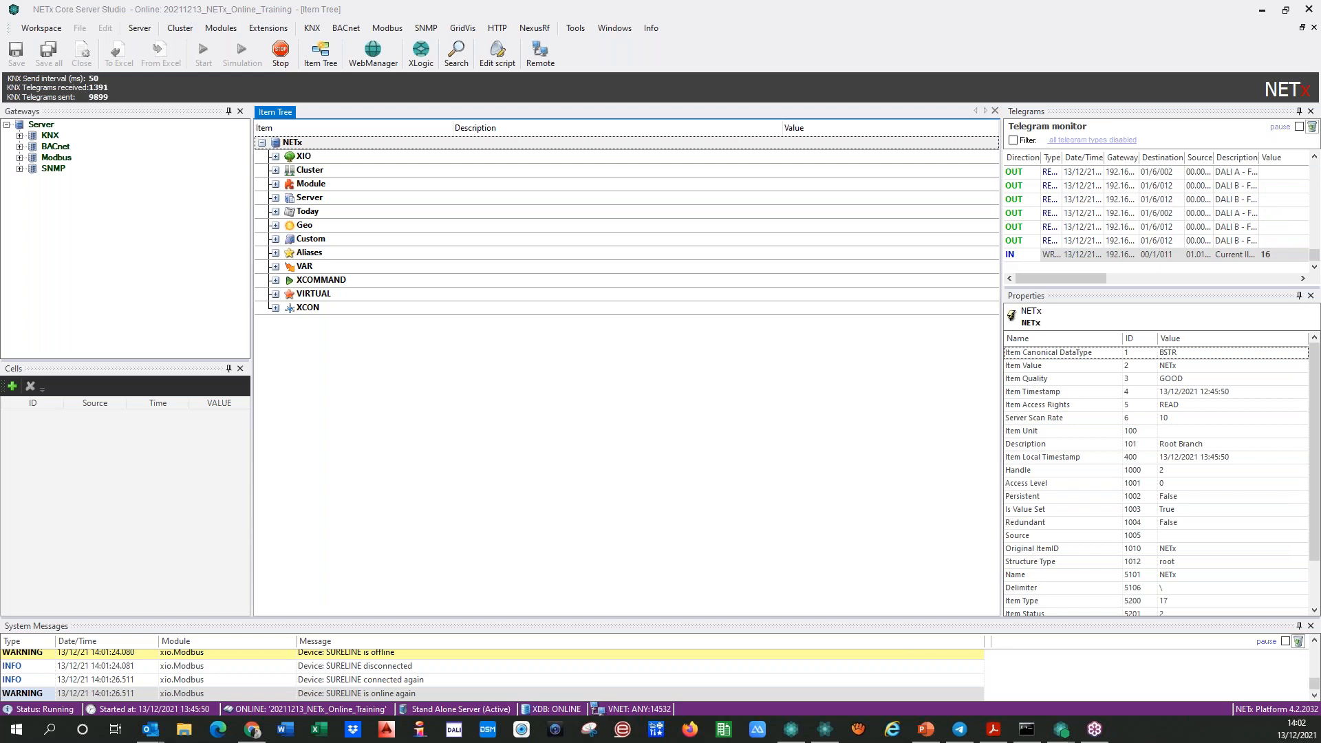
- Expand the XIO and Cluster branches of the item tree and select the Aliases branch
{"action": "left_click", "coordinate": [275, 157]}
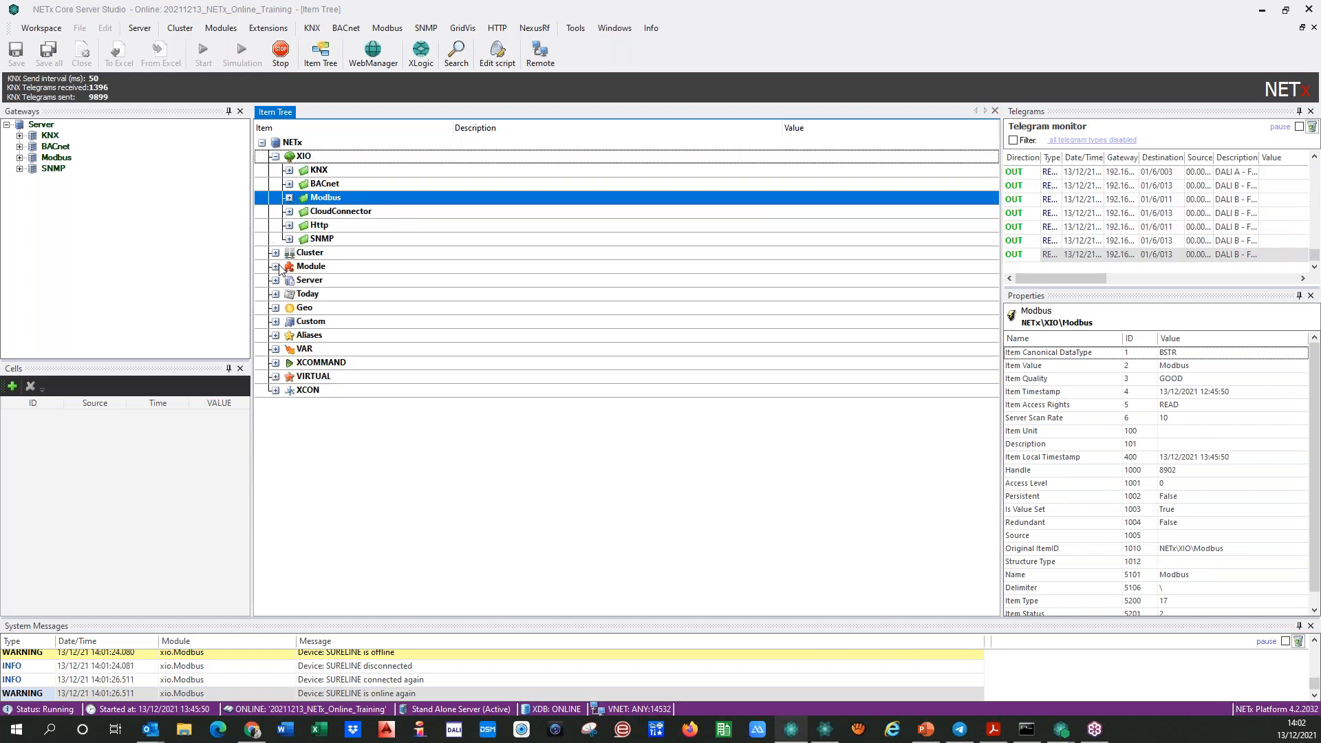
{"action": "left_click", "coordinate": [276, 253]}
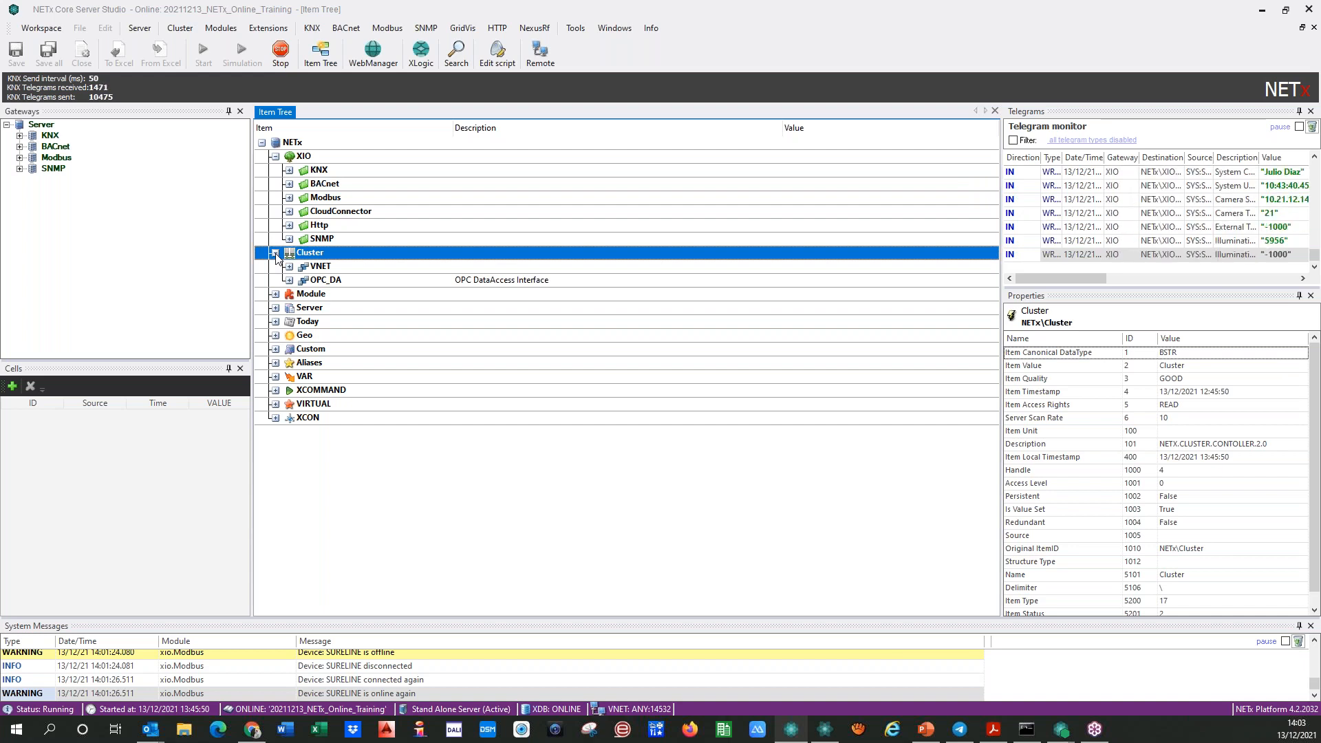
{"action": "left_click", "coordinate": [307, 364]}
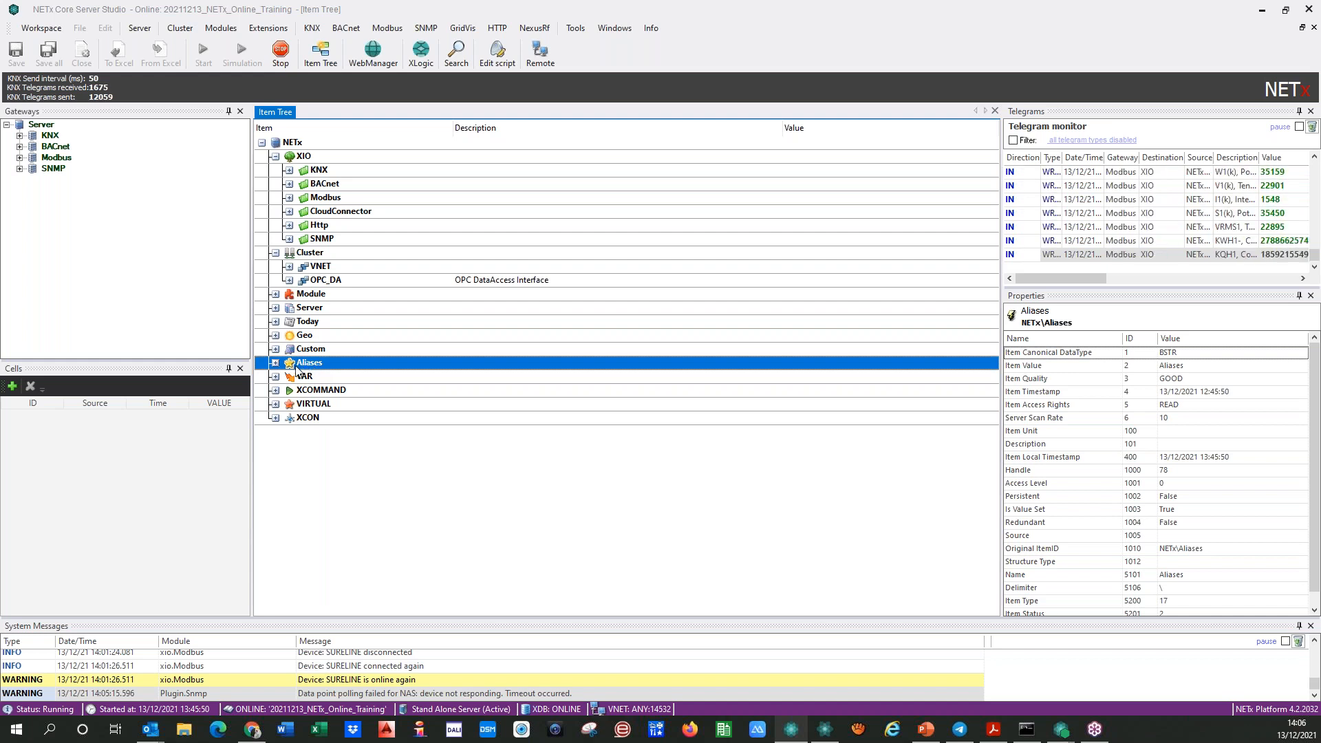
- Open the item alias definitions and delete the three default comment rows
{"action": "left_click", "coordinate": [268, 29]}
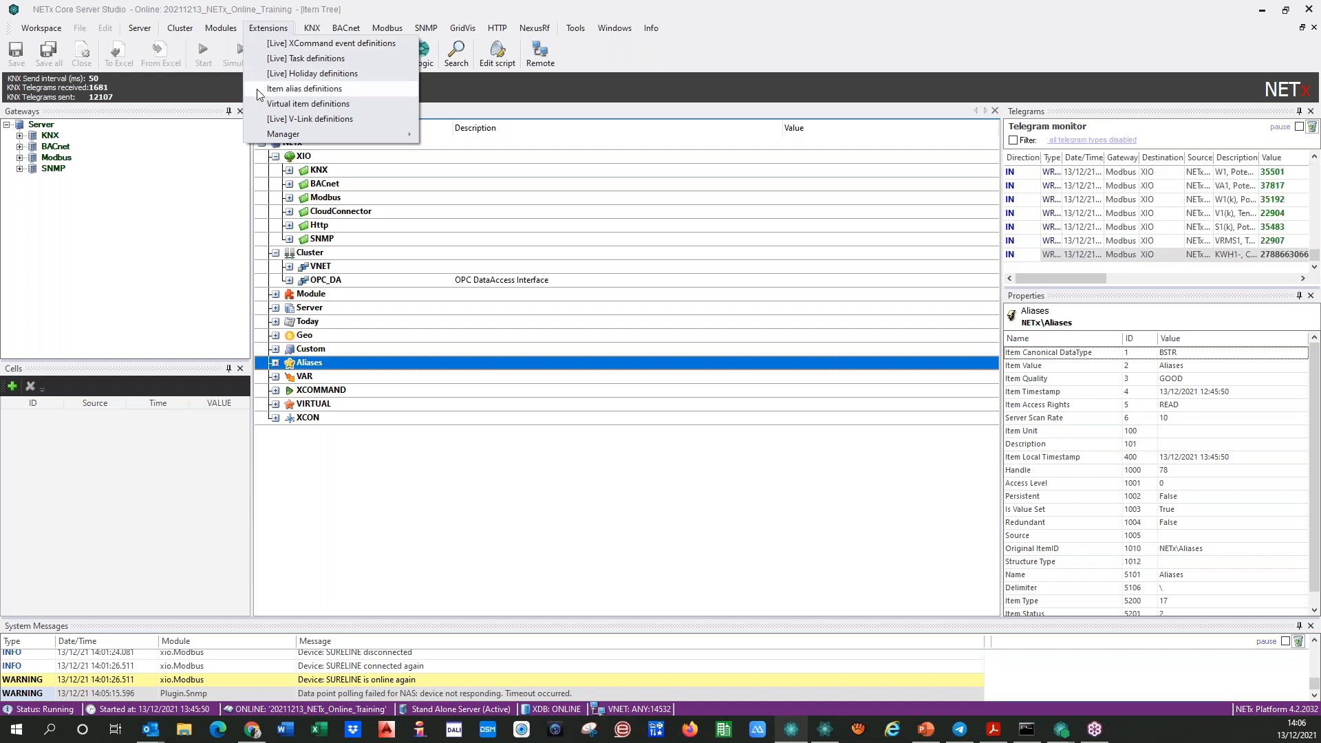
{"action": "left_click", "coordinate": [376, 92]}
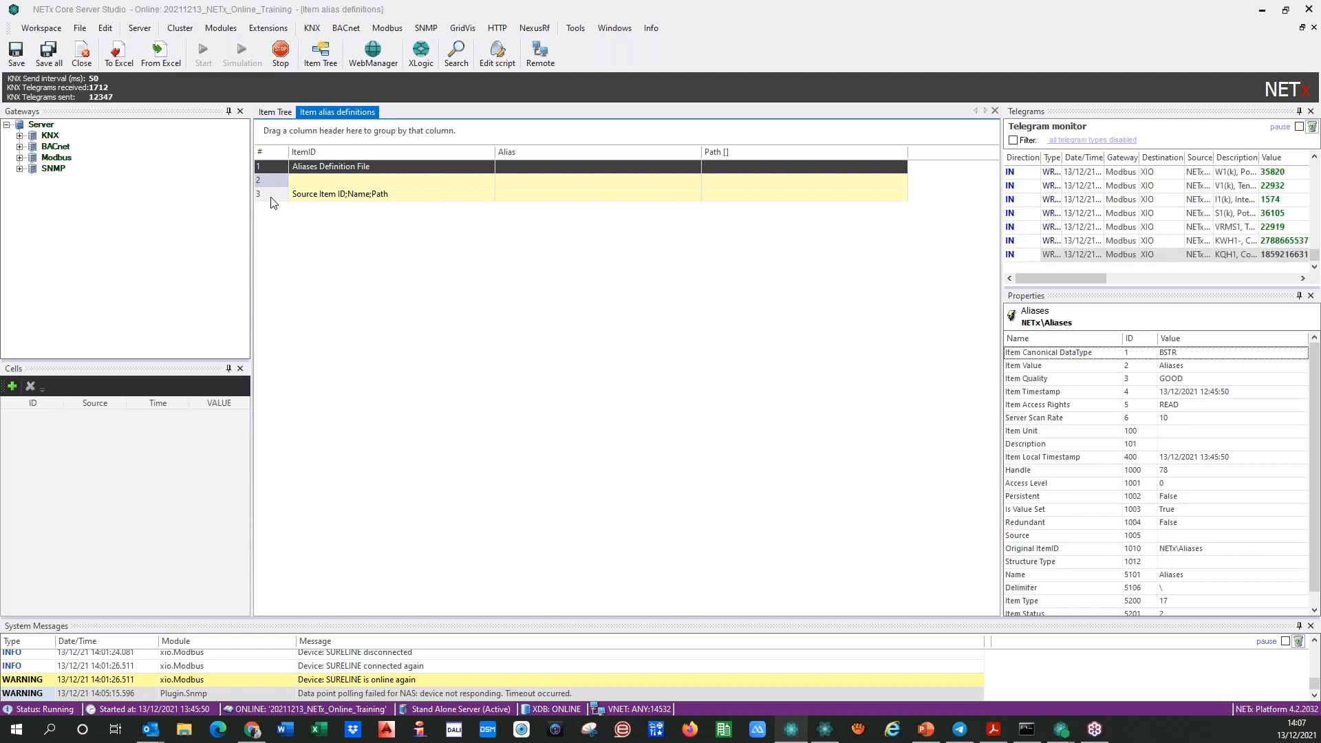
{"action": "left_click", "coordinate": [270, 196], "text": "shift"}
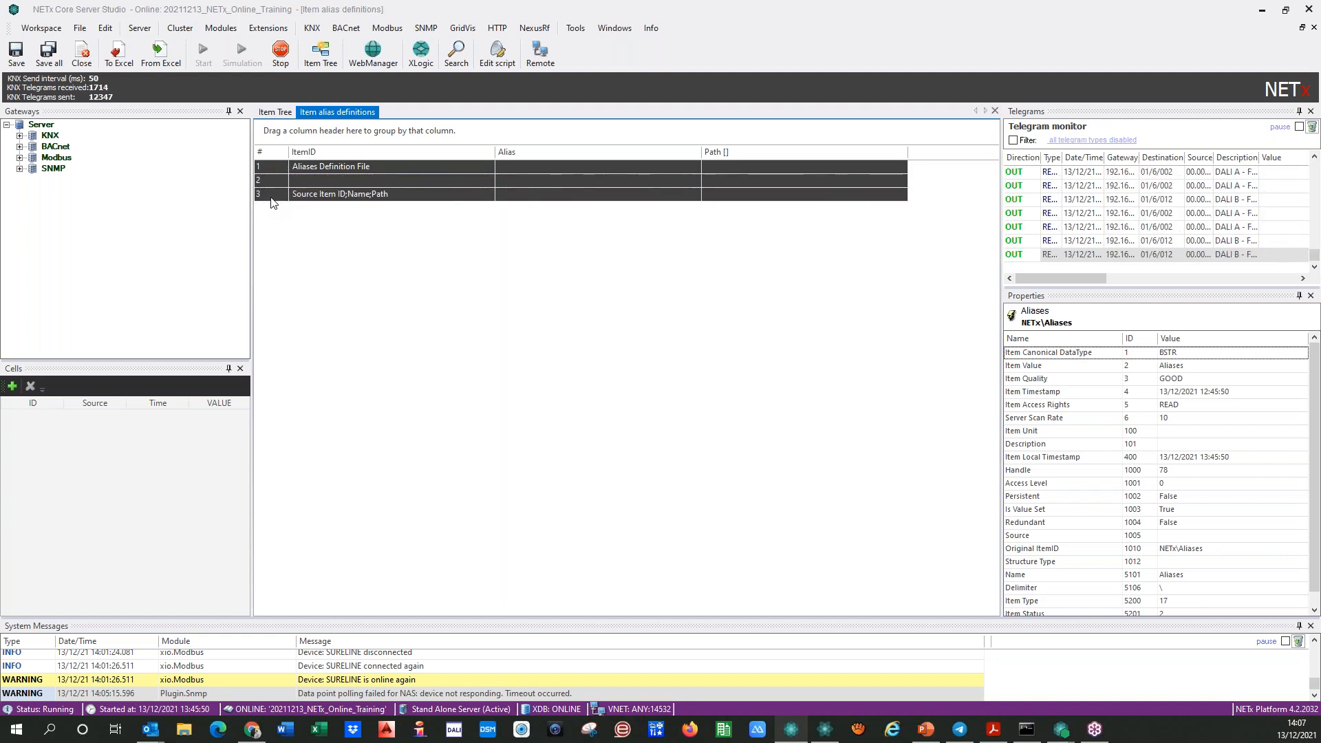
{"action": "right_click", "coordinate": [273, 171]}
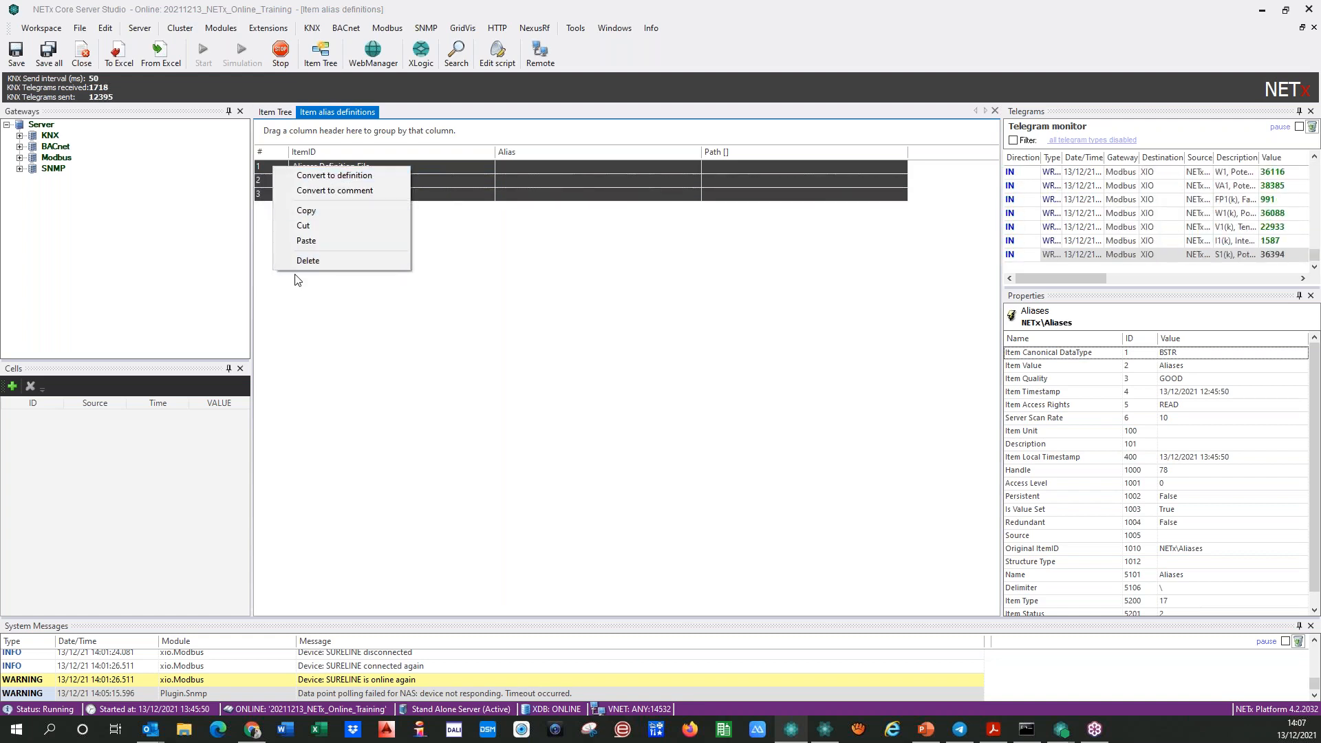
{"action": "left_click", "coordinate": [308, 265]}
- Insert a new alias definition and open the KNX branch in the OPC item selection for its ItemID
{"action": "right_click", "coordinate": [273, 170]}
{"action": "left_click", "coordinate": [323, 176]}
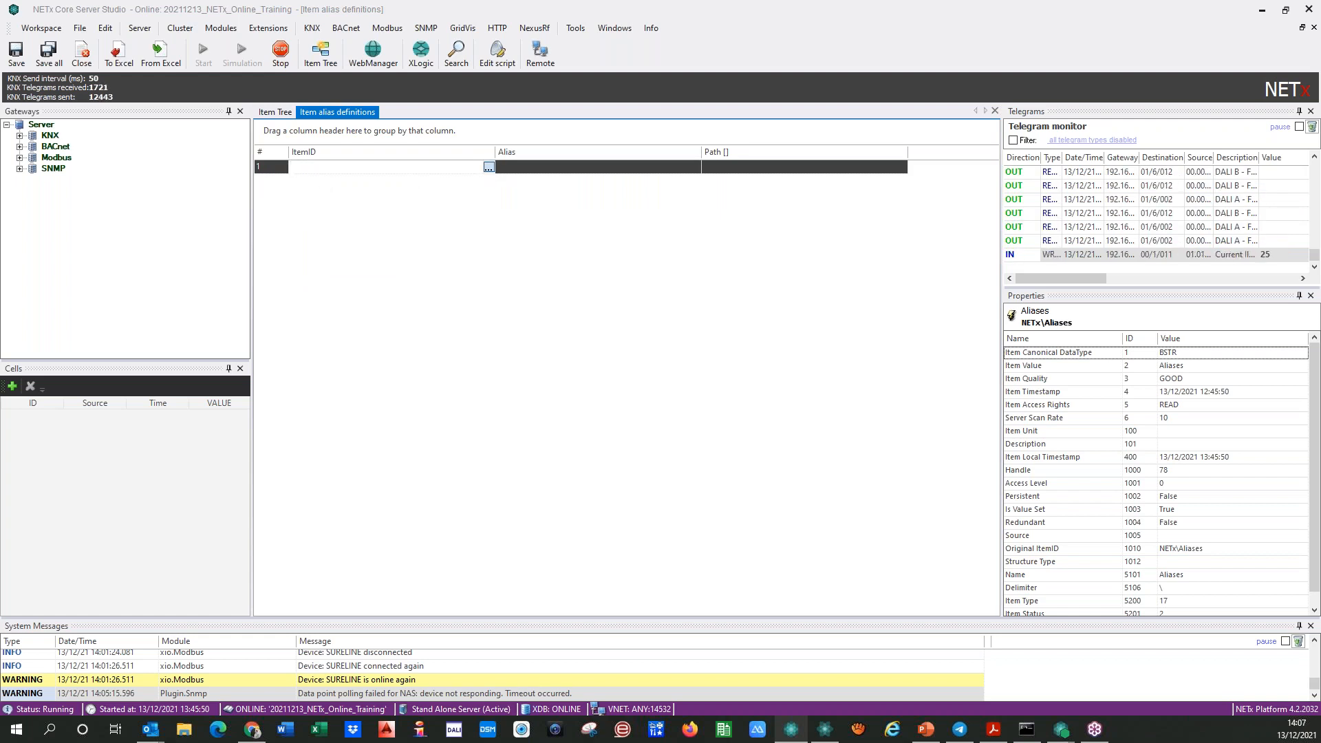
{"action": "left_click", "coordinate": [488, 168]}
{"action": "scroll", "coordinate": [434, 375], "scroll_direction": "up", "scroll_amount": 10}
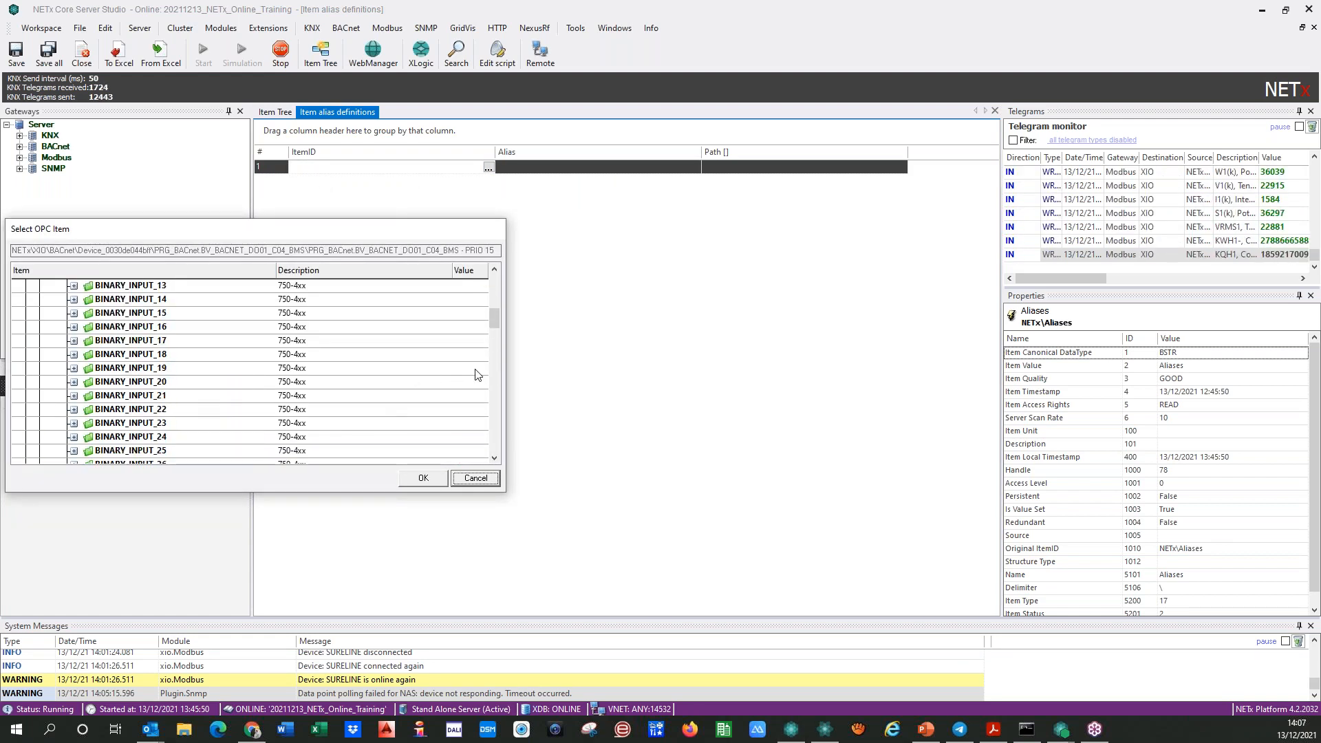
{"action": "left_click_drag", "start_coordinate": [492, 317], "coordinate": [494, 270]}
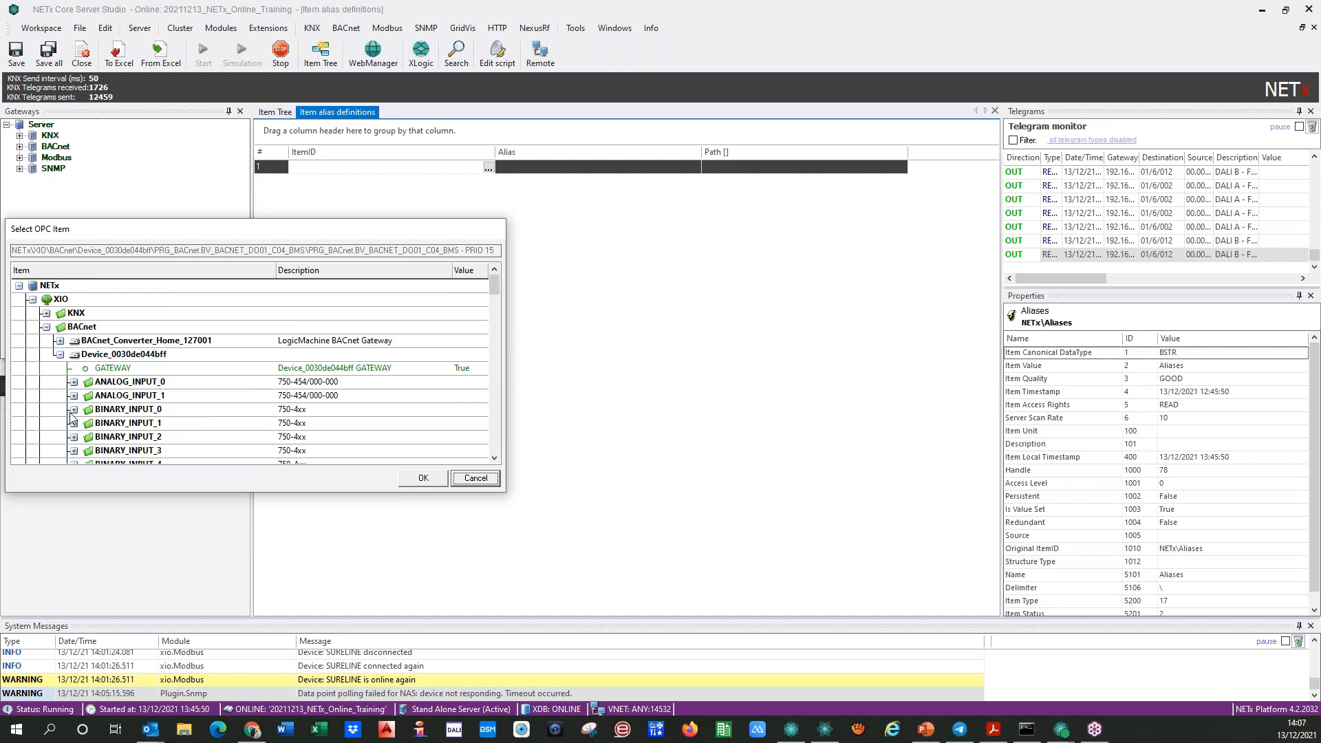
{"action": "left_click", "coordinate": [46, 327]}
{"action": "left_click", "coordinate": [46, 313]}
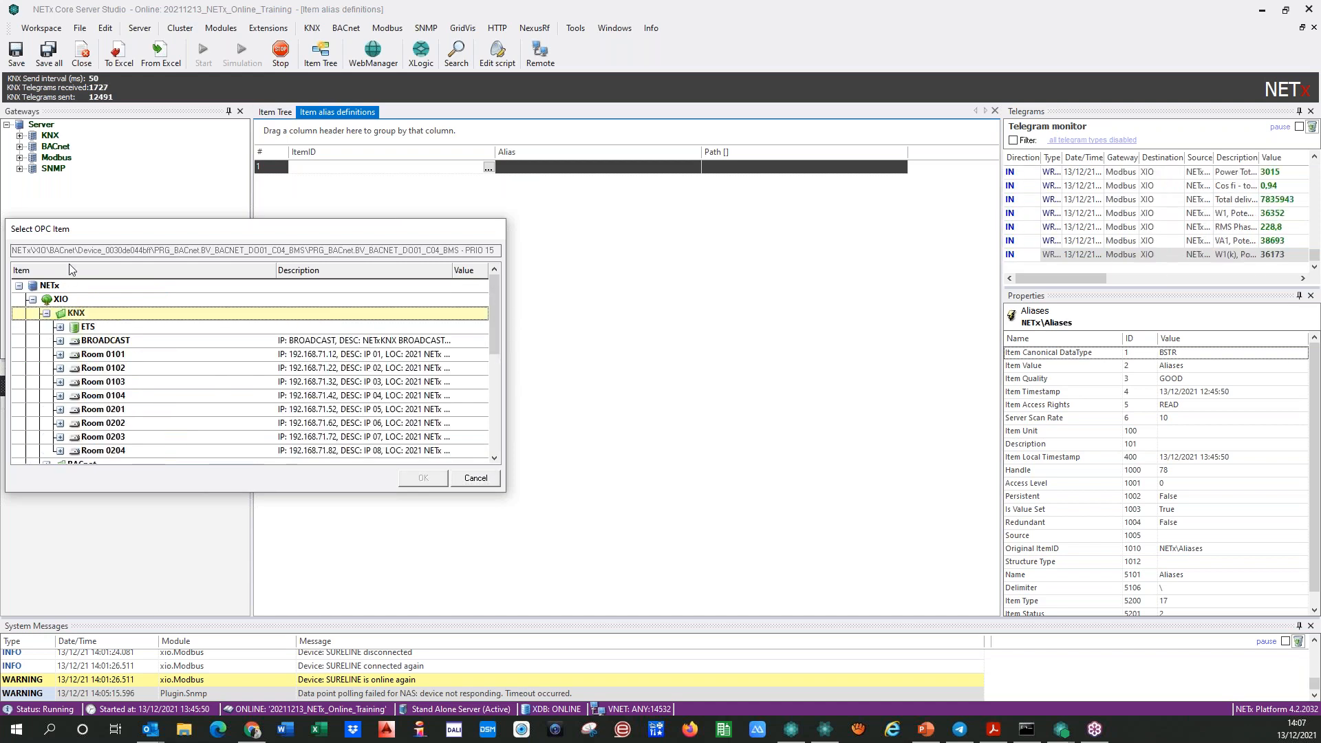
- Assign the Room 0101 item ON/OFF Light 1 - Room, NETx\XIO\KNX\Room 0101\01/1/001, as the definition's ItemID
{"action": "left_click_drag", "start_coordinate": [81, 229], "coordinate": [143, 235]}
{"action": "left_click", "coordinate": [121, 360]}
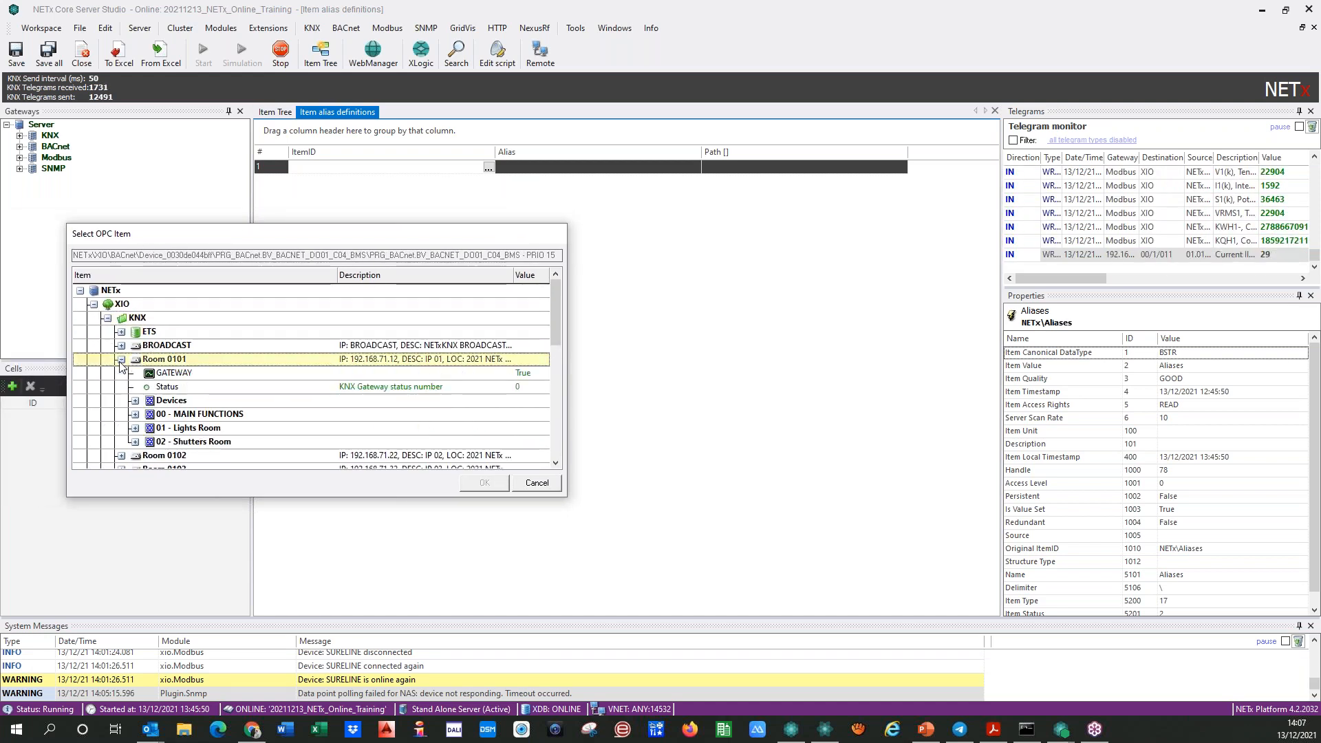
{"action": "left_click", "coordinate": [135, 428]}
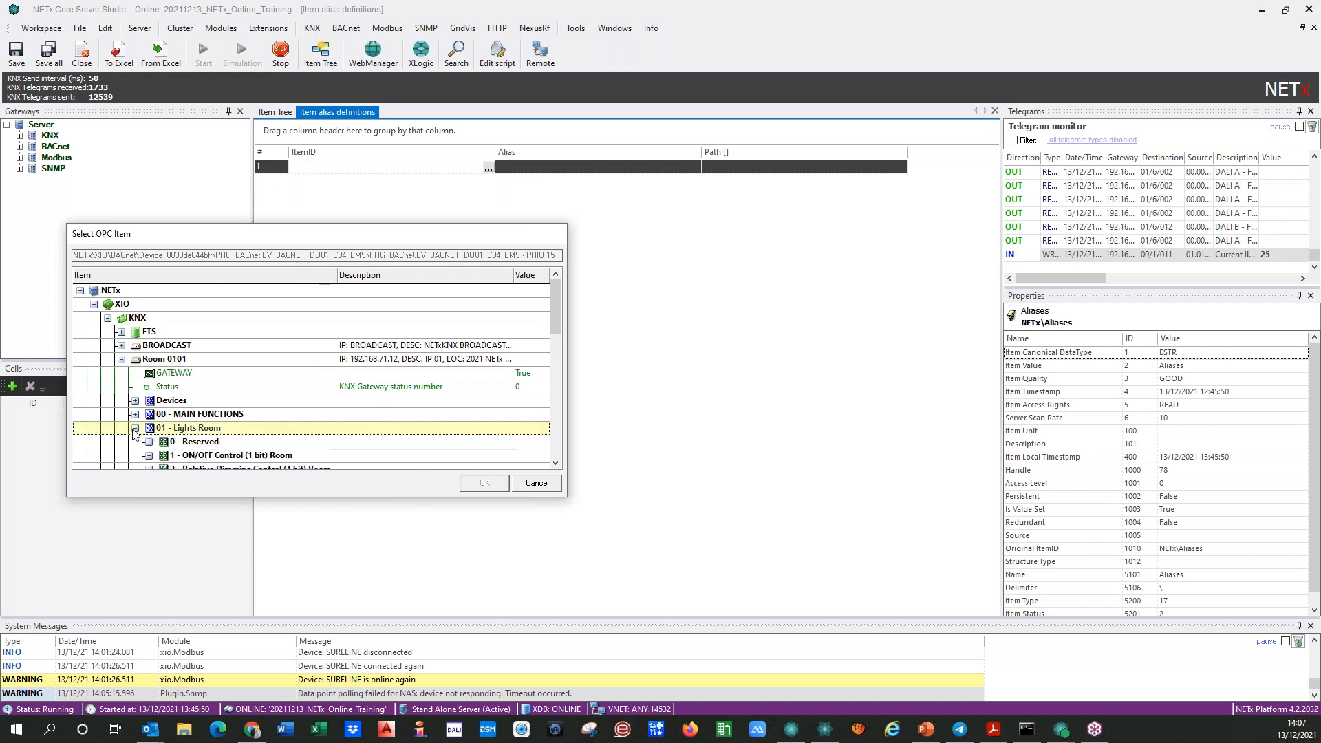
{"action": "scroll", "coordinate": [137, 412], "scroll_direction": "down", "scroll_amount": 2}
{"action": "left_click", "coordinate": [149, 373]}
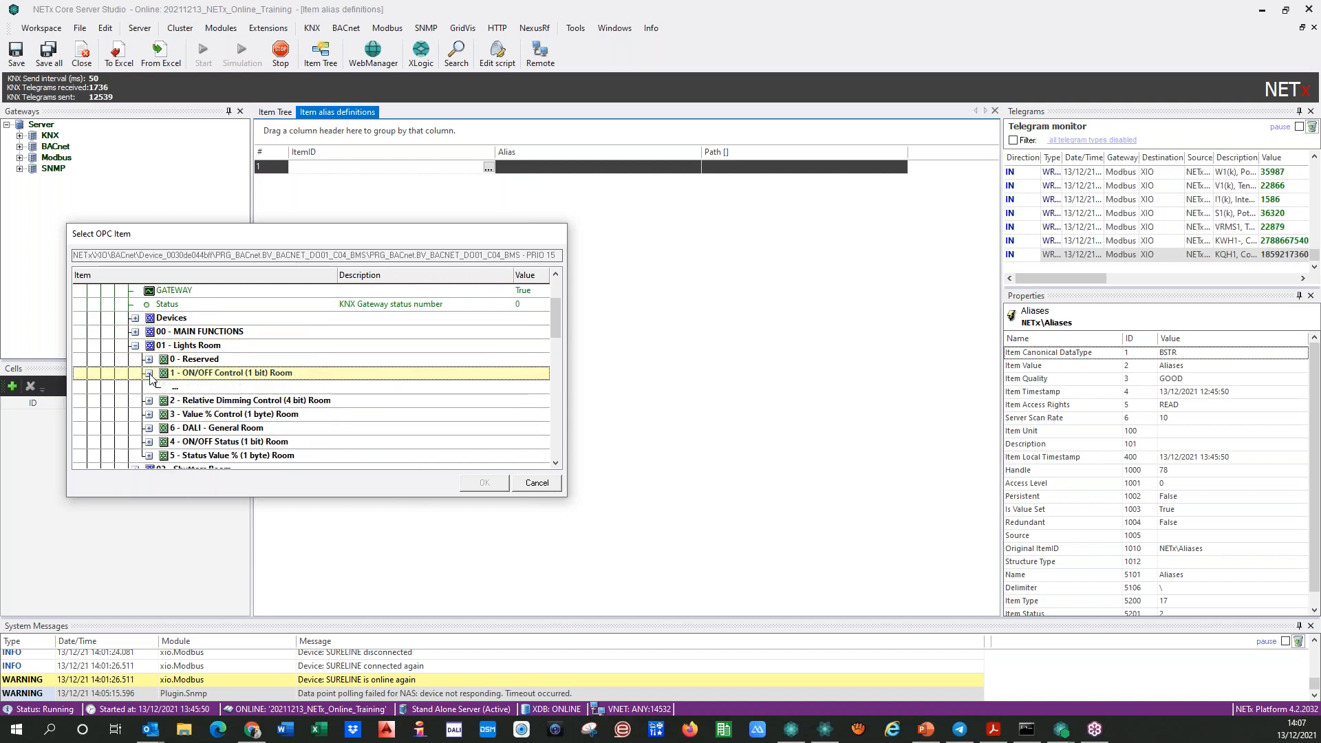
{"action": "left_click", "coordinate": [190, 387]}
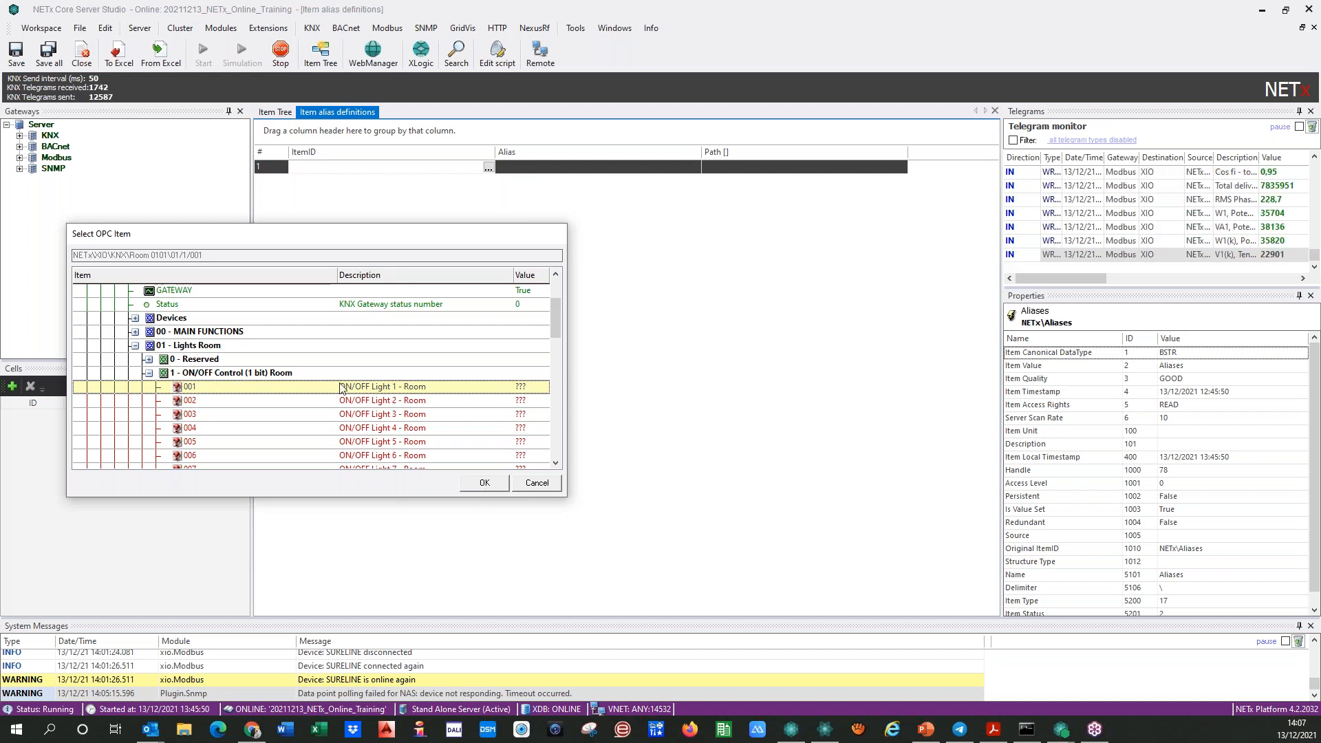
{"action": "left_click", "coordinate": [482, 482]}
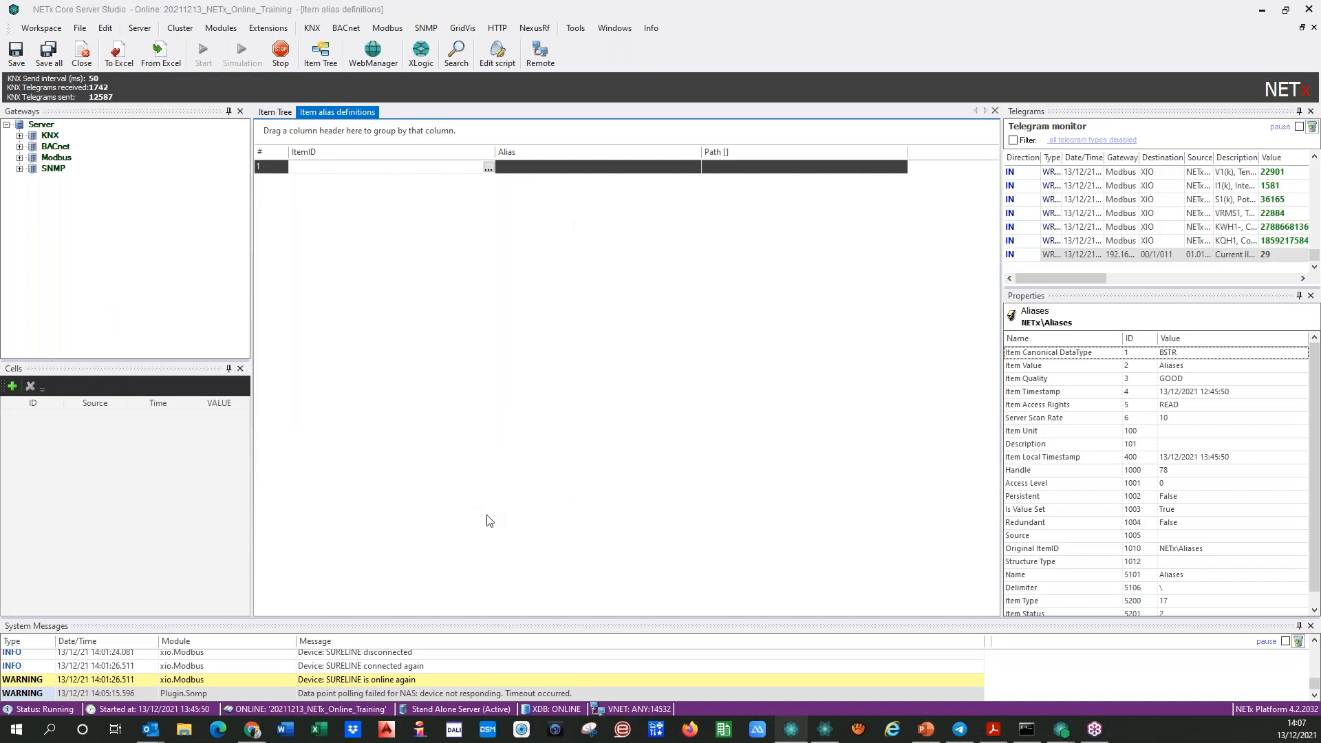
{"action": "left_click", "coordinate": [418, 227]}
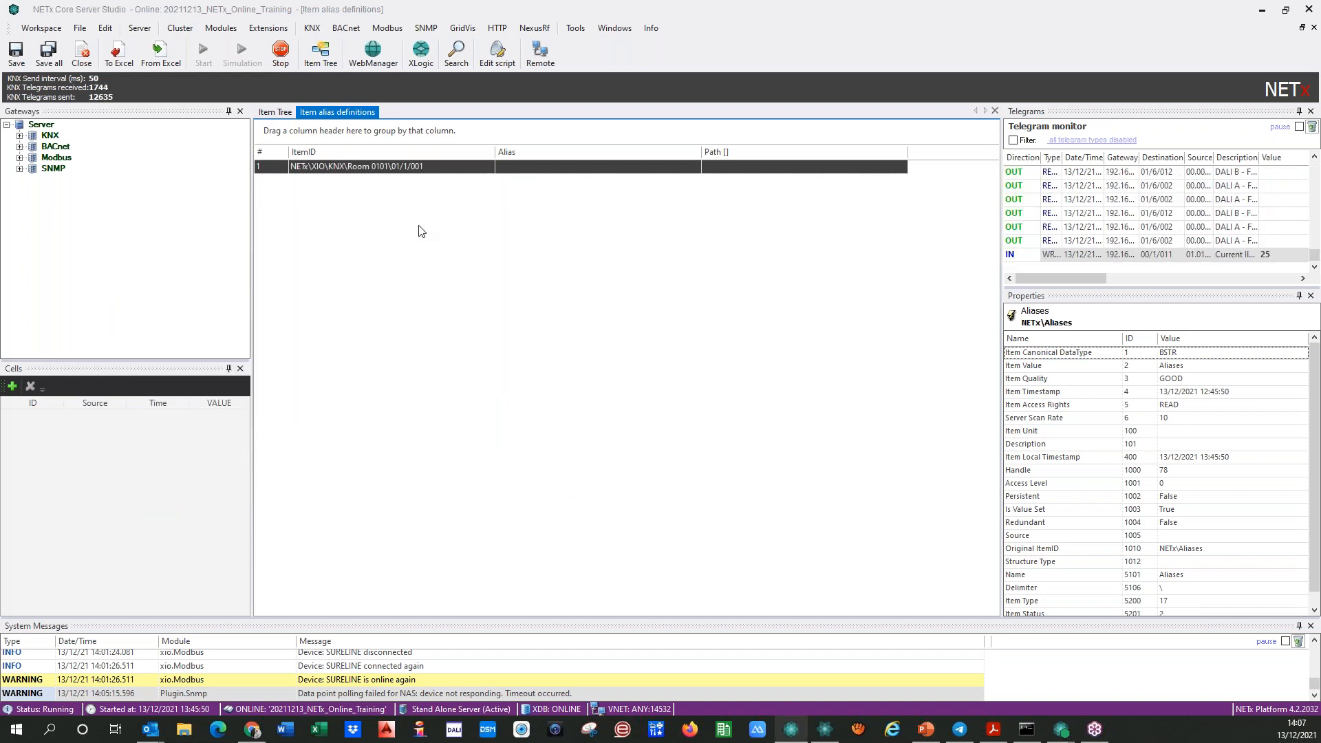
- Examine the group address part of the first definition's ItemID
{"action": "left_click", "coordinate": [431, 170]}
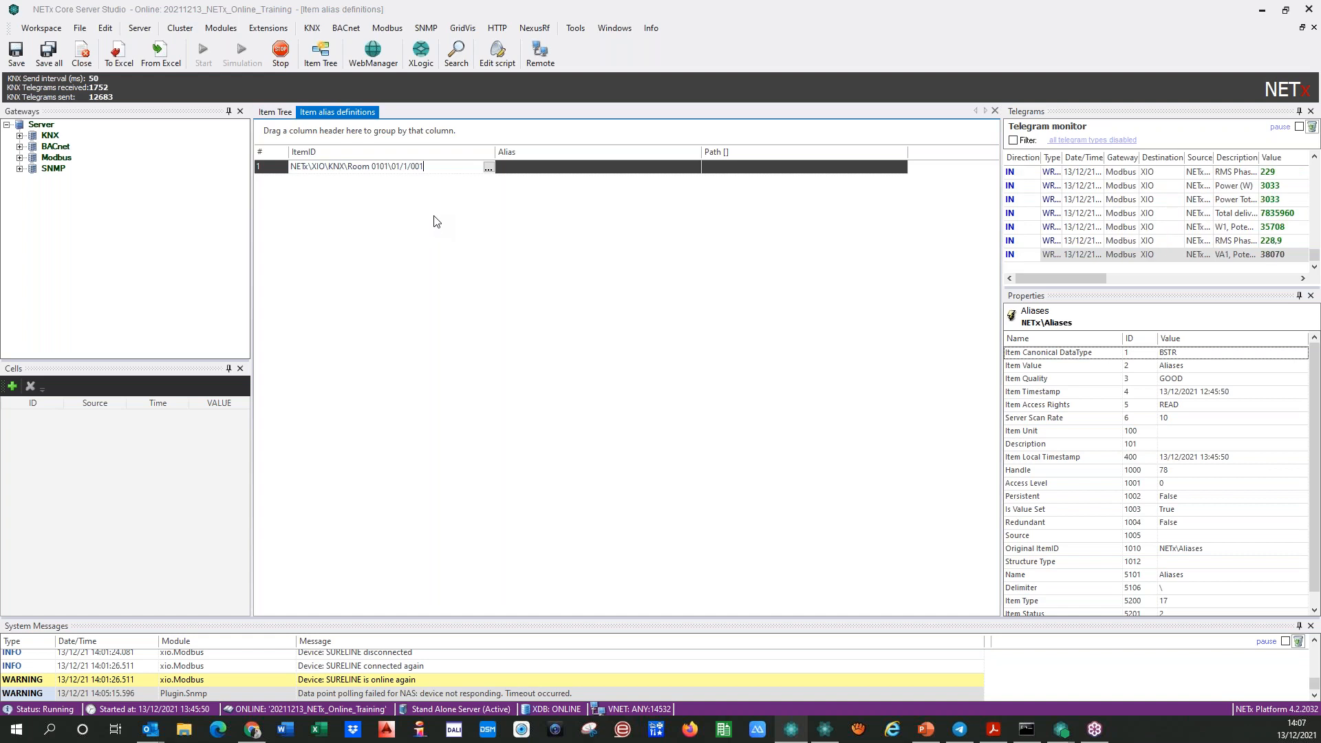
{"action": "key", "text": "shift+Left"}
{"action": "key", "text": "shift+Left"}
{"action": "key", "text": "shift+Left"}
{"action": "key", "text": "shift+Left"}
{"action": "key", "text": "shift+Left"}
{"action": "key", "text": "shift+Left"}
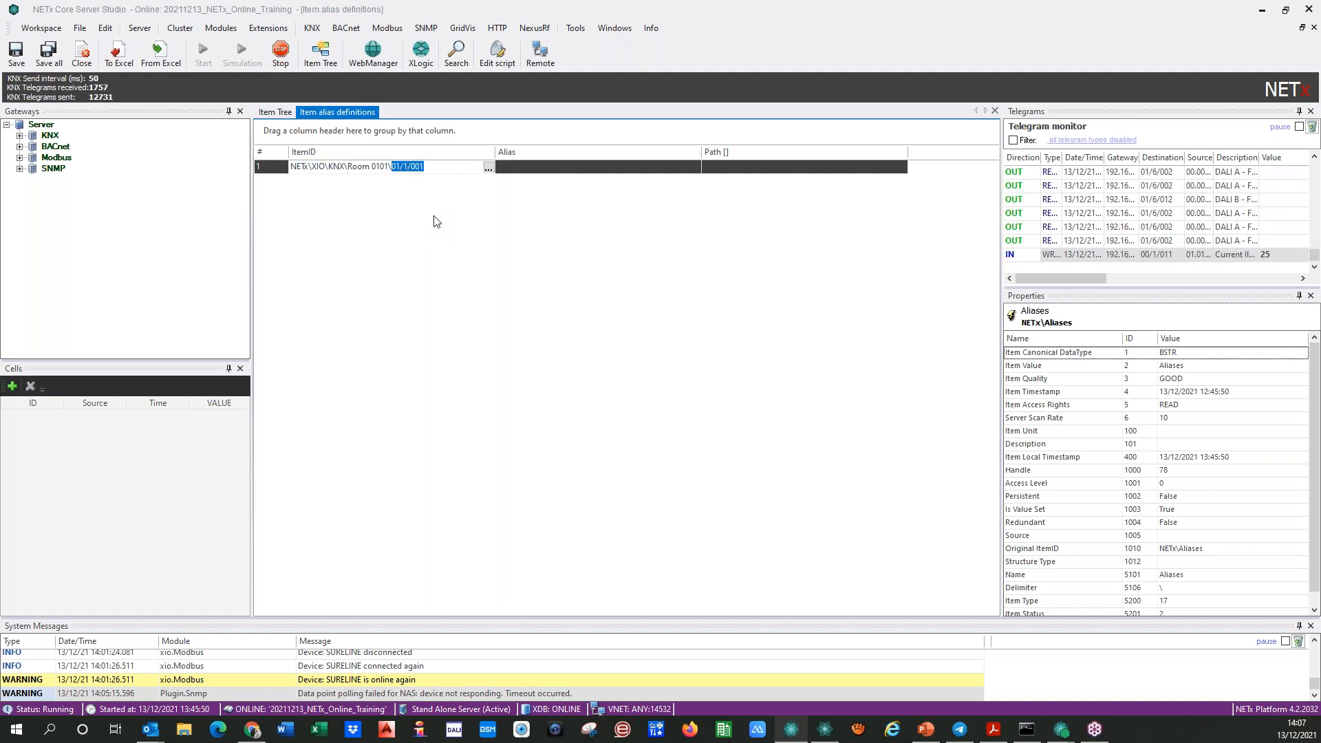
{"action": "key", "text": "Right"}
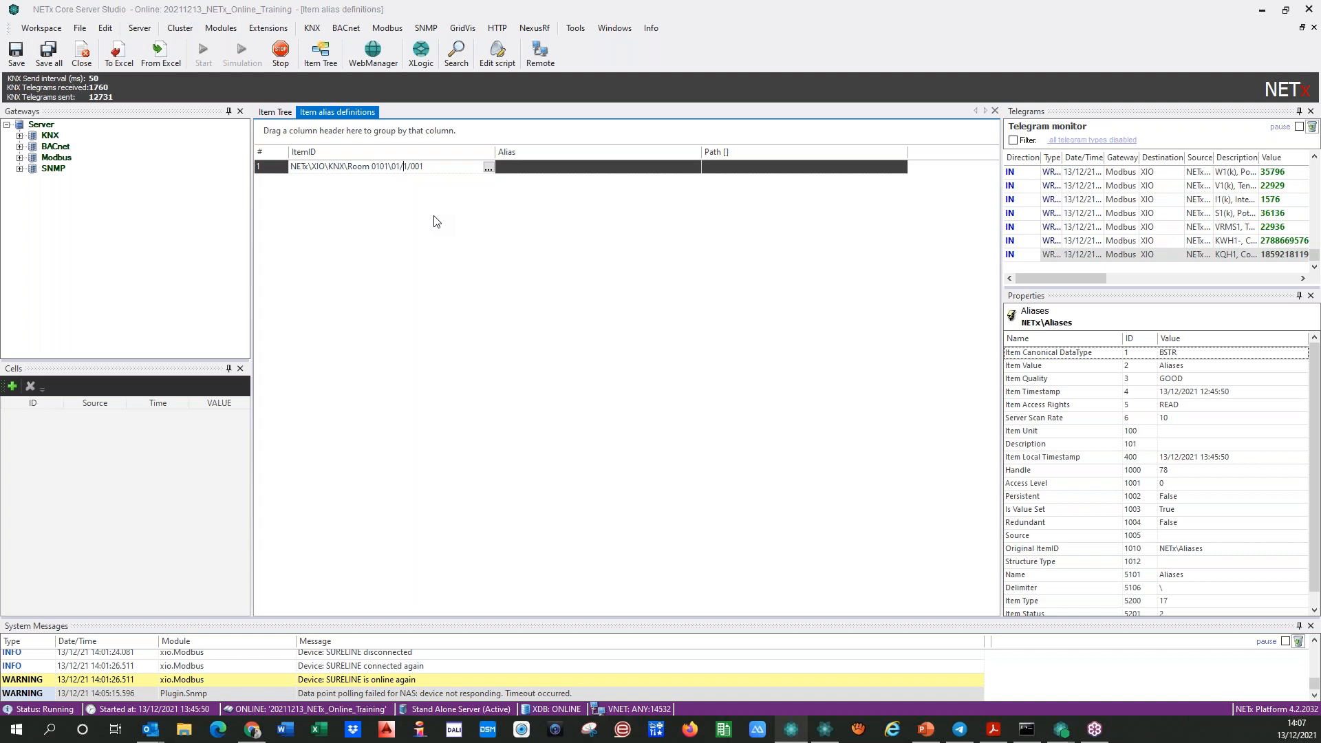
{"action": "key", "text": "shift+Right"}
{"action": "key", "text": "shift+Right"}
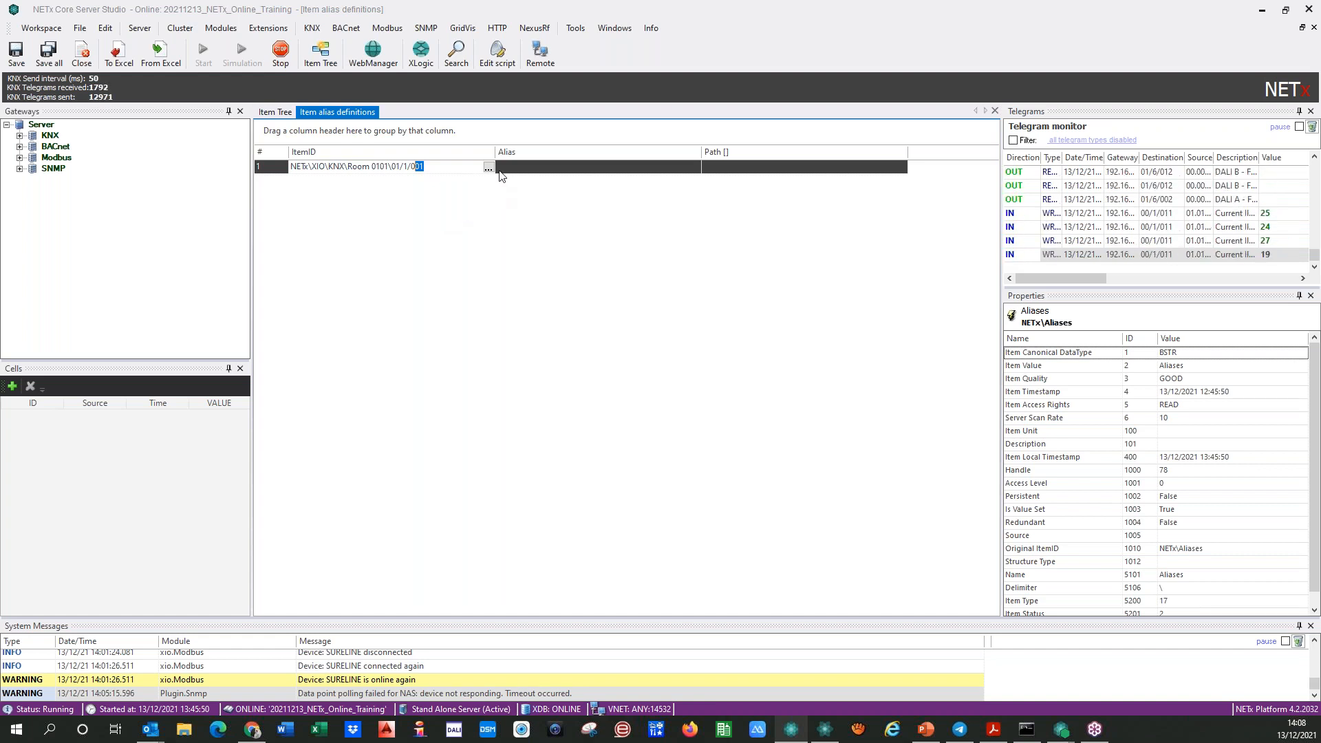
- Name the first definition's alias "Light Hall ON/OFF"
{"action": "left_click", "coordinate": [523, 168]}
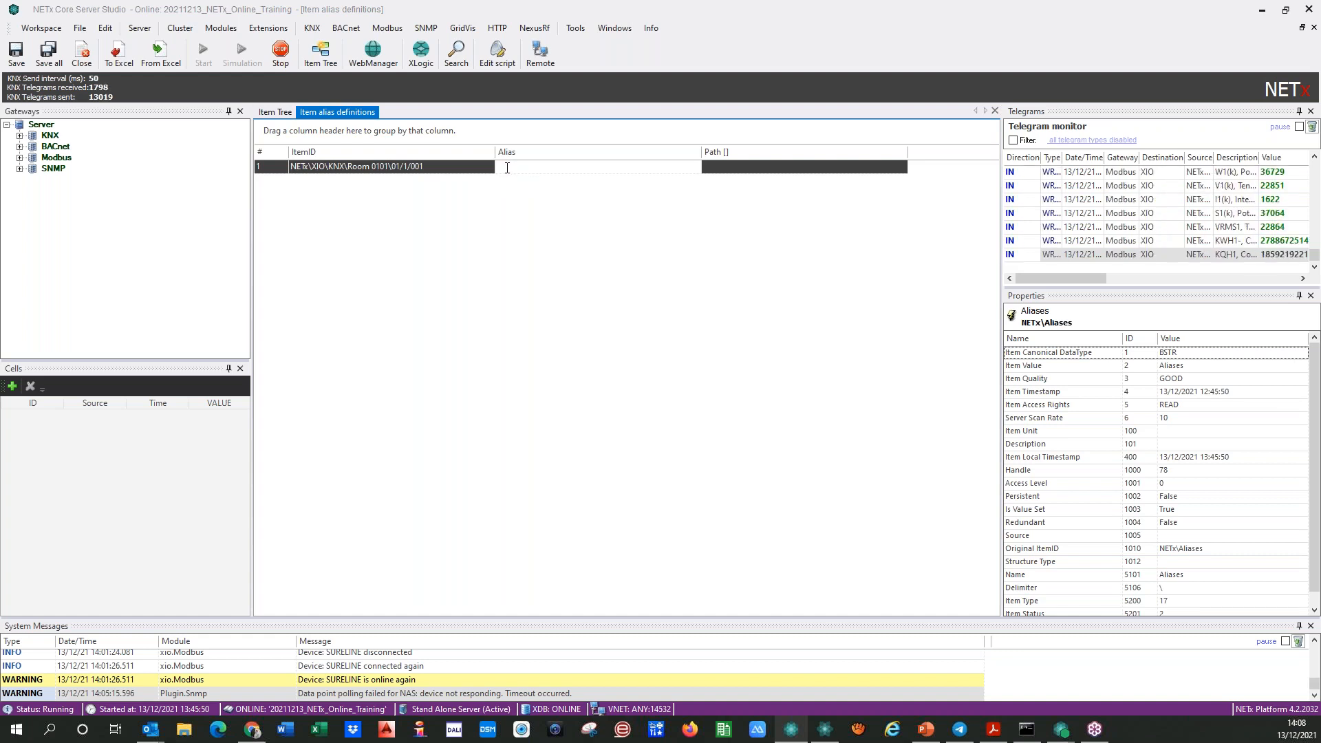
{"action": "type", "text": "Light"}
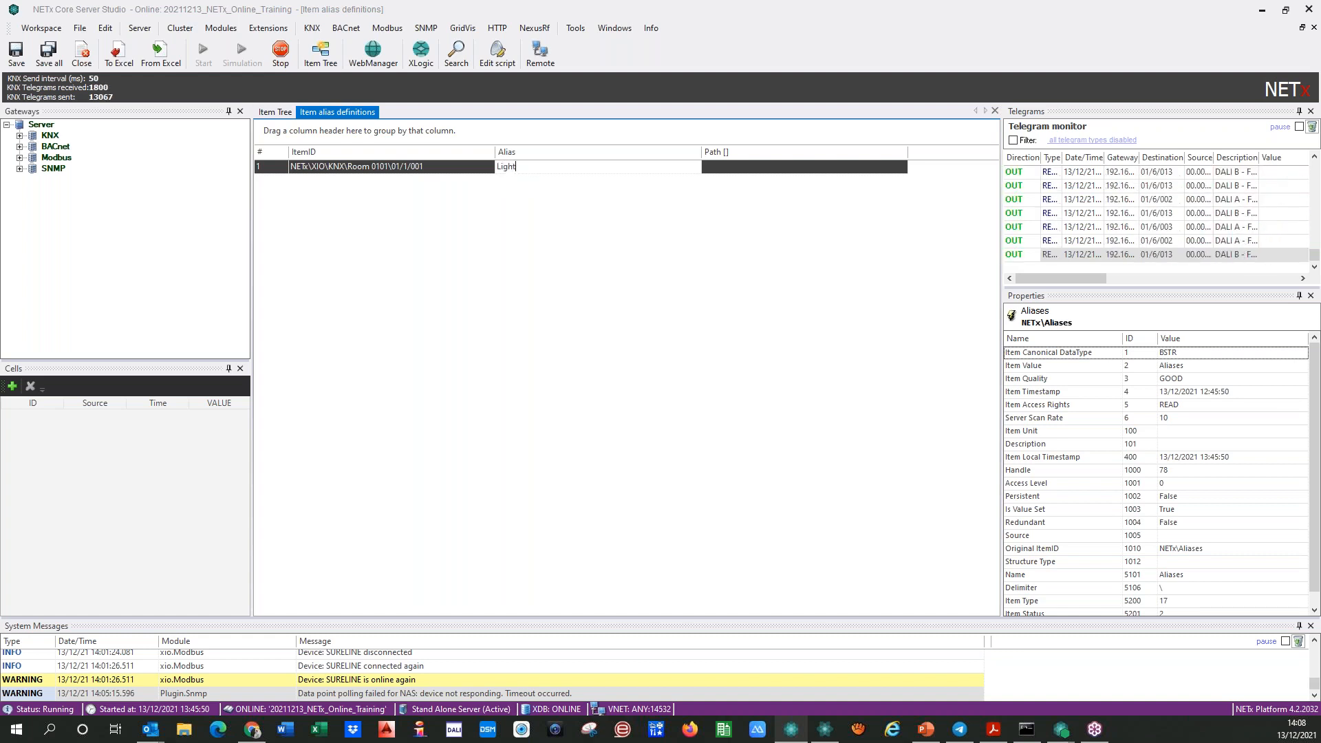
{"action": "type", "text": " Hall "}
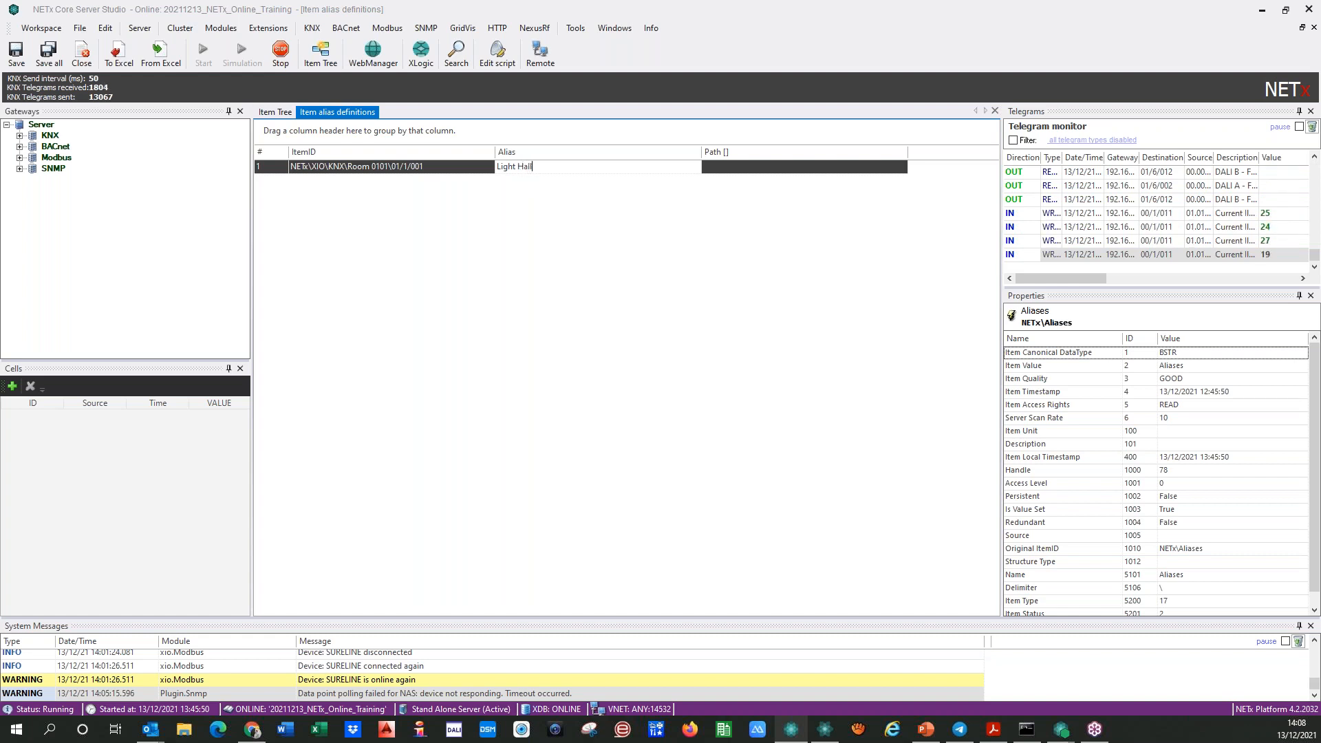
{"action": "type", "text": "ON/OFF"}
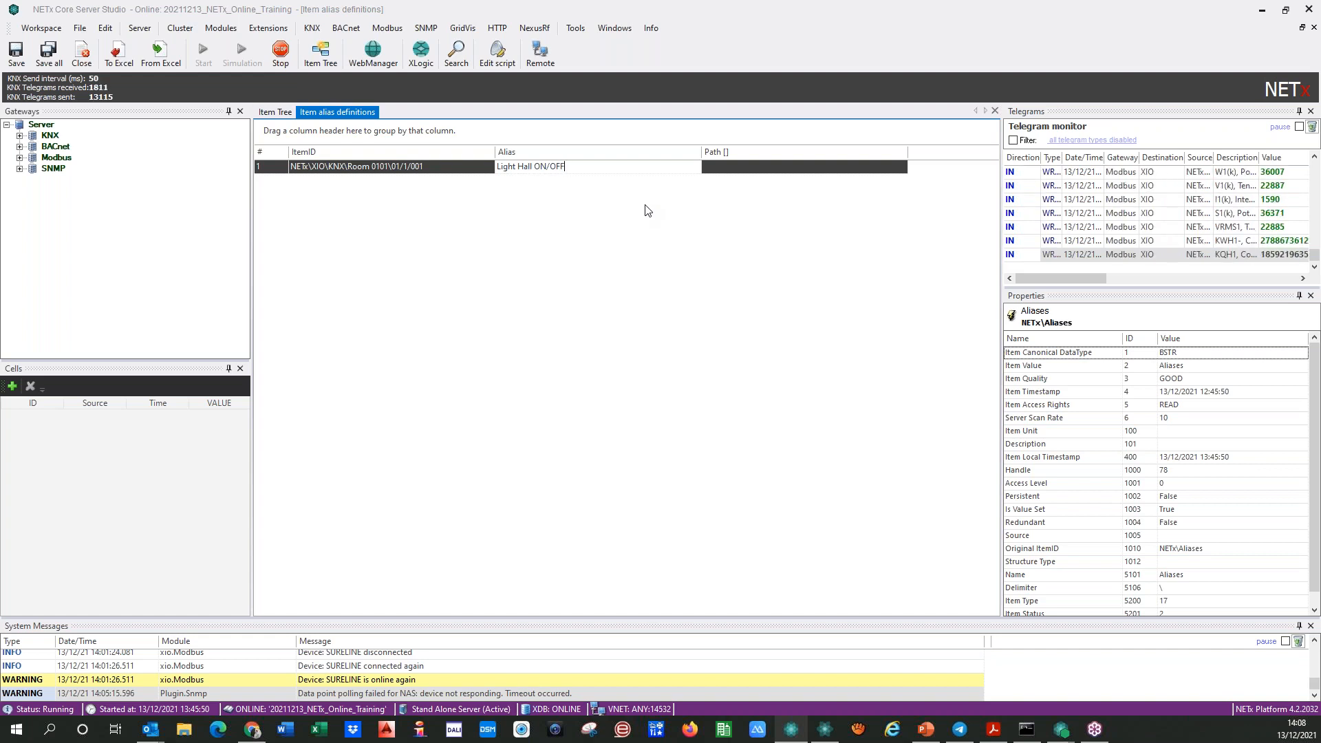
- Set the path of the Light Hall ON/OFF alias to "Floor 01\Room 0101"
{"action": "left_click", "coordinate": [713, 168]}
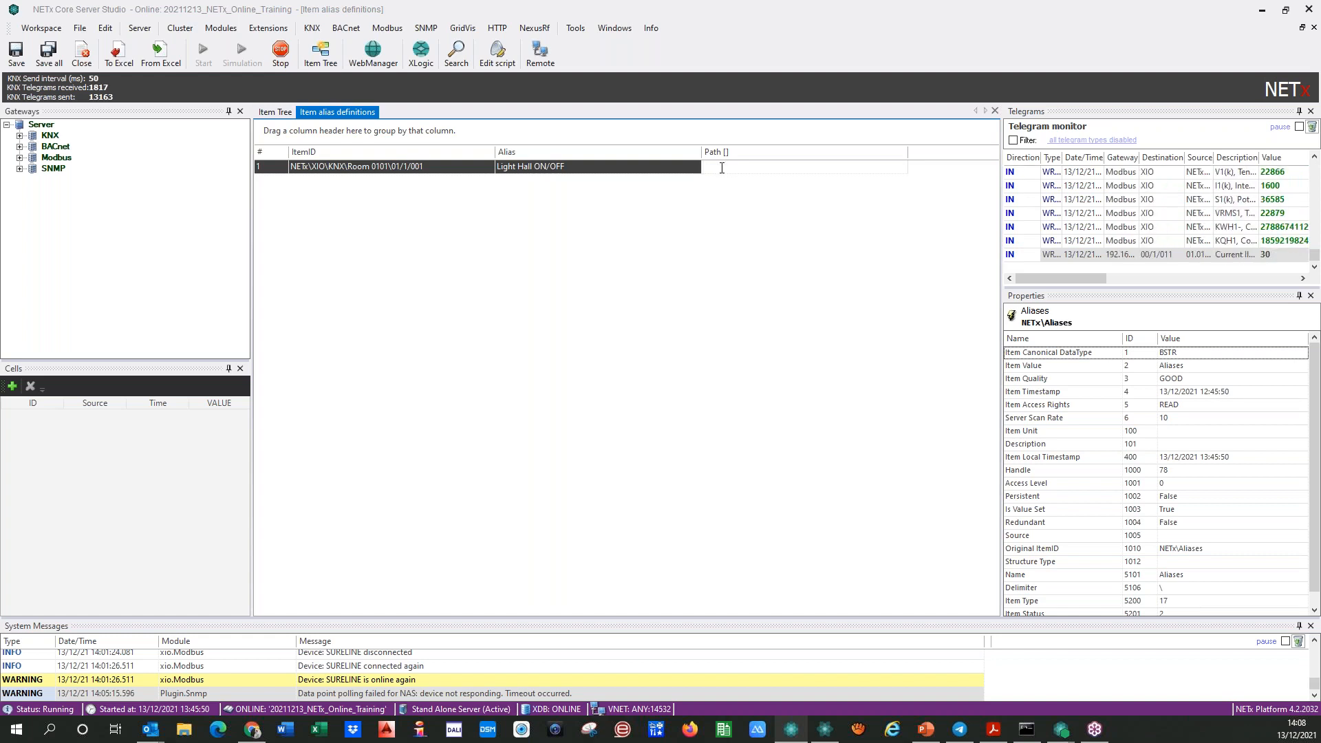
{"action": "type", "text": "Floor 01\\"}
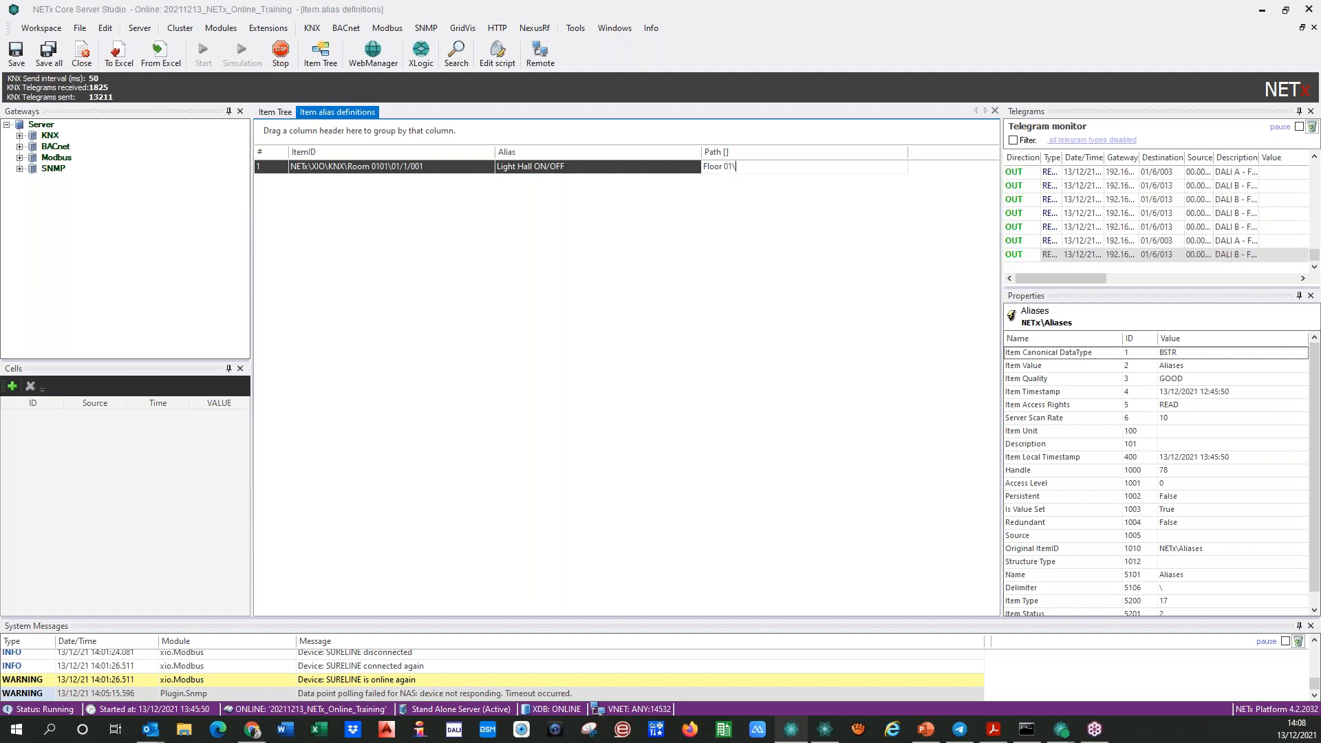
{"action": "type", "text": "Roo"}
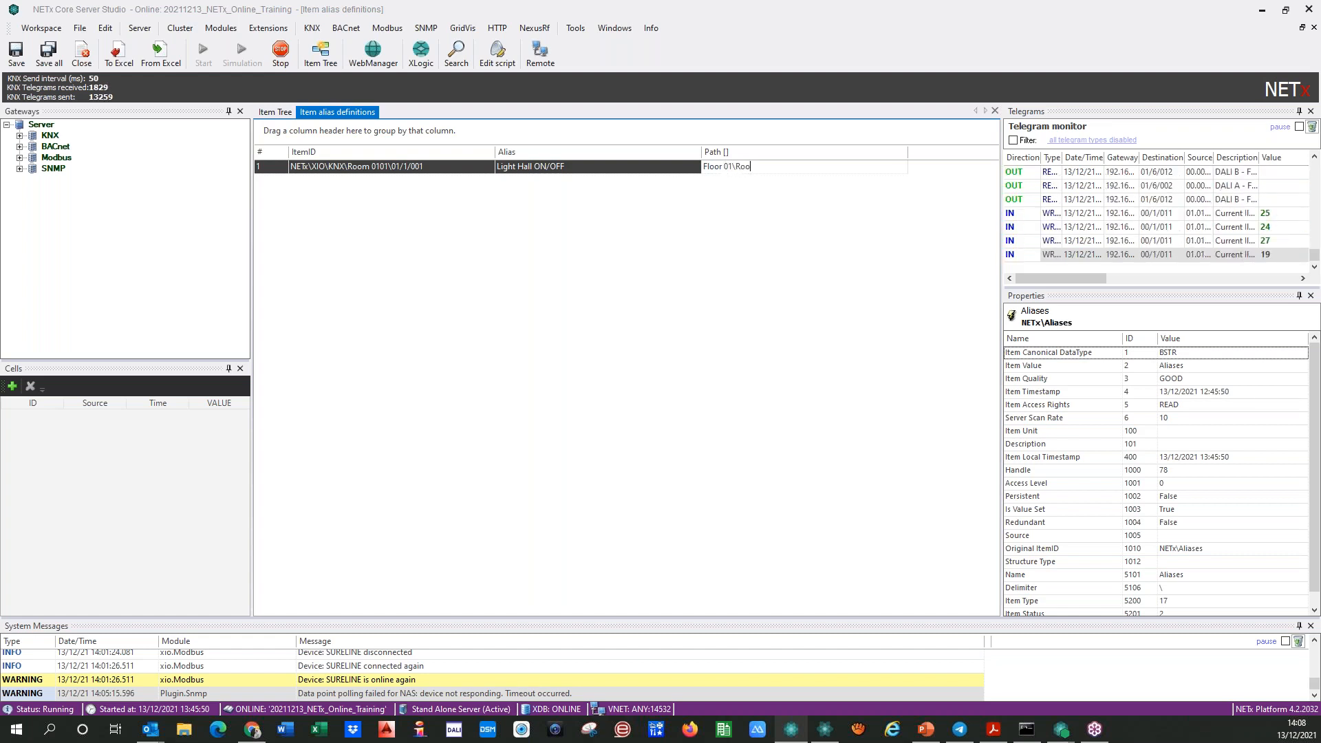
{"action": "type", "text": "m 0101"}
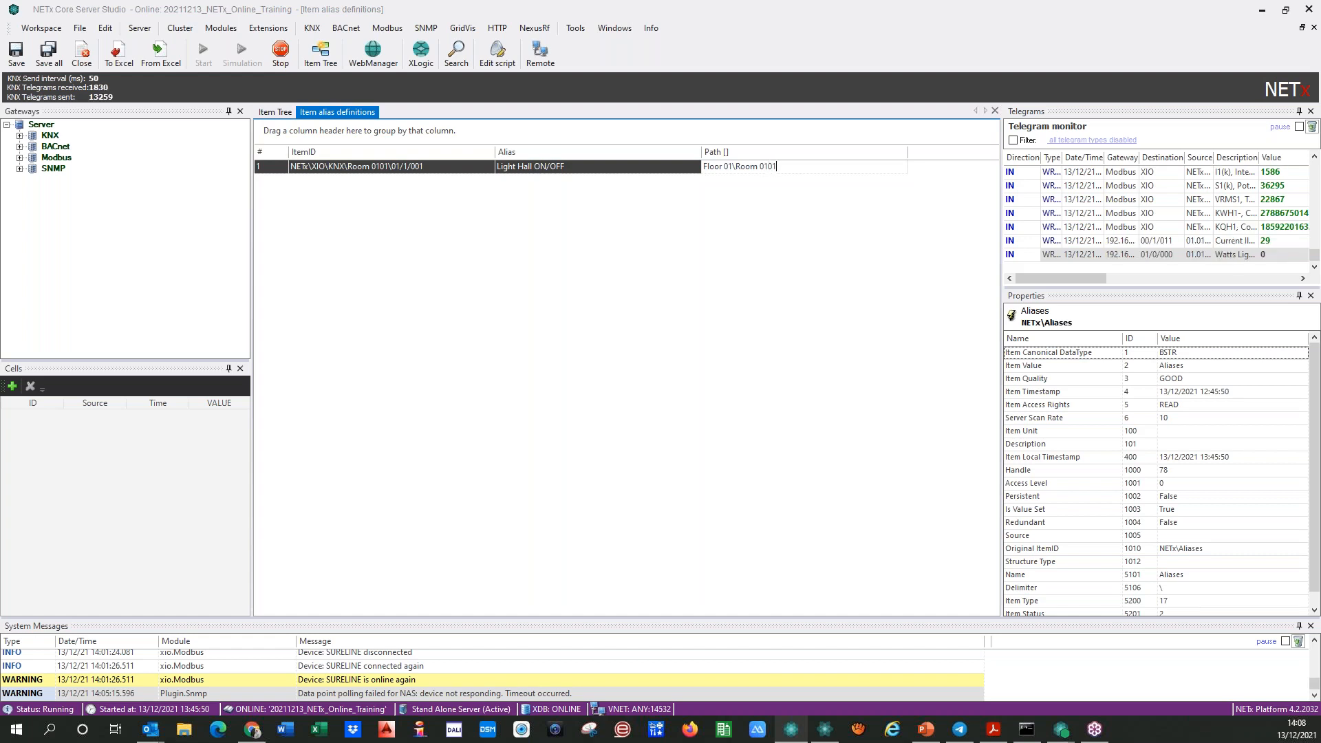
{"action": "key", "text": "Return"}
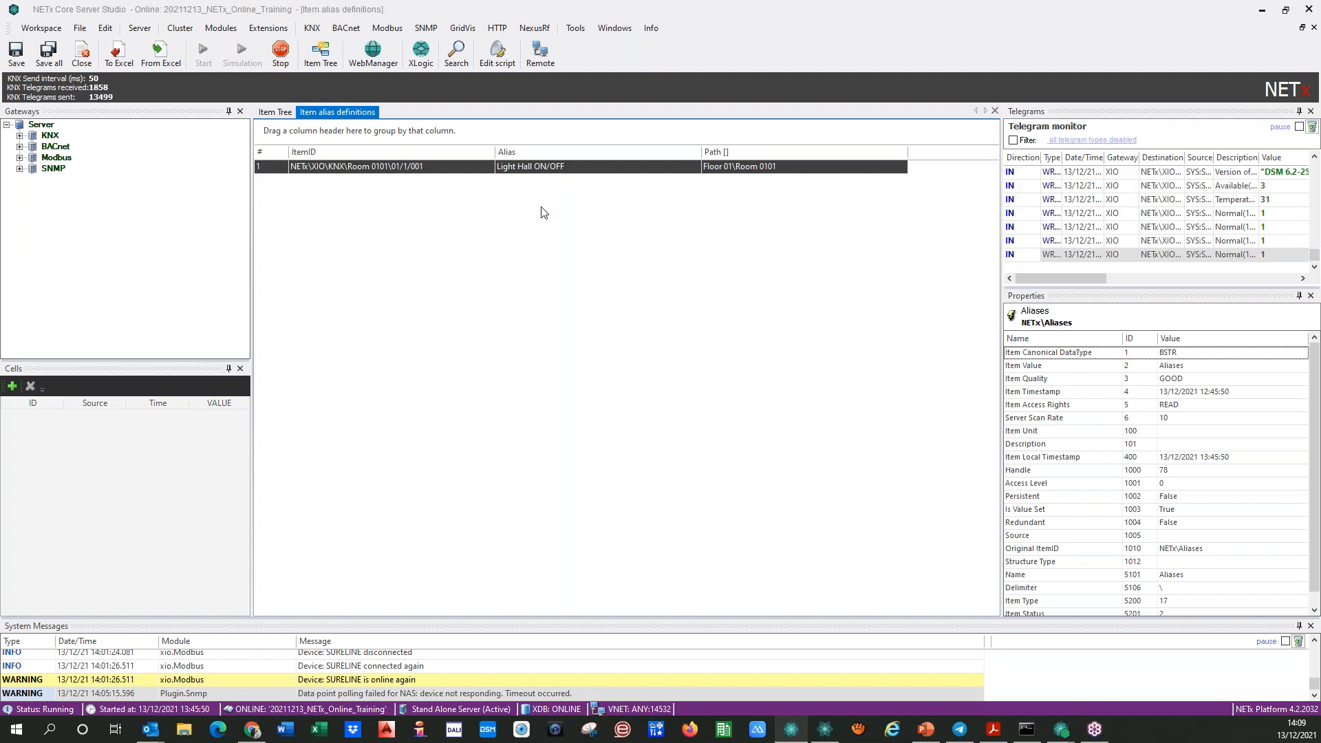
- Insert a second, empty alias definition and extend the first one's path to "Floor 01\Room 0101\Lights", keeping the rows in number order
{"action": "right_click", "coordinate": [272, 180]}
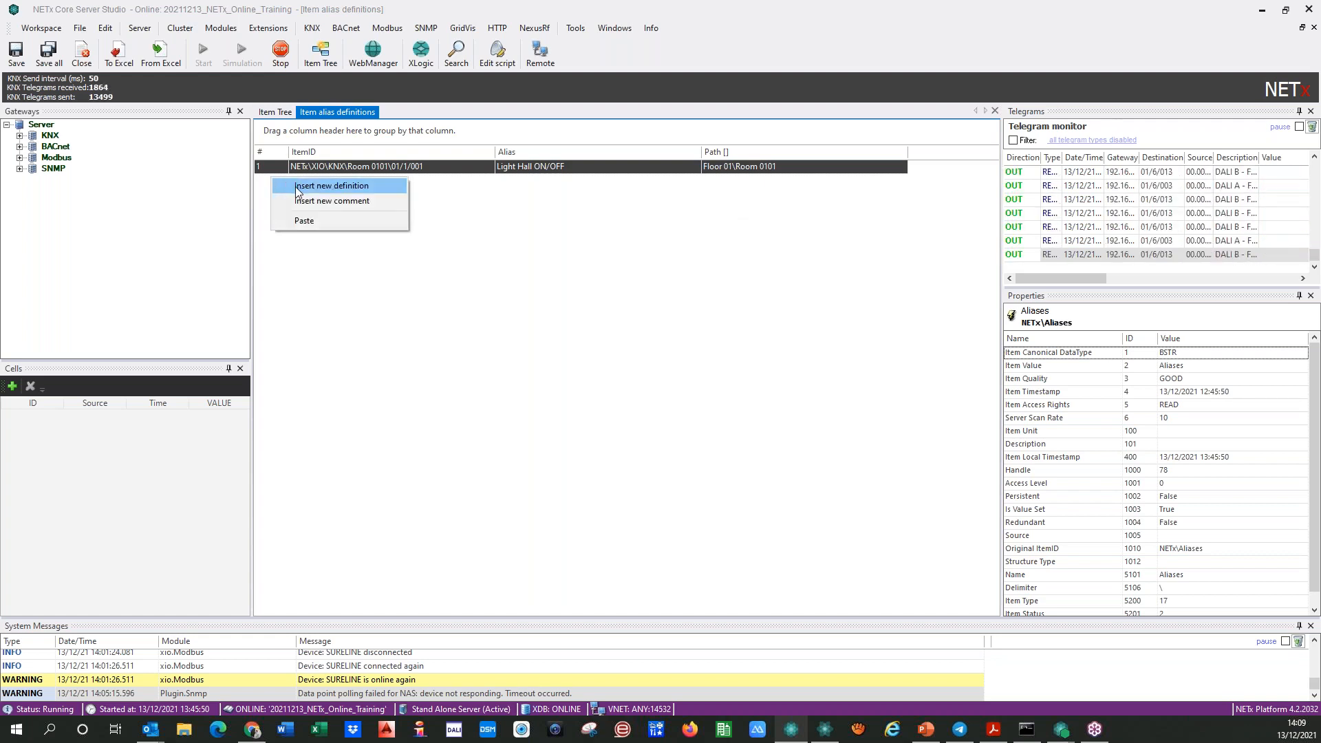
{"action": "left_click", "coordinate": [299, 187]}
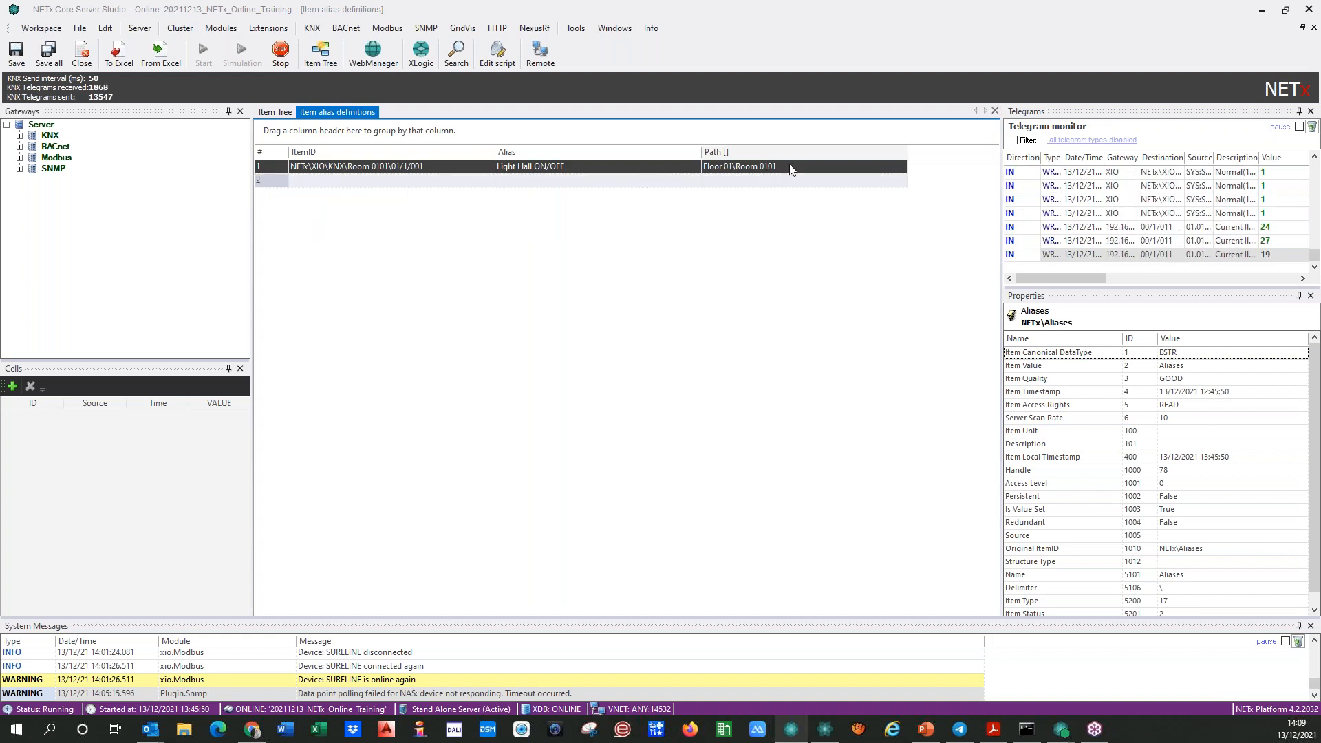
{"action": "left_click", "coordinate": [763, 152]}
{"action": "left_click", "coordinate": [781, 180]}
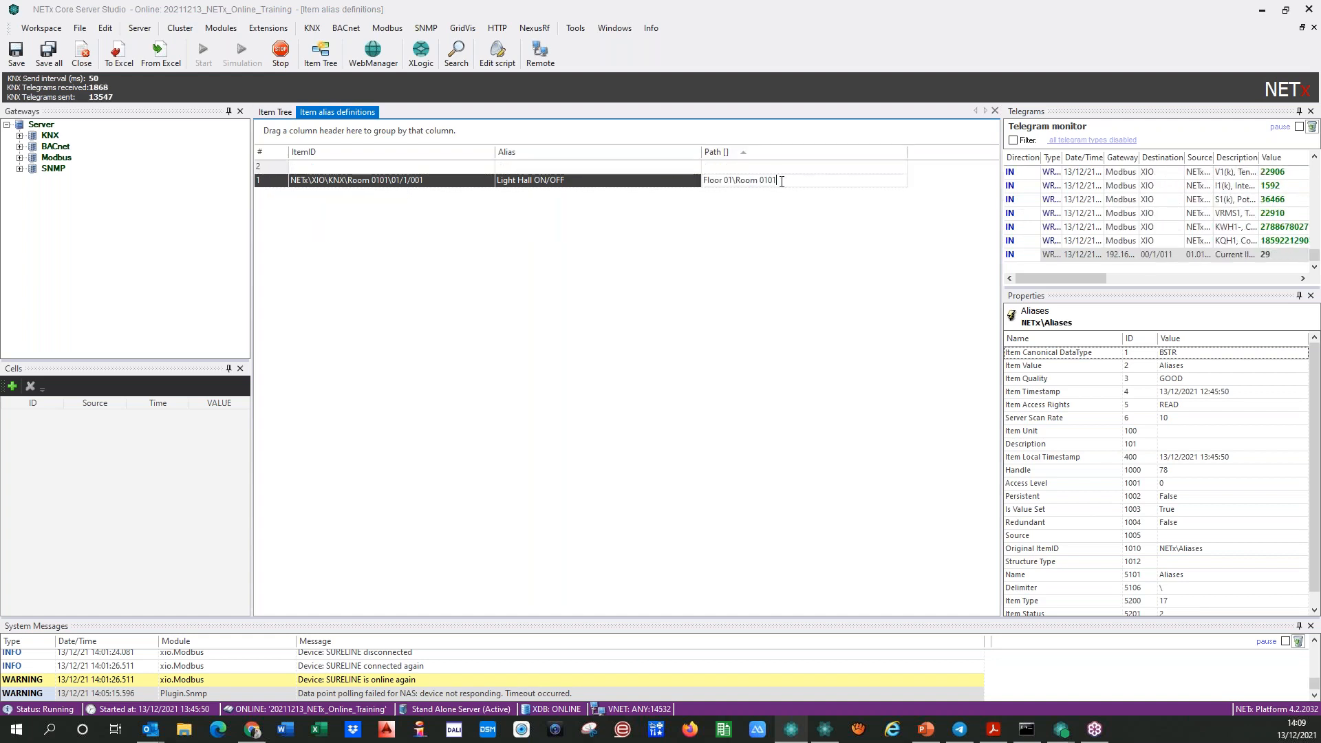
{"action": "type", "text": "\\Lights"}
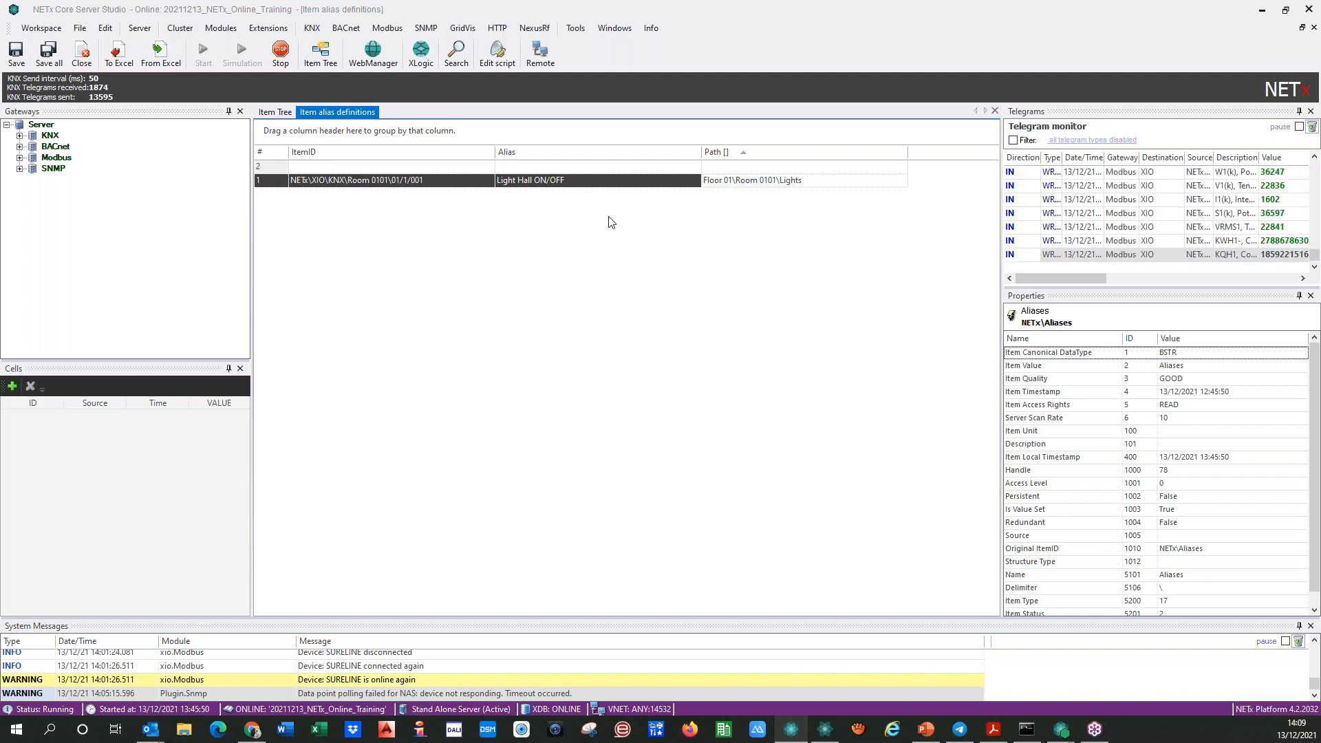
{"action": "key", "text": "Return"}
{"action": "left_click", "coordinate": [270, 153]}
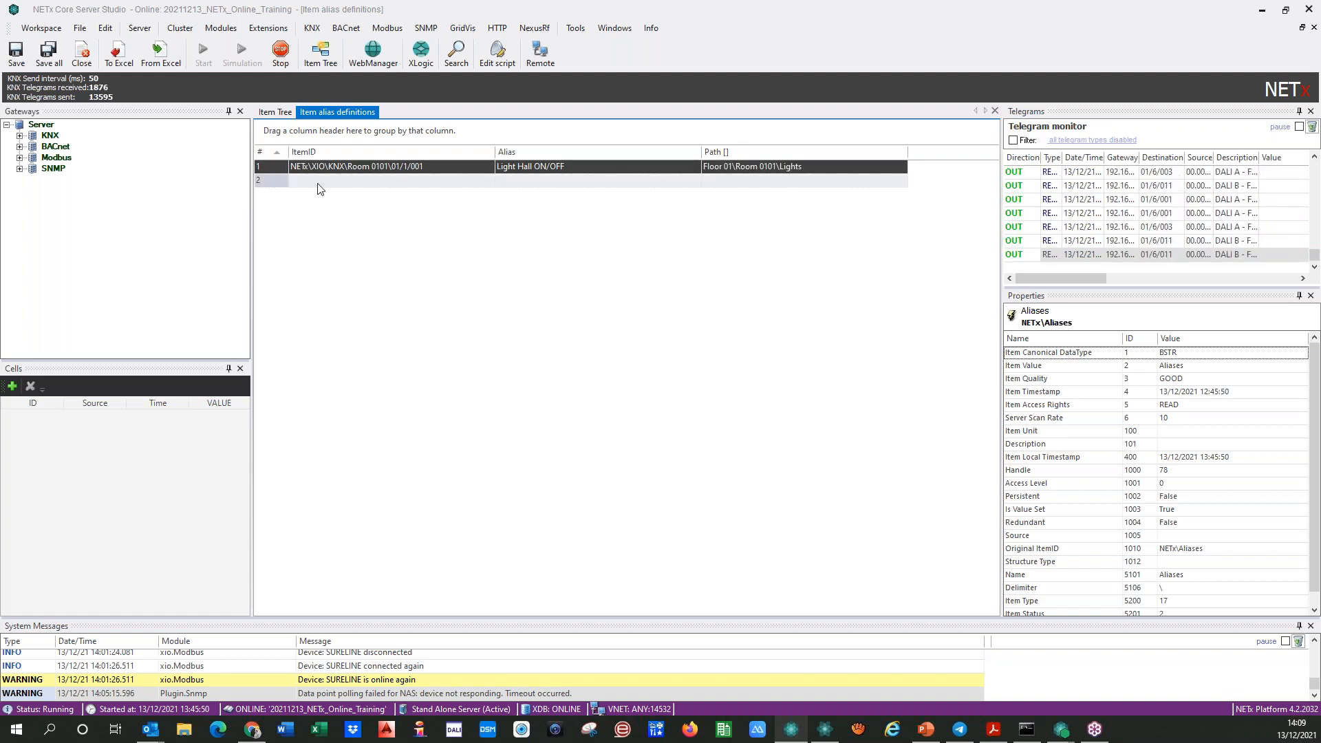
- Assign the ON/OFF Status Light 1 item of Room 0101, group address 01/4/001, as the second definition's ItemID
{"action": "left_click", "coordinate": [500, 183]}
{"action": "left_click", "coordinate": [488, 182]}
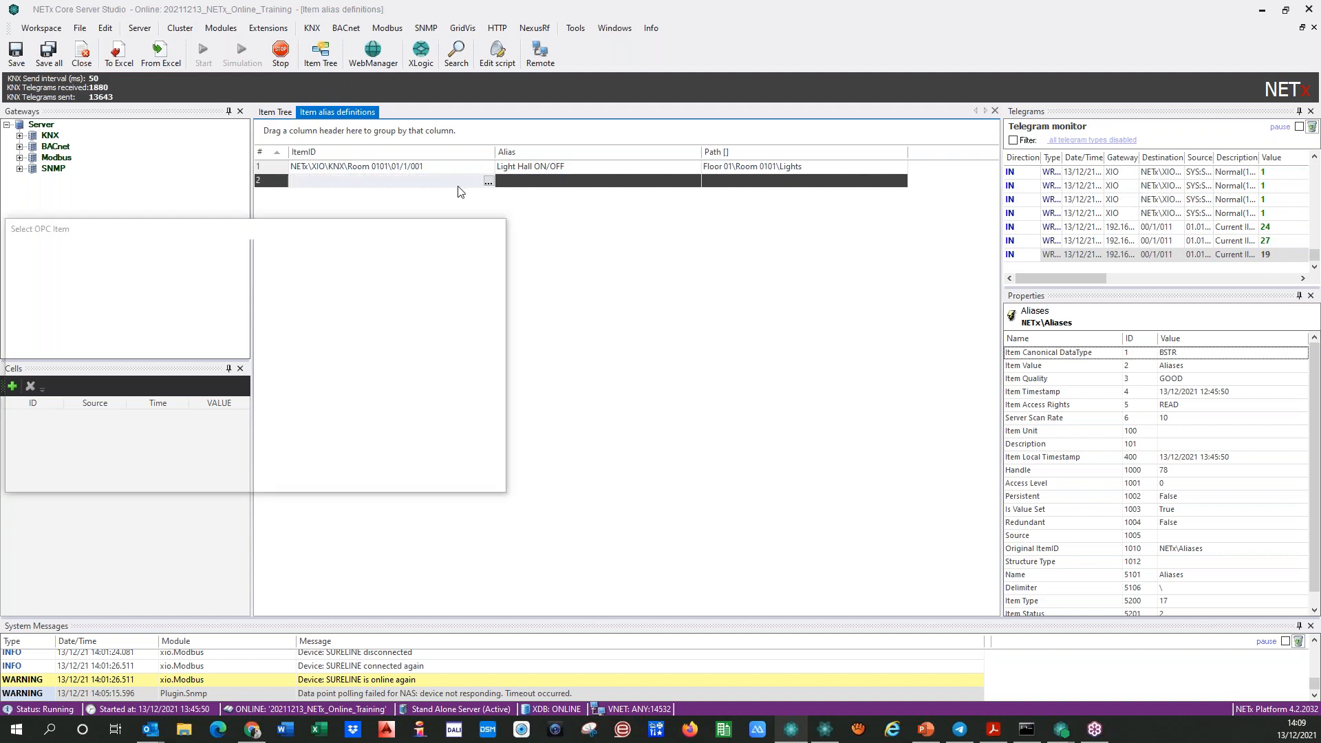
{"action": "scroll", "coordinate": [121, 446], "scroll_direction": "down", "scroll_amount": 1}
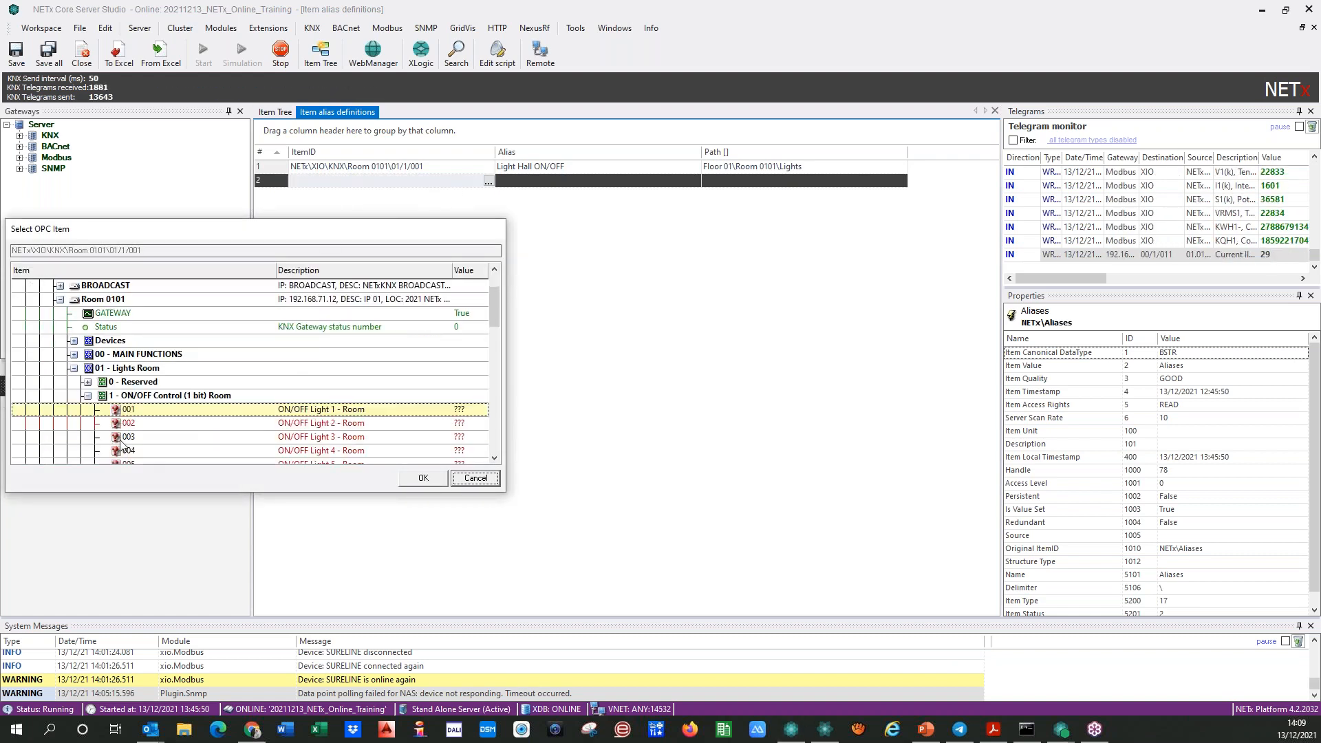
{"action": "left_click", "coordinate": [87, 397]}
{"action": "scroll", "coordinate": [88, 406], "scroll_direction": "down", "scroll_amount": 1}
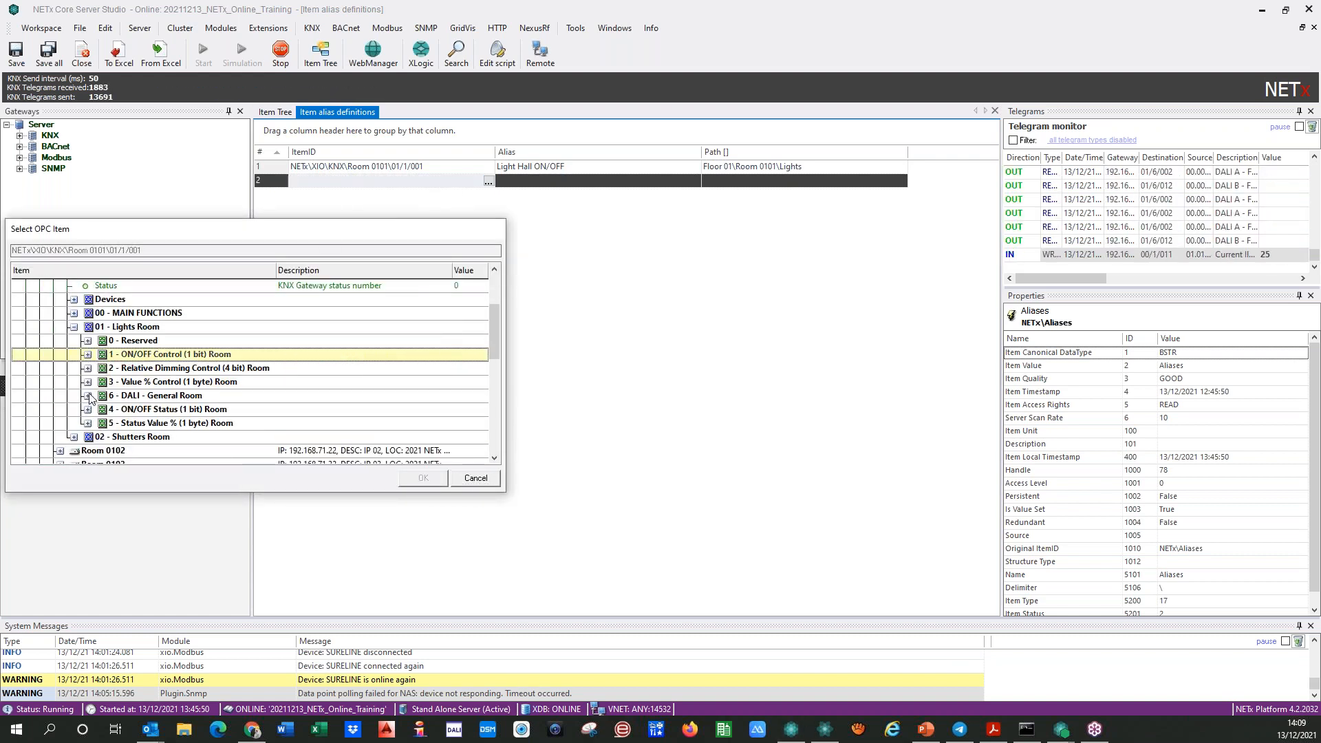
{"action": "left_click", "coordinate": [87, 410]}
{"action": "scroll", "coordinate": [306, 421], "scroll_direction": "down", "scroll_amount": 1}
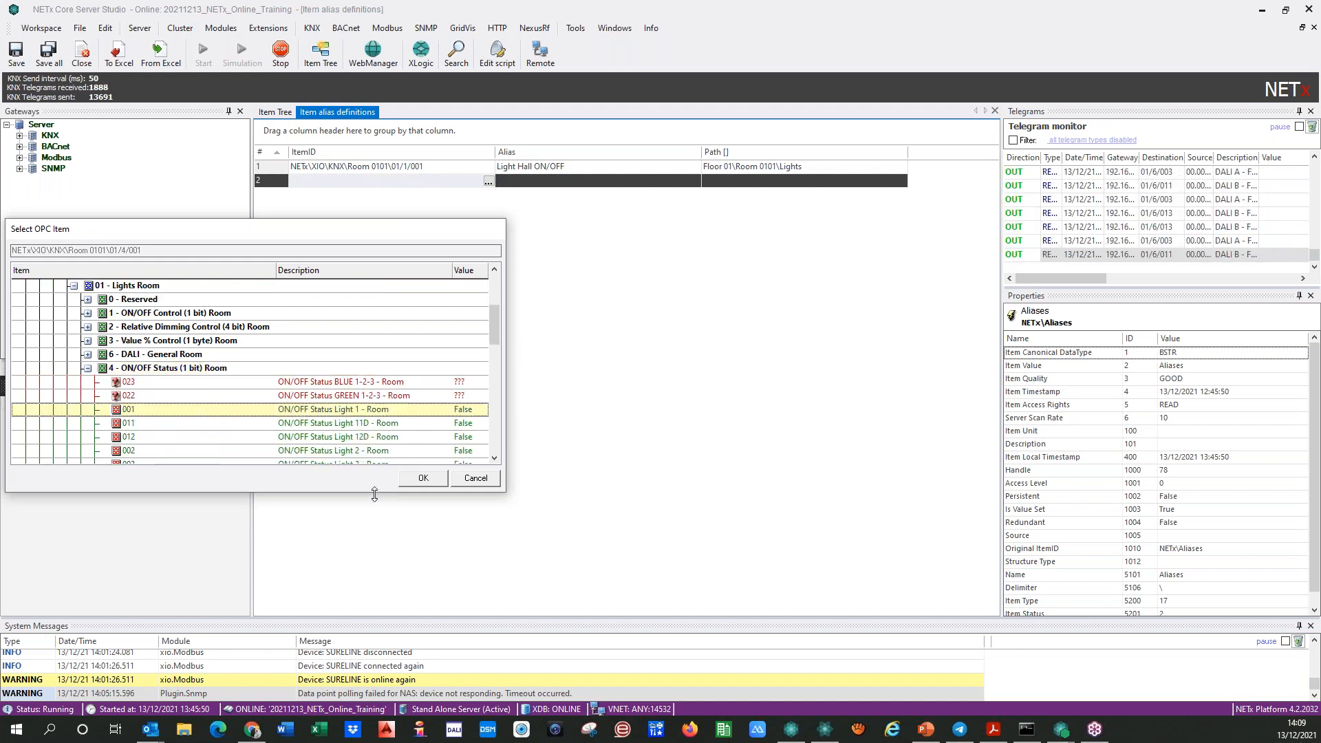
{"action": "left_click", "coordinate": [421, 479]}
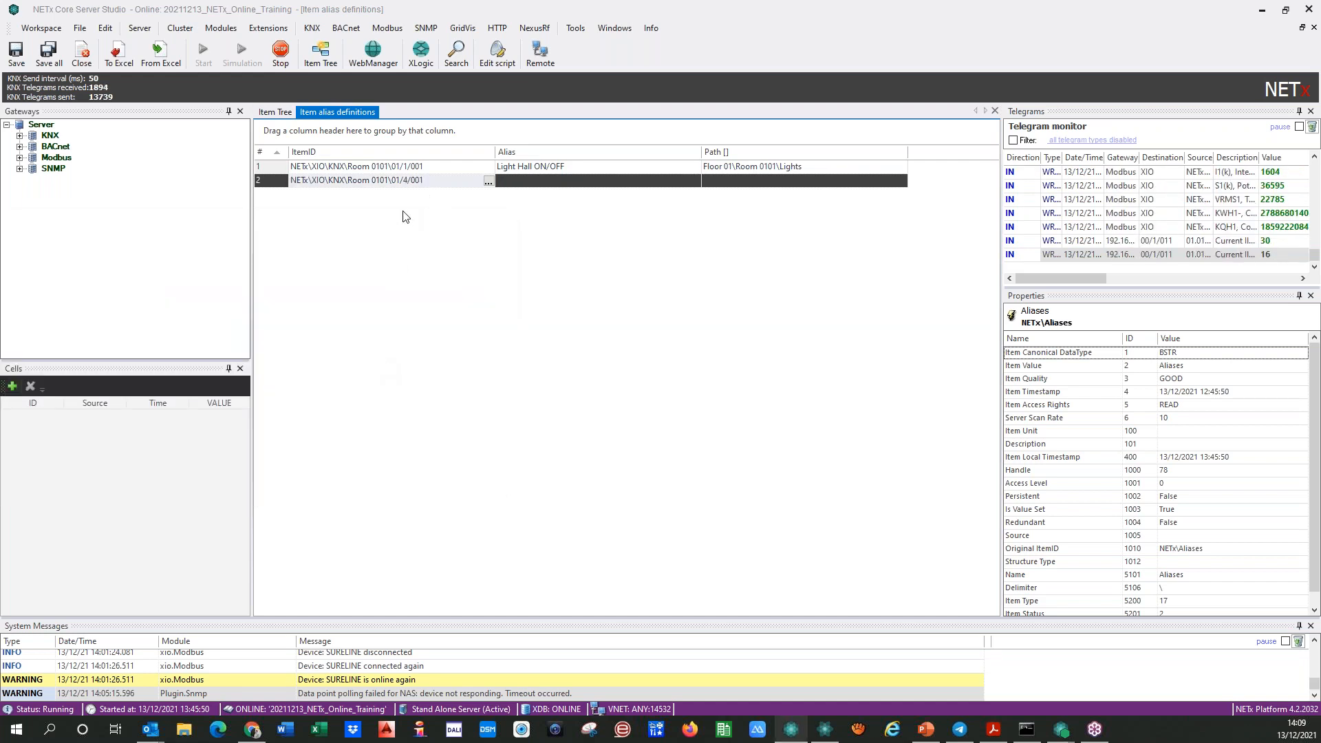
{"action": "left_click", "coordinate": [427, 183]}
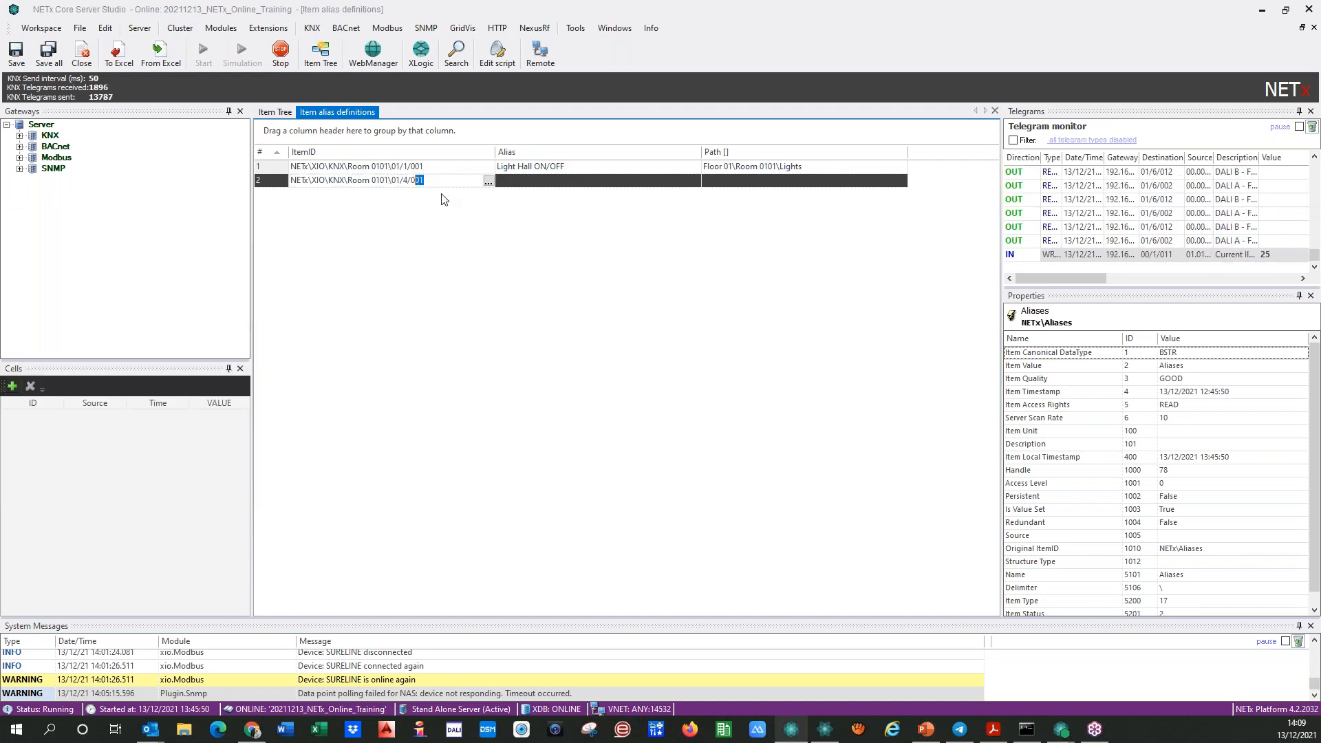
{"action": "left_click", "coordinate": [410, 182]}
{"action": "key", "text": "shift+Left"}
- Name the second definition's alias "Light Hall Status", reusing the text of the first alias
{"action": "left_click", "coordinate": [520, 182]}
{"action": "left_click", "coordinate": [577, 168]}
{"action": "left_click_drag", "start_coordinate": [570, 167], "coordinate": [473, 176]}
{"action": "key", "text": "ctrl+c"}
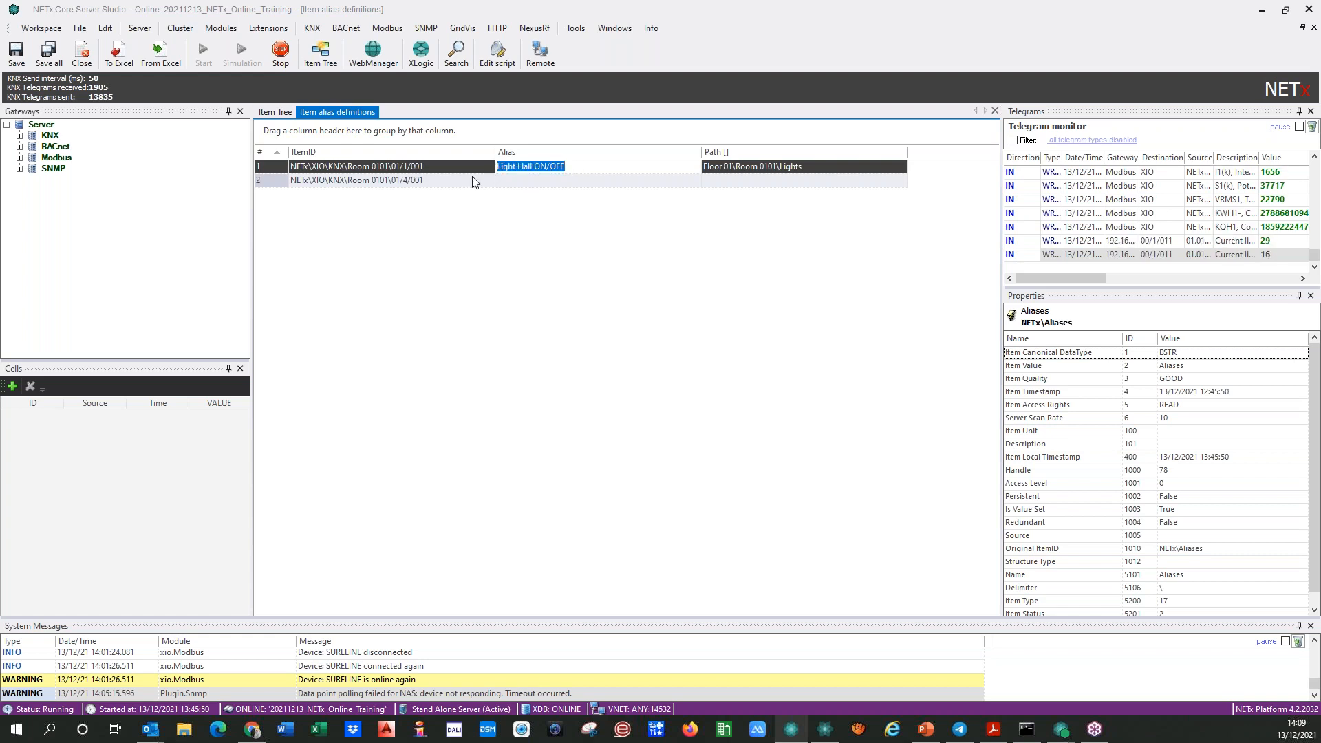
{"action": "left_click", "coordinate": [482, 181]}
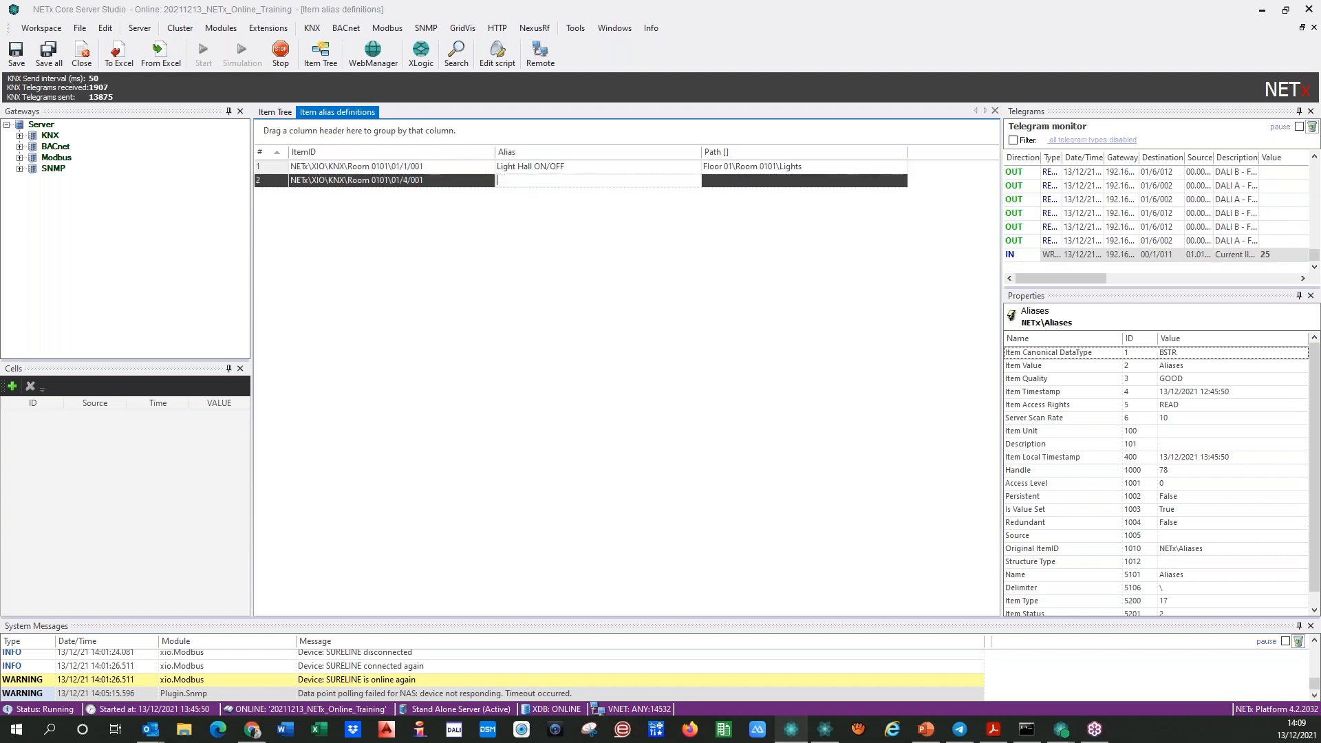
{"action": "key", "text": "ctrl+v"}
{"action": "key", "text": "BackSpace"}
{"action": "key", "text": "BackSpace"}
{"action": "key", "text": "BackSpace"}
{"action": "key", "text": "BackSpace"}
{"action": "key", "text": "BackSpace"}
{"action": "key", "text": "BackSpace"}
{"action": "left_click", "coordinate": [555, 233]}
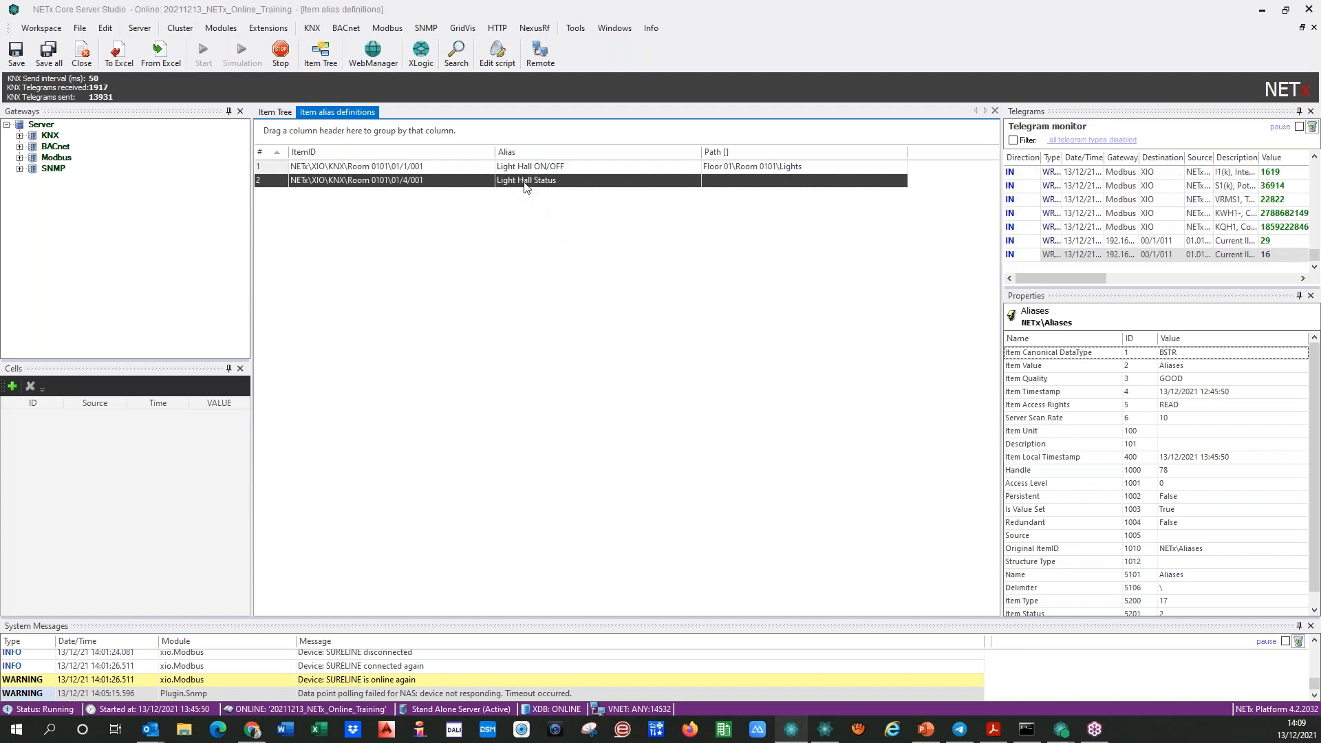
- Copy the path "Floor 01\Room 0101\Lights" from the first definition to the Light Hall Status alias
{"action": "left_click", "coordinate": [814, 170]}
{"action": "left_click_drag", "start_coordinate": [815, 170], "coordinate": [699, 169]}
{"action": "key", "text": "ctrl+c"}
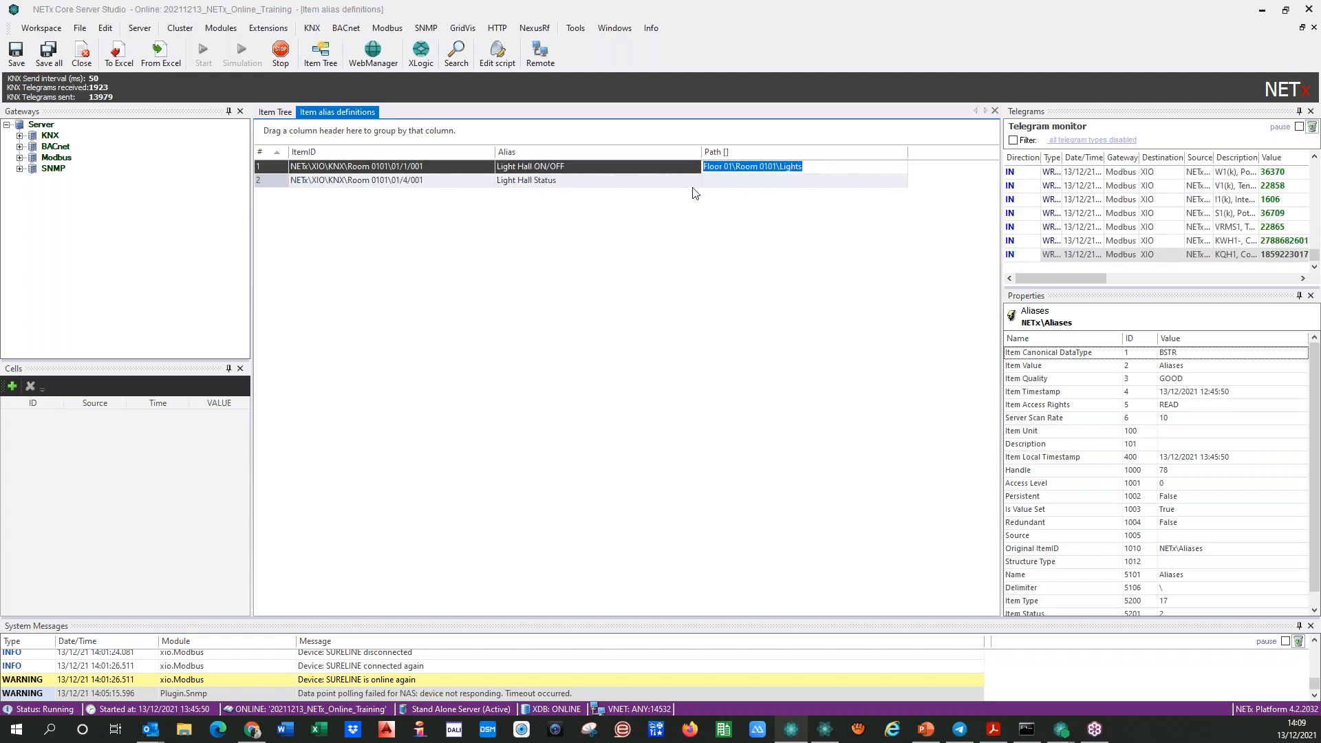
{"action": "left_click", "coordinate": [709, 181]}
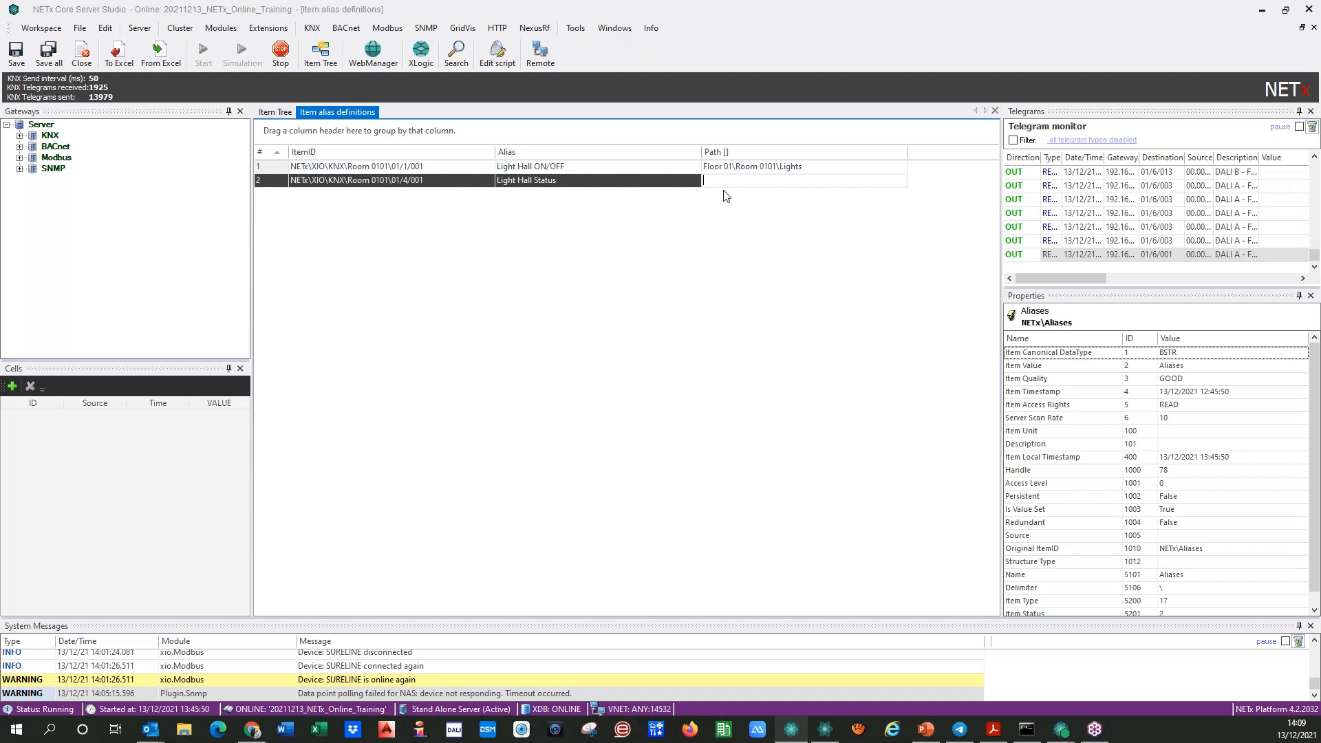
{"action": "key", "text": "ctrl+v"}
{"action": "key", "text": "Return"}
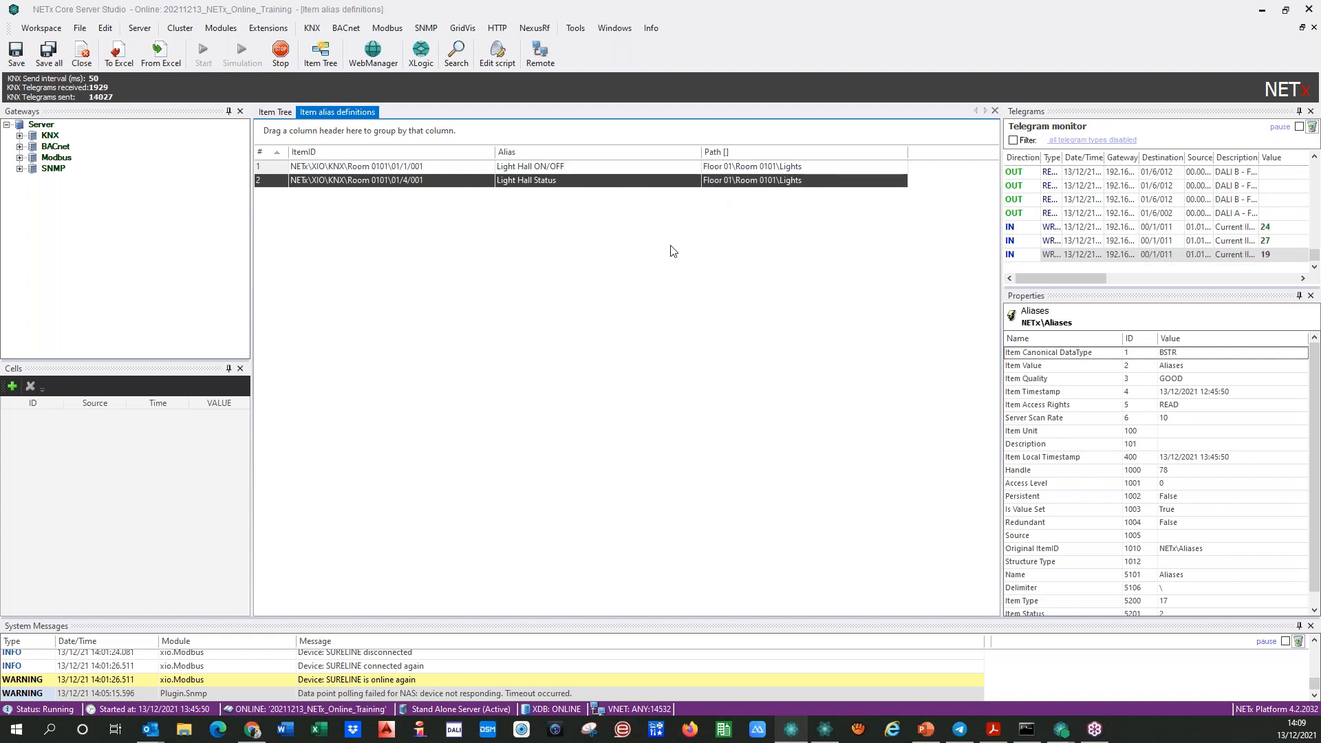
- Insert a third alias definition and name its alias "DND Button", leaving the ItemID empty
{"action": "right_click", "coordinate": [272, 192]}
{"action": "left_click", "coordinate": [295, 202]}
{"action": "left_click", "coordinate": [320, 197]}
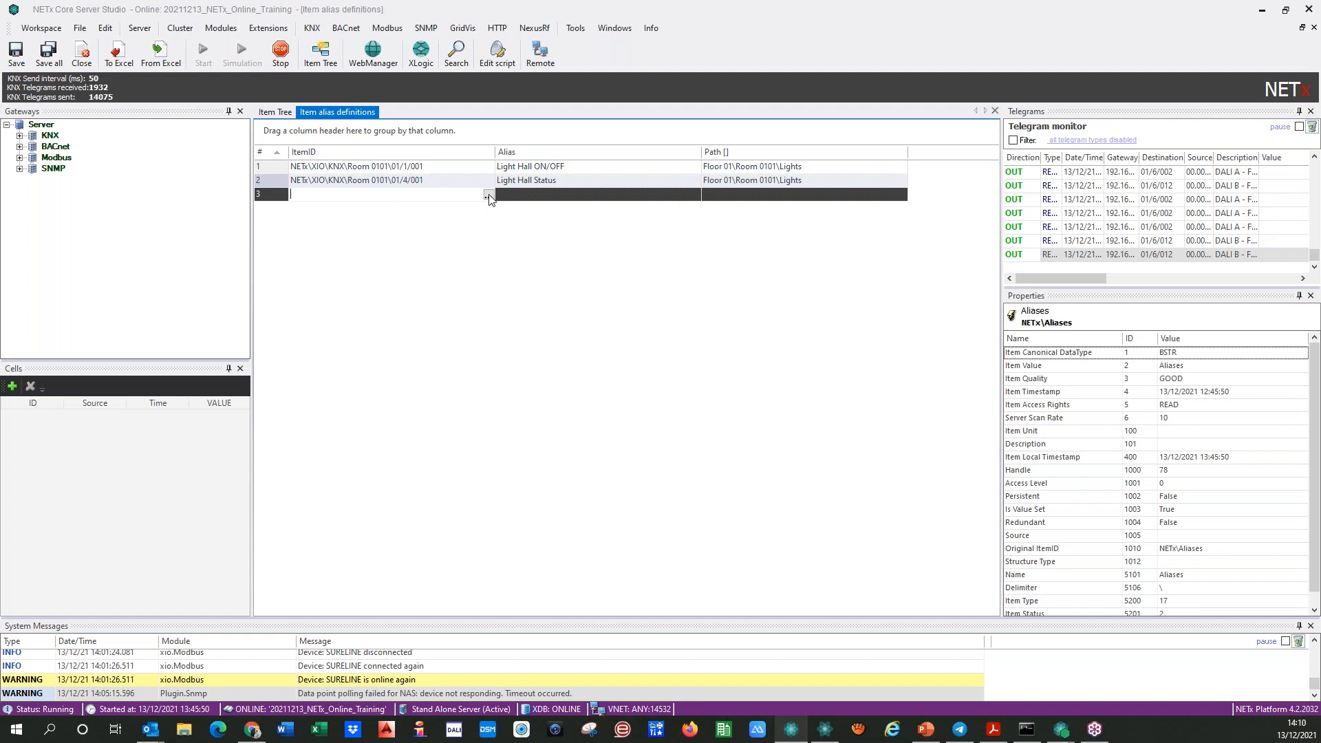
{"action": "left_click", "coordinate": [531, 199]}
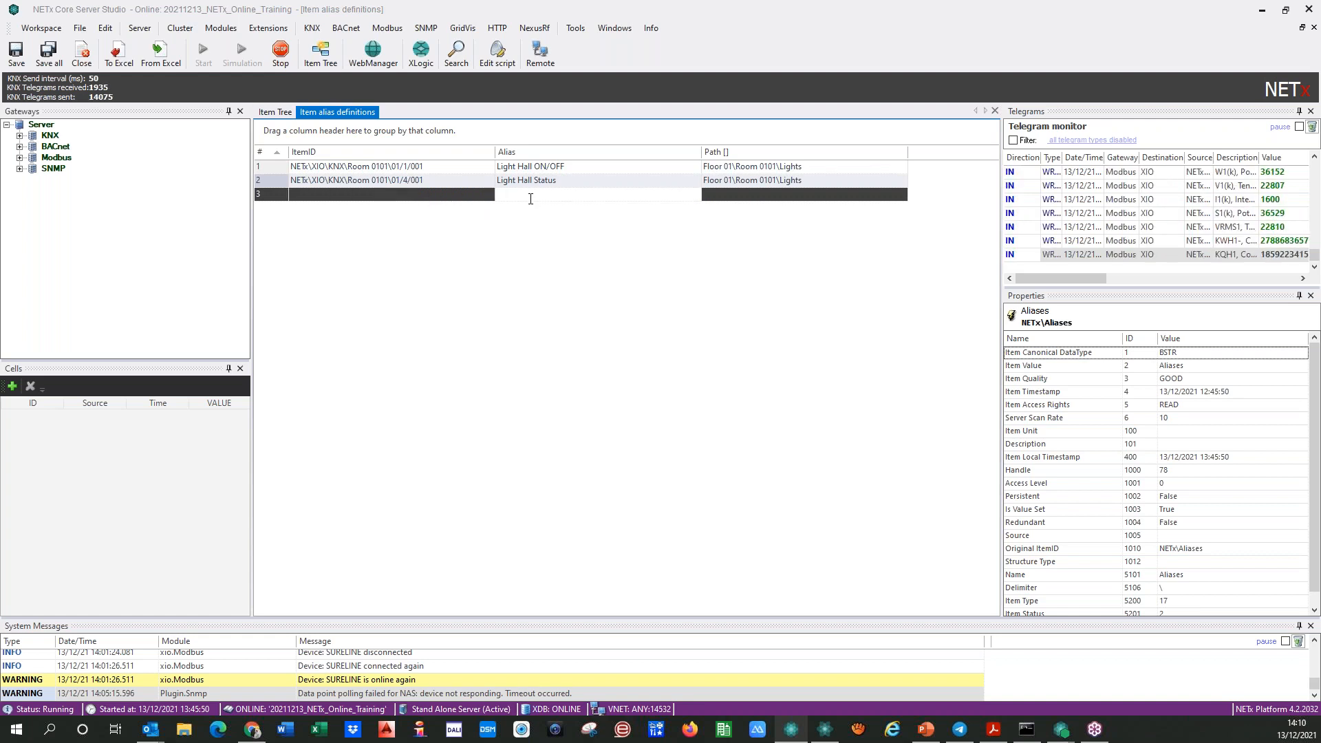
{"action": "type", "text": "DND "}
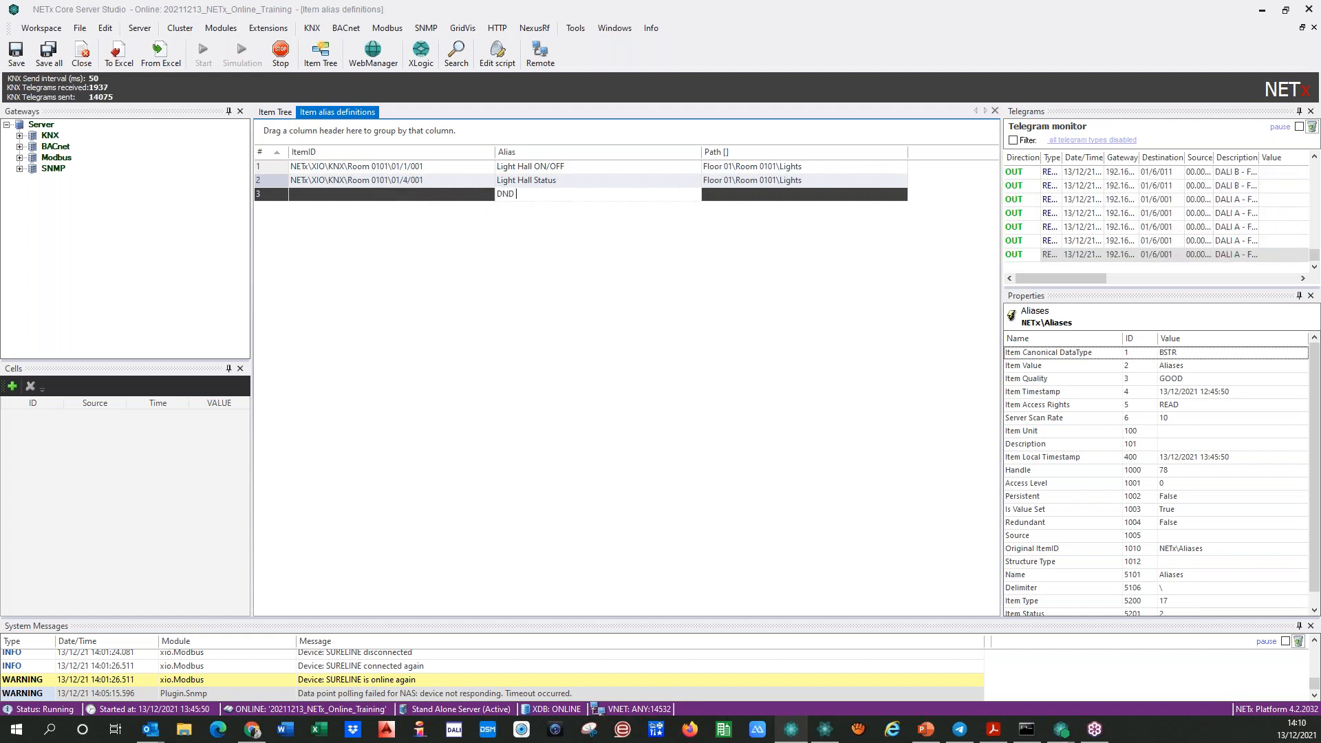
{"action": "type", "text": "Button"}
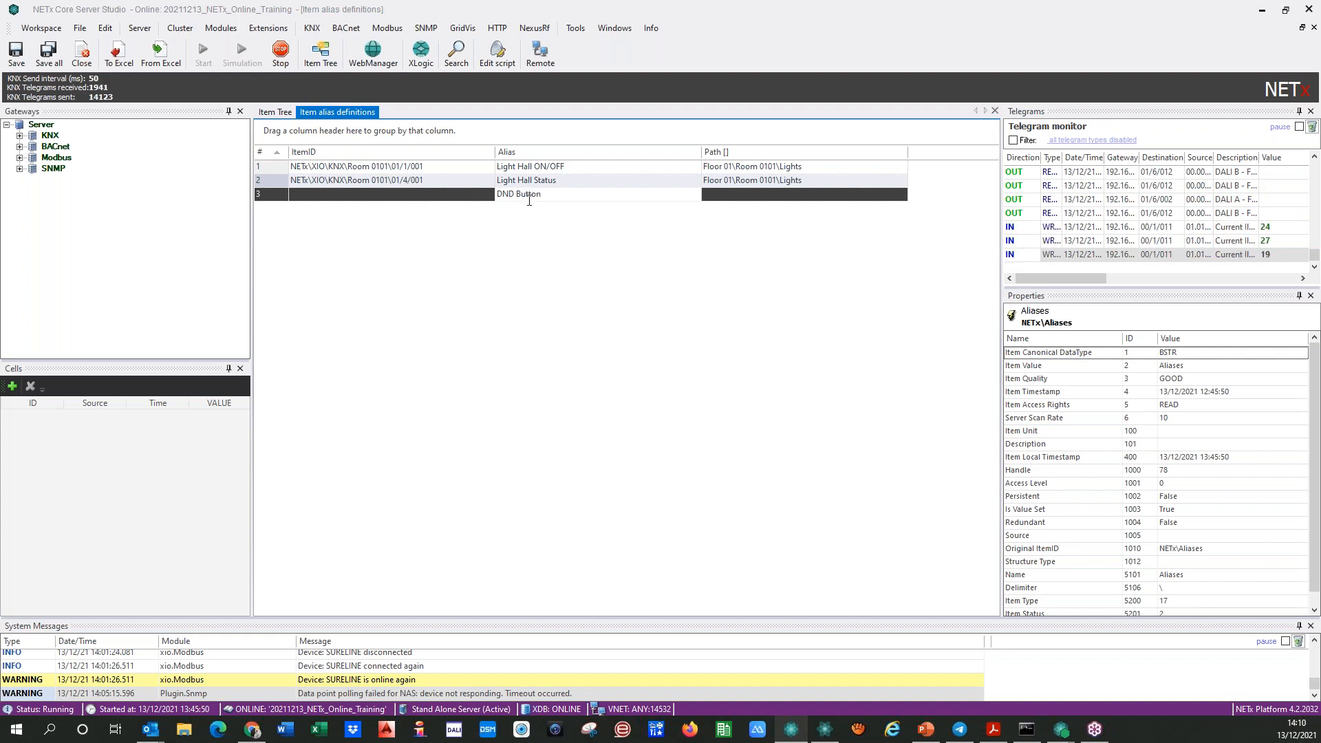
- Set the DND Button alias's path to "Floor 01\Room 0101", copied from the Light Hall Status path without the Lights part
{"action": "left_click", "coordinate": [735, 194]}
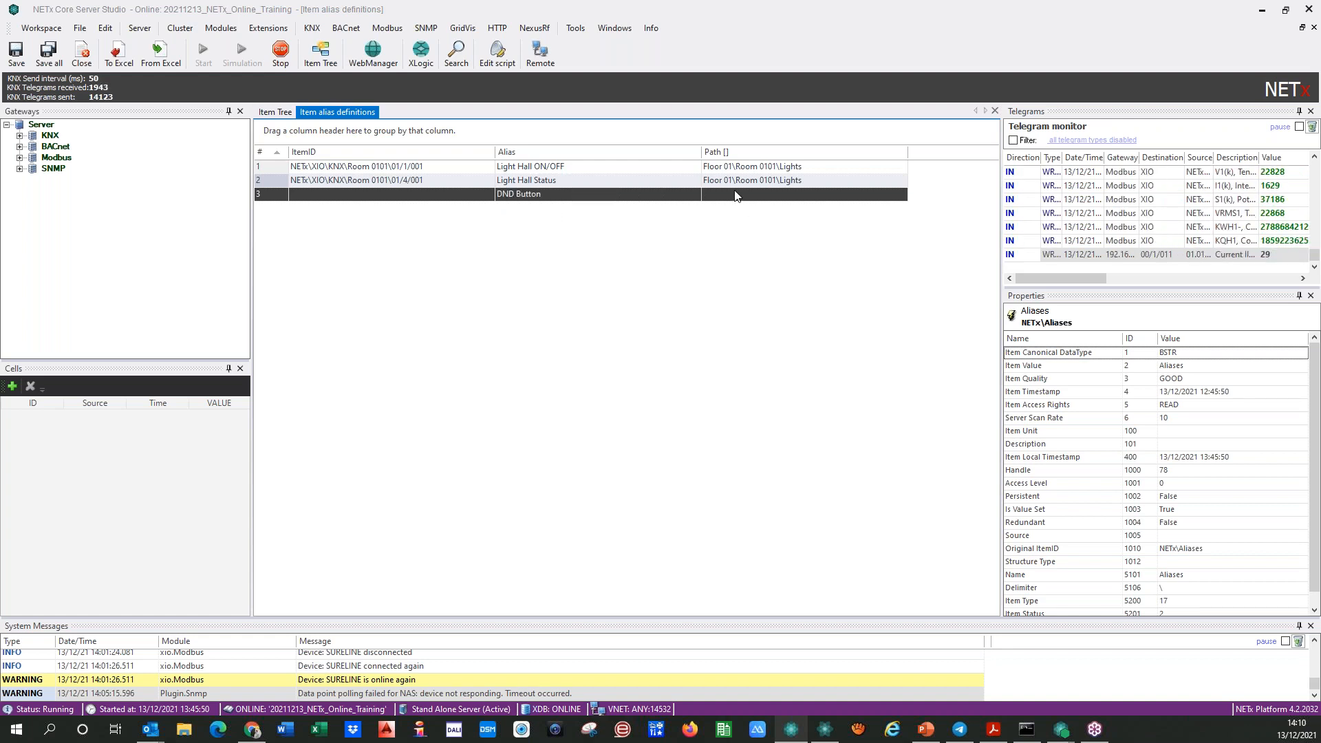
{"action": "left_click", "coordinate": [776, 181]}
{"action": "left_click_drag", "start_coordinate": [777, 180], "coordinate": [702, 190]}
{"action": "key", "text": "ctrl+c"}
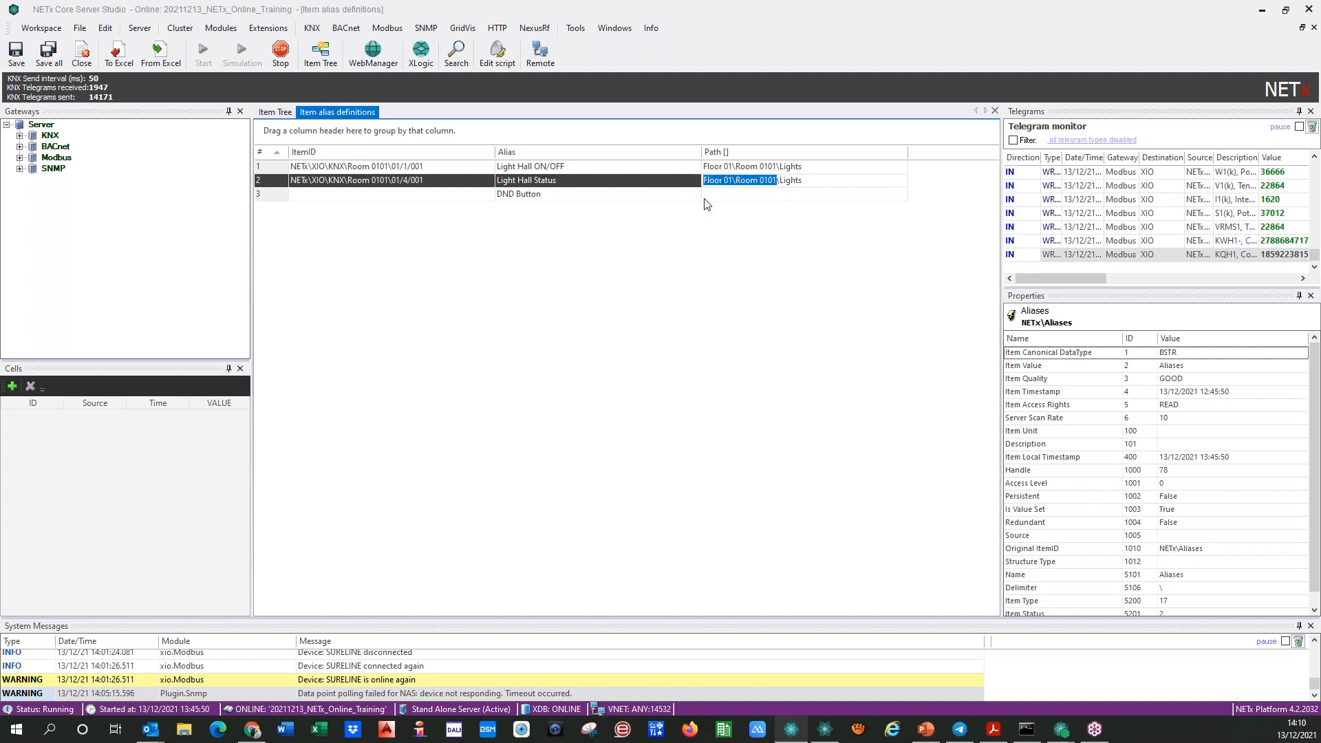
{"action": "left_click", "coordinate": [710, 198]}
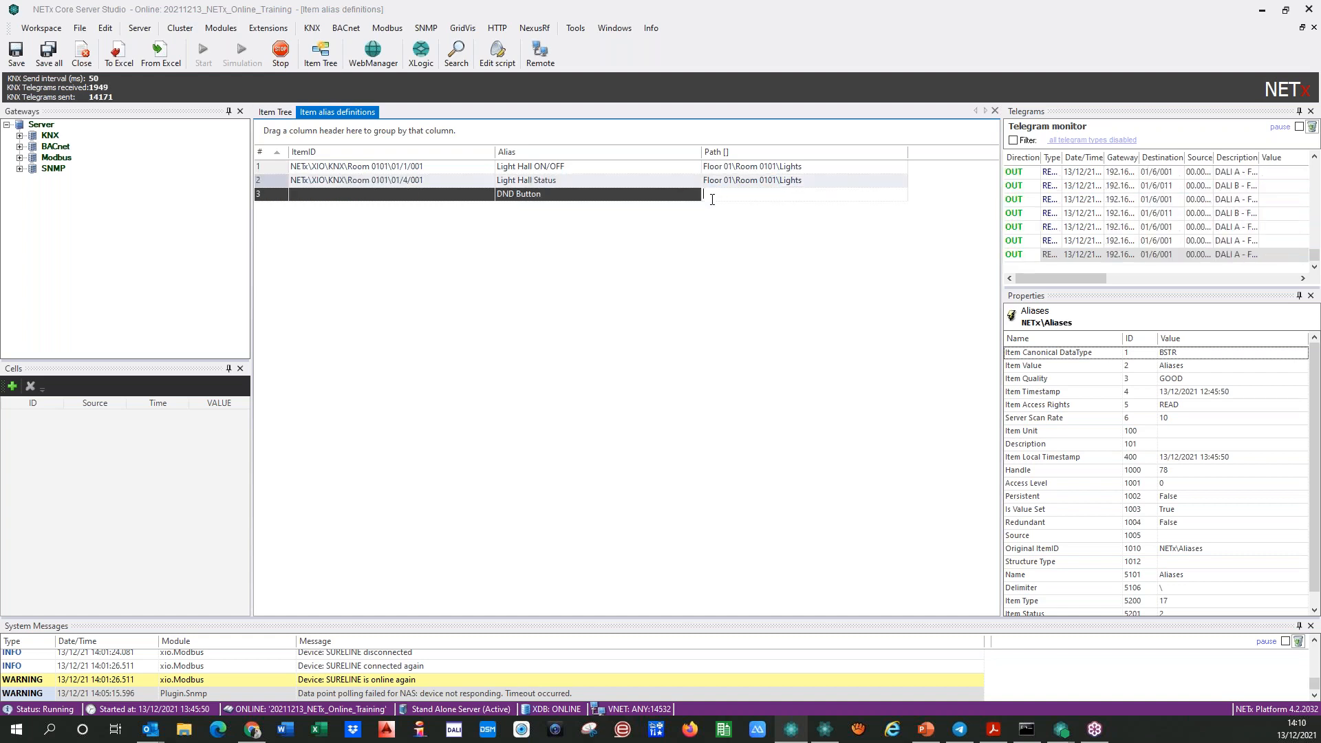
{"action": "key", "text": "ctrl+v"}
{"action": "key", "text": "Return"}
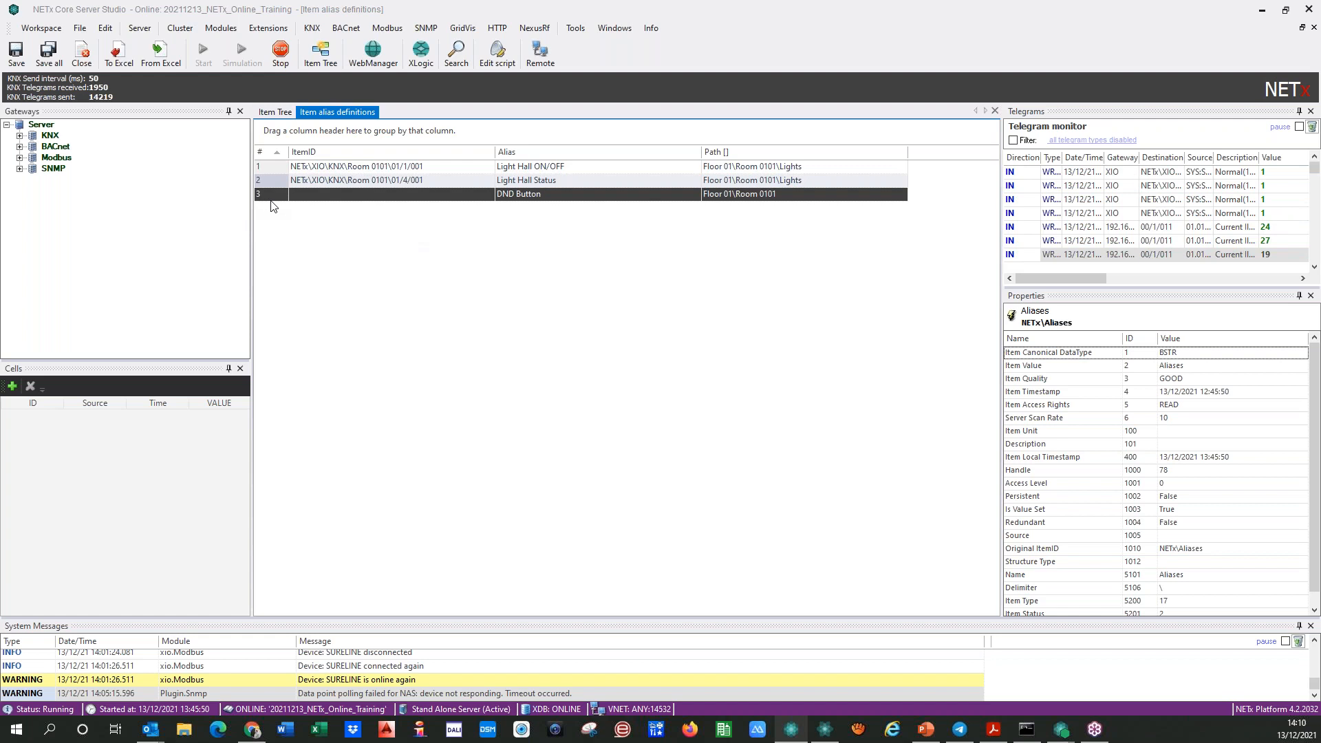
- Duplicate the DND Button definition as a fourth row and rename the copy's alias "MUR Button"
{"action": "type", "text": "DND Button\tFloor 01\\Room 0101"}
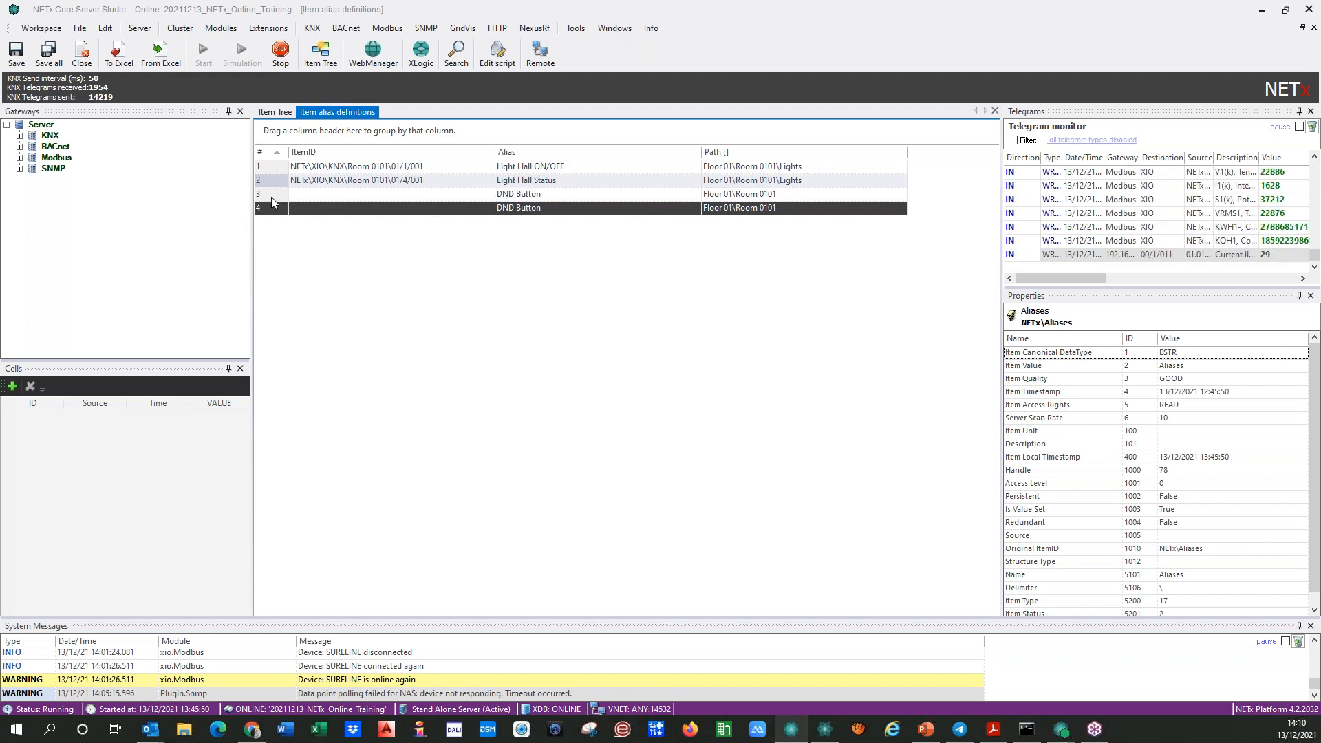
{"action": "left_click", "coordinate": [502, 208]}
{"action": "type", "text": "MUR"}
{"action": "key", "text": "Delete"}
{"action": "key", "text": "Delete"}
{"action": "key", "text": "Delete"}
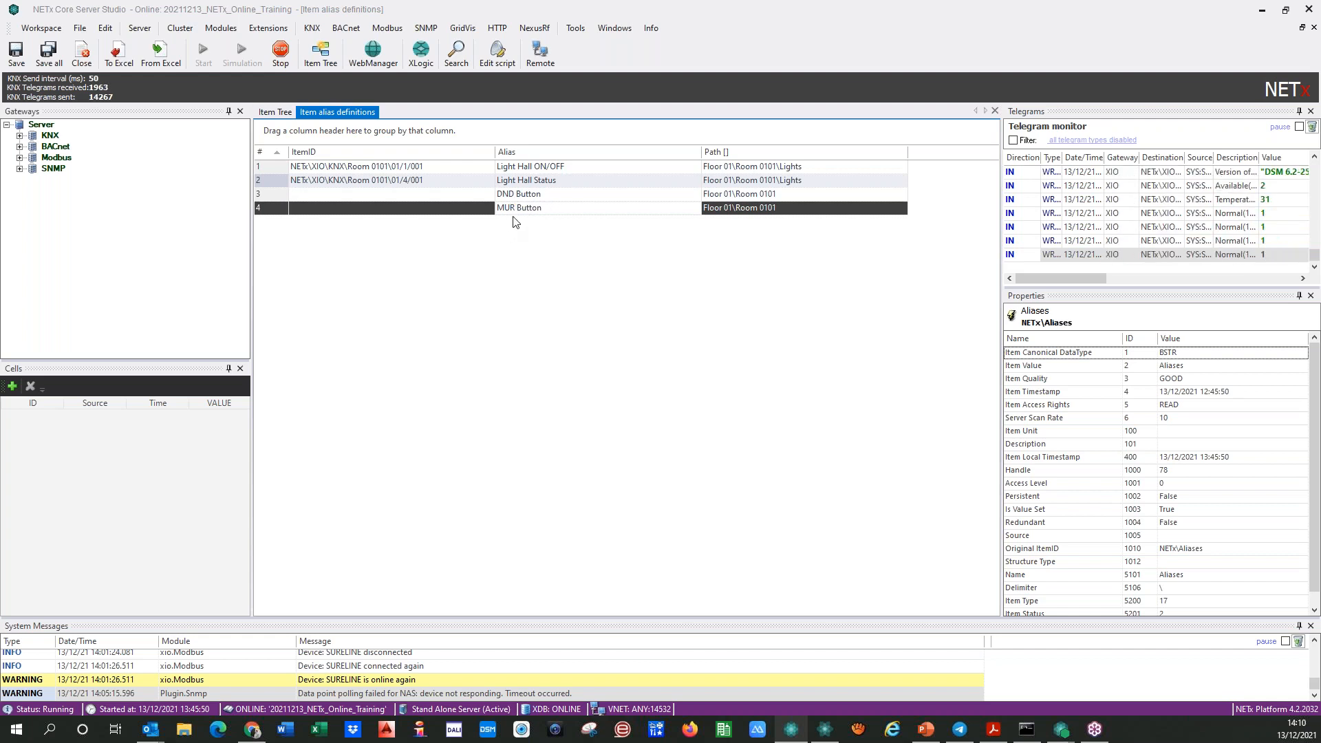
- Duplicate the DND Button and MUR Button definitions together and rename the copied DND Button alias "DND Status"
{"action": "left_click", "coordinate": [274, 197]}
{"action": "left_click", "coordinate": [274, 208], "text": "shift"}
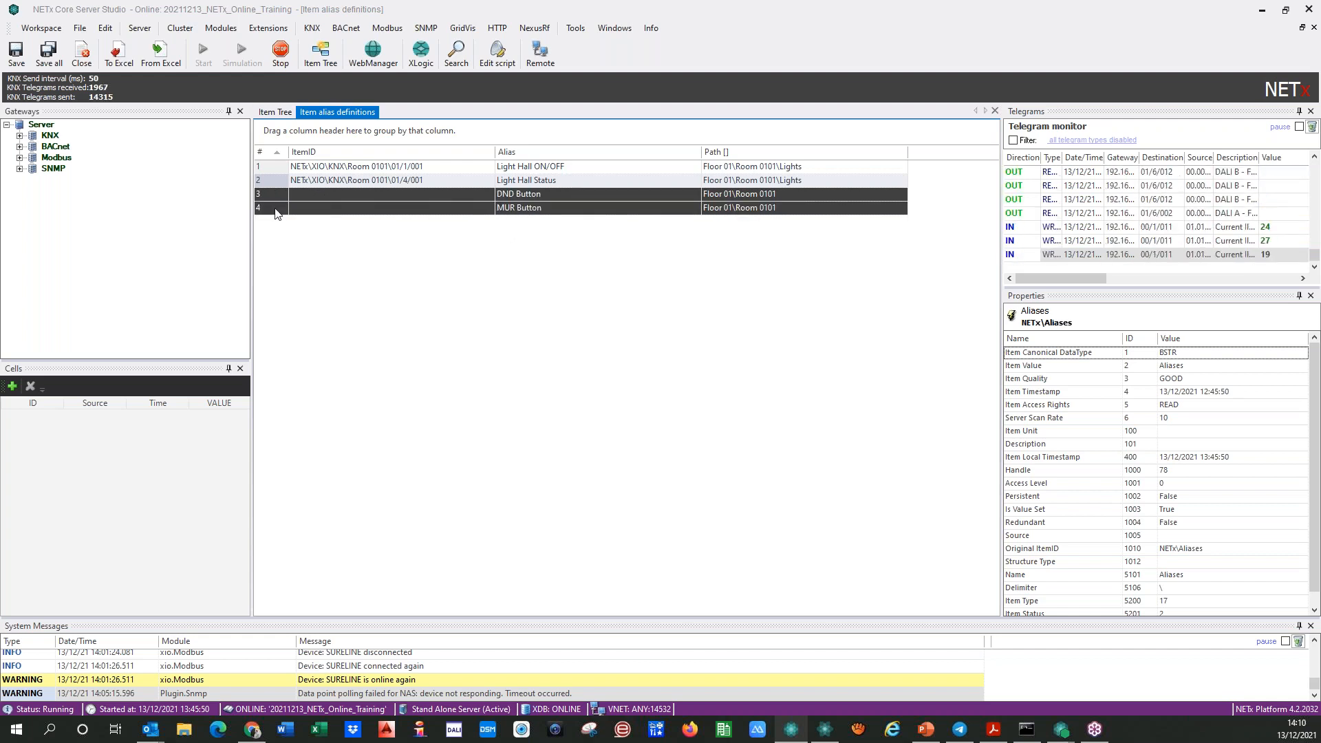
{"action": "key", "text": "ctrl+c"}
{"action": "key", "text": "ctrl+v"}
{"action": "left_click", "coordinate": [539, 223]}
{"action": "left_click", "coordinate": [538, 221]}
{"action": "key", "text": "BackSpace"}
{"action": "key", "text": "BackSpace"}
{"action": "type", "text": "Statu"}
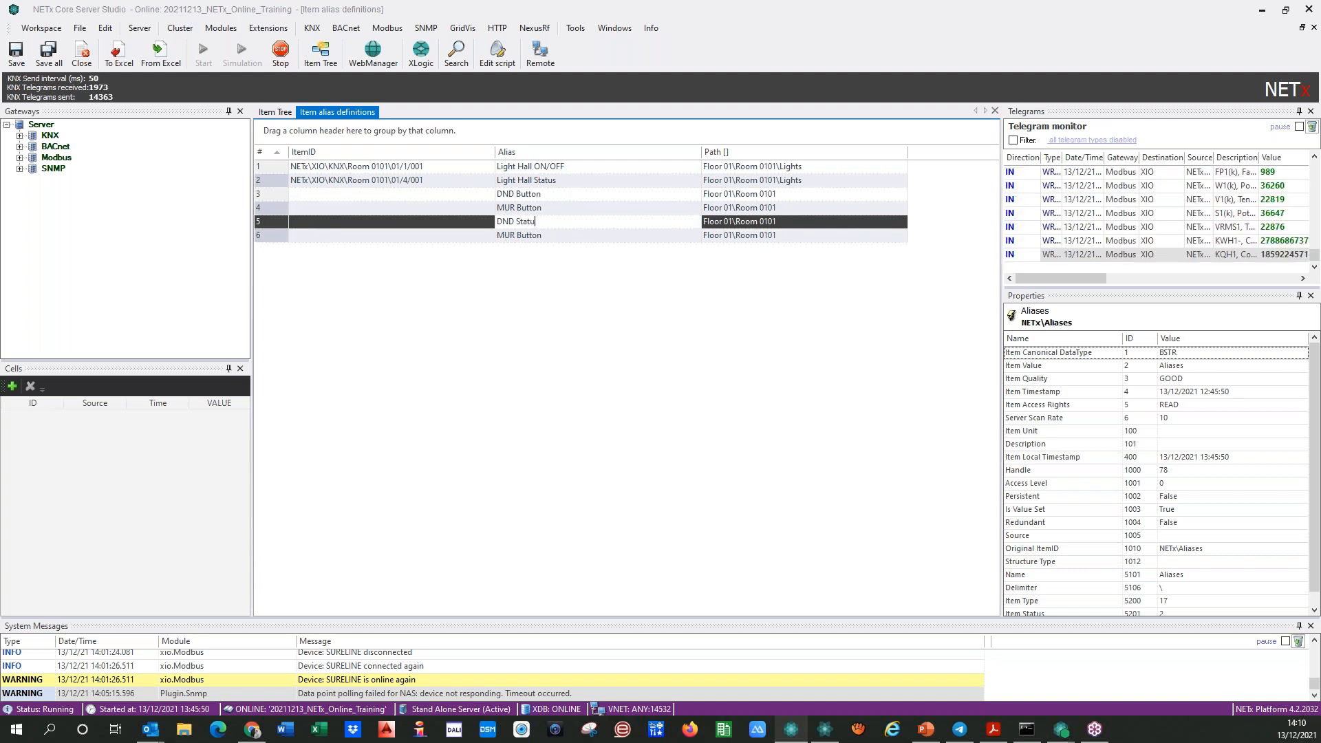
- Rename the copied MUR Button alias in the sixth definition "MUR Status"
{"action": "left_click", "coordinate": [560, 236]}
{"action": "key", "text": "BackSpace"}
{"action": "key", "text": "BackSpace"}
{"action": "key", "text": "BackSpace"}
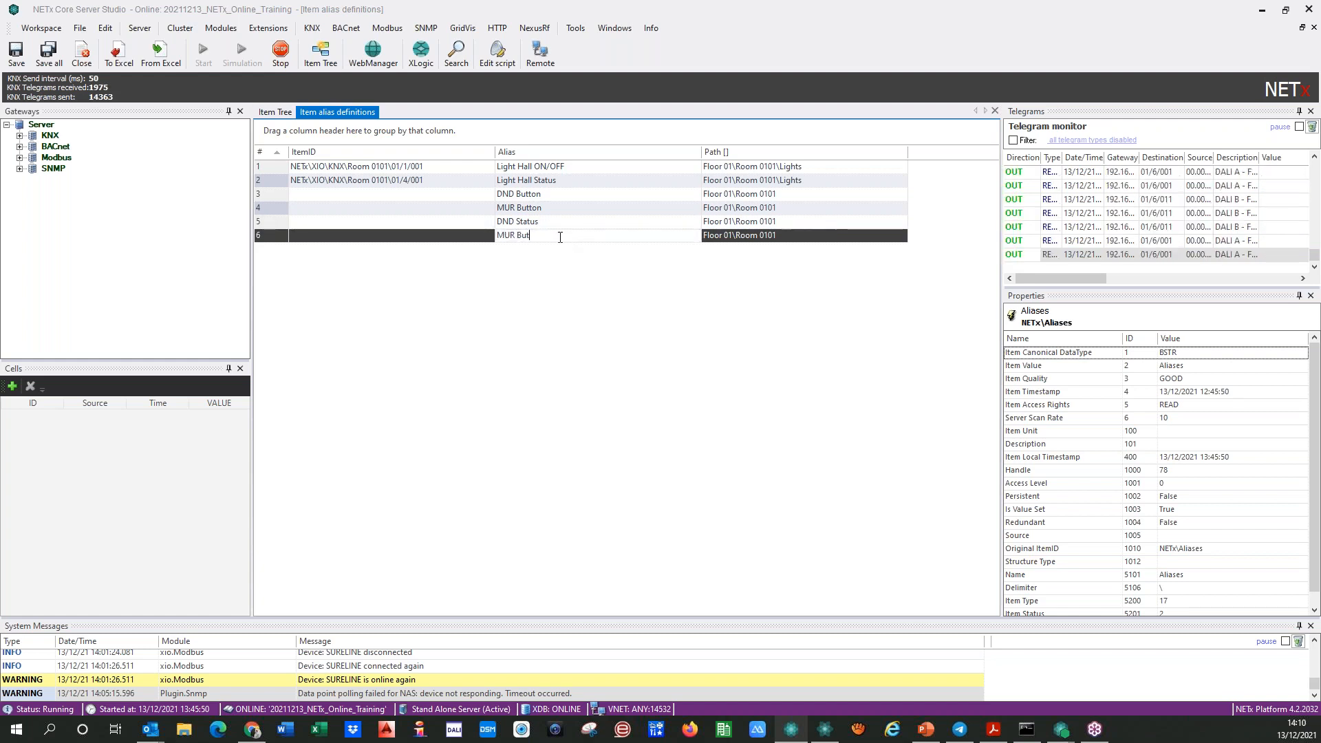
{"action": "type", "text": "Status"}
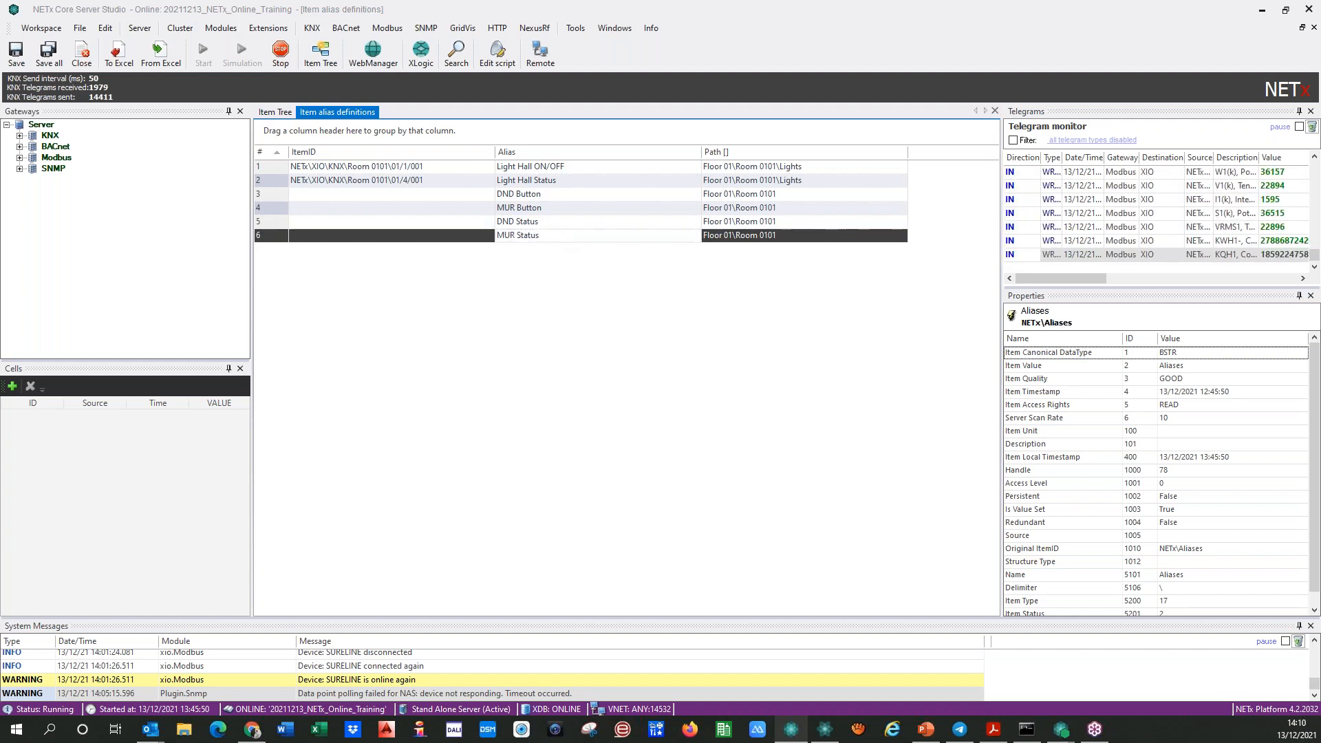
{"action": "left_click", "coordinate": [569, 284]}
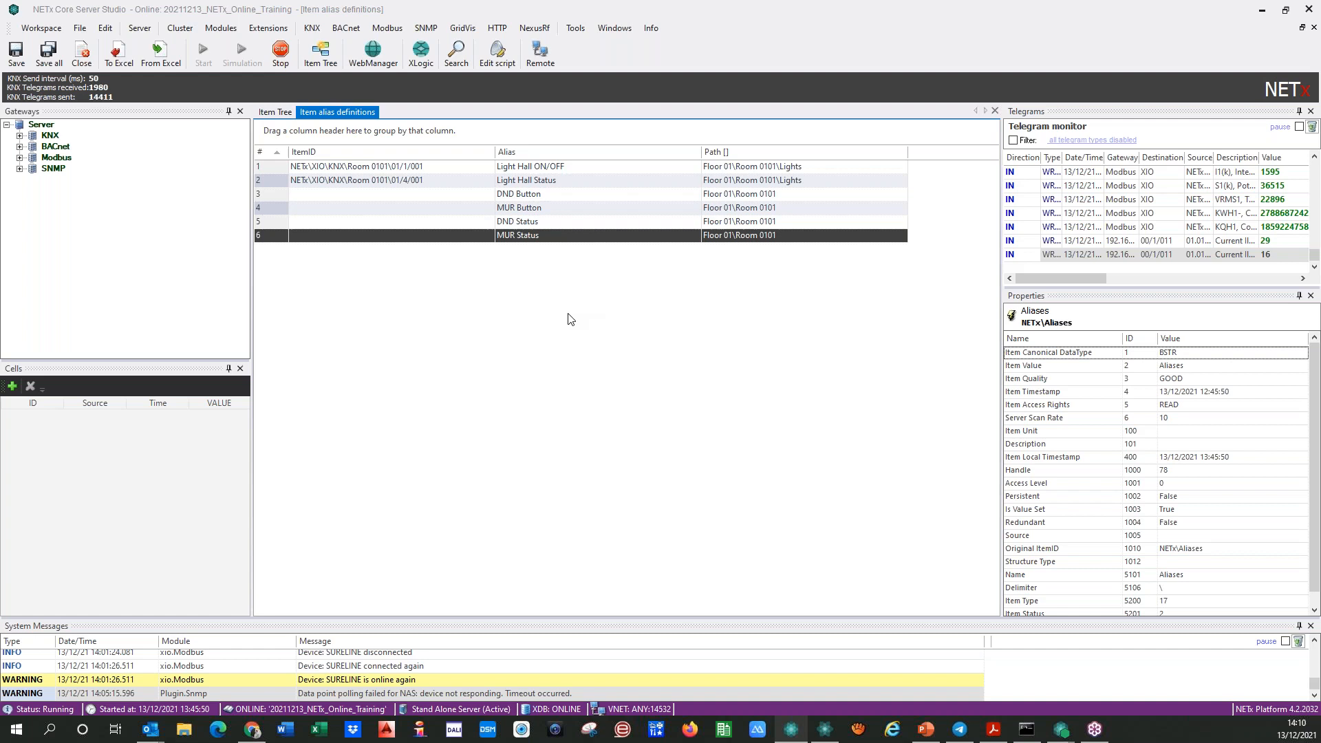
- Assign the DND Button alias the WriteItem of PRG_BACnet.BV_BACNET_DO02_C01_BMS under BACnet device Device_0030de044bff
{"action": "left_click", "coordinate": [358, 195]}
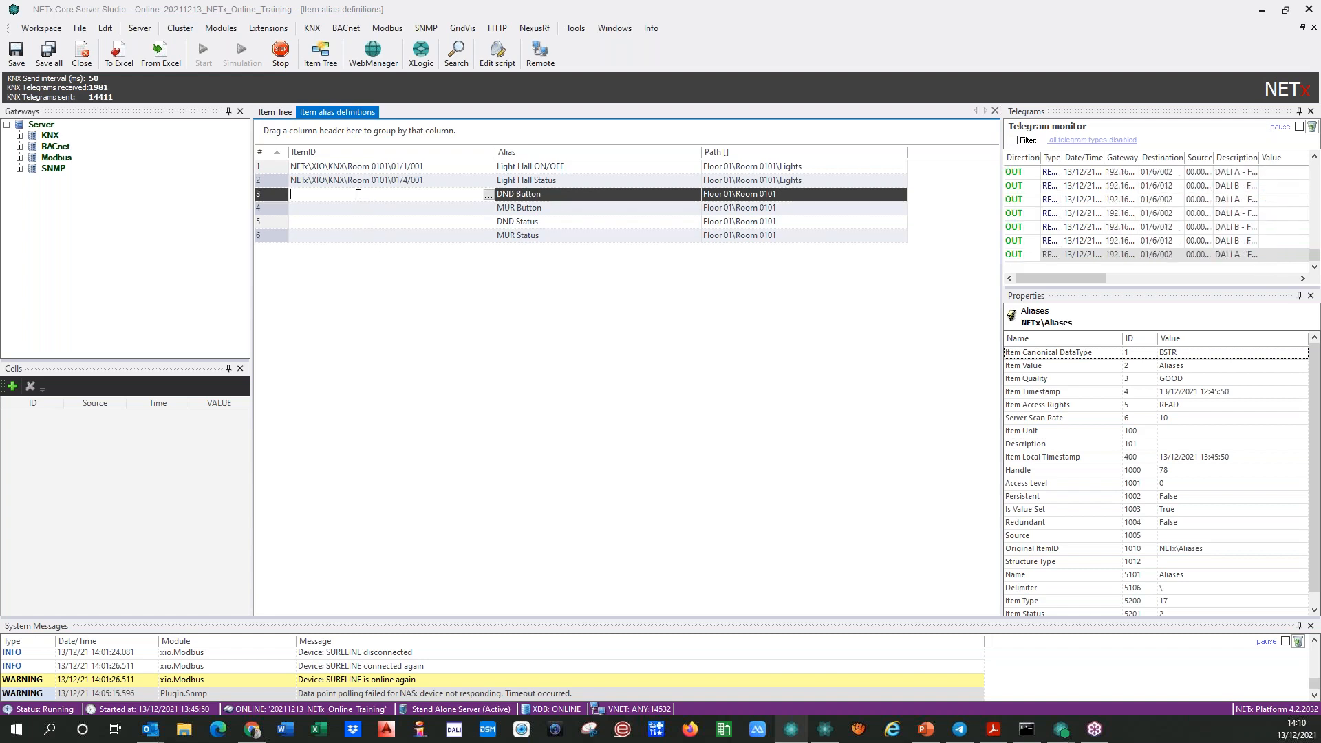
{"action": "left_click", "coordinate": [488, 197]}
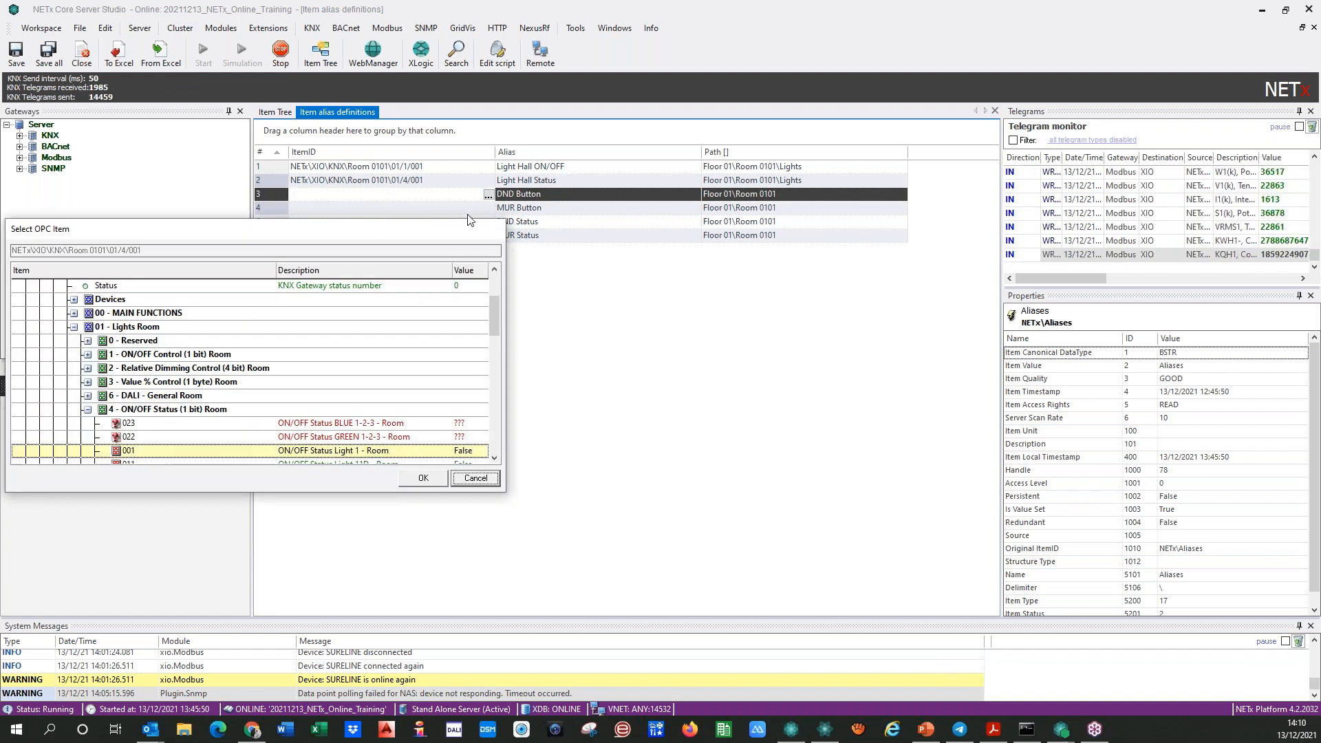
{"action": "left_click", "coordinate": [76, 328]}
{"action": "left_click", "coordinate": [77, 328]}
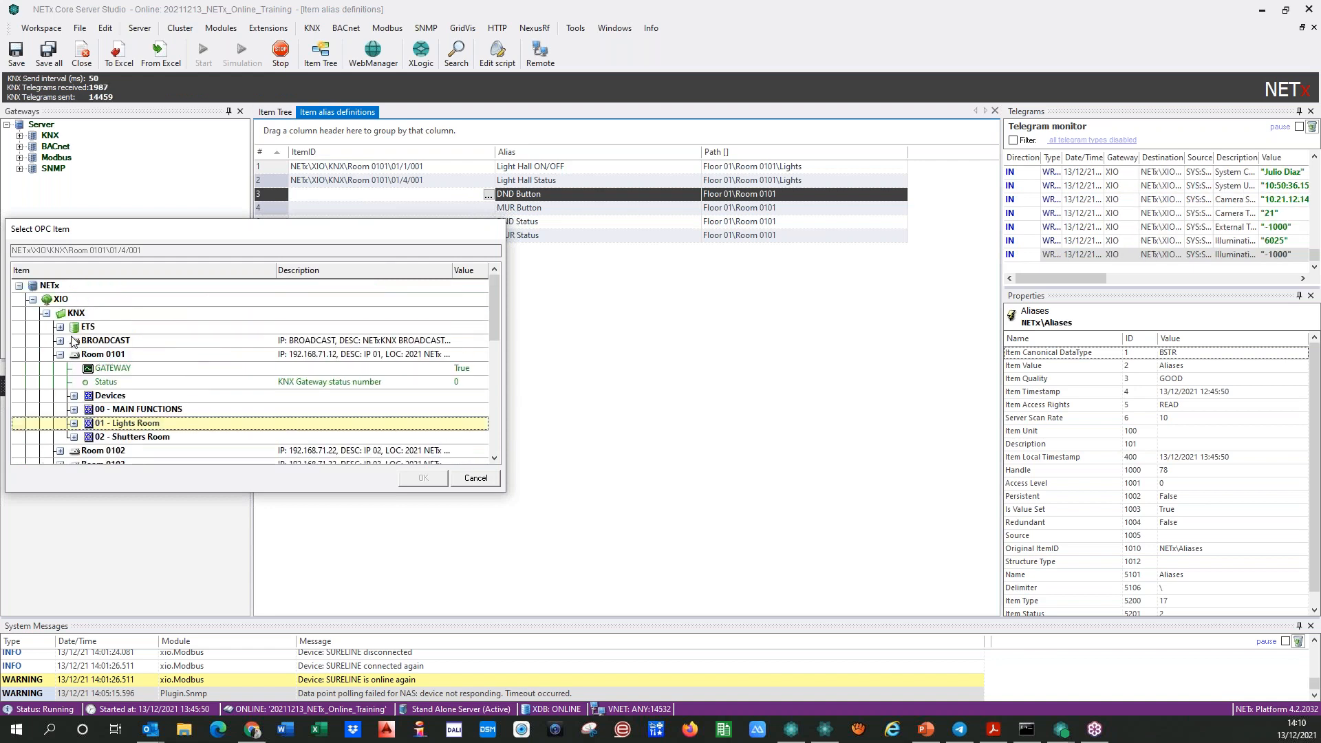
{"action": "left_click", "coordinate": [47, 314]}
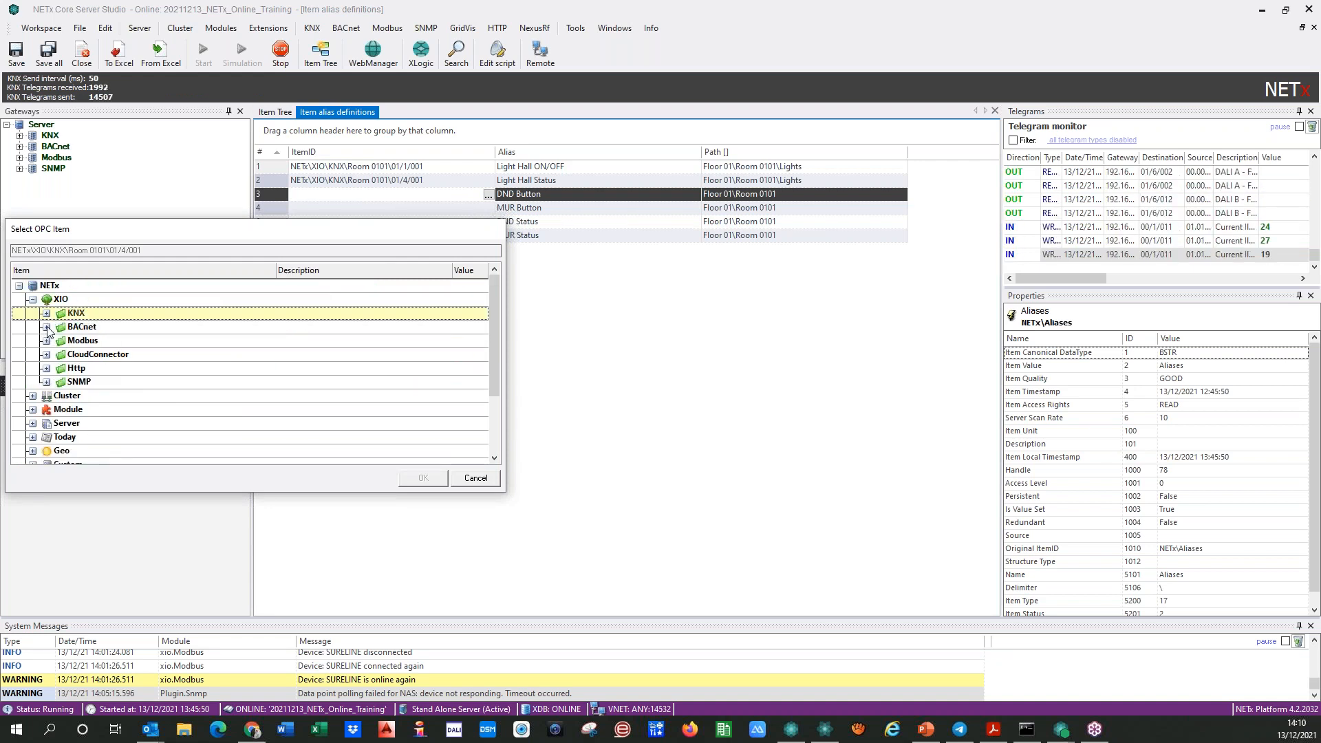
{"action": "left_click", "coordinate": [47, 327]}
{"action": "left_click", "coordinate": [60, 354]}
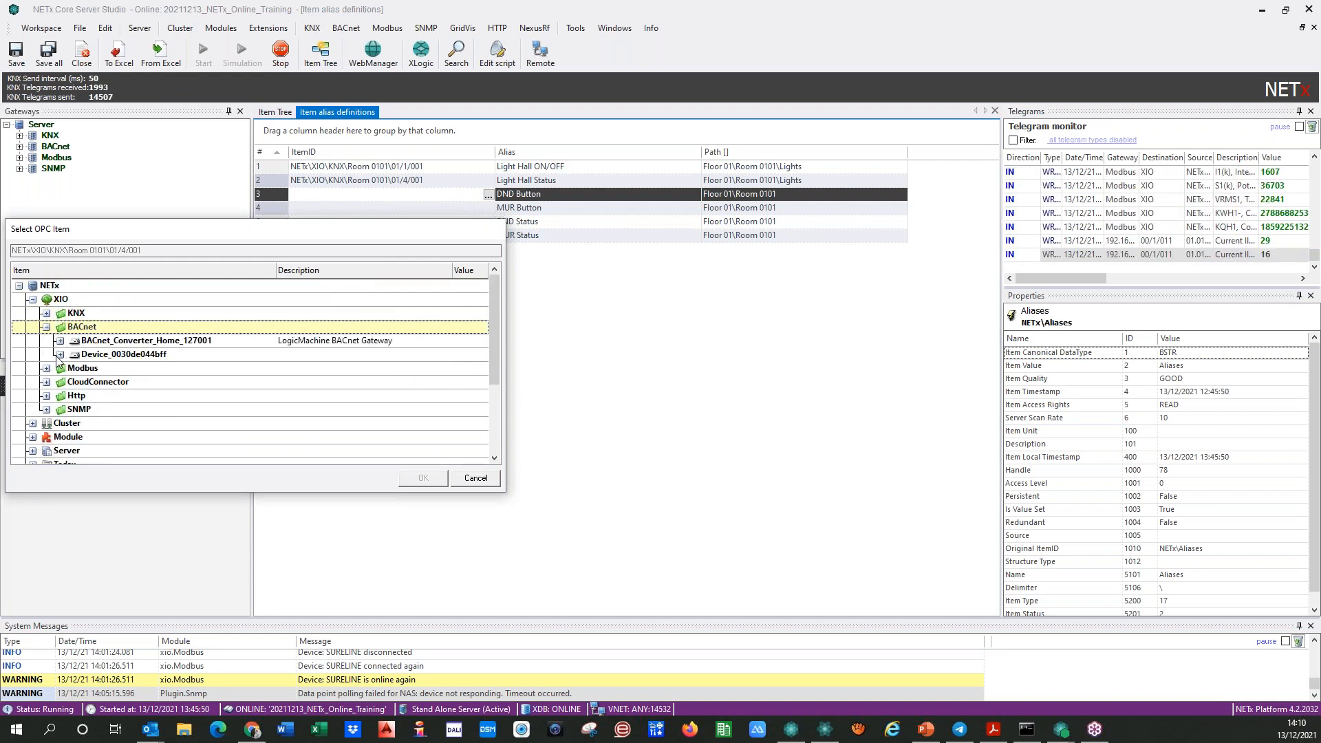
{"action": "scroll", "coordinate": [75, 371], "scroll_direction": "down", "scroll_amount": 2}
{"action": "scroll", "coordinate": [77, 371], "scroll_direction": "down", "scroll_amount": 15}
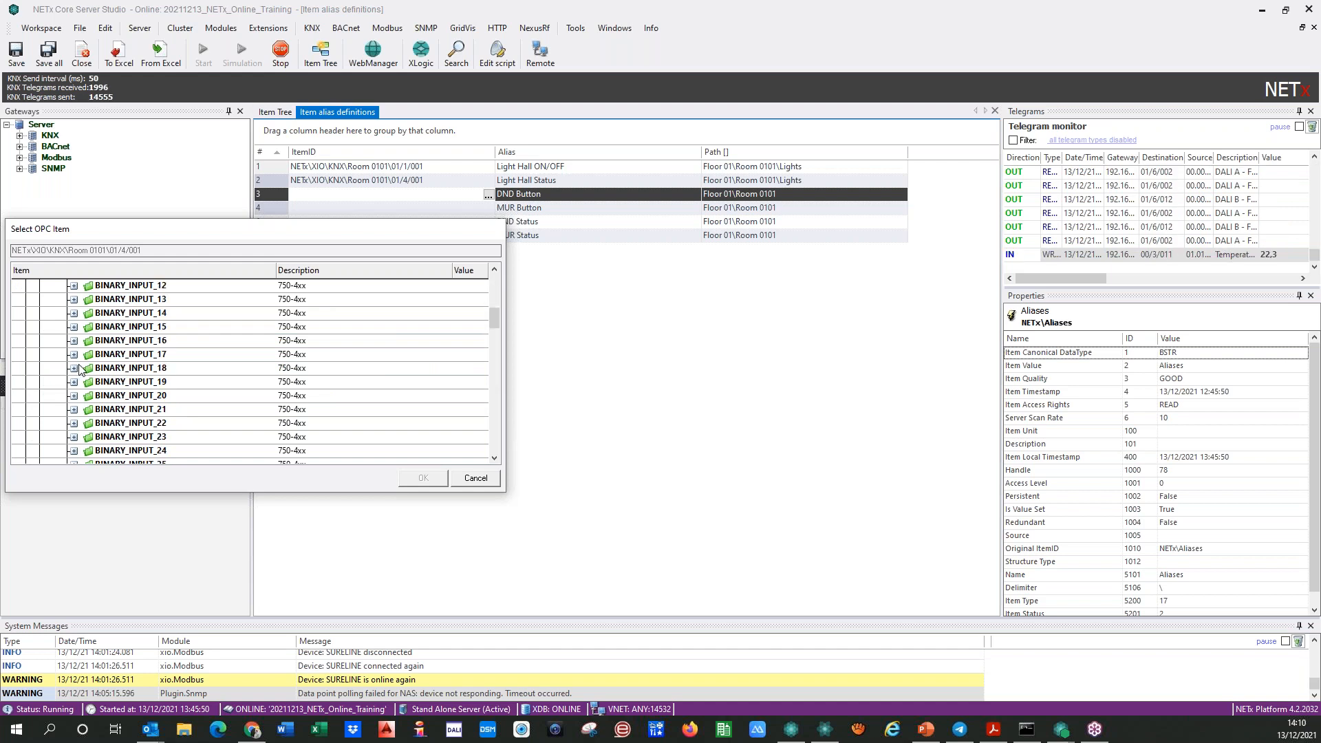
{"action": "scroll", "coordinate": [79, 369], "scroll_direction": "down", "scroll_amount": 3}
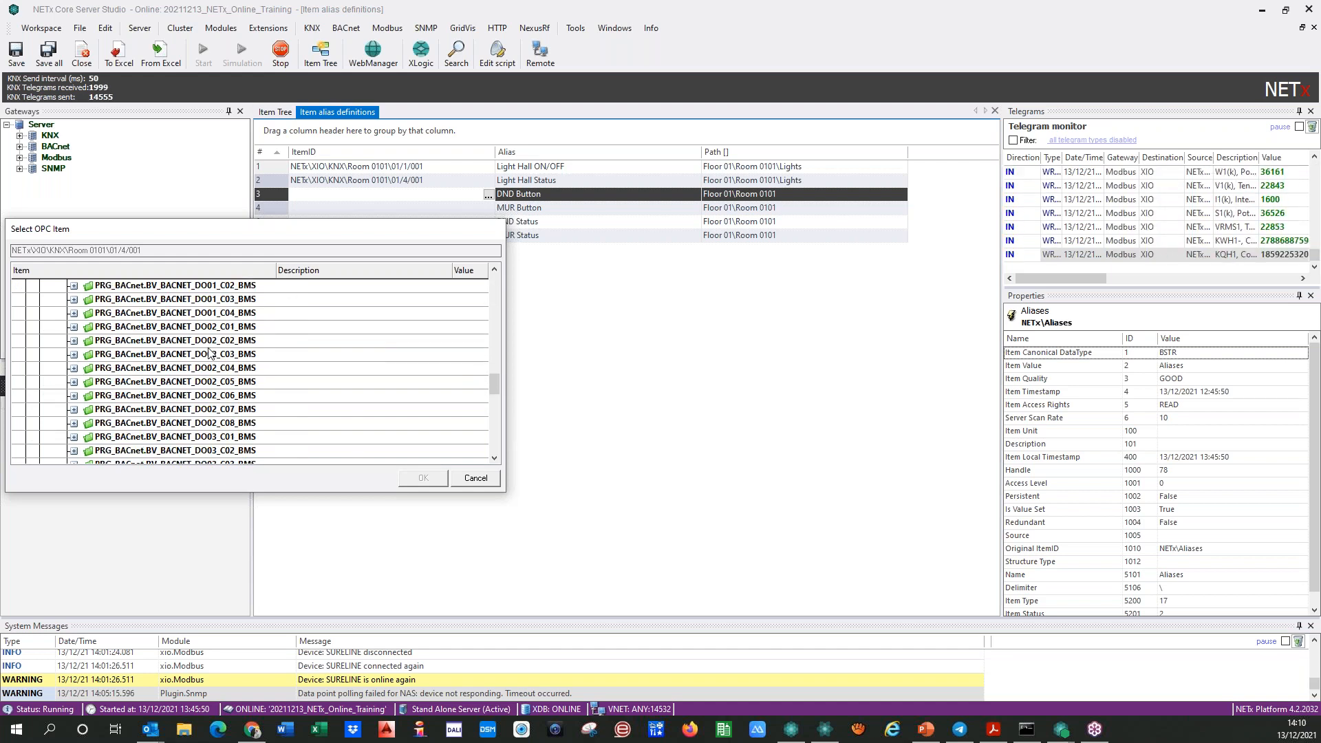
{"action": "left_click", "coordinate": [73, 327]}
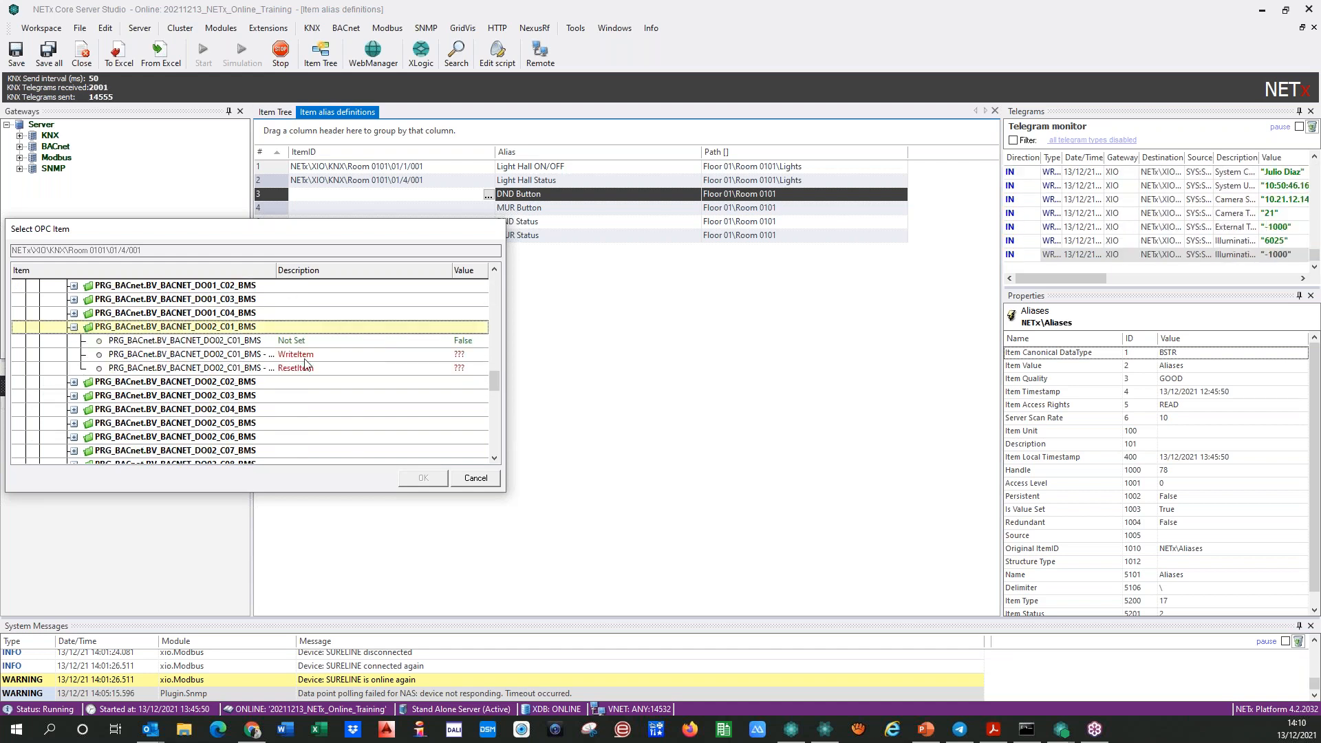
{"action": "left_click", "coordinate": [199, 354]}
{"action": "left_click", "coordinate": [423, 477]}
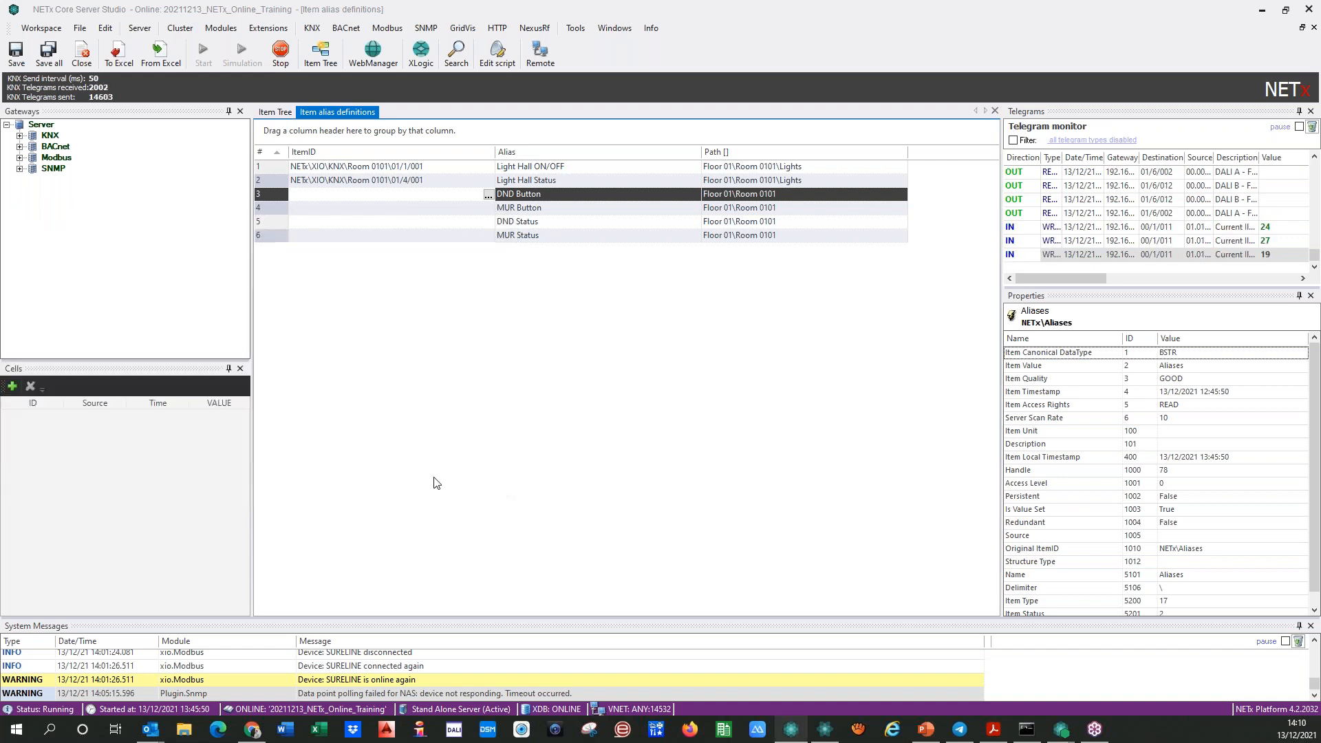
- Widen the ItemID column and compare the structure of the KNX light item IDs with the DND Button's BACnet item ID
{"action": "left_click_drag", "start_coordinate": [495, 152], "coordinate": [718, 152]}
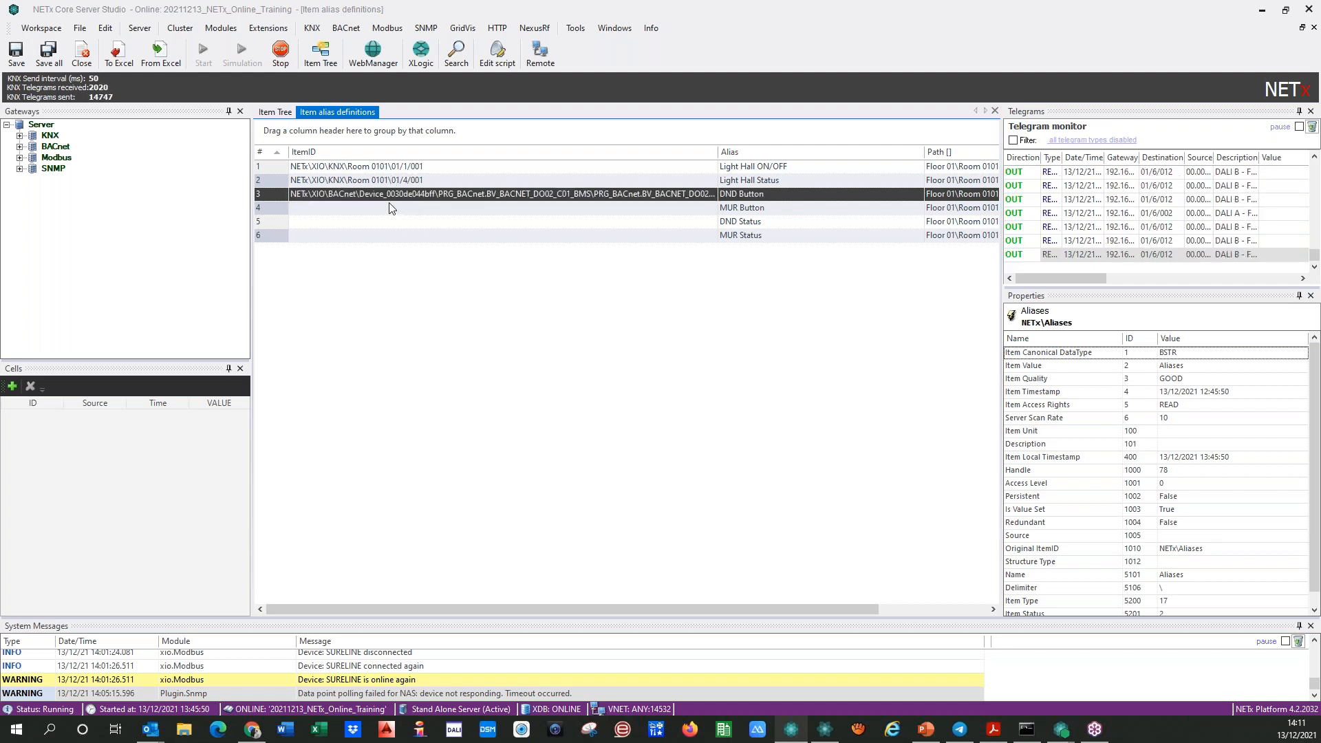
{"action": "left_click", "coordinate": [373, 168]}
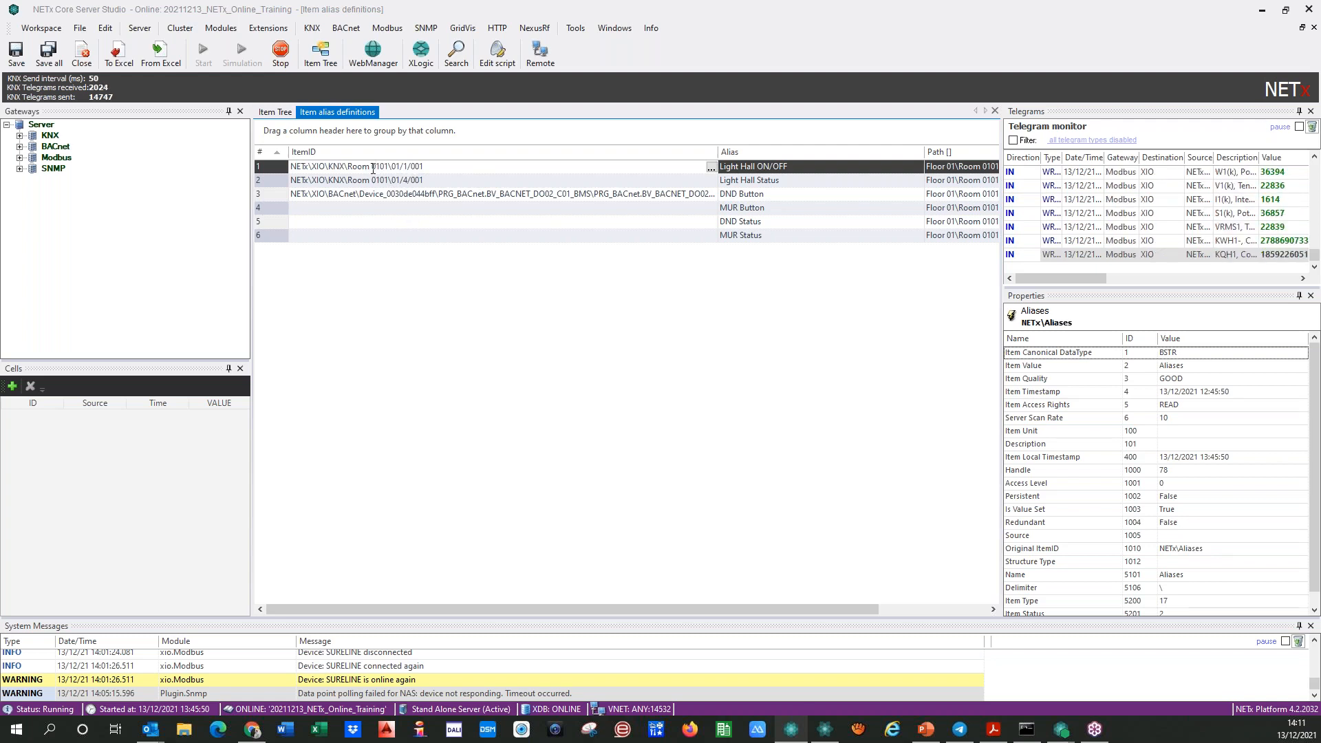
{"action": "left_click_drag", "start_coordinate": [372, 167], "coordinate": [381, 167]}
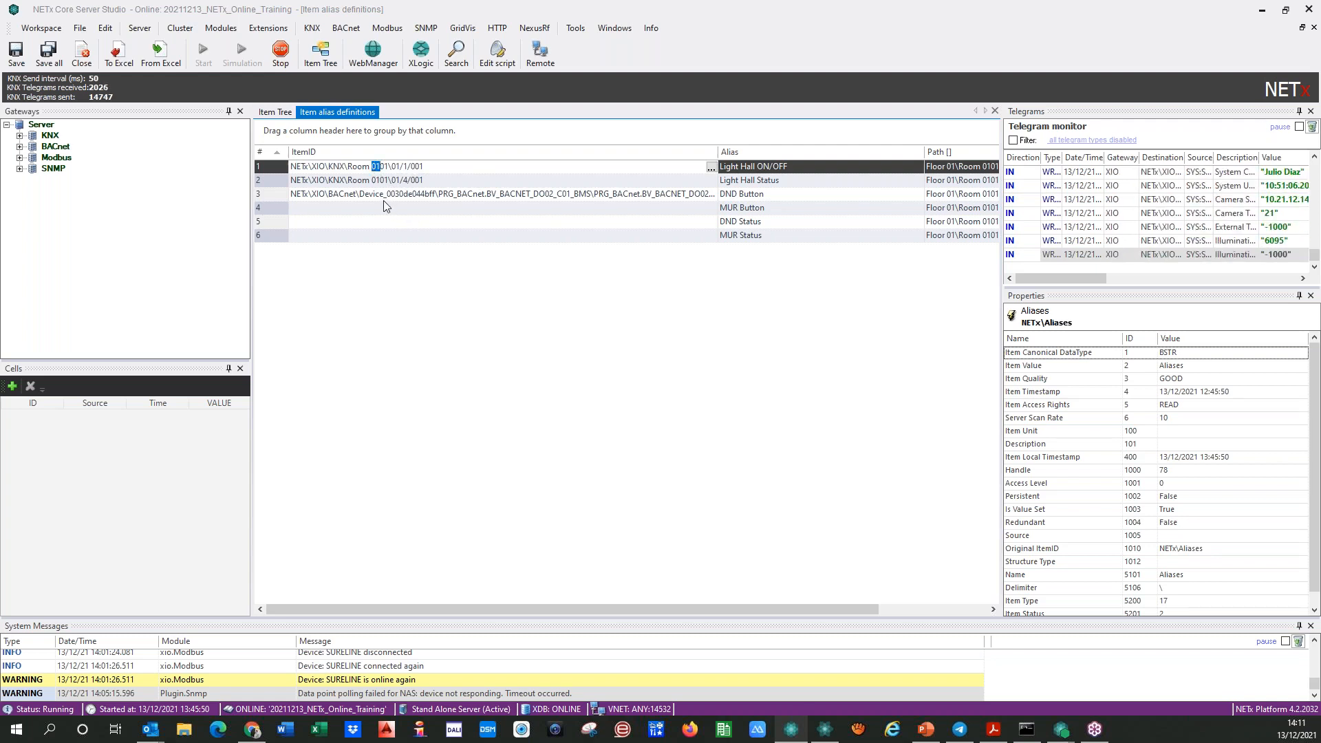
{"action": "left_click", "coordinate": [383, 179]}
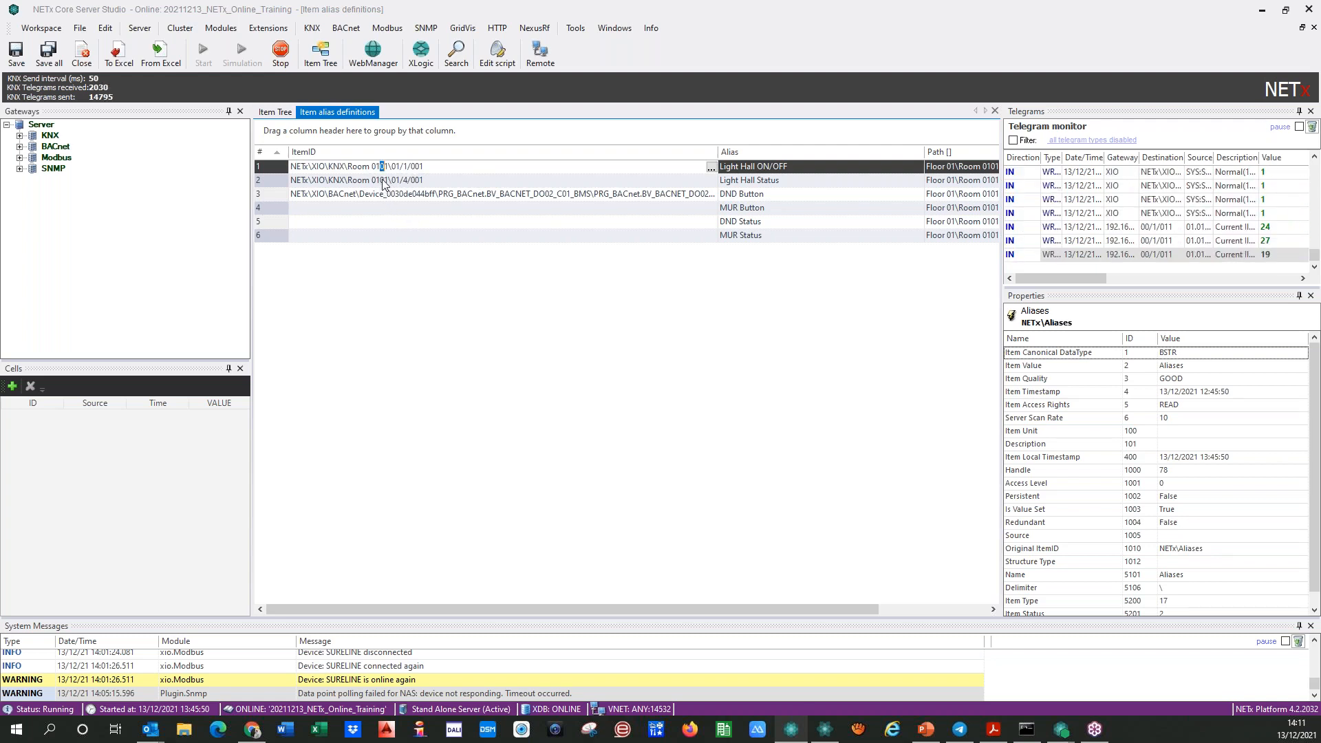
{"action": "left_click_drag", "start_coordinate": [419, 168], "coordinate": [426, 170]}
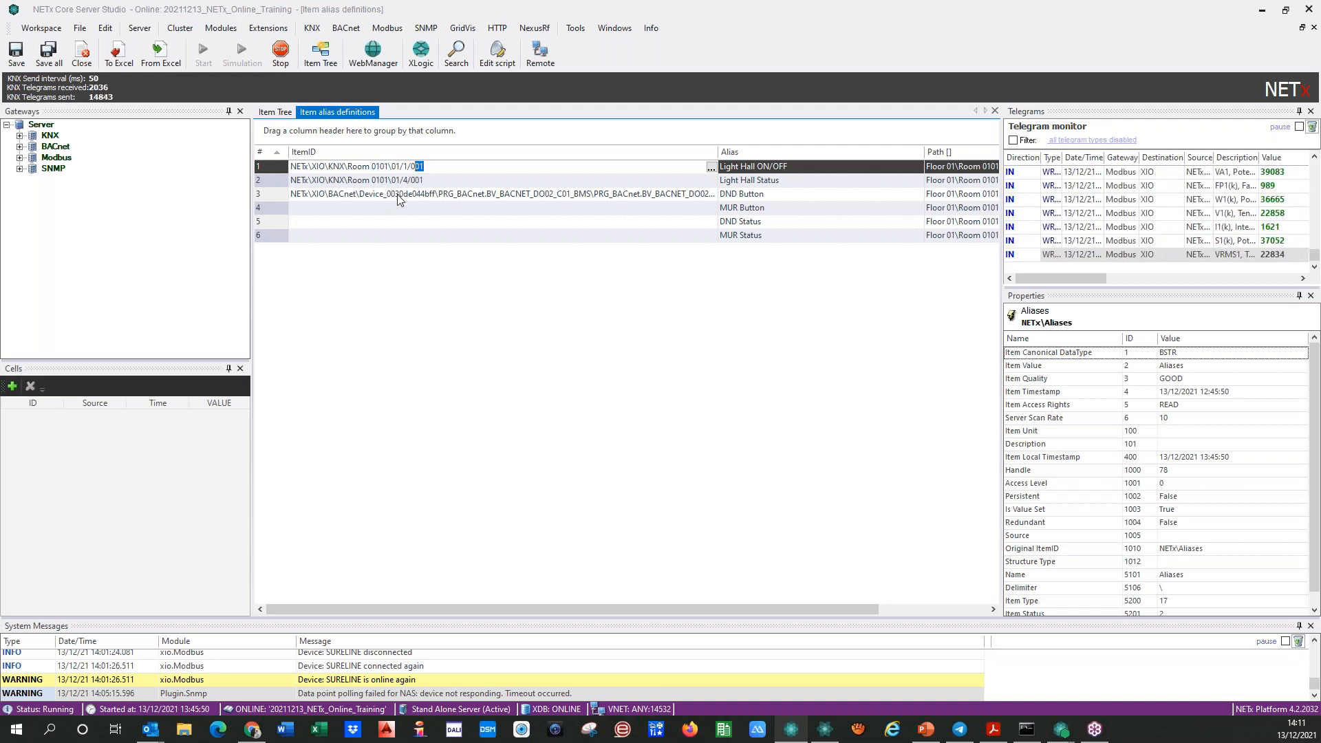
{"action": "left_click", "coordinate": [362, 196]}
{"action": "left_click_drag", "start_coordinate": [534, 194], "coordinate": [286, 201]}
{"action": "left_click", "coordinate": [388, 288]}
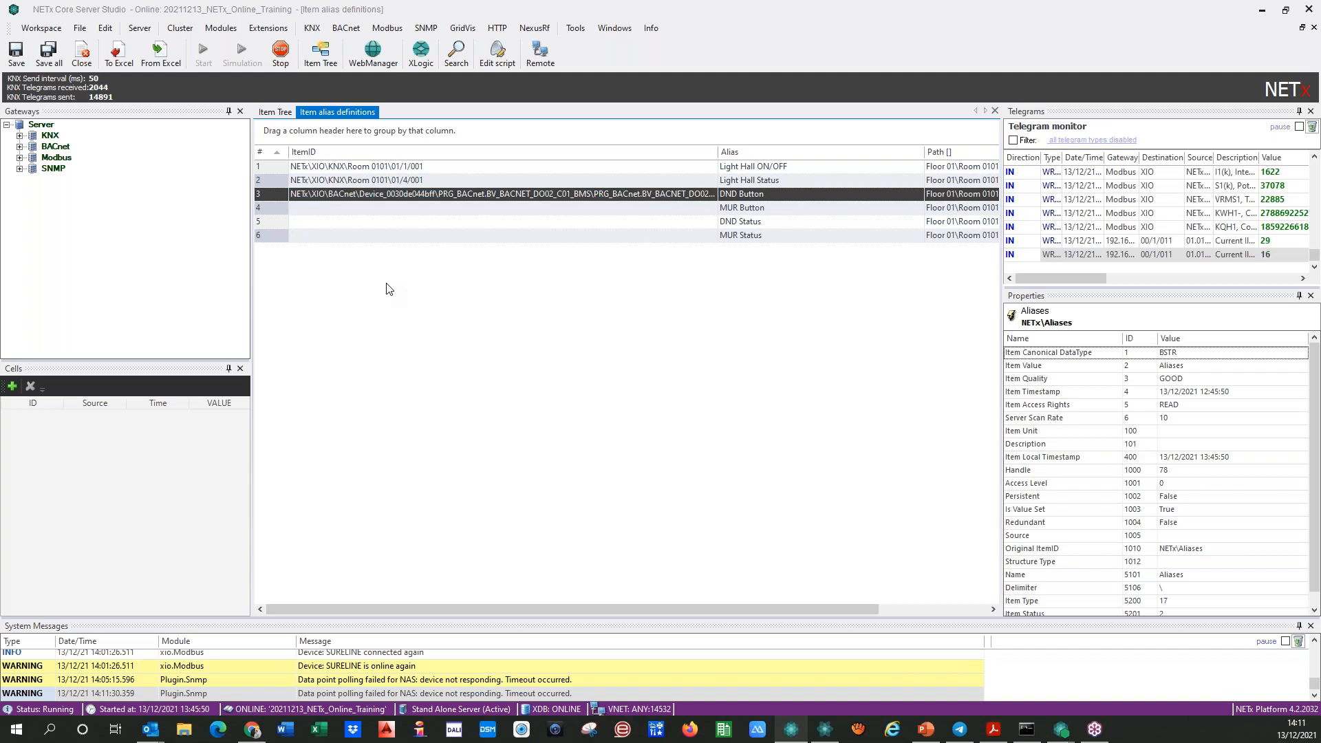
- Narrow the ItemID column so that the Alias and Path columns fit fully in view
{"action": "left_click_drag", "start_coordinate": [705, 153], "coordinate": [432, 153]}
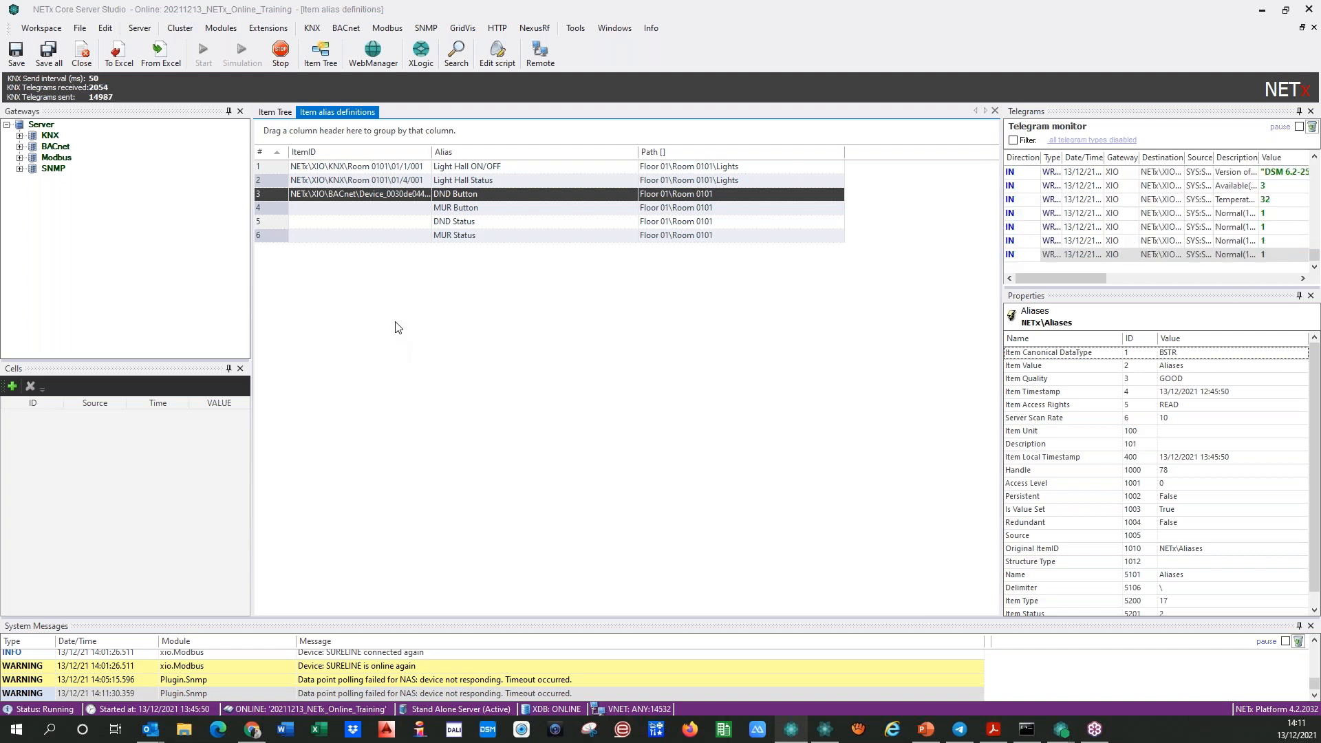
{"action": "left_click_drag", "start_coordinate": [409, 153], "coordinate": [376, 155]}
{"action": "double_click", "coordinate": [431, 152]}
{"action": "left_click_drag", "start_coordinate": [786, 151], "coordinate": [529, 152]}
- Assign the MUR Button alias the WriteItem of PRG_BACnet.BV_BACNET_DO02_C02_BMS
{"action": "left_click", "coordinate": [496, 212]}
{"action": "left_click", "coordinate": [496, 213]}
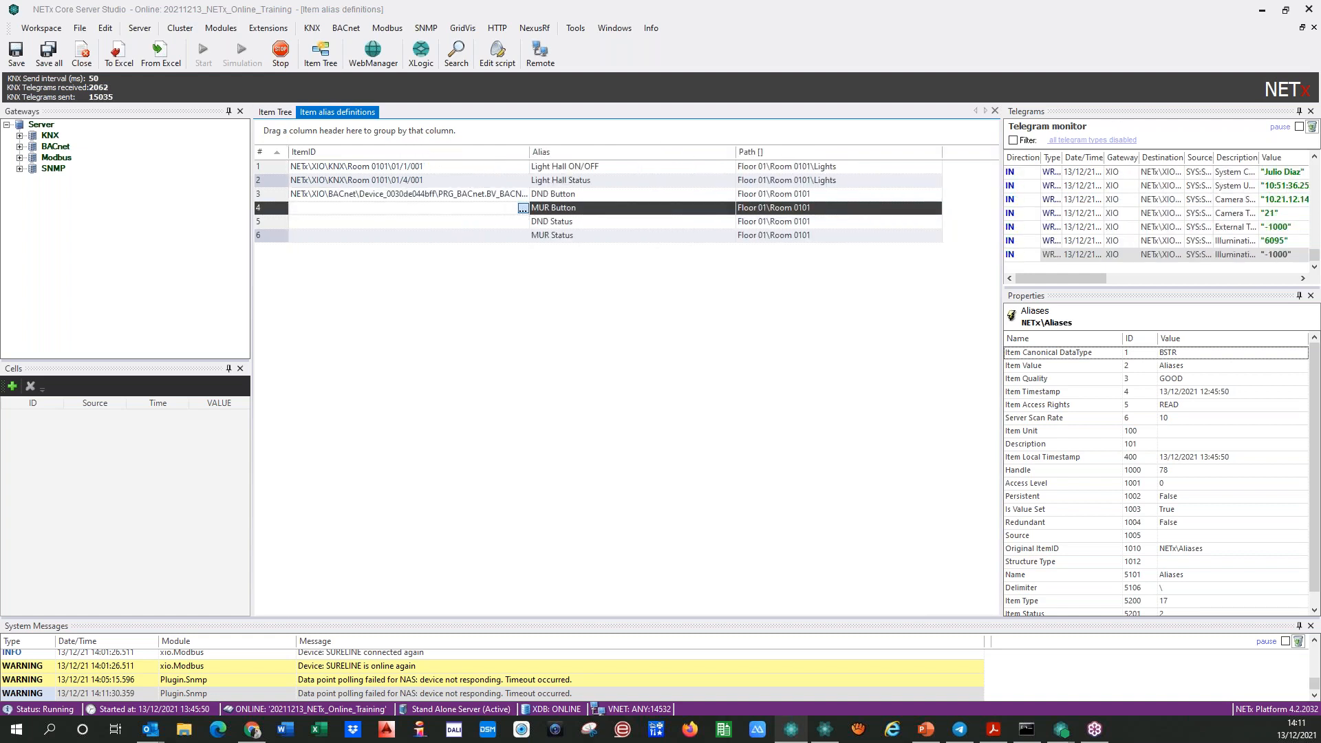
{"action": "left_click", "coordinate": [523, 207]}
{"action": "scroll", "coordinate": [194, 460], "scroll_direction": "down", "scroll_amount": 1}
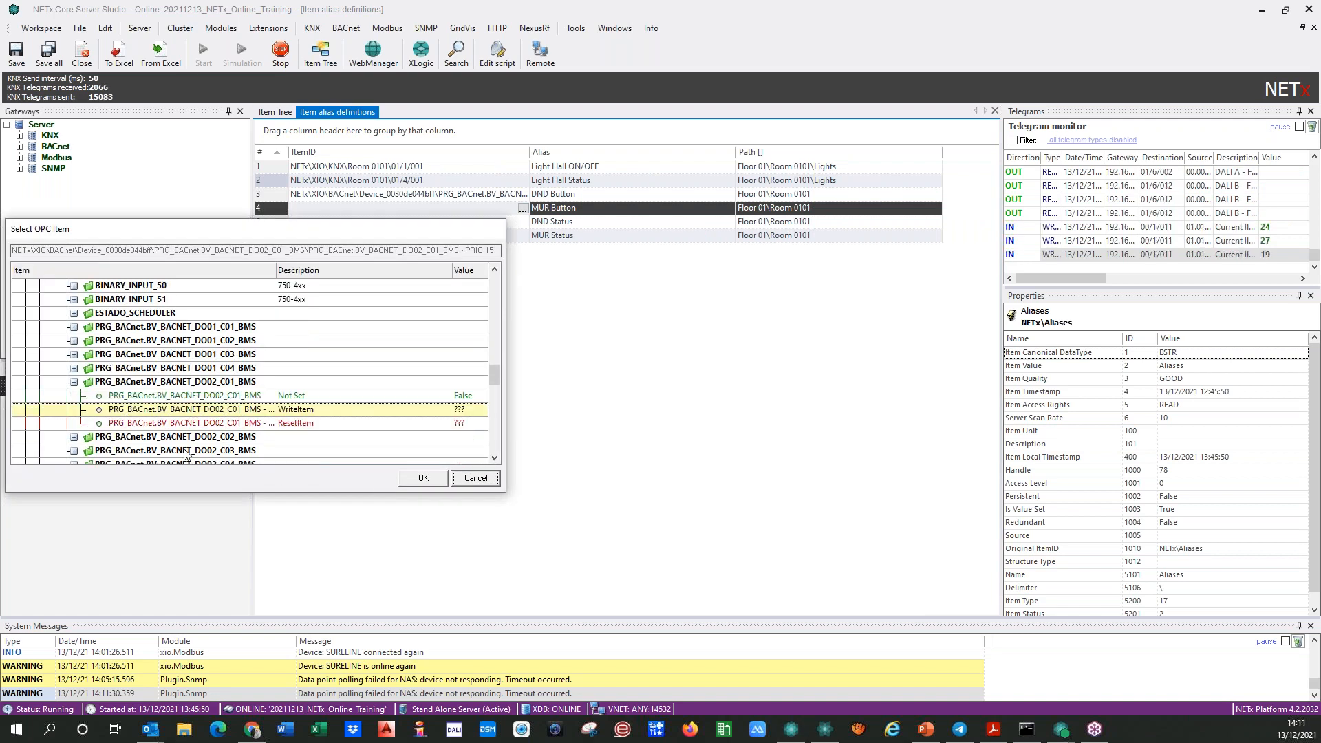
{"action": "left_click", "coordinate": [75, 438]}
{"action": "left_click", "coordinate": [207, 422]}
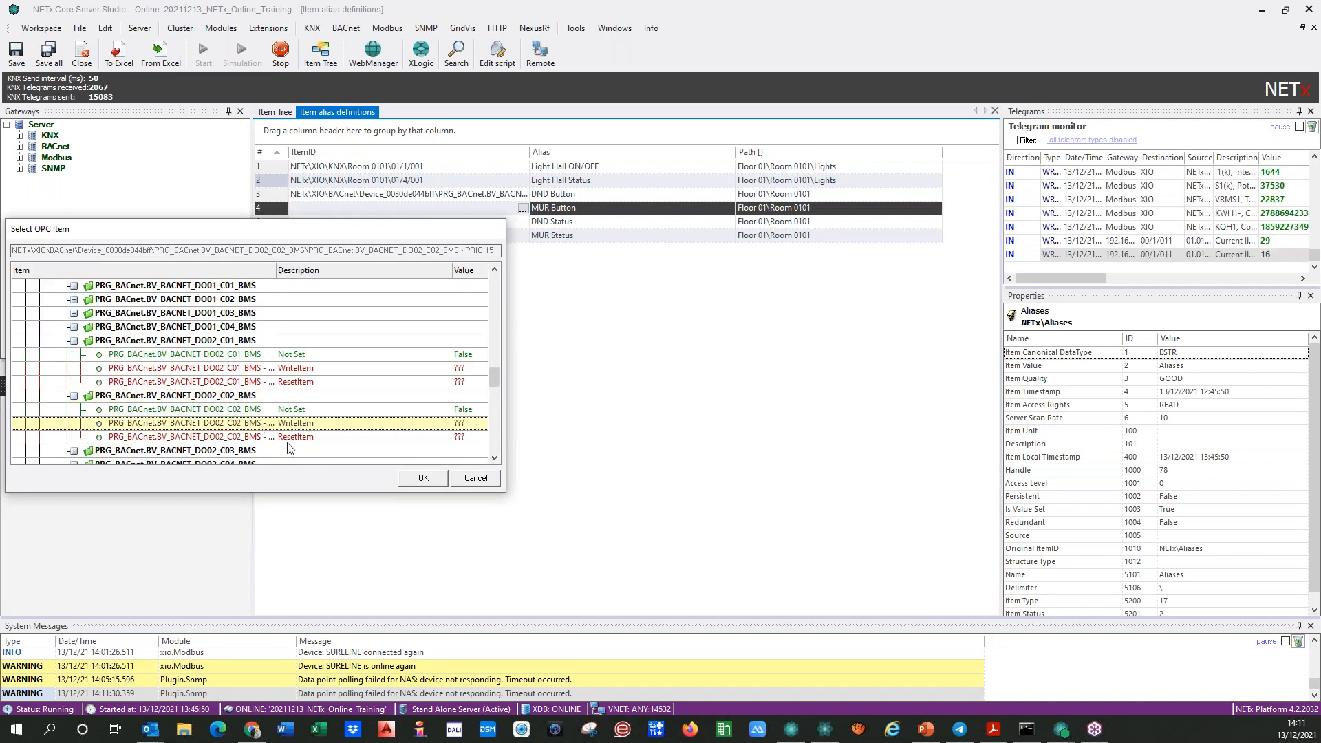
{"action": "left_click", "coordinate": [423, 477]}
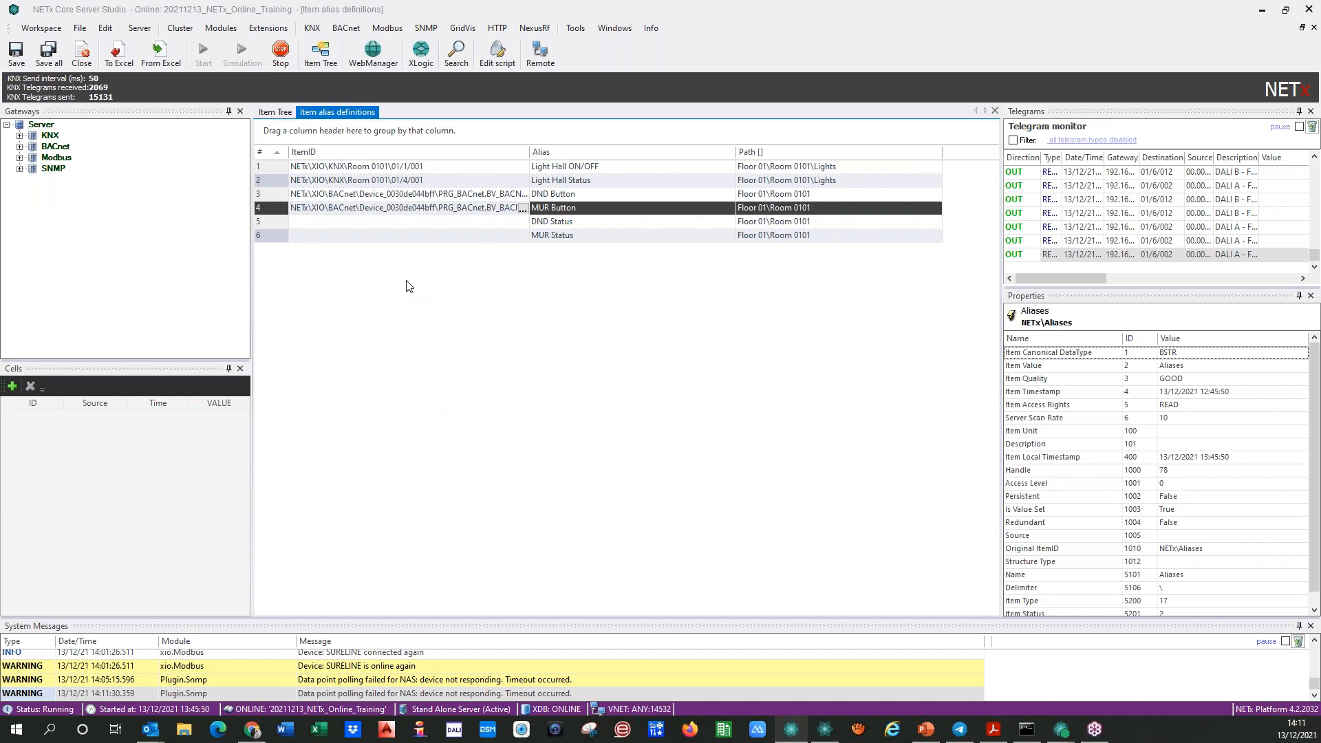
- Assign the DND Status alias the plain value item of PRG_BACnet.BV_BACNET_DO02_C01_BMS, not its WriteItem or ResetItem
{"action": "left_click", "coordinate": [384, 220]}
{"action": "left_click", "coordinate": [523, 221]}
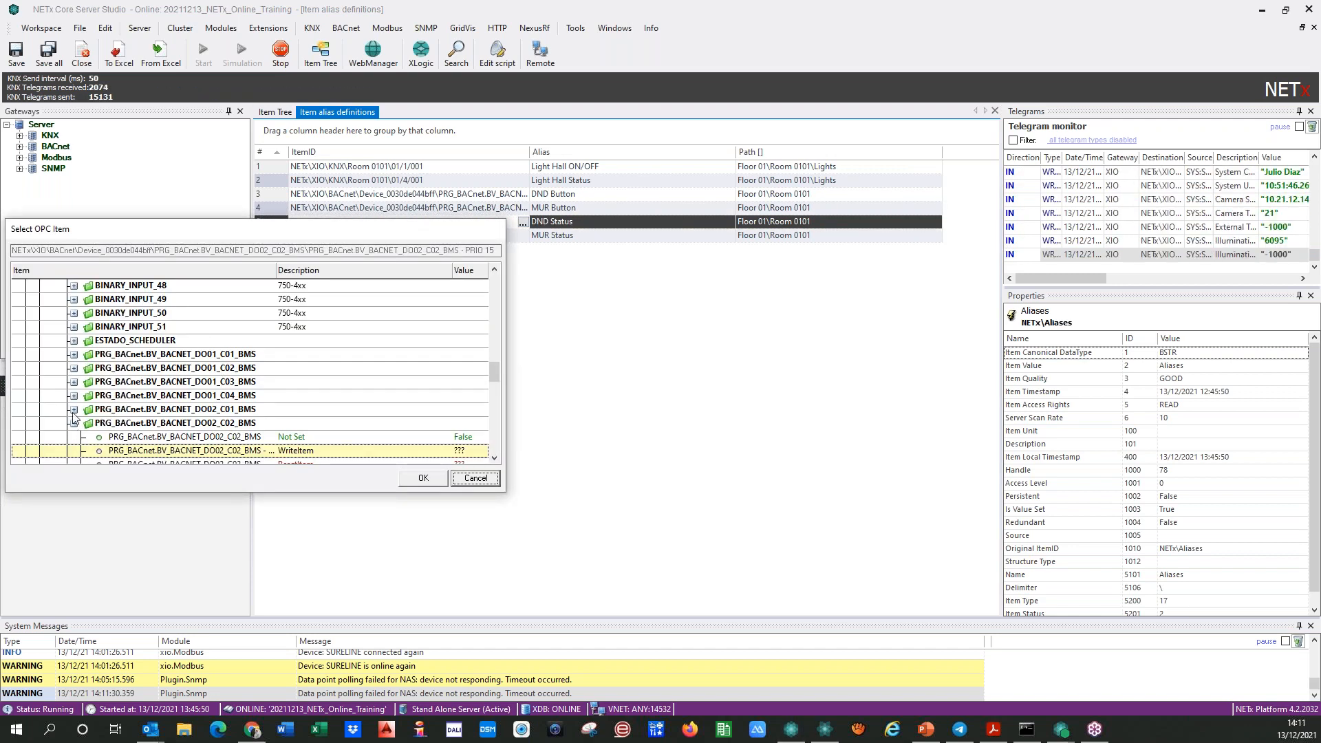
{"action": "left_click", "coordinate": [73, 409]}
{"action": "scroll", "coordinate": [166, 421], "scroll_direction": "up", "scroll_amount": 1}
{"action": "scroll", "coordinate": [213, 425], "scroll_direction": "down", "scroll_amount": 2}
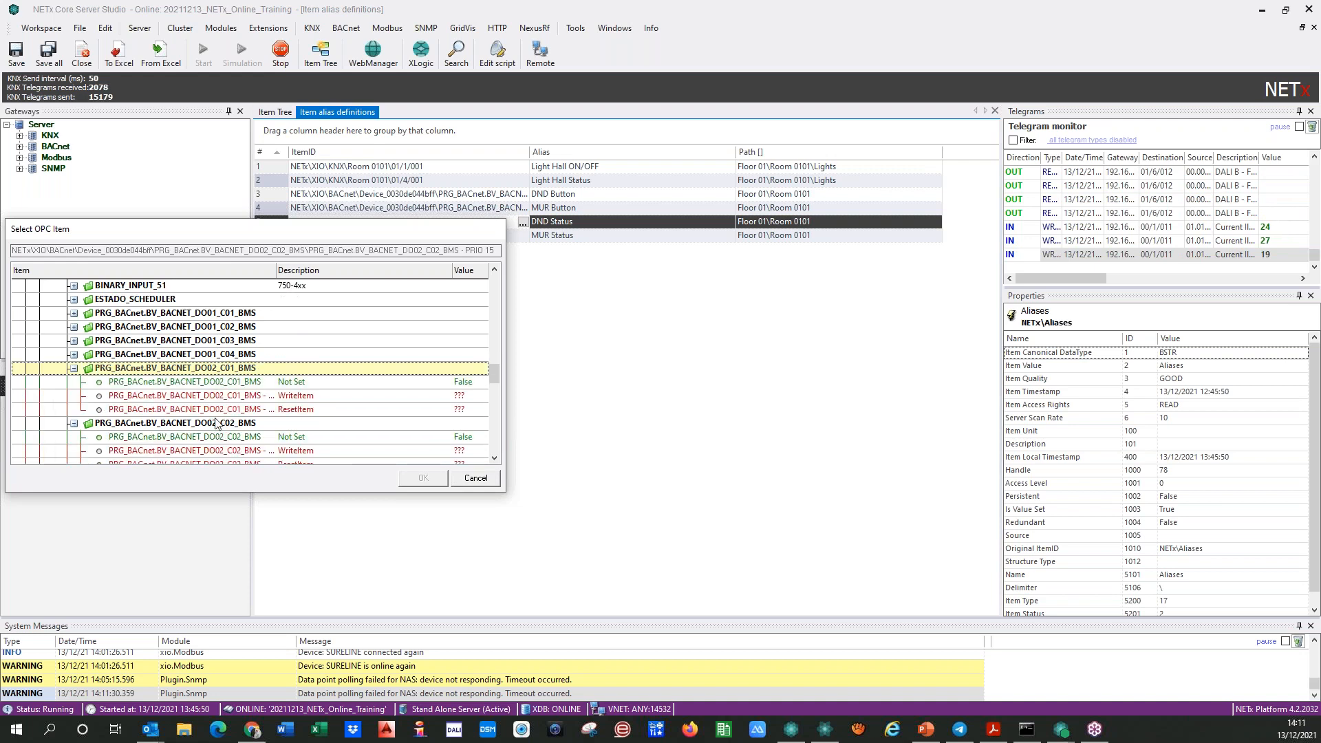
{"action": "left_click", "coordinate": [289, 384]}
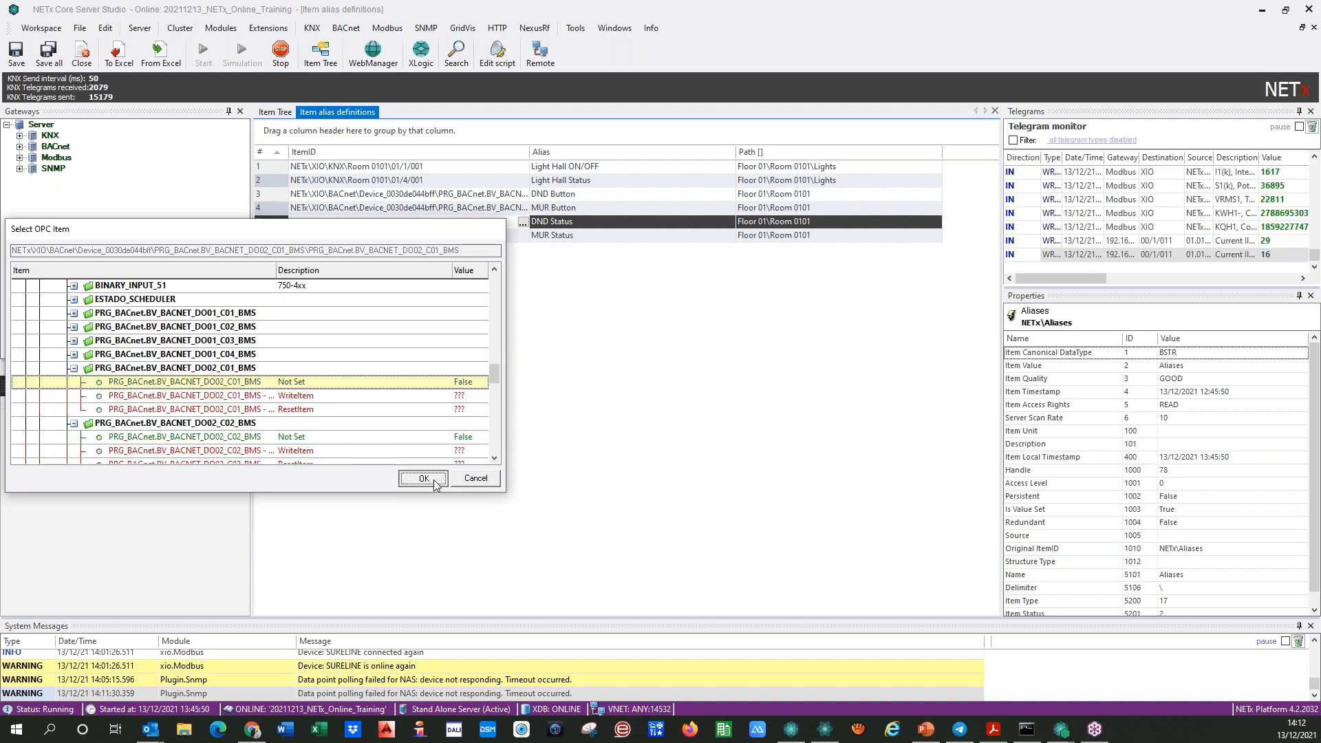
{"action": "left_click", "coordinate": [423, 477]}
- Assign the MUR Status alias the plain value item of PRG_BACnet.BV_BACNET_DO02_C02_BMS
{"action": "left_click", "coordinate": [342, 235]}
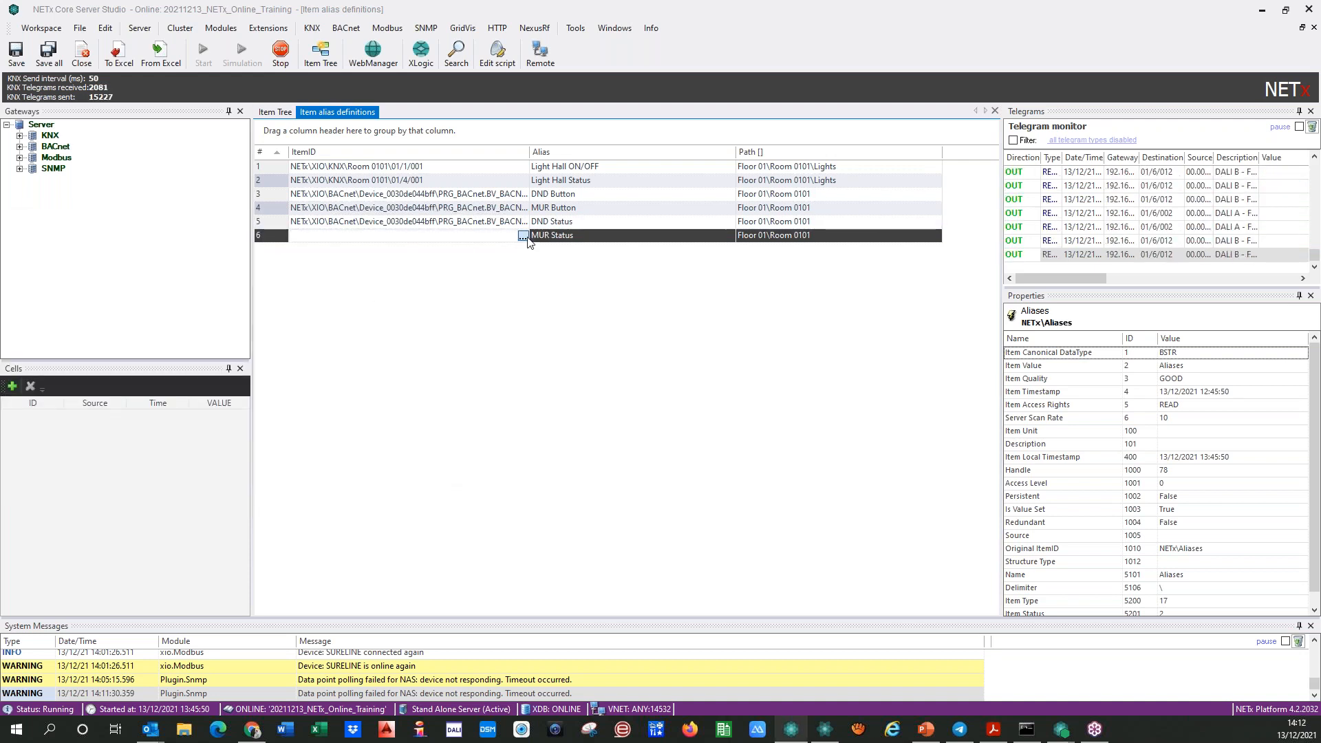
{"action": "scroll", "coordinate": [83, 450], "scroll_direction": "down", "scroll_amount": 1}
{"action": "left_click", "coordinate": [73, 395]}
{"action": "left_click", "coordinate": [74, 410]}
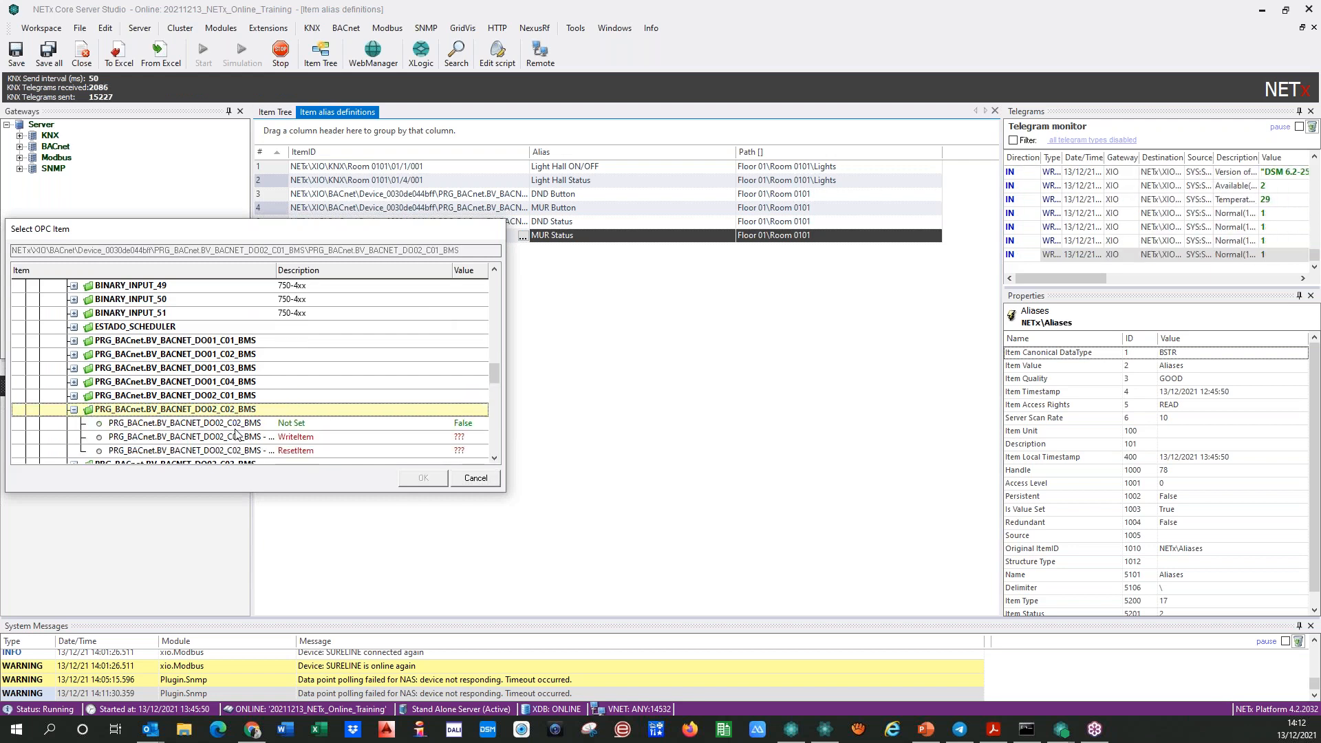
{"action": "left_click", "coordinate": [317, 423]}
{"action": "scroll", "coordinate": [320, 432], "scroll_direction": "down", "scroll_amount": 1}
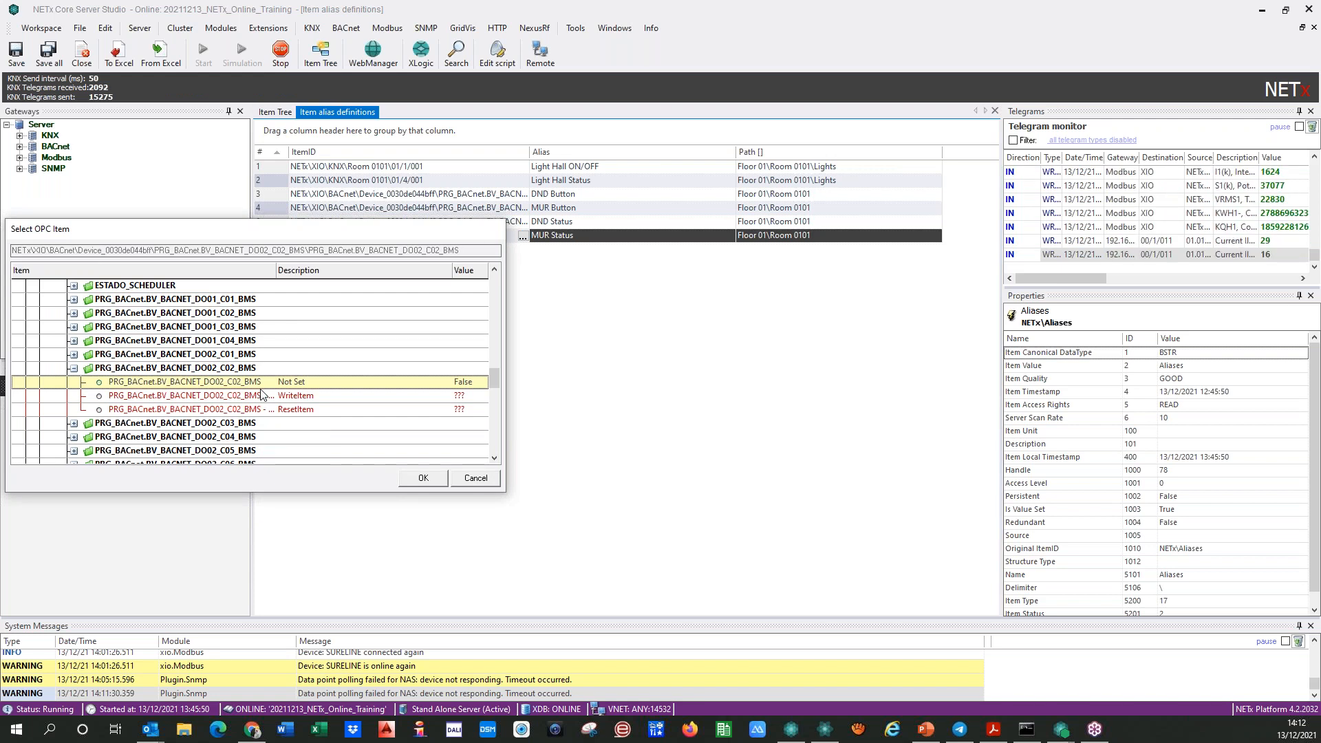
{"action": "left_click", "coordinate": [407, 481]}
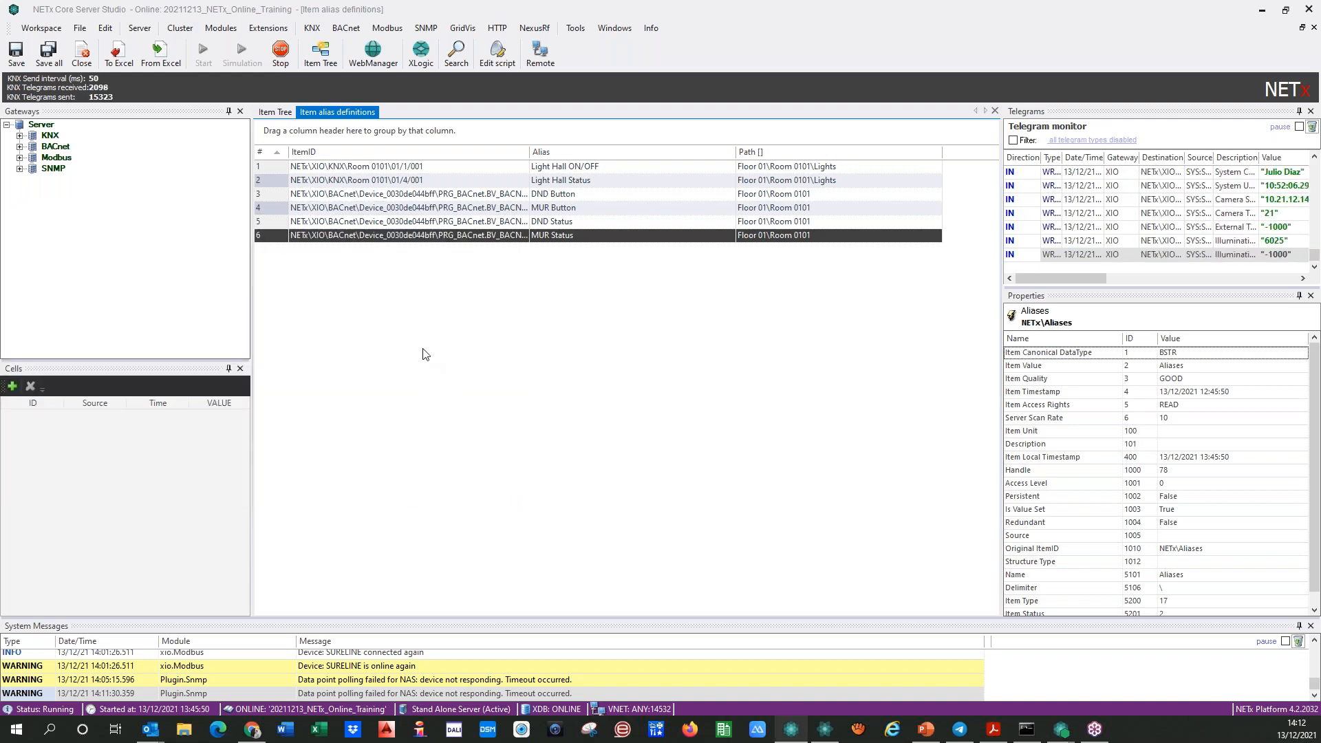
- Save all alias definitions and restart the Core Server, accepting the stop despite the connected client
{"action": "left_click", "coordinate": [44, 54]}
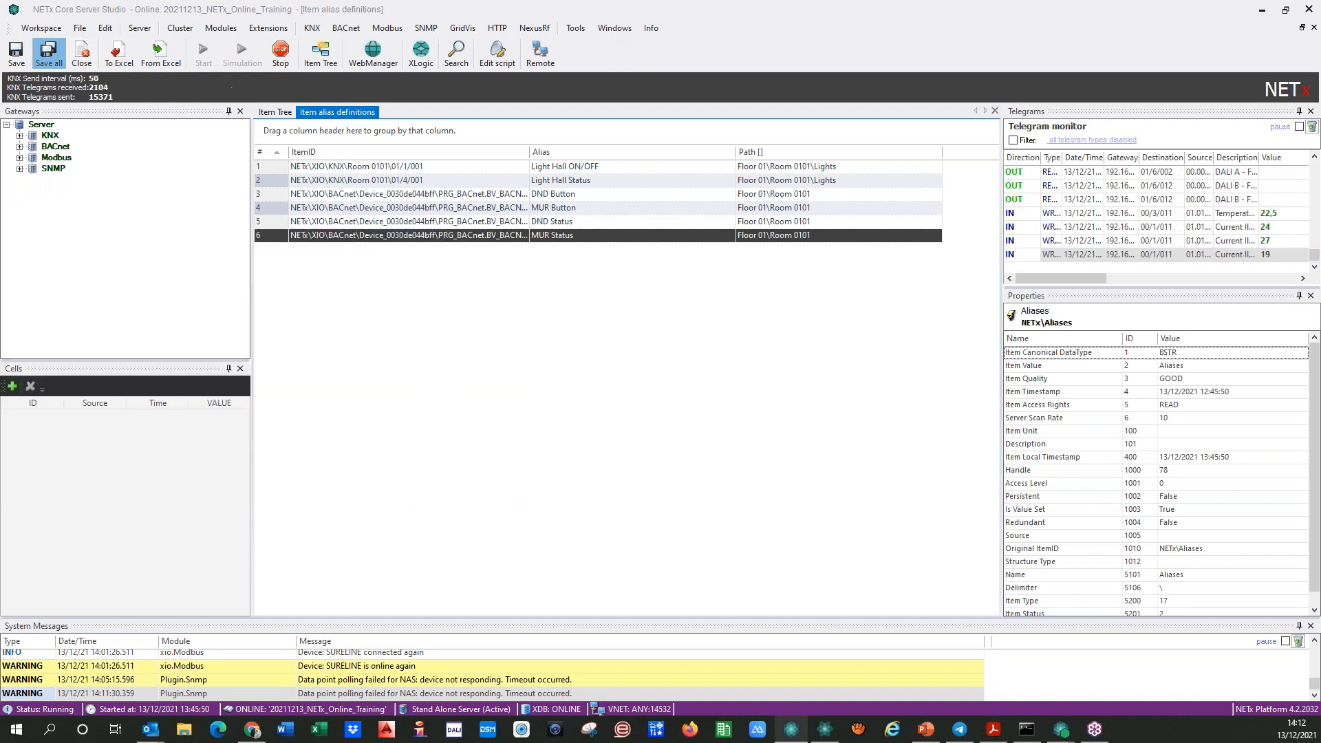
{"action": "left_click", "coordinate": [666, 411]}
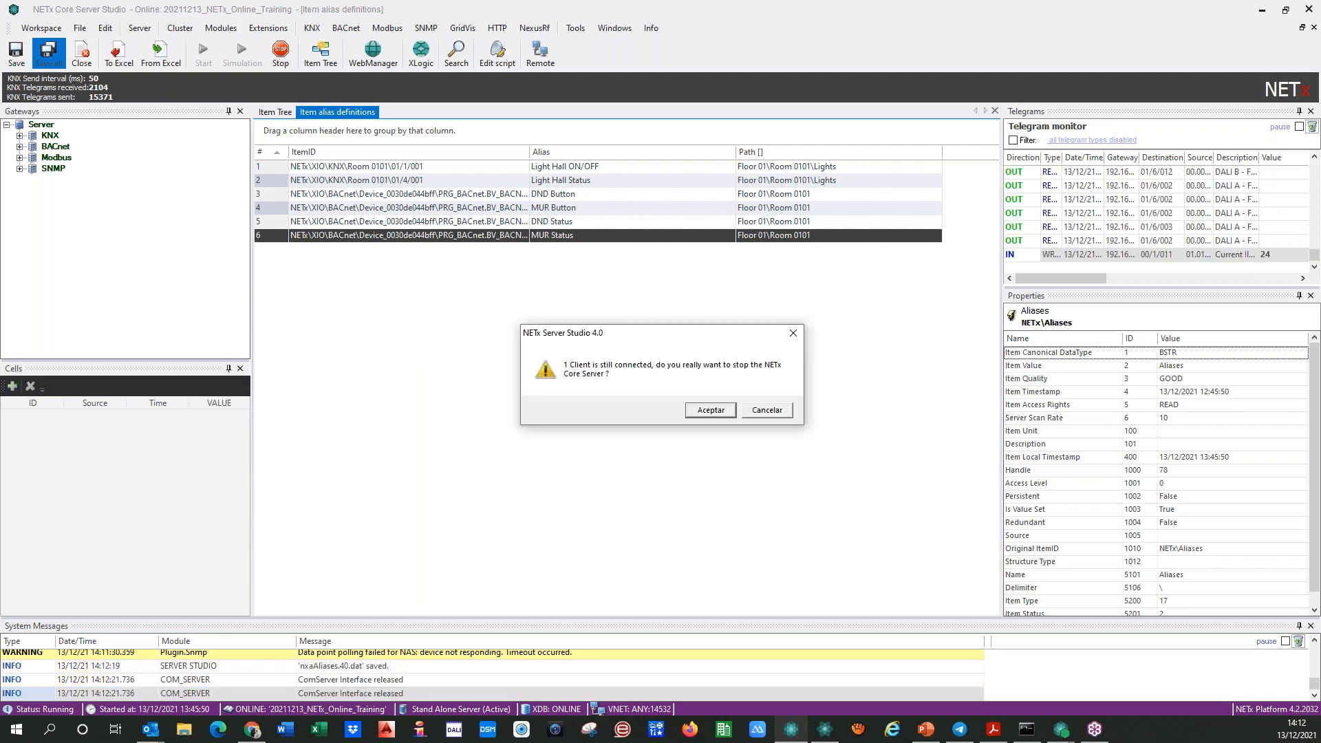
{"action": "left_click", "coordinate": [702, 411]}
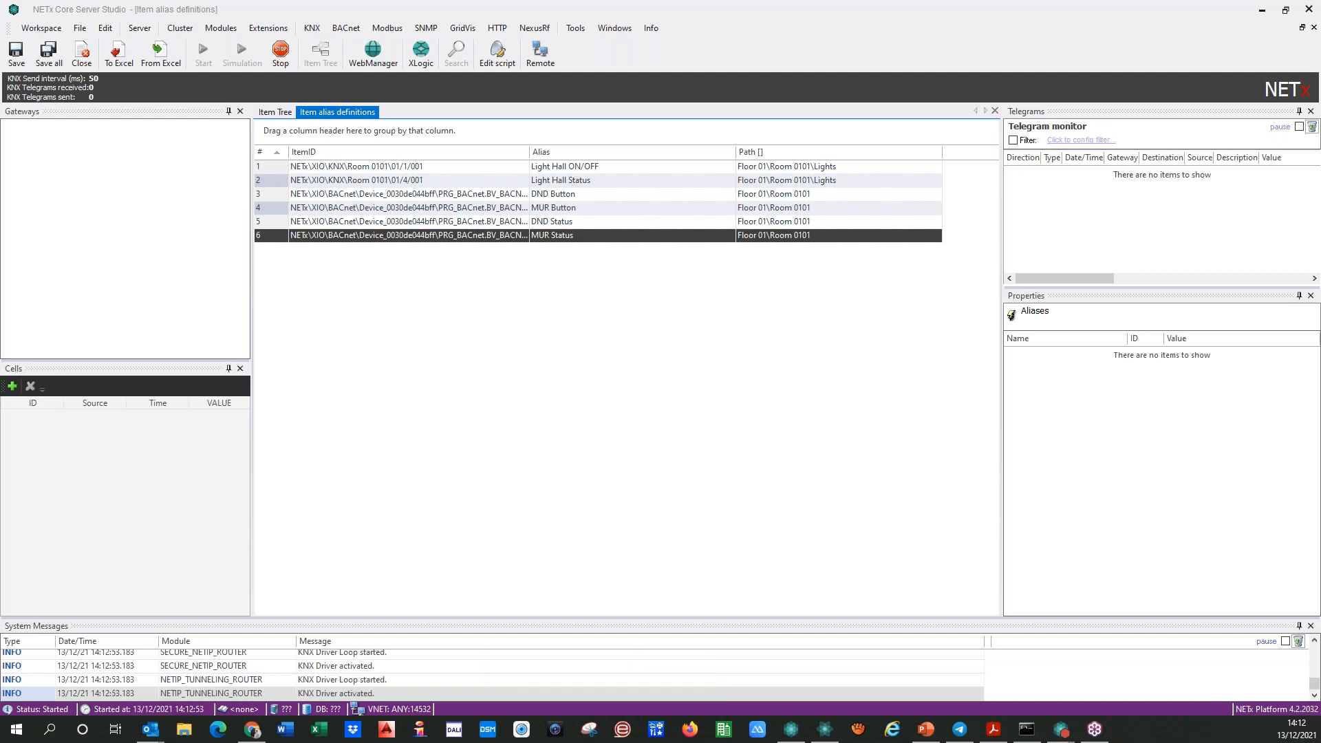
- Return to the item alias definitions, narrow the Alias column and slightly widen the ItemID column
{"action": "left_click", "coordinate": [274, 112]}
{"action": "left_click", "coordinate": [340, 111]}
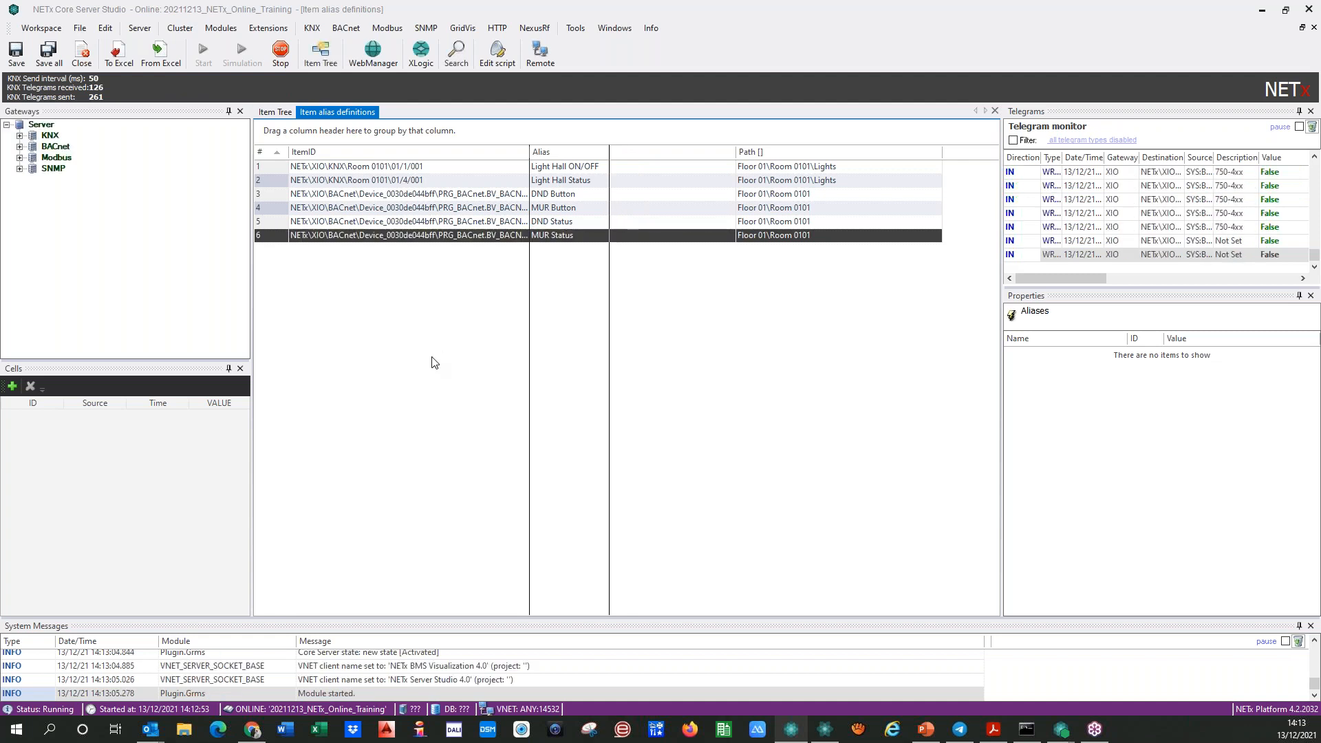
{"action": "left_click_drag", "start_coordinate": [735, 152], "coordinate": [621, 152]}
{"action": "left_click_drag", "start_coordinate": [530, 152], "coordinate": [557, 152]}
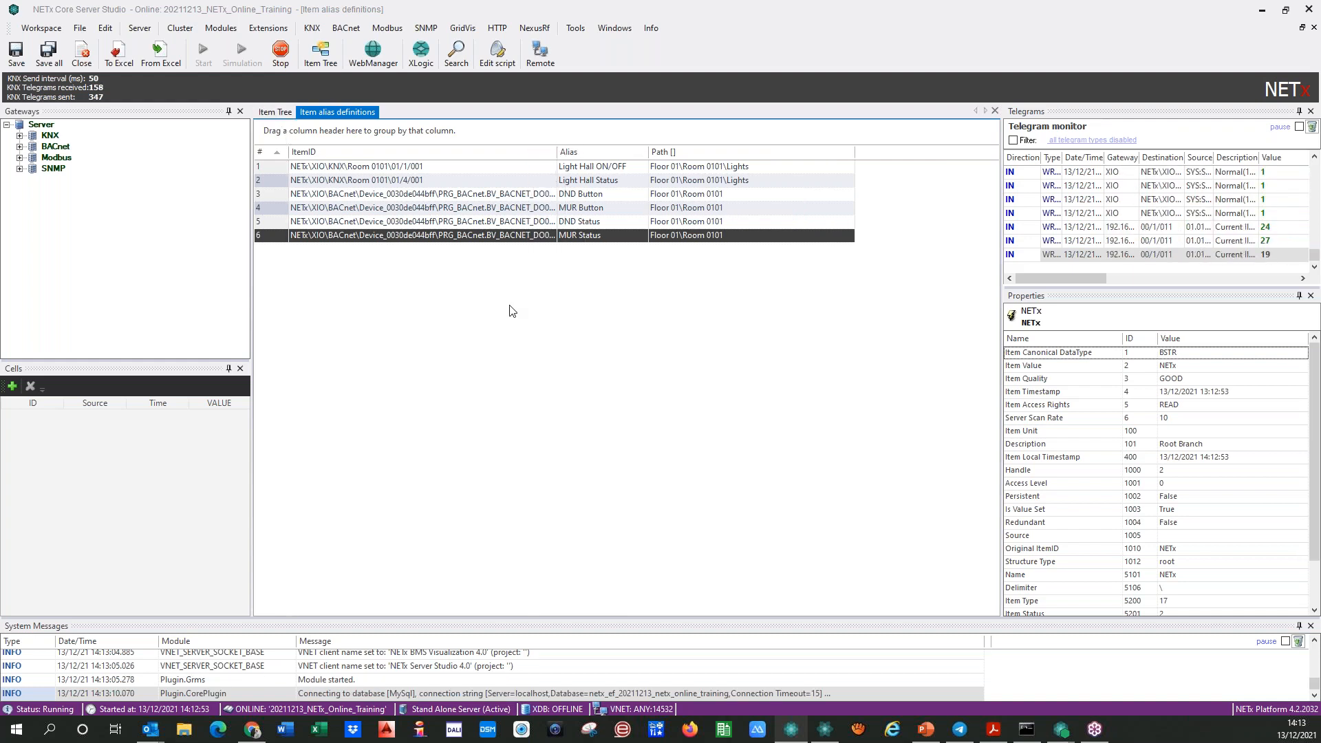
- Expand Aliases, Floor 01 and Room 0101 in the item tree to check the new aliases
{"action": "left_click", "coordinate": [273, 110]}
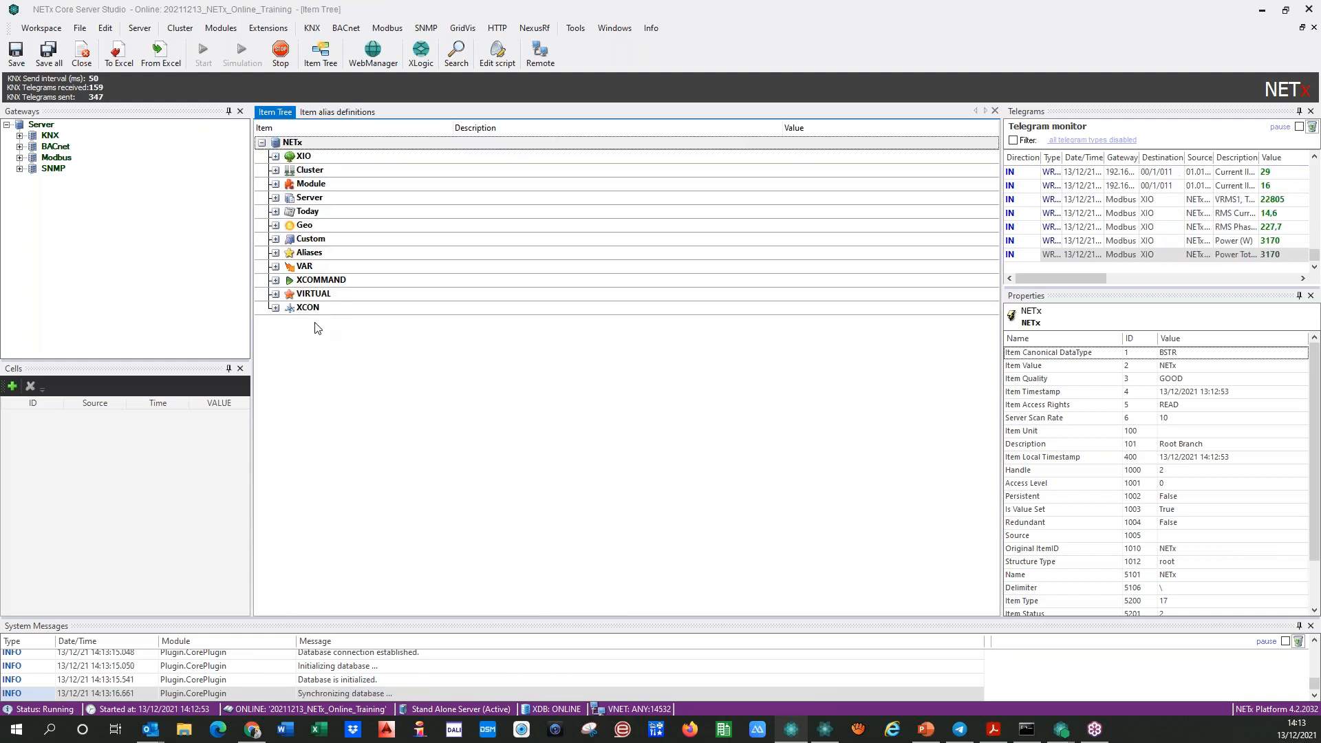
{"action": "double_click", "coordinate": [288, 255]}
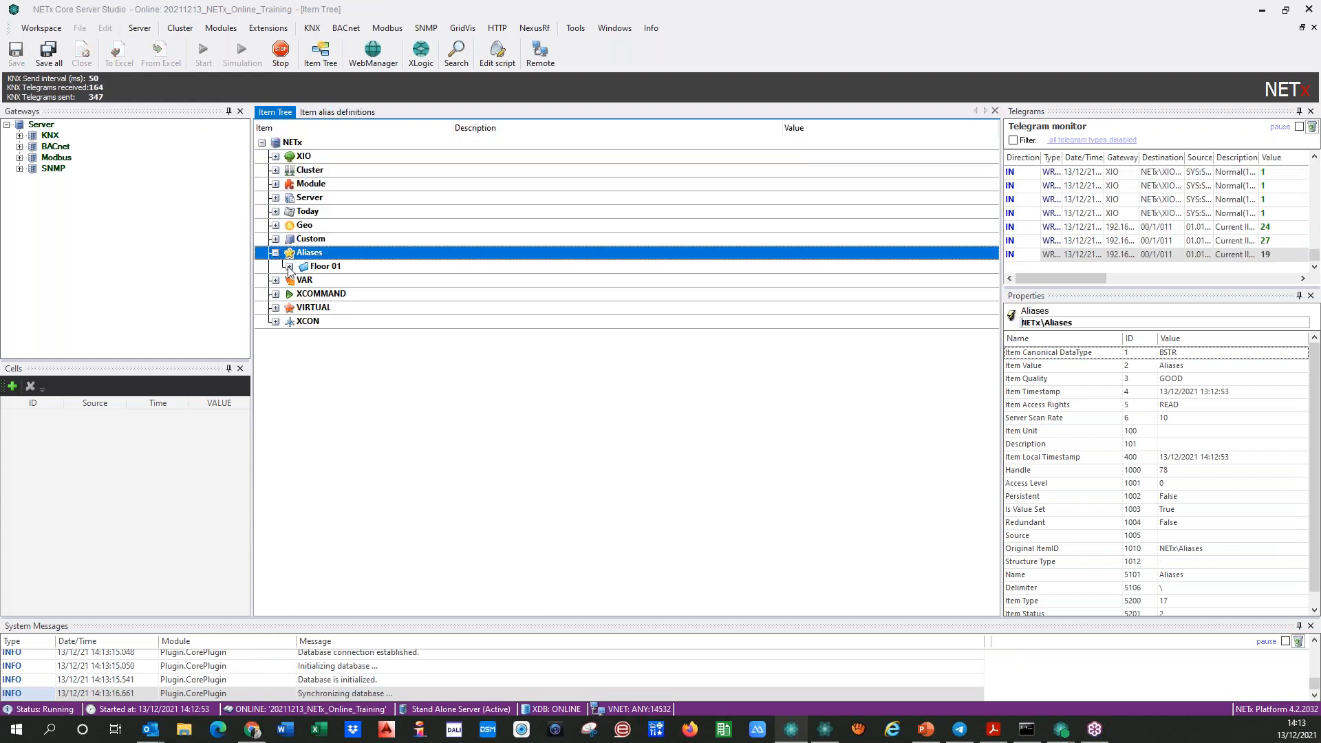
{"action": "double_click", "coordinate": [289, 267]}
{"action": "double_click", "coordinate": [305, 281]}
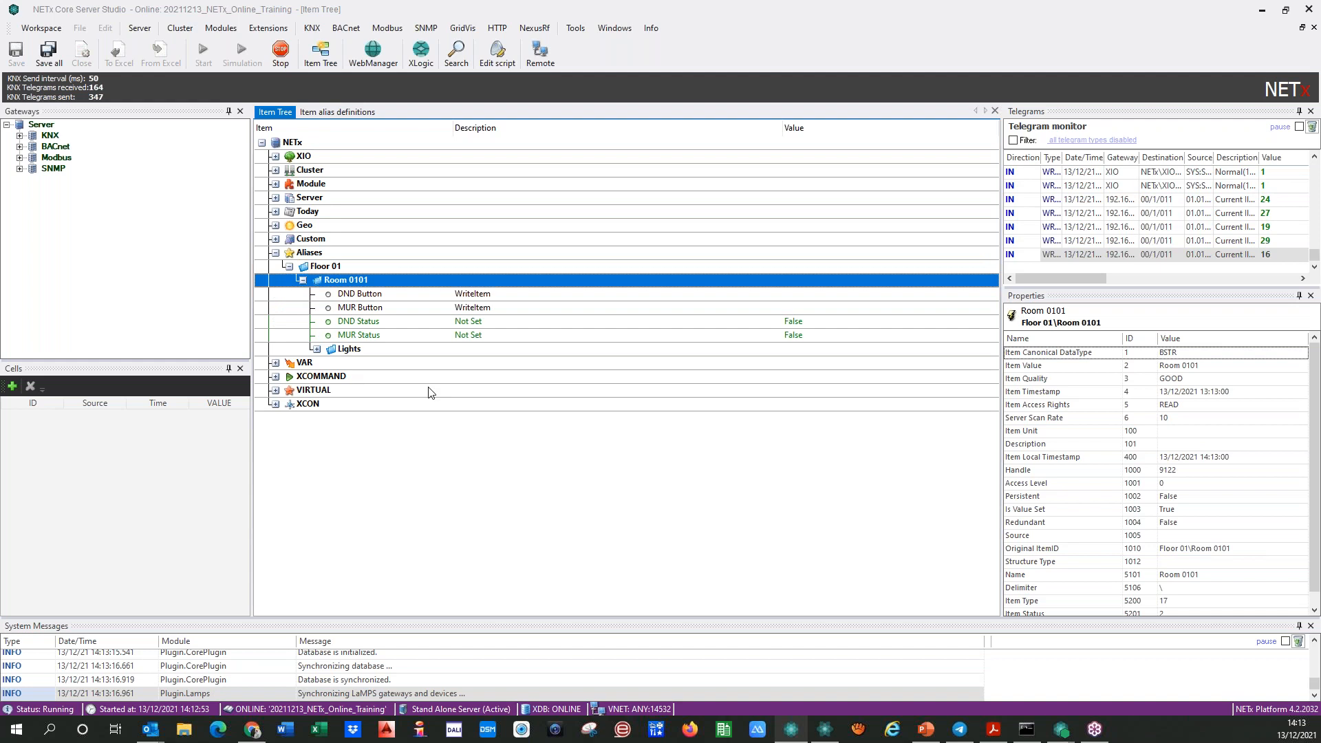
- Inspect the alias path of MUR Button in the item properties, along with the DND Status and MUR Status aliases
{"action": "left_click", "coordinate": [406, 307]}
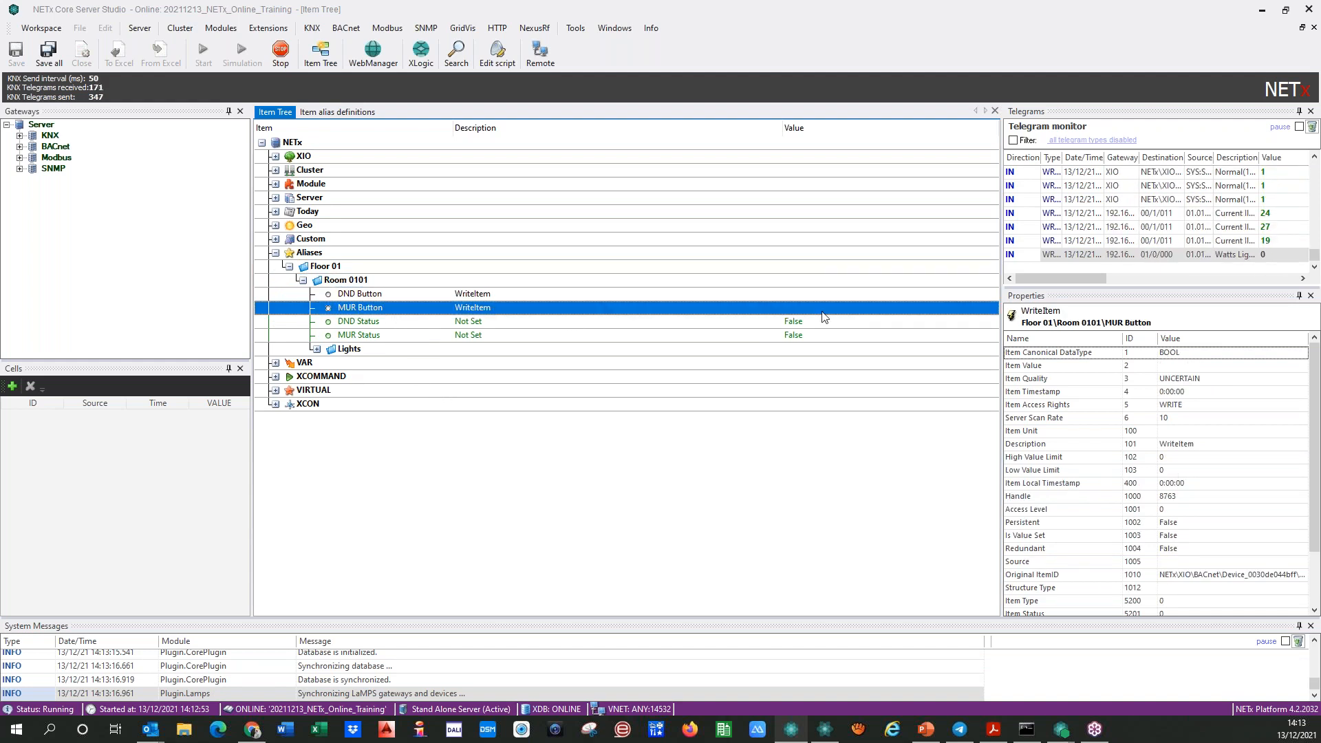
{"action": "left_click_drag", "start_coordinate": [1155, 322], "coordinate": [1016, 320]}
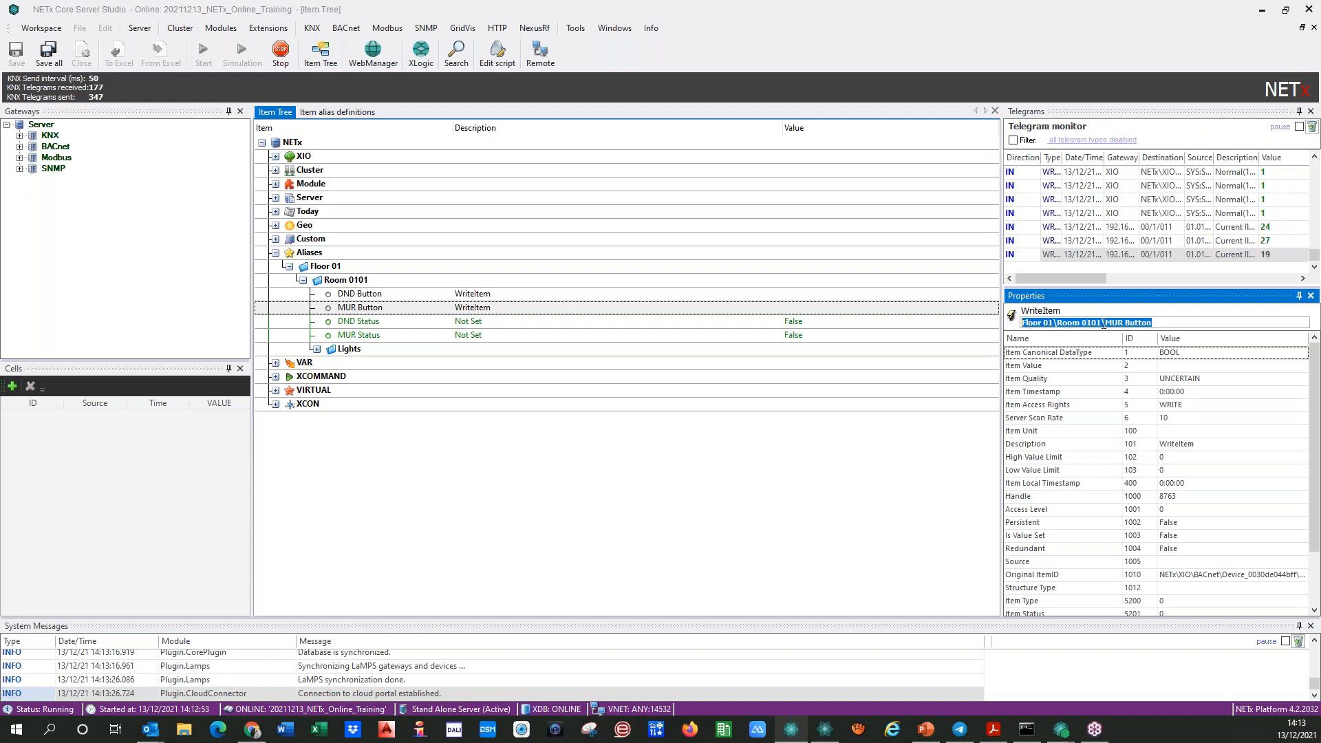
{"action": "left_click", "coordinate": [432, 326]}
{"action": "left_click", "coordinate": [433, 336]}
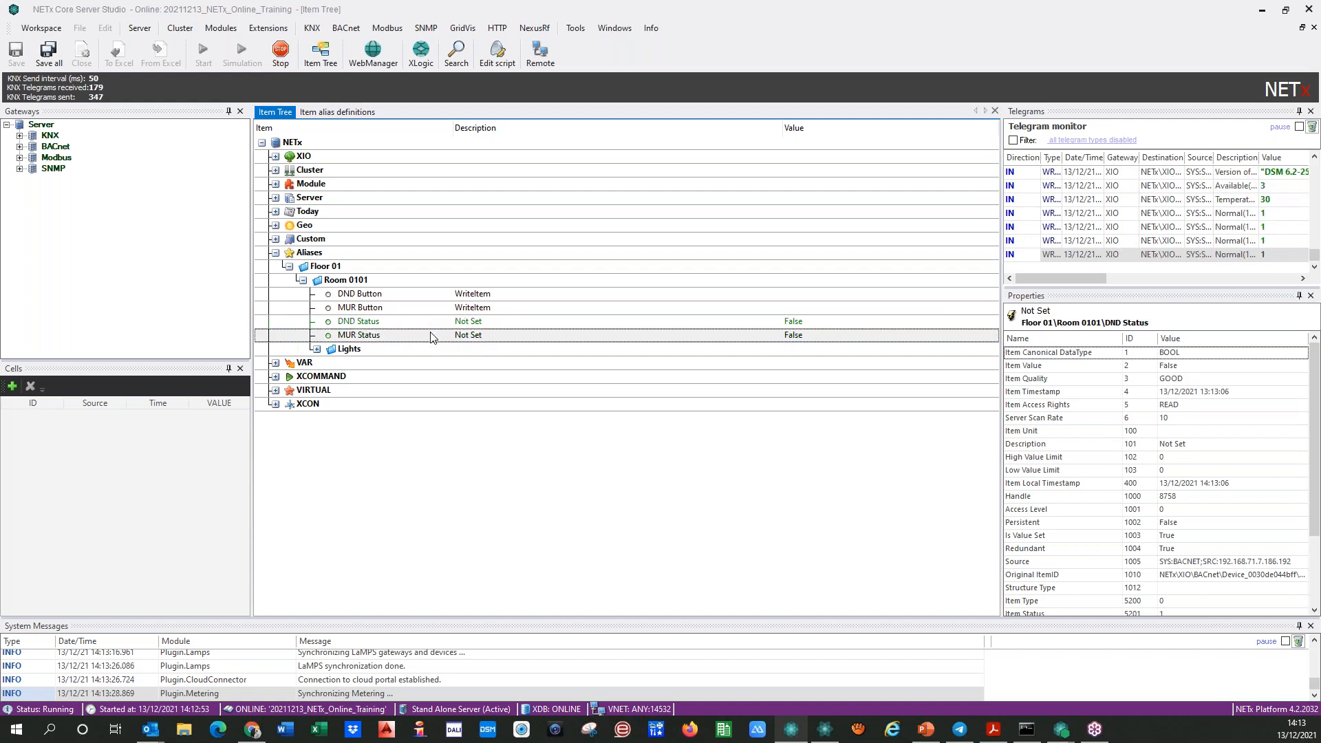
- Expand the Lights folder of Room 0101 and examine the alias path of Light Hall ON/OFF in the item properties
{"action": "left_click", "coordinate": [316, 349]}
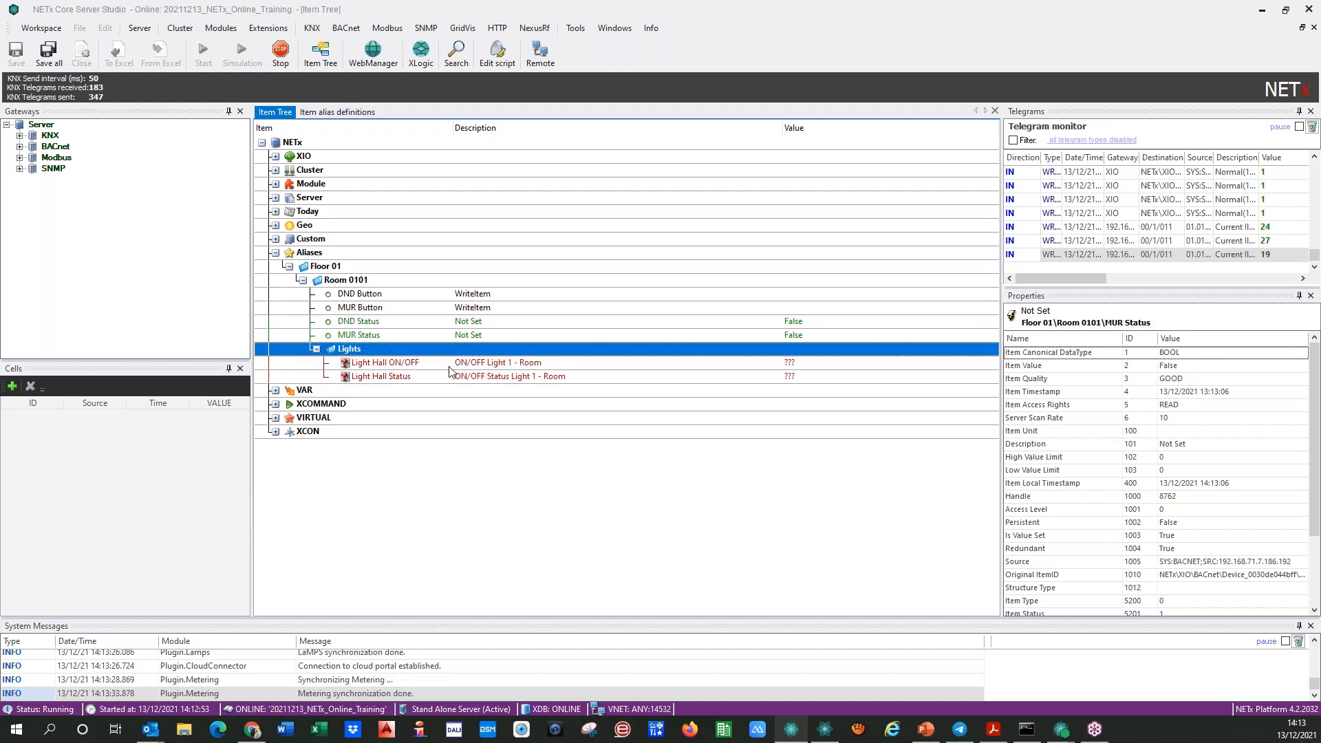
{"action": "left_click", "coordinate": [919, 365]}
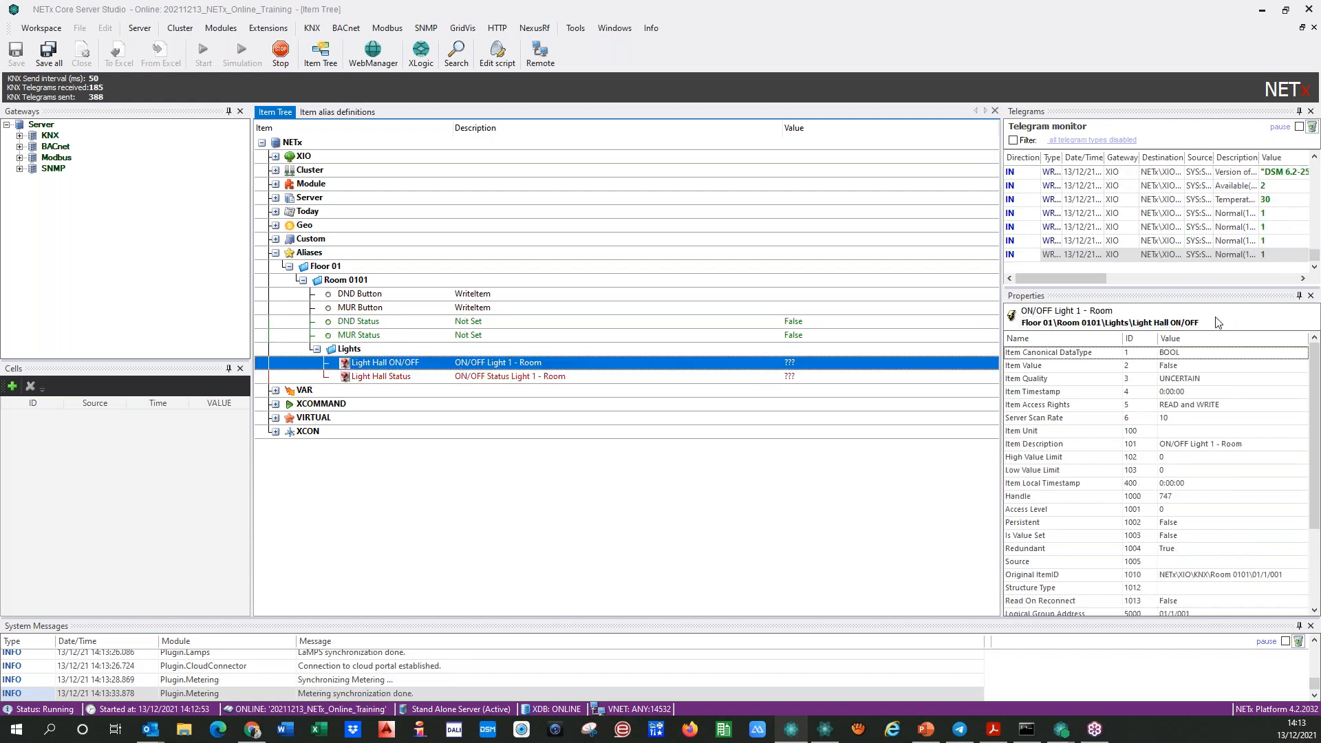
{"action": "left_click_drag", "start_coordinate": [1211, 322], "coordinate": [1020, 322]}
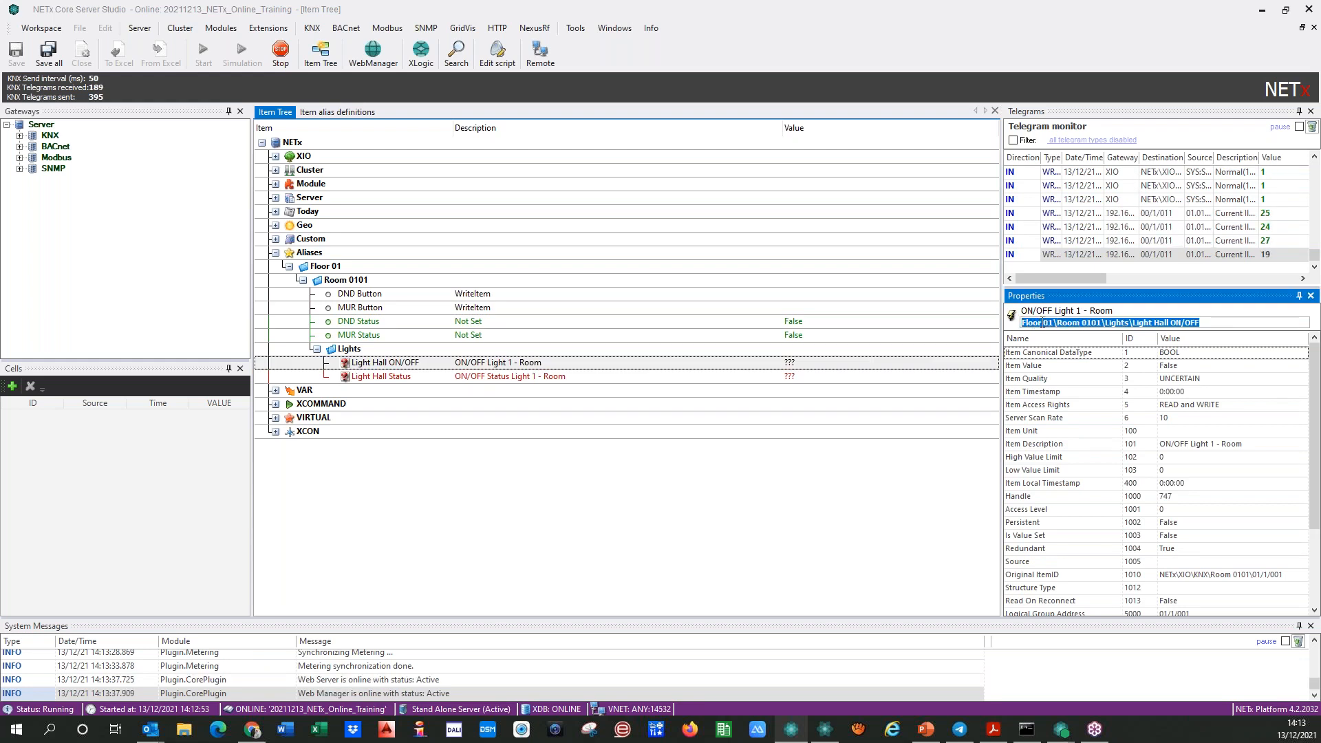
{"action": "left_click", "coordinate": [1043, 322]}
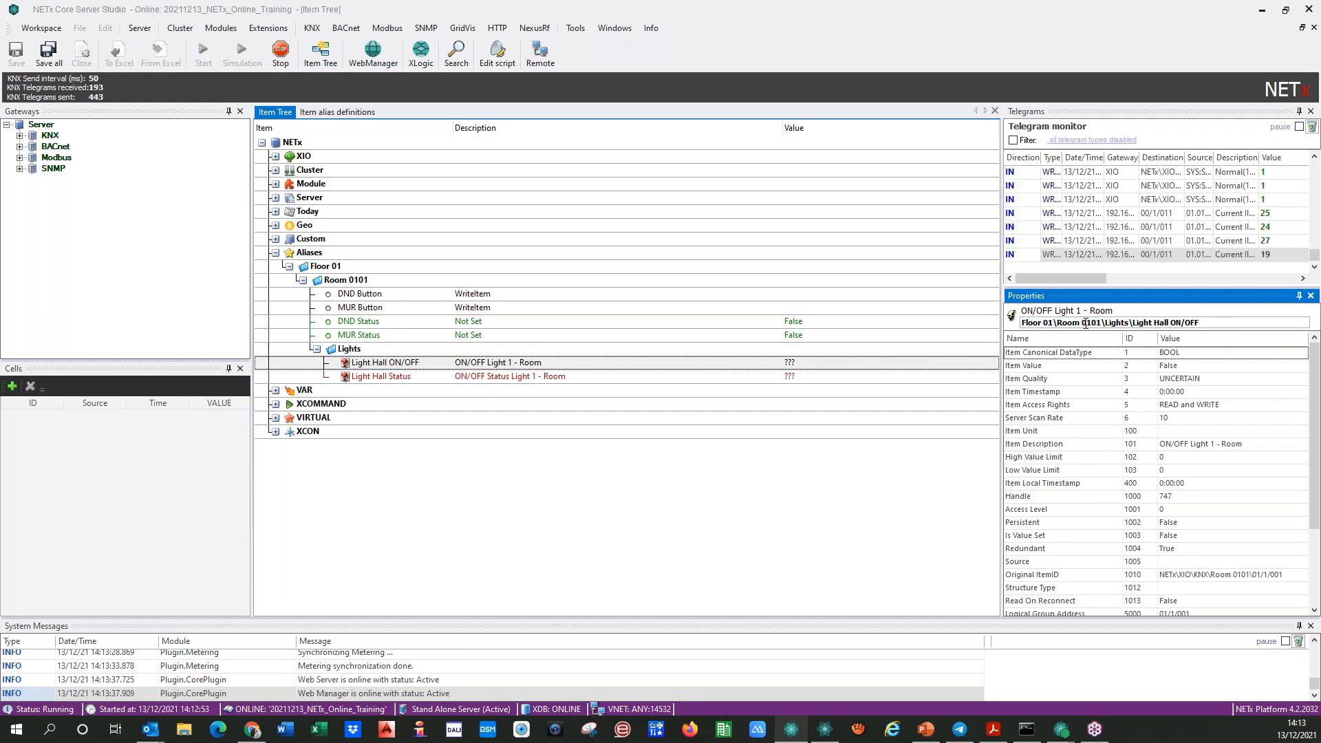
{"action": "left_click_drag", "start_coordinate": [1155, 322], "coordinate": [1169, 324]}
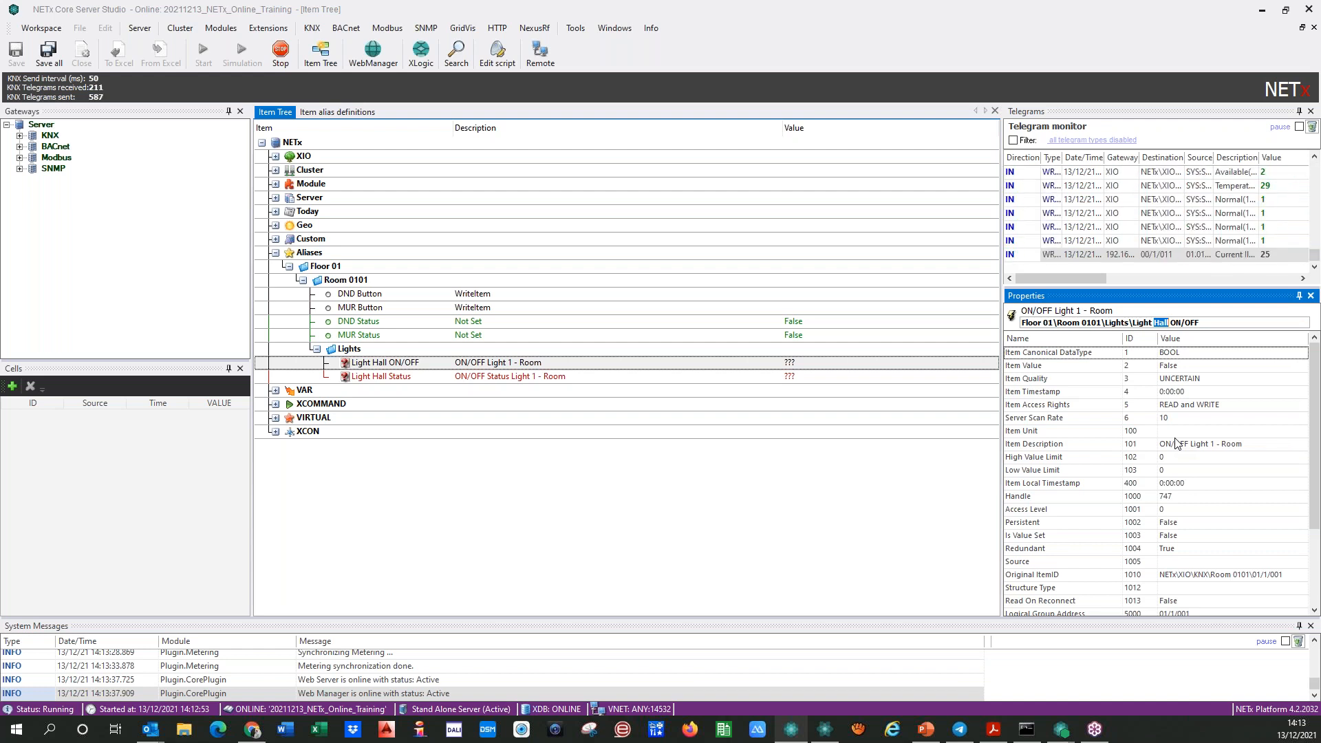
{"action": "left_click", "coordinate": [317, 350]}
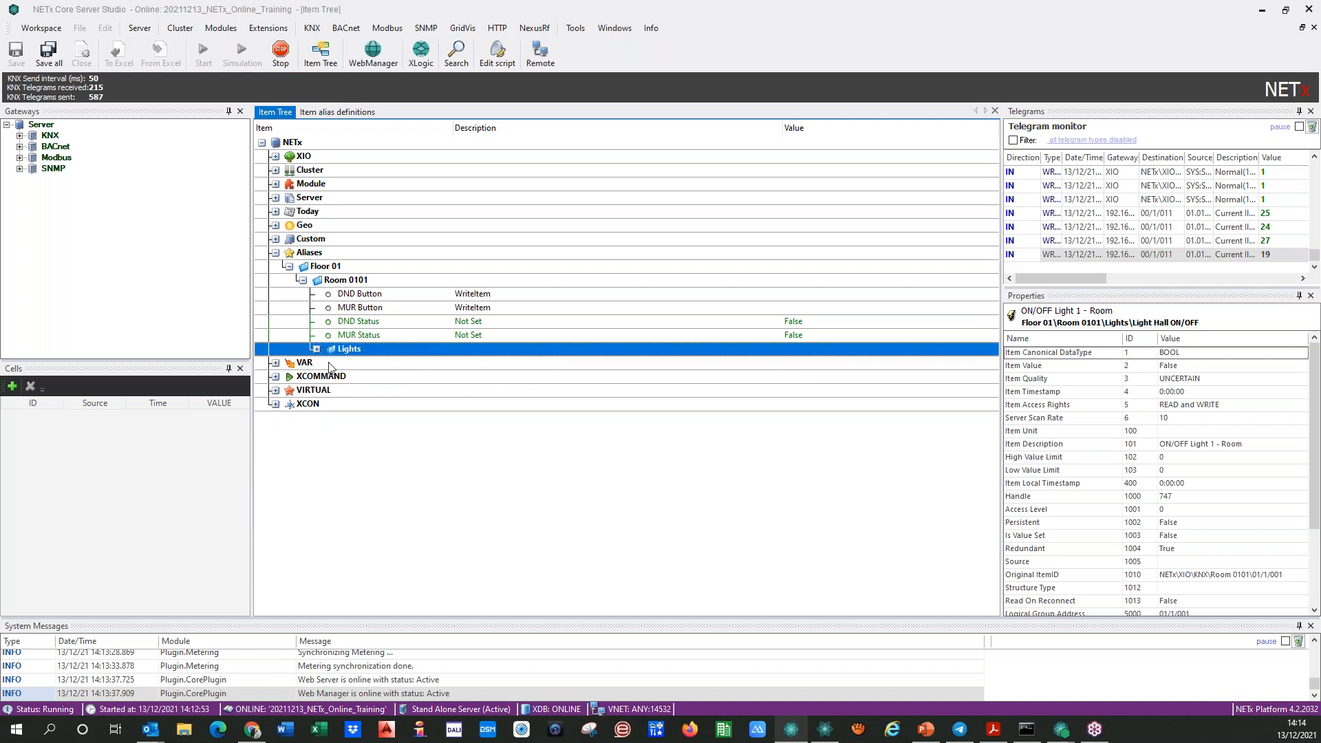
{"action": "left_click", "coordinate": [303, 280]}
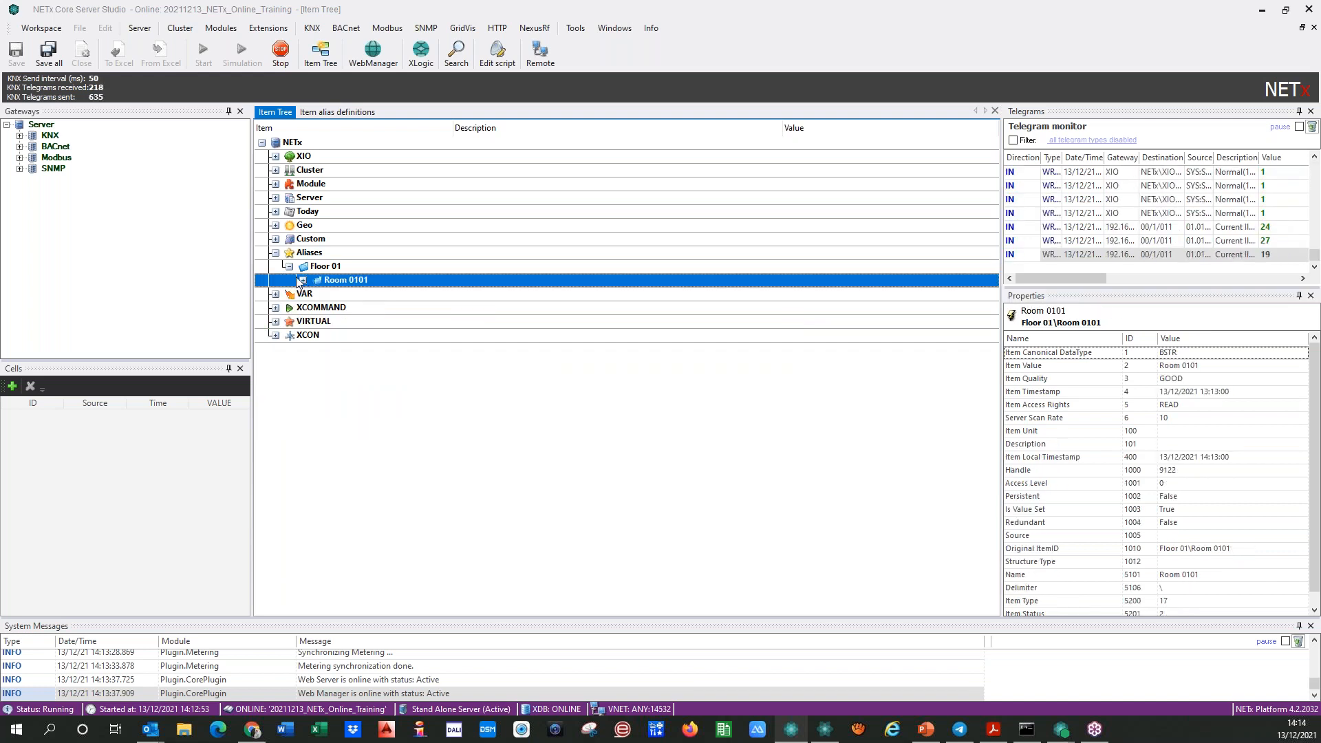
{"action": "left_click", "coordinate": [302, 280]}
{"action": "left_click", "coordinate": [302, 280]}
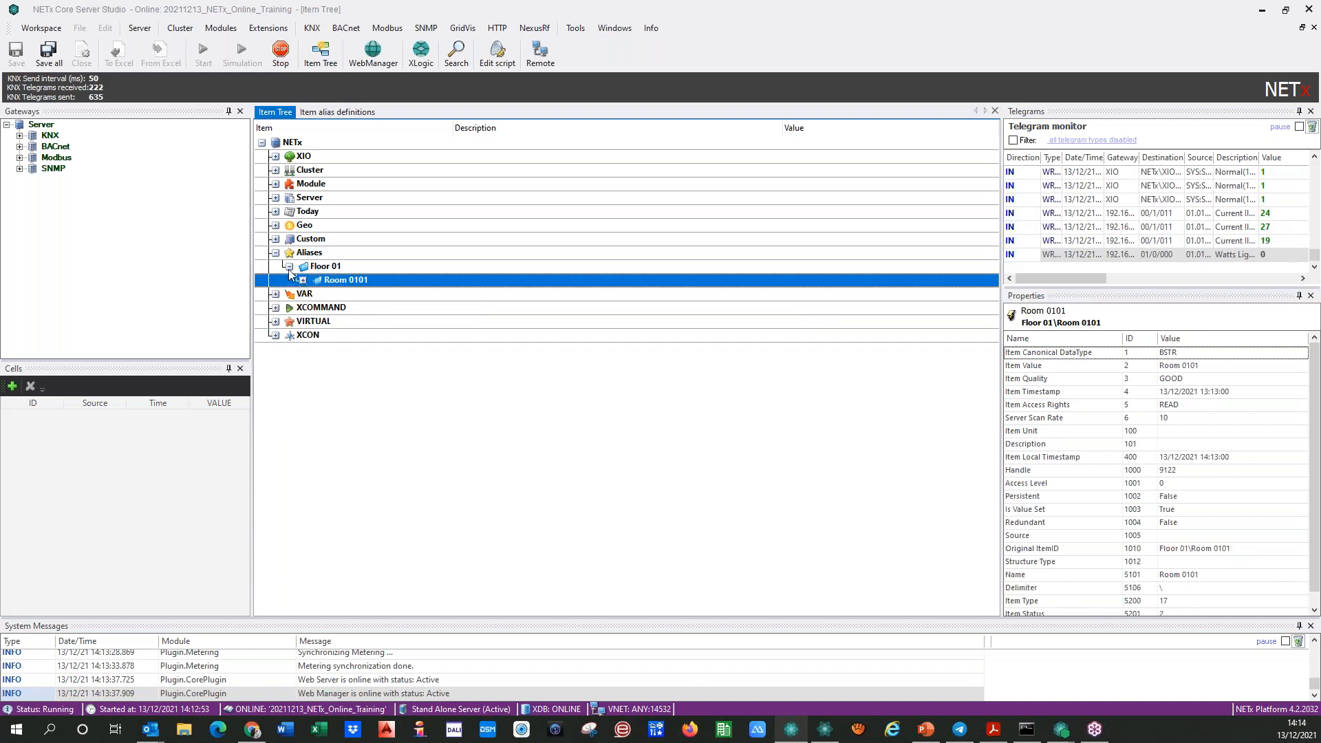
{"action": "left_click", "coordinate": [302, 280]}
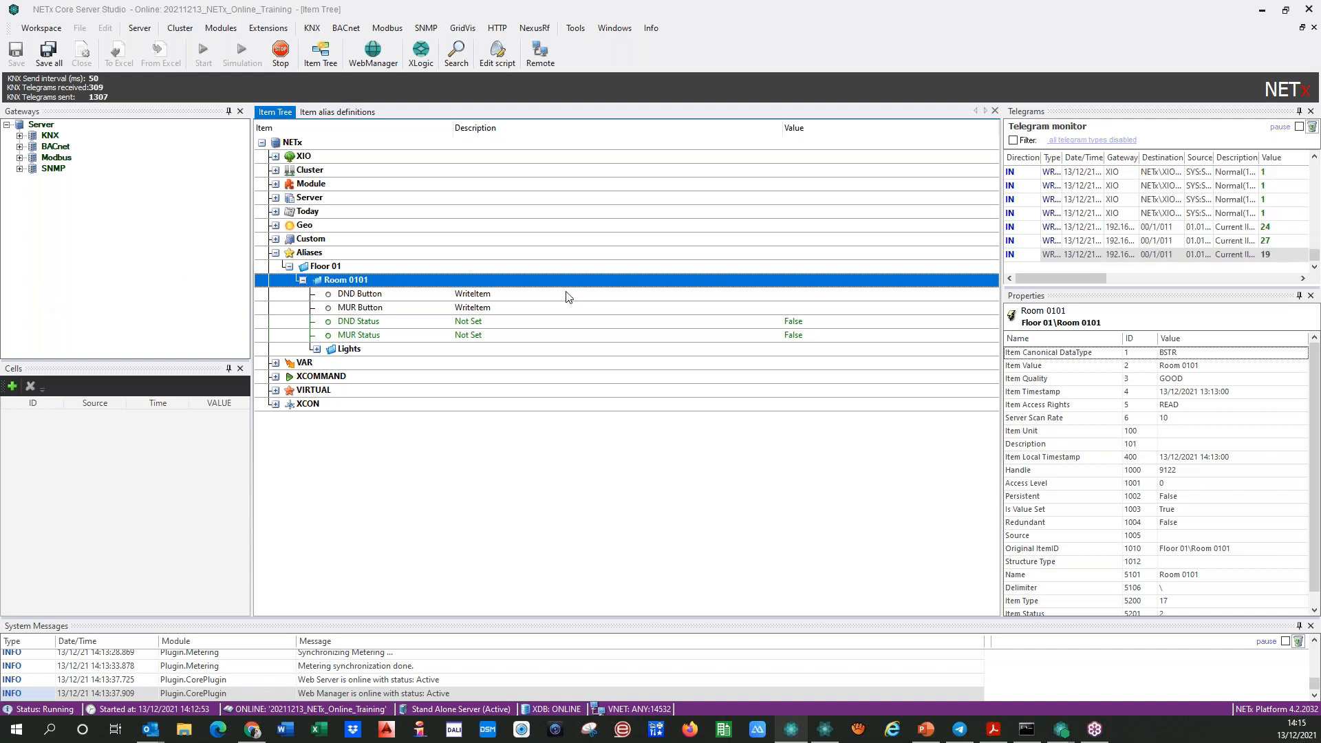
{"action": "left_click", "coordinate": [303, 281]}
{"action": "left_click", "coordinate": [303, 281]}
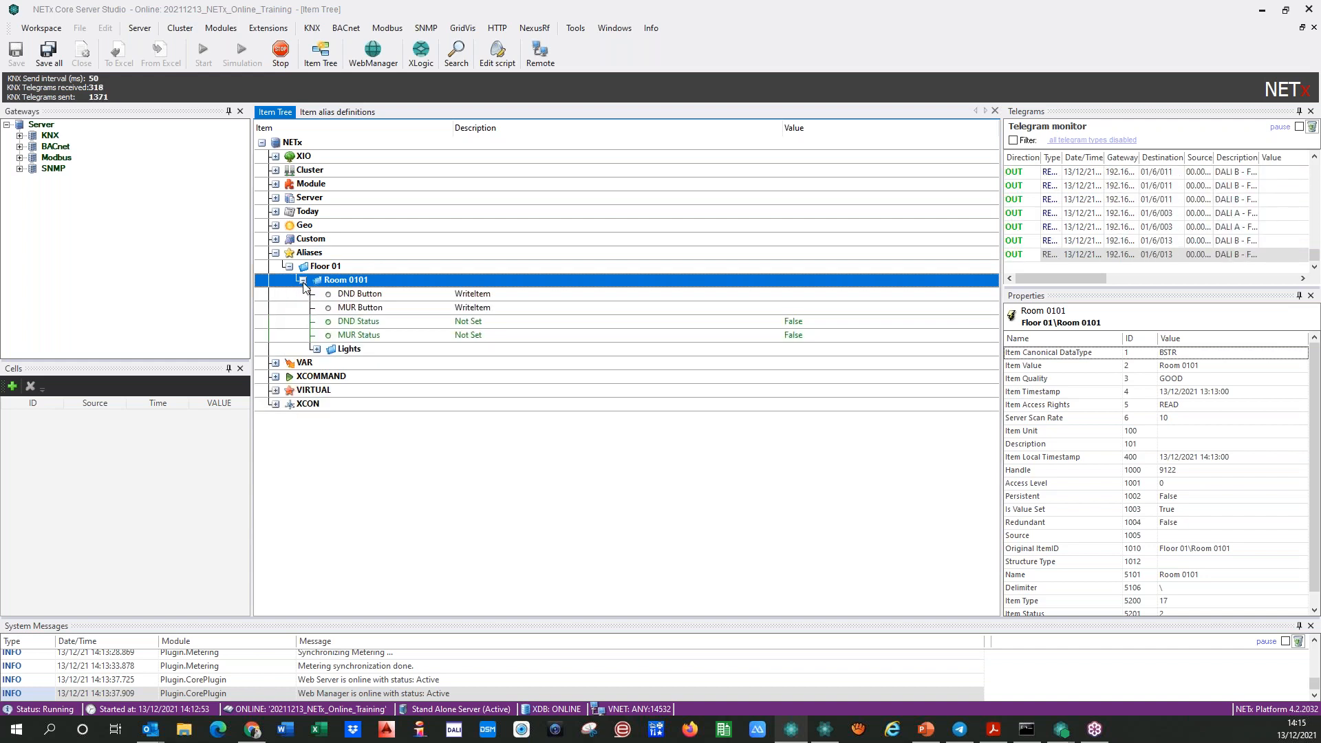
{"action": "left_click", "coordinate": [289, 267]}
{"action": "left_click", "coordinate": [289, 267]}
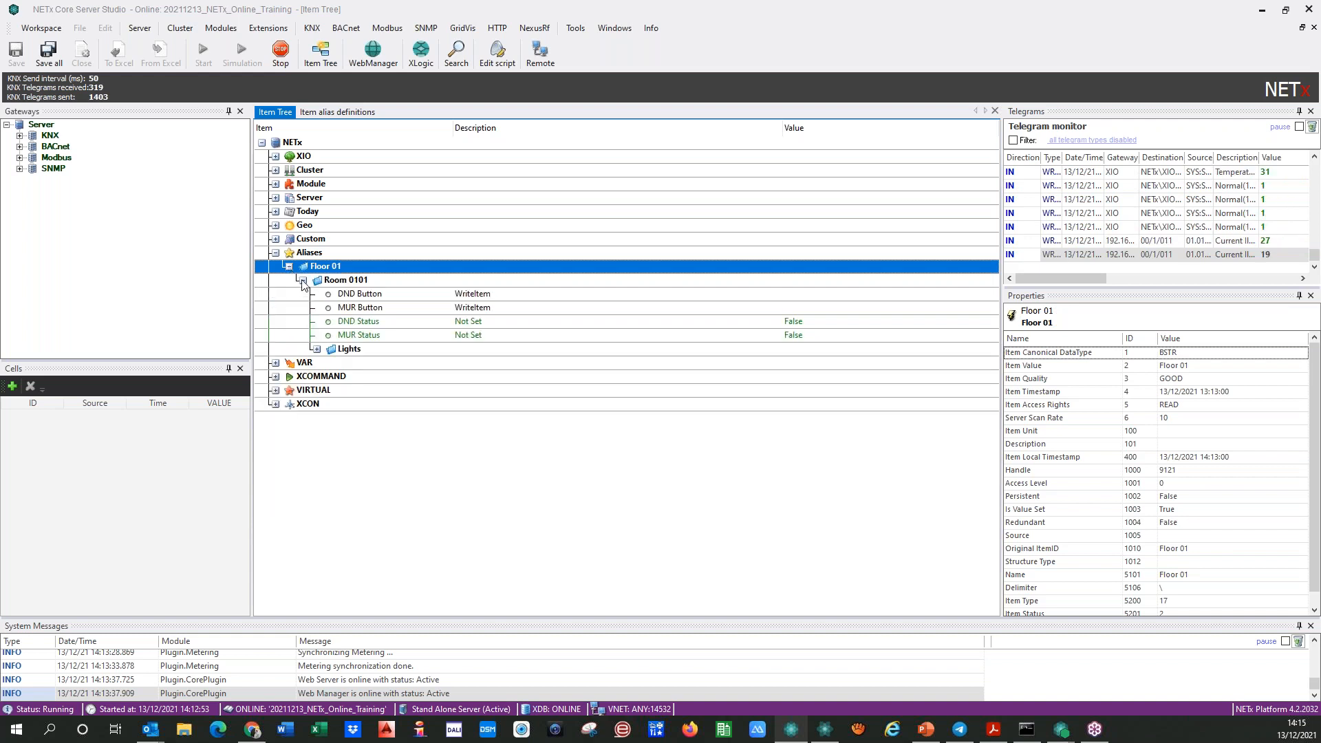
- Compare the alias paths of MUR Status and the Light Hall items inside Lights, and collapse Room 0101 and Floor 01
{"action": "left_click", "coordinate": [317, 348]}
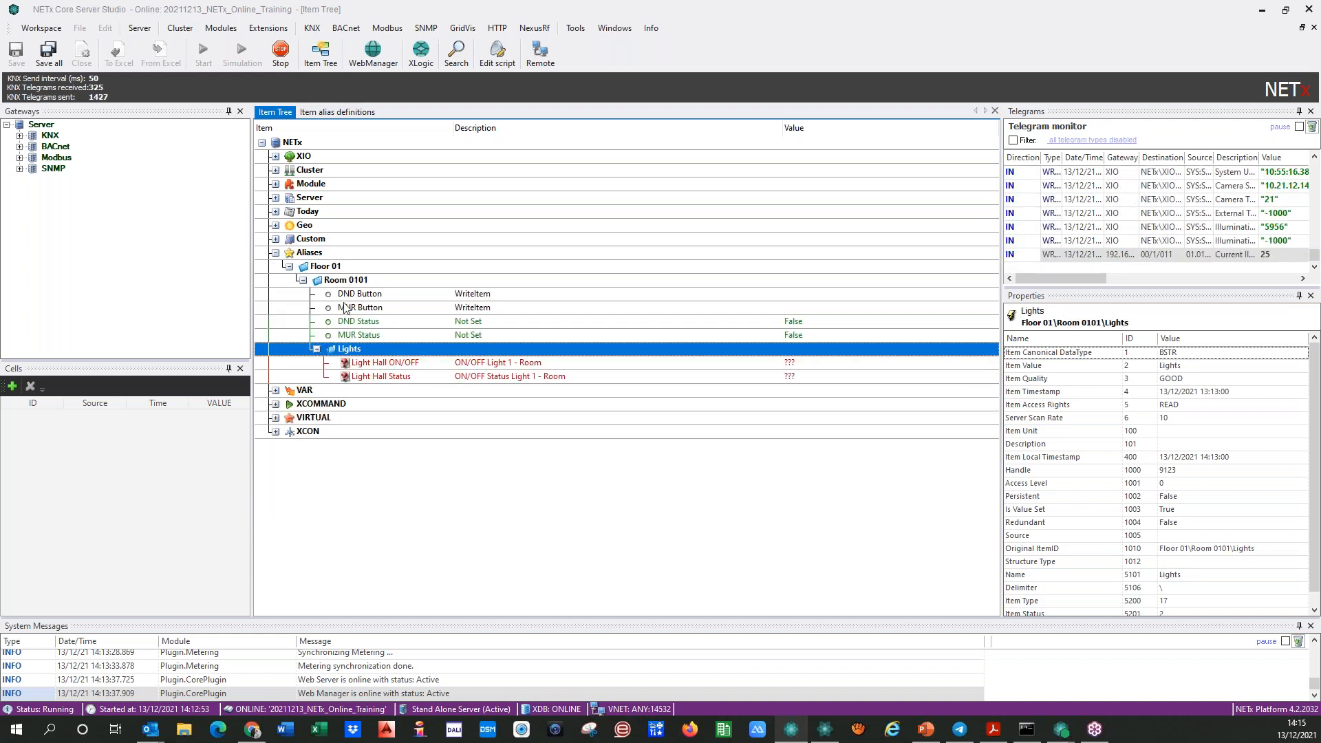
{"action": "left_click", "coordinate": [407, 365]}
{"action": "left_click", "coordinate": [417, 337]}
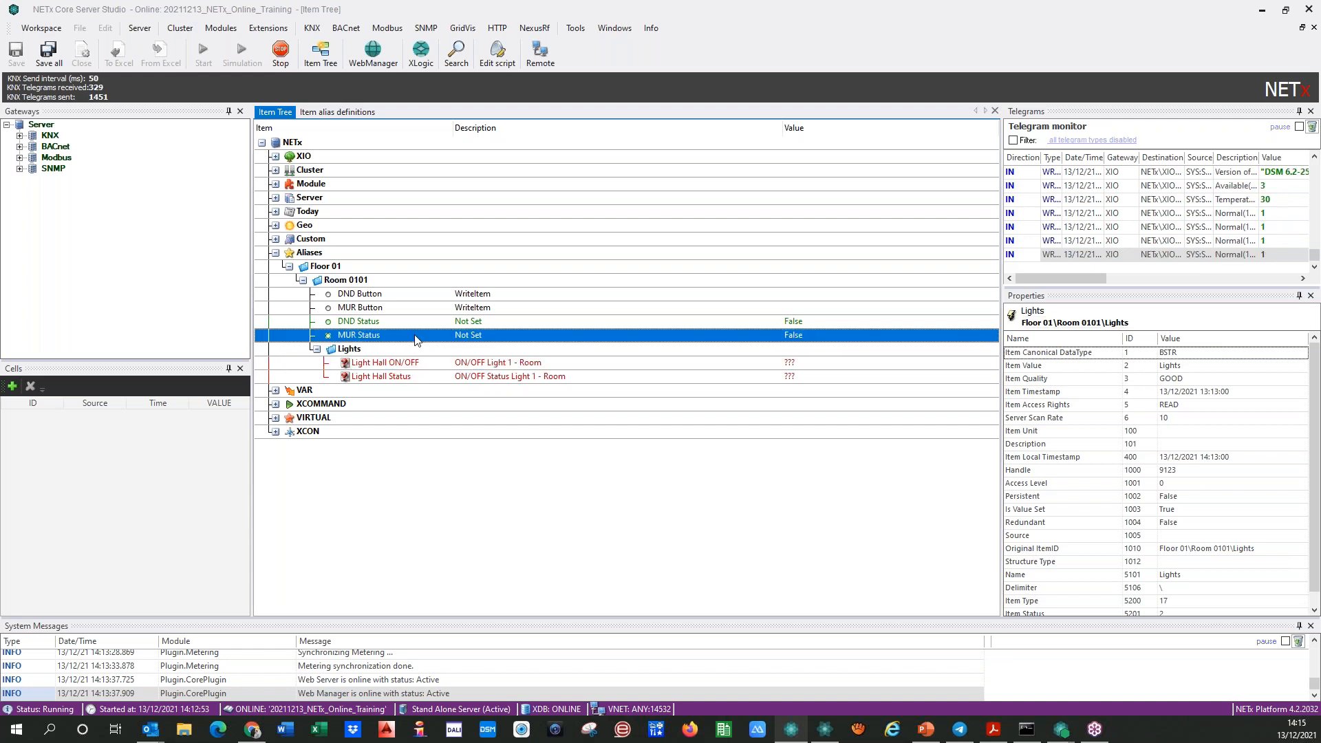
{"action": "left_click_drag", "start_coordinate": [1023, 323], "coordinate": [1097, 322]}
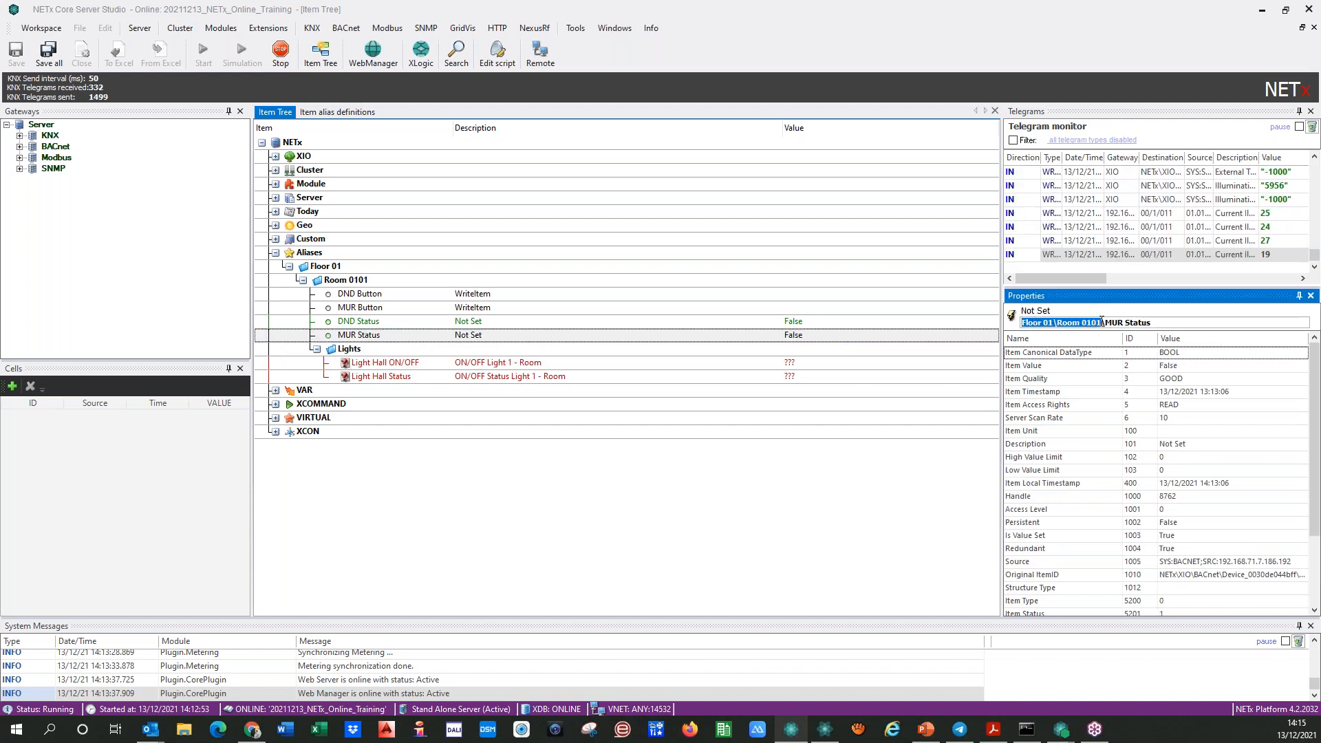
{"action": "left_click", "coordinate": [427, 366]}
{"action": "left_click", "coordinate": [475, 375]}
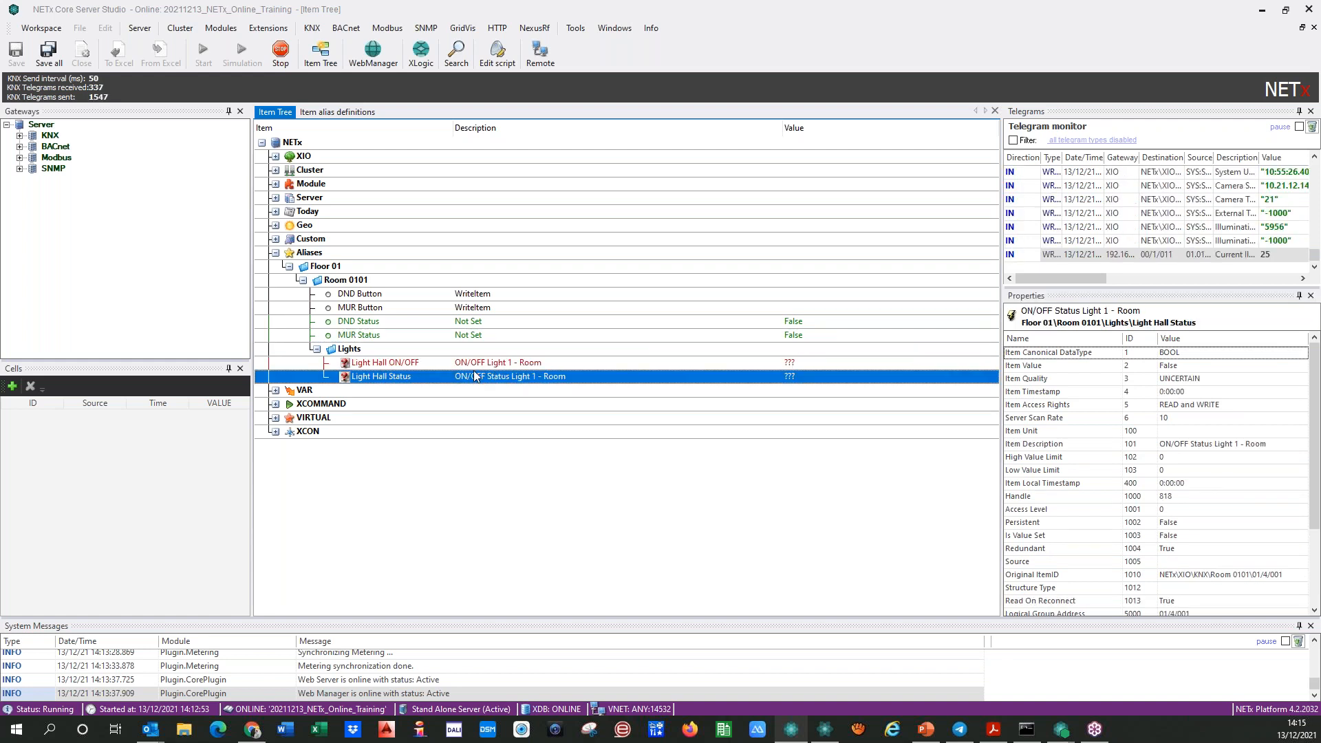
{"action": "left_click", "coordinate": [300, 276]}
{"action": "double_click", "coordinate": [304, 267]}
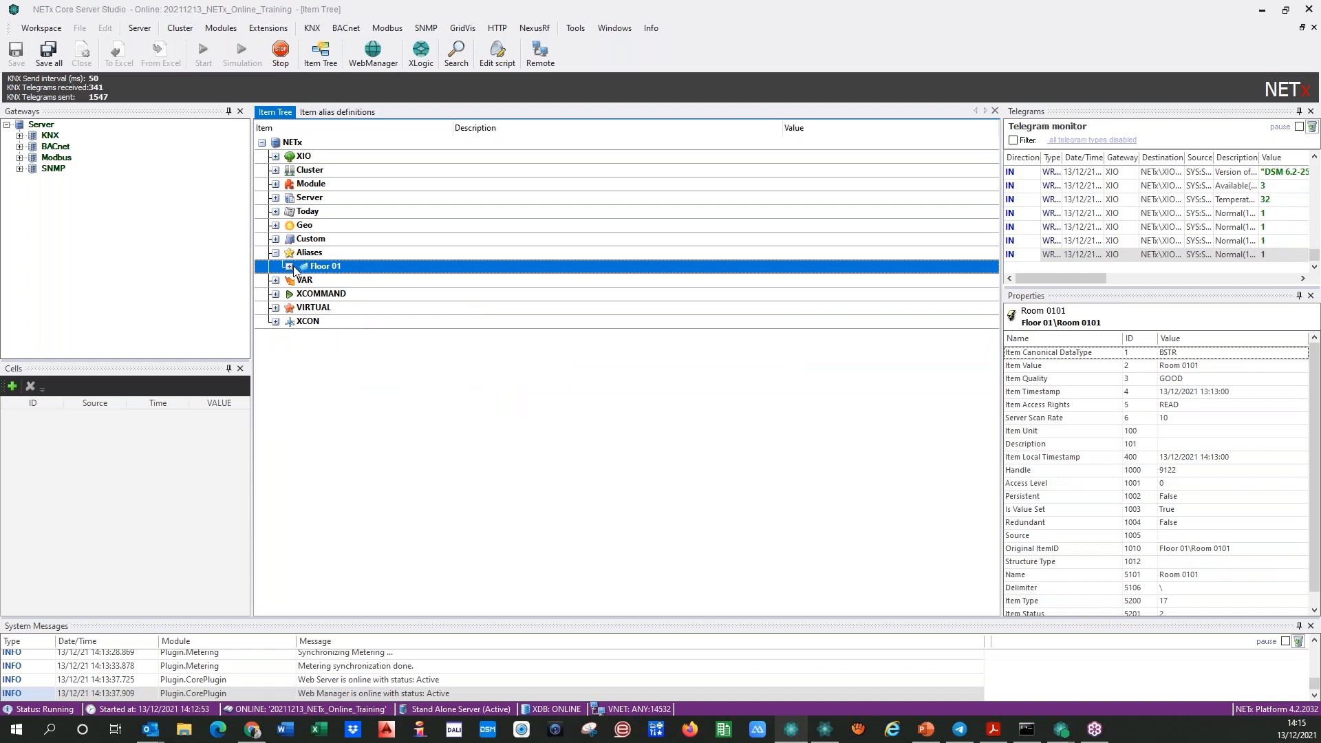
{"action": "left_click", "coordinate": [306, 253]}
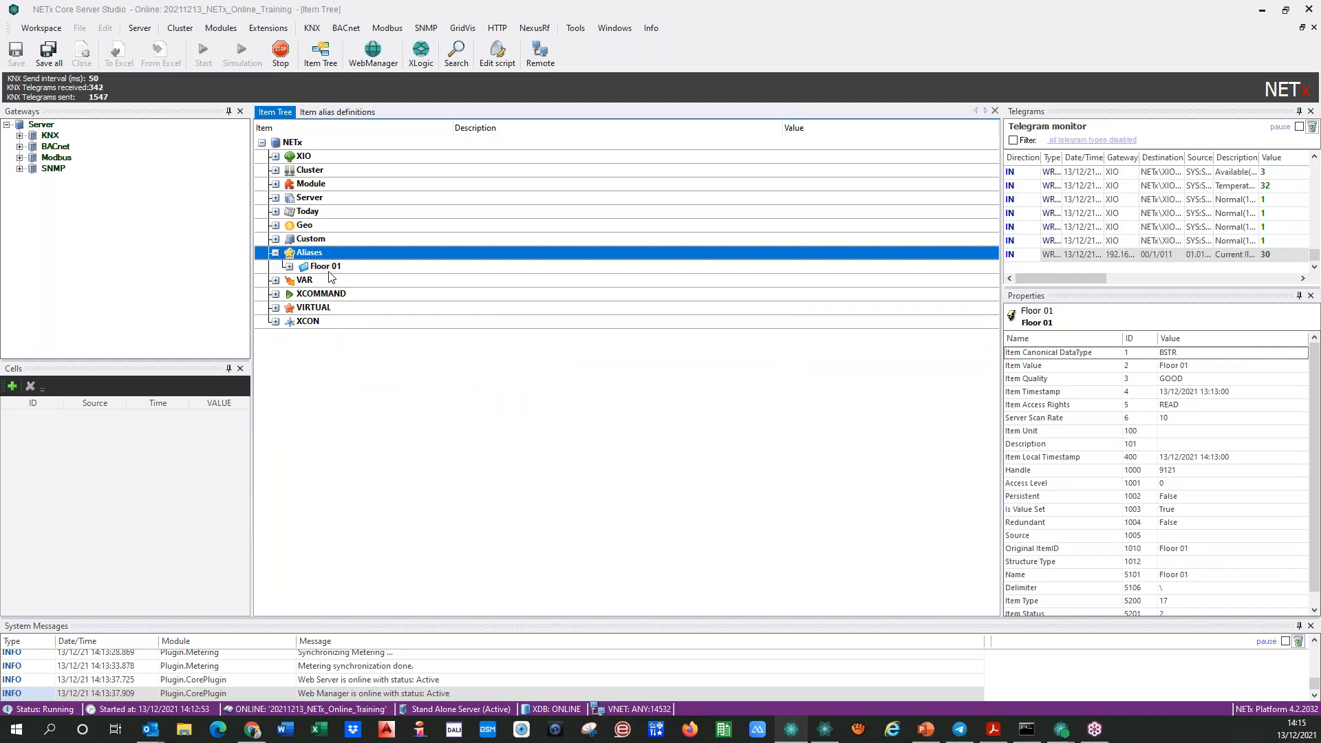
- Import the Excel file nxaAliases.40_single_room from the Session_03_Excel Files folder of the Session_03 resources into the item alias definitions
{"action": "left_click", "coordinate": [329, 111]}
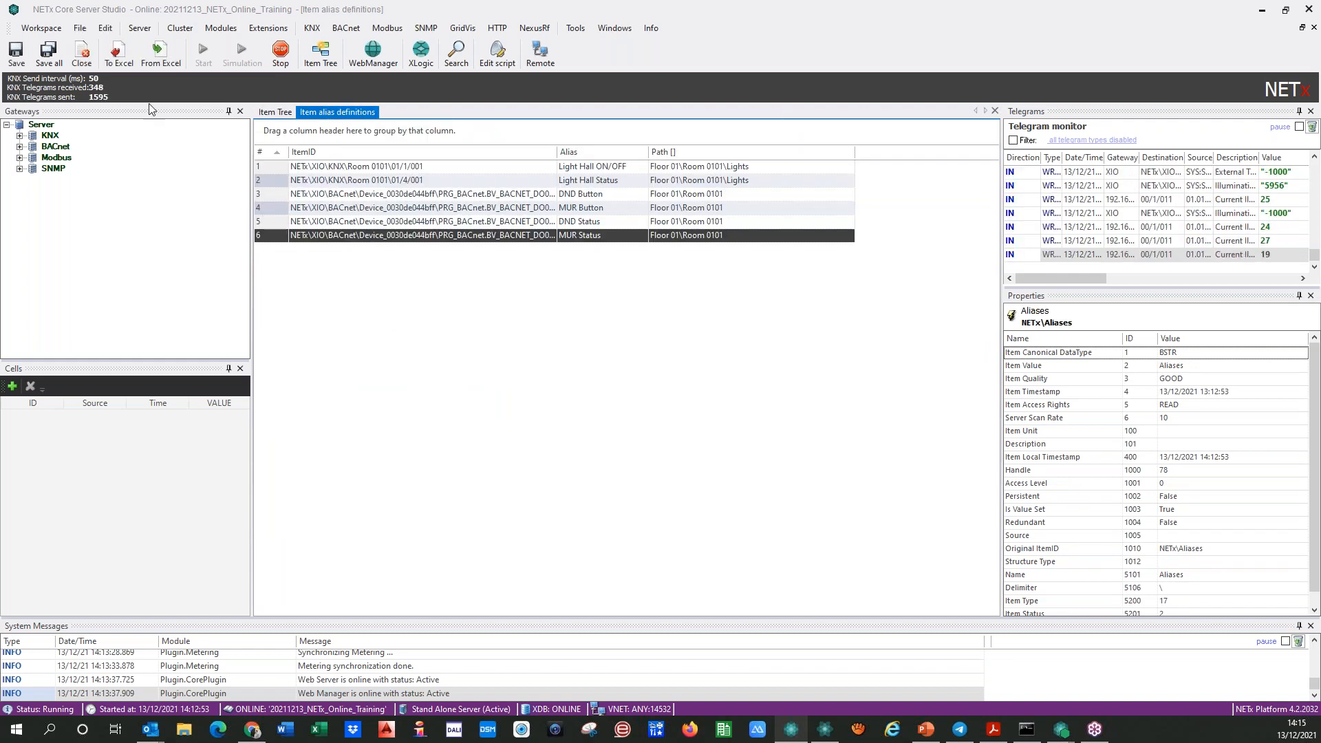
{"action": "left_click", "coordinate": [161, 52]}
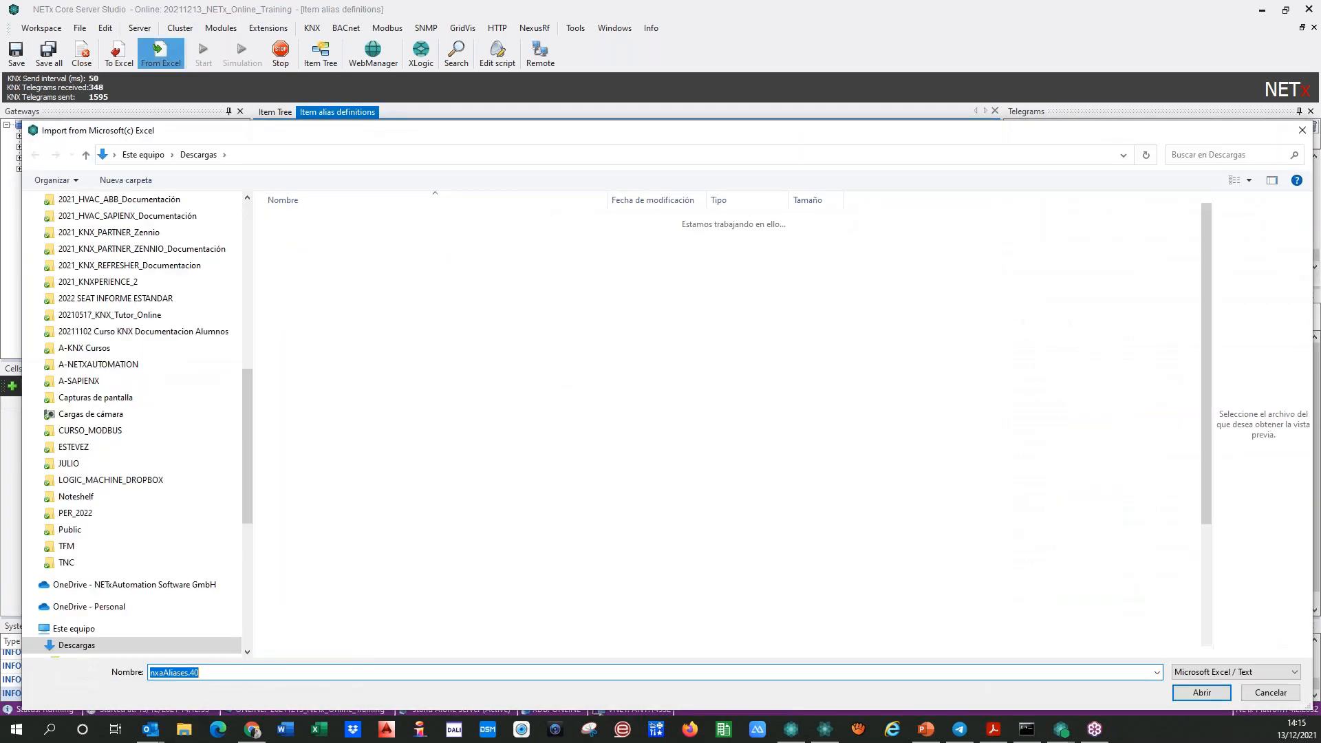
{"action": "left_click", "coordinate": [397, 410]}
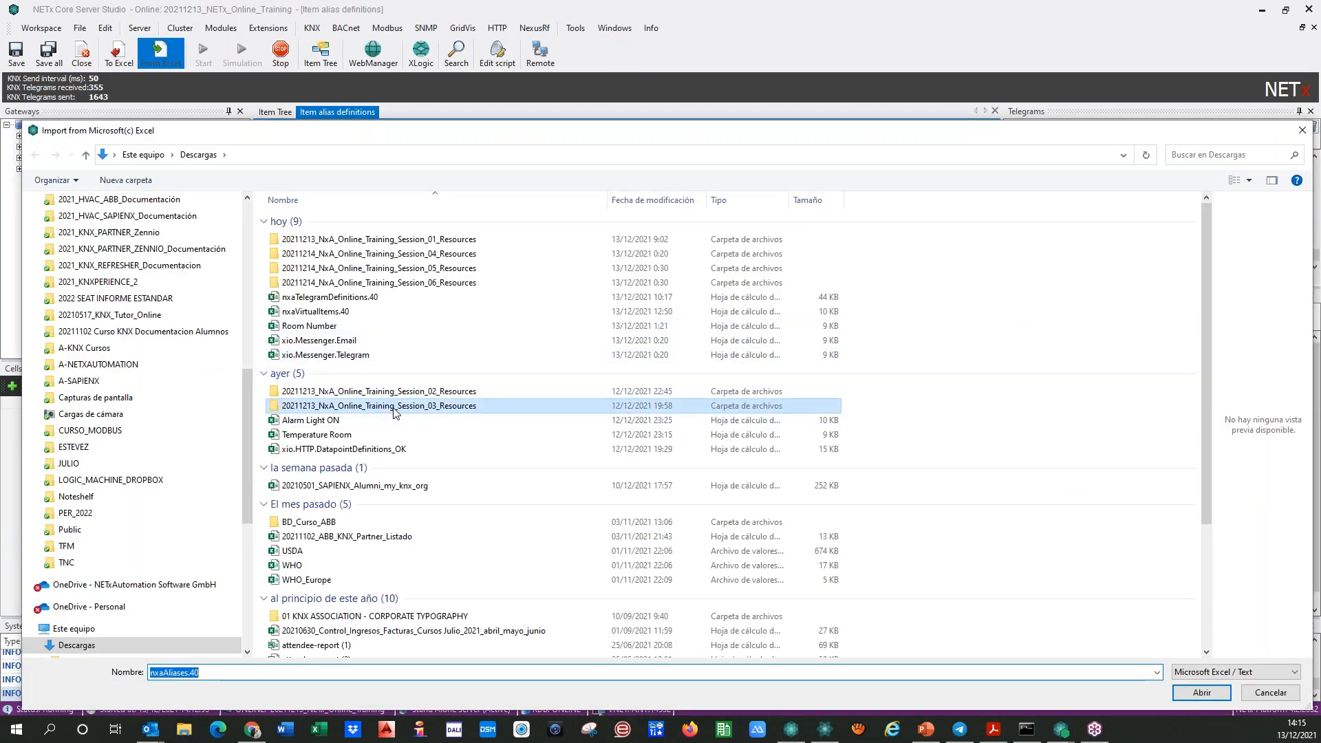
{"action": "double_click", "coordinate": [397, 405]}
{"action": "left_click", "coordinate": [329, 234]}
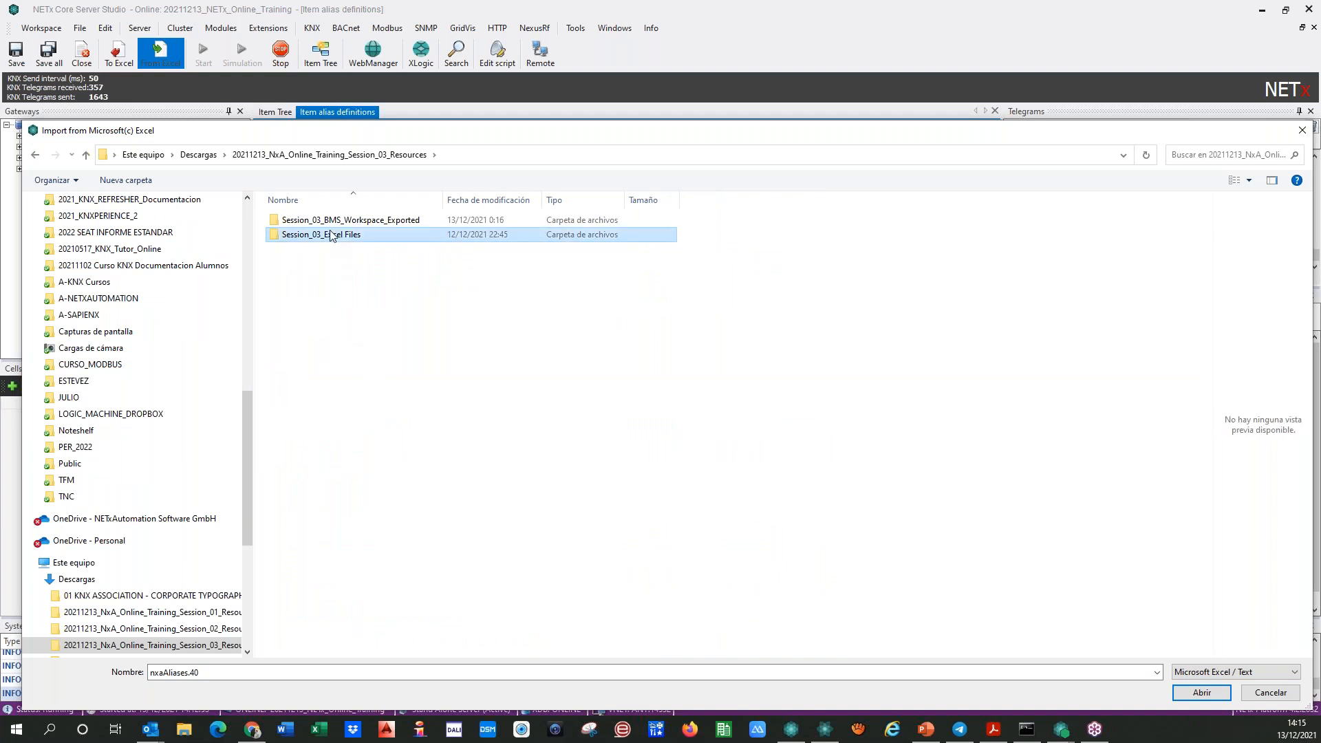
{"action": "key", "text": "Return"}
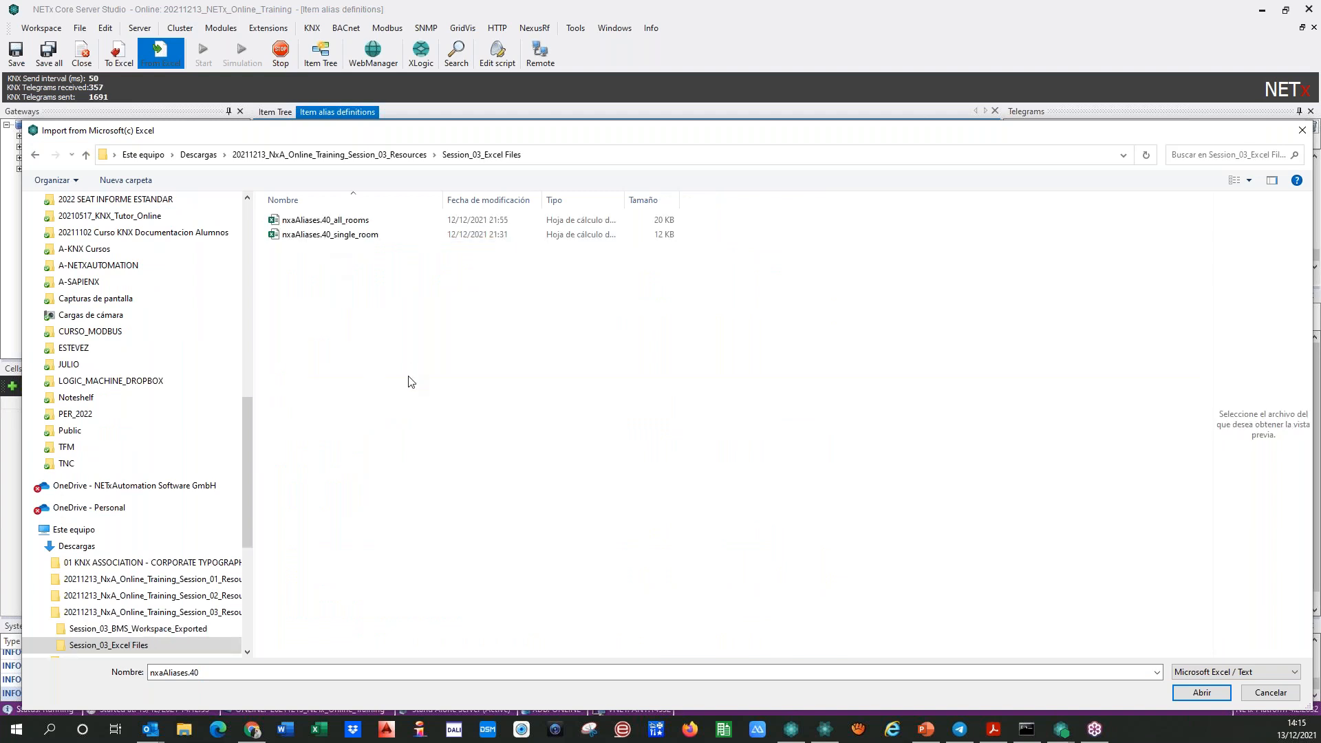
{"action": "left_click", "coordinate": [352, 238]}
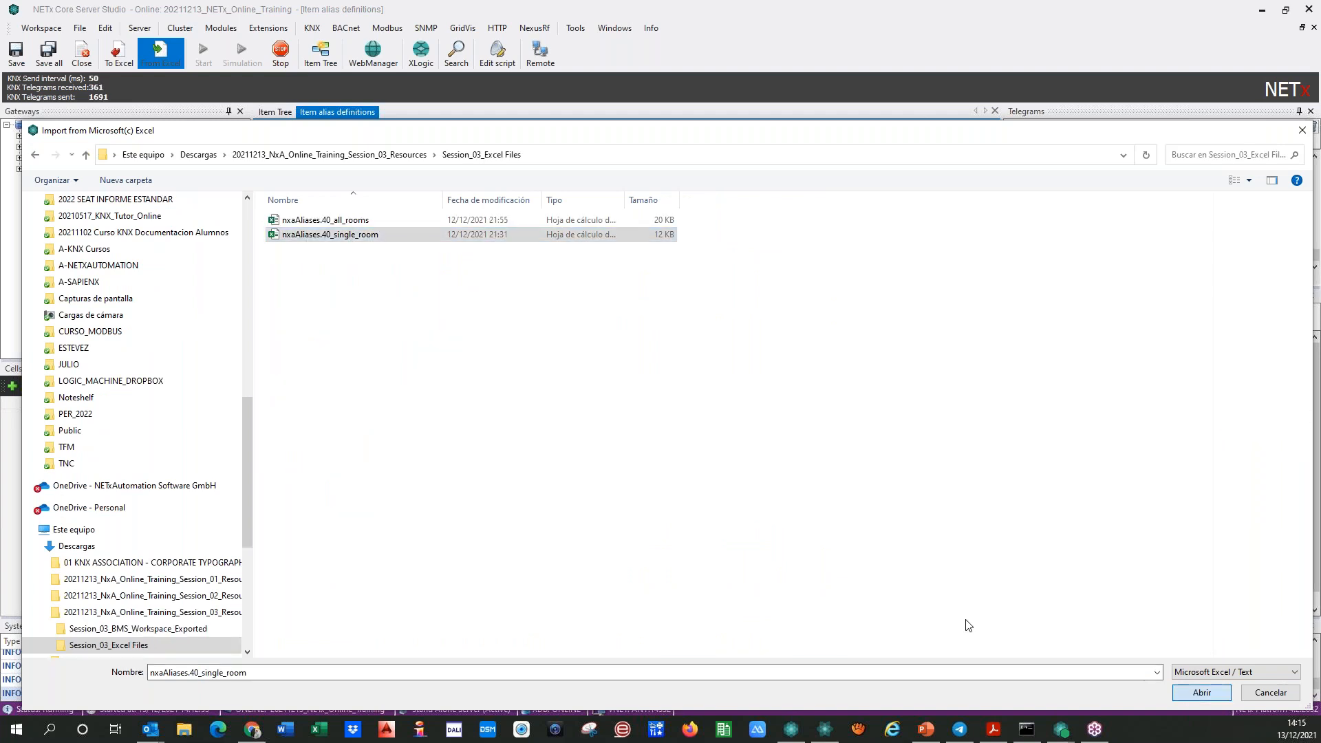
{"action": "key", "text": "Return"}
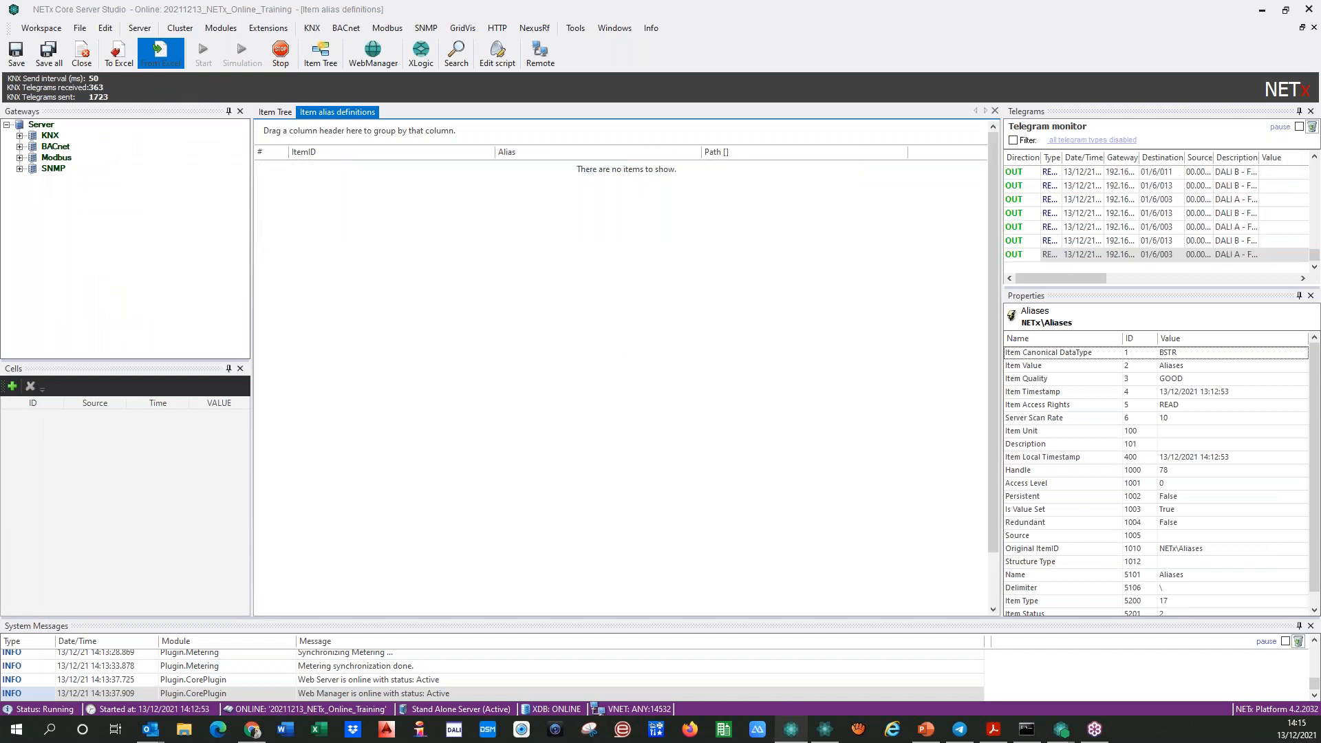
{"action": "left_click", "coordinate": [665, 411]}
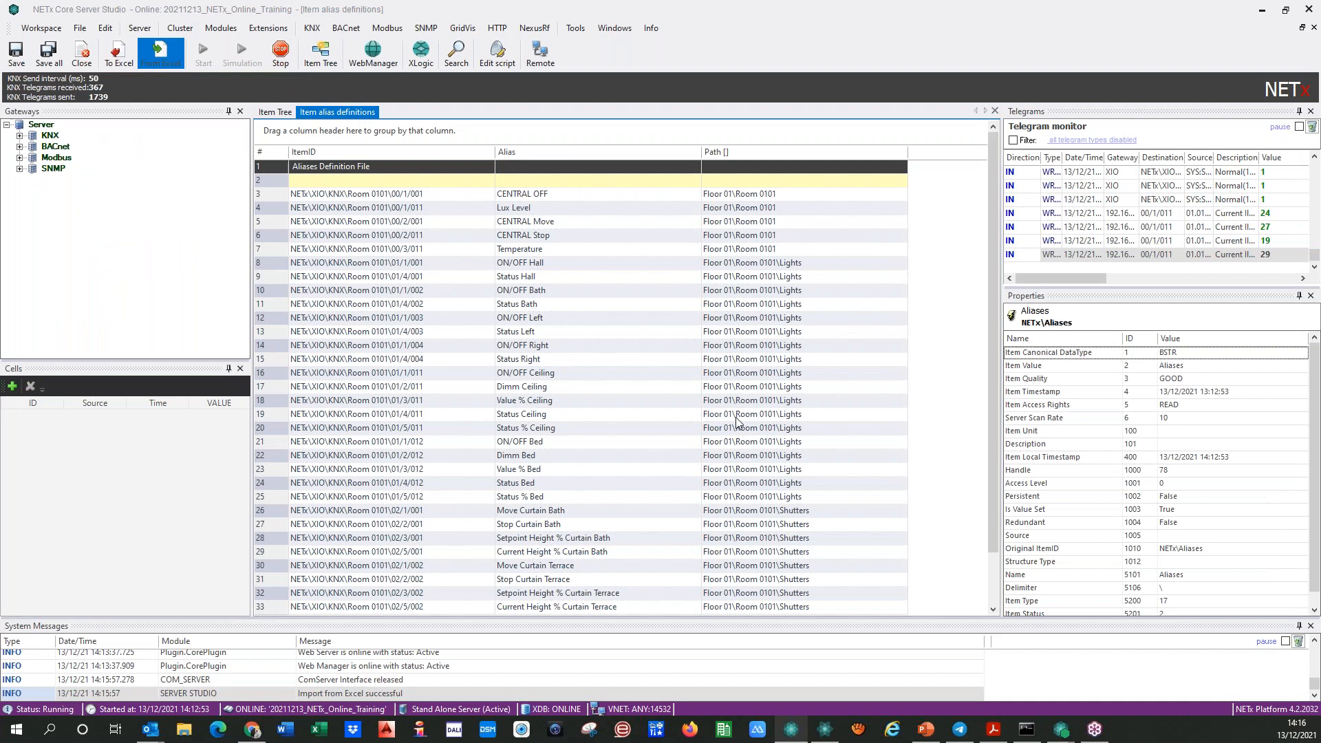
{"action": "left_click", "coordinate": [736, 416]}
- Select alias rows 3 to 7, CENTRAL OFF through Temperature, to review the general Room 0101 definitions
{"action": "left_click", "coordinate": [264, 194]}
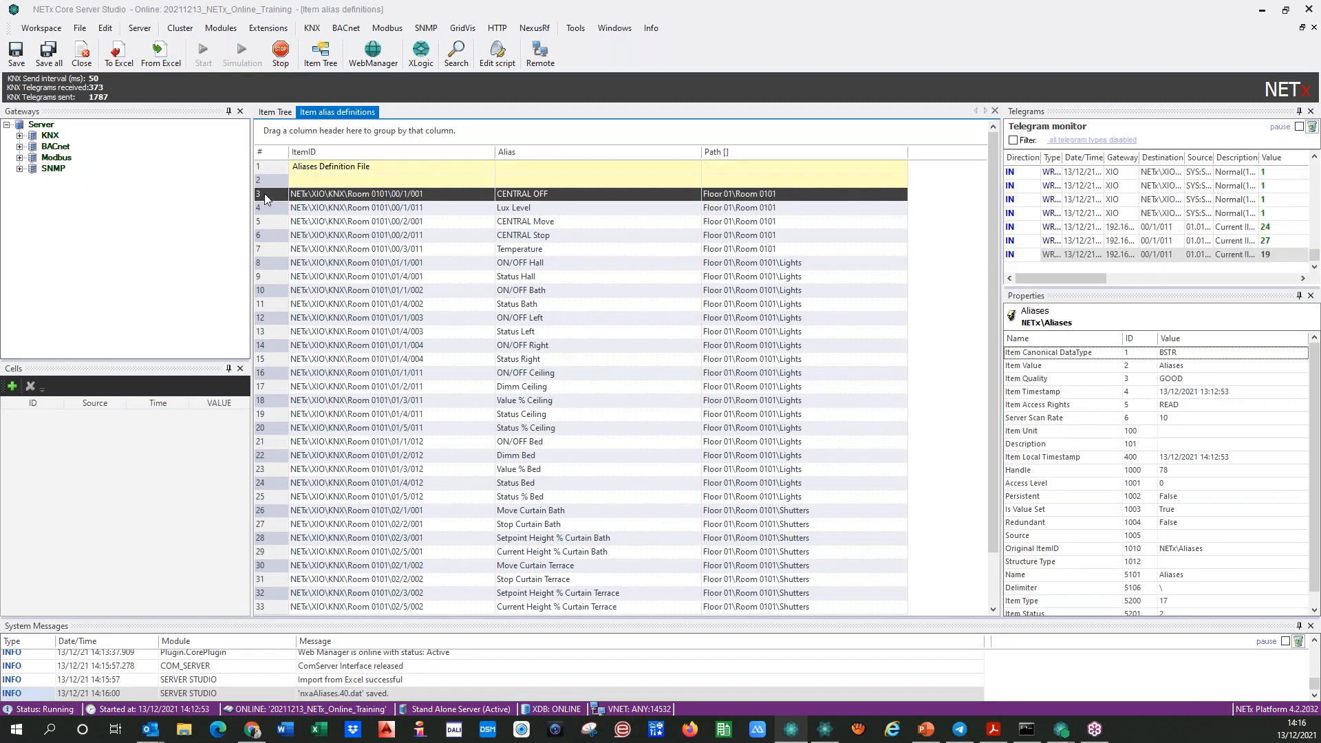
{"action": "key", "text": "shift+Down"}
{"action": "key", "text": "shift+Down"}
{"action": "key", "text": "shift+Down"}
{"action": "key", "text": "shift+Down"}
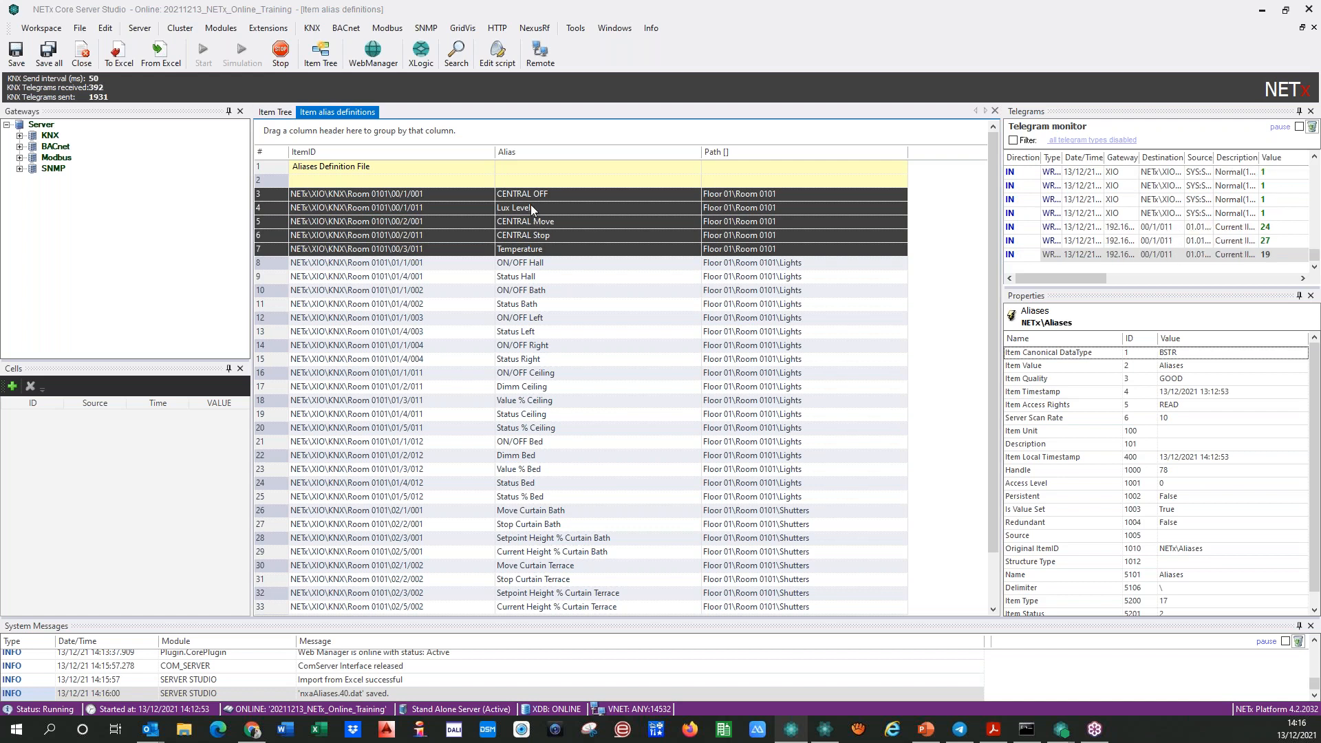
- Select alias rows 8 to 15, ON/OFF Hall through Status Right, to review the switched lights of Room 0101
{"action": "left_click", "coordinate": [475, 263]}
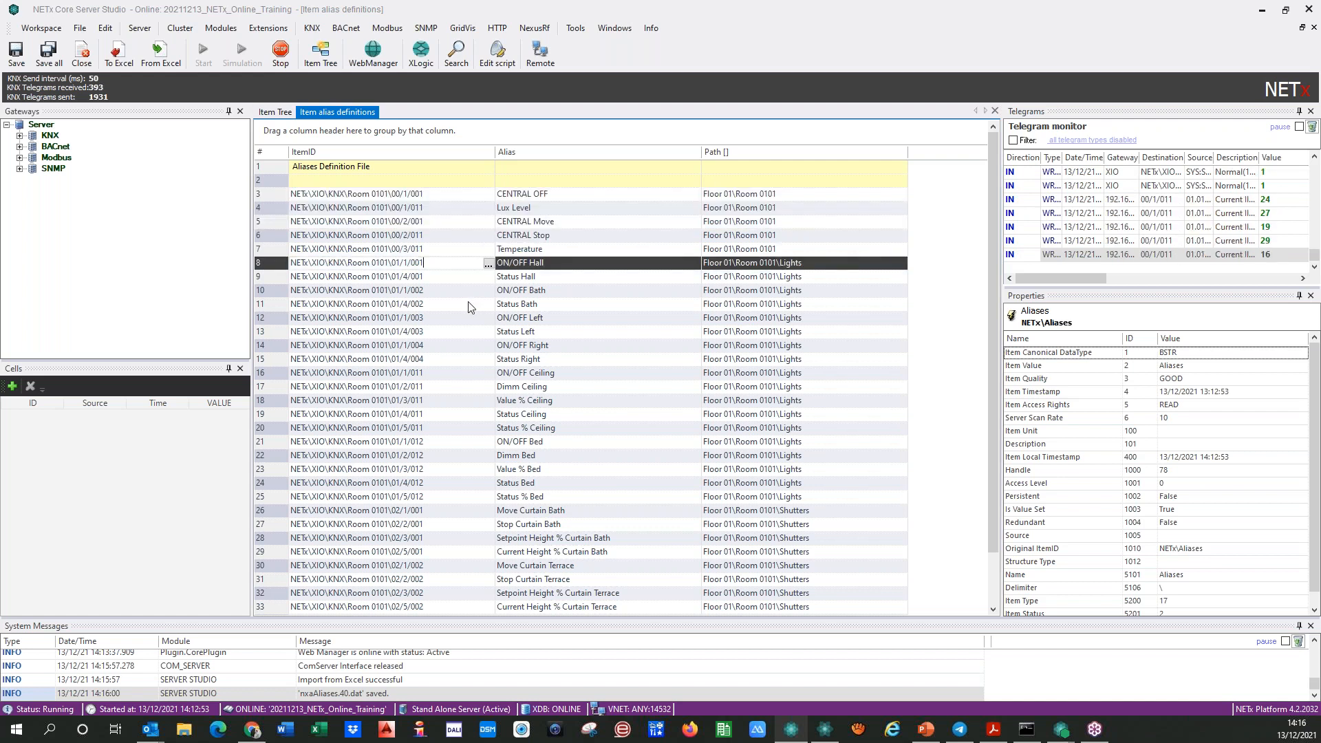
{"action": "left_click", "coordinate": [267, 265]}
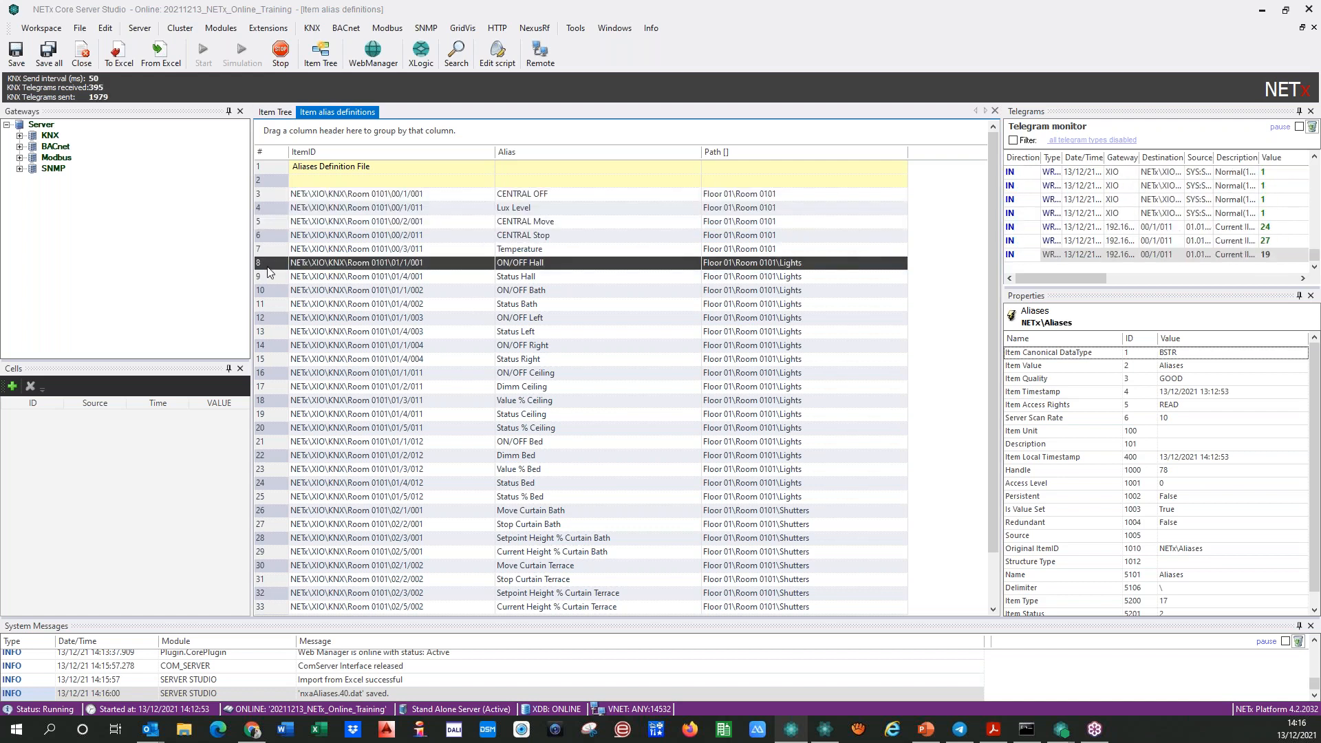
{"action": "left_click", "coordinate": [267, 276], "text": "shift"}
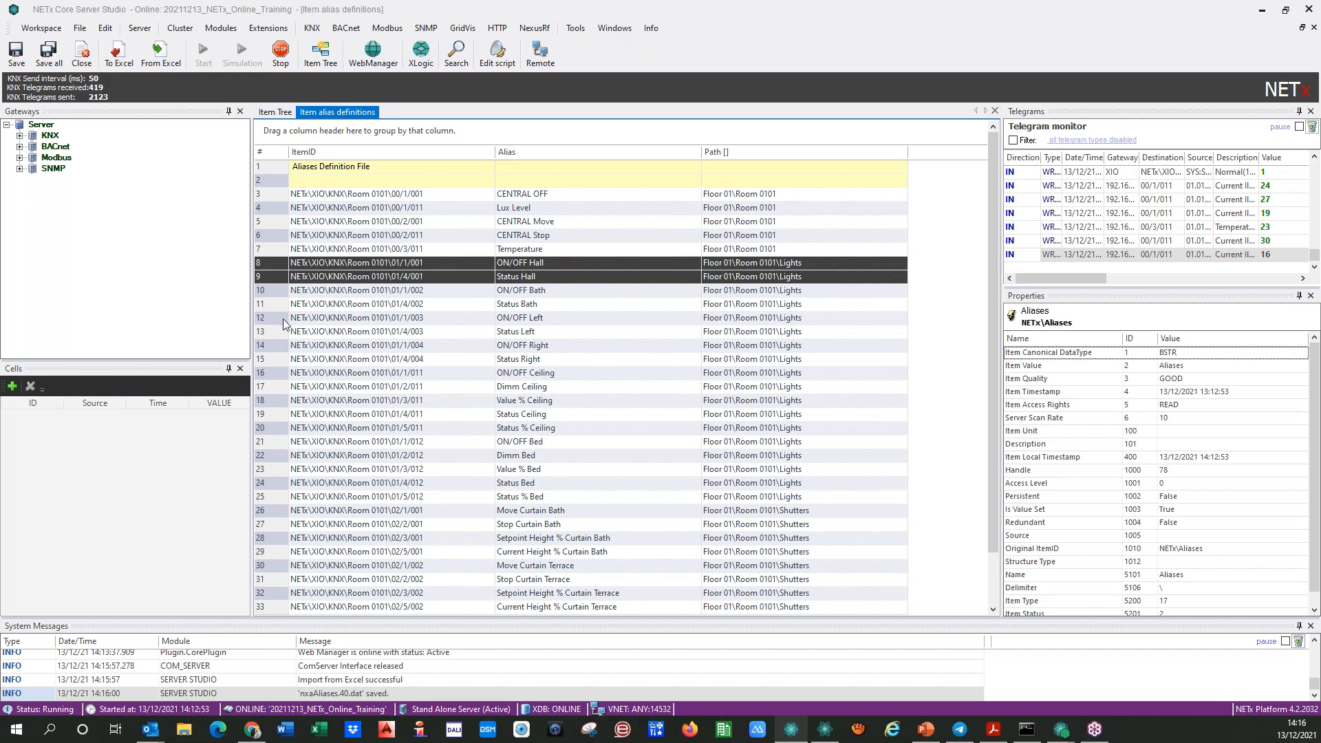
{"action": "key", "text": "shift+Down"}
{"action": "key", "text": "shift+Down"}
{"action": "key", "text": "shift+Down"}
{"action": "key", "text": "shift+Down"}
{"action": "key", "text": "shift+Down"}
{"action": "key", "text": "shift+Down"}
{"action": "key", "text": "shift+Down"}
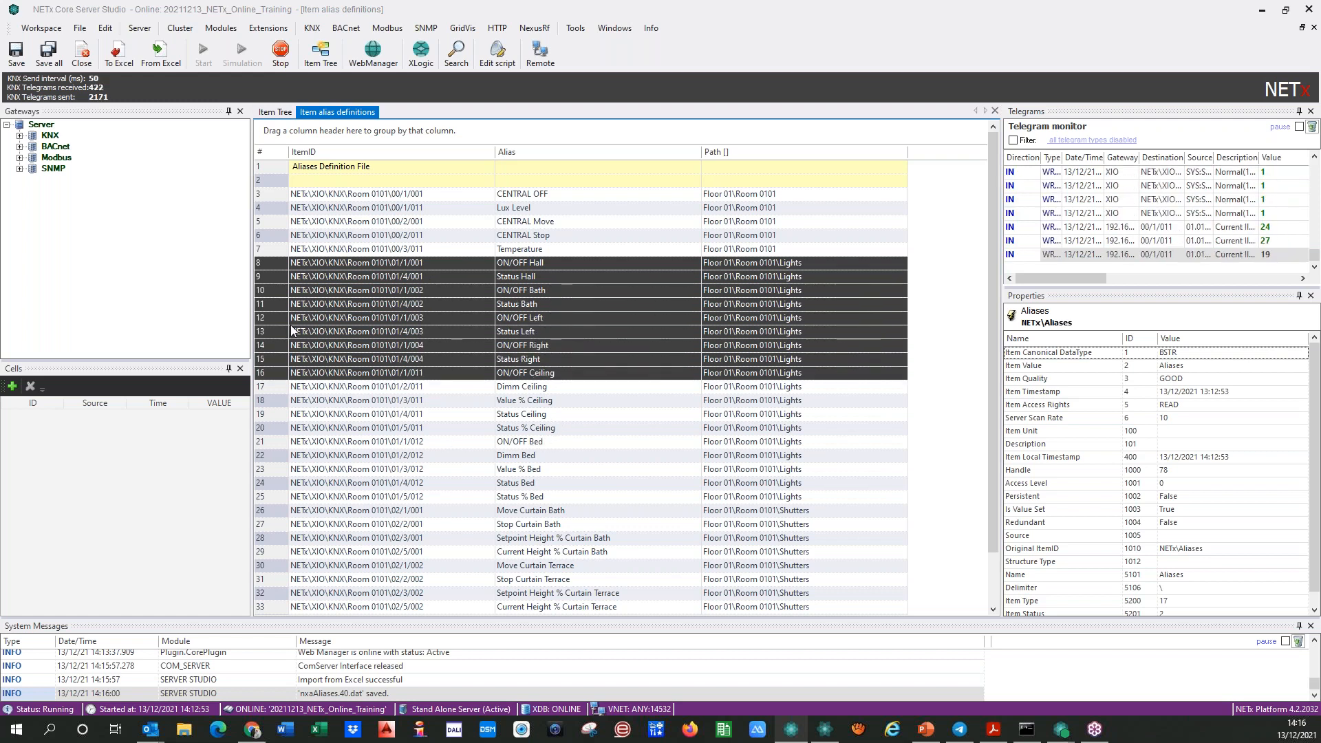
{"action": "key", "text": "shift+Down"}
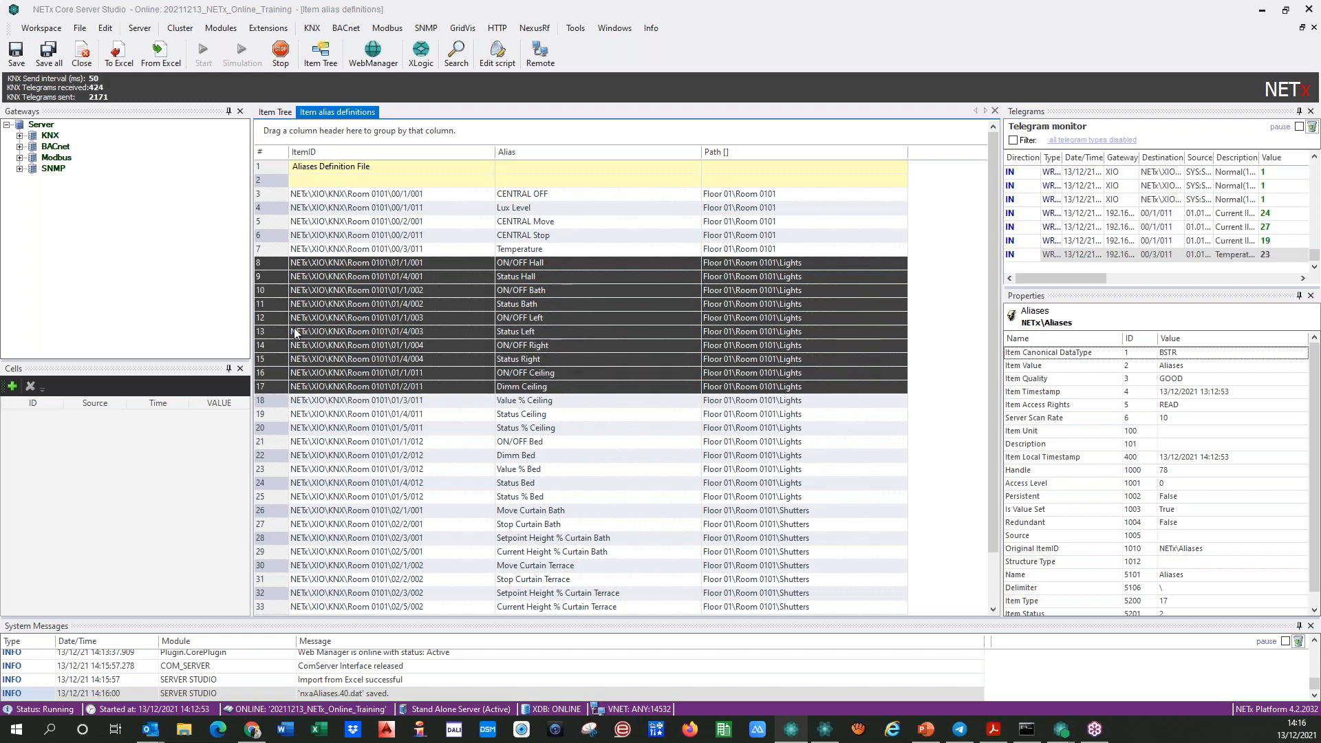
{"action": "key", "text": "shift+Up"}
{"action": "key", "text": "shift+Up"}
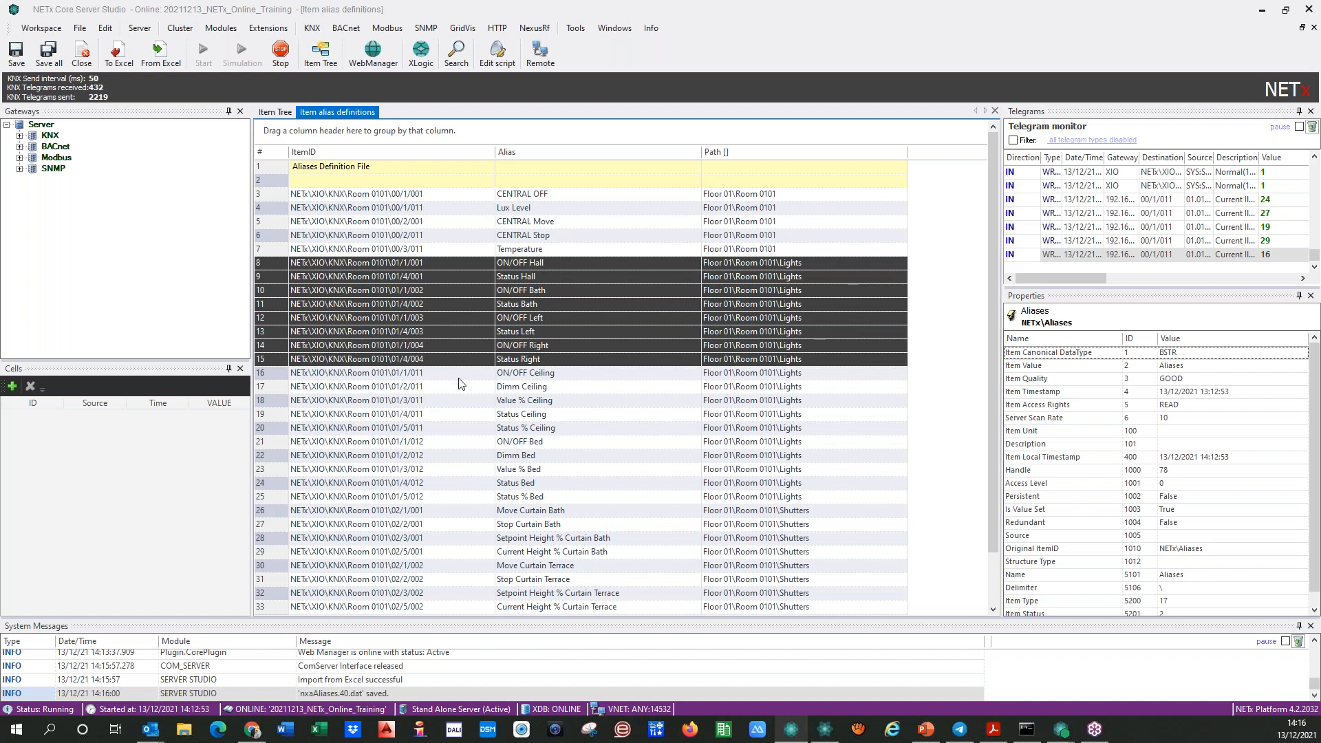
- Select alias rows 16 to 20, ON/OFF Ceiling through Status % Ceiling, to review the dimmable ceiling light definitions
{"action": "left_click", "coordinate": [275, 373]}
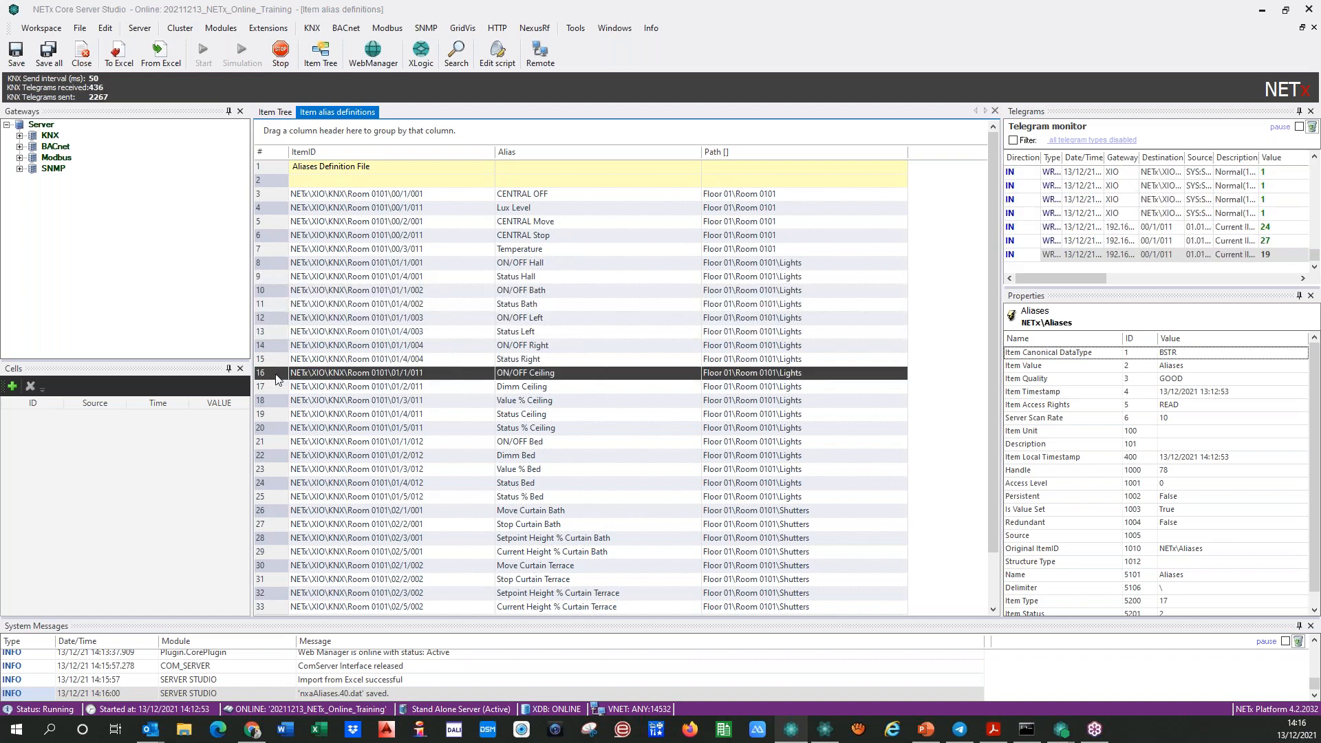
{"action": "key", "text": "shift+Down"}
{"action": "key", "text": "shift+Down"}
{"action": "key", "text": "shift+Down"}
{"action": "key", "text": "shift+Down"}
{"action": "key", "text": "shift+Down"}
{"action": "key", "text": "shift+Up"}
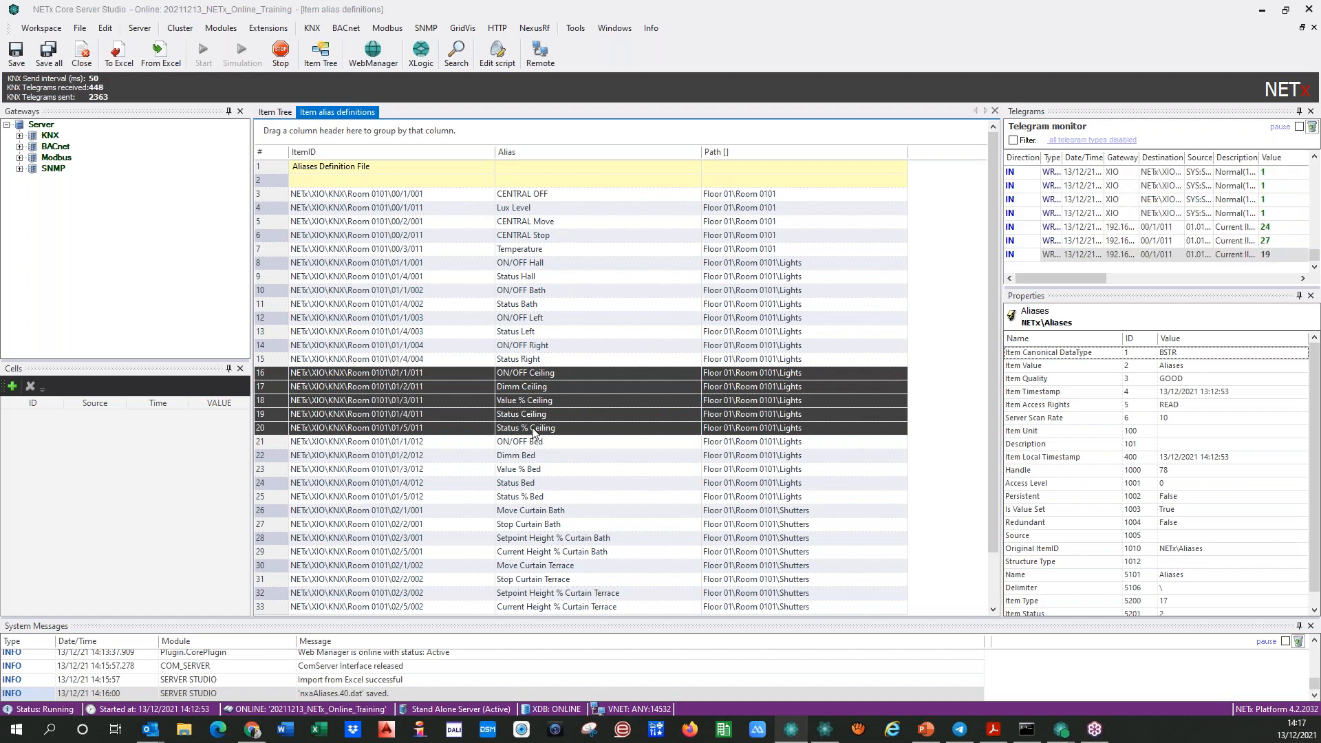
- Select alias rows 21 to 25, ON/OFF Bed through Status % Bed, to review the dimmable bed light definitions
{"action": "left_click", "coordinate": [273, 445]}
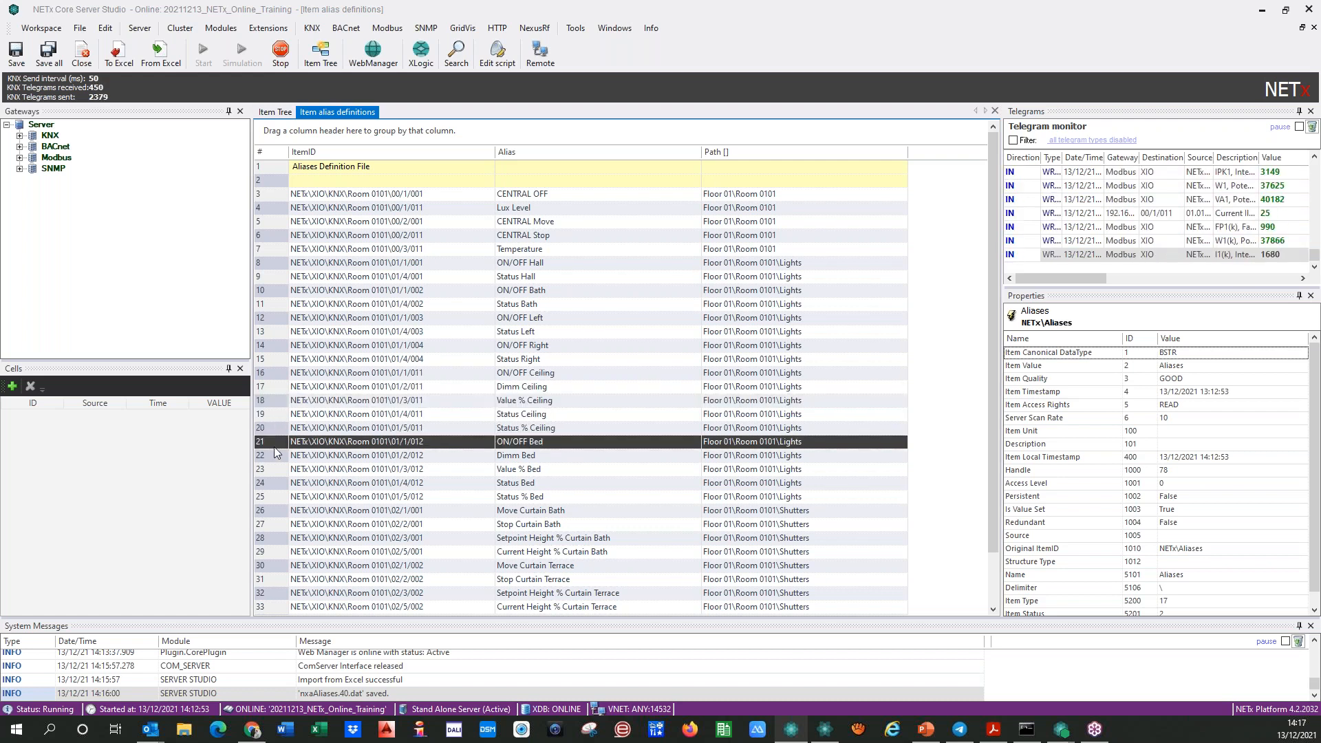
{"action": "key", "text": "shift+Down"}
{"action": "key", "text": "shift+Down"}
{"action": "key", "text": "shift+Down"}
{"action": "key", "text": "shift+Down"}
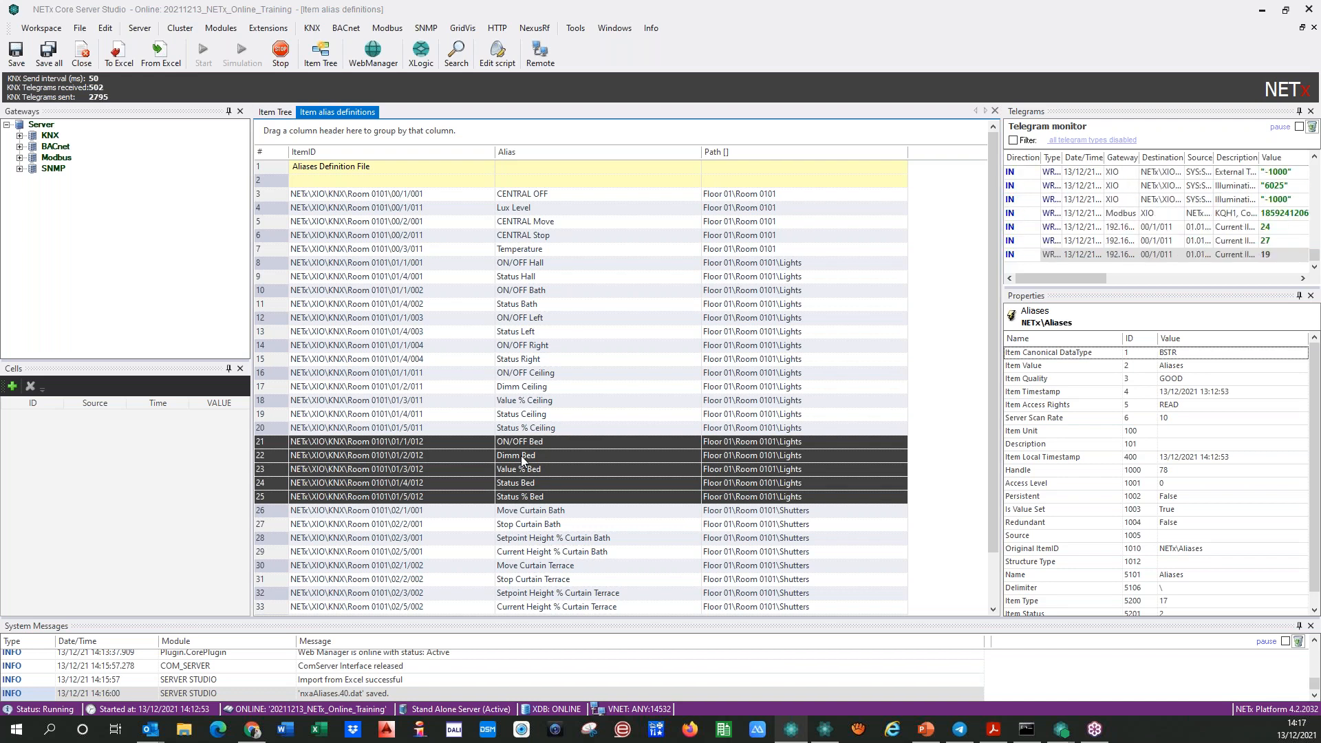
- Select alias rows 26 to 33 to review the Bath and Terrace curtain definitions, including Setpoint Height % Curtain Bath
{"action": "scroll", "coordinate": [521, 455], "scroll_direction": "down", "scroll_amount": 2}
{"action": "left_click", "coordinate": [296, 457]}
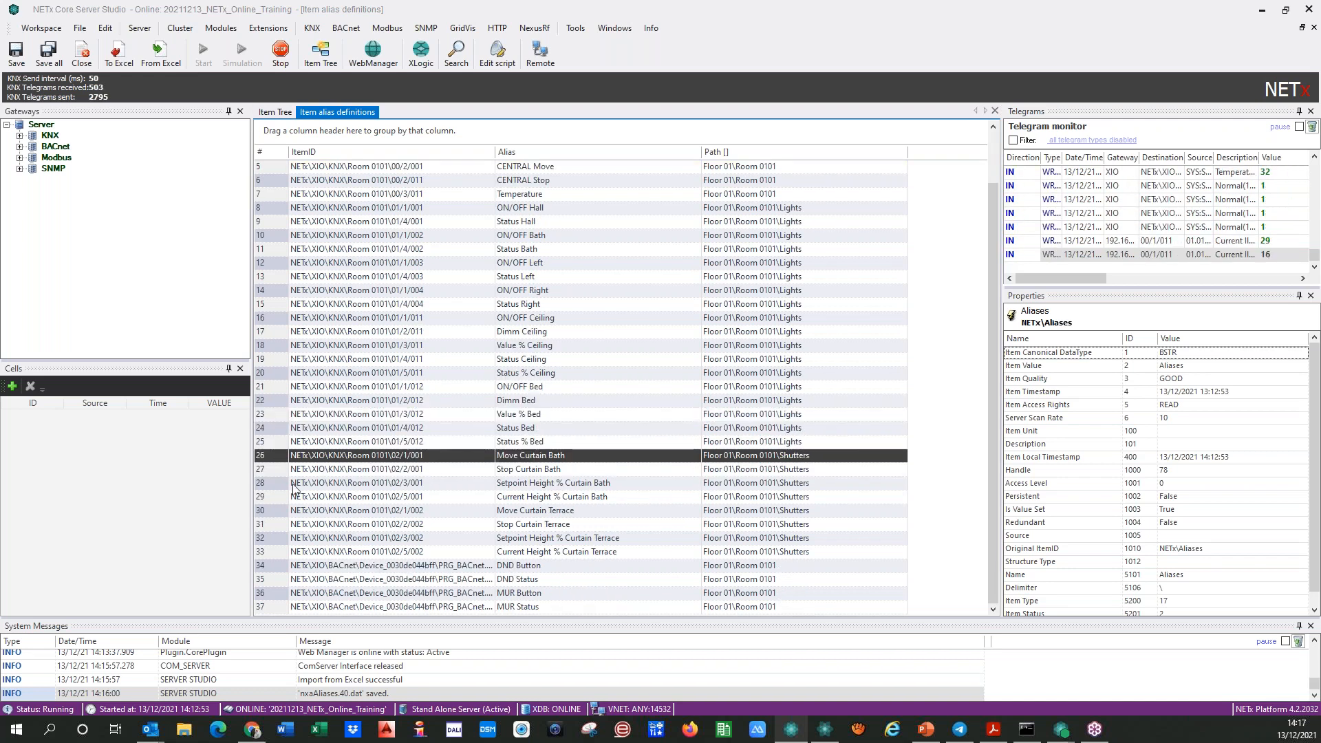
{"action": "key", "text": "shift+Down"}
{"action": "key", "text": "shift+Down"}
{"action": "key", "text": "shift+Down"}
{"action": "key", "text": "shift+Down"}
{"action": "key", "text": "shift+Down"}
{"action": "key", "text": "shift+Down"}
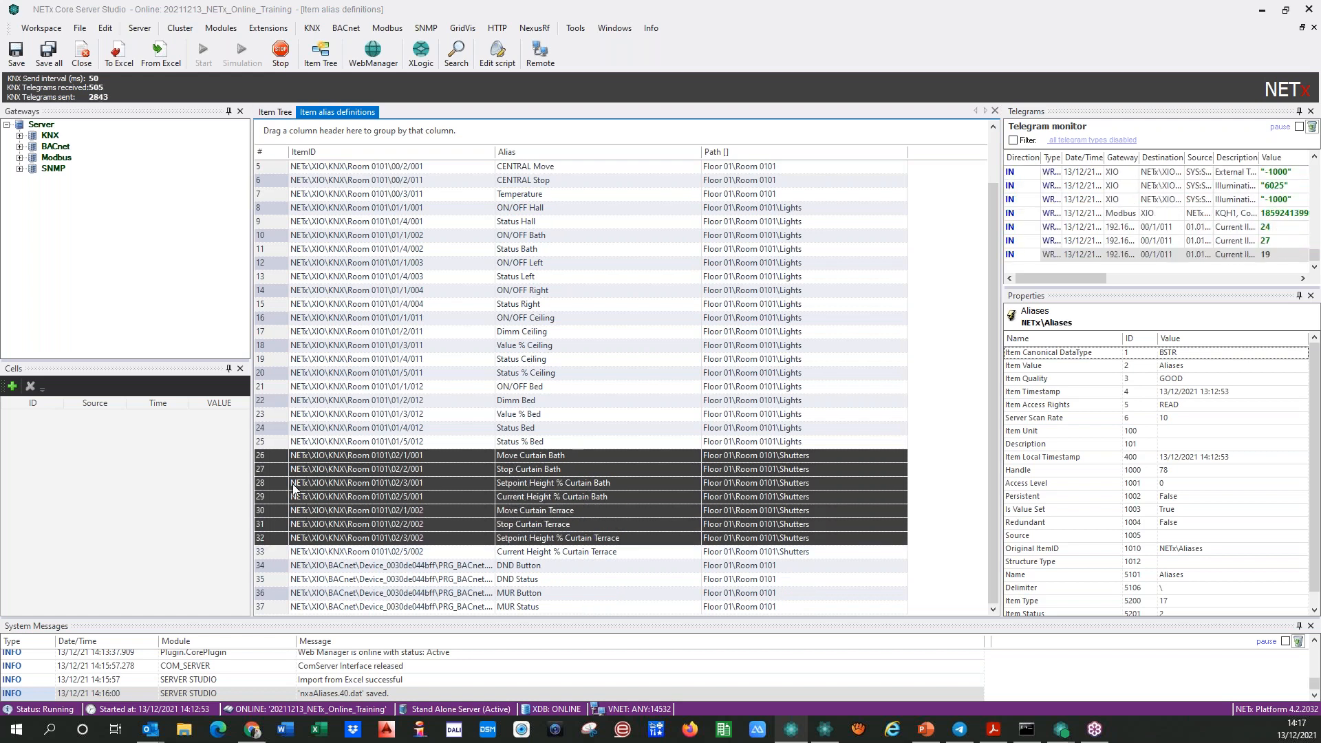
{"action": "key", "text": "shift+Down"}
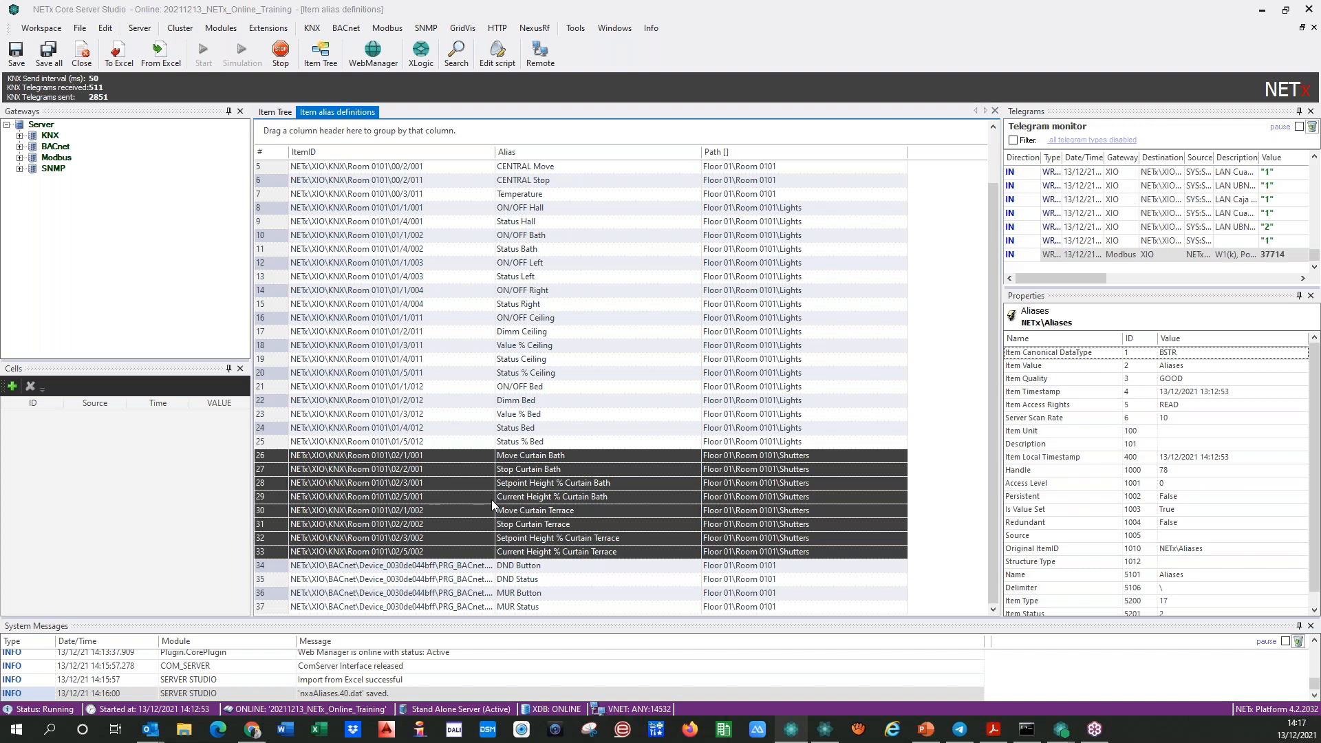
{"action": "scroll", "coordinate": [492, 490], "scroll_direction": "up", "scroll_amount": 1}
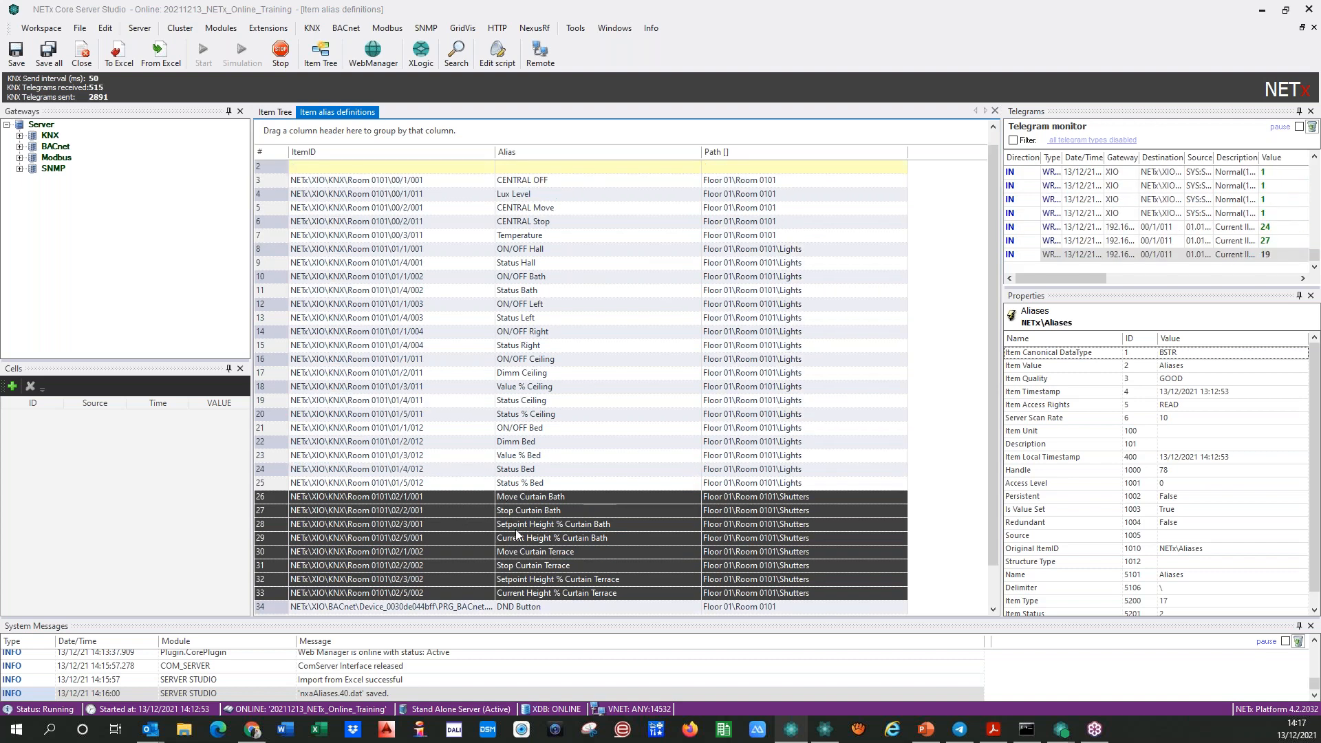
{"action": "left_click", "coordinate": [565, 529]}
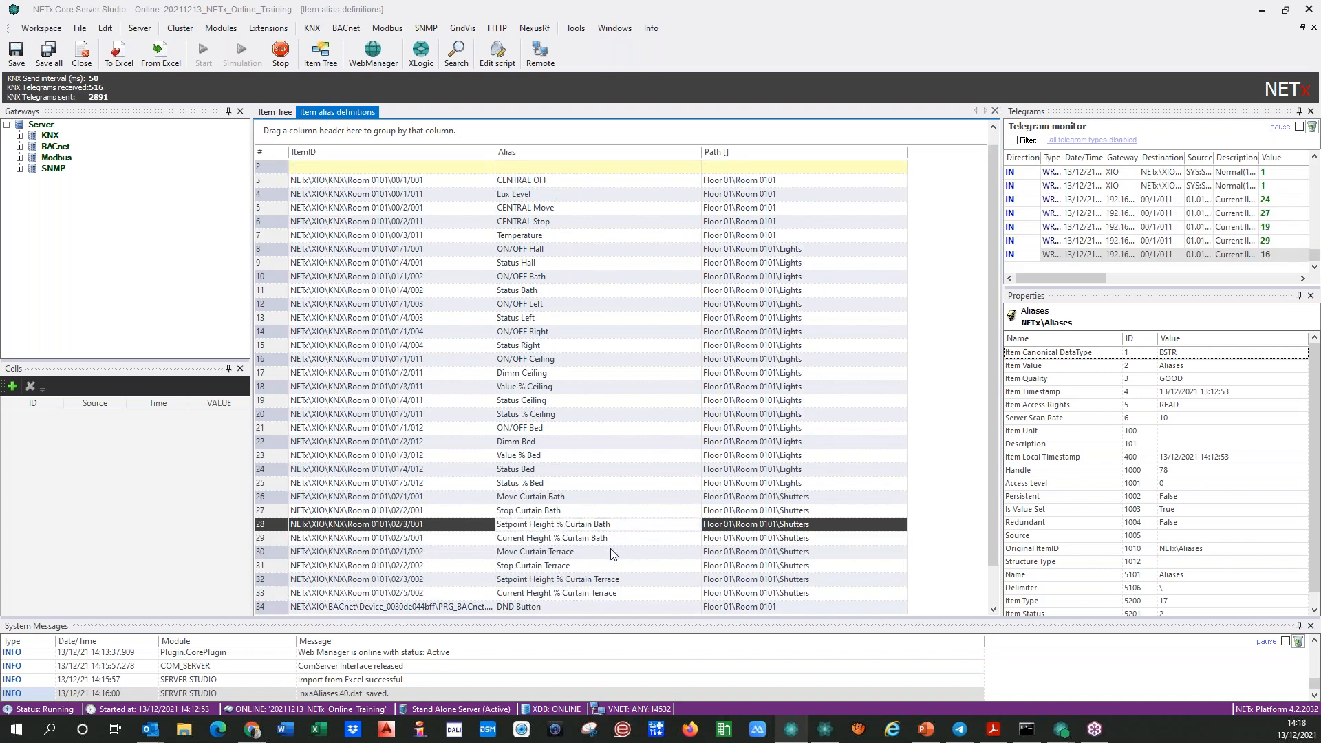
- Select the BACnet alias rows from DND Button through MUR Status to review the room's DND and MUR definitions
{"action": "scroll", "coordinate": [613, 550], "scroll_direction": "down", "scroll_amount": 1}
{"action": "left_click", "coordinate": [288, 566]}
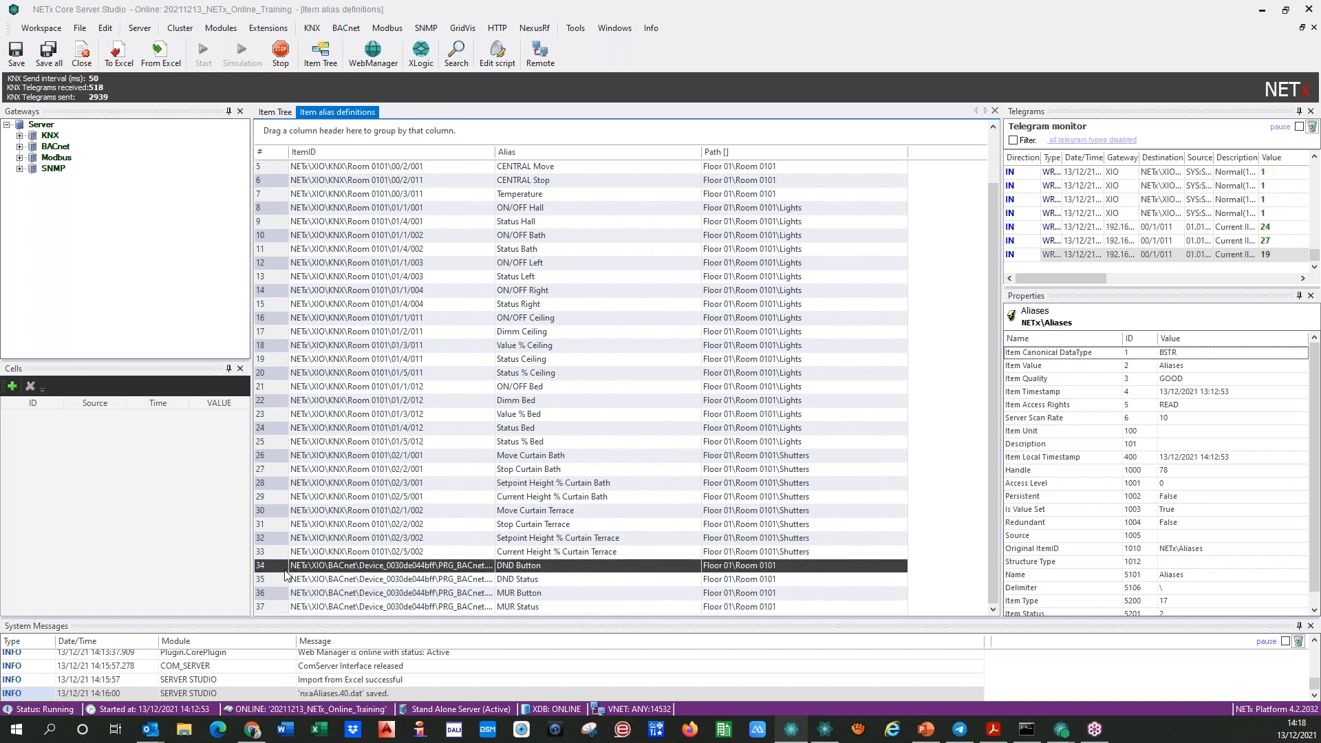
{"action": "key", "text": "shift+Down"}
{"action": "key", "text": "shift+Down"}
{"action": "key", "text": "shift+Down"}
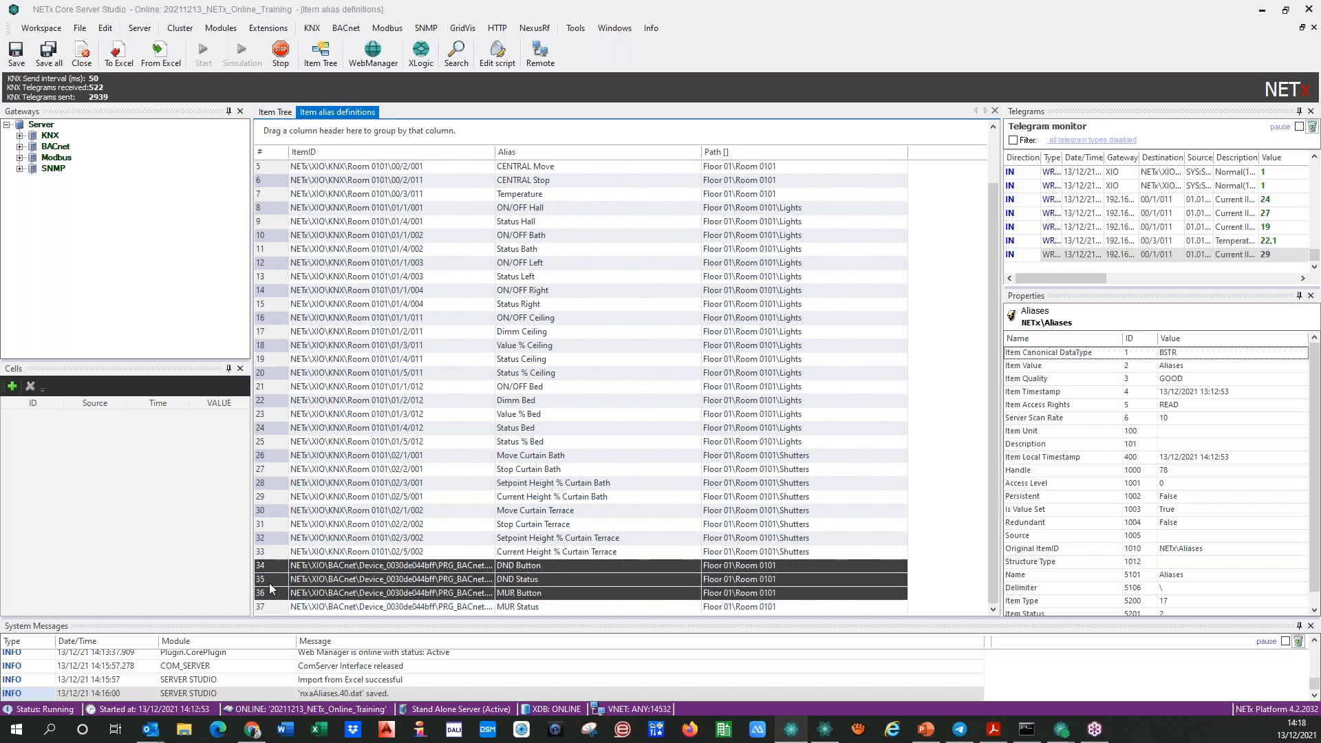
- Fit the ItemID column to the full BACnet item IDs and inspect the Path value of DND Button
{"action": "double_click", "coordinate": [495, 151]}
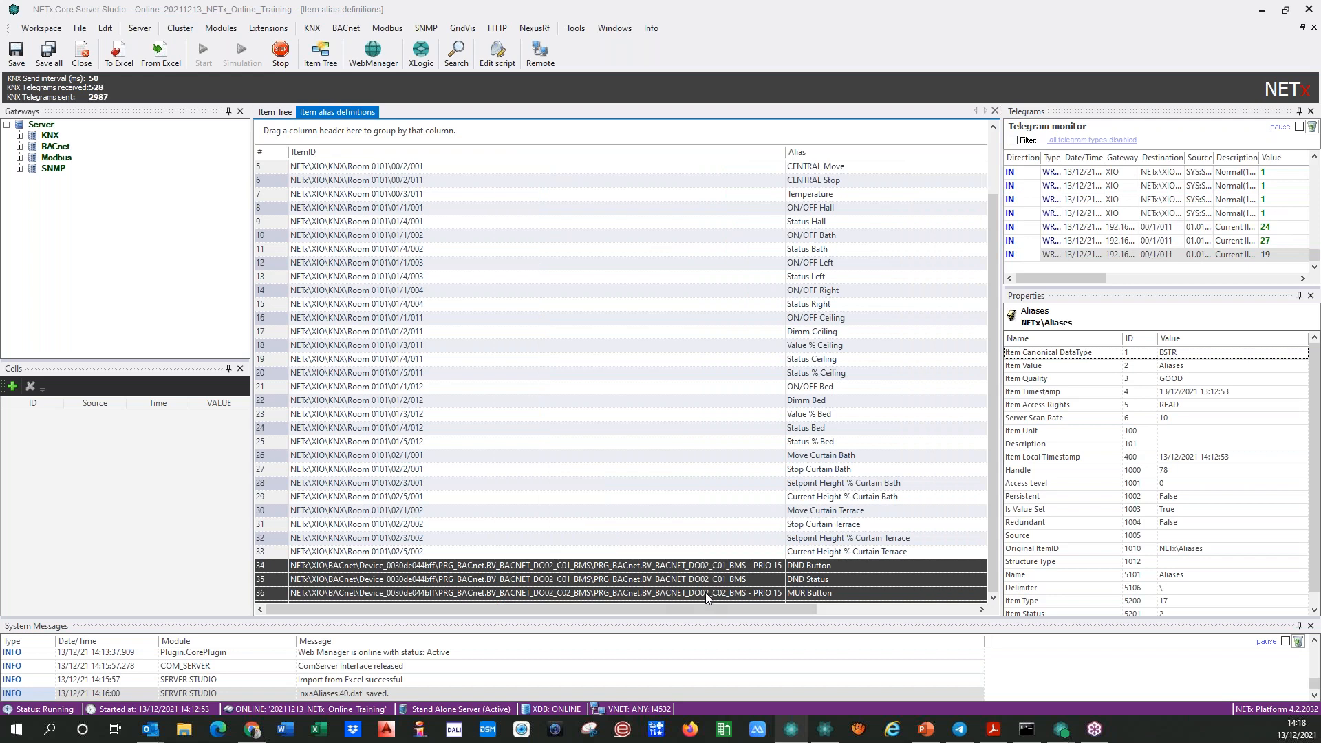
{"action": "scroll", "coordinate": [705, 592], "scroll_direction": "down", "scroll_amount": 1}
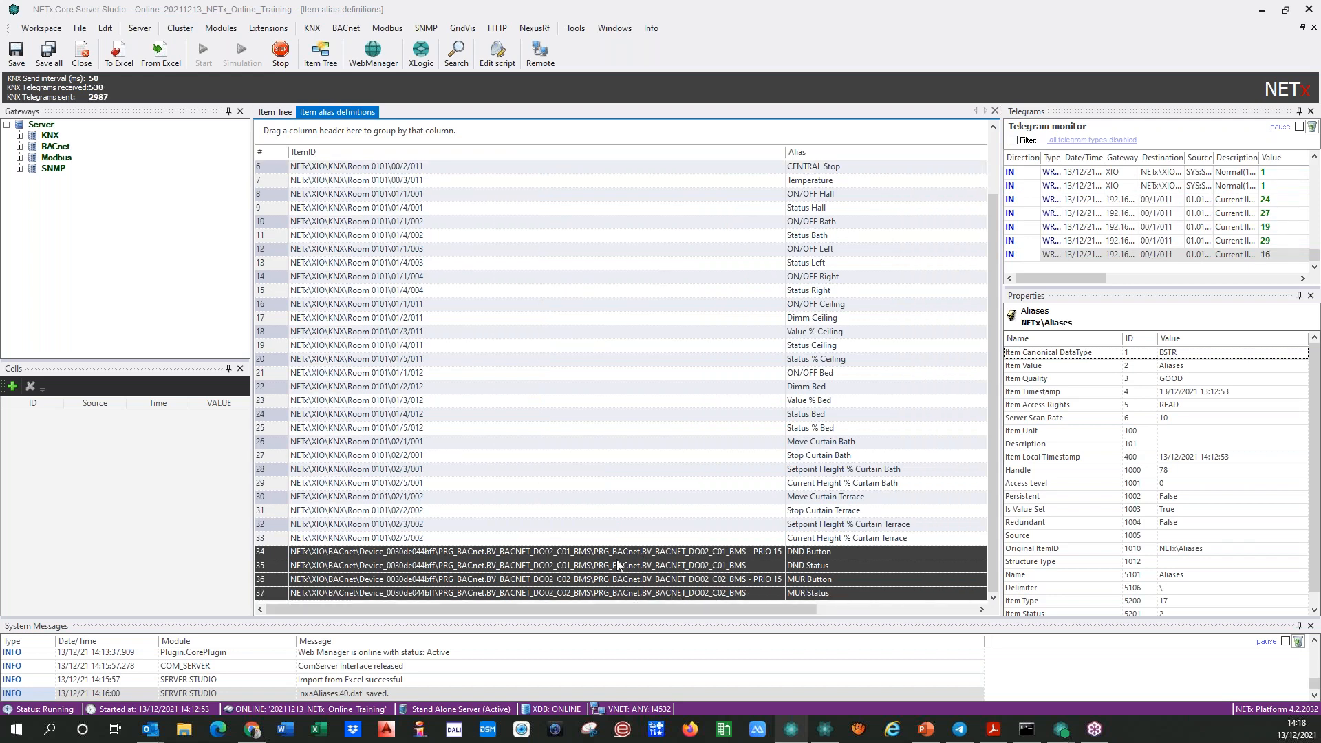
{"action": "left_click_drag", "start_coordinate": [675, 607], "coordinate": [882, 612]}
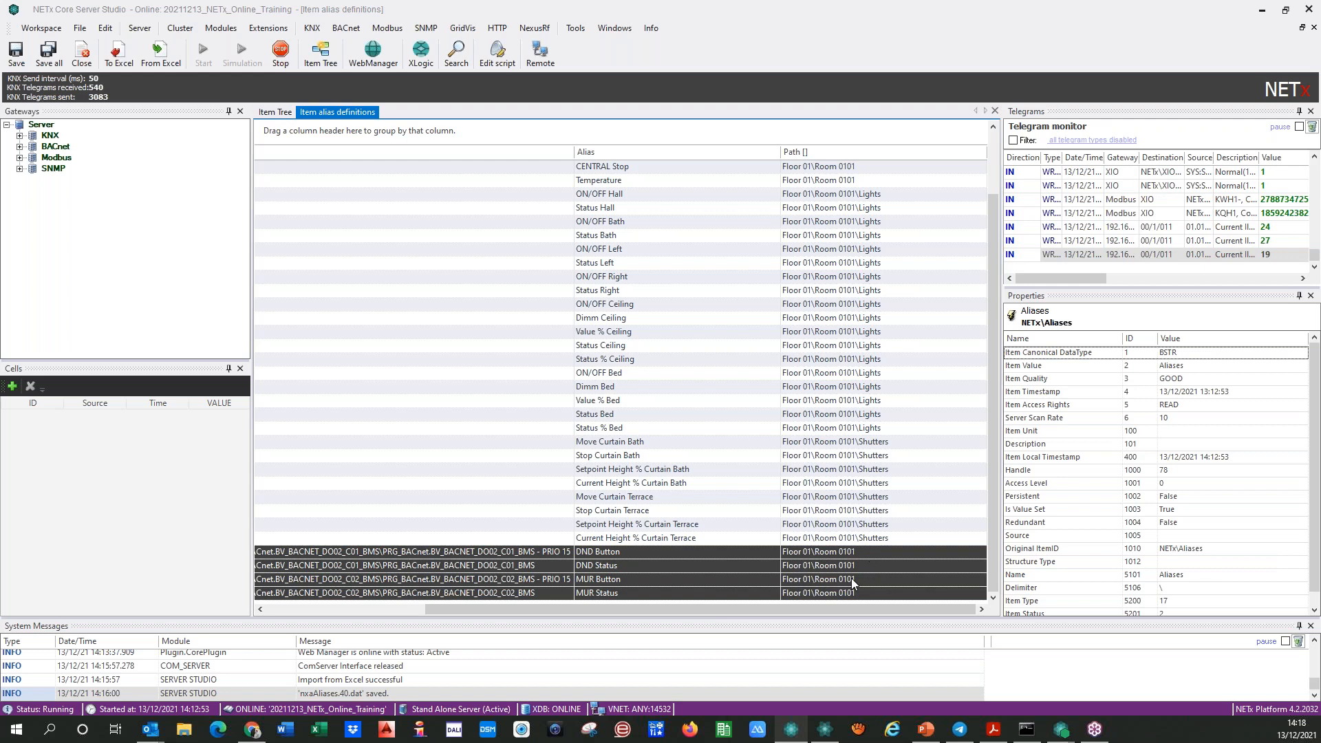
{"action": "left_click", "coordinate": [800, 557]}
{"action": "left_click", "coordinate": [801, 557]}
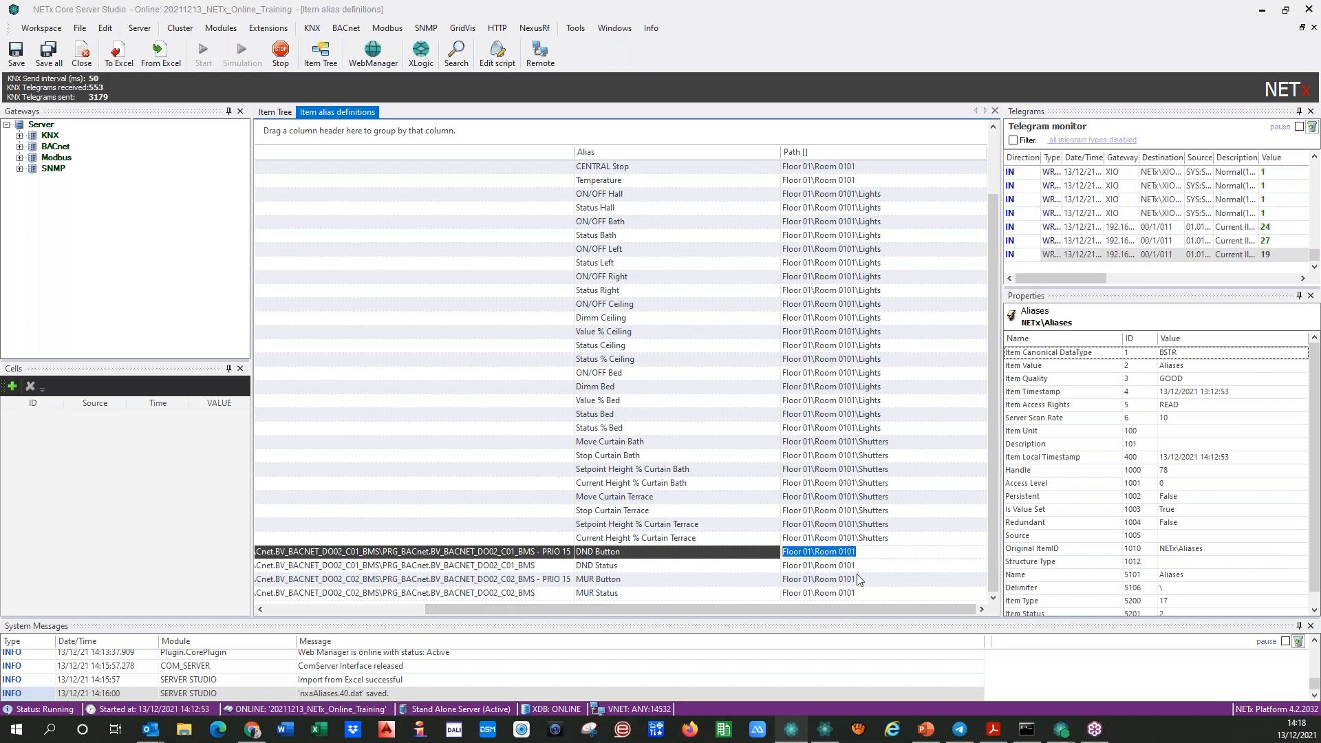
{"action": "left_click", "coordinate": [864, 552]}
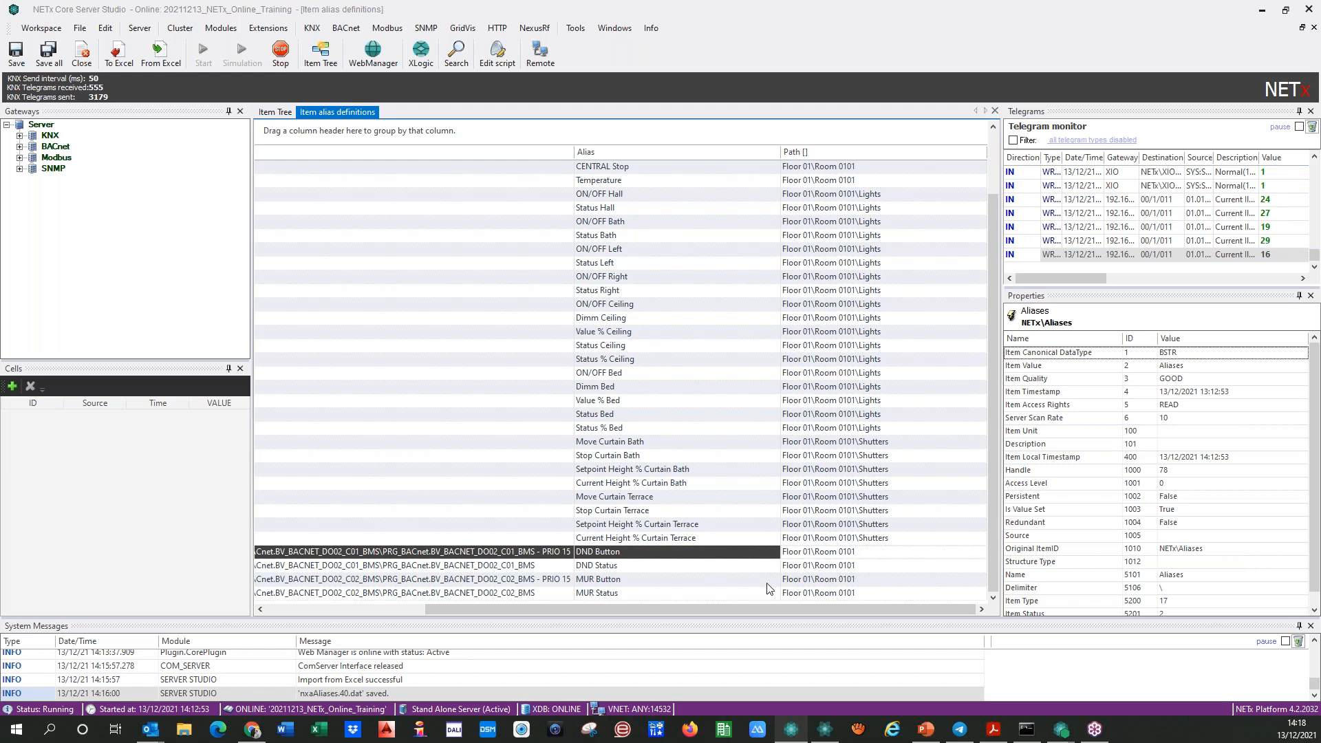
- Save all the alias definitions and restart the Core Server, accepting the stop despite the connected client
{"action": "scroll", "coordinate": [829, 434], "scroll_direction": "up", "scroll_amount": 2}
{"action": "scroll", "coordinate": [828, 433], "scroll_direction": "down", "scroll_amount": 2}
{"action": "scroll", "coordinate": [819, 434], "scroll_direction": "up", "scroll_amount": 2}
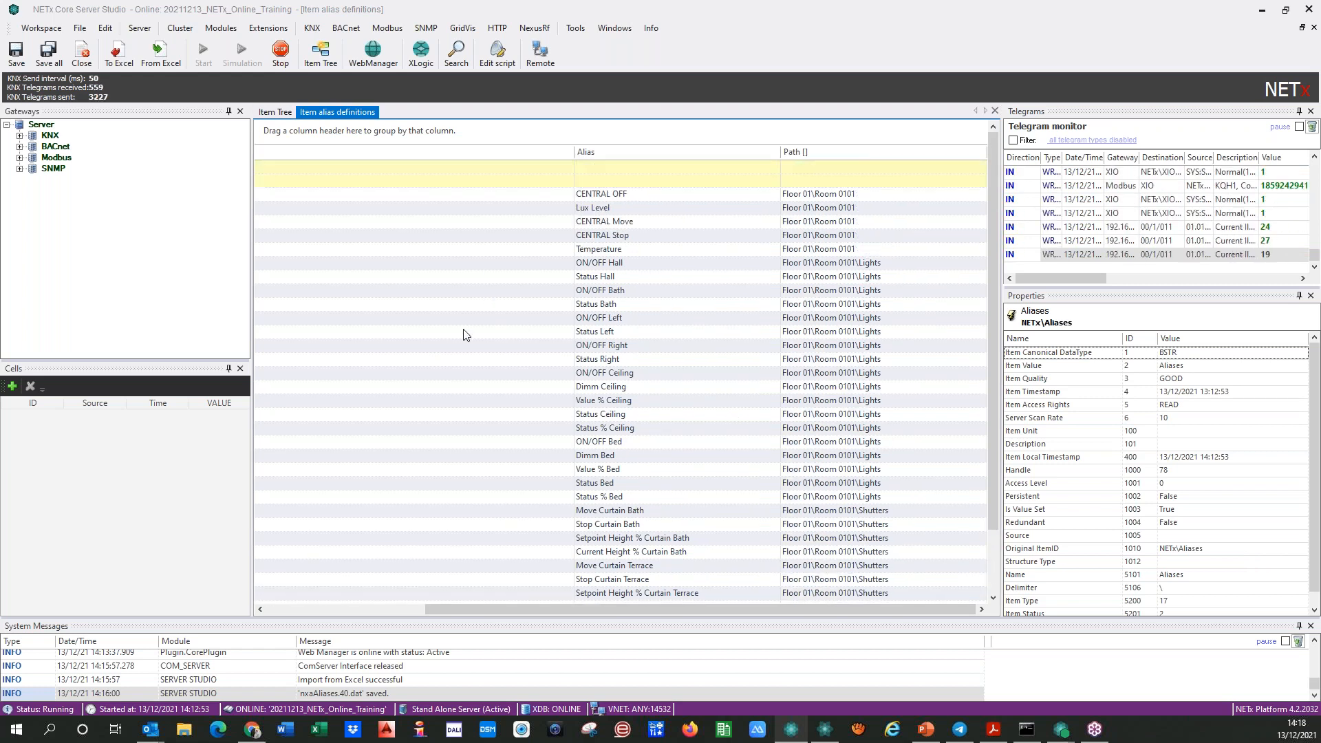
{"action": "scroll", "coordinate": [465, 335], "scroll_direction": "down", "scroll_amount": 2}
{"action": "left_click_drag", "start_coordinate": [553, 608], "coordinate": [284, 608]}
{"action": "left_click_drag", "start_coordinate": [995, 546], "coordinate": [987, 461]}
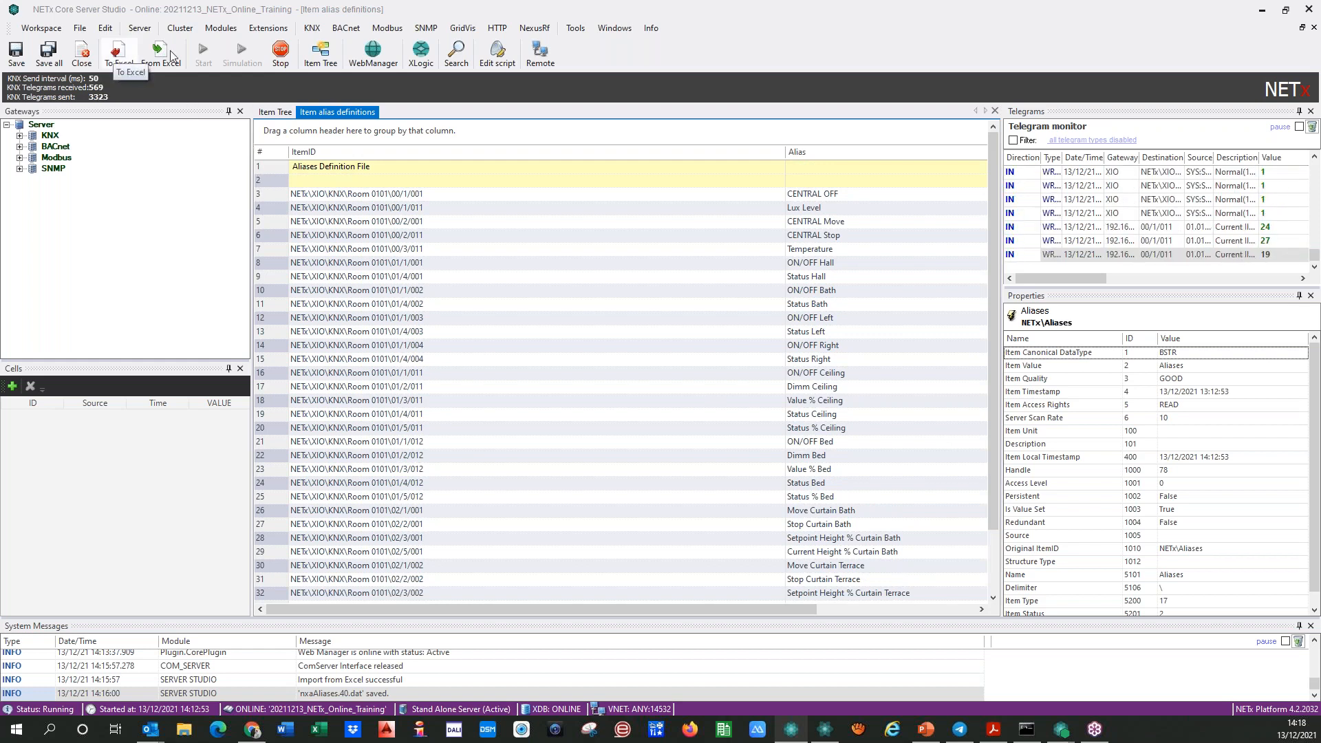
{"action": "left_click", "coordinate": [48, 52]}
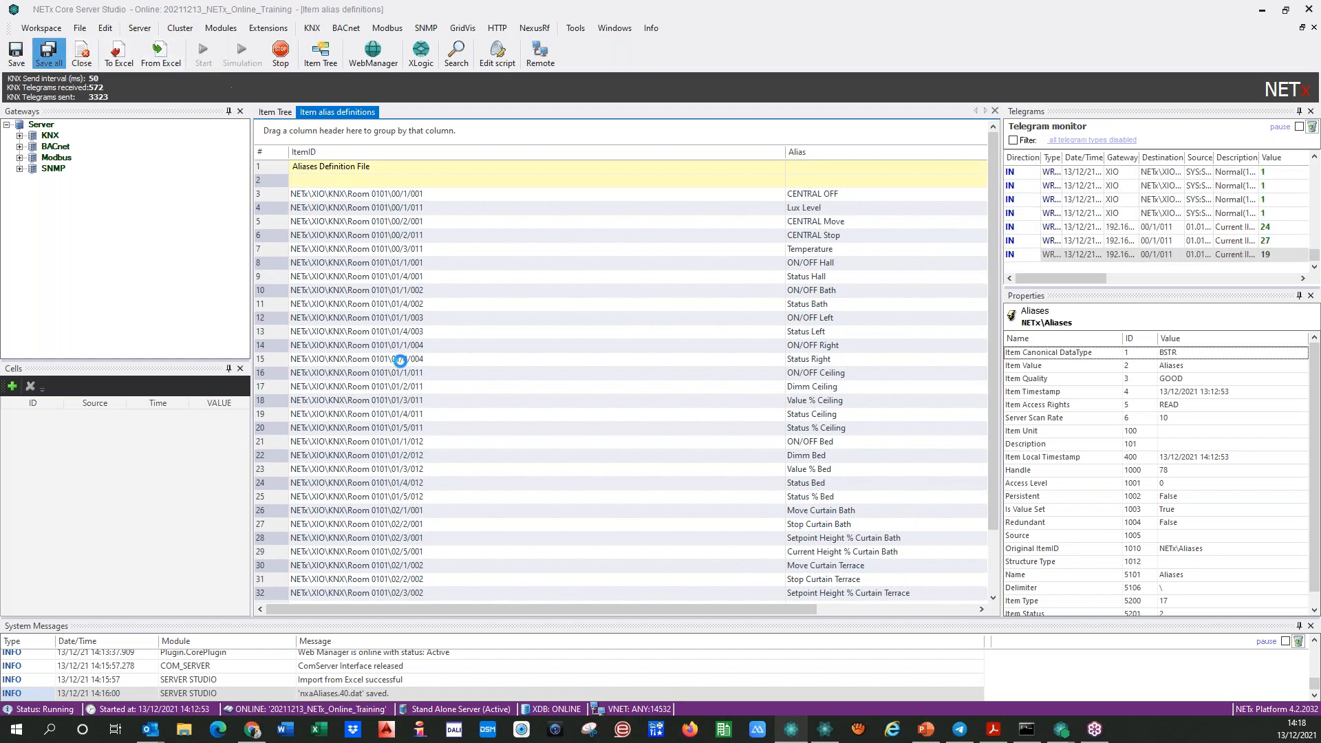
{"action": "left_click", "coordinate": [677, 410]}
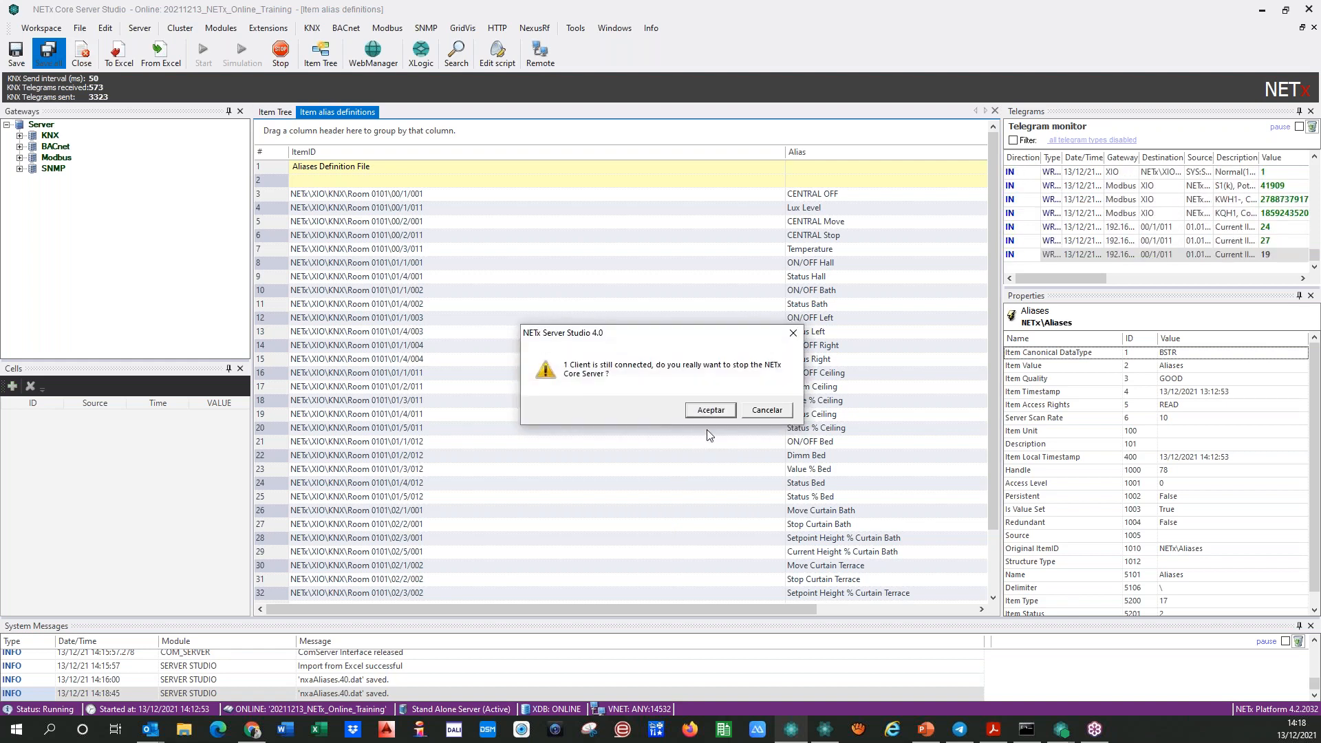
{"action": "left_click", "coordinate": [710, 410]}
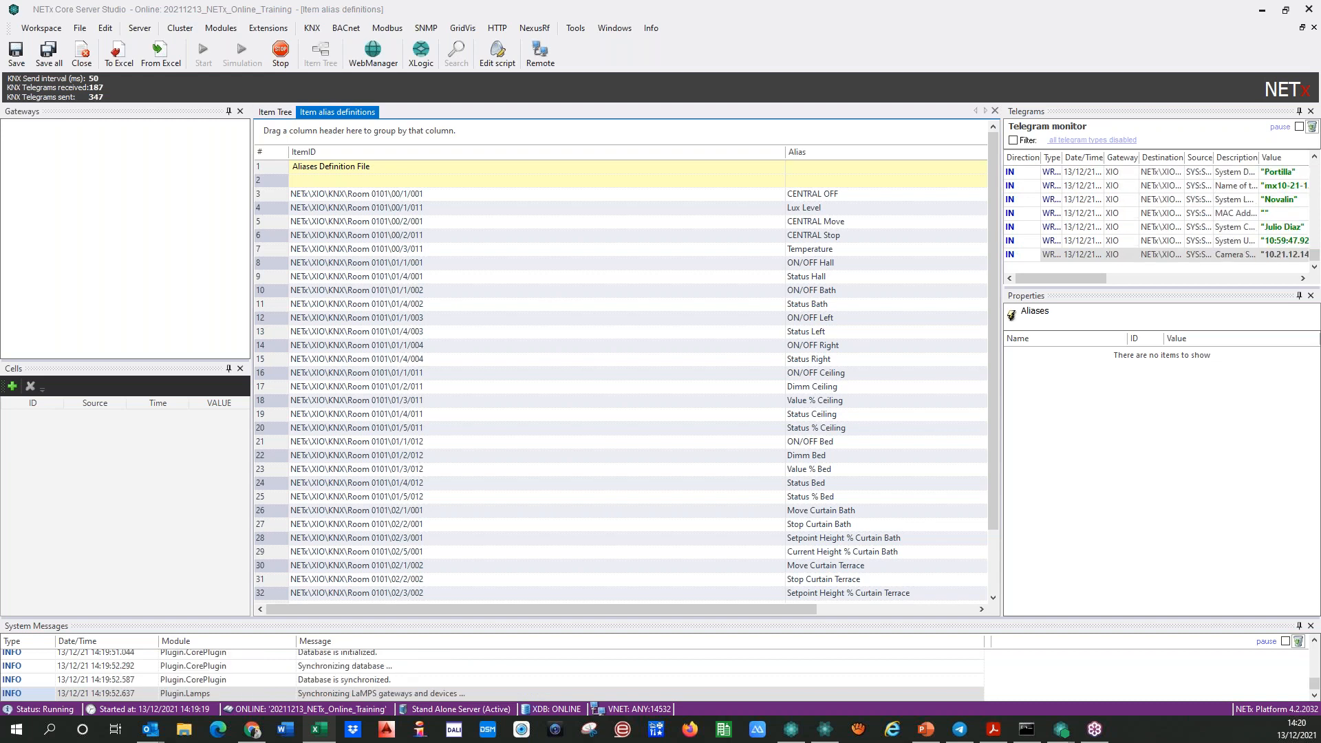
- Switch to the nxaAliases.40_single_room workbook in Excel, maximize it and review the sheets NETxAutomation, Hoja2 and Hoja1
{"action": "left_click_drag", "start_coordinate": [2, 83], "coordinate": [404, 103]}
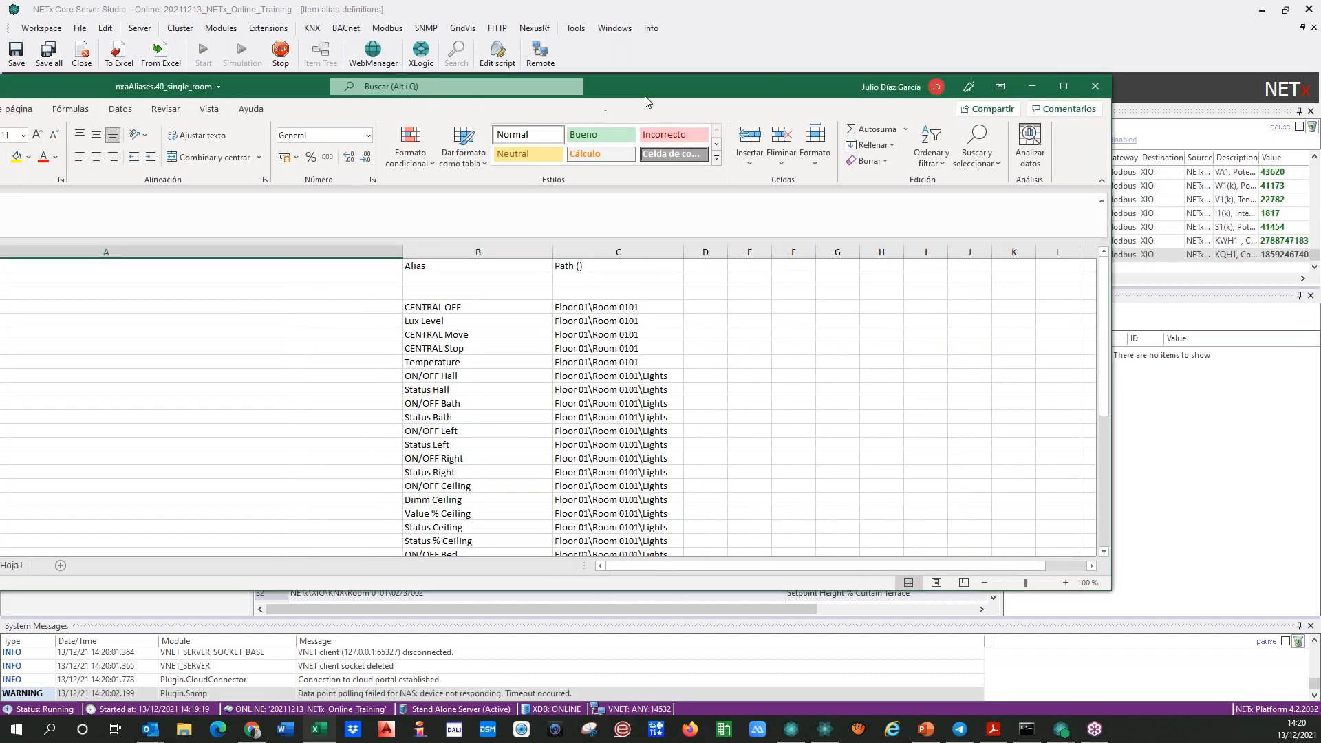
{"action": "double_click", "coordinate": [761, 85]}
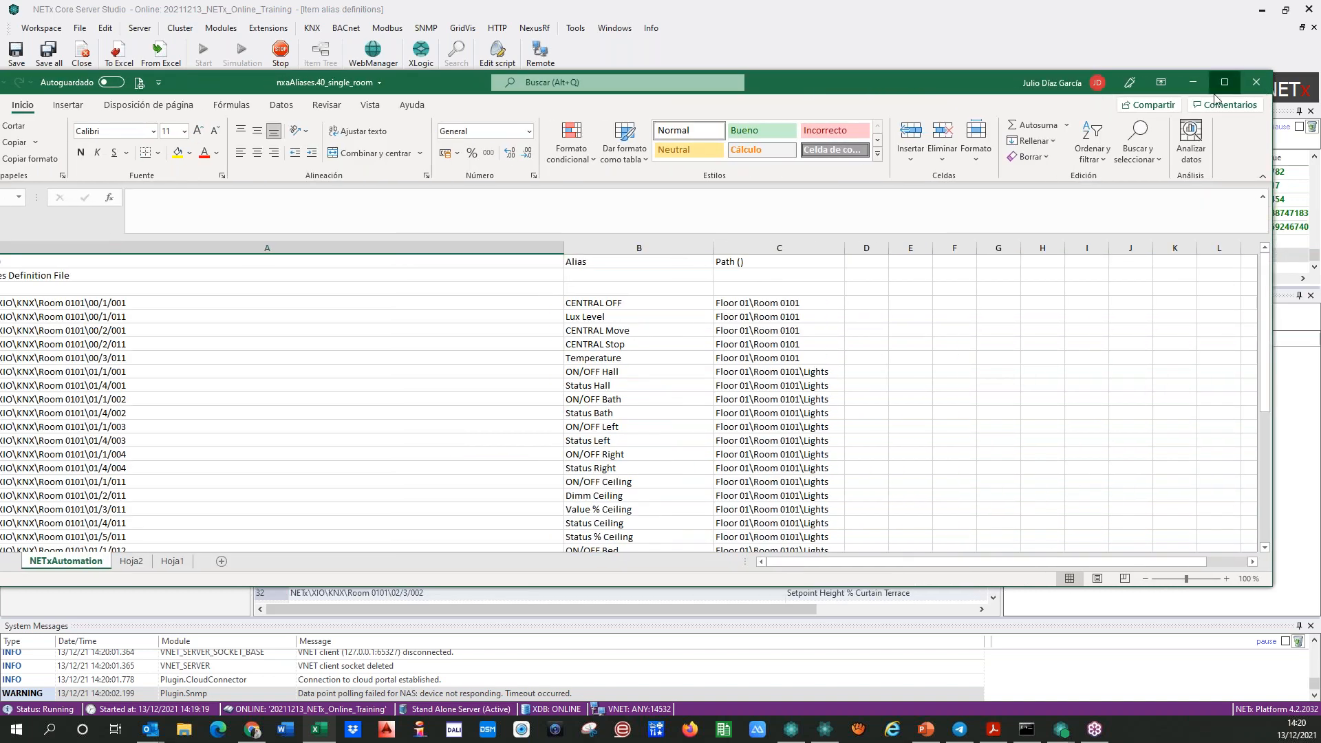
{"action": "scroll", "coordinate": [52, 287], "scroll_direction": "down", "scroll_amount": 5}
{"action": "scroll", "coordinate": [52, 287], "scroll_direction": "up", "scroll_amount": 5}
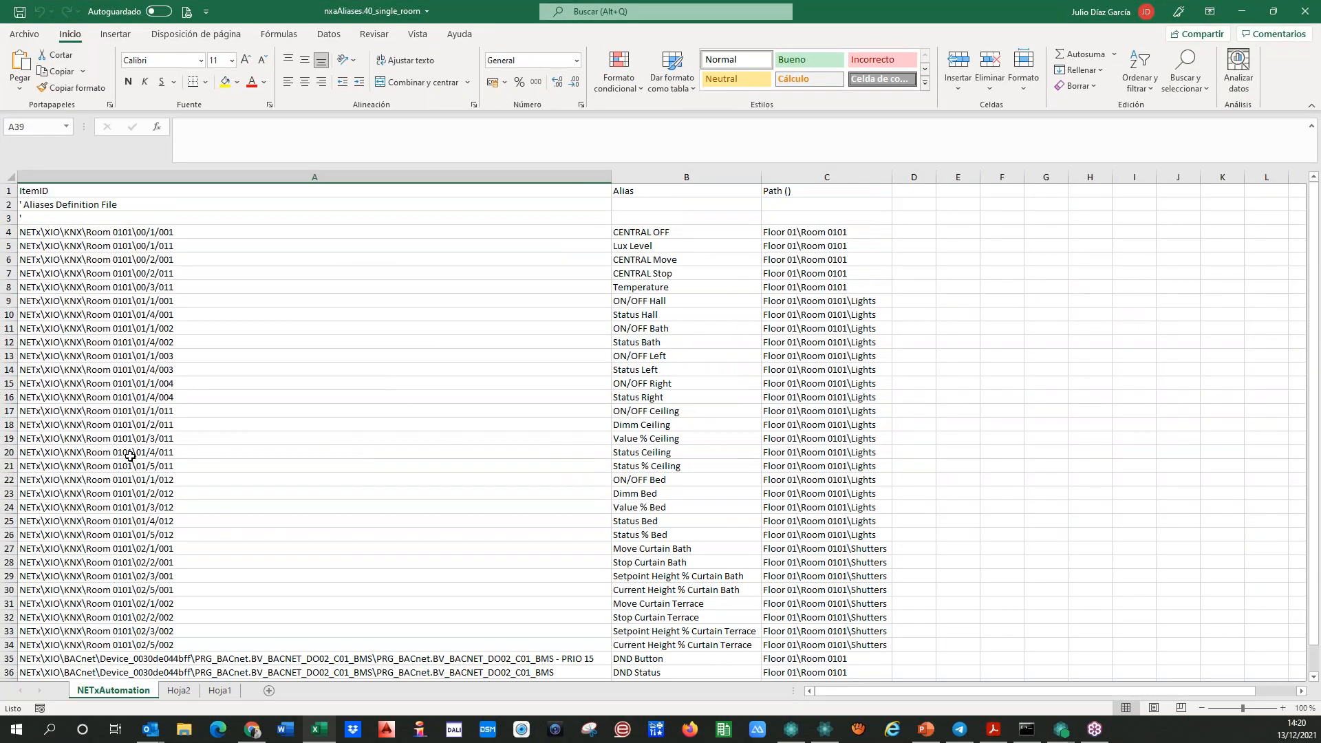
{"action": "scroll", "coordinate": [130, 540], "scroll_direction": "down", "scroll_amount": 2}
{"action": "left_click", "coordinate": [178, 690]}
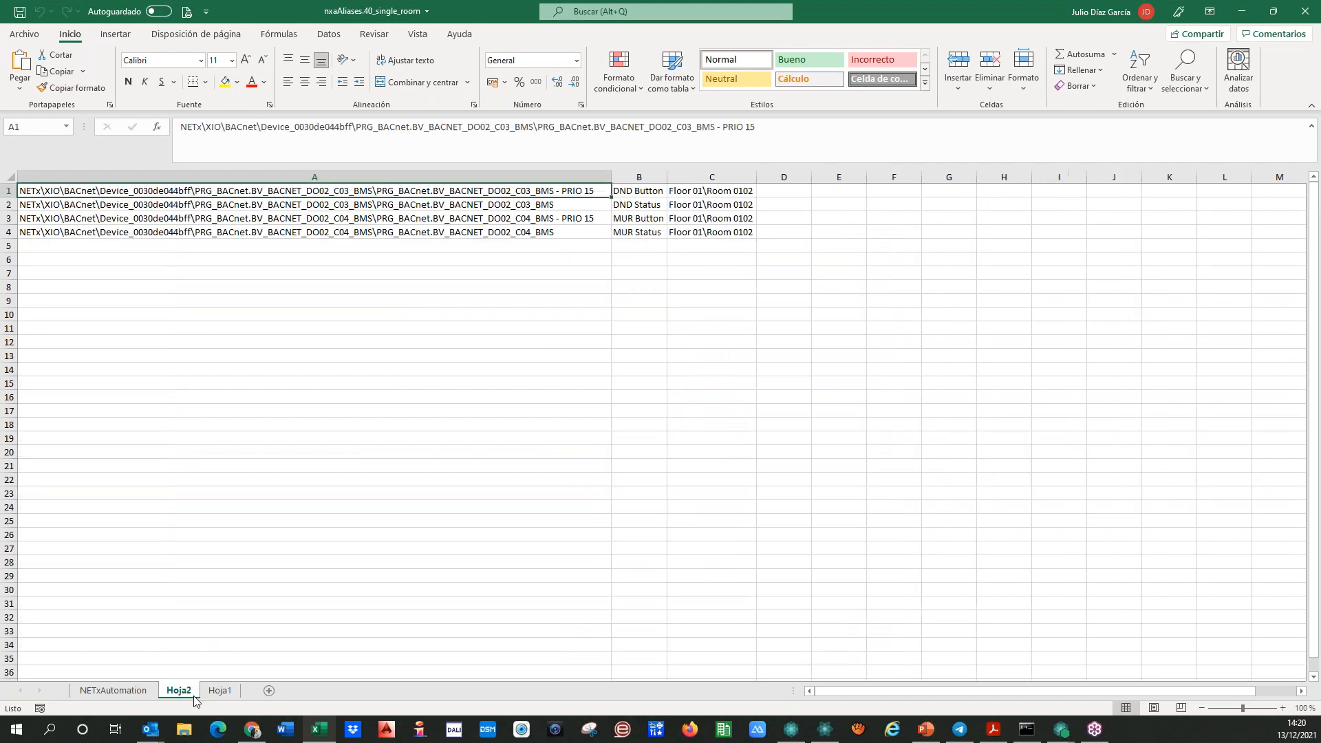
{"action": "left_click", "coordinate": [220, 690]}
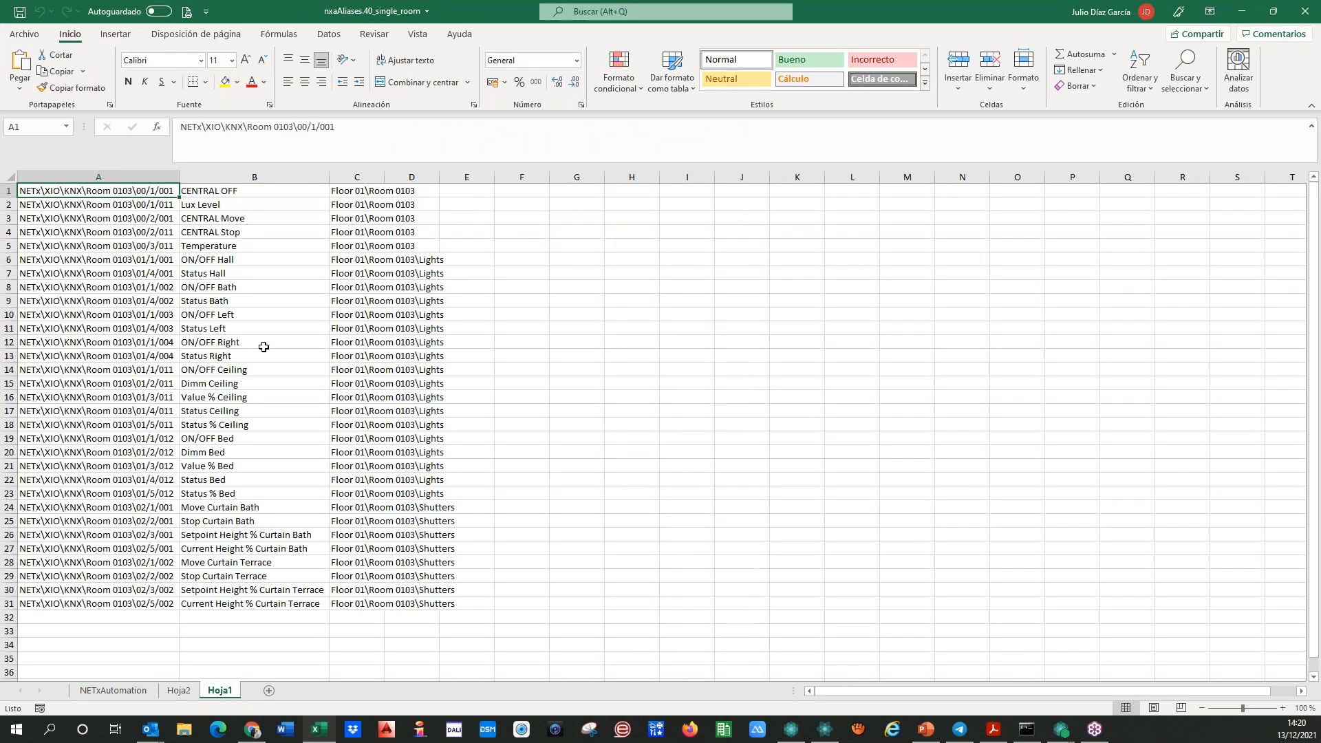
- Delete the worksheet Hoja2 containing the Room 0102 BACnet aliases from the workbook
{"action": "left_click", "coordinate": [181, 693]}
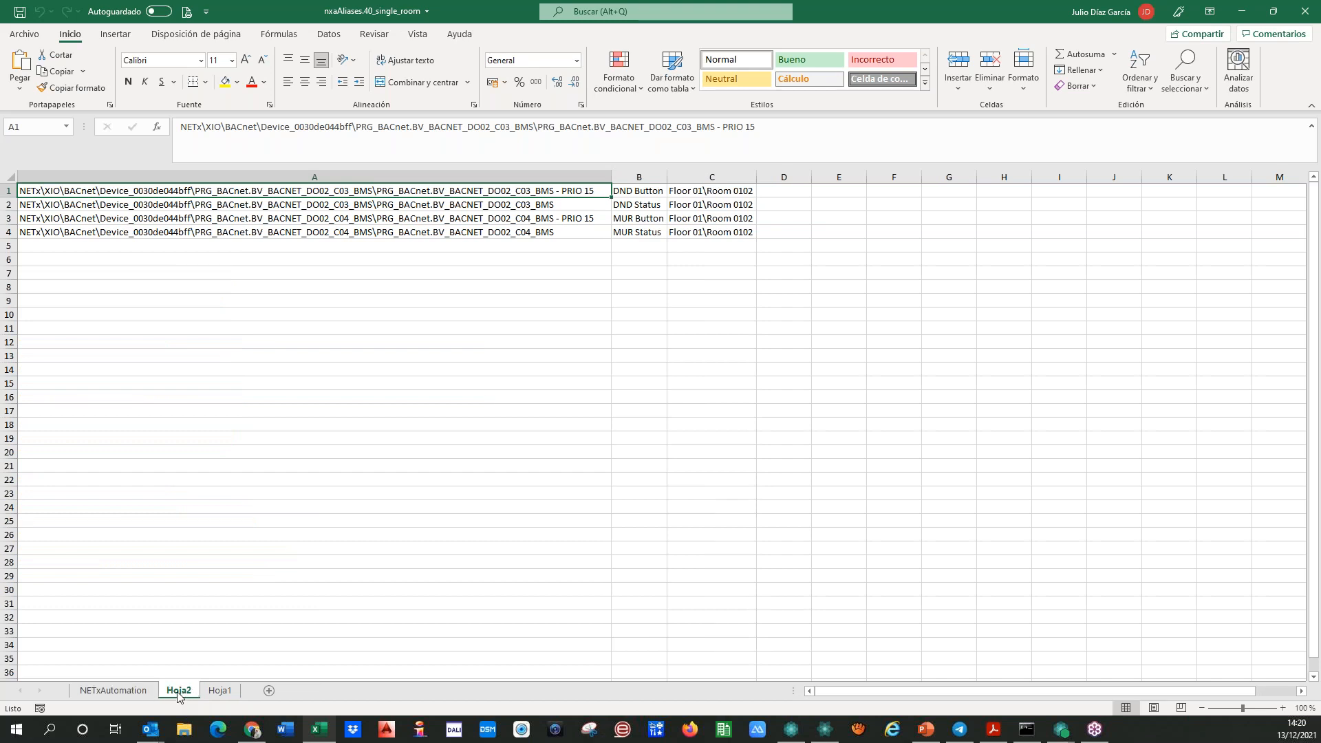
{"action": "right_click", "coordinate": [175, 691]}
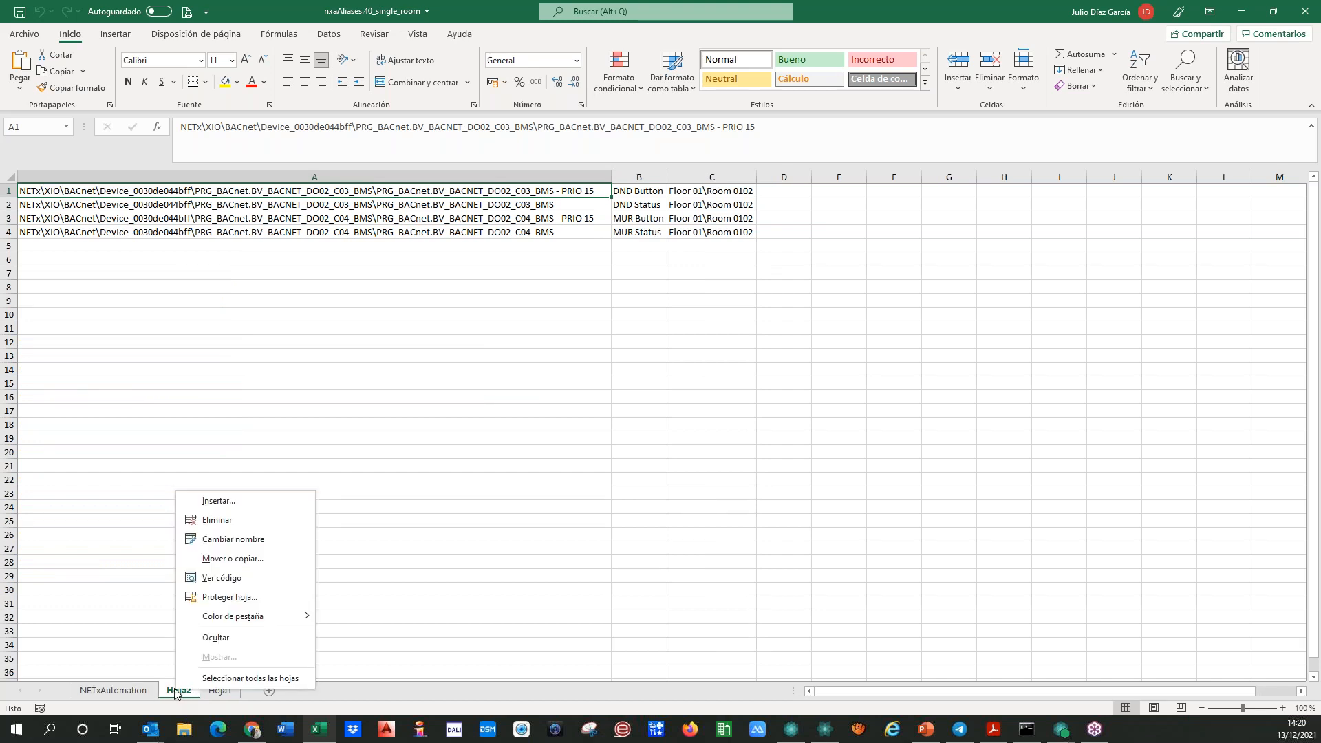
{"action": "left_click", "coordinate": [209, 521]}
{"action": "left_click", "coordinate": [607, 408]}
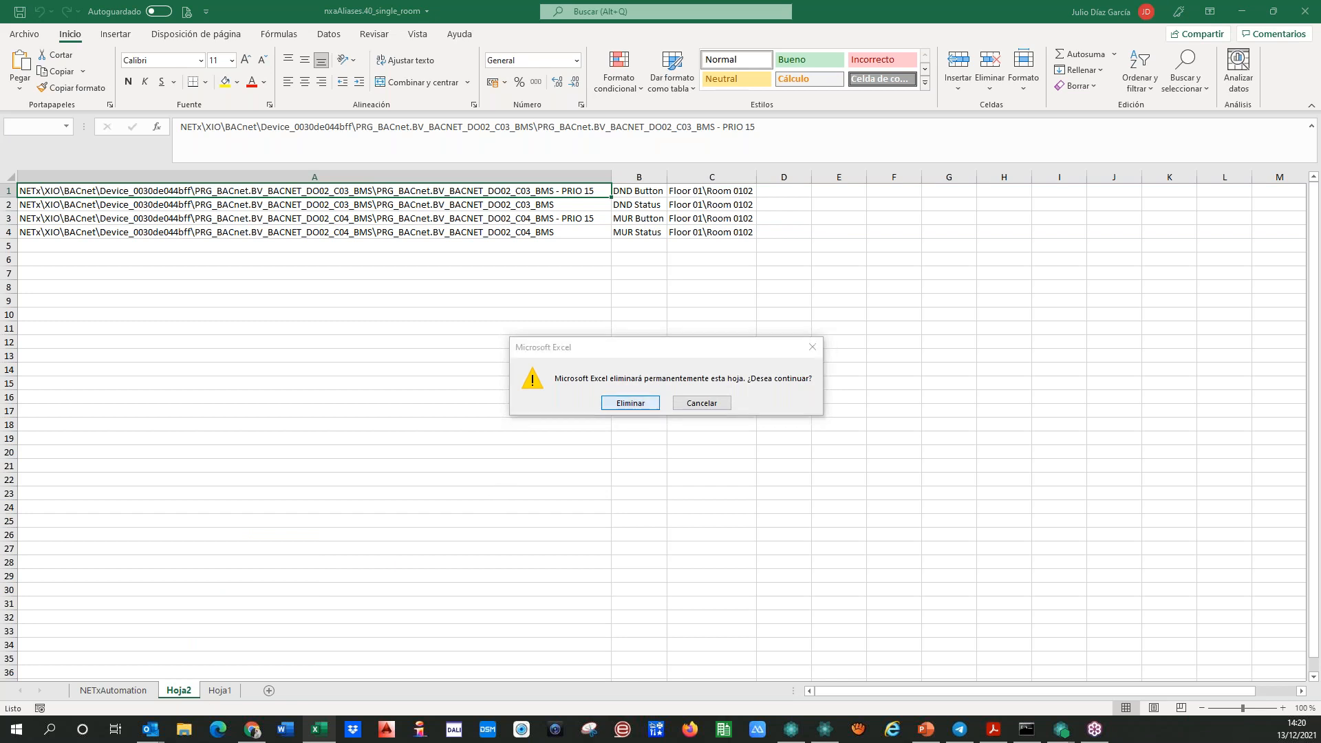
- Copy the Room 0101 KNX alias rows 4 to 34 from NETxAutomation into Hoja1 starting at A1, overwriting its Room 0103 rows
{"action": "left_click", "coordinate": [117, 691]}
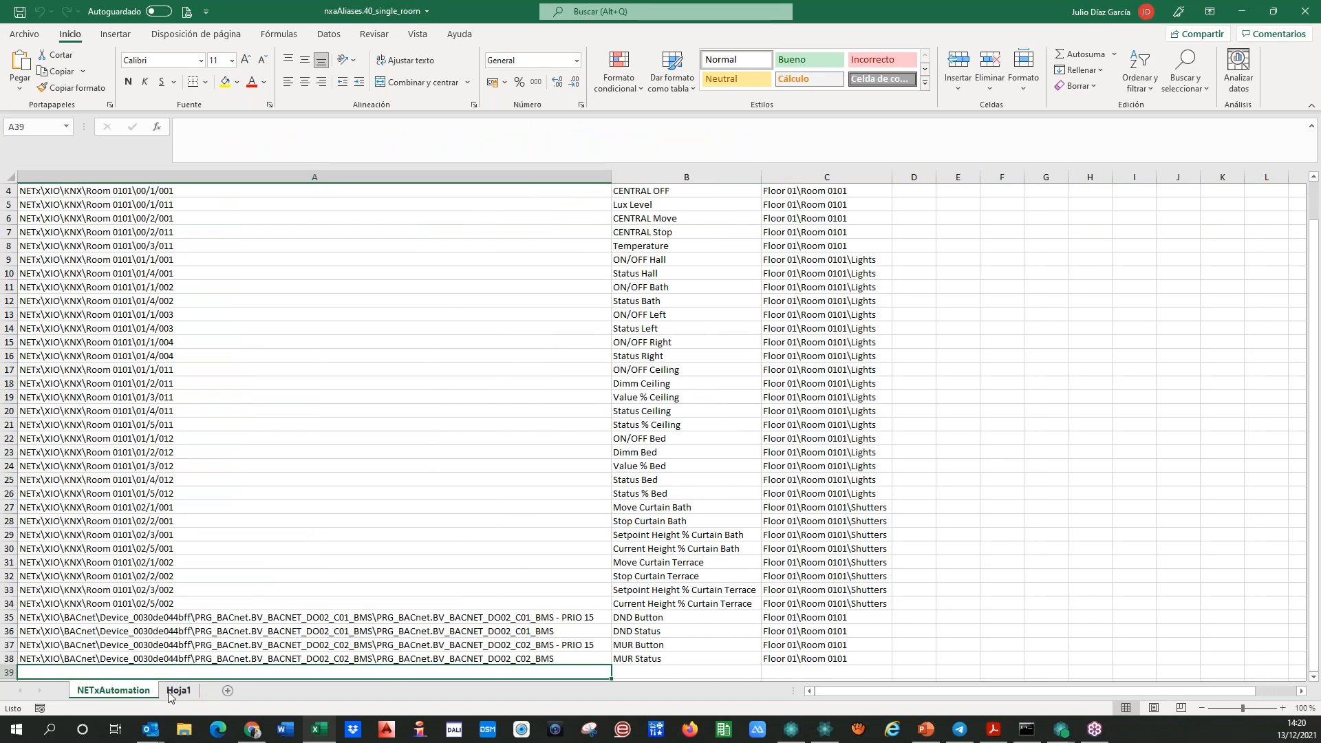
{"action": "scroll", "coordinate": [159, 393], "scroll_direction": "up", "scroll_amount": 1}
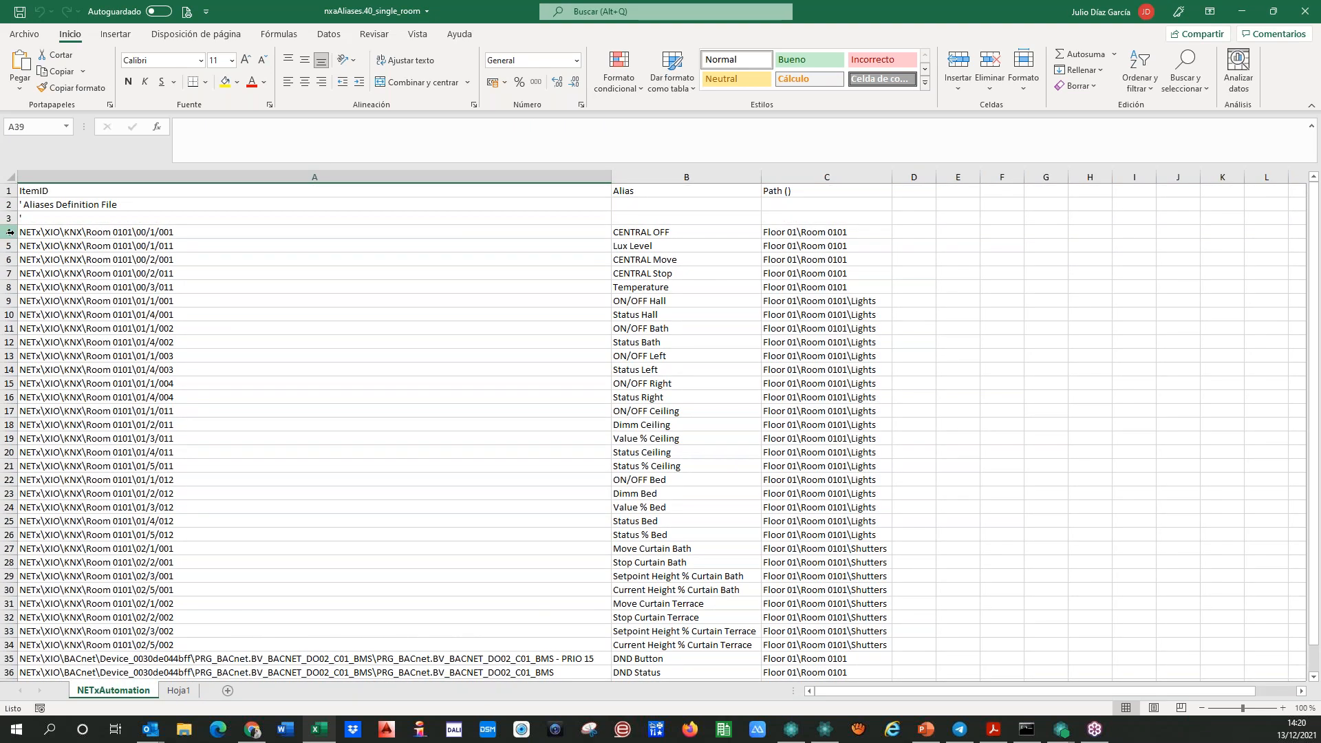
{"action": "left_click_drag", "start_coordinate": [10, 232], "coordinate": [313, 641]}
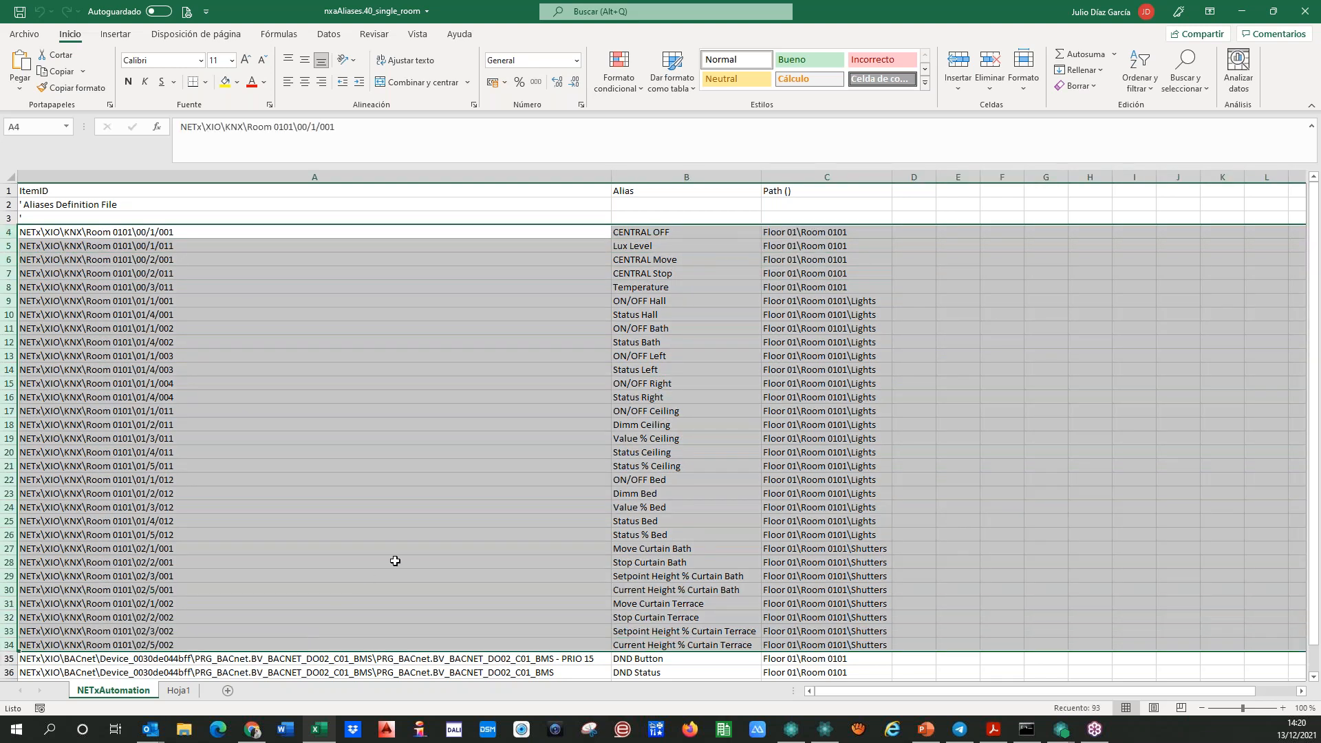
{"action": "key", "text": "ctrl+c"}
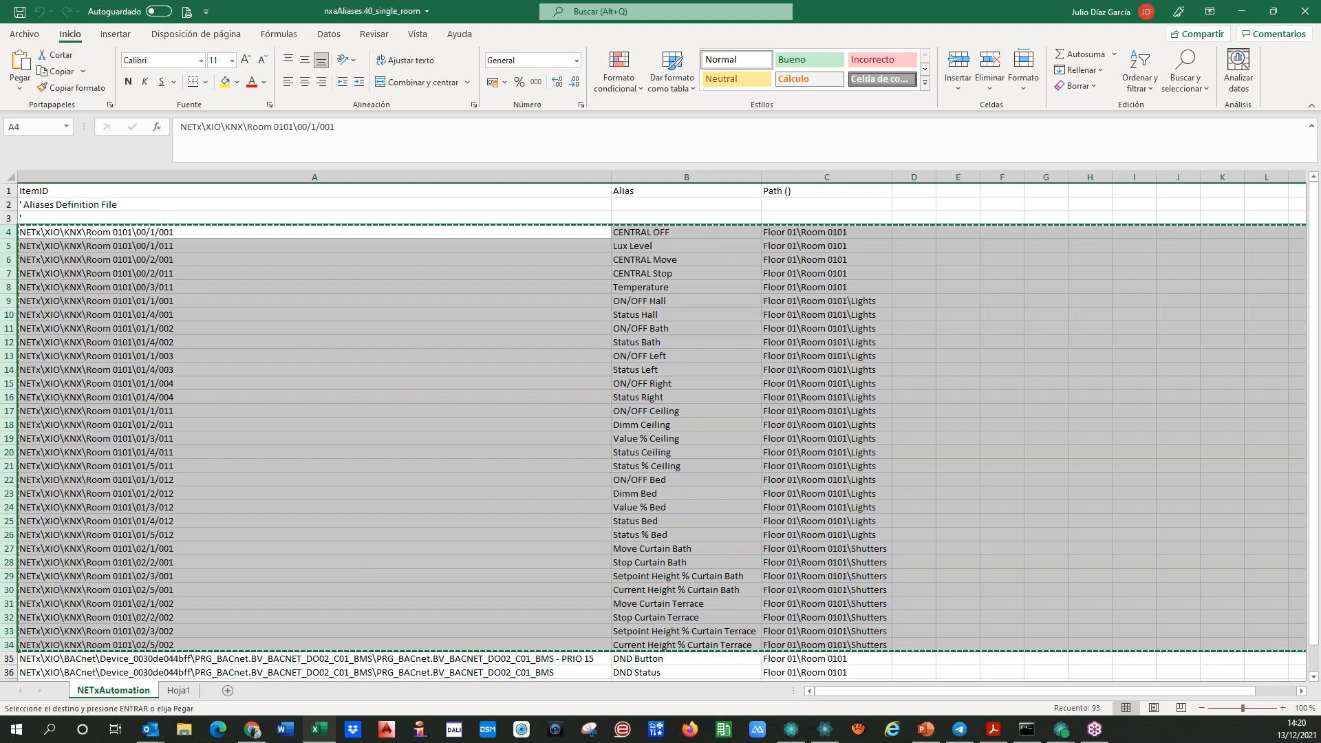
{"action": "key", "text": "ctrl+Page_Down"}
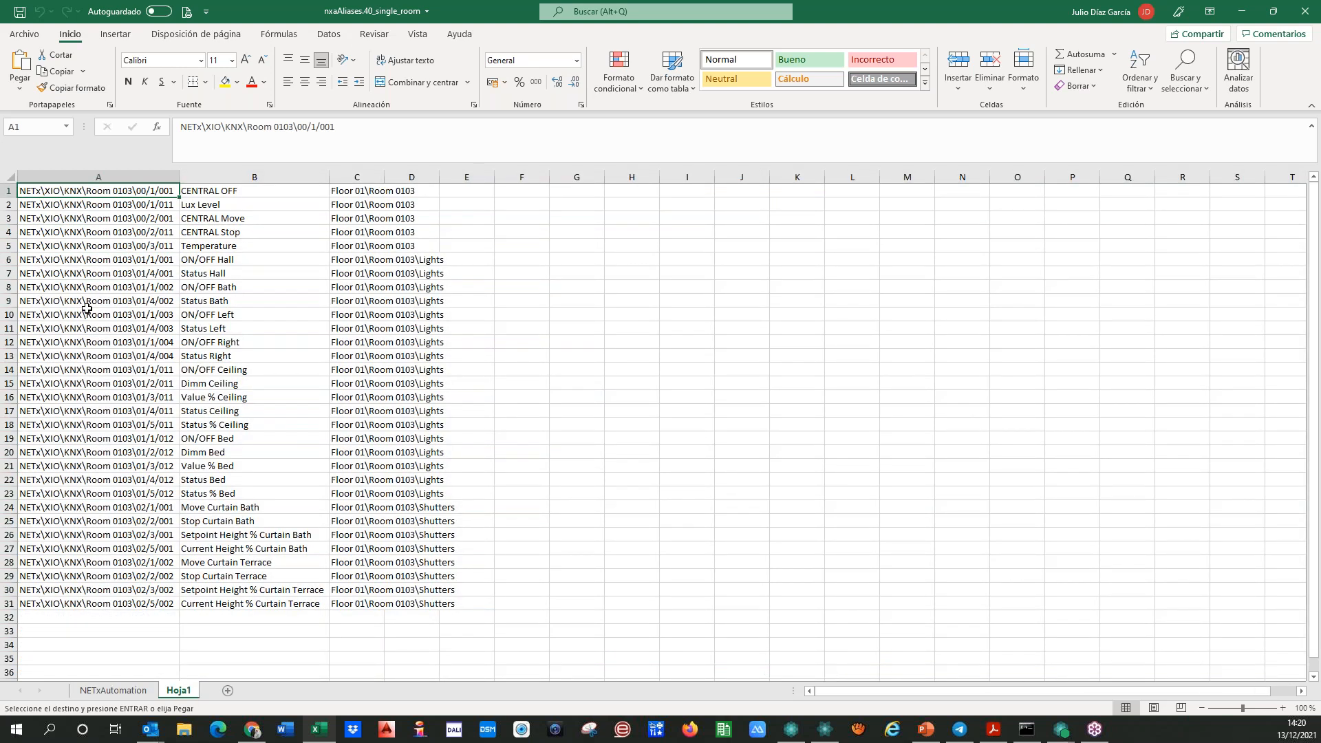
{"action": "key", "text": "Return"}
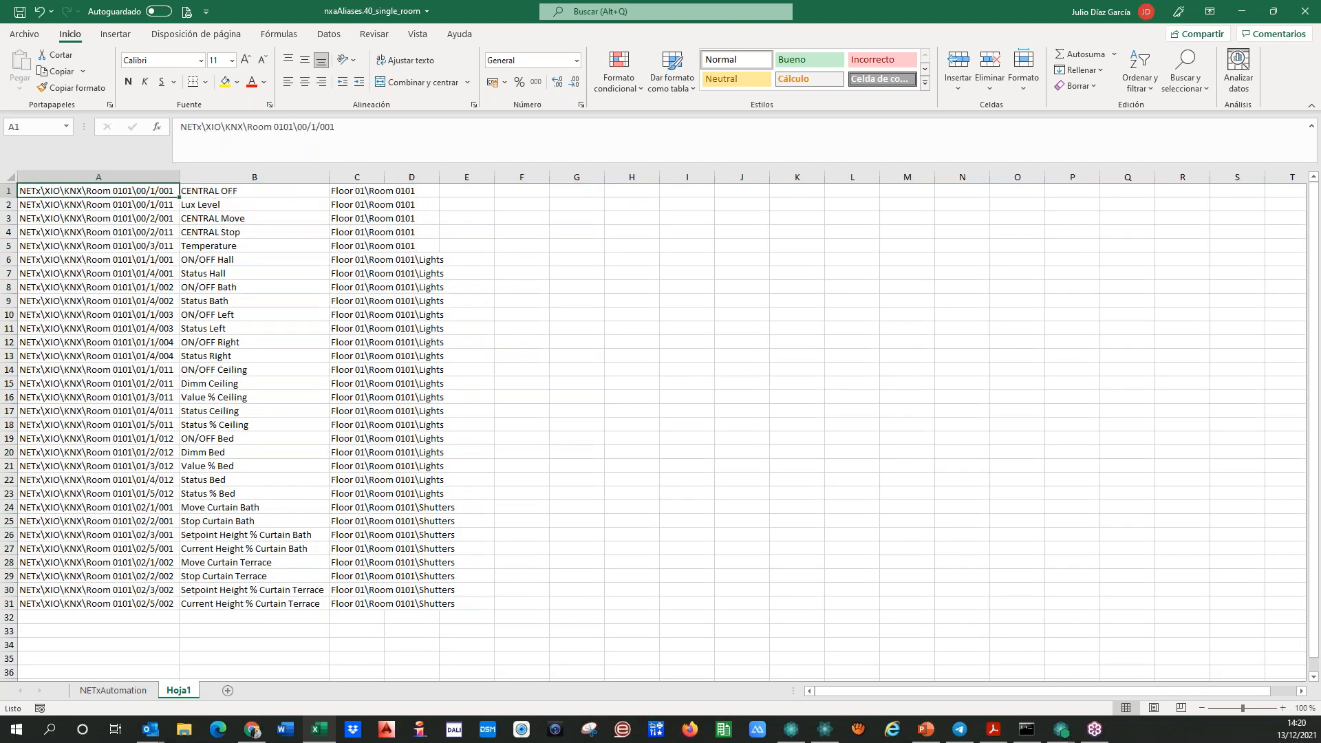
- Replace every occurrence of Room 0101 with Room 0102 in the sheet Hoja1
{"action": "key", "text": "ctrl+l"}
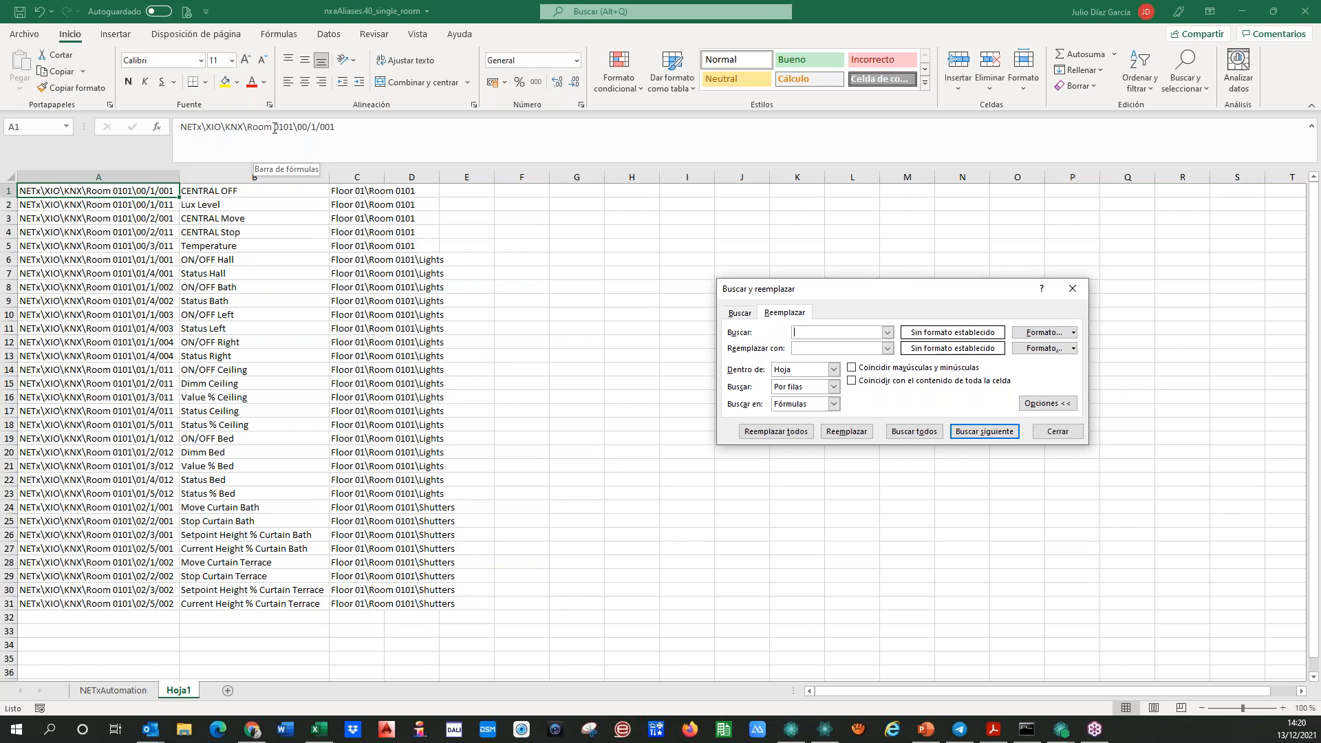
{"action": "left_click_drag", "start_coordinate": [275, 128], "coordinate": [289, 128]}
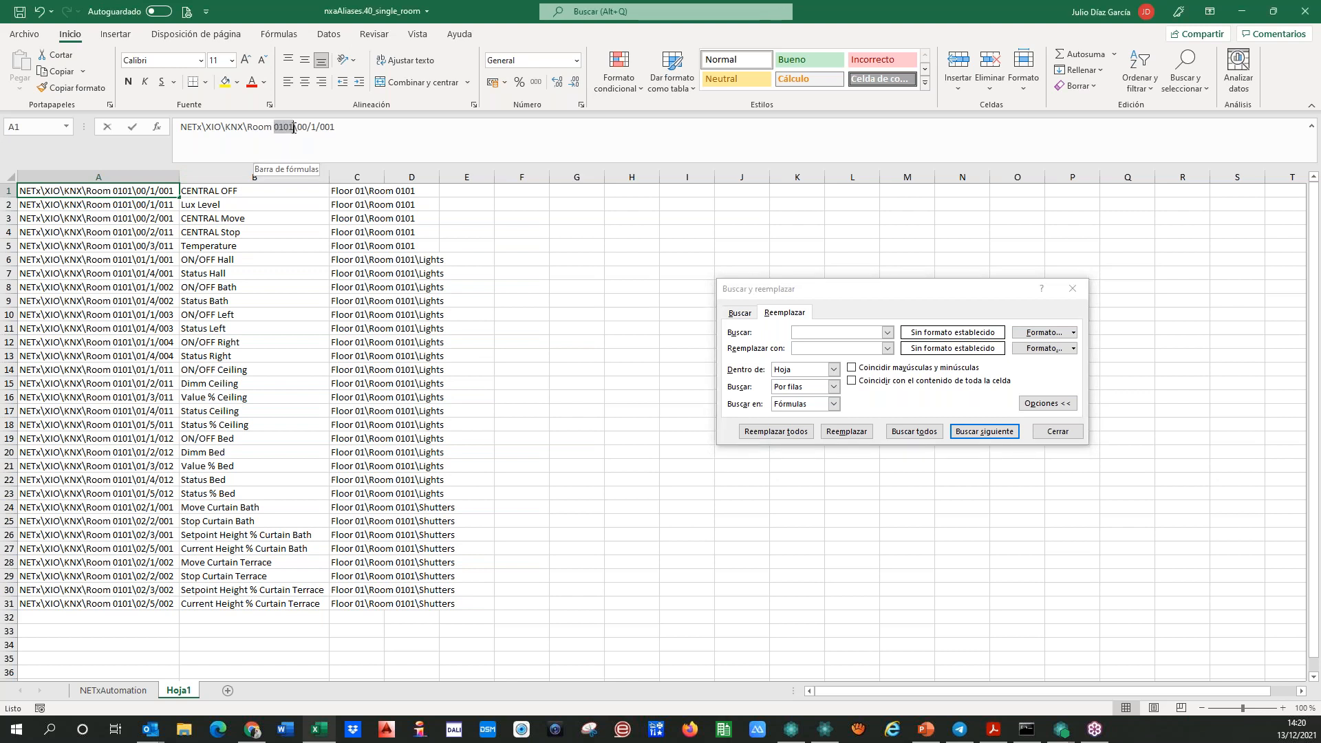
{"action": "left_click", "coordinate": [274, 128]}
{"action": "left_click_drag", "start_coordinate": [248, 127], "coordinate": [293, 127]}
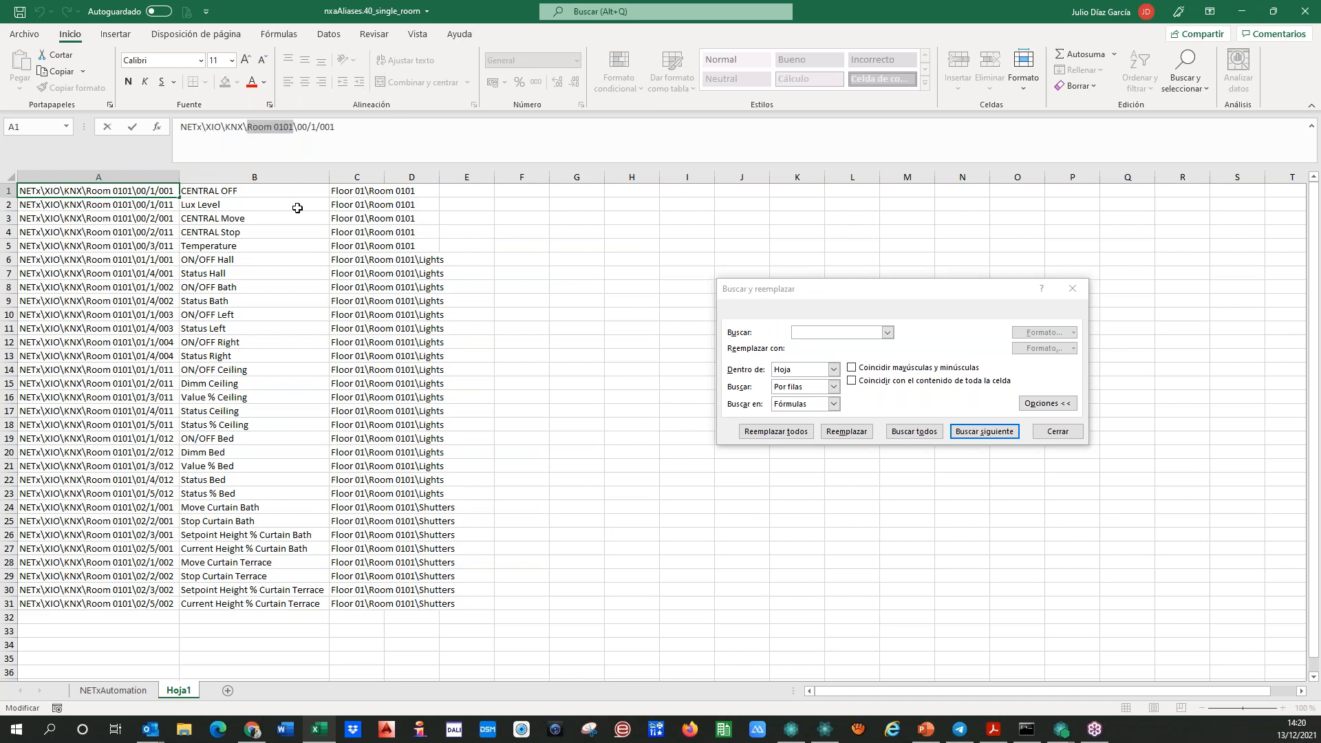
{"action": "left_click", "coordinate": [815, 332]}
{"action": "key", "text": "ctrl+v"}
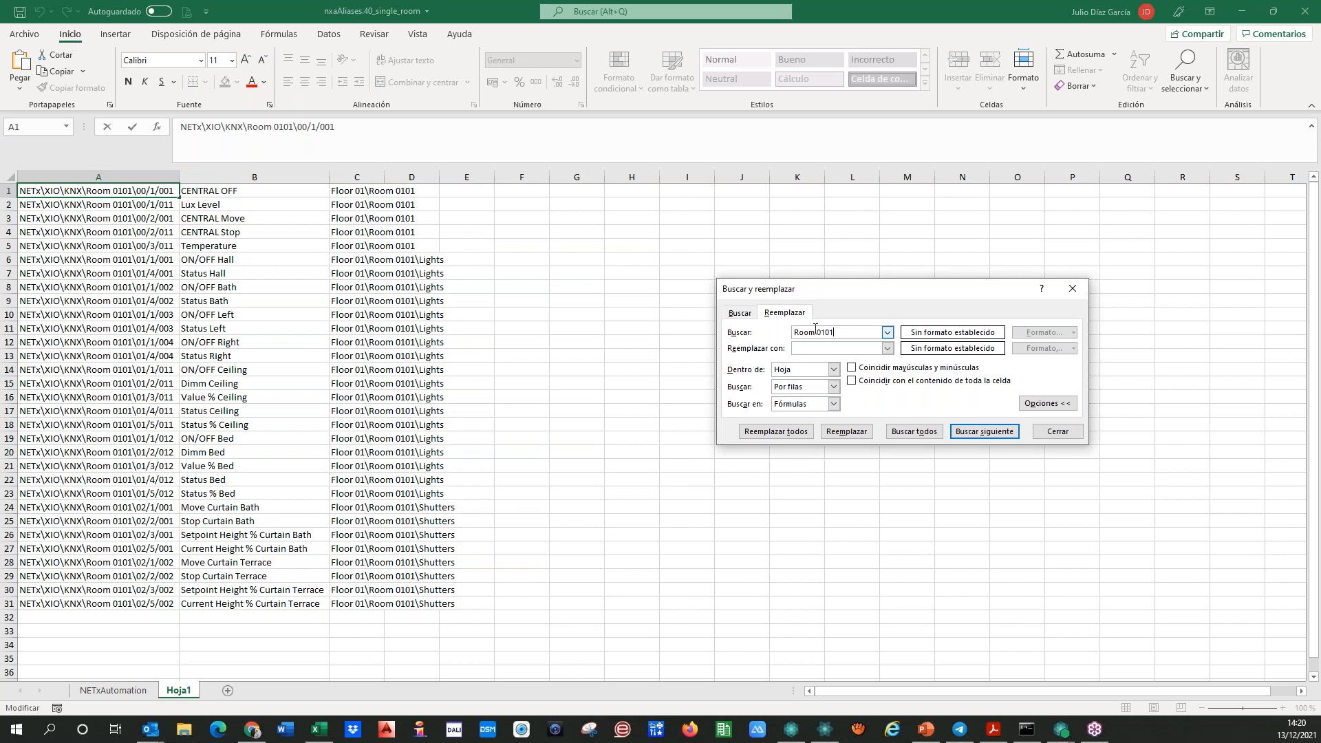
{"action": "left_click", "coordinate": [811, 347]}
{"action": "key", "text": "ctrl+v"}
{"action": "left_click", "coordinate": [775, 431]}
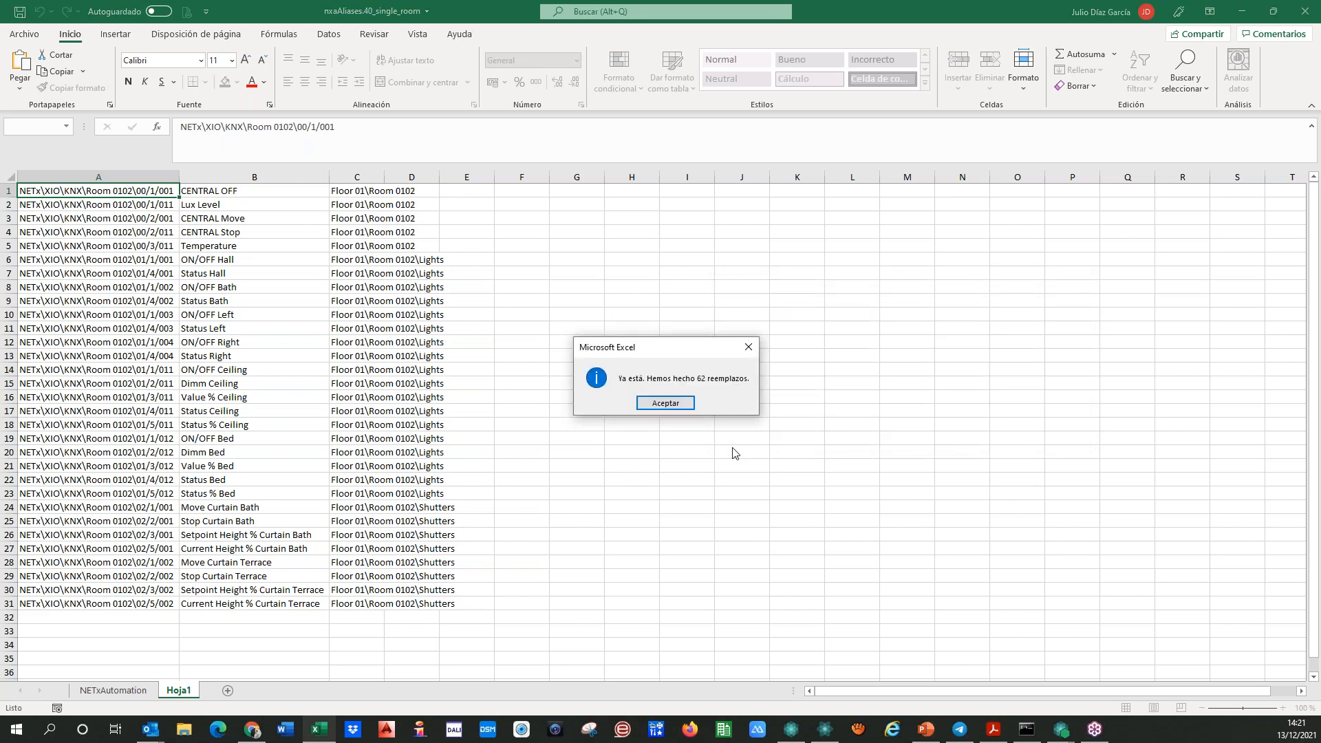
{"action": "left_click", "coordinate": [666, 404]}
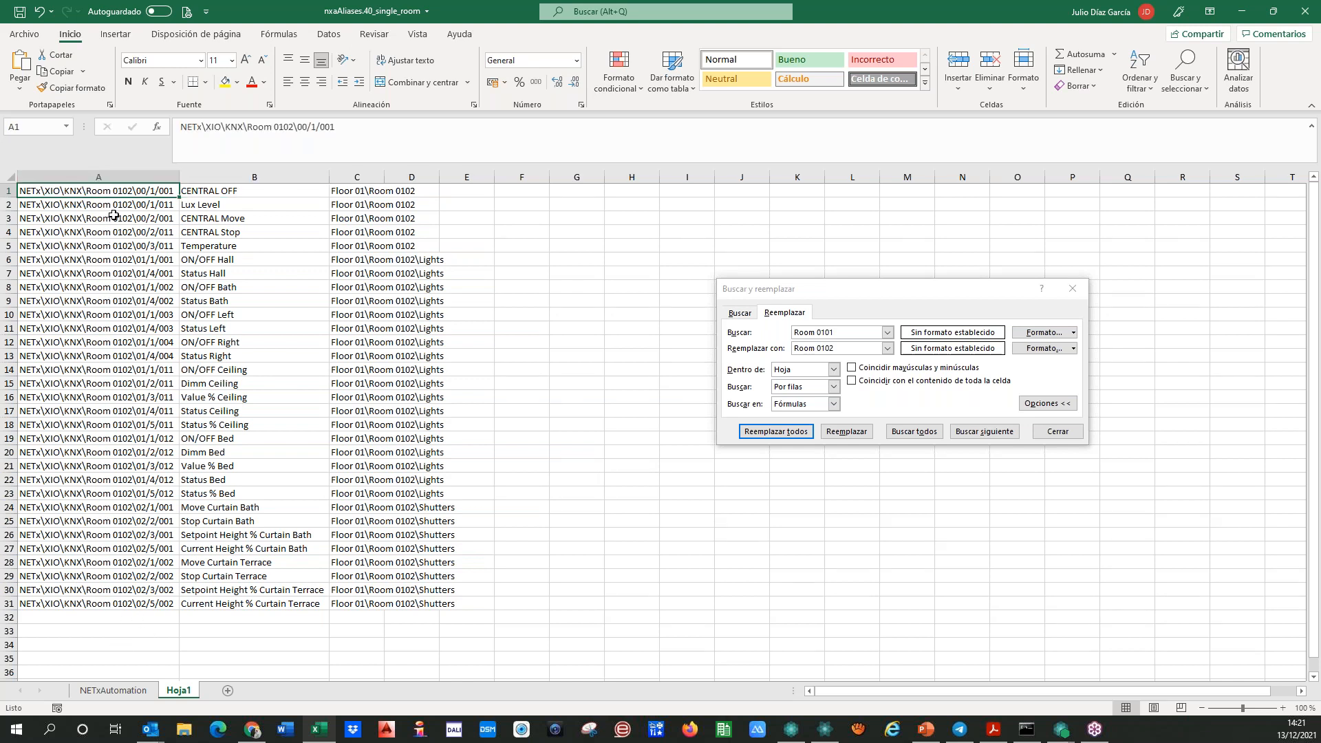
- Check the room number in the first ItemID and Path of Hoja1, and fit column C to its contents
{"action": "left_click_drag", "start_coordinate": [262, 125], "coordinate": [295, 129]}
{"action": "left_click", "coordinate": [253, 128]}
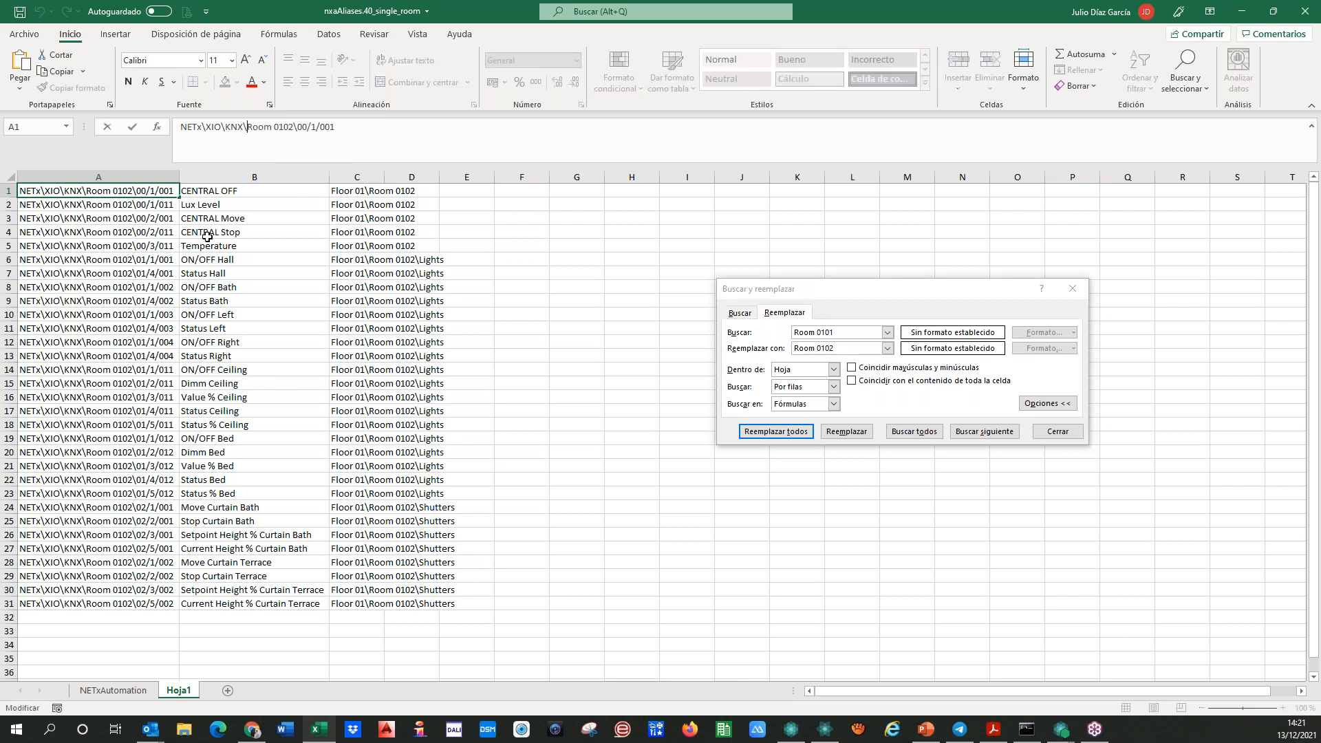
{"action": "left_click", "coordinate": [368, 192]}
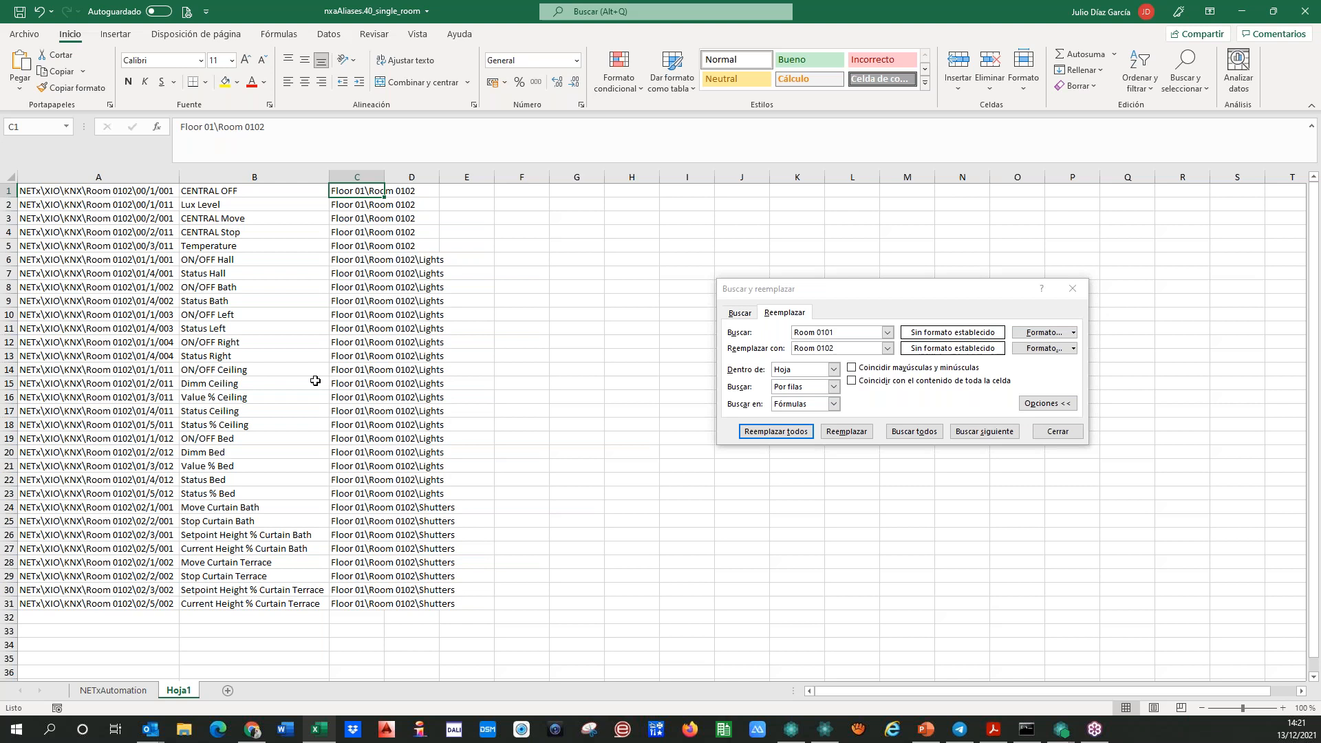
{"action": "double_click", "coordinate": [385, 172]}
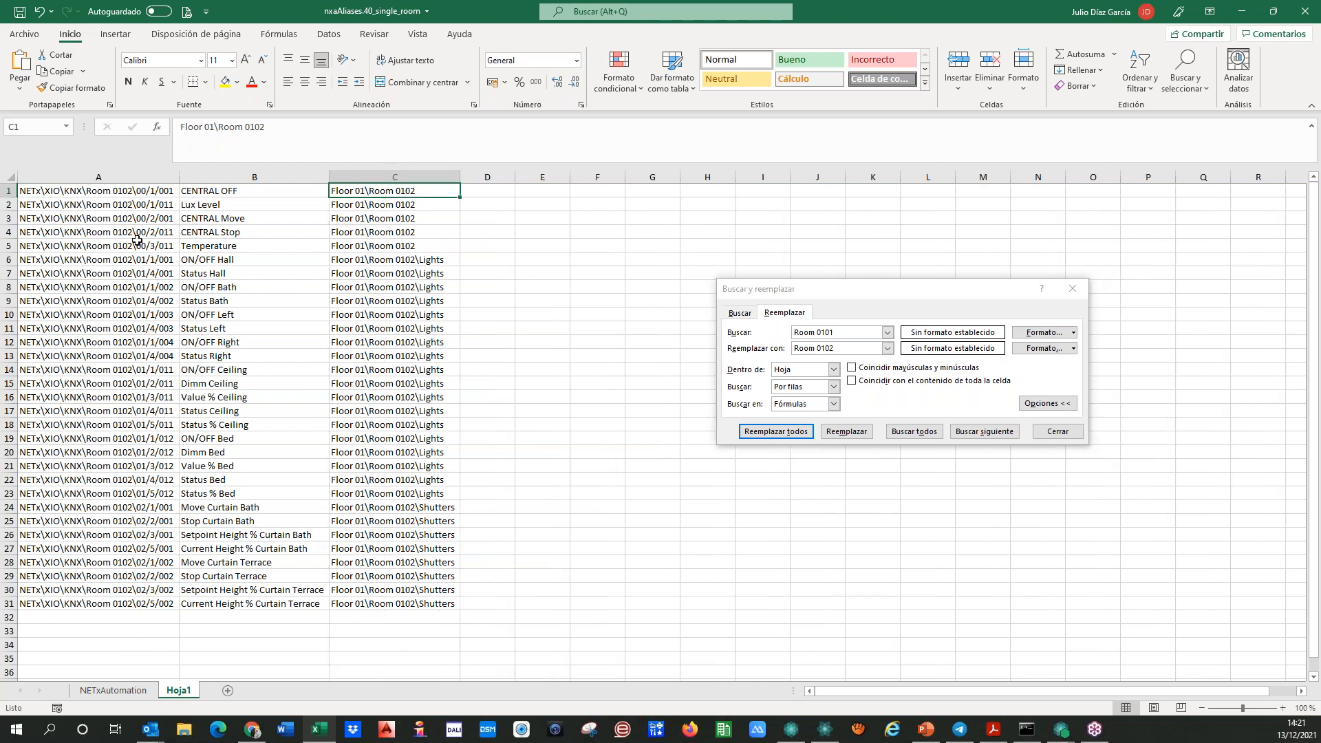
- Copy the 31 Room 0102 KNX rows from Hoja1 into NETxAutomation below the existing aliases, starting at row 39
{"action": "left_click_drag", "start_coordinate": [10, 191], "coordinate": [37, 603]}
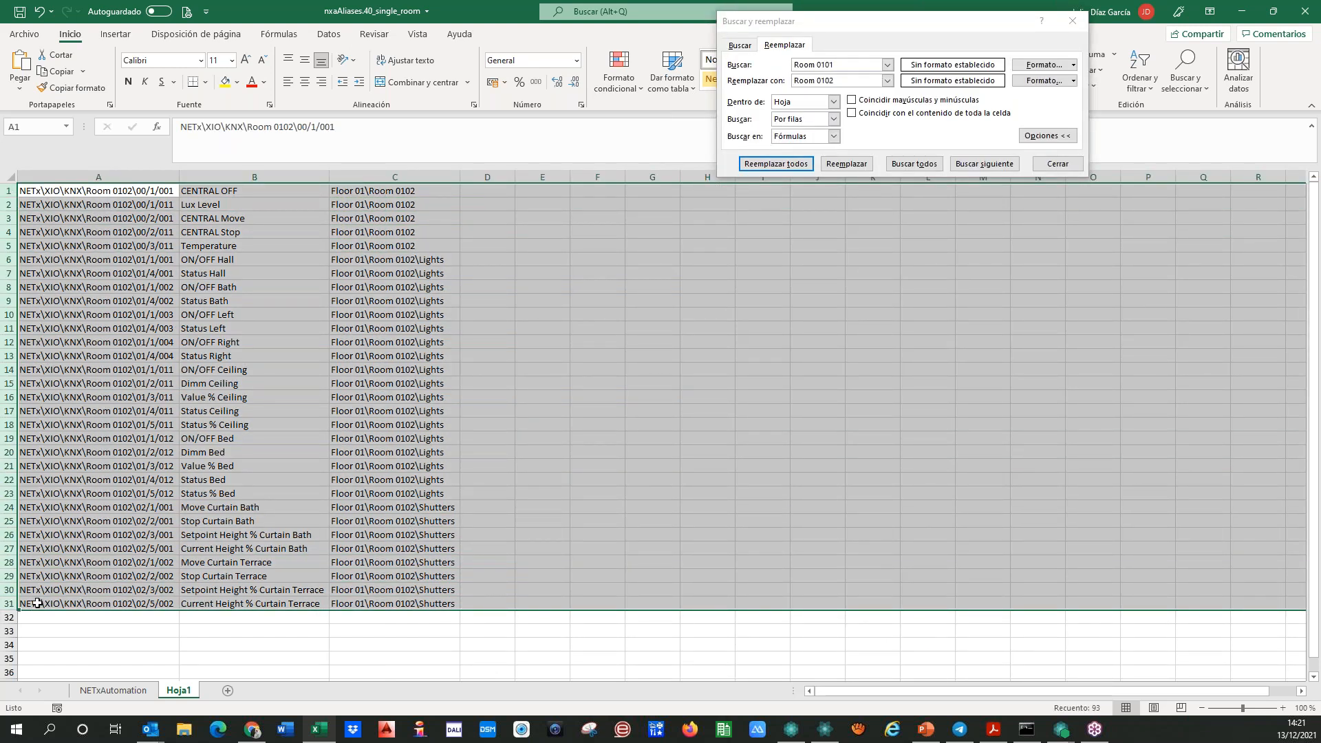
{"action": "key", "text": "ctrl+c"}
{"action": "left_click", "coordinate": [113, 690]}
{"action": "scroll", "coordinate": [124, 619], "scroll_direction": "down", "scroll_amount": 5}
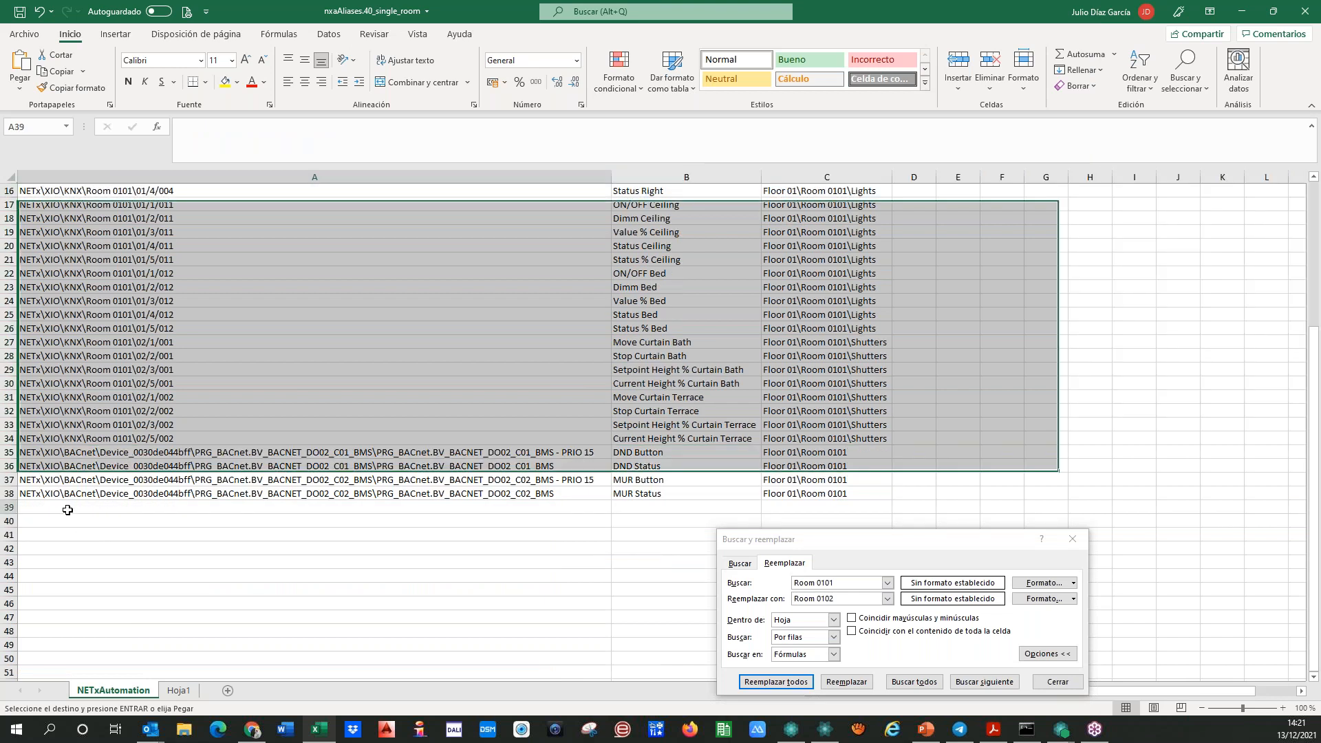
{"action": "left_click", "coordinate": [68, 510]}
{"action": "key", "text": "ctrl+v"}
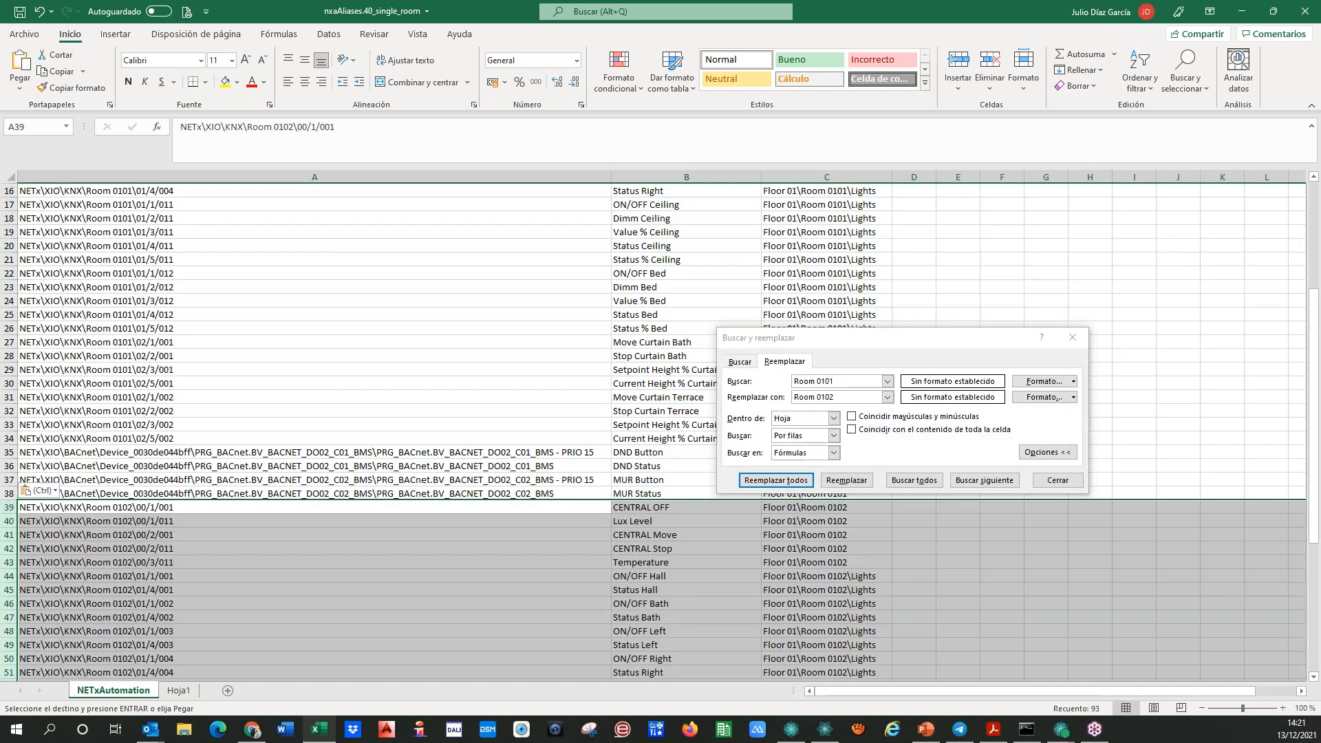
{"action": "key", "text": "Up"}
- Move the four Room 0101 BACnet rows, 35 to 38, from NETxAutomation to a new worksheet and fit its column A
{"action": "left_click_drag", "start_coordinate": [11, 452], "coordinate": [9, 493]}
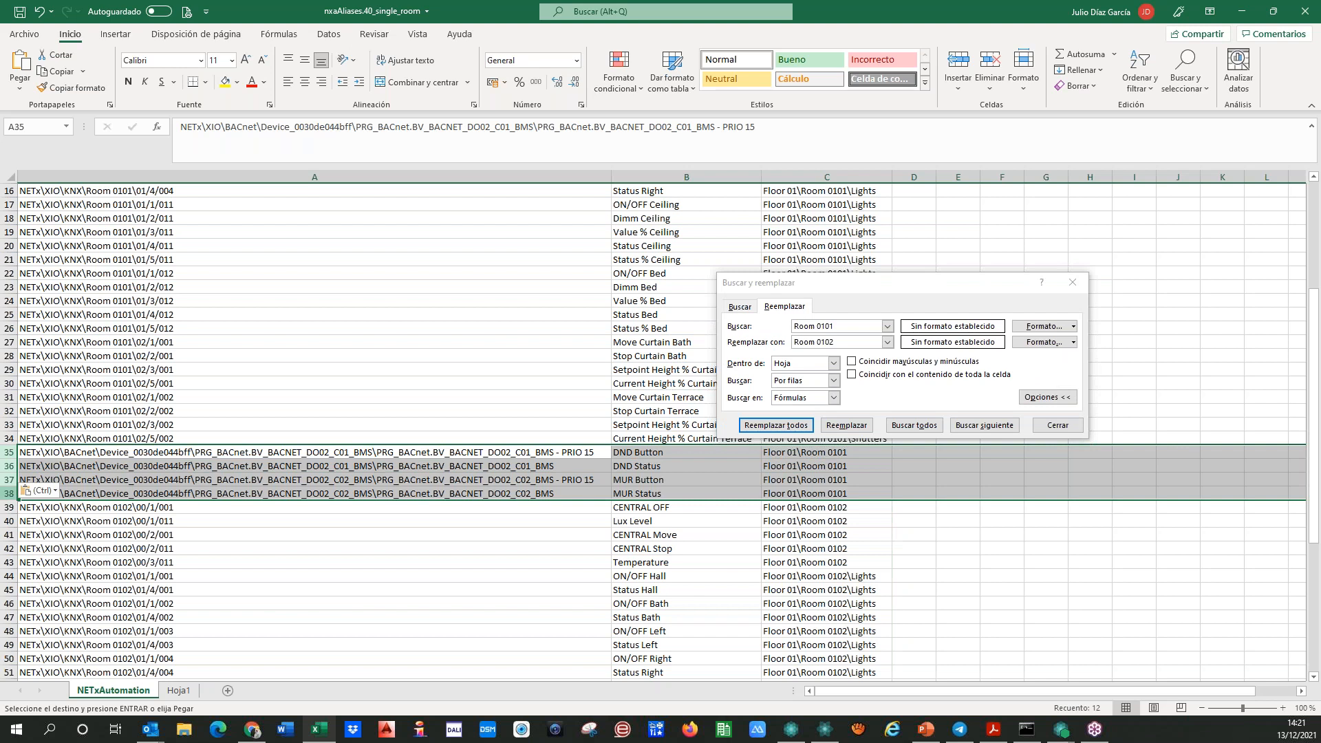
{"action": "key", "text": "ctrl+c"}
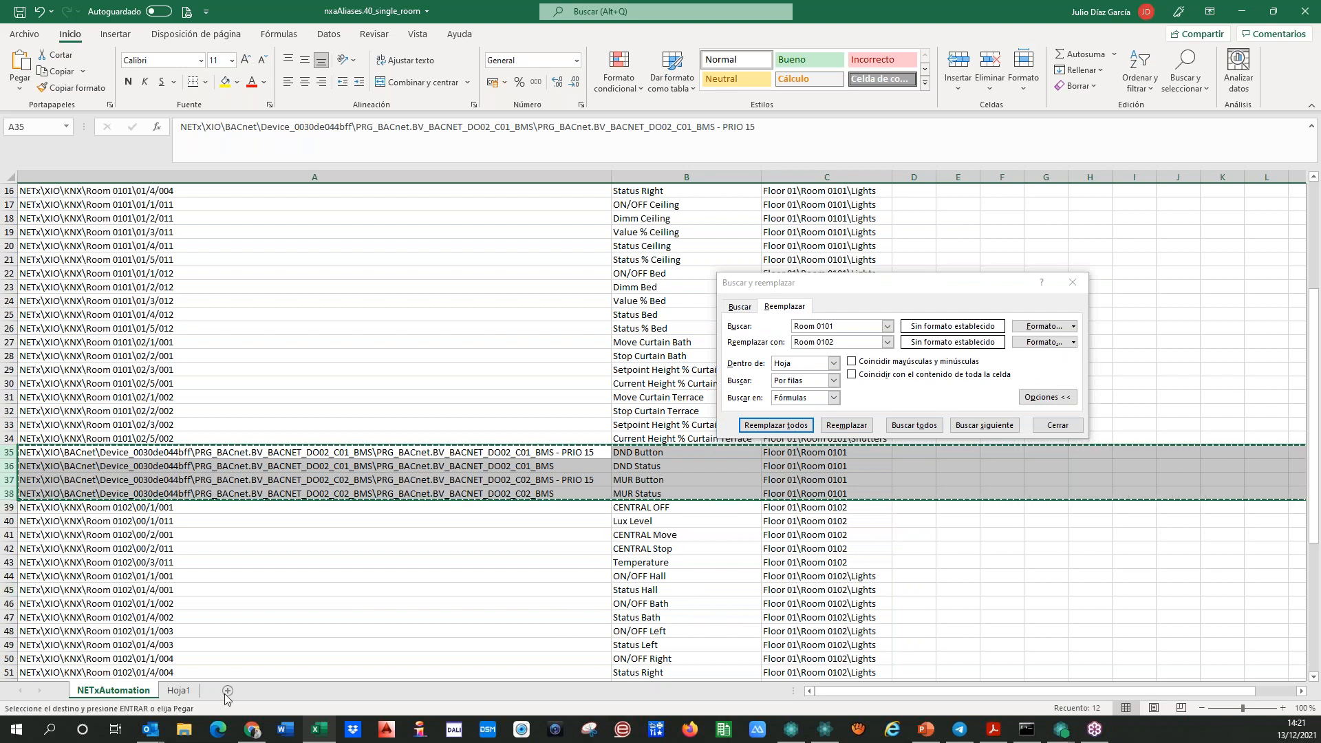
{"action": "left_click", "coordinate": [227, 691]}
{"action": "key", "text": "Return"}
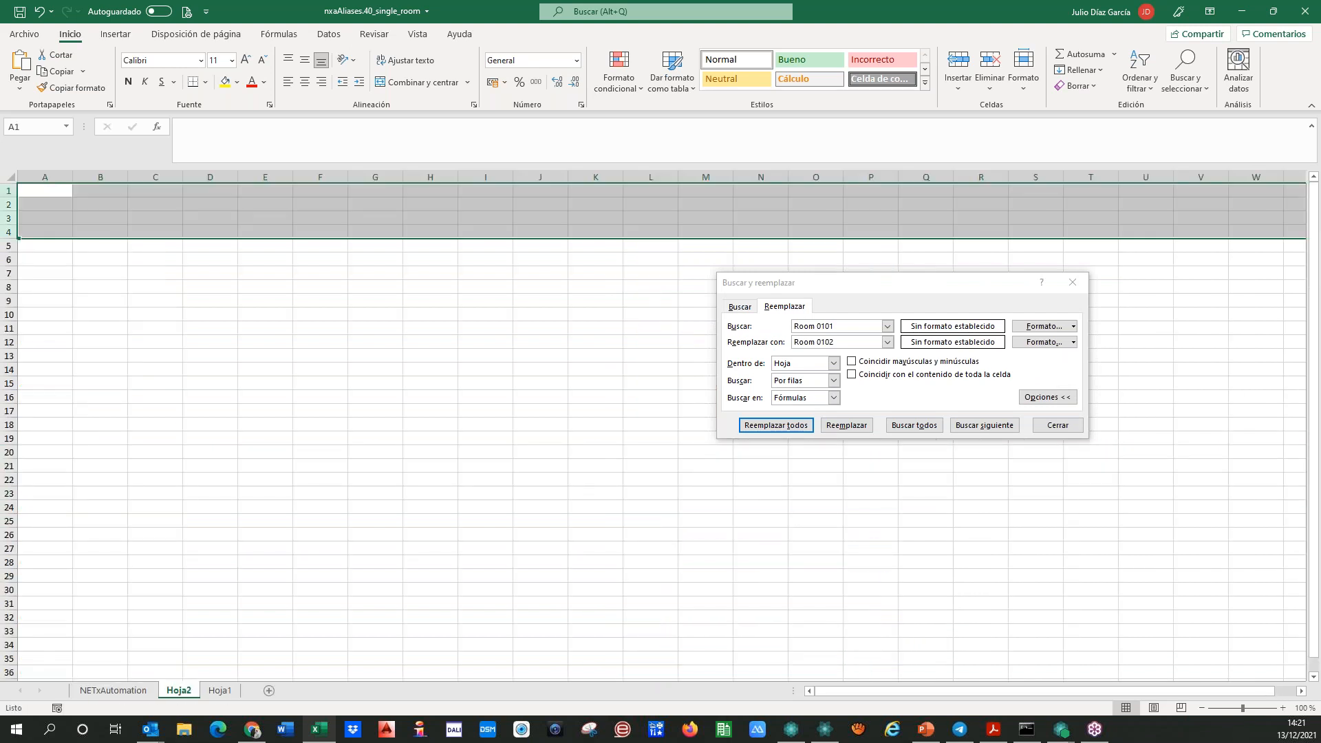
{"action": "double_click", "coordinate": [75, 180]}
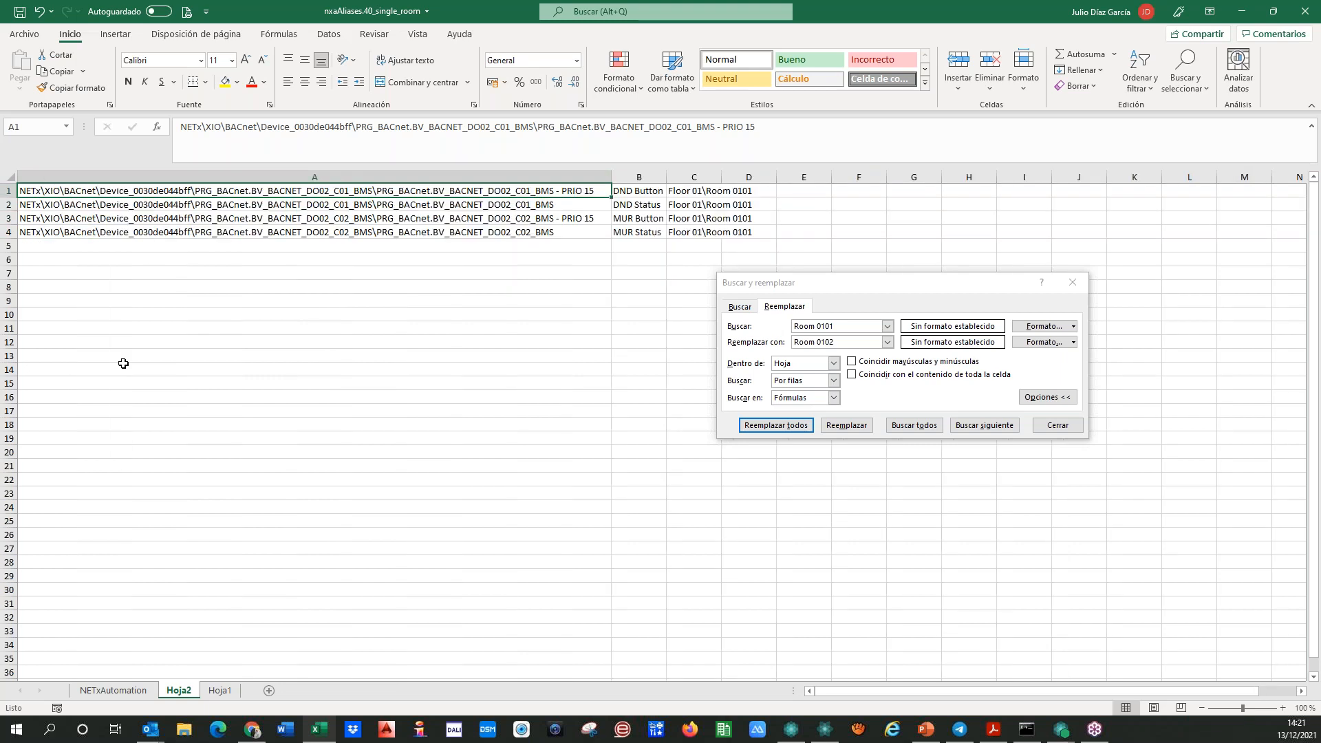
{"action": "left_click", "coordinate": [105, 425]}
- Delete the empty rows 35 to 38 between the Room 0101 and Room 0102 aliases in NETxAutomation
{"action": "left_click", "coordinate": [114, 691]}
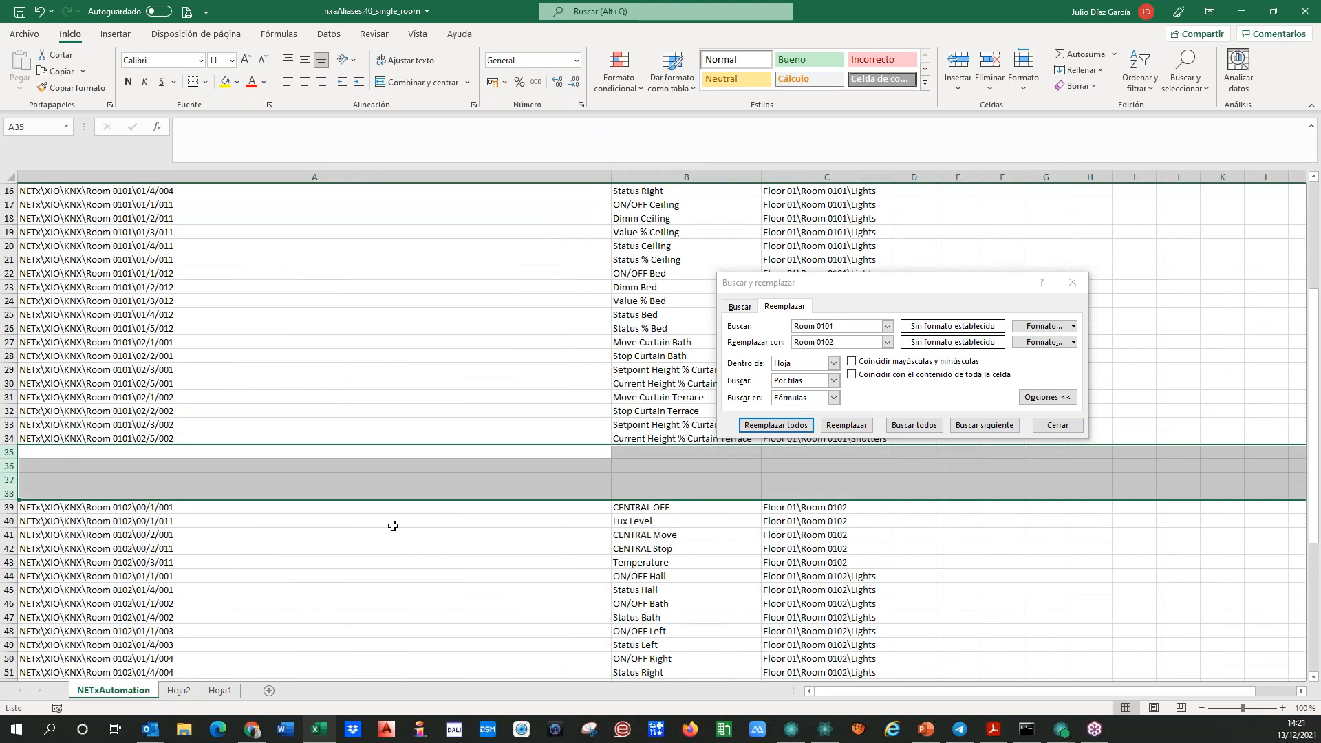
{"action": "left_click", "coordinate": [9, 451]}
{"action": "left_click_drag", "start_coordinate": [8, 452], "coordinate": [8, 494]}
{"action": "right_click", "coordinate": [10, 454]}
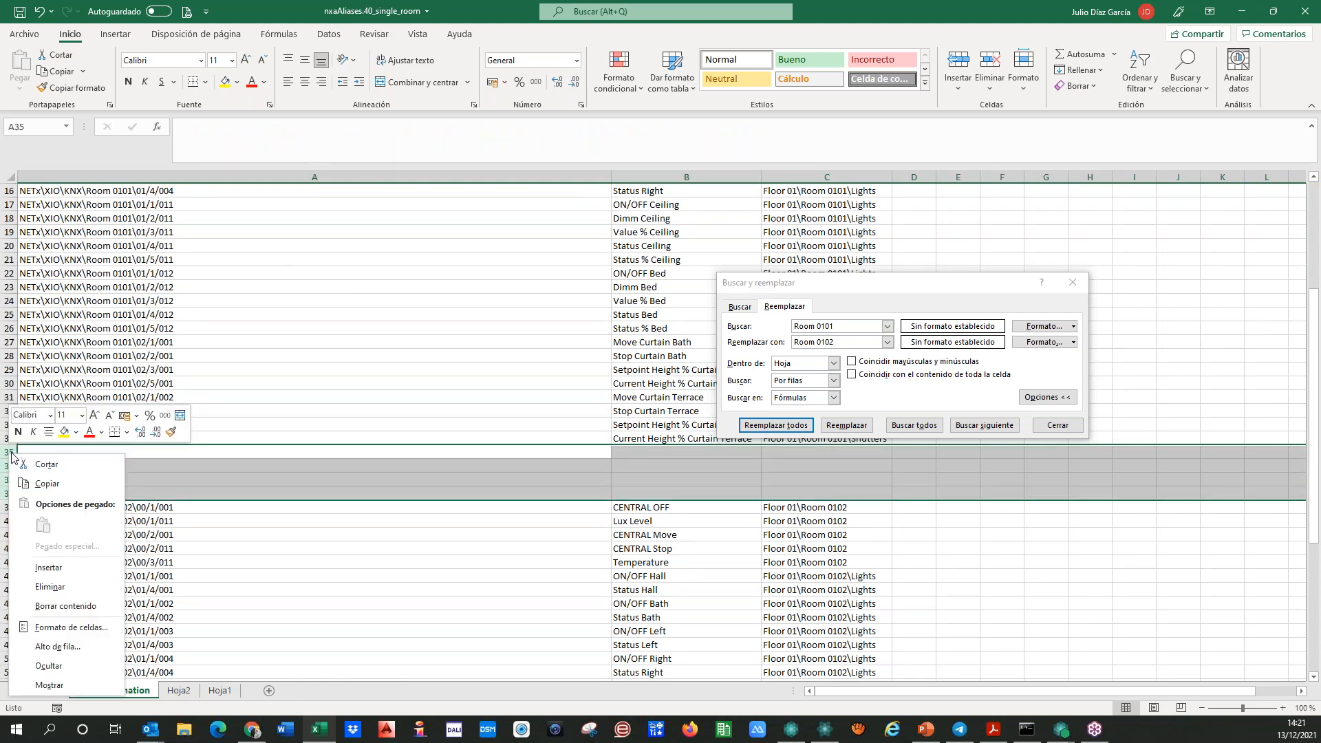
{"action": "left_click", "coordinate": [48, 589]}
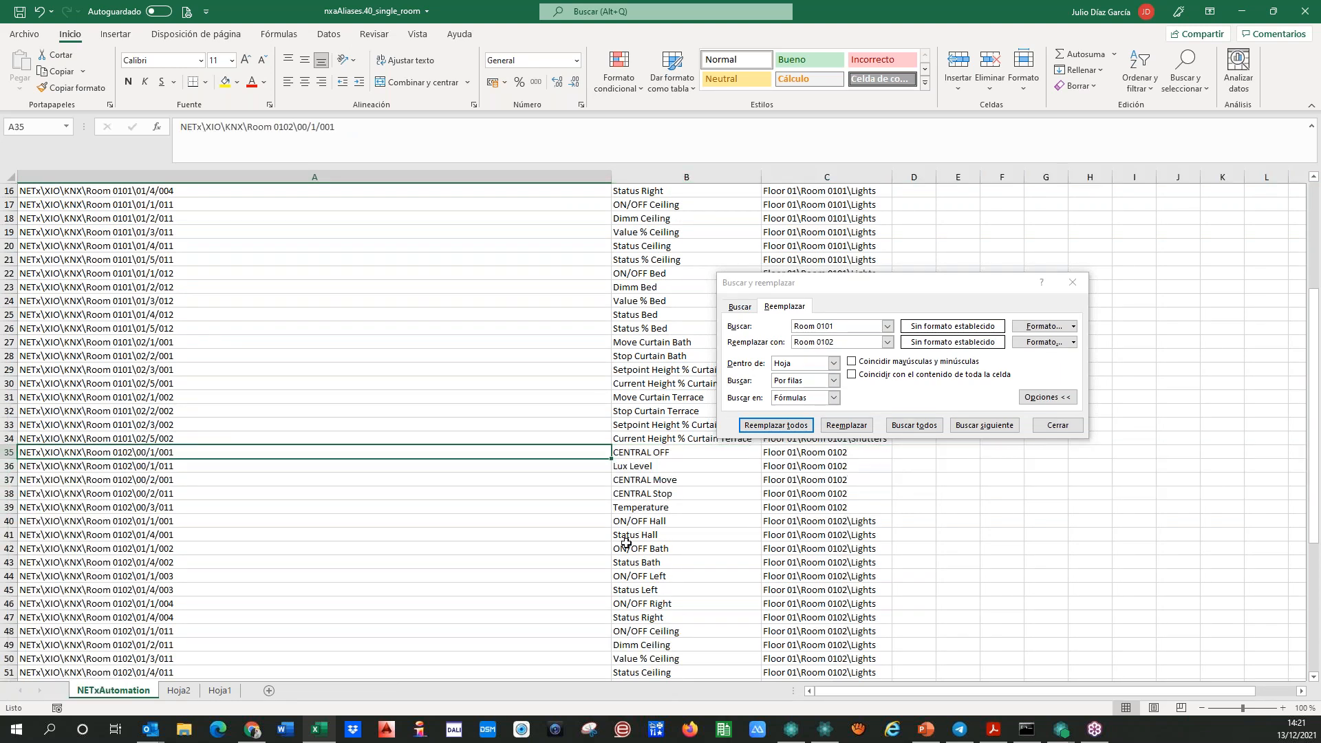
- Replace every occurrence of Room 0102 with Room 0103 in the sheet Hoja1
{"action": "left_click", "coordinate": [180, 690]}
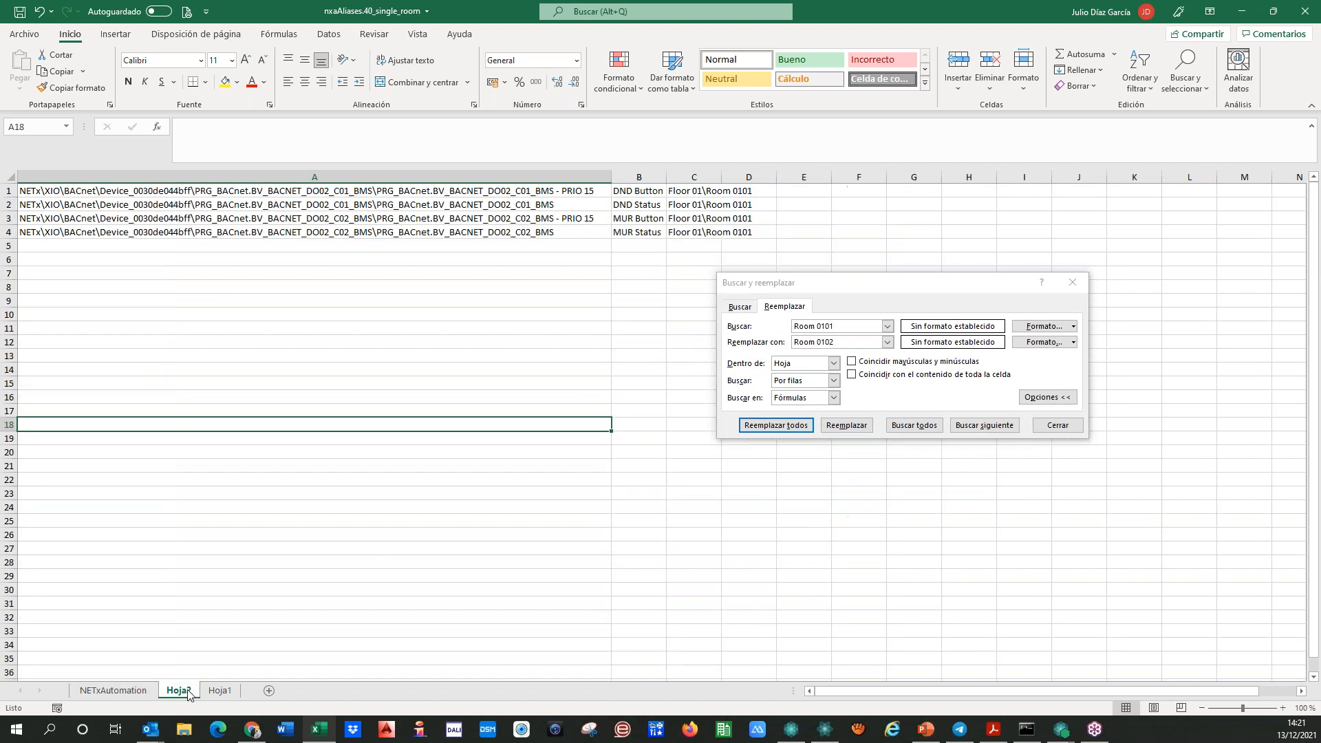
{"action": "left_click", "coordinate": [219, 689]}
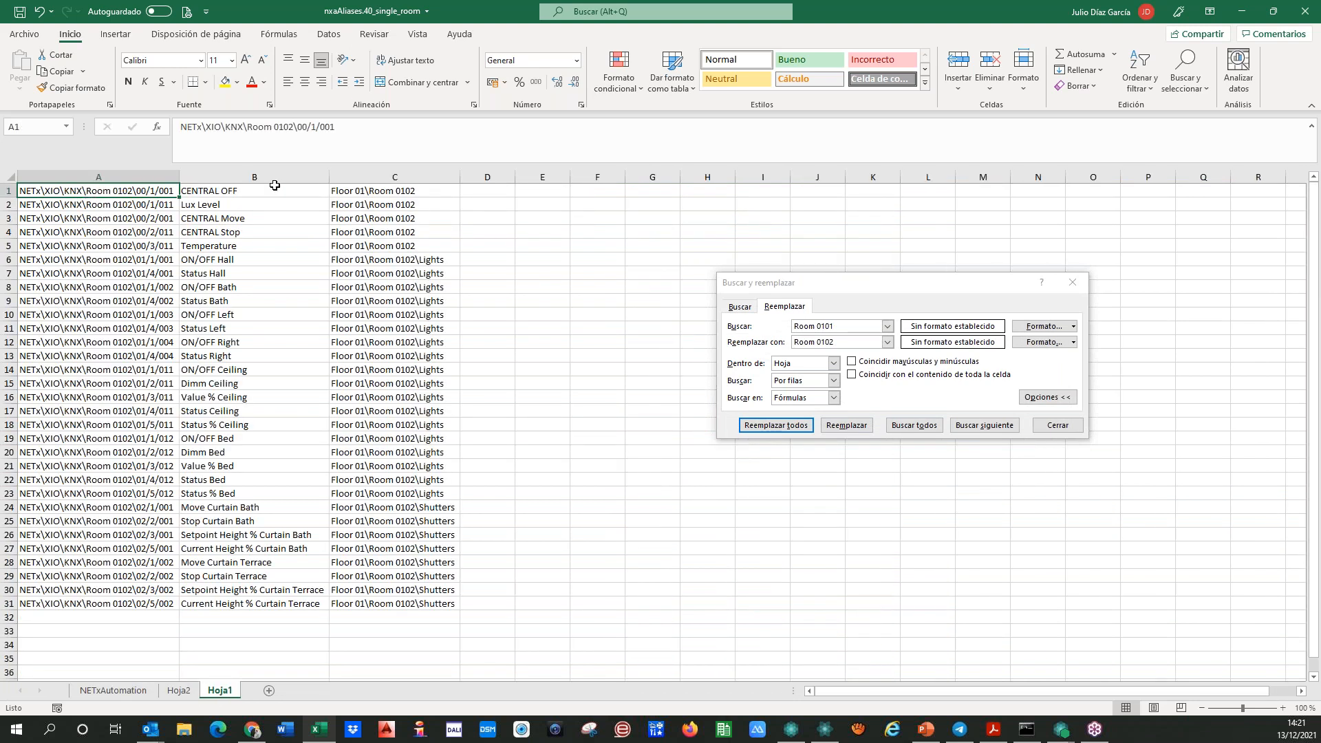
{"action": "left_click", "coordinate": [844, 330]}
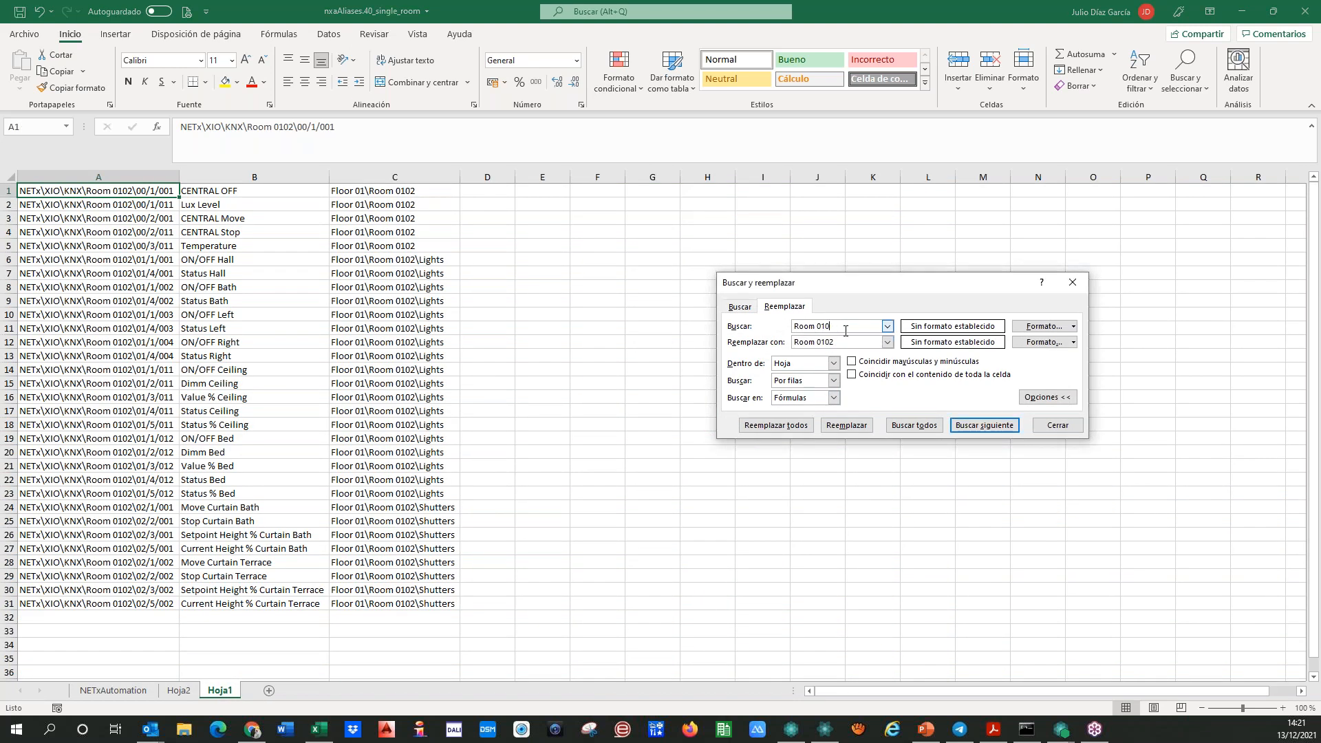
{"action": "left_click", "coordinate": [845, 344]}
{"action": "left_click", "coordinate": [776, 425]}
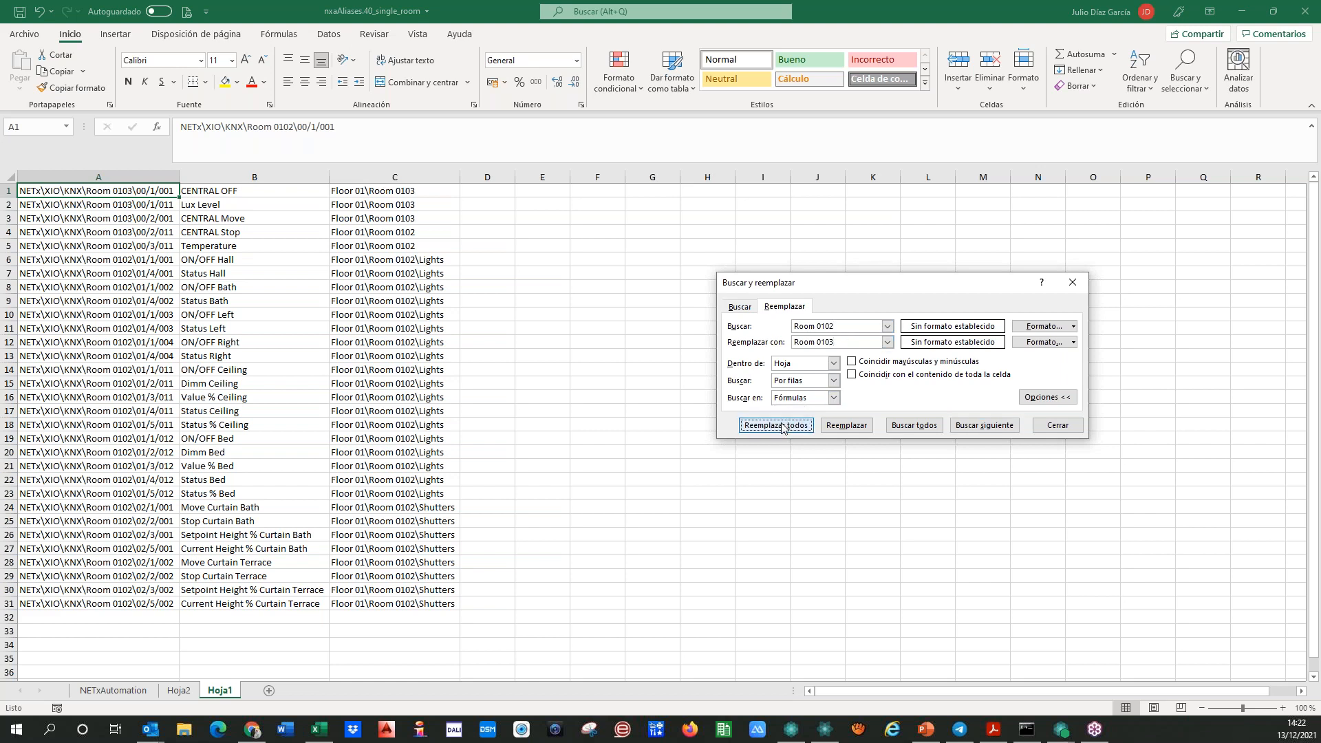
{"action": "left_click", "coordinate": [664, 405]}
- Copy the Room 0103 KNX rows A1 to C31 from Hoja1 into NETxAutomation starting at A66
{"action": "left_click_drag", "start_coordinate": [23, 195], "coordinate": [423, 600]}
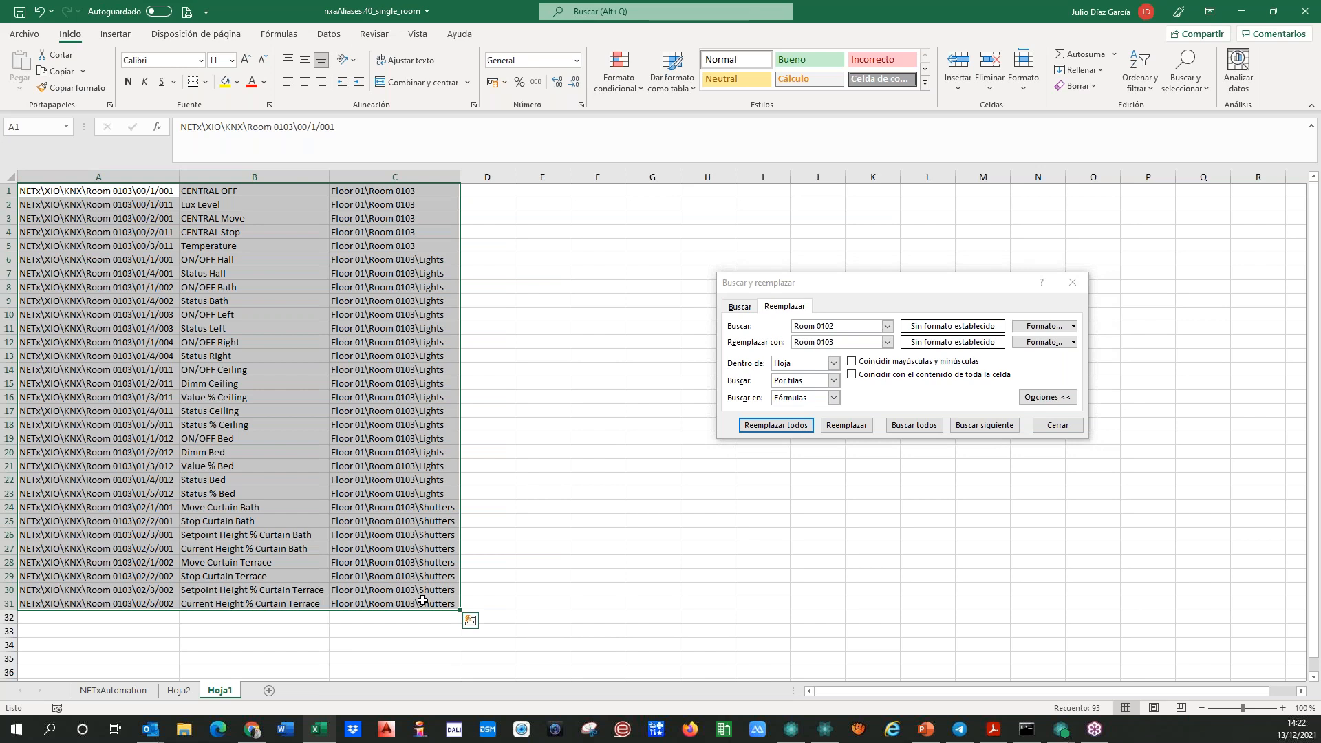
{"action": "key", "text": "ctrl+c"}
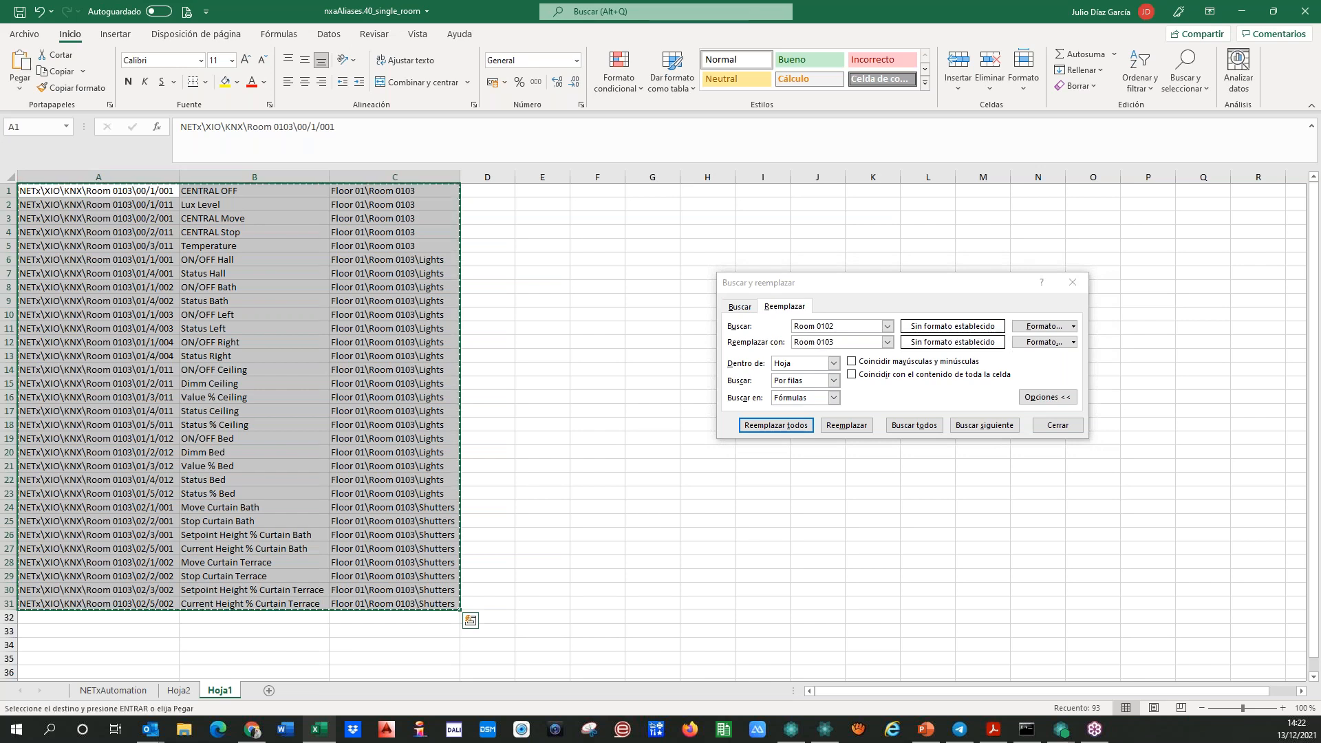
{"action": "left_click", "coordinate": [112, 690]}
{"action": "scroll", "coordinate": [104, 615], "scroll_direction": "down", "scroll_amount": 10}
{"action": "left_click", "coordinate": [75, 467]}
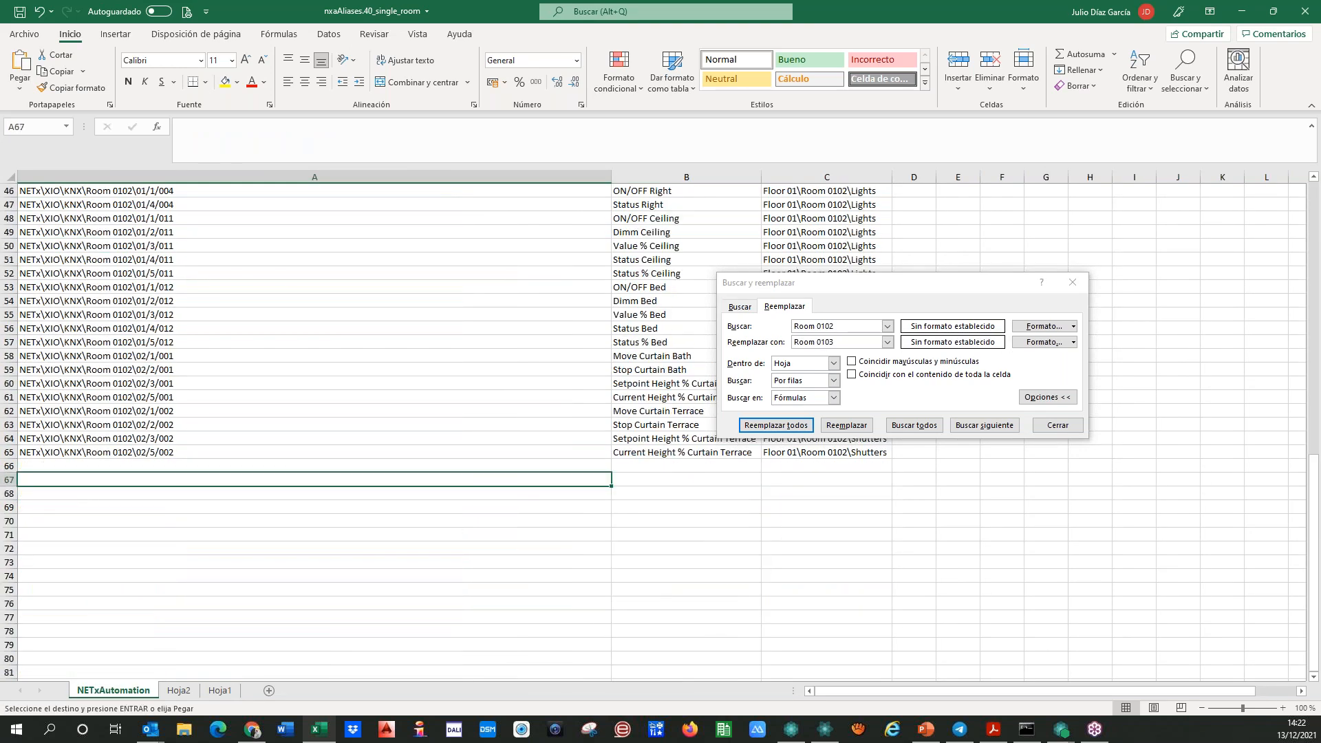
{"action": "key", "text": "ctrl+v"}
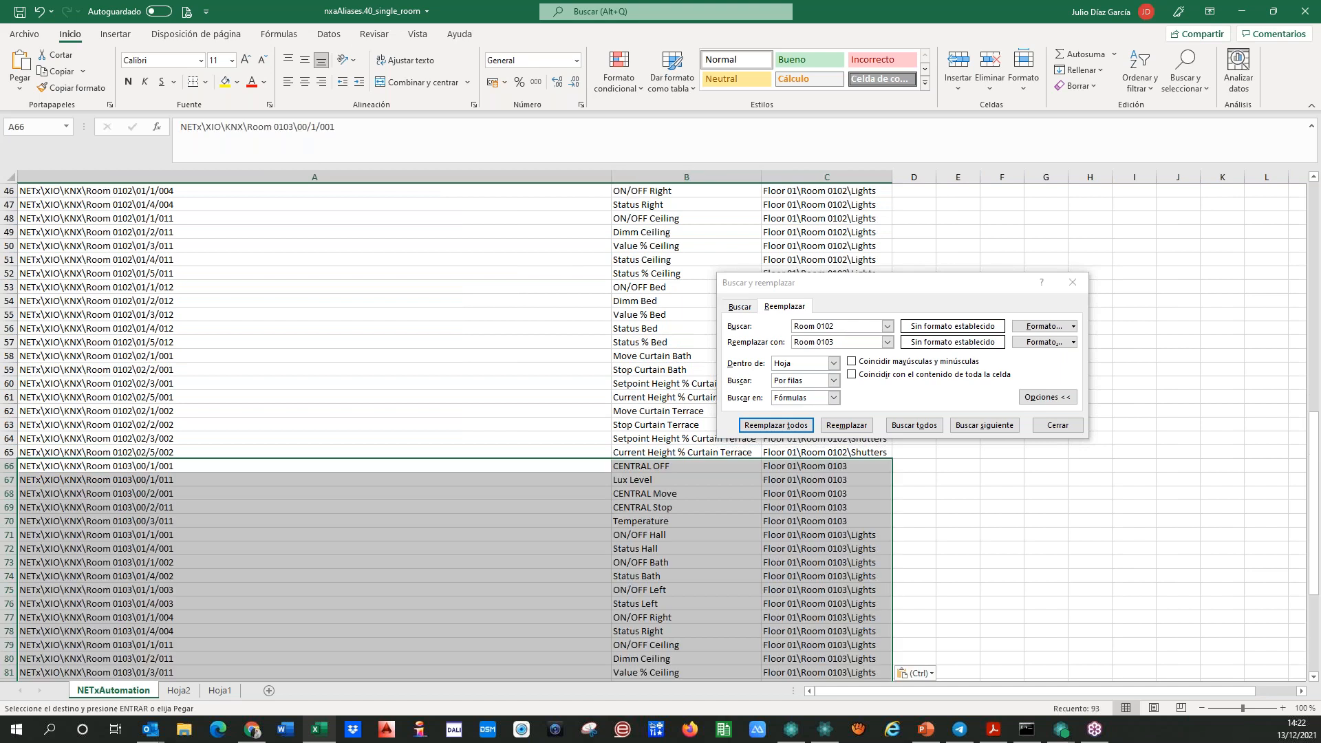
- Switch from the pasted Room 0103 KNX rows to the sheet Hoja2 holding the Room 0101 BACnet aliases
{"action": "left_click", "coordinate": [113, 466]}
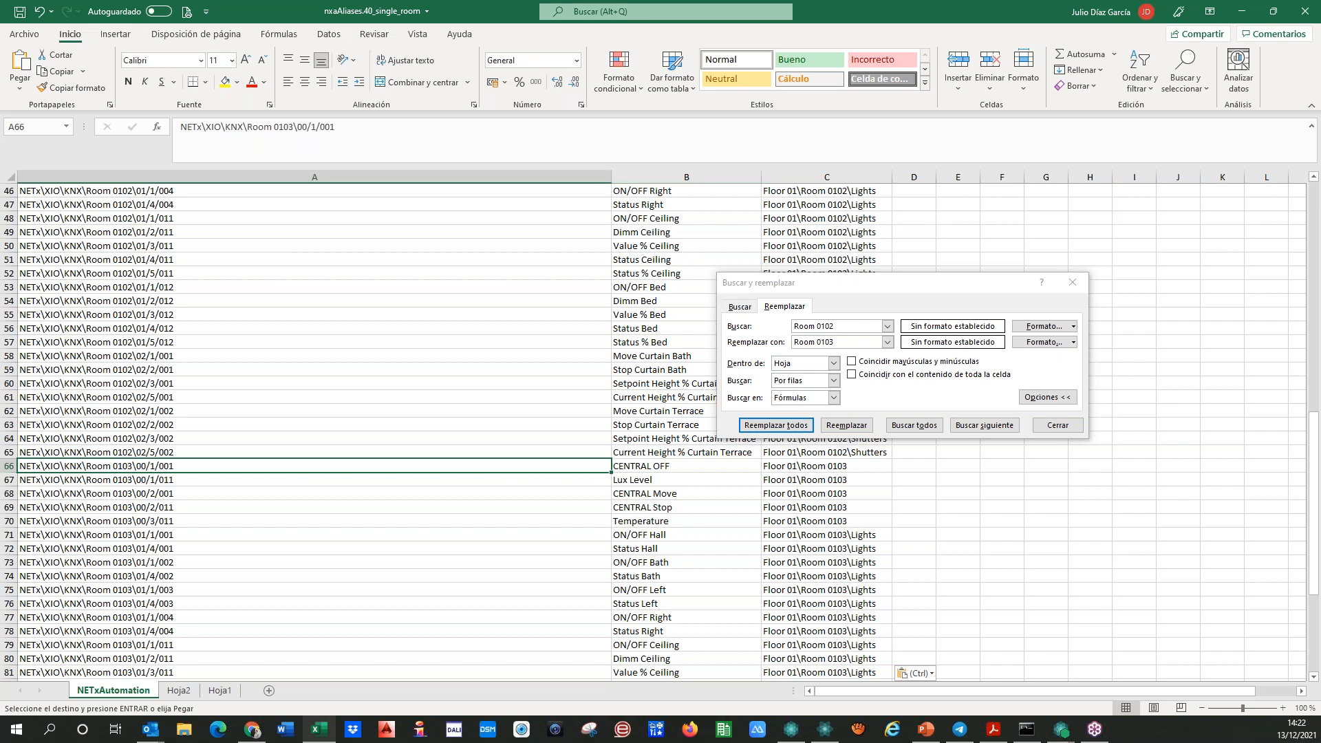
{"action": "key", "text": "Right"}
{"action": "key", "text": "Left"}
{"action": "left_click", "coordinate": [178, 691]}
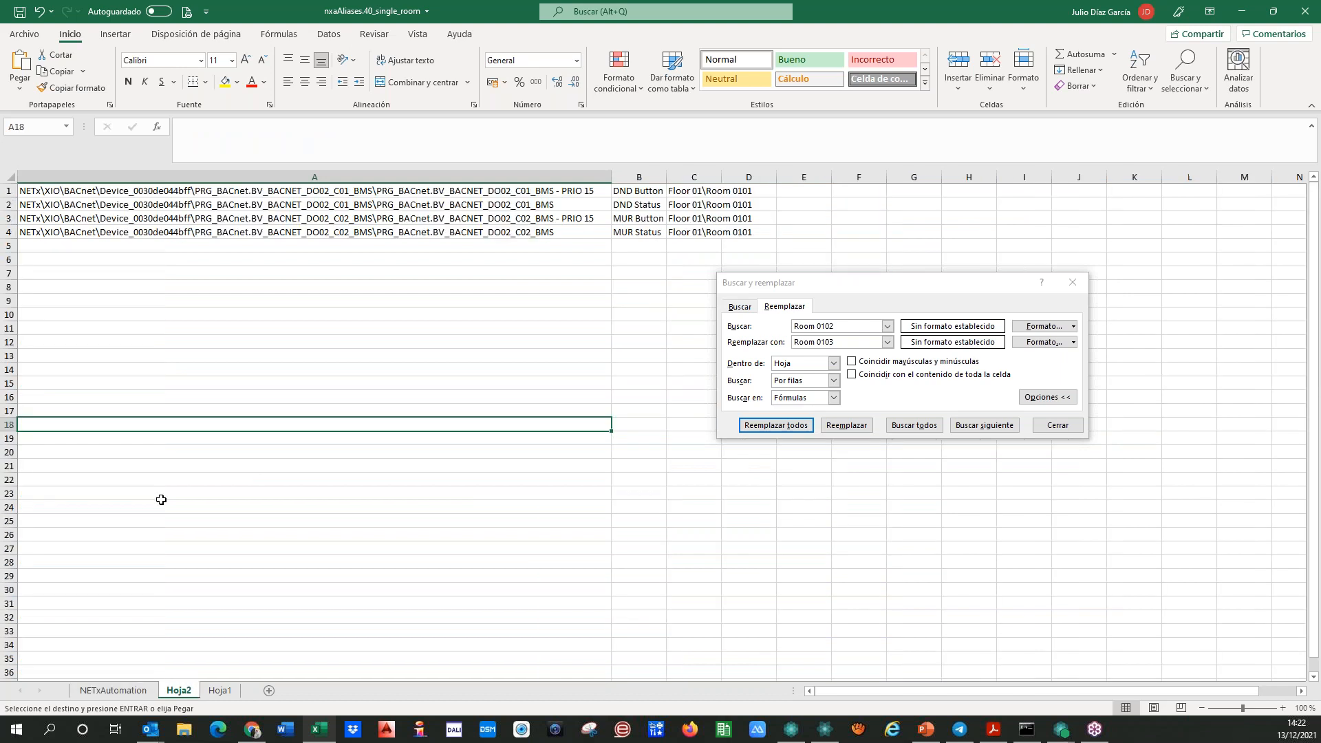
- Copy the four Room 0101 BACnet rows A1 to C4 in Hoja2 and paste them starting at A5
{"action": "double_click", "coordinate": [673, 178]}
{"action": "left_click", "coordinate": [43, 192]}
{"action": "key", "text": "shift+Down"}
{"action": "key", "text": "shift+Down"}
{"action": "key", "text": "shift+Down"}
{"action": "key", "text": "shift+Right"}
{"action": "key", "text": "shift+Right"}
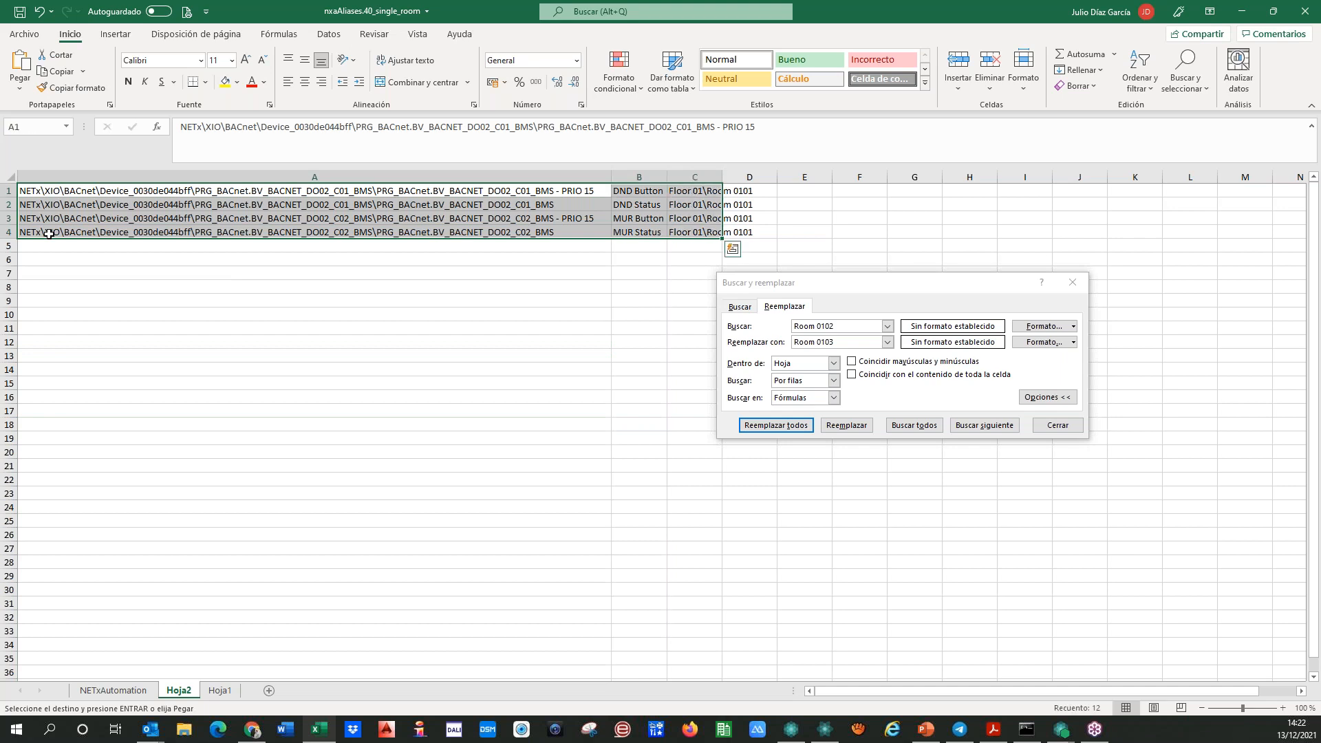
{"action": "key", "text": "Down"}
{"action": "key", "text": "Down"}
{"action": "key", "text": "Down"}
{"action": "key", "text": "Down"}
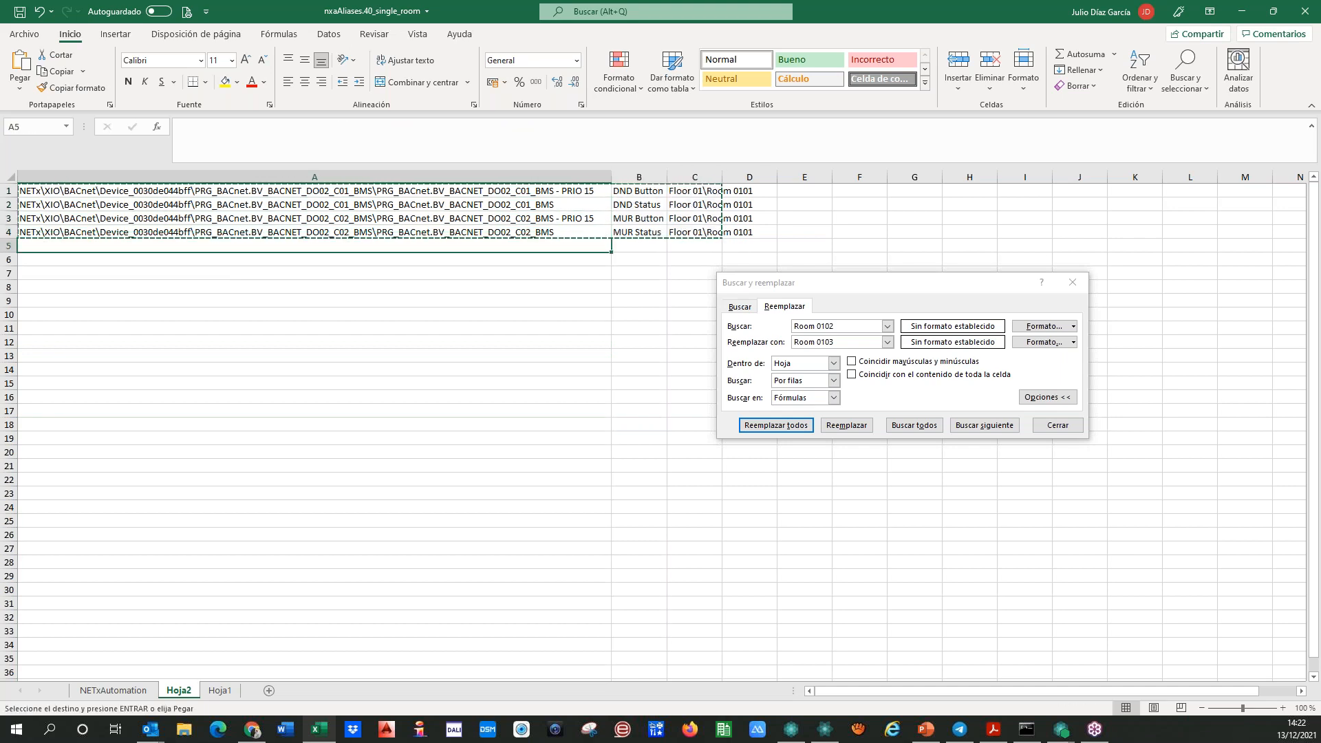
{"action": "key", "text": "shift+Down"}
{"action": "key", "text": "shift+Down"}
{"action": "key", "text": "shift+Down"}
{"action": "key", "text": "shift+Right"}
{"action": "key", "text": "shift+Right"}
{"action": "key", "text": "ctrl+v"}
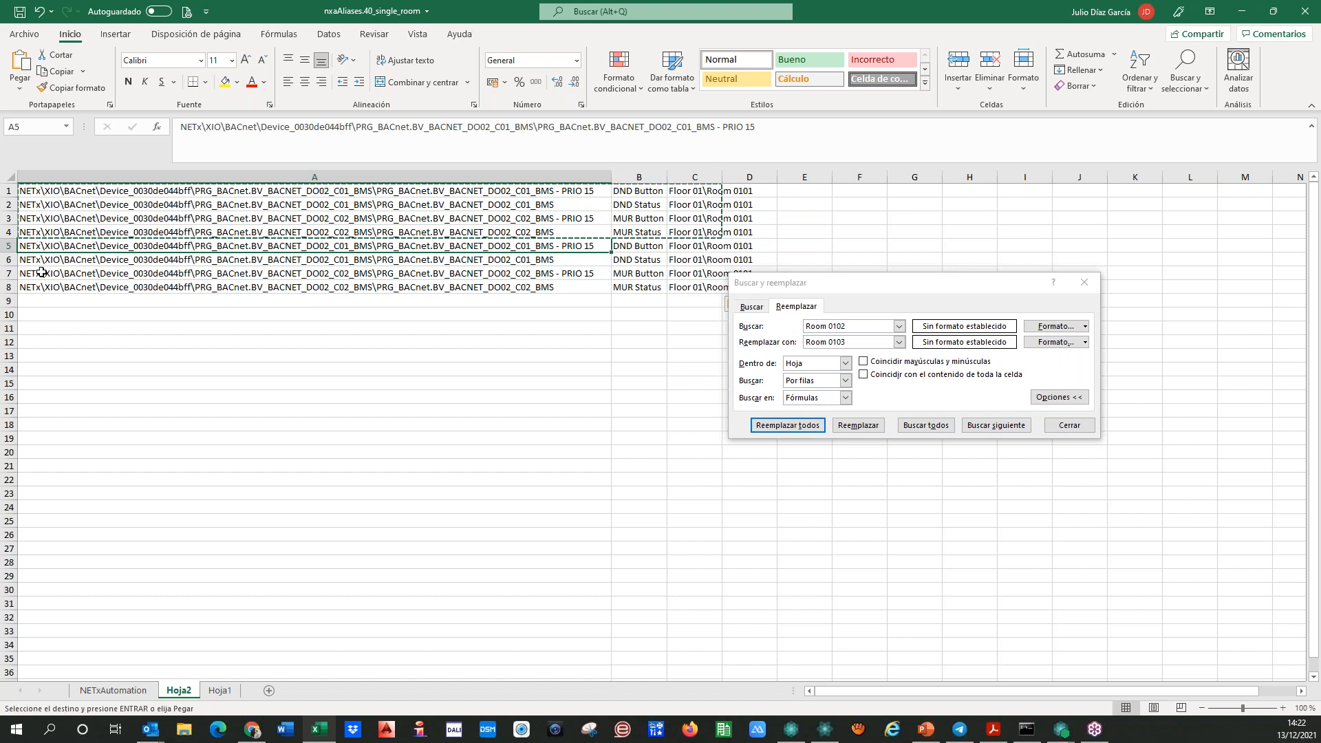
- Clear the duplicated BACnet rows 5 to 8 in Hoja2
{"action": "key", "text": "shift+space"}
{"action": "key", "text": "shift+Down"}
{"action": "key", "text": "shift+Down"}
{"action": "key", "text": "shift+Down"}
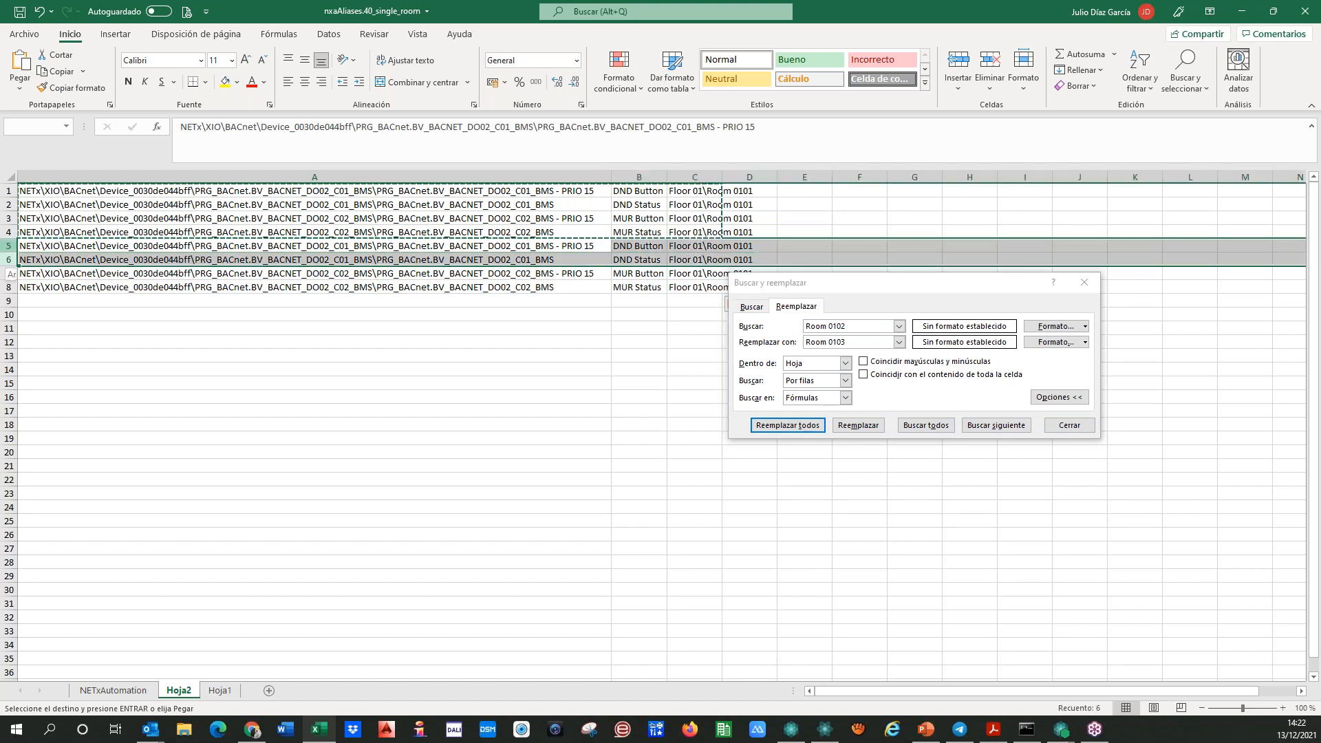
{"action": "key", "text": "Delete"}
{"action": "left_click", "coordinate": [561, 246]}
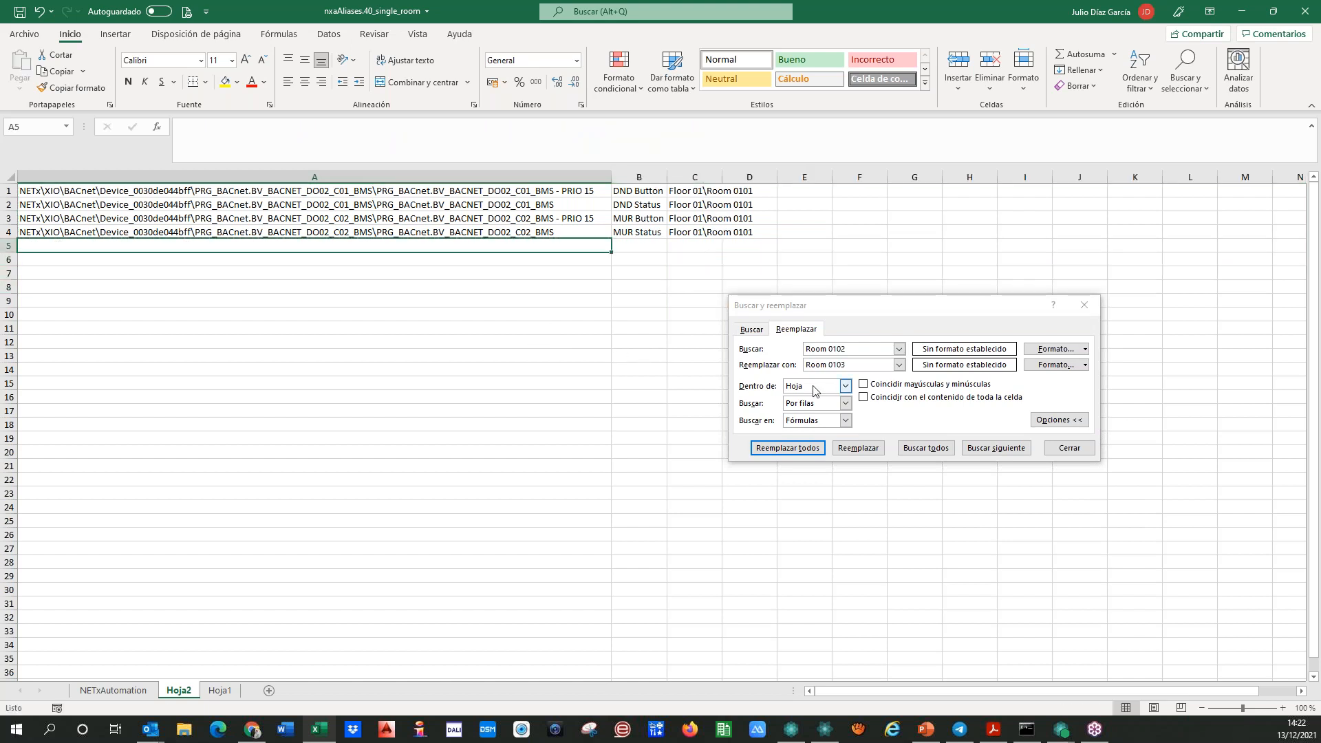
- Replace every occurrence of Room 0101 with Room 0102 in the sheet Hoja2
{"action": "left_click", "coordinate": [865, 350]}
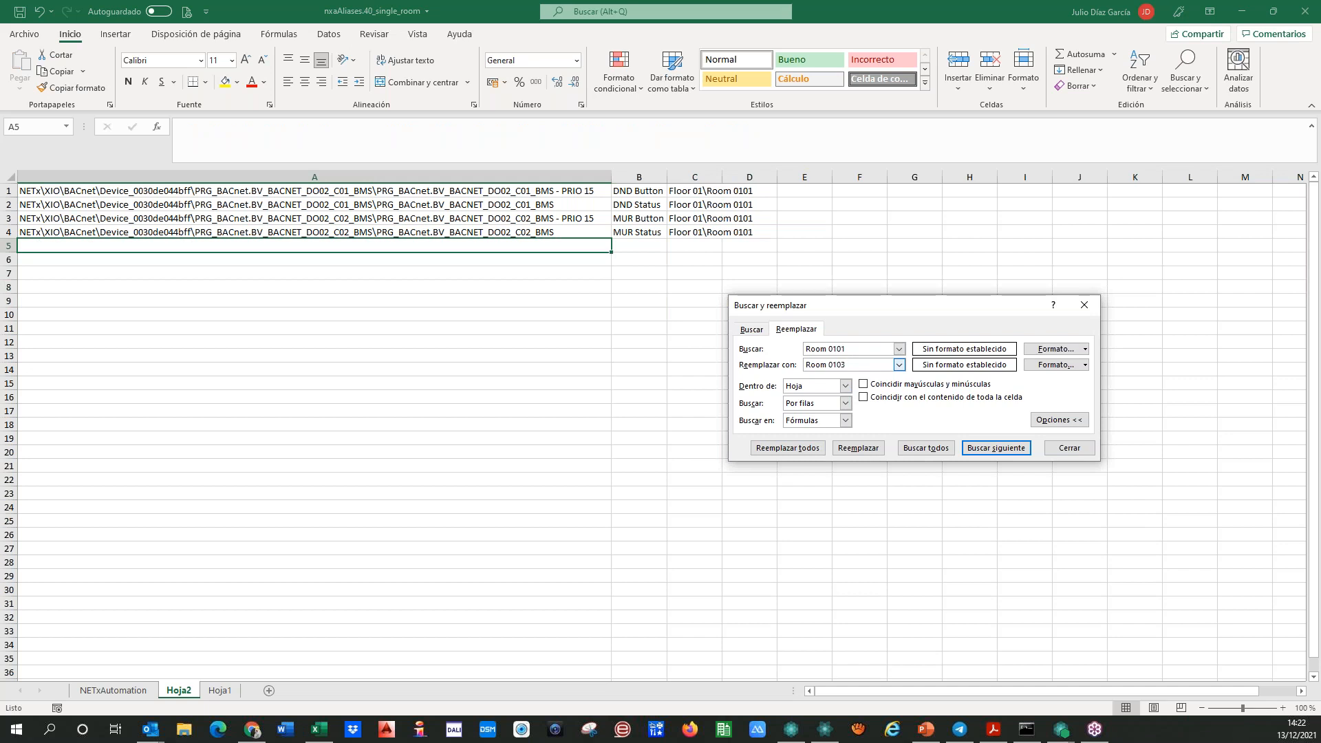
{"action": "left_click", "coordinate": [788, 448]}
{"action": "left_click", "coordinate": [659, 406]}
- Replace every occurrence of DO02_C01 with DO02_C03 in Hoja2, taking the search text from cell A1
{"action": "left_click", "coordinate": [447, 191]}
{"action": "left_click", "coordinate": [470, 128]}
{"action": "key", "text": "shift+Right"}
{"action": "key", "text": "shift+Right"}
{"action": "key", "text": "shift+Right"}
{"action": "key", "text": "shift+Right"}
{"action": "key", "text": "shift+Right"}
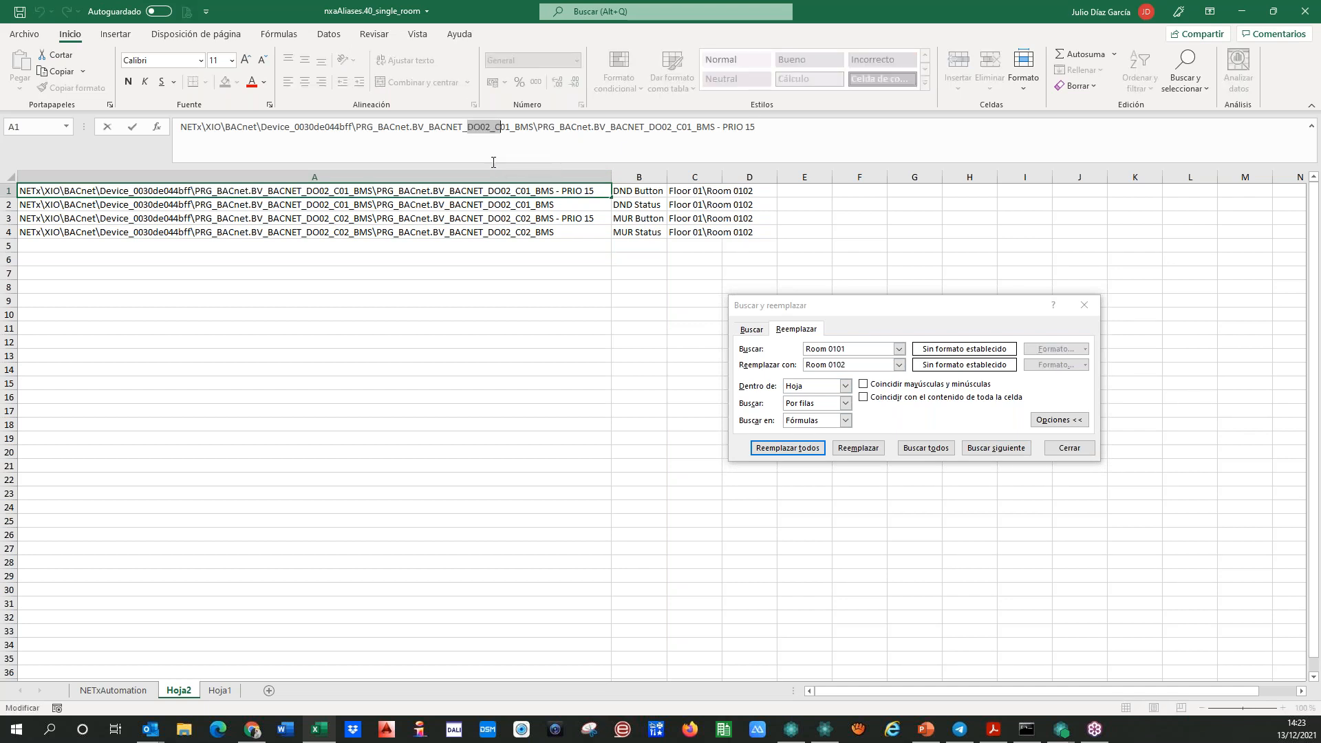
{"action": "key", "text": "ctrl+c"}
{"action": "left_click", "coordinate": [855, 349]}
{"action": "key", "text": "ctrl+v"}
{"action": "left_click_drag", "start_coordinate": [856, 365], "coordinate": [798, 366]}
{"action": "key", "text": "BackSpace"}
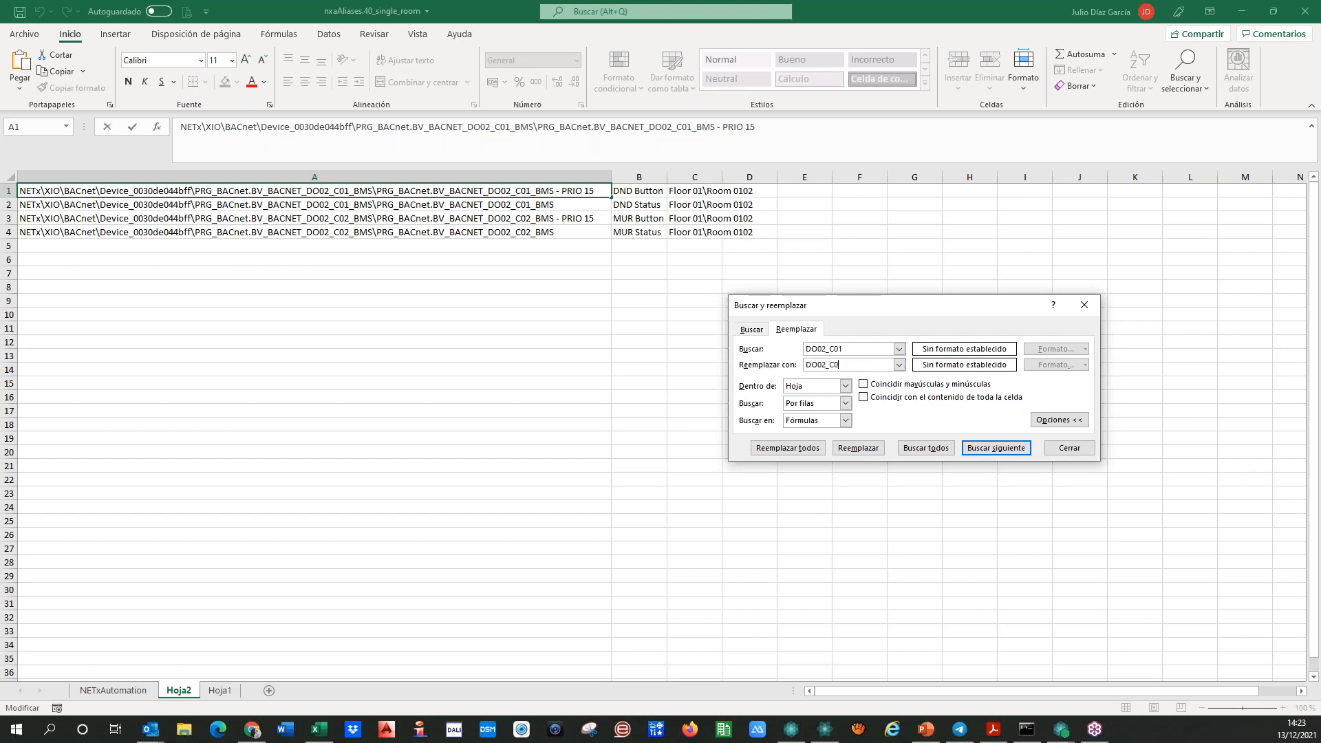
{"action": "left_click", "coordinate": [777, 447]}
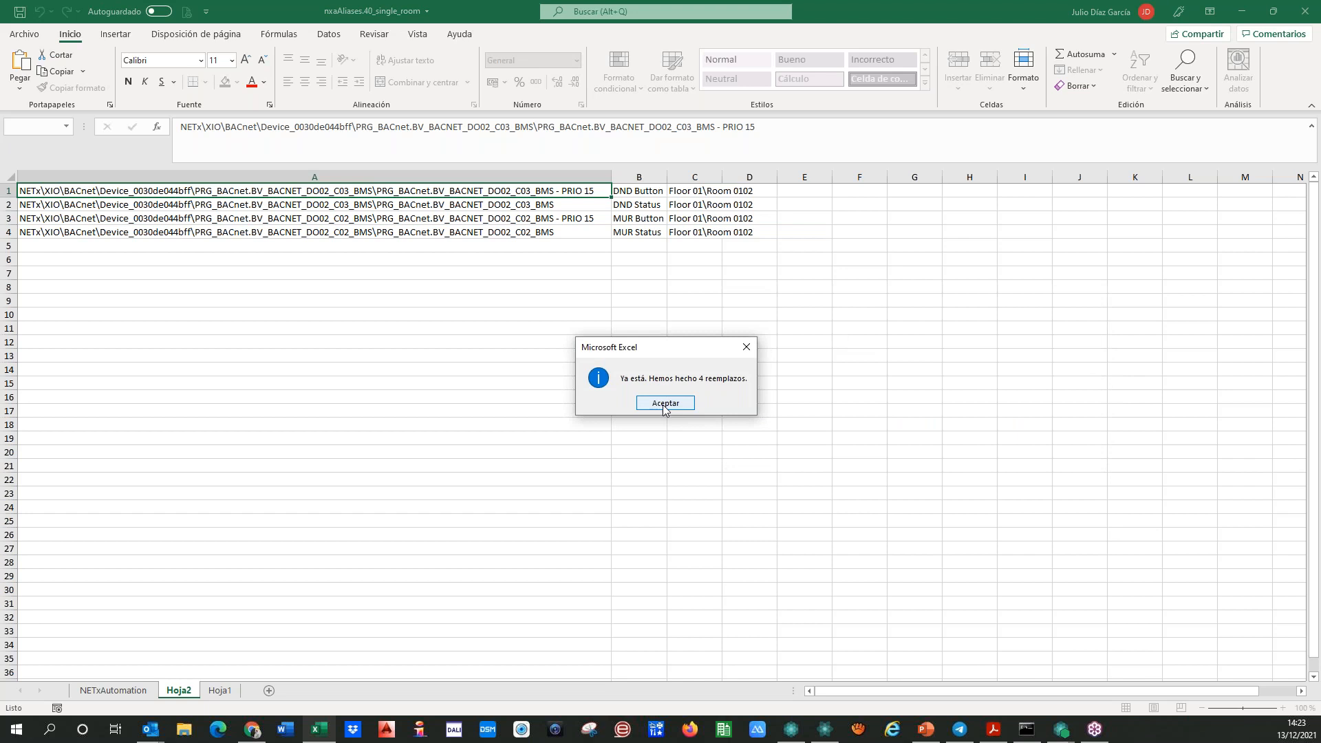
{"action": "left_click", "coordinate": [665, 403]}
- Replace every occurrence of DO02_C02 with DO02_C04 in the sheet Hoja2
{"action": "left_click", "coordinate": [856, 353]}
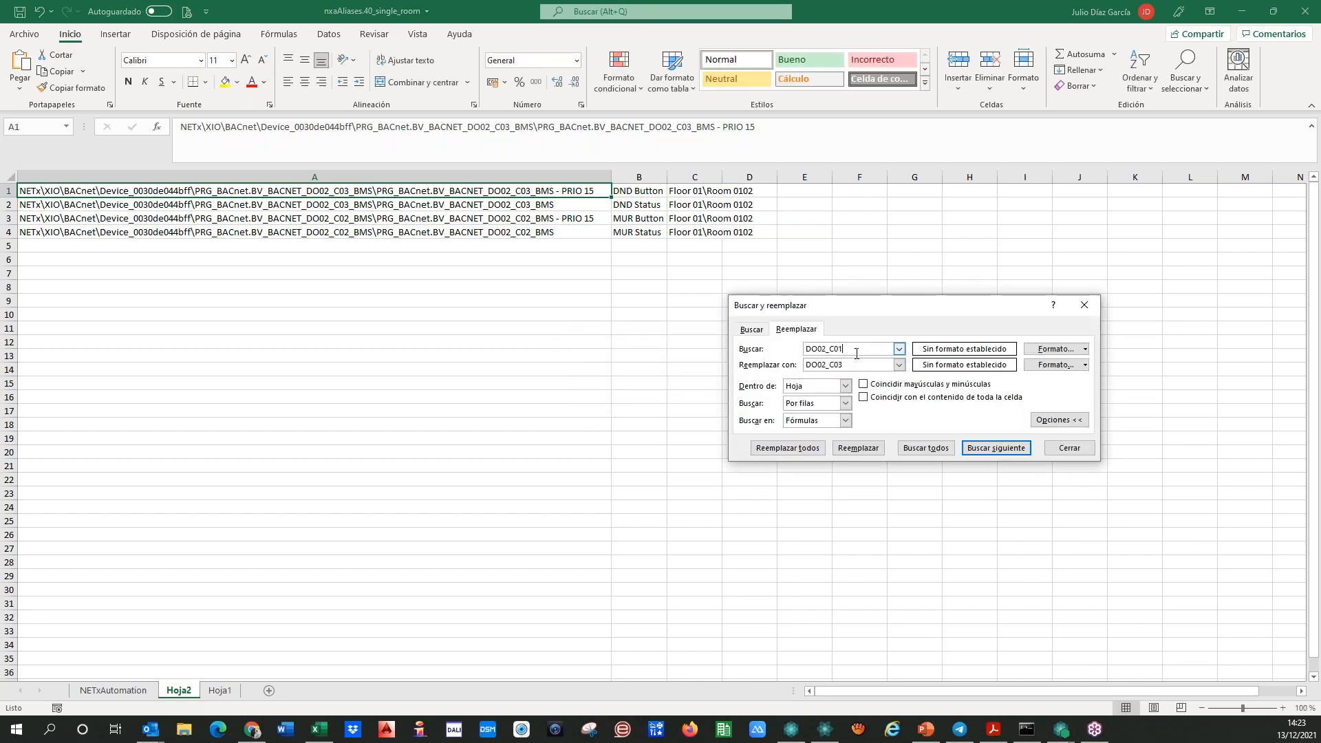
{"action": "left_click", "coordinate": [851, 362]}
{"action": "type", "text": "4"}
{"action": "left_click", "coordinate": [805, 448]}
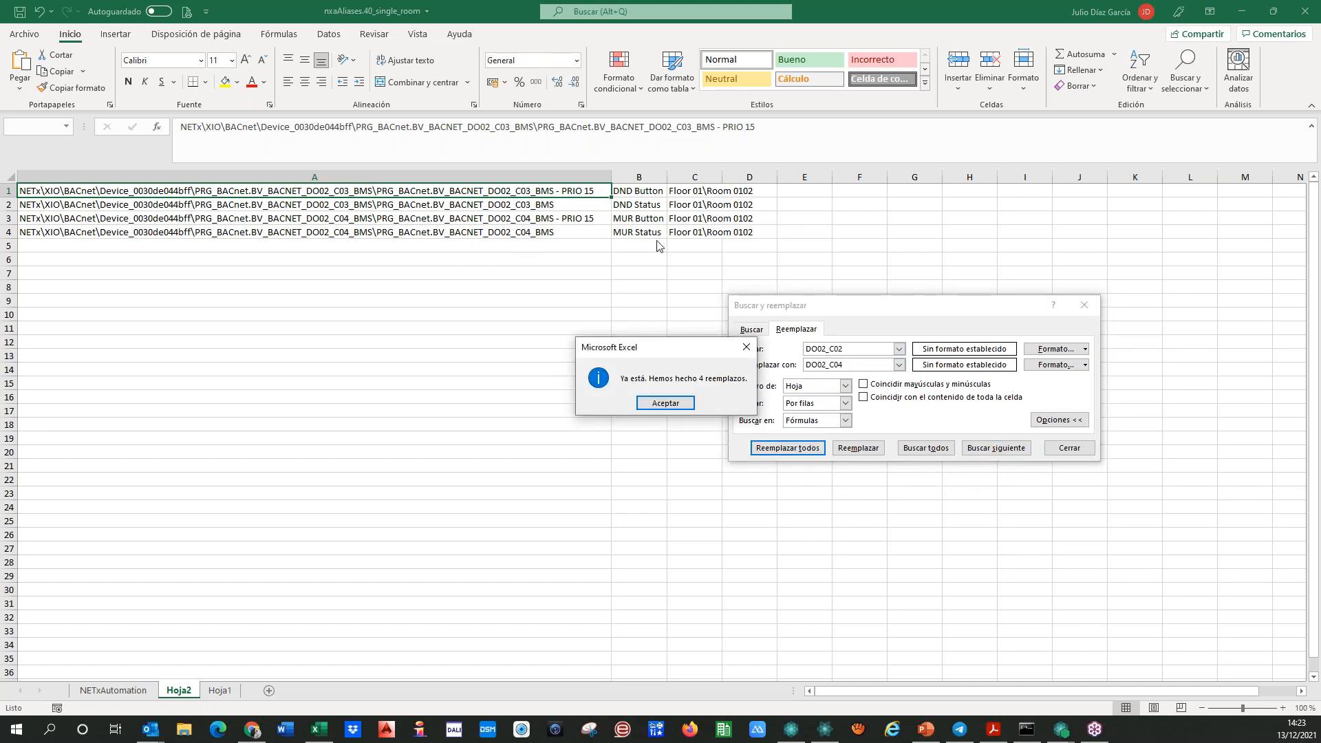
{"action": "left_click", "coordinate": [664, 403]}
{"action": "left_click", "coordinate": [477, 397]}
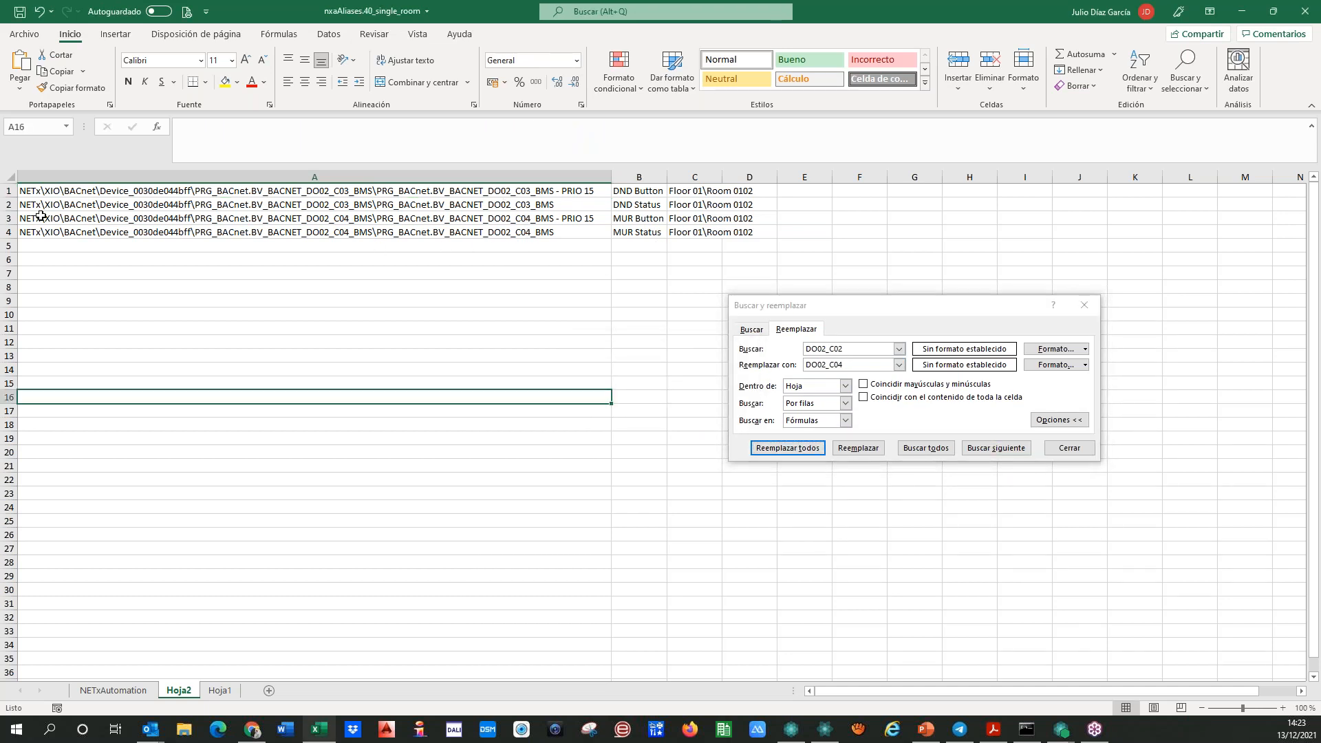
- Copy the four Room 0102 BACnet rows, 1 to 4, from Hoja2 into NETxAutomation starting at A97
{"action": "left_click", "coordinate": [9, 190]}
{"action": "left_click_drag", "start_coordinate": [9, 201], "coordinate": [9, 232]}
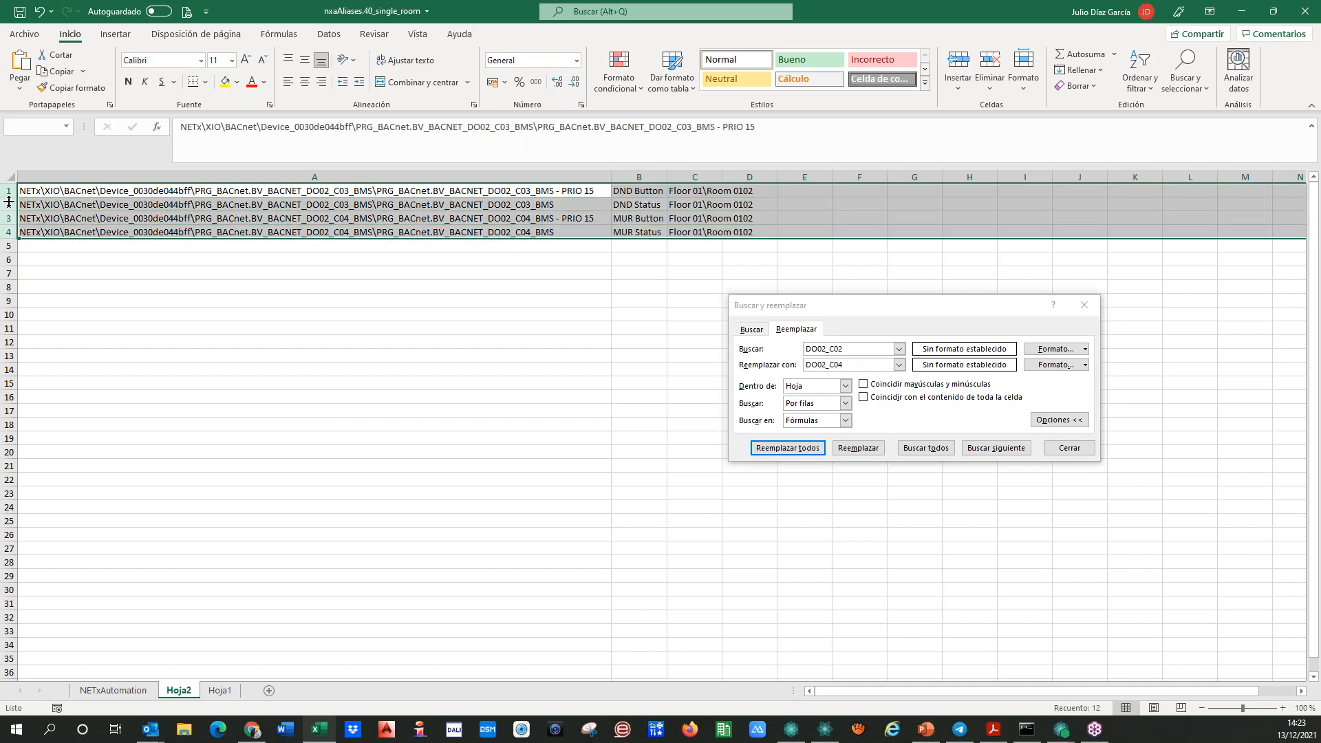
{"action": "key", "text": "ctrl+c"}
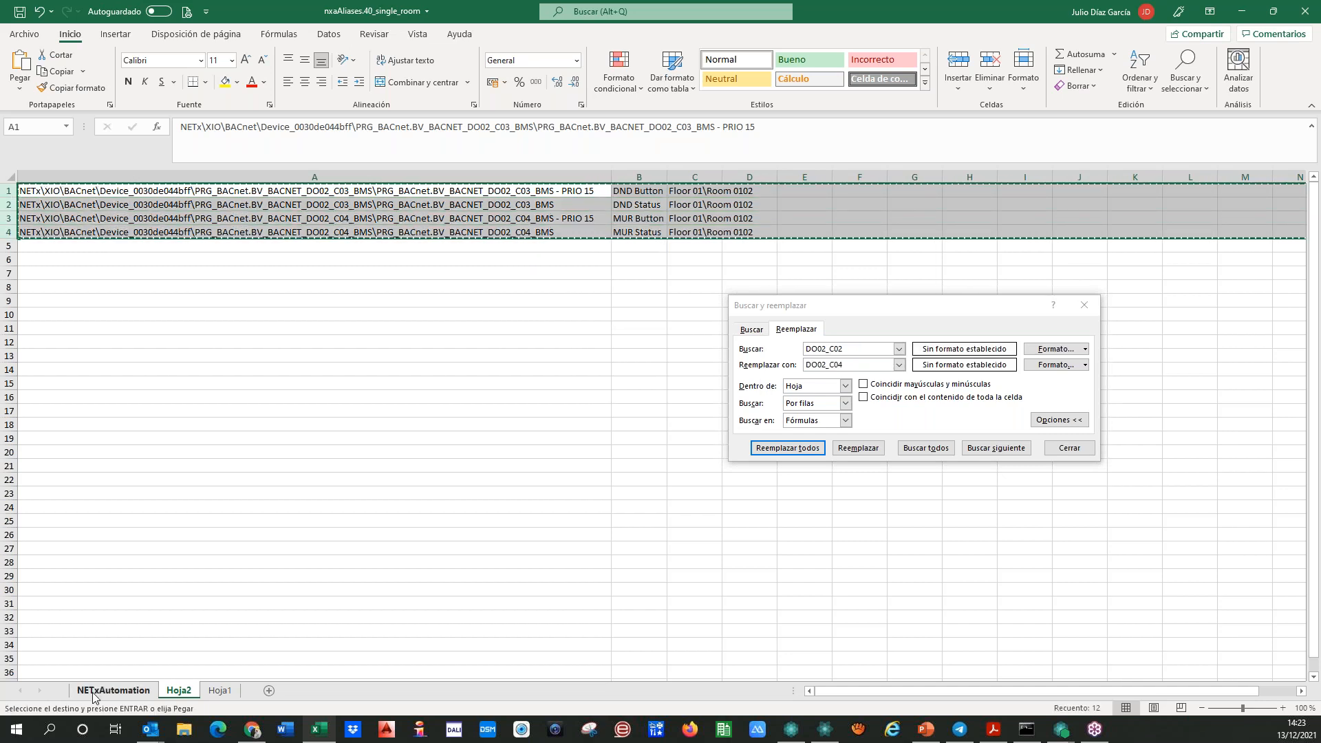
{"action": "left_click", "coordinate": [133, 690]}
{"action": "scroll", "coordinate": [125, 672], "scroll_direction": "down", "scroll_amount": 16}
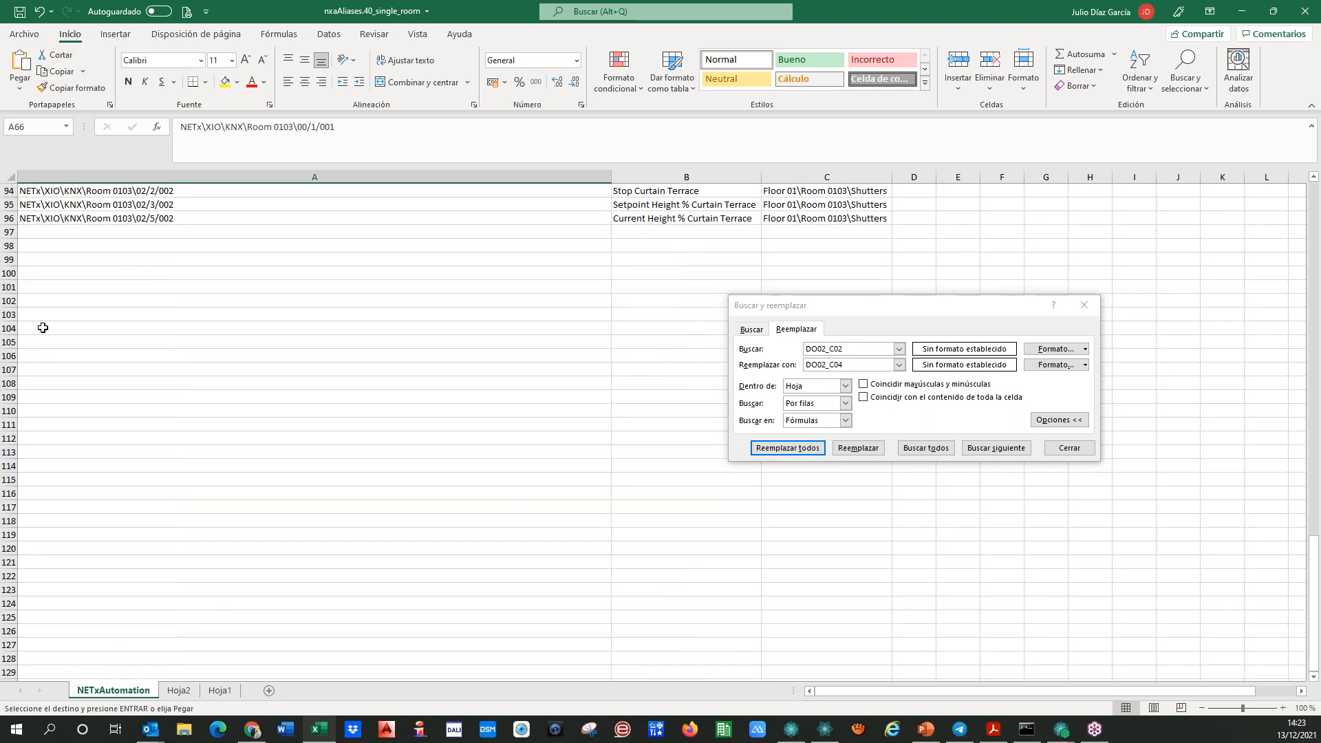
{"action": "scroll", "coordinate": [42, 328], "scroll_direction": "up", "scroll_amount": 4}
{"action": "left_click", "coordinate": [36, 398]}
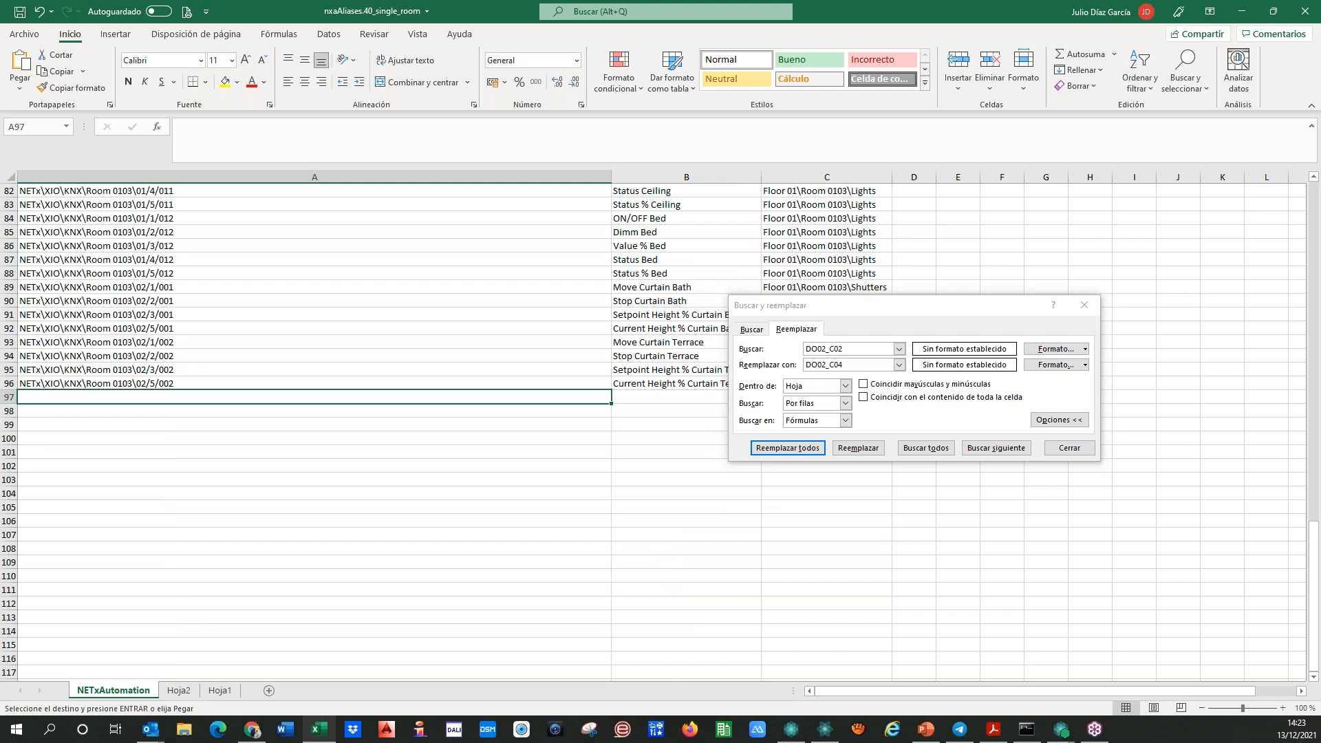
{"action": "key", "text": "ctrl+v"}
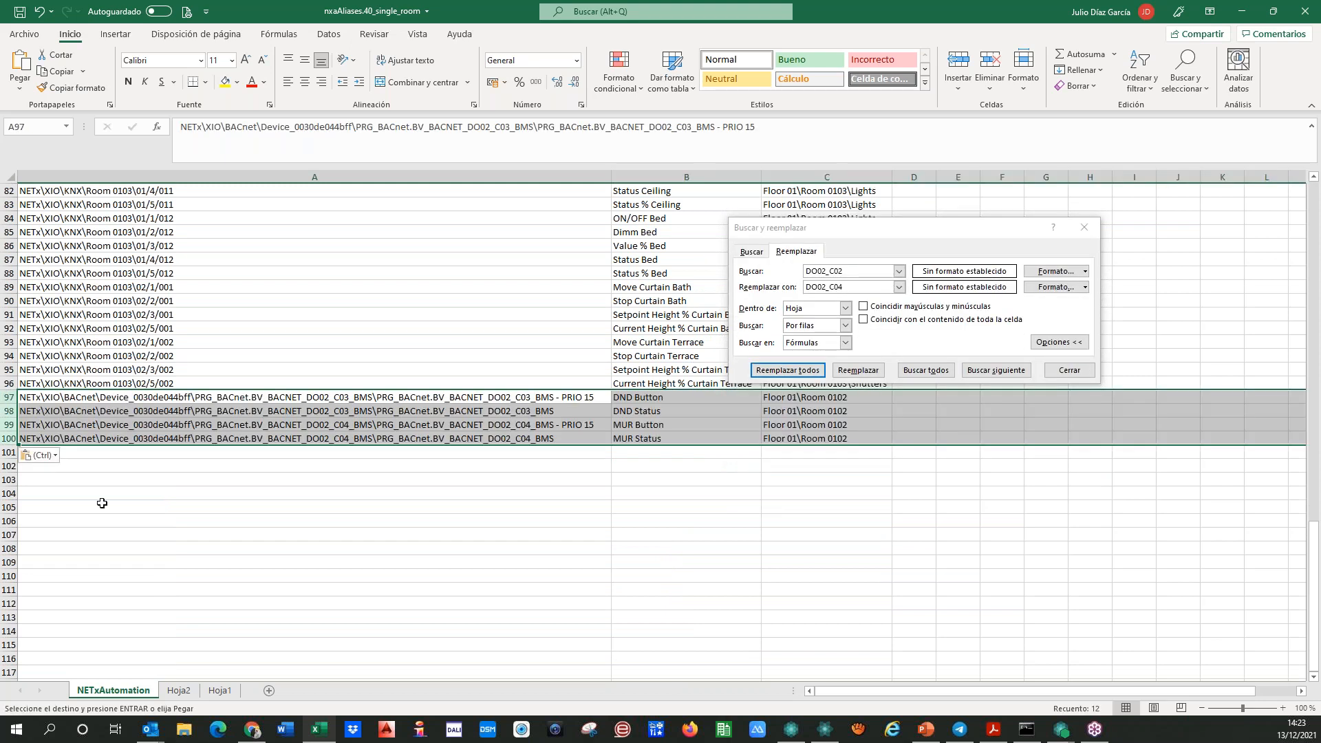
- Undo the paste of the Room 0102 BACnet rows in NETxAutomation
{"action": "left_click", "coordinate": [178, 690]}
{"action": "left_click", "coordinate": [354, 289]}
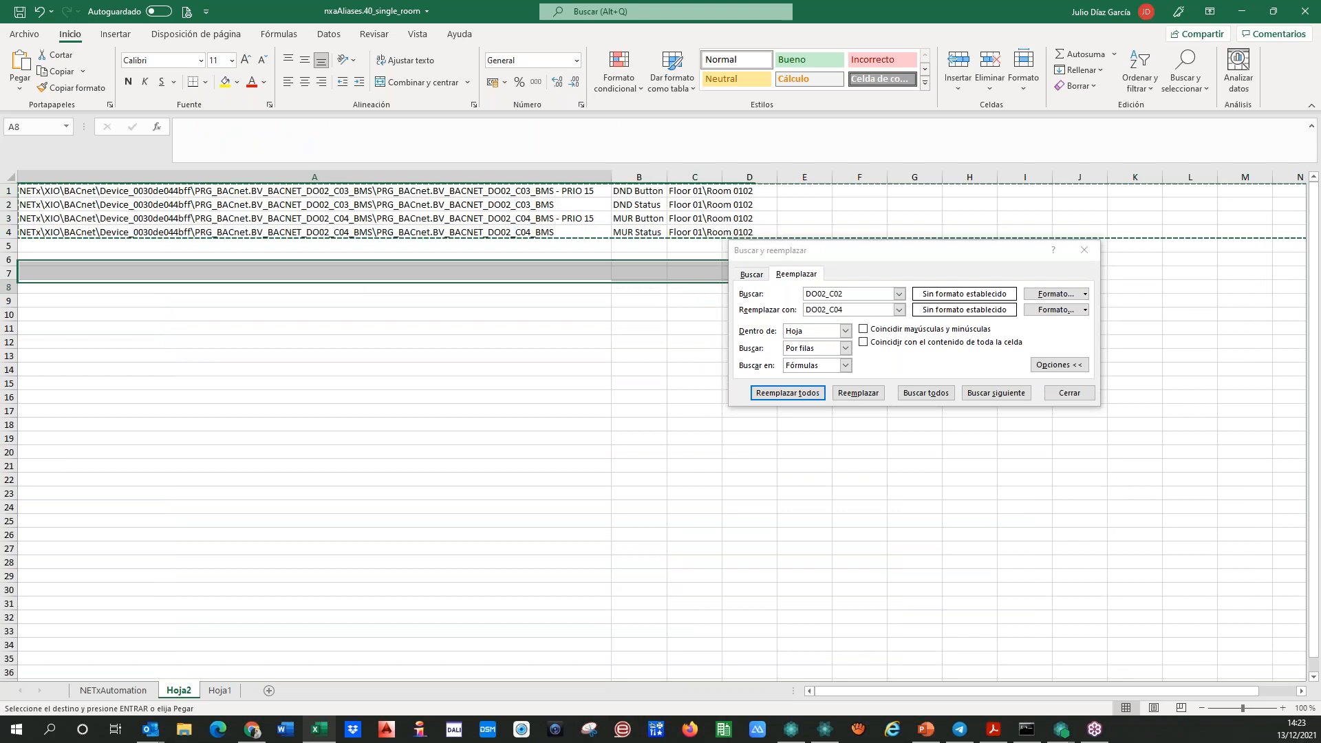
{"action": "left_click", "coordinate": [39, 11]}
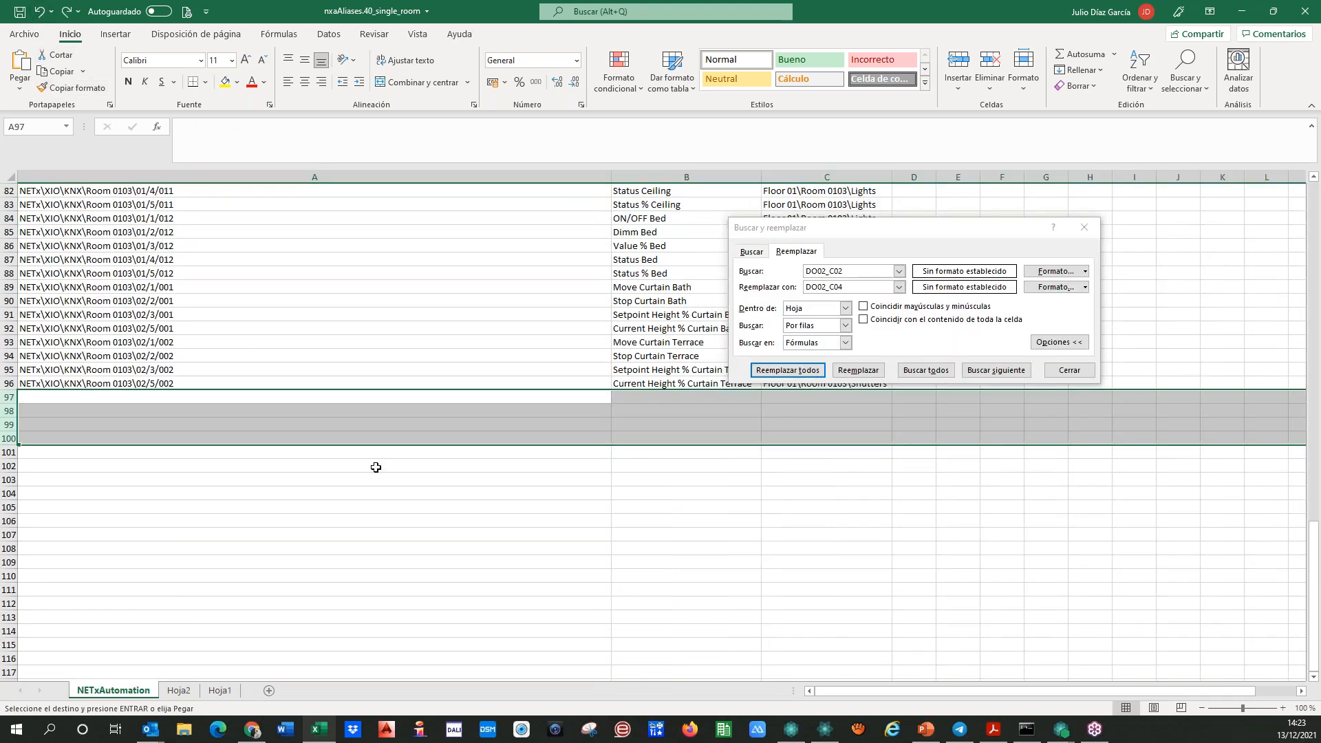
{"action": "left_click", "coordinate": [178, 690]}
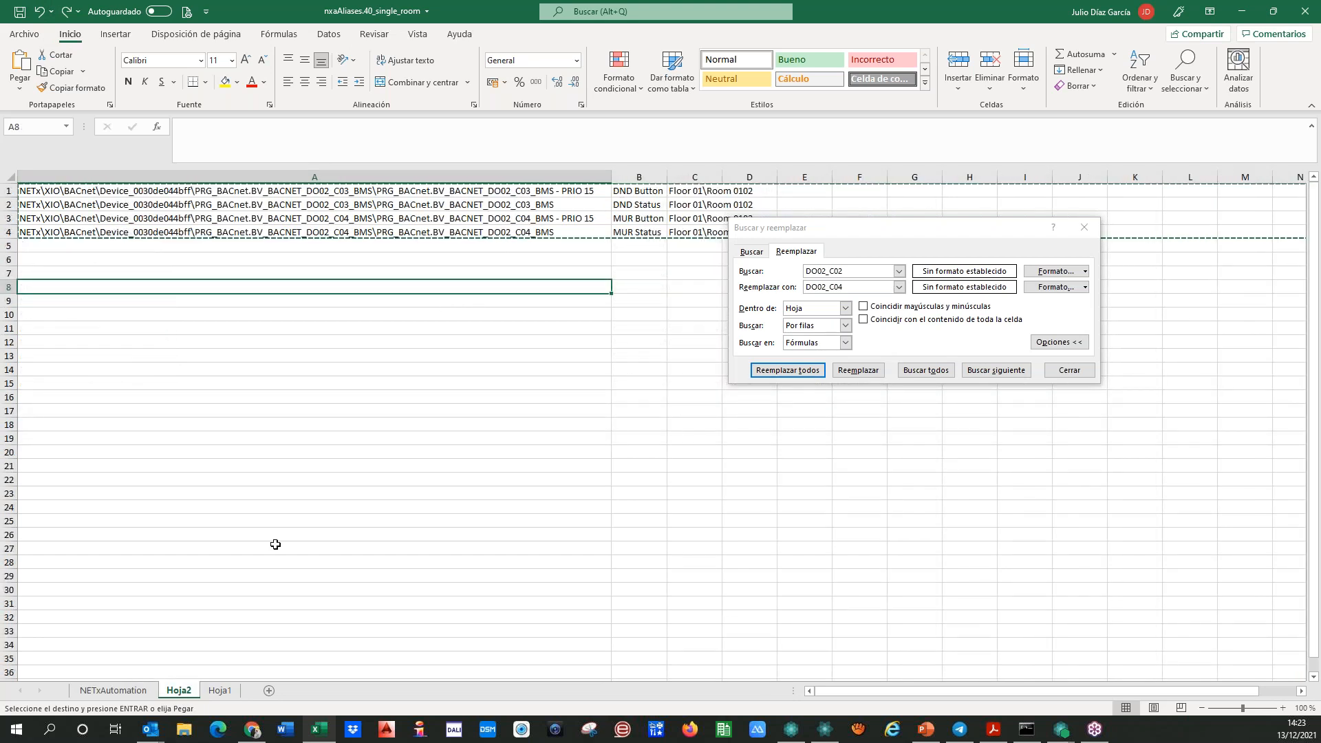
{"action": "left_click", "coordinate": [227, 695]}
{"action": "left_click", "coordinate": [187, 694]}
{"action": "left_click", "coordinate": [214, 695]}
{"action": "left_click", "coordinate": [180, 692]}
{"action": "left_click", "coordinate": [130, 692]}
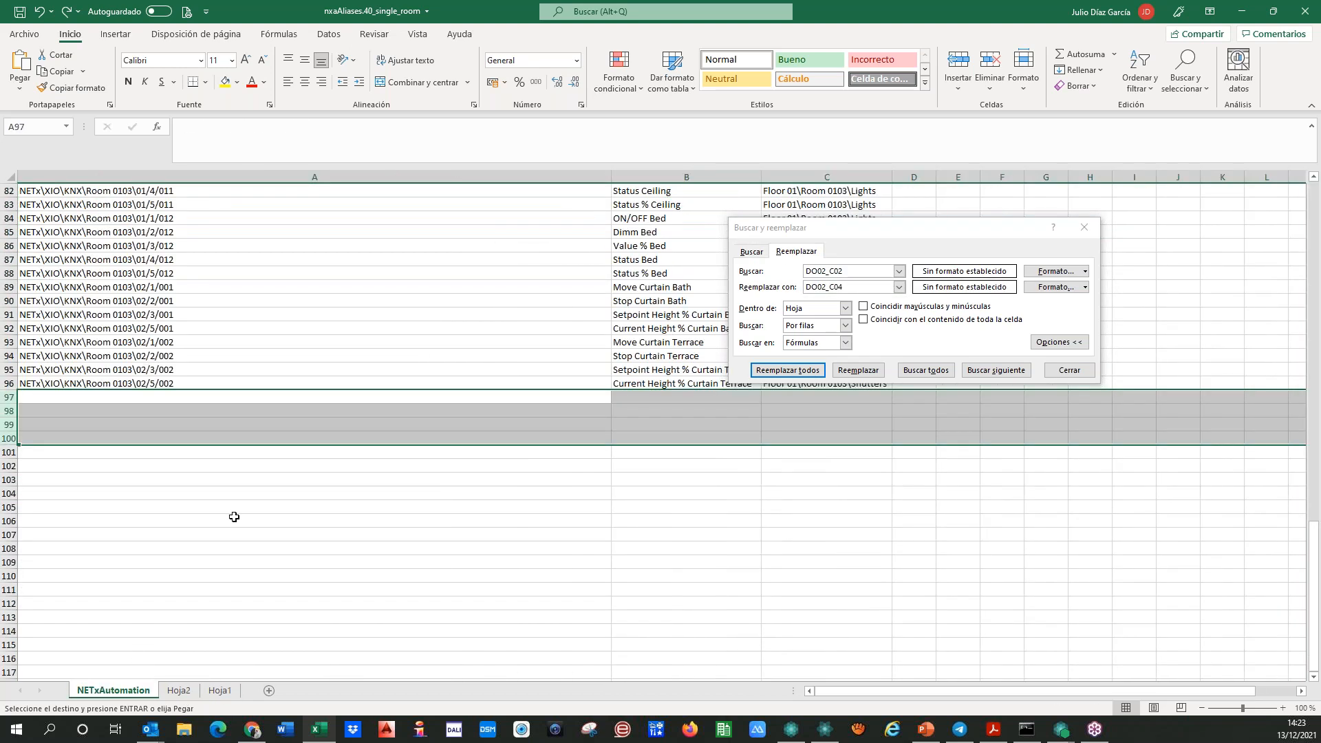
{"action": "scroll", "coordinate": [233, 517], "scroll_direction": "up", "scroll_amount": 4}
{"action": "left_click", "coordinate": [234, 543]}
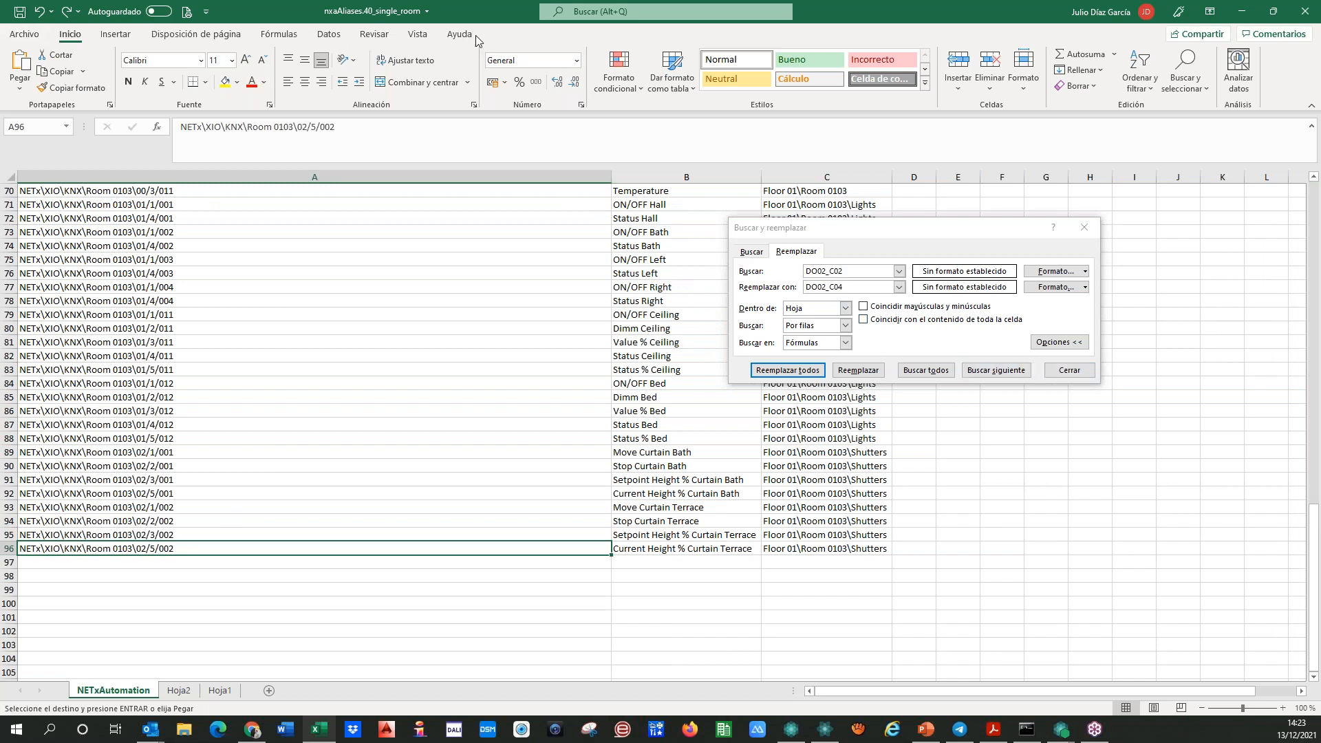
- Close the find and replace dialog and bring up the workbook nxaAliases.40_all_rooms maximized
{"action": "left_click_drag", "start_coordinate": [803, 15], "coordinate": [802, 0]}
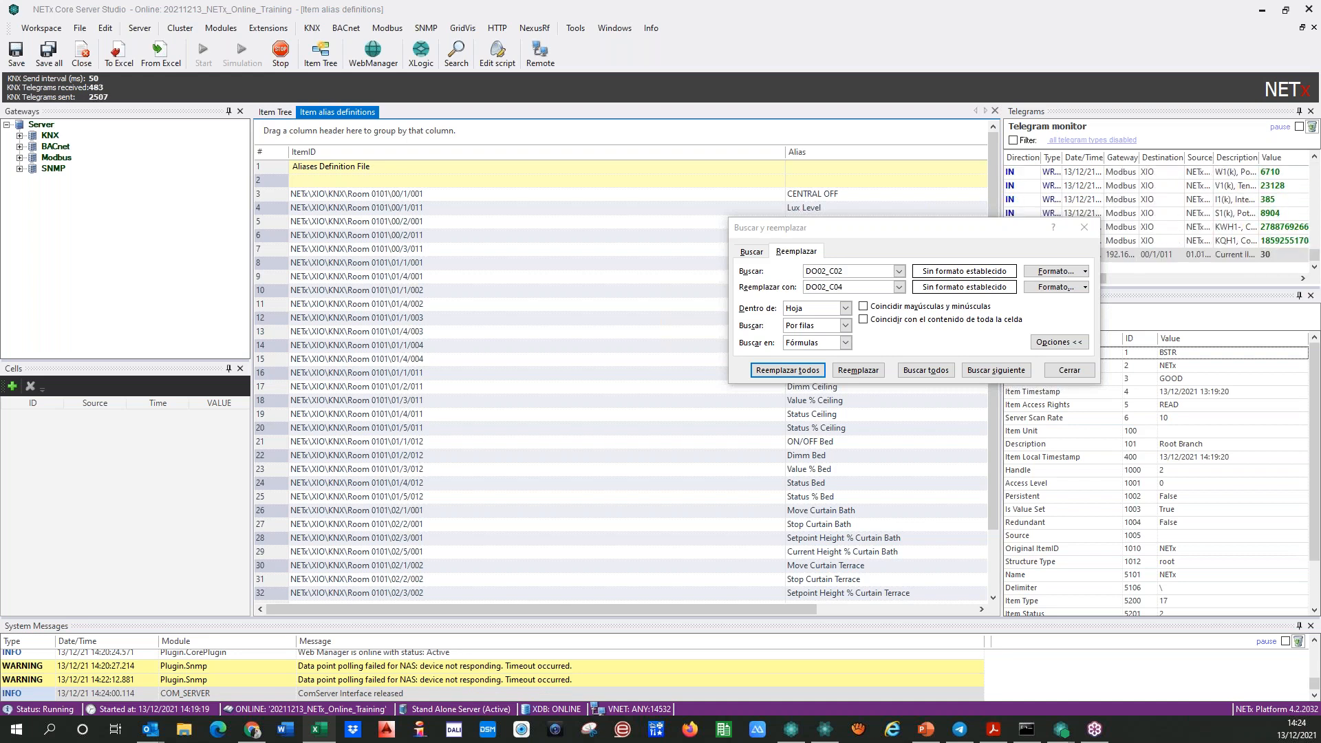
{"action": "key", "text": "Escape"}
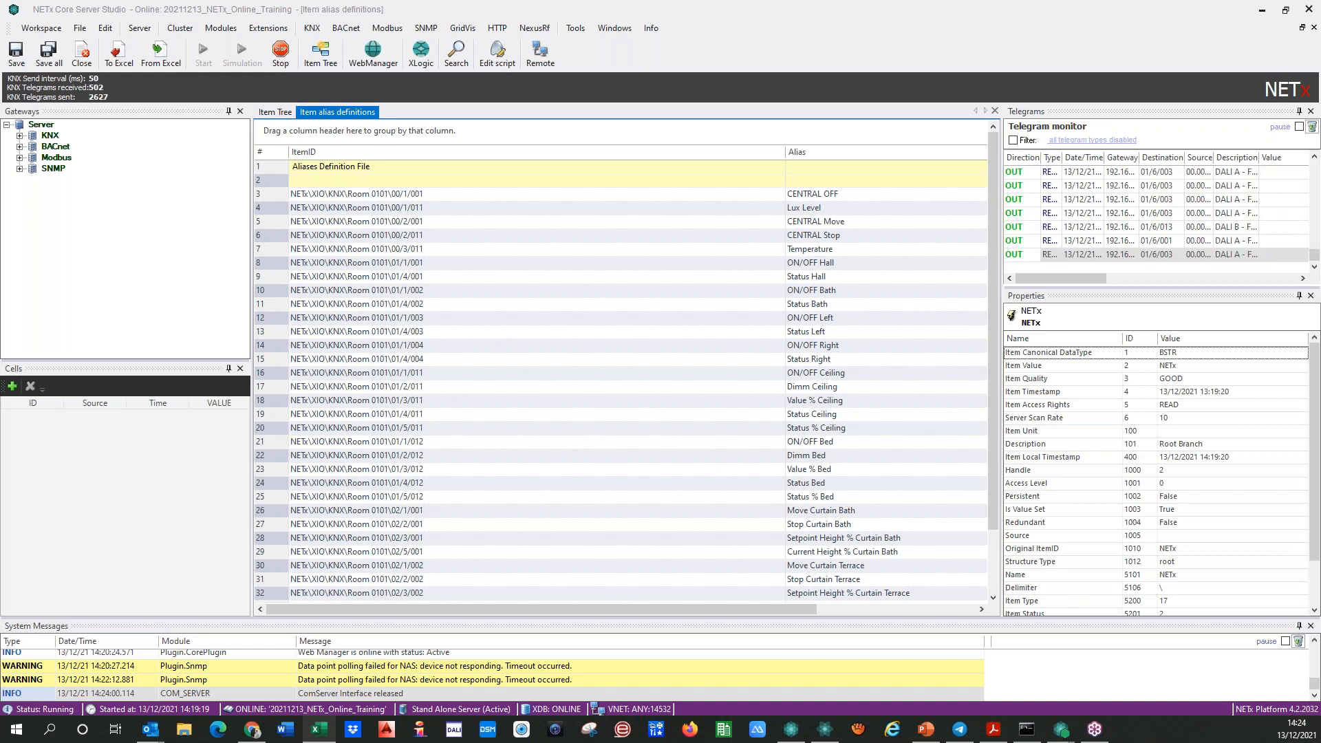
{"action": "key", "text": "ctrl+l"}
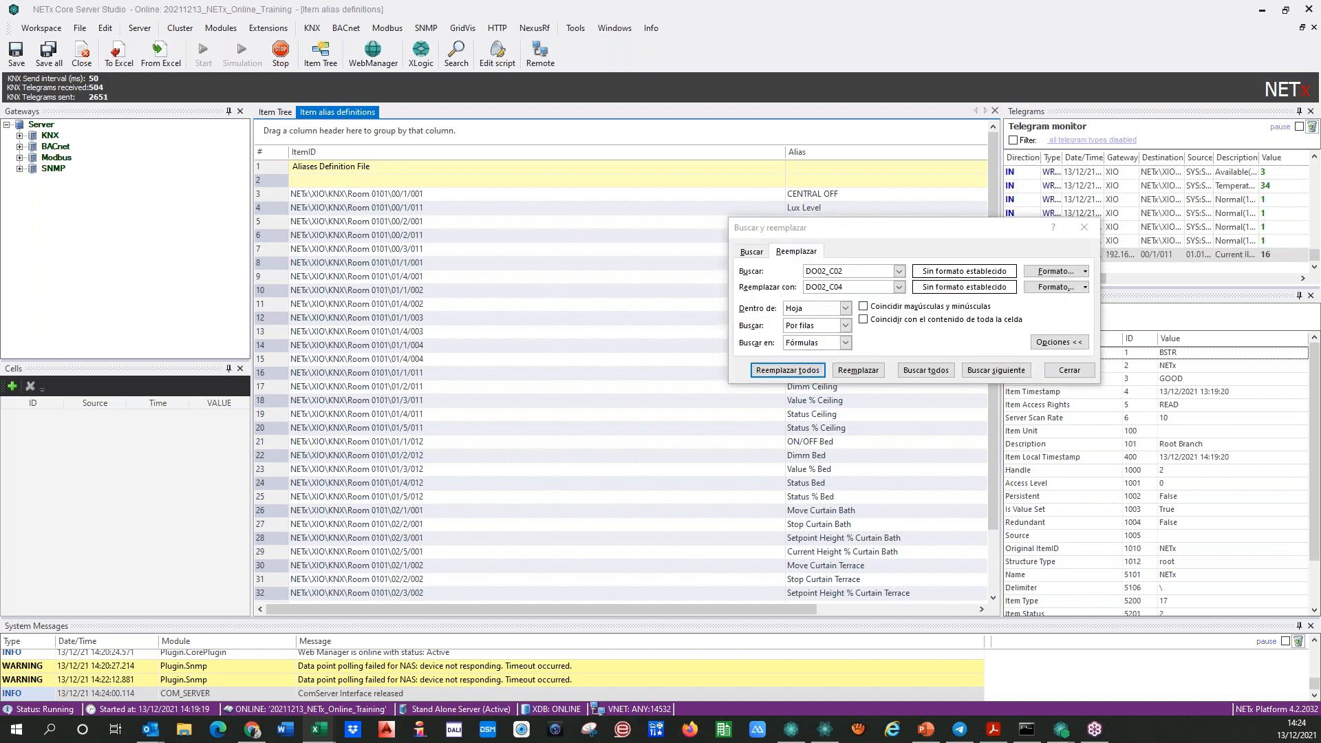
{"action": "left_click_drag", "start_coordinate": [0, 97], "coordinate": [855, 56]}
{"action": "left_click", "coordinate": [1082, 228]}
{"action": "scroll", "coordinate": [1274, 325], "scroll_direction": "up", "scroll_amount": 8}
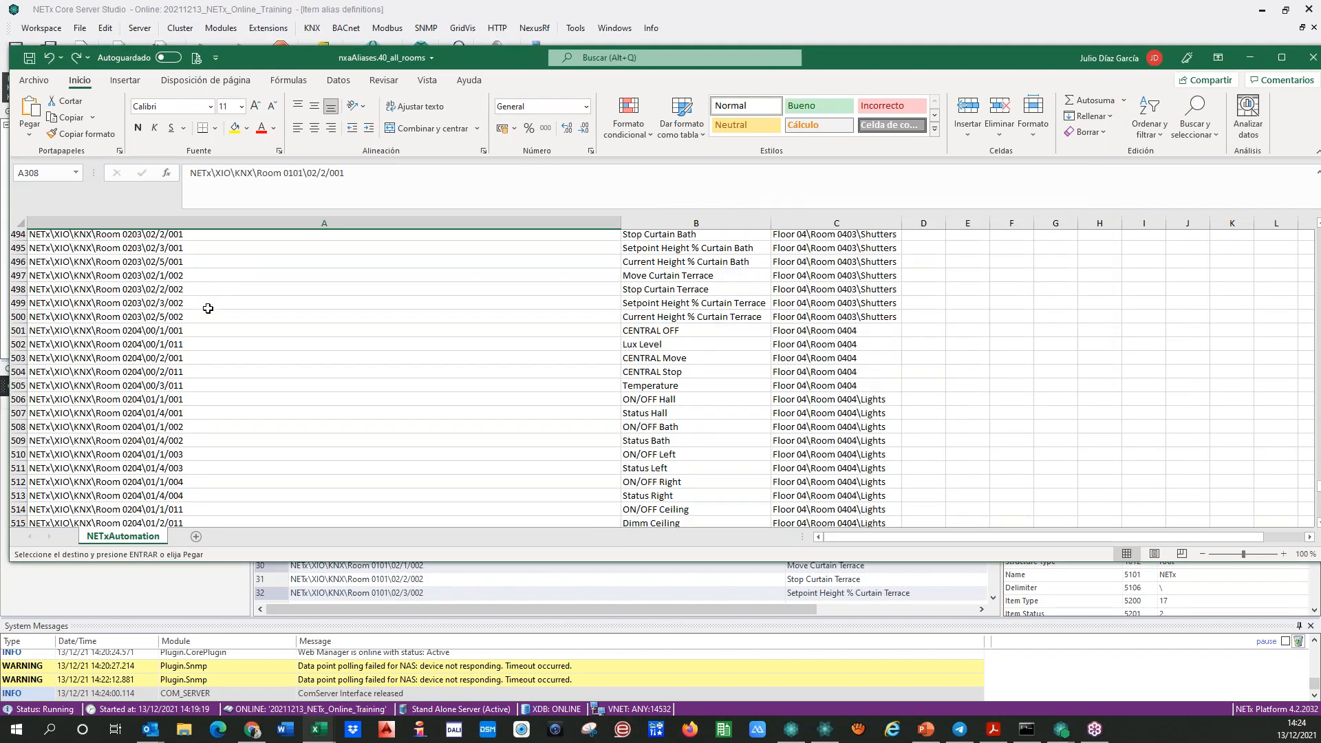
{"action": "left_click", "coordinate": [1281, 58]}
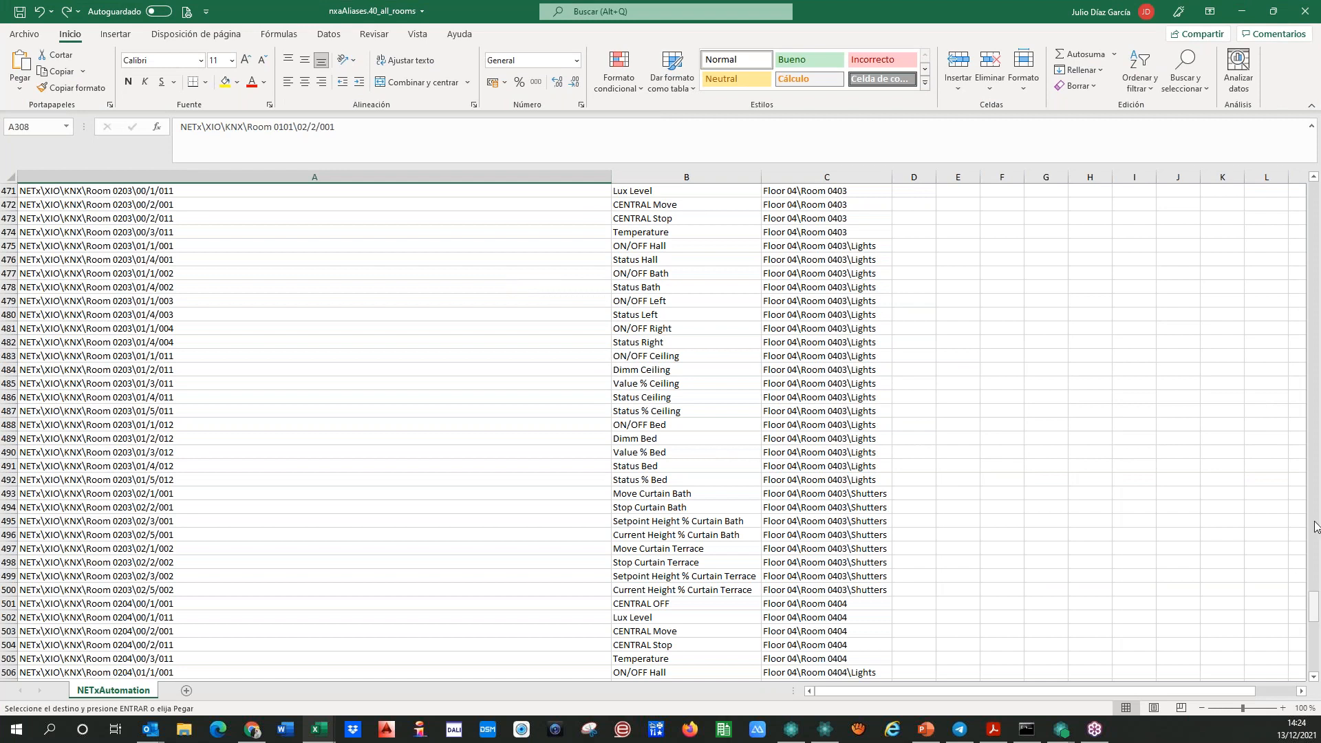
- Examine the KNX and BACnet aliases for all rooms in nxaAliases.40_all_rooms, from row 1 down to the BACnet rows
{"action": "left_click_drag", "start_coordinate": [1317, 187], "coordinate": [1315, 184]}
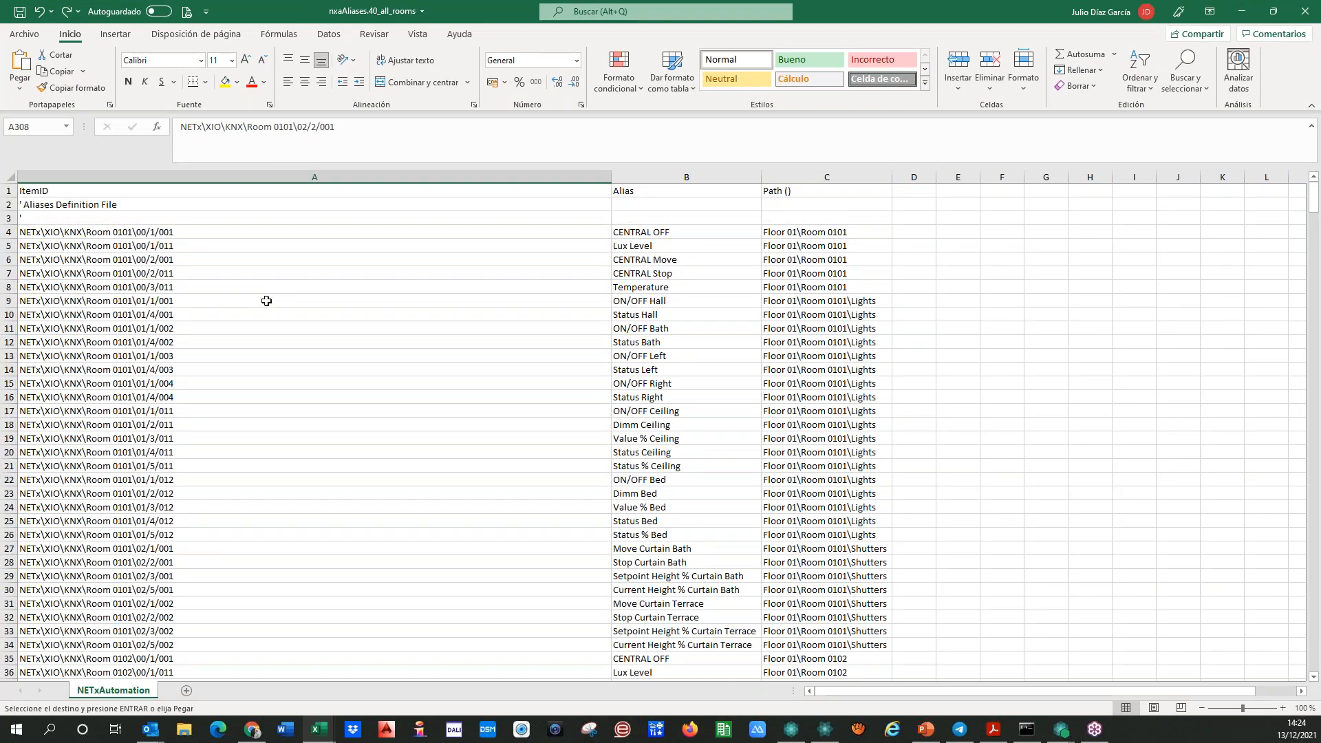
{"action": "scroll", "coordinate": [265, 301], "scroll_direction": "down", "scroll_amount": 3}
{"action": "scroll", "coordinate": [265, 300], "scroll_direction": "down", "scroll_amount": 16}
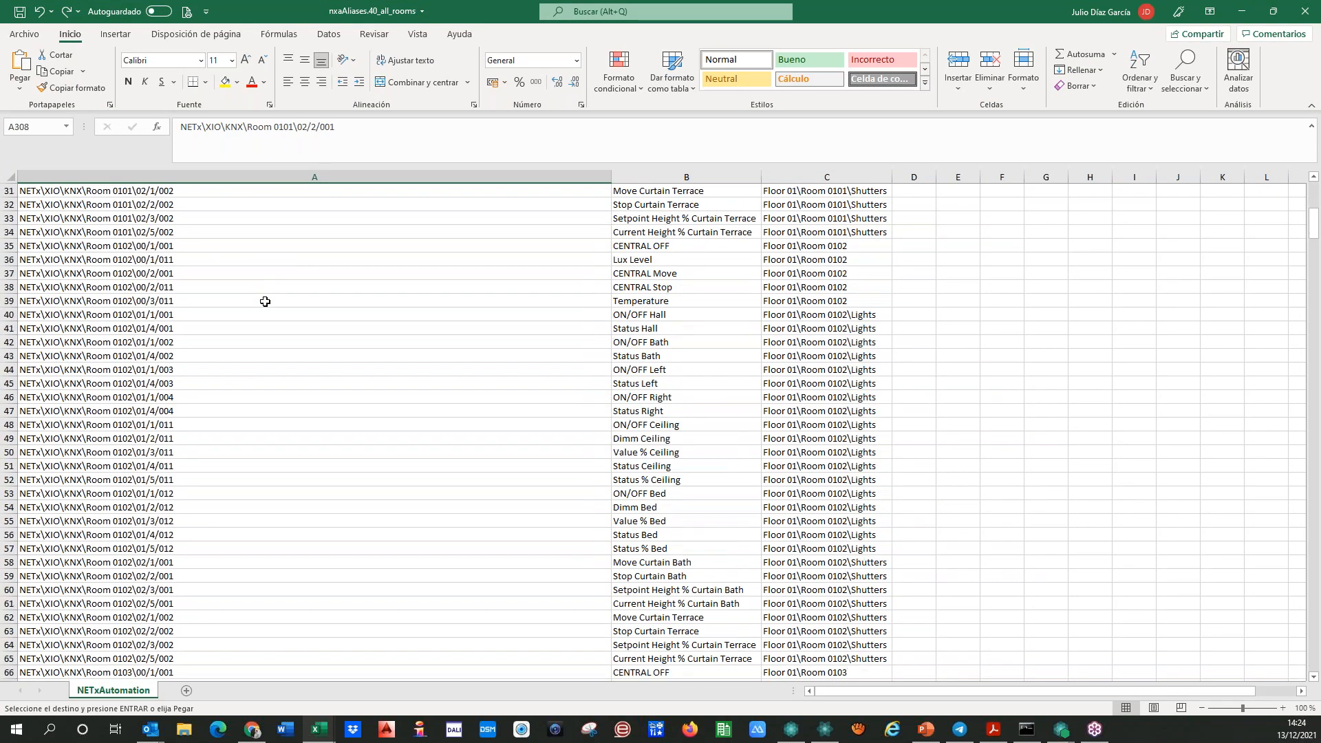
{"action": "scroll", "coordinate": [264, 301], "scroll_direction": "down", "scroll_amount": 20}
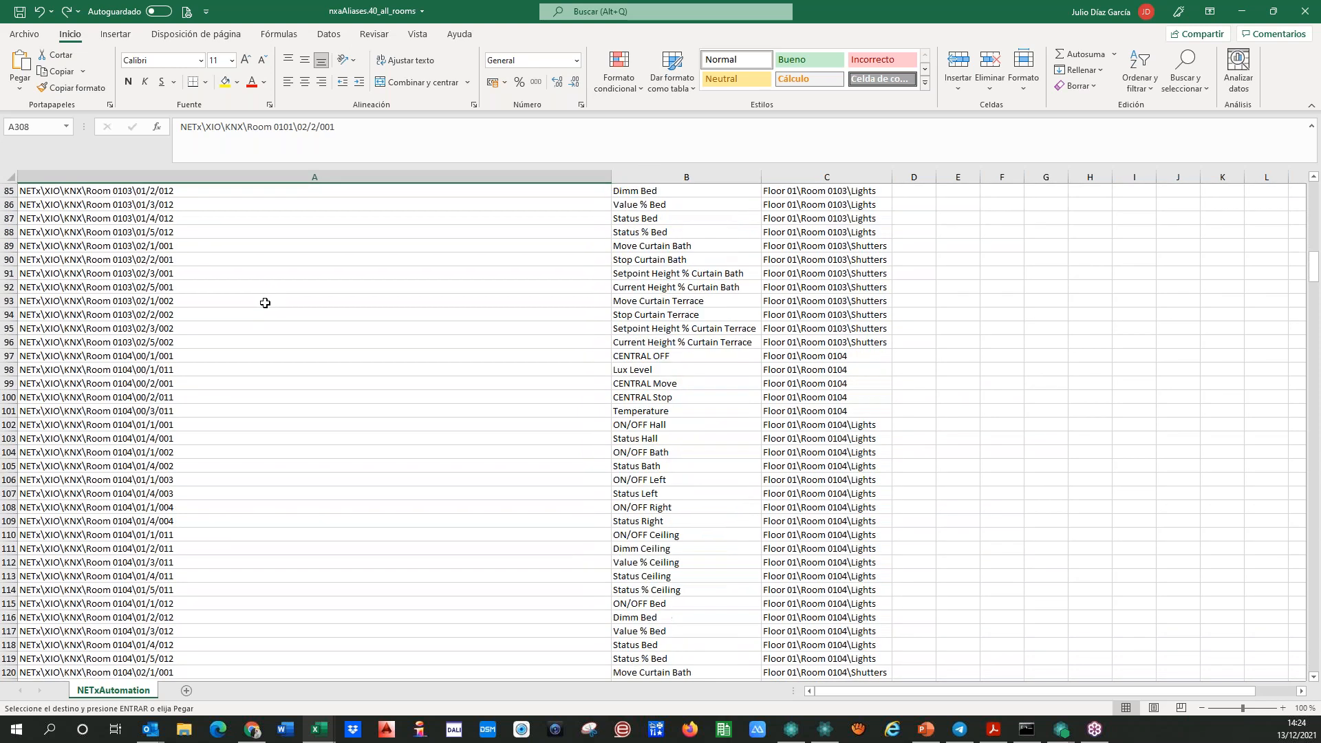
{"action": "scroll", "coordinate": [262, 320], "scroll_direction": "down", "scroll_amount": 20}
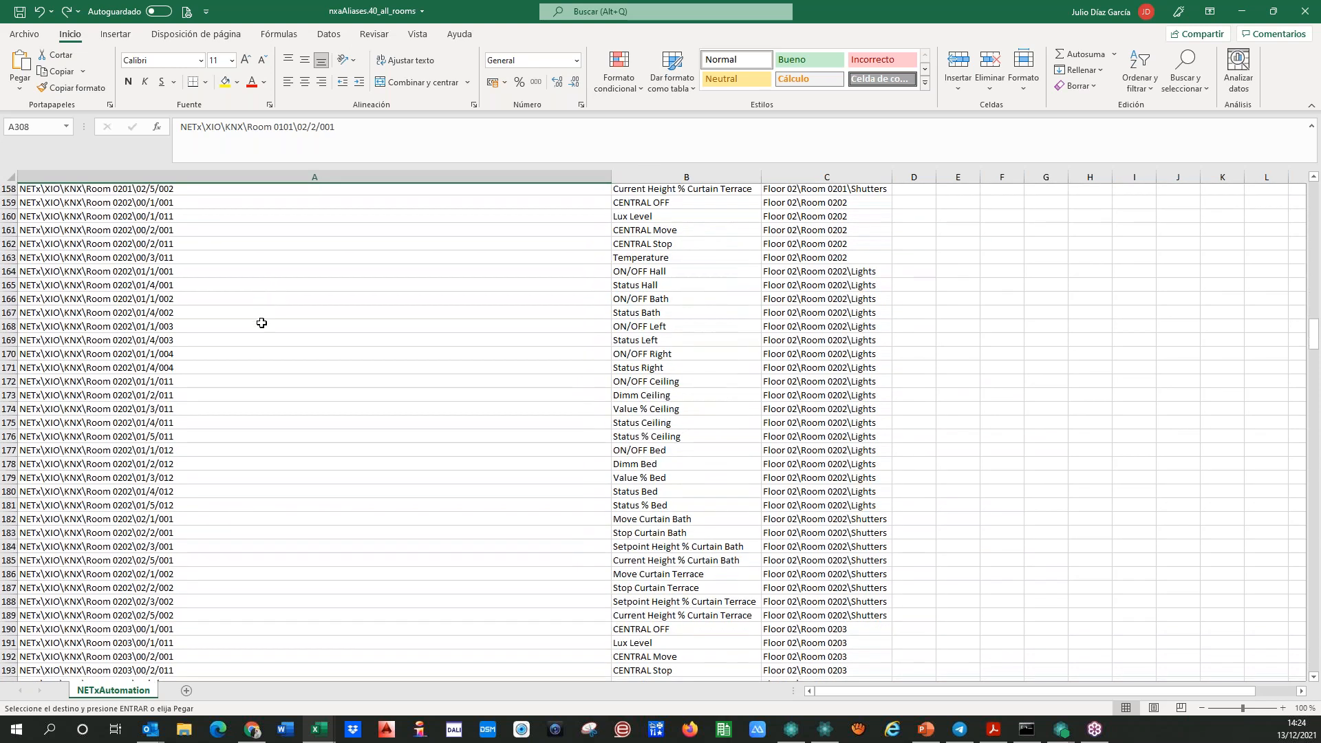
{"action": "scroll", "coordinate": [261, 322], "scroll_direction": "down", "scroll_amount": 12}
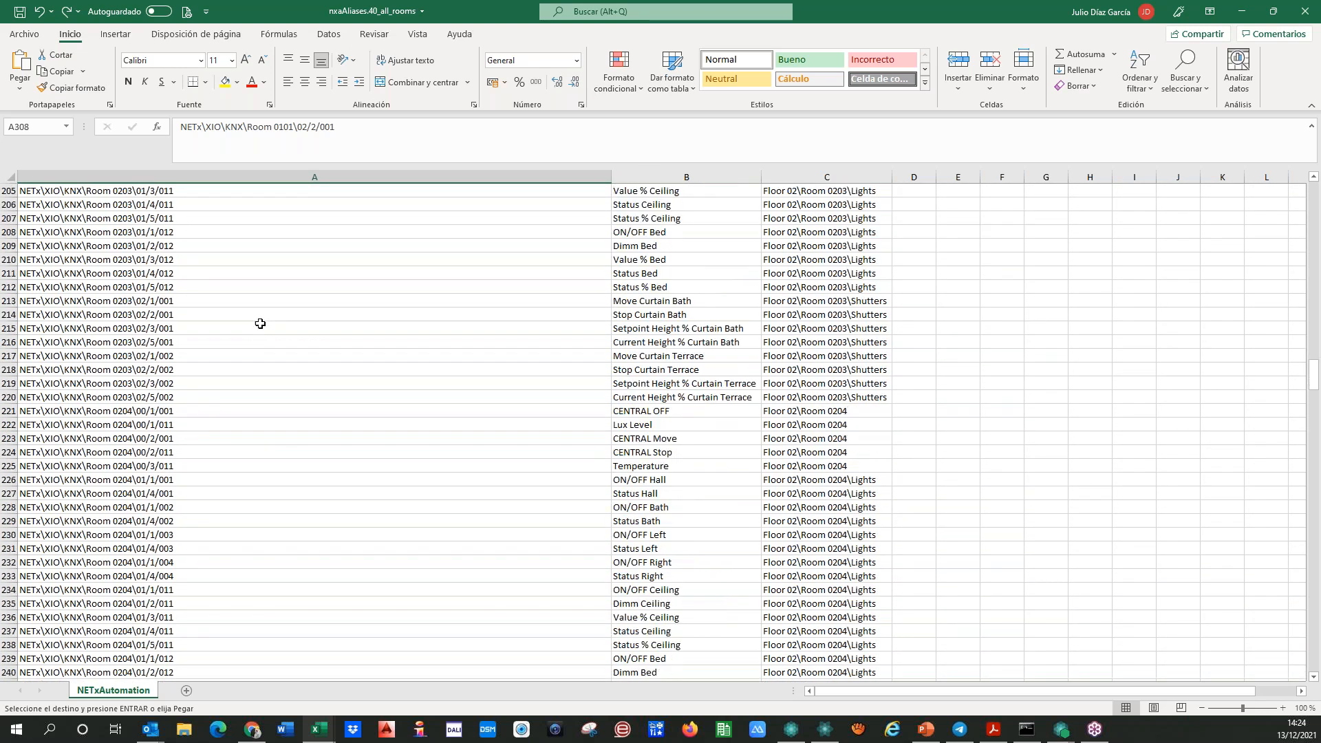
{"action": "scroll", "coordinate": [255, 332], "scroll_direction": "down", "scroll_amount": 11}
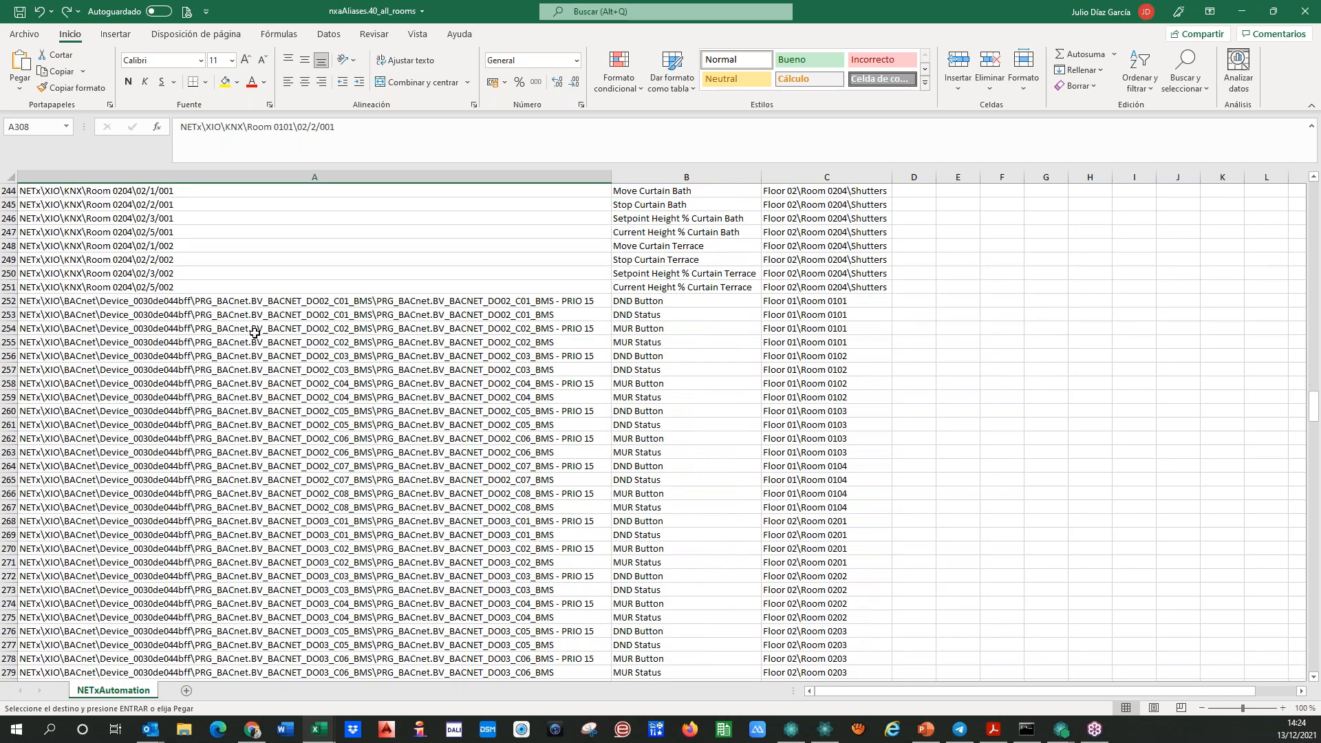
- Examine the BACnet alias rows 252 to 283 for floors 01 and 02 and the Room 0301 path in row 284
{"action": "scroll", "coordinate": [255, 333], "scroll_direction": "up", "scroll_amount": 1}
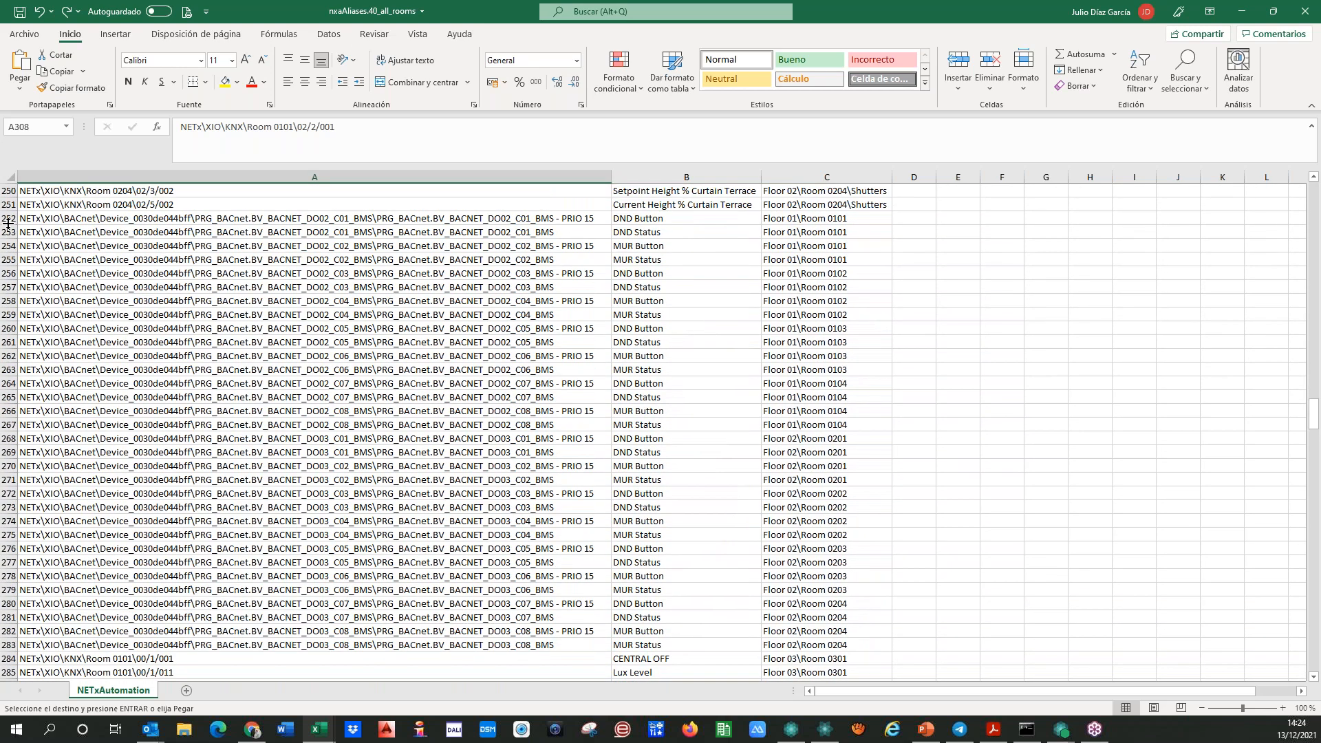
{"action": "left_click", "coordinate": [9, 218]}
{"action": "left_click_drag", "start_coordinate": [6, 249], "coordinate": [9, 645]}
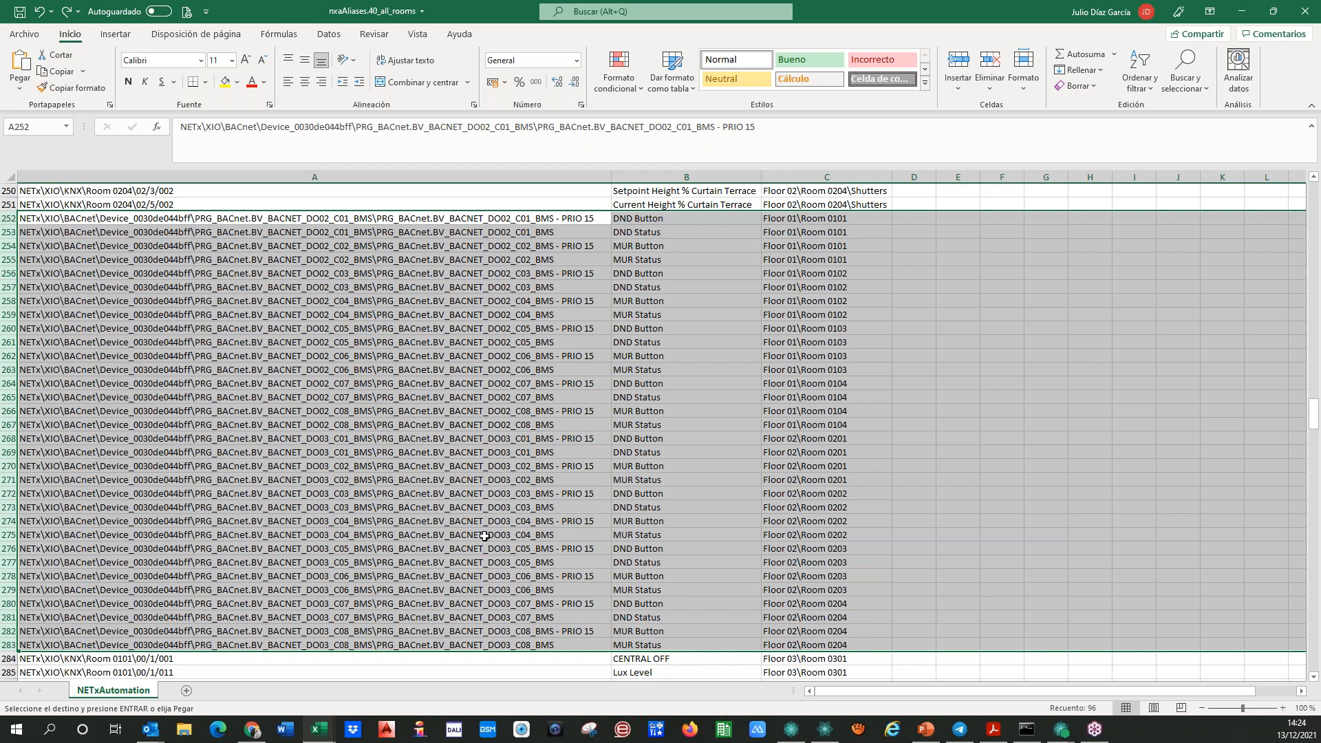
{"action": "scroll", "coordinate": [485, 535], "scroll_direction": "down", "scroll_amount": 7}
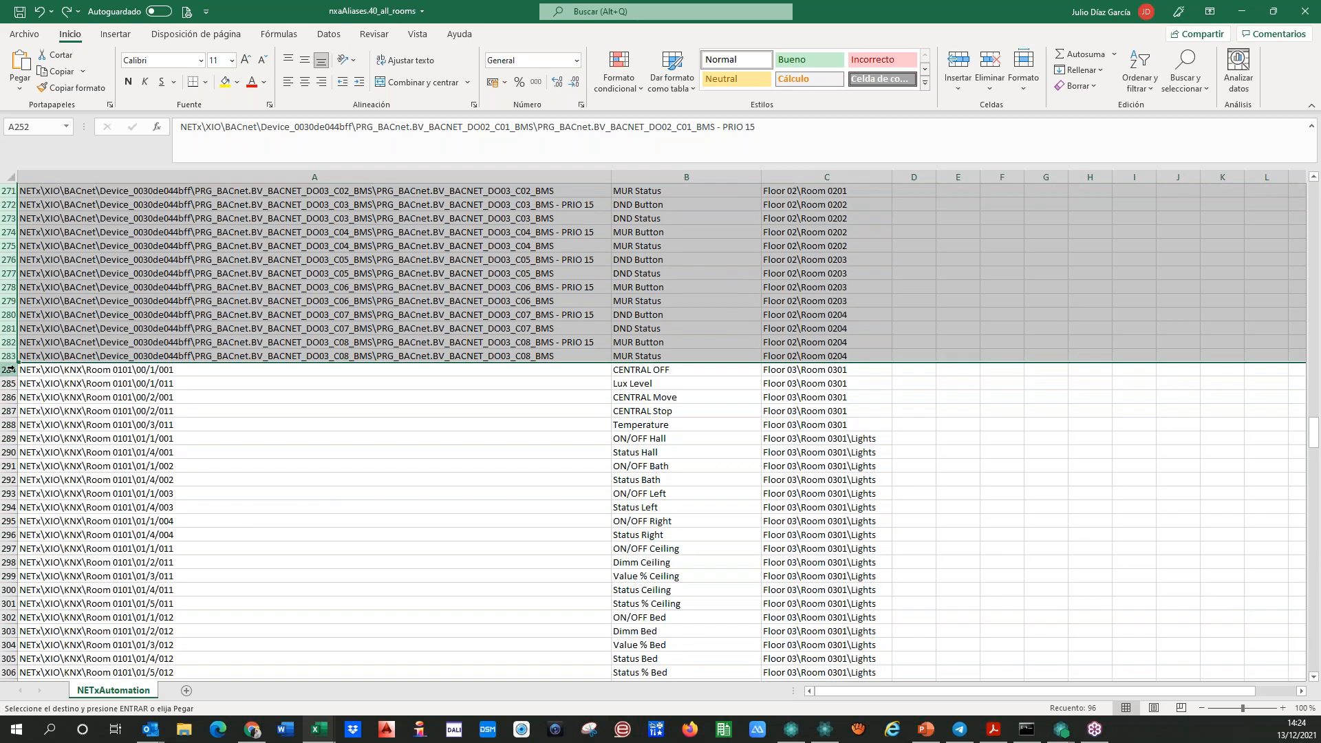
{"action": "left_click", "coordinate": [10, 369]}
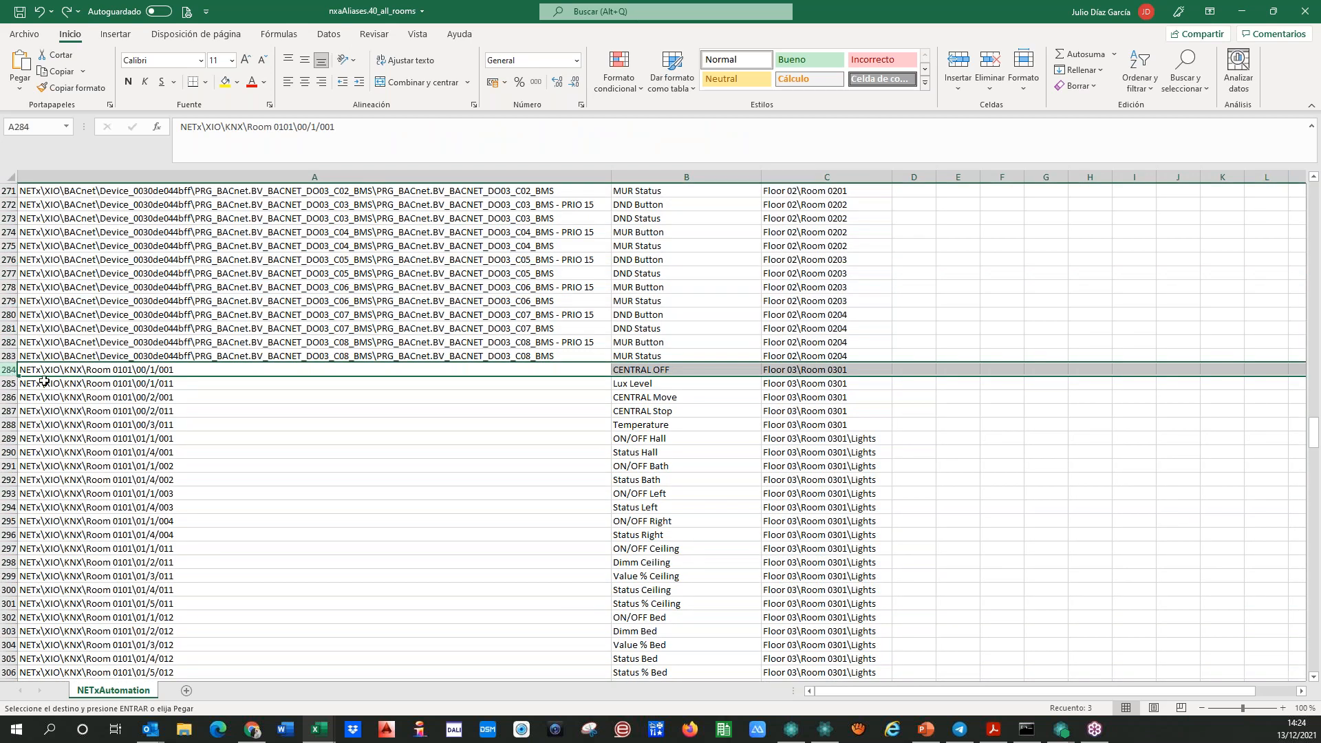
{"action": "left_click", "coordinate": [44, 372]}
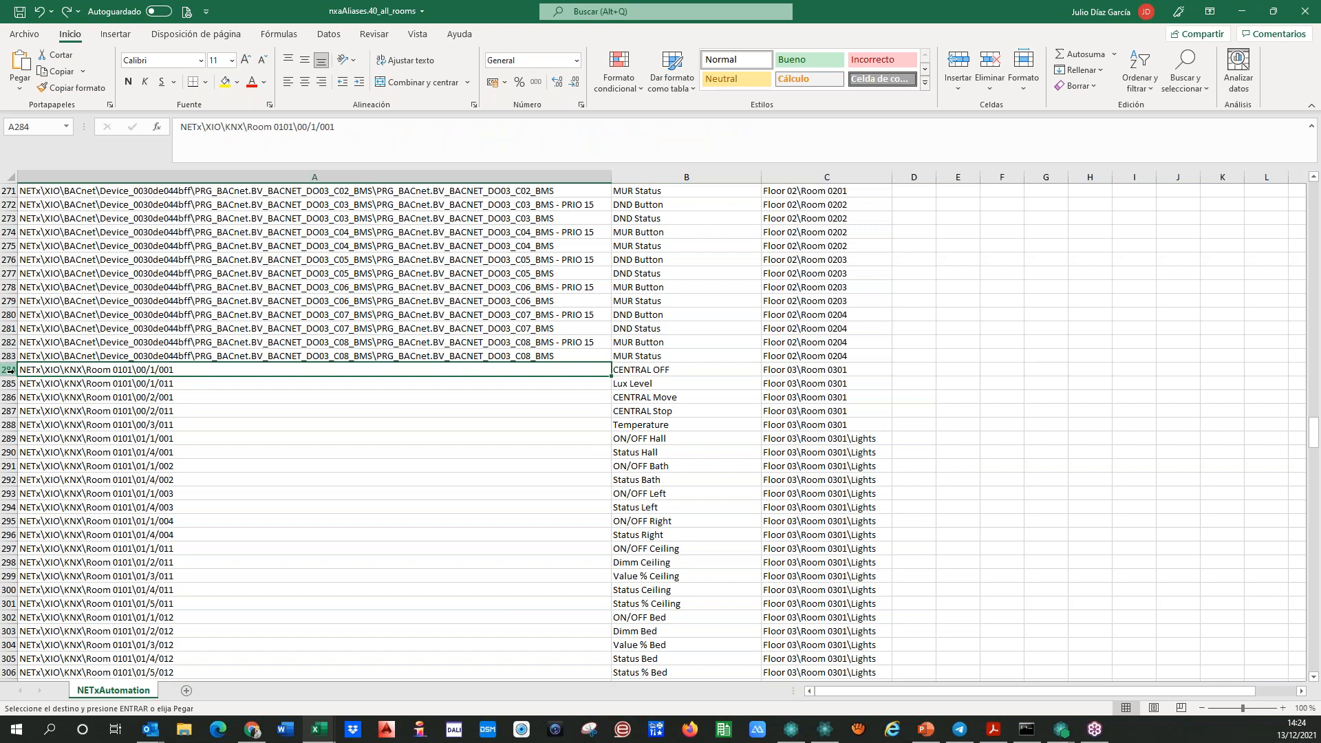
{"action": "key", "text": "Right"}
{"action": "key", "text": "Right"}
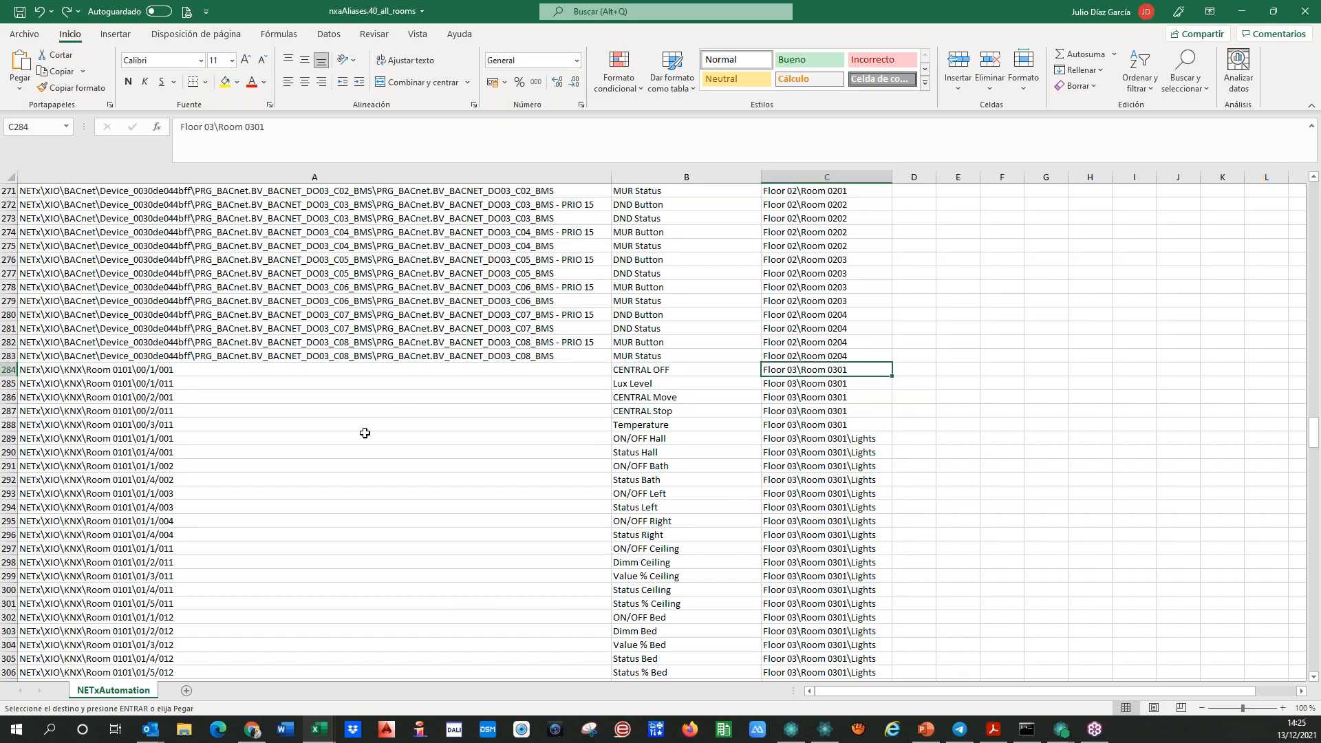
- Examine the floor 03 and 04 alias rows down to BACnet rows 532 to 563, and return to the workbook's header rows
{"action": "left_click_drag", "start_coordinate": [10, 369], "coordinate": [5, 642]}
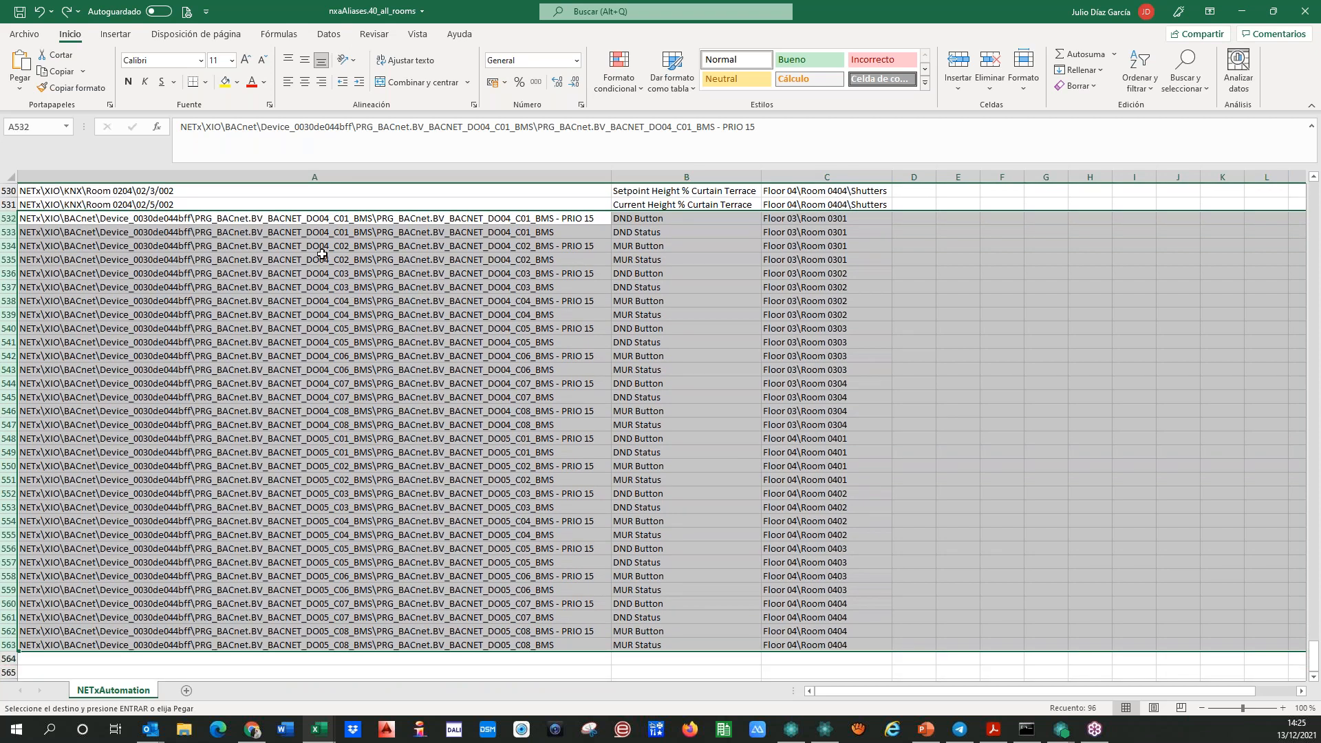
{"action": "left_click", "coordinate": [319, 219]}
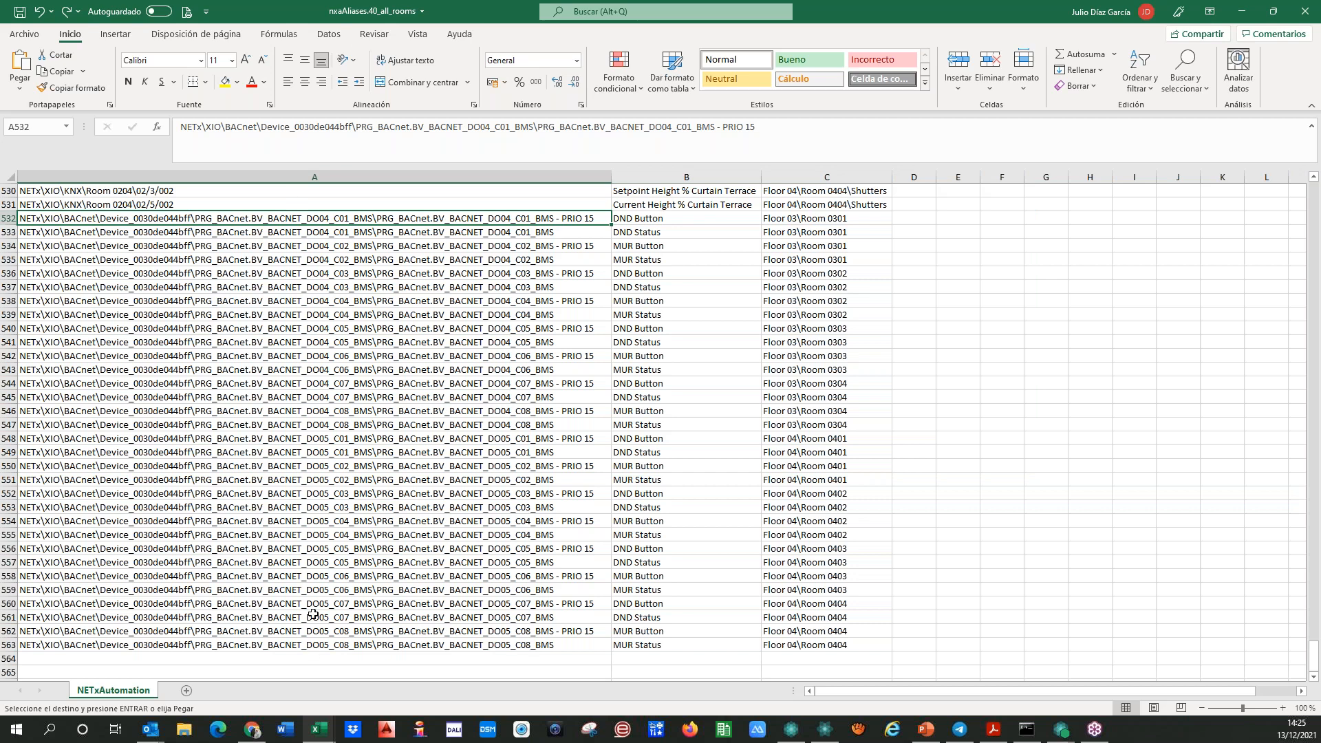
{"action": "scroll", "coordinate": [471, 349], "scroll_direction": "up", "scroll_amount": 16}
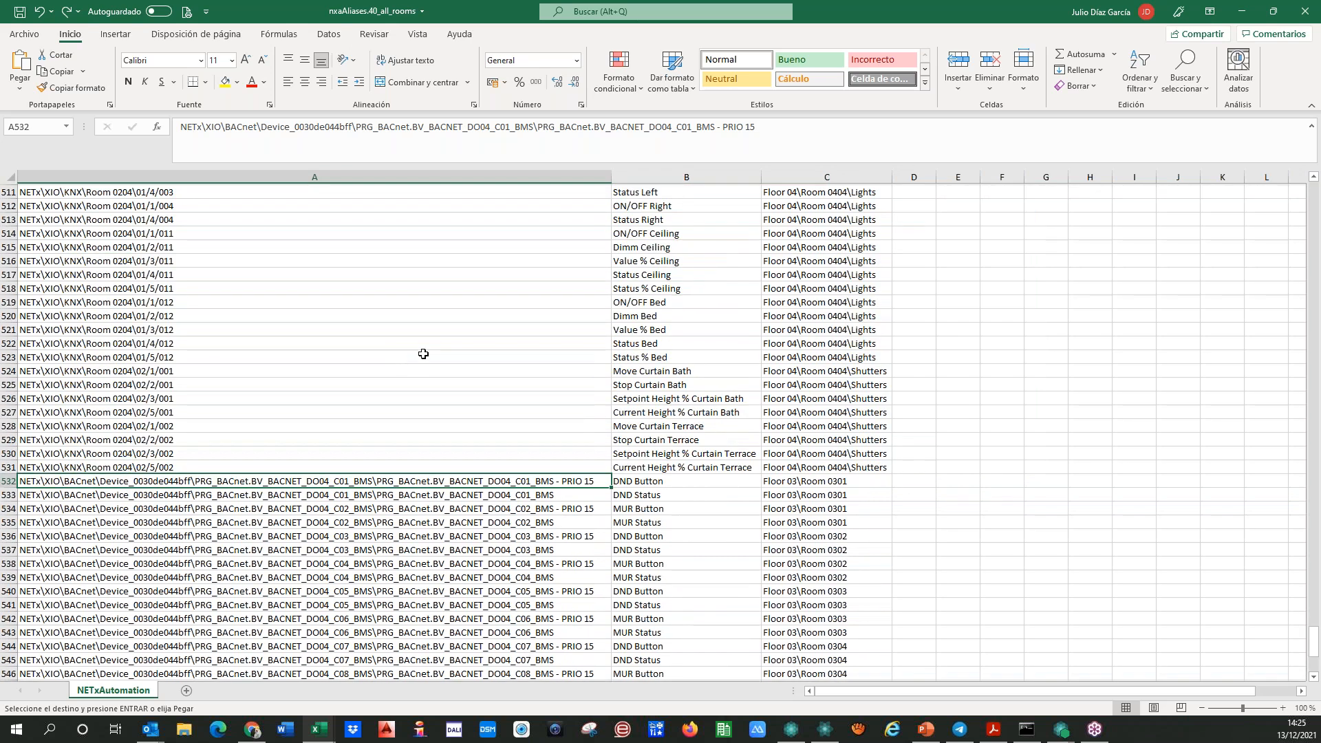
{"action": "scroll", "coordinate": [450, 508], "scroll_direction": "up", "scroll_amount": 20}
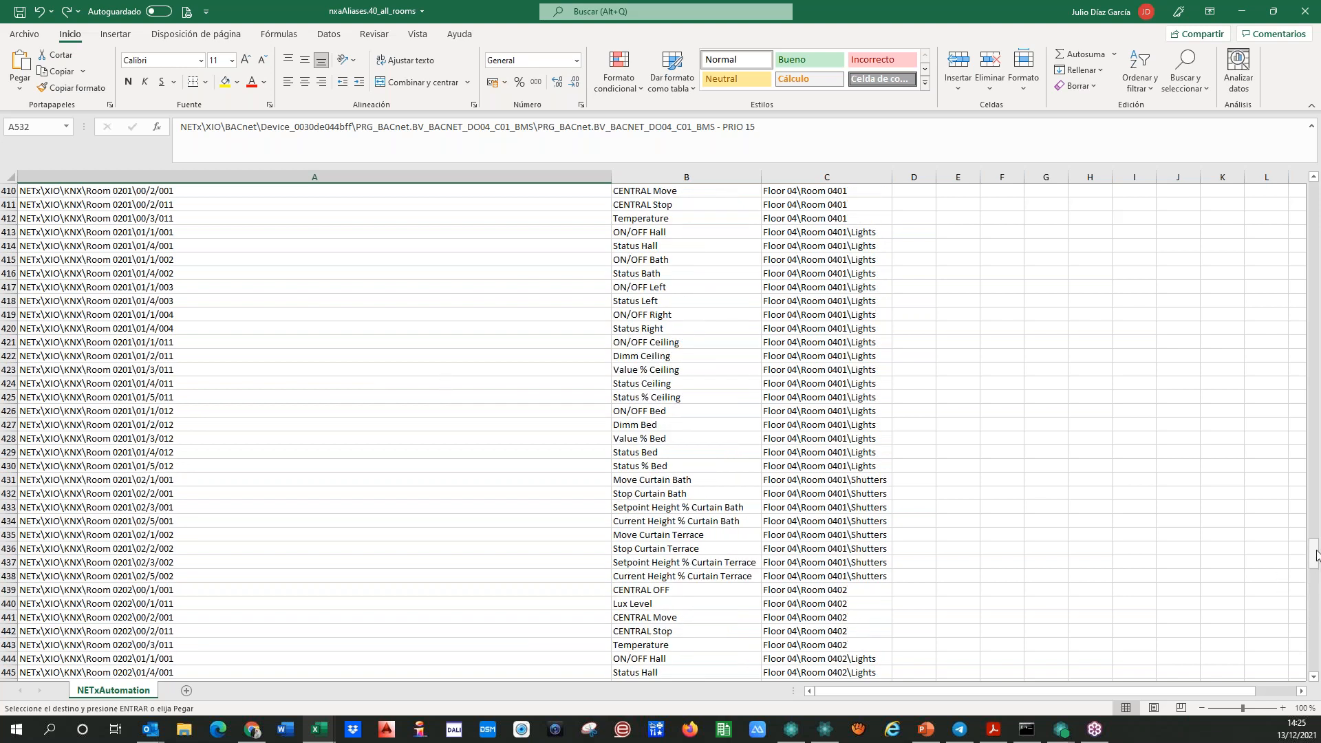
{"action": "left_click_drag", "start_coordinate": [1316, 555], "coordinate": [1320, 264]}
{"action": "left_click_drag", "start_coordinate": [1316, 203], "coordinate": [1315, 190]}
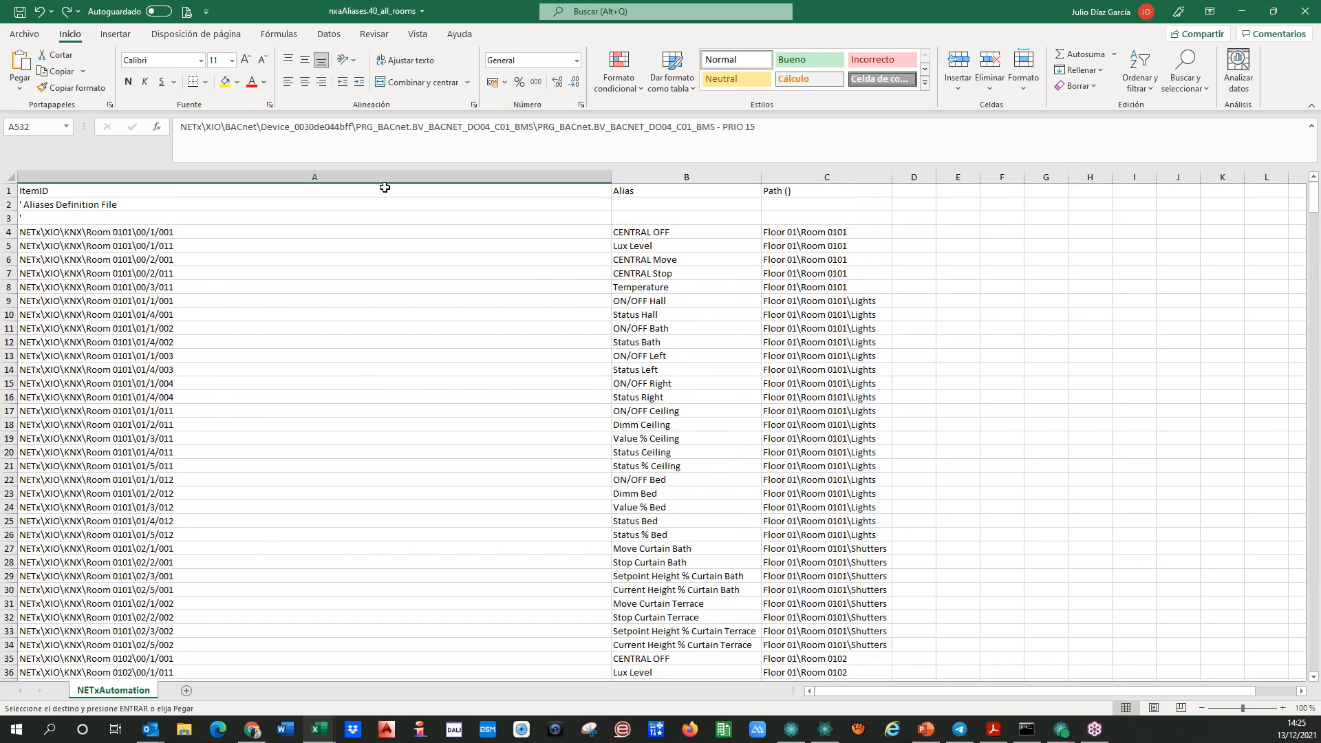
{"action": "left_click", "coordinate": [46, 218]}
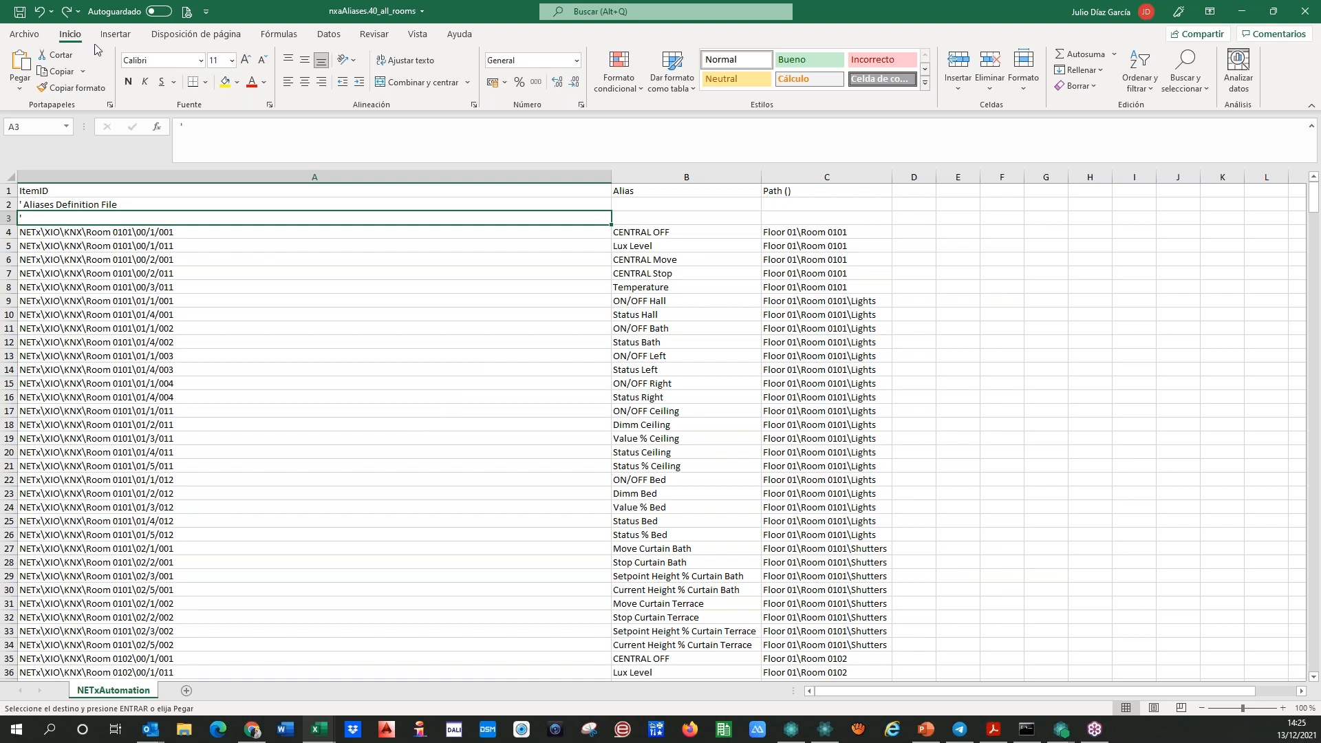
- Close the workbook and import nxaAliases.40_all_rooms from Excel into the item alias definitions, saving the changed data
{"action": "left_click", "coordinate": [1305, 13]}
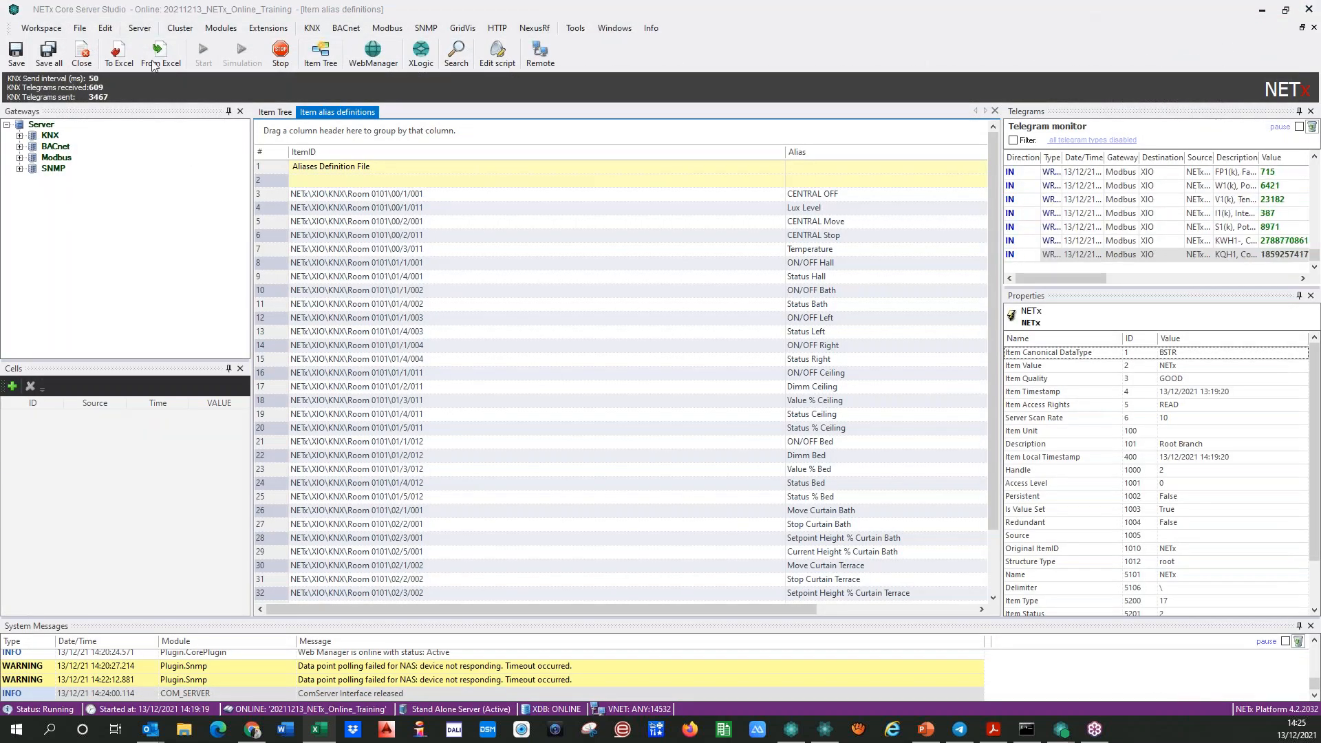
{"action": "left_click", "coordinate": [158, 54]}
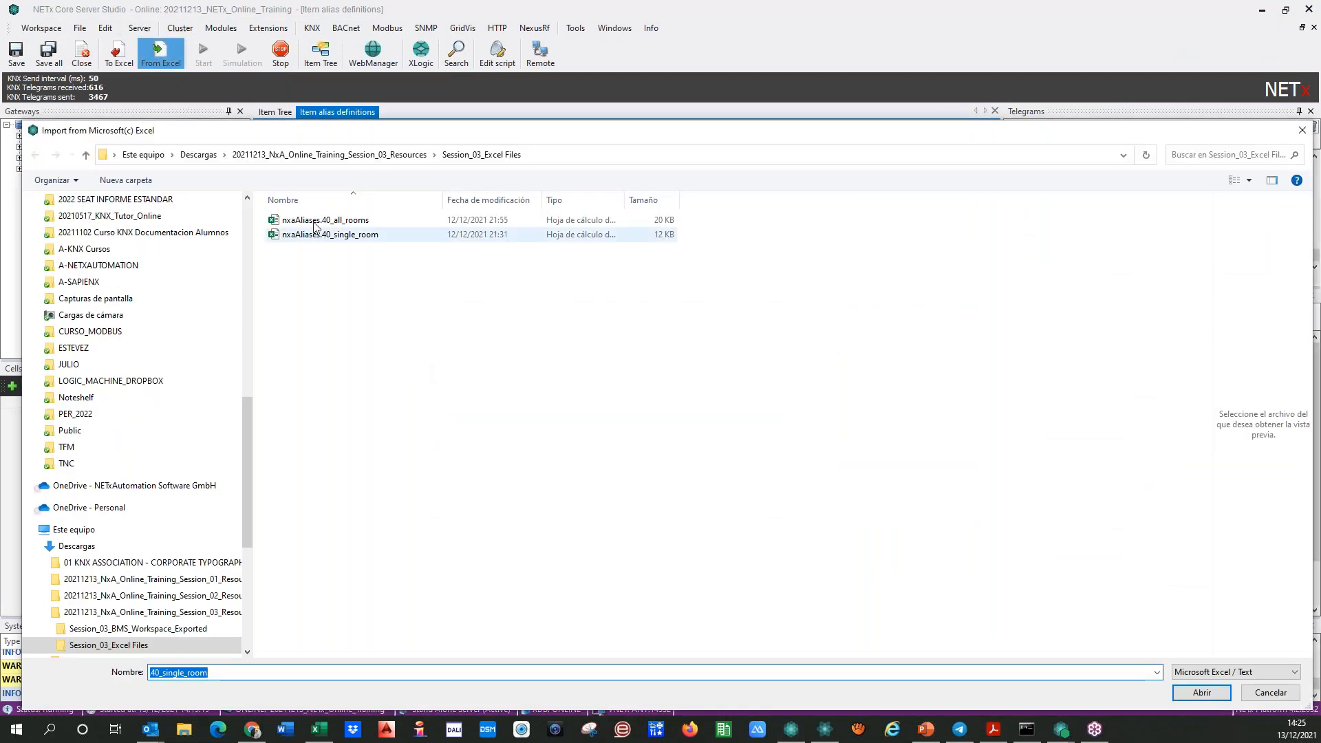
{"action": "left_click", "coordinate": [316, 221]}
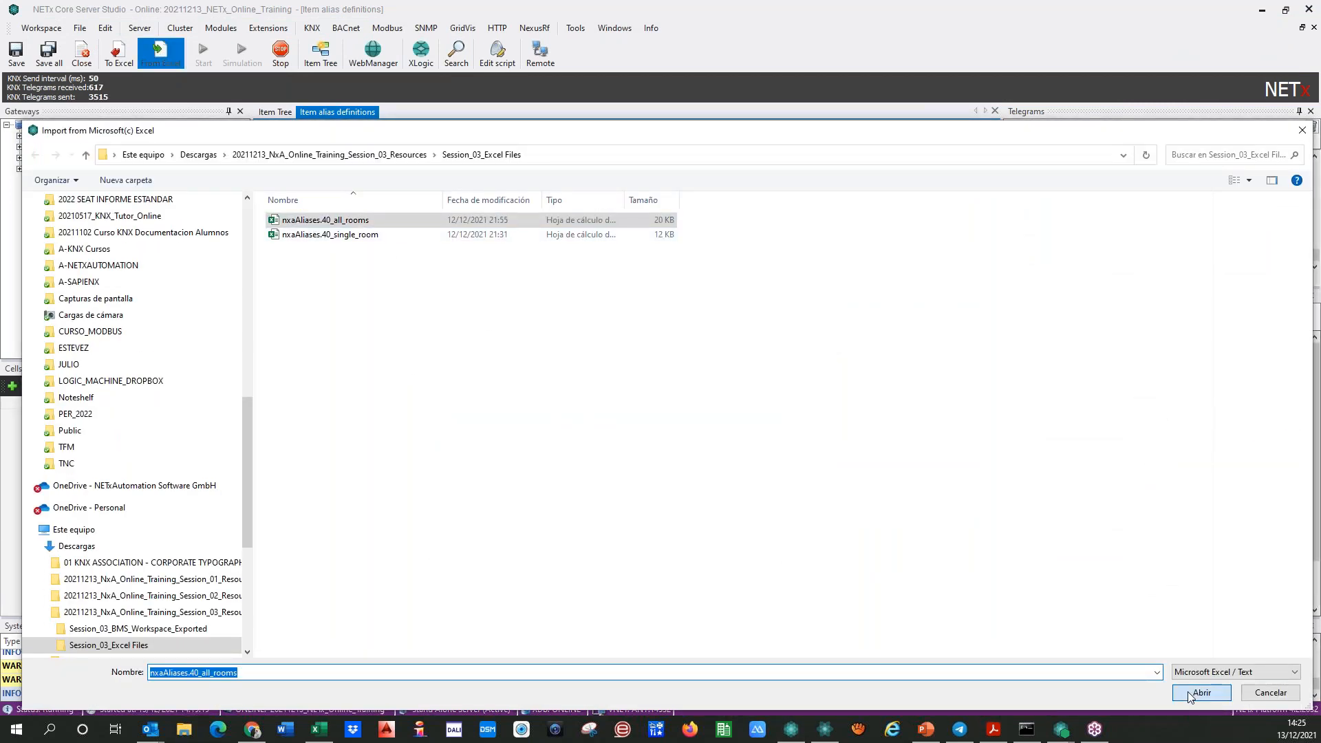
{"action": "left_click", "coordinate": [1190, 696]}
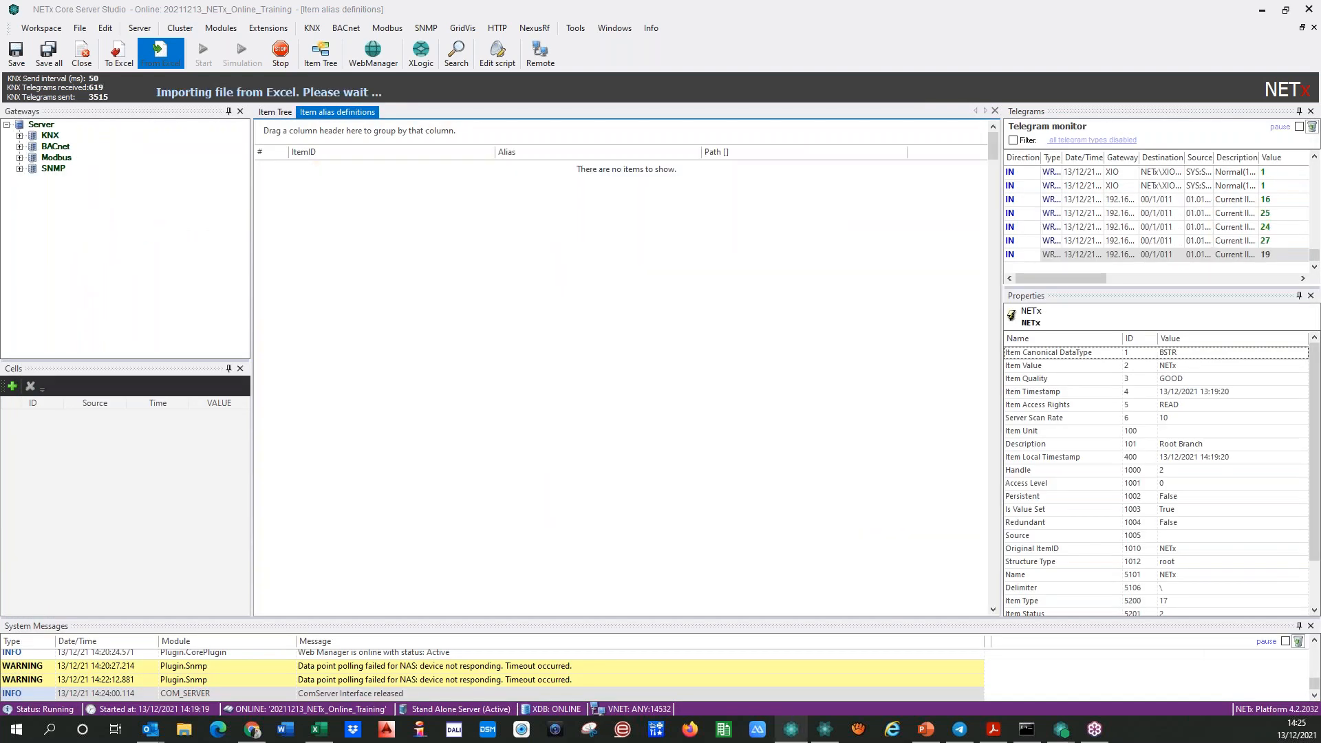
{"action": "left_click", "coordinate": [659, 411]}
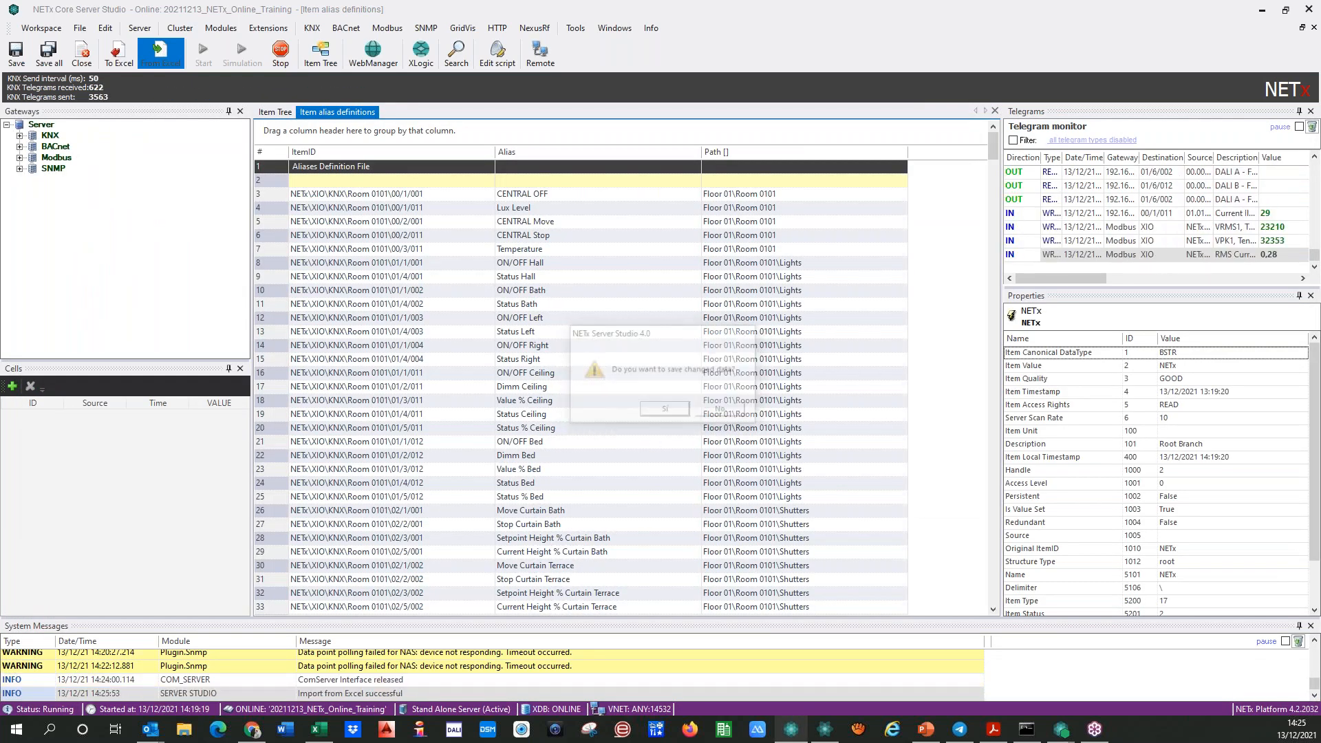
{"action": "left_click", "coordinate": [757, 409]}
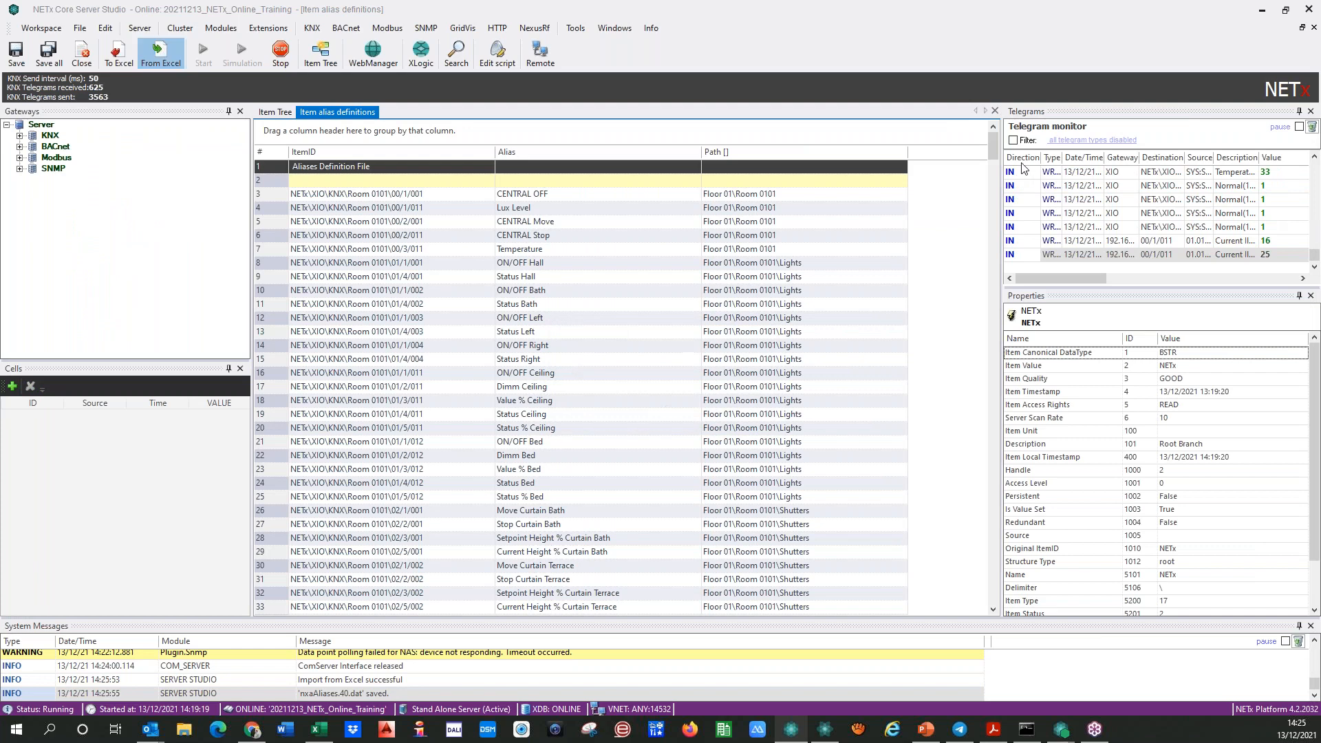
- Look through the imported aliases, save everything and restart the NETx Core Server despite the connected client, acknowledging the licence notice
{"action": "left_click", "coordinate": [994, 279]}
{"action": "left_click_drag", "start_coordinate": [993, 274], "coordinate": [995, 604]}
{"action": "left_click_drag", "start_coordinate": [1010, 513], "coordinate": [988, 117]}
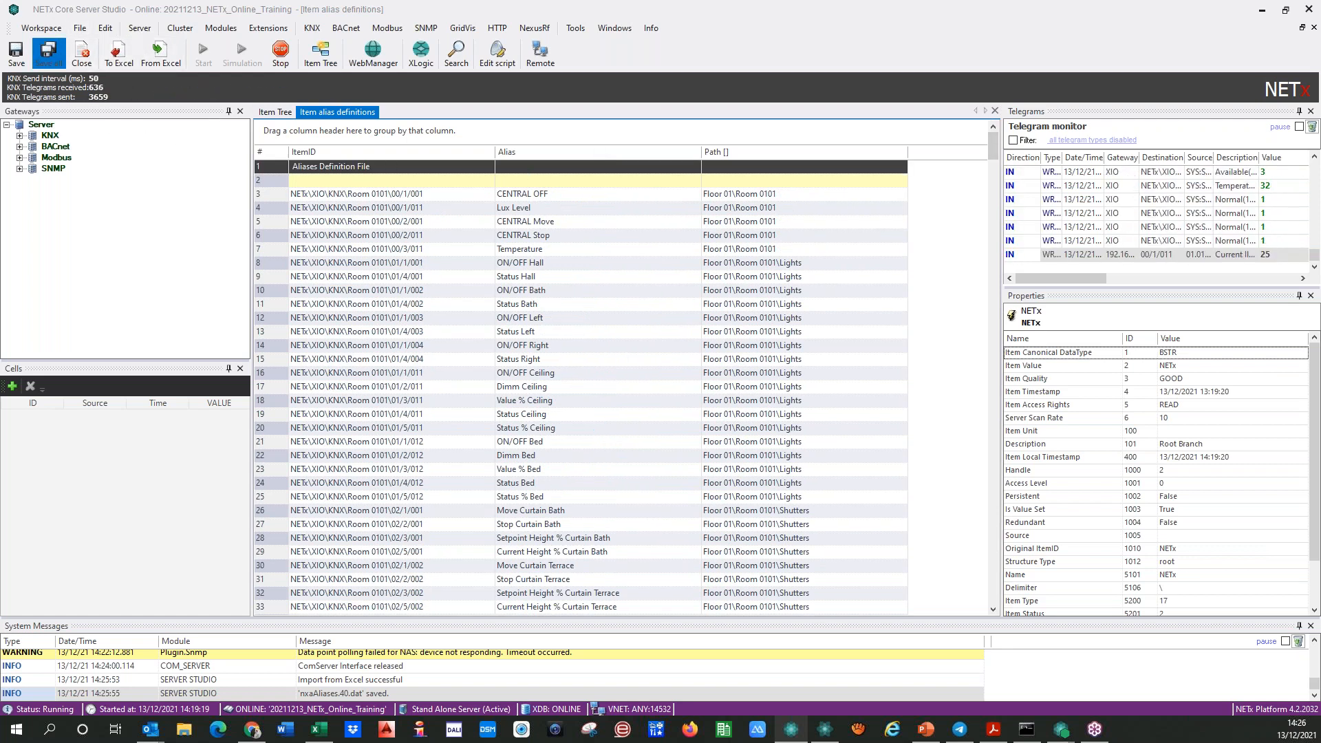
{"action": "left_click", "coordinate": [671, 413]}
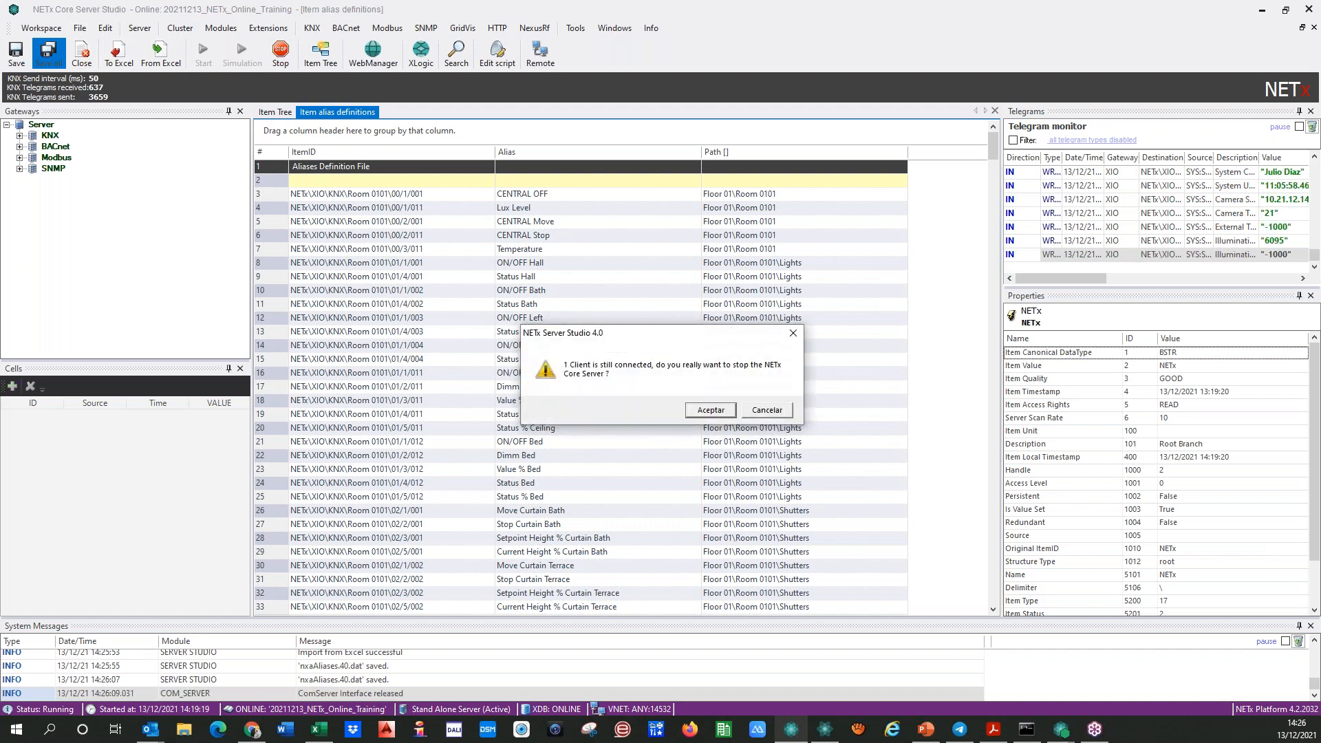
{"action": "left_click", "coordinate": [719, 413]}
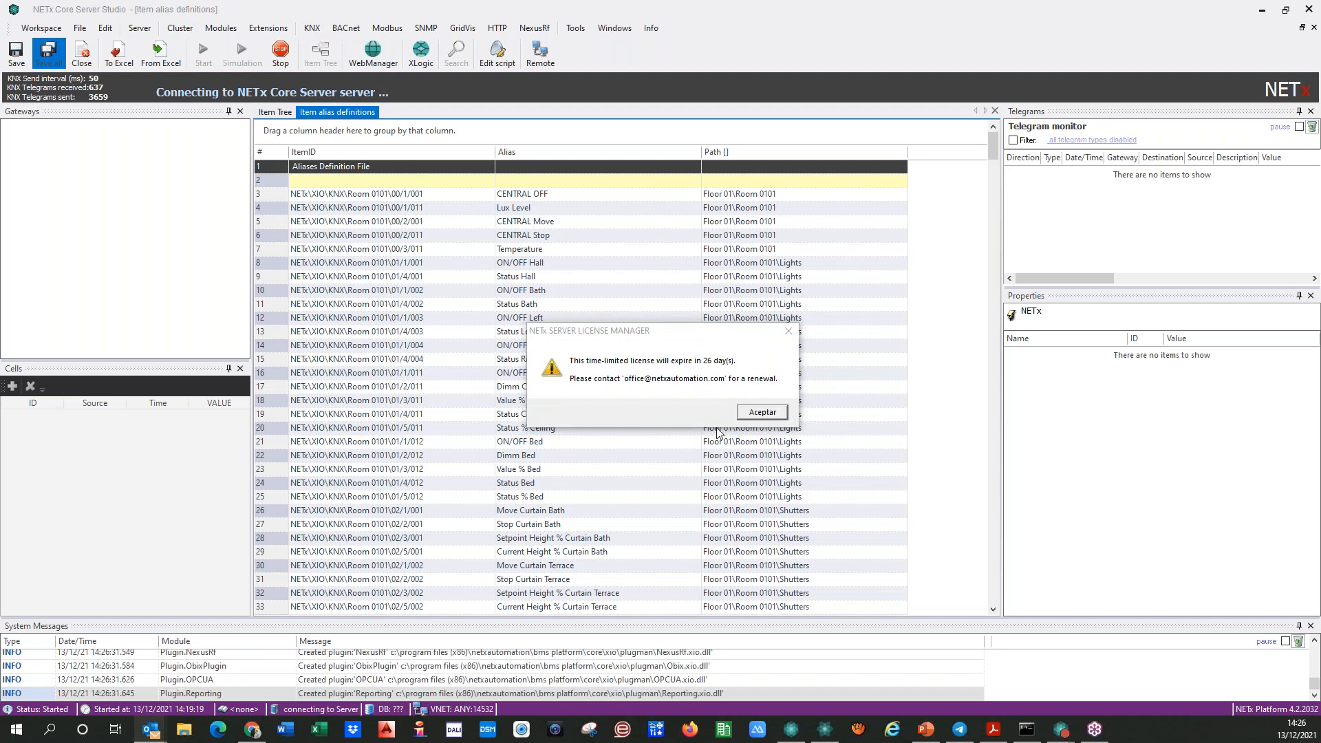
{"action": "left_click", "coordinate": [762, 412]}
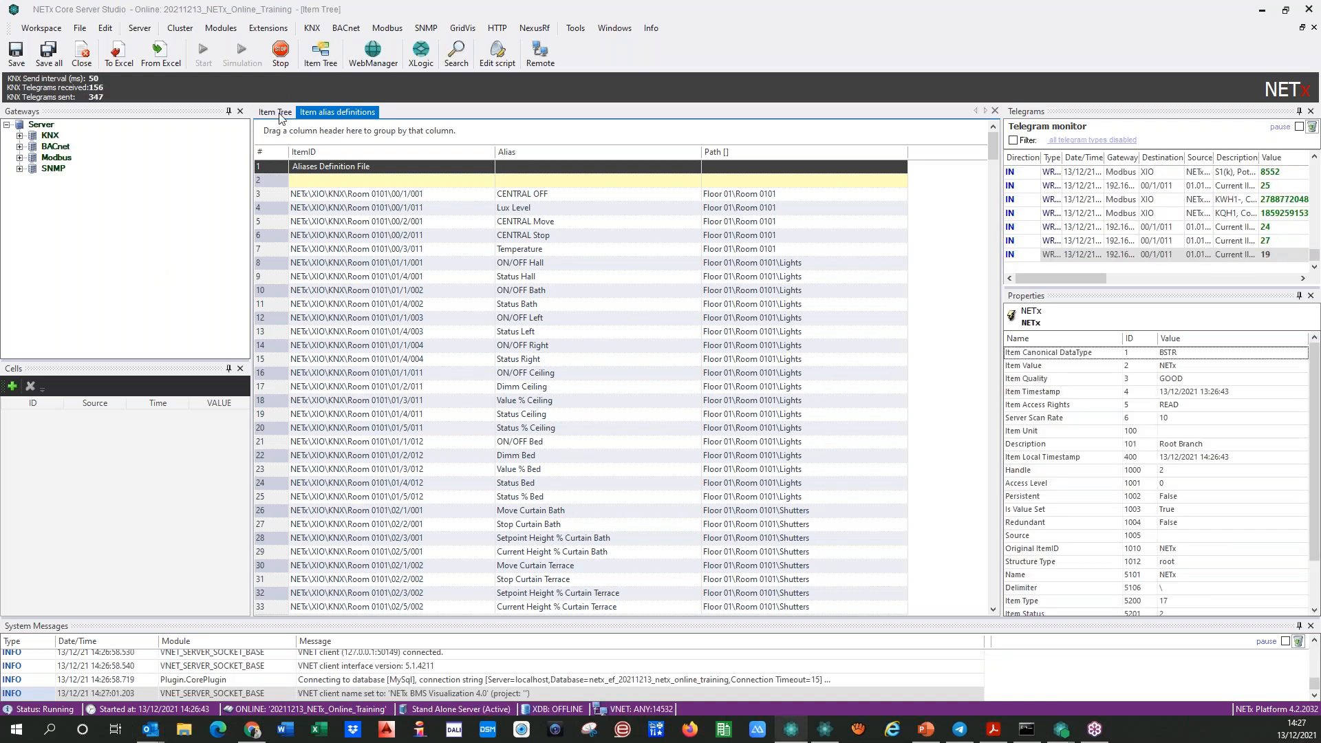
- Expand Aliases in the Item Tree down to Floor 01, Room 0101, including its Lights and Shutters branches
{"action": "left_click", "coordinate": [277, 114]}
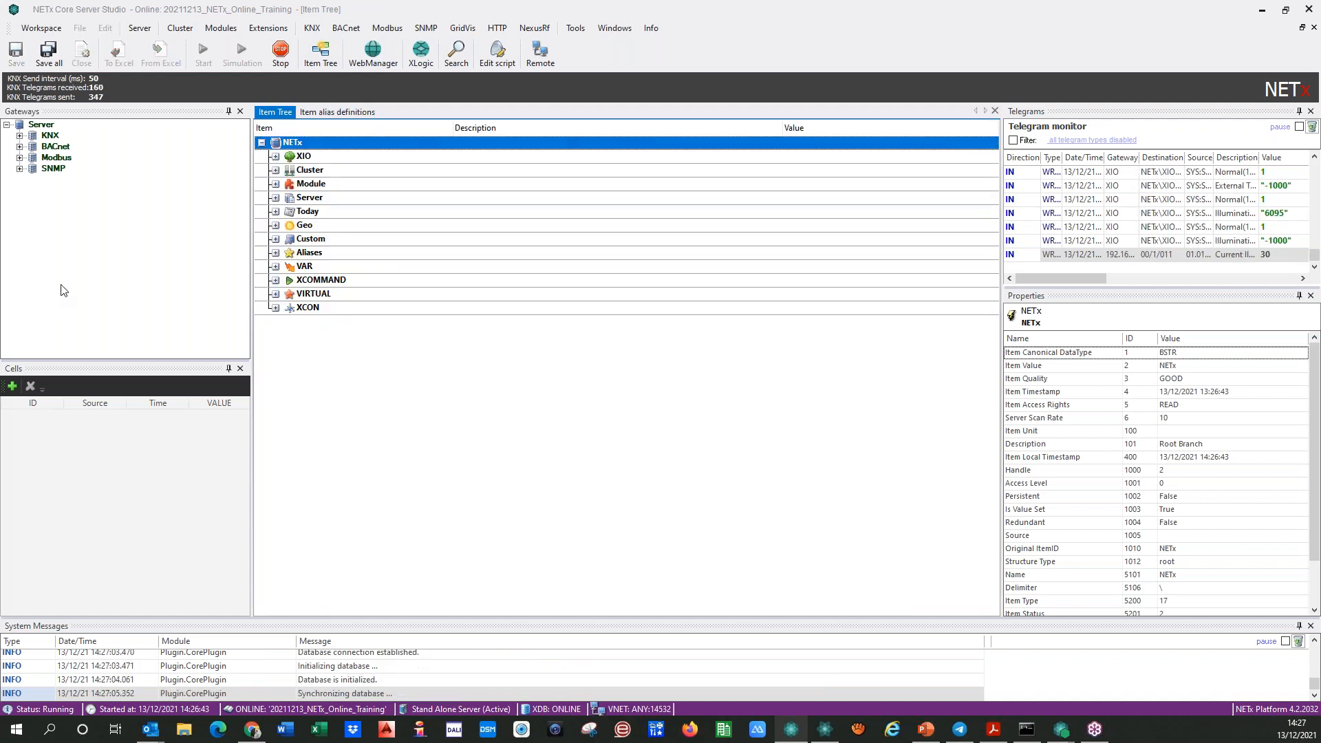
{"action": "left_click", "coordinate": [276, 156]}
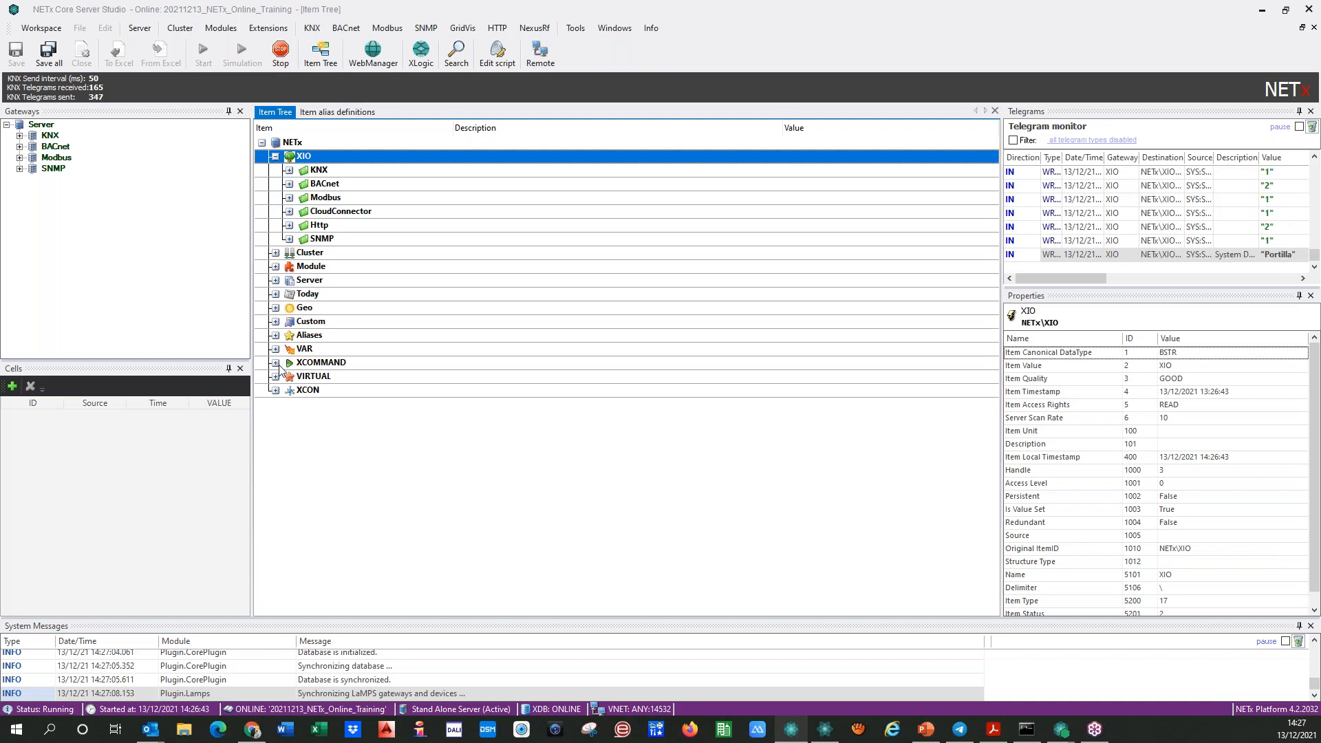
{"action": "left_click", "coordinate": [275, 335]}
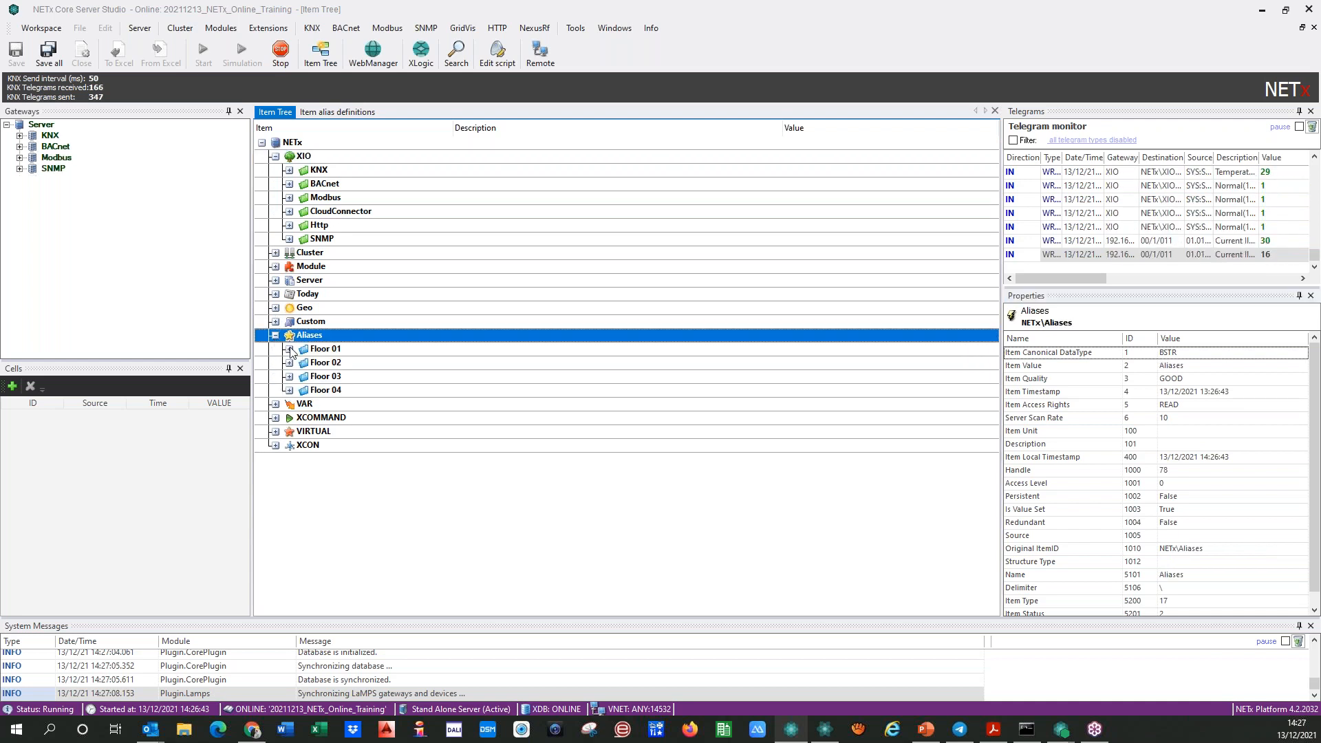
{"action": "left_click", "coordinate": [290, 350]}
{"action": "left_click", "coordinate": [303, 363]}
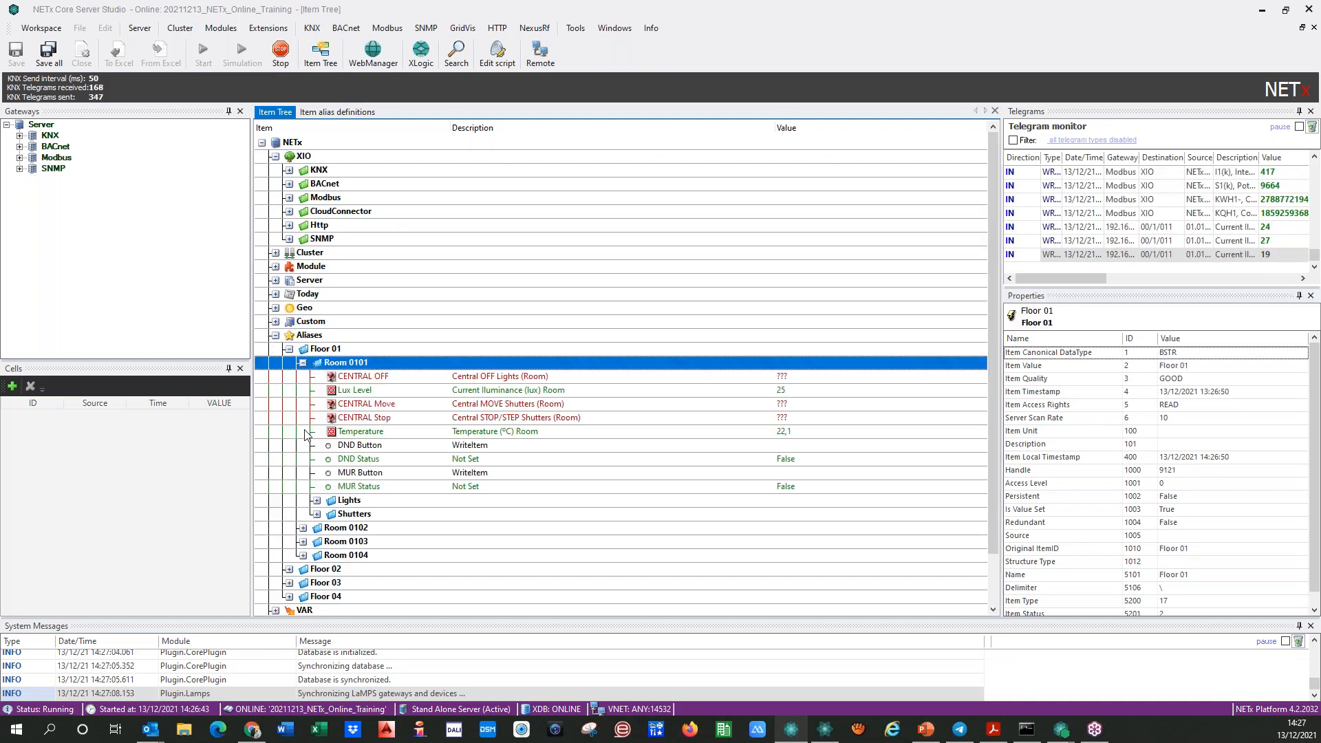
{"action": "left_click", "coordinate": [298, 499]}
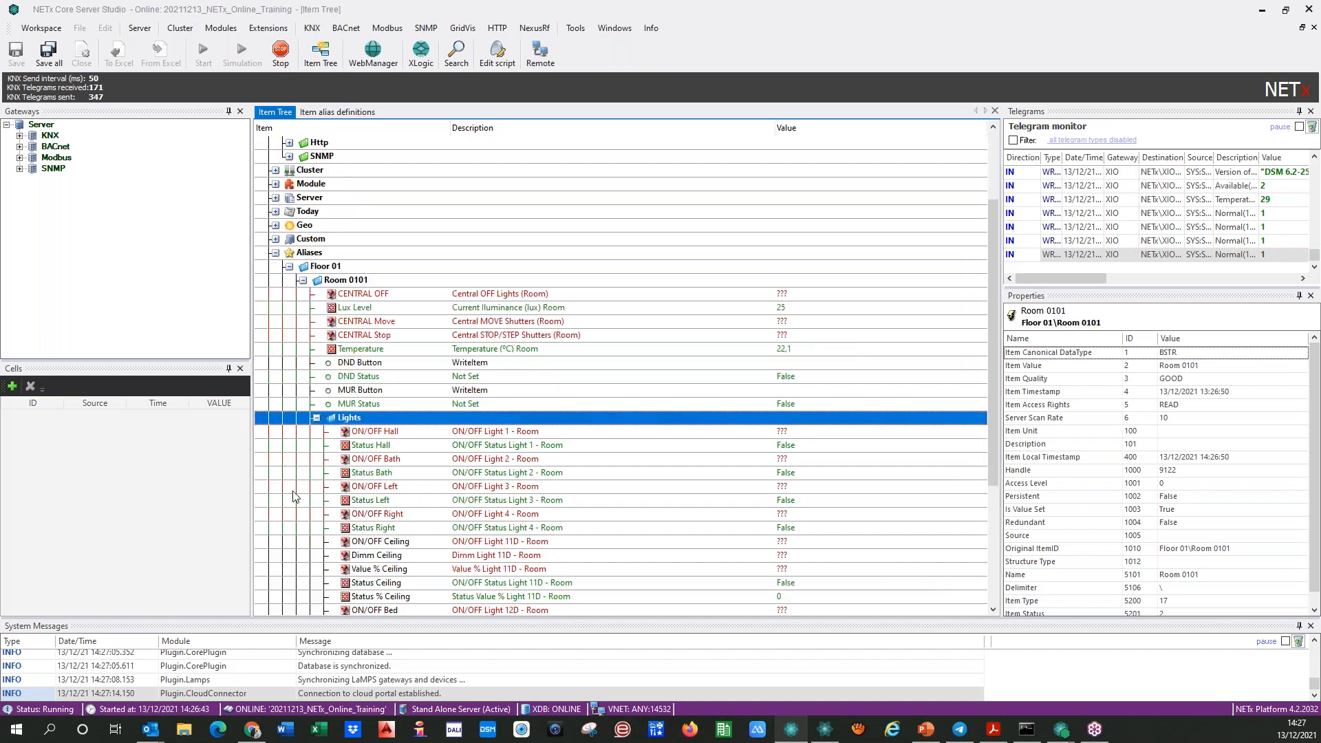
{"action": "scroll", "coordinate": [308, 488], "scroll_direction": "down", "scroll_amount": 7}
{"action": "left_click", "coordinate": [317, 473]}
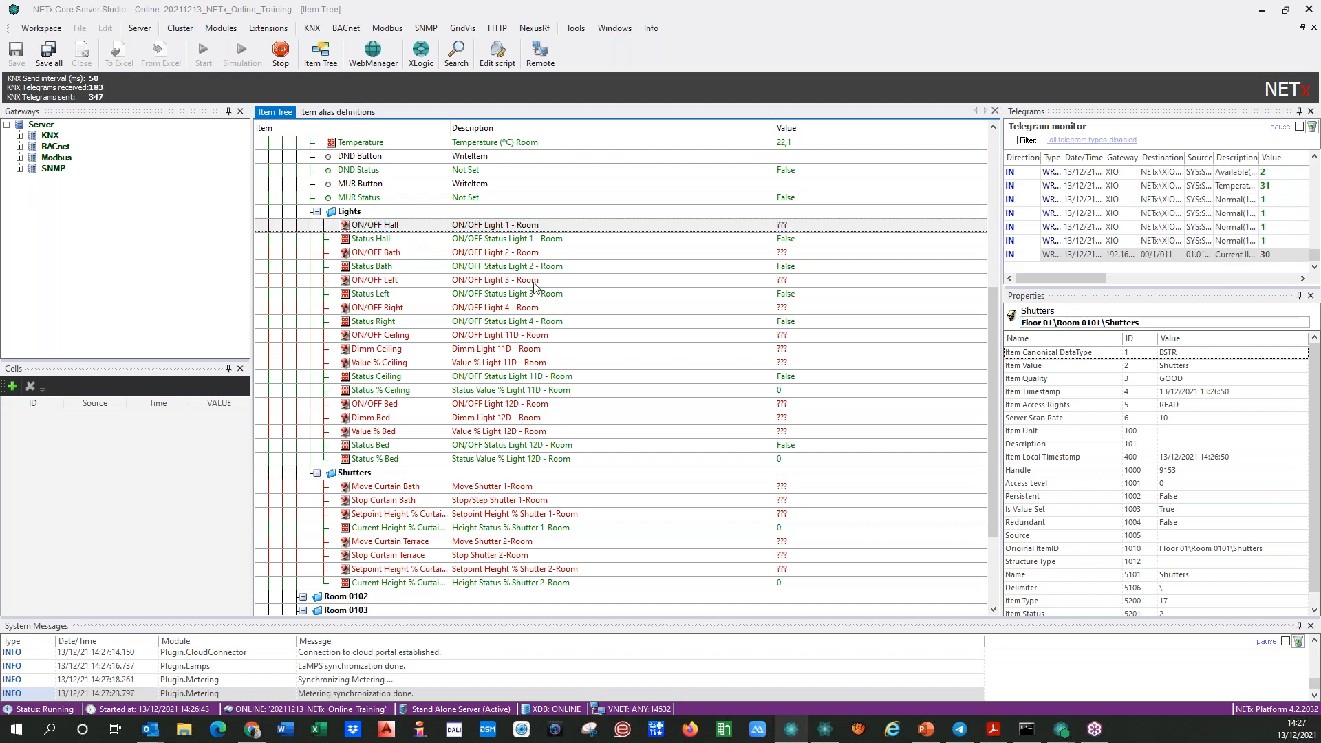
- Check the alias paths of ON/OFF Hall, Value % Ceiling and Value % Bed in the Room 0101 Lights branch
{"action": "left_click_drag", "start_coordinate": [1185, 323], "coordinate": [999, 321]}
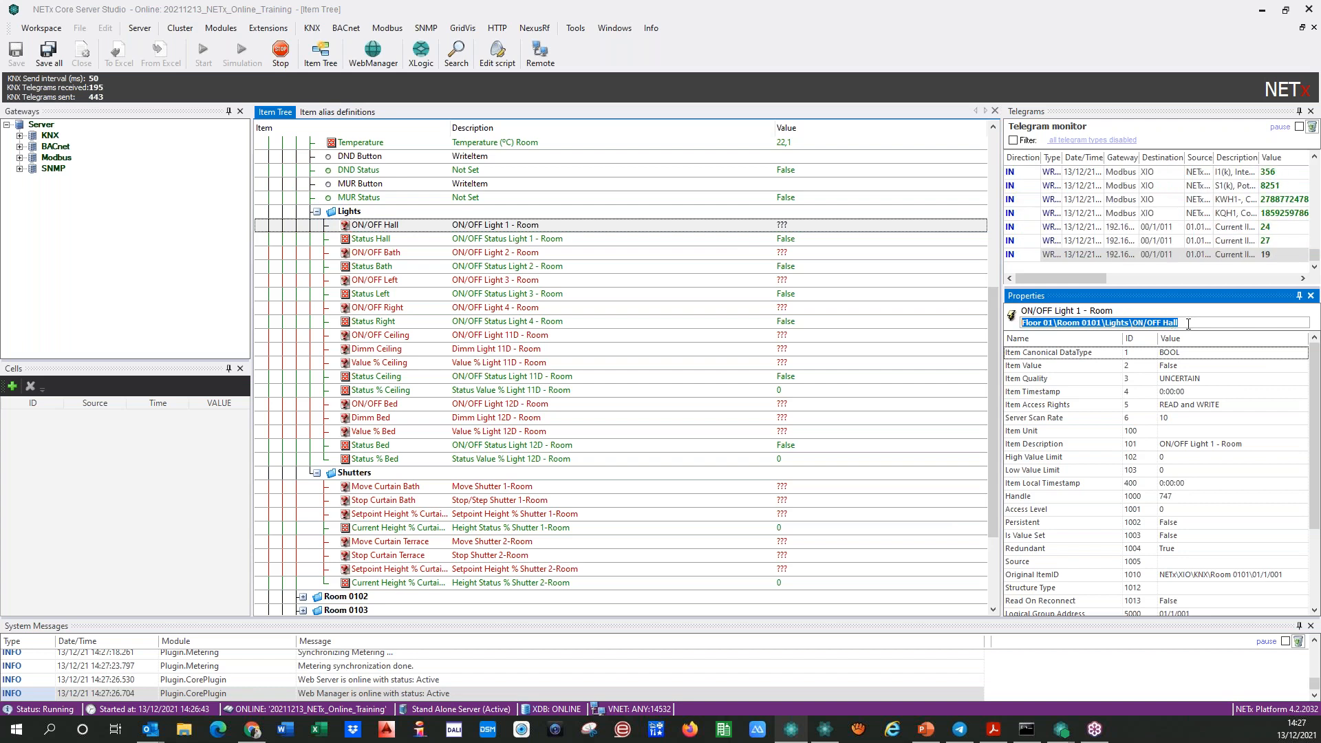
{"action": "double_click", "coordinate": [1185, 322]}
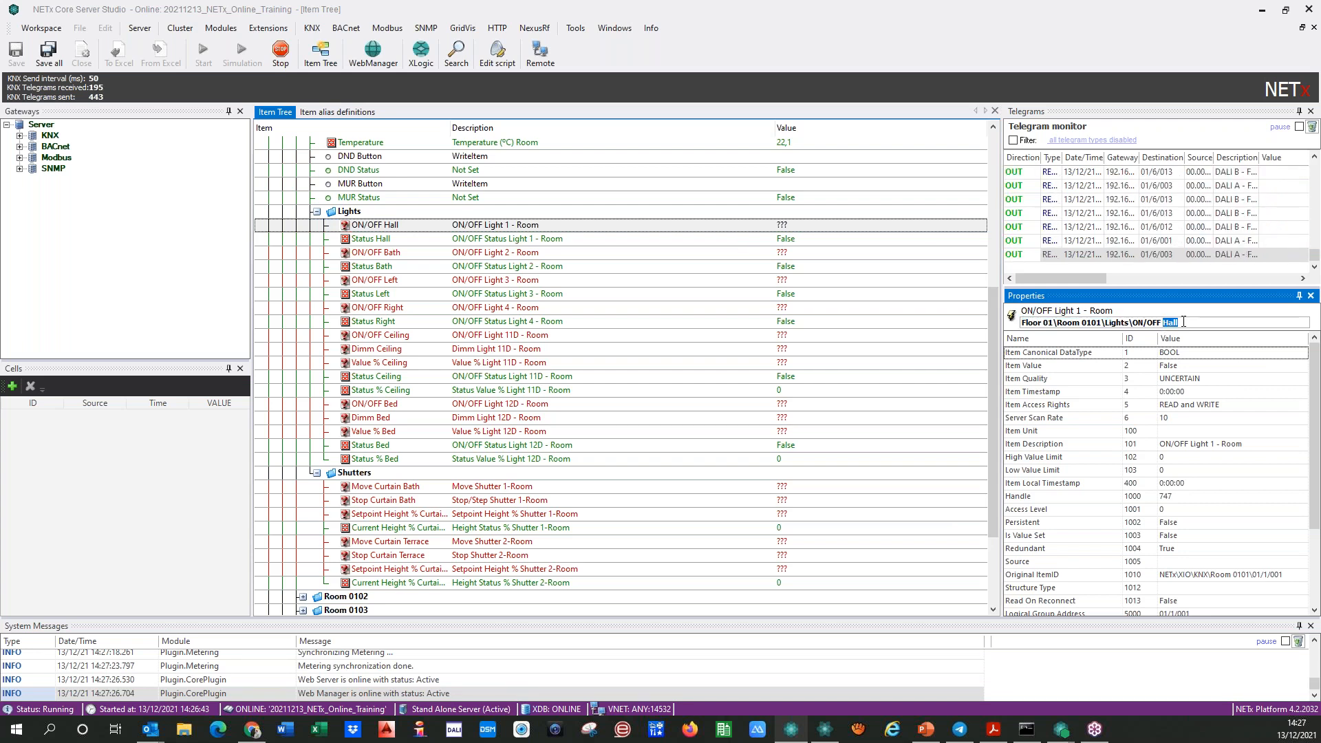
{"action": "left_click", "coordinate": [504, 366]}
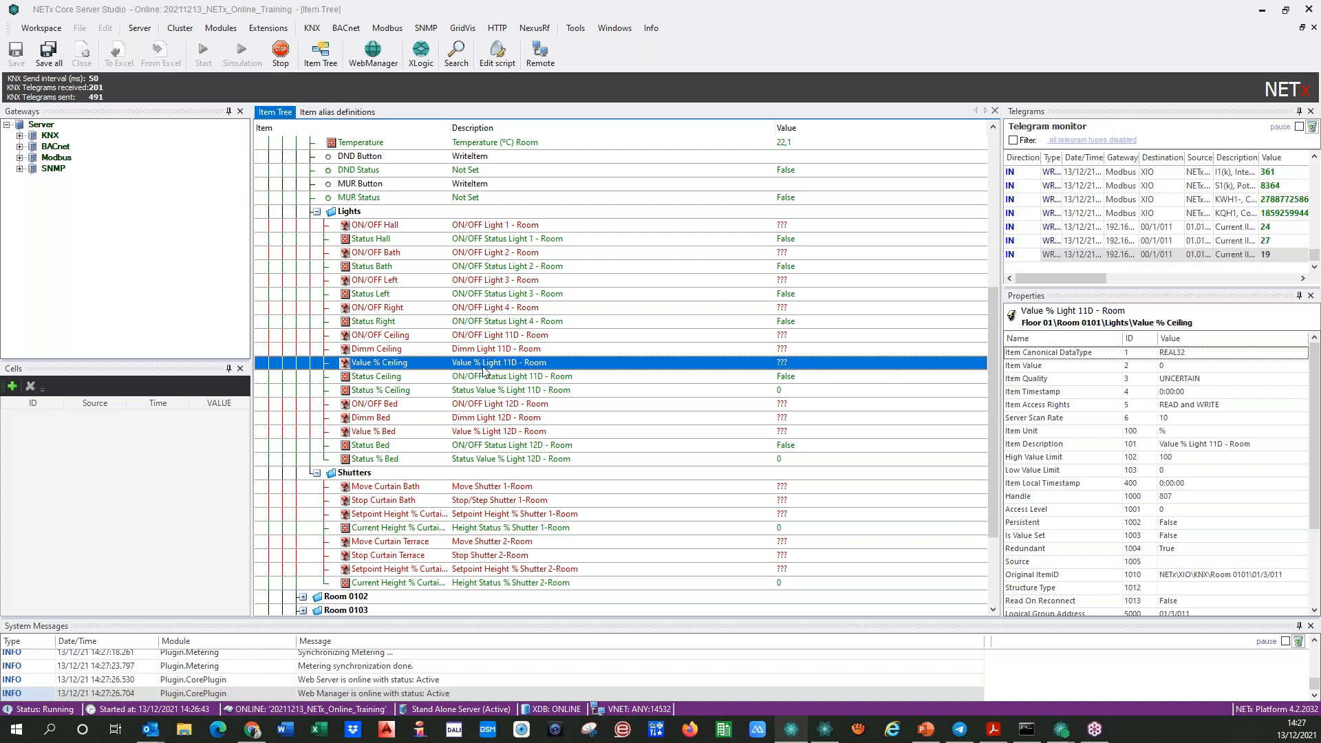
{"action": "left_click_drag", "start_coordinate": [1170, 322], "coordinate": [1197, 323]}
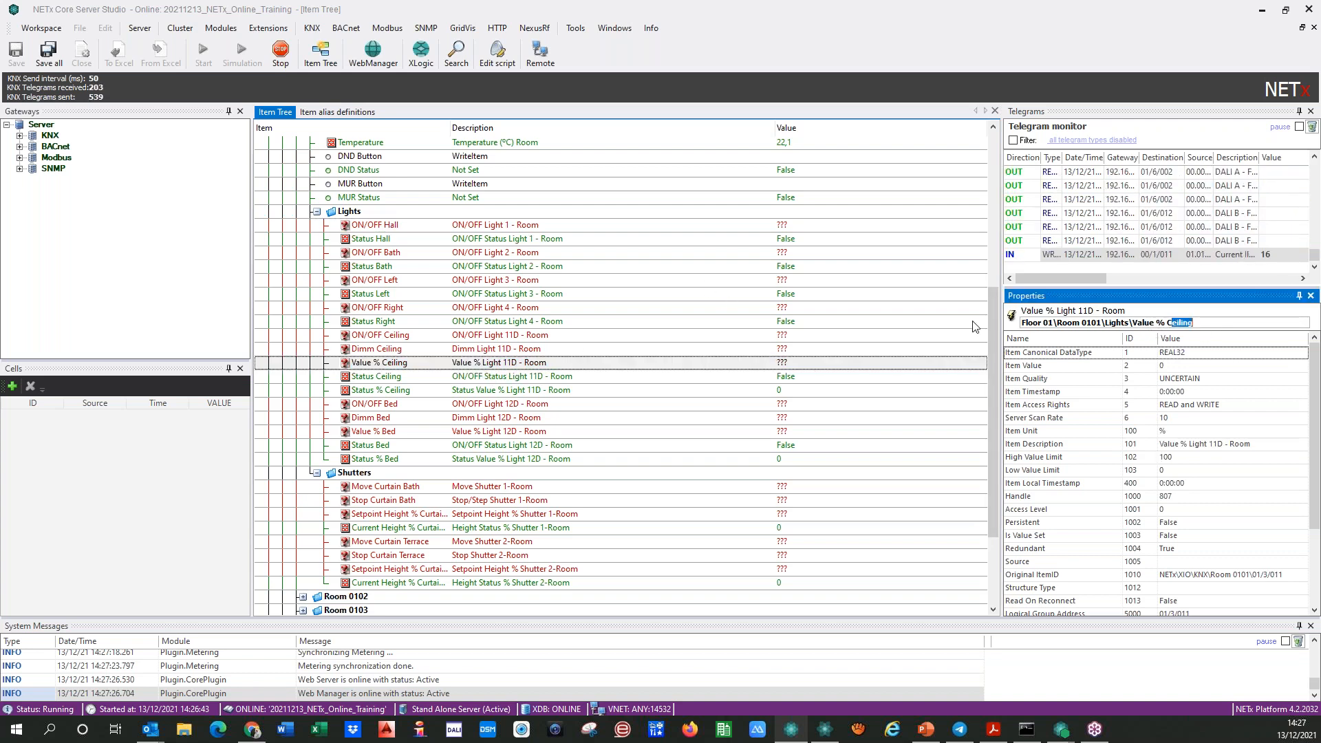
{"action": "left_click", "coordinate": [494, 434]}
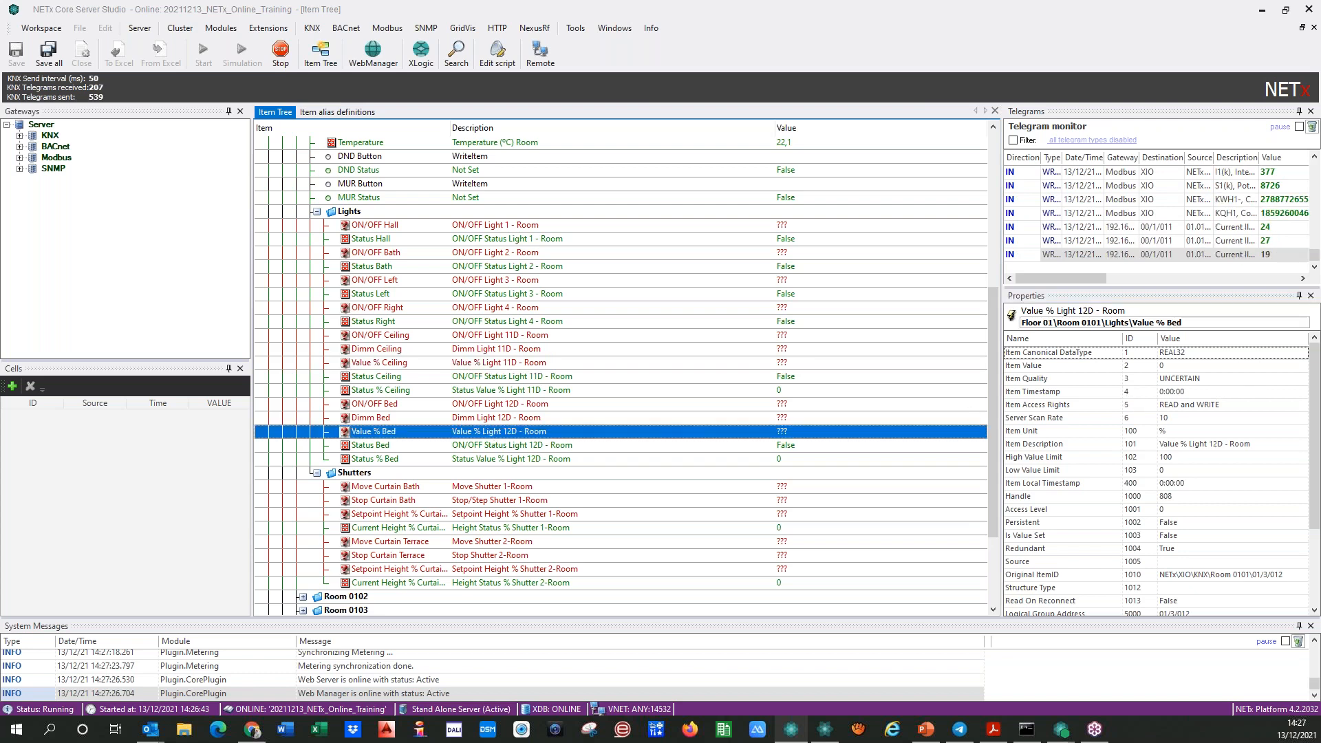
{"action": "left_click", "coordinate": [1169, 322]}
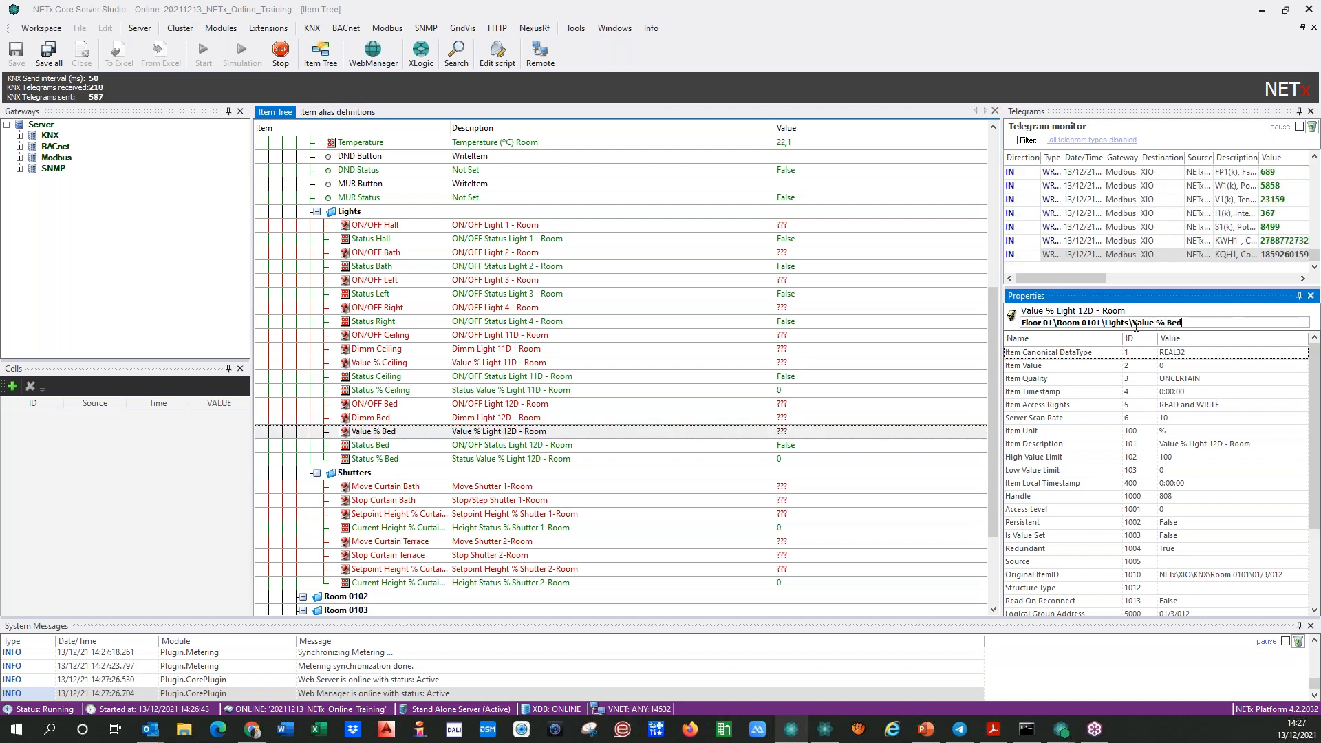
{"action": "scroll", "coordinate": [332, 342], "scroll_direction": "up", "scroll_amount": 3}
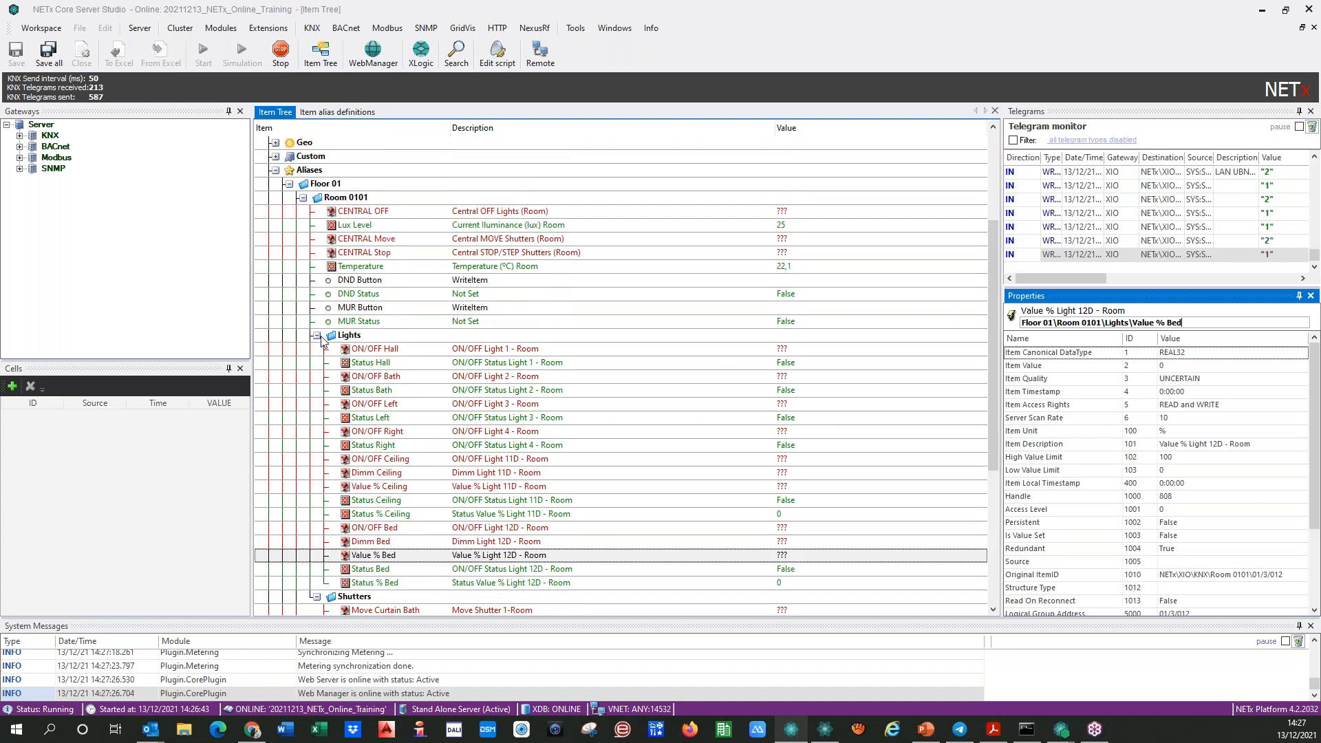
- Collapse the Lights and Shutters branches, Room 0101 and Floor 01 under Aliases in the Item Tree
{"action": "left_click", "coordinate": [316, 335]}
{"action": "left_click", "coordinate": [315, 349]}
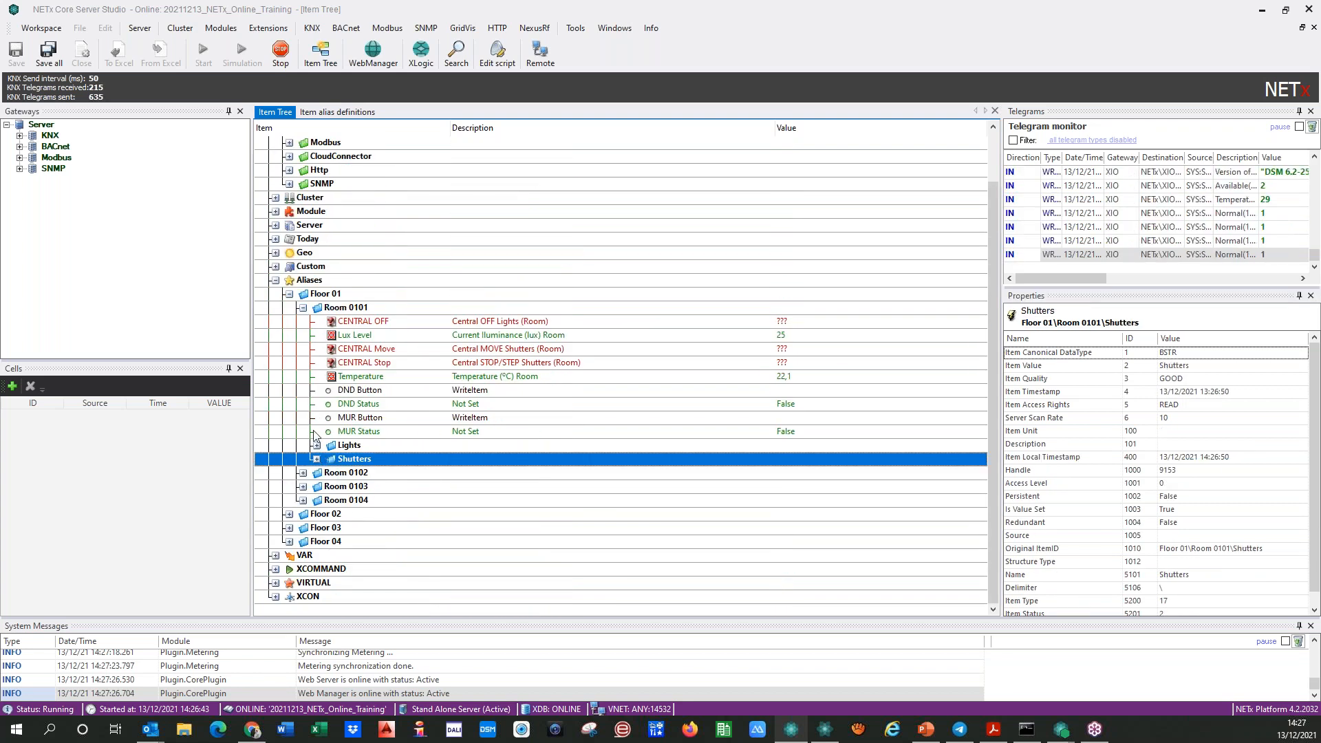
{"action": "left_click", "coordinate": [303, 307]}
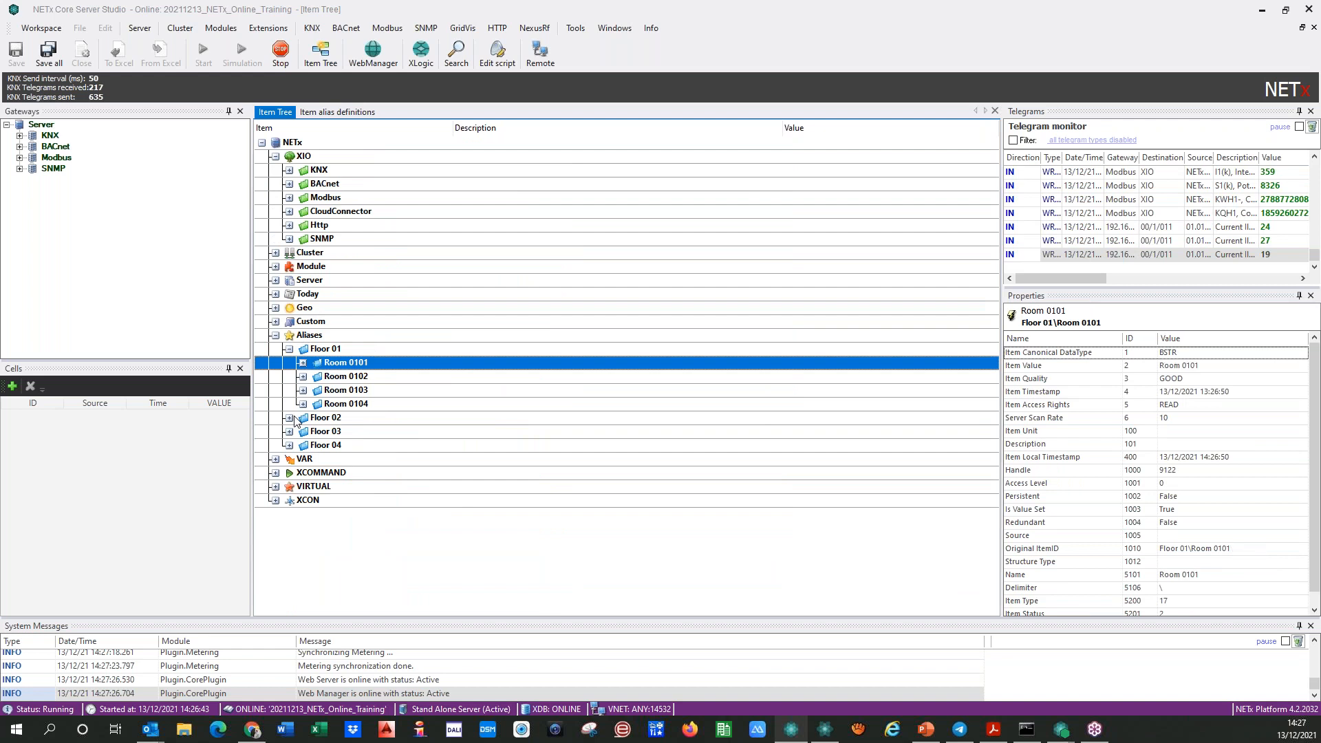
{"action": "left_click", "coordinate": [289, 349]}
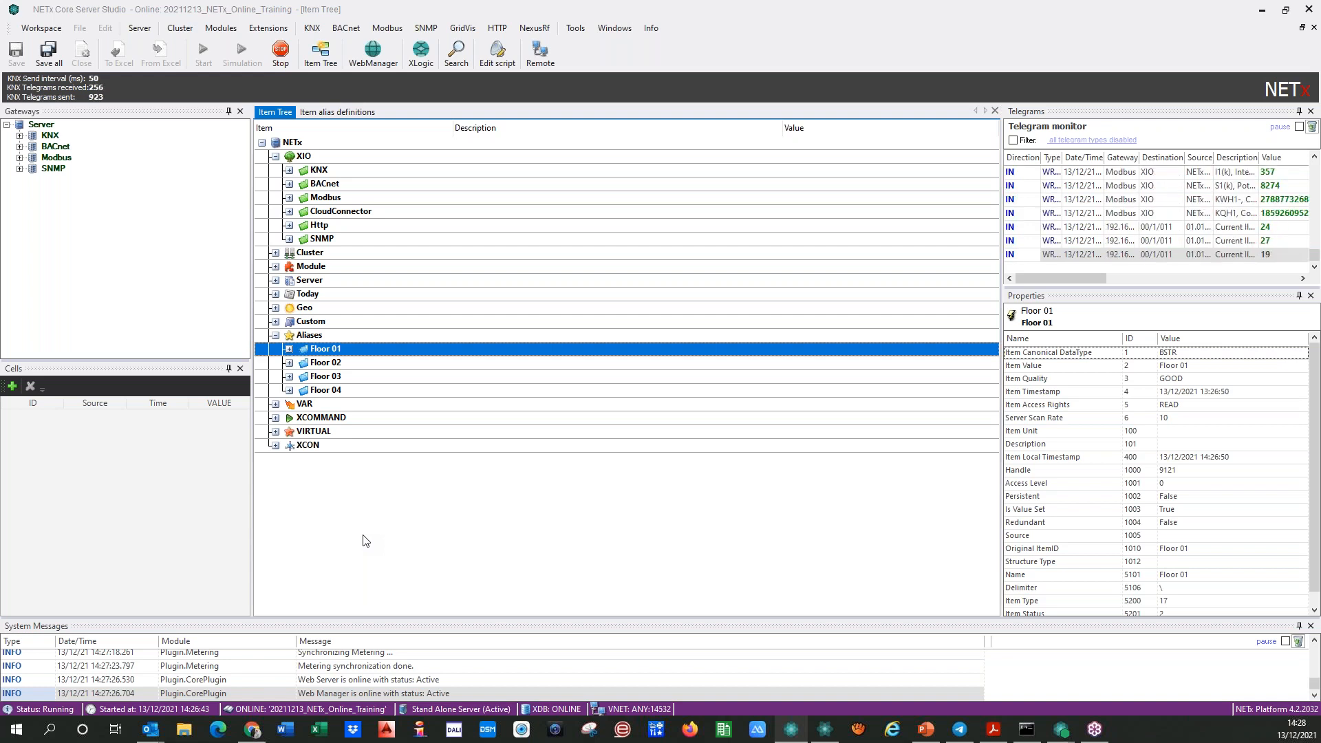
- Collapse the XIO and Aliases branches so that only the main folders under NETx are listed
{"action": "left_click", "coordinate": [275, 156]}
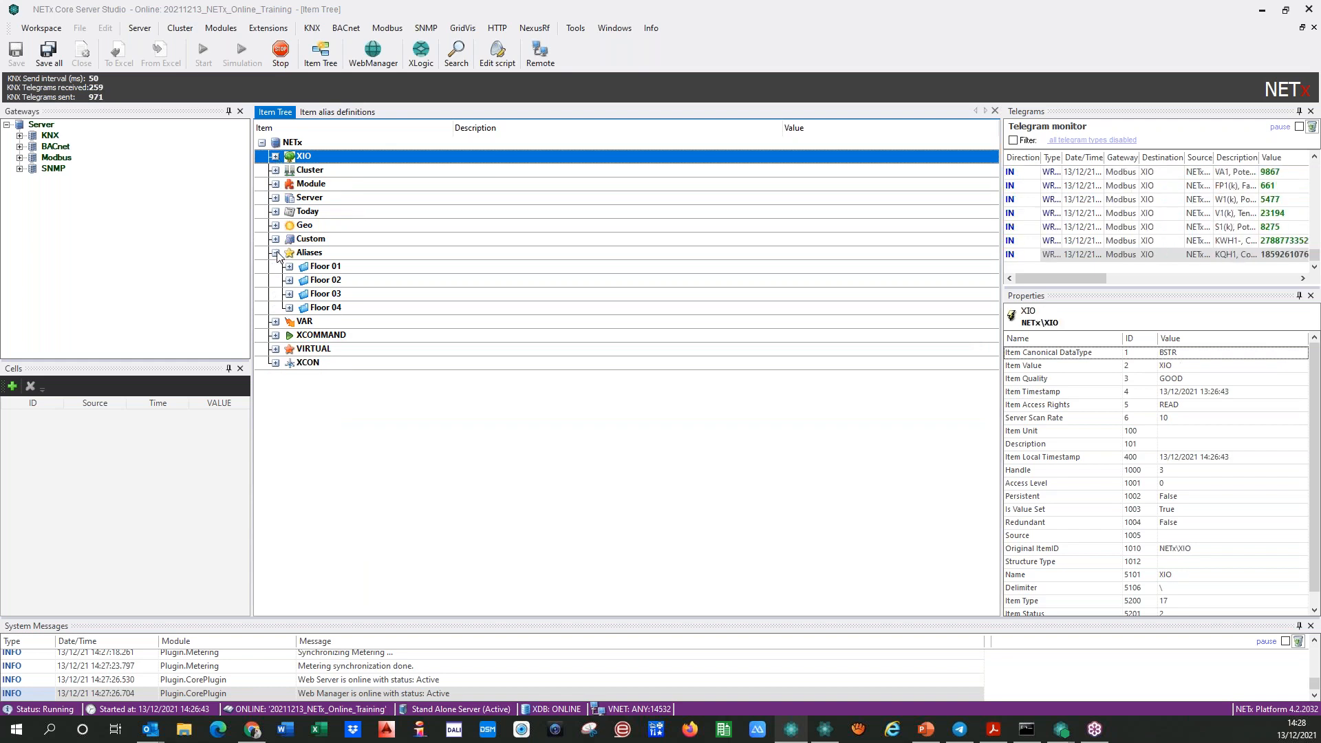
{"action": "left_click", "coordinate": [275, 253]}
{"action": "left_click", "coordinate": [275, 156]}
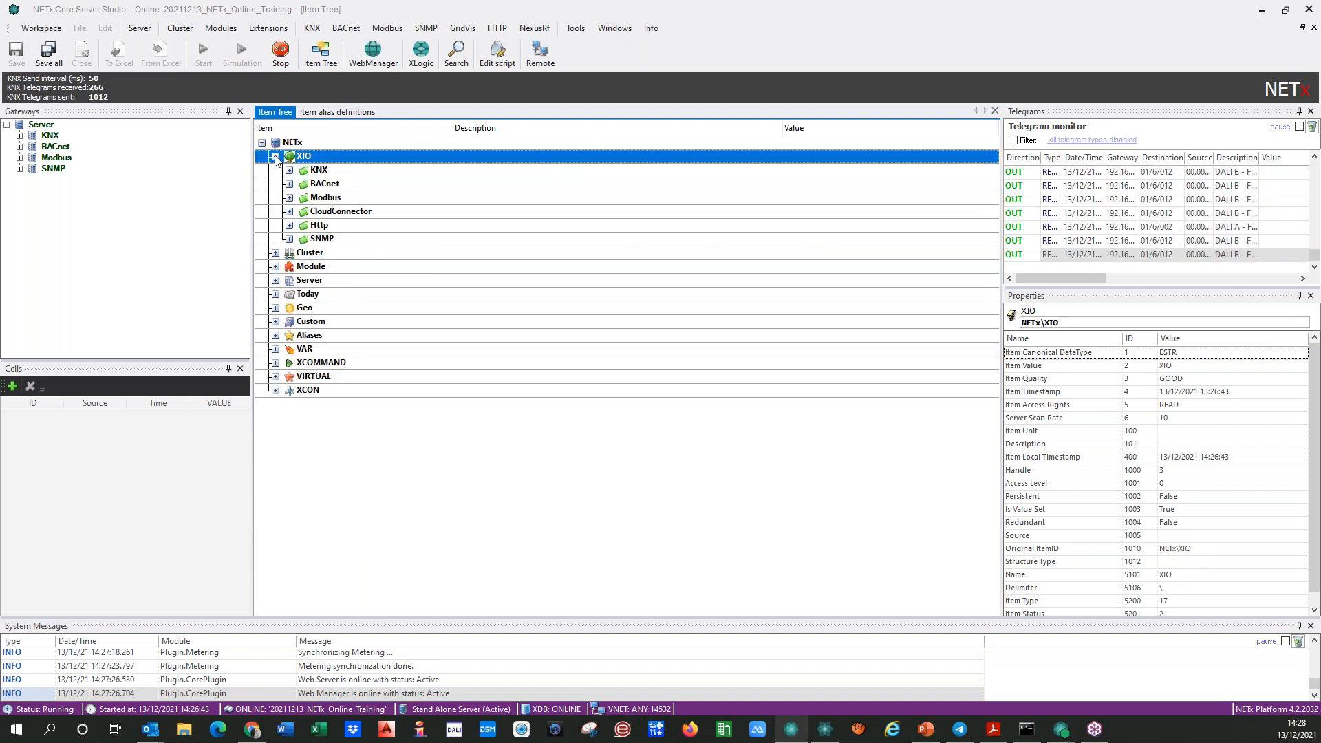
{"action": "left_click", "coordinate": [275, 156]}
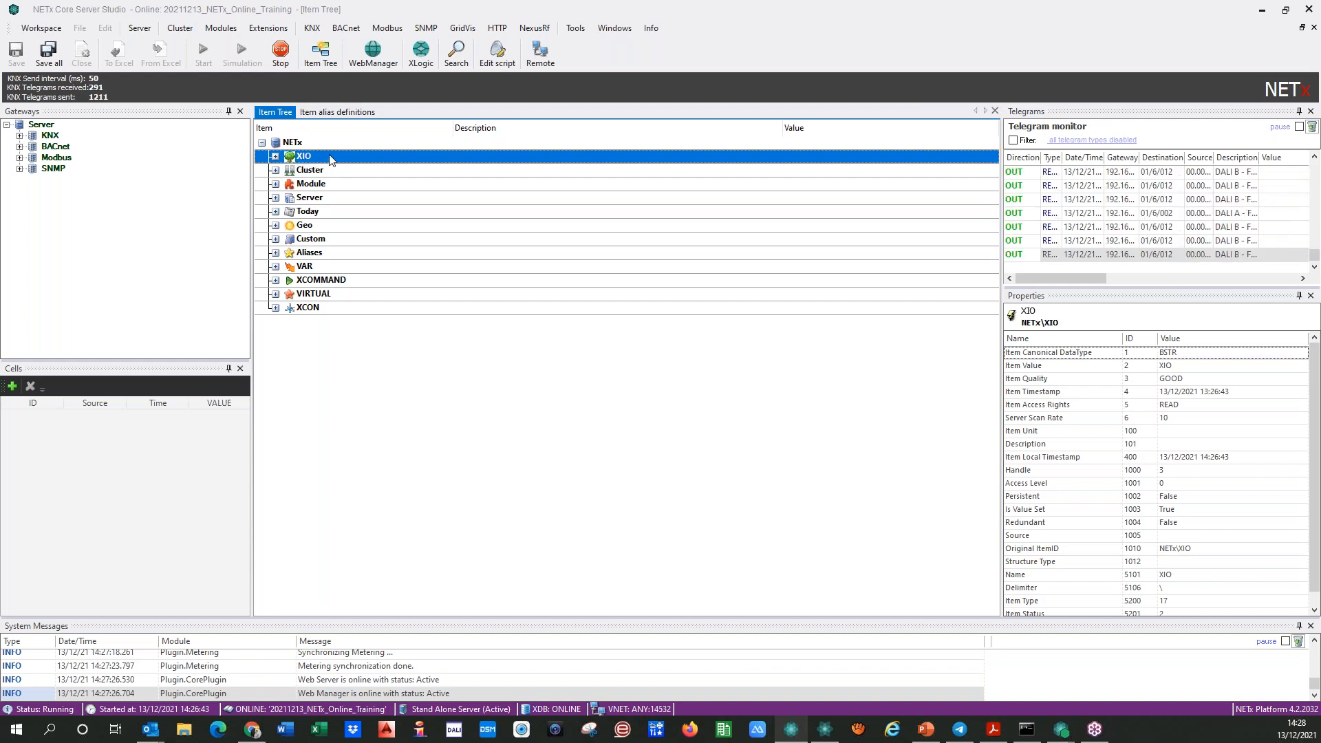
- Expand XIO and its KNX, BACnet, Modbus, Http, SNMP and CloudConnector branches to examine the connected devices and the cloud connection item
{"action": "left_click", "coordinate": [275, 157]}
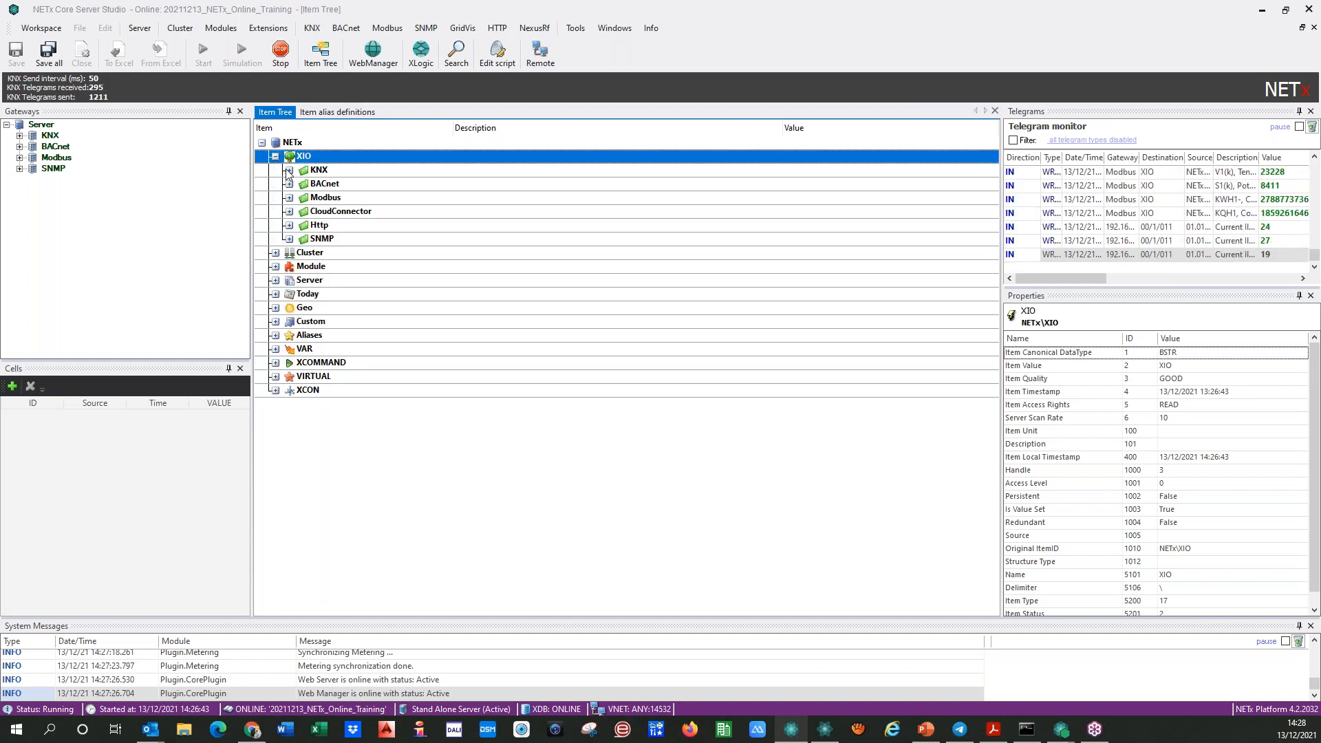
{"action": "left_click", "coordinate": [289, 169]}
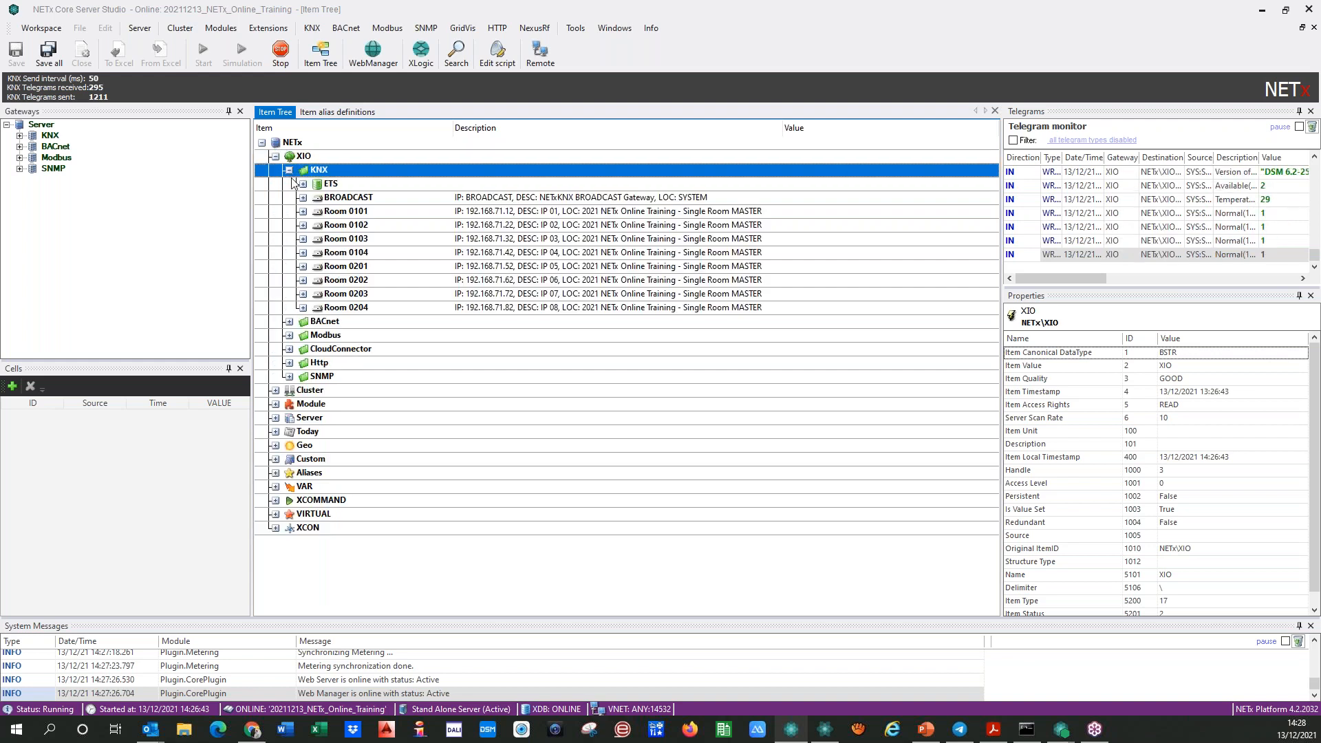
{"action": "left_click", "coordinate": [289, 321]}
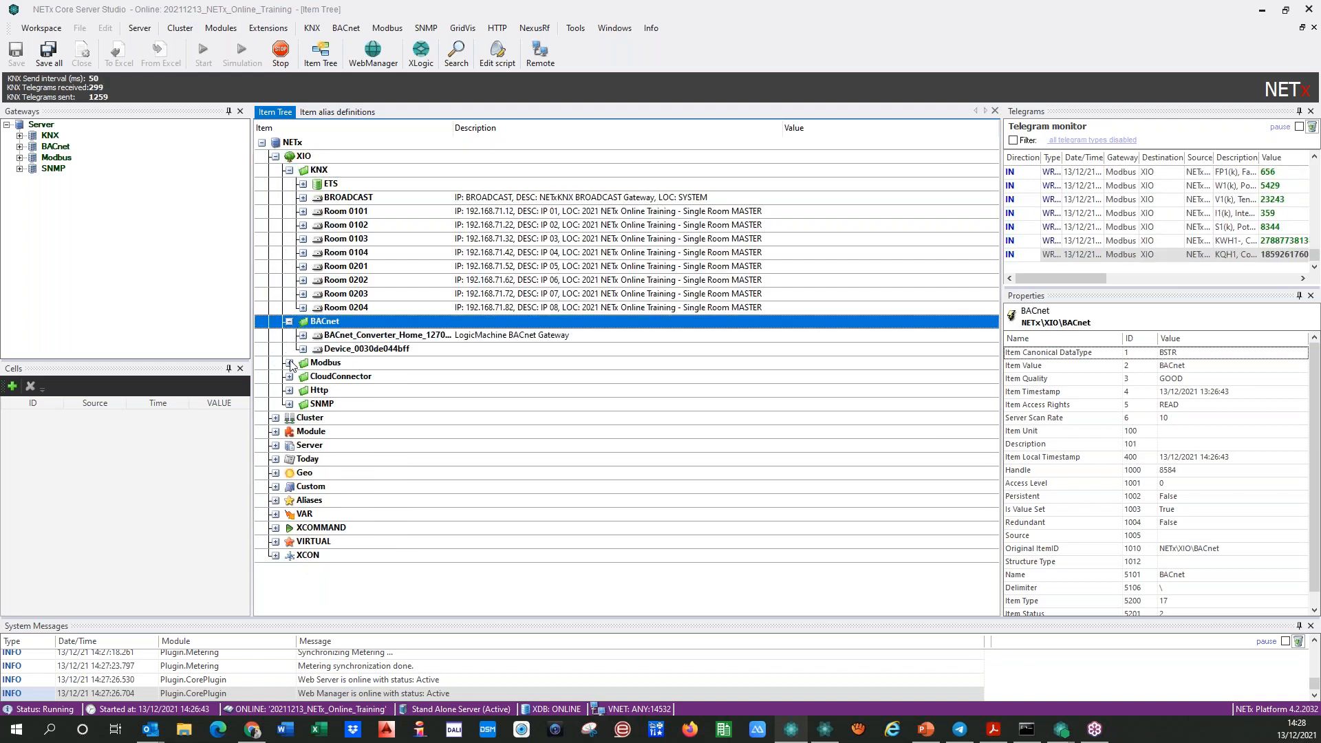
{"action": "left_click", "coordinate": [288, 363]}
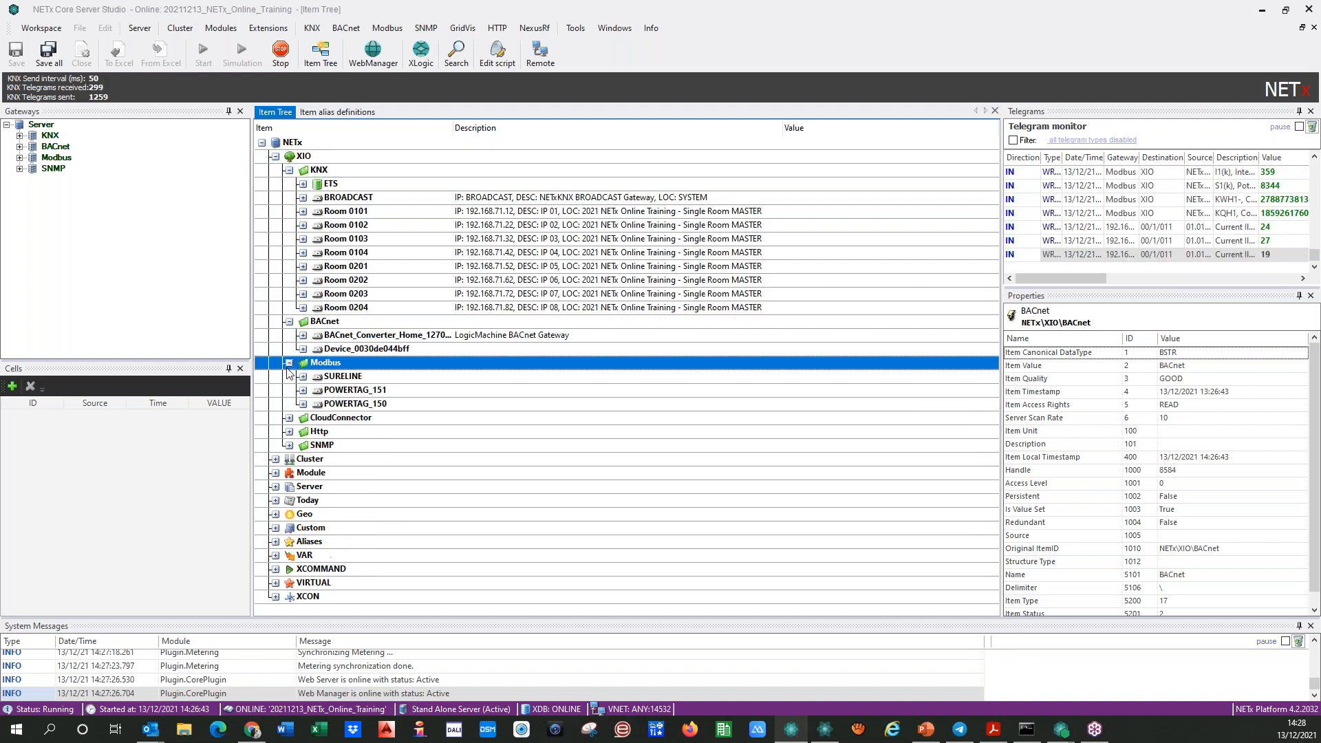
{"action": "left_click", "coordinate": [289, 431]}
{"action": "left_click", "coordinate": [289, 445]}
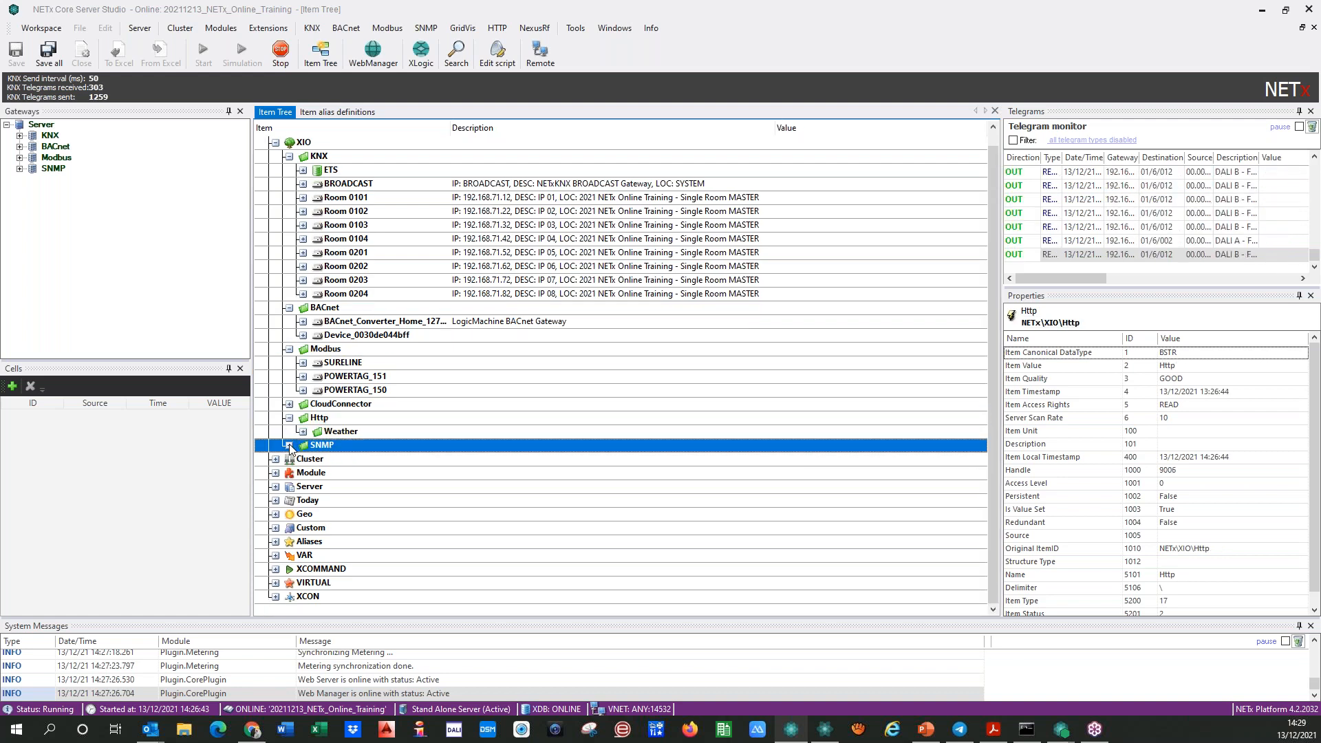
{"action": "double_click", "coordinate": [323, 407]}
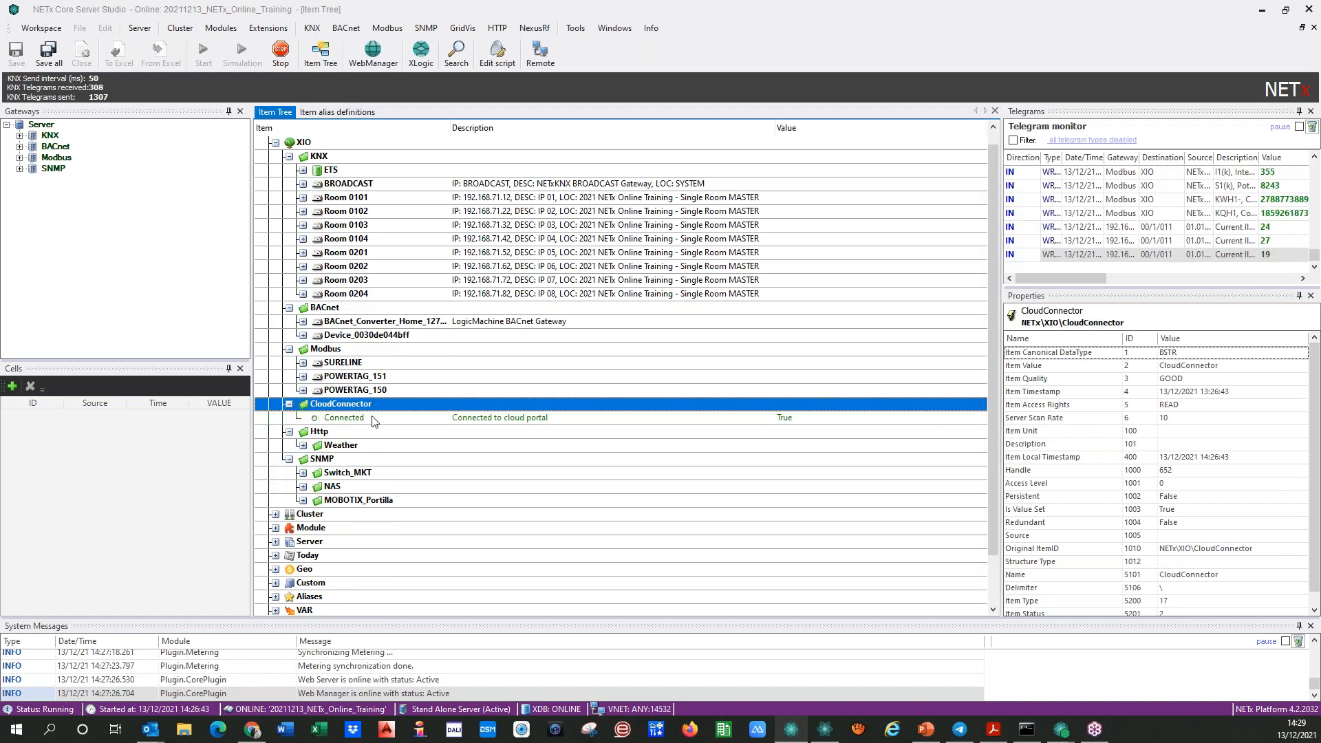
{"action": "left_click", "coordinate": [374, 420]}
- Collapse the CloudConnector, KNX, BACnet, Modbus, Http and SNMP branches under XIO
{"action": "double_click", "coordinate": [289, 406]}
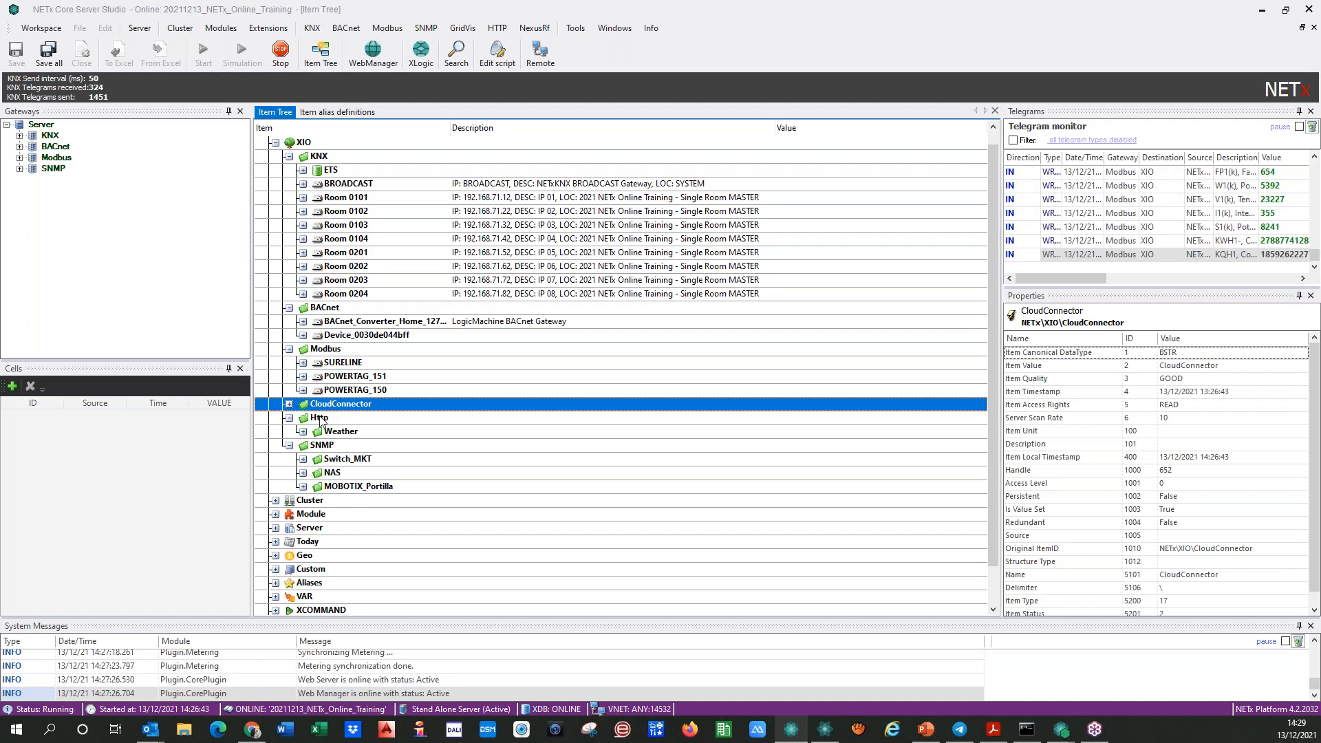
{"action": "left_click", "coordinate": [289, 157]}
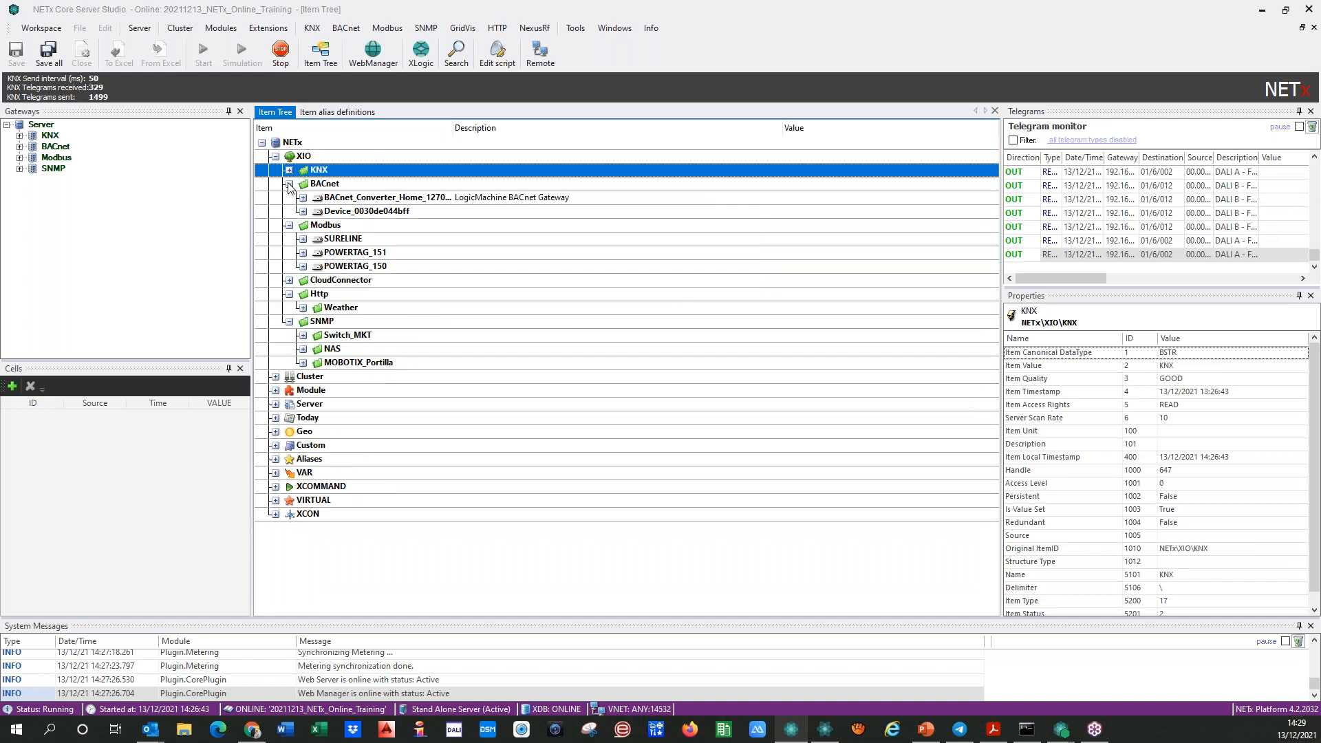
{"action": "left_click", "coordinate": [289, 184]}
{"action": "left_click", "coordinate": [289, 198]}
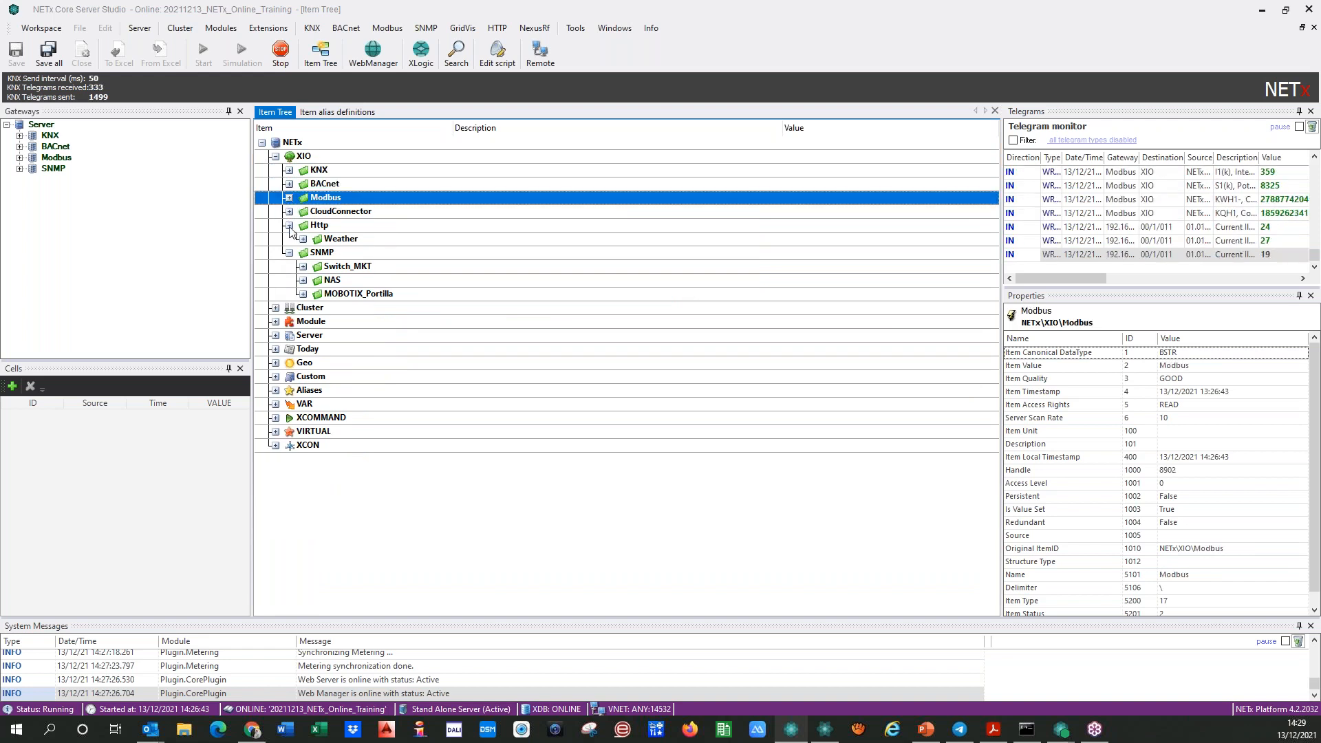
{"action": "left_click", "coordinate": [289, 225]}
{"action": "left_click", "coordinate": [289, 239]}
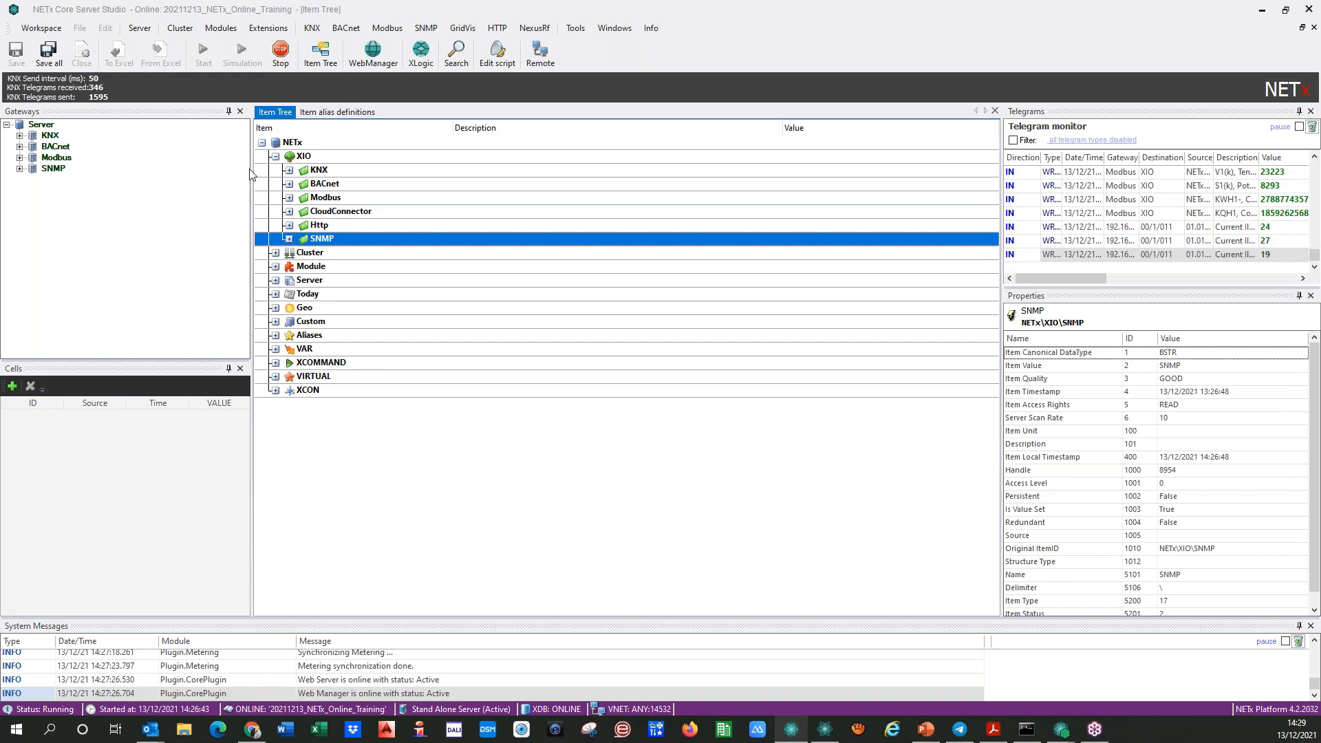
- Expand Cluster down to OPC_DA, My_Own_OPC_Server_Test and examine its Connected and BACnet cluster items
{"action": "left_click", "coordinate": [275, 253]}
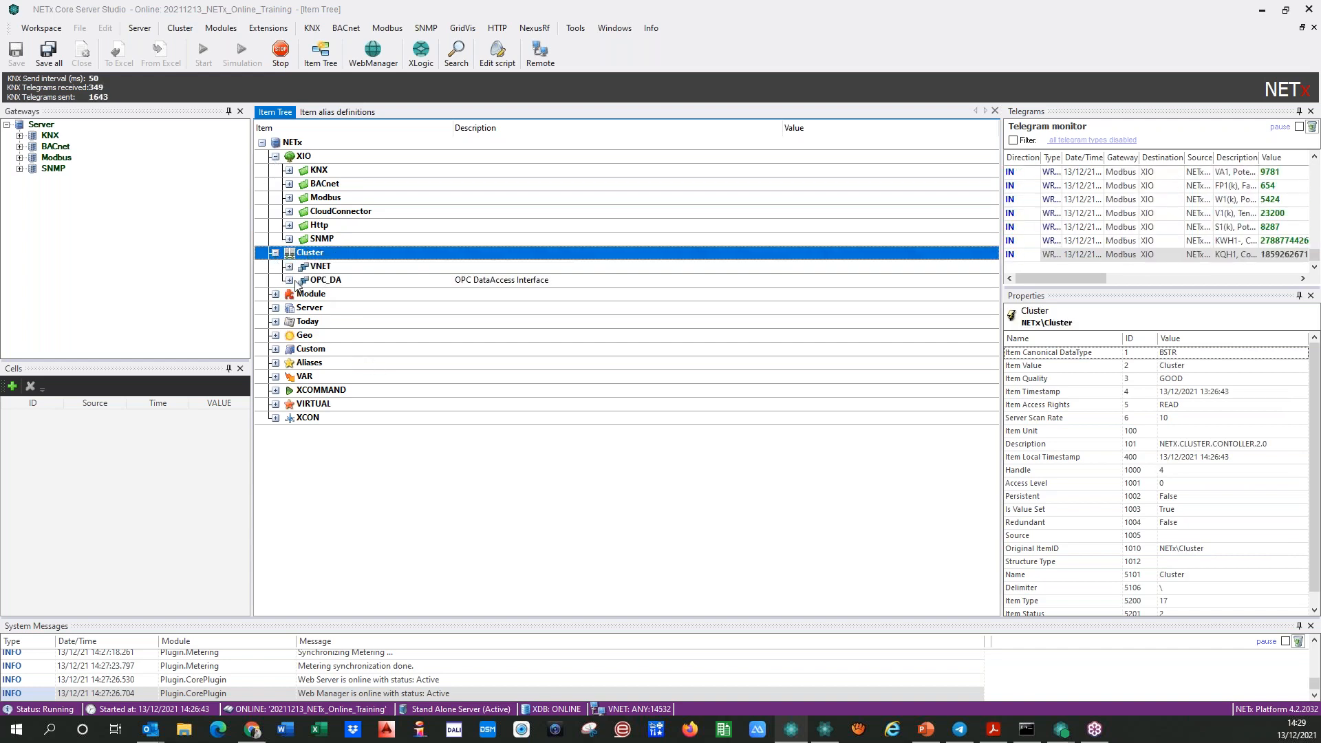
{"action": "left_click", "coordinate": [290, 281]}
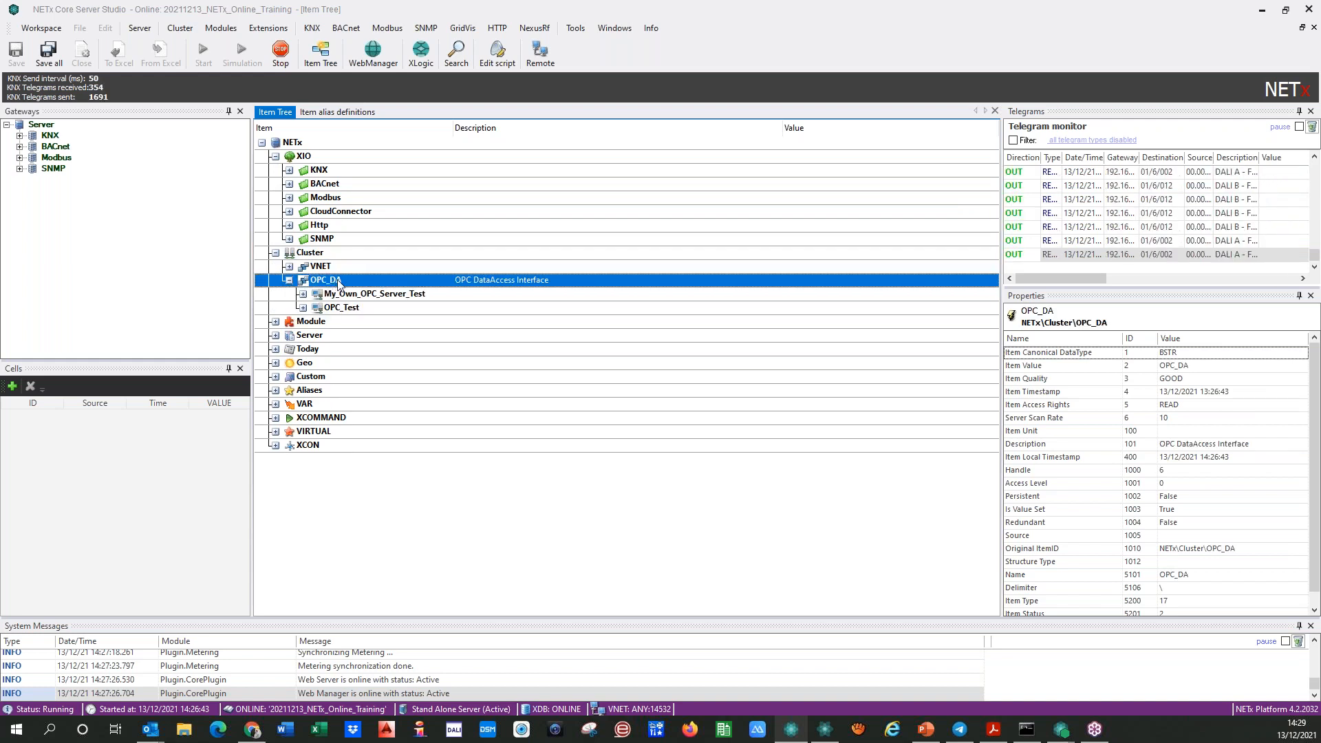
{"action": "left_click", "coordinate": [303, 294]}
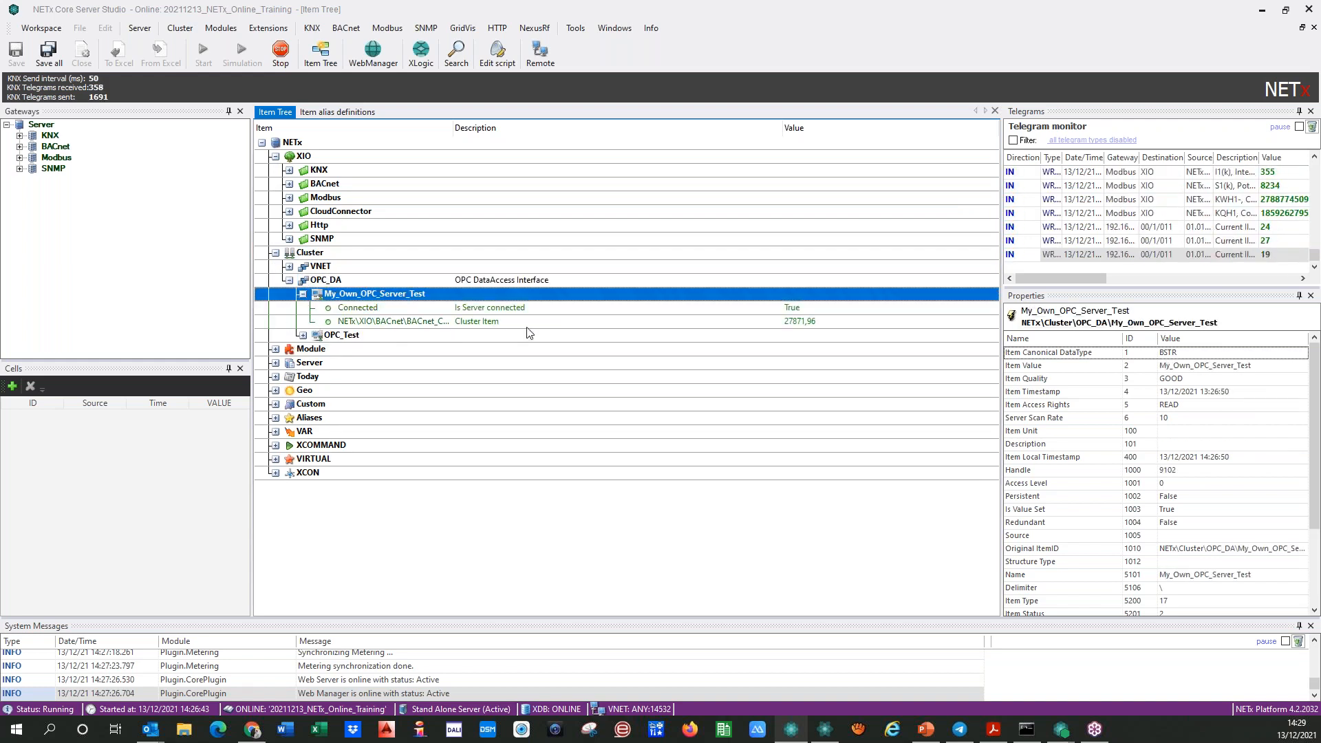
{"action": "left_click", "coordinate": [654, 311]}
{"action": "left_click", "coordinate": [691, 322]}
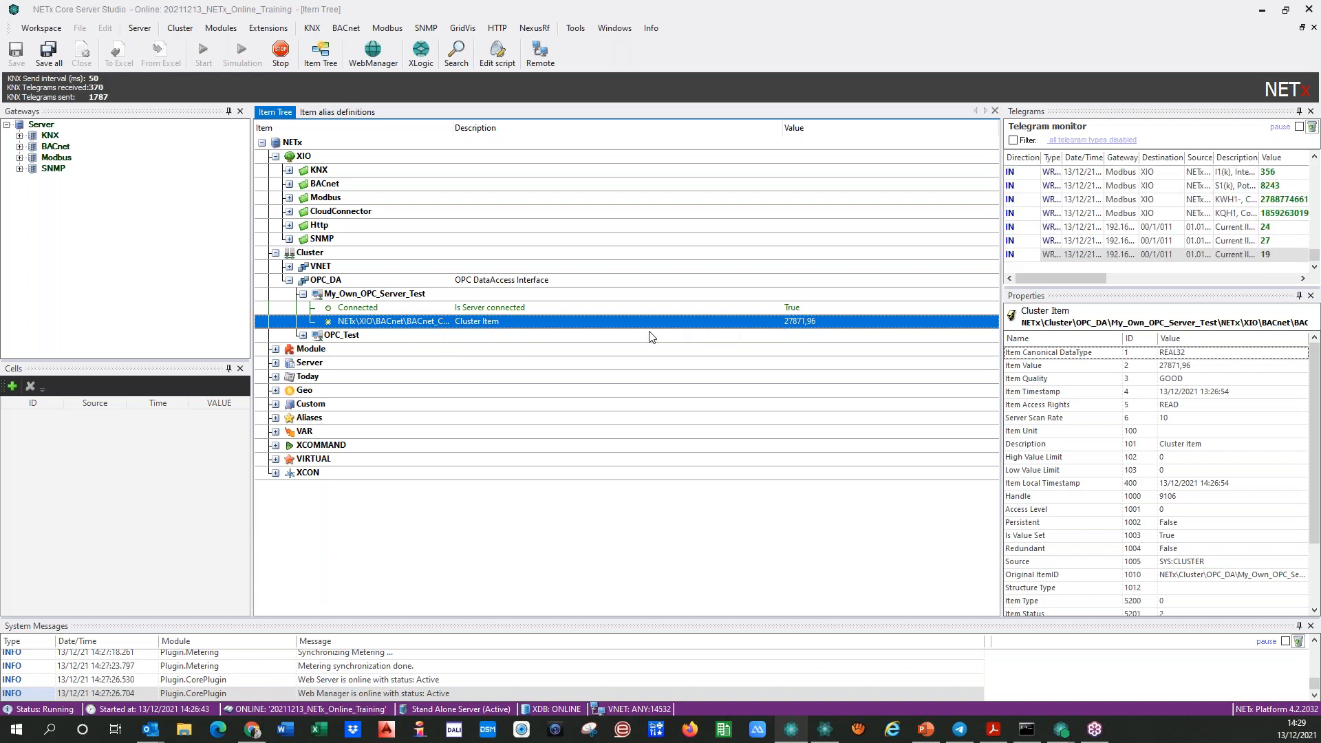
- Look through the OPC_Test cluster items, collapse OPC_Test and OPC_DA, and check the VNET branch
{"action": "left_click", "coordinate": [304, 336]}
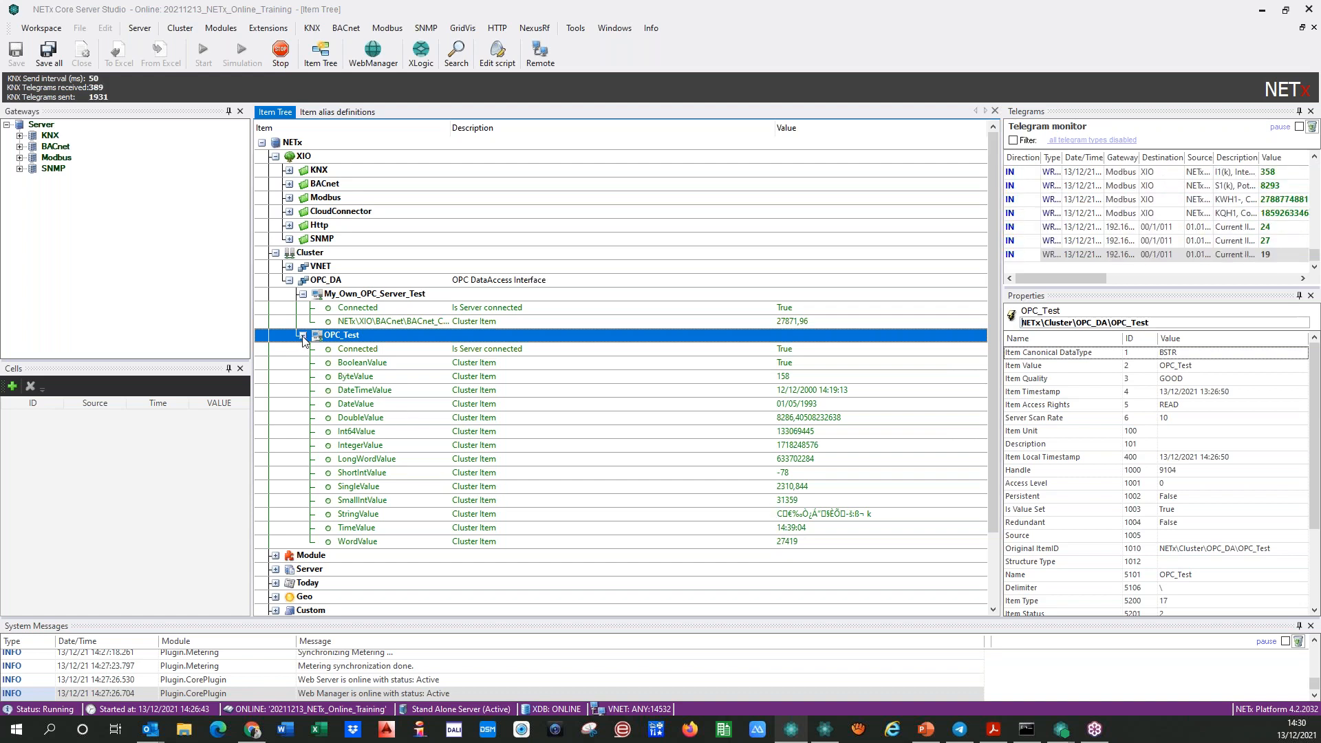
{"action": "left_click", "coordinate": [303, 336]}
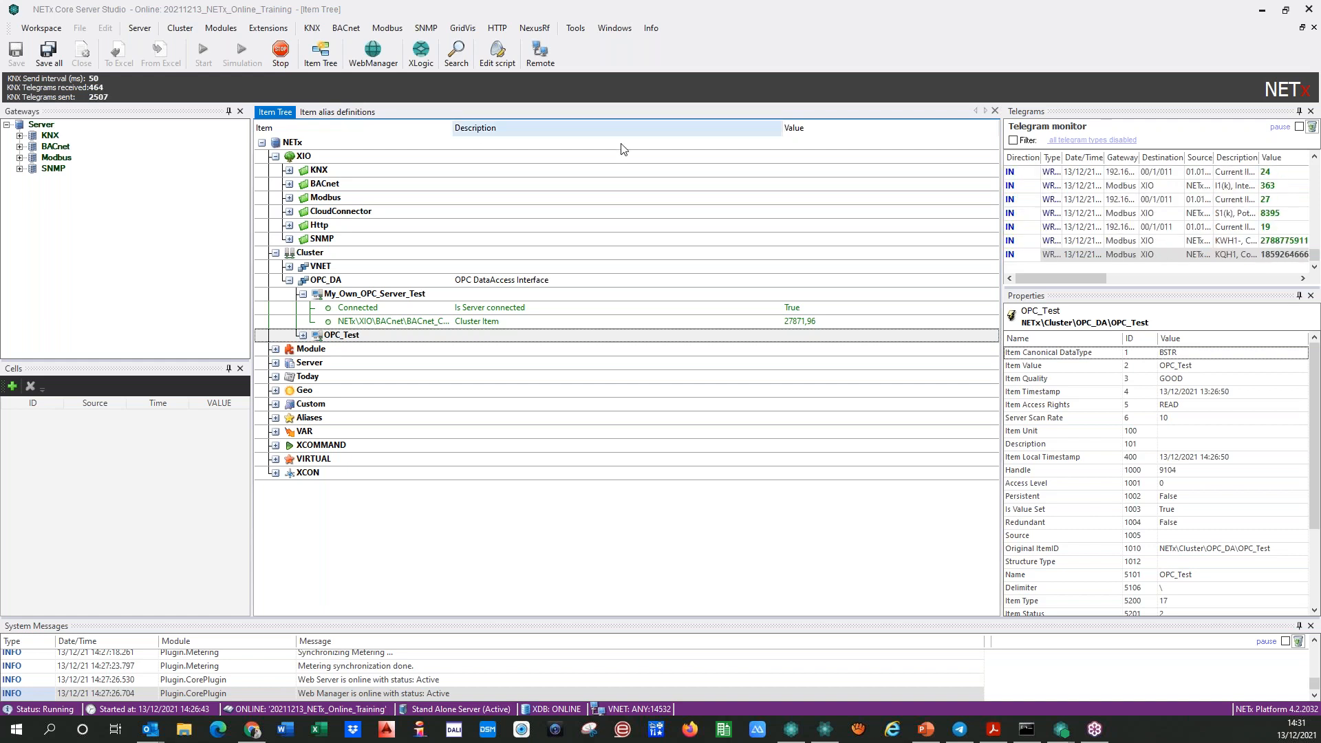
{"action": "left_click", "coordinate": [288, 281]}
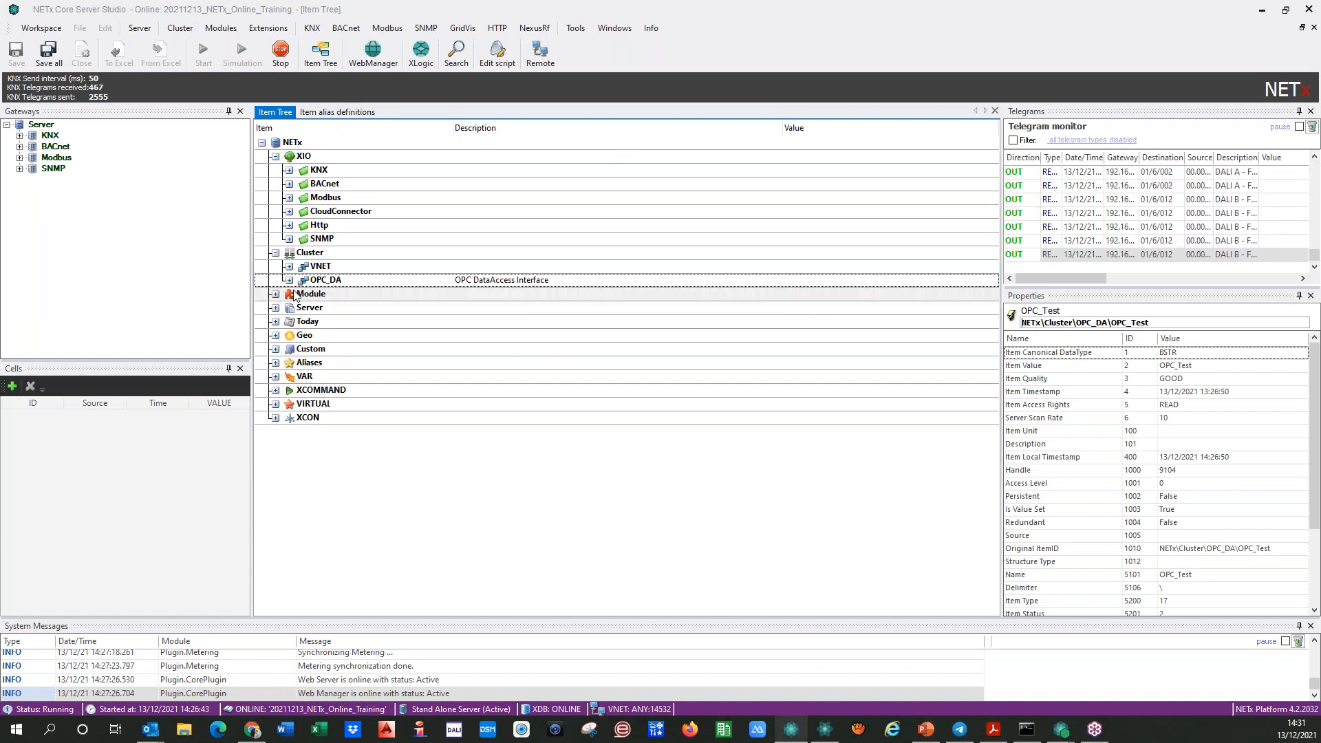
{"action": "left_click", "coordinate": [290, 268]}
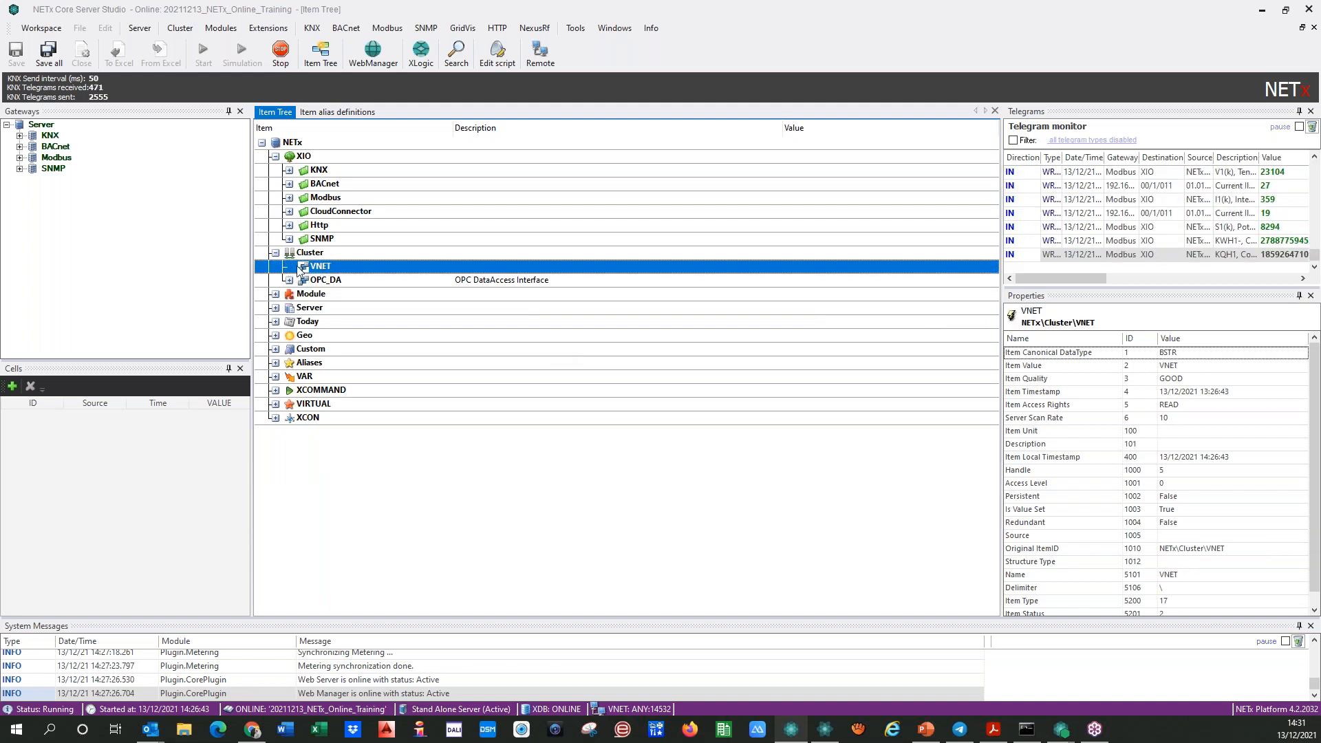
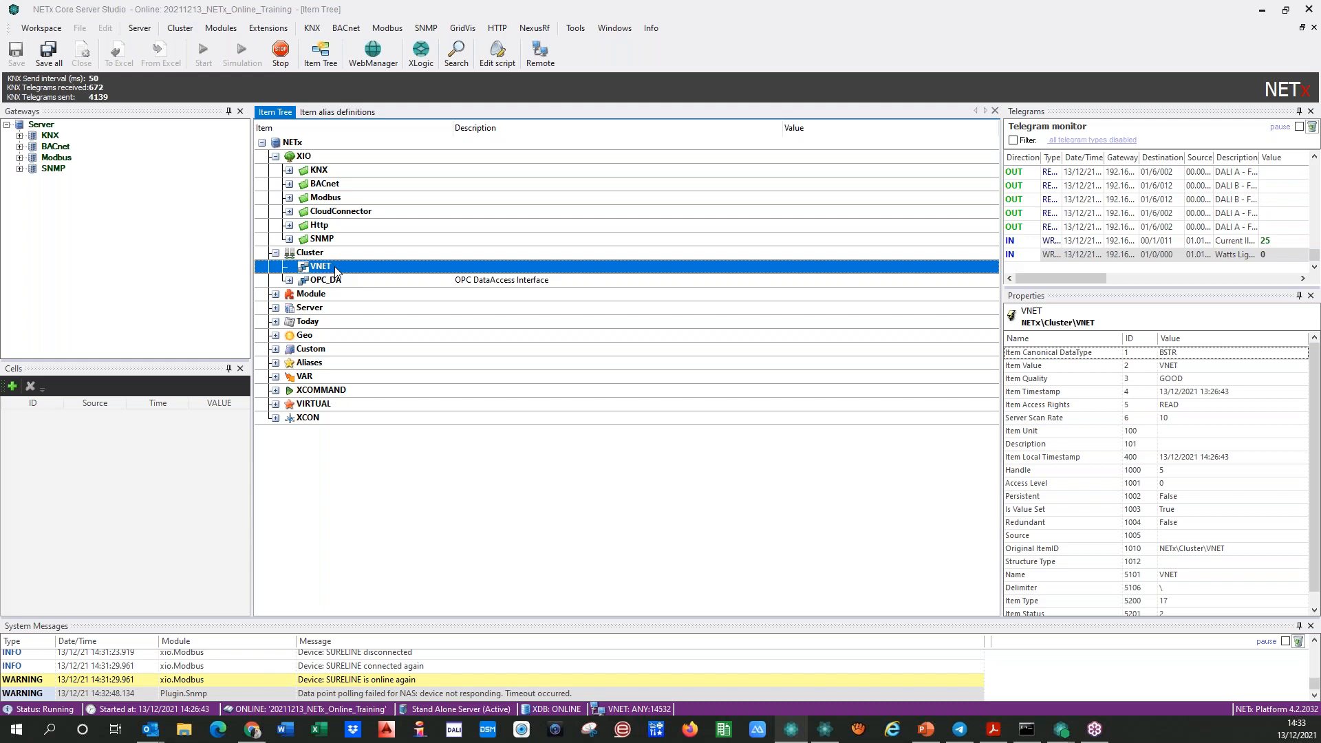
- Expand the Module branch to view its module folders, and collapse it again
{"action": "left_click", "coordinate": [275, 294]}
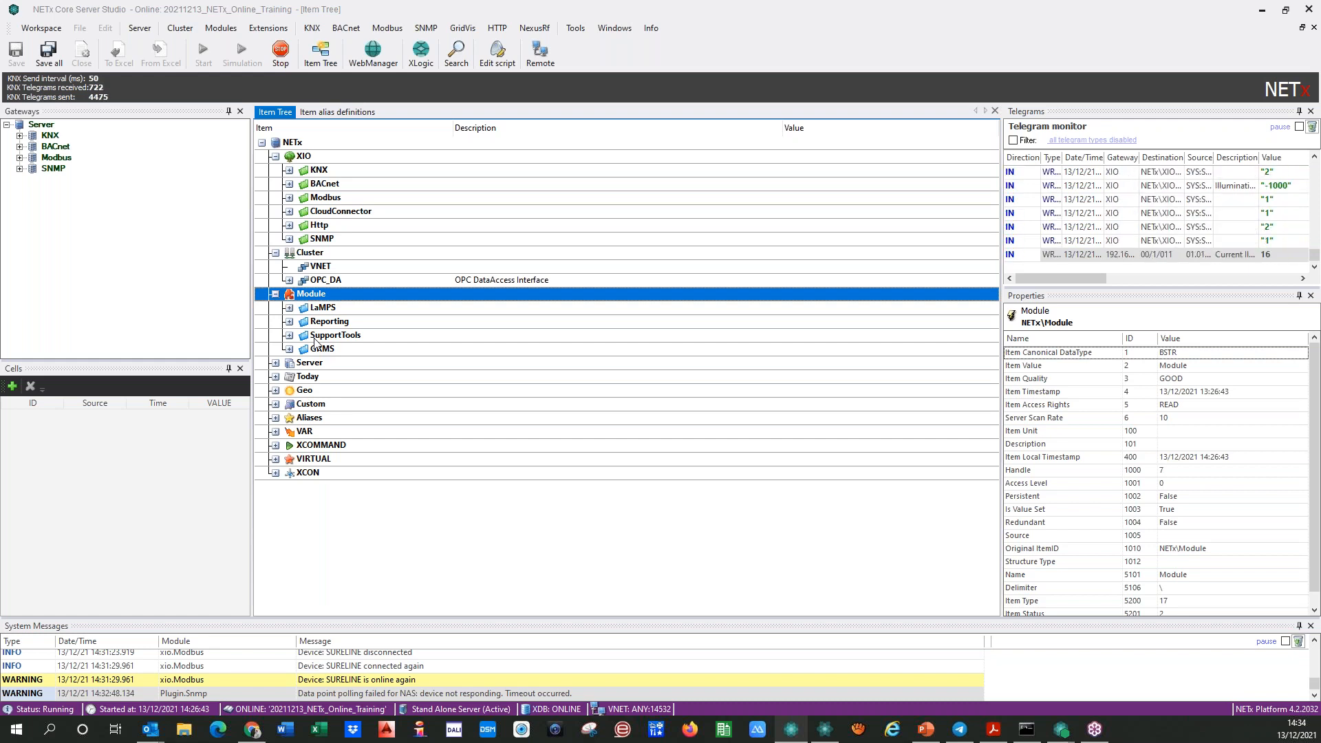
{"action": "left_click", "coordinate": [276, 295]}
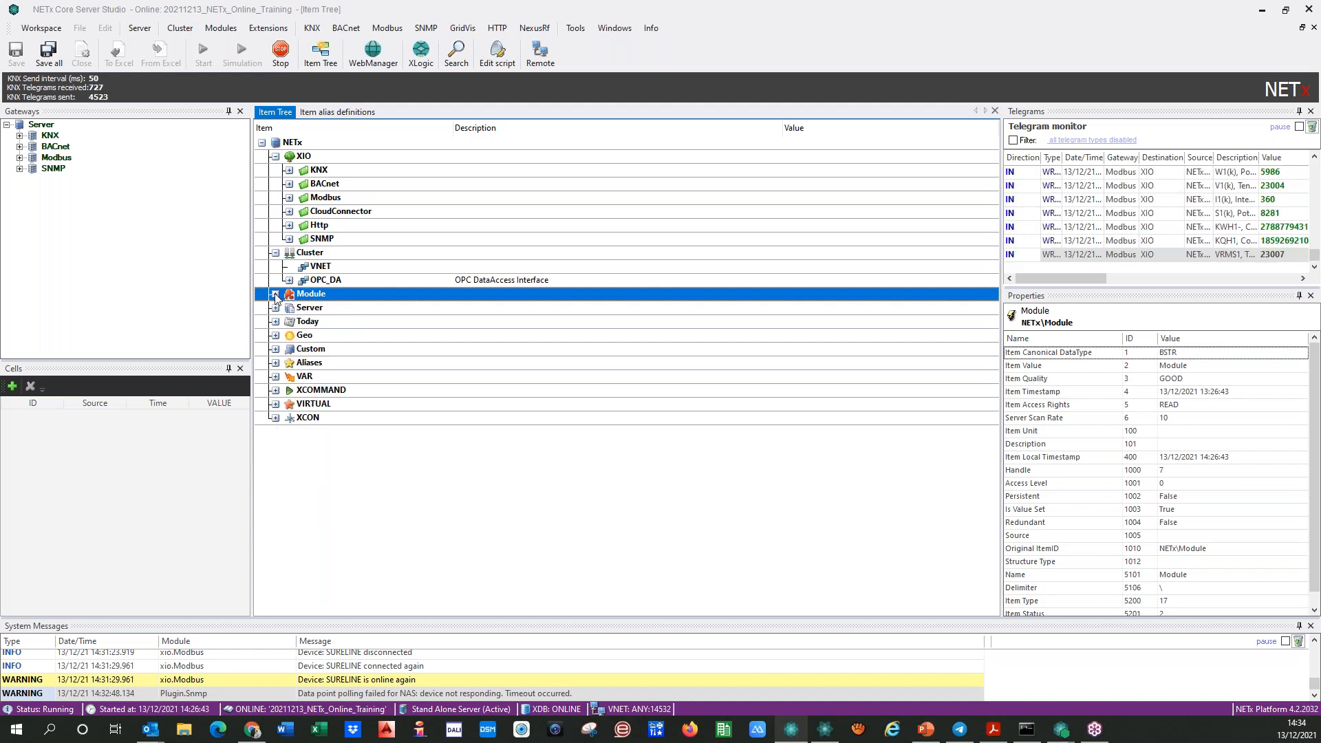
{"action": "left_click", "coordinate": [275, 294]}
{"action": "left_click", "coordinate": [275, 294]}
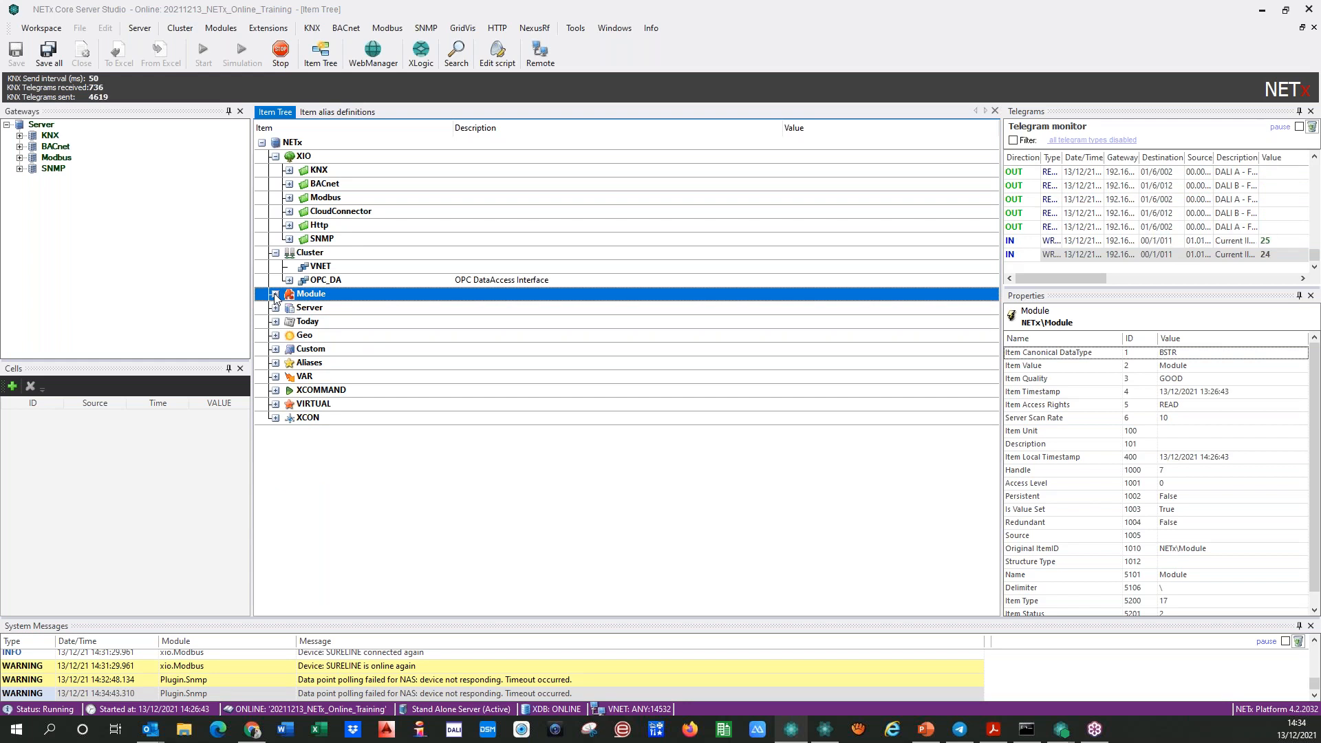
{"action": "left_click", "coordinate": [275, 295]}
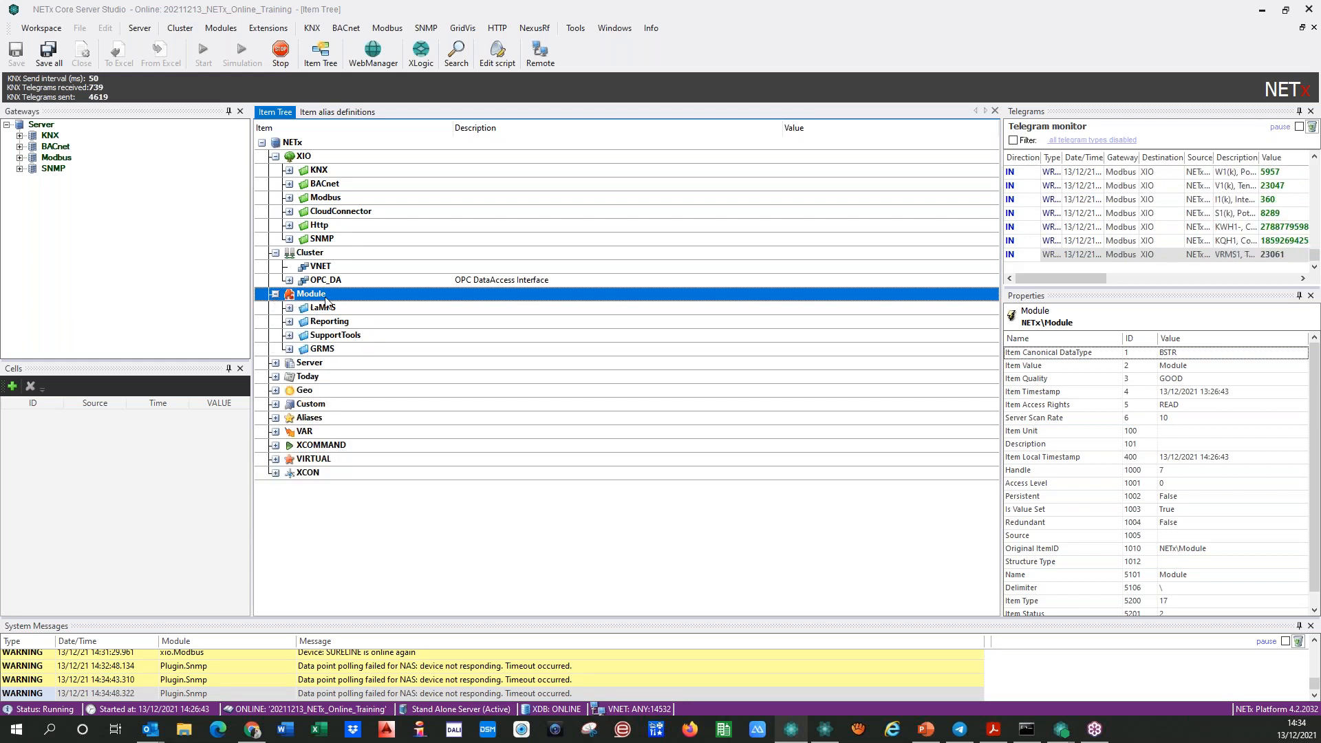
{"action": "left_click", "coordinate": [275, 295]}
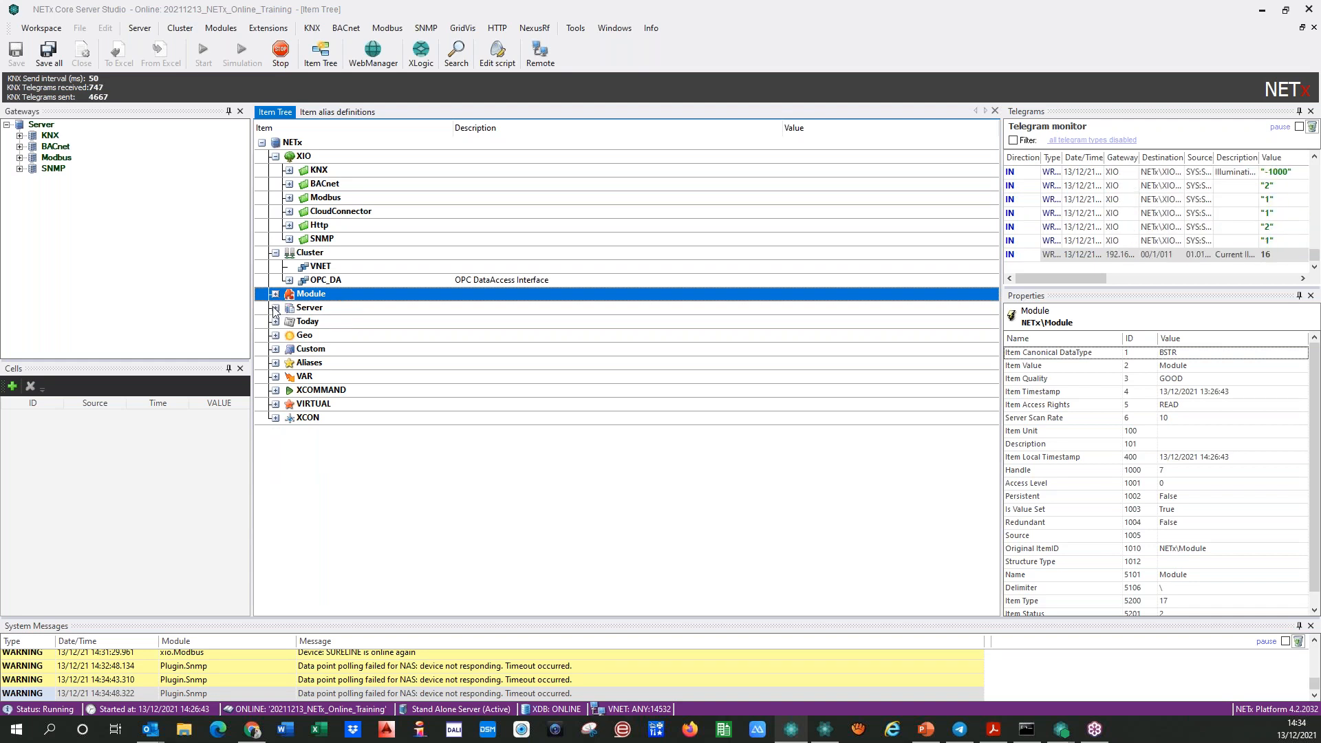
- Expand the Server branch and examine its Type, Version, WorkspaceName and IsOnline items
{"action": "left_click", "coordinate": [275, 308]}
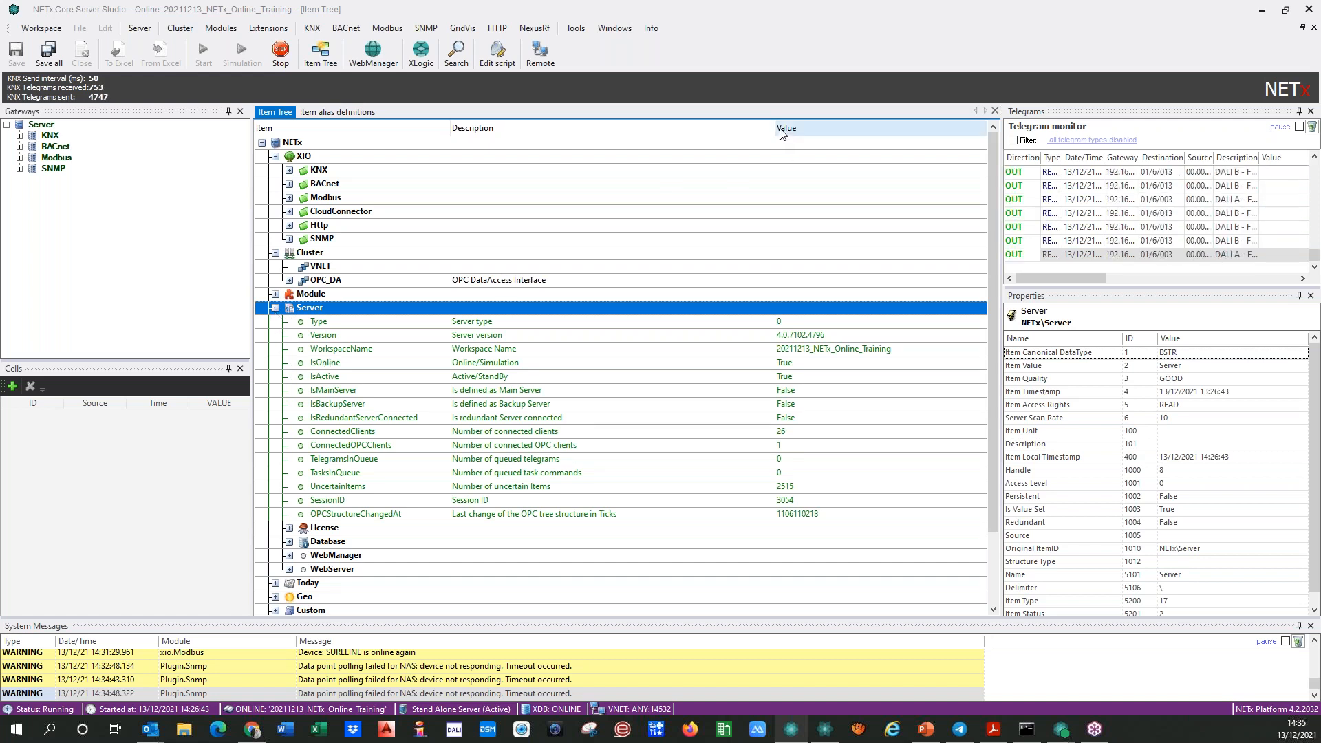
{"action": "left_click_drag", "start_coordinate": [776, 129], "coordinate": [688, 130]}
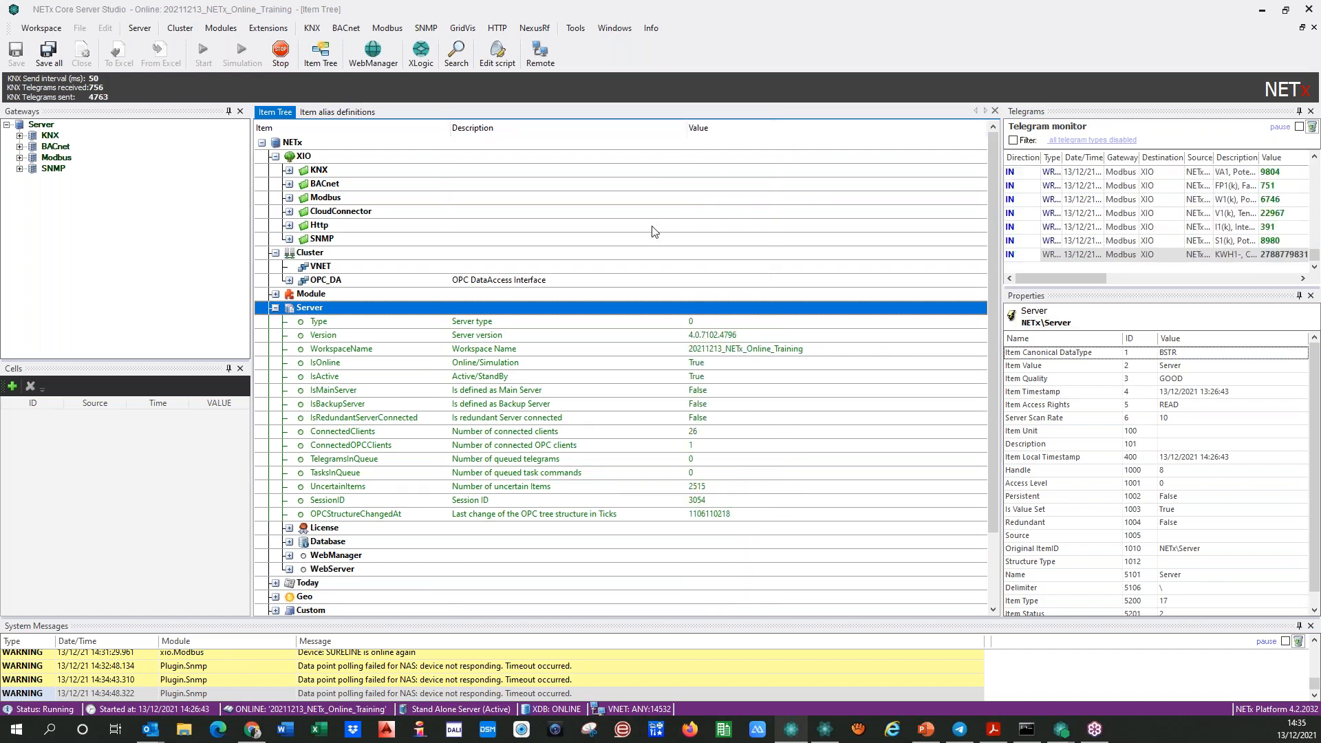
{"action": "left_click", "coordinate": [665, 324]}
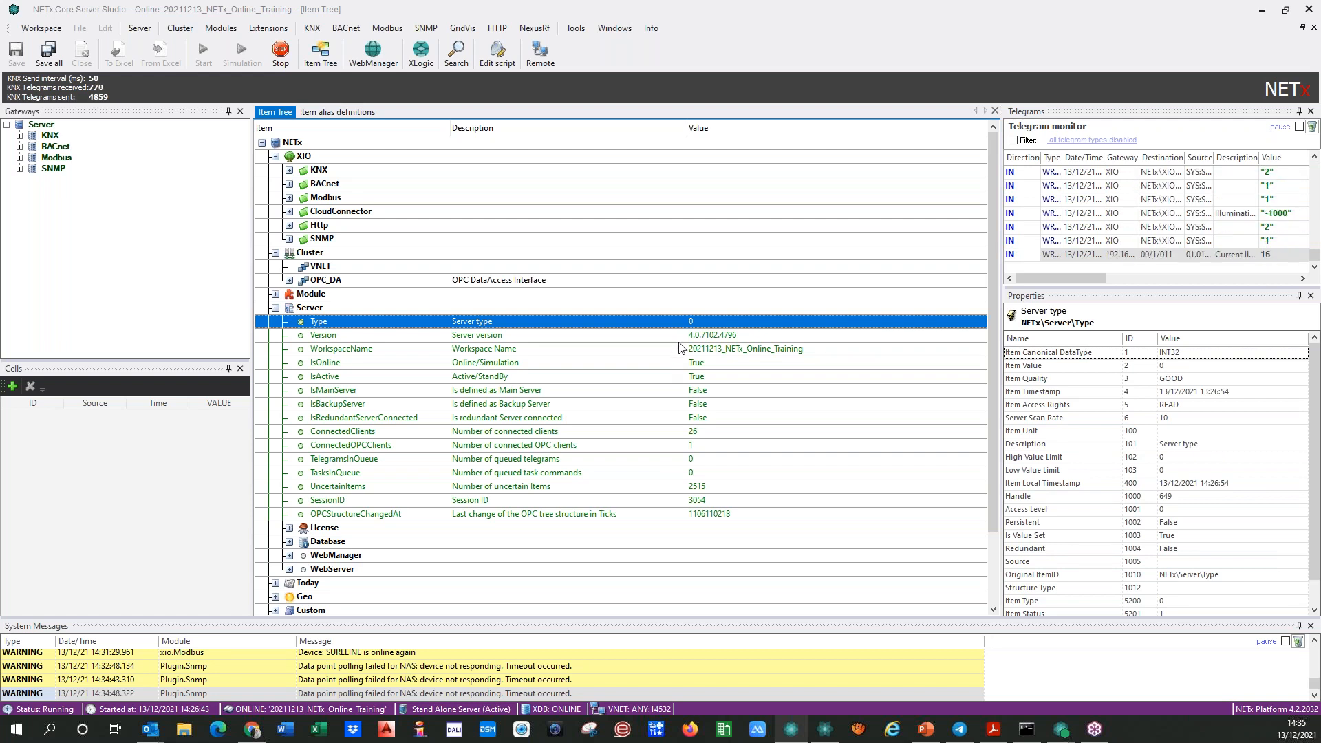
{"action": "left_click", "coordinate": [680, 337]}
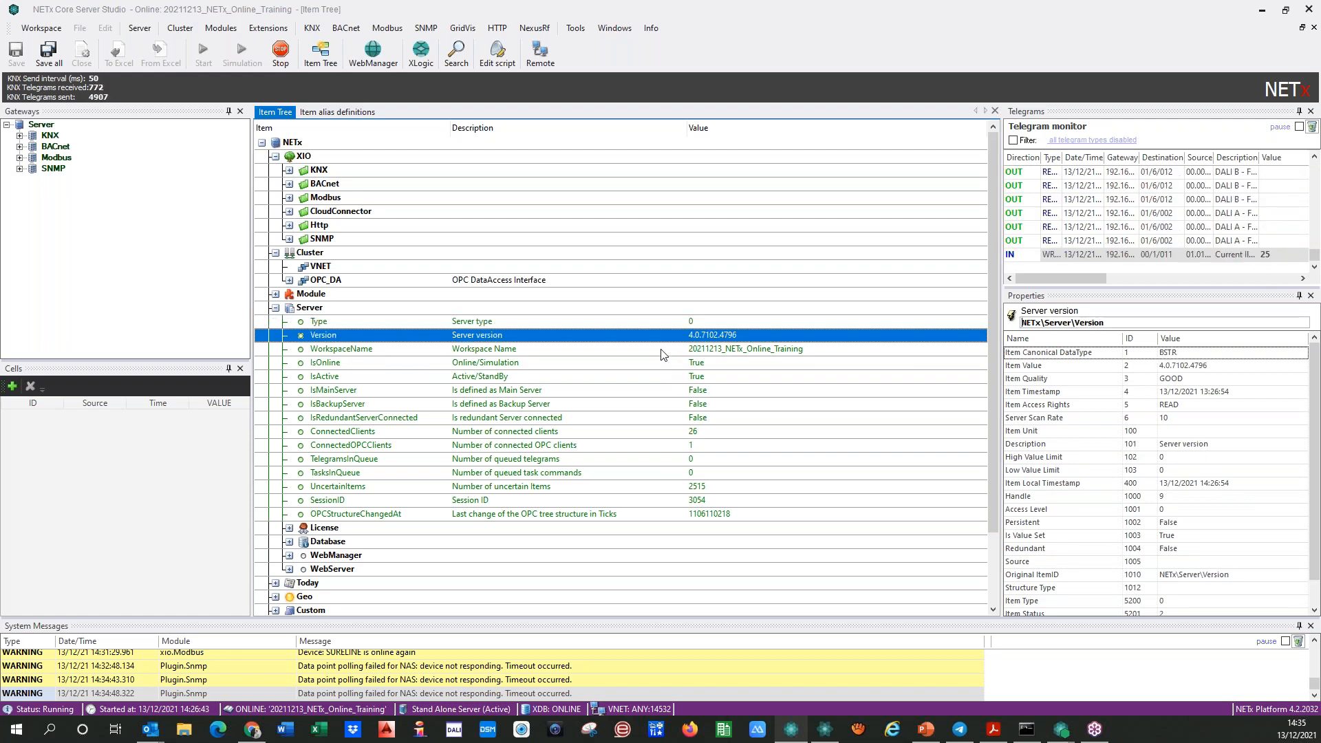
{"action": "key", "text": "Down"}
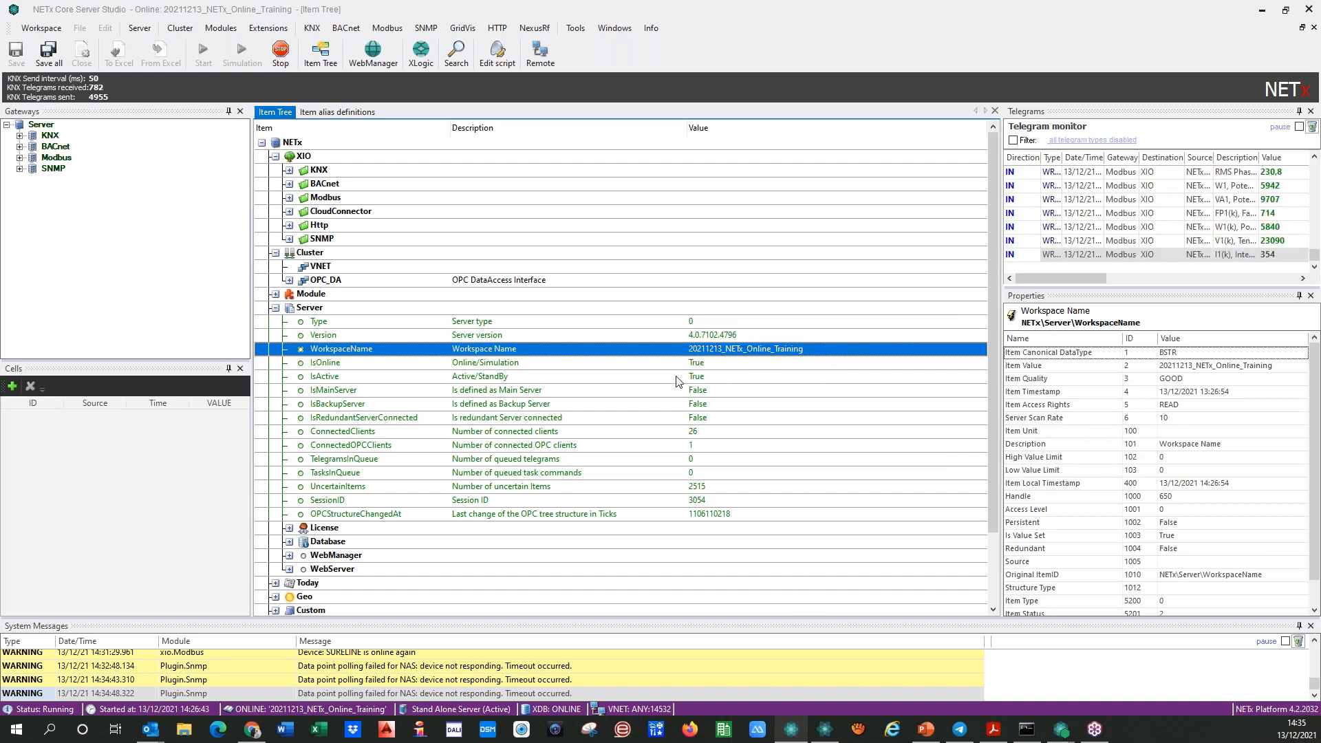
{"action": "key", "text": "Down"}
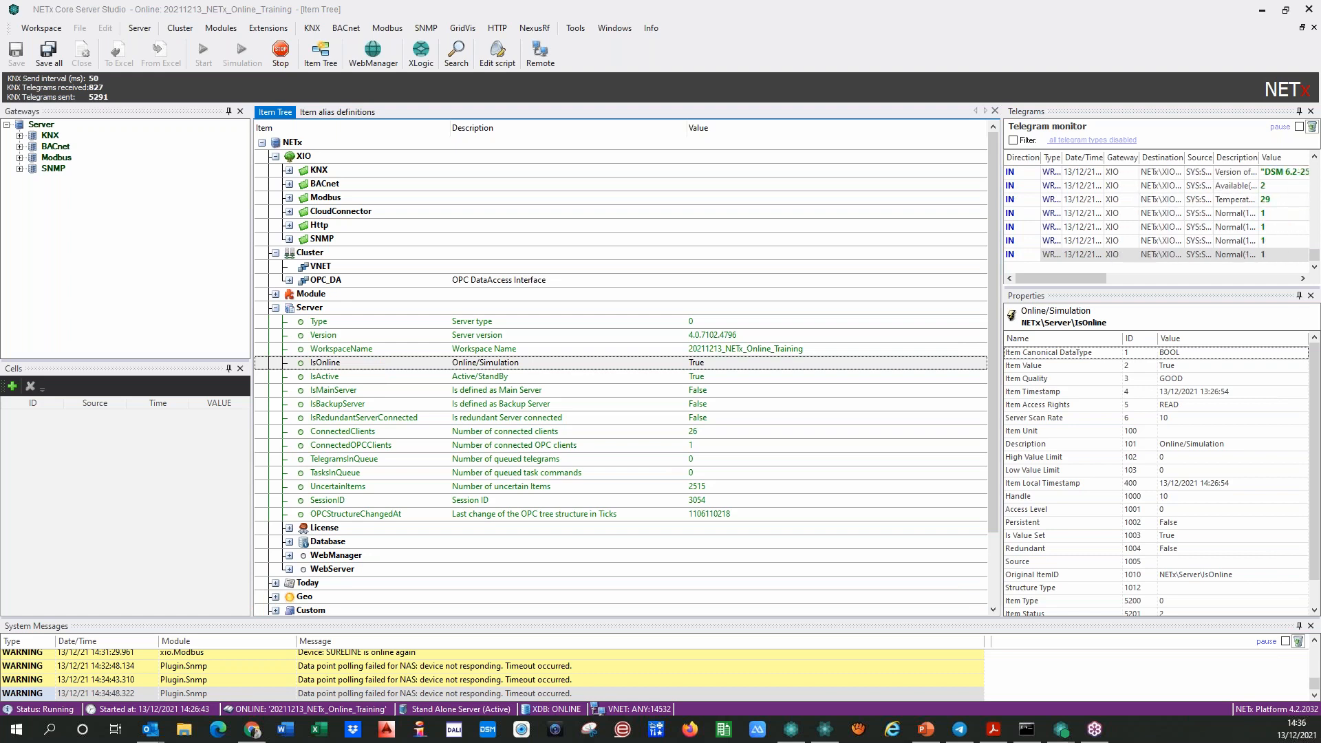
- Shut down the Core Server, restart it in simulation mode and check the IsOnline item under Server
{"action": "left_click", "coordinate": [282, 52]}
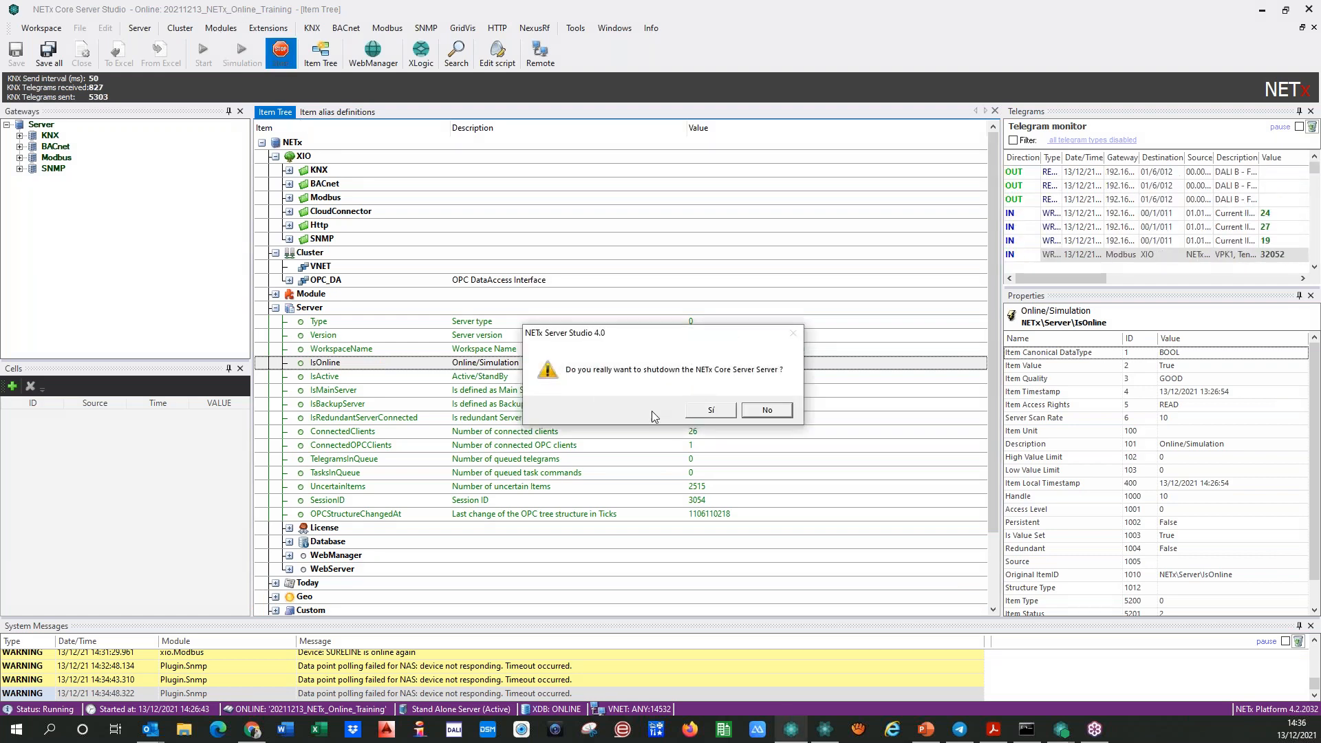
{"action": "left_click", "coordinate": [709, 411]}
{"action": "left_click", "coordinate": [696, 412]}
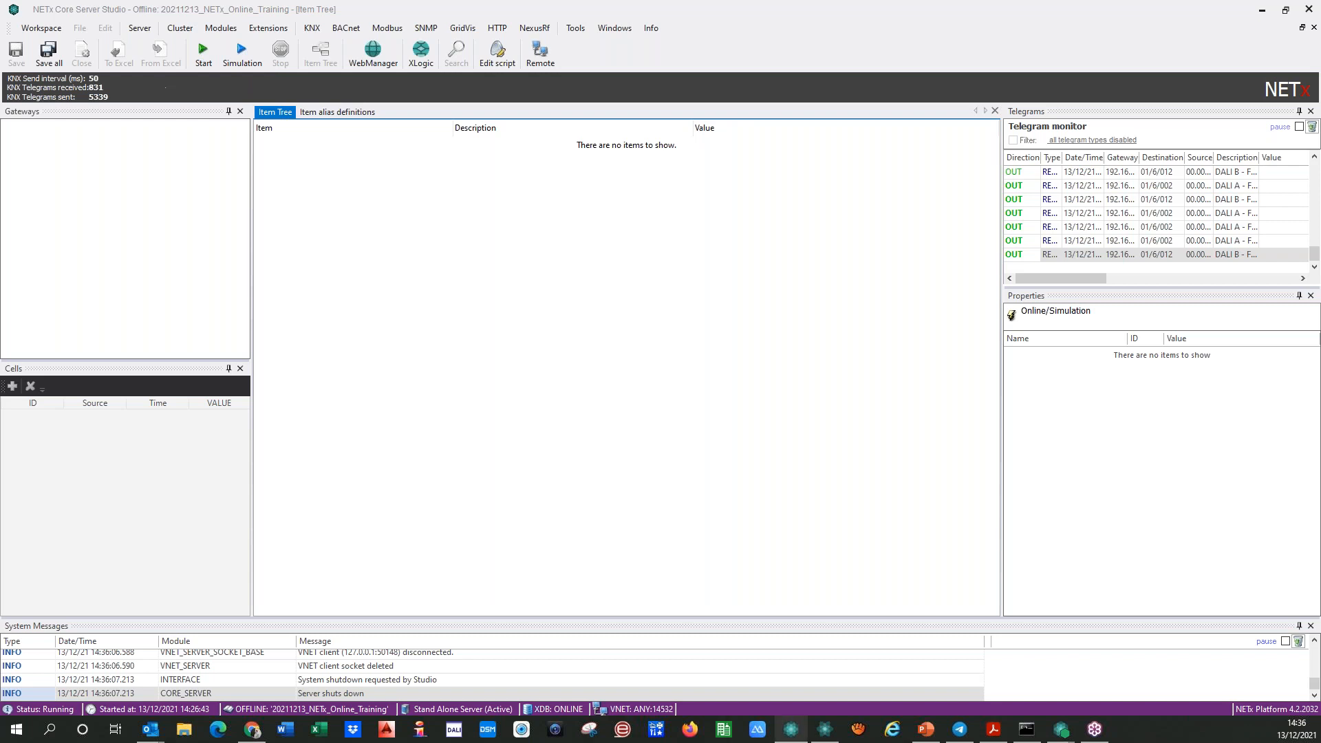
{"action": "left_click", "coordinate": [241, 52]}
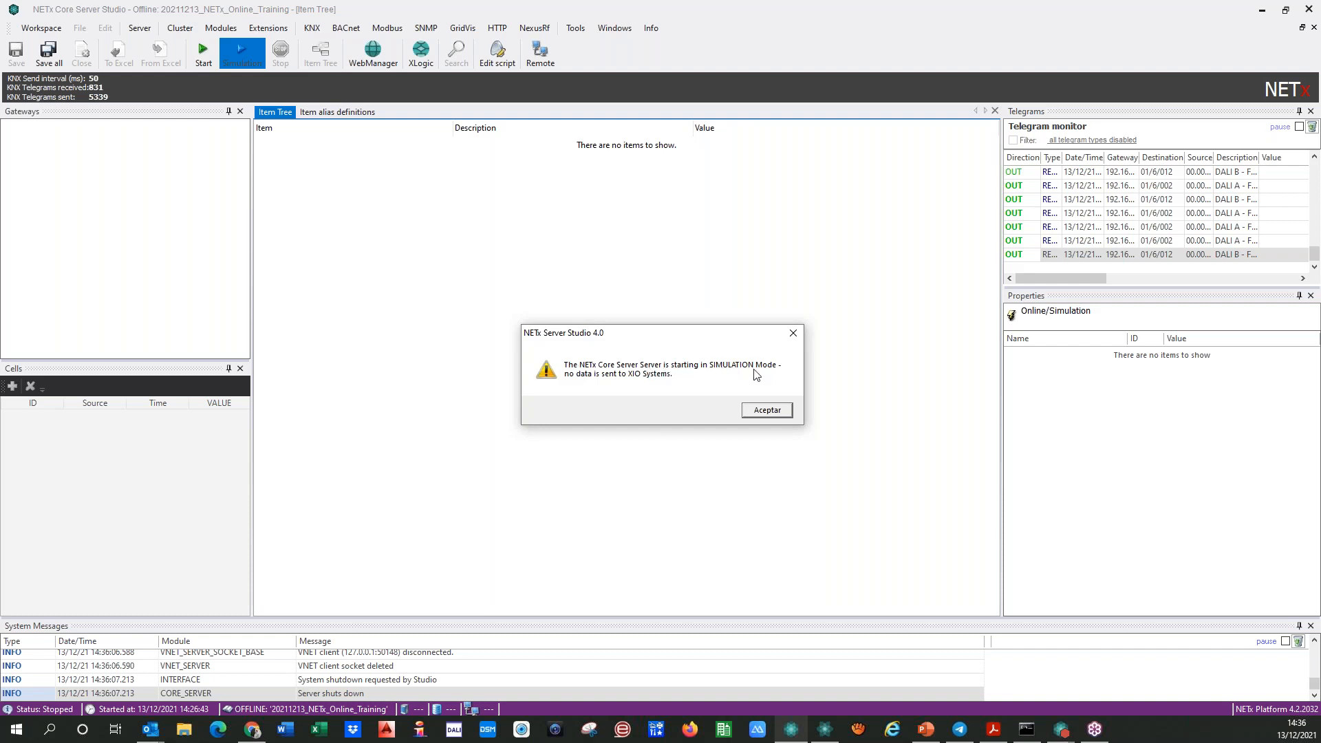
{"action": "left_click", "coordinate": [759, 412]}
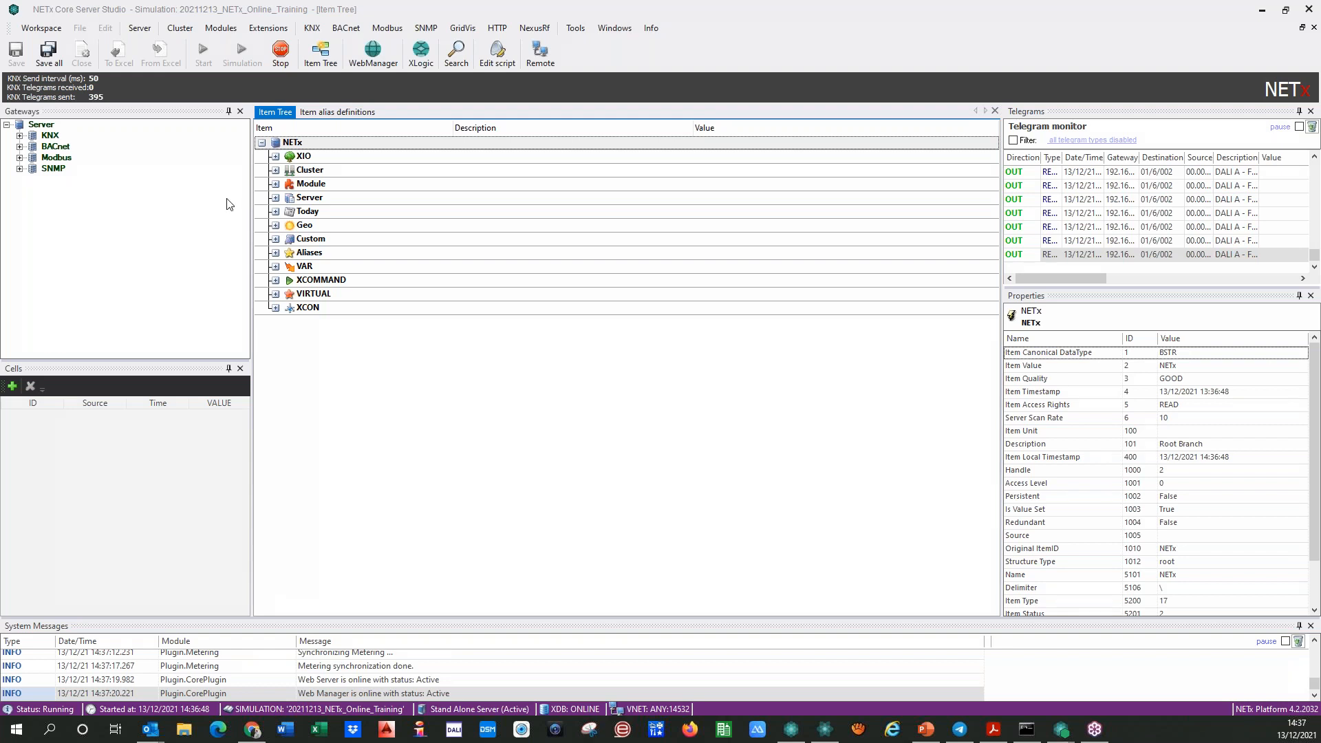
{"action": "left_click", "coordinate": [275, 197]}
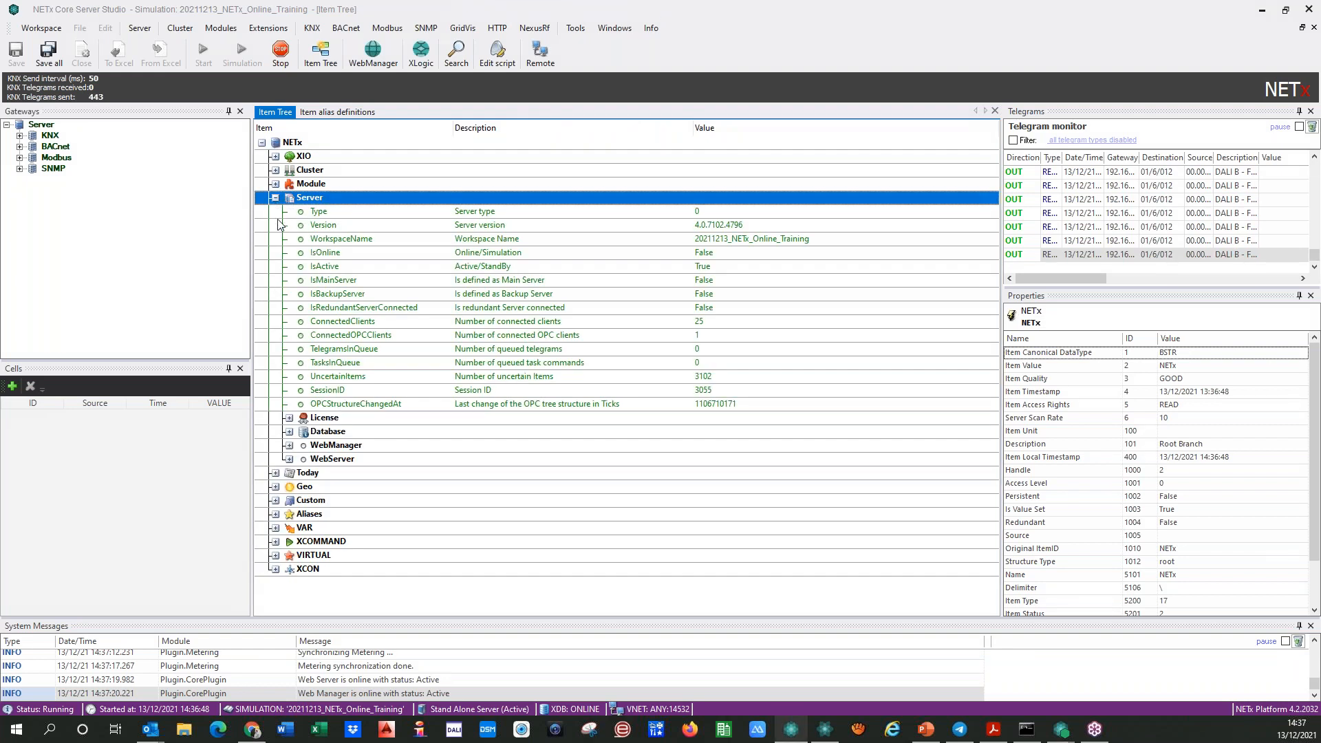
{"action": "left_click", "coordinate": [625, 253]}
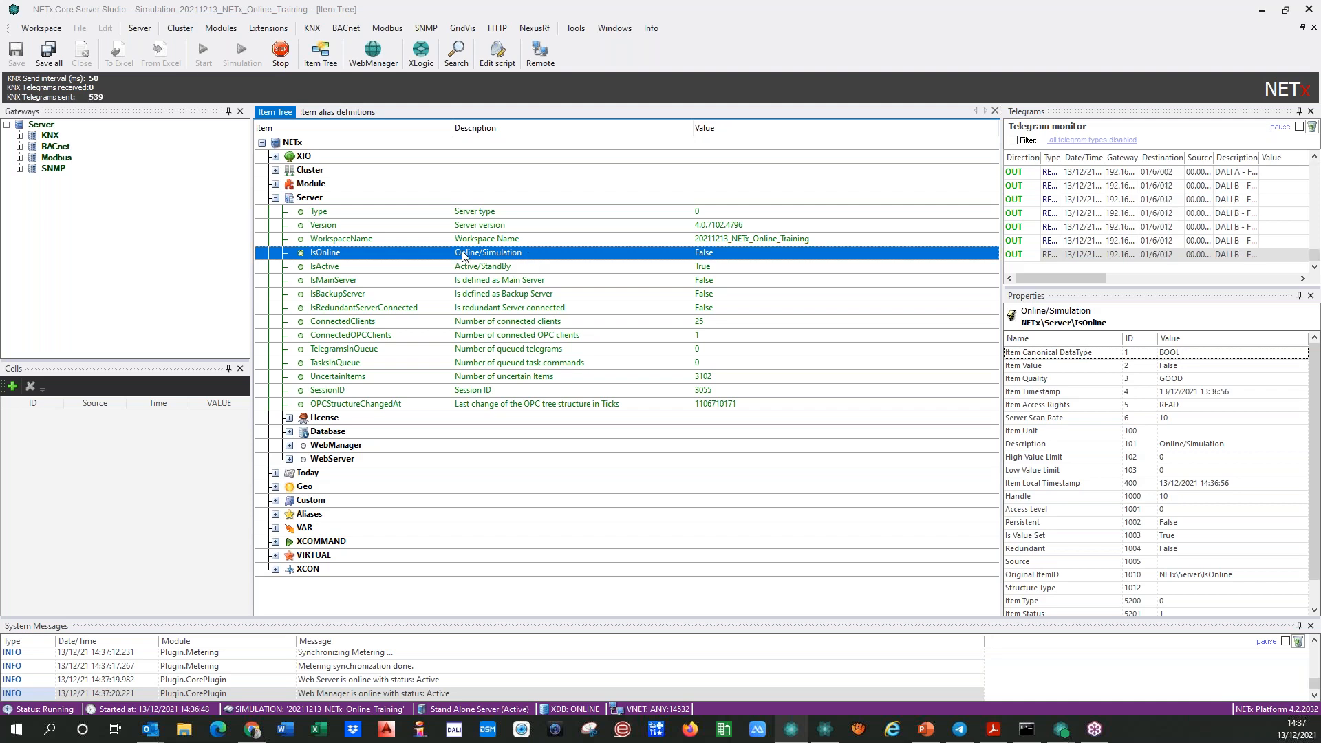
- Stop the simulation, start the server in normal online mode and recheck the IsOnline item under Server
{"action": "left_click", "coordinate": [280, 52]}
{"action": "left_click", "coordinate": [698, 411]}
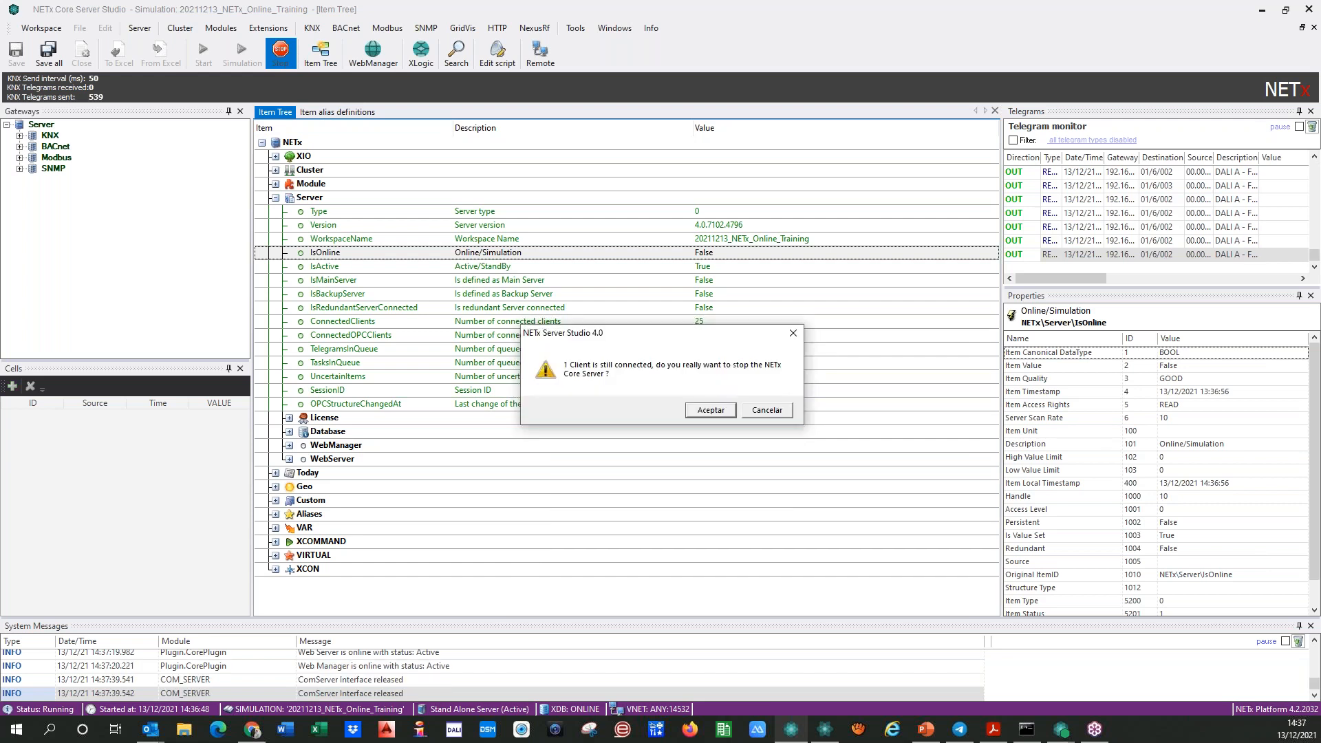
{"action": "left_click", "coordinate": [710, 412]}
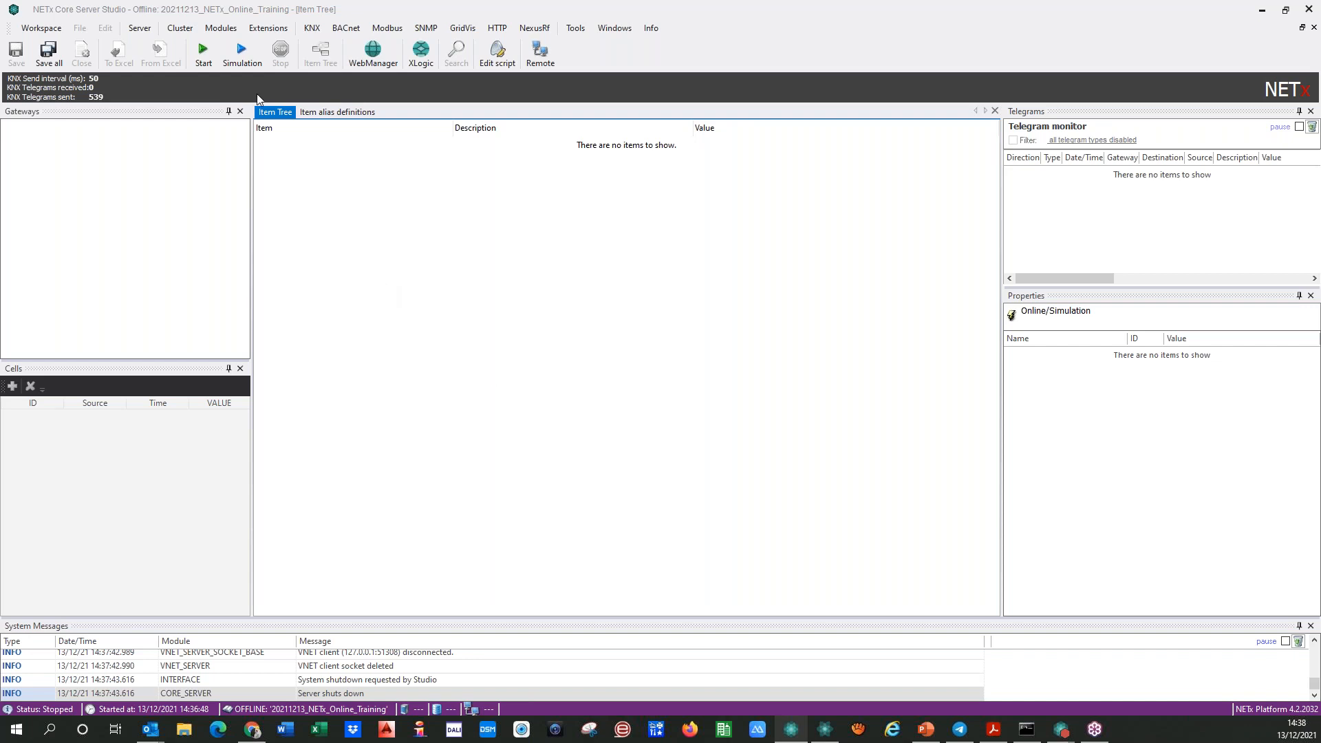
{"action": "left_click", "coordinate": [203, 52]}
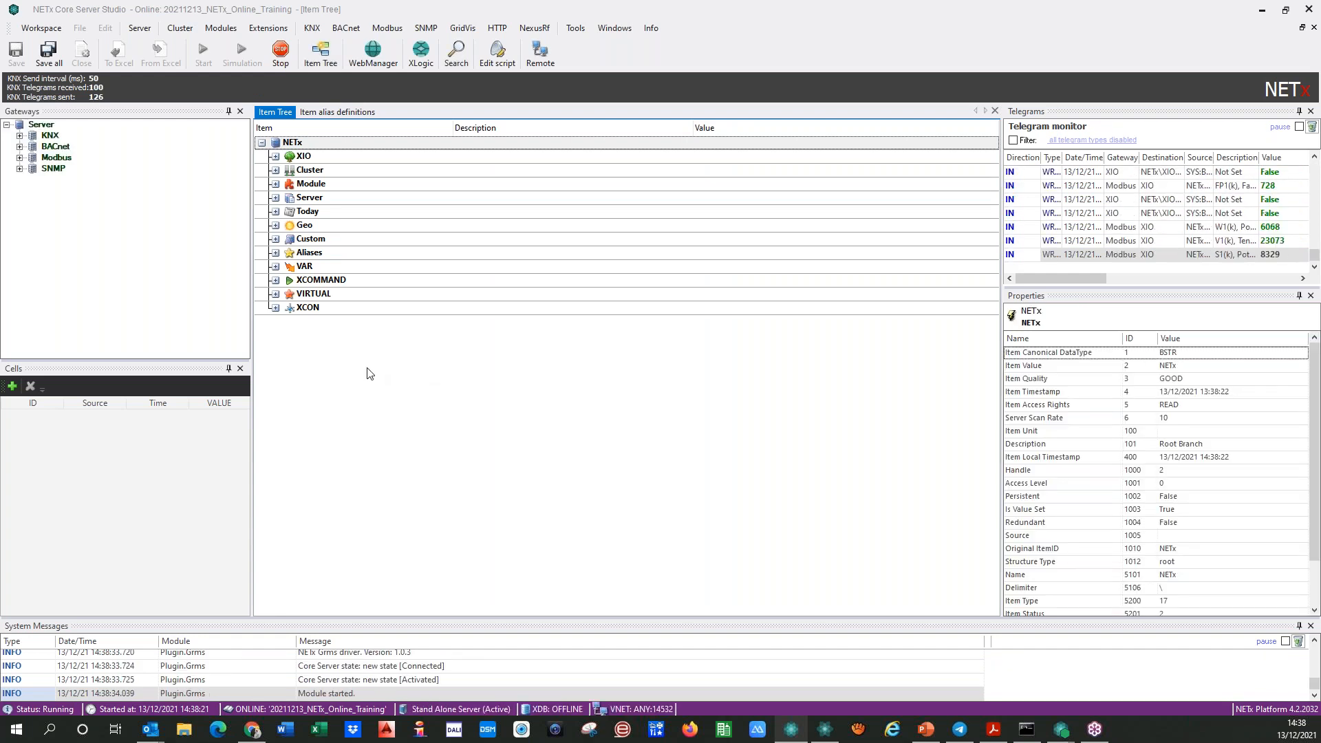
{"action": "left_click", "coordinate": [275, 197]}
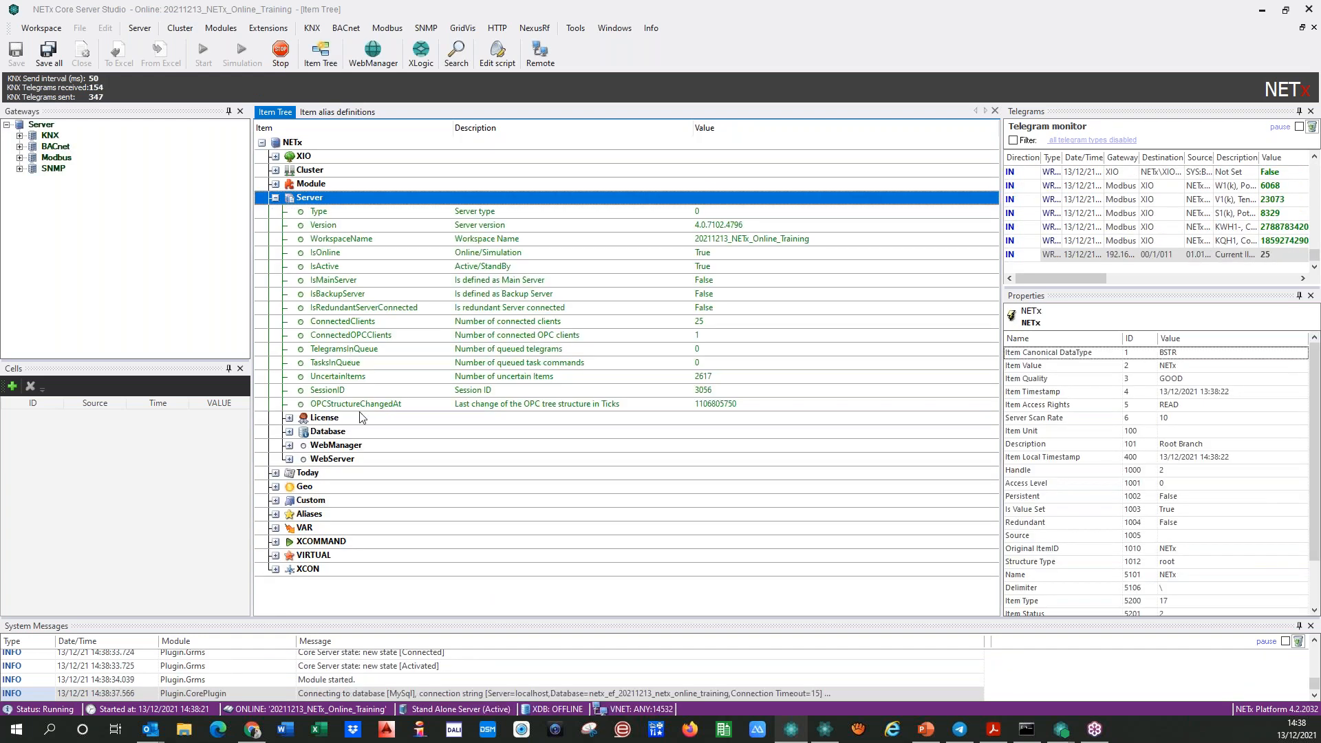
{"action": "left_click", "coordinate": [422, 252]}
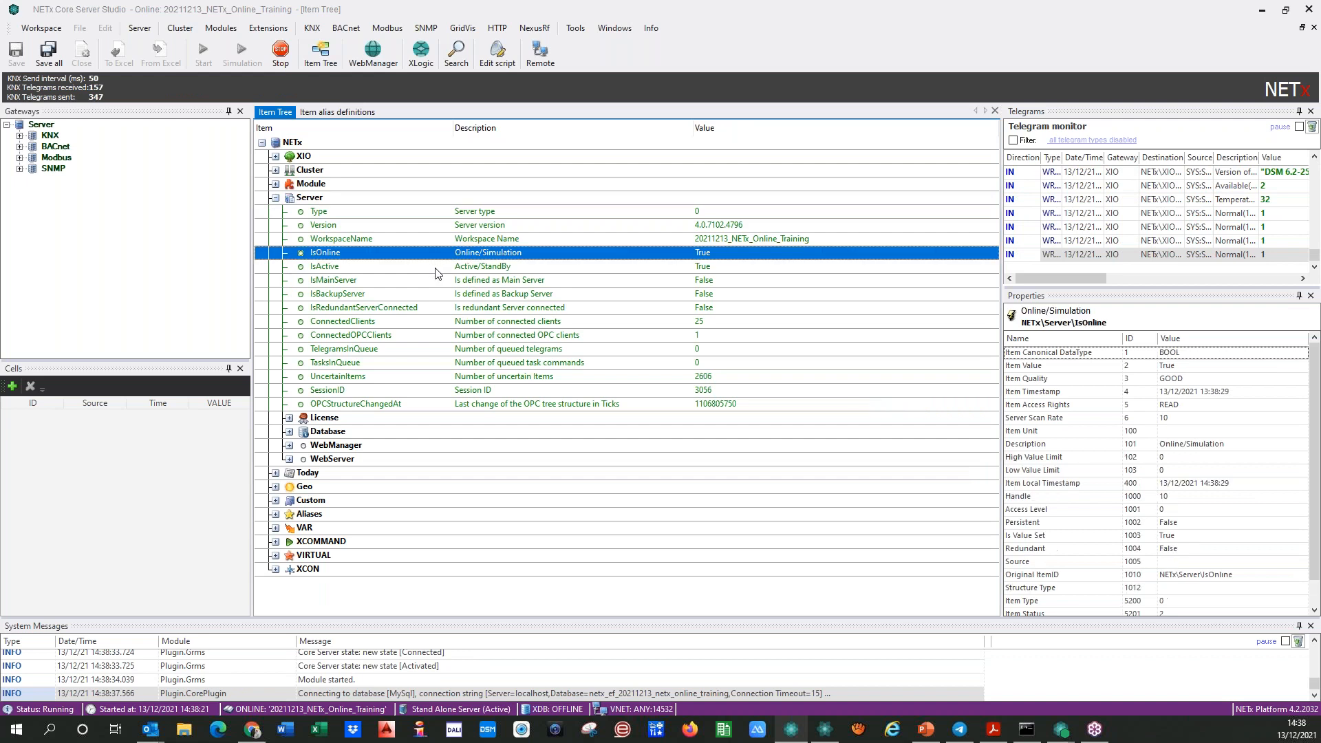
- Examine the IsActive, IsMainServer, IsBackupServer and IsRedundantServerConnected items of the Server branch
{"action": "left_click", "coordinate": [436, 268]}
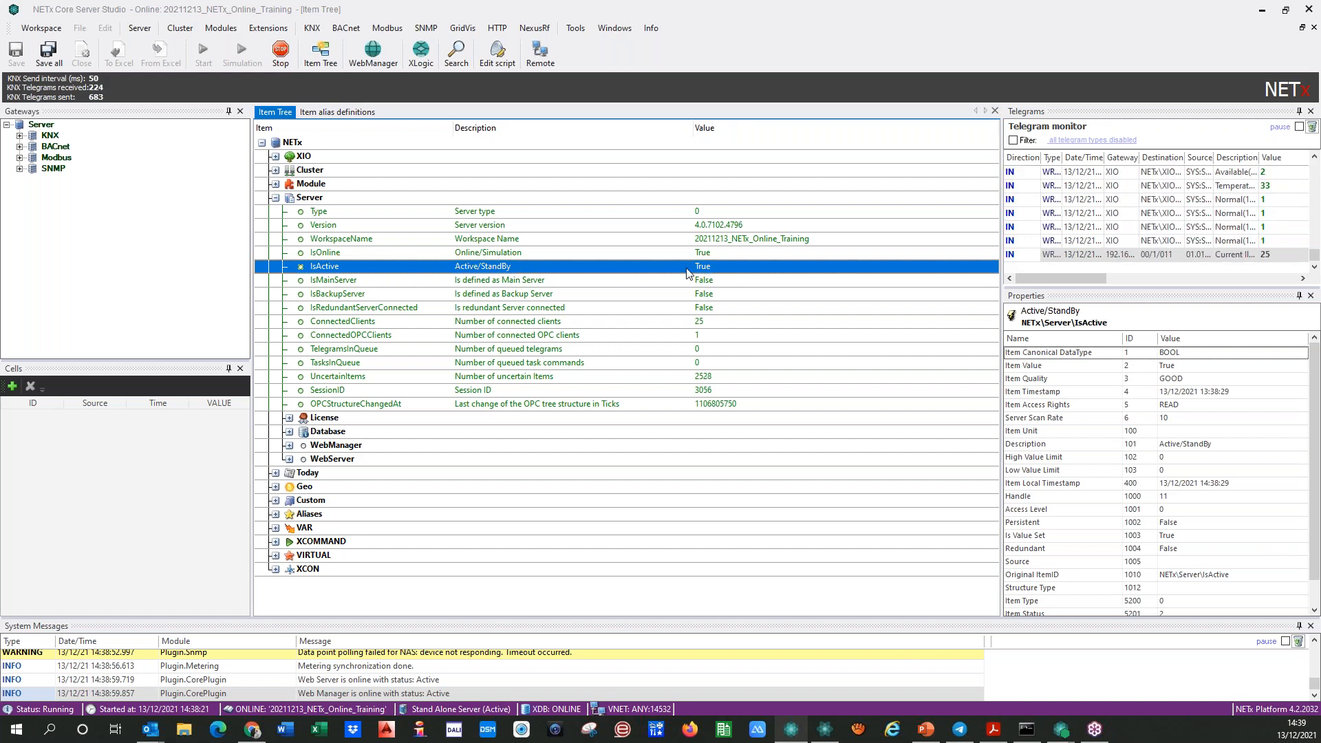
{"action": "left_click", "coordinate": [610, 280]}
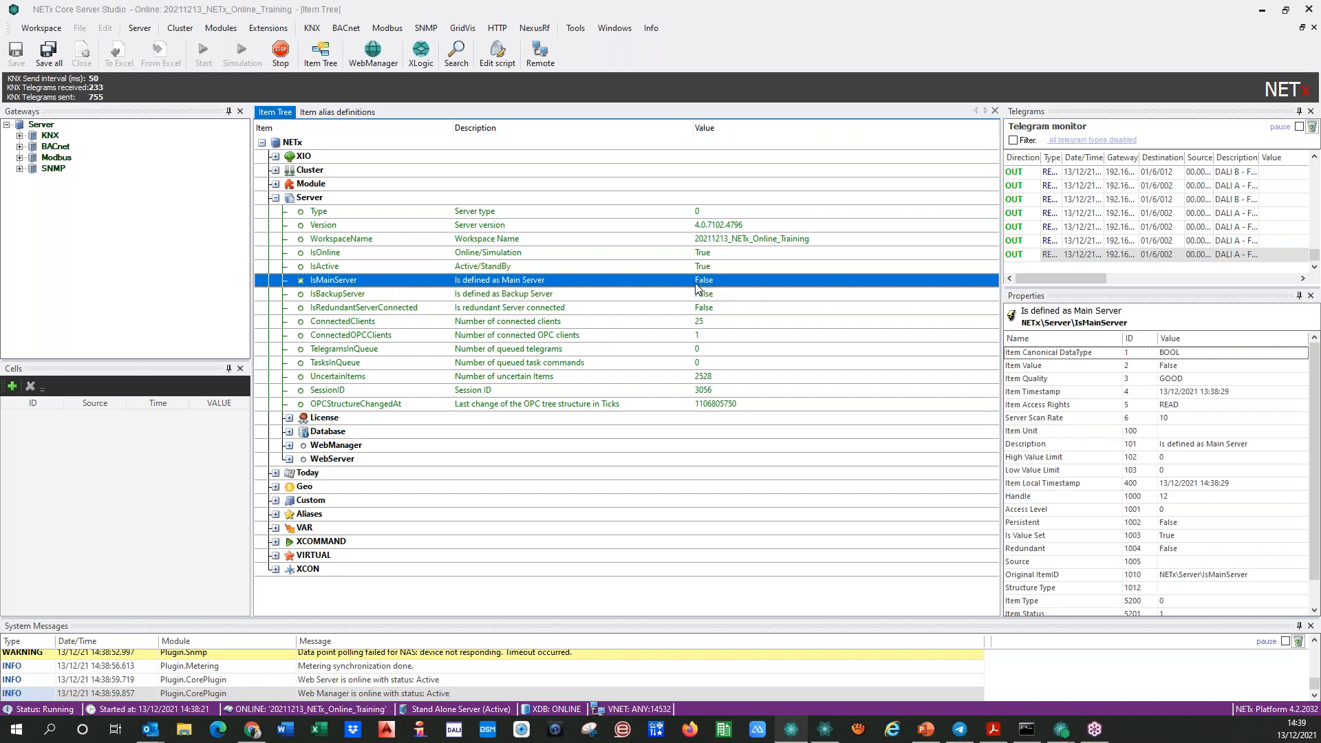
{"action": "left_click", "coordinate": [537, 292]}
{"action": "left_click", "coordinate": [530, 279]}
{"action": "left_click", "coordinate": [562, 310]}
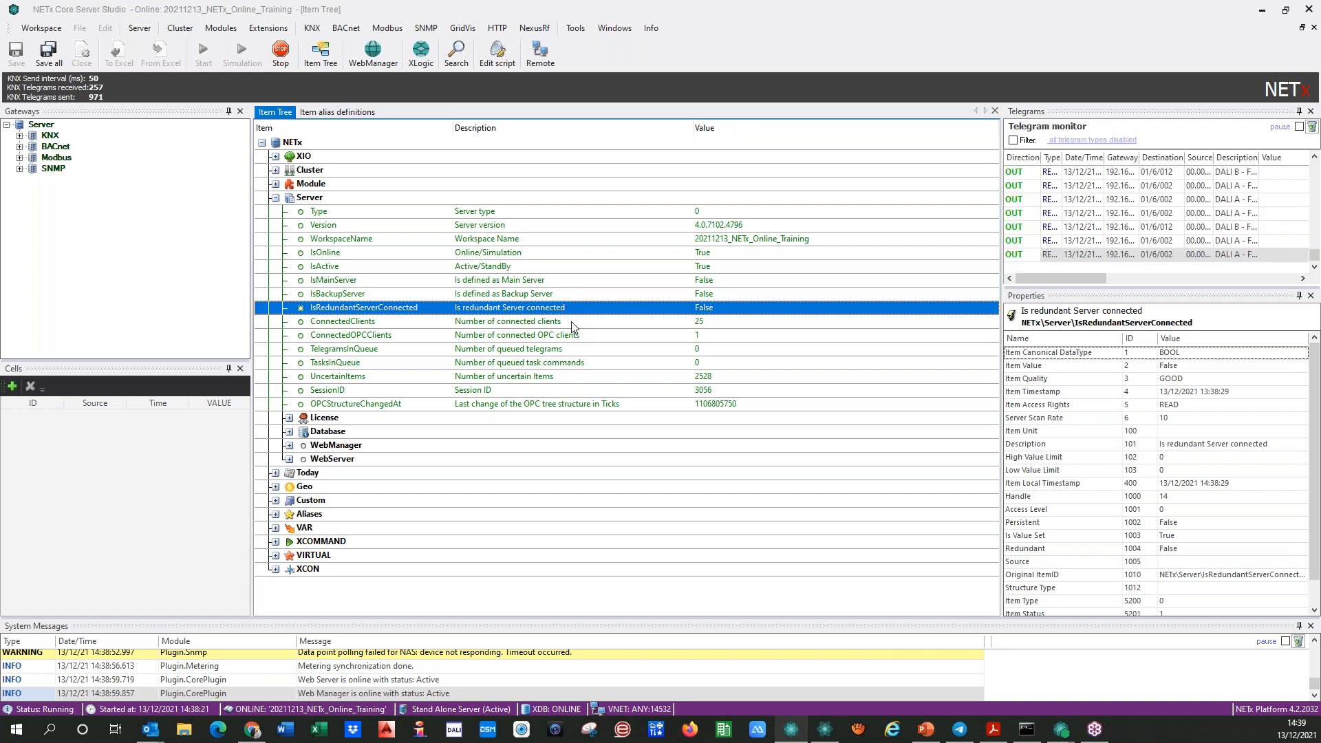
- Examine the ConnectedClients, ConnectedOPCClients, TelegramsInQueue, TasksInQueue and UncertainItems entries of the Server branch
{"action": "left_click", "coordinate": [647, 322]}
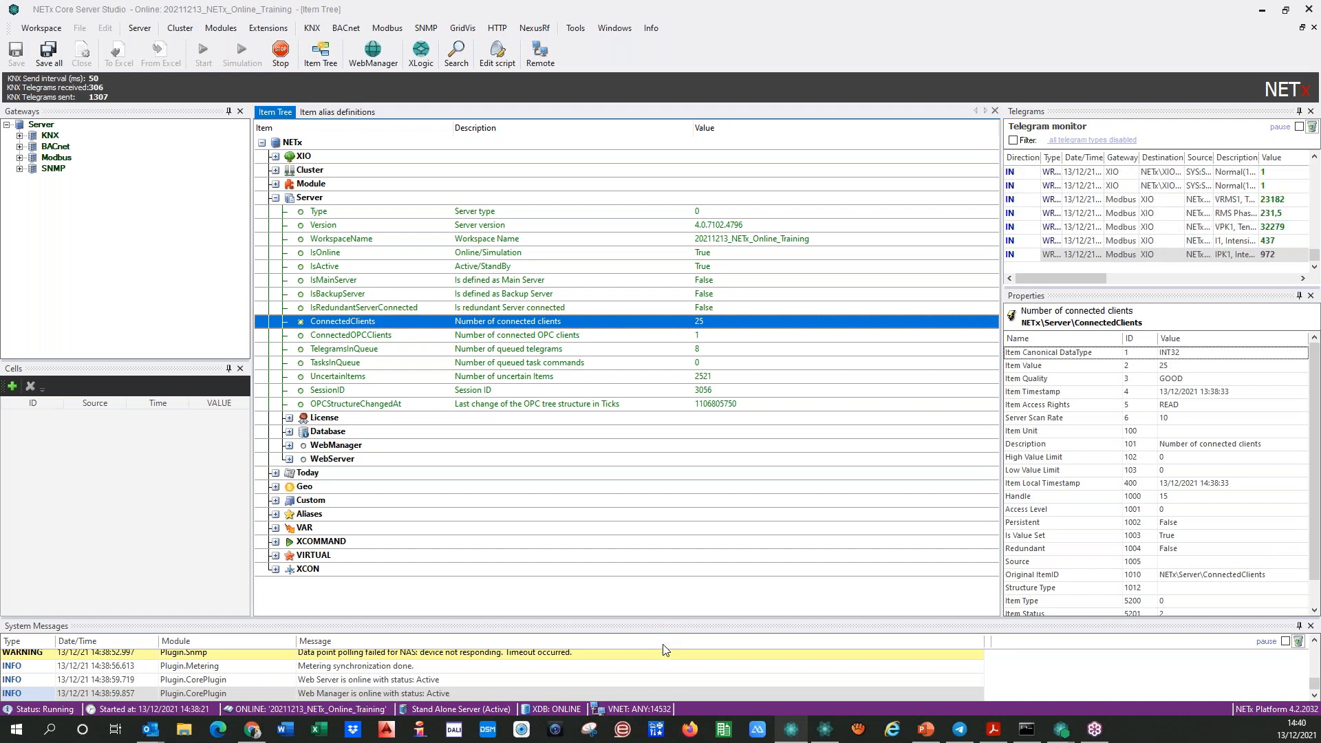
{"action": "left_click_drag", "start_coordinate": [568, 615], "coordinate": [568, 606]}
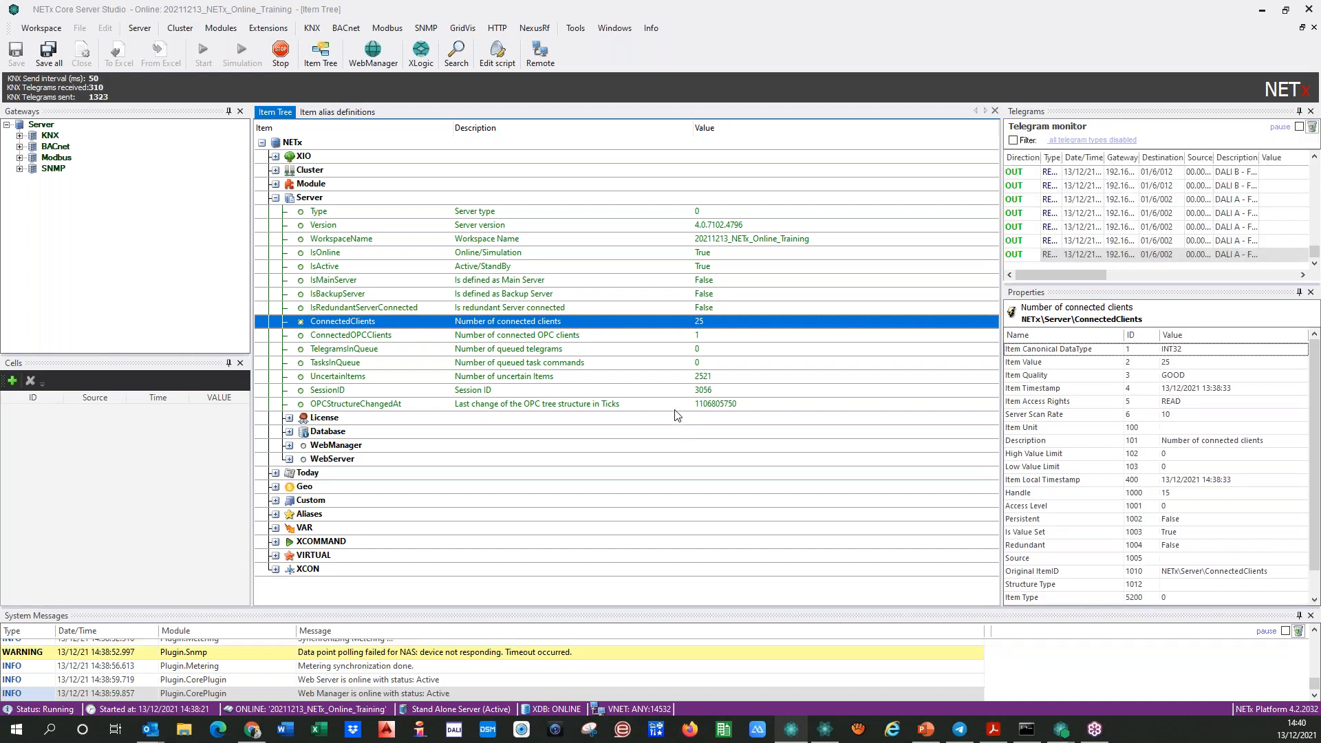
{"action": "left_click", "coordinate": [688, 338]}
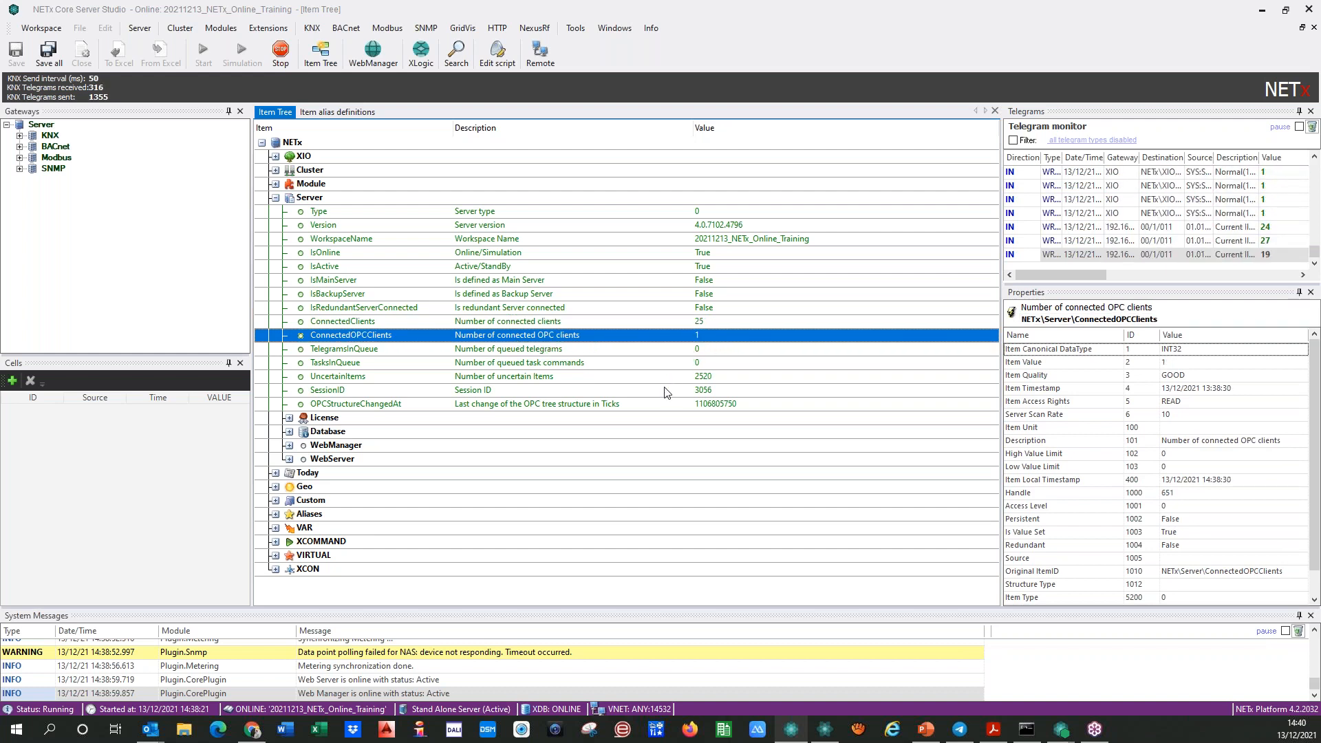
{"action": "key", "text": "Down"}
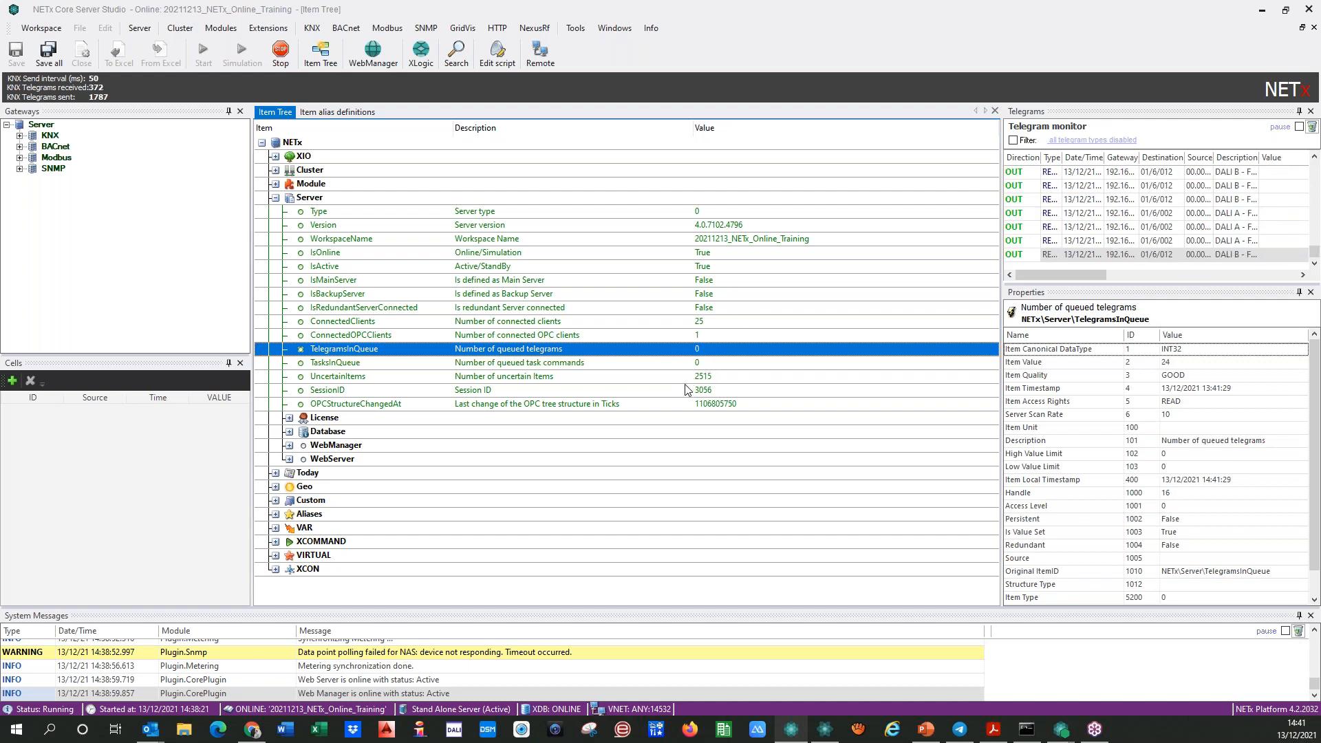
{"action": "key", "text": "Down"}
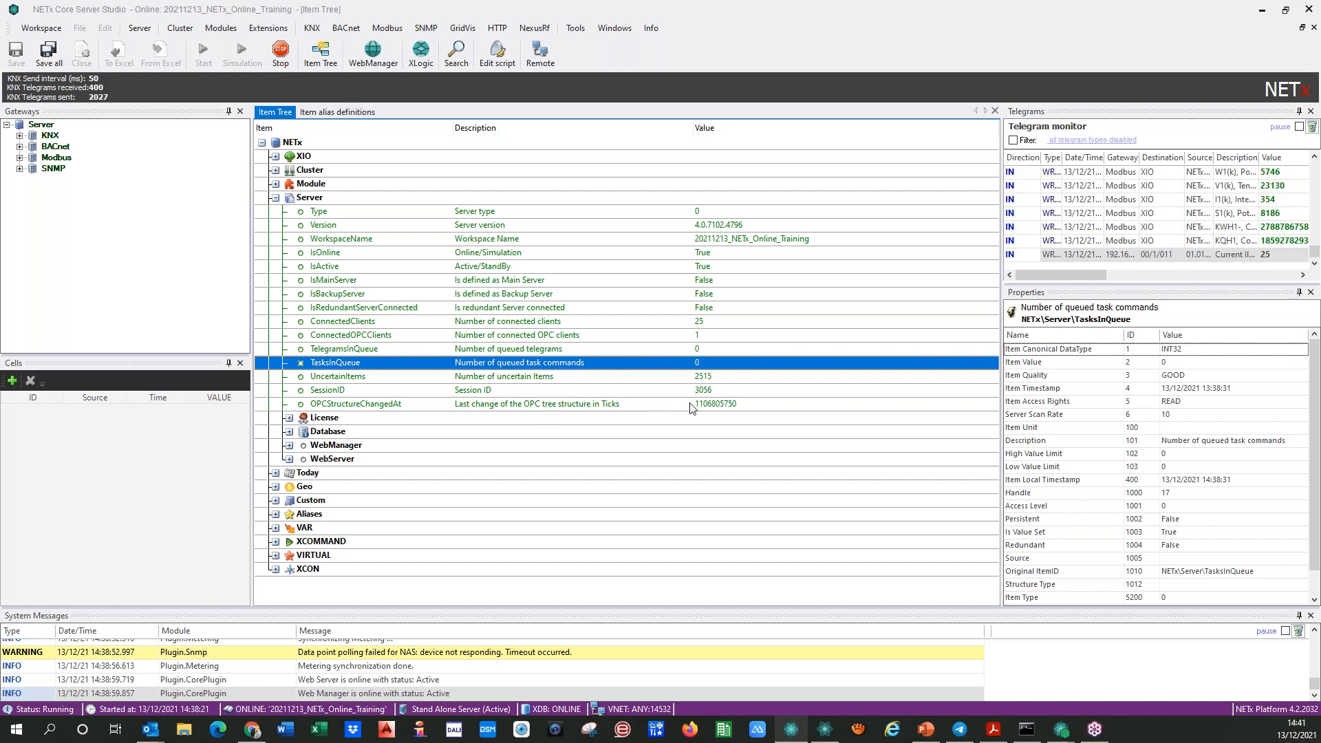
{"action": "left_click", "coordinate": [657, 381]}
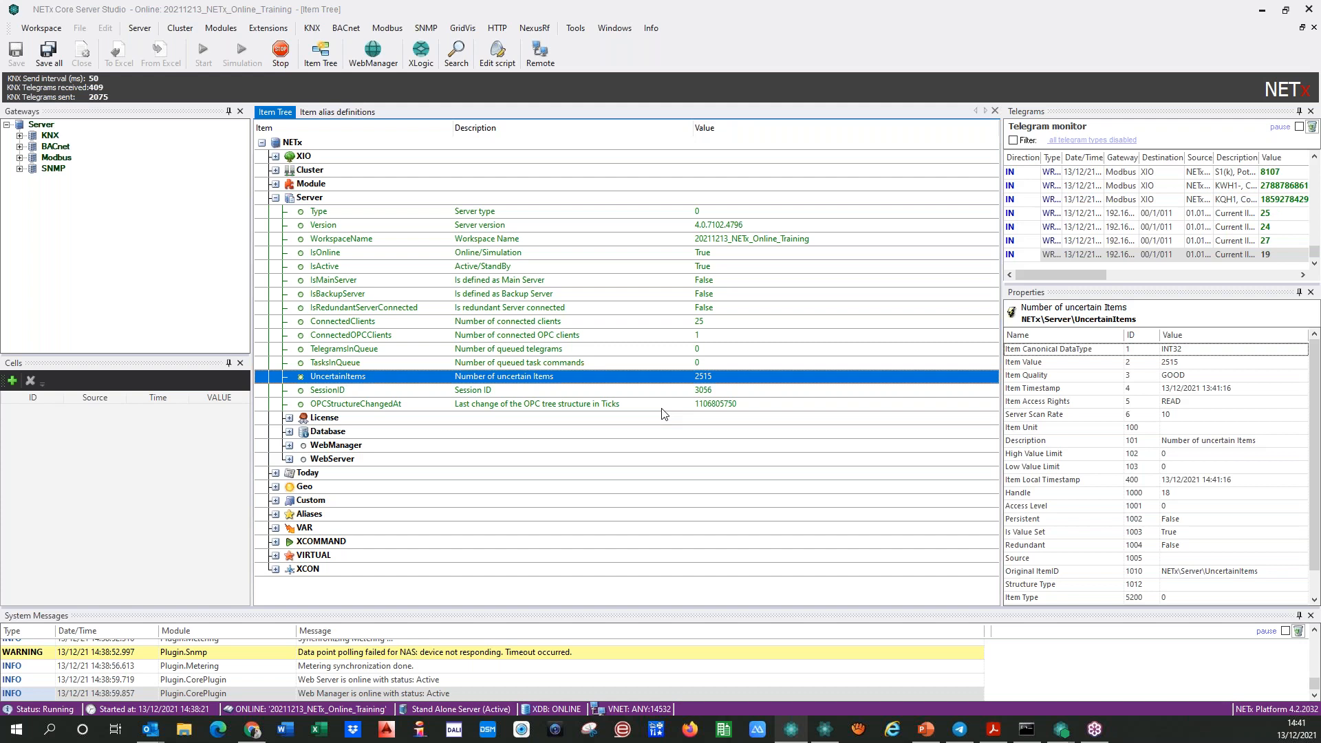
- Expand XIO, KNX, Room 0101 and 01 - Lights Room down to the ON/OFF Control items
{"action": "left_click", "coordinate": [276, 156]}
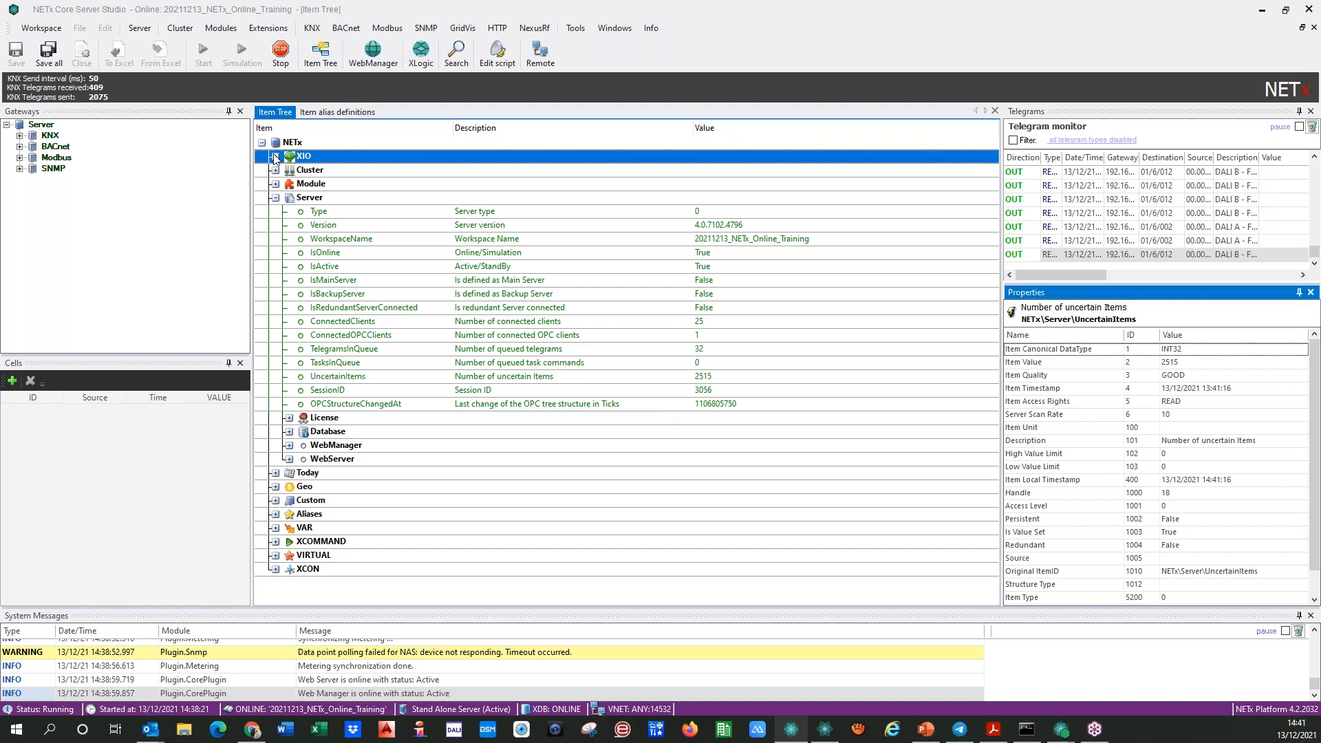
{"action": "left_click", "coordinate": [291, 171]}
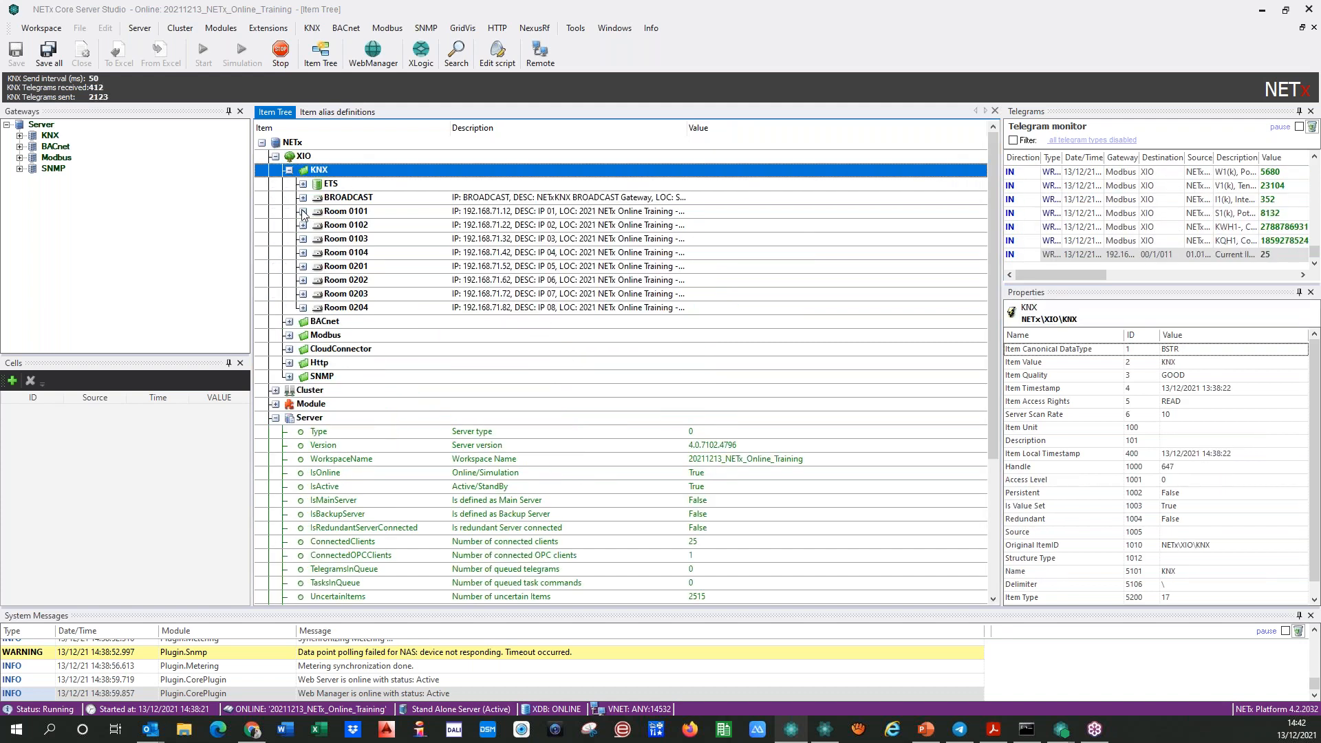
{"action": "left_click", "coordinate": [302, 211]}
{"action": "left_click", "coordinate": [316, 280]}
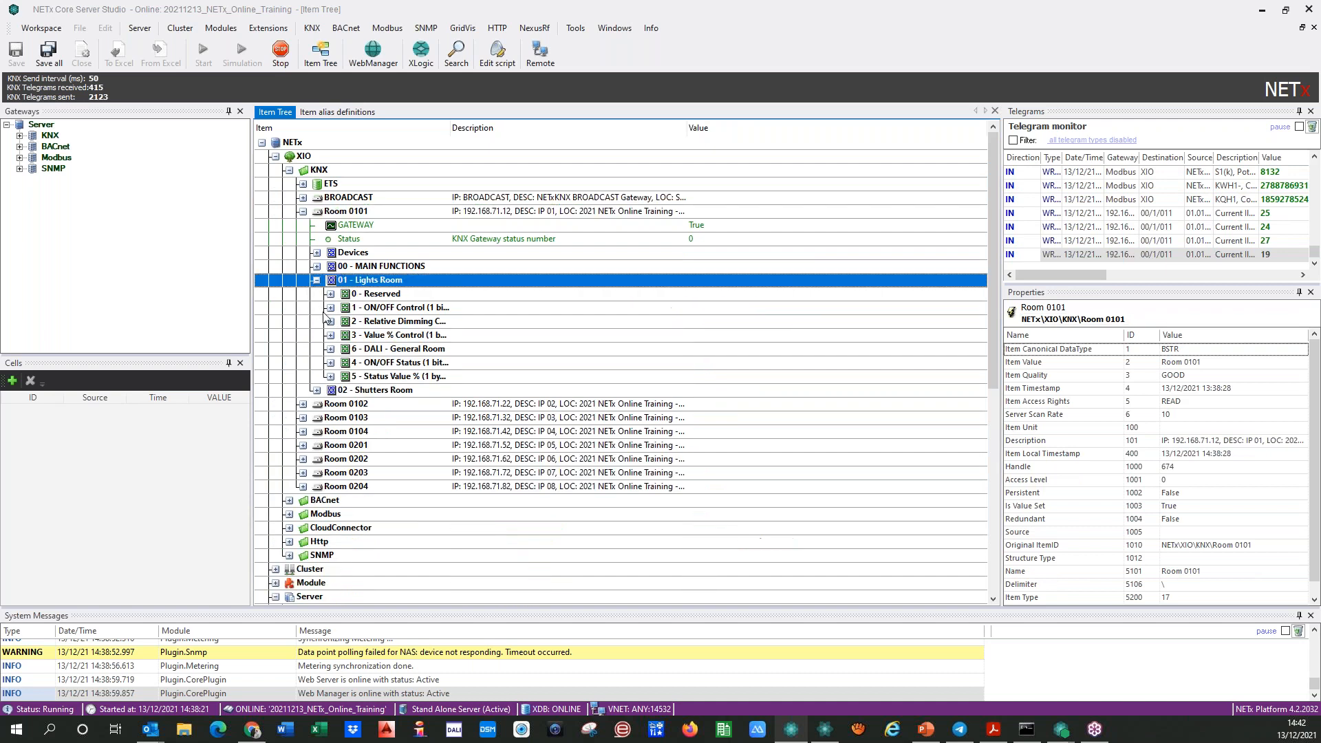
{"action": "left_click", "coordinate": [330, 308]}
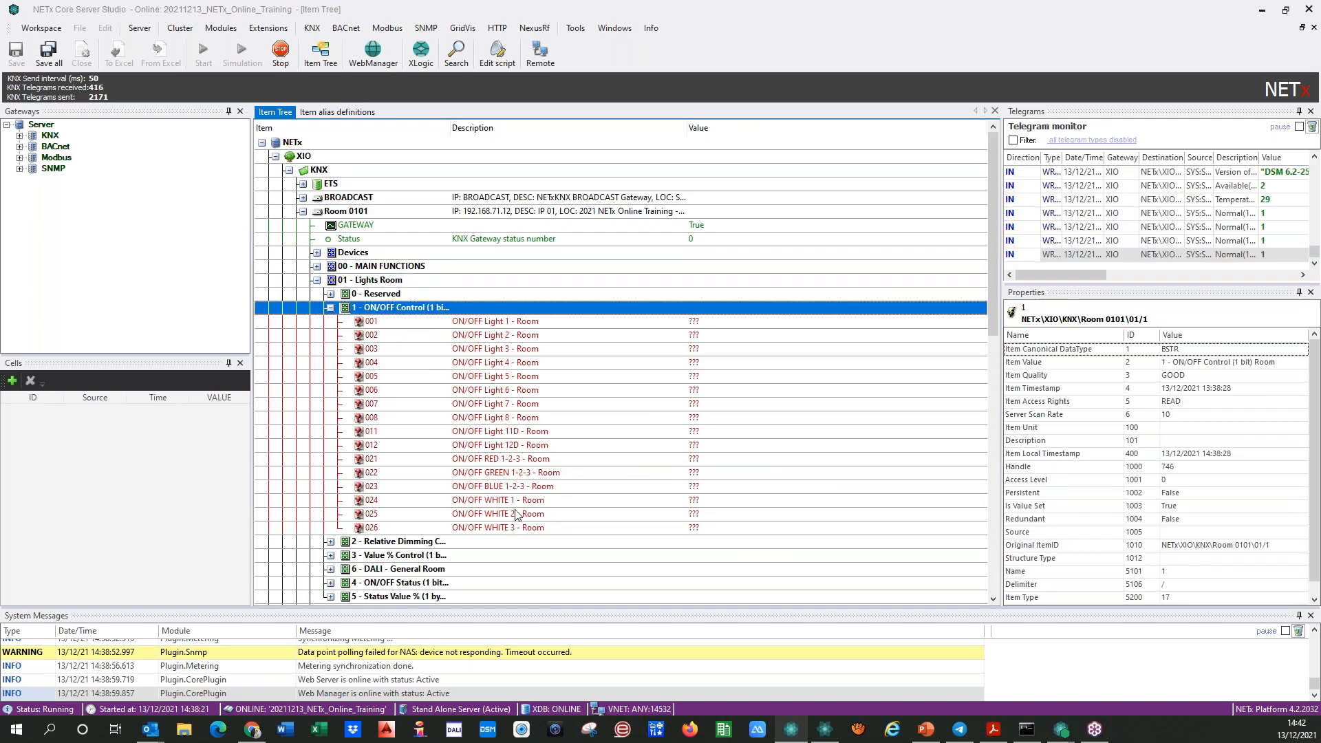
- Send WRITE telegrams with value 1, followed by value 0, to the ON/OFF Light 1 item of Room 0101
{"action": "left_click_drag", "start_coordinate": [993, 263], "coordinate": [992, 336]}
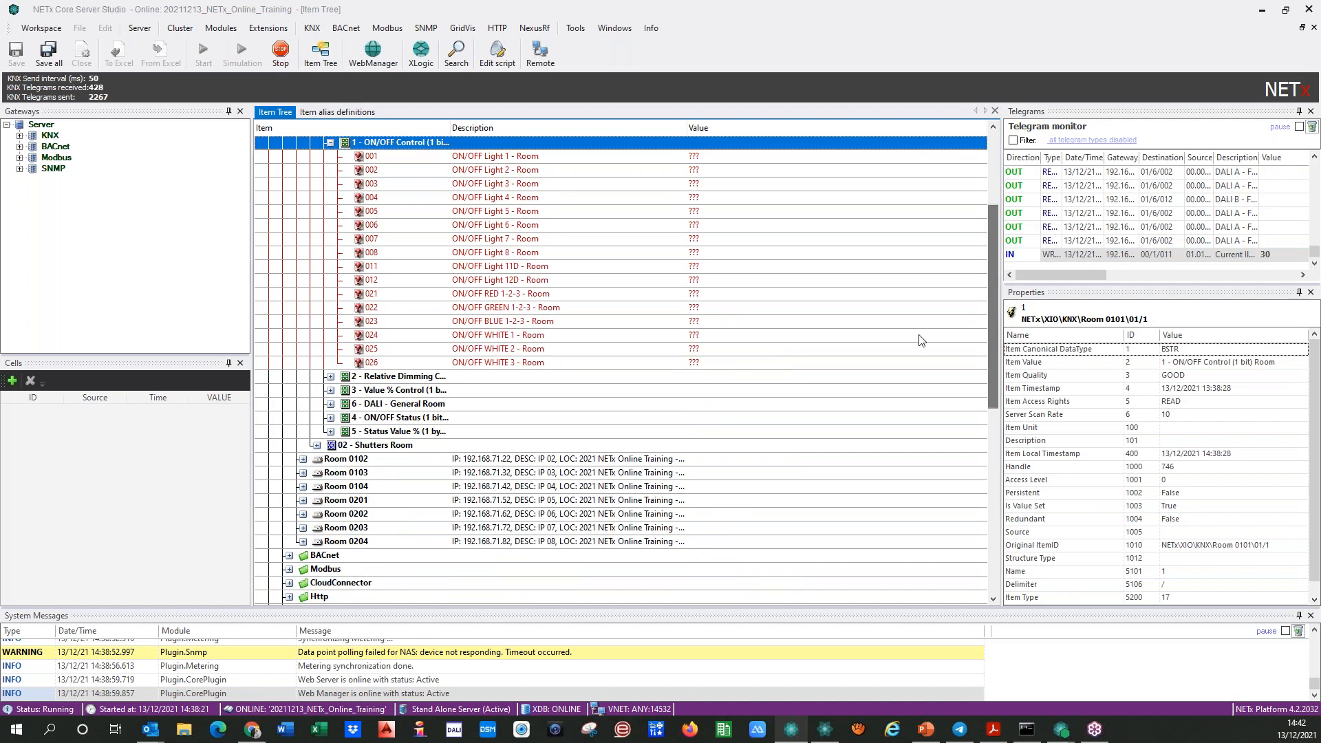
{"action": "right_click", "coordinate": [471, 159]}
{"action": "left_click", "coordinate": [493, 168]}
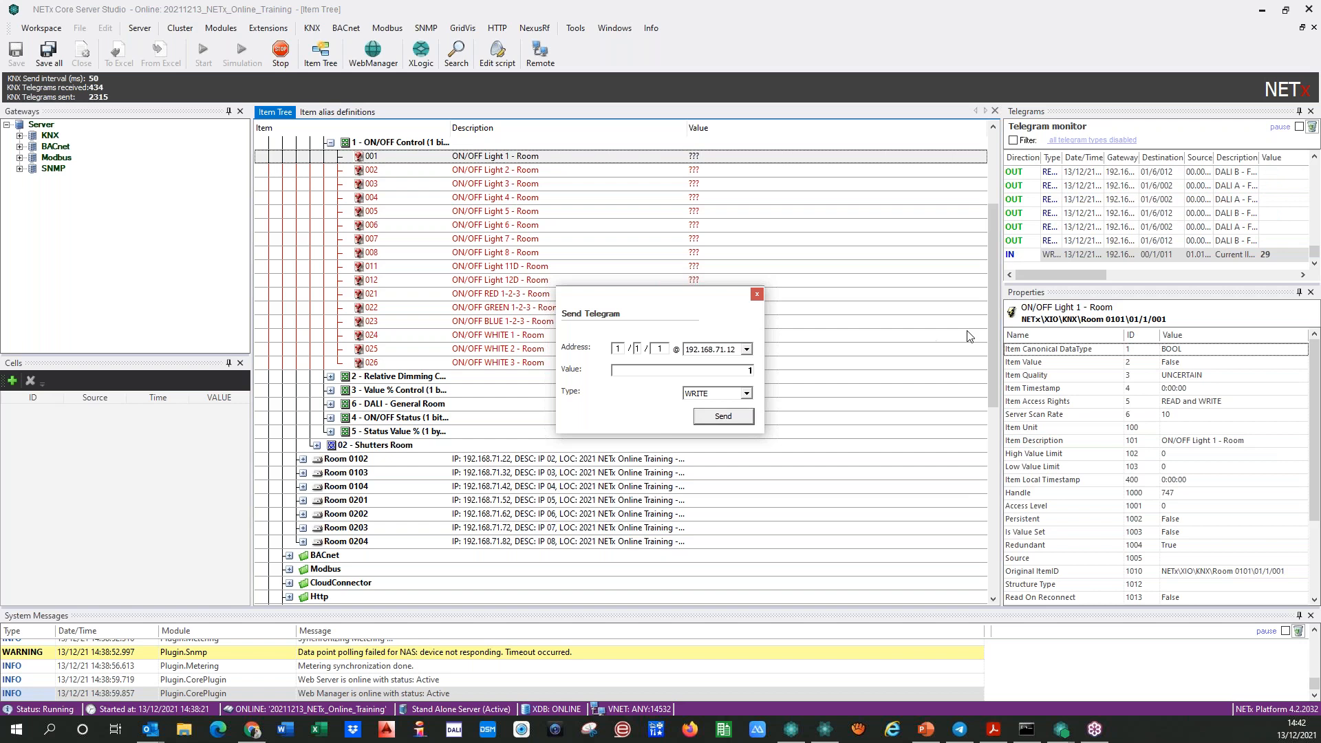
{"action": "left_click_drag", "start_coordinate": [996, 341], "coordinate": [984, 472]}
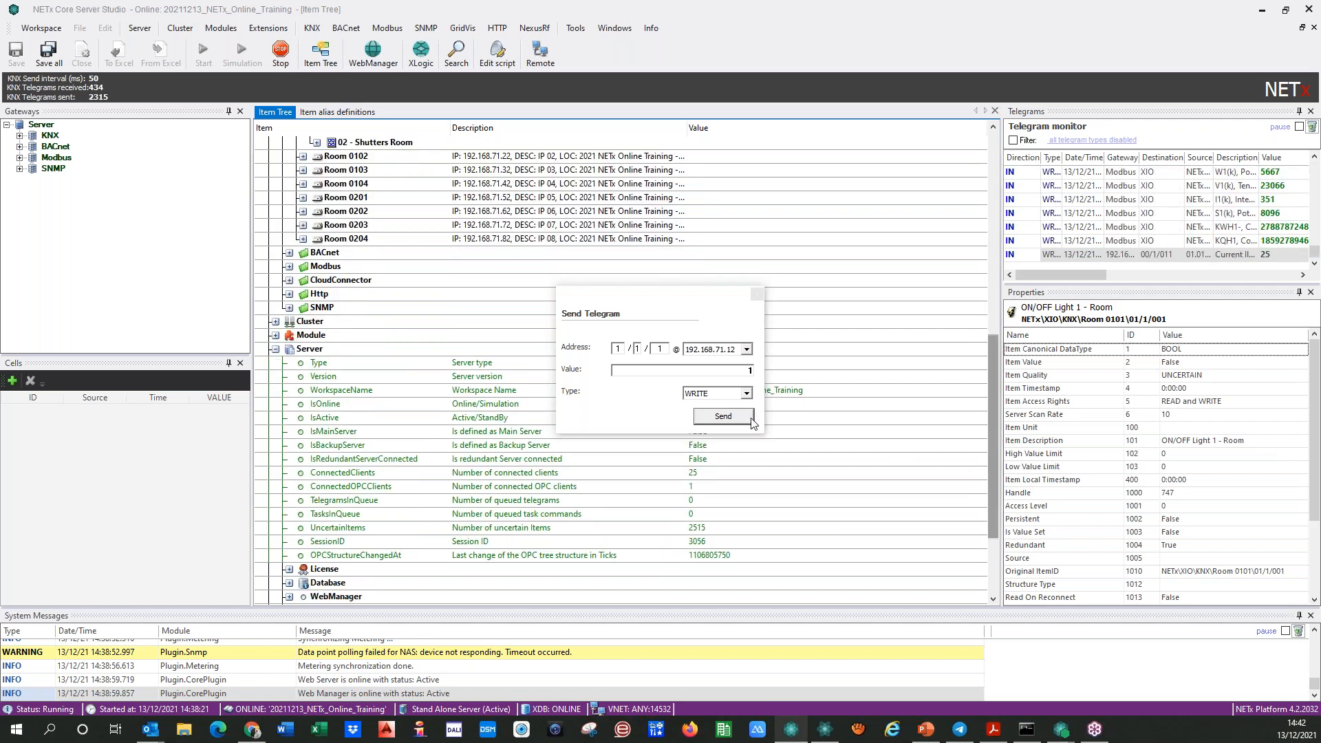
{"action": "left_click", "coordinate": [706, 418]}
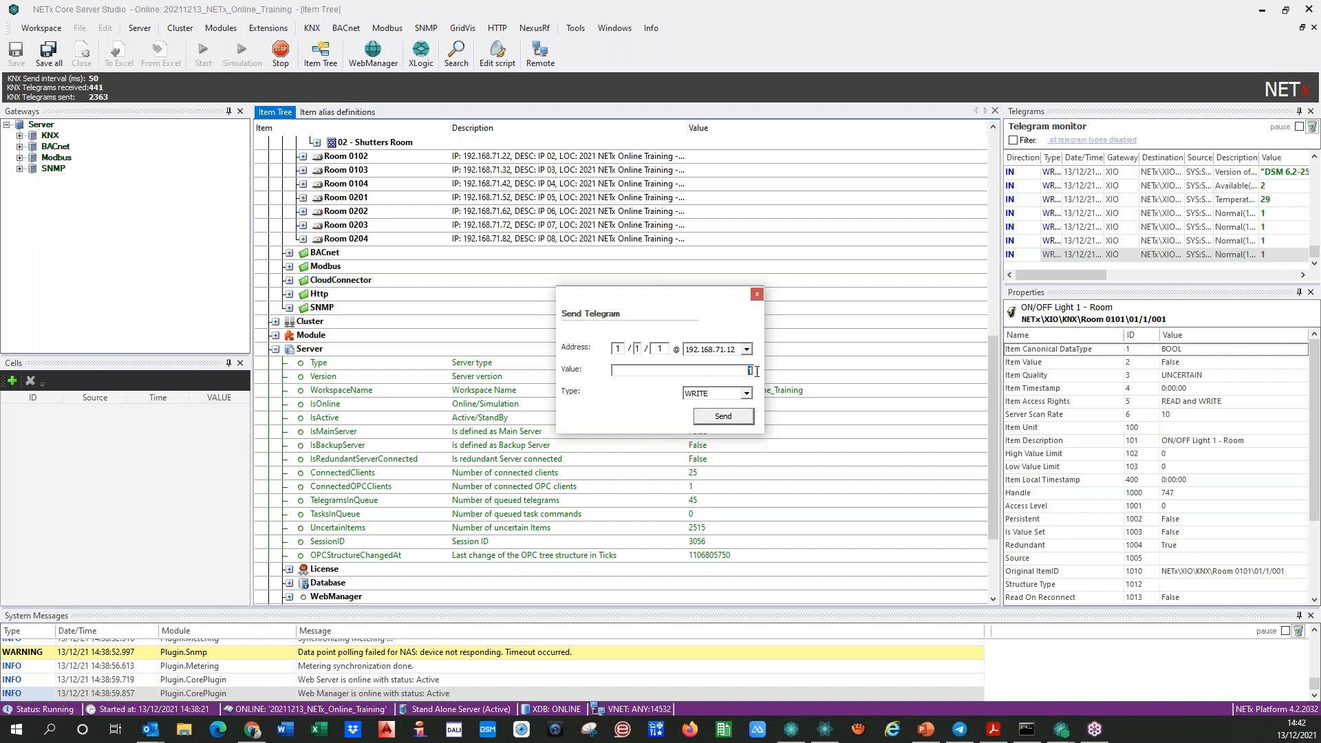
{"action": "type", "text": "0"}
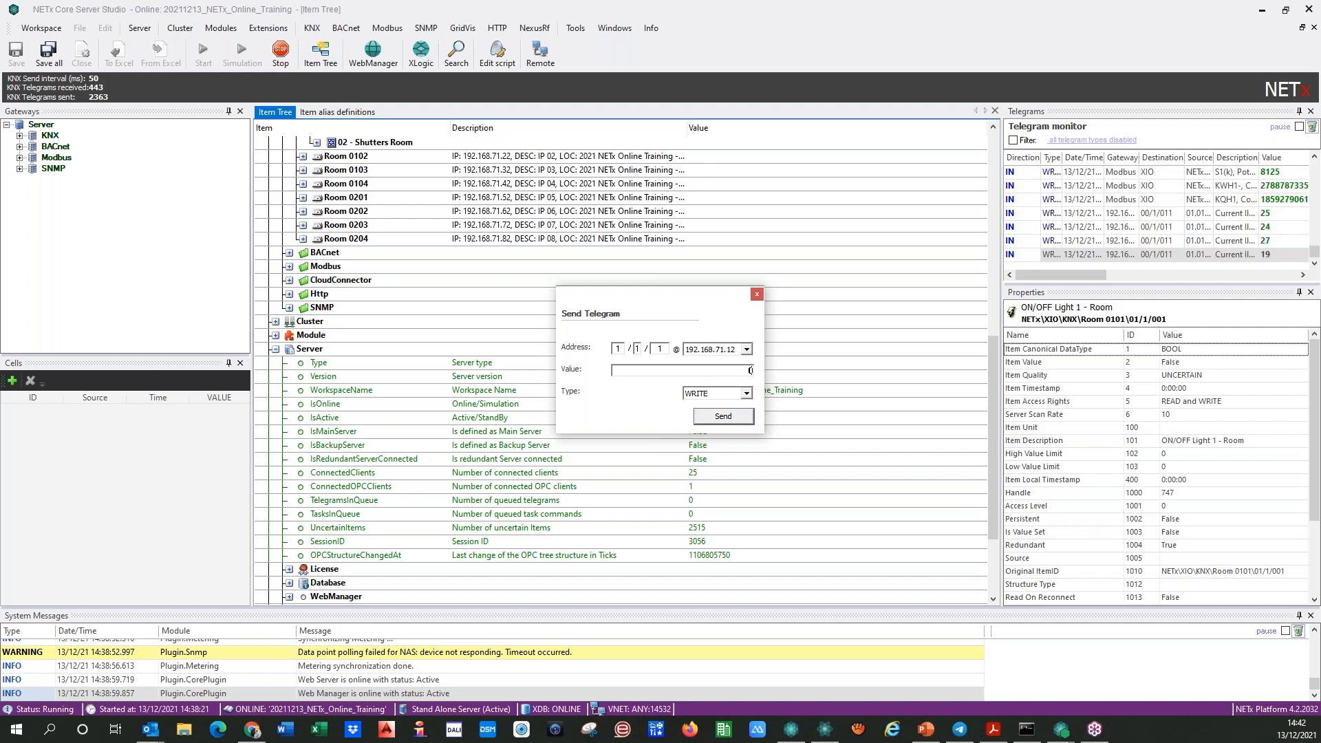
{"action": "left_click", "coordinate": [706, 417]}
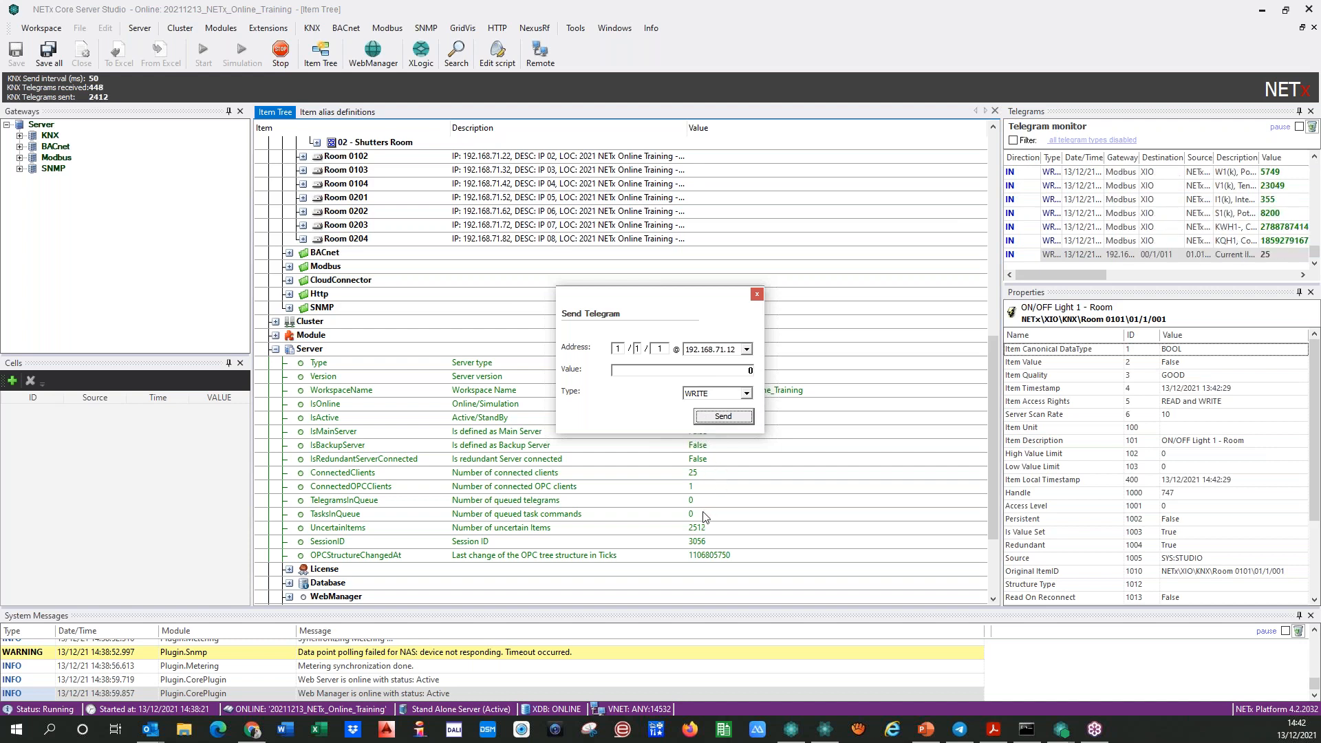
- Set the telegram value for ON/OFF Light 1 back to 1, send it and close the Send Telegram dialog
{"action": "double_click", "coordinate": [750, 370]}
{"action": "type", "text": "1"}
{"action": "left_click", "coordinate": [722, 417]}
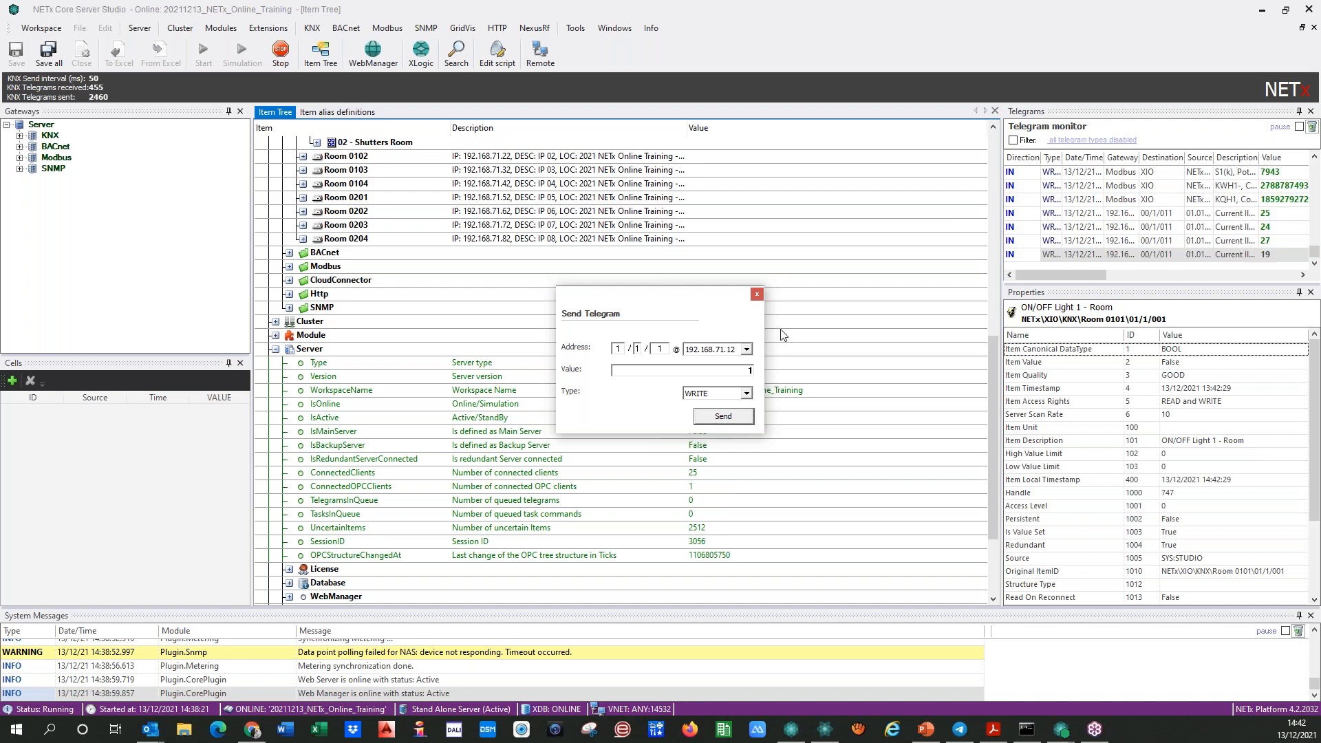
{"action": "left_click", "coordinate": [757, 295]}
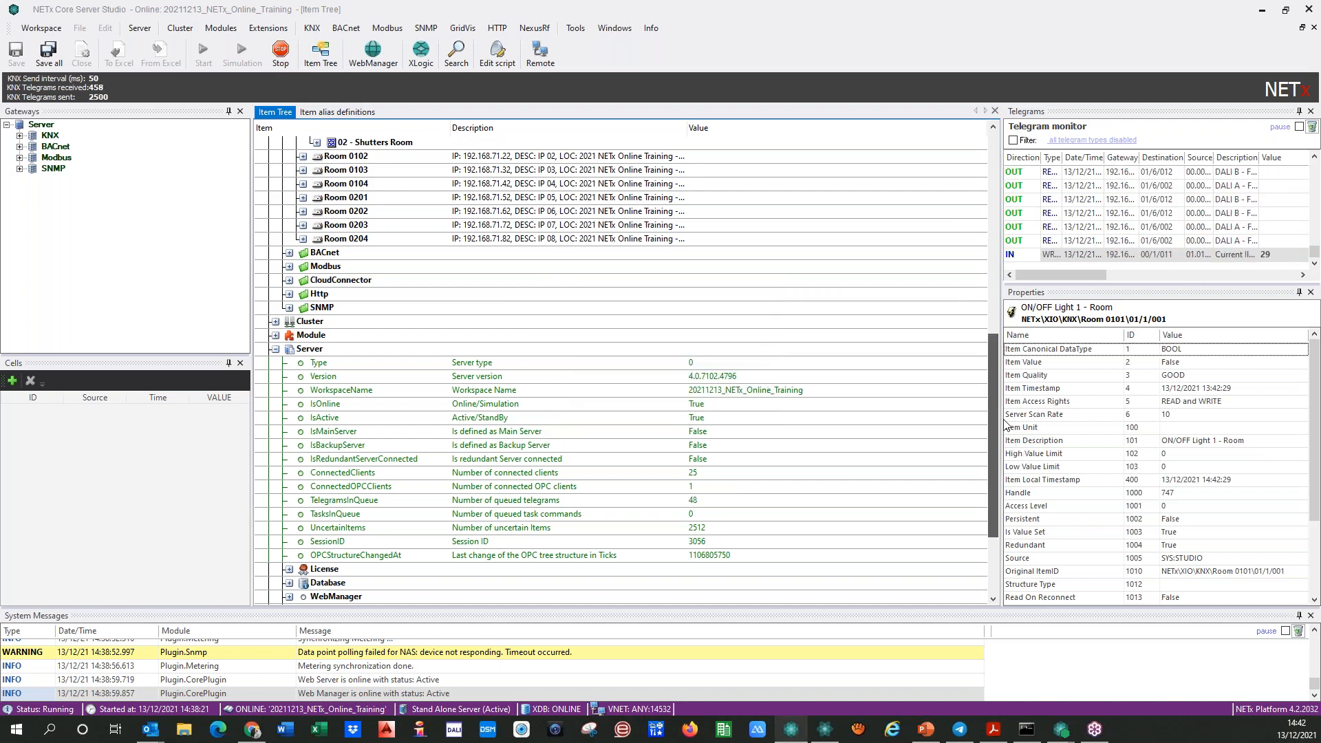
- Check the value of the ON/OFF Light 1 item and collapse the 1 - ON/OFF Control group
{"action": "left_click_drag", "start_coordinate": [994, 438], "coordinate": [994, 283]}
{"action": "left_click", "coordinate": [609, 226]}
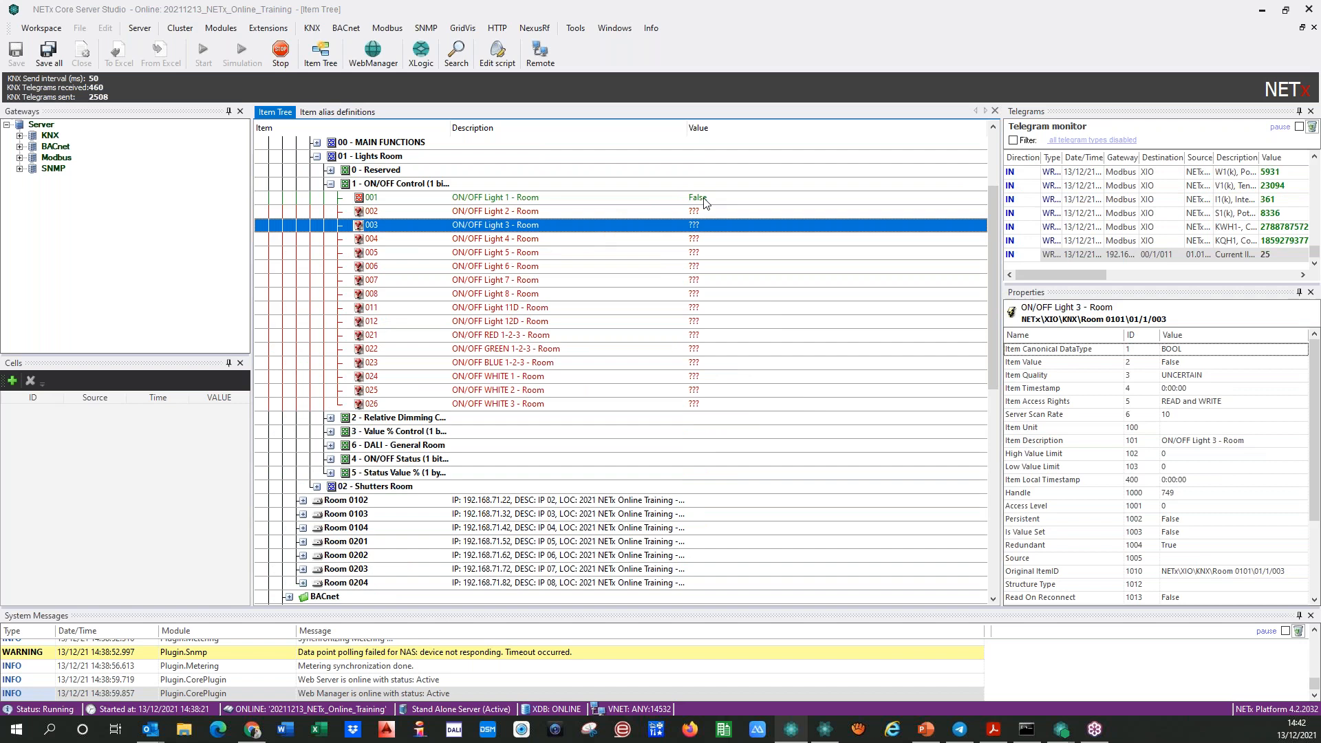
{"action": "left_click", "coordinate": [331, 184]}
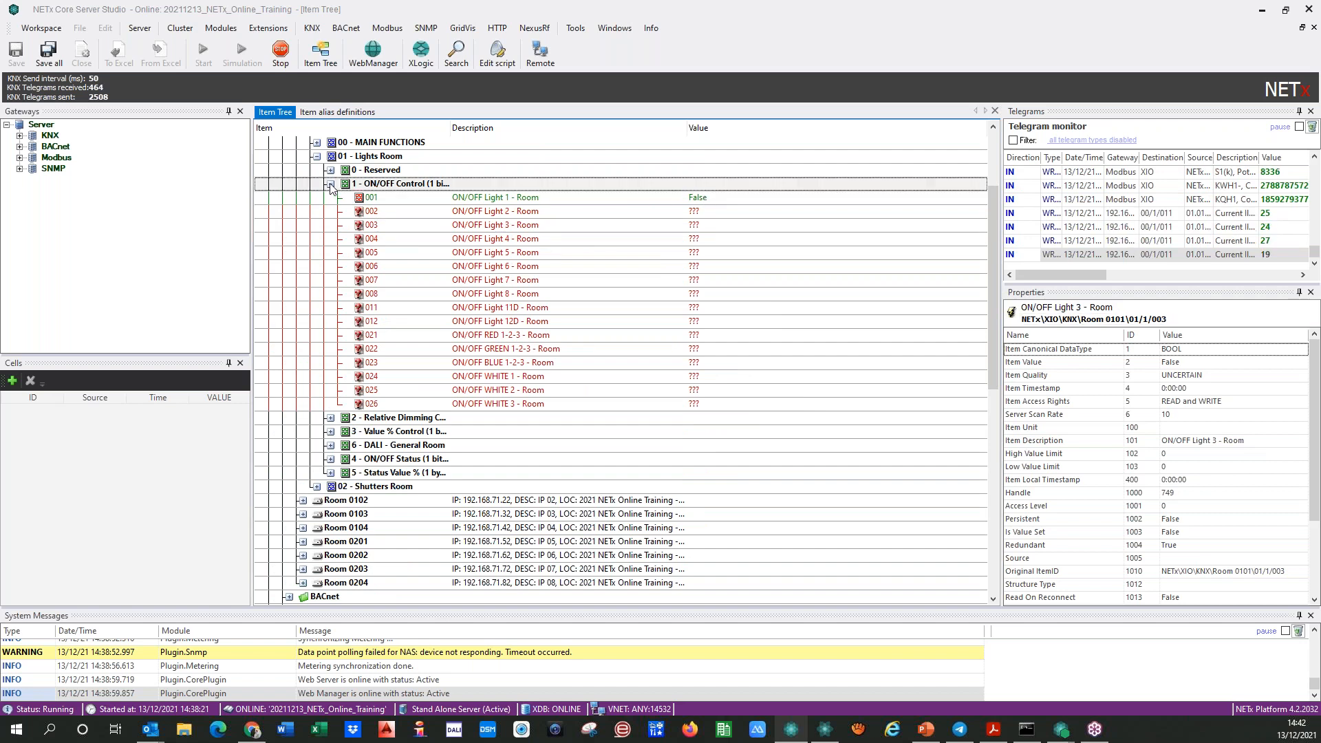
- Examine the UncertainItems, SessionID and OPCStructureChangedAt items of the Server branch
{"action": "scroll", "coordinate": [494, 380], "scroll_direction": "down", "scroll_amount": 6}
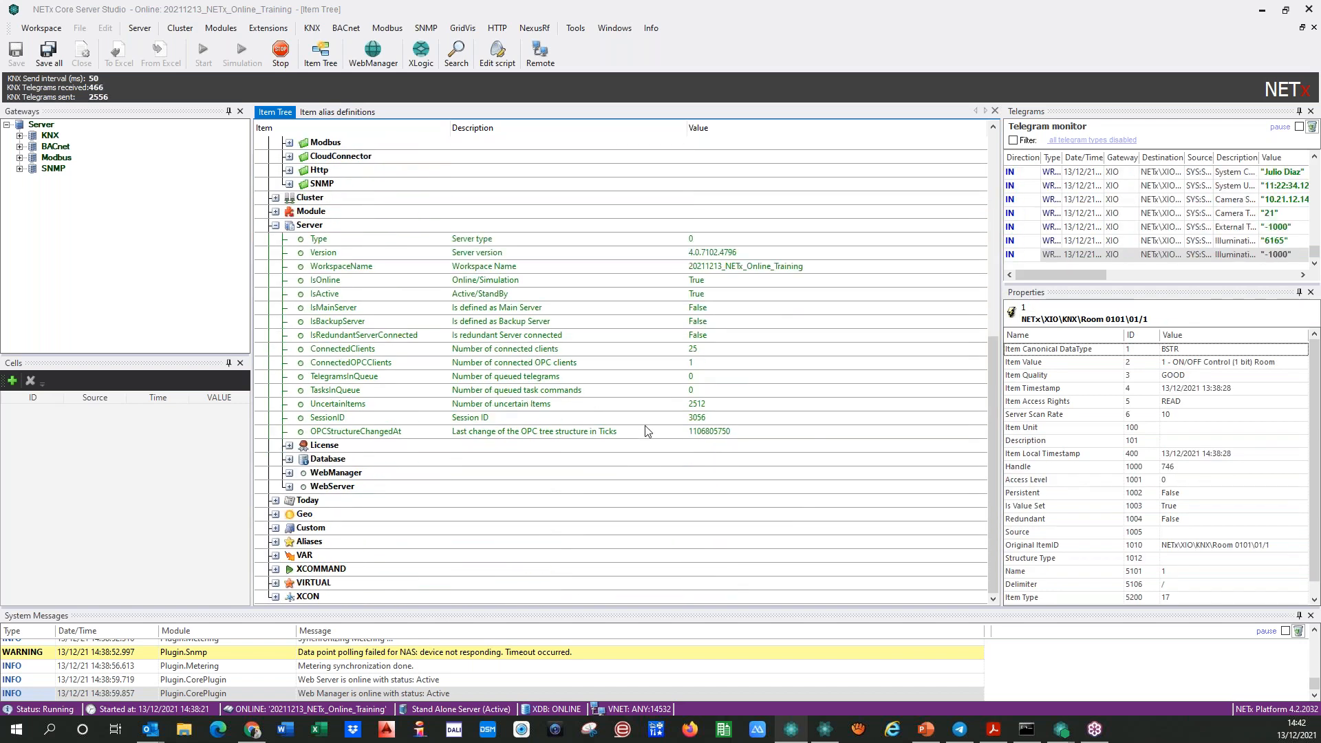
{"action": "left_click", "coordinate": [482, 406]}
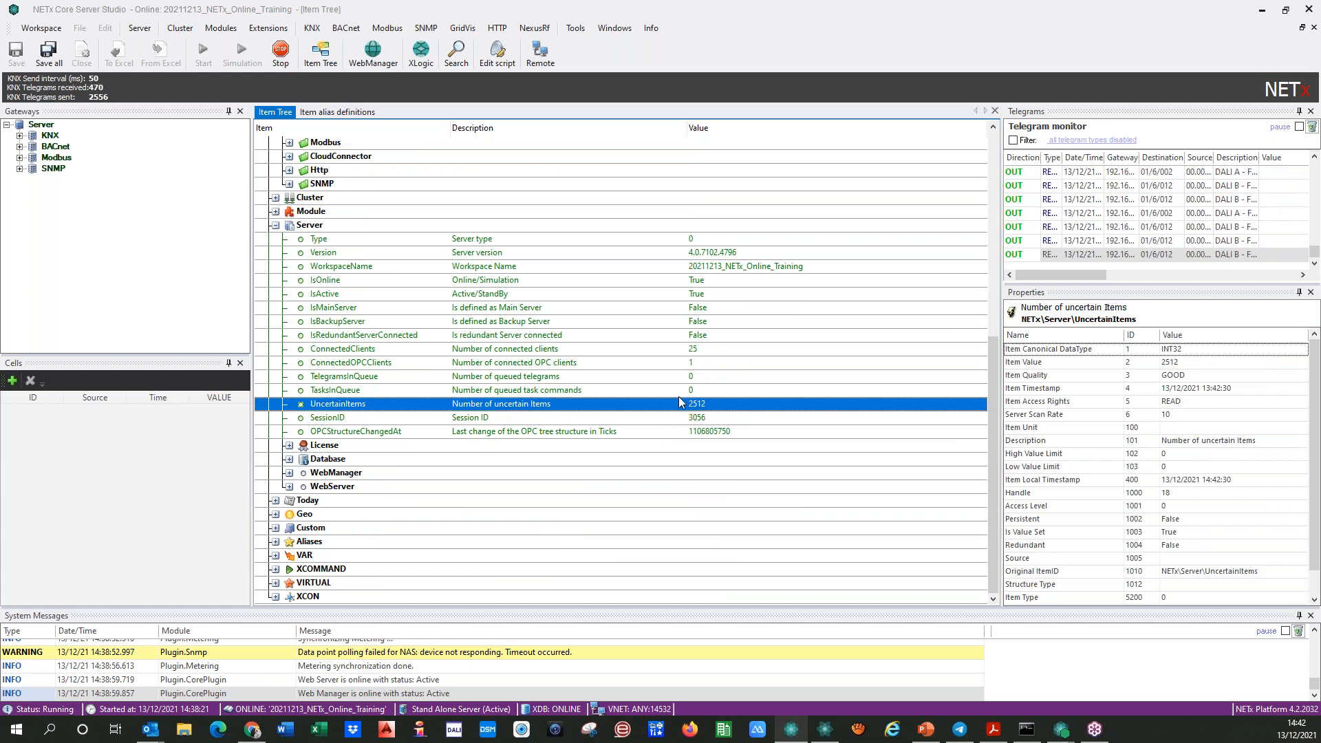
{"action": "left_click", "coordinate": [627, 417]}
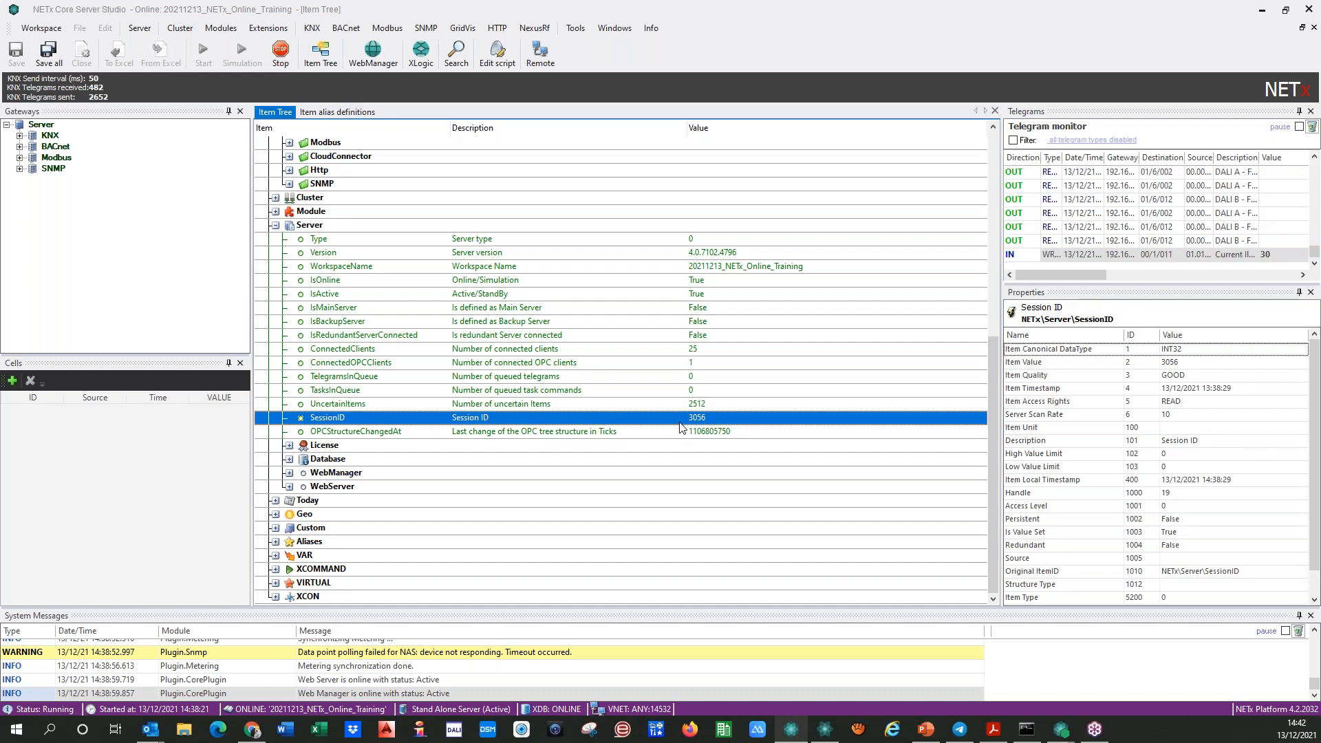
{"action": "left_click", "coordinate": [657, 431]}
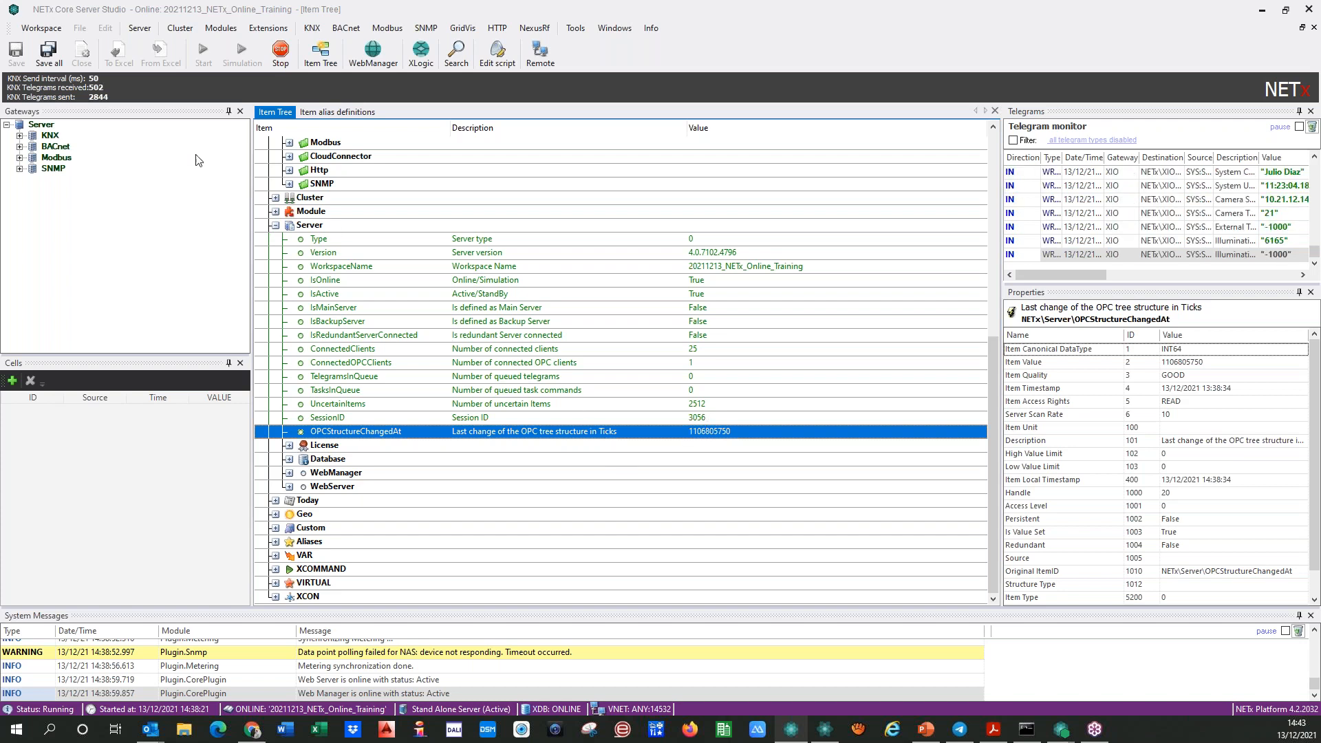
- Collapse the XIO branch and expand the License branch under Server
{"action": "left_click", "coordinate": [275, 226]}
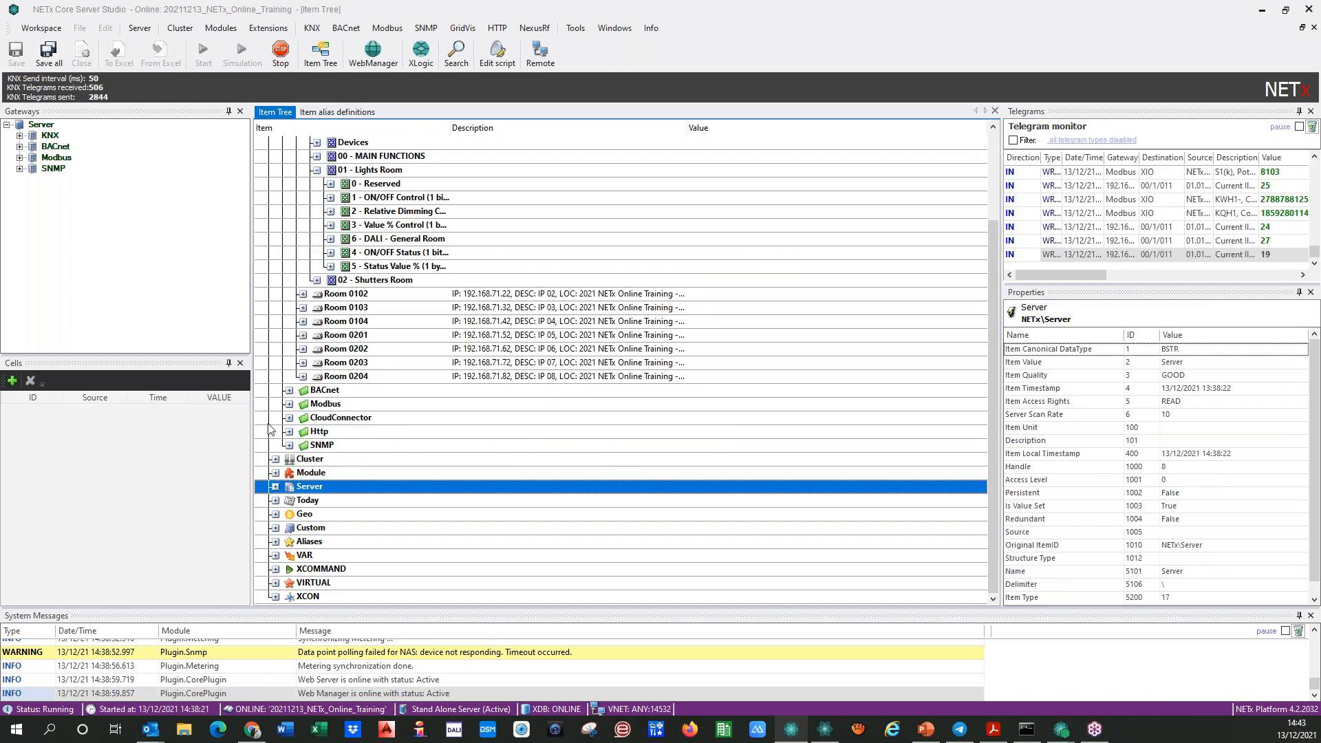
{"action": "left_click", "coordinate": [275, 486]}
{"action": "scroll", "coordinate": [275, 275], "scroll_direction": "up", "scroll_amount": 3}
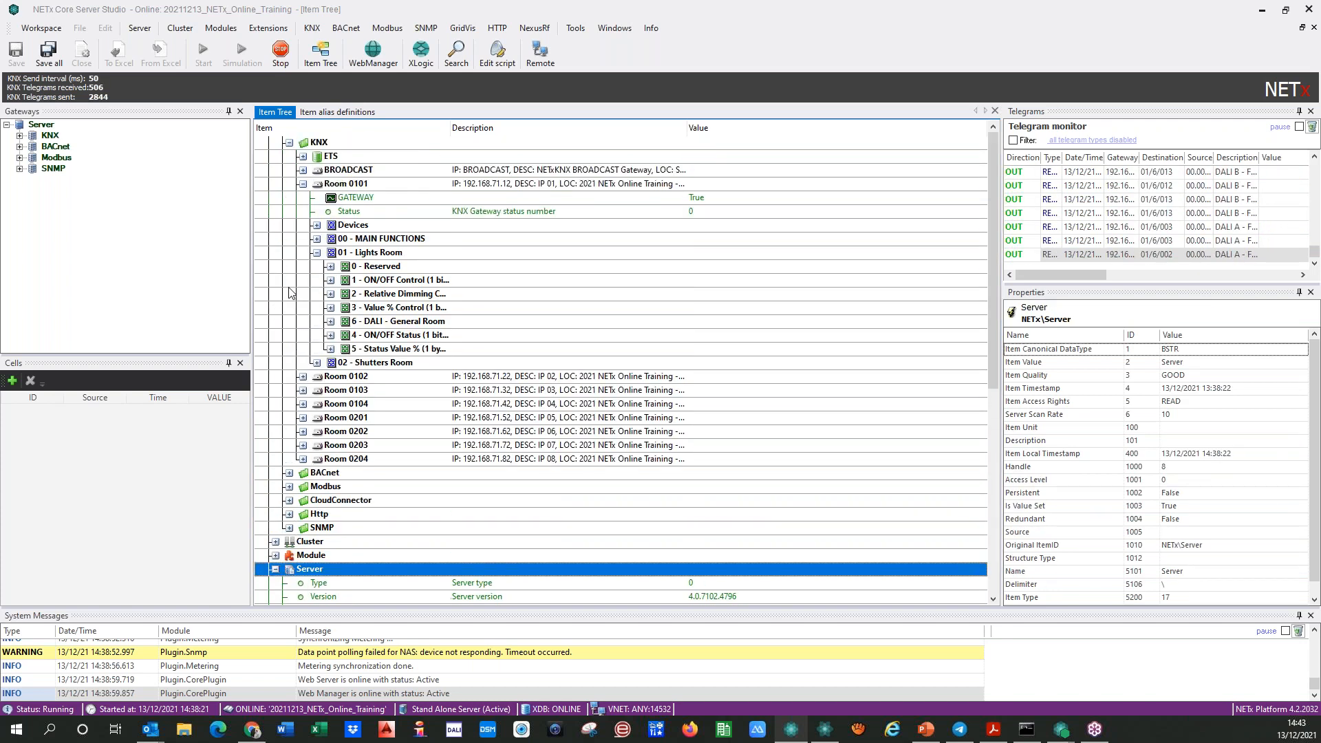
{"action": "left_click", "coordinate": [275, 157]}
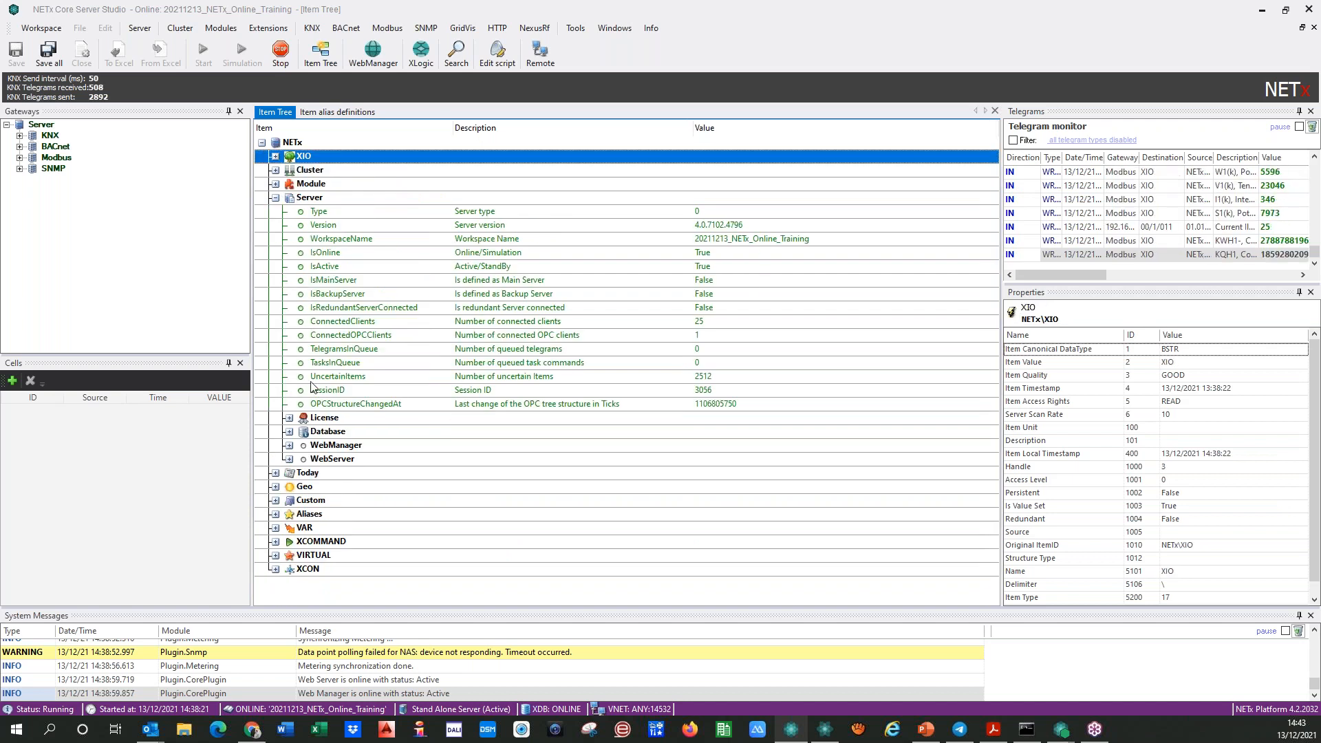
{"action": "left_click", "coordinate": [289, 418]}
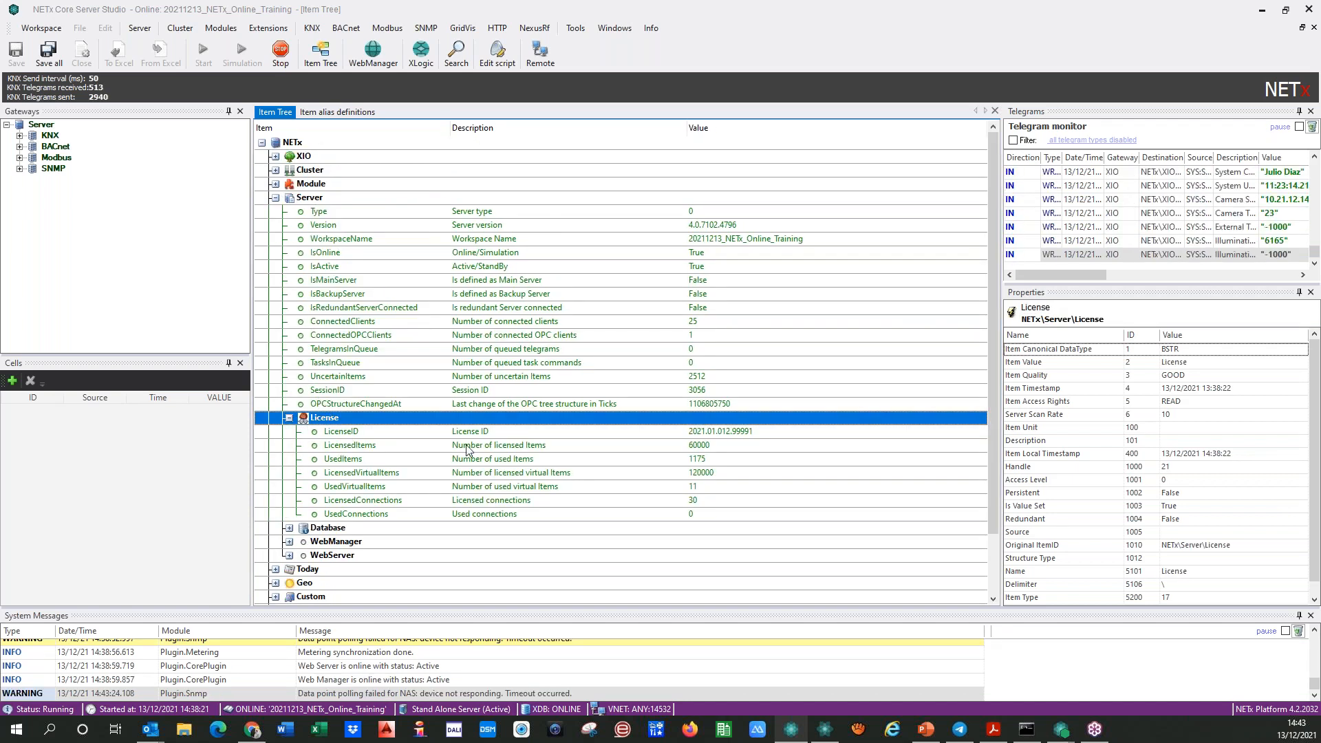
- Examine the LicenseID item and compare LicensedItems with UsedItems in the License branch
{"action": "scroll", "coordinate": [535, 453], "scroll_direction": "down", "scroll_amount": 2}
{"action": "left_click", "coordinate": [672, 366]}
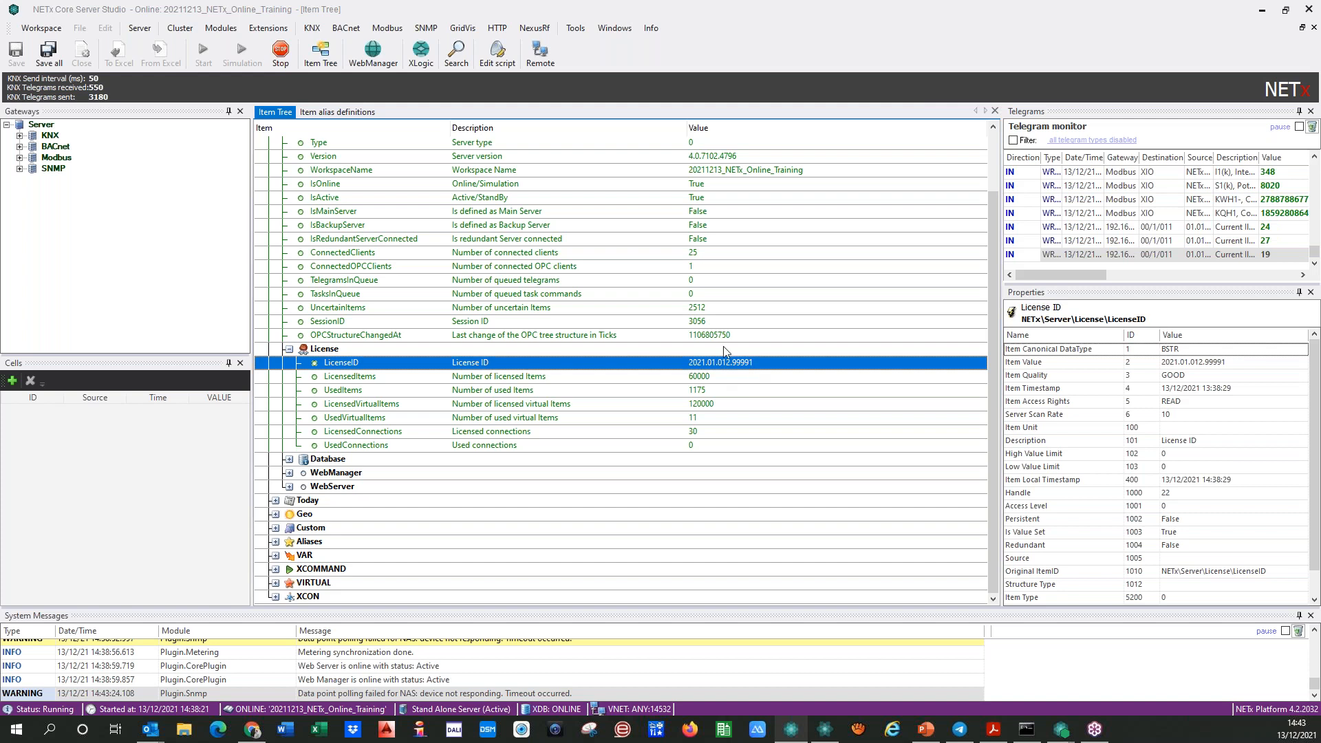
{"action": "left_click", "coordinate": [688, 379]}
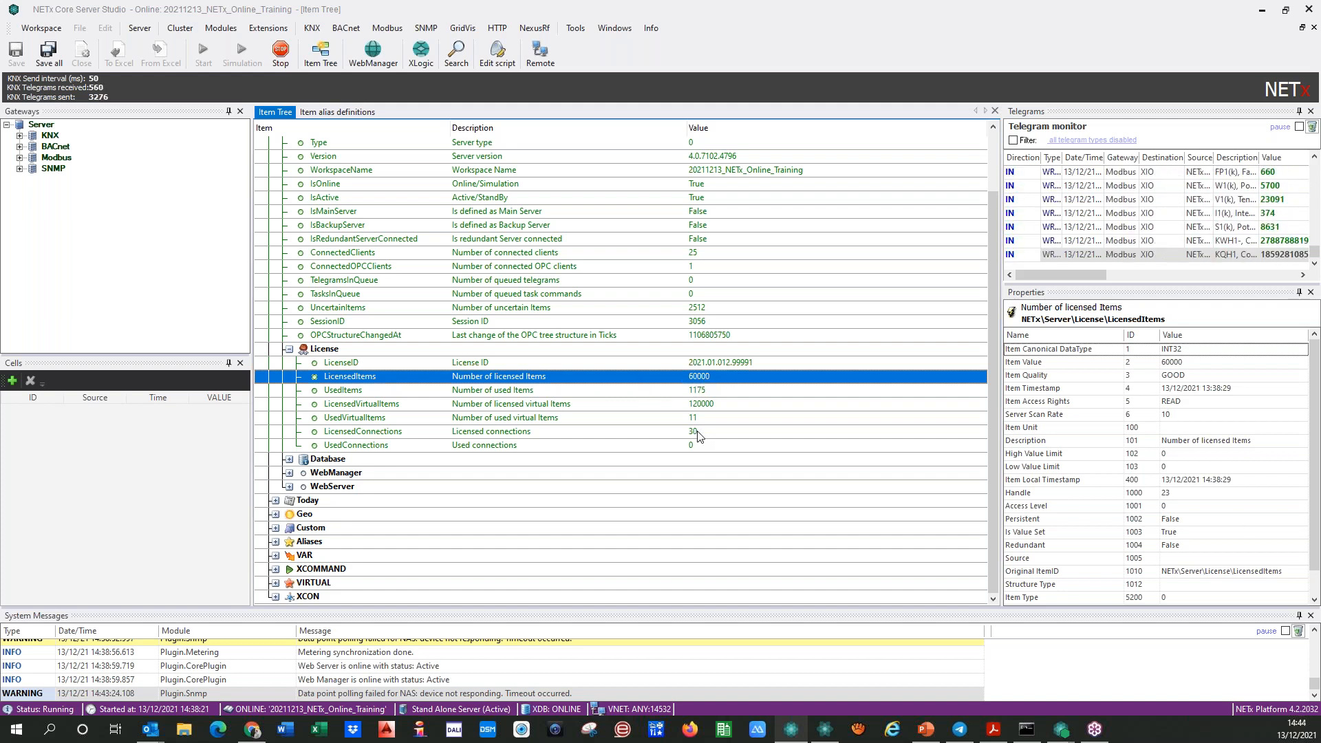
{"action": "key", "text": "Down"}
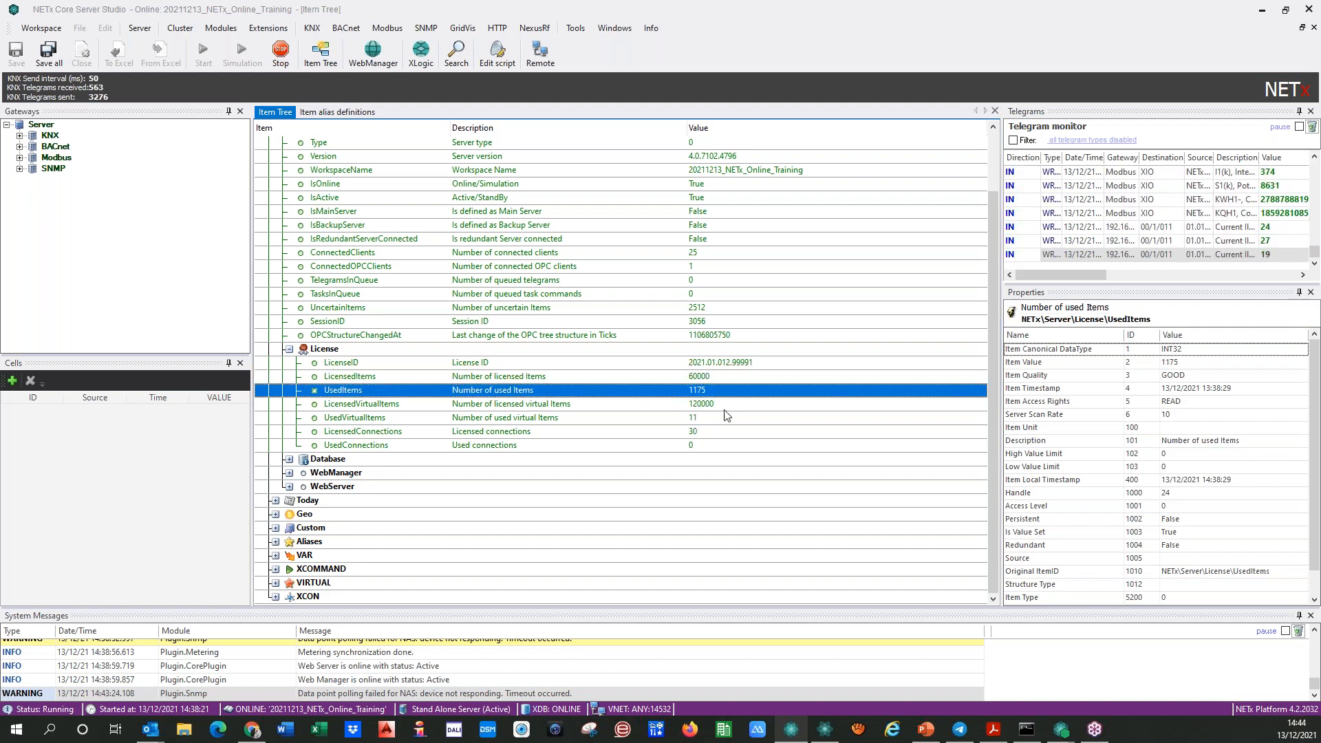
{"action": "left_click", "coordinate": [680, 377]}
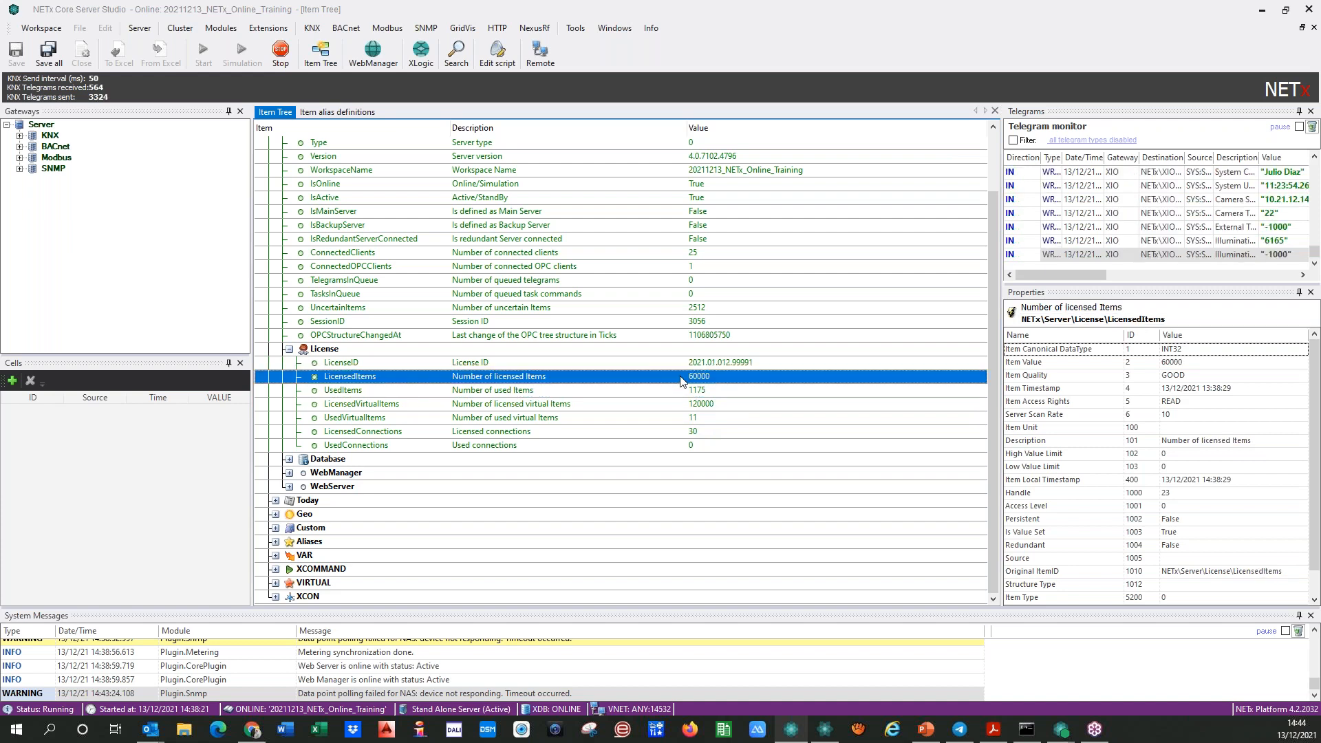
{"action": "left_click", "coordinate": [686, 393]}
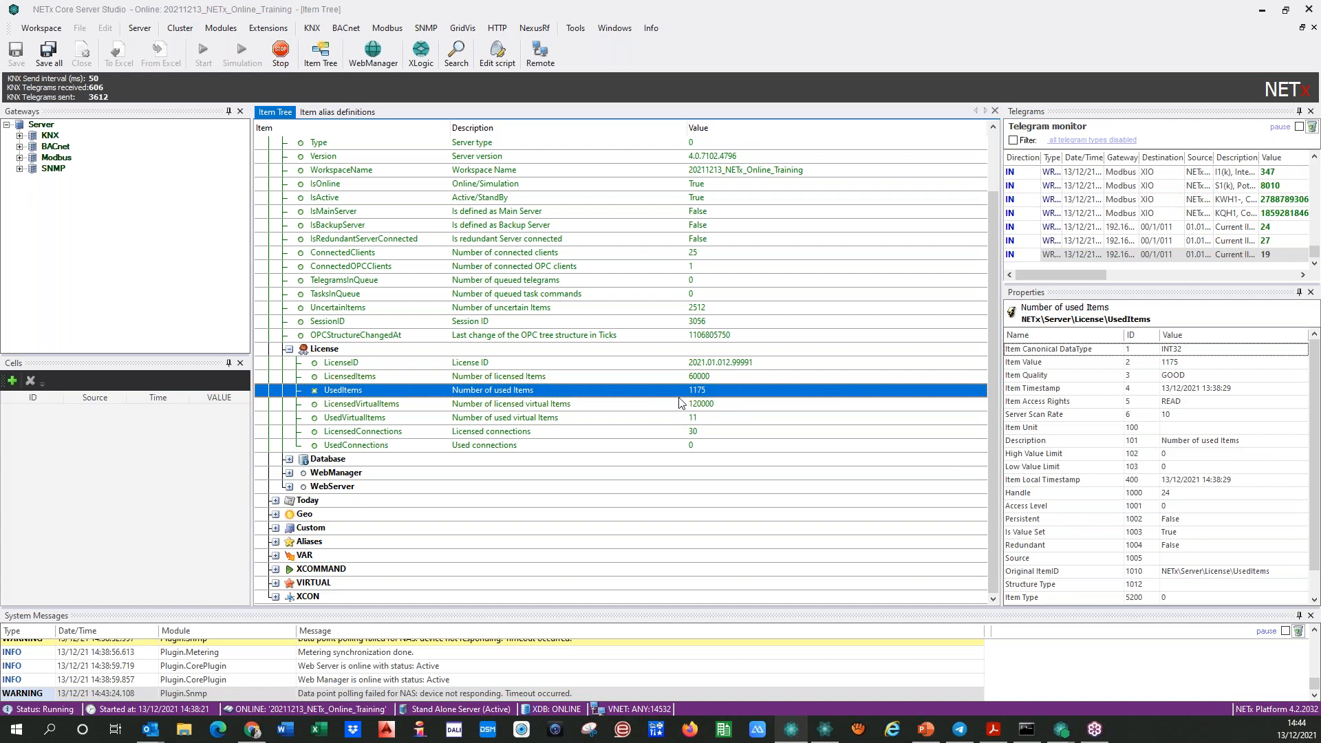
{"action": "left_click", "coordinate": [672, 376]}
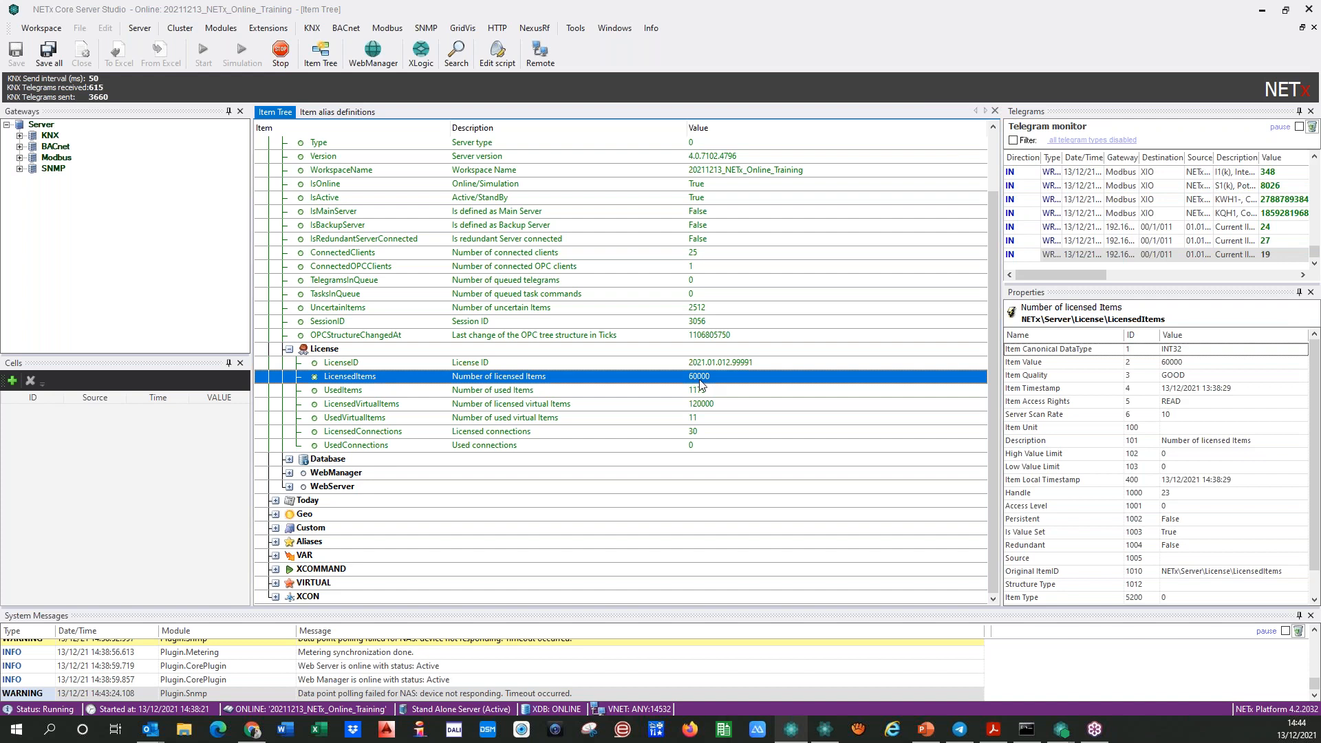
- Examine LicensedVirtualItems and UsedVirtualItems against LicensedItems, as well as the LicensedConnections item
{"action": "left_click", "coordinate": [669, 406]}
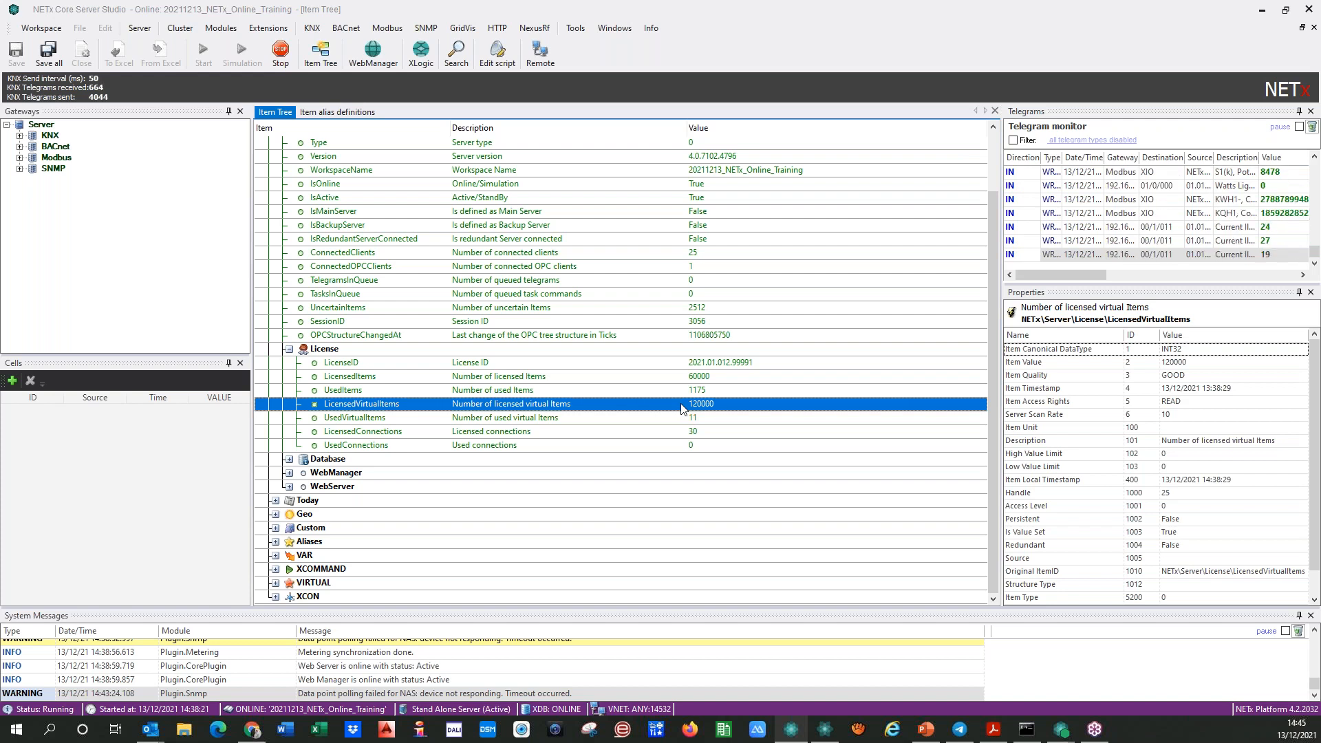
{"action": "left_click", "coordinate": [677, 421]}
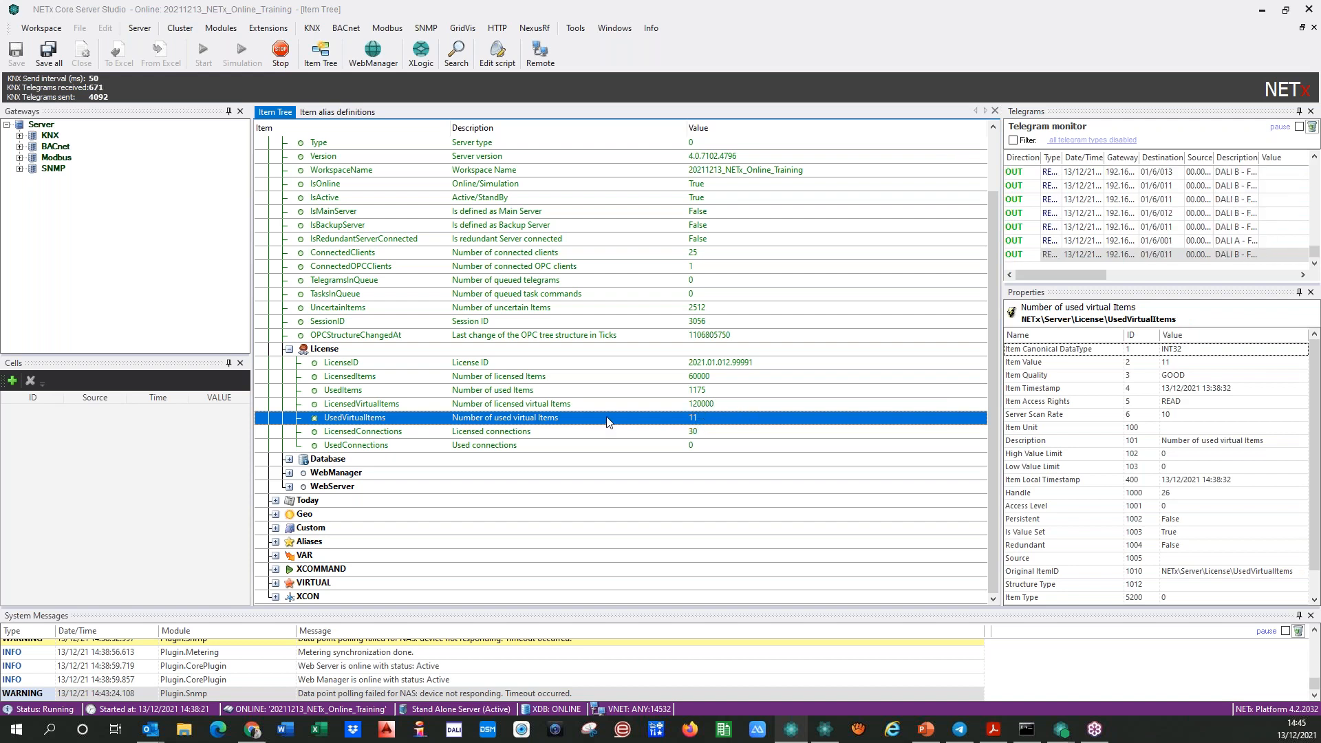
{"action": "left_click", "coordinate": [692, 384]}
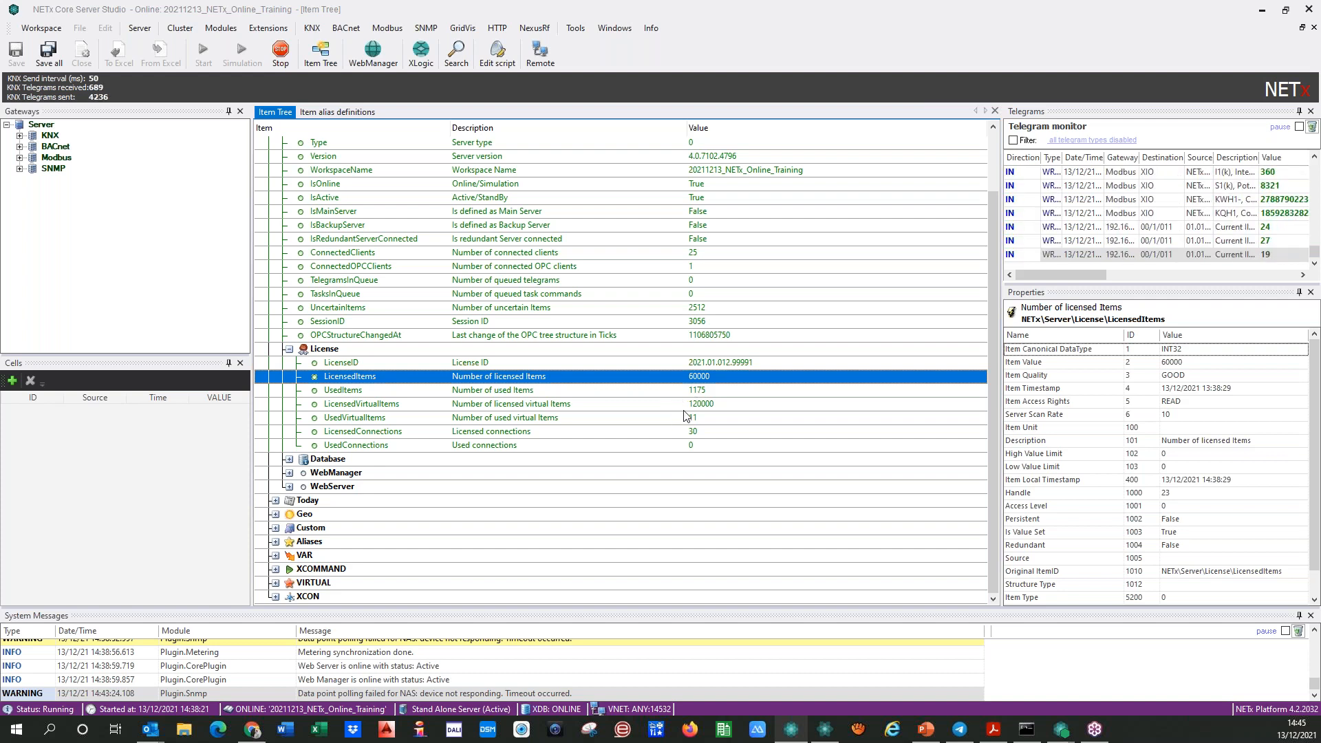
{"action": "left_click", "coordinate": [687, 412]}
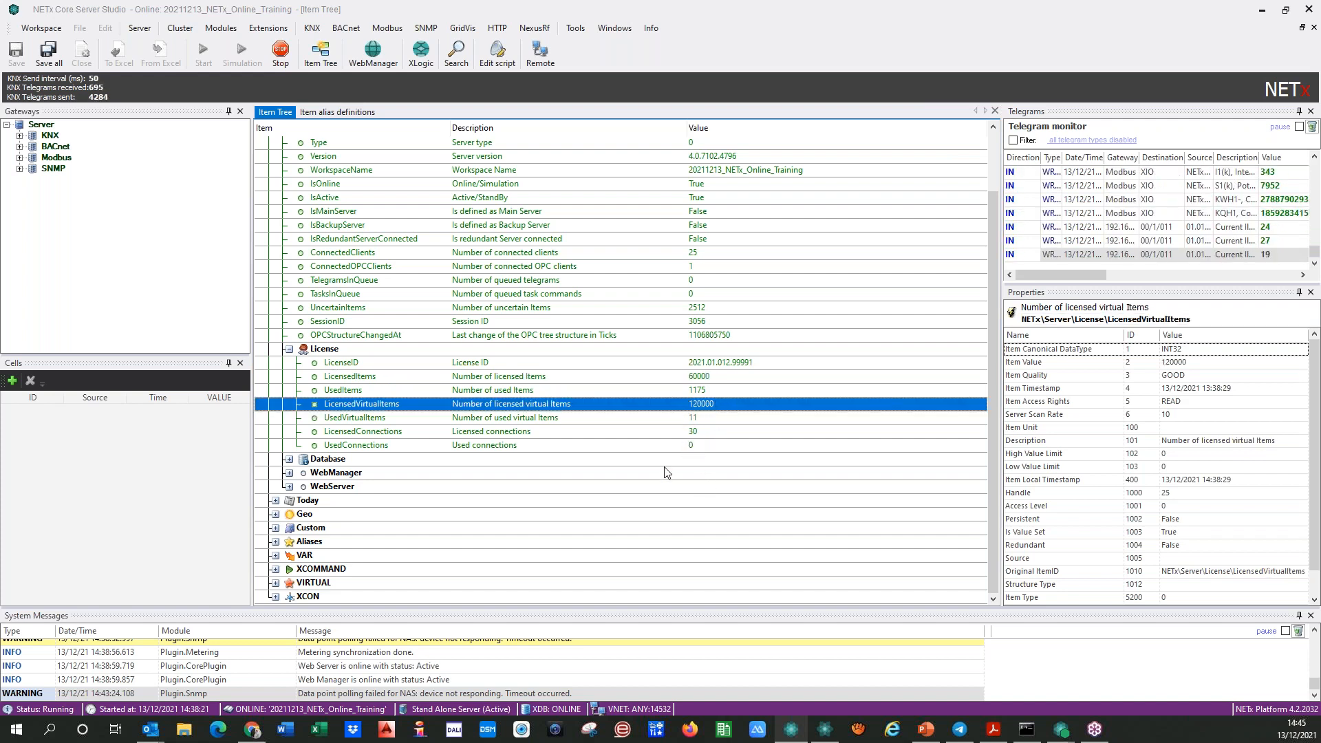
{"action": "left_click", "coordinate": [572, 434]}
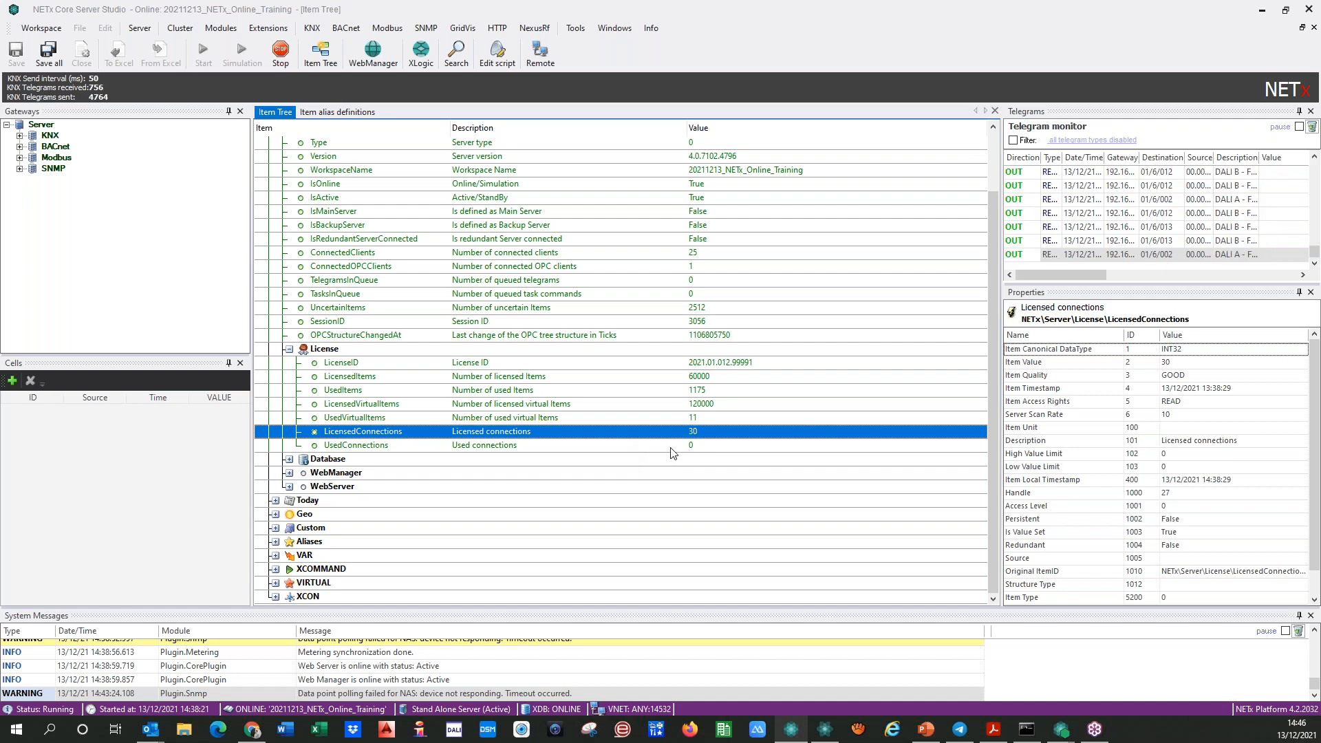
- Collapse the License branch and expand the Database branch under Server
{"action": "left_click", "coordinate": [290, 351]}
{"action": "left_click", "coordinate": [290, 349]}
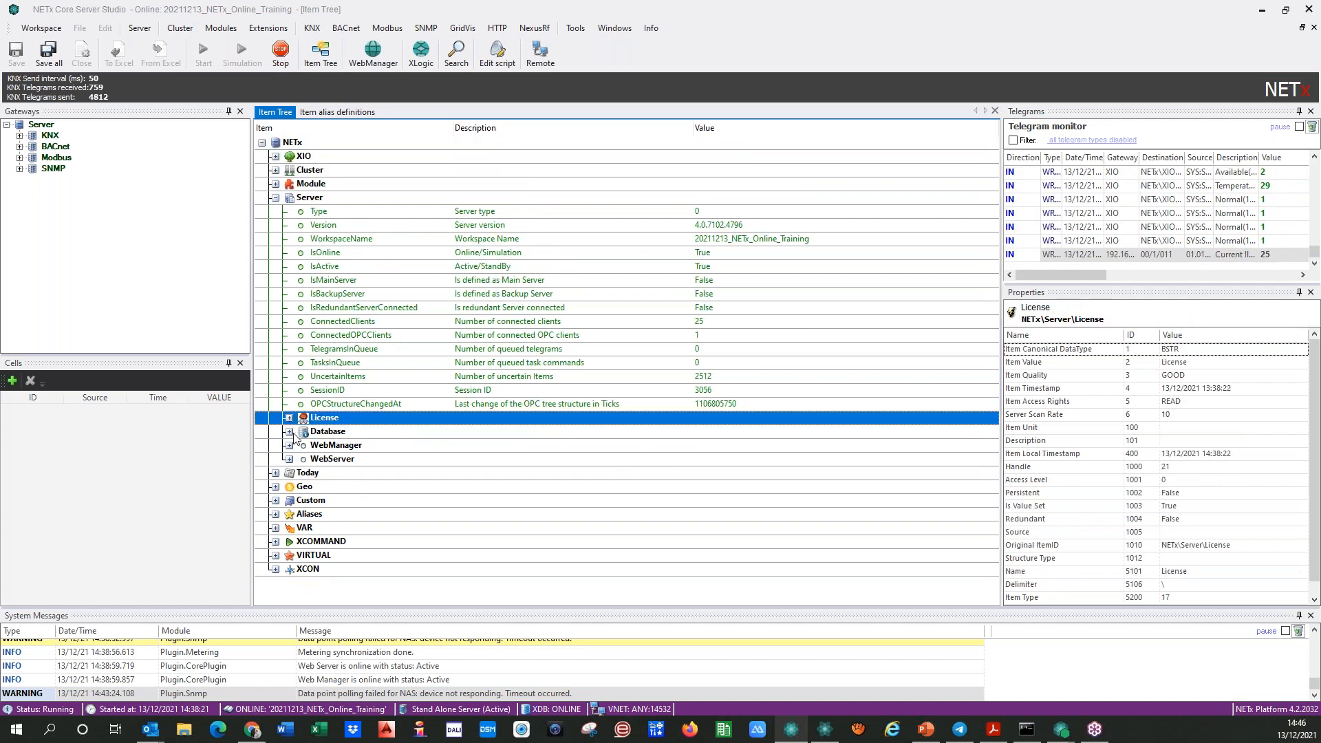
{"action": "left_click", "coordinate": [289, 431]}
{"action": "scroll", "coordinate": [614, 507], "scroll_direction": "down", "scroll_amount": 2}
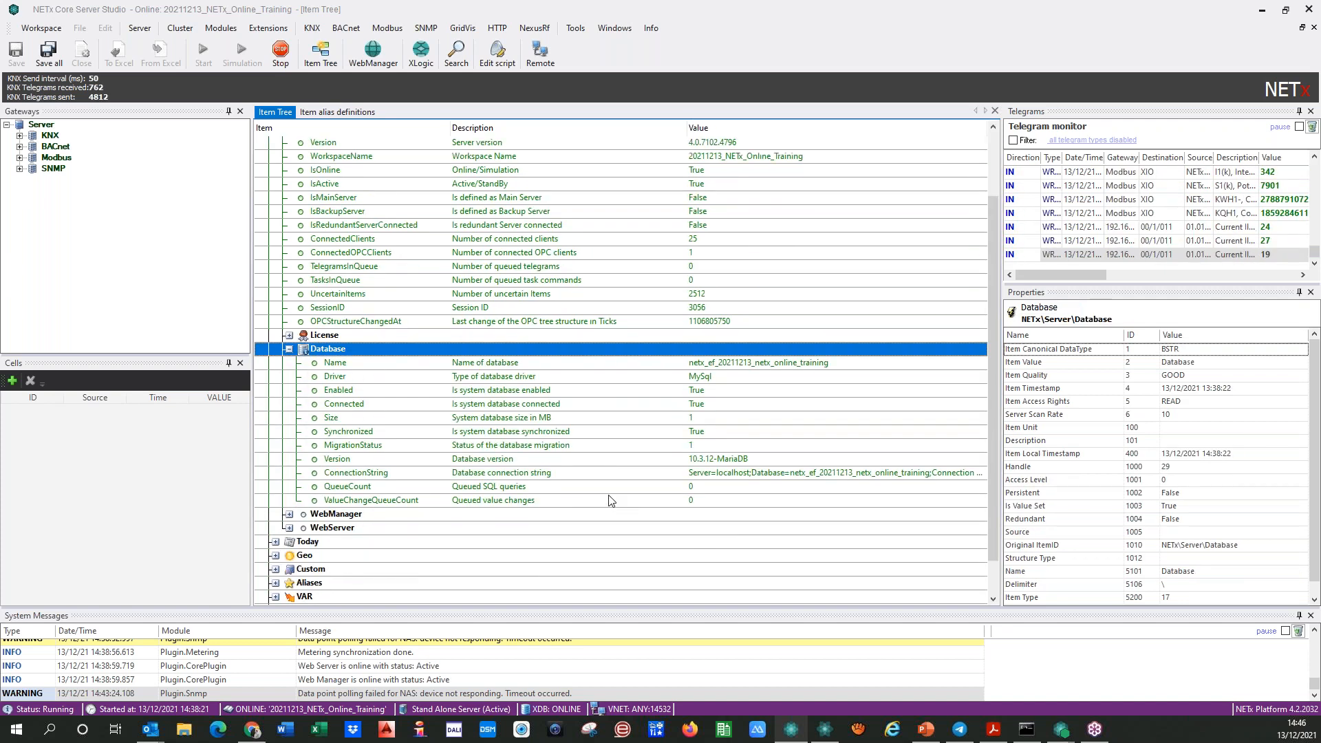
{"action": "scroll", "coordinate": [612, 506], "scroll_direction": "up", "scroll_amount": 1}
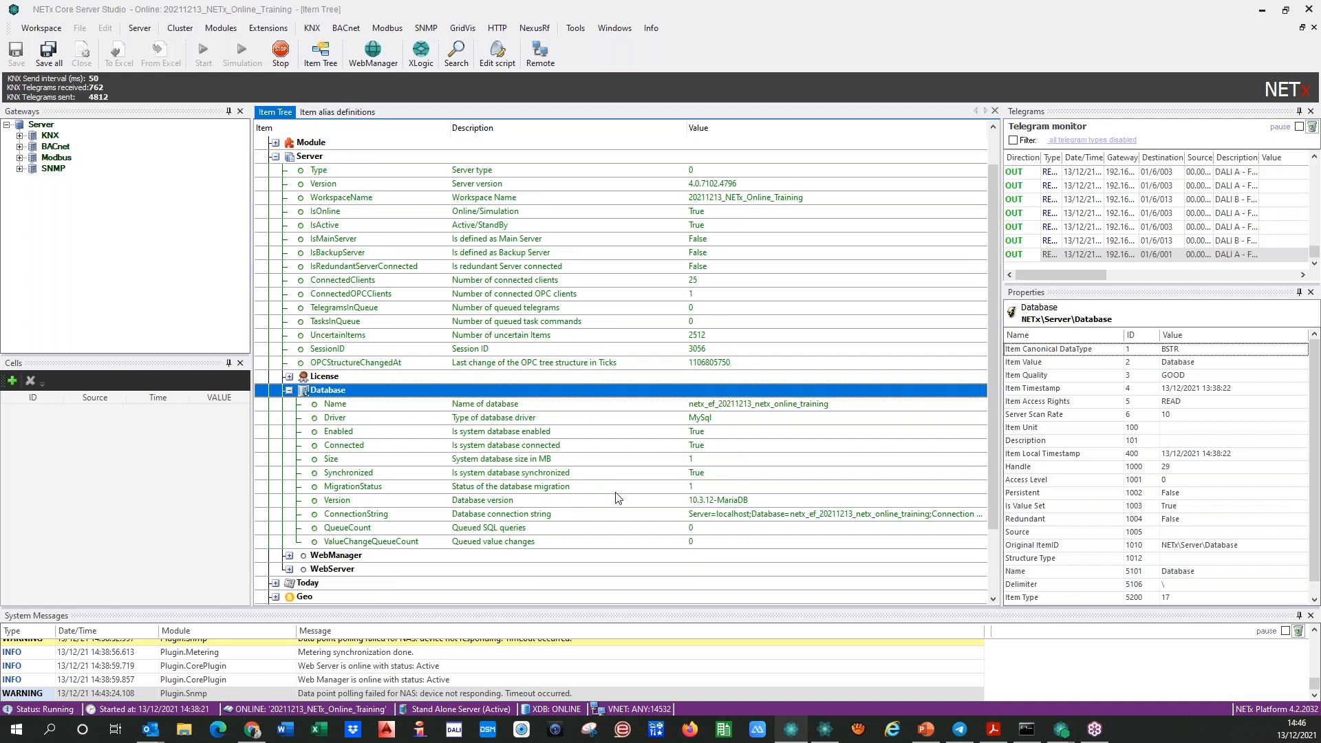
- Examine the Enabled, Connected and Driver items of the Database branch
{"action": "left_click", "coordinate": [632, 432]}
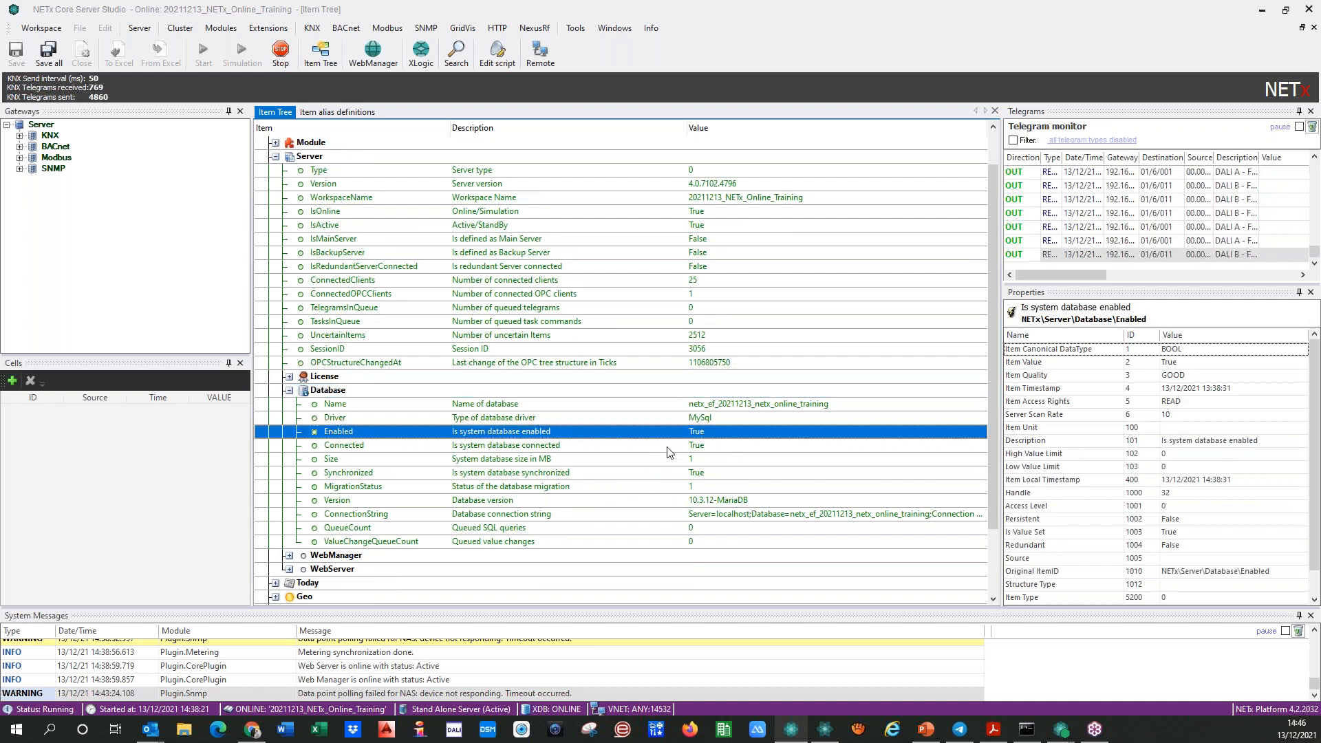
{"action": "key", "text": "Down"}
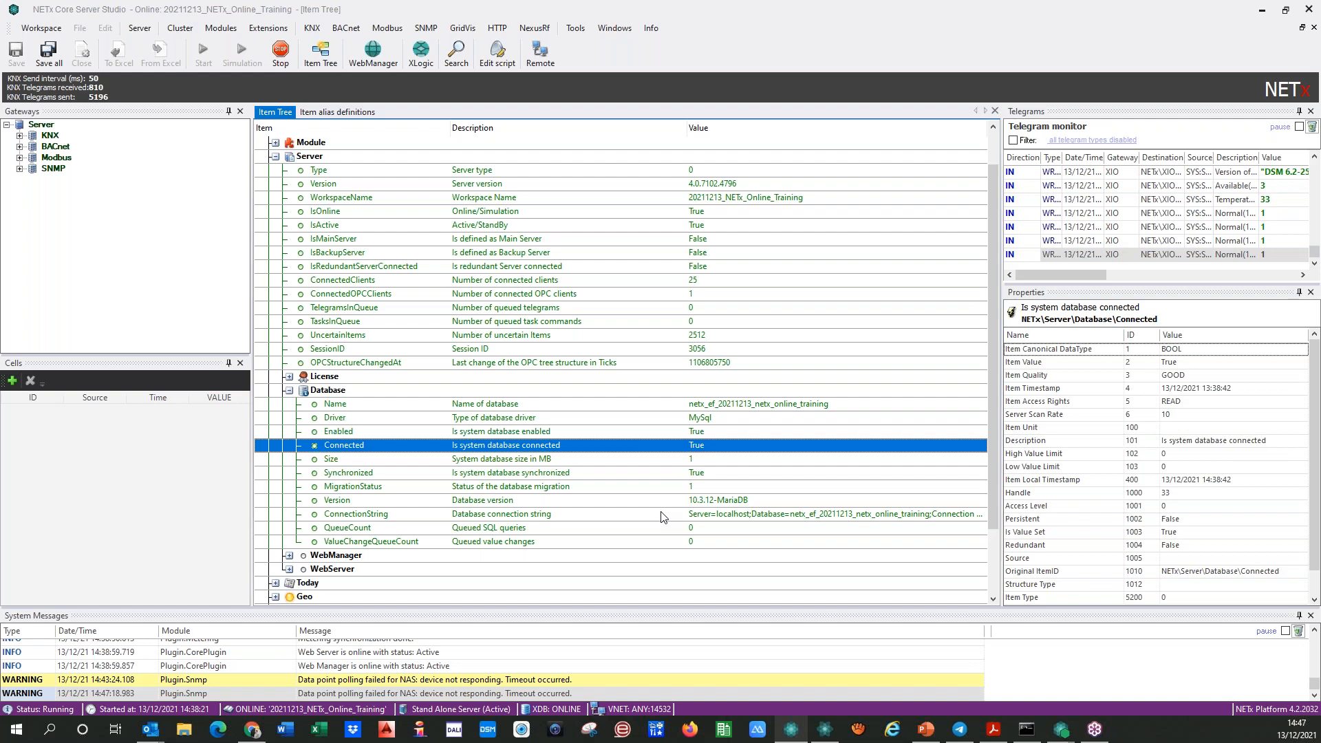
{"action": "left_click", "coordinate": [669, 420]}
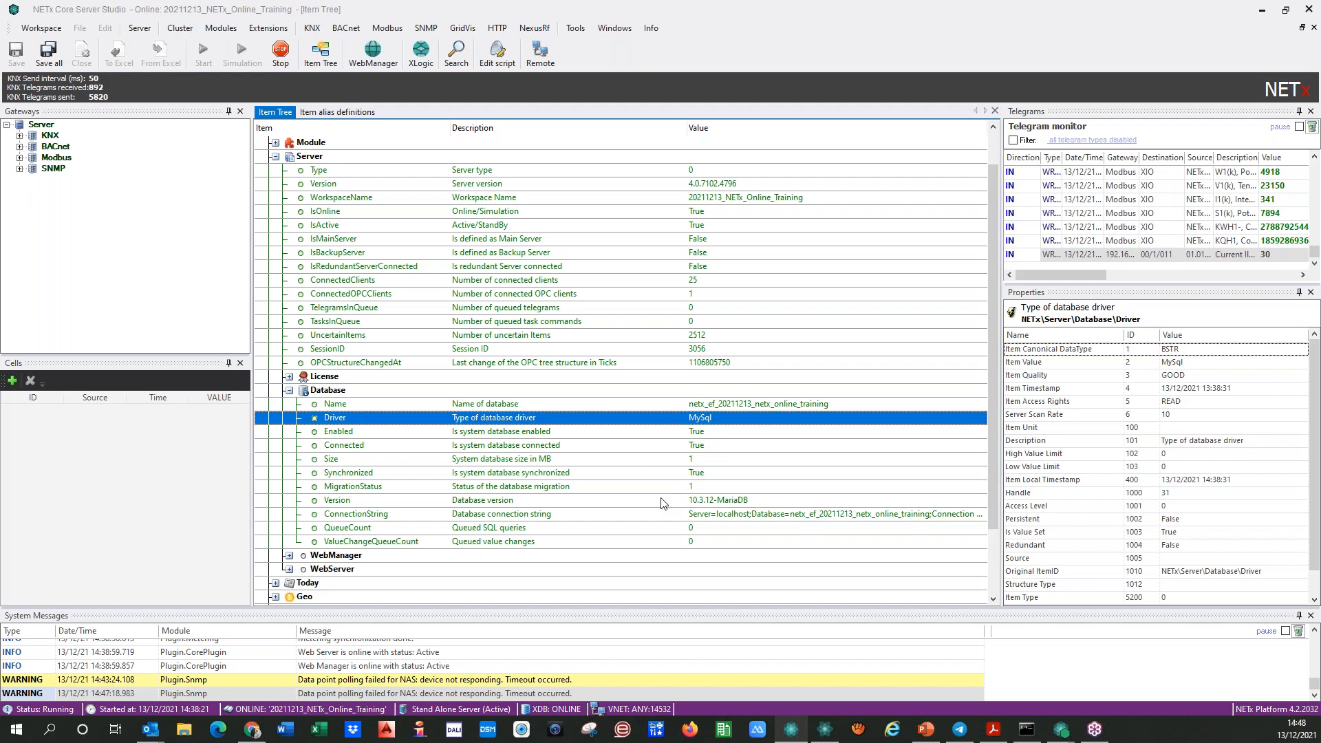
- Examine the Name, Enabled, Connected, Size and Synchronized items of the Database branch
{"action": "left_click", "coordinate": [712, 405]}
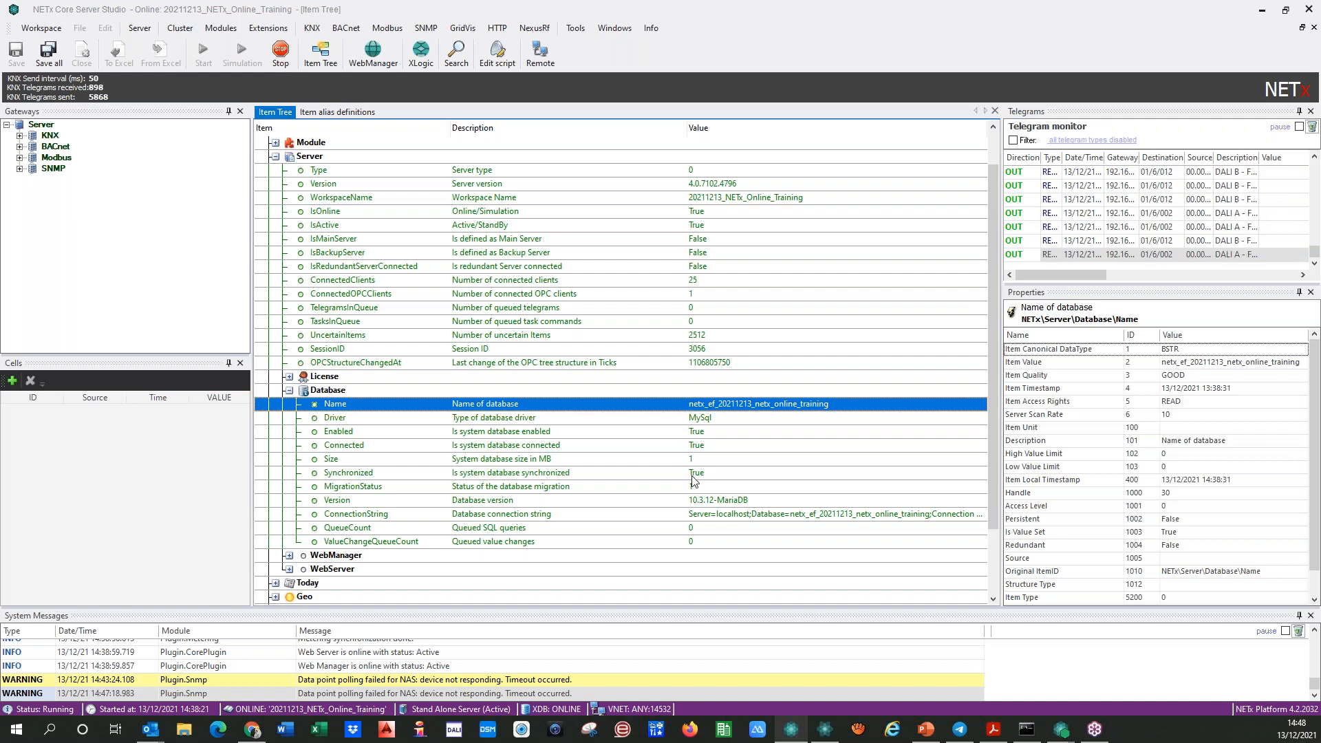
{"action": "left_click", "coordinate": [688, 433]}
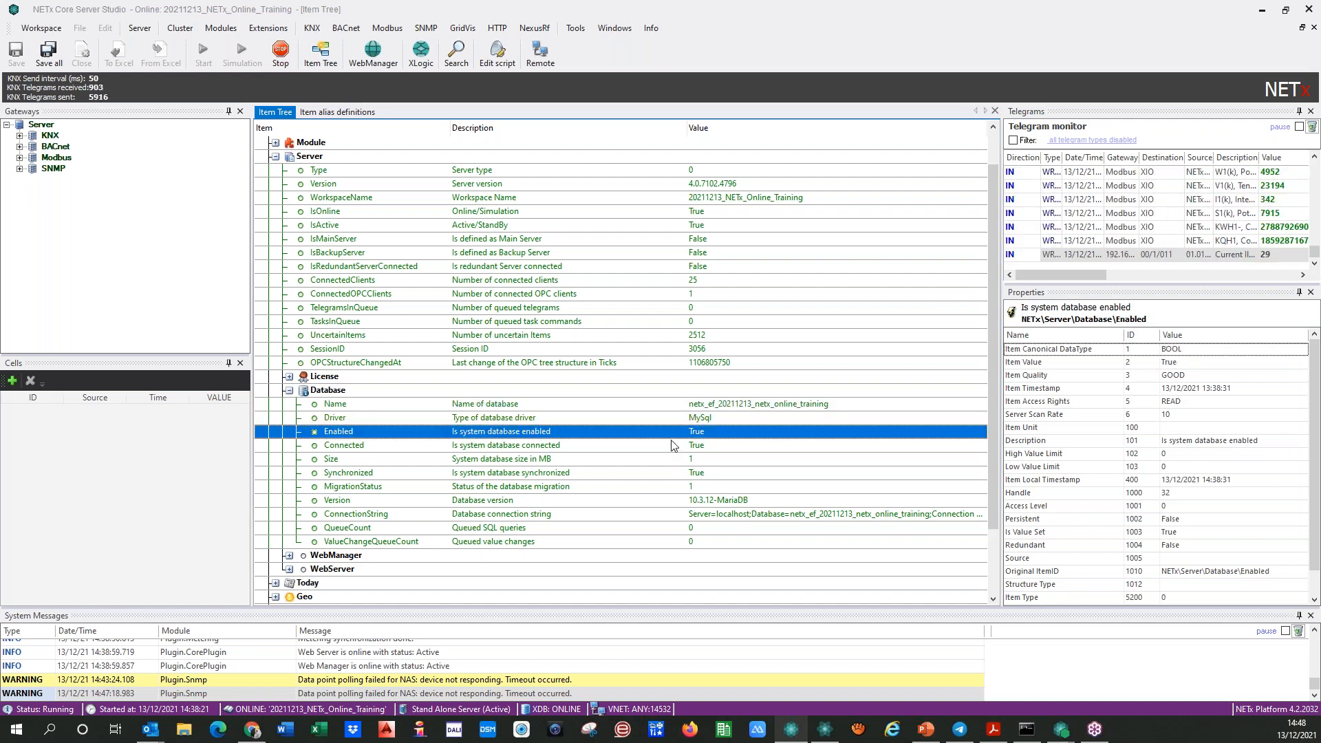
{"action": "left_click", "coordinate": [674, 446]}
{"action": "left_click", "coordinate": [682, 461]}
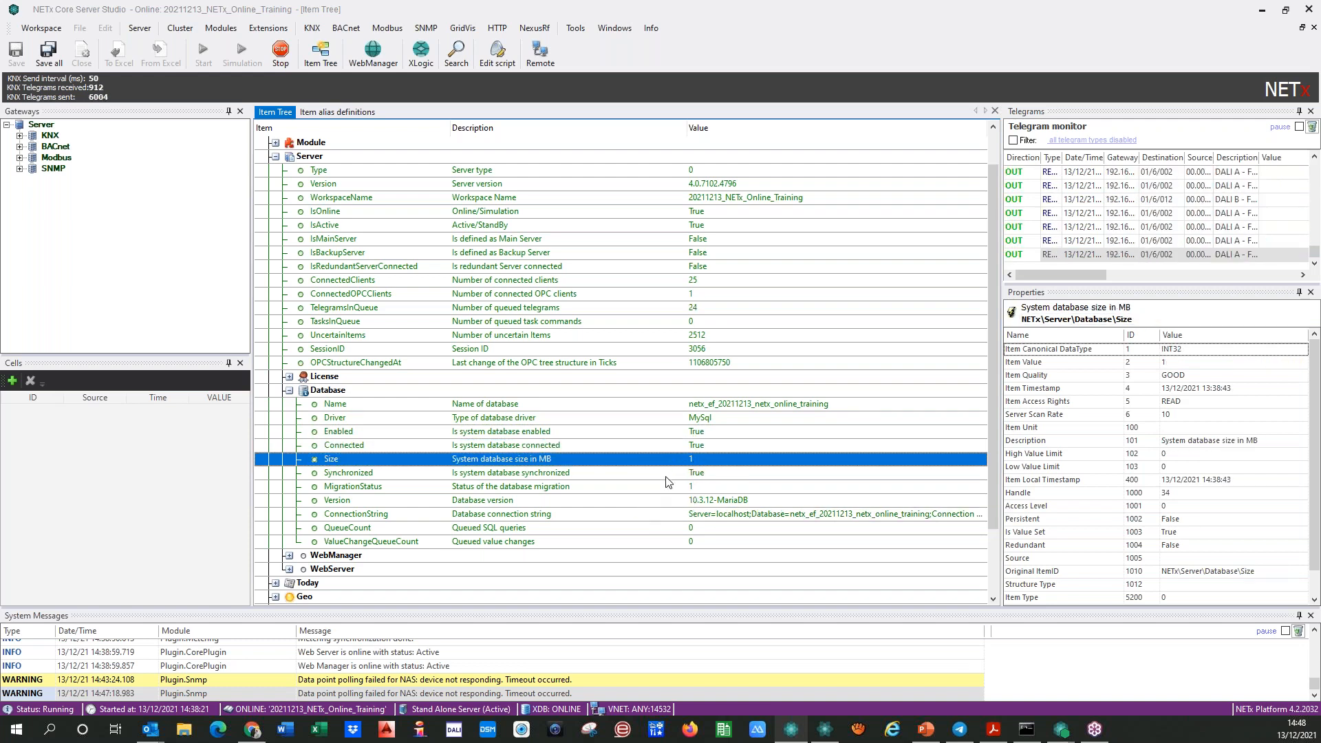
{"action": "left_click", "coordinate": [671, 476]}
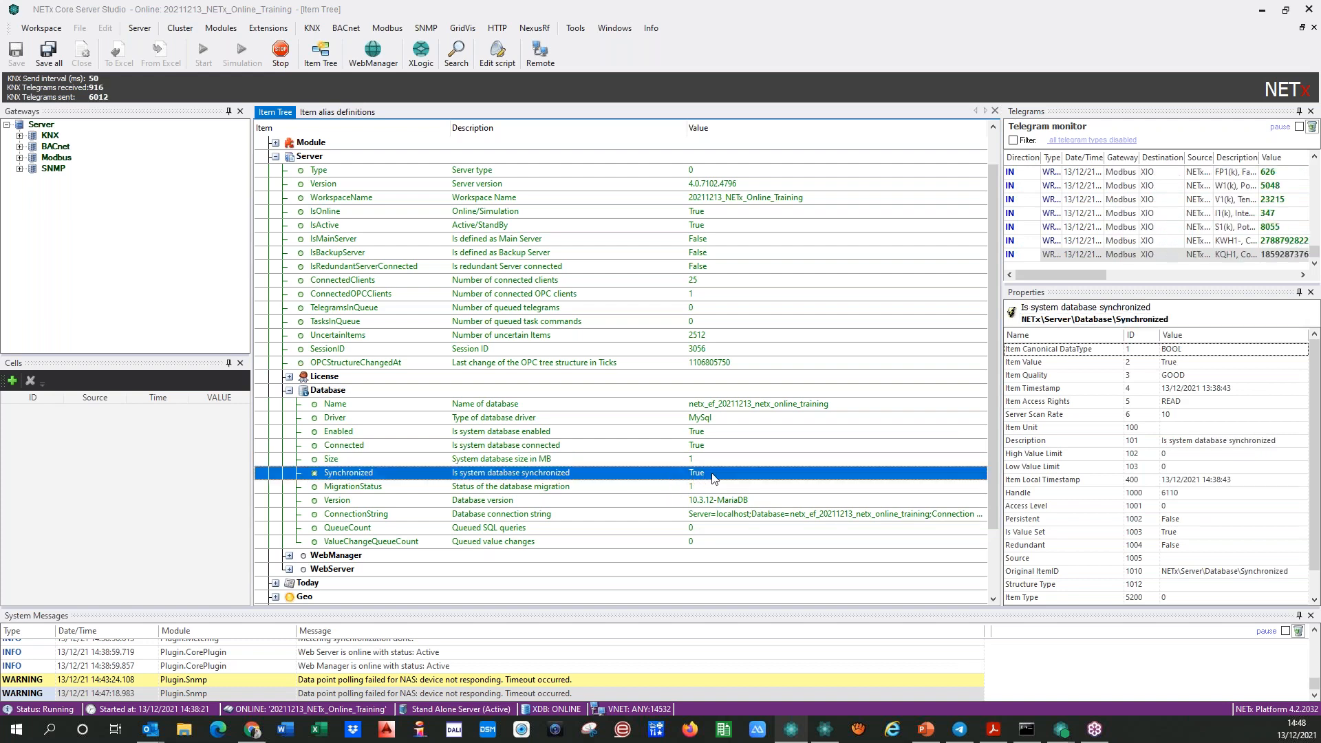
- Examine the Database branch's MigrationStatus, Version and ConnectionString items, followed by QueueCount and ValueChangeQueueCount
{"action": "left_click", "coordinate": [684, 489]}
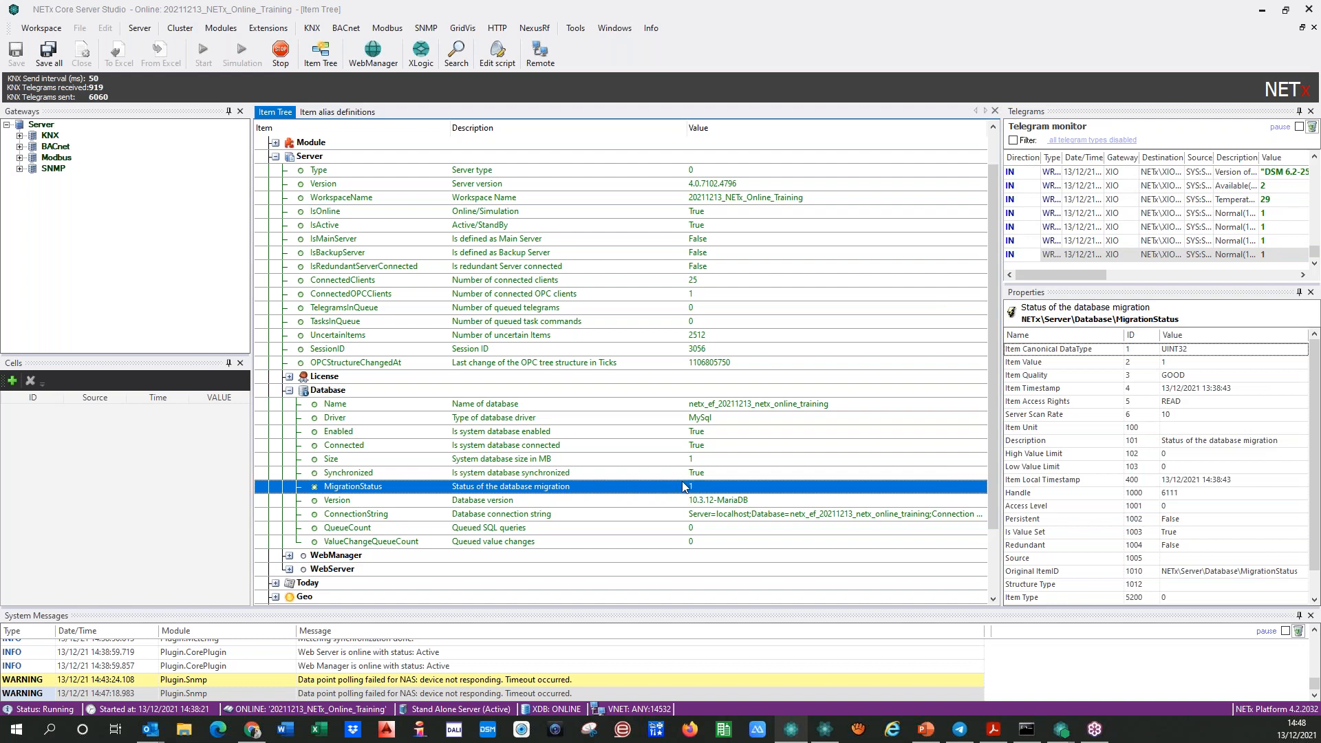
{"action": "left_click", "coordinate": [685, 500]}
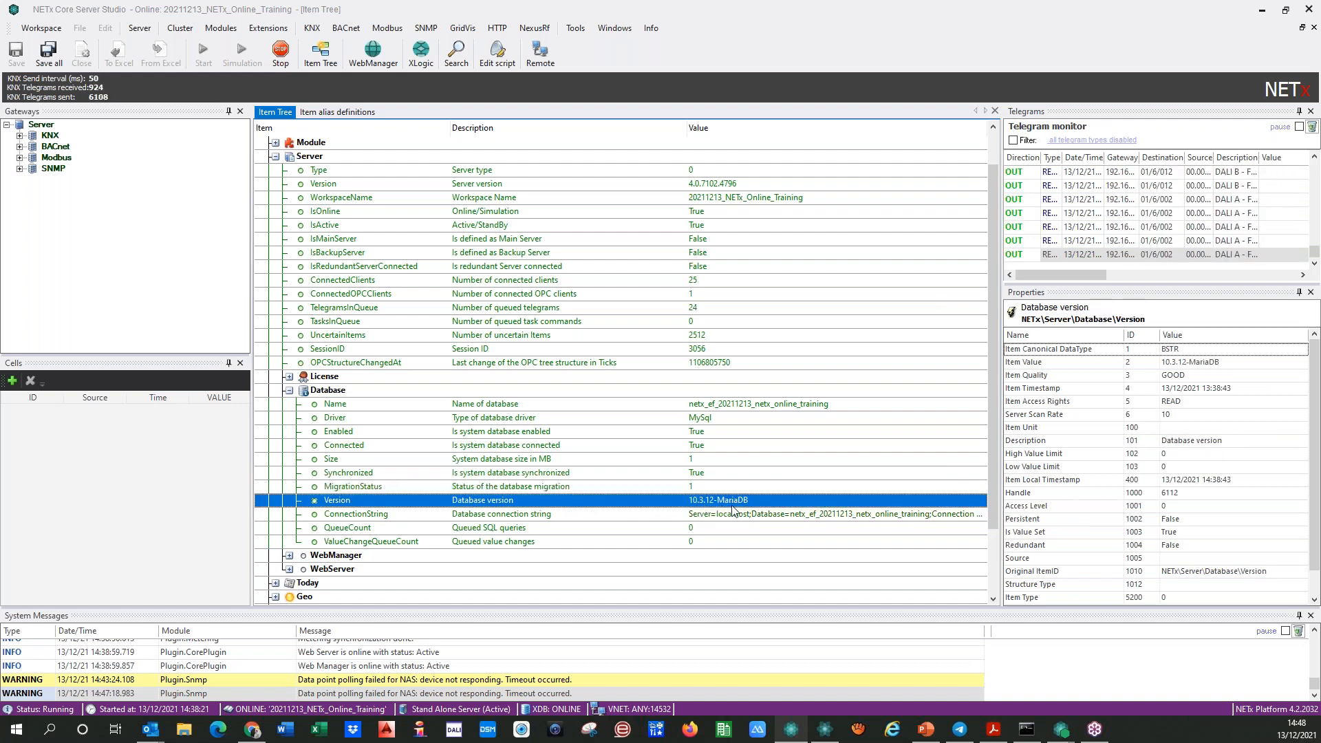
{"action": "left_click", "coordinate": [684, 520]}
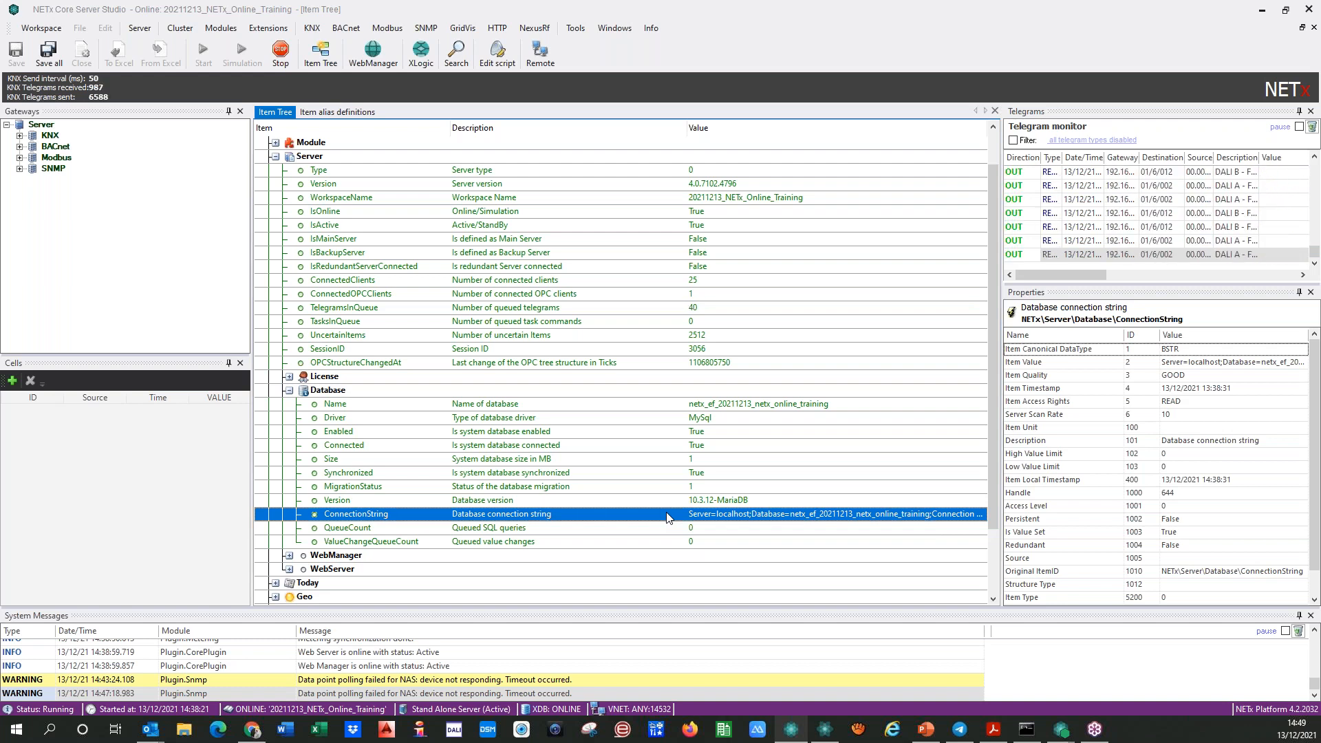
{"action": "left_click", "coordinate": [475, 530]}
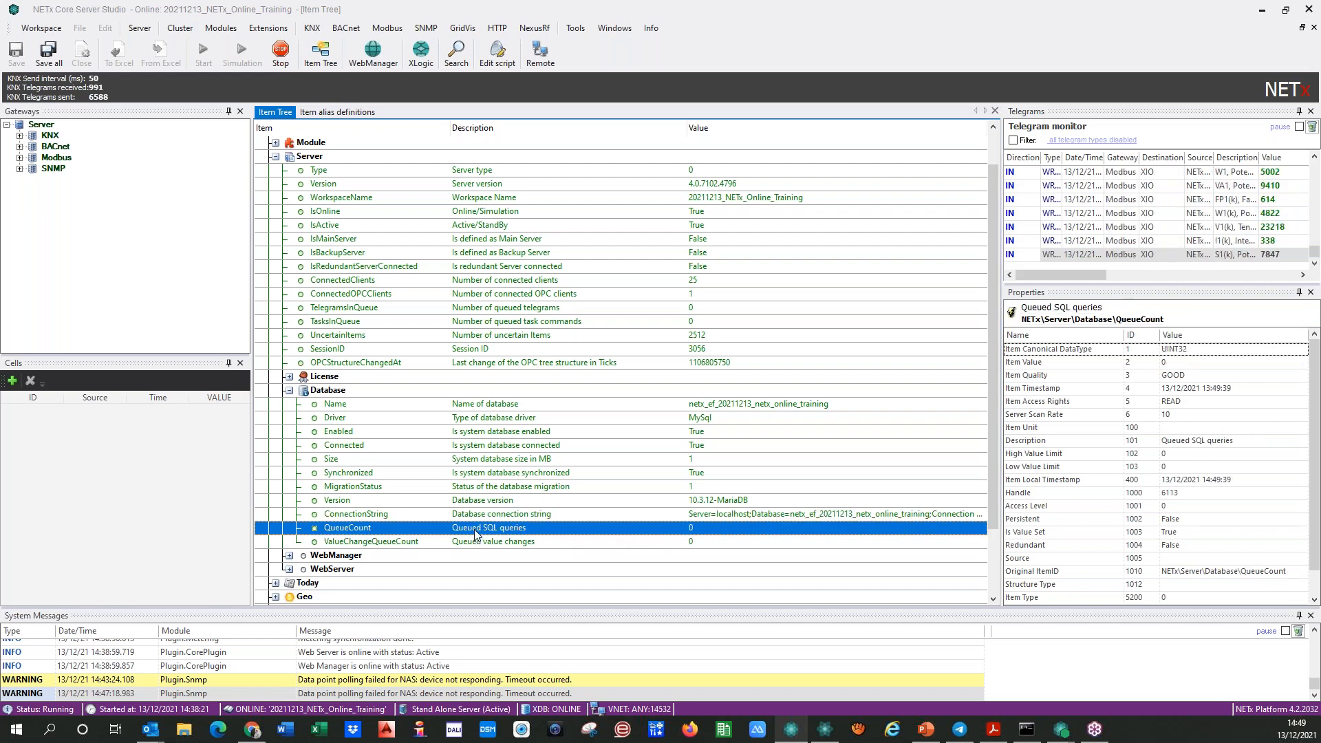
{"action": "left_click", "coordinate": [554, 543]}
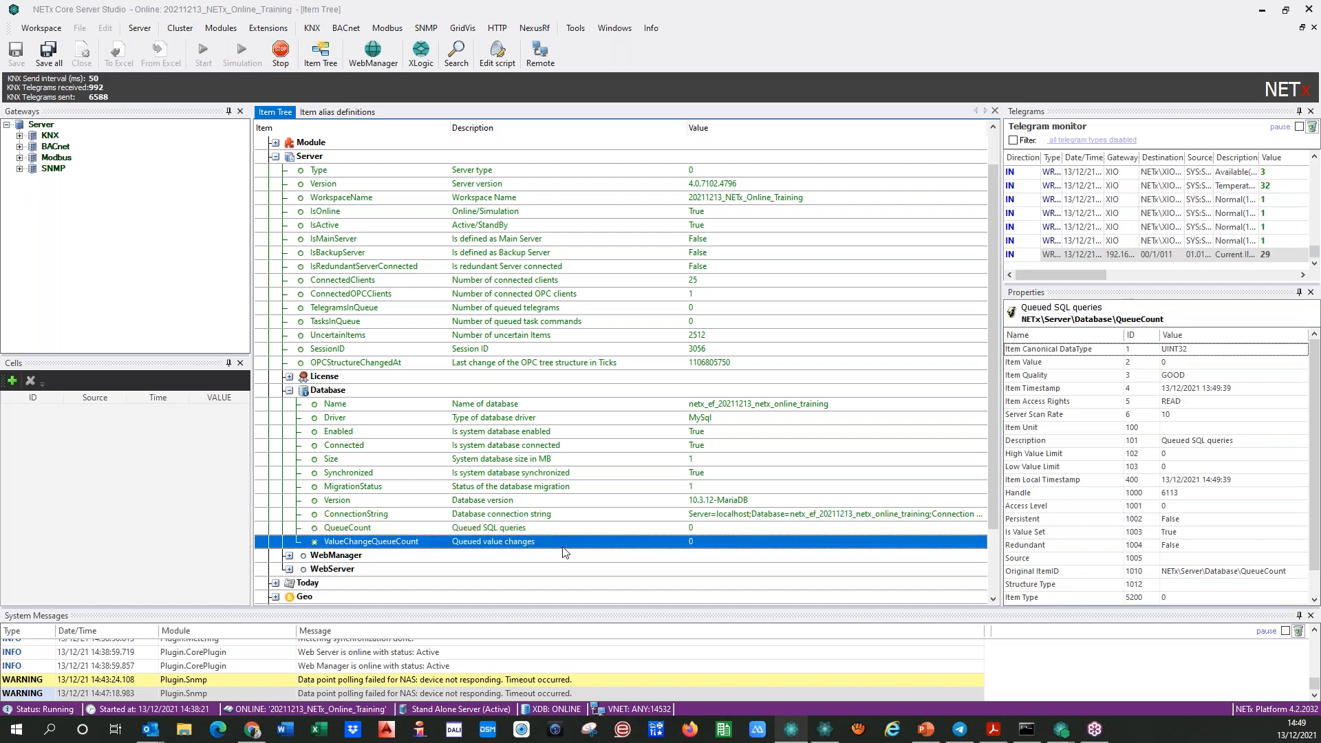
- Collapse the Database branch and expand the WebManager and WebServer branches under Server
{"action": "left_click", "coordinate": [289, 390]}
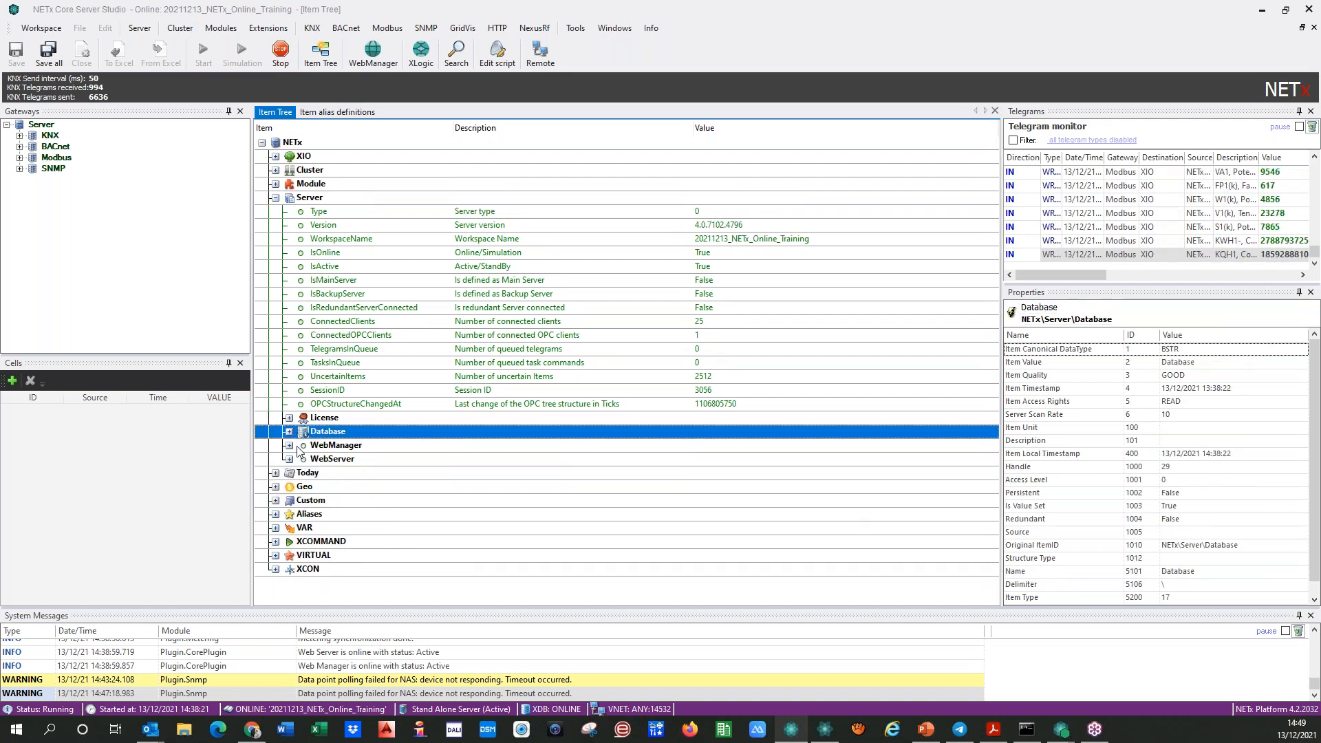
{"action": "left_click", "coordinate": [290, 446]}
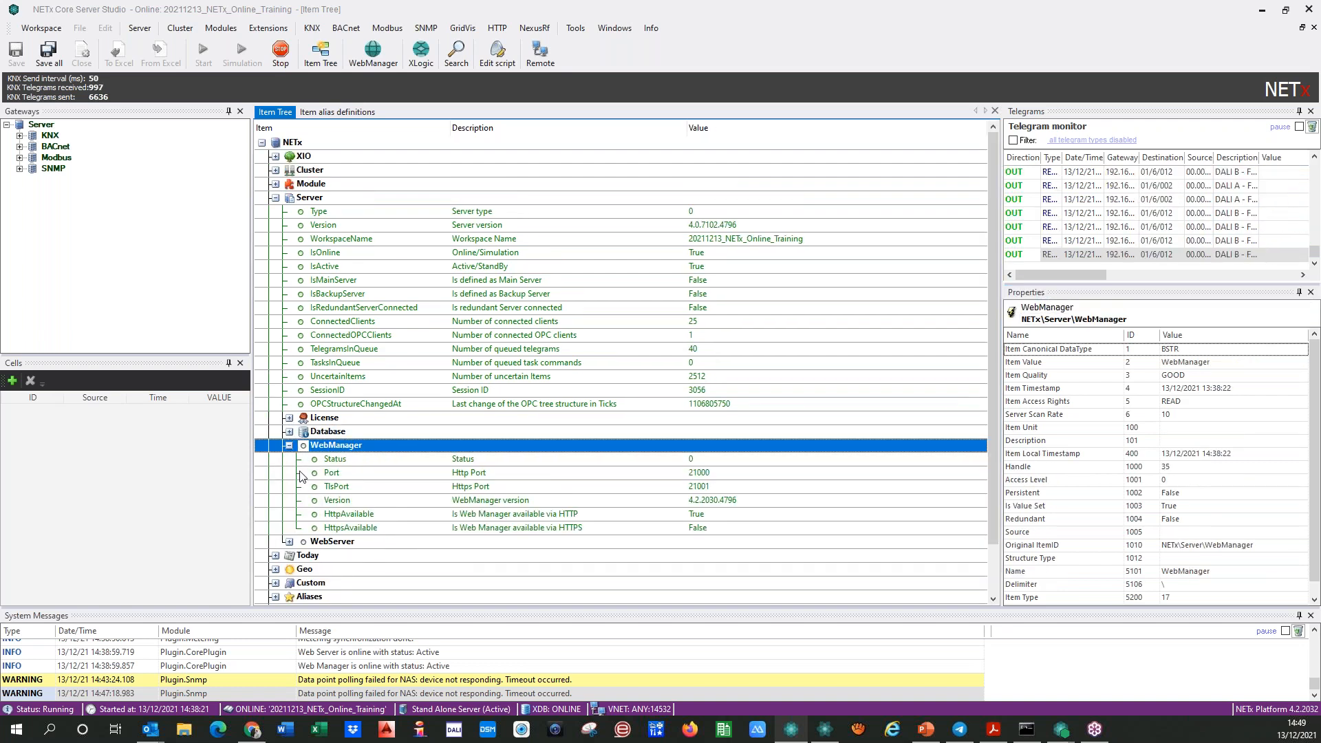
{"action": "left_click", "coordinate": [289, 500]}
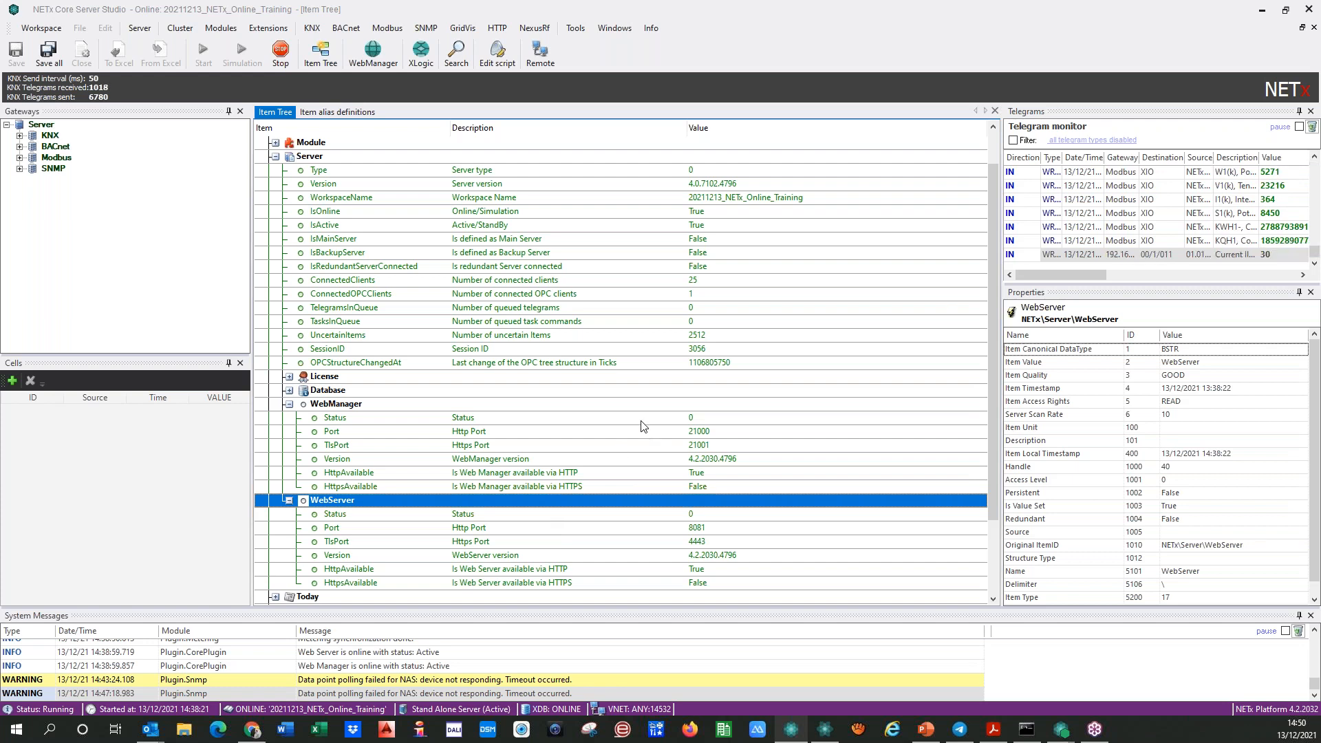
- Examine the Port and TlsPort items of WebManager and the Port item of WebServer
{"action": "left_click", "coordinate": [681, 431]}
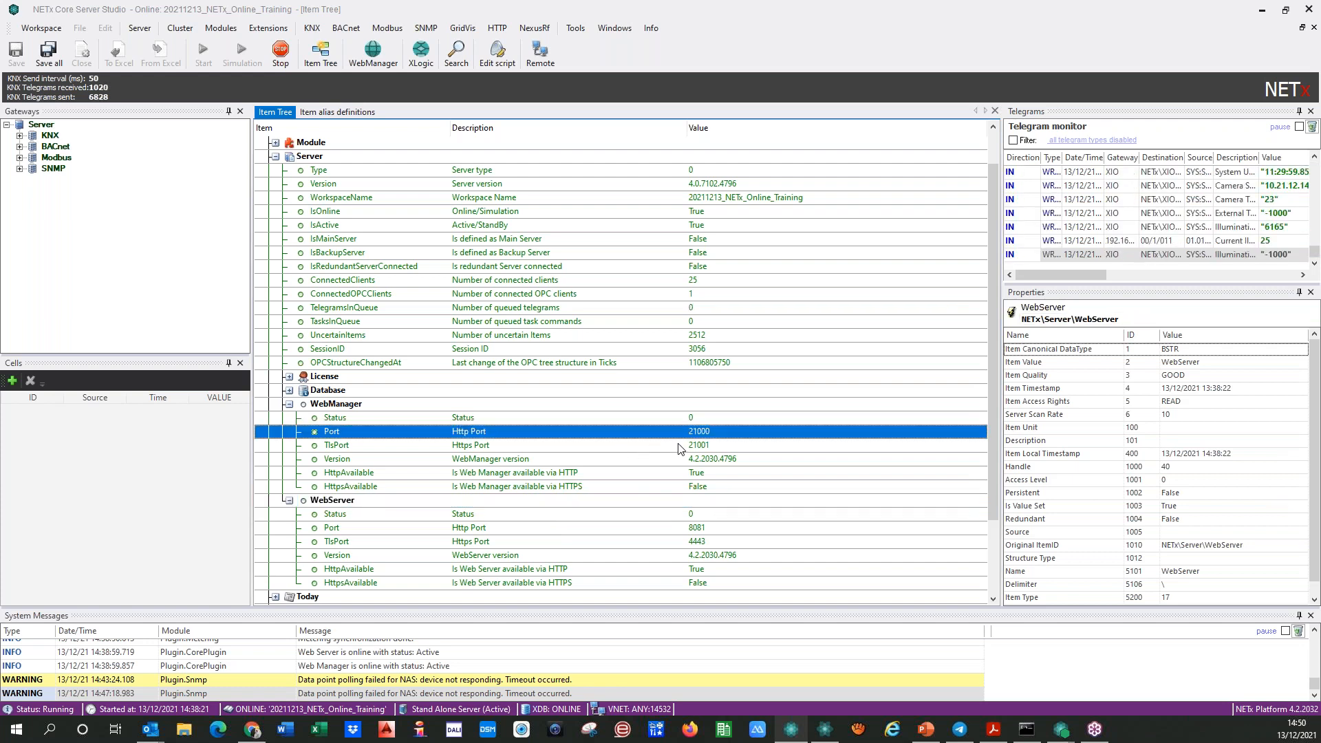
{"action": "left_click", "coordinate": [578, 445]}
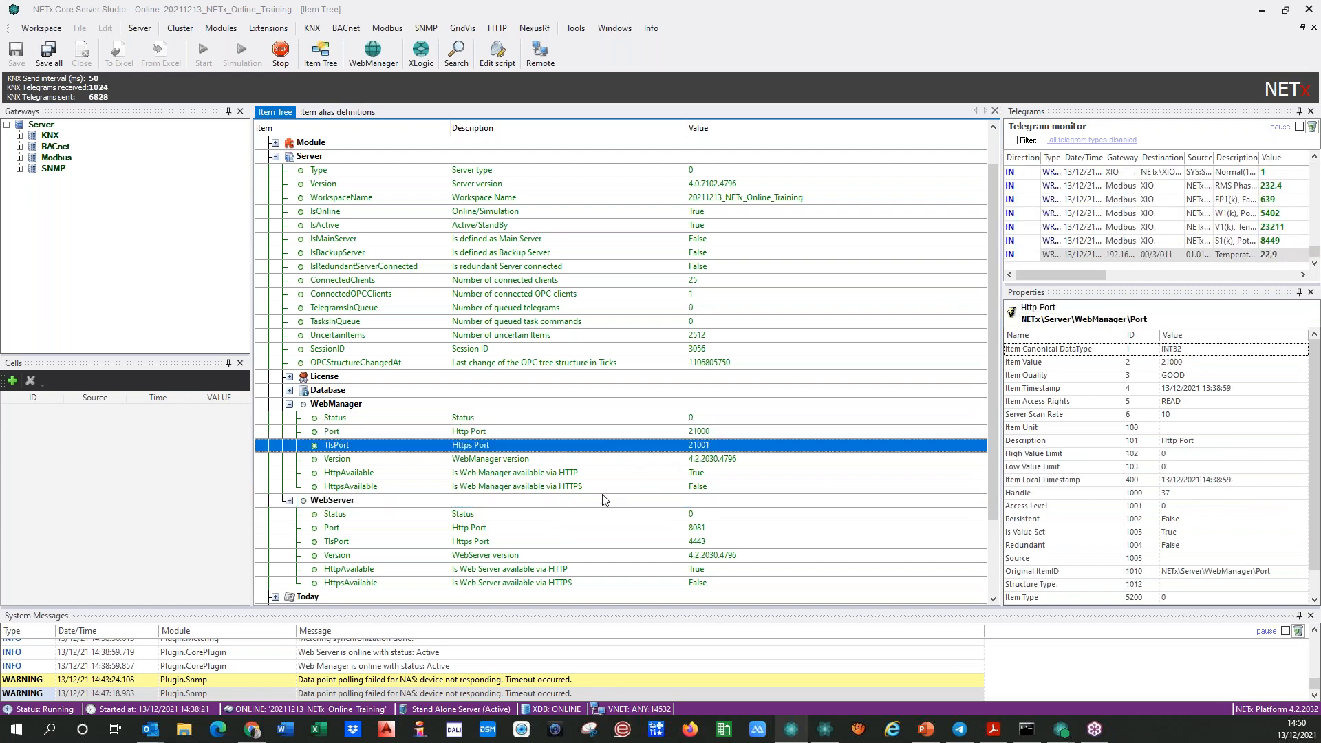
{"action": "left_click", "coordinate": [589, 433]}
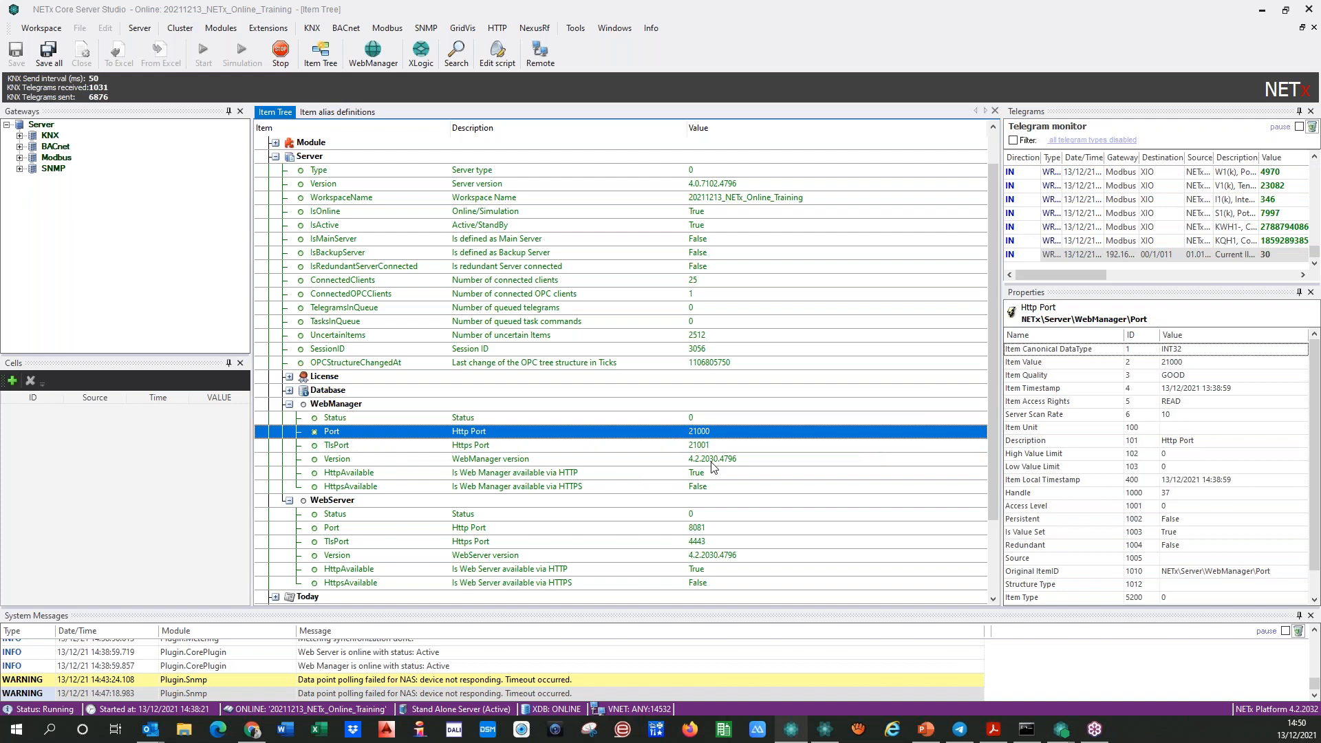
{"action": "left_click", "coordinate": [696, 529]}
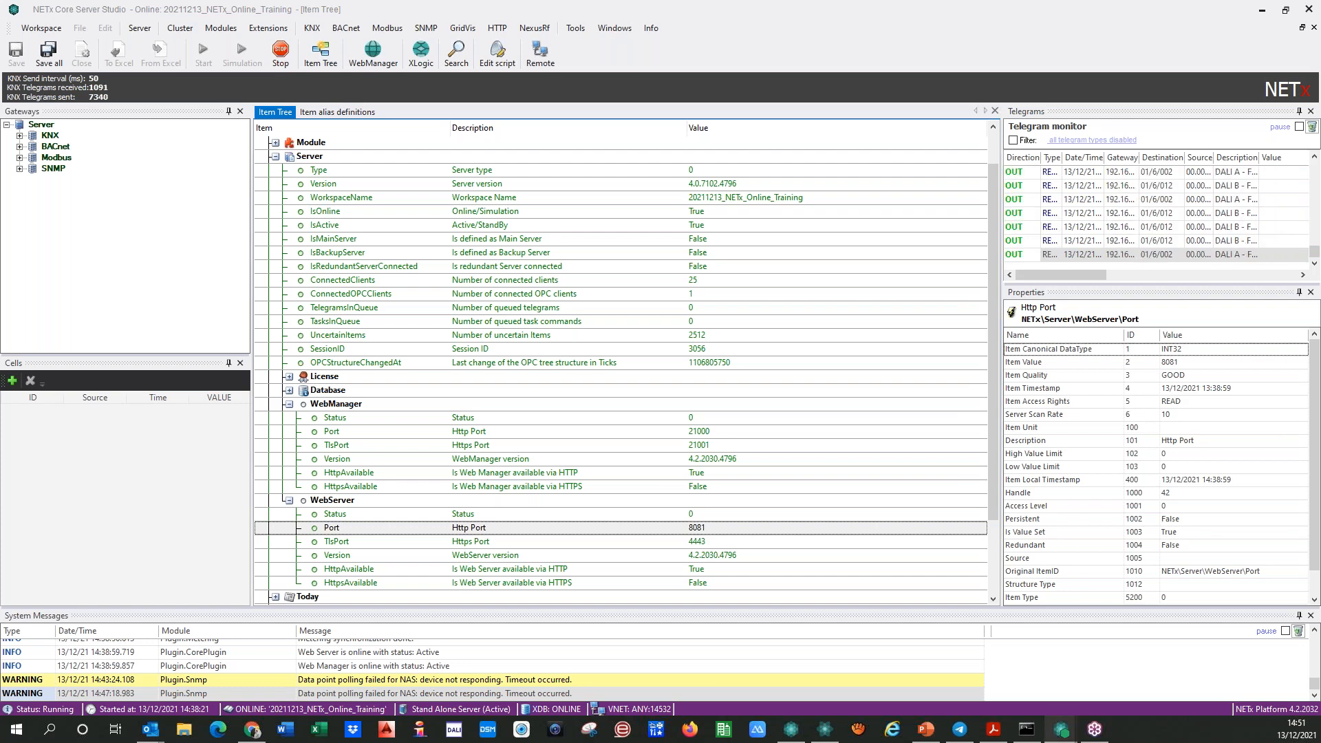
- Bring up BMS Platform Service Control with its Web Manager details and review the Web Manager HTTP and HTTPS ports
{"action": "left_click_drag", "start_coordinate": [0, 239], "coordinate": [583, 190]}
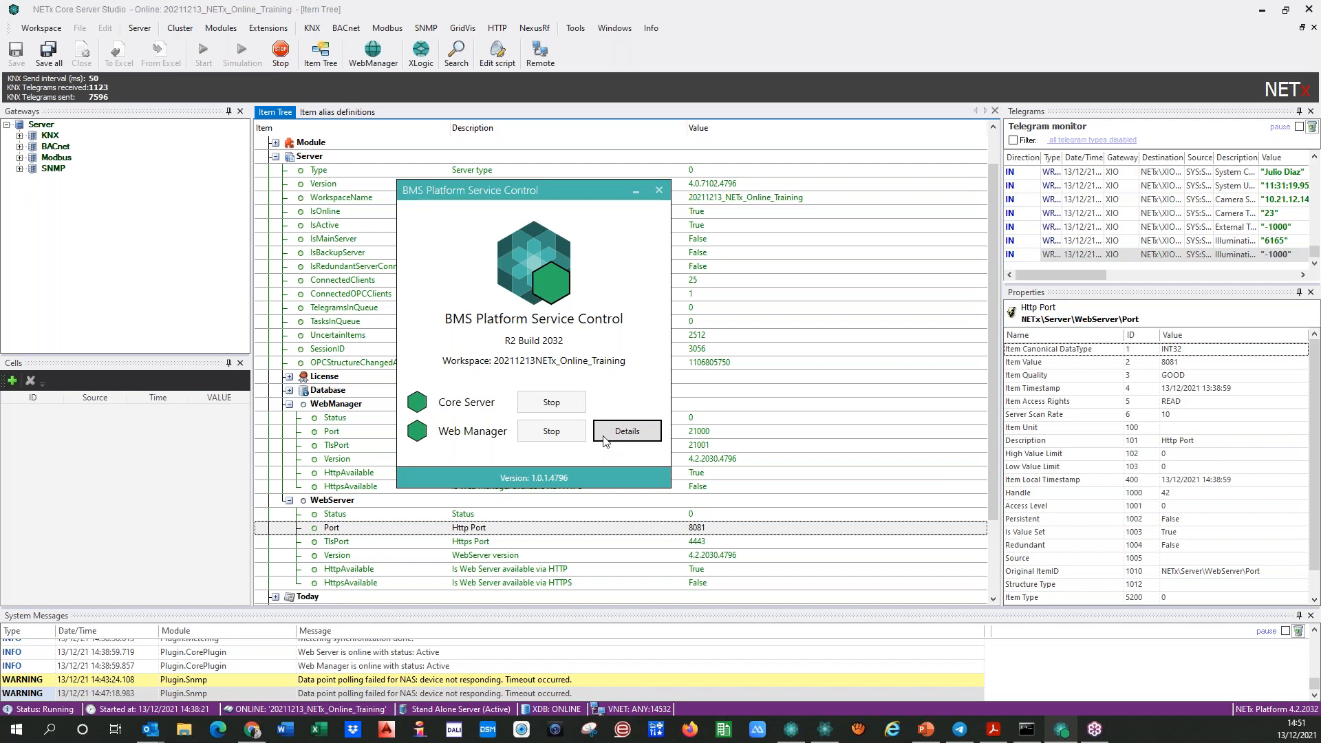
{"action": "left_click", "coordinate": [83, 387]}
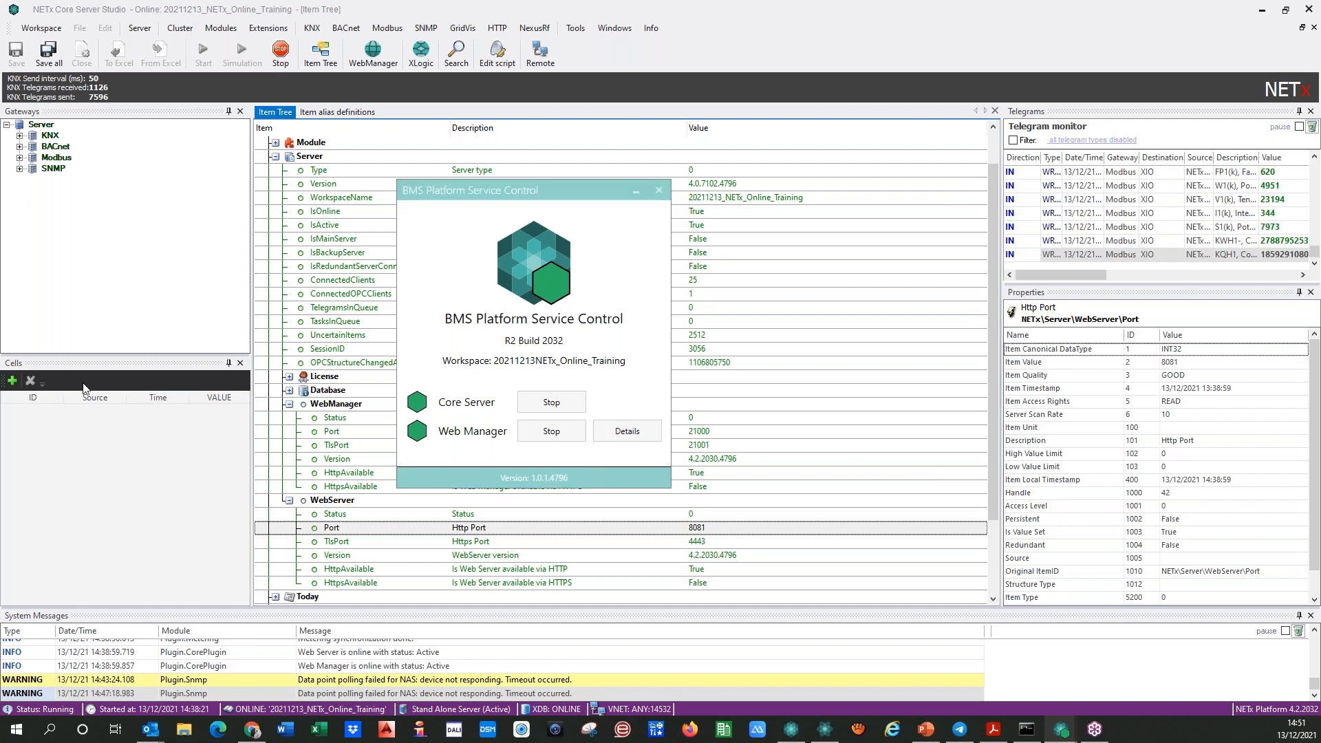
{"action": "left_click_drag", "start_coordinate": [0, 65], "coordinate": [778, 191]}
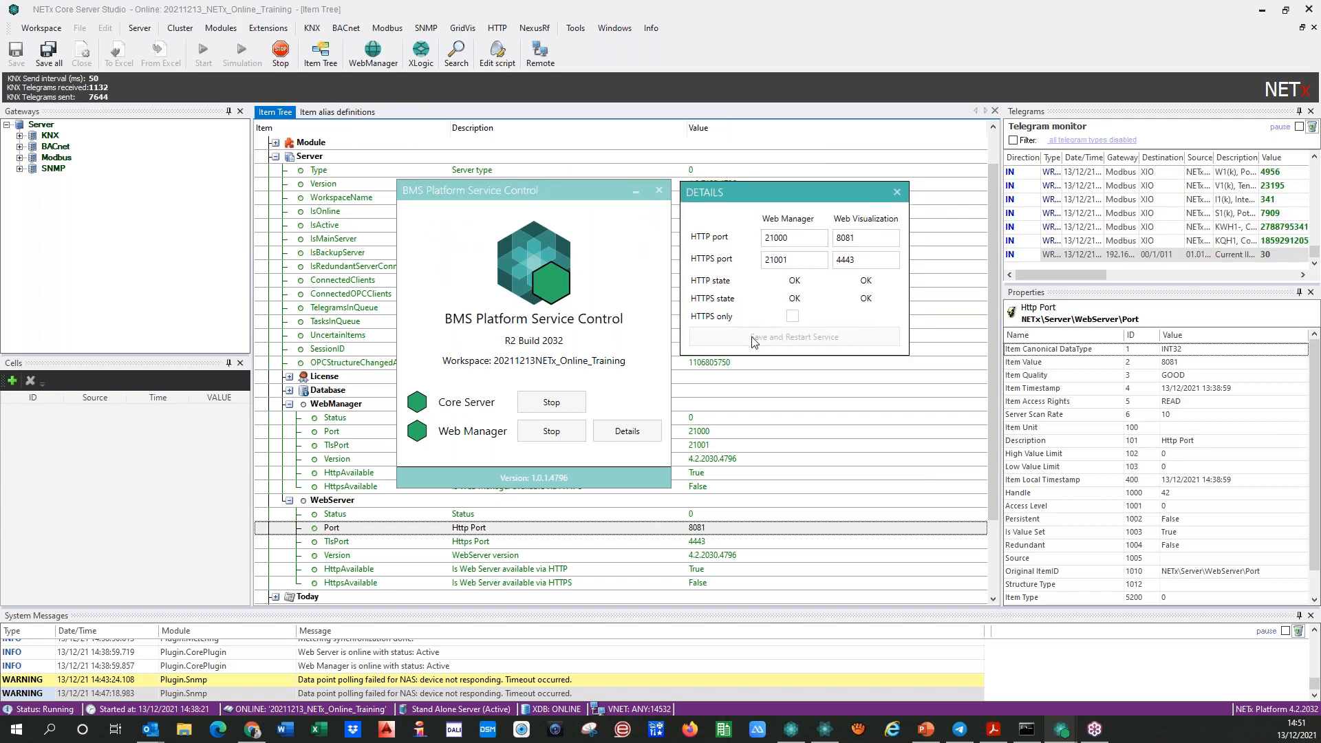
{"action": "left_click", "coordinate": [793, 239]}
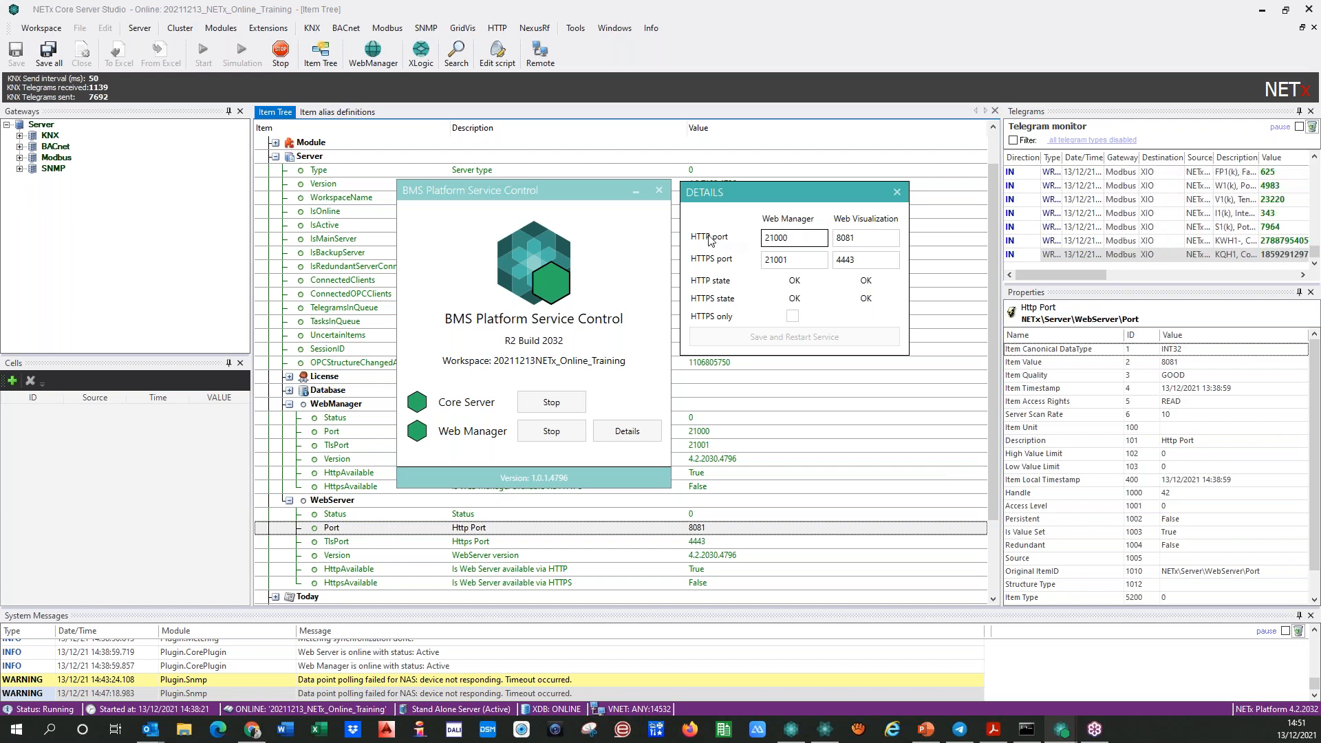
{"action": "left_click", "coordinate": [793, 260]}
{"action": "left_click", "coordinate": [793, 238]}
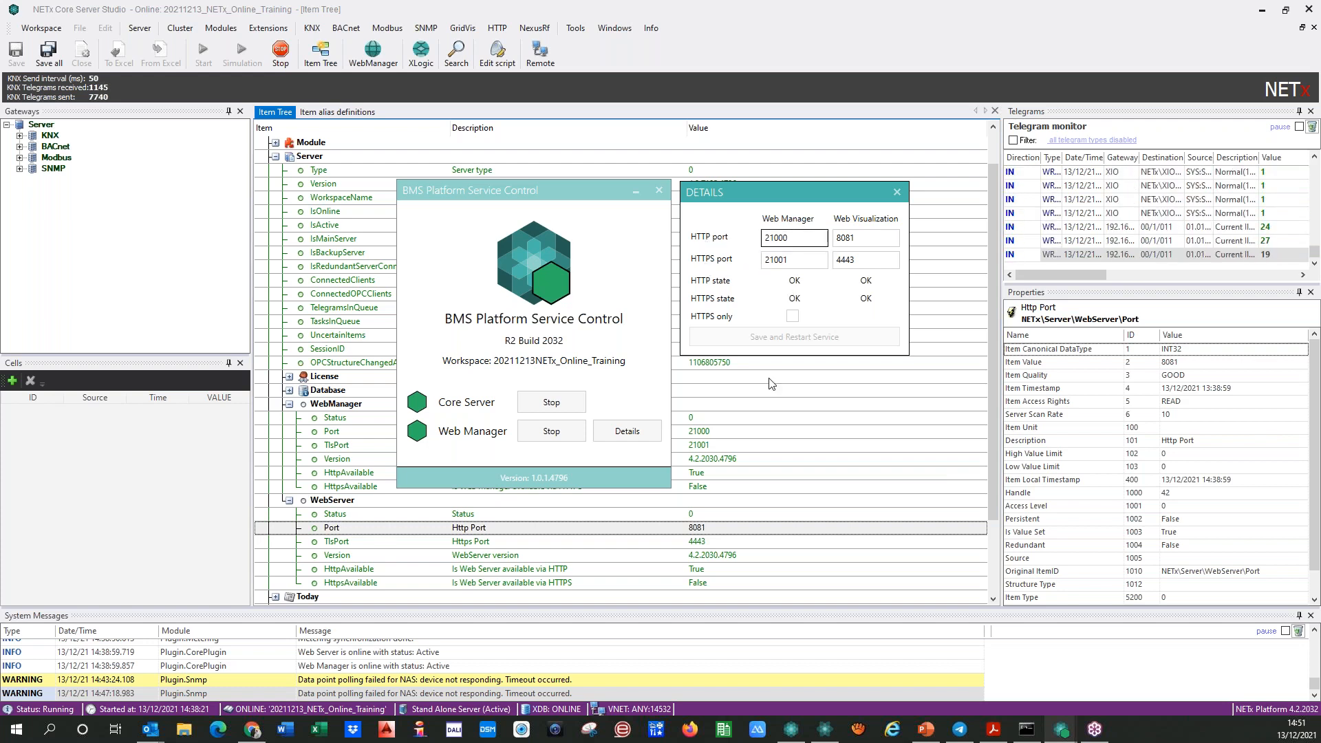
- Set the Web Visualization HTTP port to 8082, enable HTTPS only, and save with a service restart
{"action": "left_click", "coordinate": [852, 239]}
{"action": "key", "text": "BackSpace"}
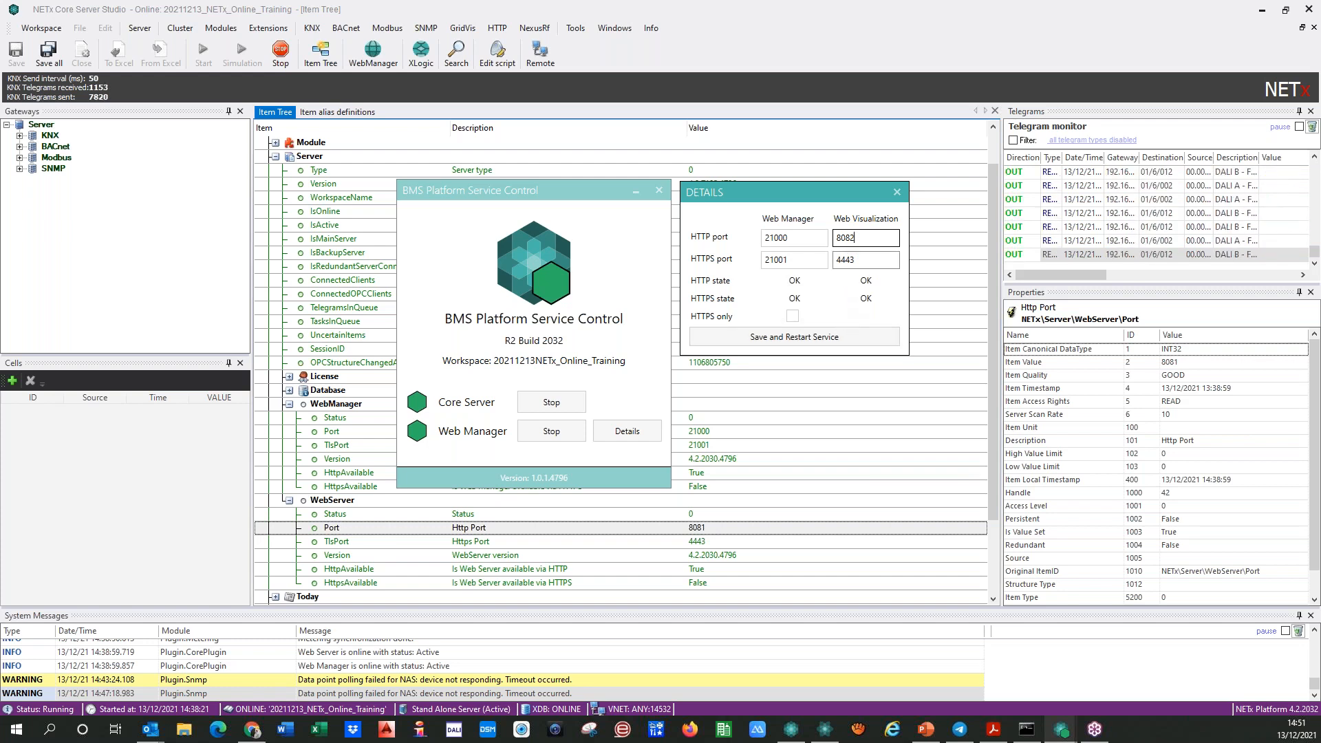
{"action": "left_click", "coordinate": [794, 317]}
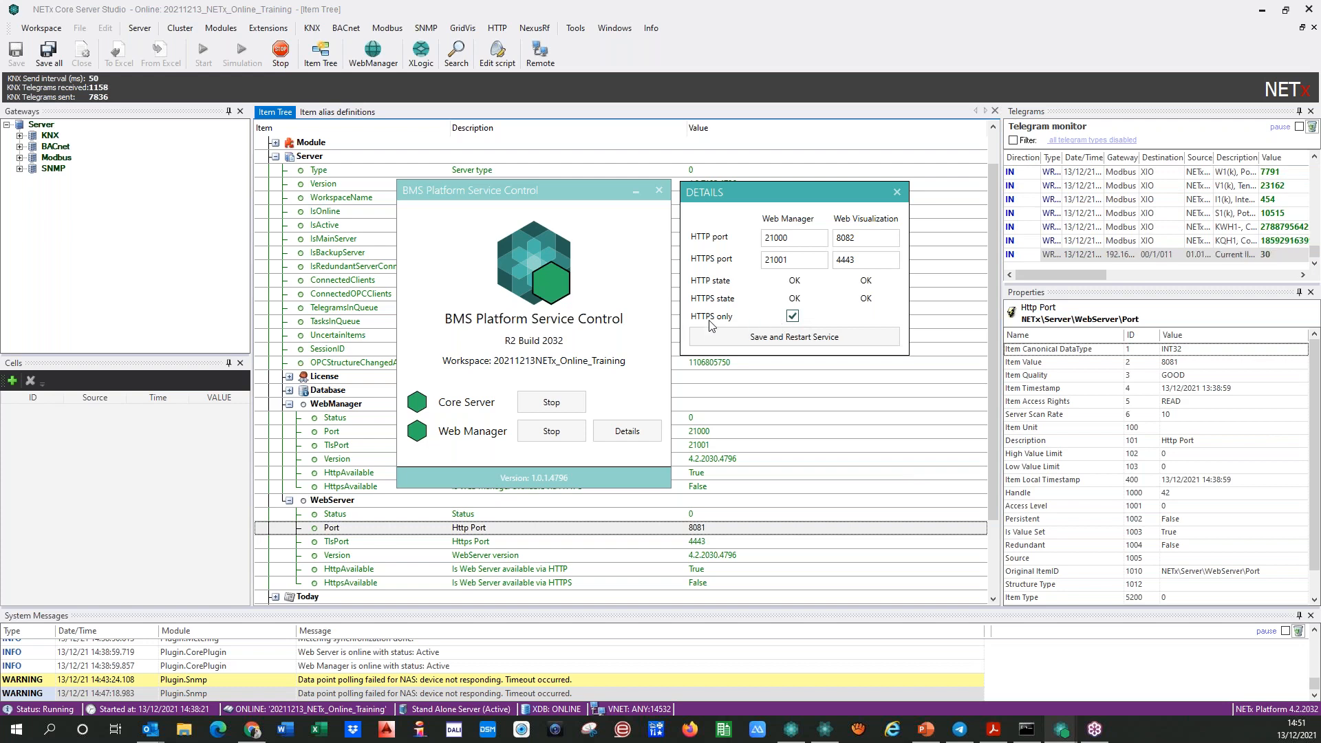
{"action": "left_click", "coordinate": [769, 338]}
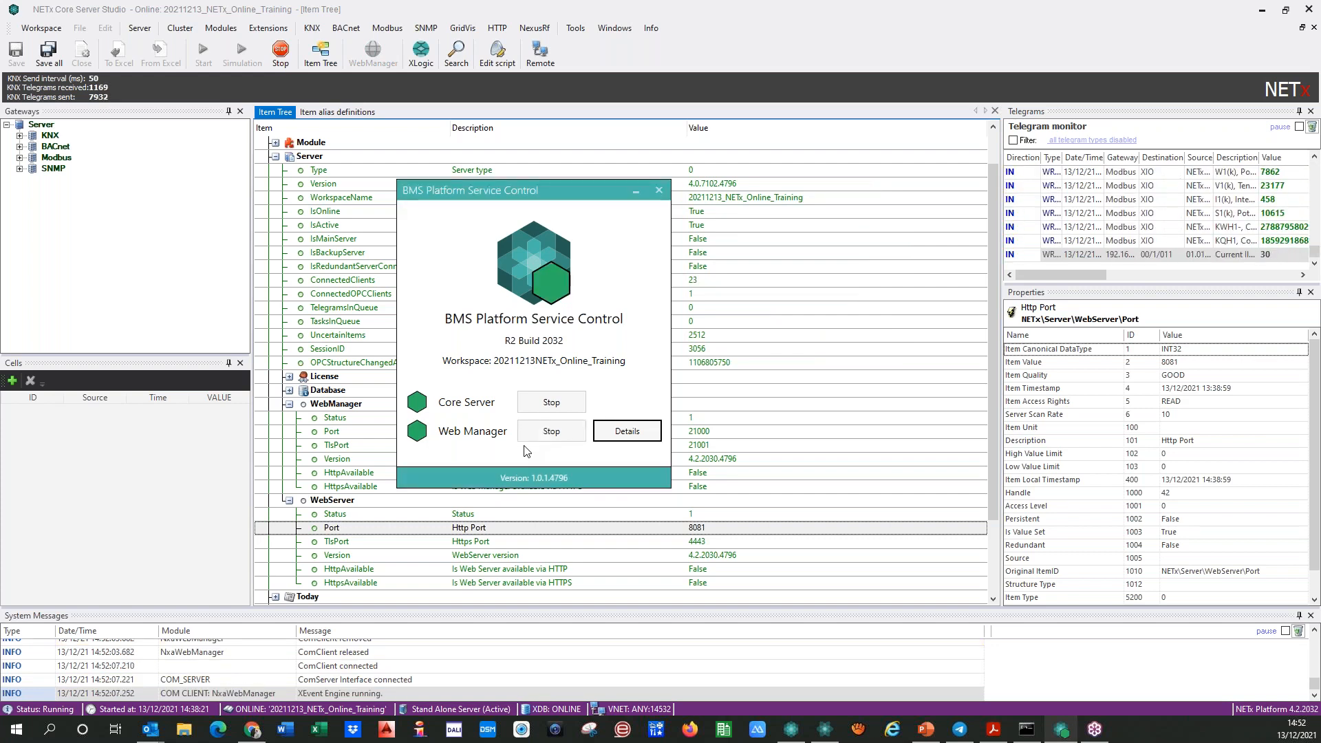
- Return to the Item Tree in NETx Core Server Studio and check the WebServer Port item
{"action": "left_click", "coordinate": [677, 543]}
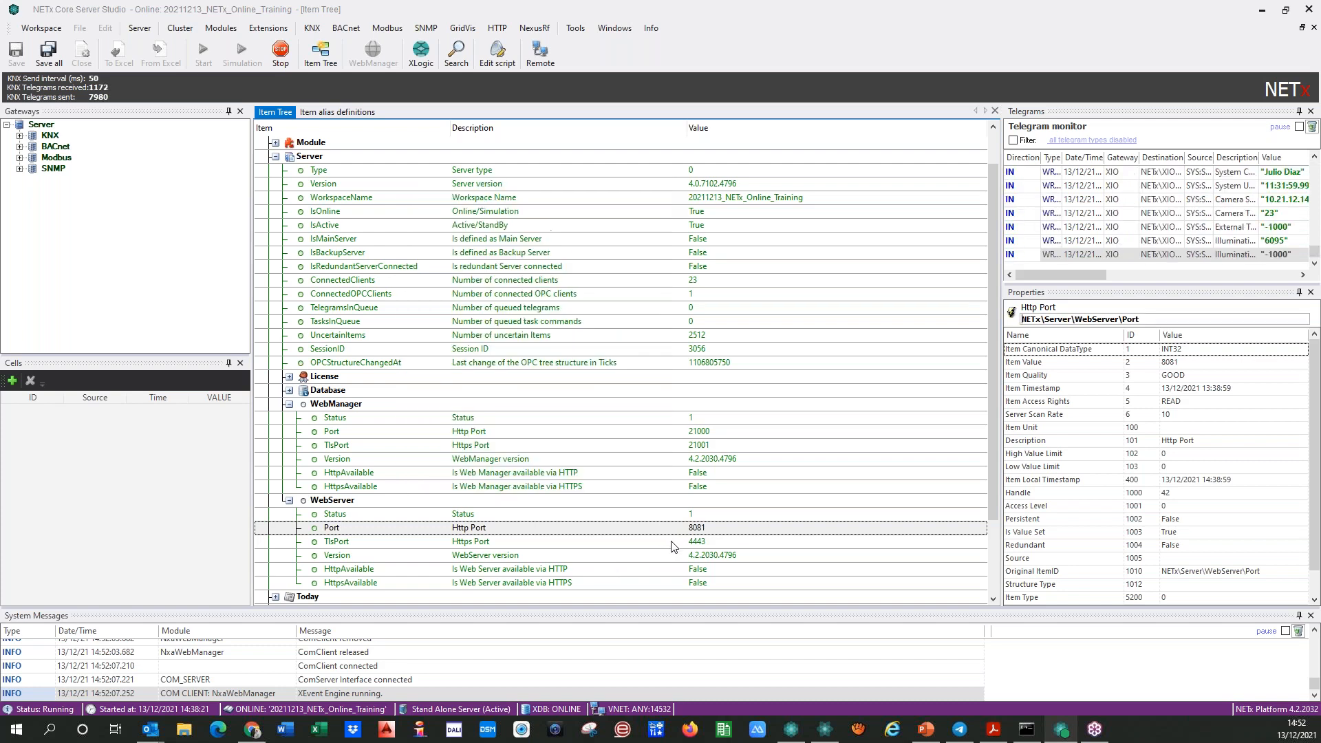
{"action": "left_click", "coordinate": [705, 529]}
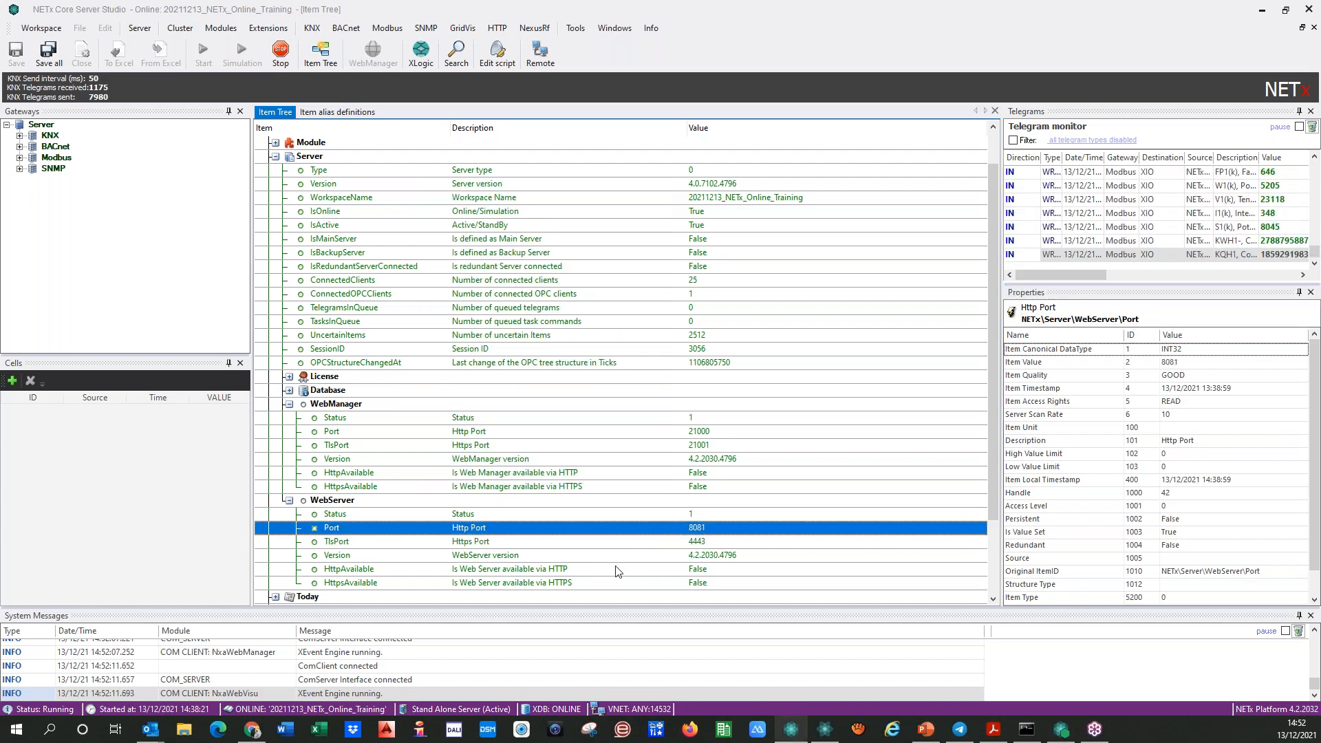
- In BMS Platform Service Control, restore the Web Visualization HTTP port to 8081 with HTTPS only disabled, restart the service and close the tool
{"action": "left_click", "coordinate": [1062, 728]}
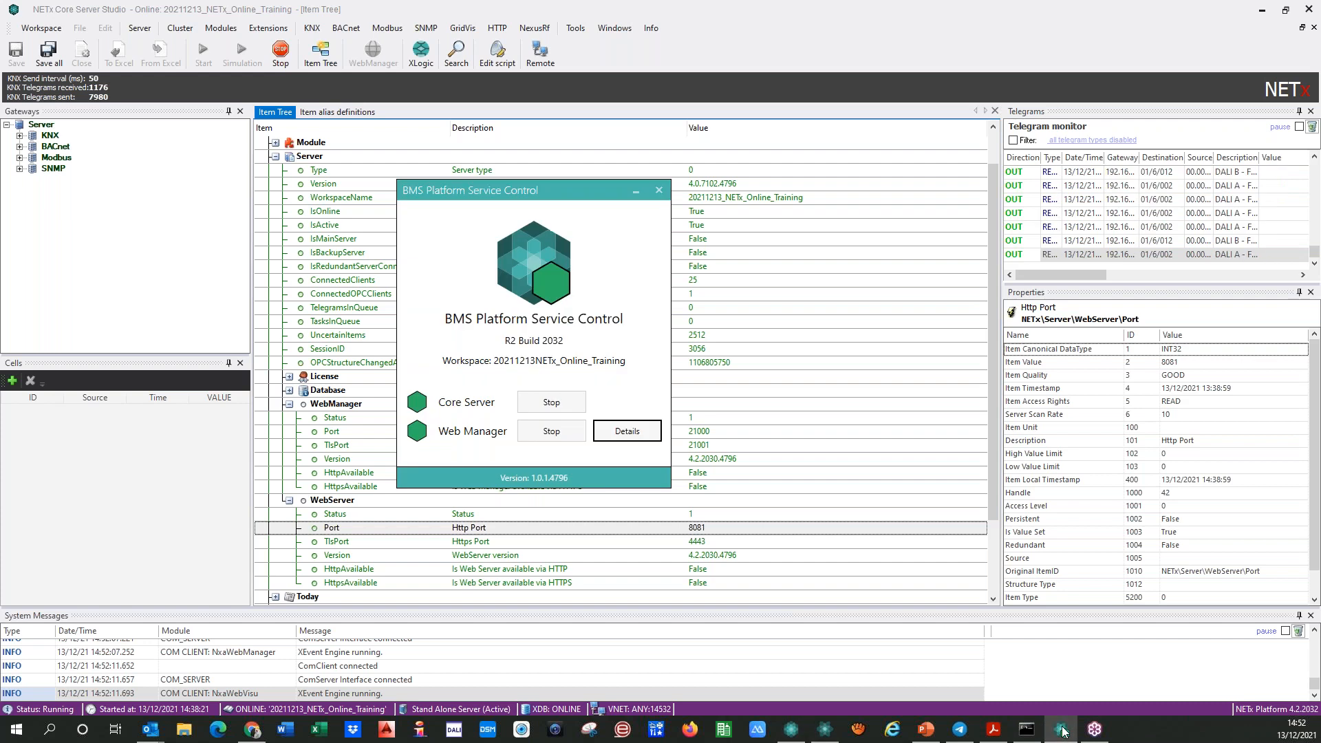
{"action": "left_click", "coordinate": [628, 435]}
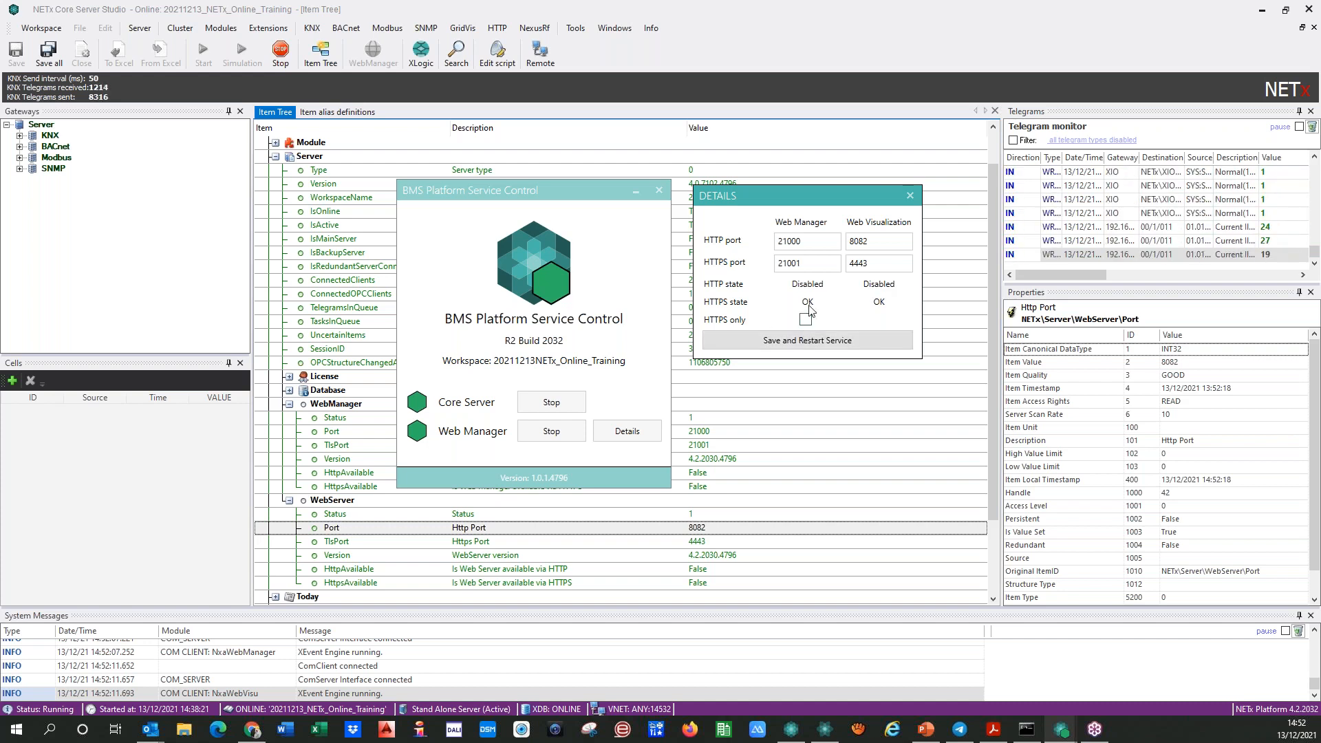
{"action": "left_click", "coordinate": [885, 242]}
{"action": "key", "text": "BackSpace"}
{"action": "type", "text": "1"}
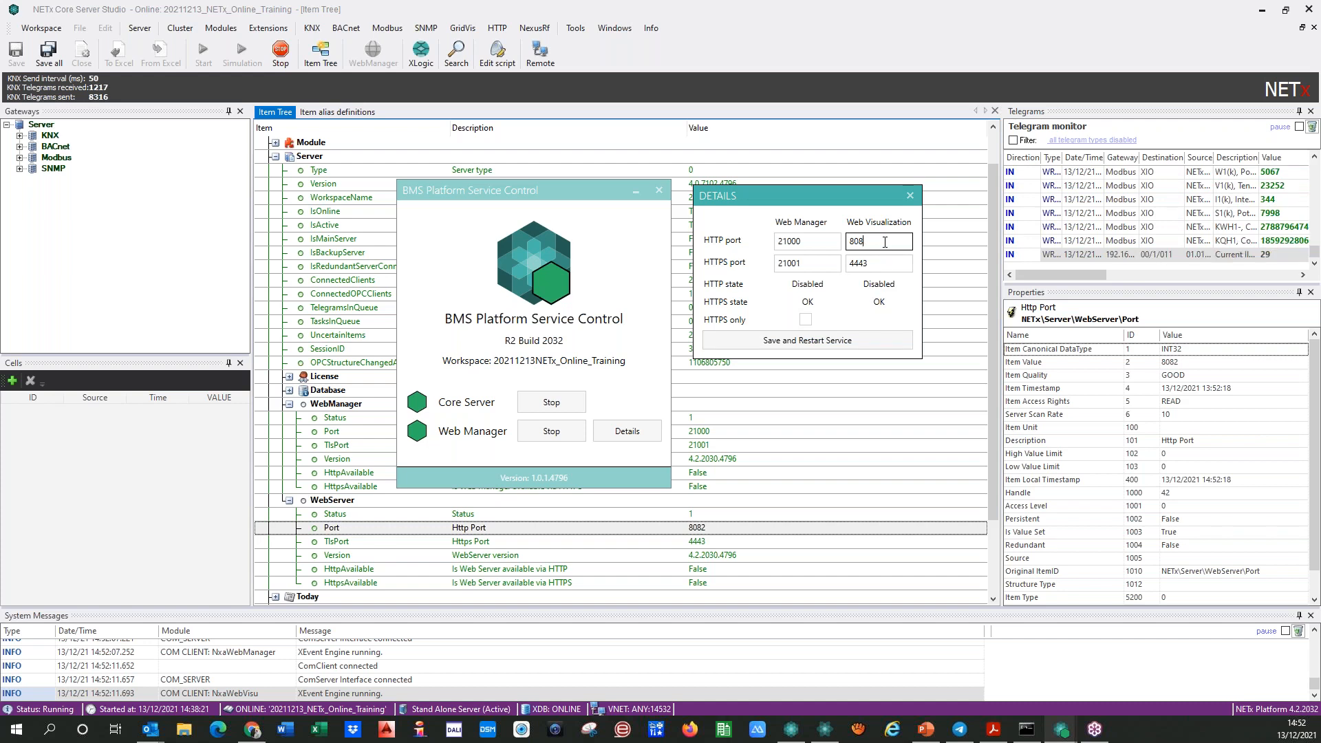
{"action": "left_click", "coordinate": [808, 342]}
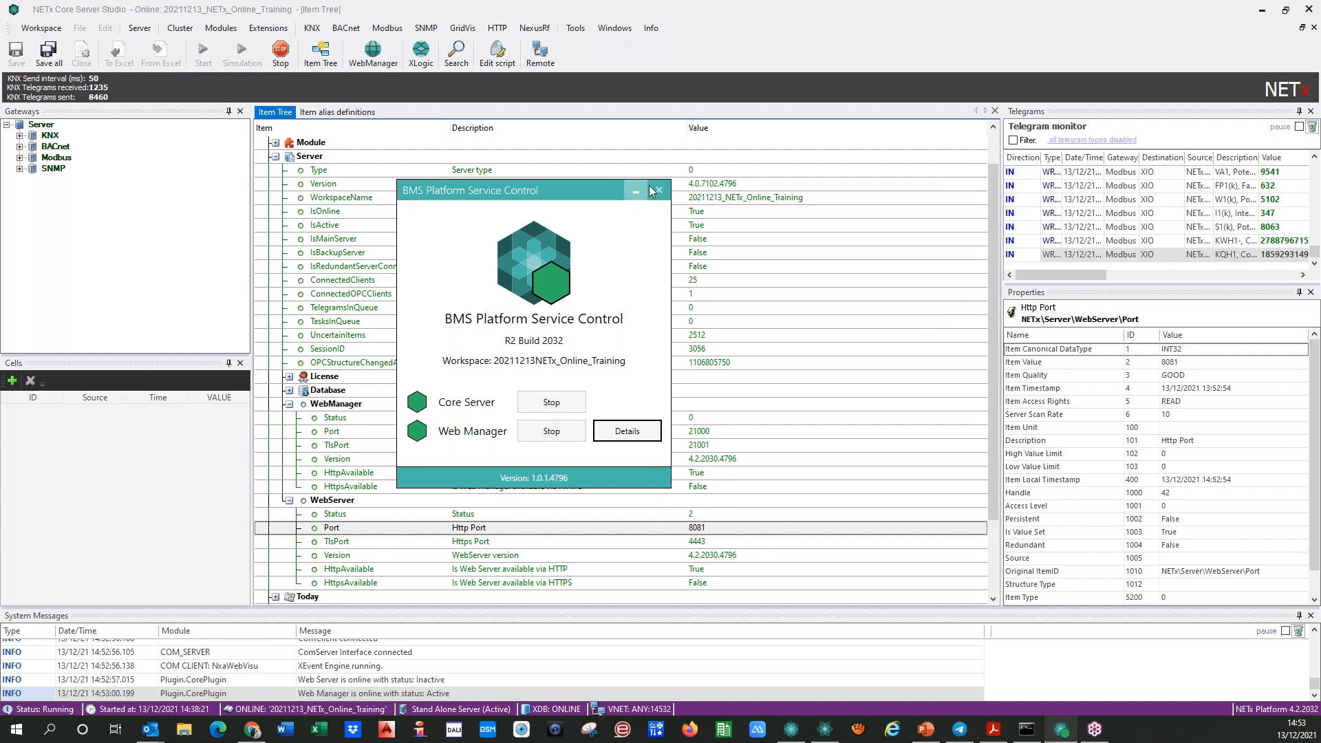
{"action": "left_click_drag", "start_coordinate": [585, 190], "coordinate": [0, 190]}
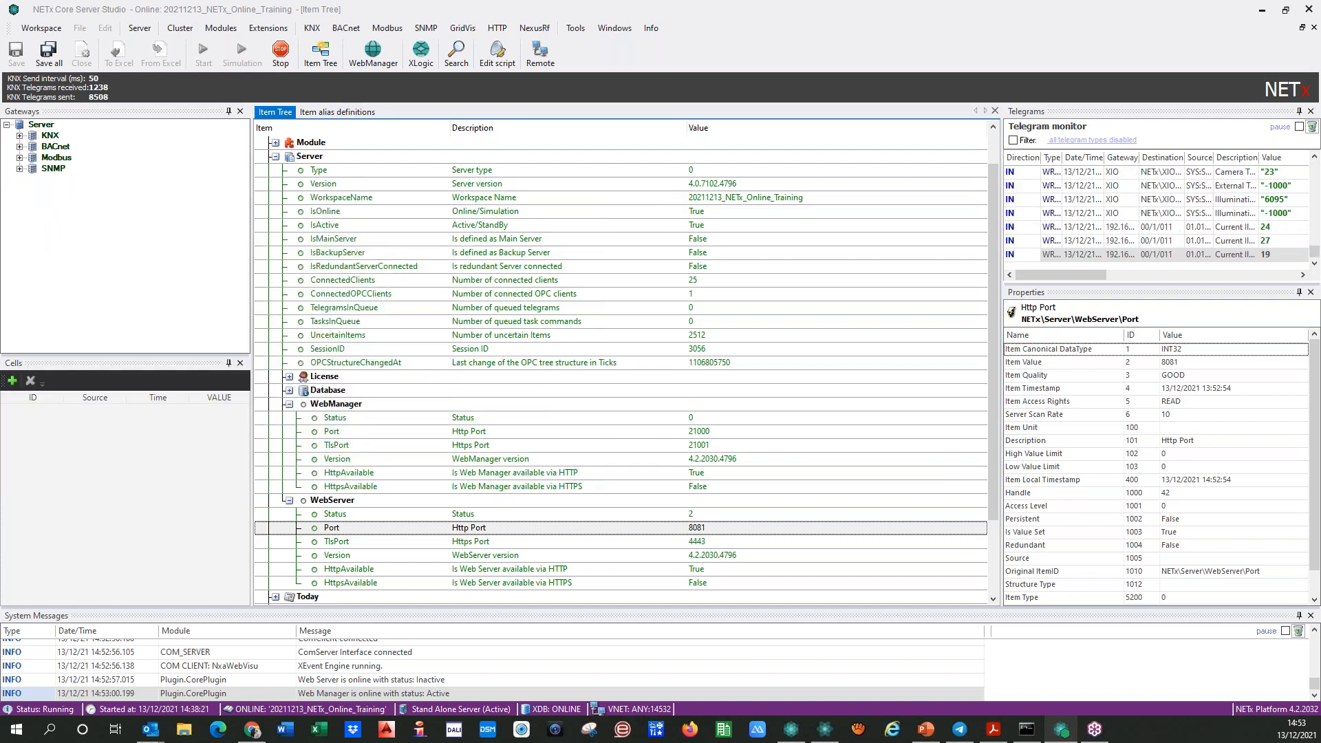
{"action": "key", "text": "alt+F4"}
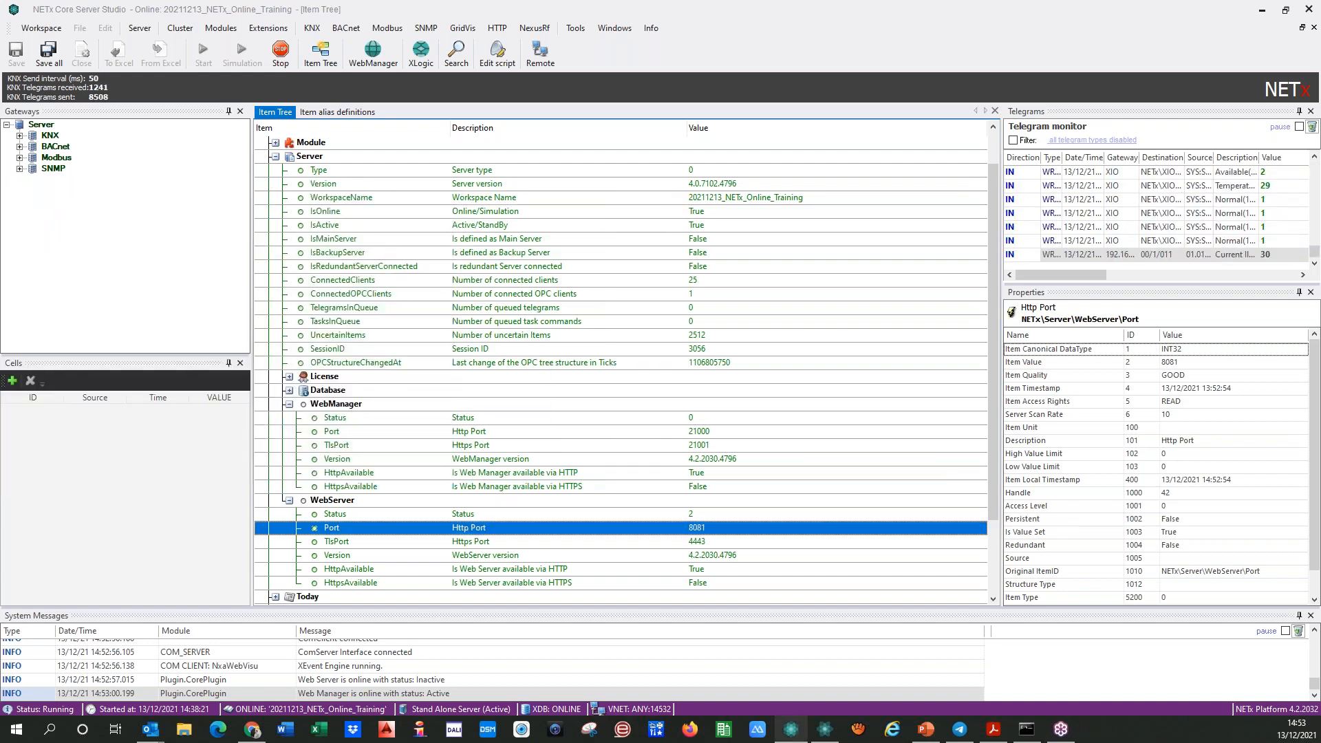
- Collapse the WebManager, WebServer and Server branches, and expand the Today branch
{"action": "left_click", "coordinate": [290, 405]}
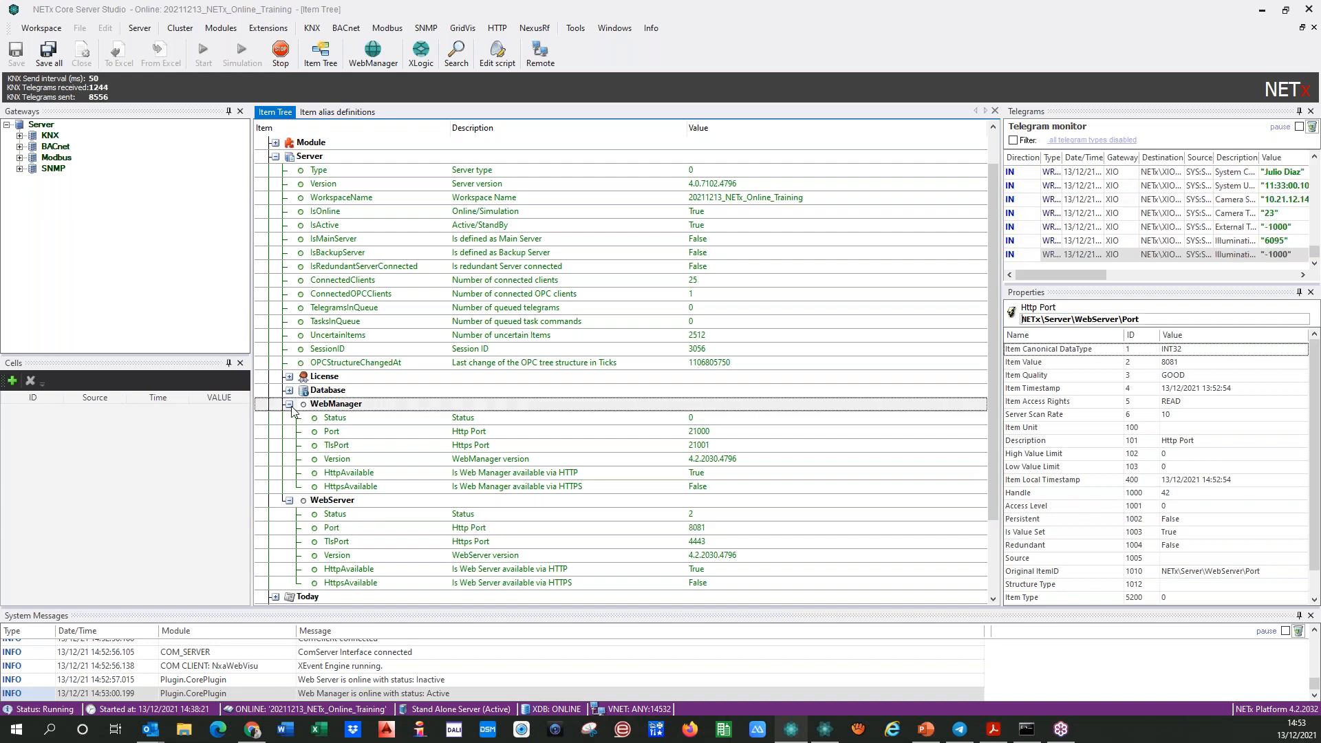
{"action": "left_click", "coordinate": [290, 418]}
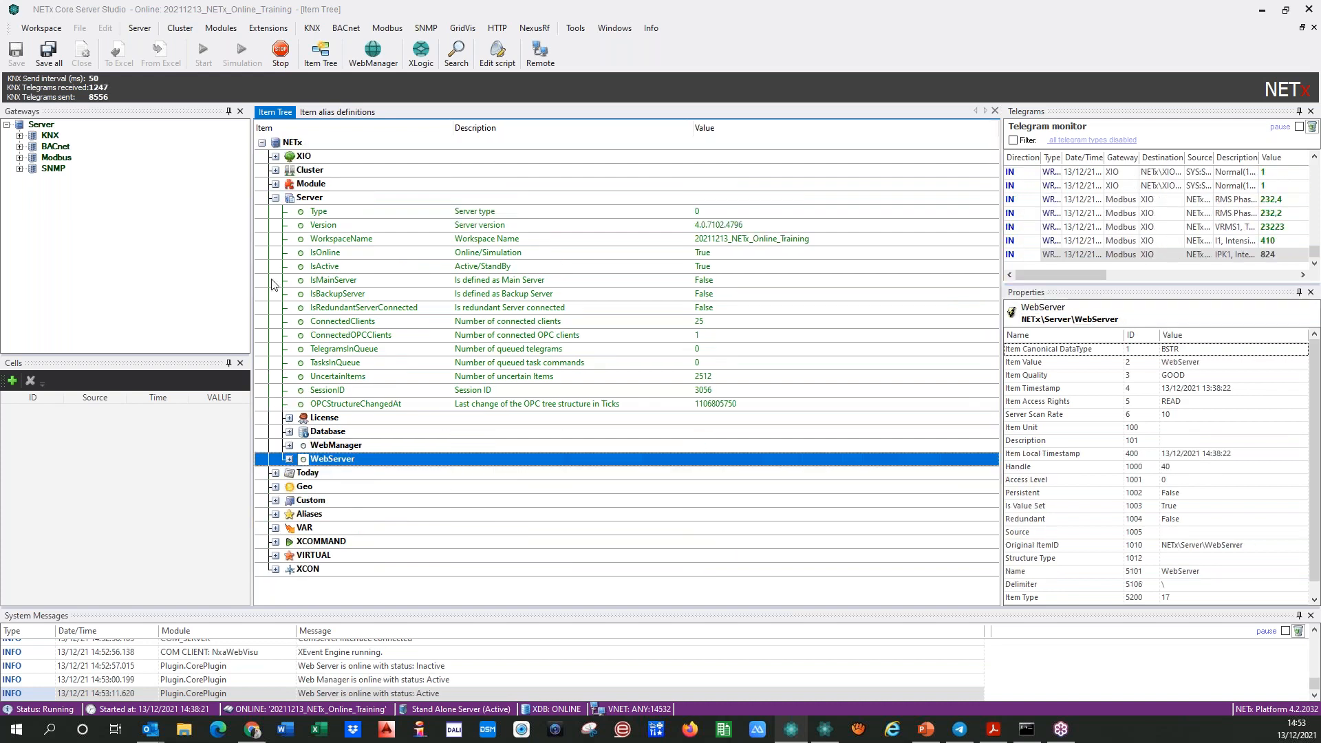
{"action": "left_click", "coordinate": [275, 198]}
{"action": "left_click", "coordinate": [276, 212]}
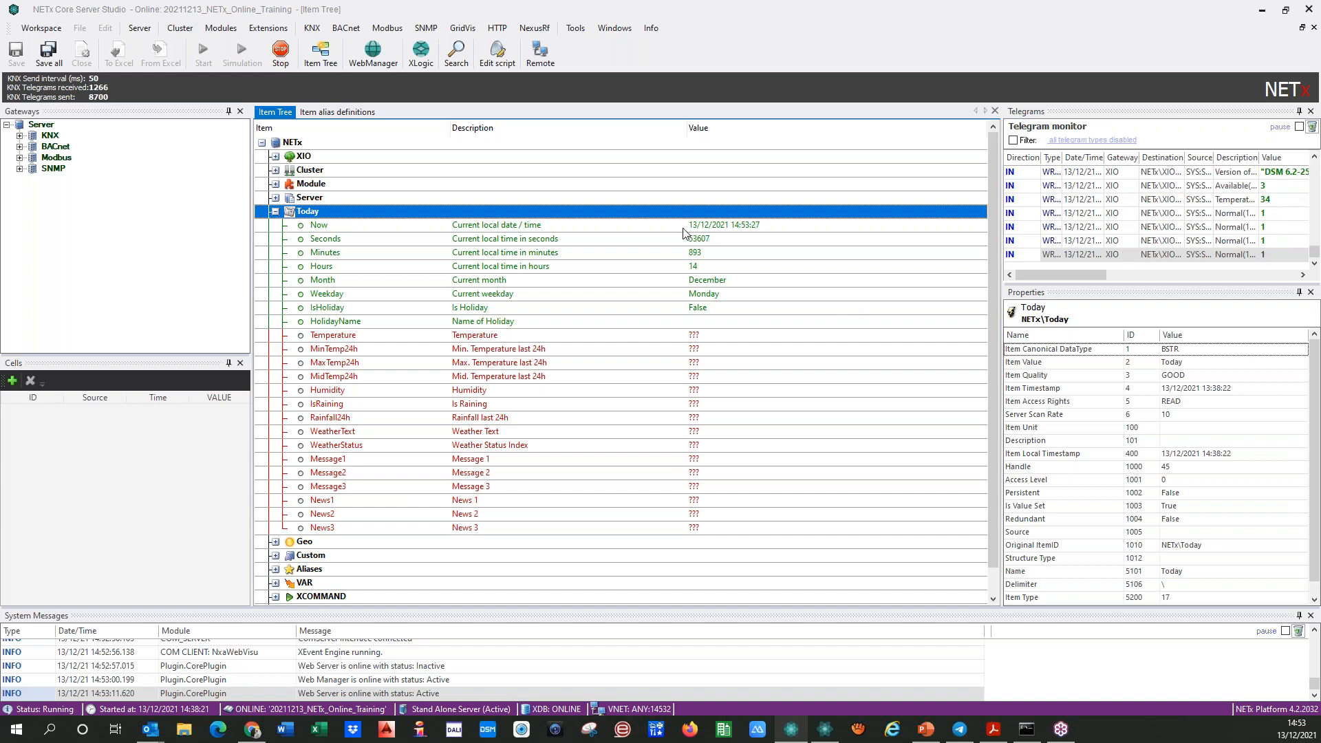
- Examine the Now item under Today and highlight its full item path in the properties
{"action": "left_click", "coordinate": [594, 228]}
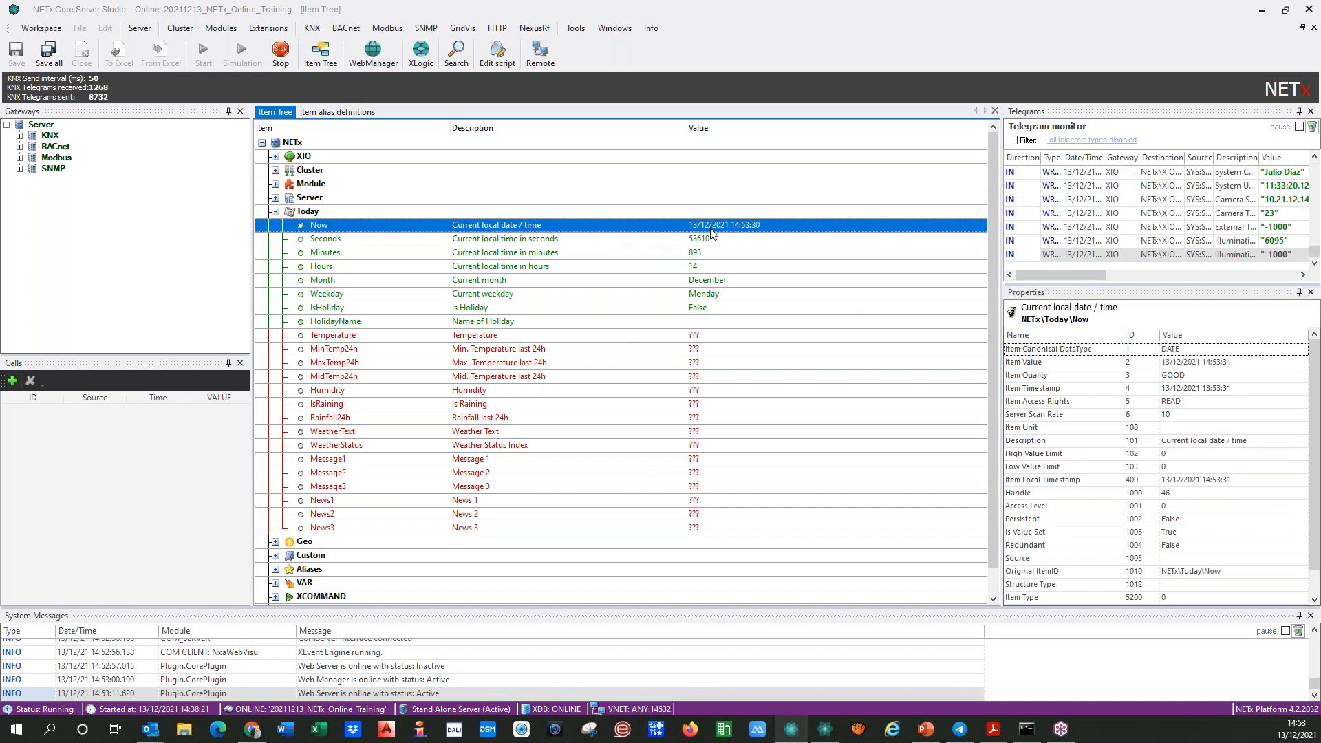
{"action": "left_click_drag", "start_coordinate": [1096, 320], "coordinate": [1021, 321]}
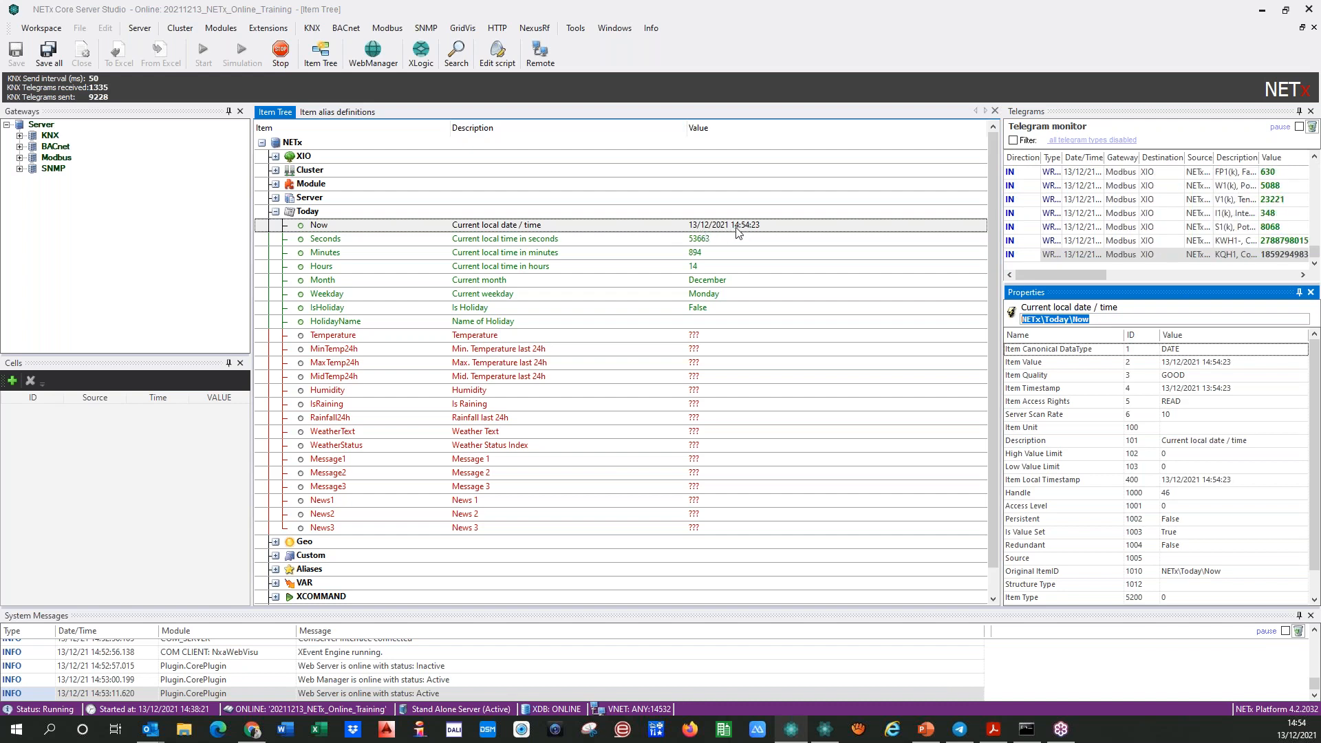
- Expand the XIO branch to Room 0101's ON/OFF Status group under Lights Room and select the ON/OFF Status Light 1 item
{"action": "double_click", "coordinate": [283, 157]}
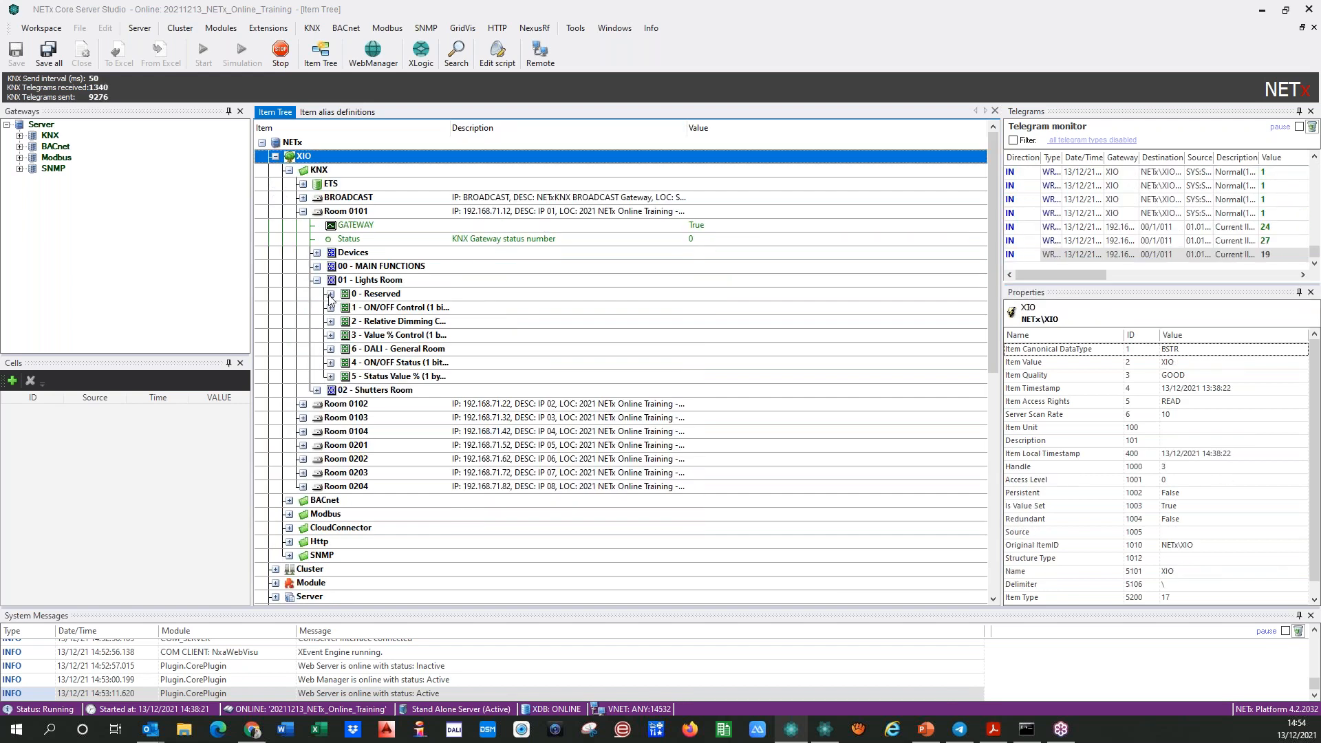
{"action": "double_click", "coordinate": [332, 308]}
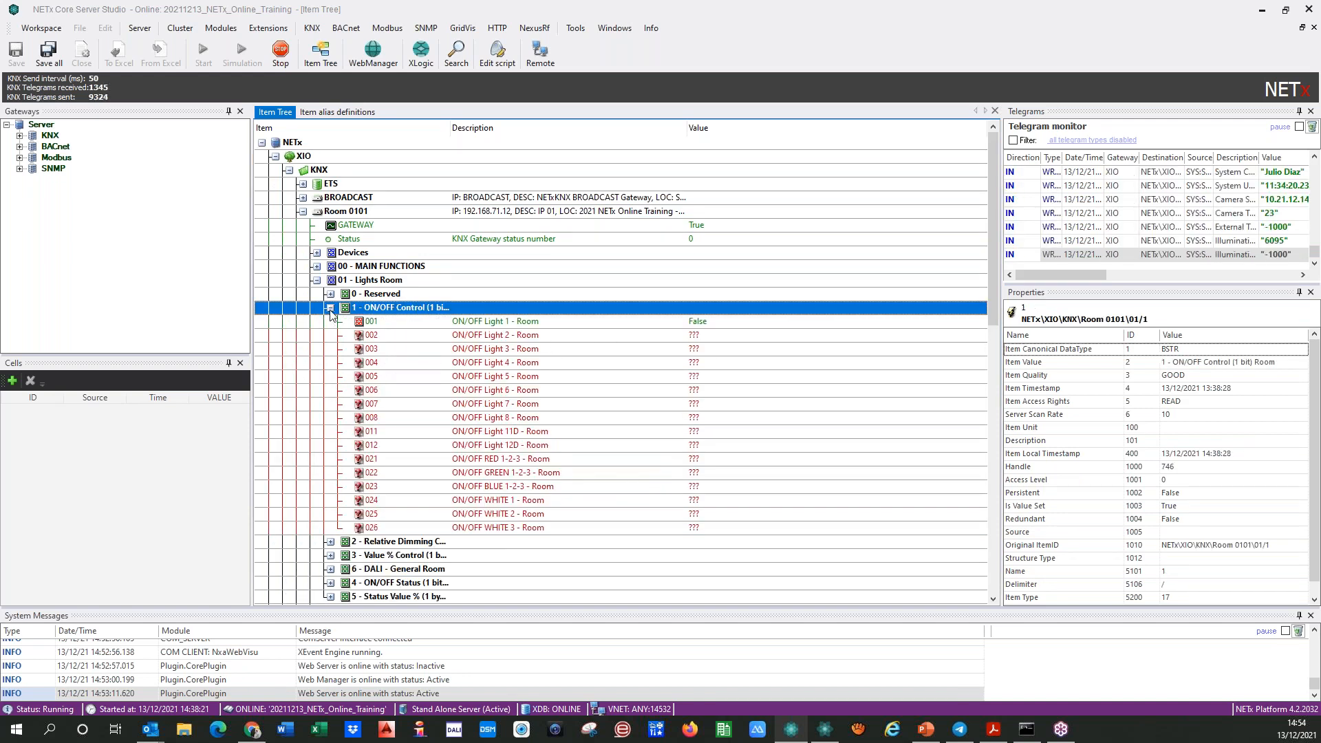
{"action": "left_click", "coordinate": [330, 308]}
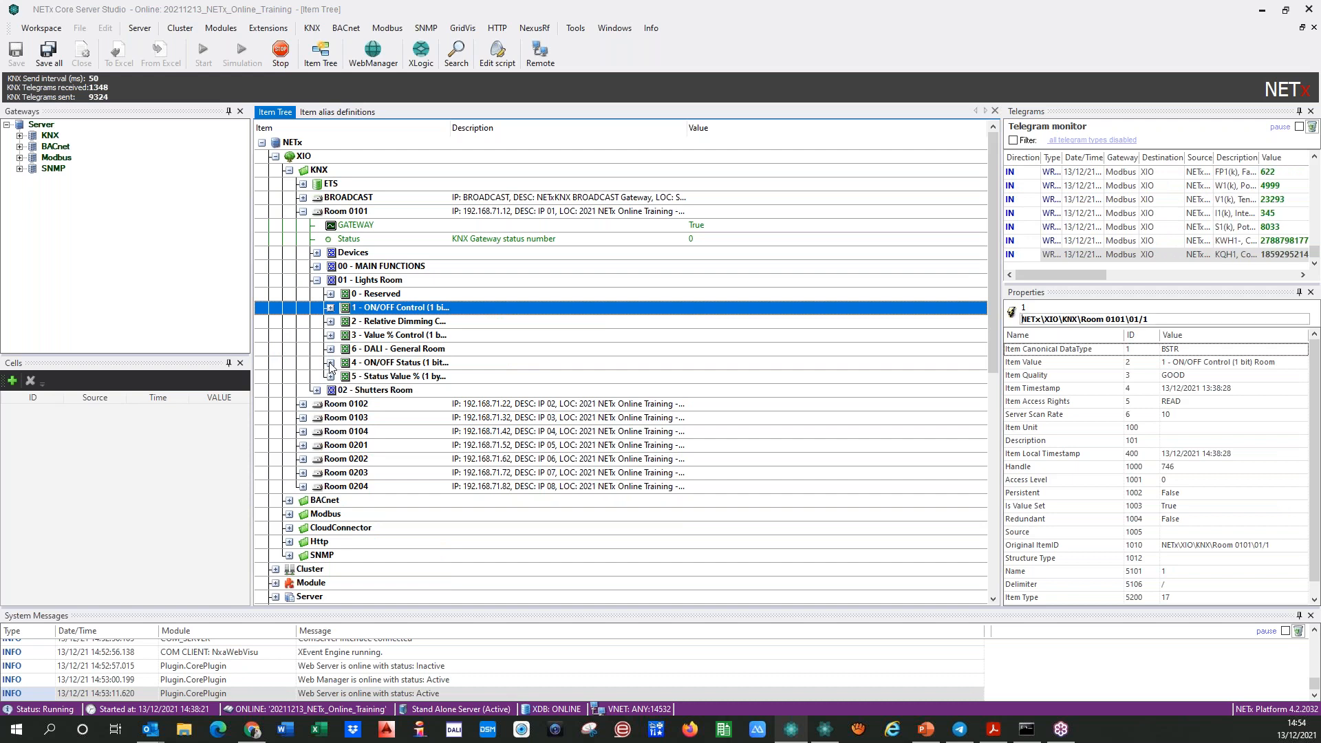
{"action": "double_click", "coordinate": [330, 362]}
{"action": "left_click", "coordinate": [678, 407]}
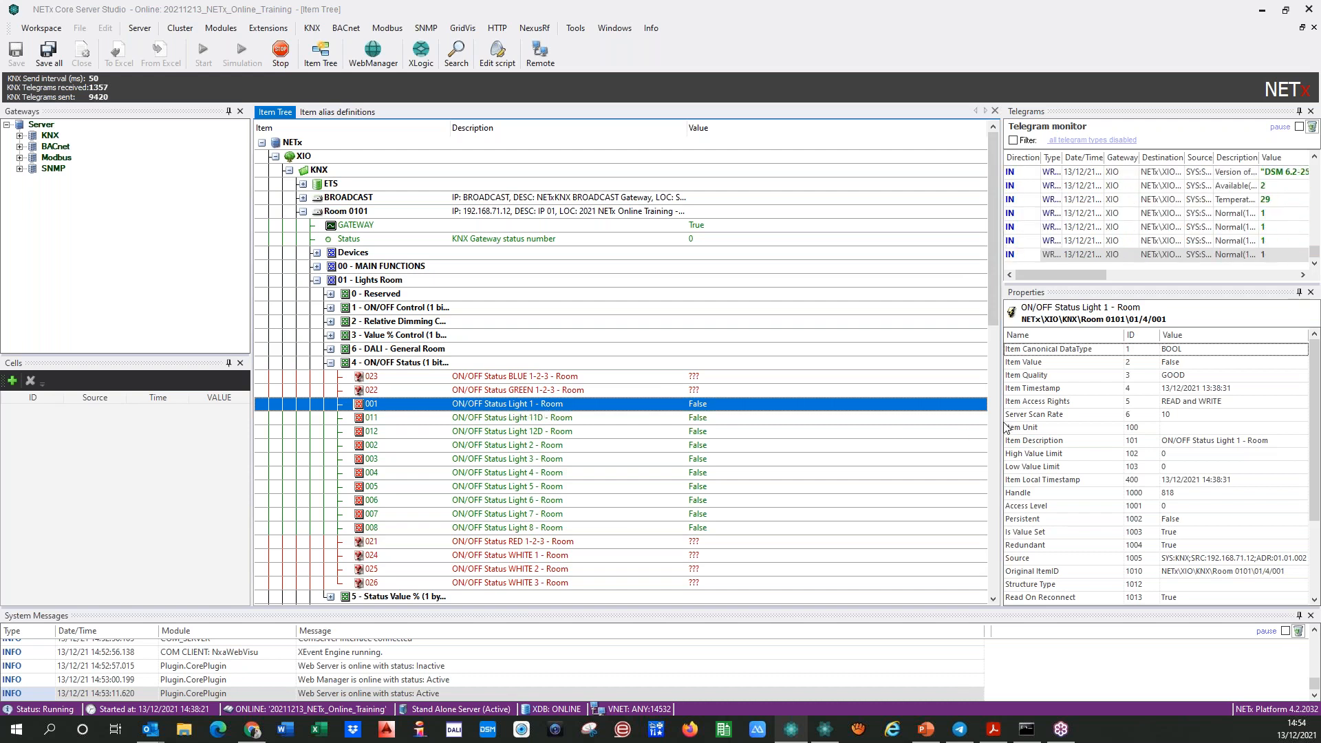
- Widen the item properties area and examine the item timestamp and item path of ON/OFF Status Light 1
{"action": "left_click_drag", "start_coordinate": [1005, 426], "coordinate": [882, 427]}
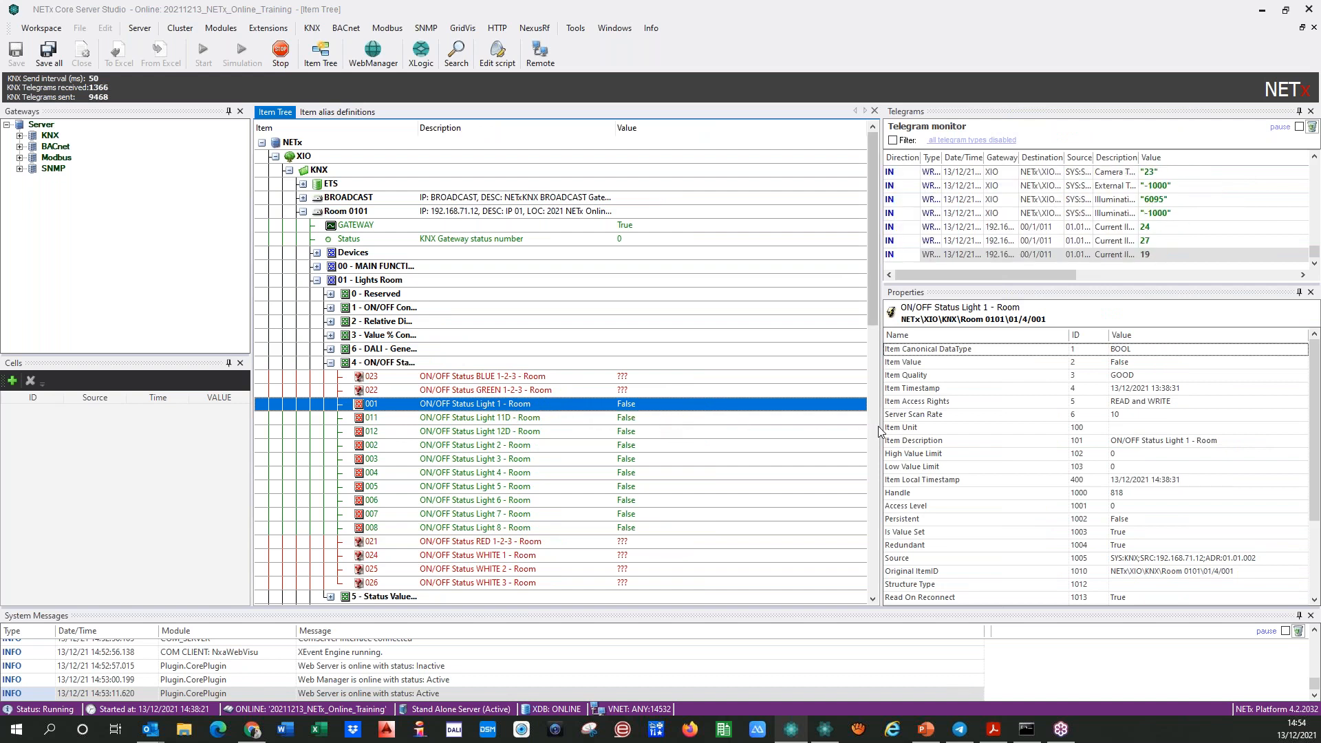
{"action": "left_click", "coordinate": [1040, 390]}
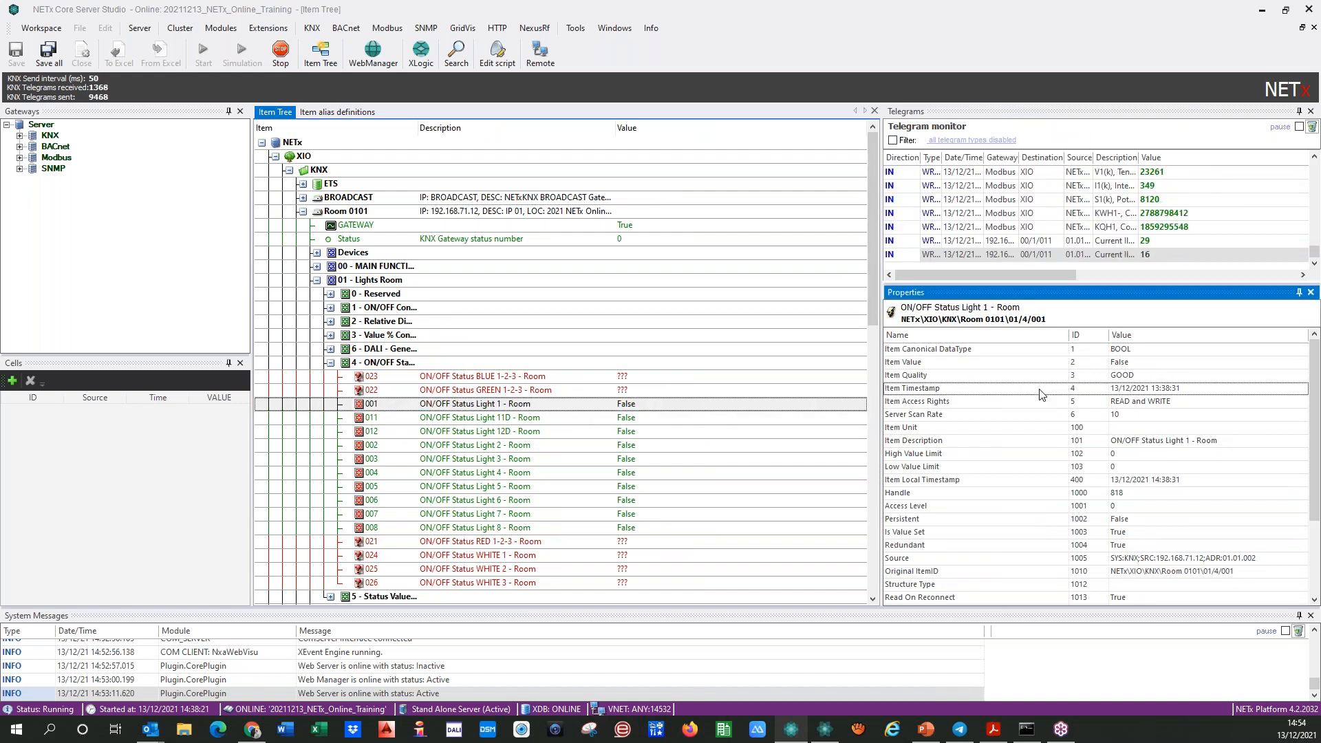
{"action": "left_click", "coordinate": [909, 320]}
- Send a WRITE telegram with value 1 to the ON/OFF Light 1 item of Room 0101
{"action": "left_click", "coordinate": [331, 308]}
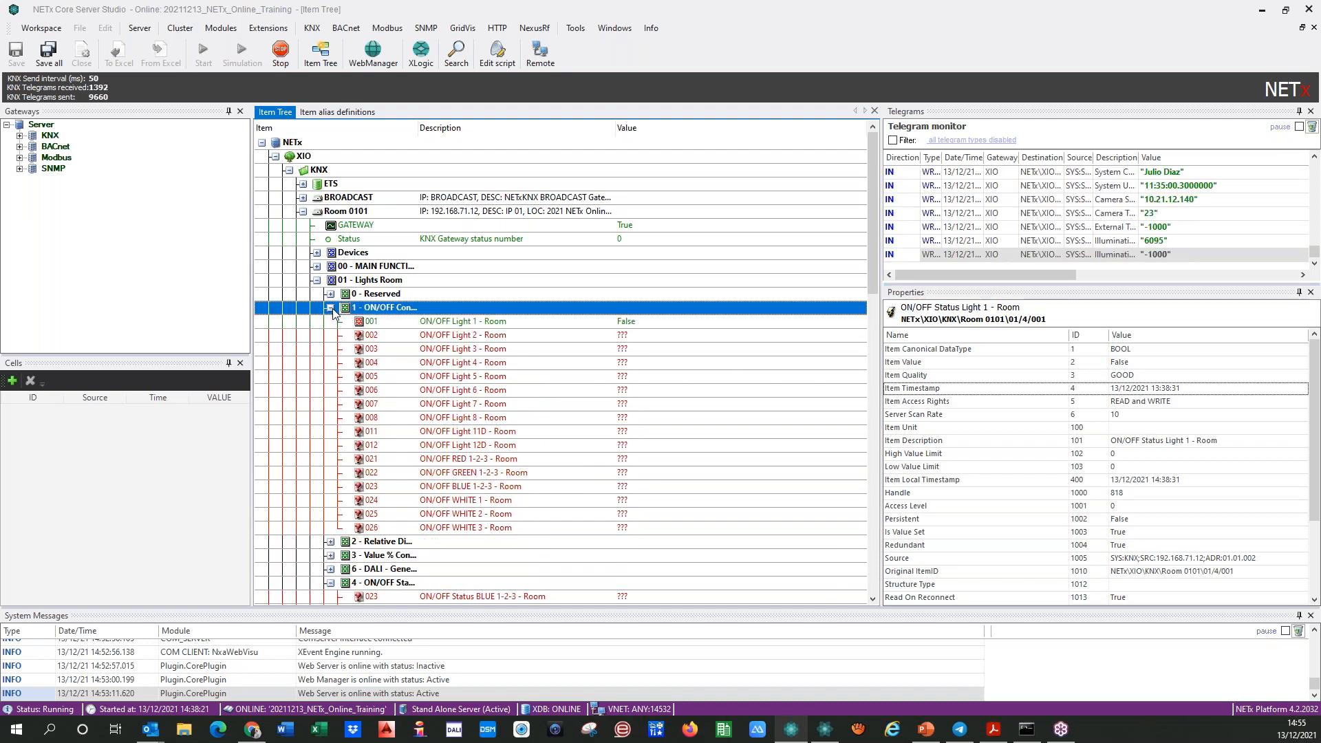
{"action": "left_click", "coordinate": [425, 322]}
{"action": "right_click", "coordinate": [434, 323]}
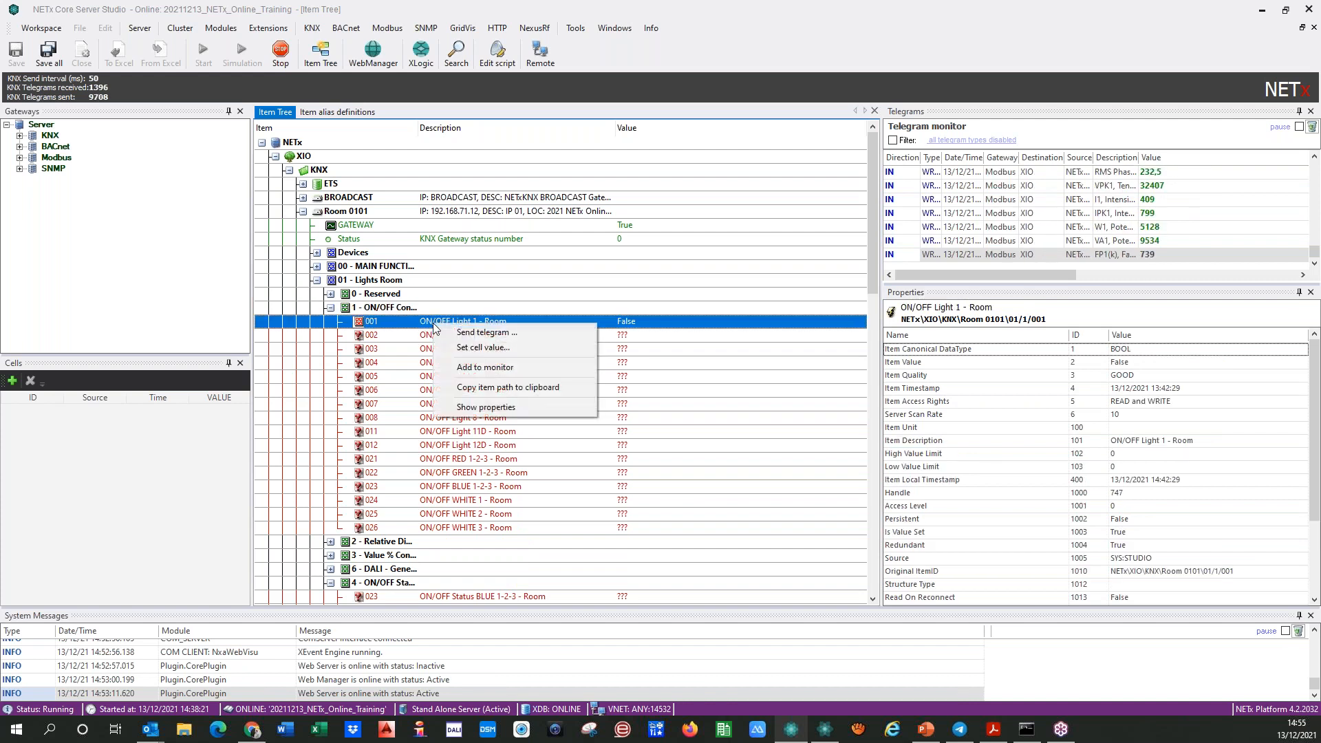
{"action": "left_click", "coordinate": [454, 333]}
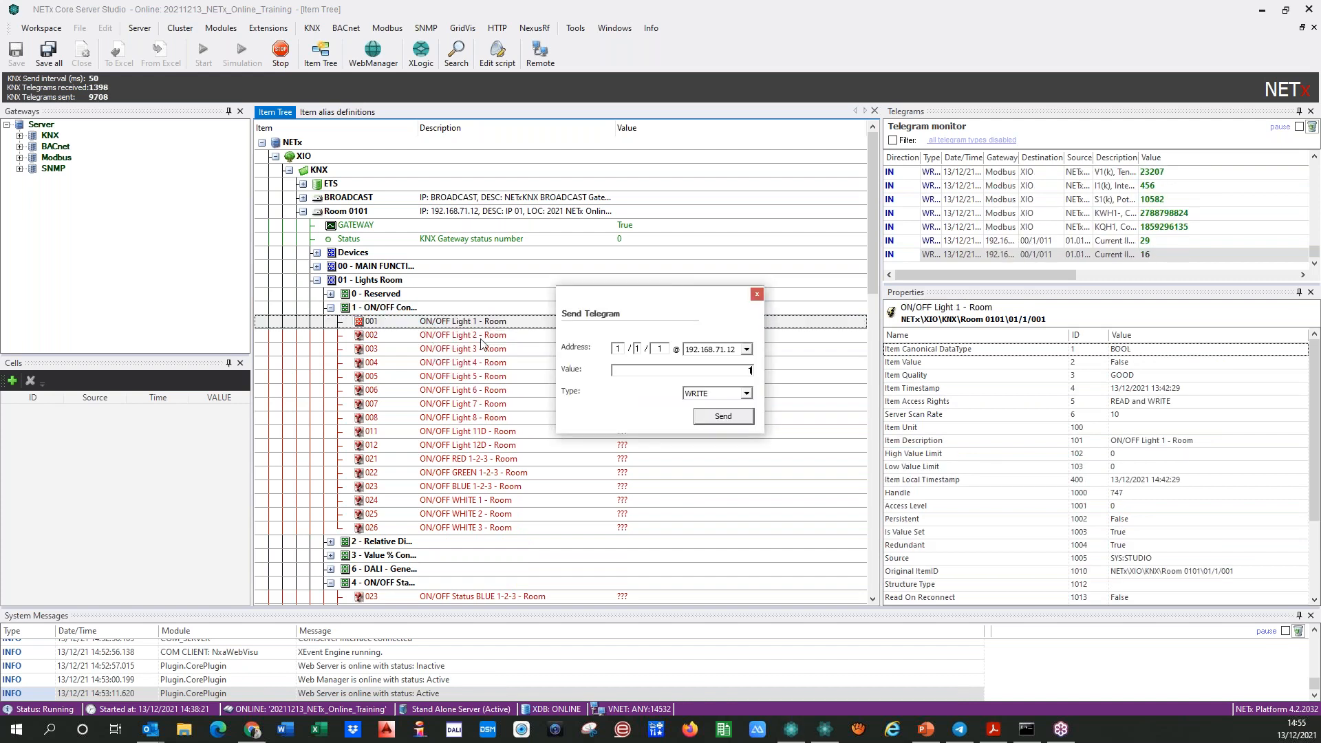
{"action": "left_click", "coordinate": [736, 418]}
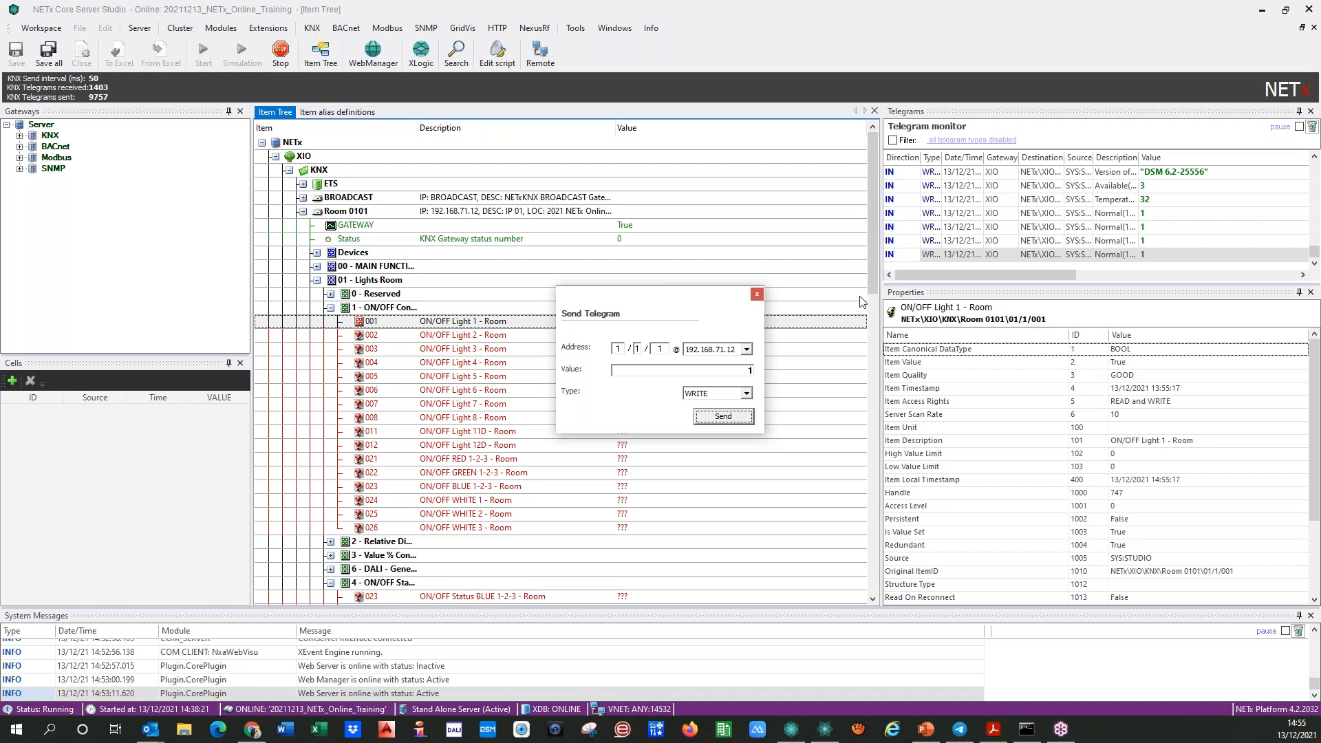
- Check the value and timestamp of the ON/OFF Status Light 1 item, and close the telegram dialog
{"action": "left_click_drag", "start_coordinate": [874, 282], "coordinate": [866, 369]}
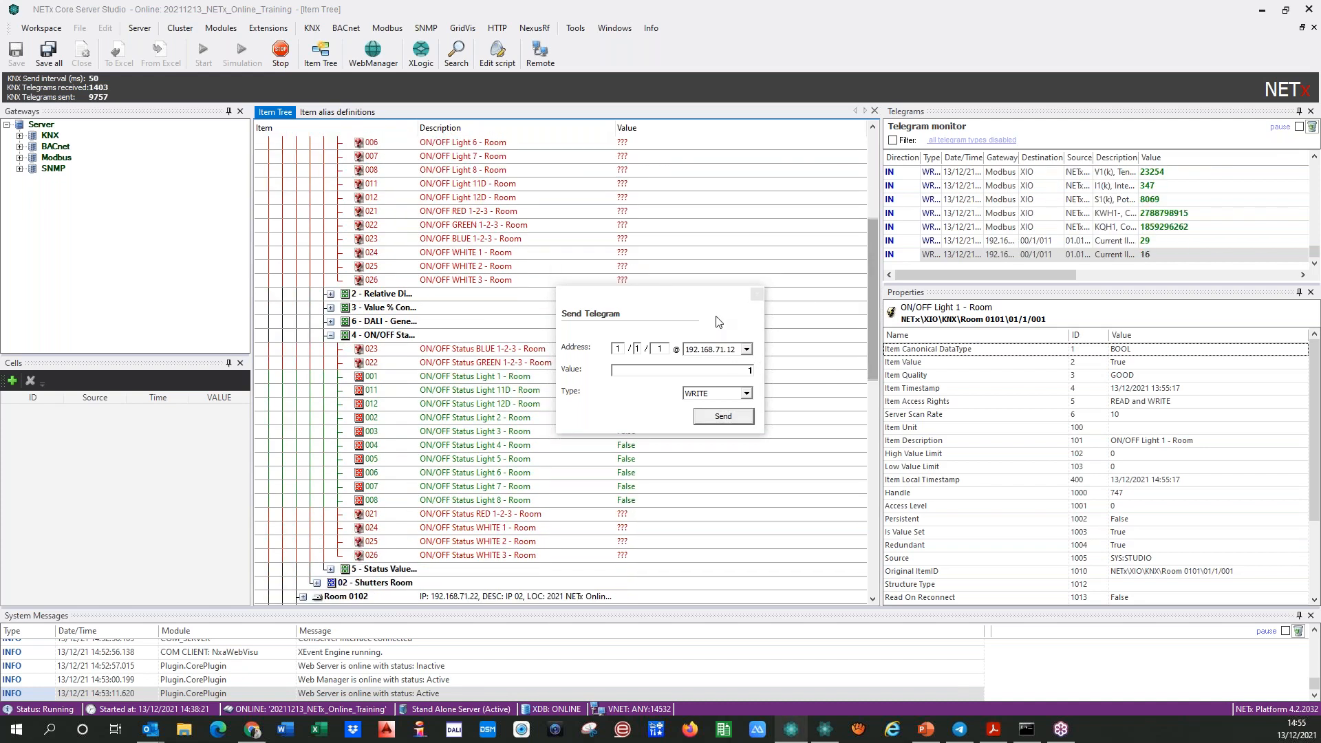
{"action": "left_click_drag", "start_coordinate": [718, 322], "coordinate": [639, 170]}
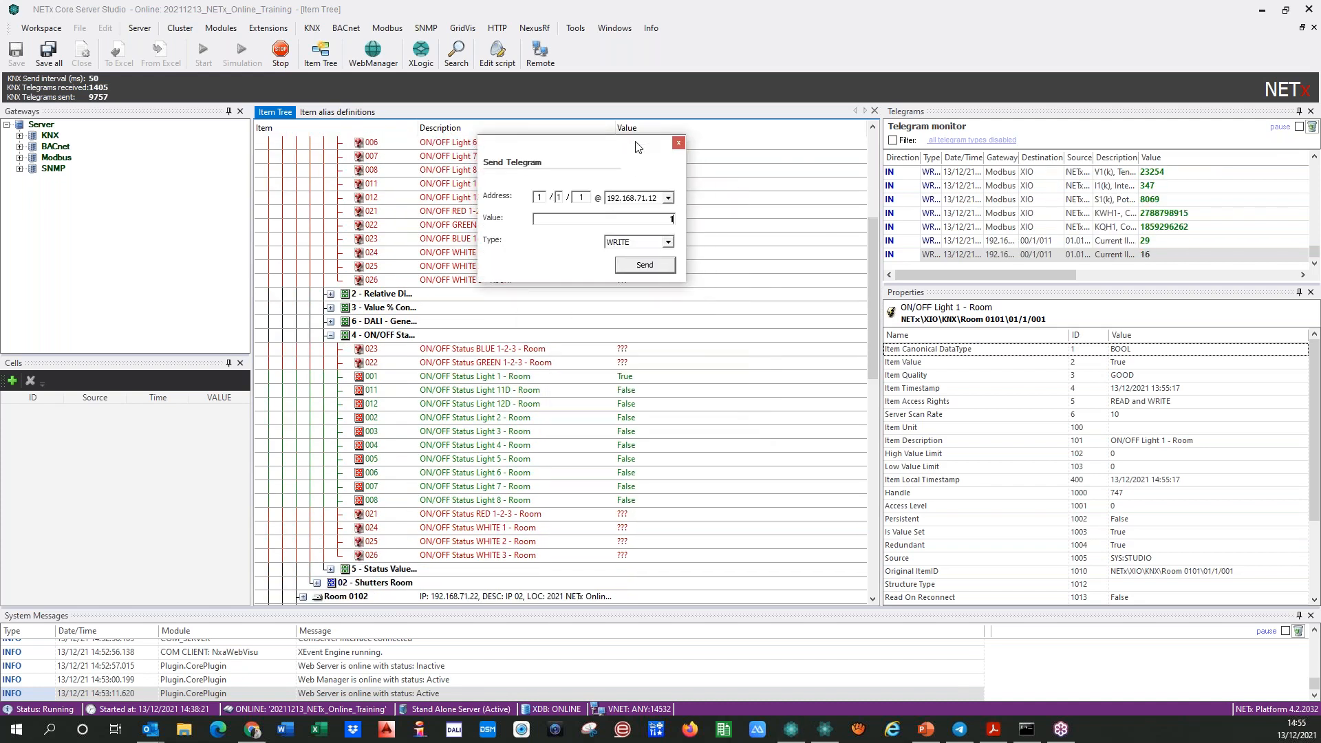
{"action": "left_click", "coordinate": [550, 381]}
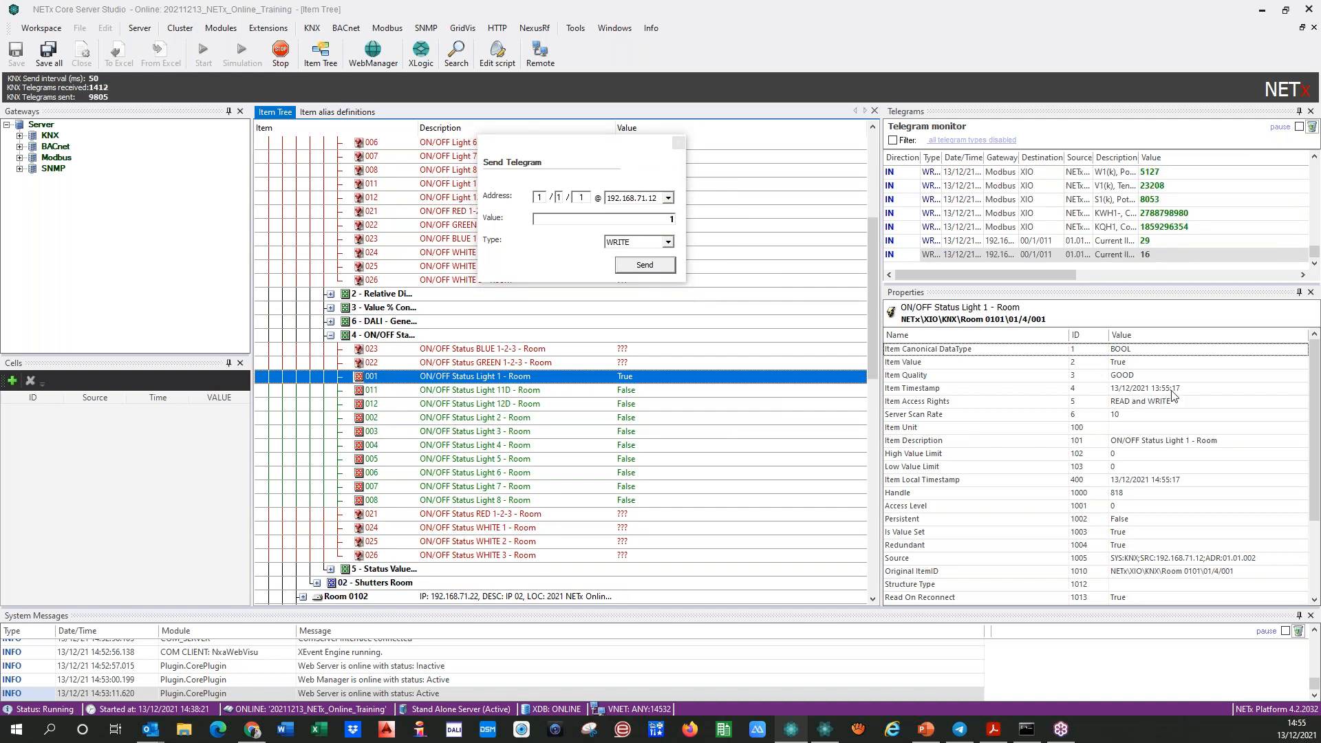
{"action": "left_click", "coordinate": [1142, 391]}
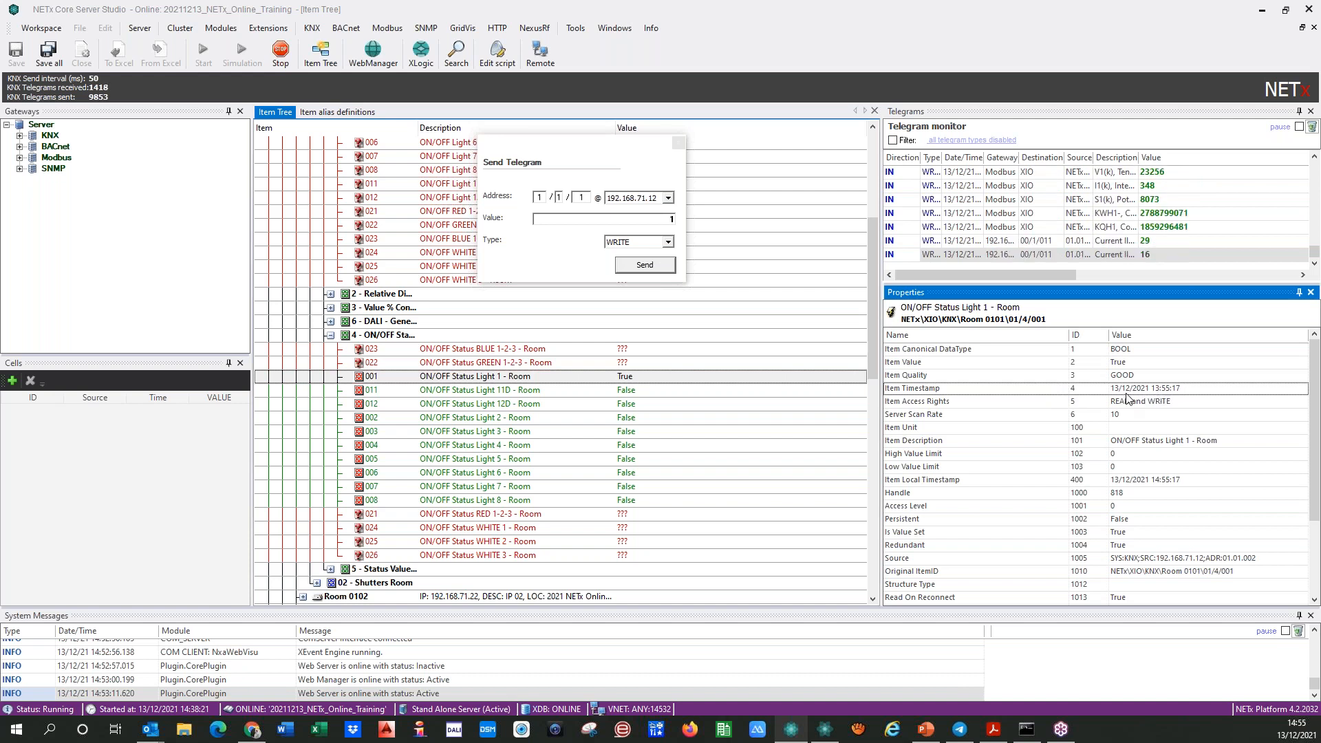
{"action": "left_click", "coordinate": [679, 143]}
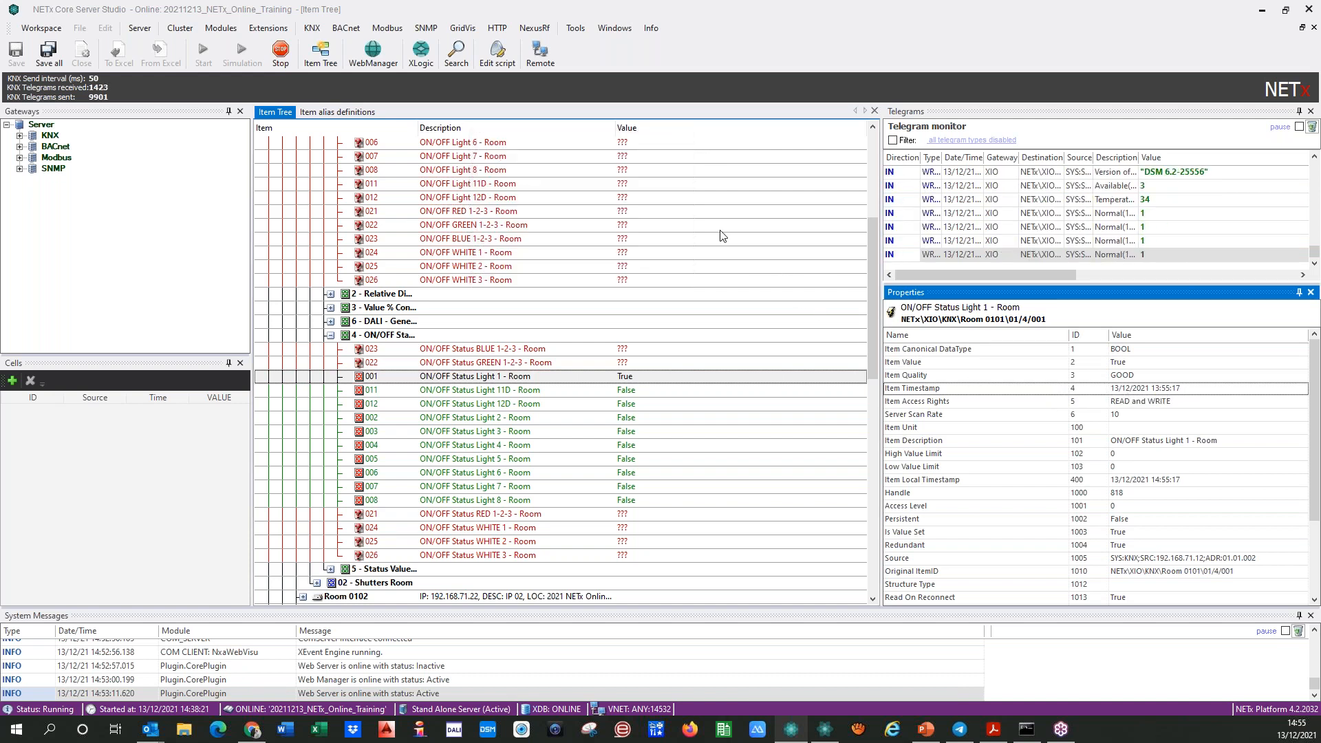
- Collapse the XIO branch and select the Now item in the Today branch
{"action": "scroll", "coordinate": [259, 234], "scroll_direction": "up", "scroll_amount": 6}
{"action": "double_click", "coordinate": [300, 157]}
{"action": "left_click", "coordinate": [608, 228]}
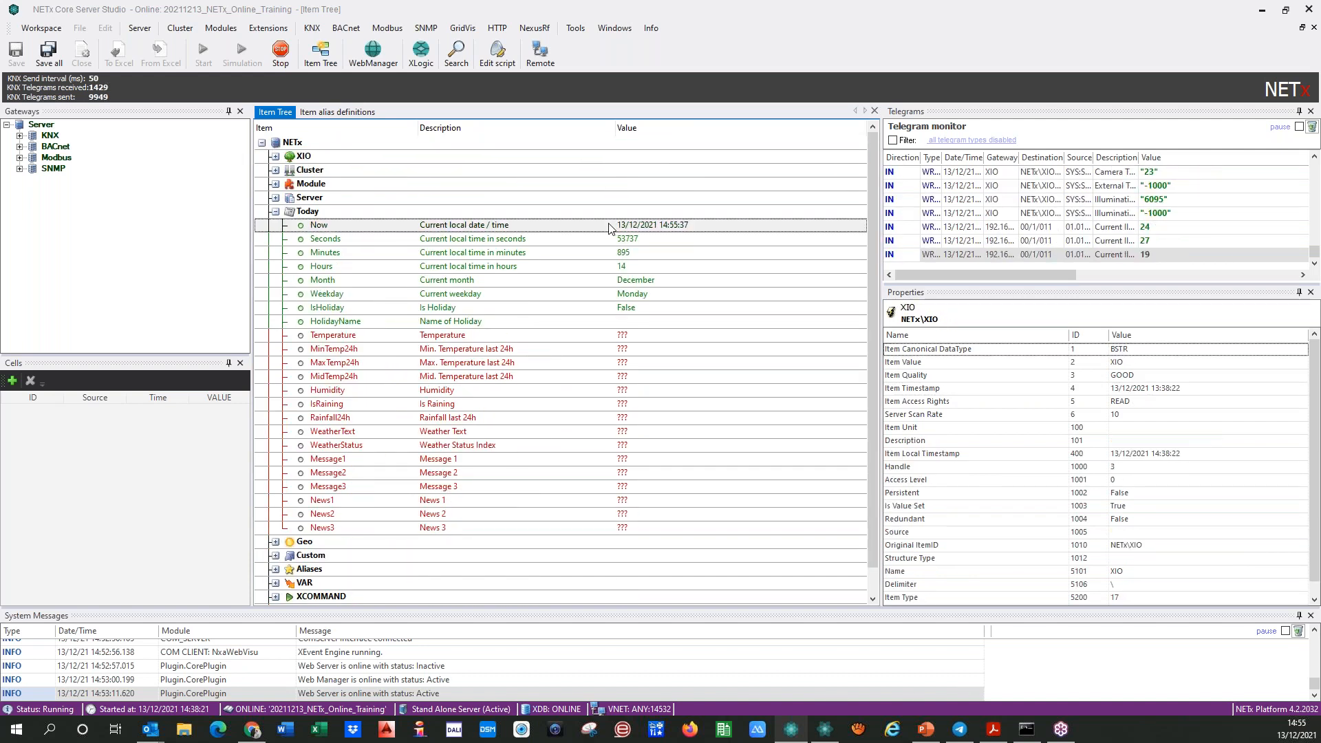
{"action": "left_click", "coordinate": [610, 227]}
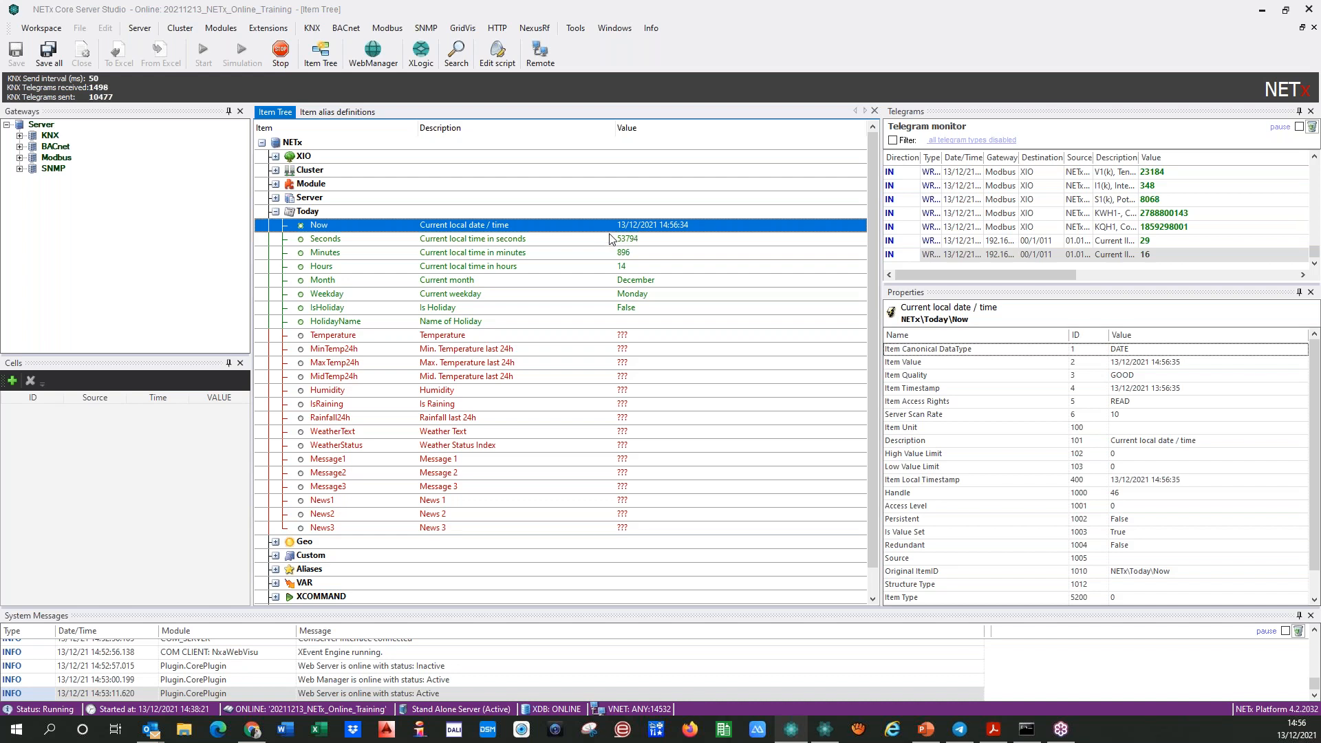
- Examine the Now item's properties, including its value, access rights, item timestamp and local timestamp
{"action": "left_click", "coordinate": [1091, 388]}
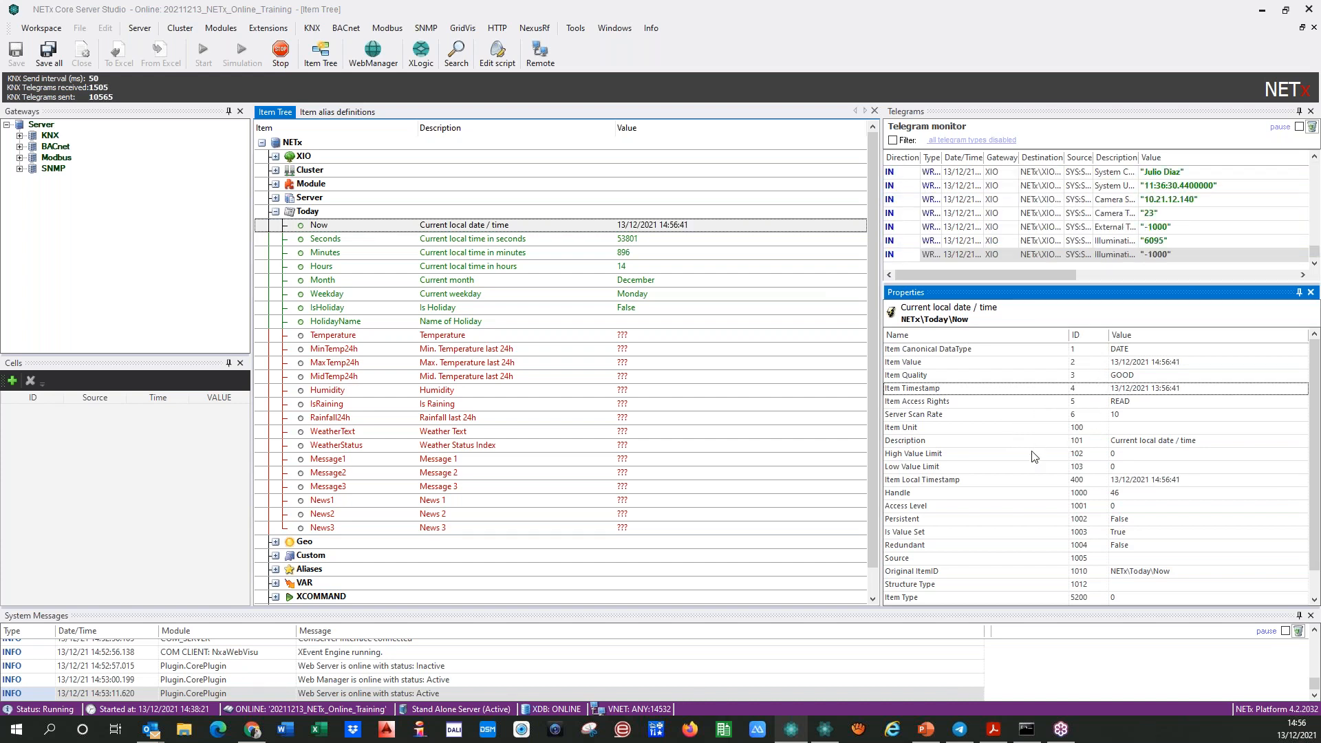
{"action": "left_click", "coordinate": [1121, 403]}
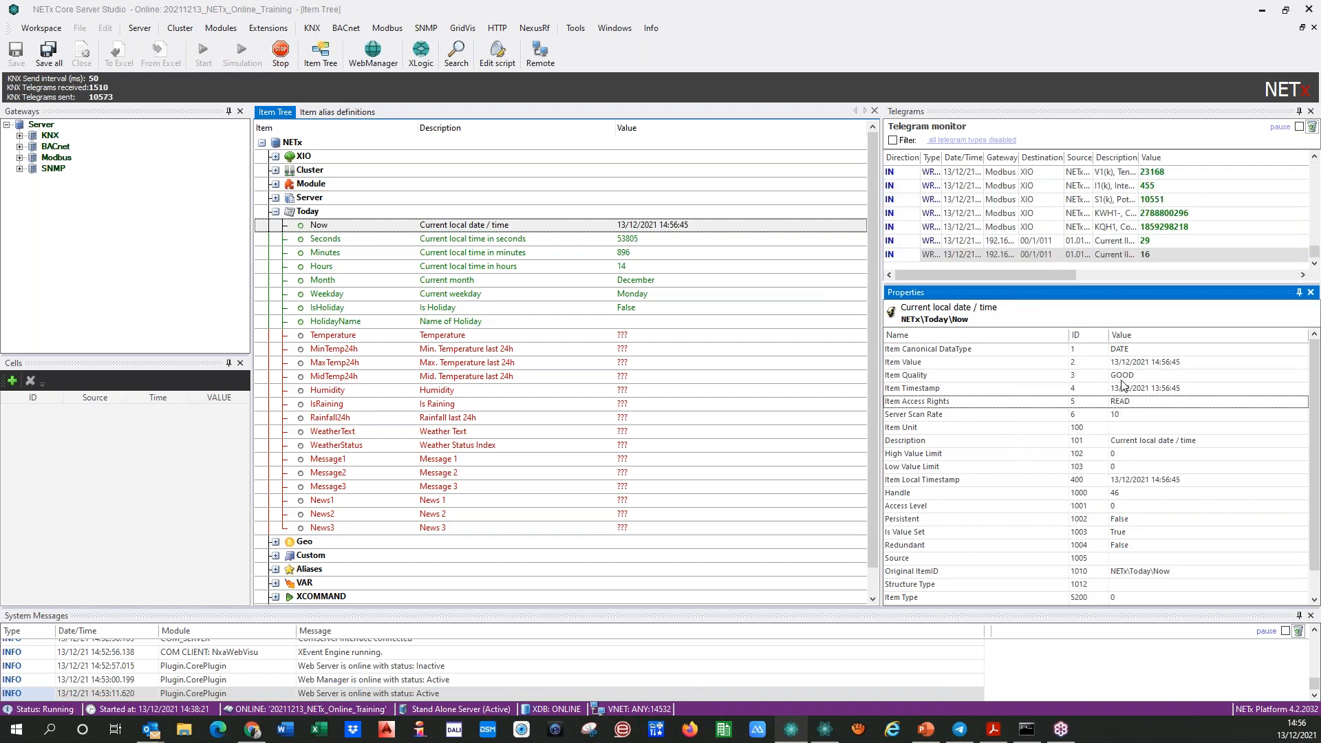
{"action": "scroll", "coordinate": [1122, 386], "scroll_direction": "down", "scroll_amount": 1}
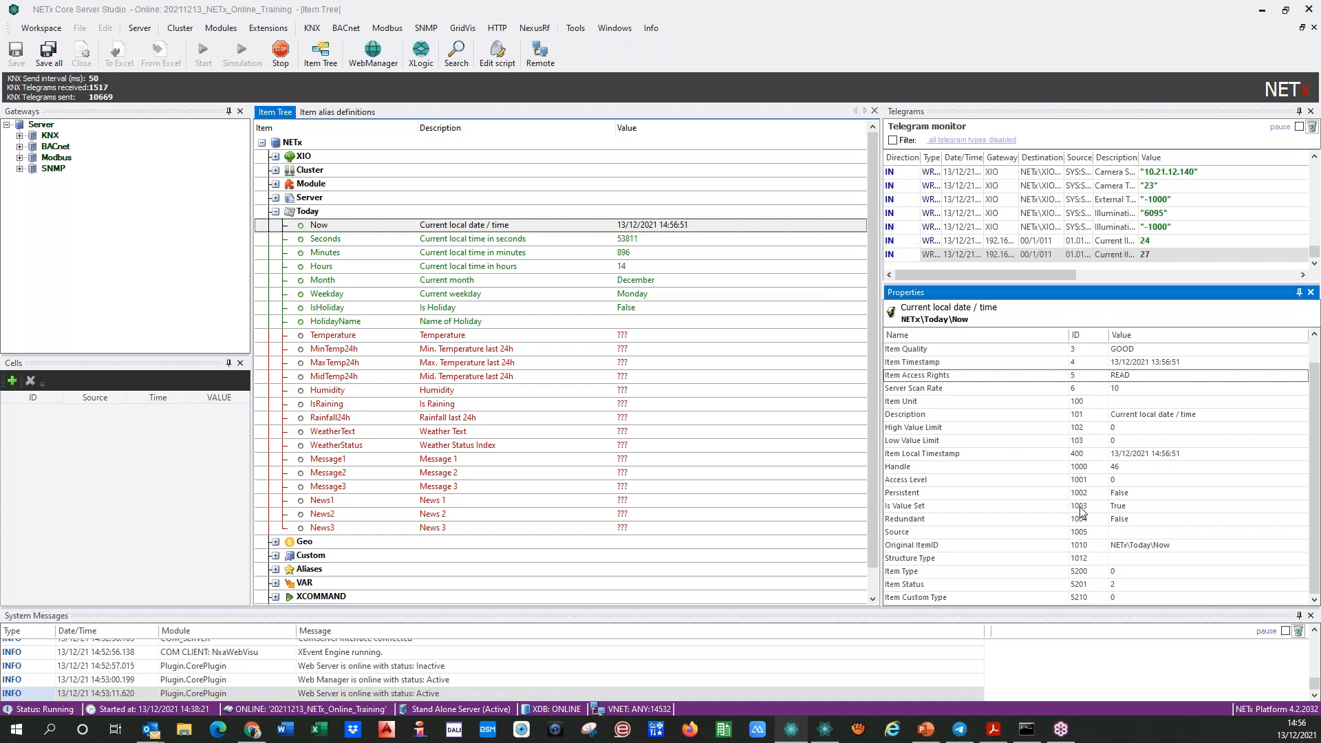
{"action": "scroll", "coordinate": [1080, 513], "scroll_direction": "up", "scroll_amount": 1}
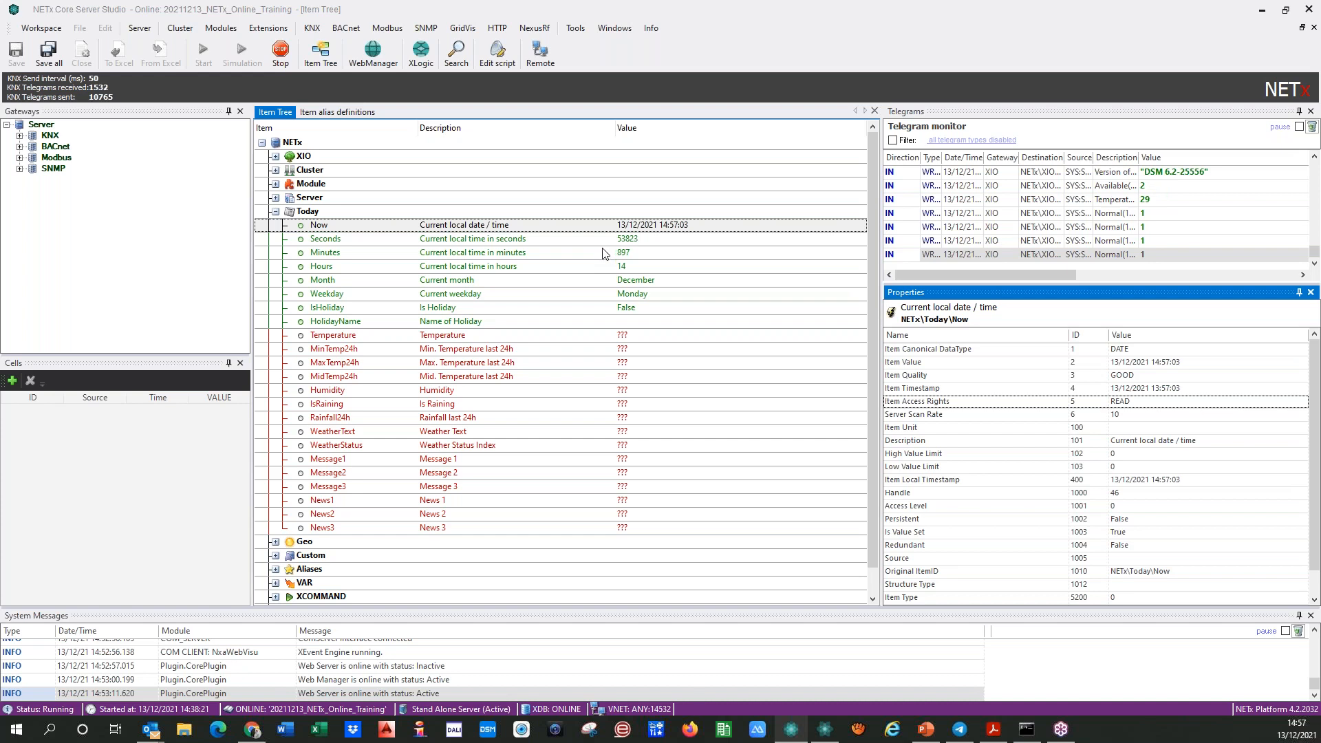
{"action": "left_click", "coordinate": [1070, 366]}
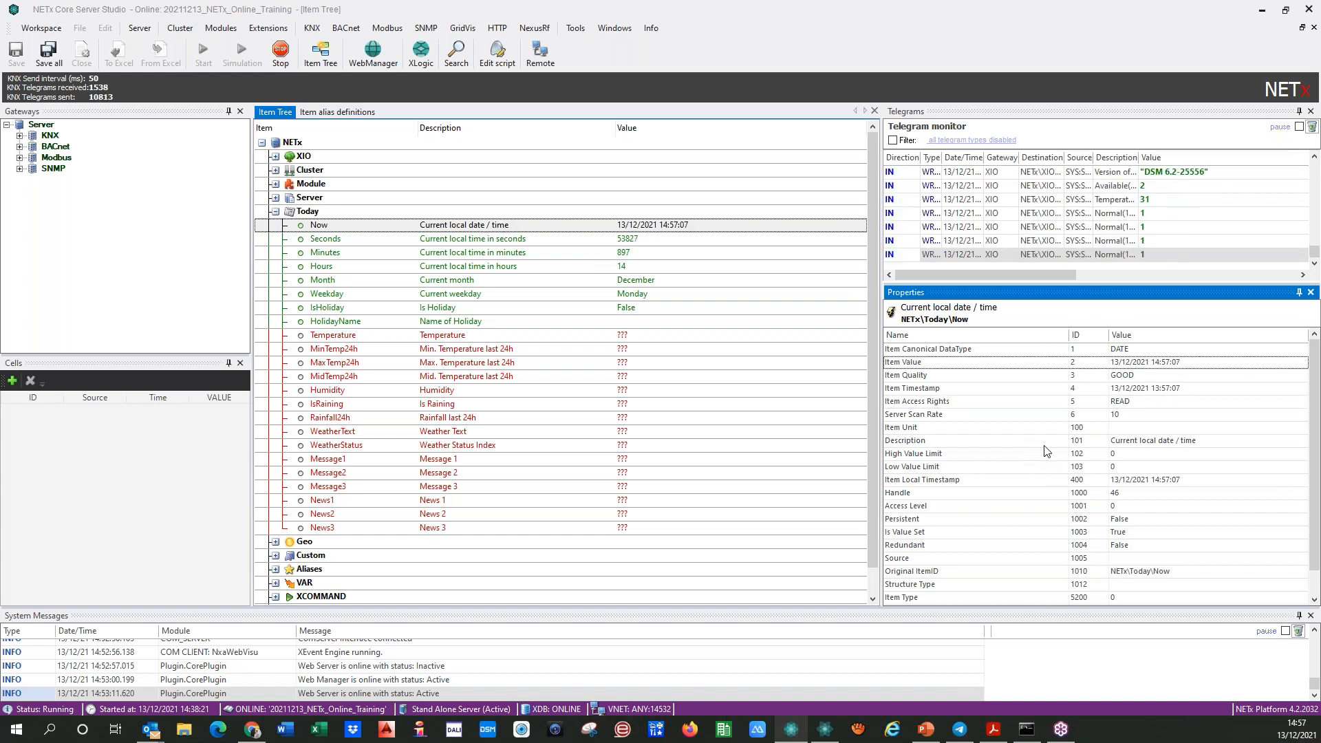
{"action": "left_click", "coordinate": [1049, 481]}
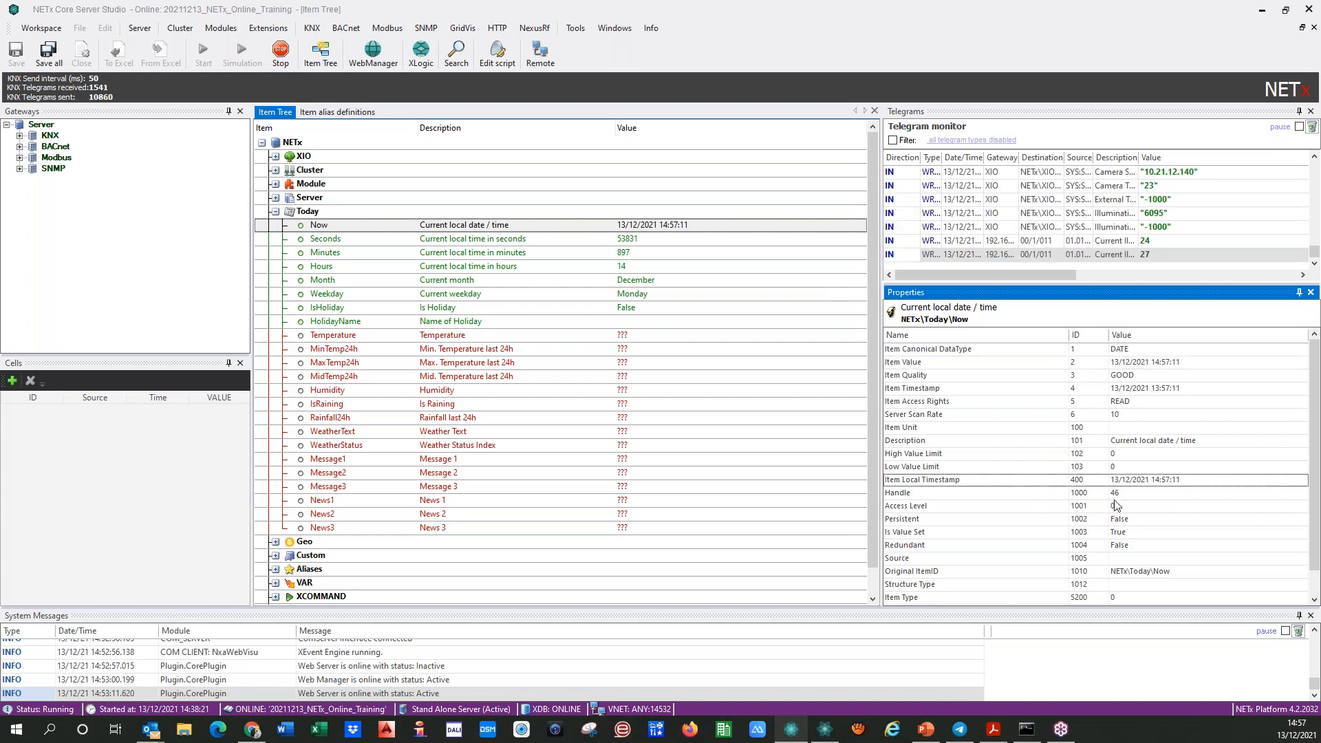
- Review the Seconds, Minutes, Hours, Month, Weekday and IsHoliday items of the Today branch
{"action": "left_click", "coordinate": [591, 242]}
{"action": "left_click", "coordinate": [586, 256]}
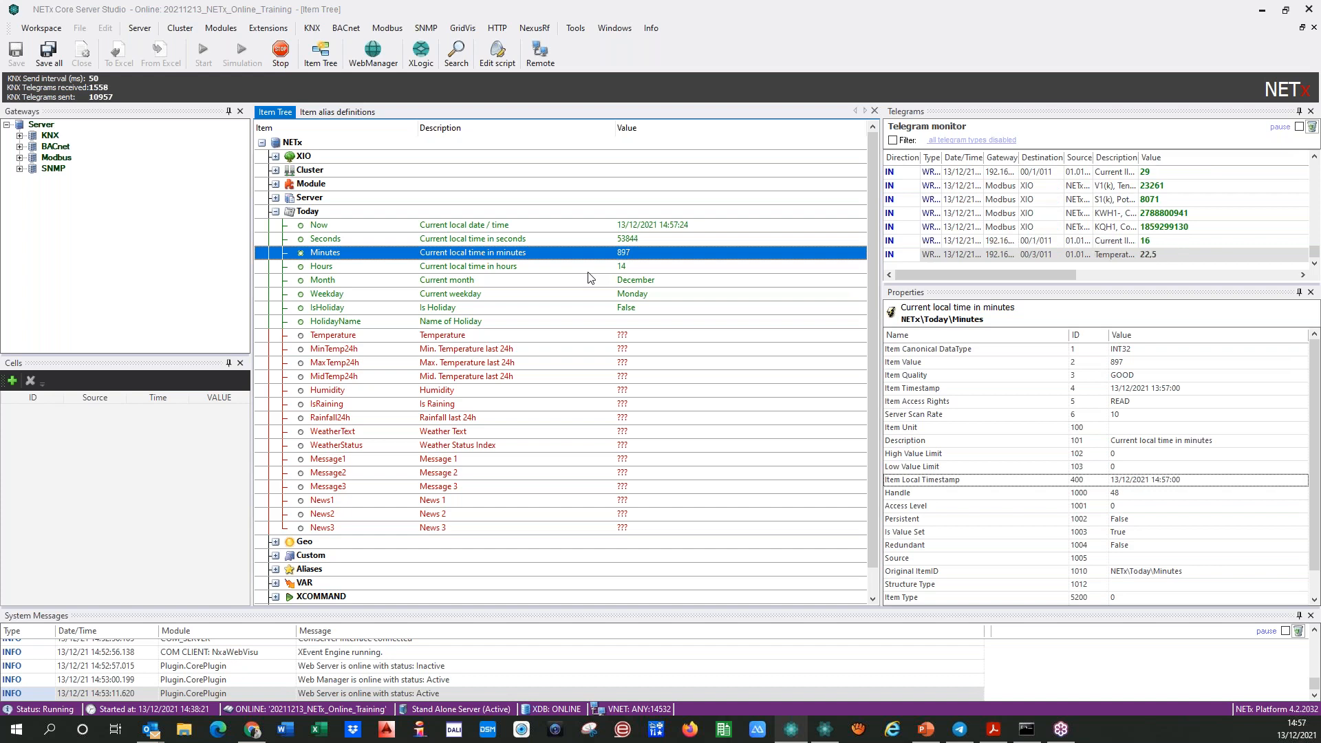
{"action": "left_click", "coordinate": [598, 270]}
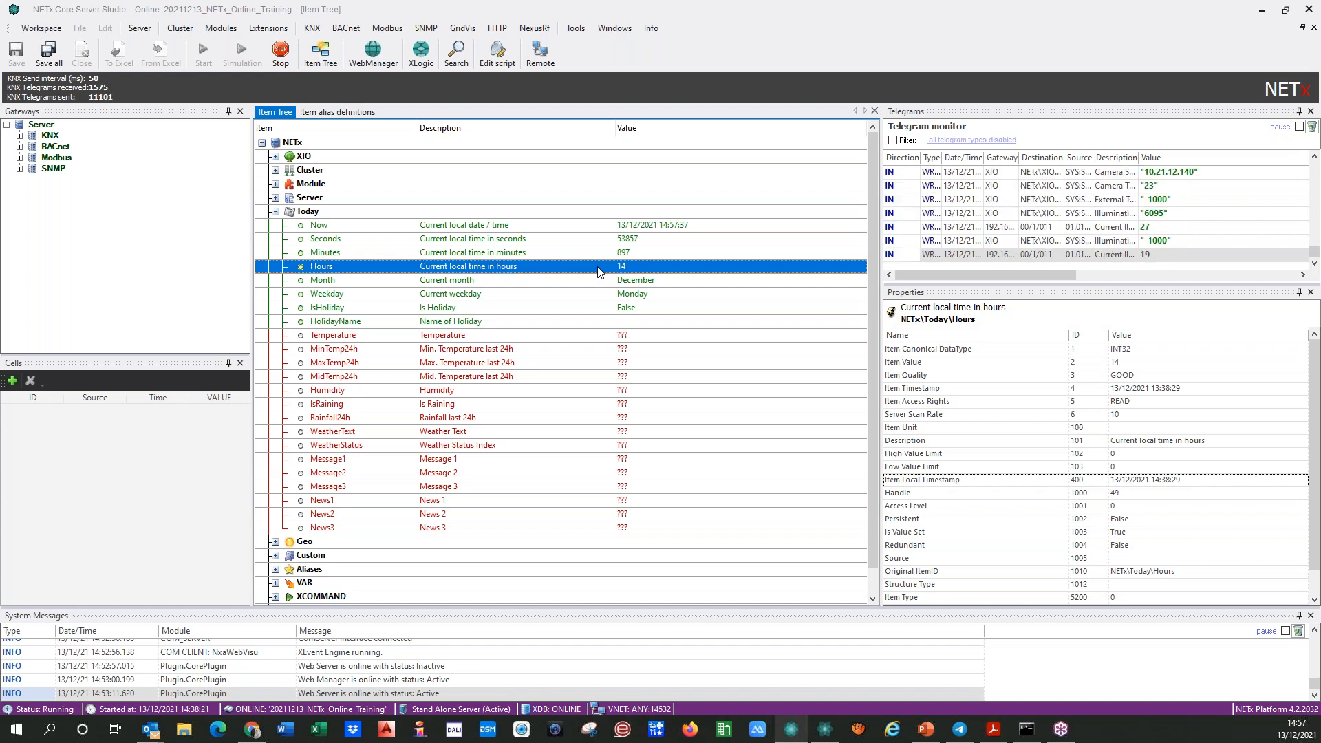
{"action": "key", "text": "Up"}
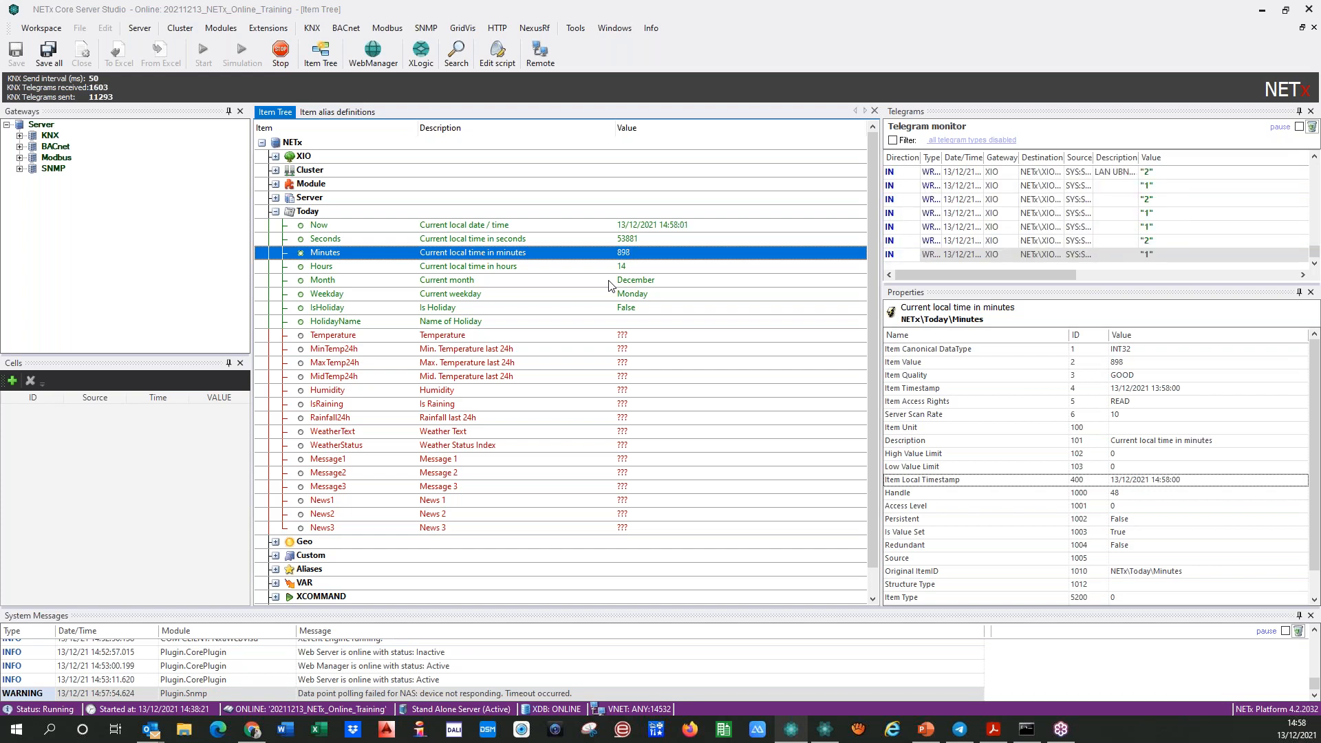
{"action": "left_click", "coordinate": [565, 281]}
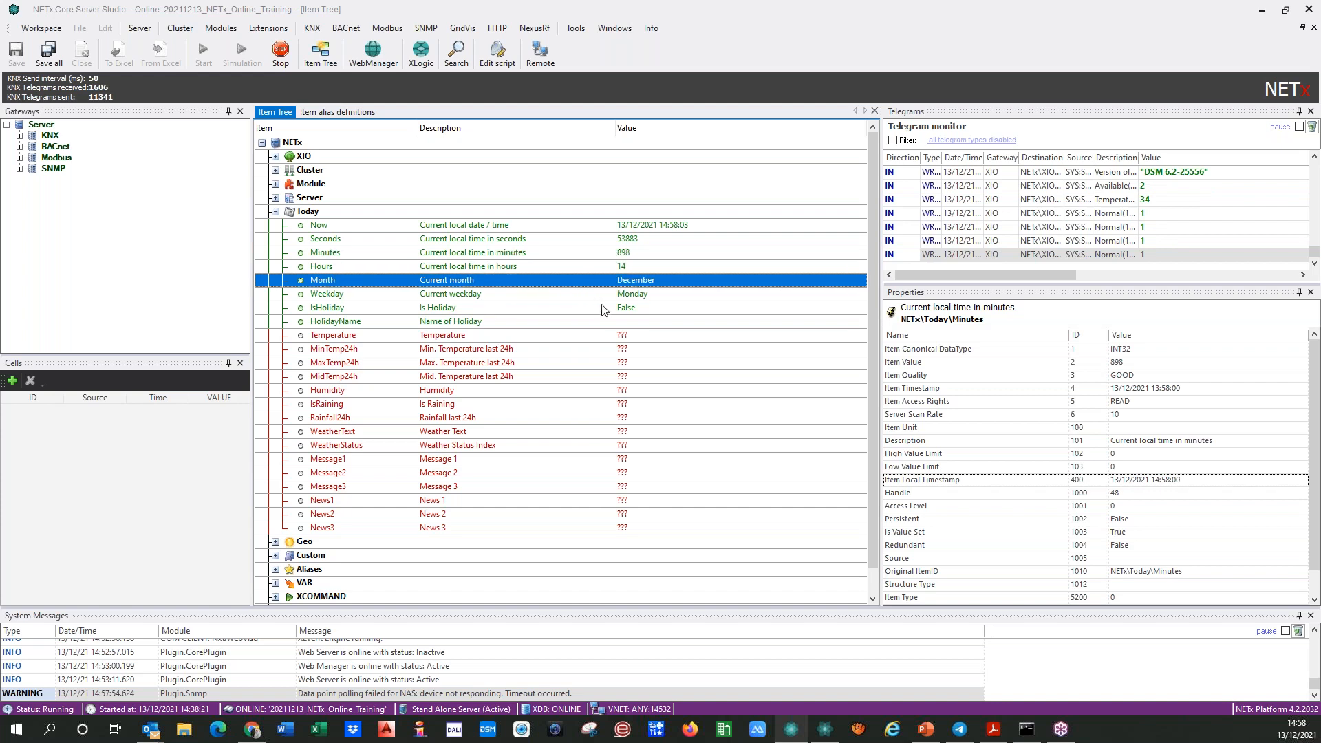
{"action": "left_click", "coordinate": [581, 295]}
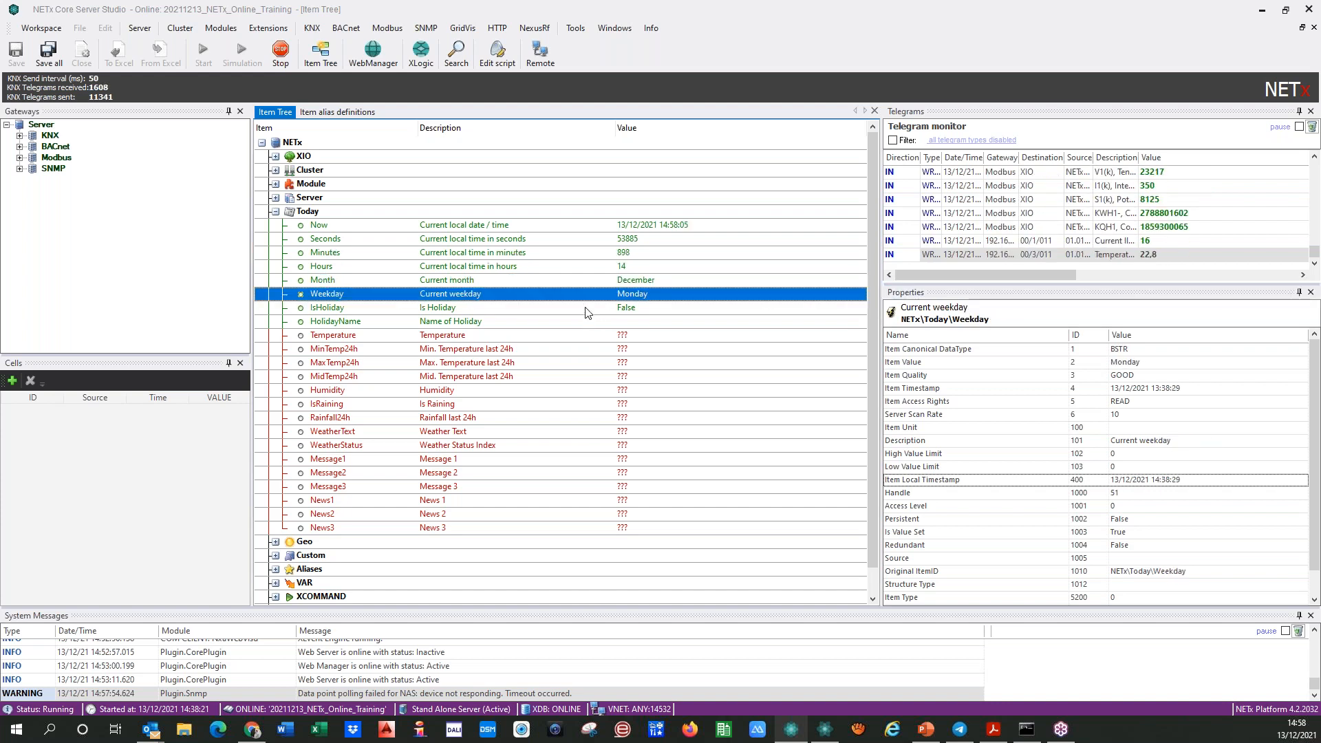
{"action": "left_click", "coordinate": [595, 309]}
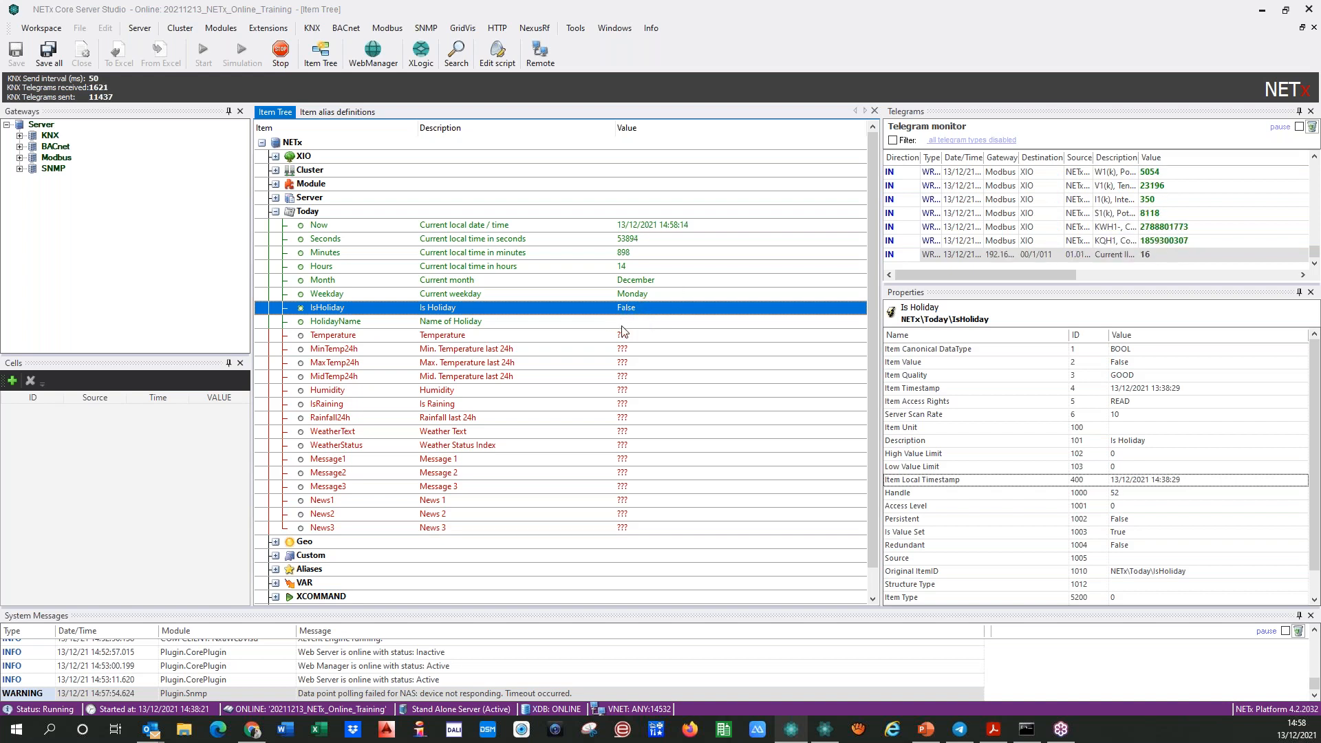
- Open the live holiday definitions and delete all three existing rows
{"action": "left_click", "coordinate": [282, 31]}
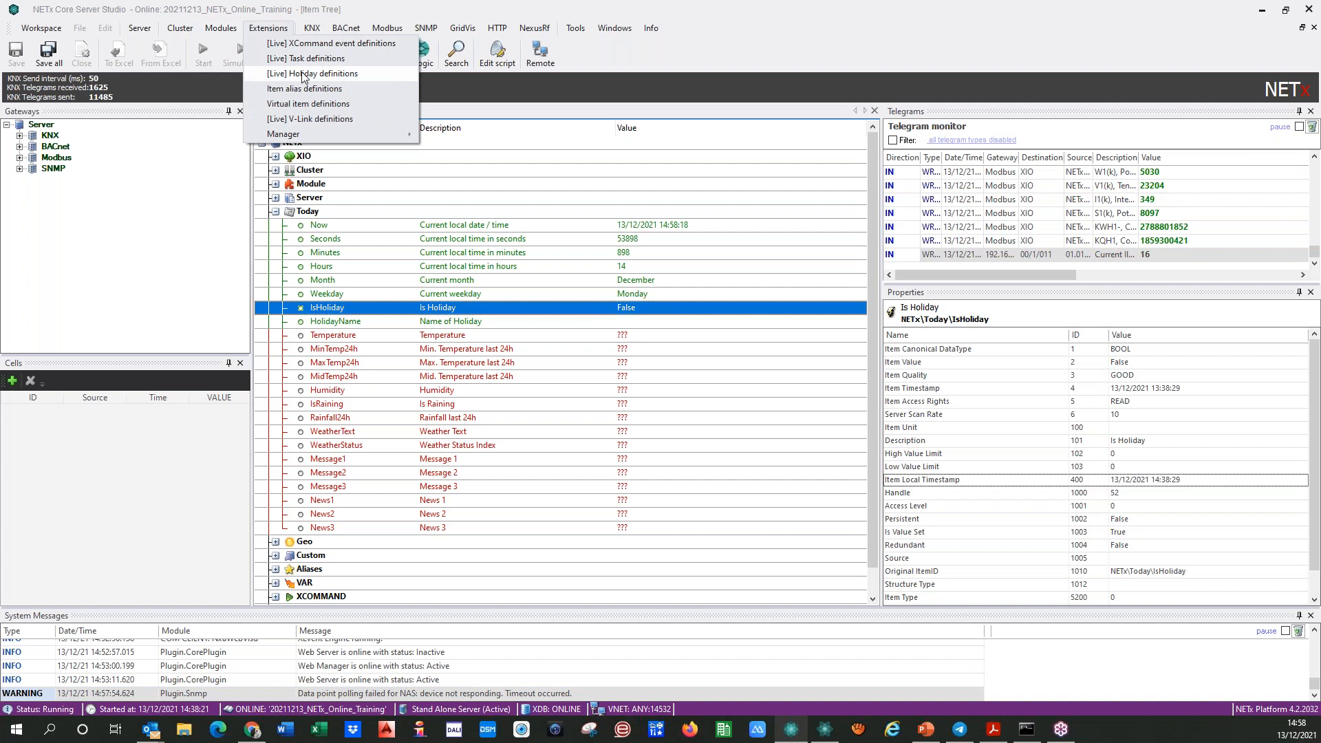
{"action": "left_click", "coordinate": [303, 74]}
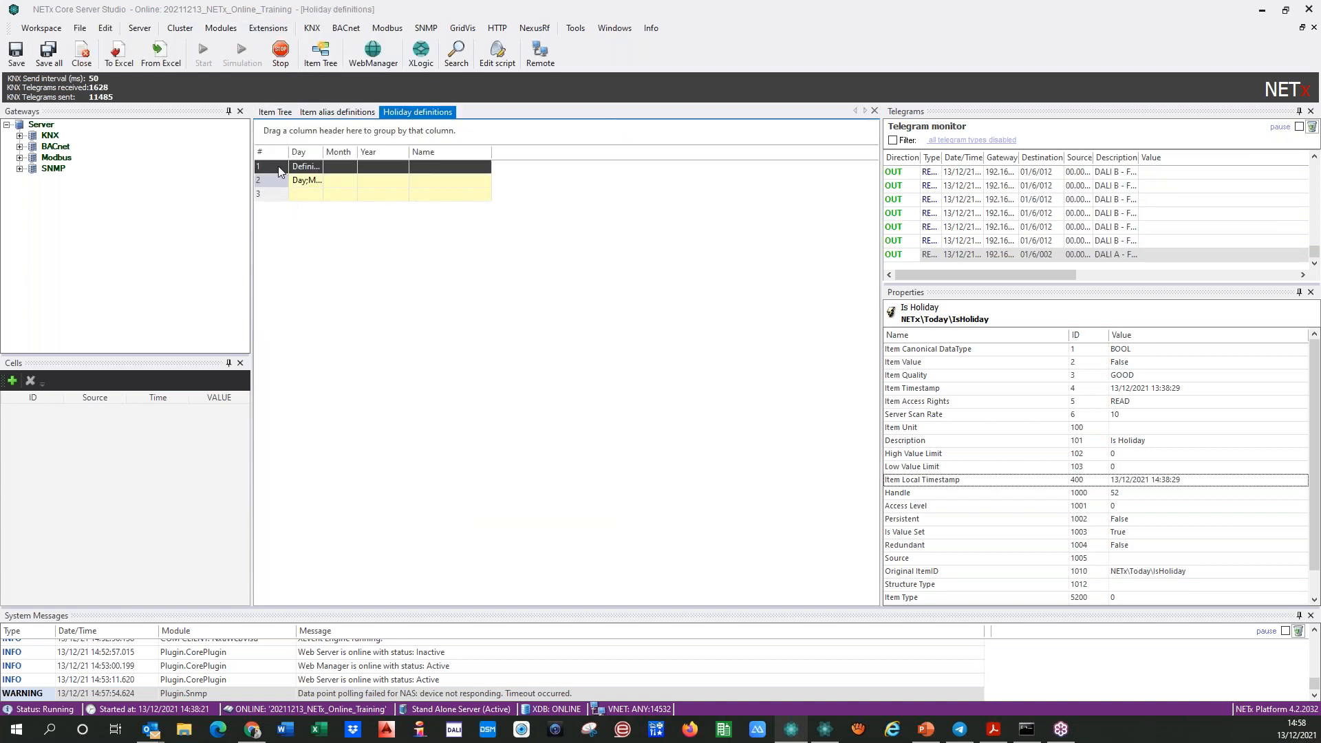
{"action": "key", "text": "shift+Down"}
{"action": "key", "text": "shift+Down"}
{"action": "right_click", "coordinate": [278, 167]}
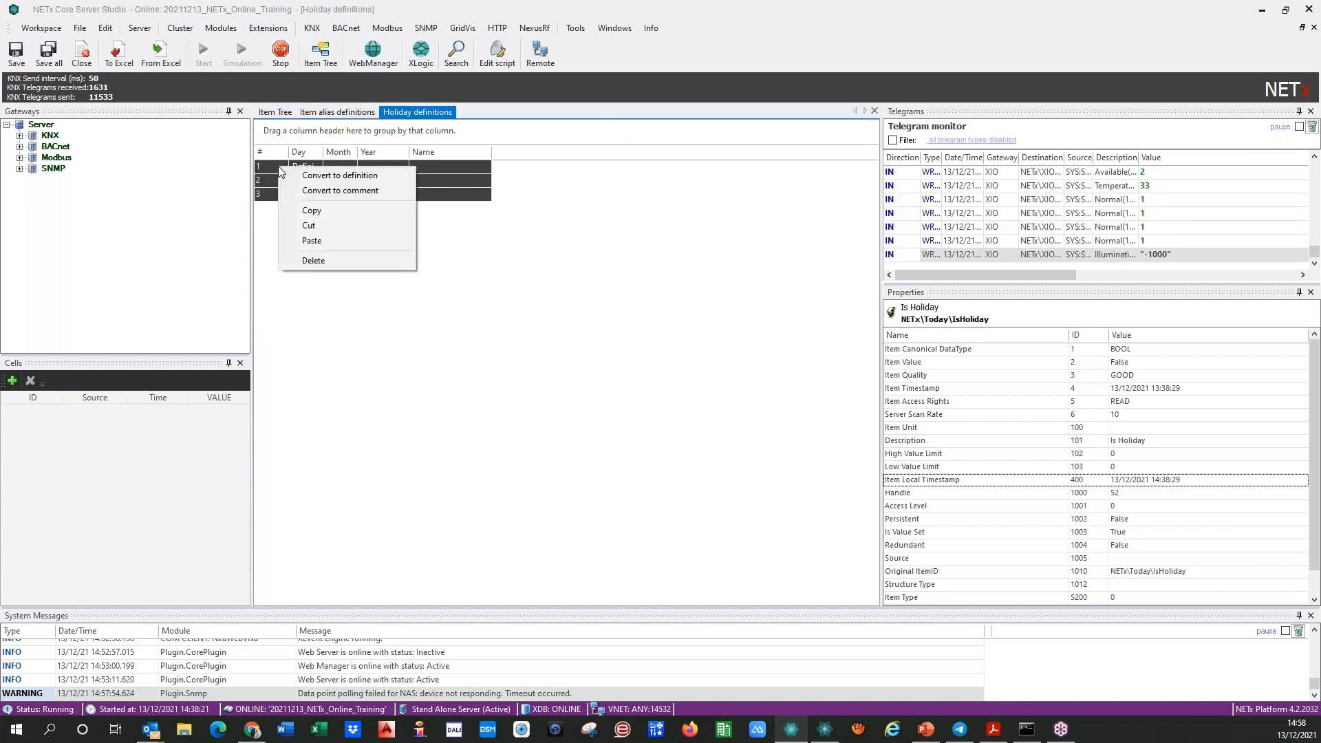
{"action": "left_click", "coordinate": [306, 260]}
- Add a holiday definition for day 13, month 12, year 2021 named "NETx Day" and save the definitions
{"action": "right_click", "coordinate": [265, 168]}
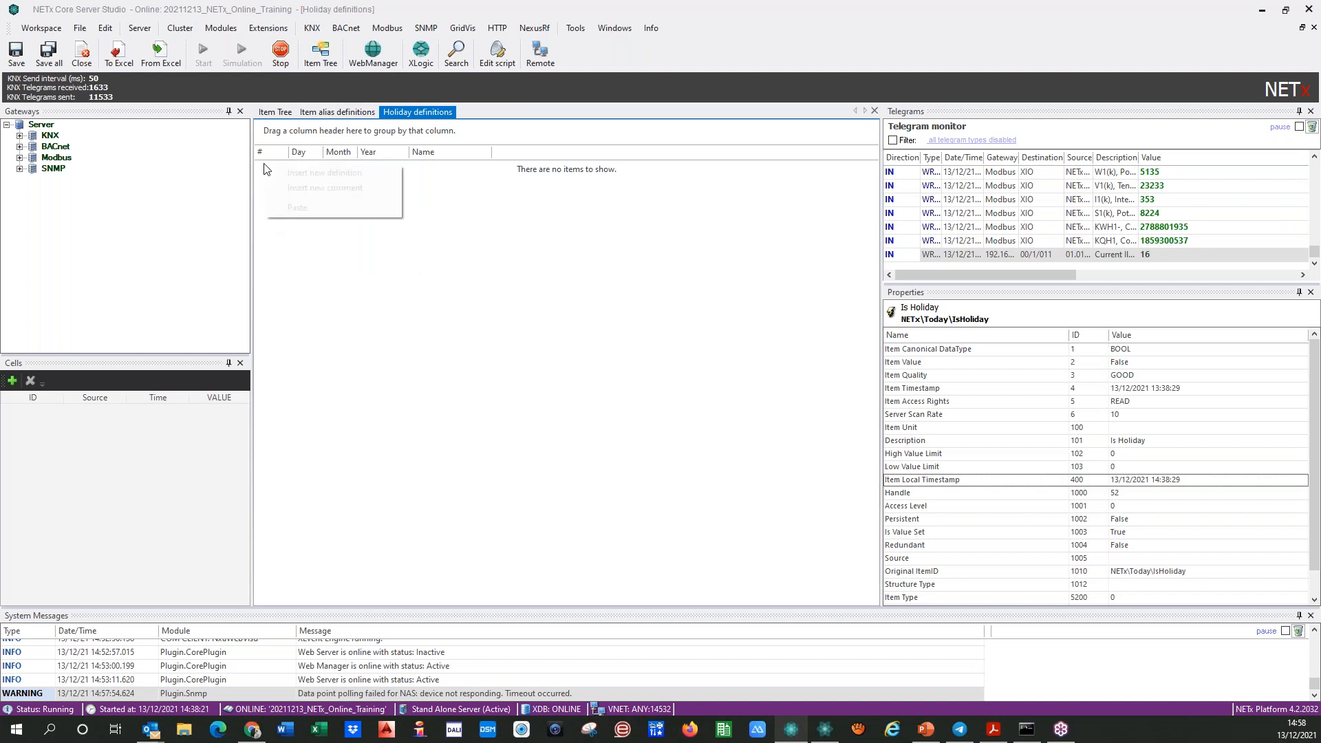
{"action": "left_click", "coordinate": [299, 172]}
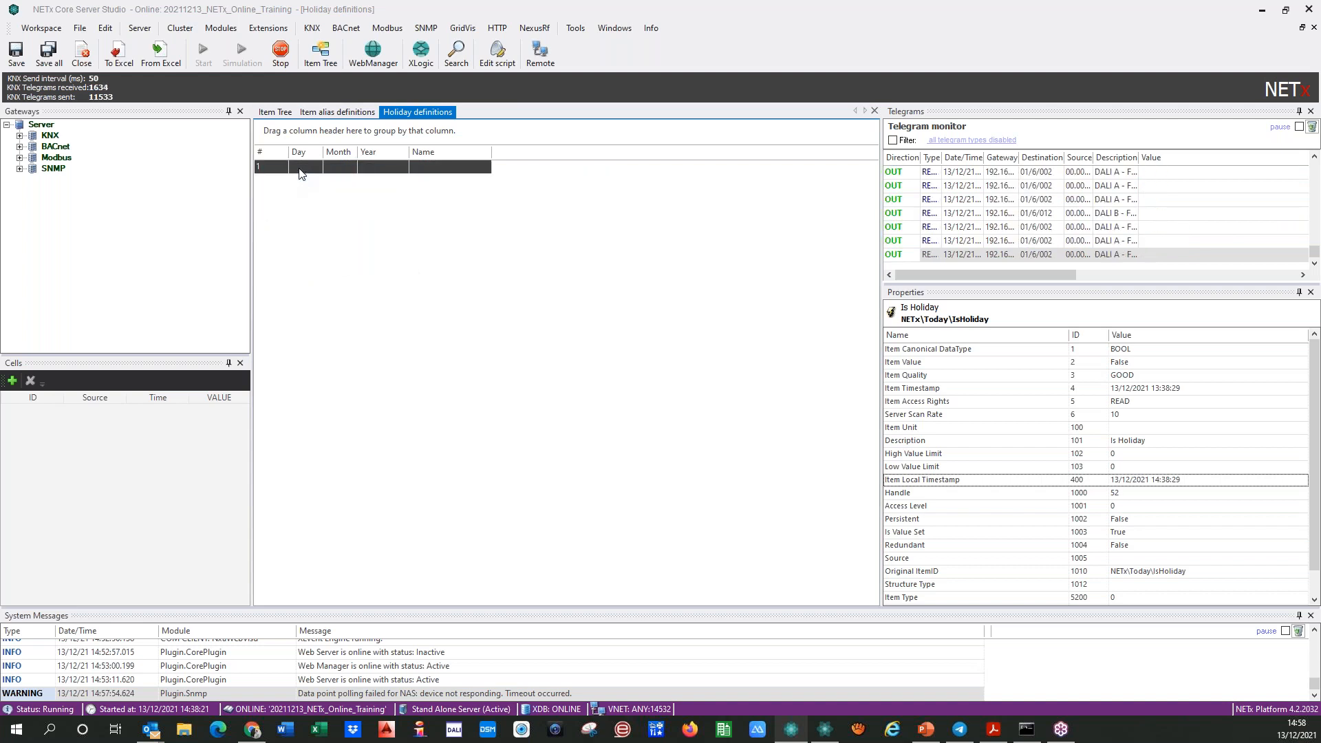
{"action": "left_click", "coordinate": [337, 167]}
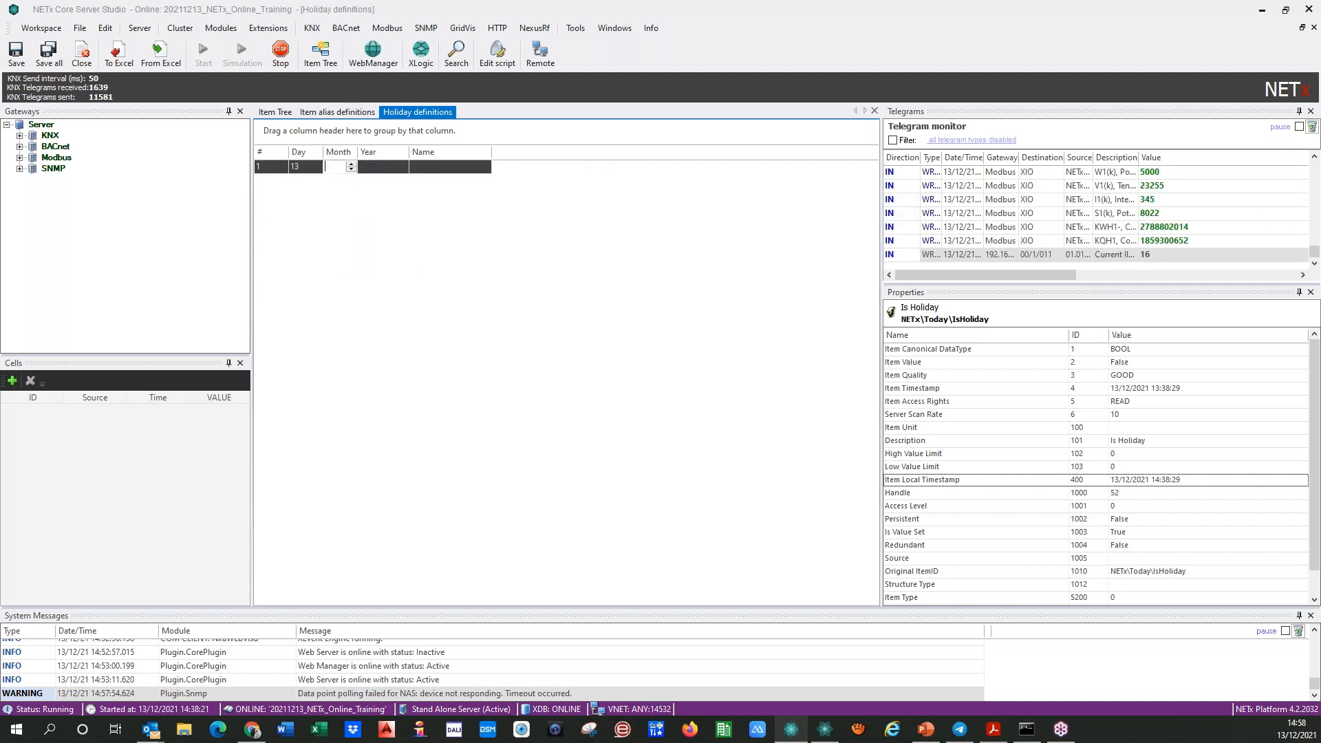
{"action": "left_click", "coordinate": [371, 168]}
{"action": "type", "text": "2"}
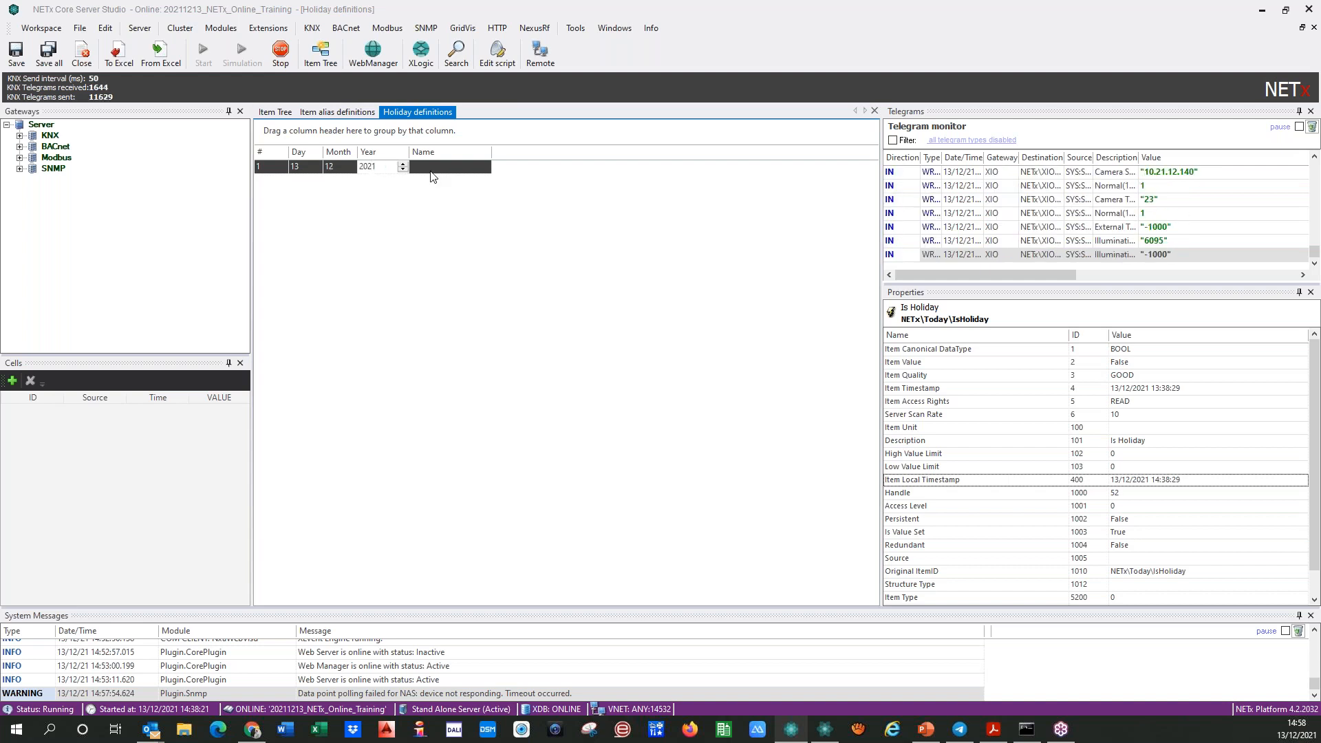
{"action": "left_click", "coordinate": [431, 172]}
{"action": "type", "text": "NETx"}
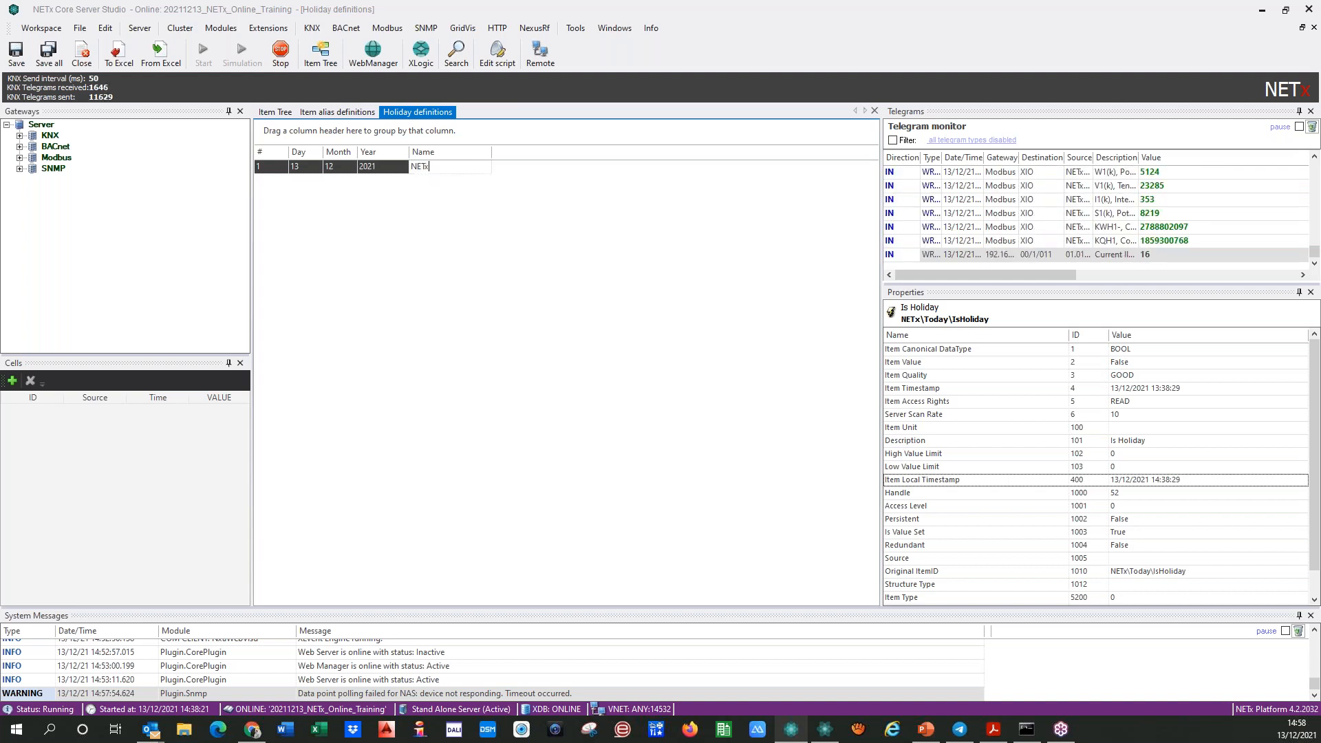
{"action": "type", "text": " Day"}
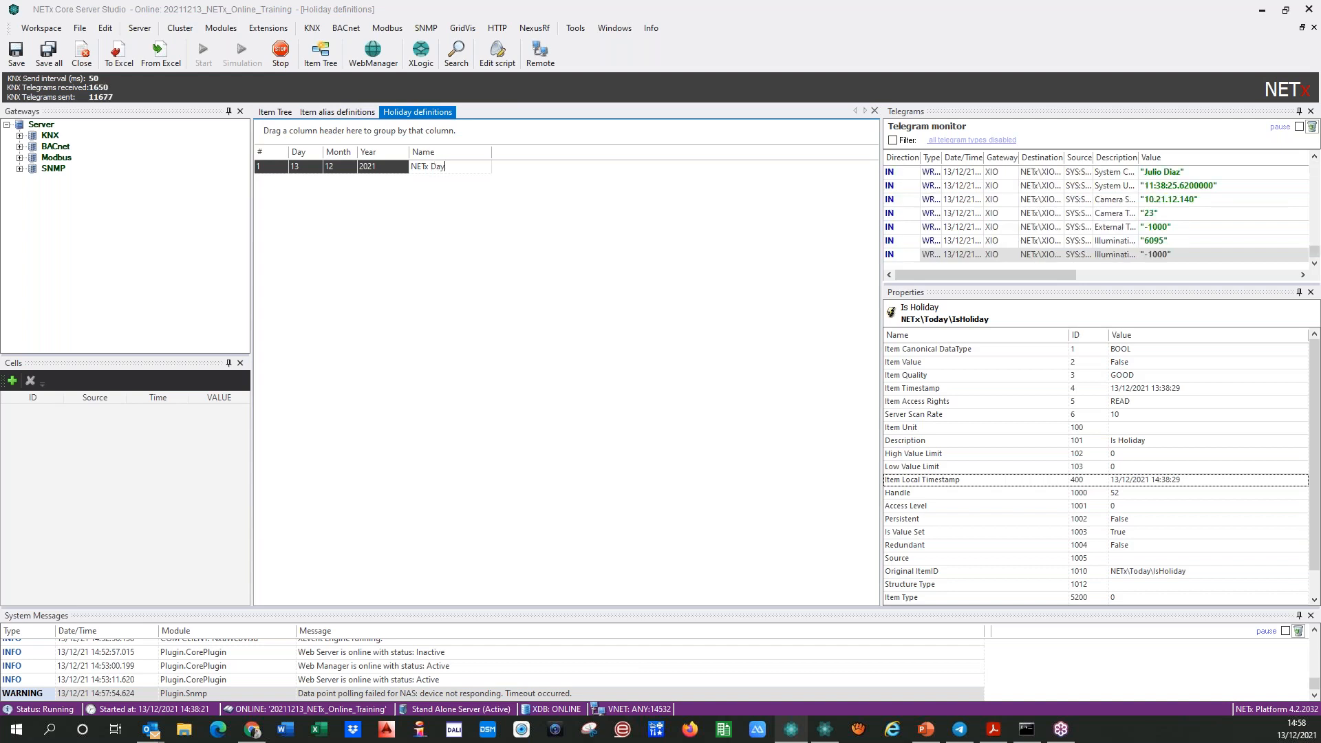
{"action": "key", "text": "Return"}
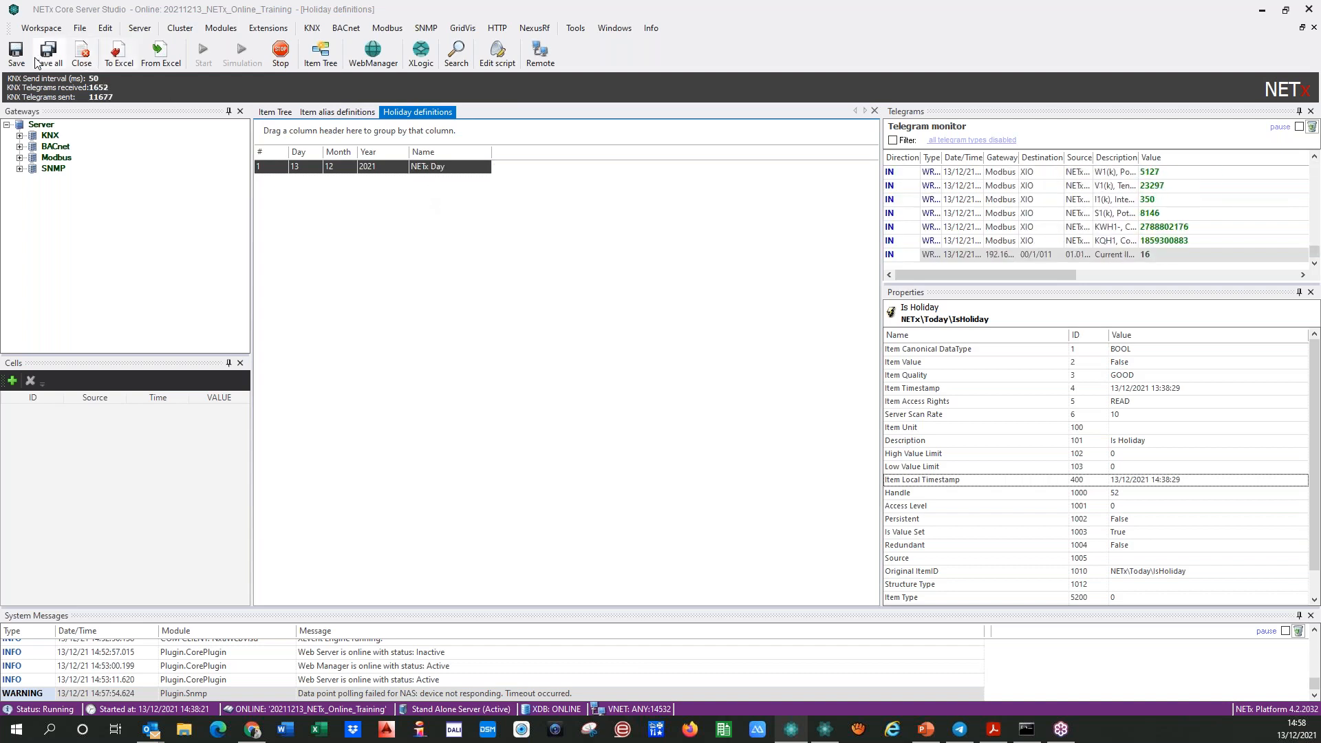
{"action": "left_click", "coordinate": [16, 53]}
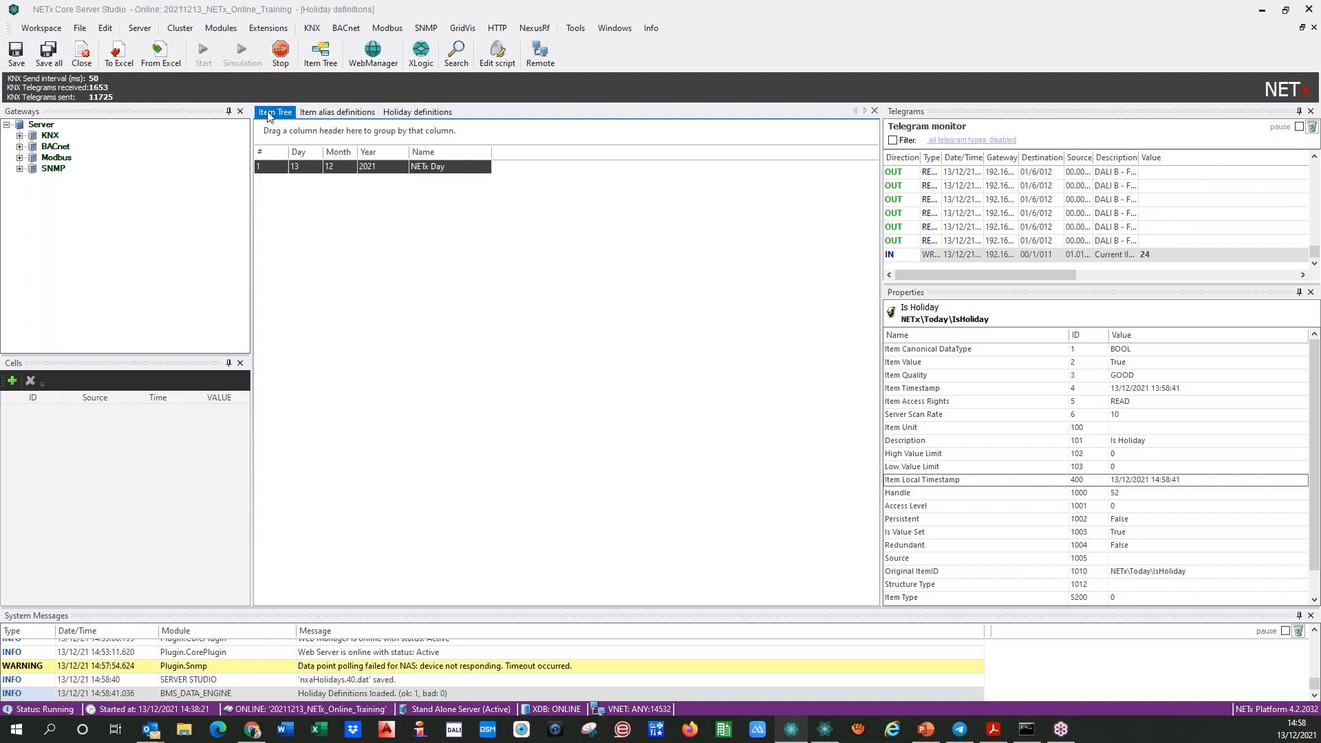
- Return to the item tree and review the Today branch's IsHoliday, HolidayName and Temperature items
{"action": "left_click", "coordinate": [589, 313]}
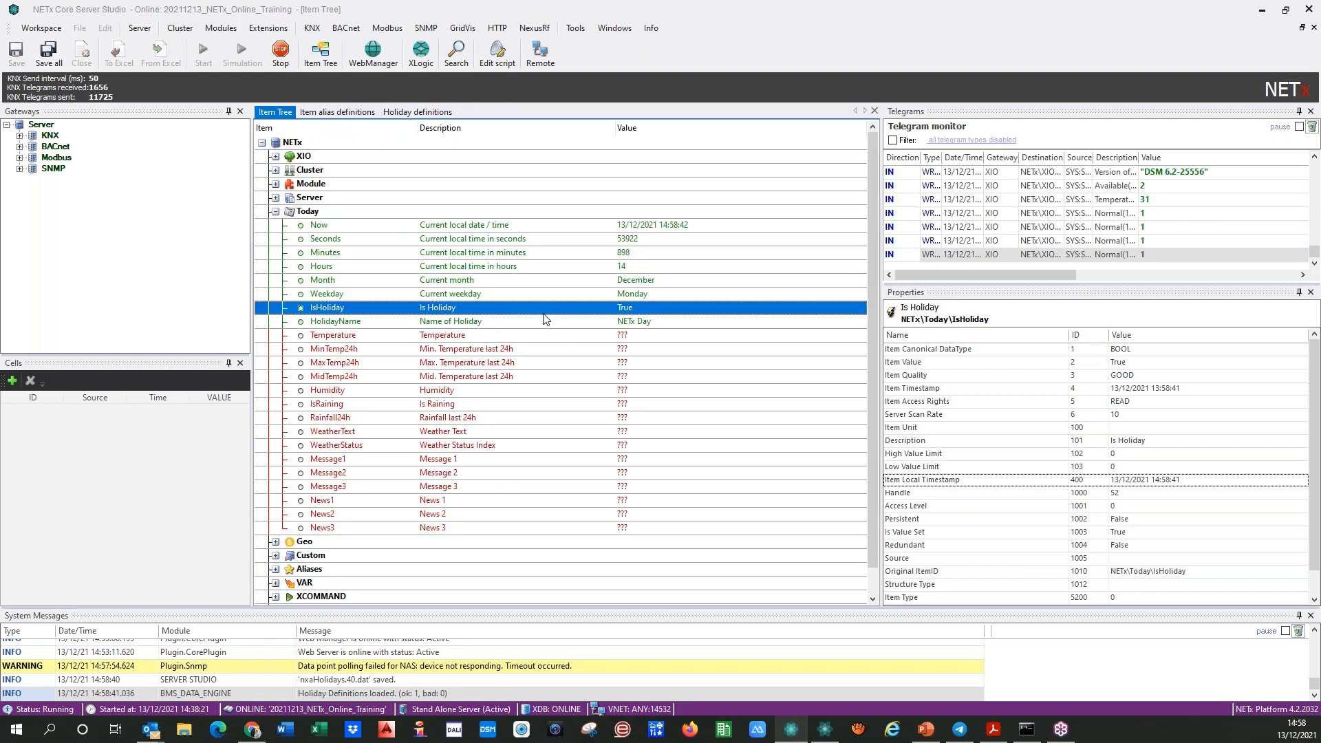
{"action": "left_click", "coordinate": [636, 317]}
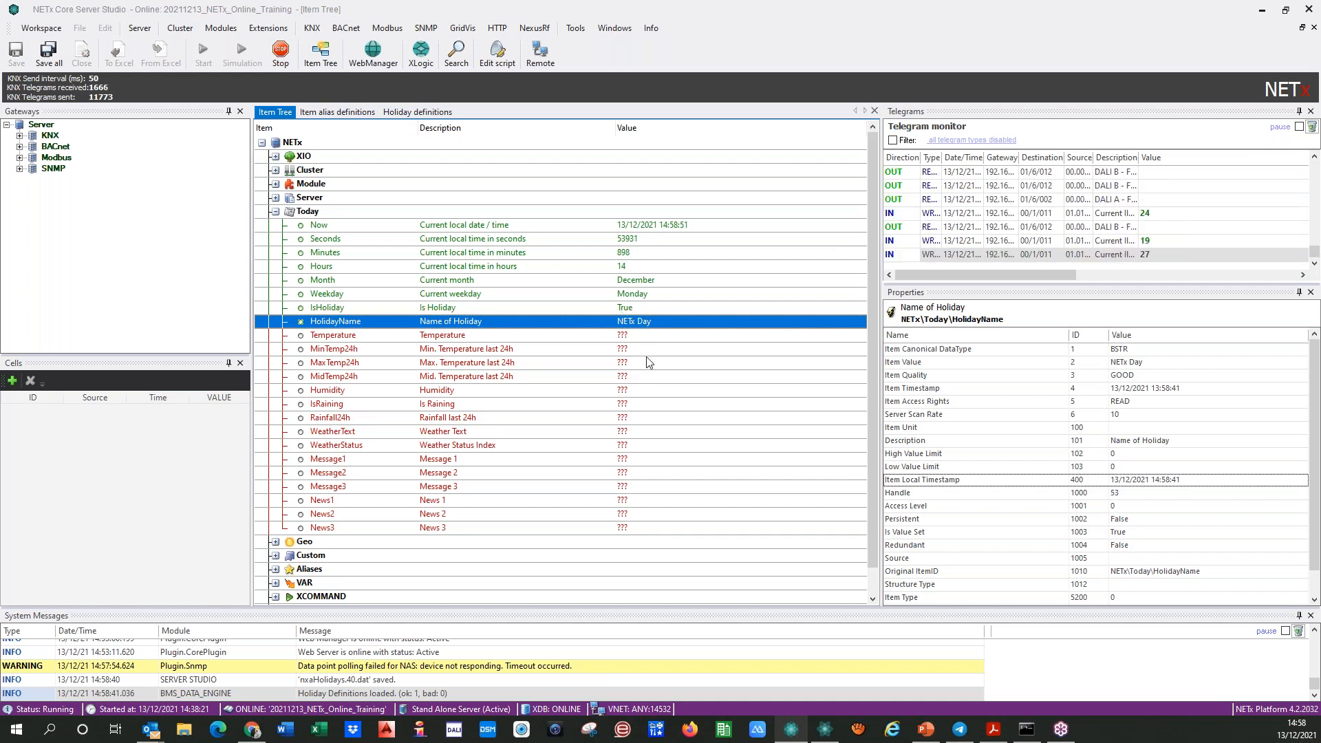
{"action": "left_click", "coordinate": [352, 337]}
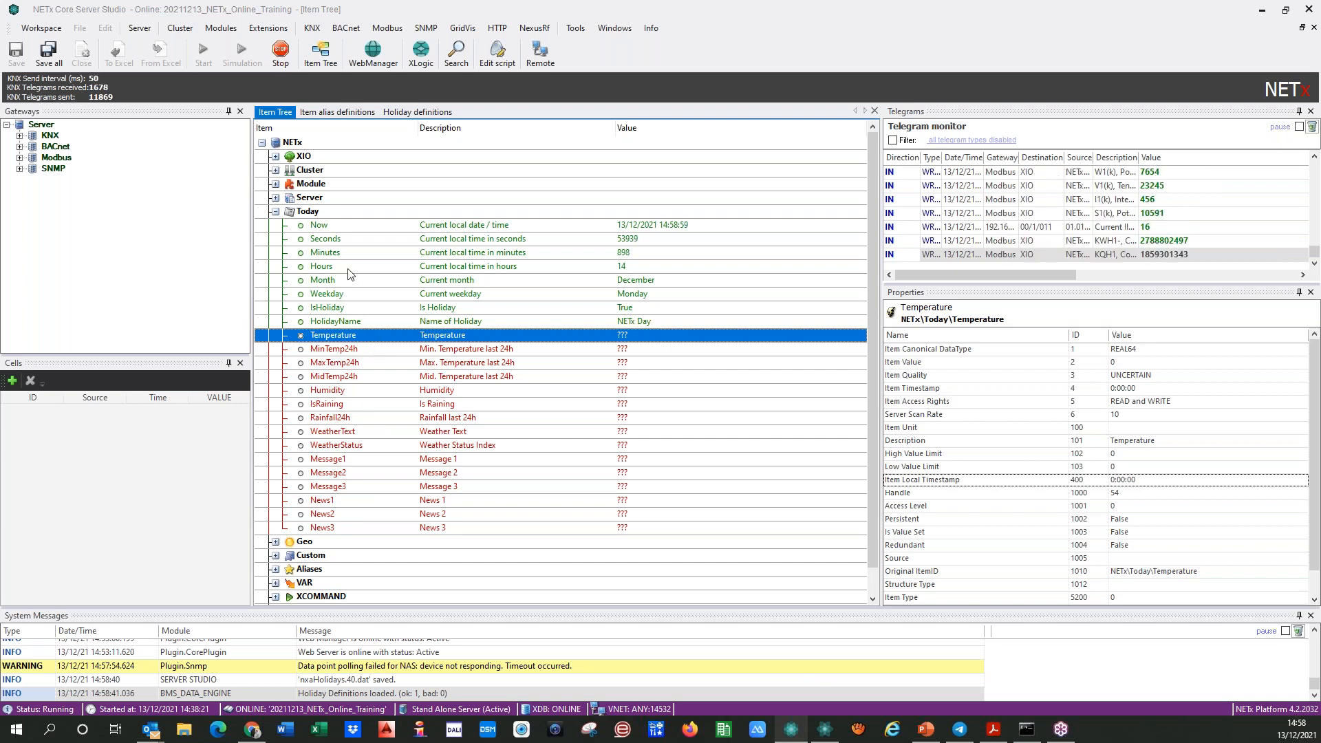
- Expand the XIO branch, collapse Room 0101 and KNX, and expand Http down to the Weather Home items
{"action": "double_click", "coordinate": [292, 156]}
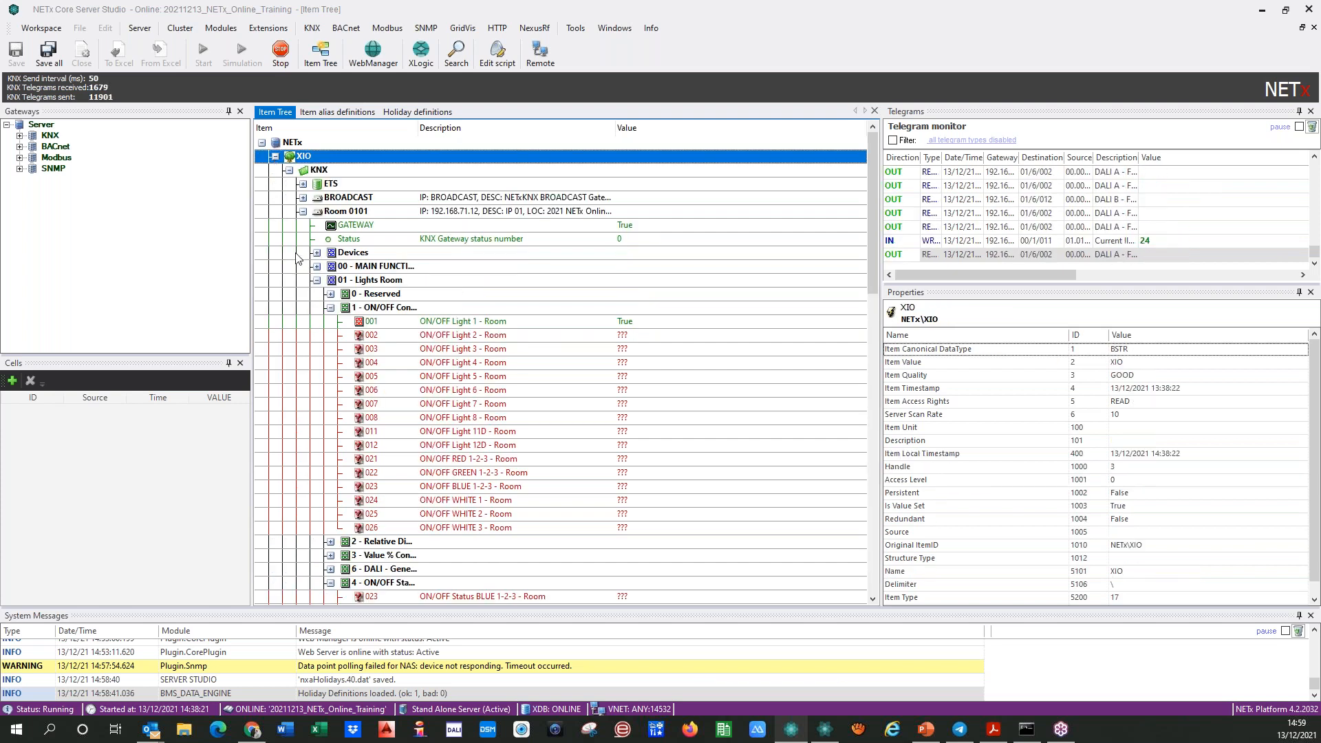
{"action": "left_click", "coordinate": [303, 211]}
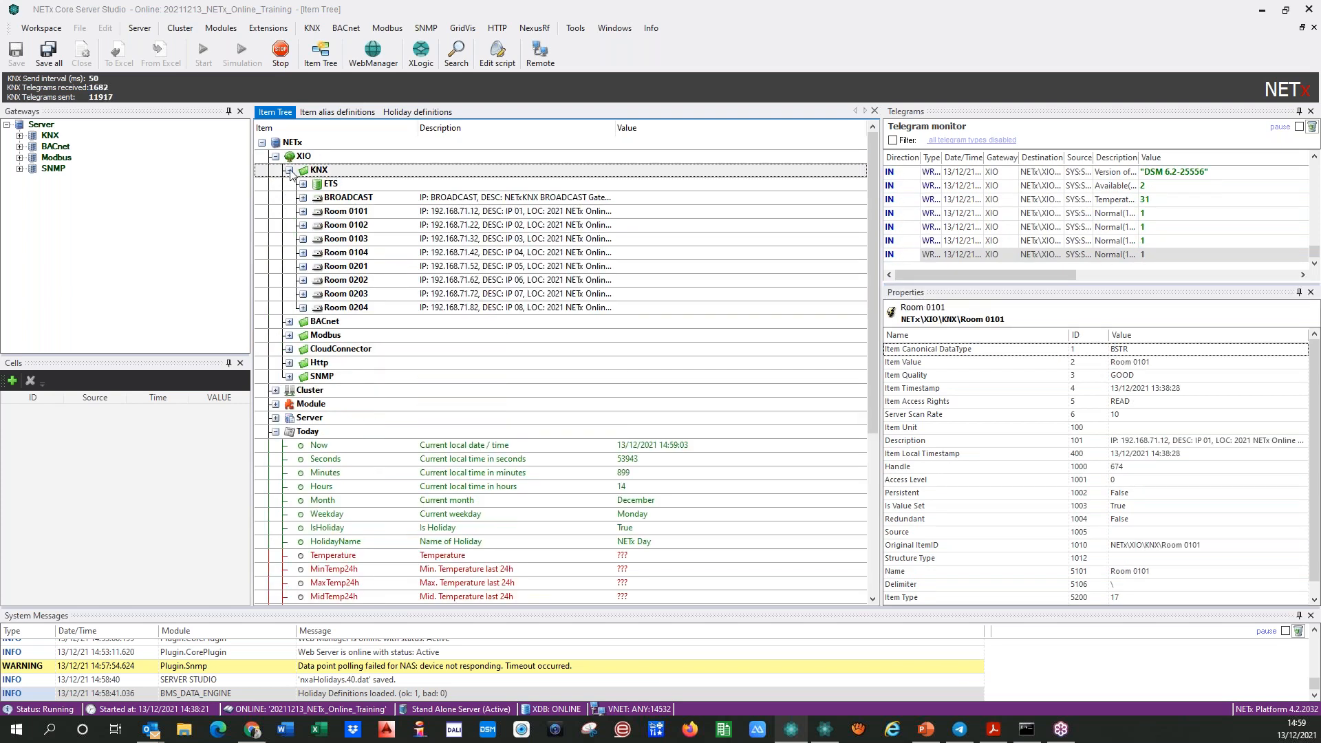
{"action": "left_click", "coordinate": [289, 170]}
{"action": "left_click", "coordinate": [288, 225]}
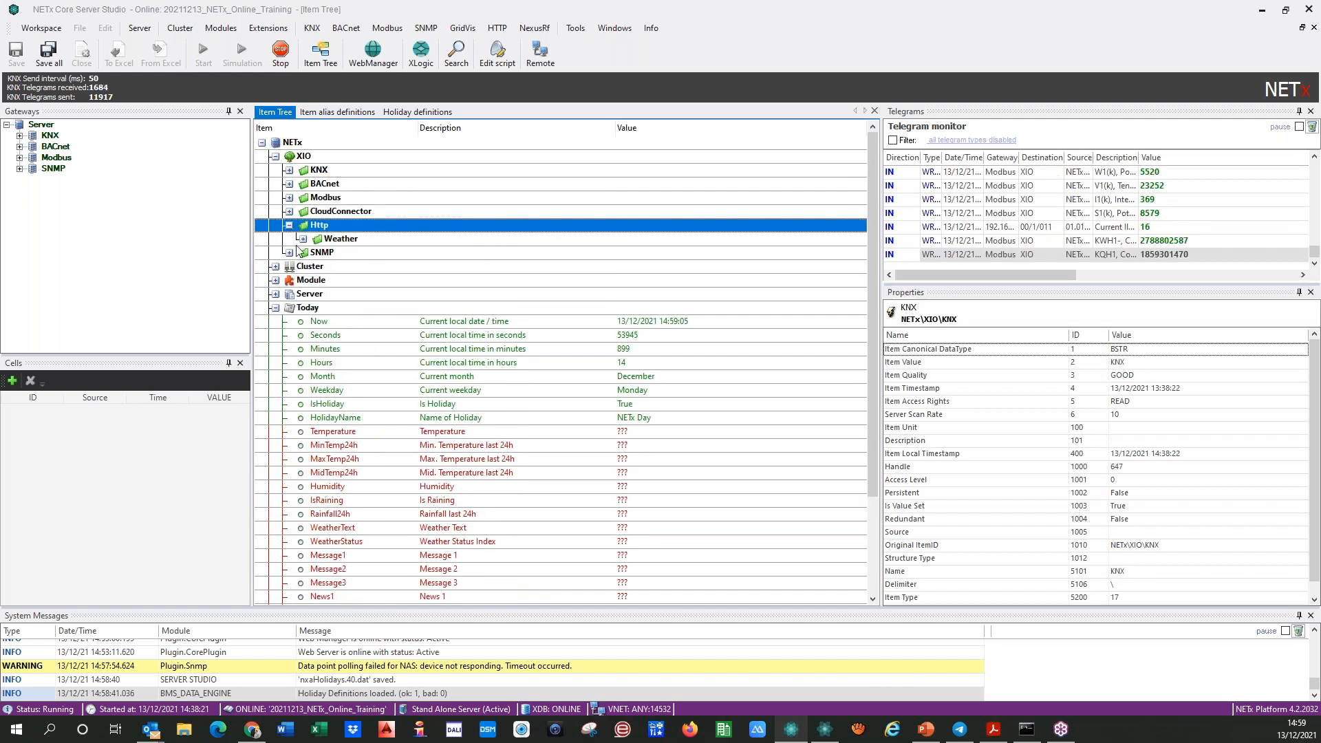
{"action": "left_click", "coordinate": [303, 238]}
{"action": "left_click", "coordinate": [316, 253]}
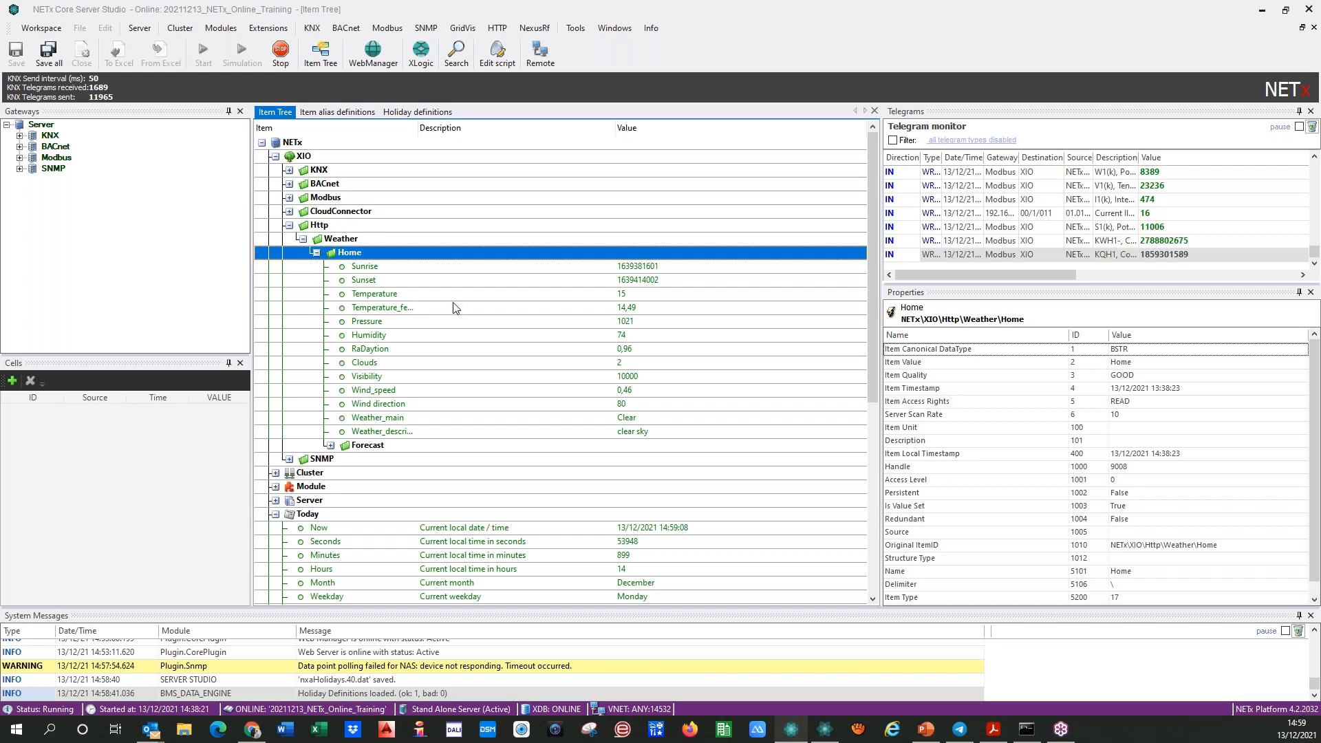
- Create a VLink from the Http Weather Home Temperature item to the Today Temperature item
{"action": "left_click_drag", "start_coordinate": [466, 294], "coordinate": [472, 514]}
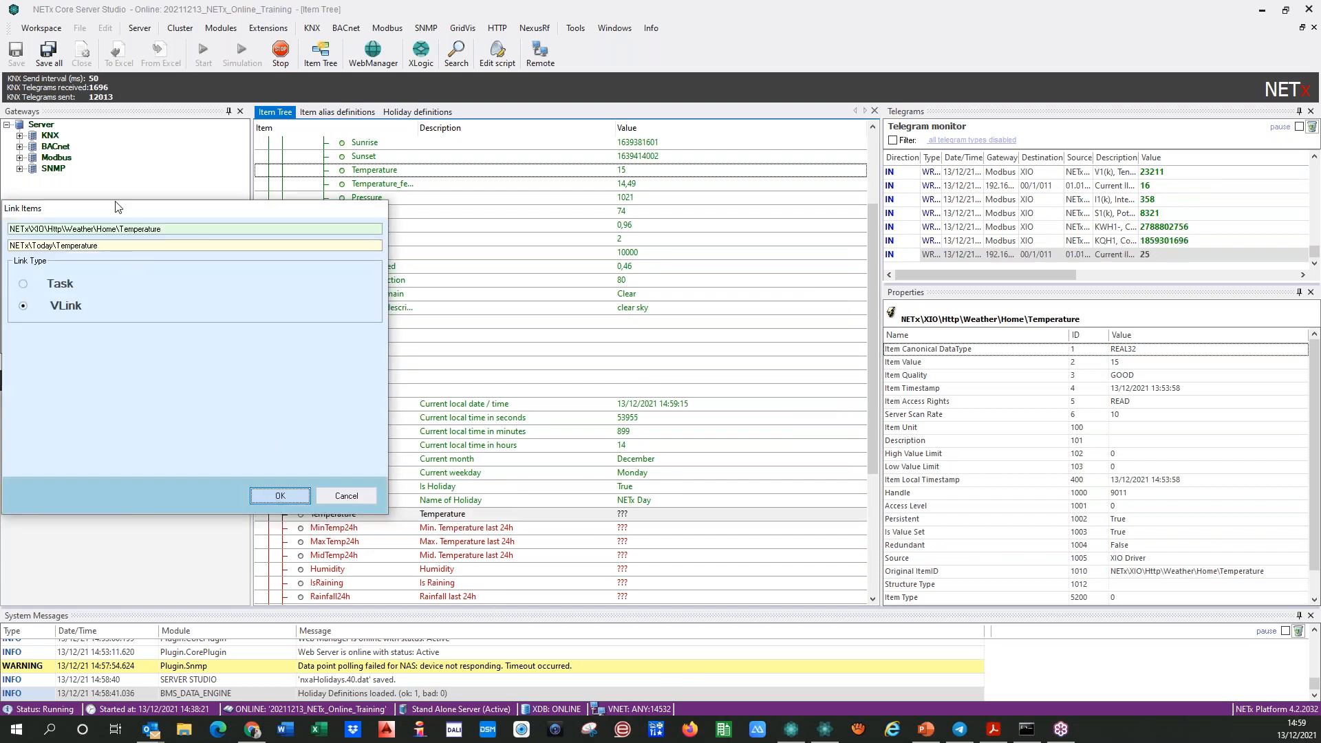
{"action": "left_click_drag", "start_coordinate": [156, 210], "coordinate": [396, 202]}
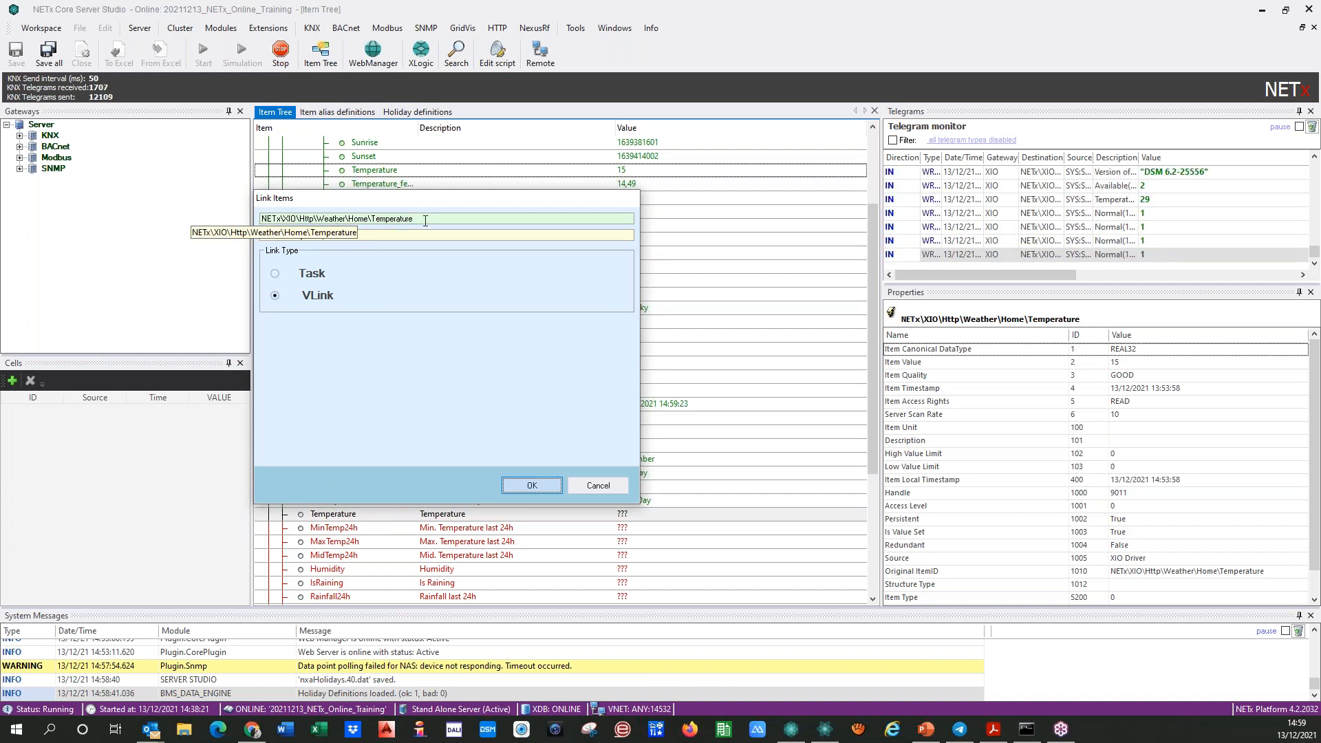
{"action": "left_click", "coordinate": [517, 490]}
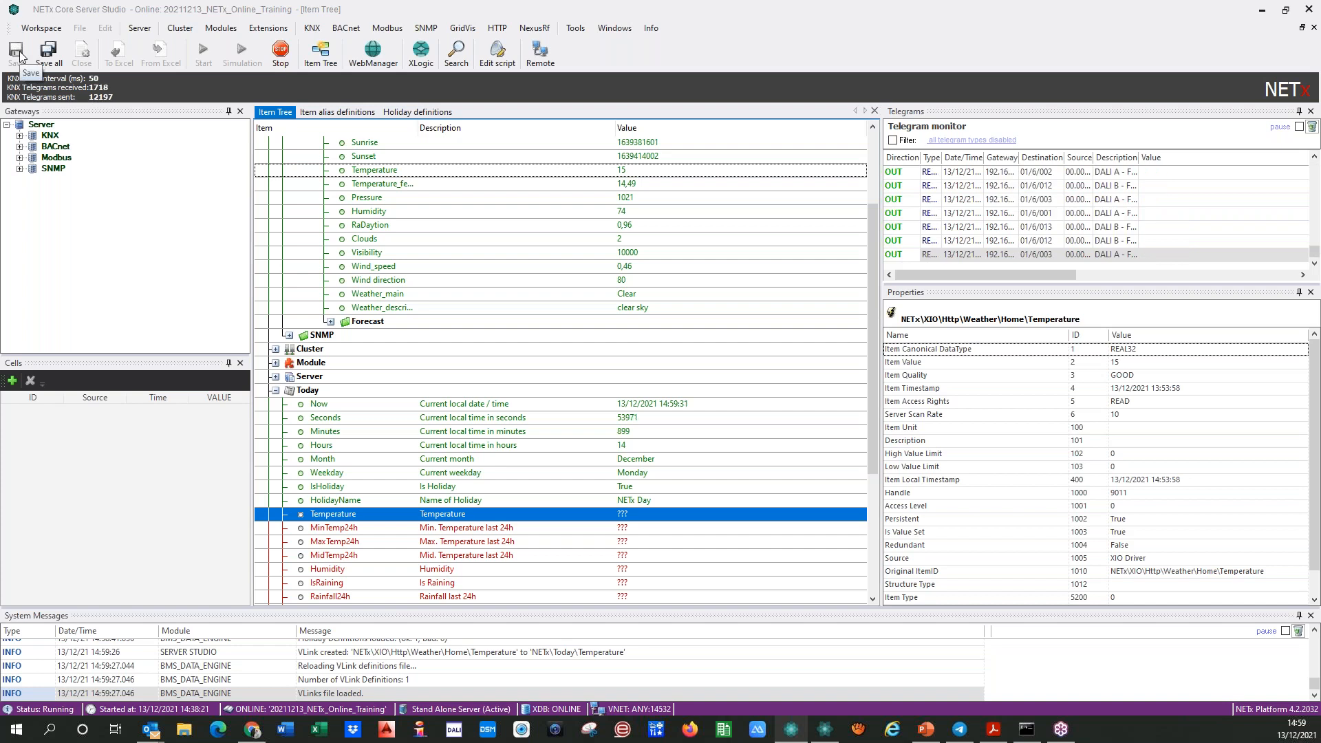
- Read the item value of the Http Weather Home Temperature item
{"action": "right_click", "coordinate": [441, 177]}
{"action": "left_click", "coordinate": [464, 179]}
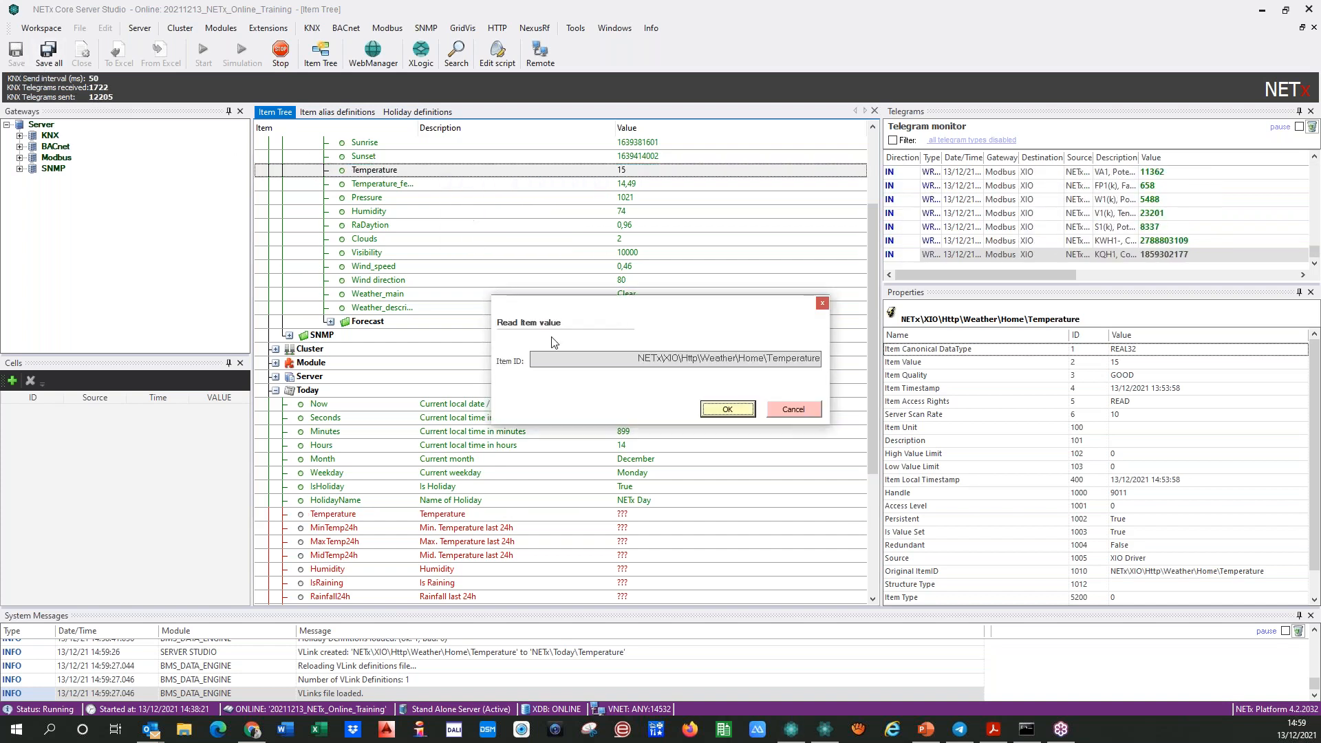
{"action": "left_click", "coordinate": [725, 409]}
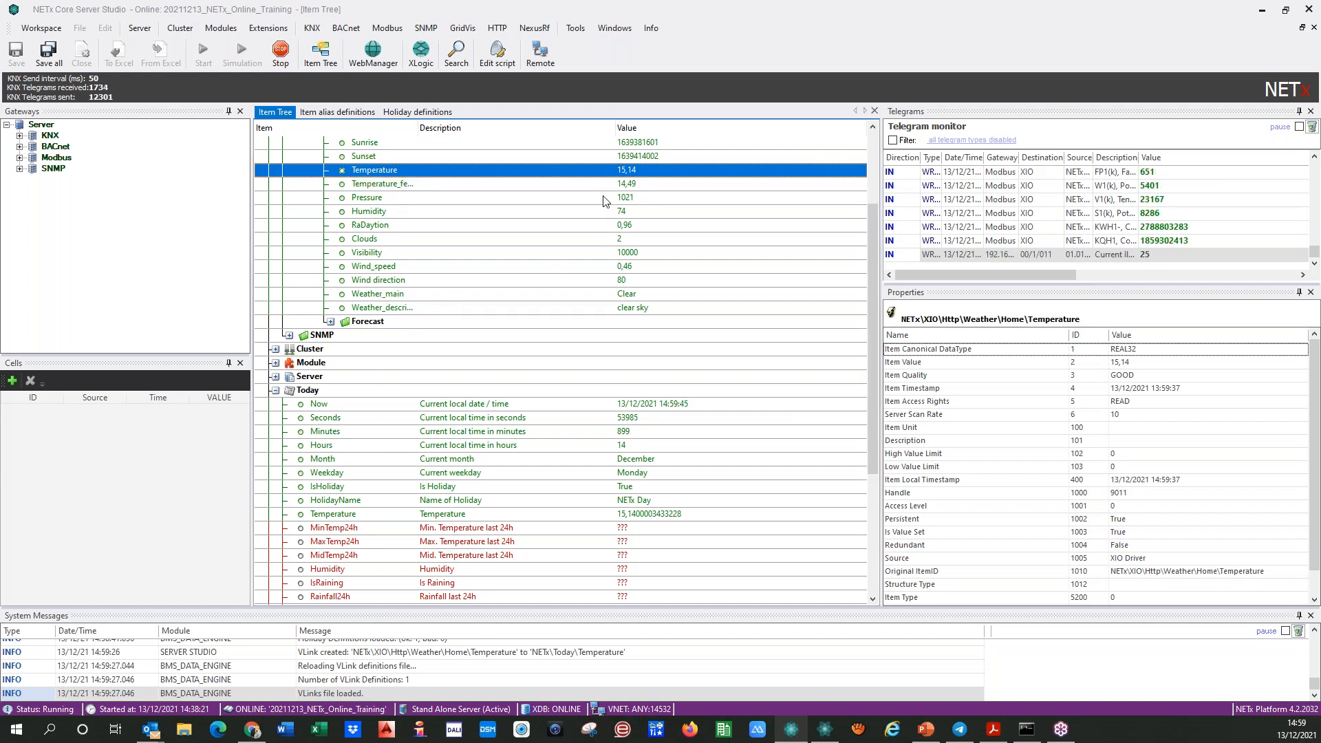
- Create a VLink from the Weather Home Weather_main item to the Today WeatherText item
{"action": "scroll", "coordinate": [490, 248], "scroll_direction": "up", "scroll_amount": 2}
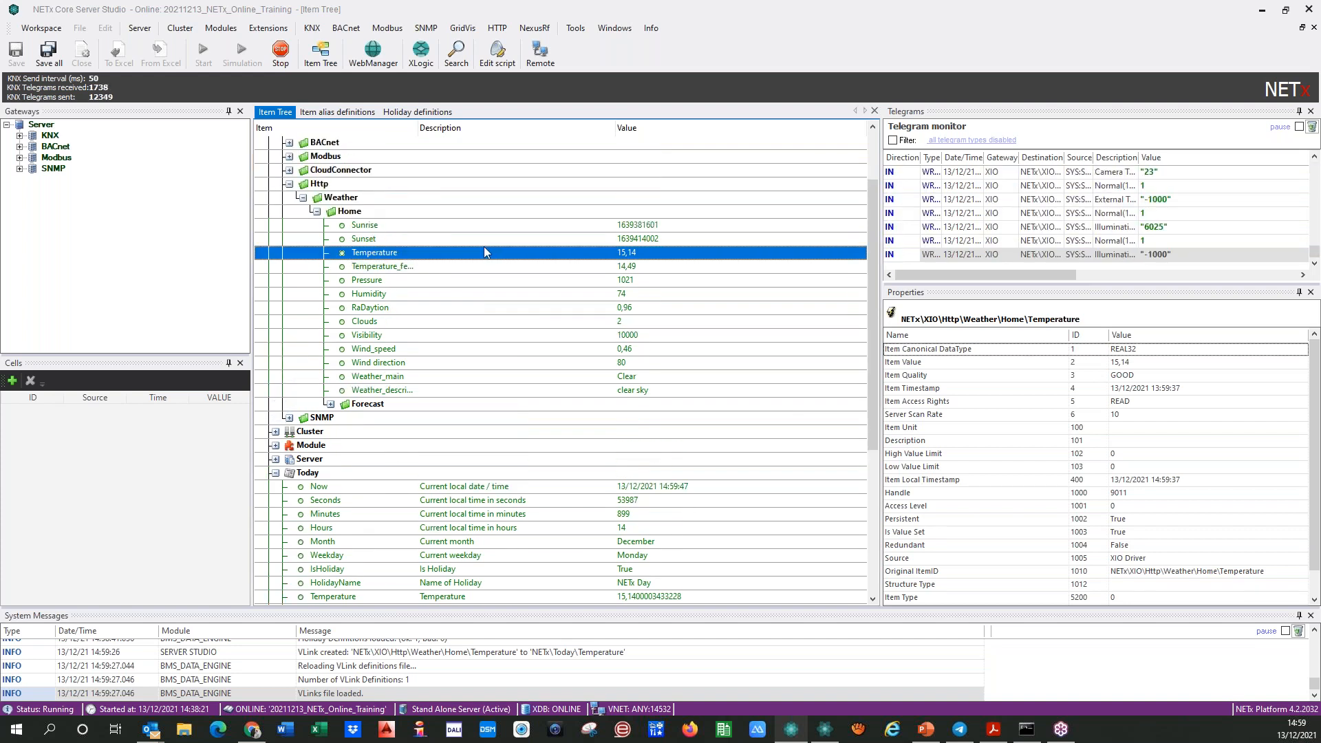
{"action": "scroll", "coordinate": [485, 247], "scroll_direction": "down", "scroll_amount": 3}
{"action": "scroll", "coordinate": [480, 254], "scroll_direction": "down", "scroll_amount": 1}
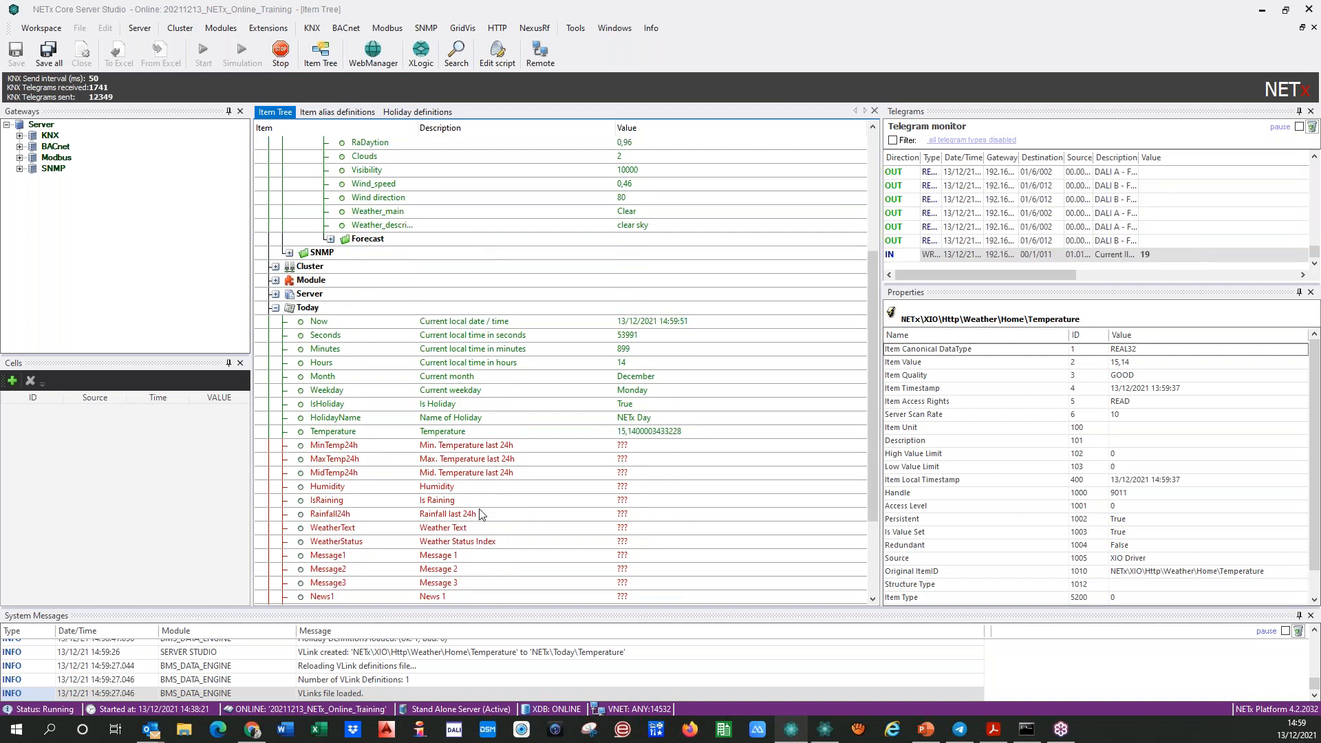
{"action": "left_click", "coordinate": [525, 527]}
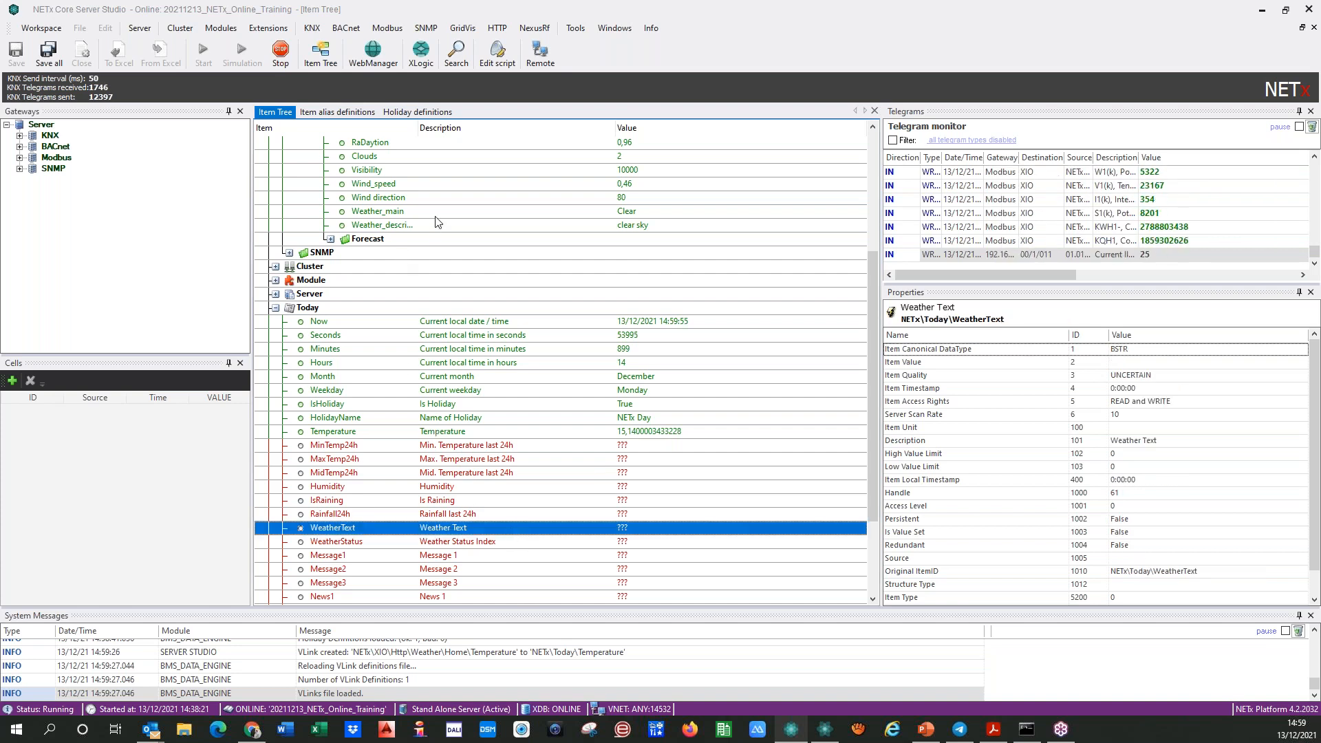
{"action": "left_click_drag", "start_coordinate": [465, 214], "coordinate": [485, 525]}
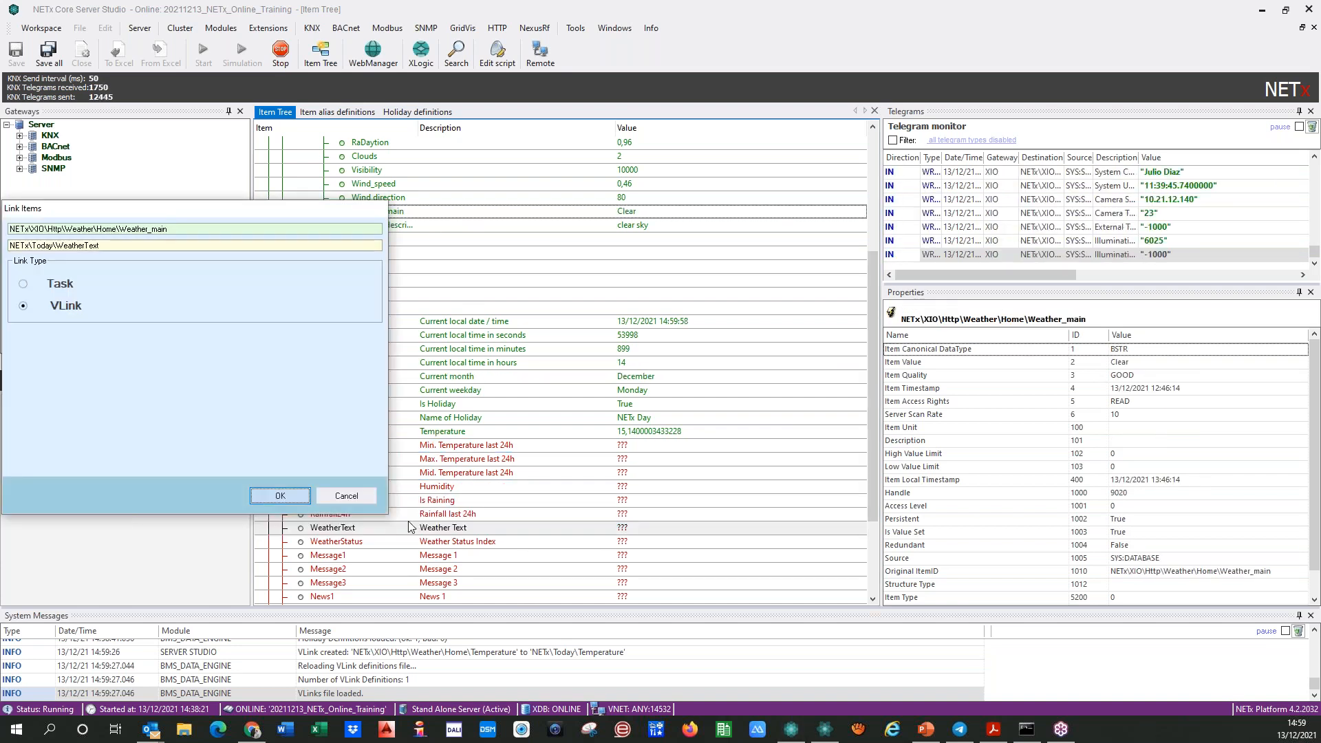
{"action": "left_click", "coordinate": [280, 496]}
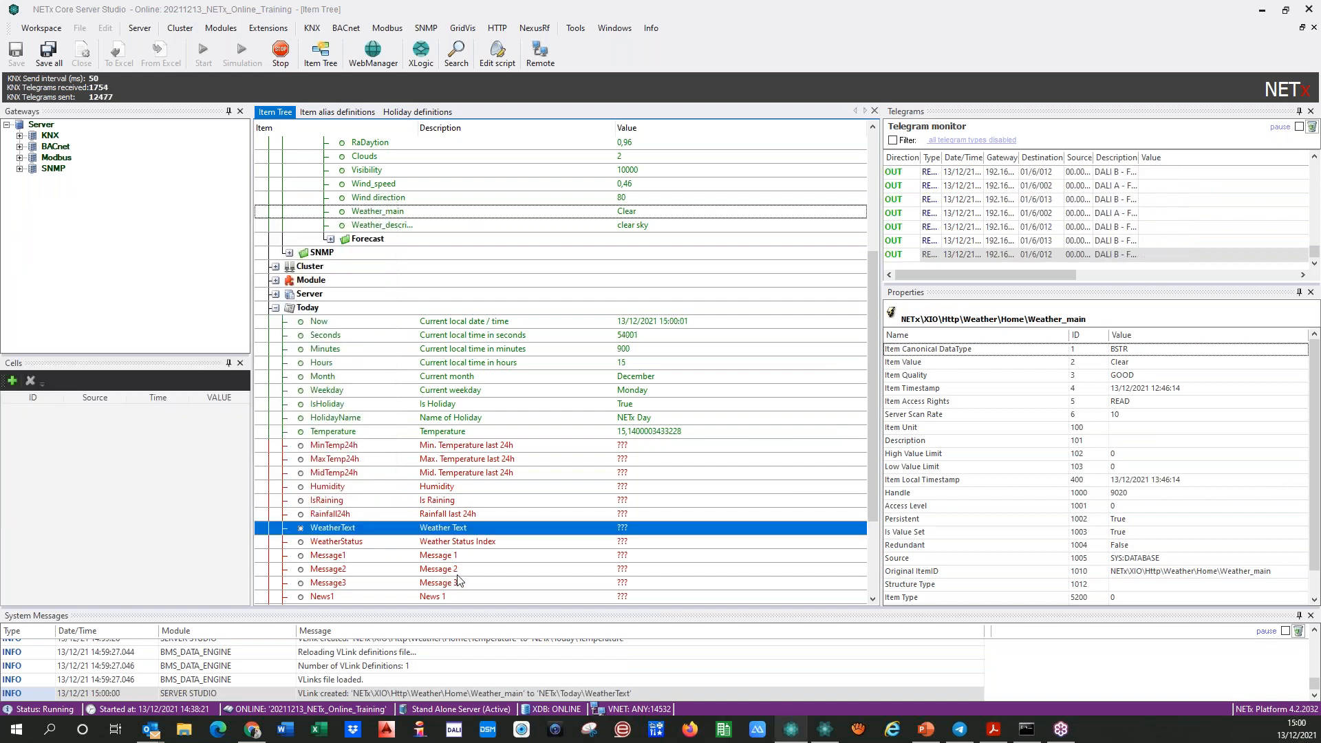
- Read the item value of the Weather Home Weather_main item
{"action": "scroll", "coordinate": [518, 535], "scroll_direction": "down", "scroll_amount": 1}
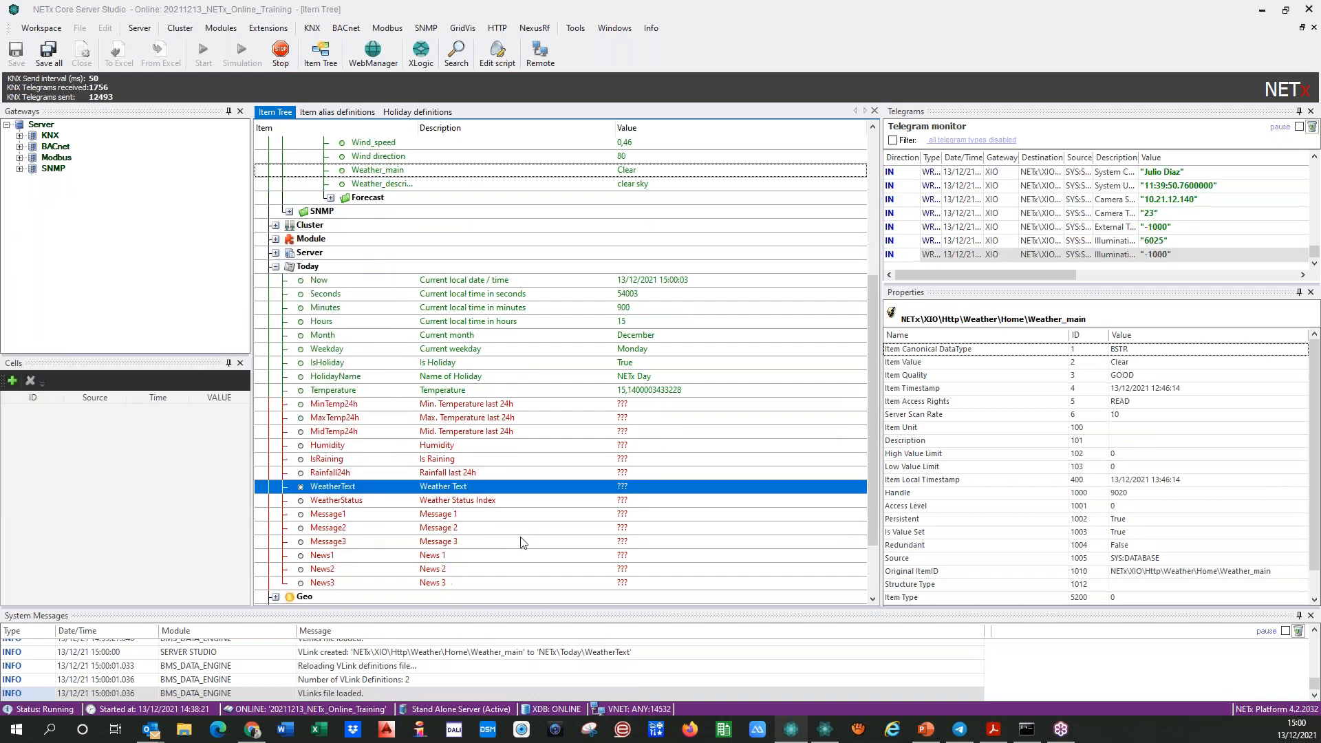
{"action": "right_click", "coordinate": [554, 170]}
{"action": "left_click", "coordinate": [592, 179]}
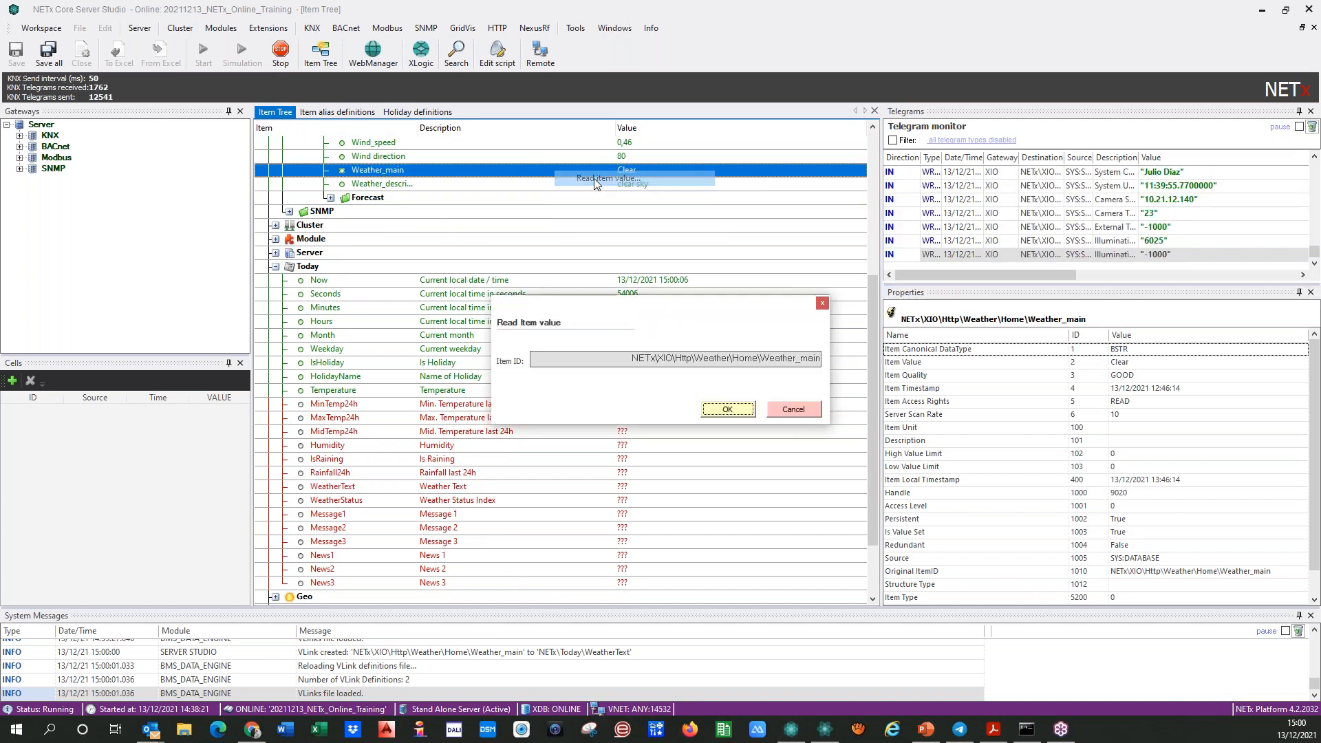
{"action": "left_click", "coordinate": [721, 408]}
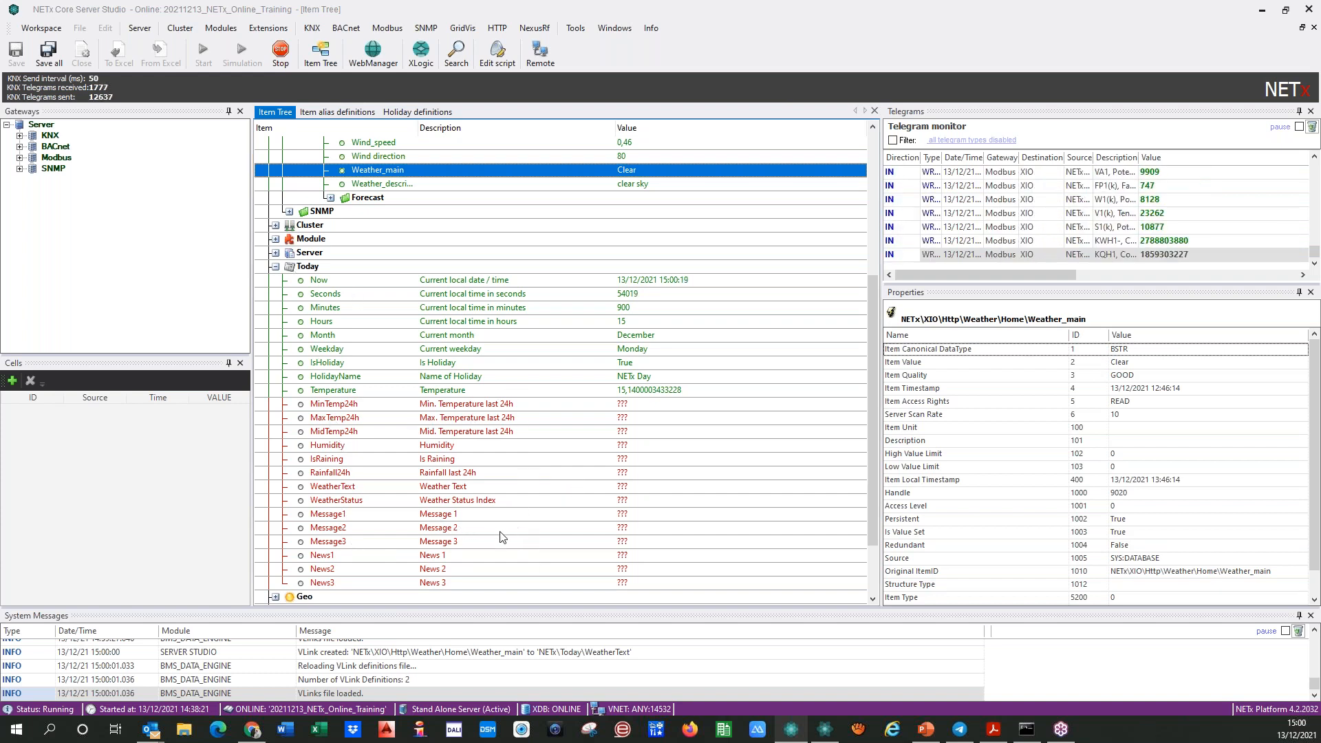
- Collapse the Today and Http branches and expand the Geo branch to show its sun and moon items
{"action": "left_click", "coordinate": [275, 267]}
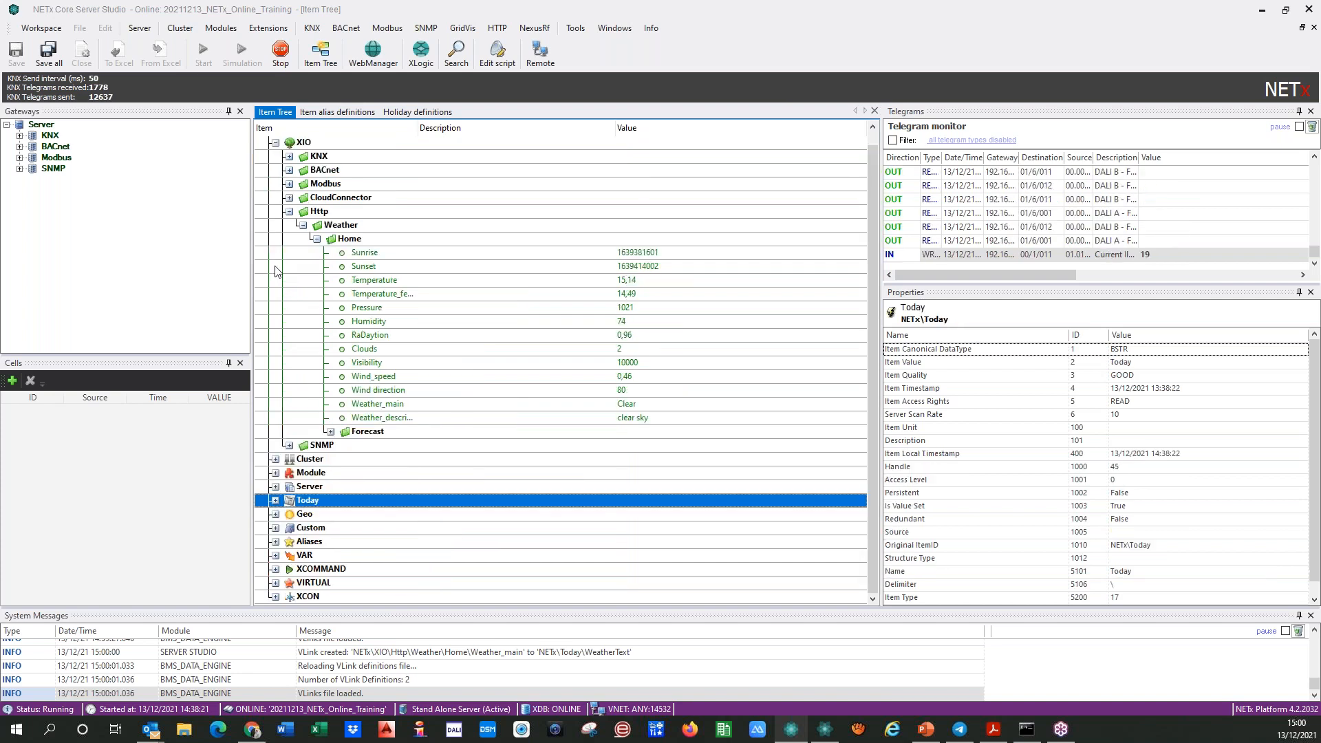
{"action": "left_click", "coordinate": [313, 518]}
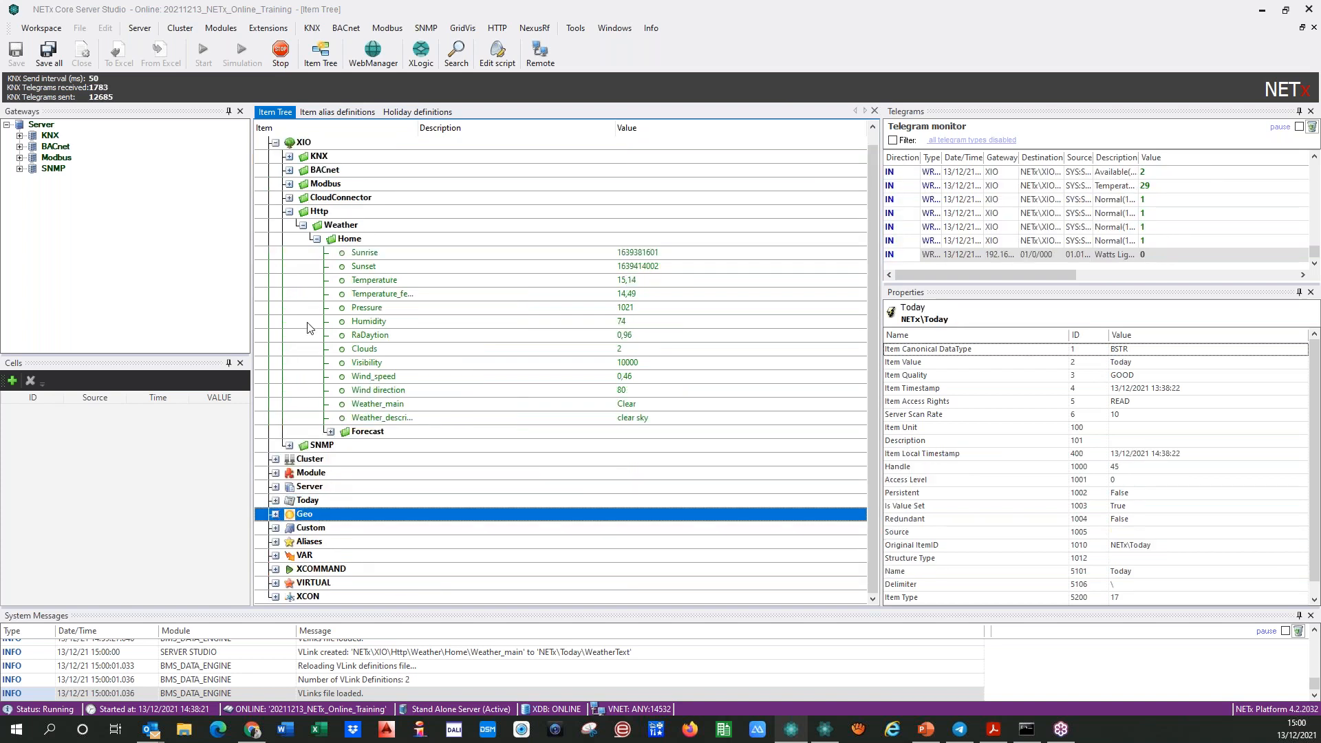
{"action": "left_click", "coordinate": [289, 212]}
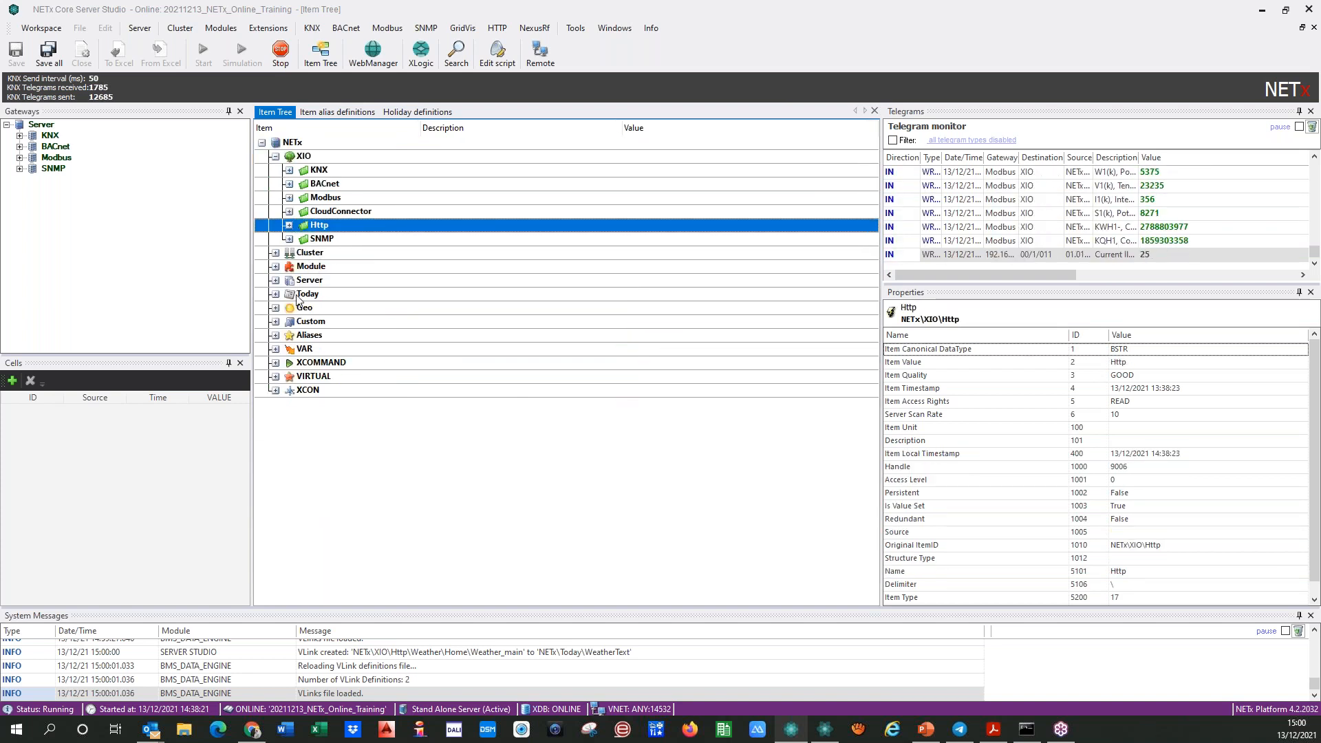
{"action": "double_click", "coordinate": [307, 311]}
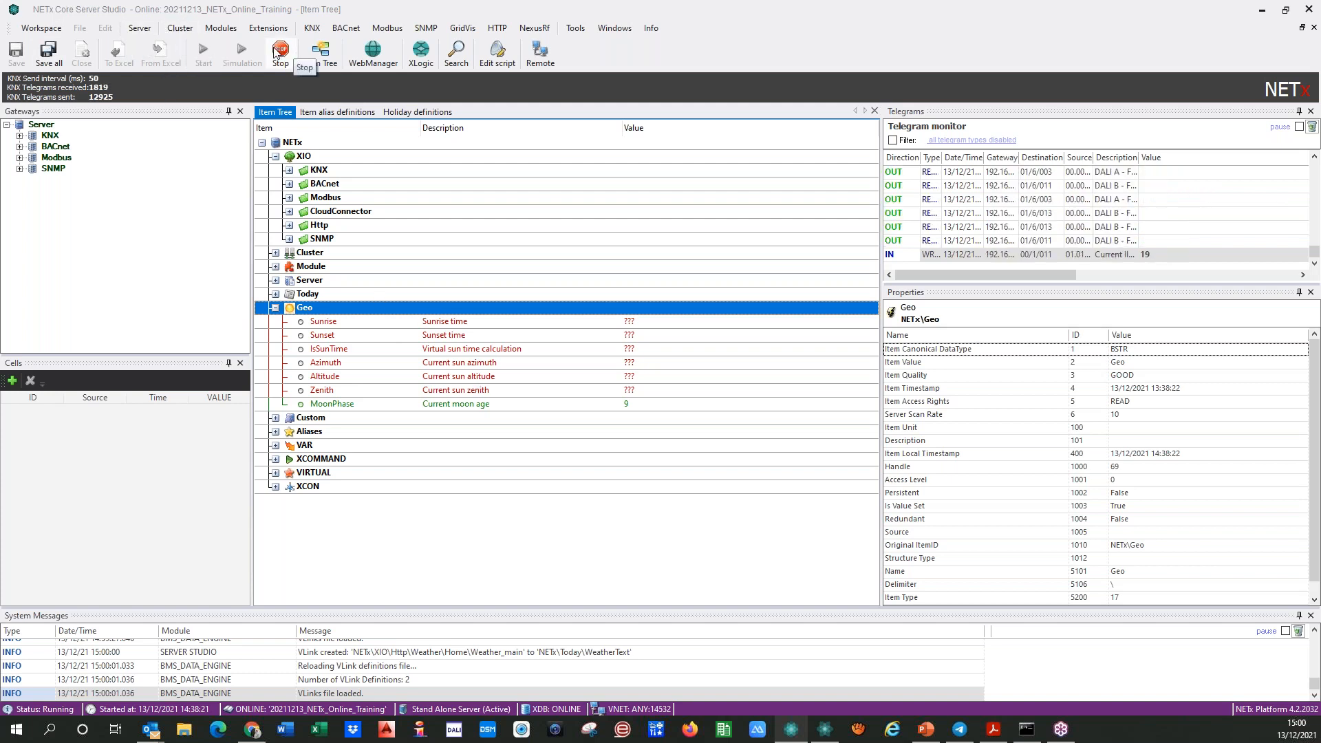
- Open the server's system configuration and collapse the OPC, KNX and SYS parameter groups
{"action": "left_click", "coordinate": [140, 28]}
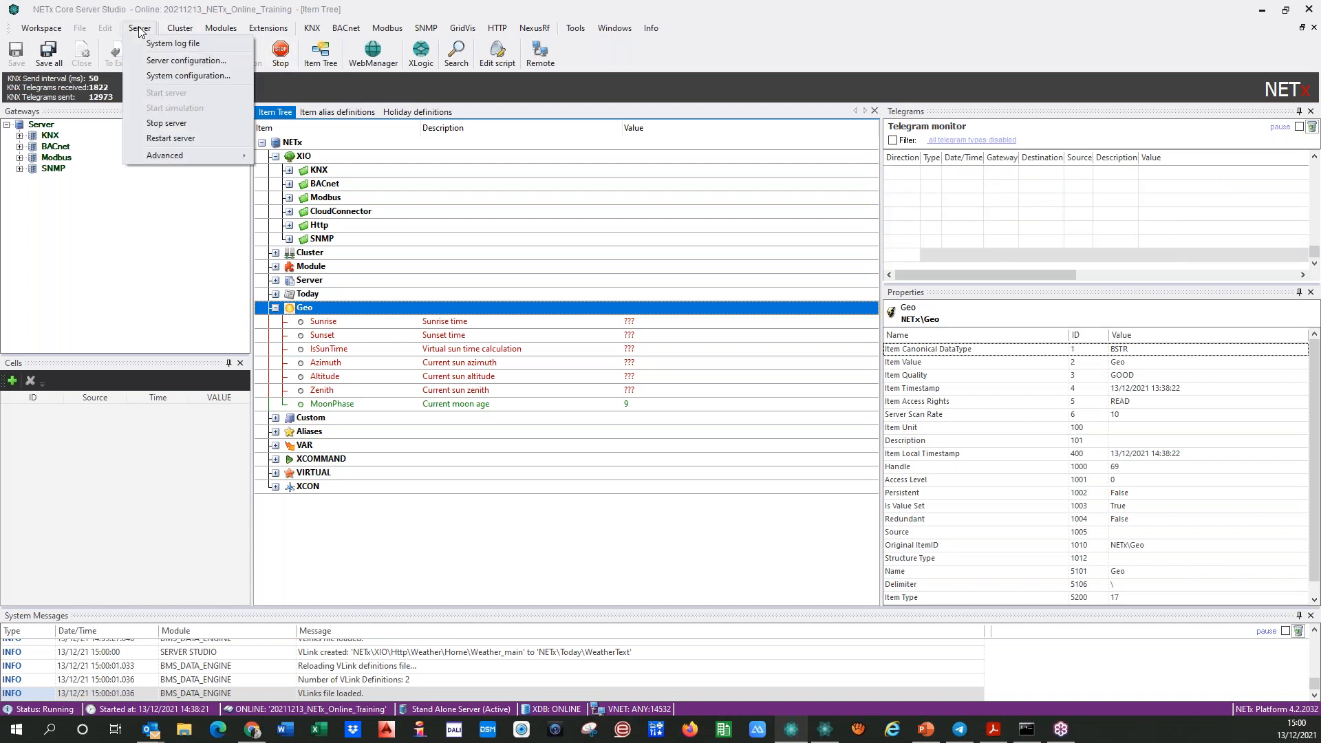
{"action": "left_click", "coordinate": [139, 74]}
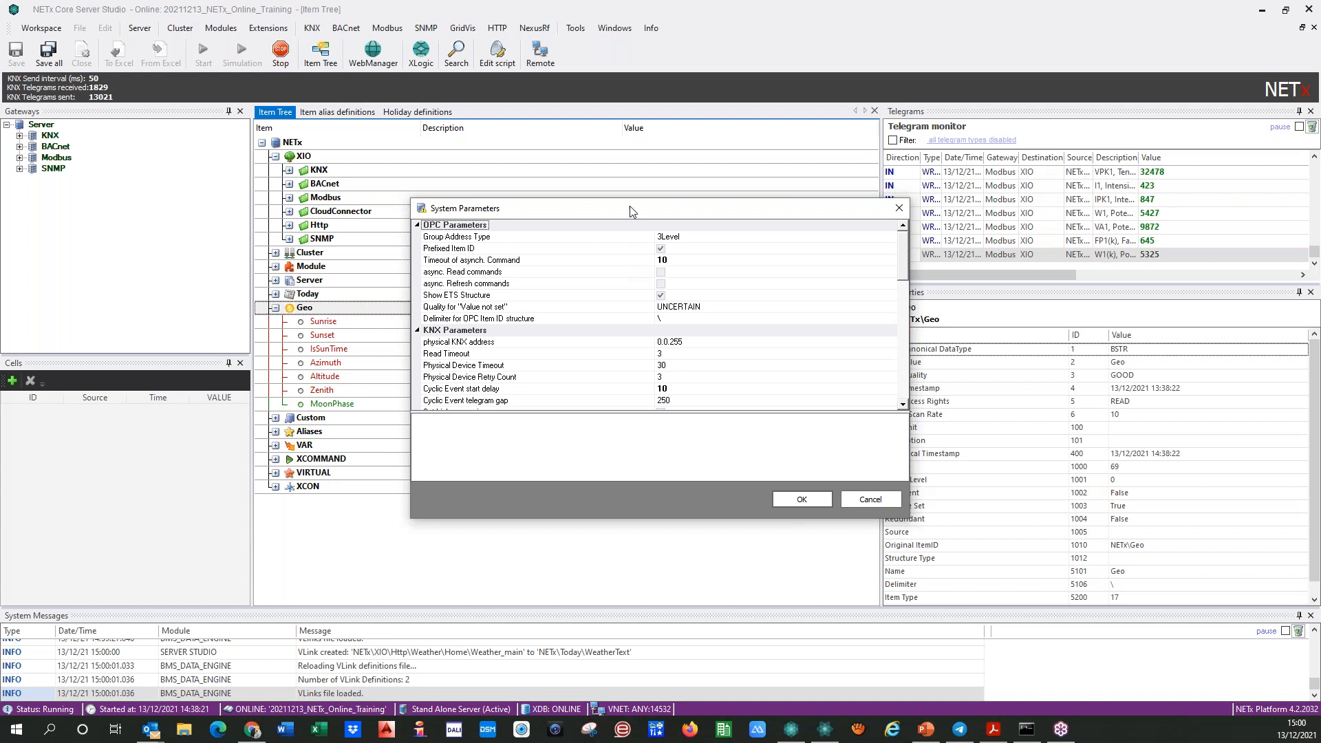
{"action": "left_click_drag", "start_coordinate": [663, 222], "coordinate": [518, 191]}
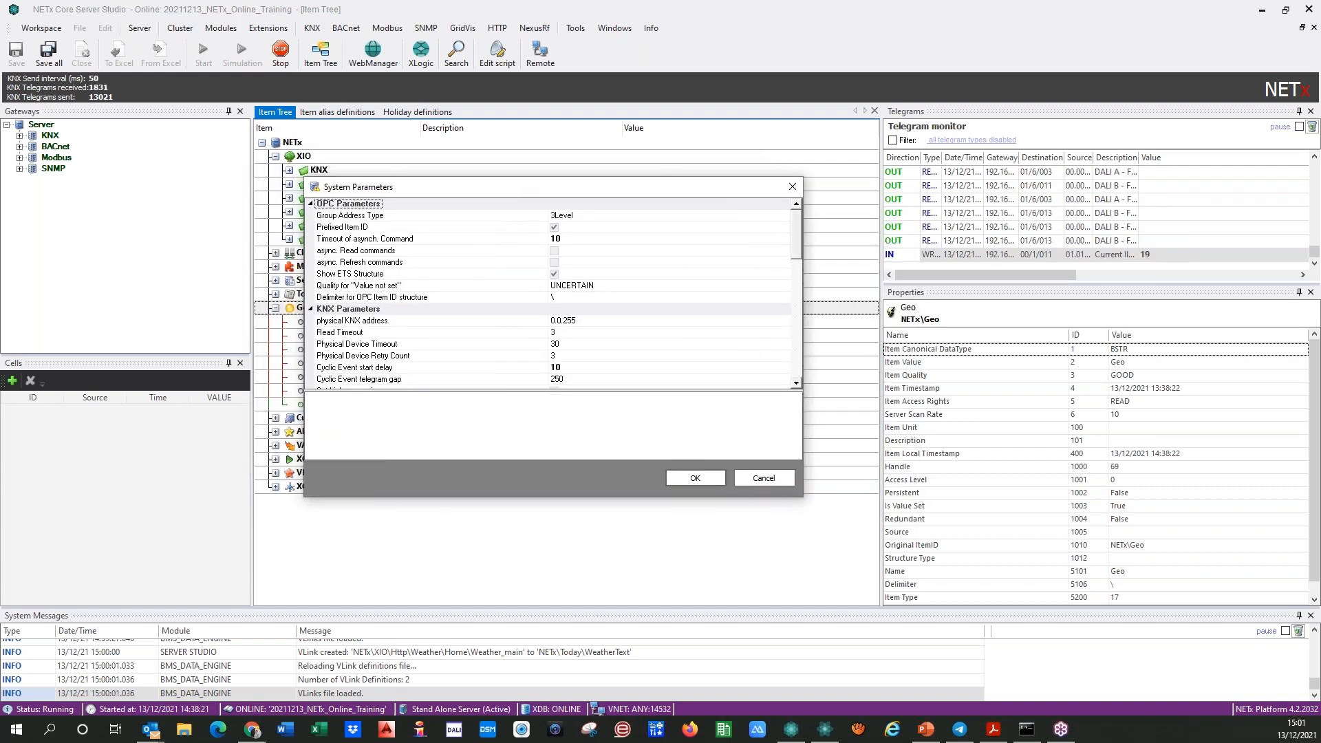
{"action": "left_click", "coordinate": [311, 204]}
{"action": "left_click", "coordinate": [311, 215]}
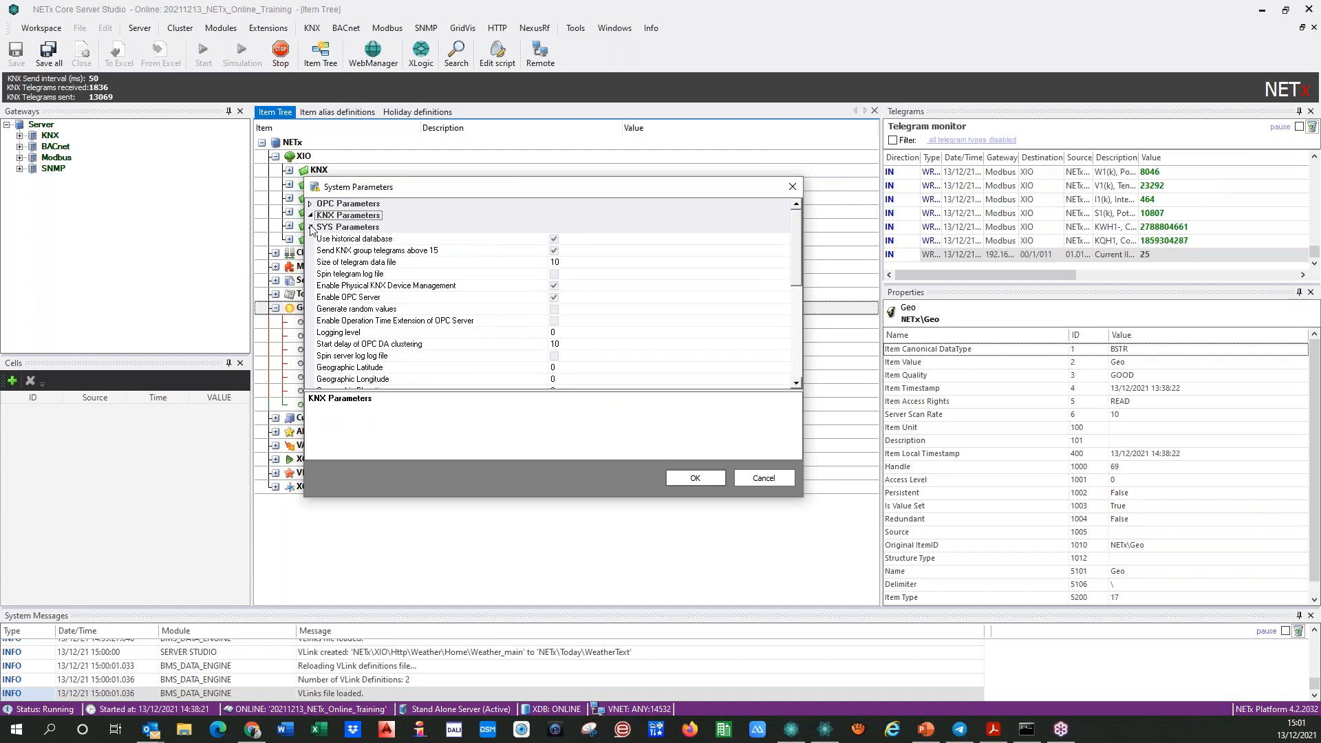
{"action": "scroll", "coordinate": [323, 275], "scroll_direction": "down", "scroll_amount": 1}
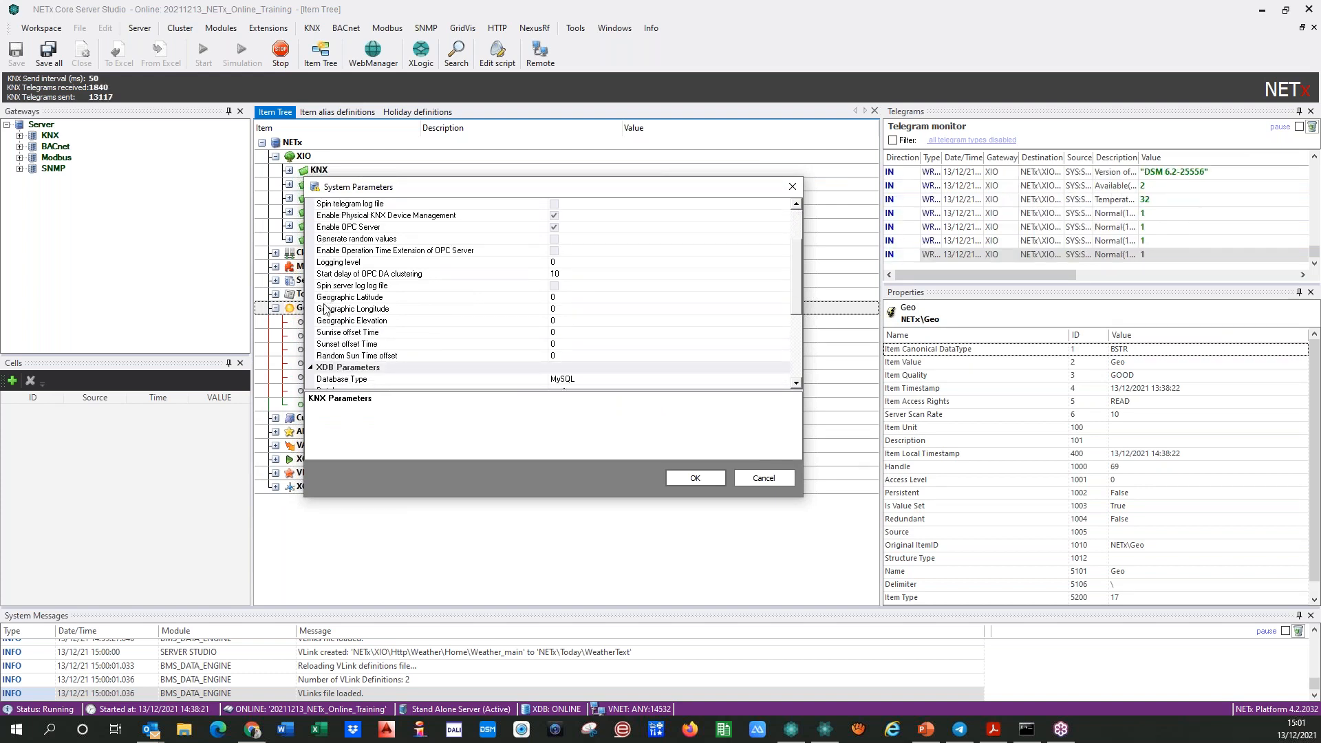
{"action": "left_click", "coordinate": [311, 239]}
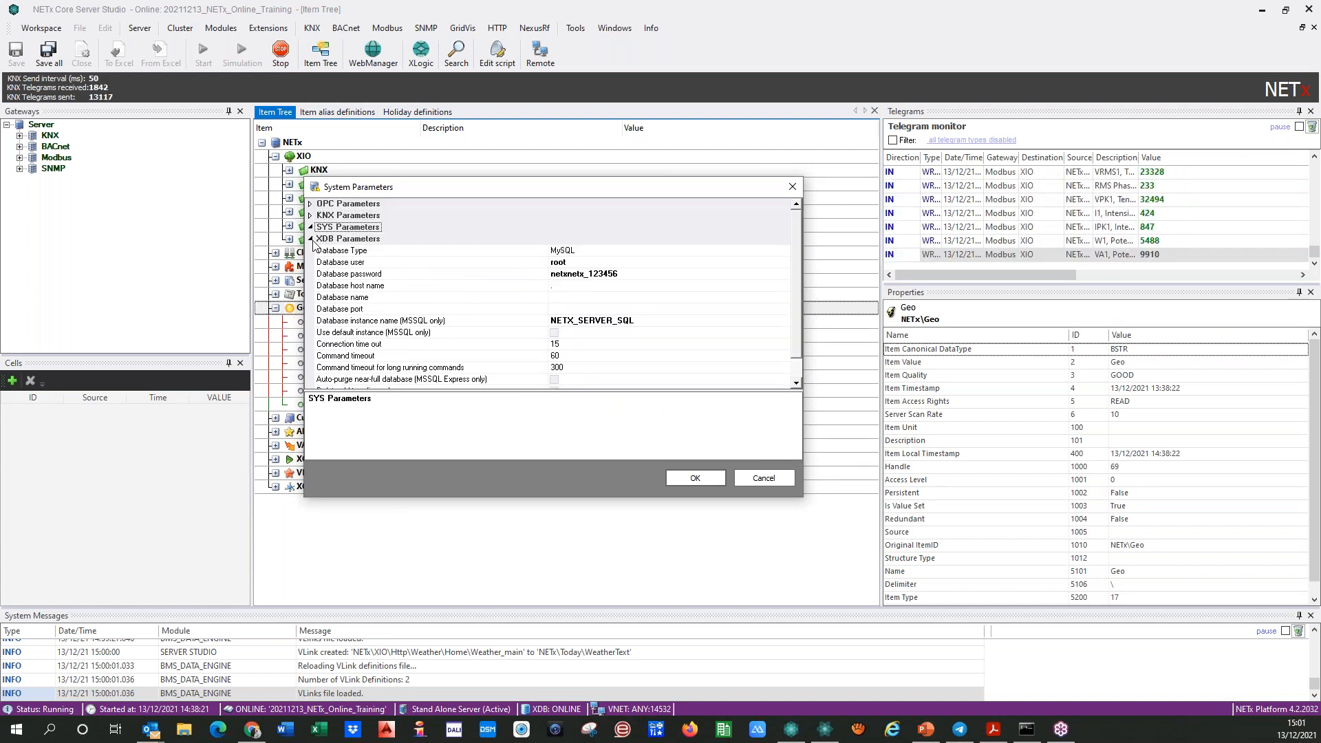
- Examine the XDB database parameters, including the available Database Type options and the Database host name description
{"action": "left_click", "coordinate": [311, 239]}
{"action": "left_click", "coordinate": [310, 238]}
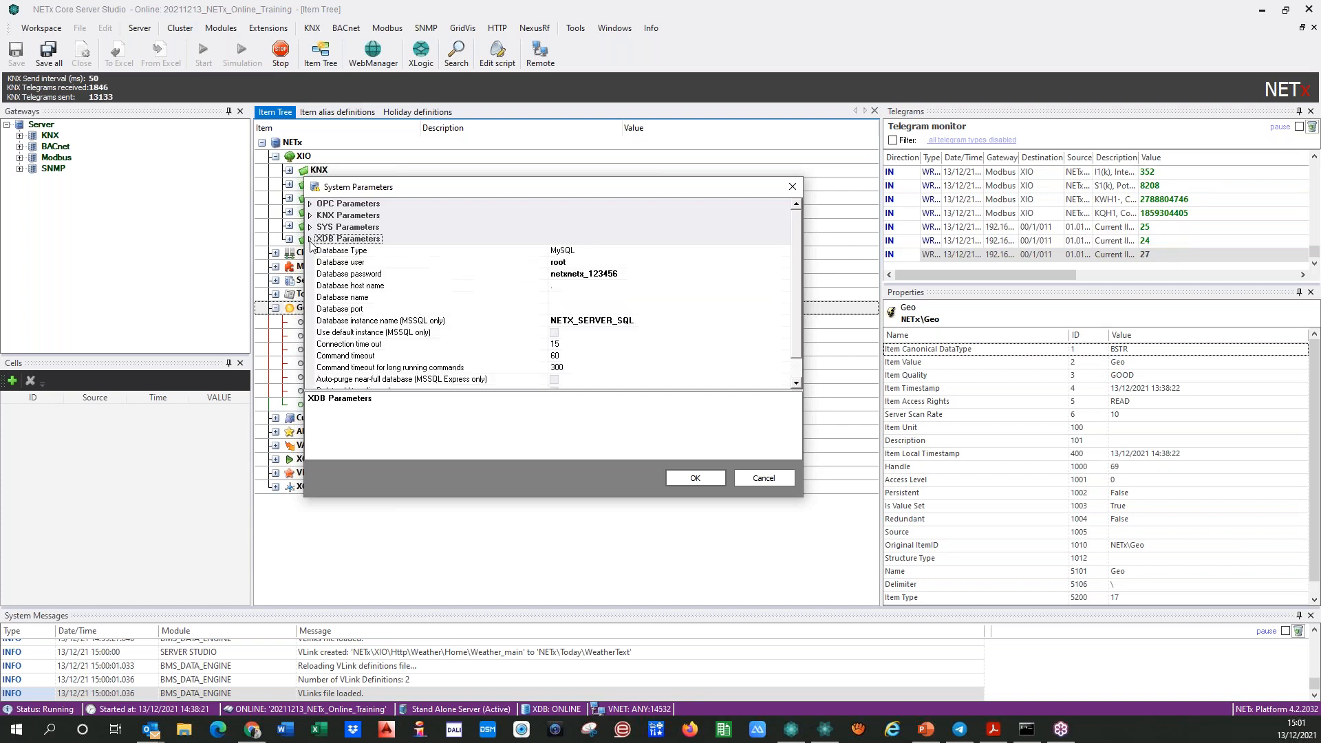
{"action": "scroll", "coordinate": [472, 293], "scroll_direction": "down", "scroll_amount": 1}
{"action": "scroll", "coordinate": [473, 294], "scroll_direction": "up", "scroll_amount": 1}
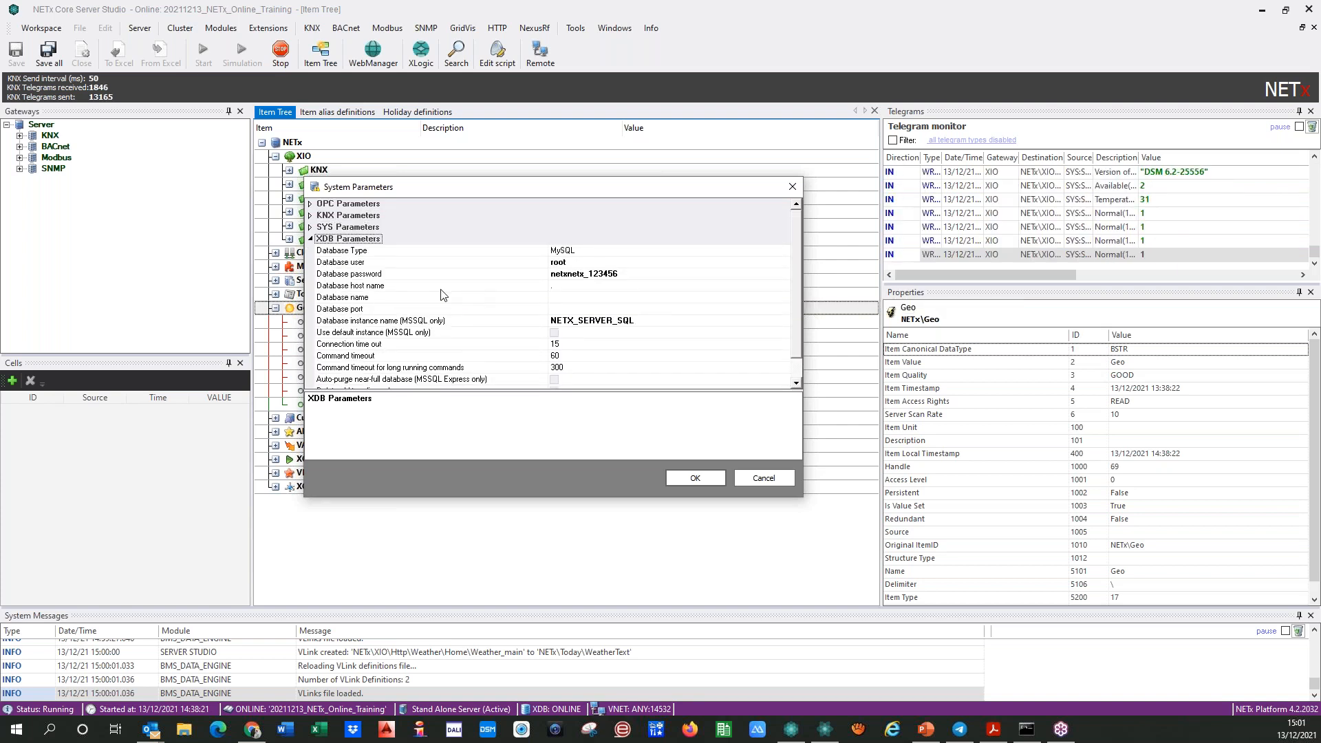
{"action": "left_click", "coordinate": [631, 252]}
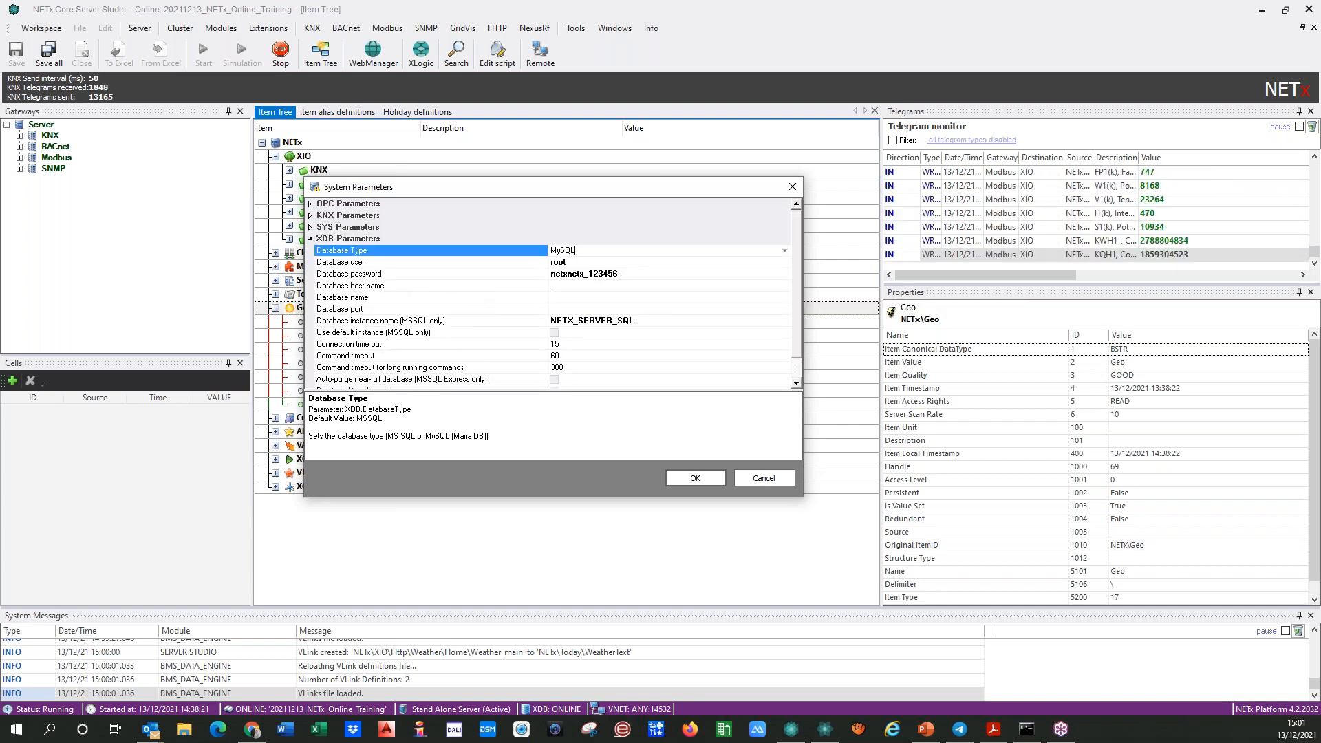
{"action": "left_click", "coordinate": [784, 251]}
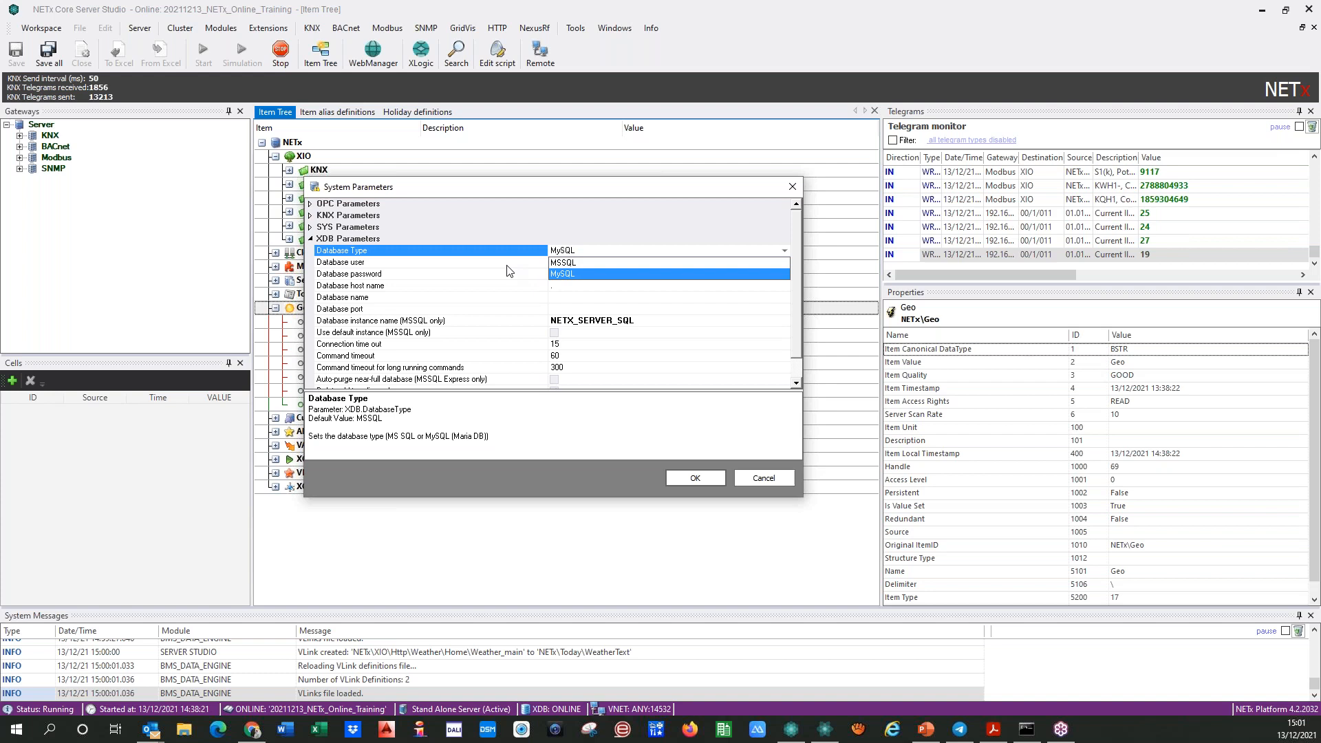
{"action": "left_click", "coordinate": [556, 274]}
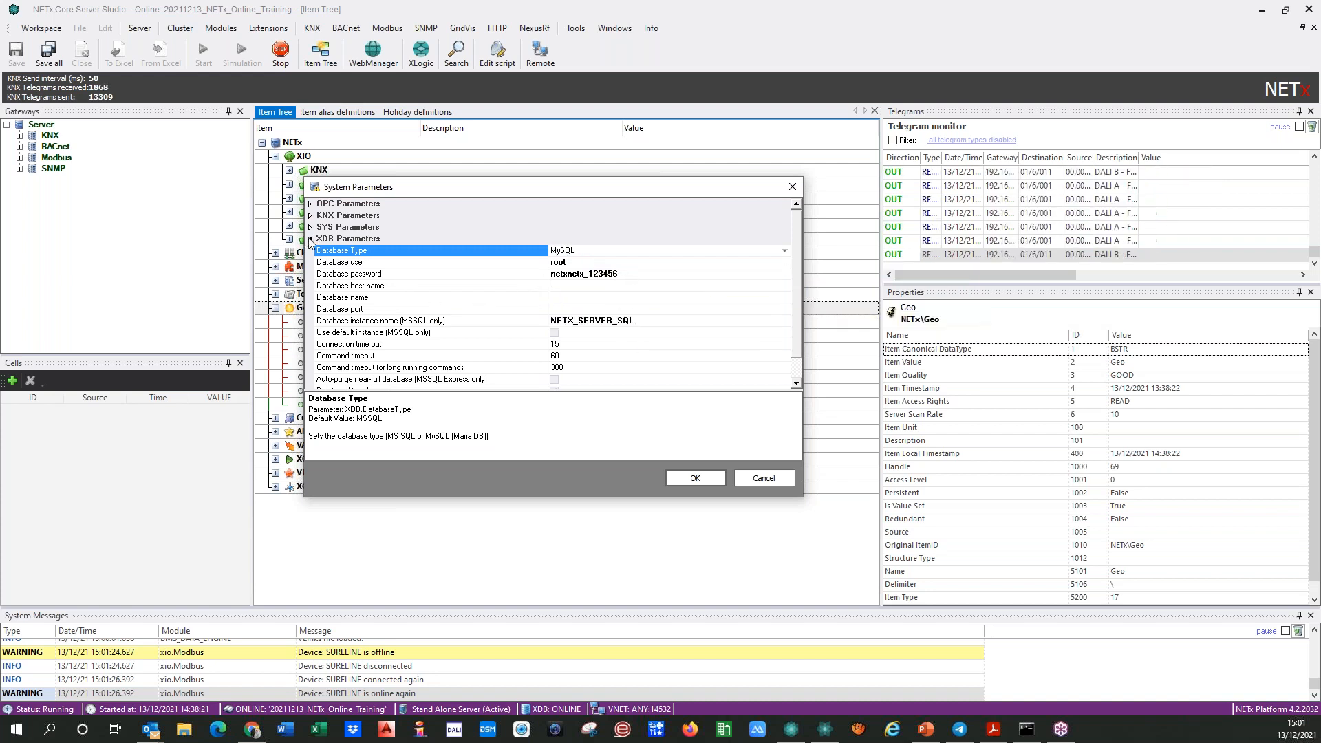
{"action": "scroll", "coordinate": [564, 344], "scroll_direction": "down", "scroll_amount": 1}
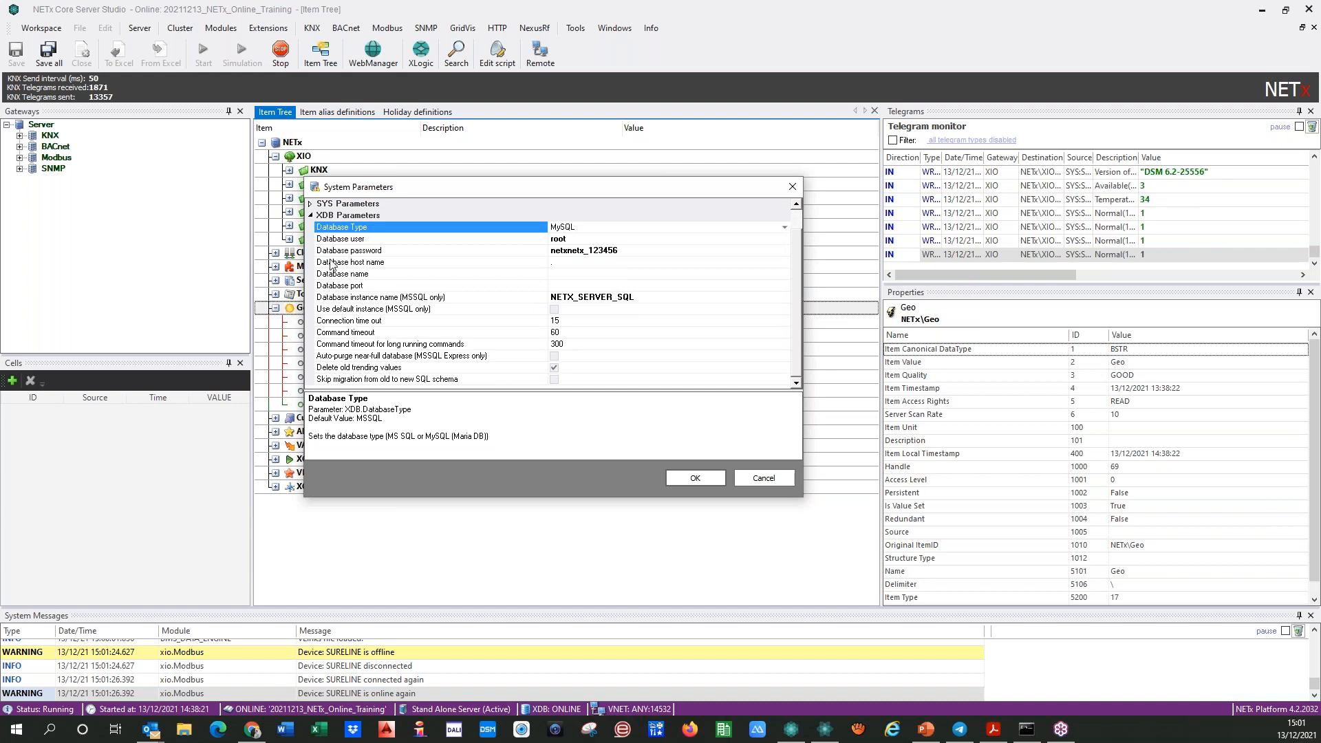
{"action": "left_click", "coordinate": [530, 266]}
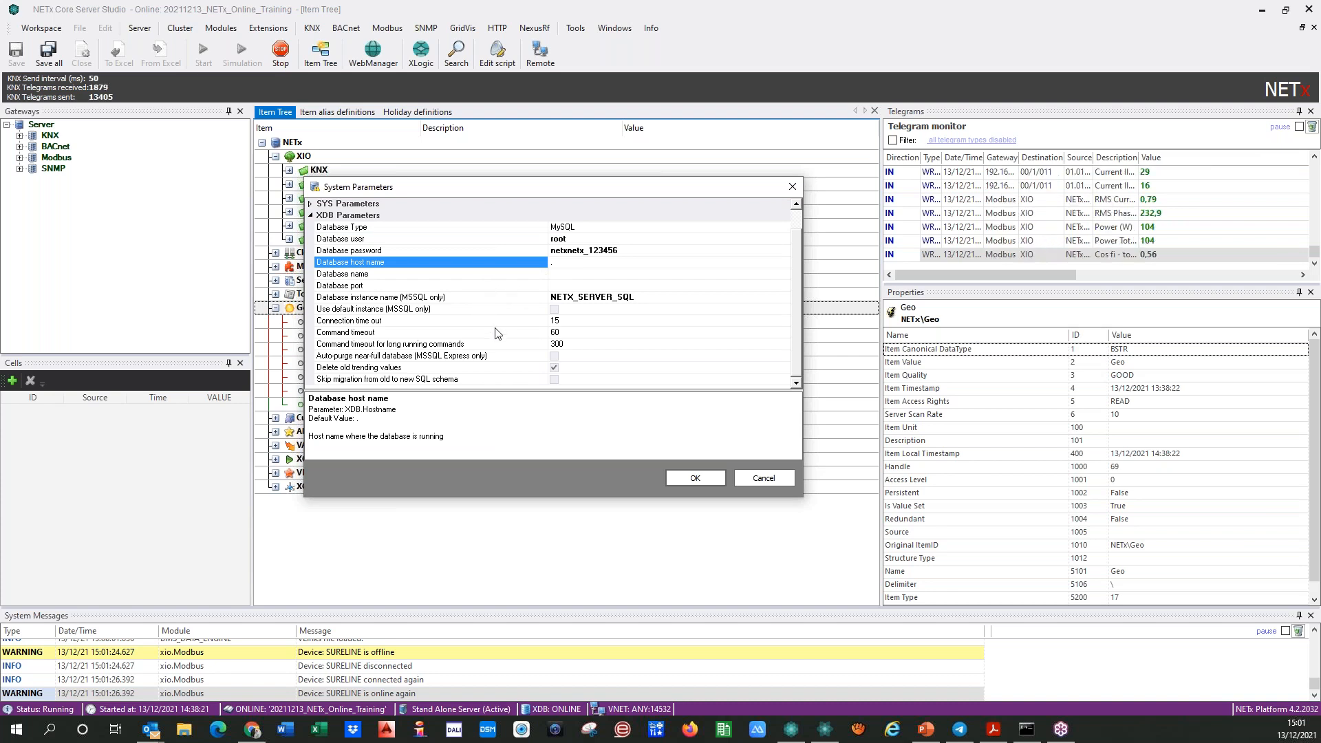
- Collapse the XDB group and set the Geographic Latitude in the SYS parameters to 43,45
{"action": "left_click", "coordinate": [310, 216]}
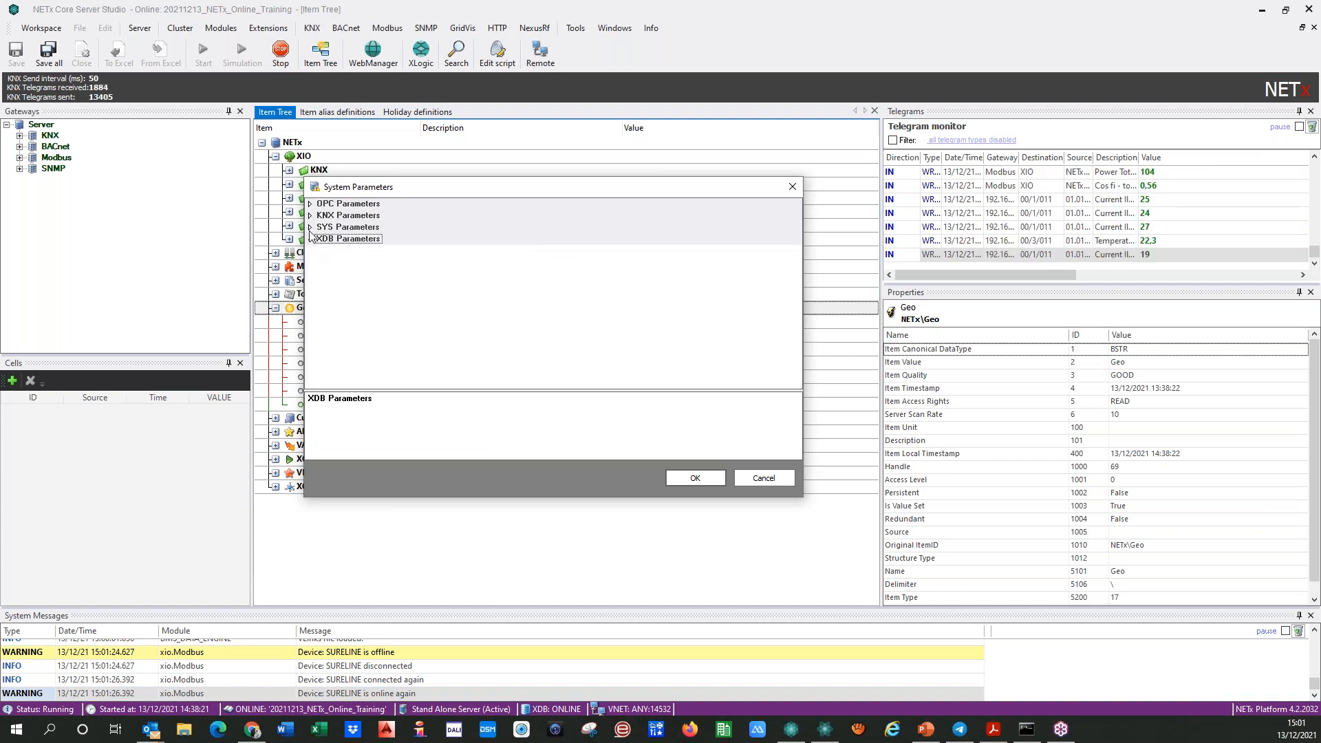
{"action": "left_click", "coordinate": [310, 227]}
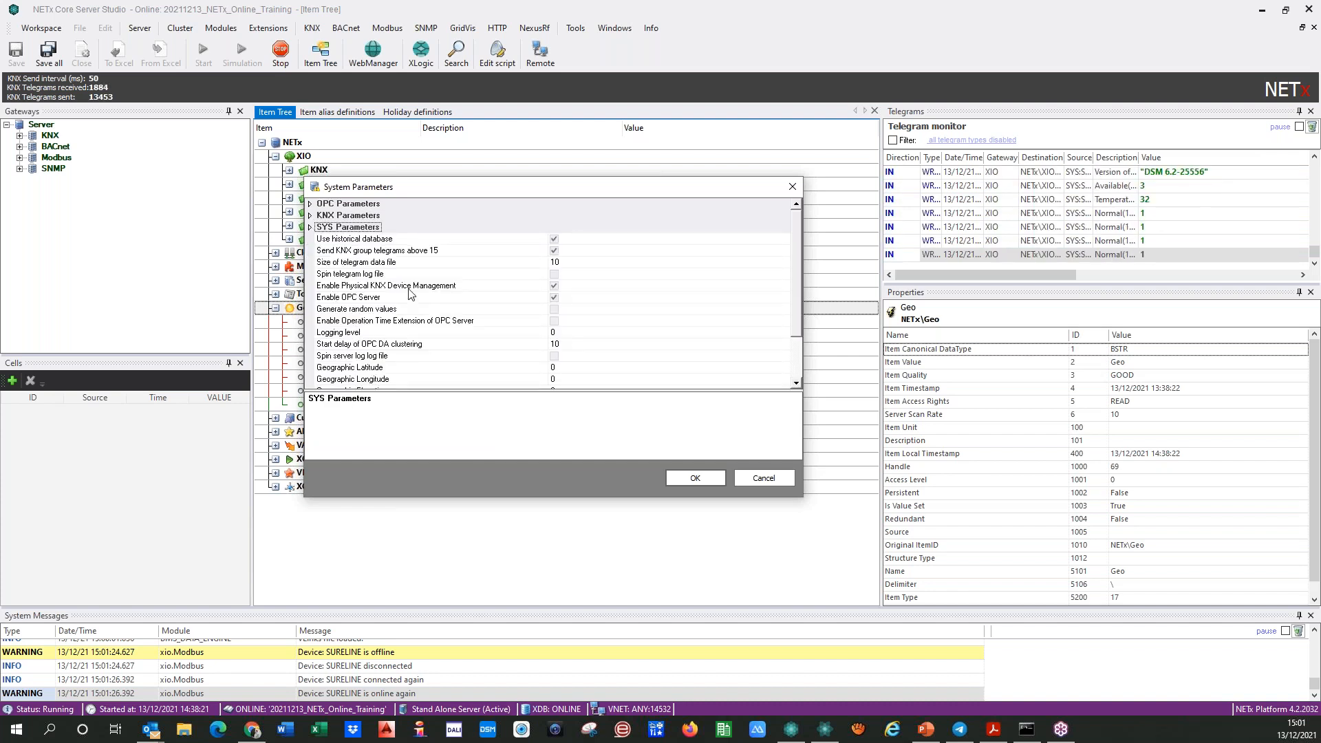
{"action": "scroll", "coordinate": [410, 294], "scroll_direction": "down", "scroll_amount": 1}
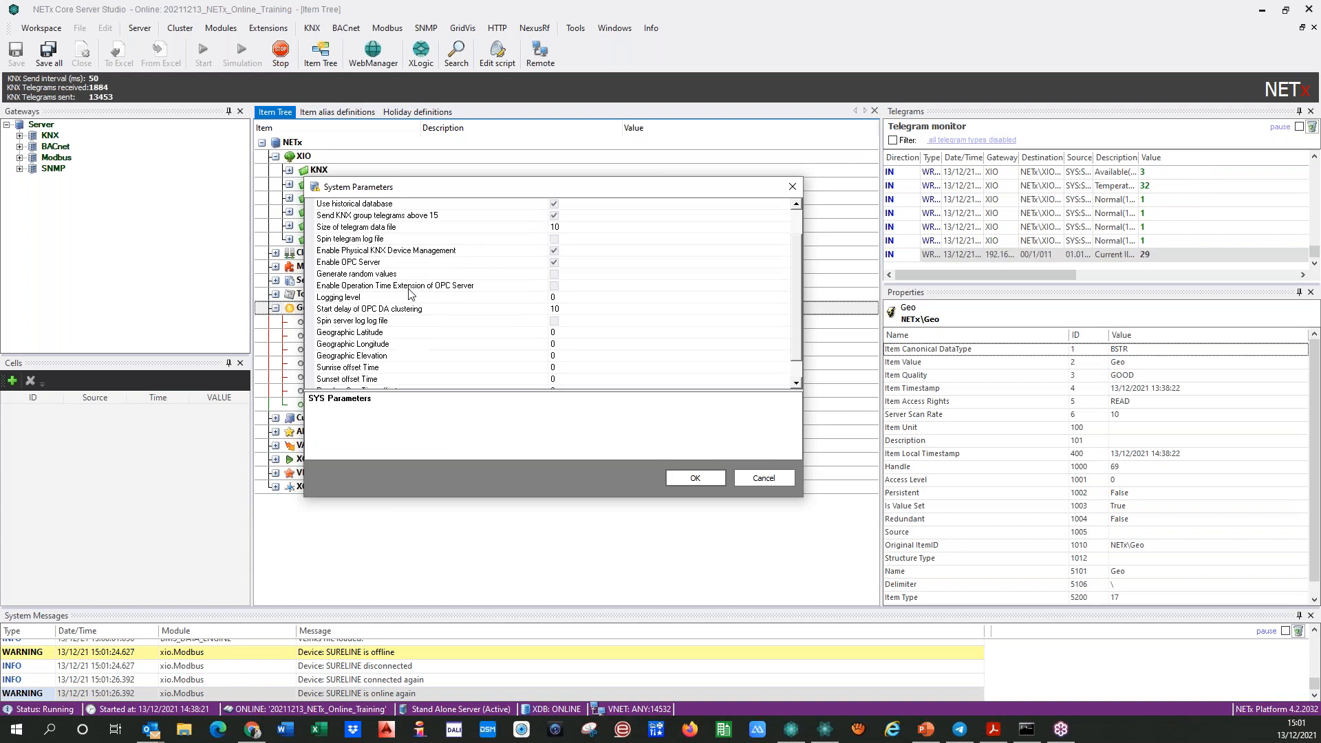
{"action": "left_click", "coordinate": [501, 333]}
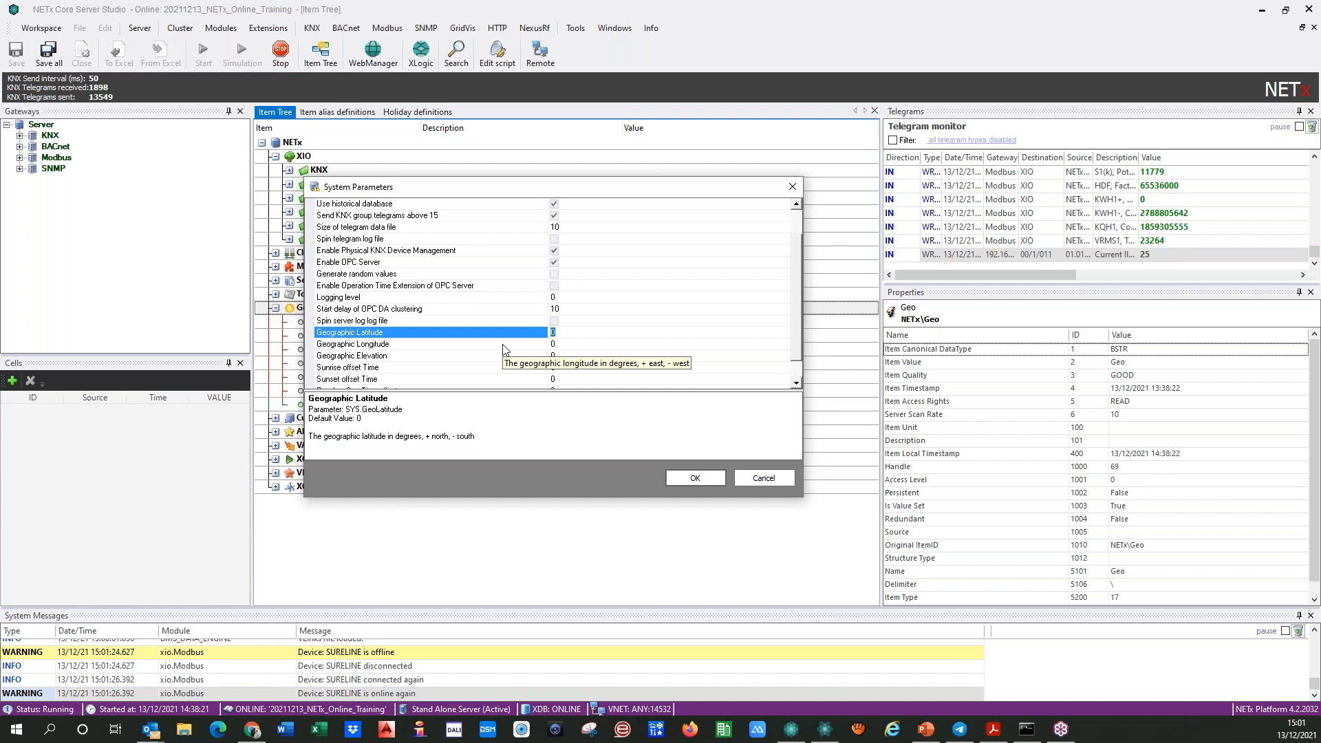
{"action": "type", "text": "43"}
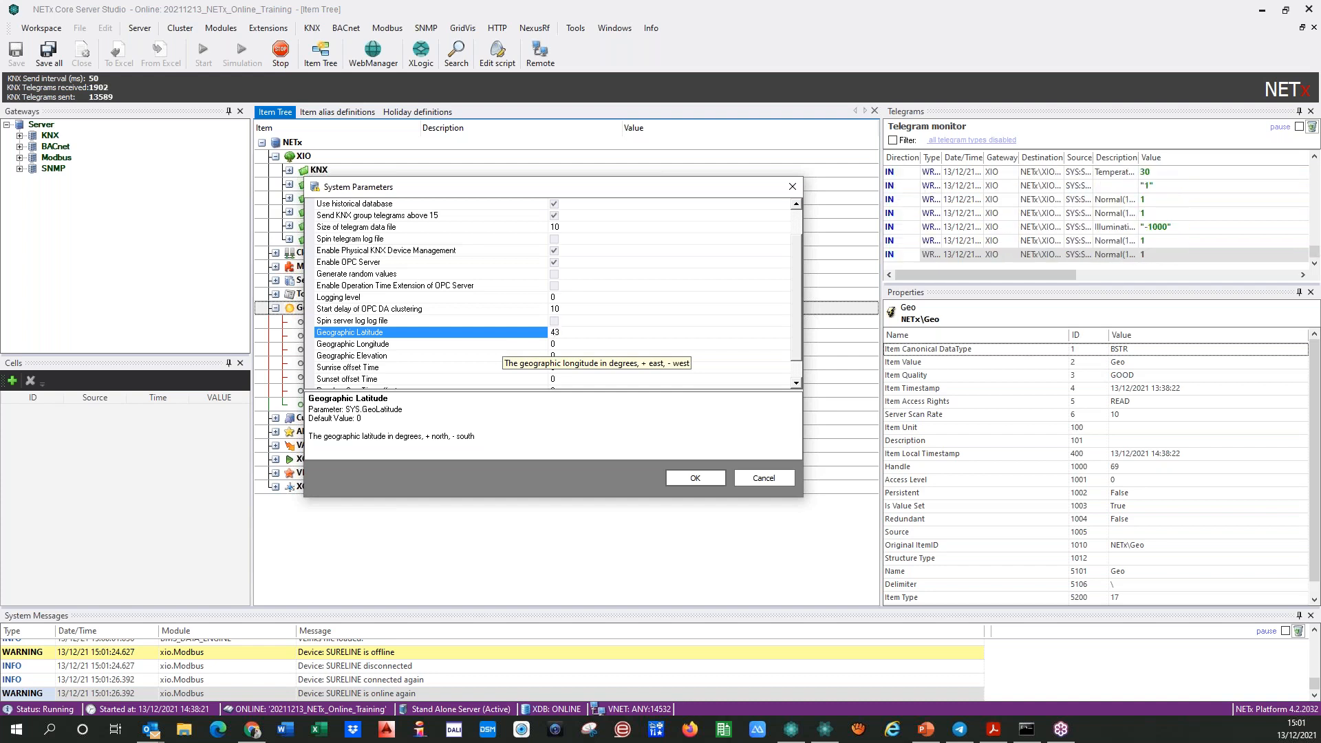
{"action": "type", "text": ",45"}
- Set the Geographic Longitude to -5,58 and the Geographic Elevation to 260 meters
{"action": "key", "text": "Down"}
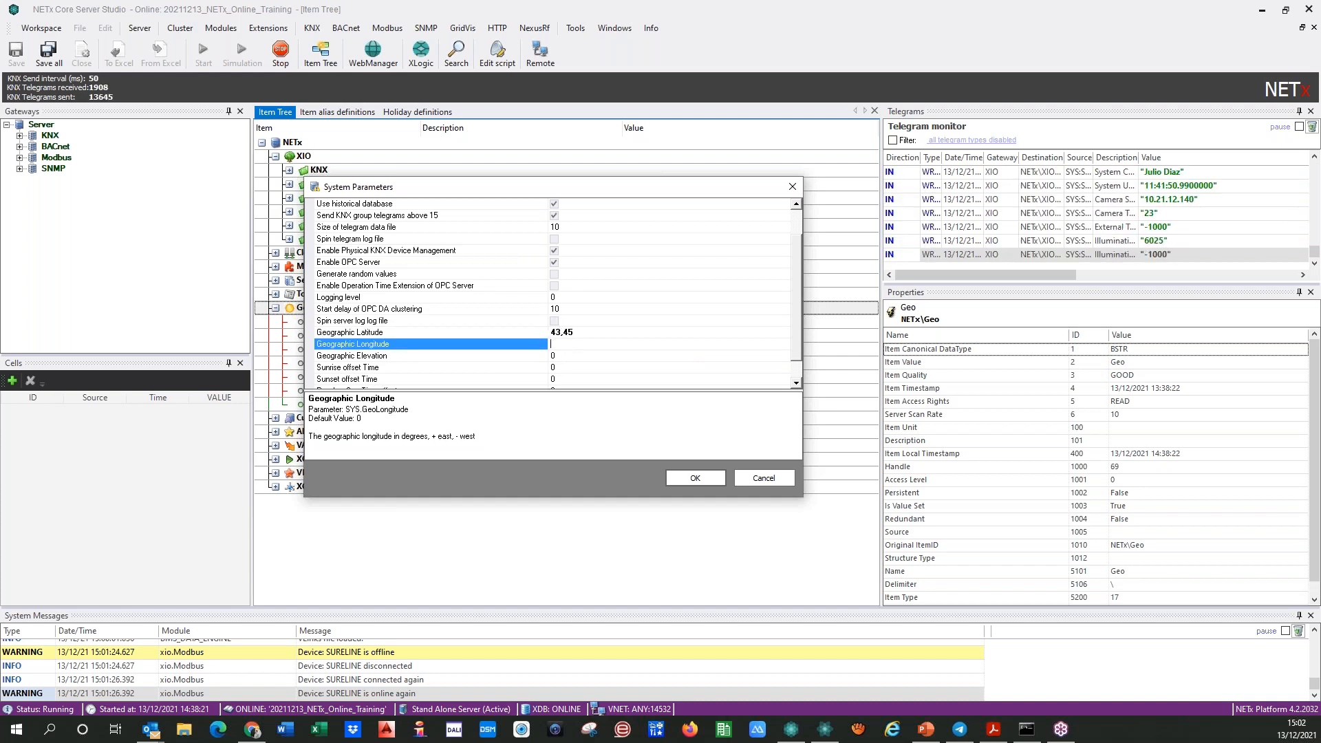
{"action": "type", "text": "-5,58"}
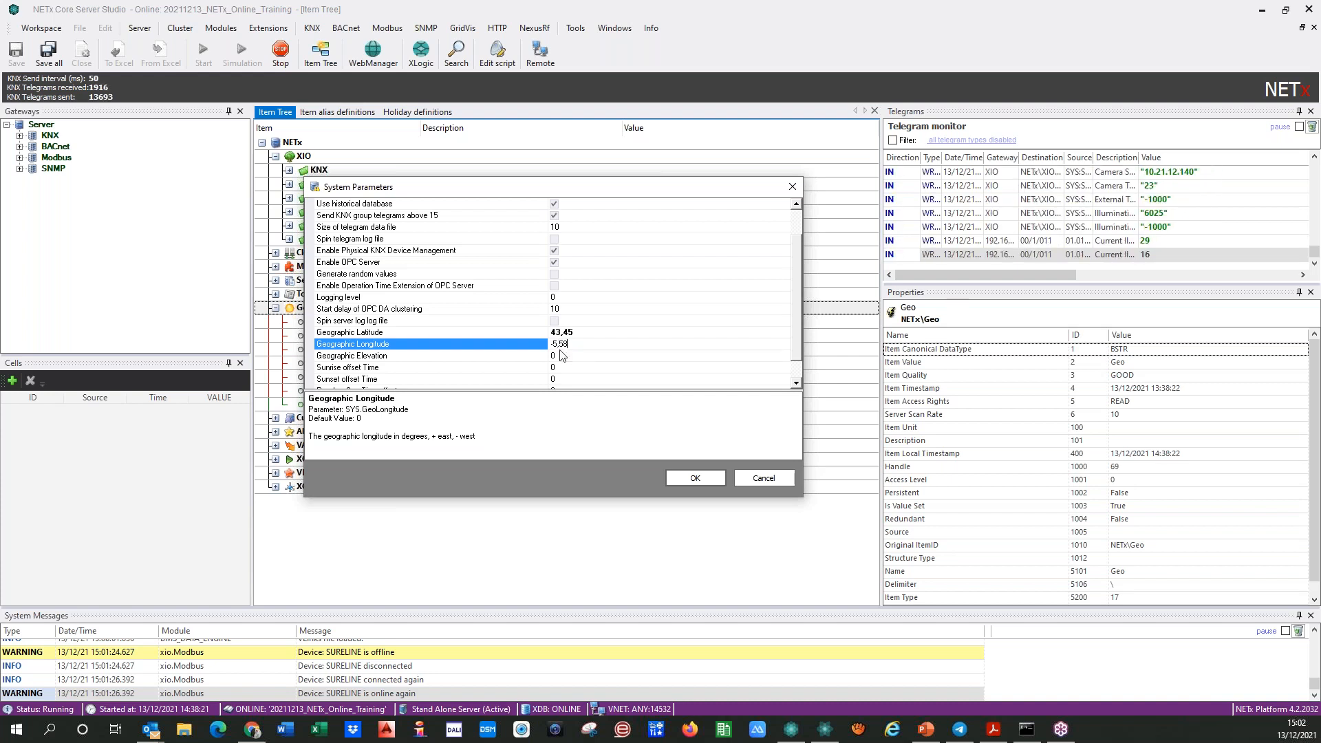
{"action": "key", "text": "Down"}
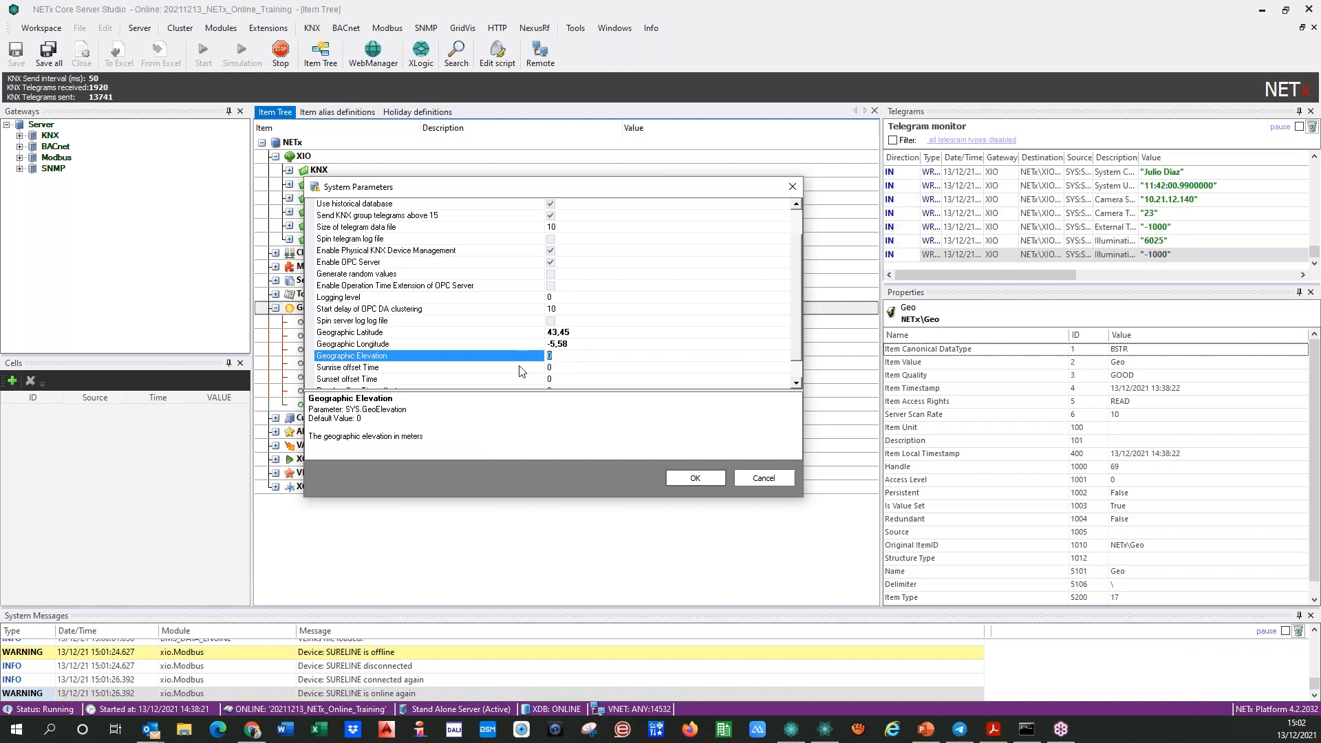
{"action": "type", "text": "260"}
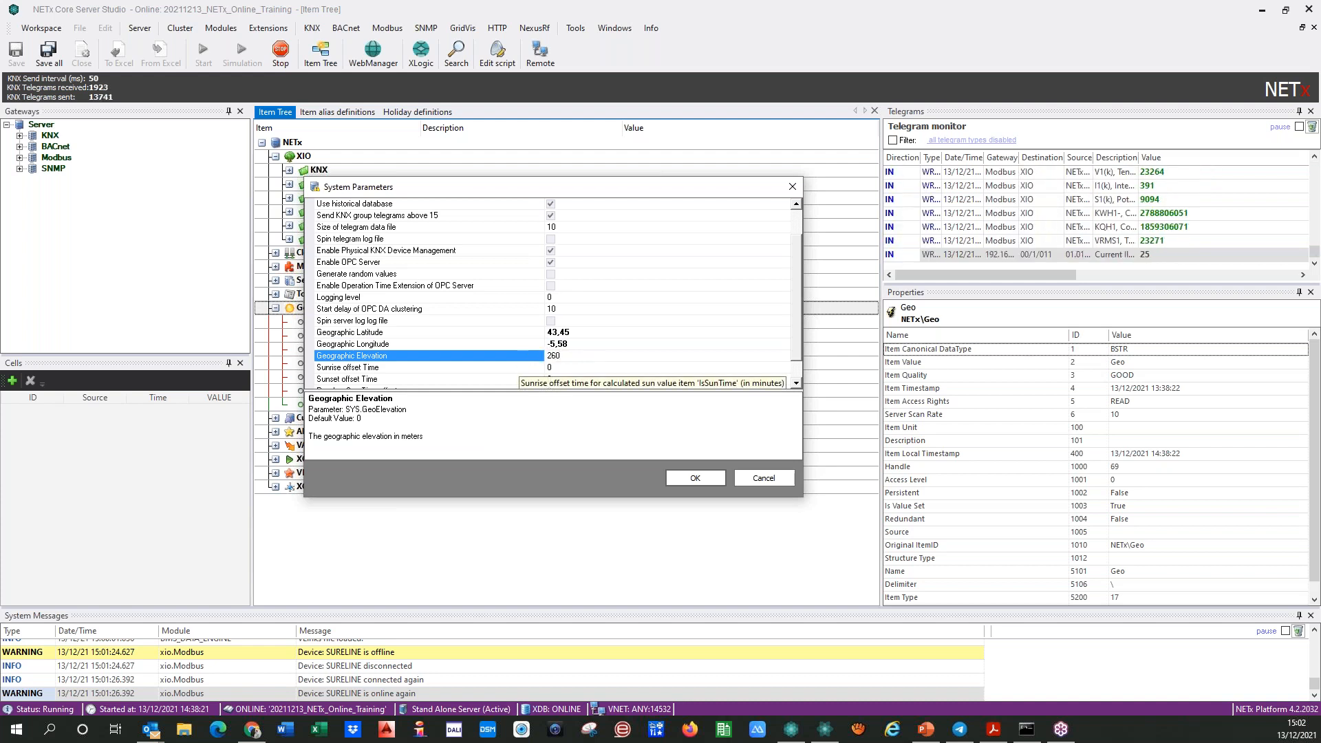
- Save the changed system parameters and restart the server to apply them
{"action": "left_click", "coordinate": [529, 372]}
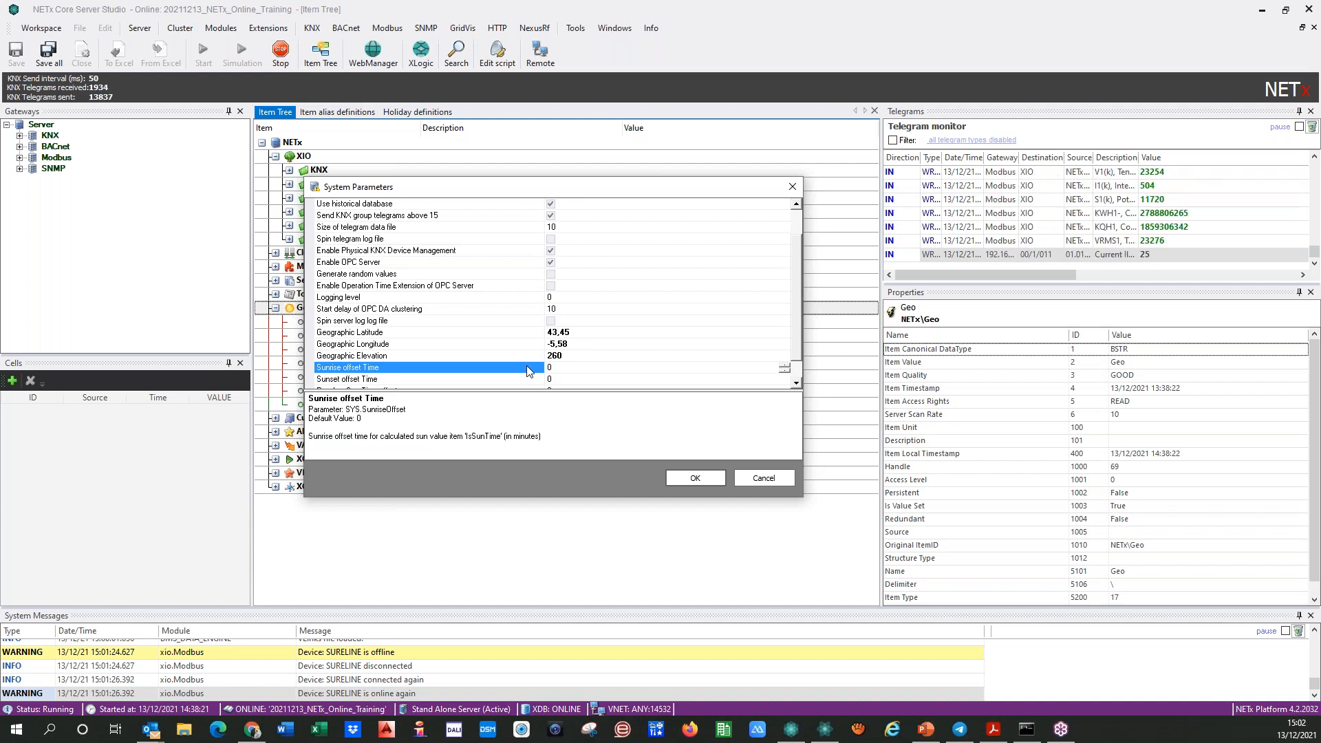
{"action": "scroll", "coordinate": [517, 377], "scroll_direction": "down", "scroll_amount": 1}
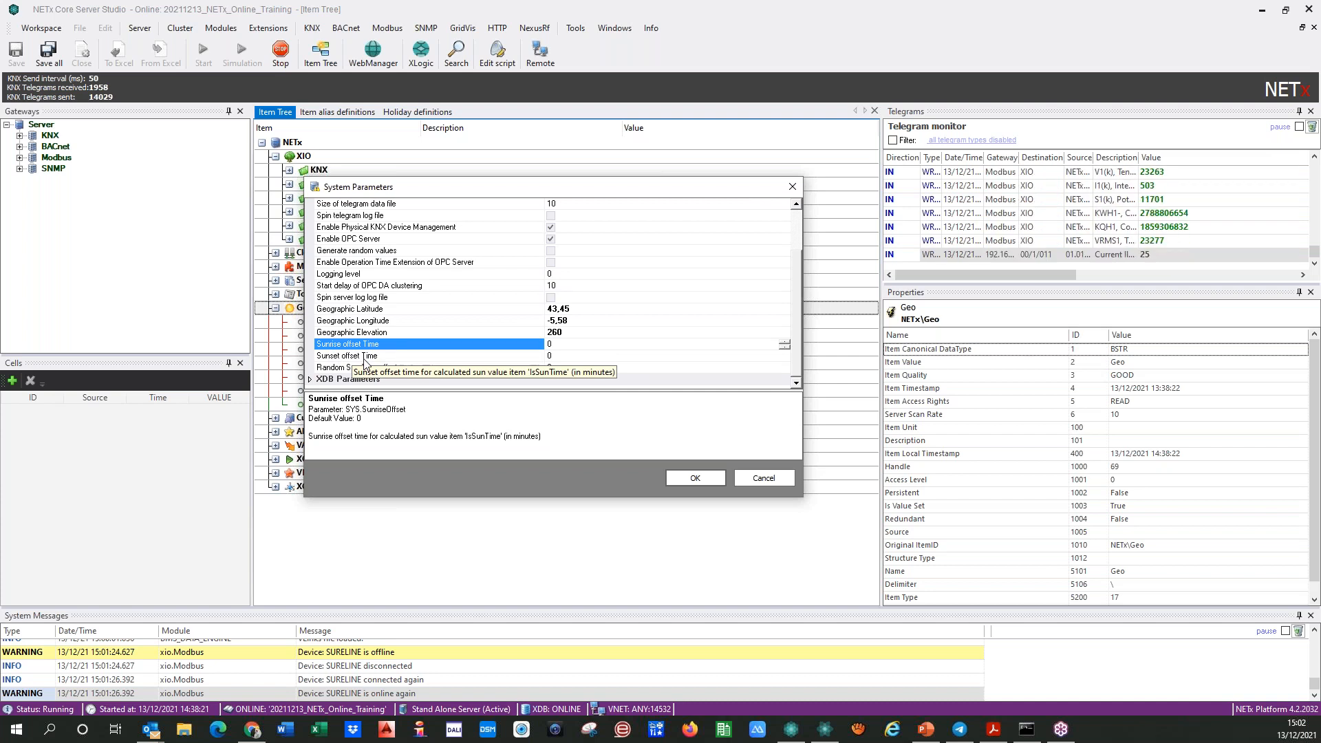
{"action": "left_click", "coordinate": [677, 478]}
{"action": "left_click", "coordinate": [705, 419]}
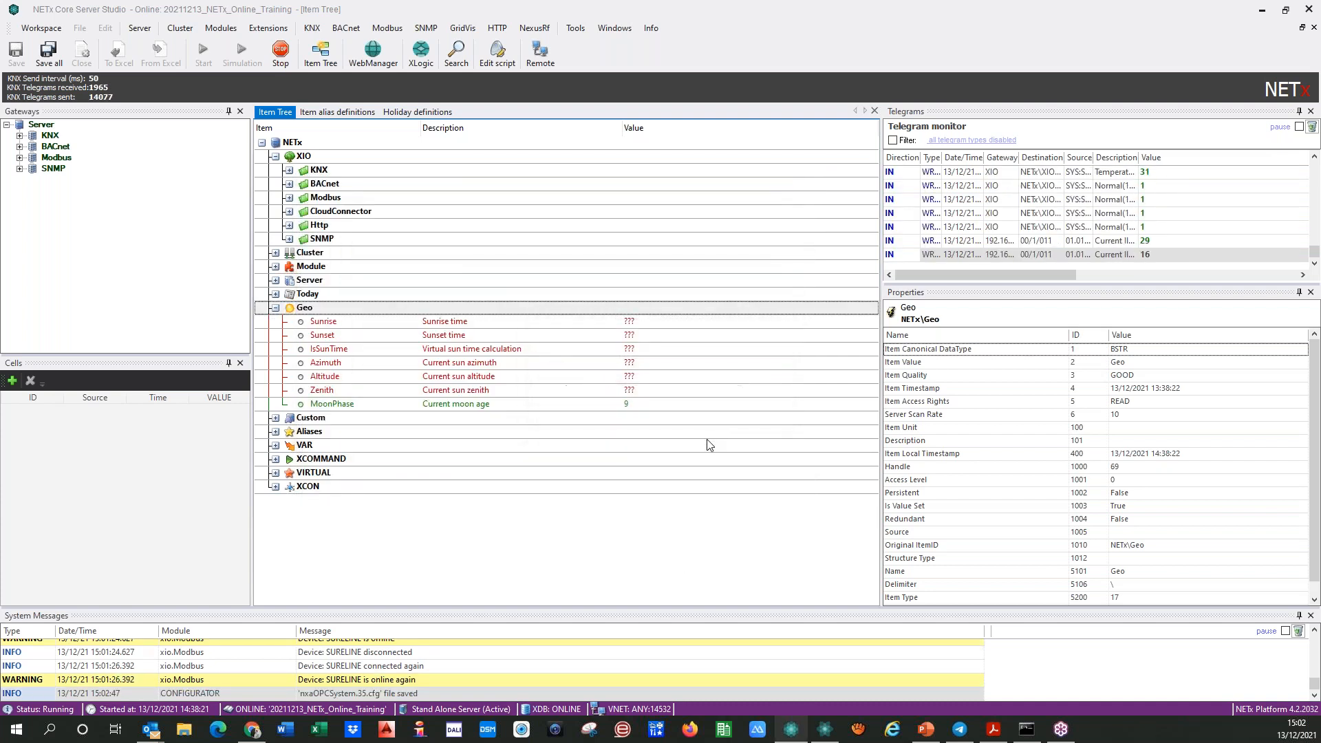
{"action": "key", "text": "Return"}
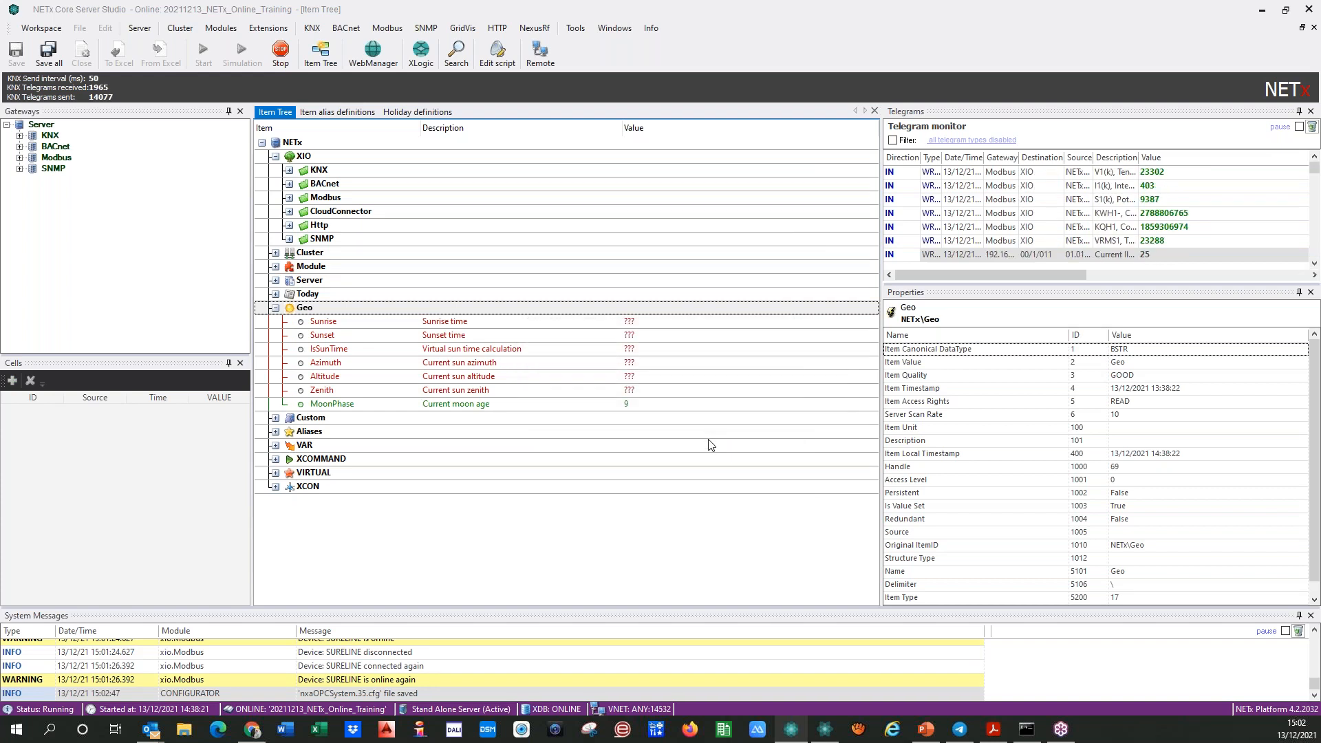
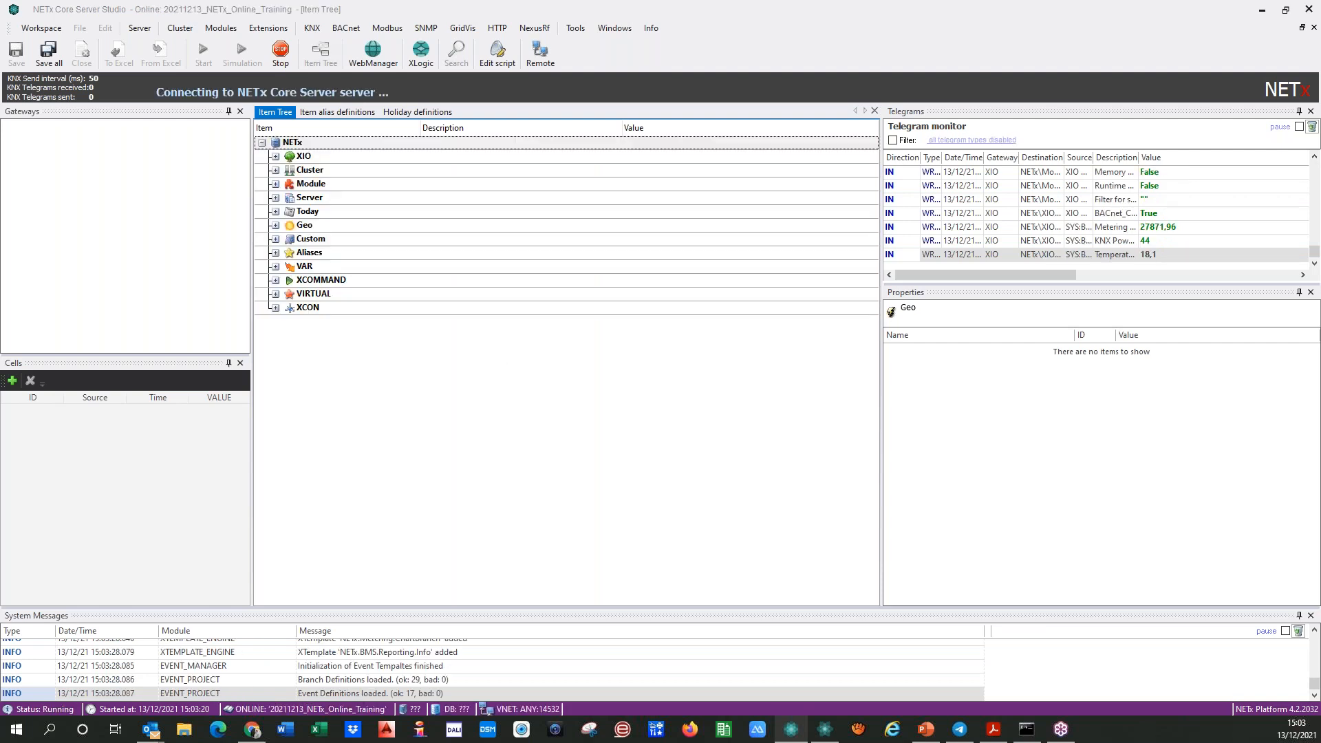
- Expand the Geo branch and read the properties of each sun and moon item from Sunrise to MoonPhase
{"action": "left_click", "coordinate": [275, 226]}
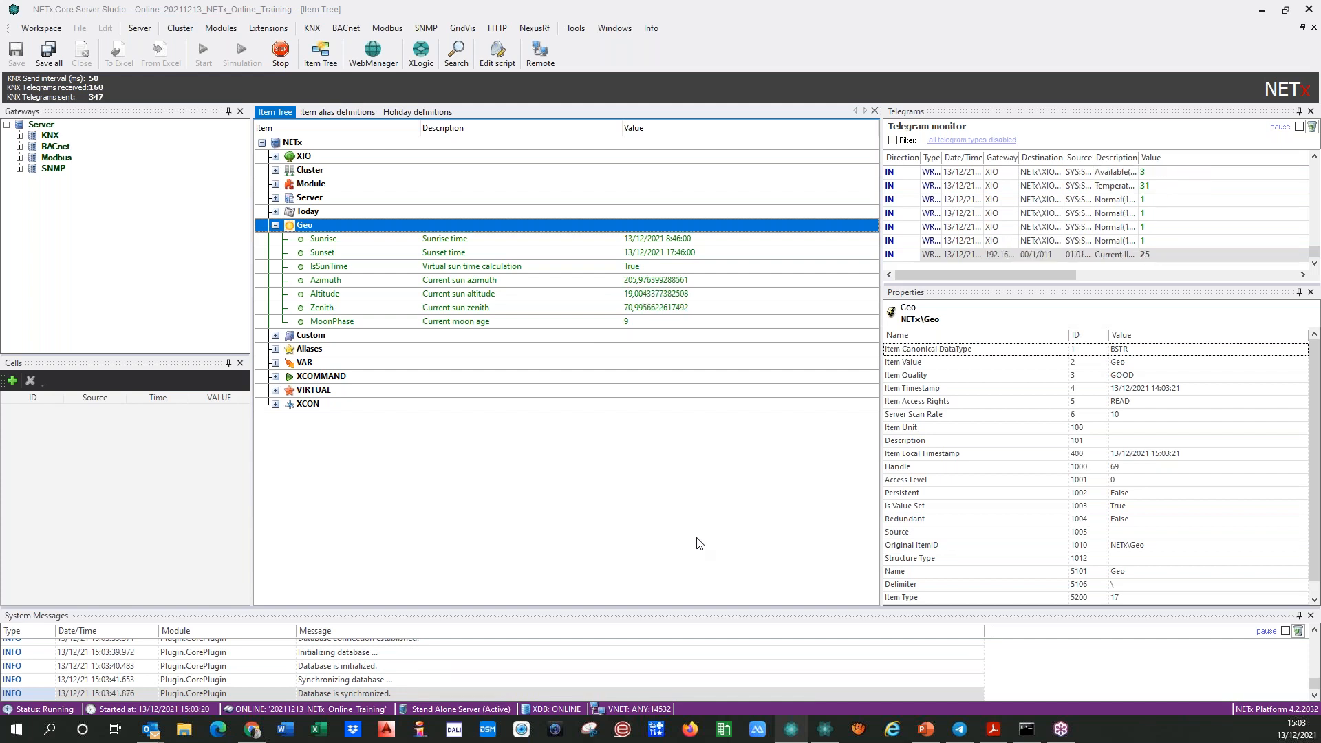
{"action": "left_click", "coordinate": [522, 240]}
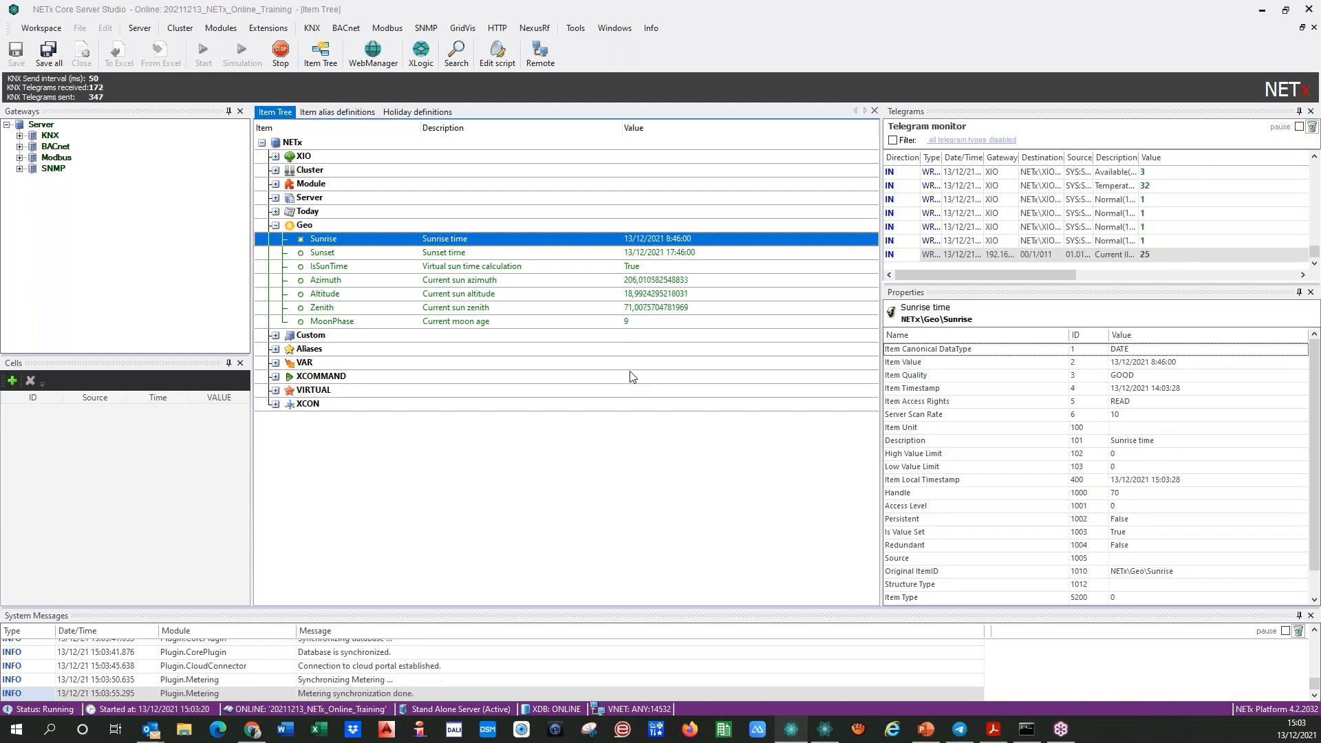
{"action": "left_click", "coordinate": [593, 252]}
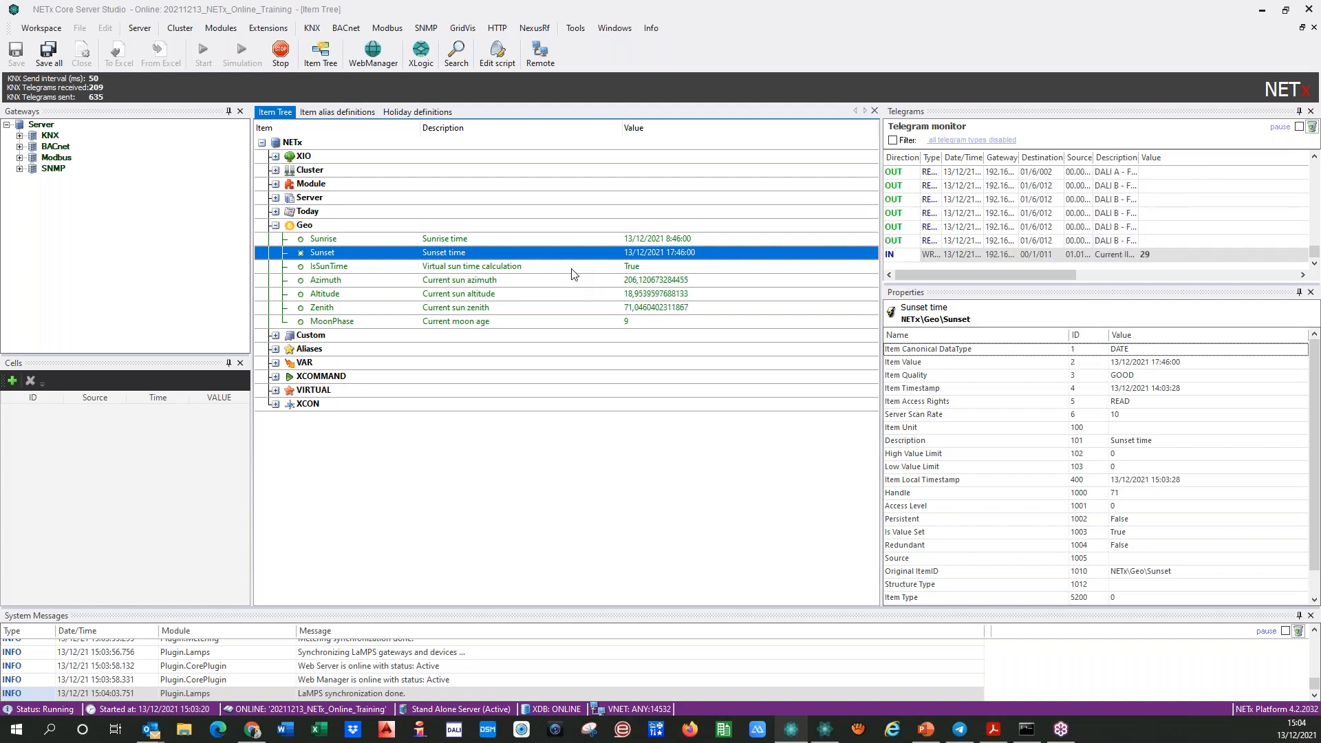
{"action": "left_click", "coordinate": [571, 268]}
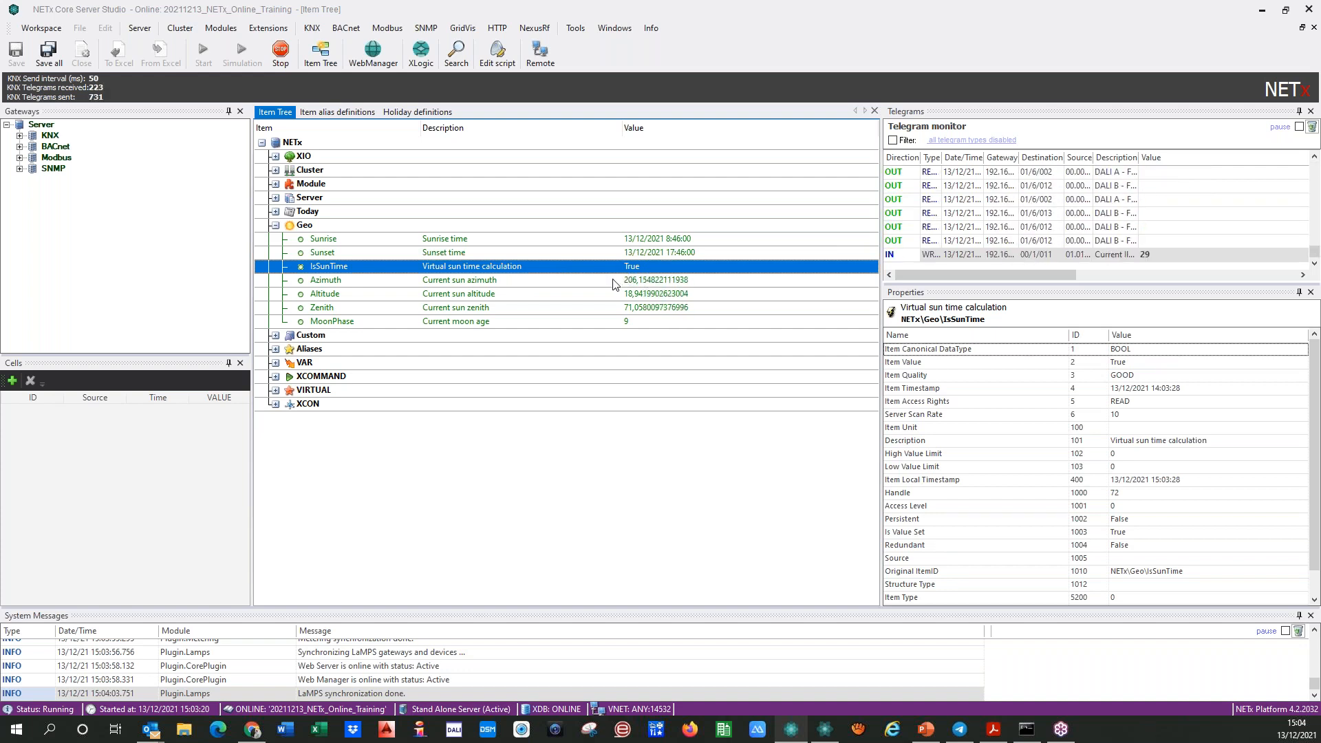
{"action": "left_click", "coordinate": [614, 283]}
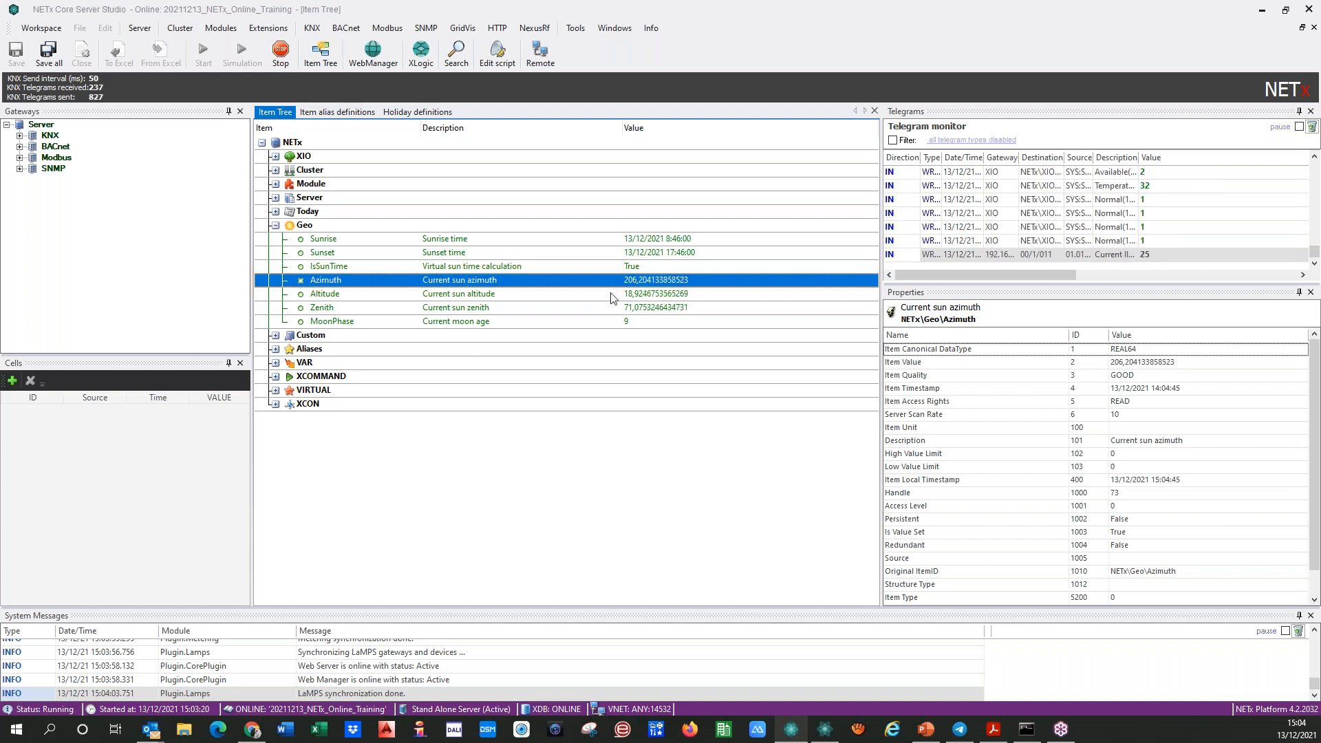
{"action": "left_click", "coordinate": [612, 300]}
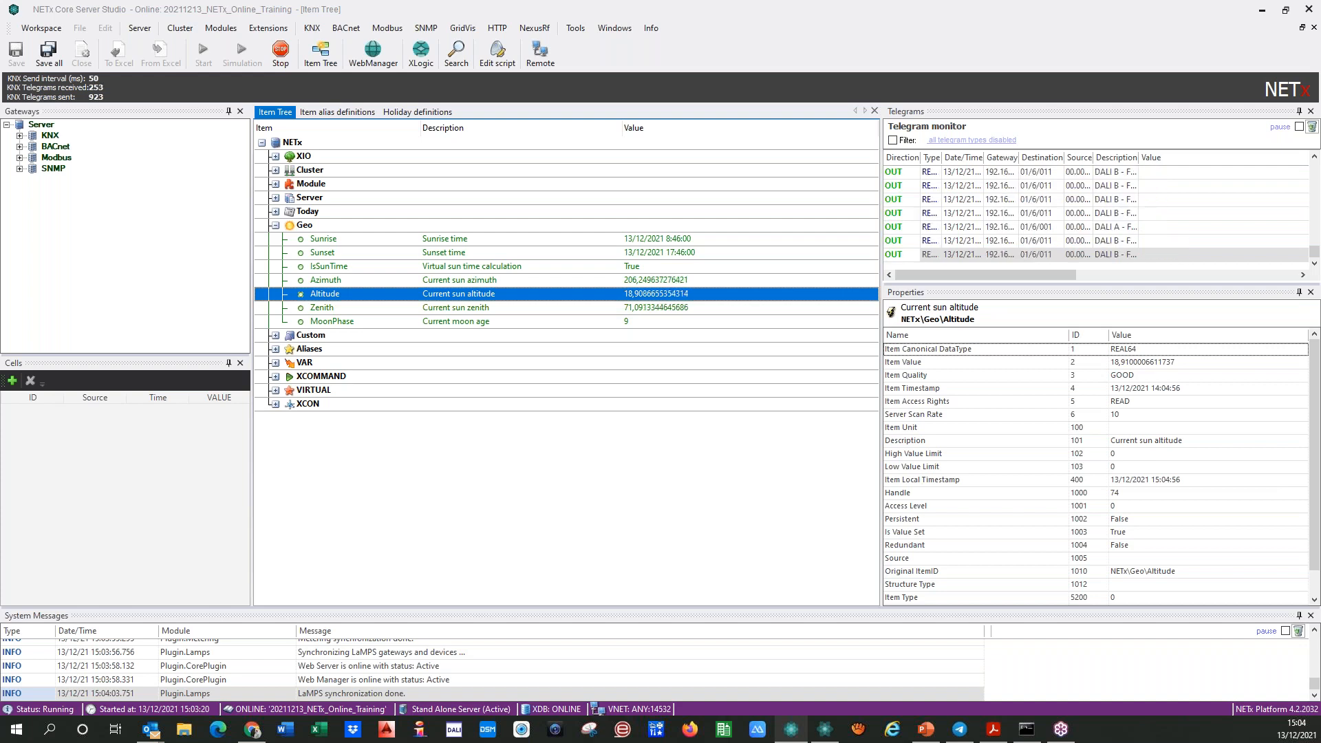
{"action": "left_click", "coordinate": [621, 307]}
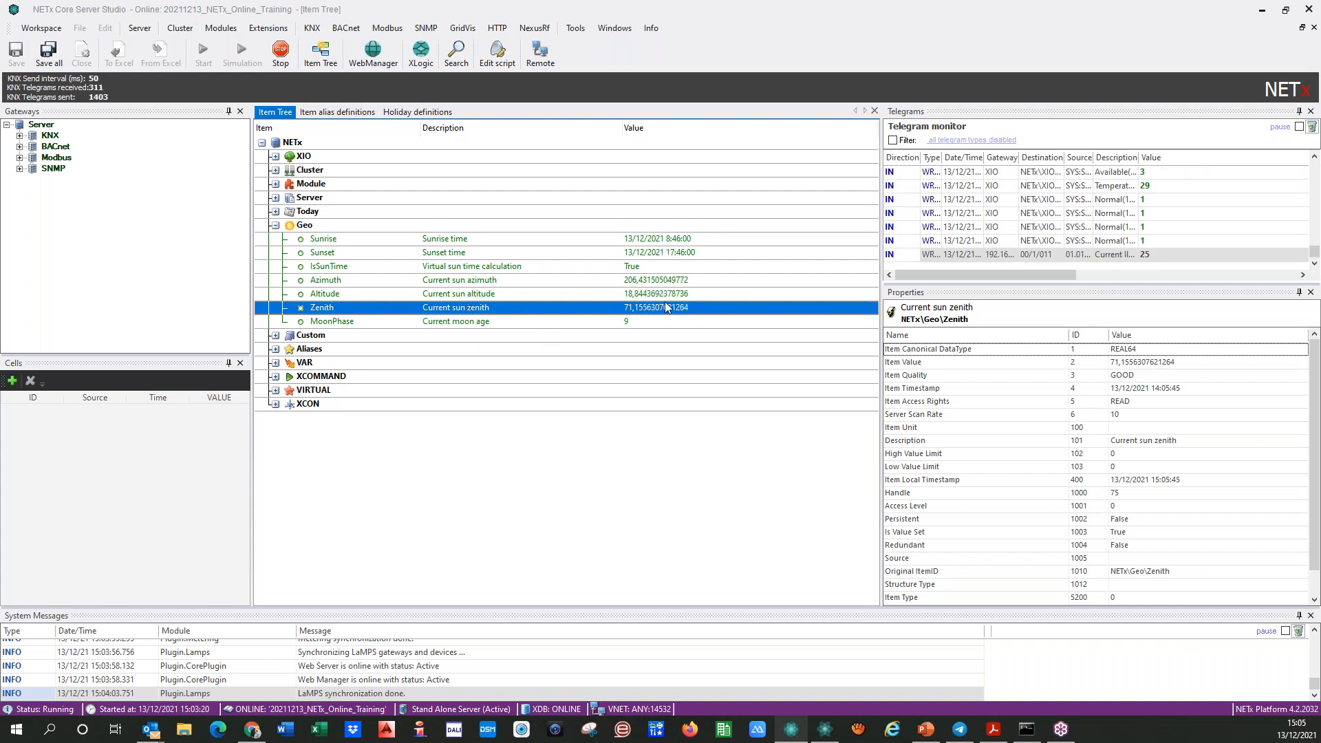
{"action": "left_click", "coordinate": [582, 322]}
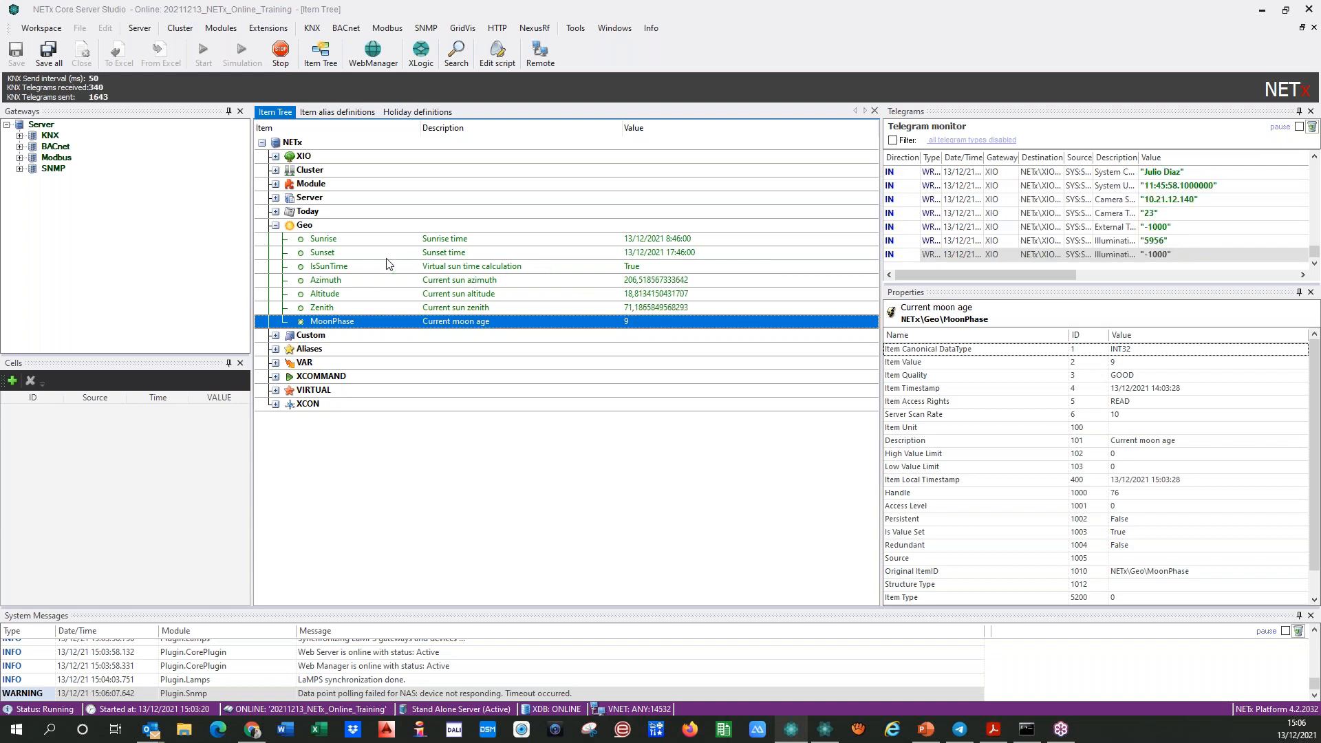
- Collapse the Geo branch and look through the Custom and Aliases branches of the item tree
{"action": "left_click", "coordinate": [275, 227]}
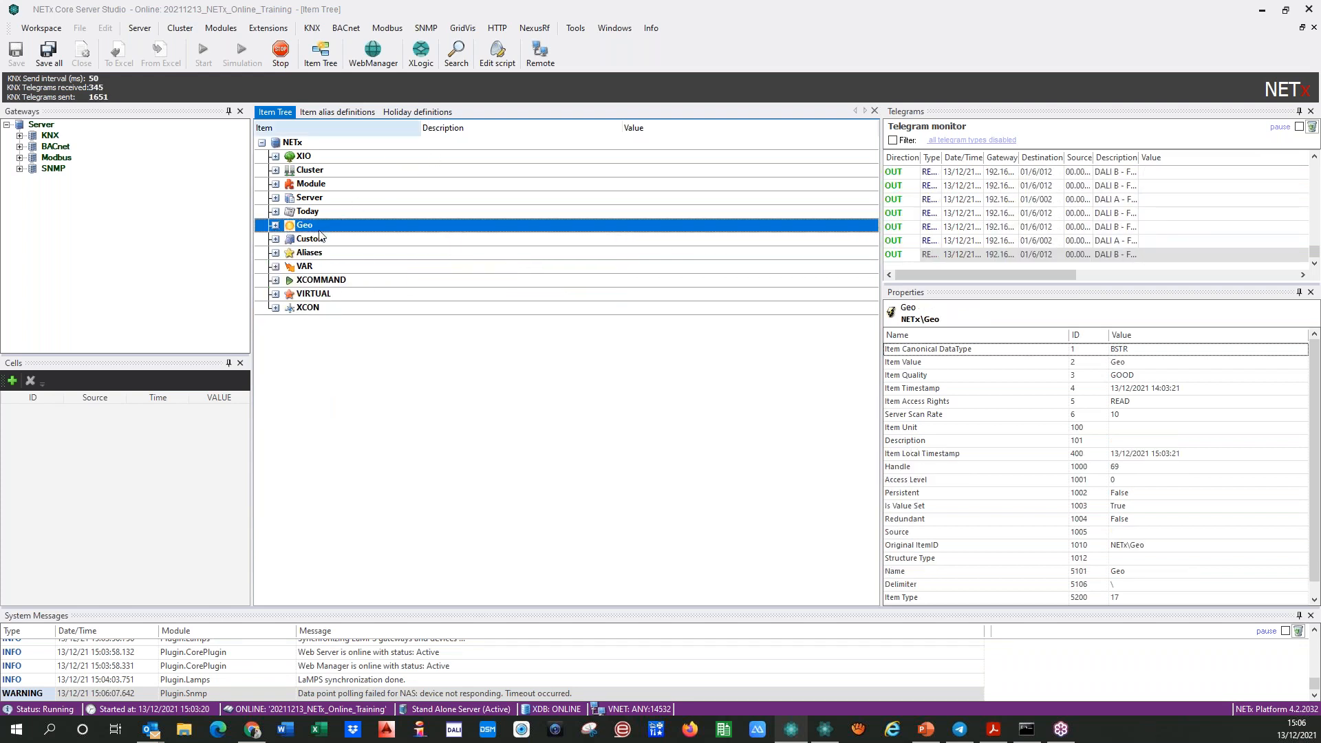
{"action": "left_click", "coordinate": [276, 242]}
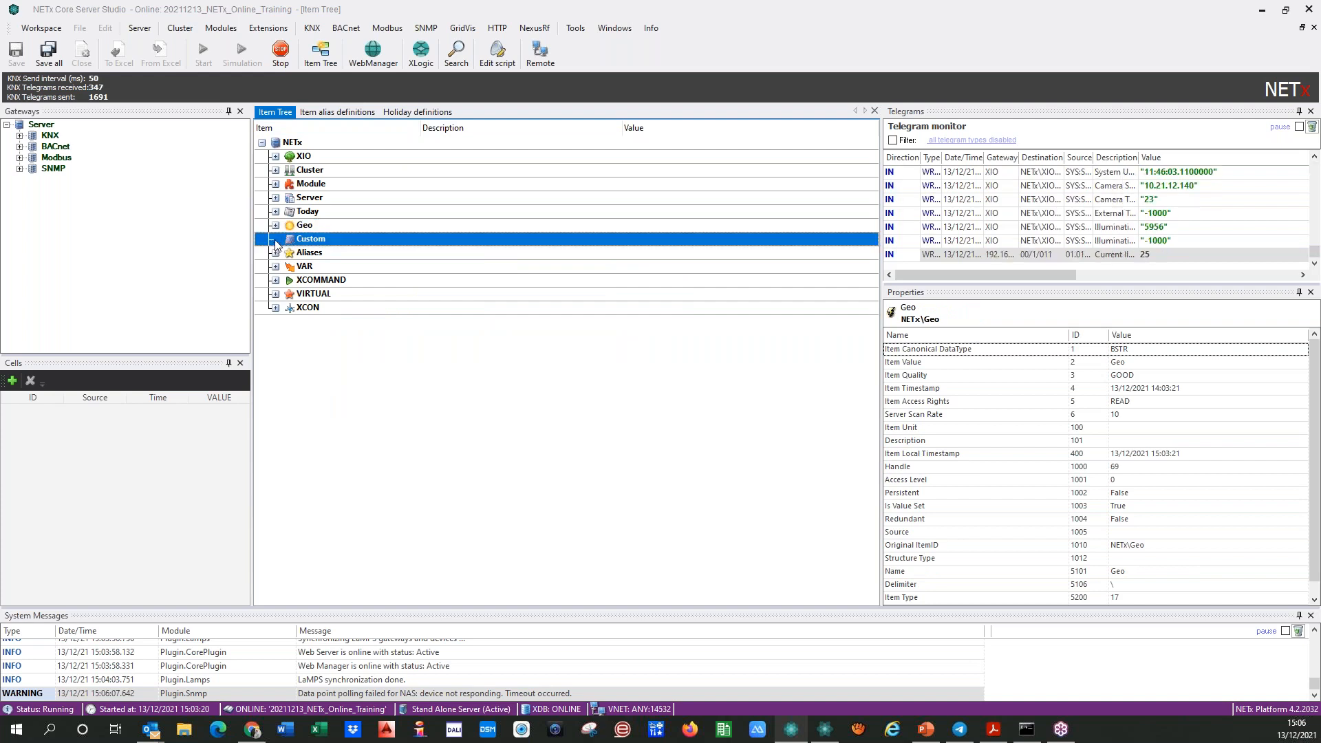
{"action": "left_click", "coordinate": [275, 254]}
{"action": "left_click", "coordinate": [275, 253]}
{"action": "left_click", "coordinate": [315, 240]}
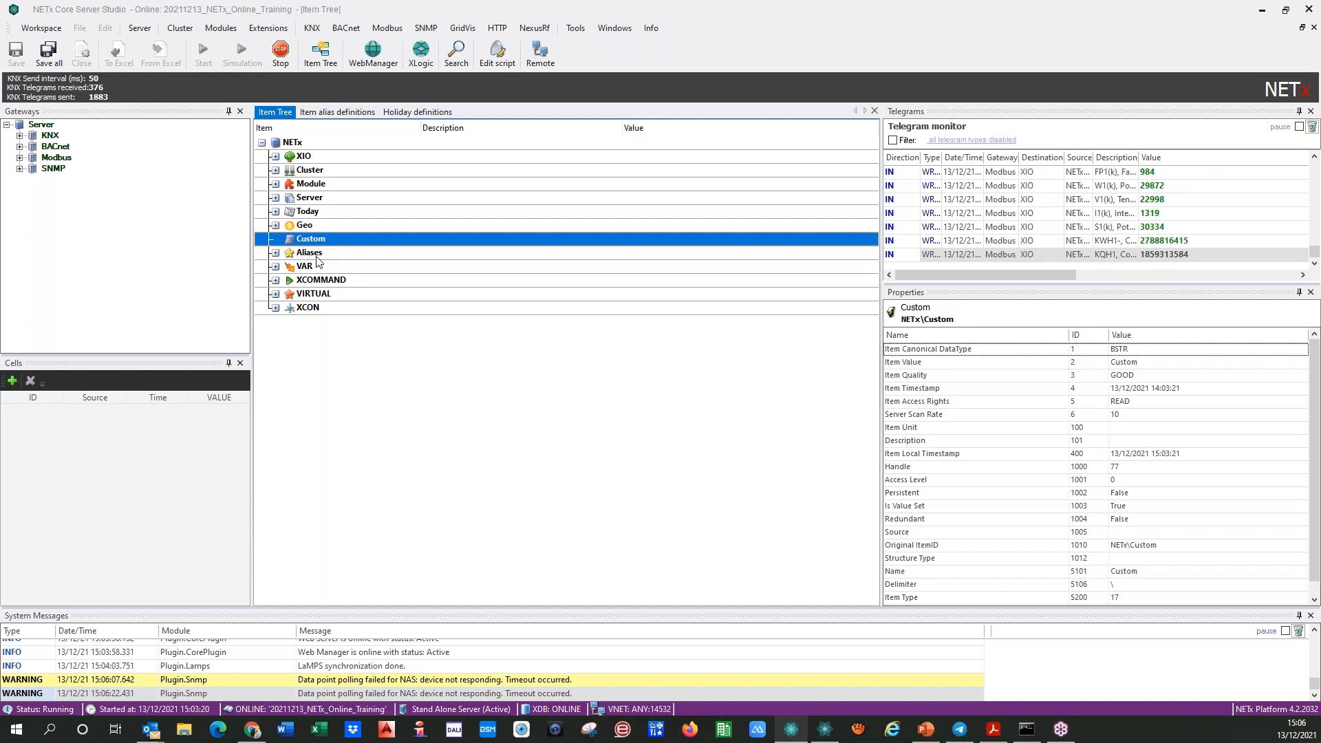
{"action": "left_click", "coordinate": [274, 253]}
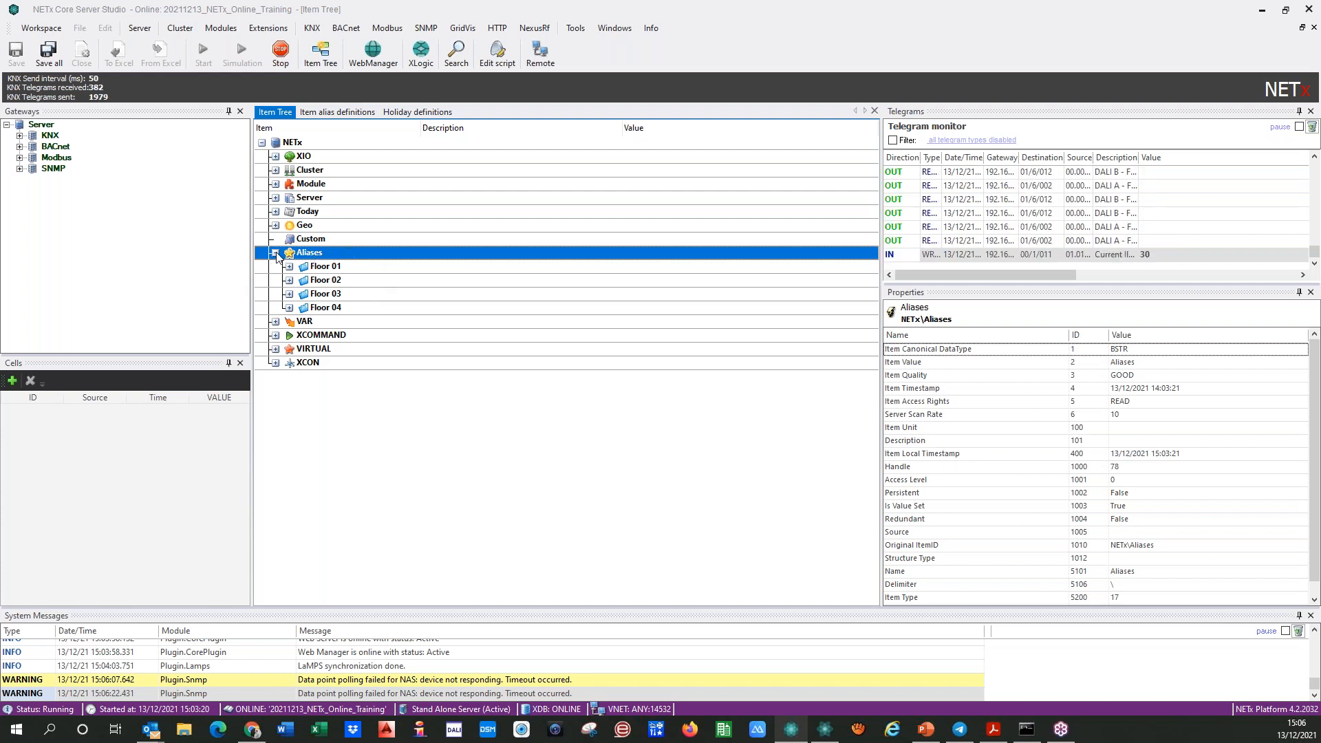
{"action": "left_click", "coordinate": [276, 253]}
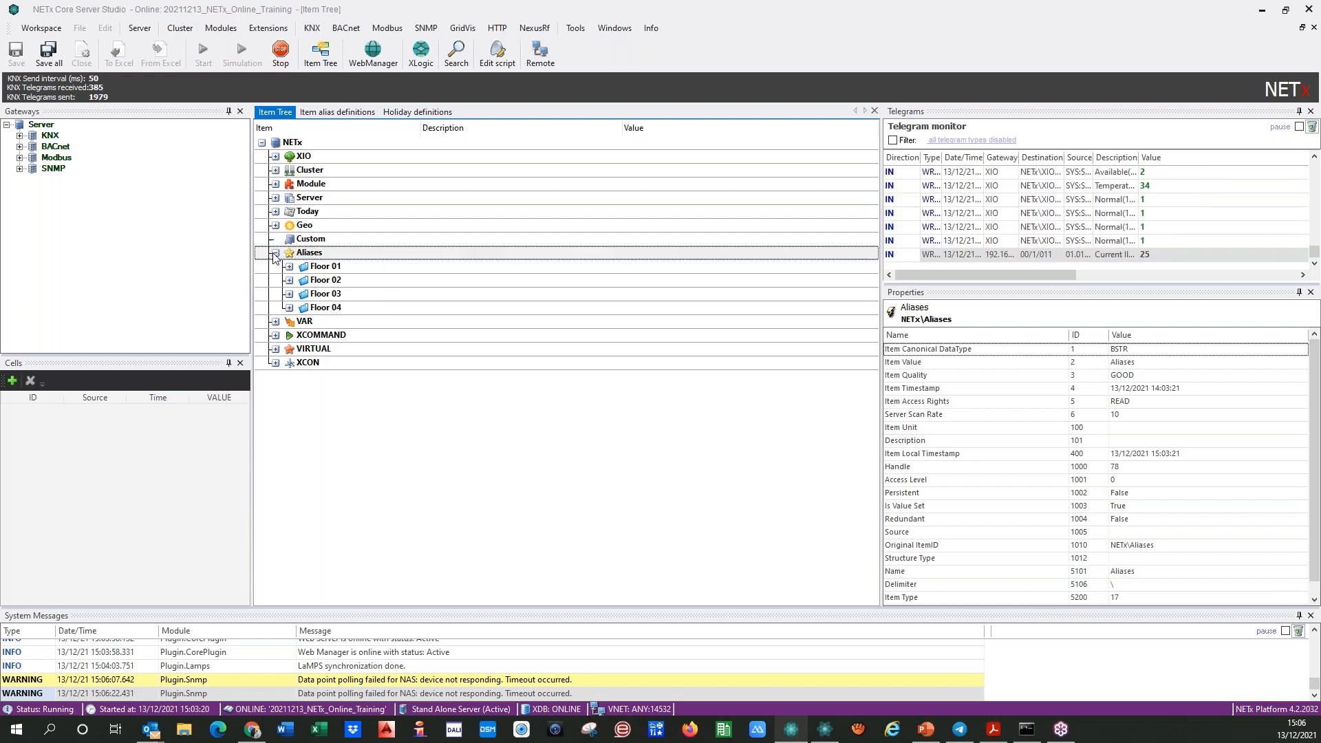
- Expand the String group of the VAR branch and write the value Hola to its Item001
{"action": "left_click", "coordinate": [275, 266]}
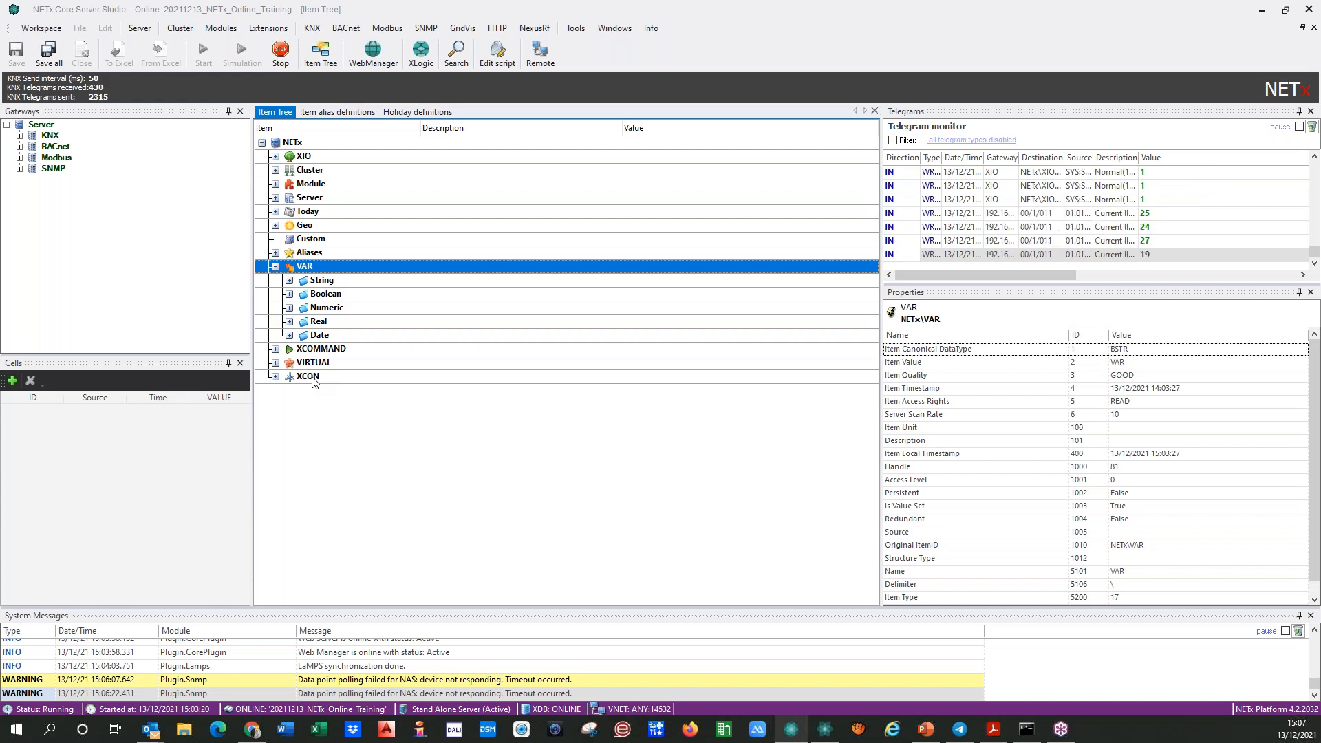
{"action": "left_click", "coordinate": [289, 281]}
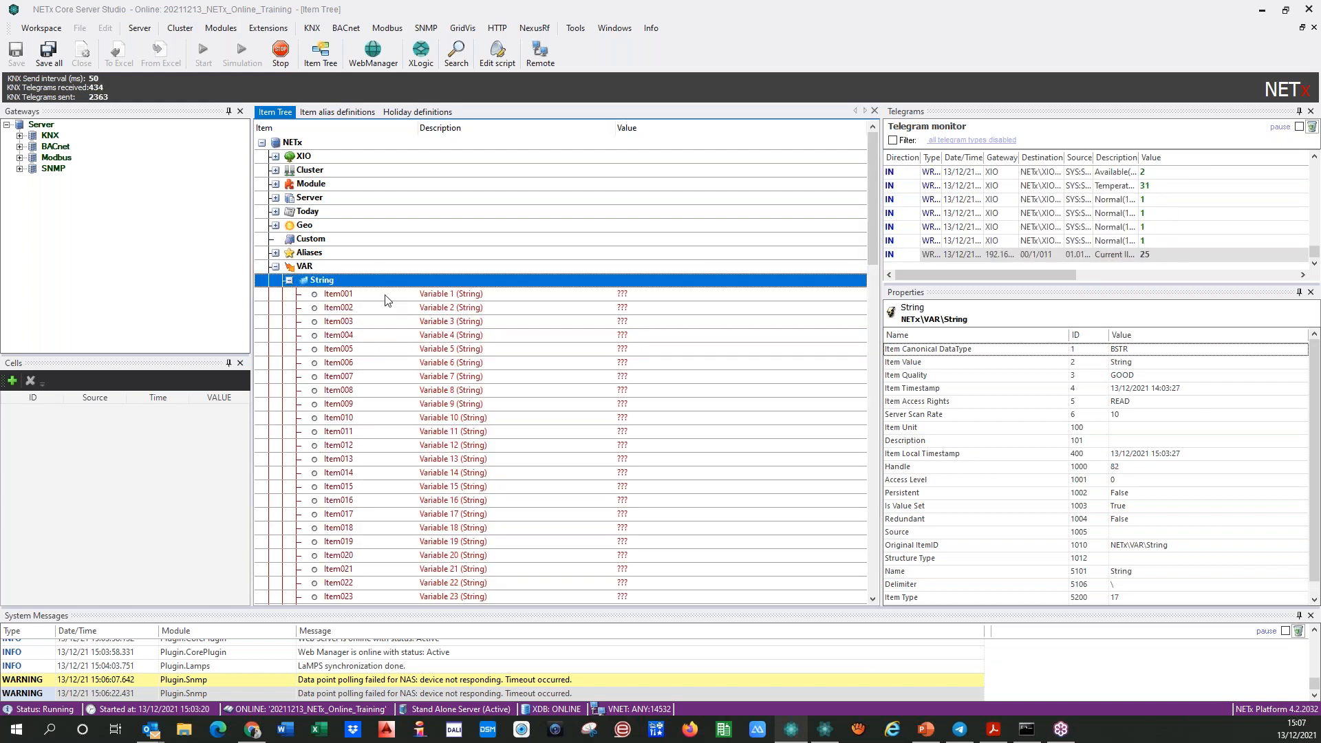
{"action": "right_click", "coordinate": [387, 299]}
{"action": "left_click", "coordinate": [441, 304]}
{"action": "type", "text": "Hola"}
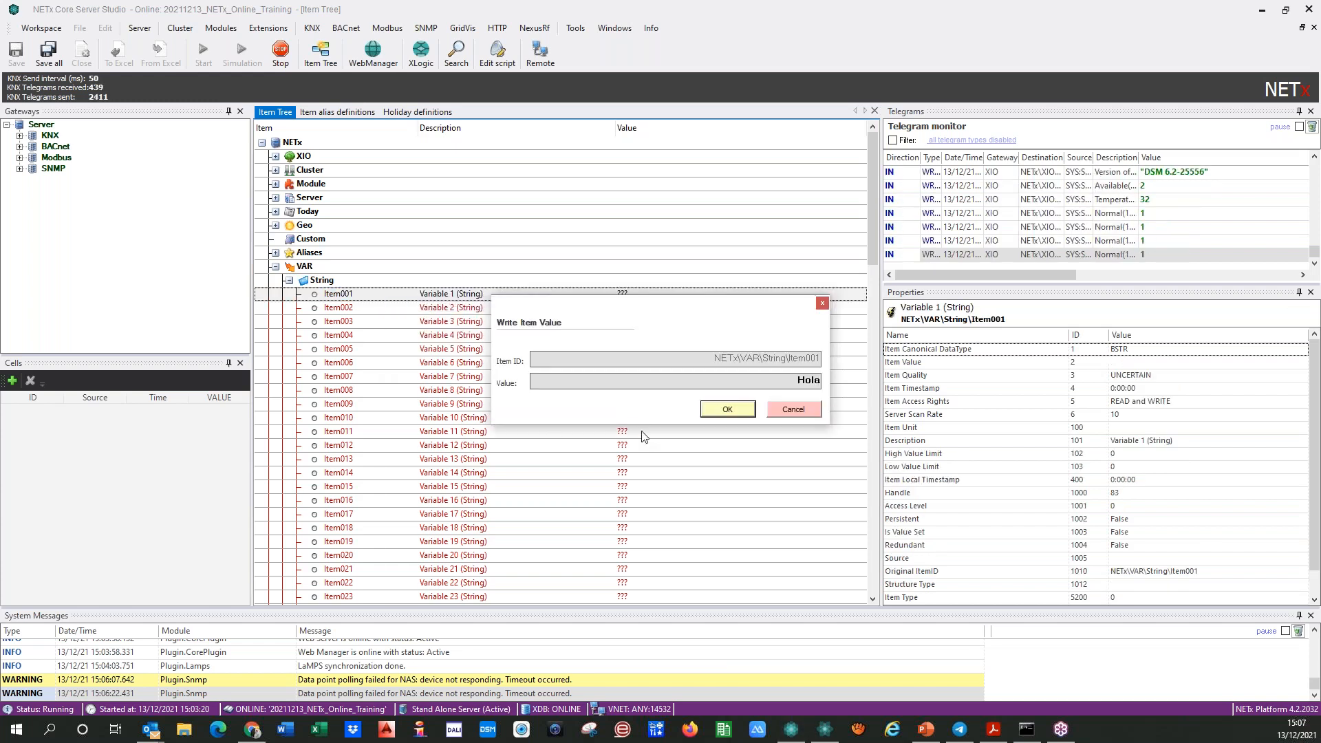
{"action": "left_click", "coordinate": [710, 413]}
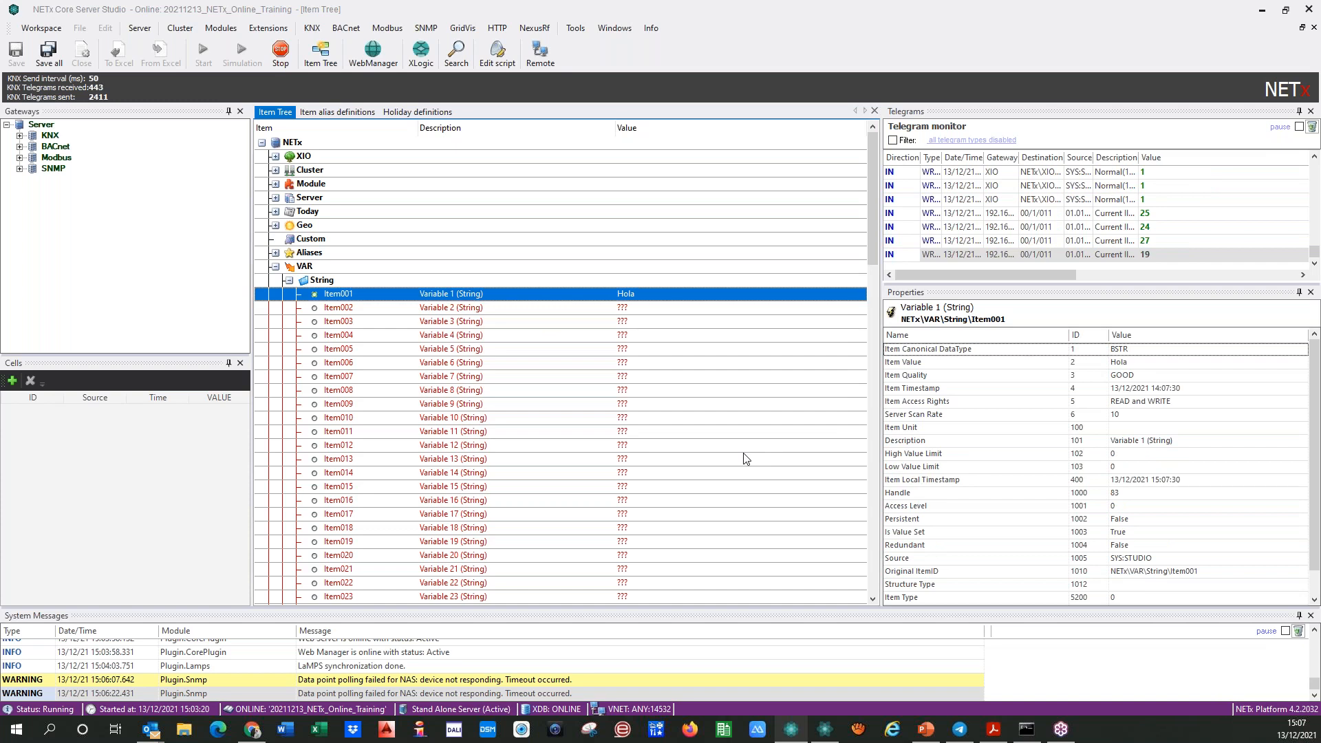
- Collapse the String variables, expand the Boolean group and write True to its Item001
{"action": "left_click", "coordinate": [289, 280]}
{"action": "double_click", "coordinate": [351, 297]}
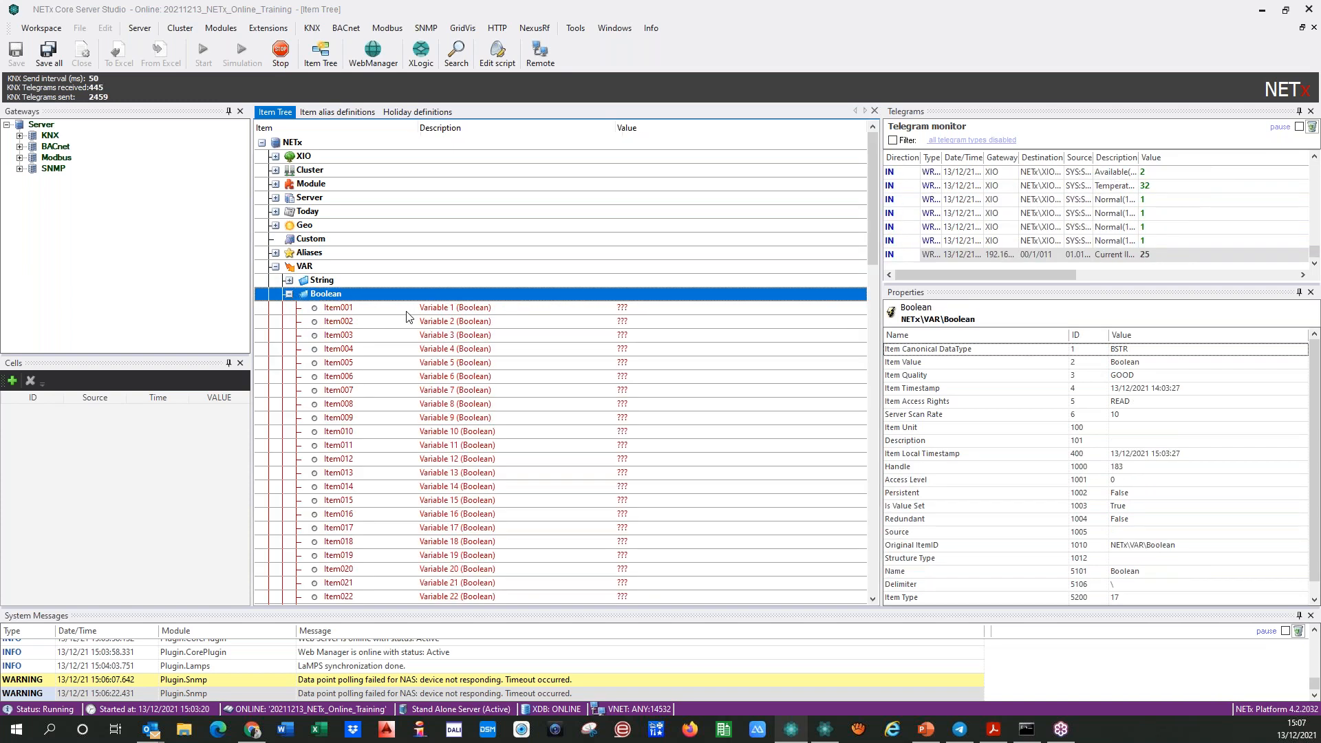
{"action": "right_click", "coordinate": [481, 308]}
{"action": "left_click", "coordinate": [486, 321]}
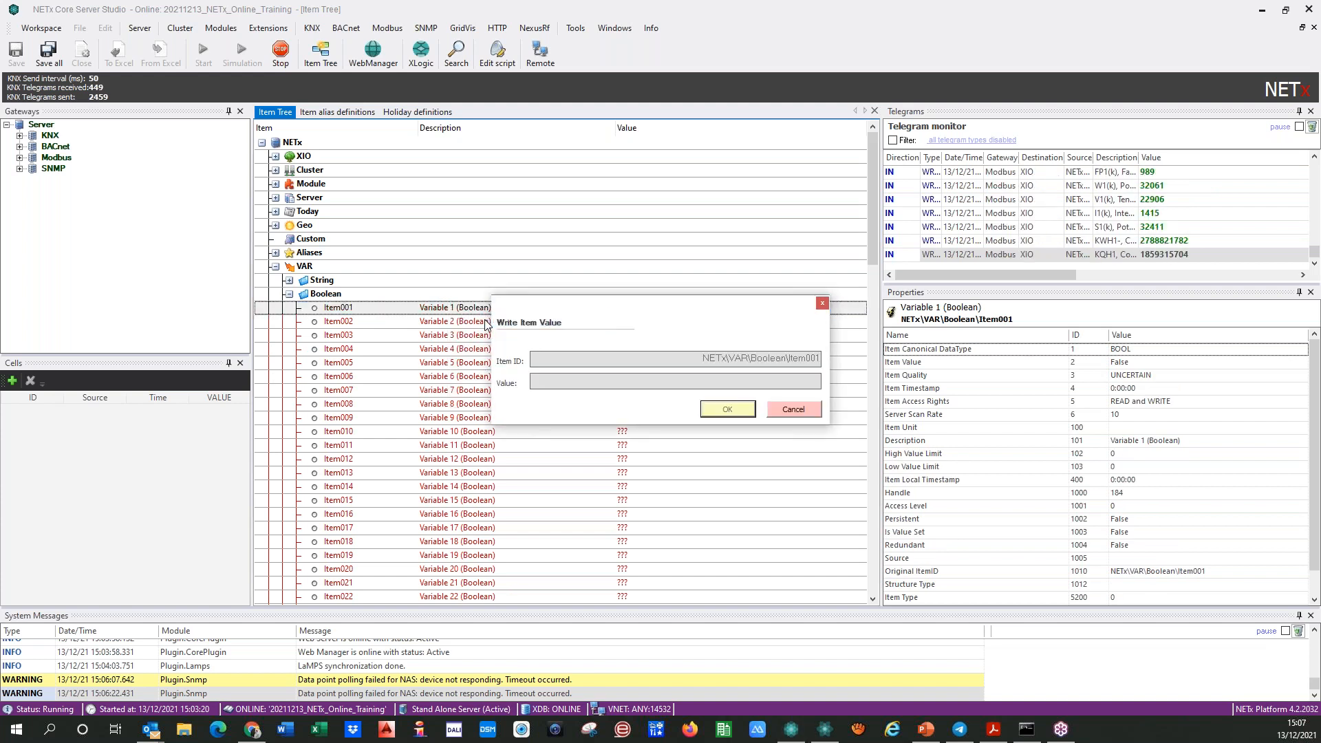
{"action": "type", "text": "True"}
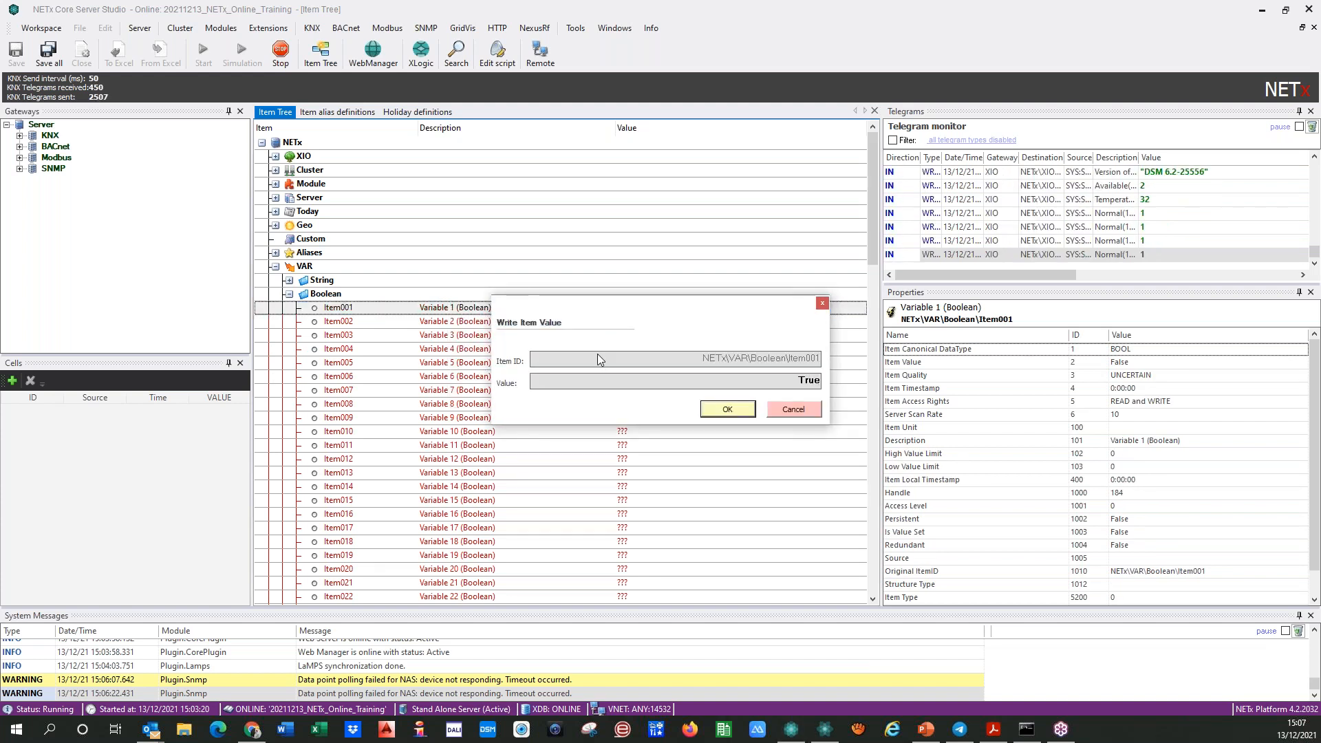
{"action": "left_click", "coordinate": [727, 410]}
- Write the value 0 to Item001 of the Boolean variables
{"action": "right_click", "coordinate": [548, 310]}
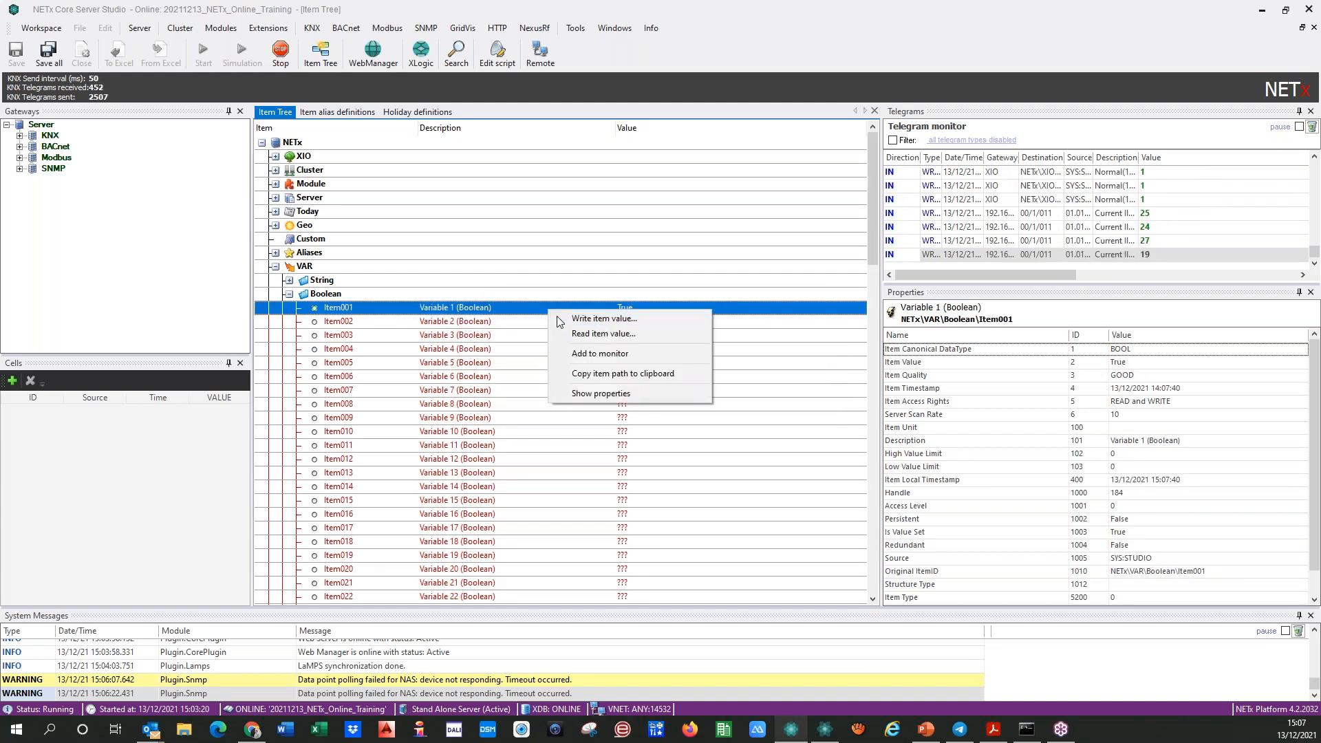
{"action": "left_click", "coordinate": [577, 321]}
{"action": "type", "text": "0"}
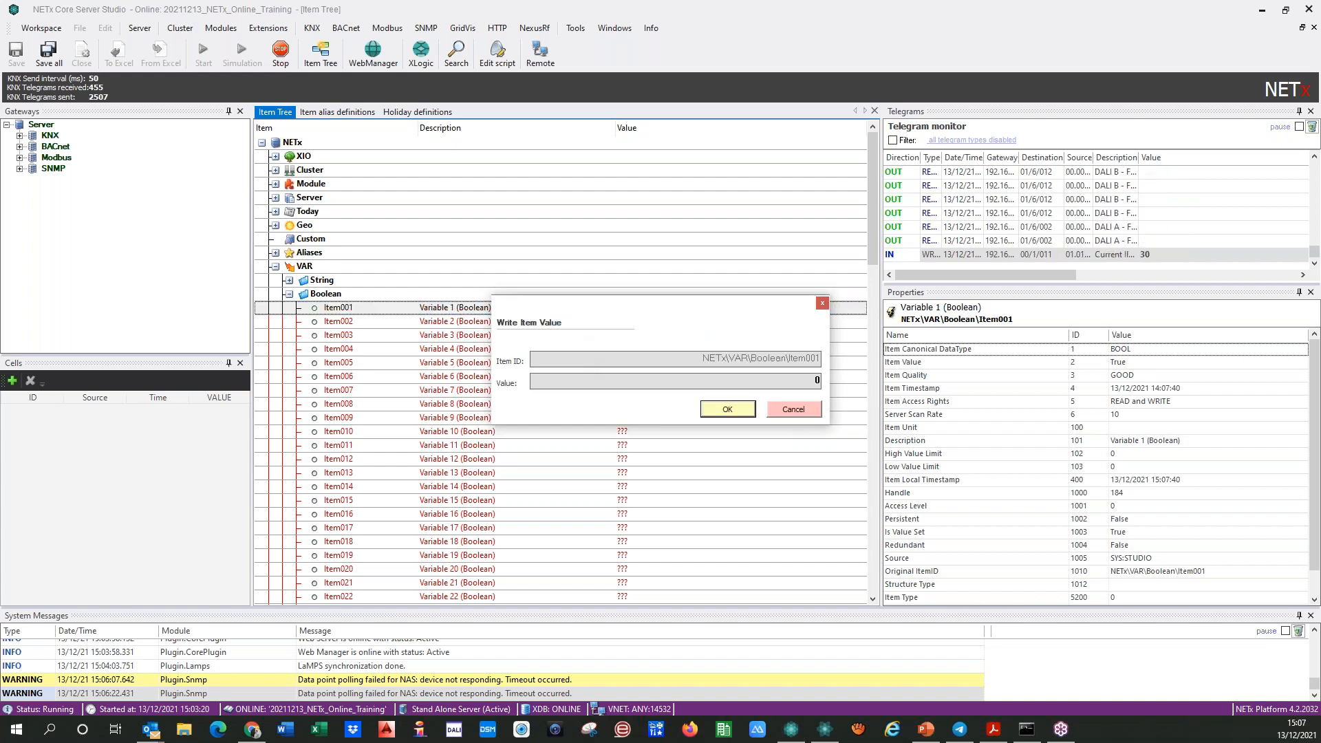
{"action": "left_click", "coordinate": [728, 409]}
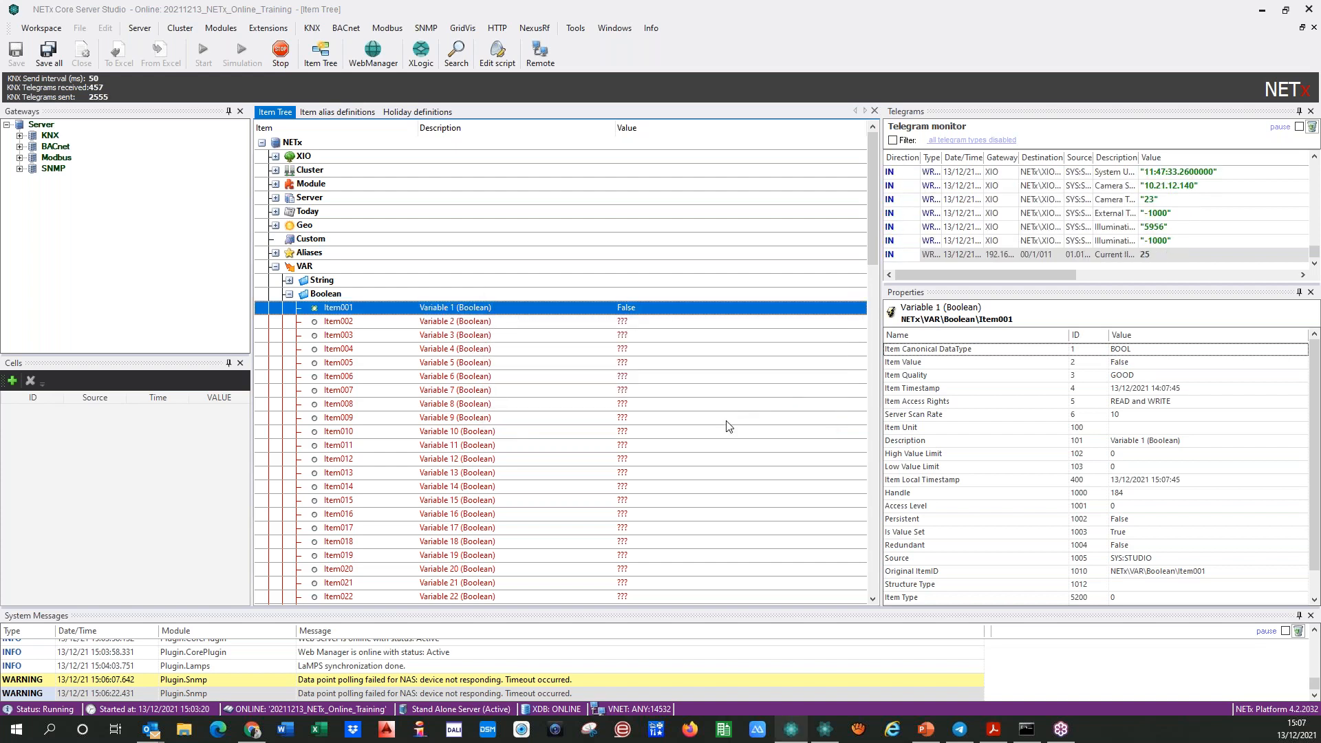
- Write the value 1 to Item002 of the Boolean variables
{"action": "right_click", "coordinate": [598, 321]}
{"action": "left_click", "coordinate": [617, 331]}
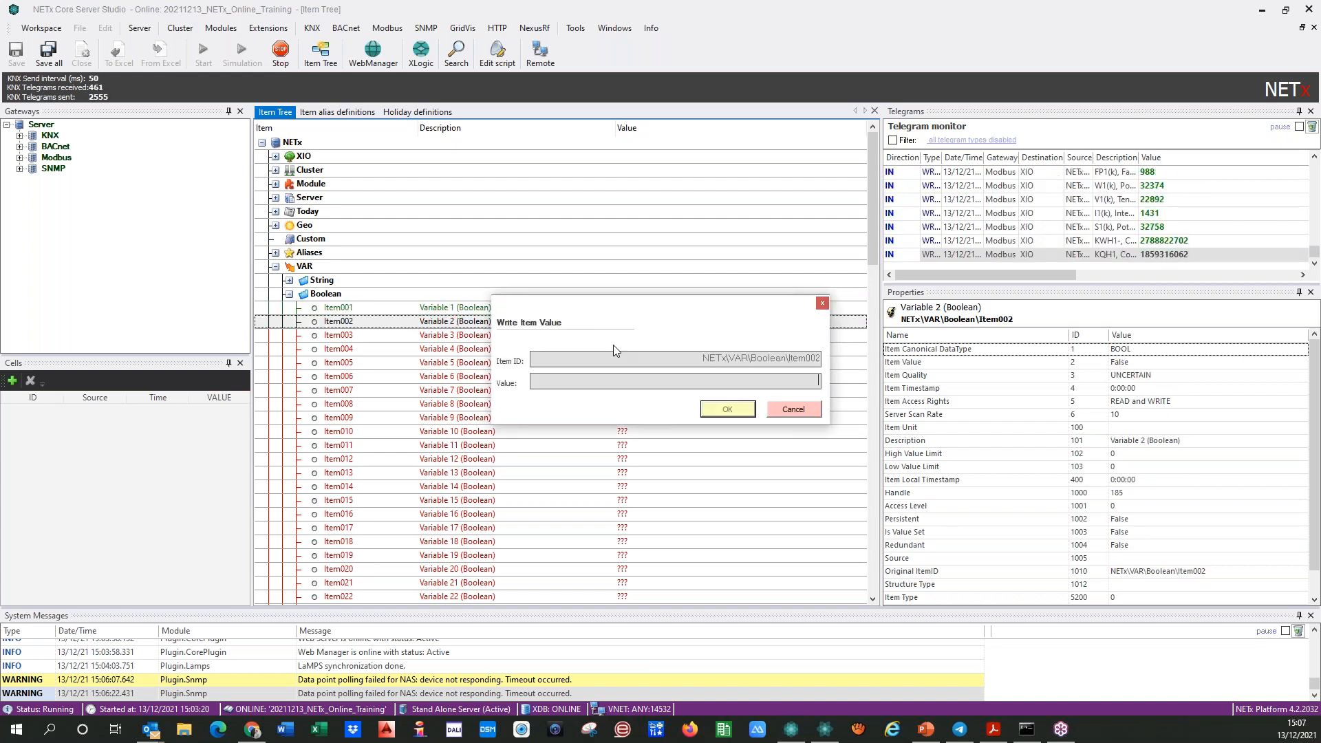
{"action": "type", "text": "1"}
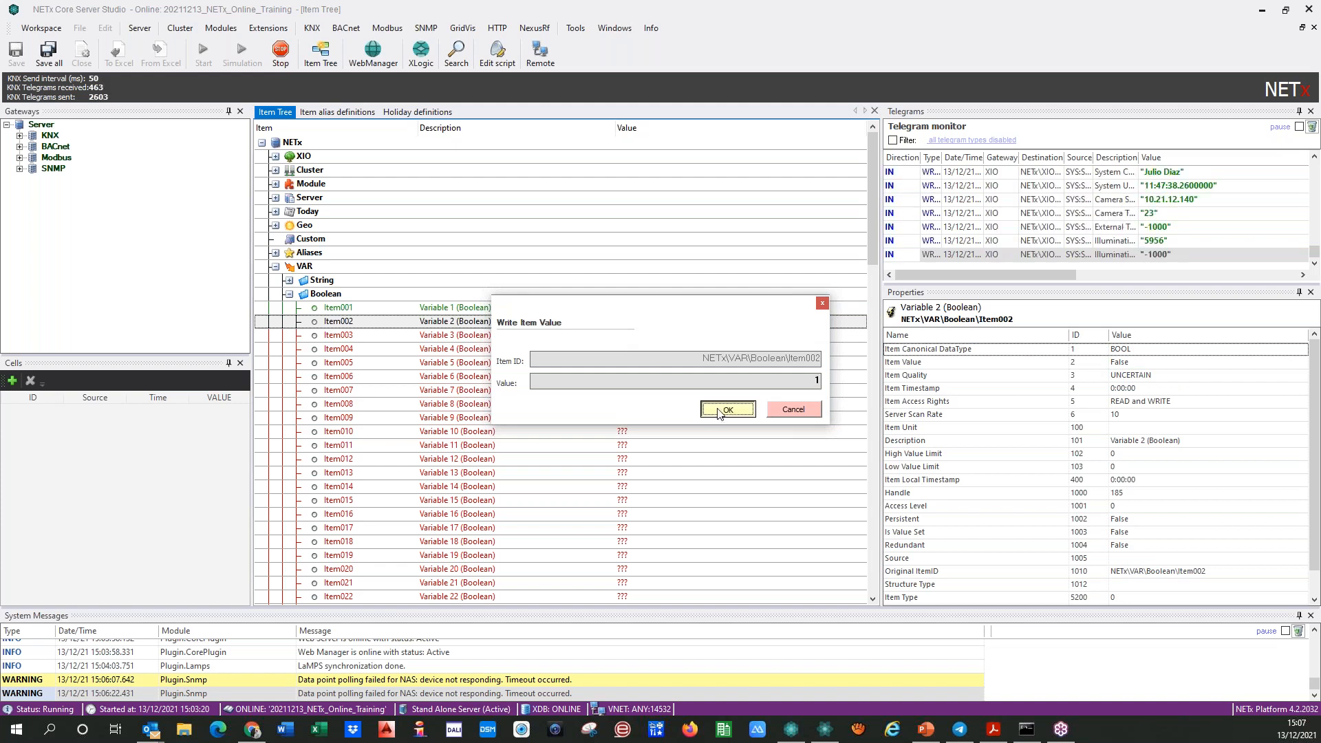
{"action": "left_click", "coordinate": [710, 411]}
- Write the value False to Item002 of the Boolean variables
{"action": "right_click", "coordinate": [604, 321]}
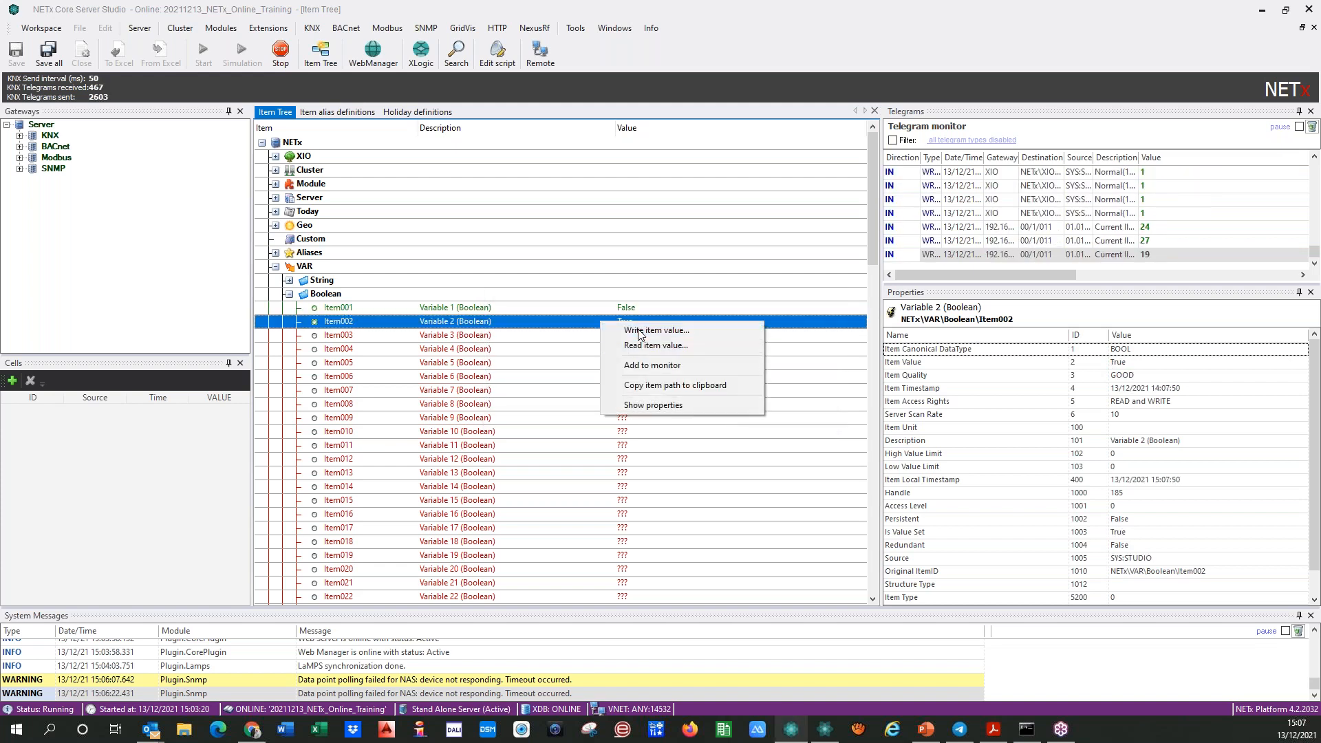
{"action": "left_click", "coordinate": [619, 328]}
{"action": "type", "text": "Fa"}
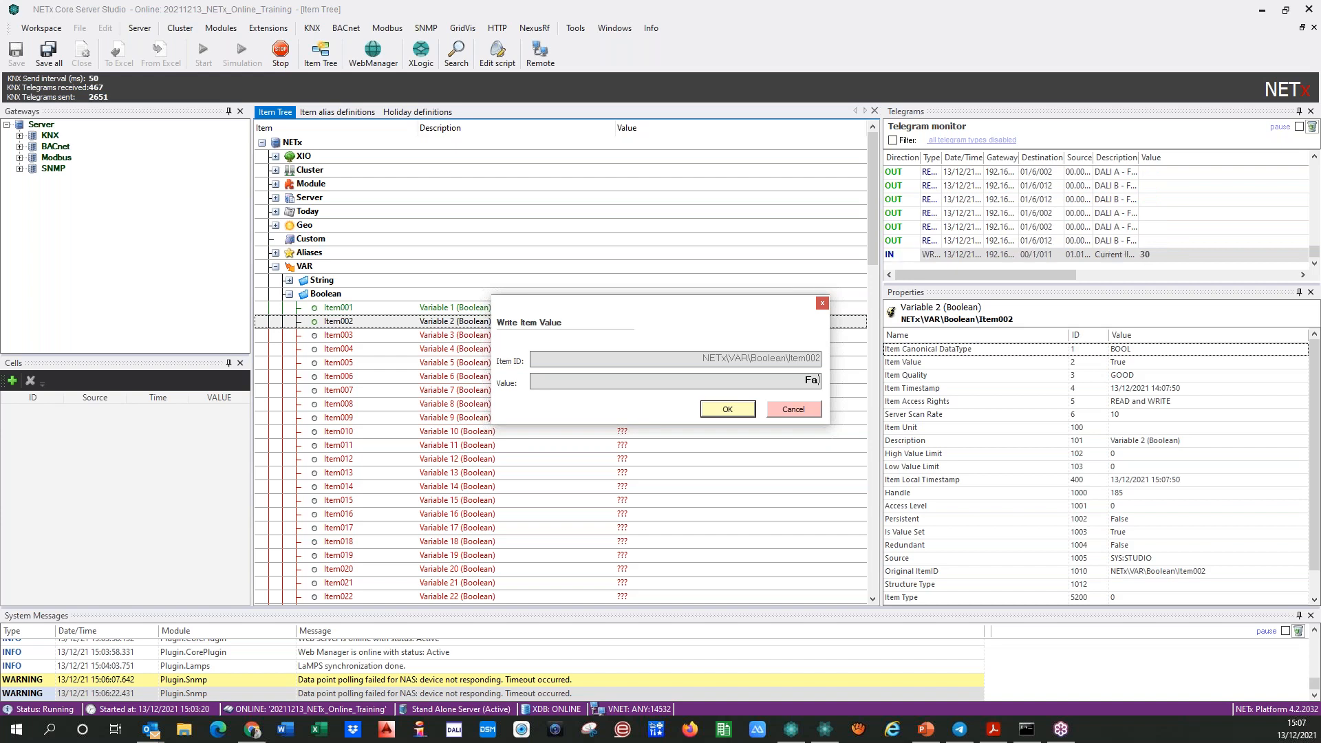
{"action": "type", "text": "lse"}
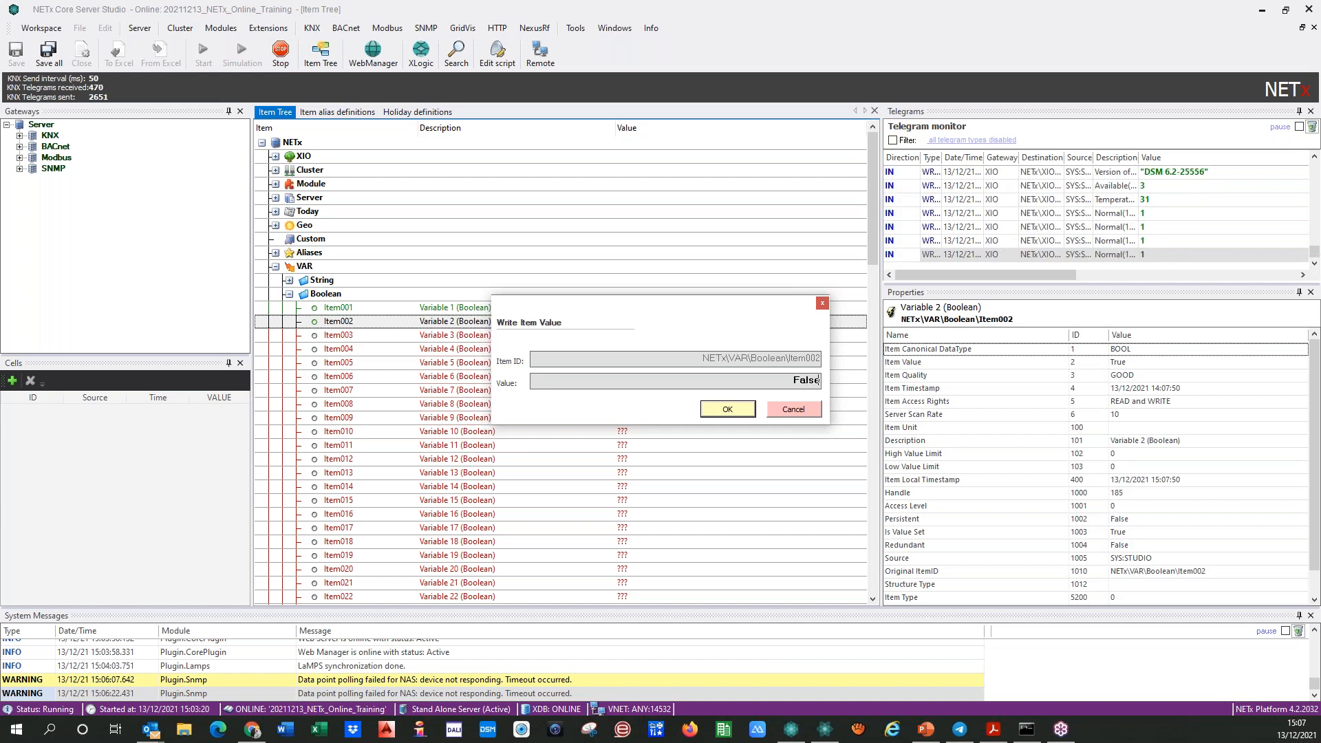
{"action": "left_click", "coordinate": [724, 410]}
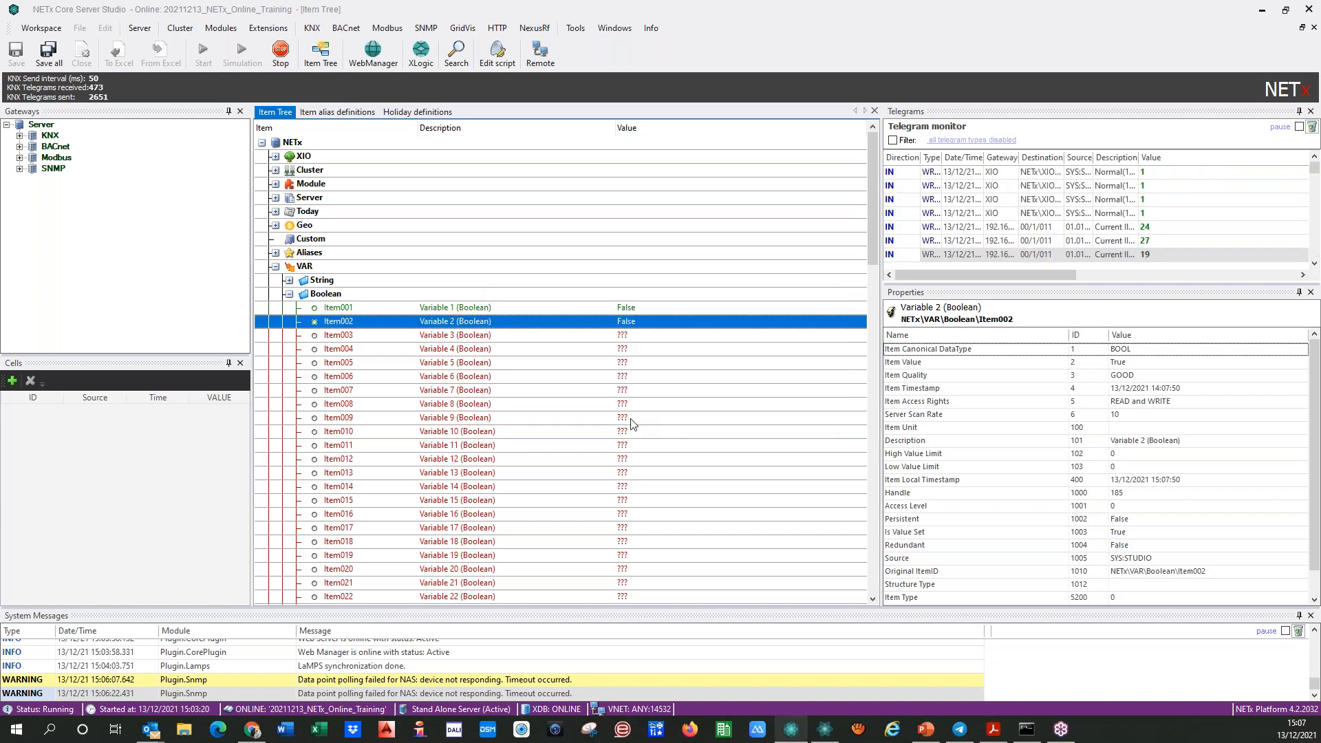
{"action": "right_click", "coordinate": [609, 335]}
{"action": "left_click", "coordinate": [618, 345]}
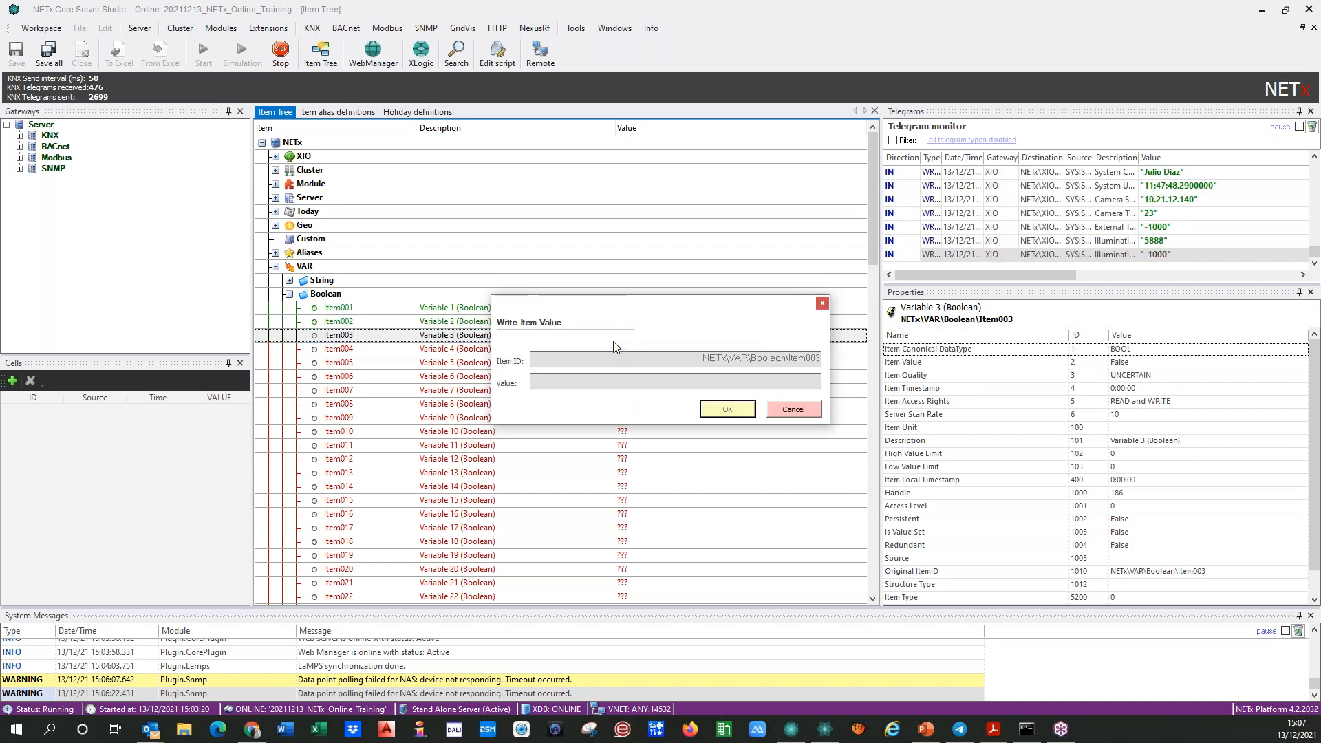
{"action": "left_click", "coordinate": [720, 411]}
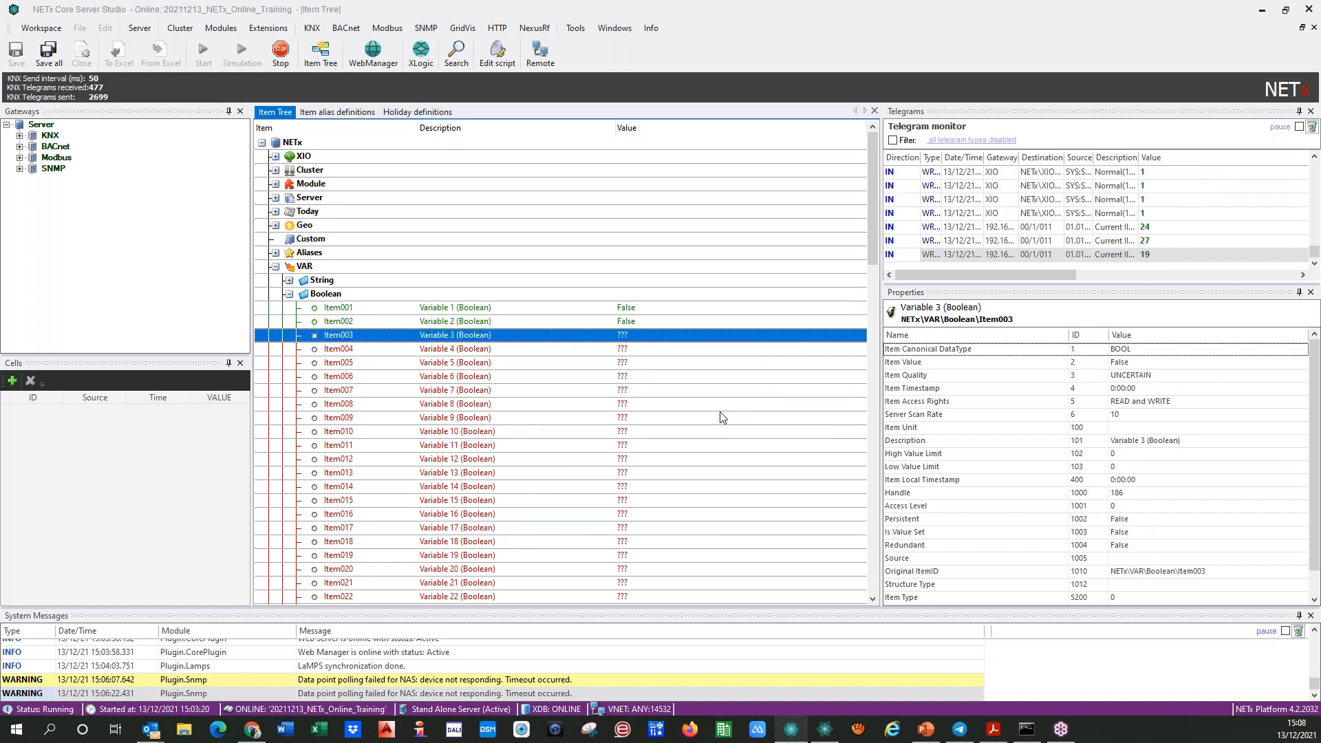
- Write the value TRUE in capital letters to Item003 of the Boolean variables
{"action": "right_click", "coordinate": [605, 336]}
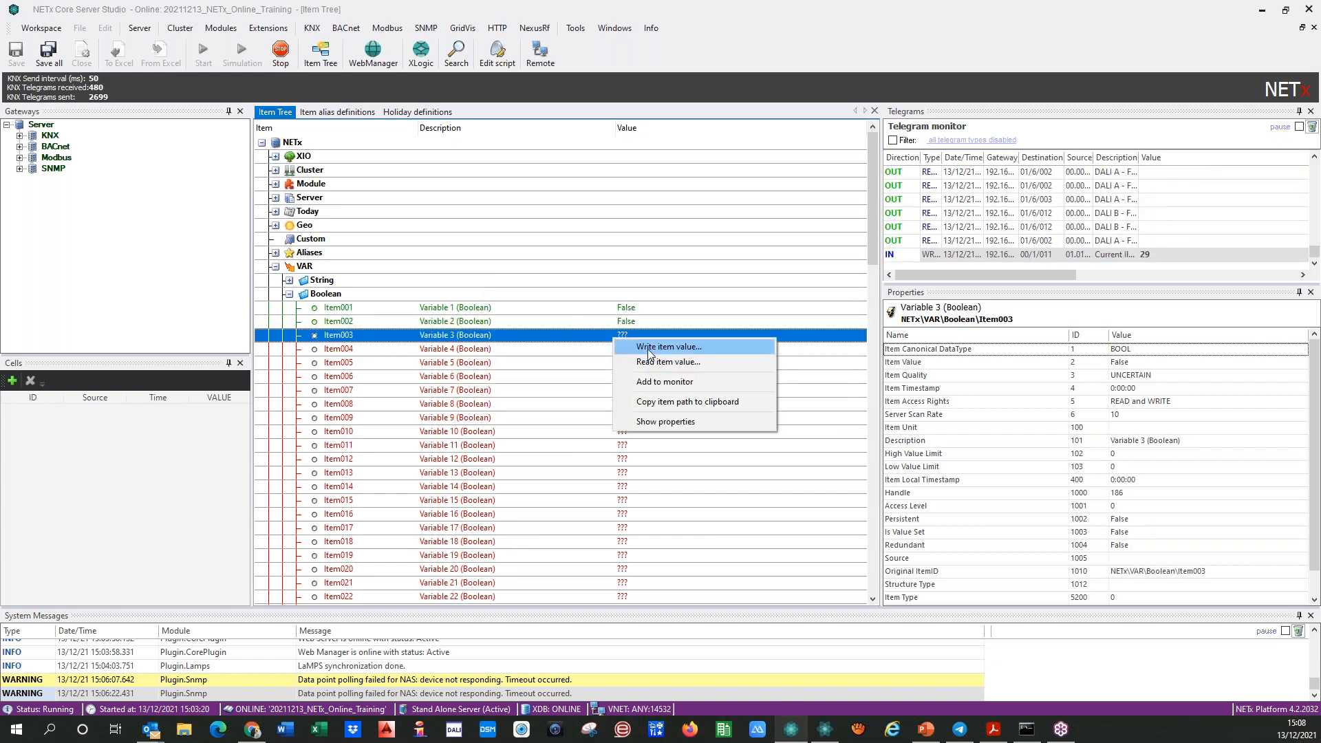
{"action": "left_click", "coordinate": [619, 345]}
{"action": "type", "text": "TRUE"}
{"action": "left_click", "coordinate": [728, 409]}
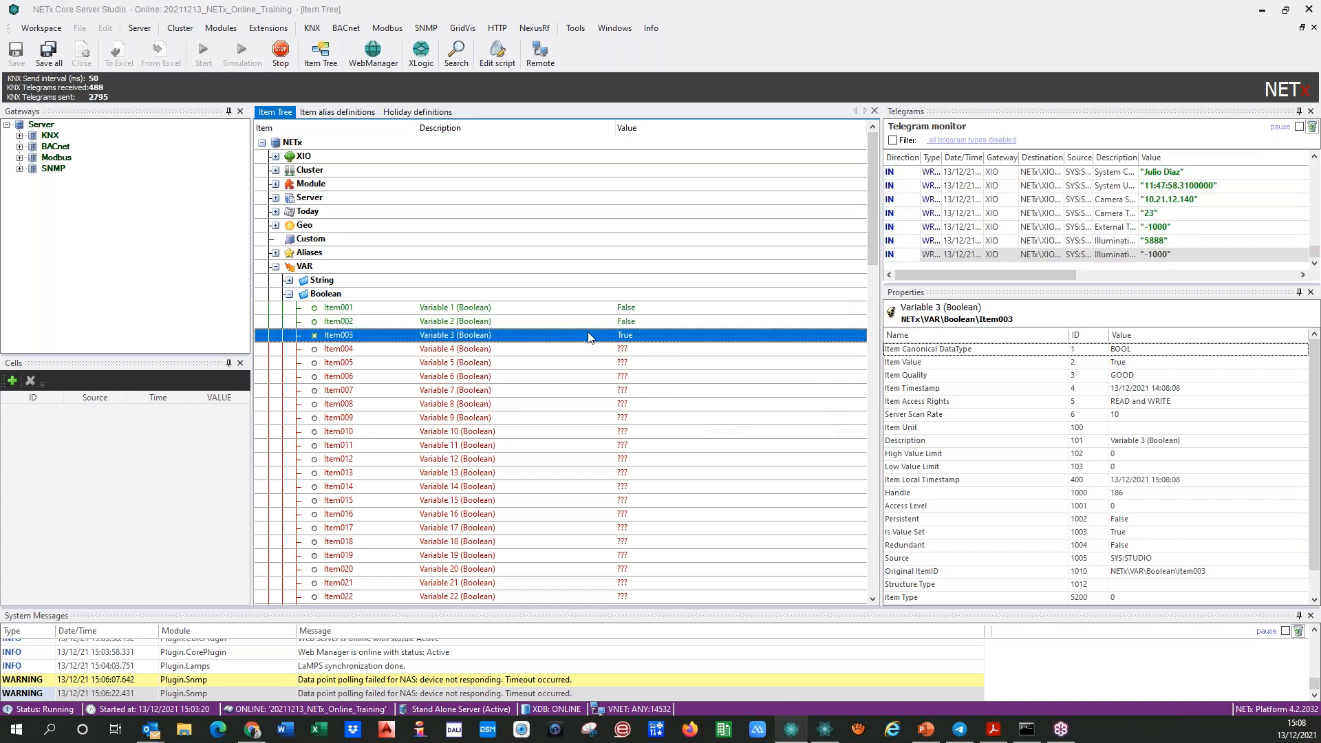
- Collapse the Boolean variables, expand the Numeric group and write 345 to its Item001
{"action": "left_click", "coordinate": [290, 294]}
{"action": "left_click", "coordinate": [289, 309]}
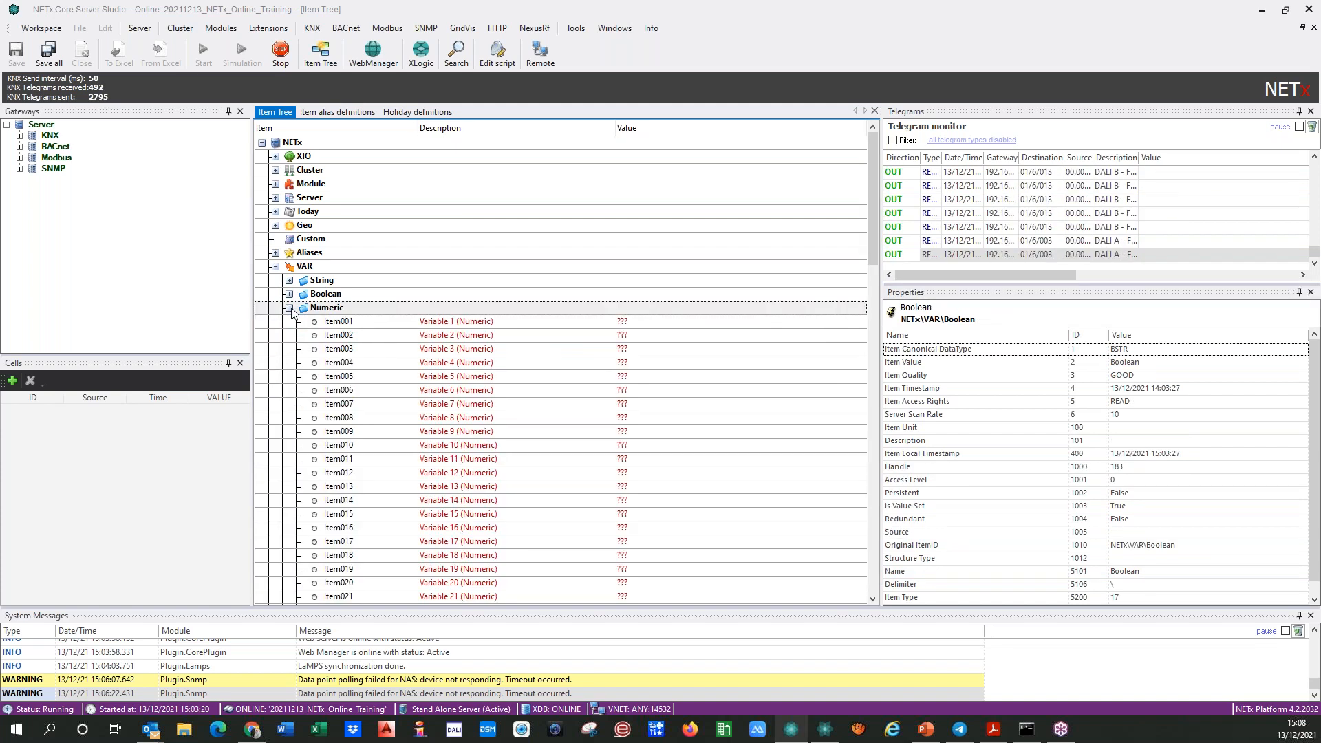
{"action": "right_click", "coordinate": [396, 324]}
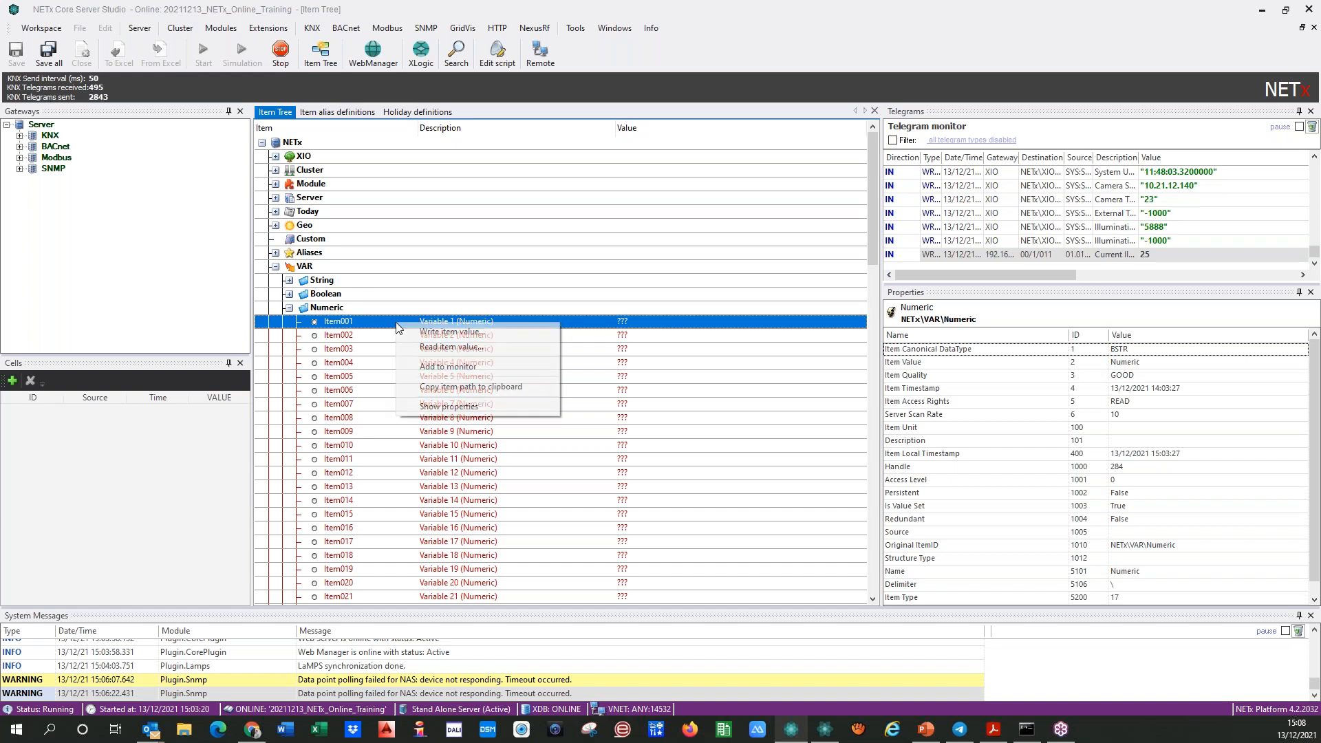
{"action": "left_click", "coordinate": [427, 336]}
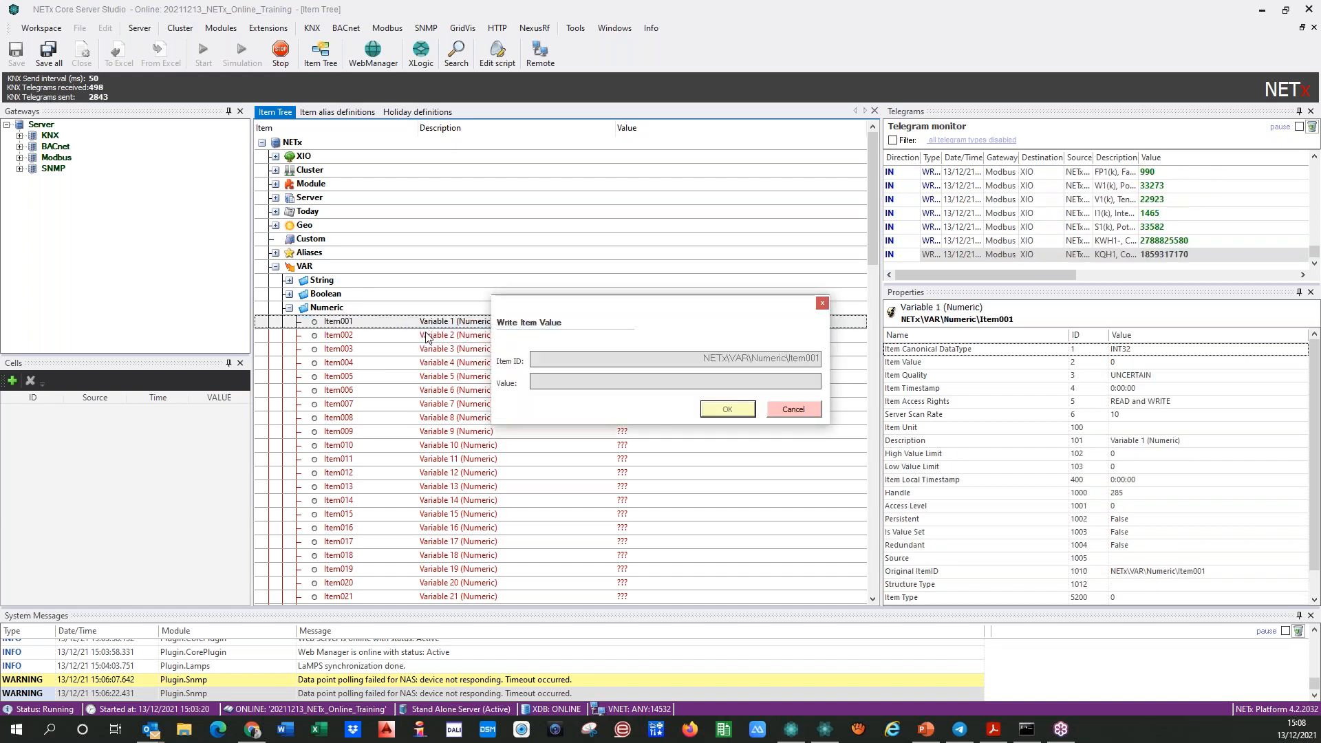
{"action": "key", "text": "Return"}
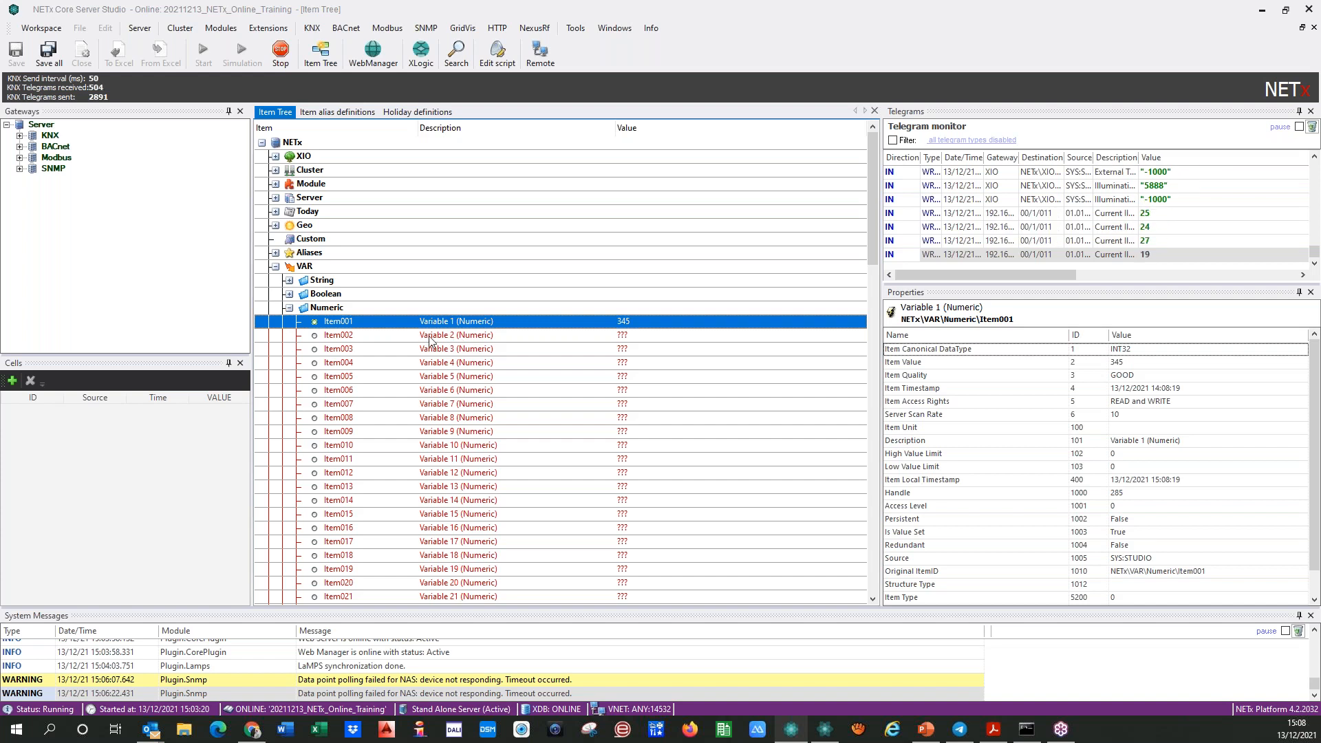
- Write the decimal value 23,6 to Item002 of the Numeric variables
{"action": "right_click", "coordinate": [465, 337]}
{"action": "left_click", "coordinate": [491, 347]}
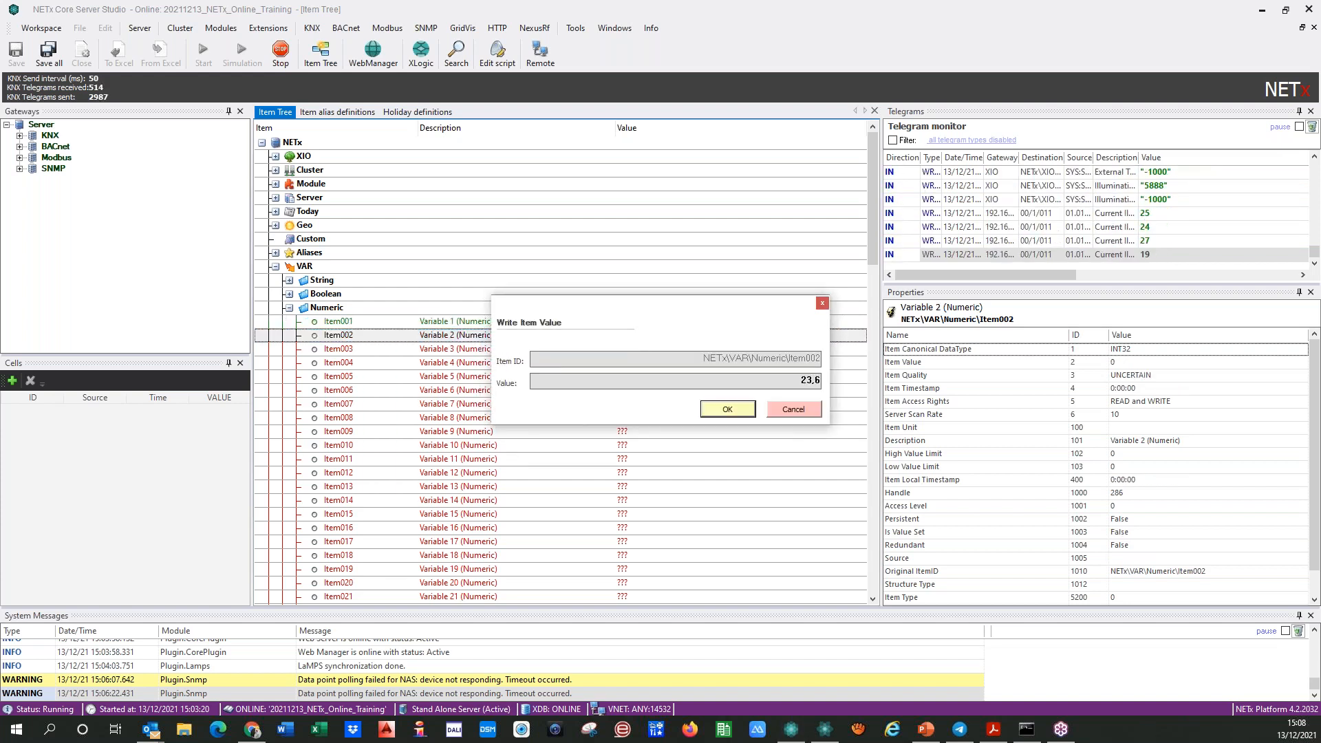
{"action": "left_click", "coordinate": [706, 413]}
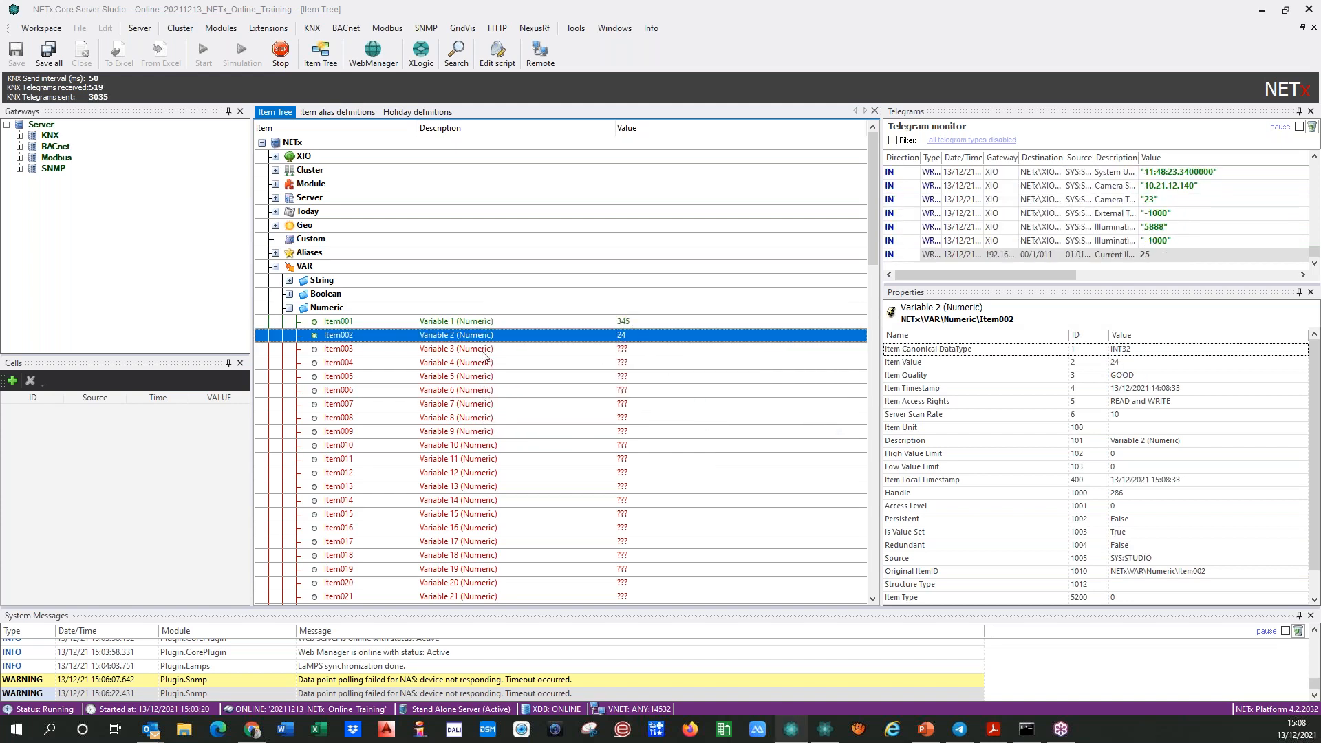
- Collapse the Numeric variables, expand the Real group and write 23,6 to its Item001
{"action": "double_click", "coordinate": [337, 307]}
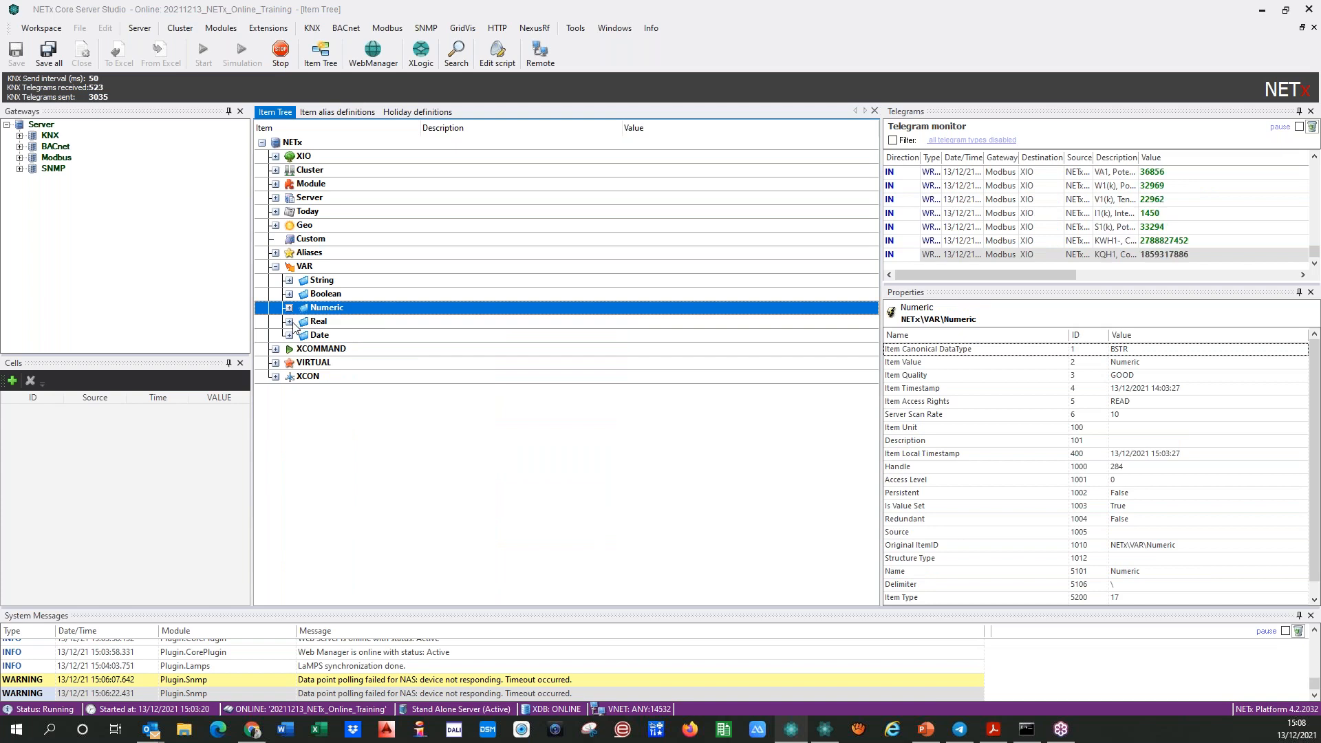
{"action": "double_click", "coordinate": [365, 323]}
{"action": "left_click", "coordinate": [479, 337]}
{"action": "right_click", "coordinate": [479, 337]}
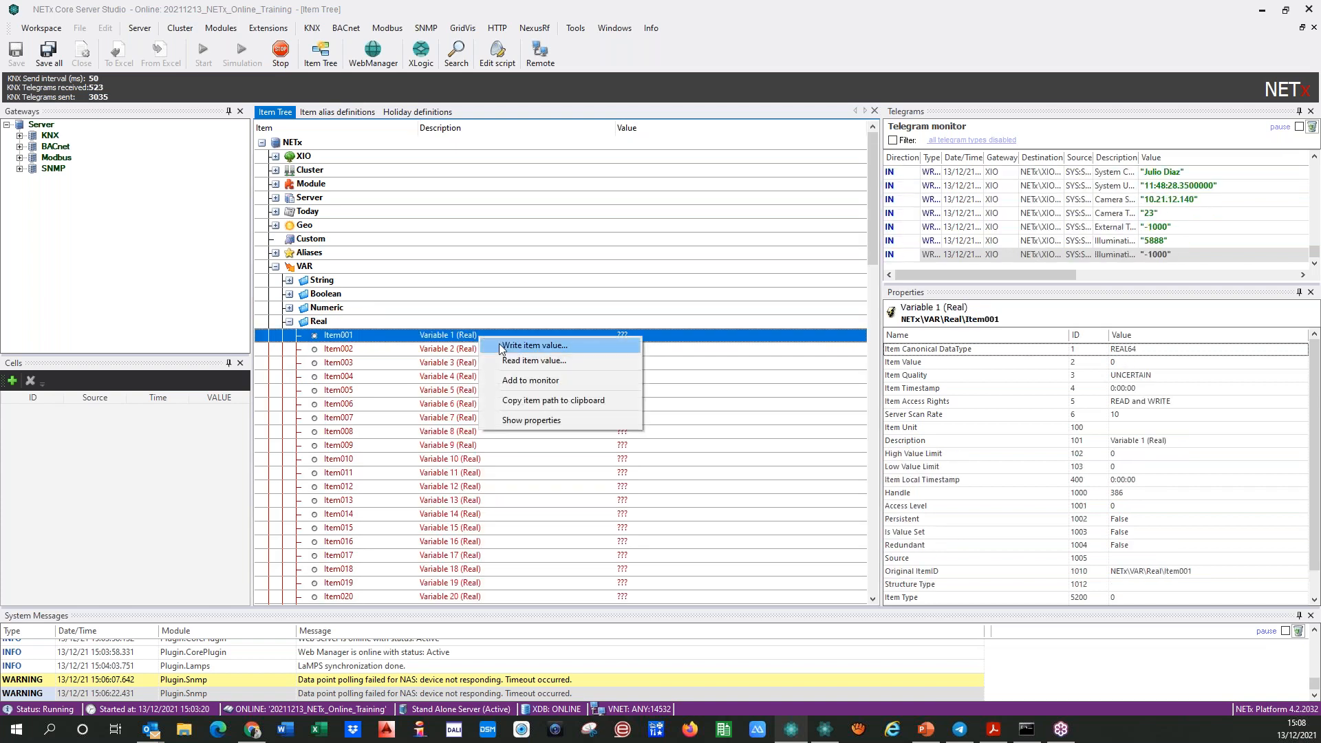
{"action": "left_click", "coordinate": [498, 344]}
{"action": "type", "text": "23,6"}
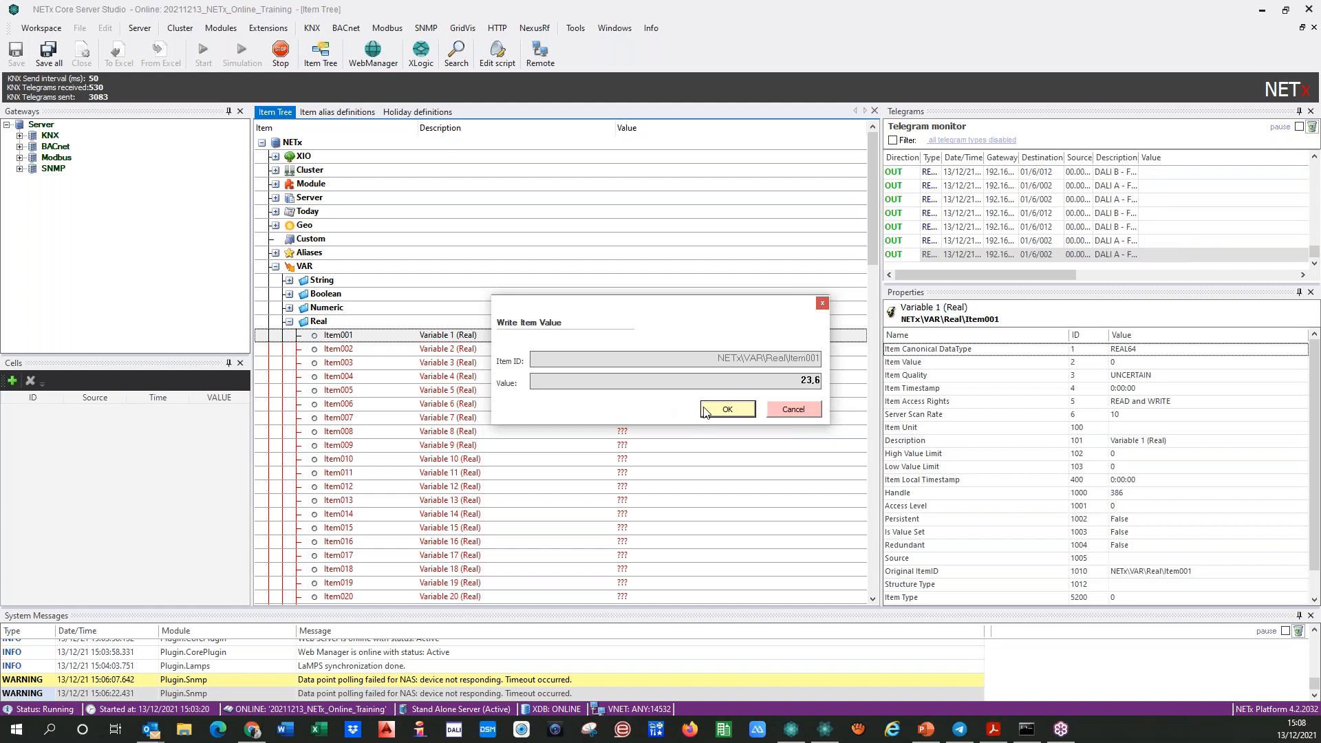
{"action": "left_click", "coordinate": [716, 409]}
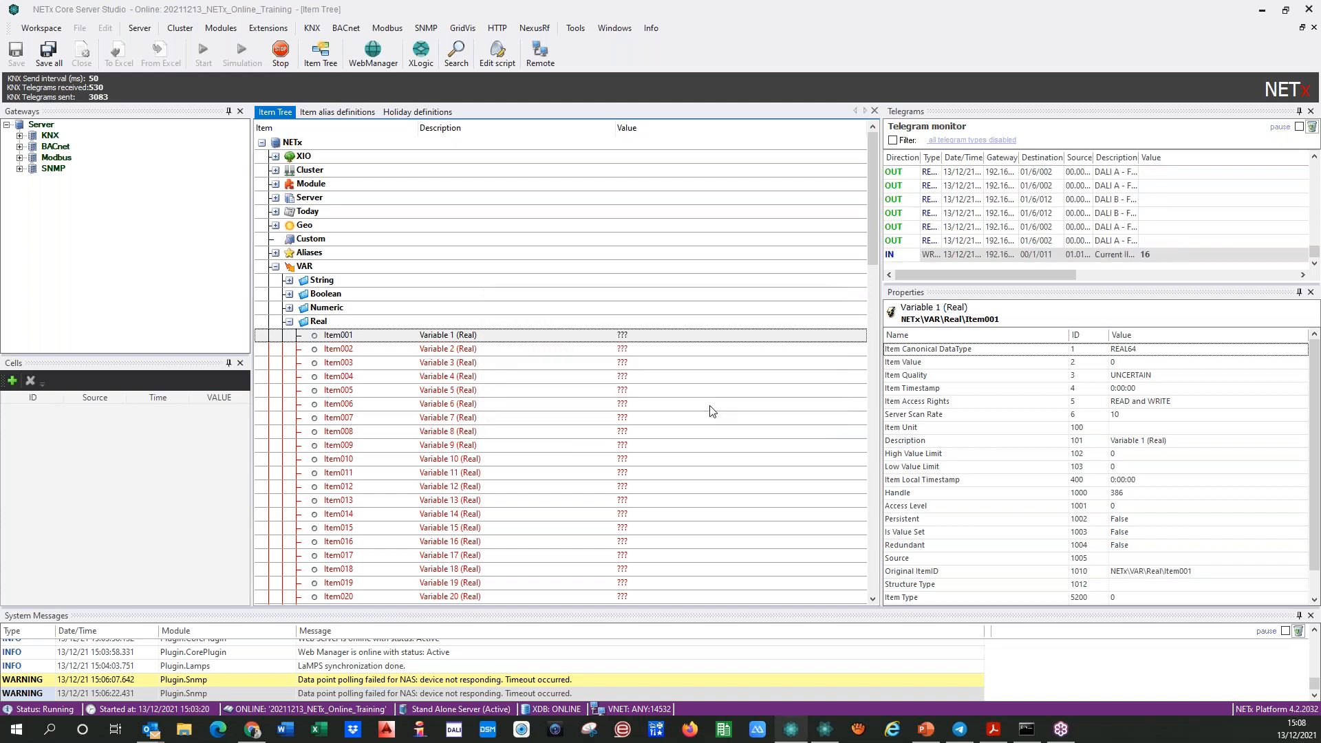
- Write the decimal value 23,0006 to Item002 of the Real variables and inspect its item properties
{"action": "right_click", "coordinate": [606, 350]}
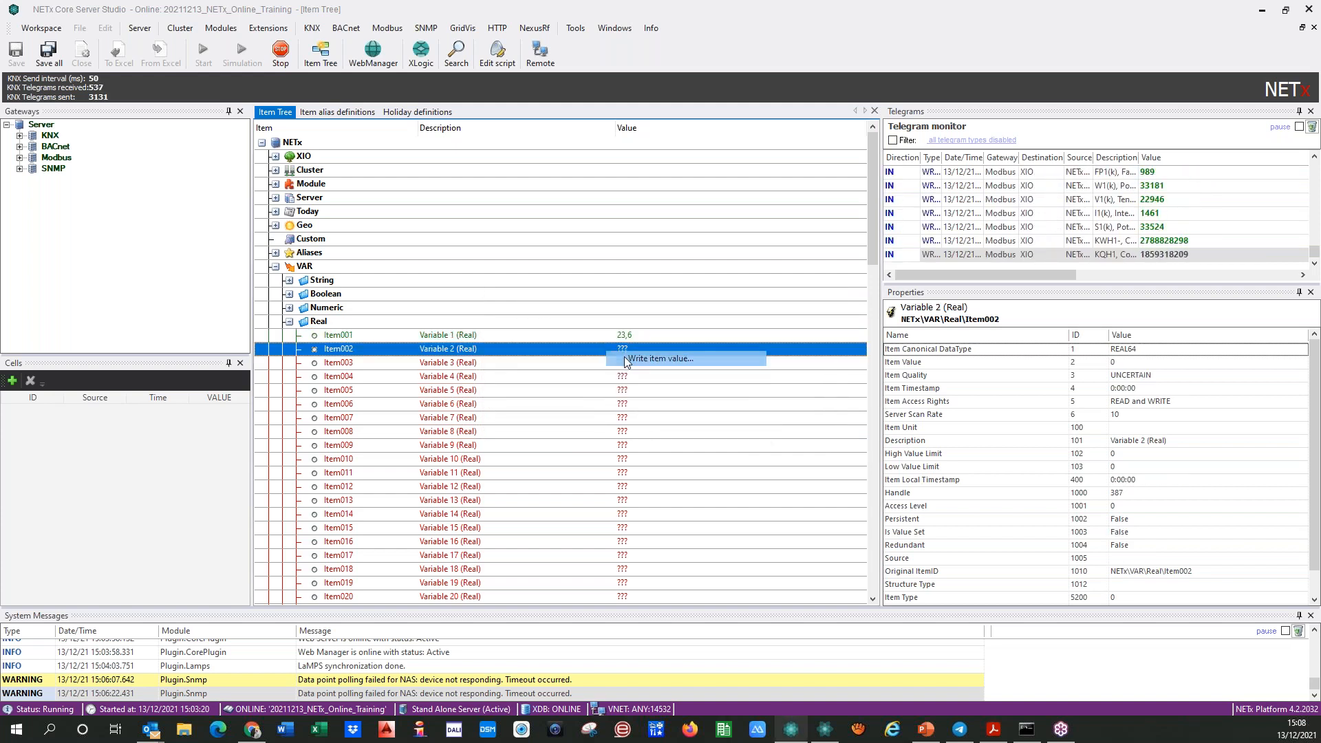
{"action": "left_click", "coordinate": [633, 359]}
{"action": "type", "text": "23.0"}
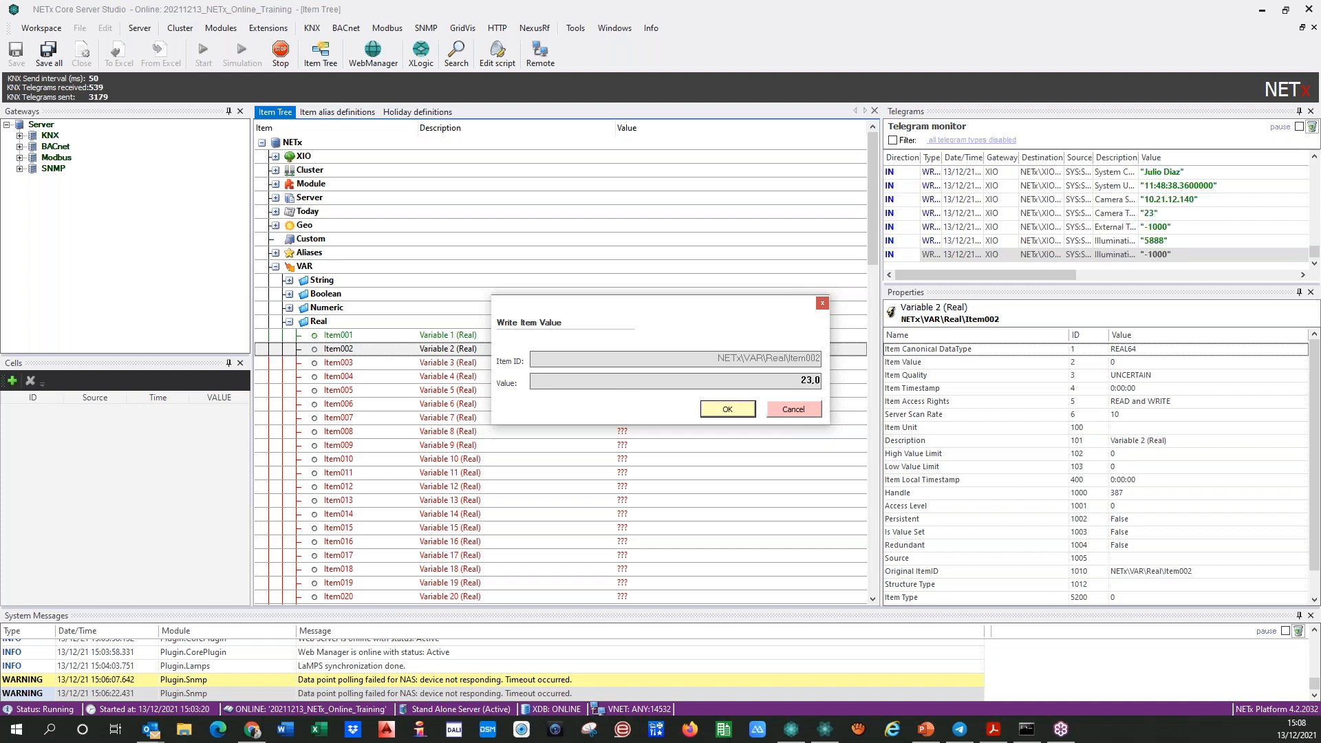
{"action": "type", "text": "6"}
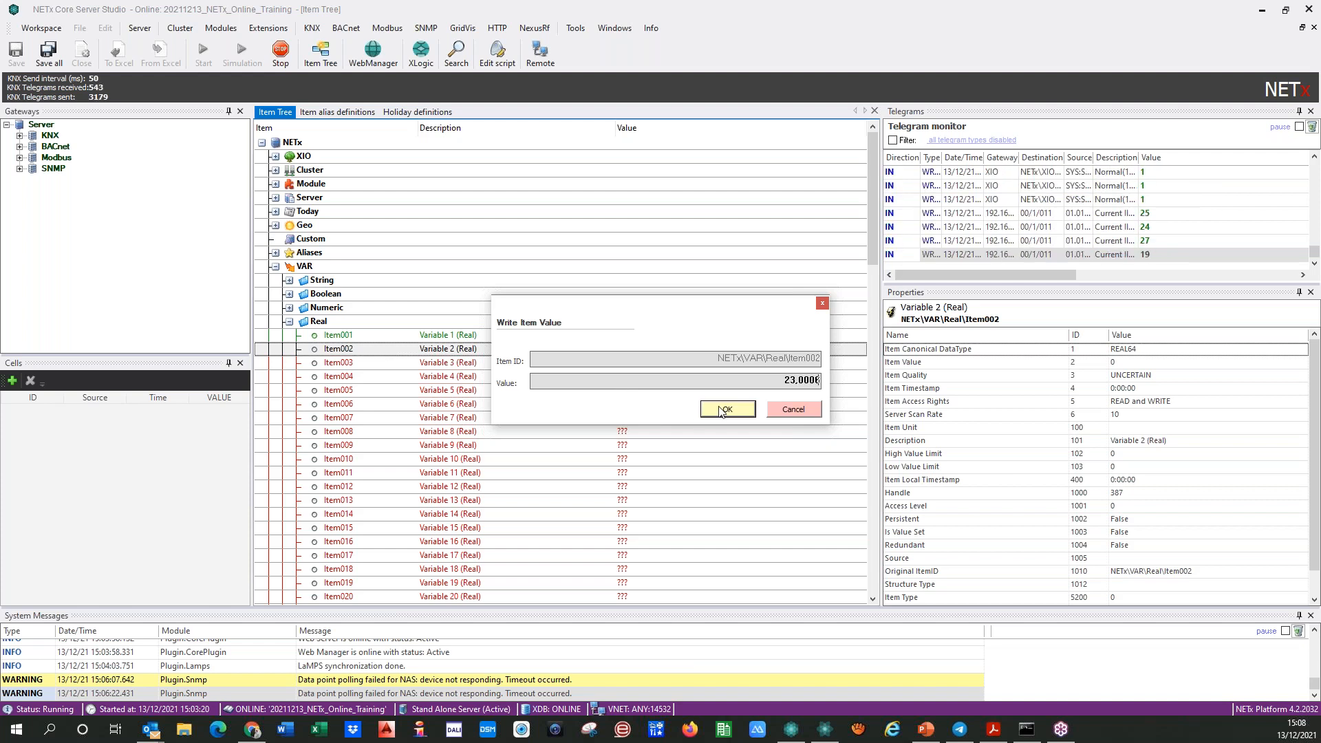
{"action": "left_click", "coordinate": [724, 409]}
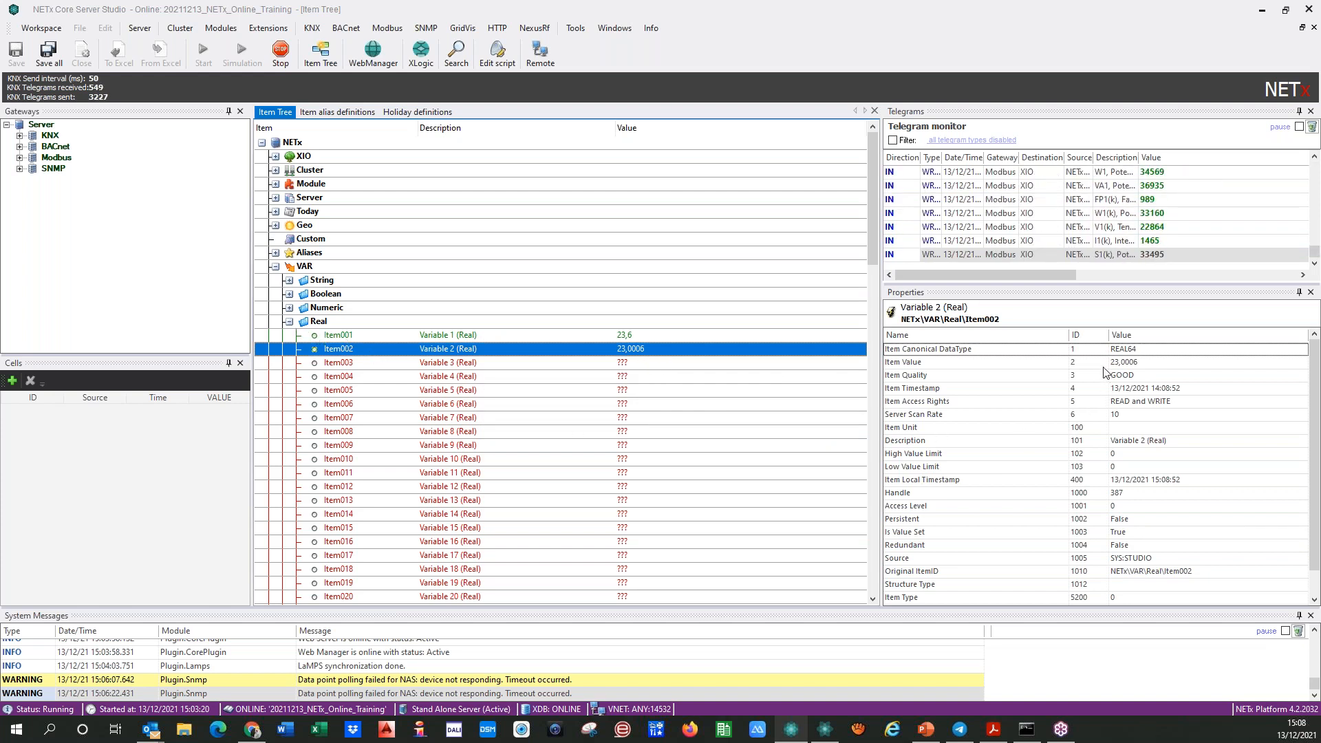
{"action": "left_click", "coordinate": [1122, 349]}
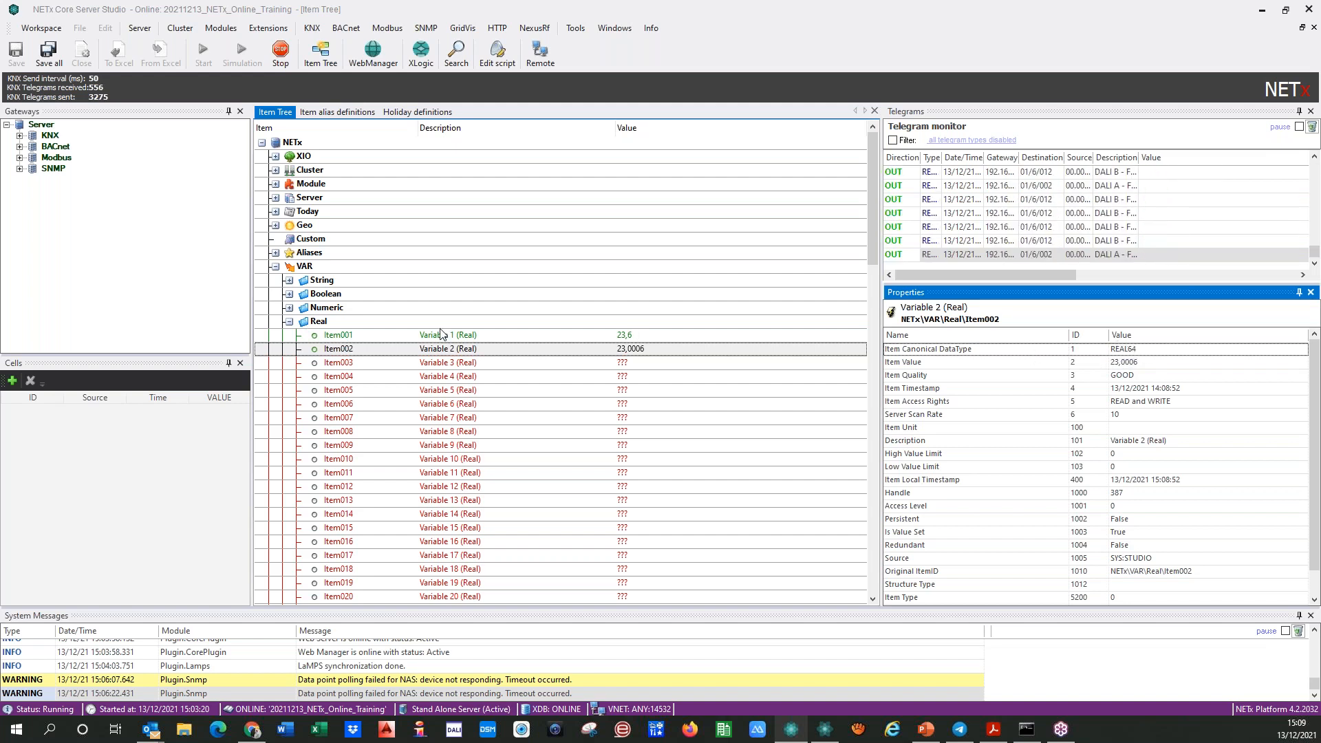
- Collapse the Real variables, expand the Date group and write the date 13/12/2021 to its Item001
{"action": "left_click", "coordinate": [288, 321]}
{"action": "left_click", "coordinate": [289, 335]}
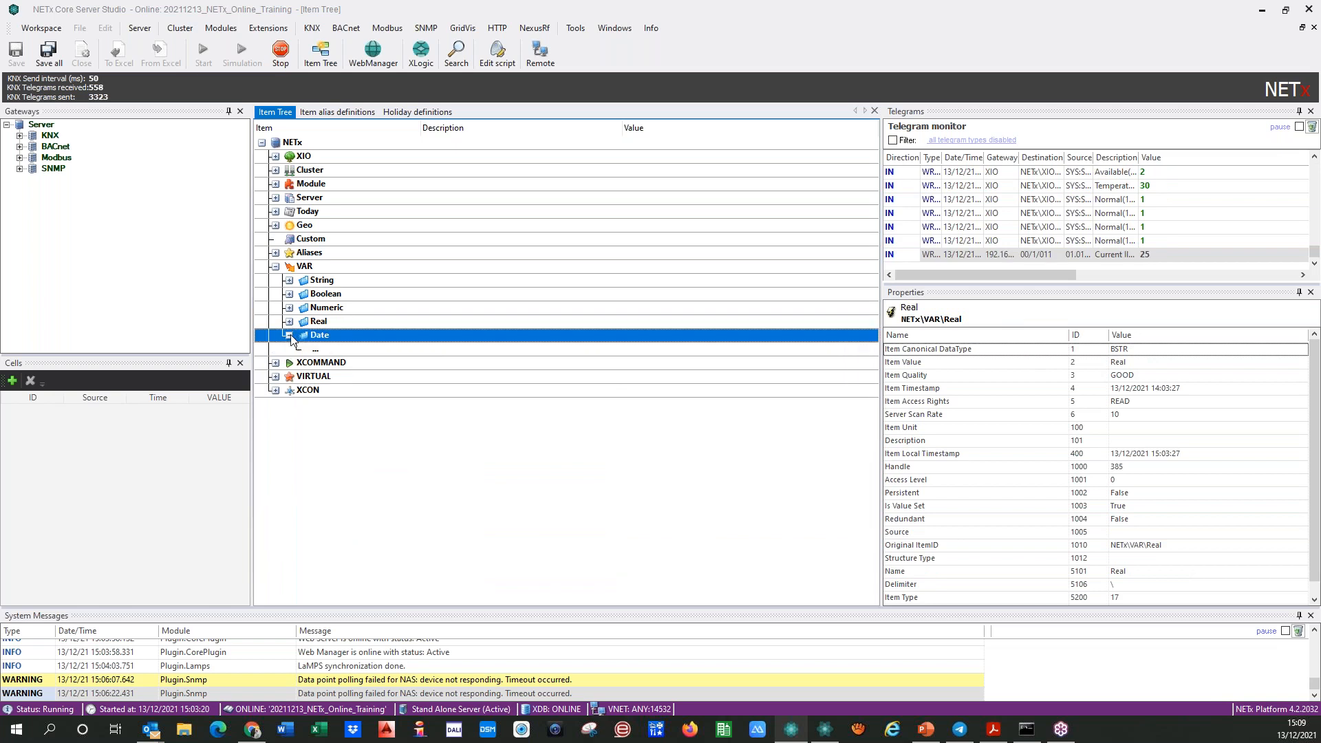
{"action": "right_click", "coordinate": [446, 351]}
{"action": "left_click", "coordinate": [482, 358]}
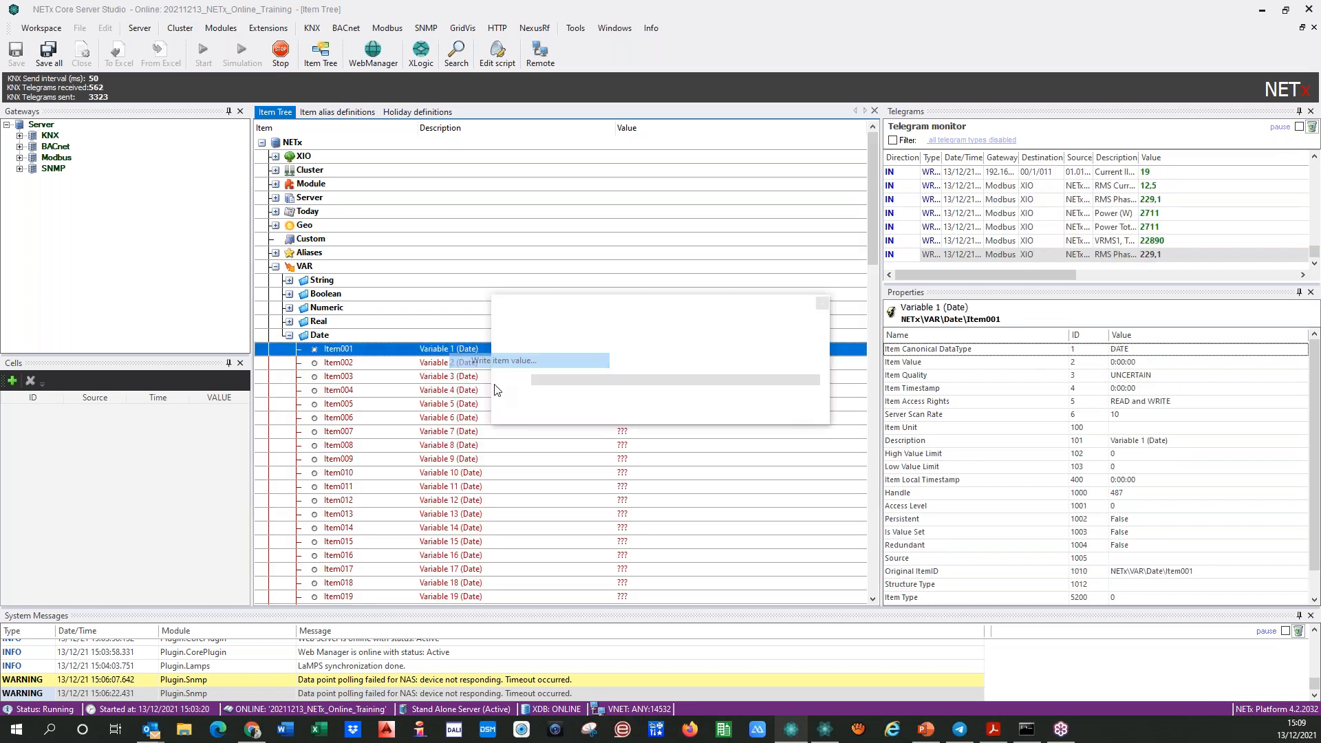
{"action": "type", "text": "13"}
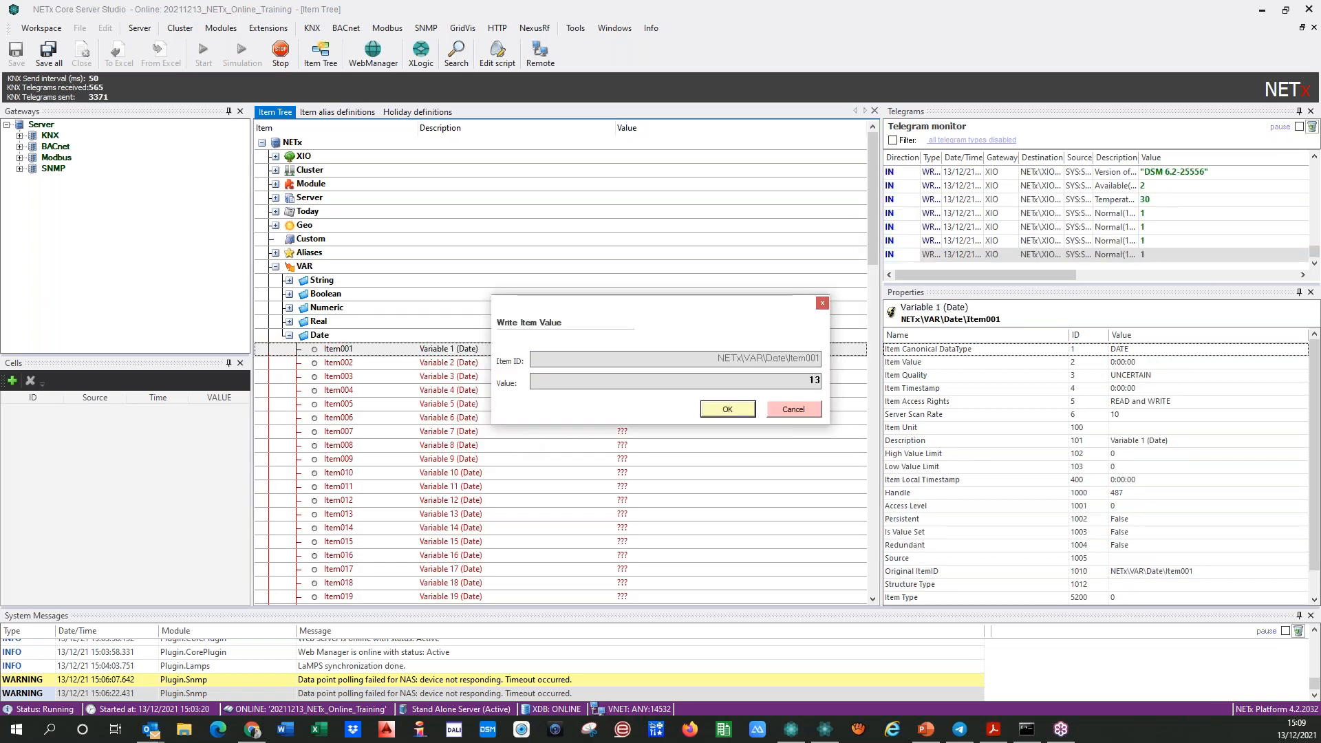
{"action": "type", "text": "/12/2021"}
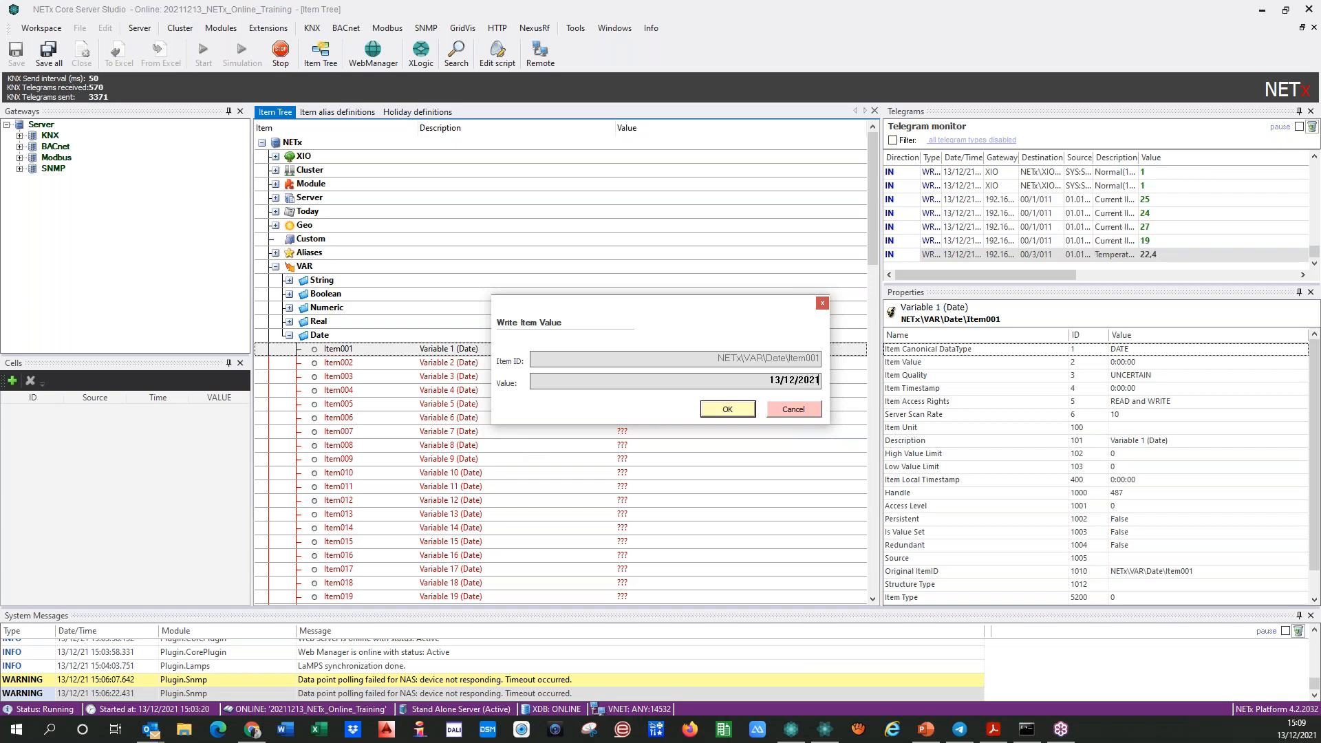
{"action": "left_click", "coordinate": [738, 410]}
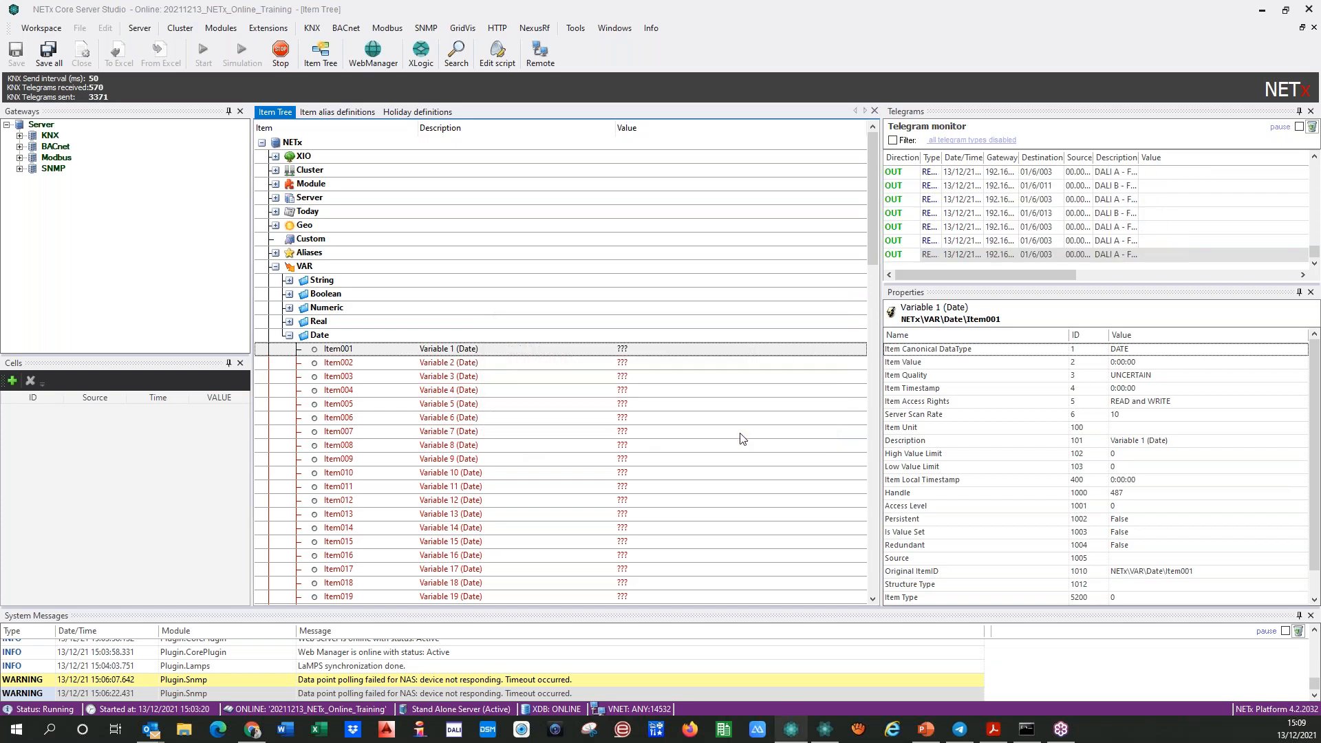
- Write the time 15:00:55 to Item002 of the Date variables
{"action": "right_click", "coordinate": [618, 360]}
{"action": "left_click", "coordinate": [645, 372]}
{"action": "type", "text": "15:00"}
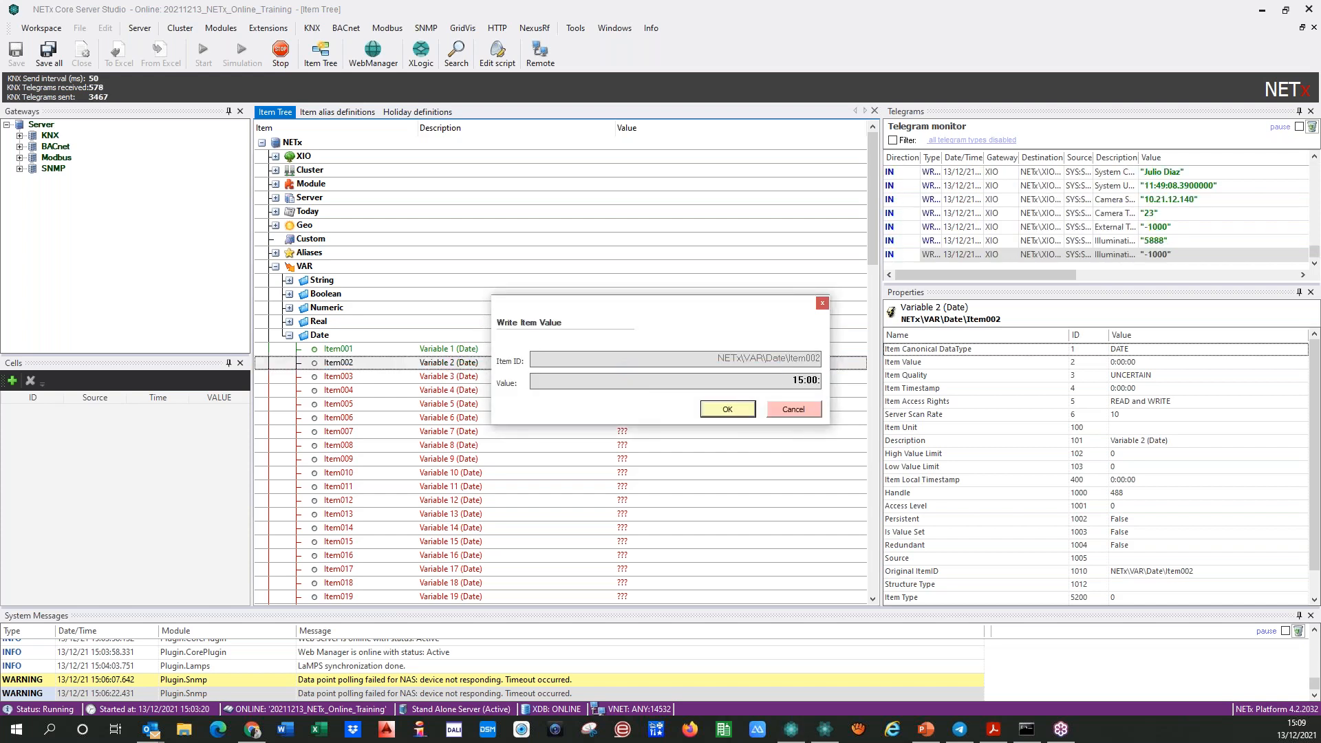
{"action": "type", "text": ":55"}
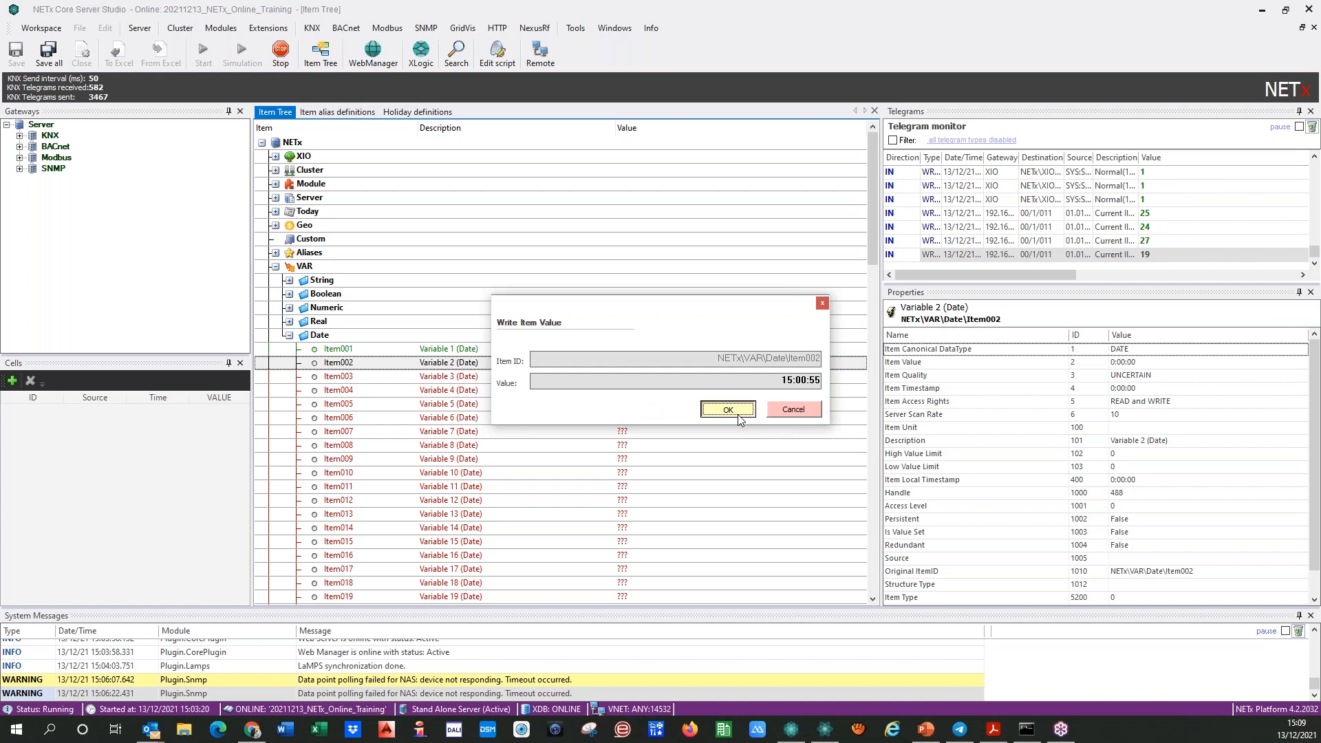
{"action": "left_click", "coordinate": [724, 410]}
- Write the combined date and time 13/12/2021 15:55:16 to Item003 of the Date variables and inspect its item value
{"action": "left_click", "coordinate": [610, 382]}
{"action": "right_click", "coordinate": [610, 385]}
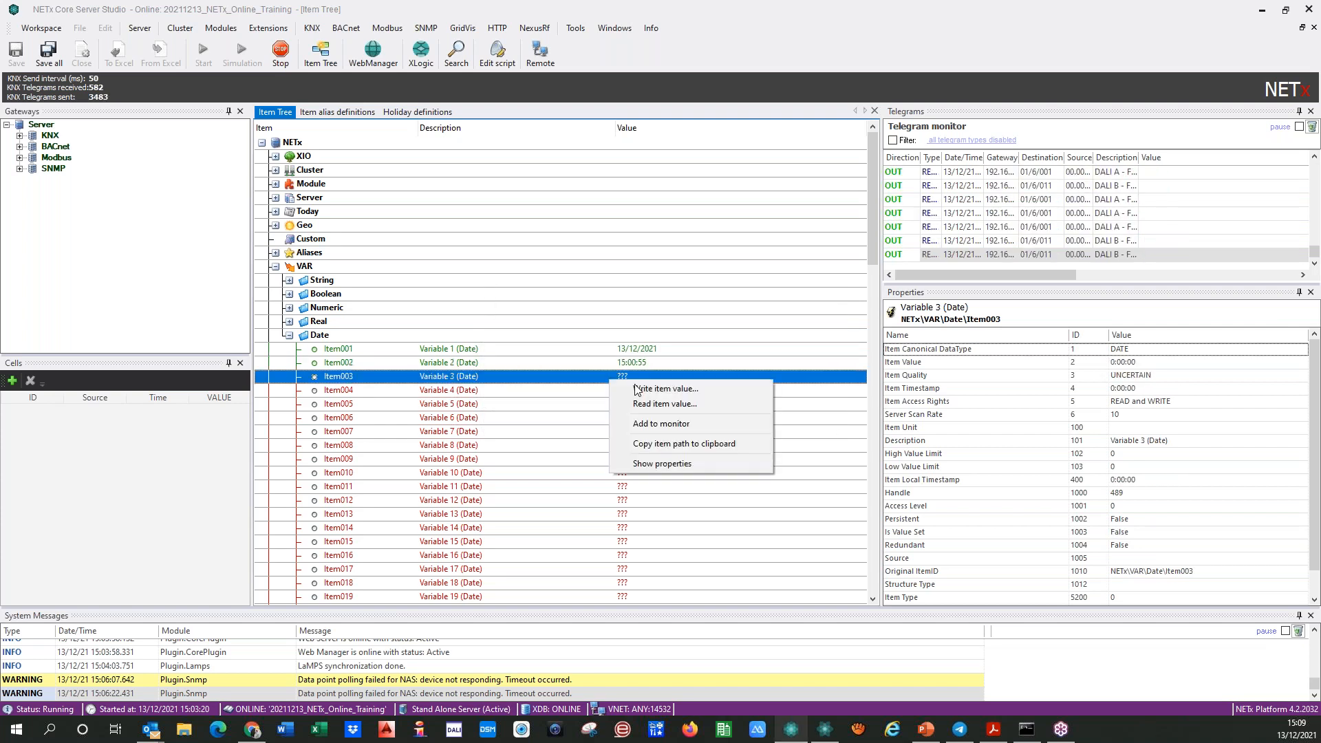
{"action": "left_click", "coordinate": [640, 389]}
{"action": "type", "text": "13/12"}
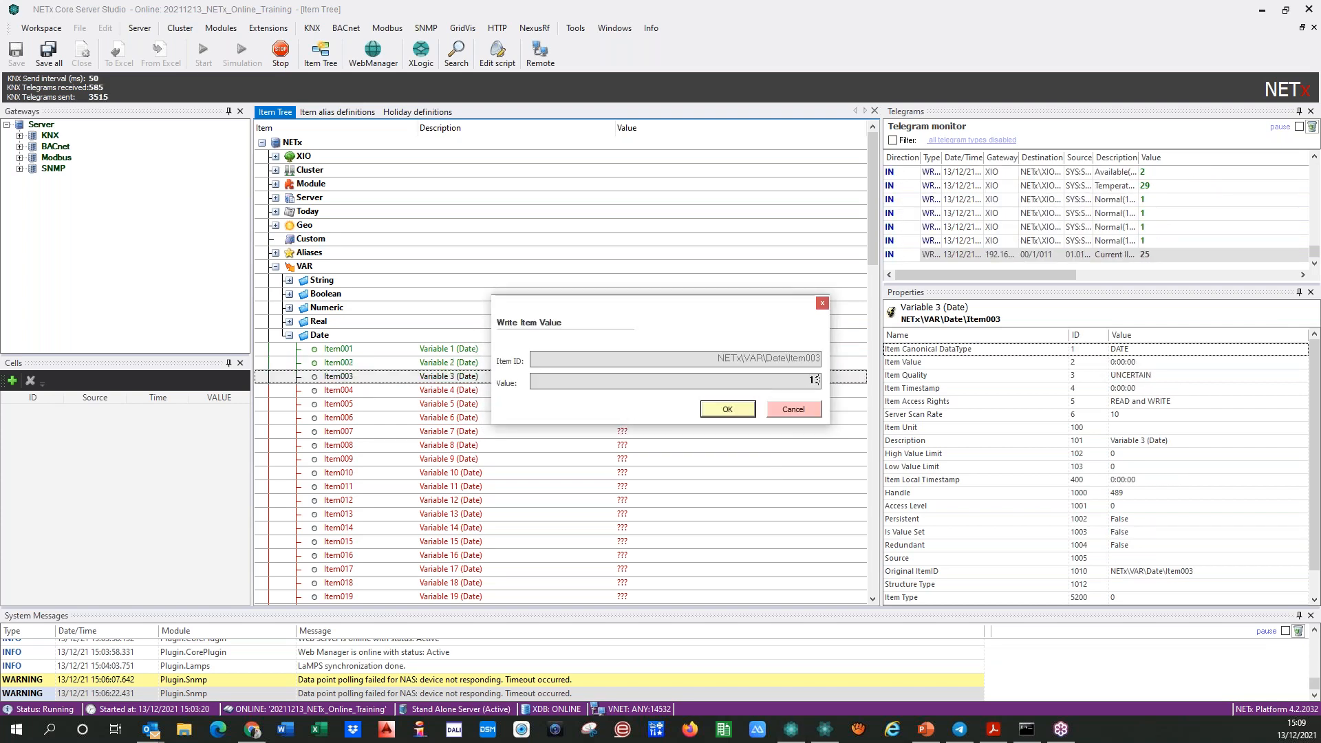
{"action": "type", "text": "2"}
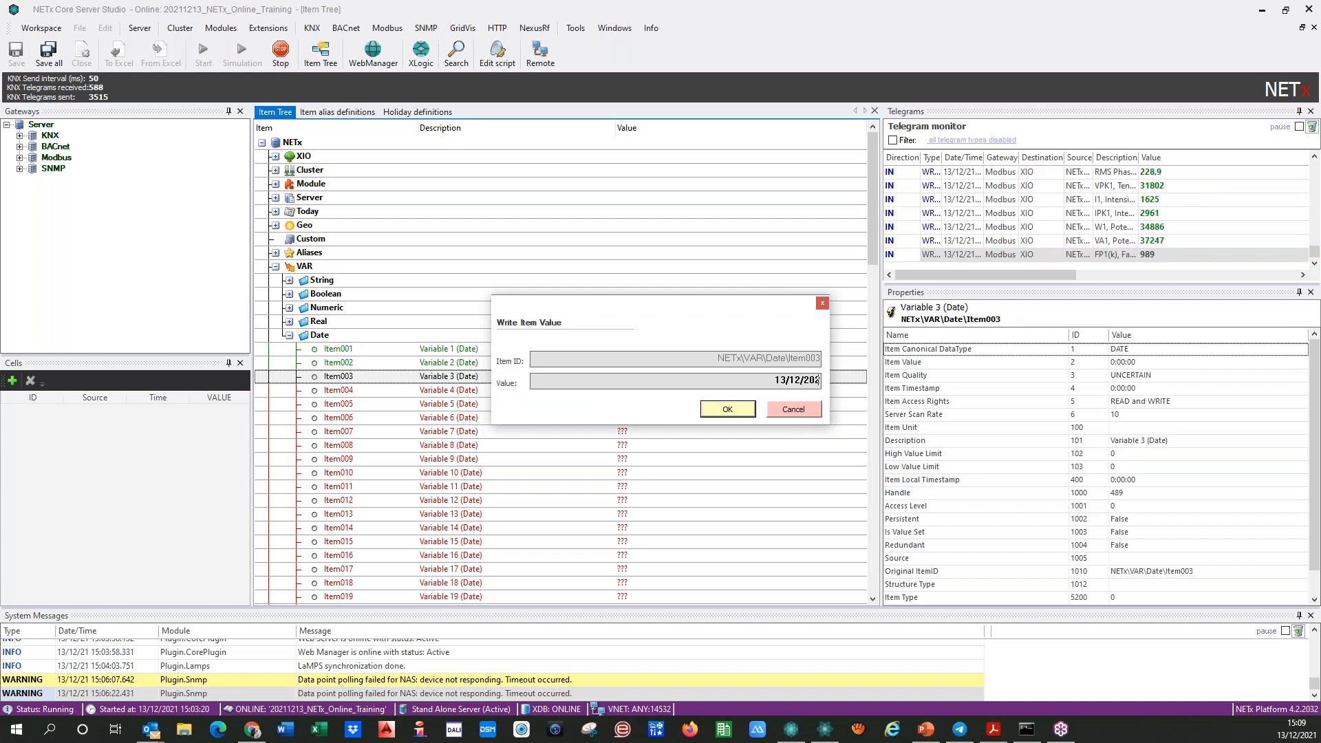
{"action": "type", "text": "1 15:55:0"}
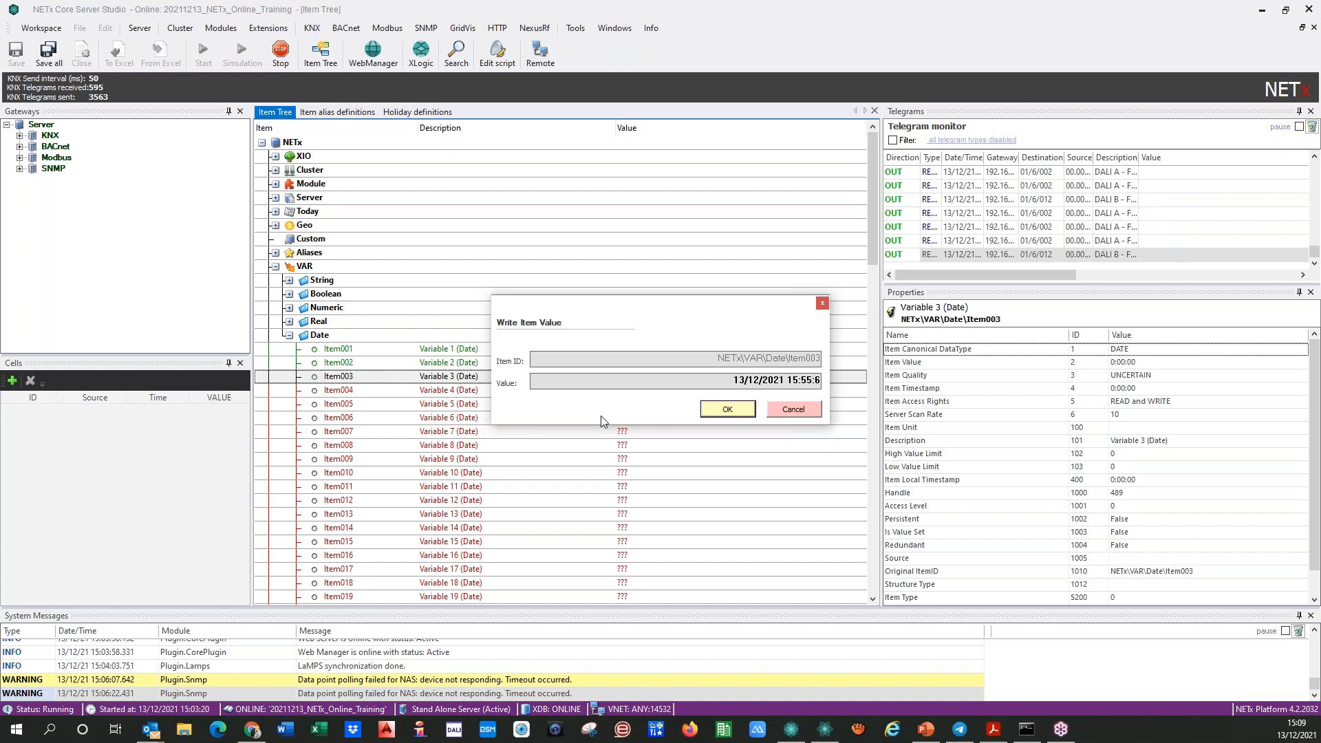
{"action": "type", "text": "6"}
{"action": "left_click", "coordinate": [702, 415]}
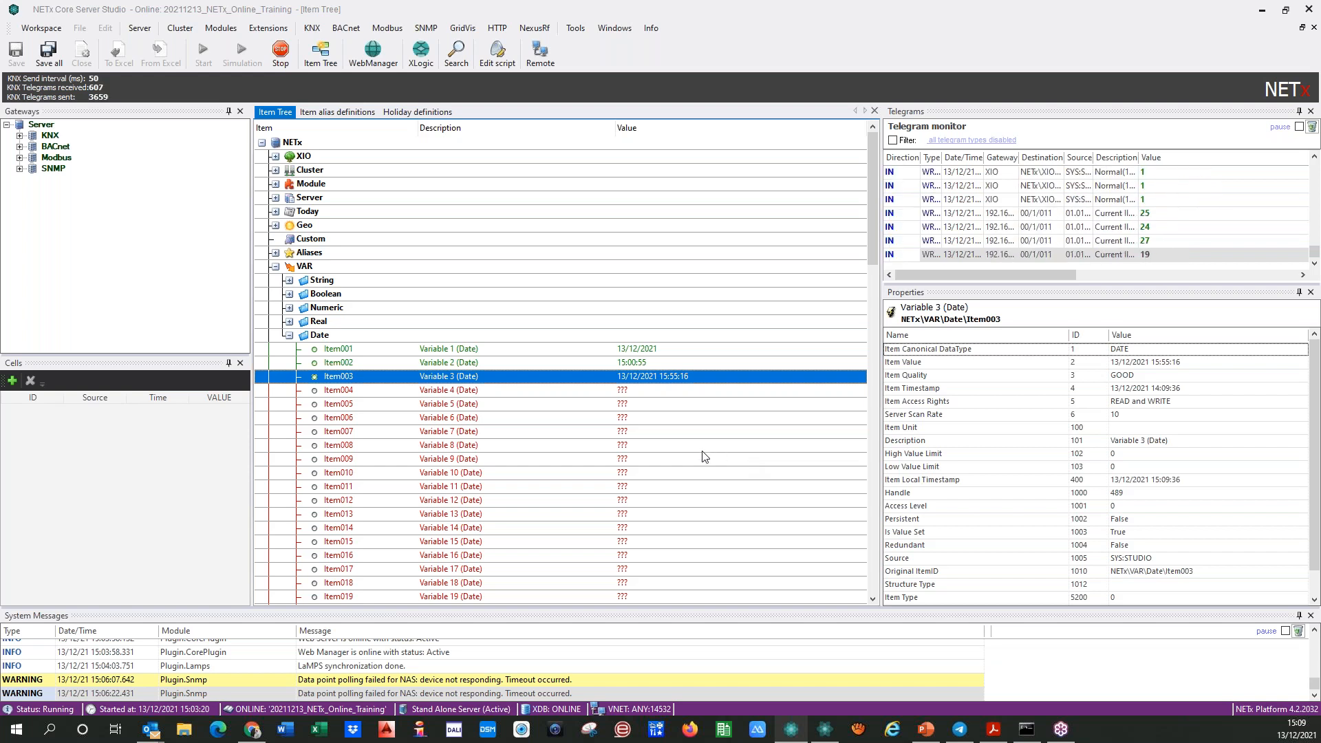
{"action": "left_click", "coordinate": [1103, 367]}
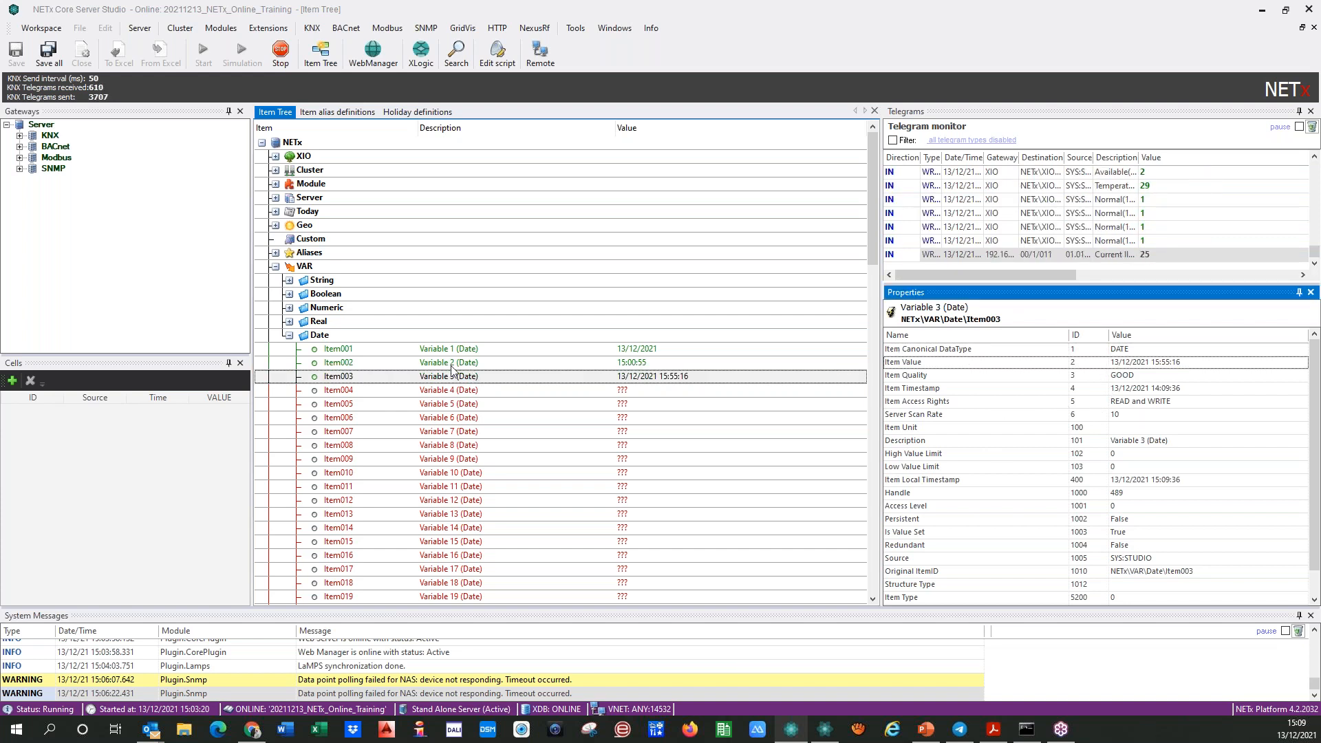
- Collapse the Date and VAR branches, expand XCOMMAND to examine its SERVER and CLIENT items, and collapse it again
{"action": "left_click", "coordinate": [289, 335]}
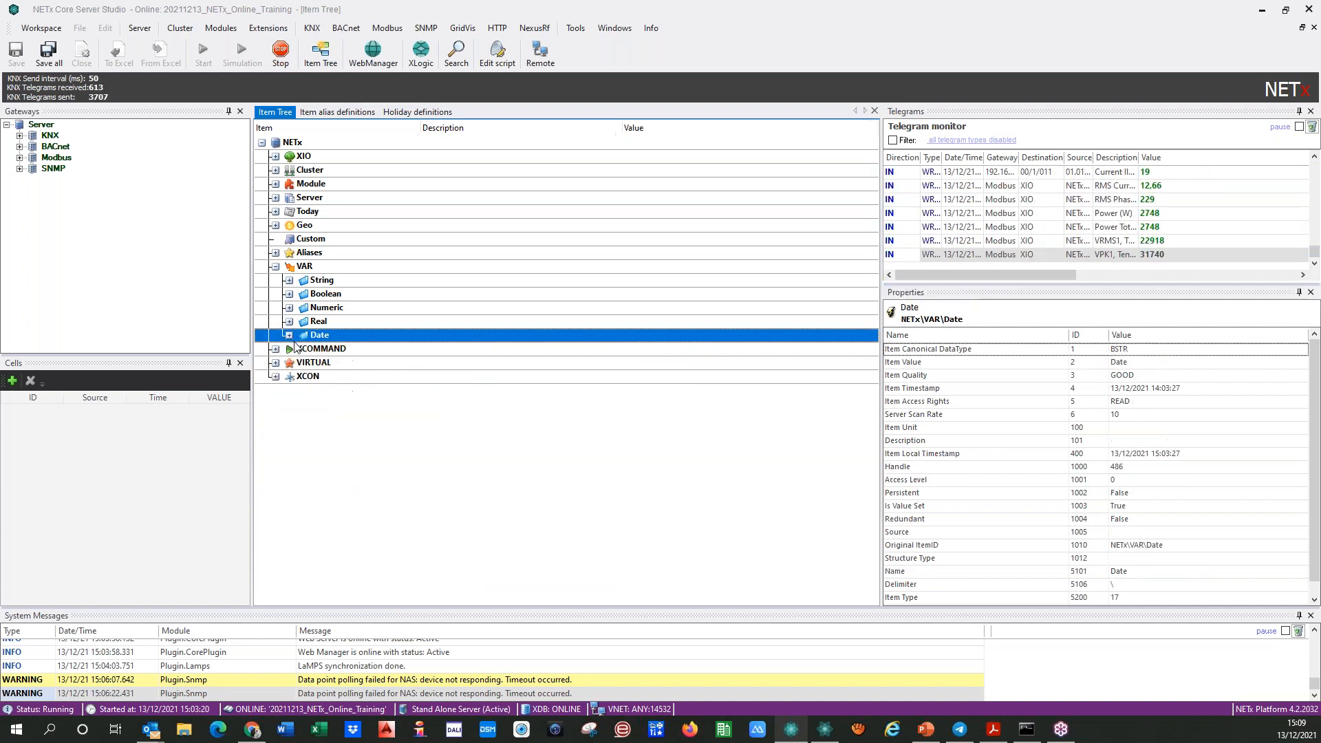
{"action": "left_click", "coordinate": [276, 267]}
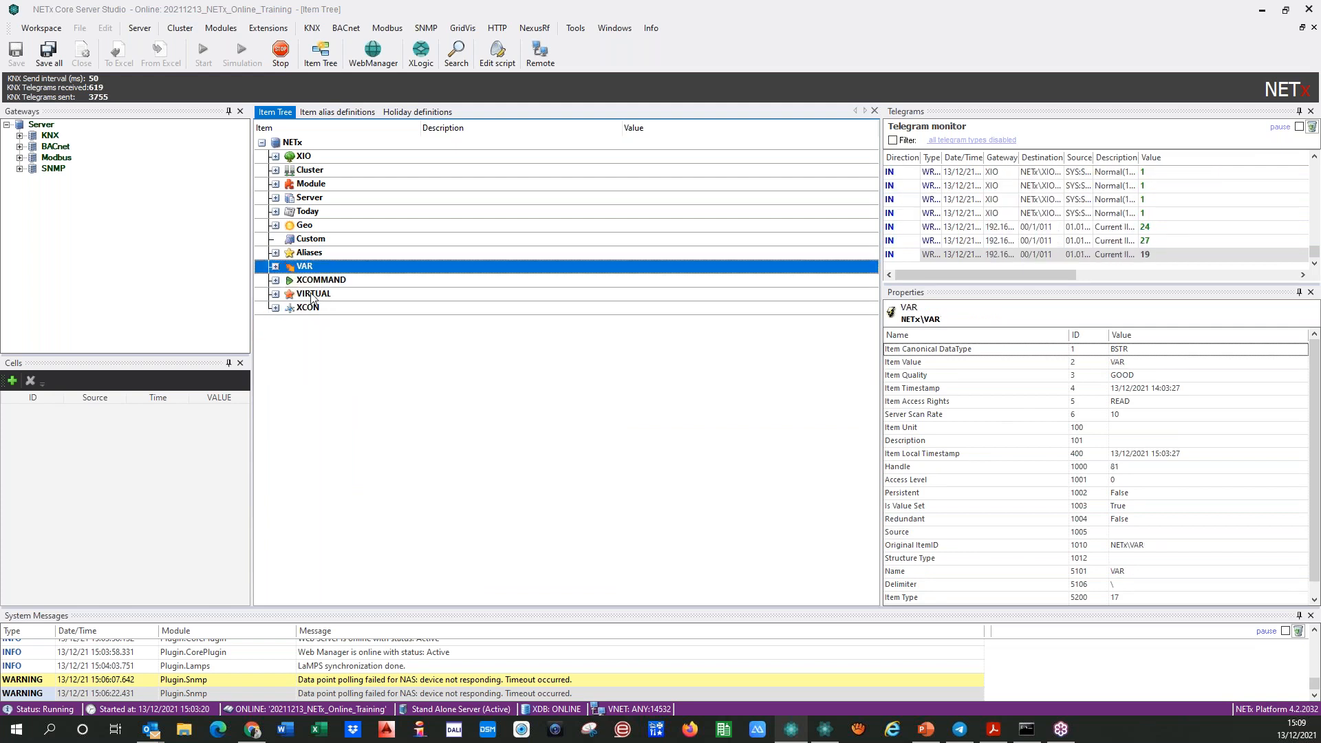
{"action": "left_click", "coordinate": [276, 281]}
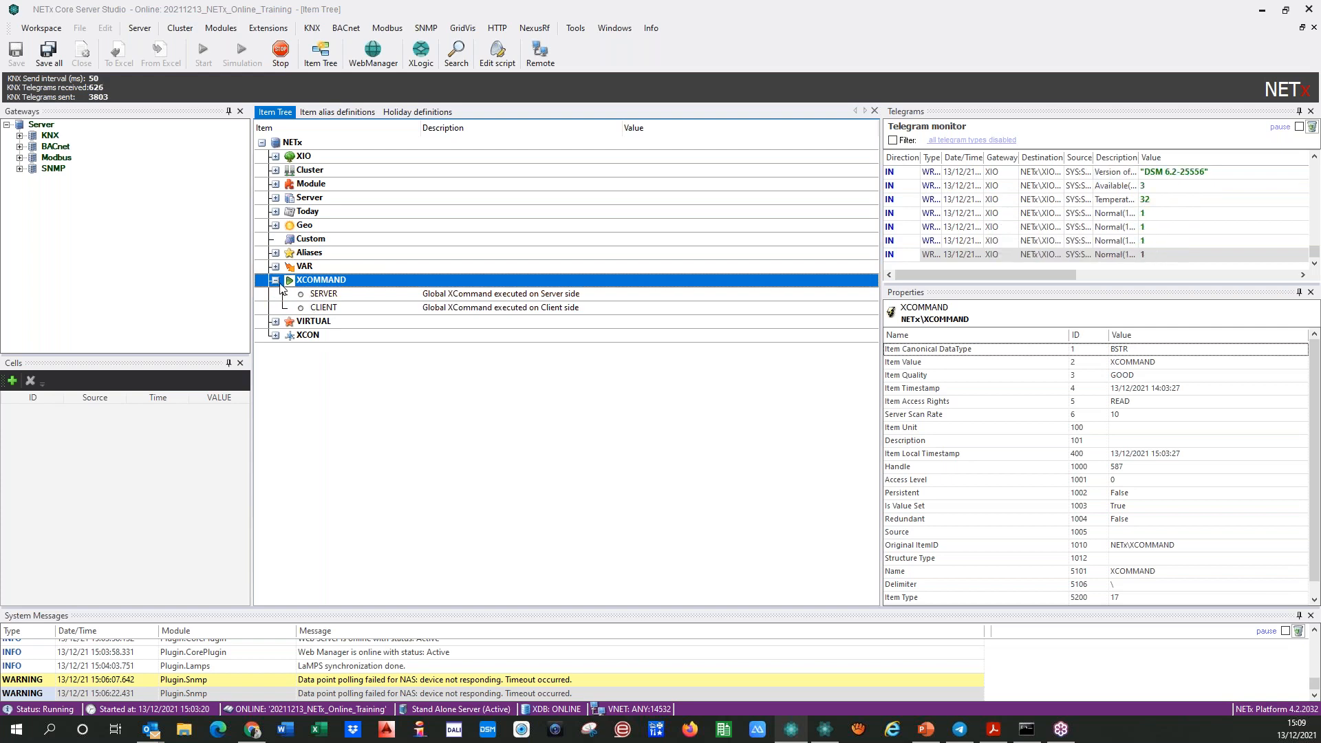
{"action": "left_click", "coordinate": [275, 280]}
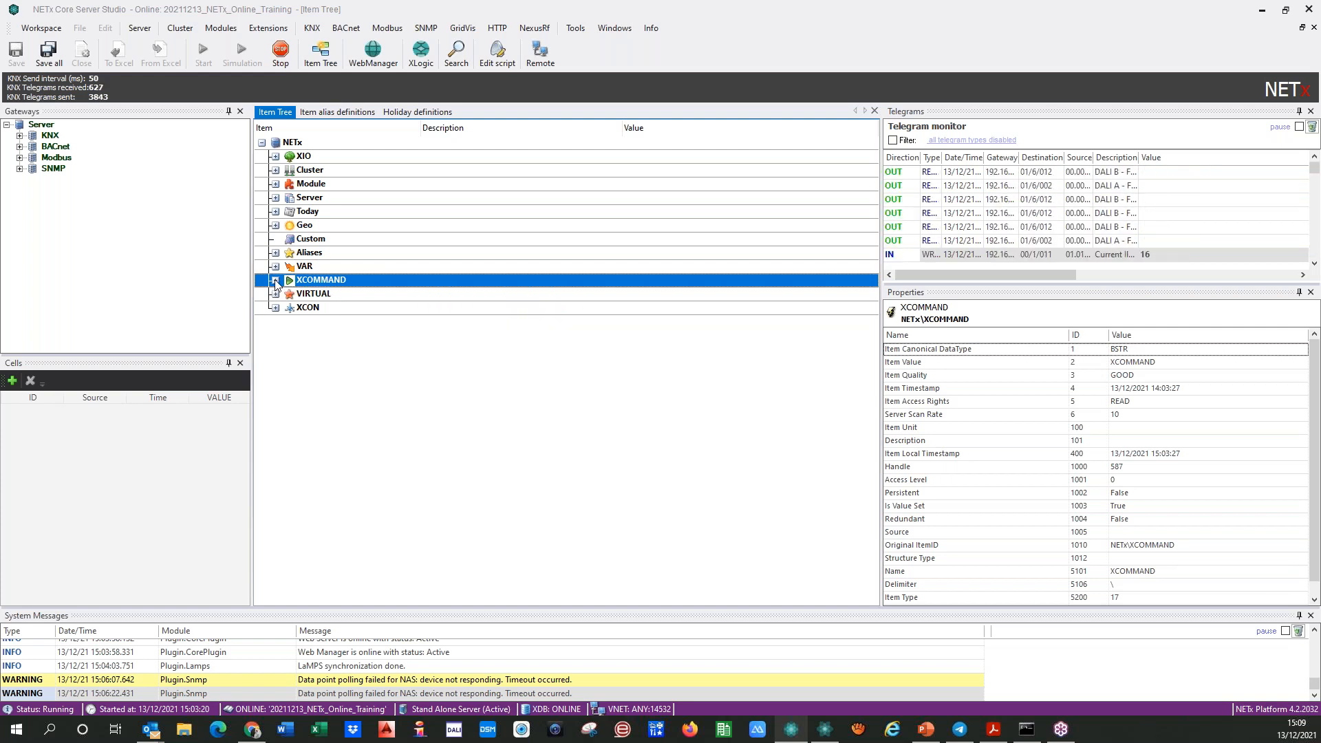
{"action": "left_click", "coordinate": [275, 280]}
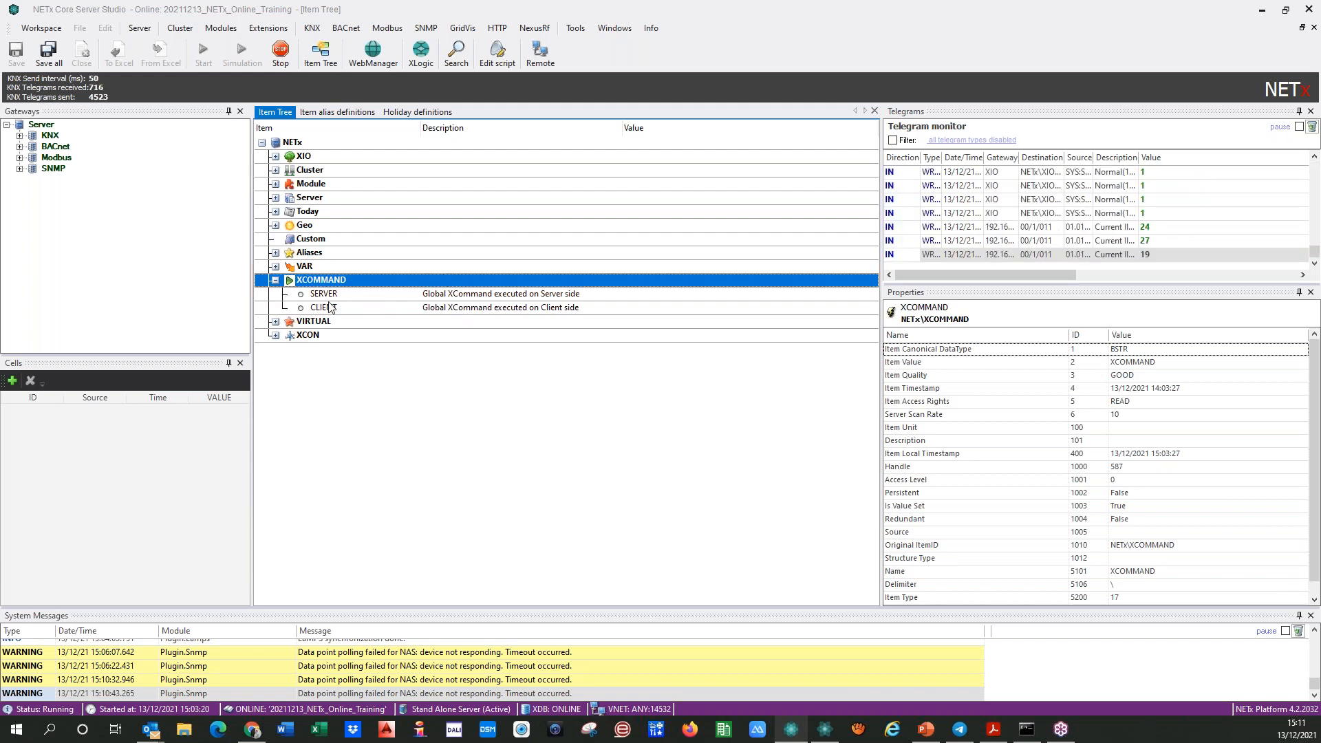
{"action": "left_click", "coordinate": [275, 281]}
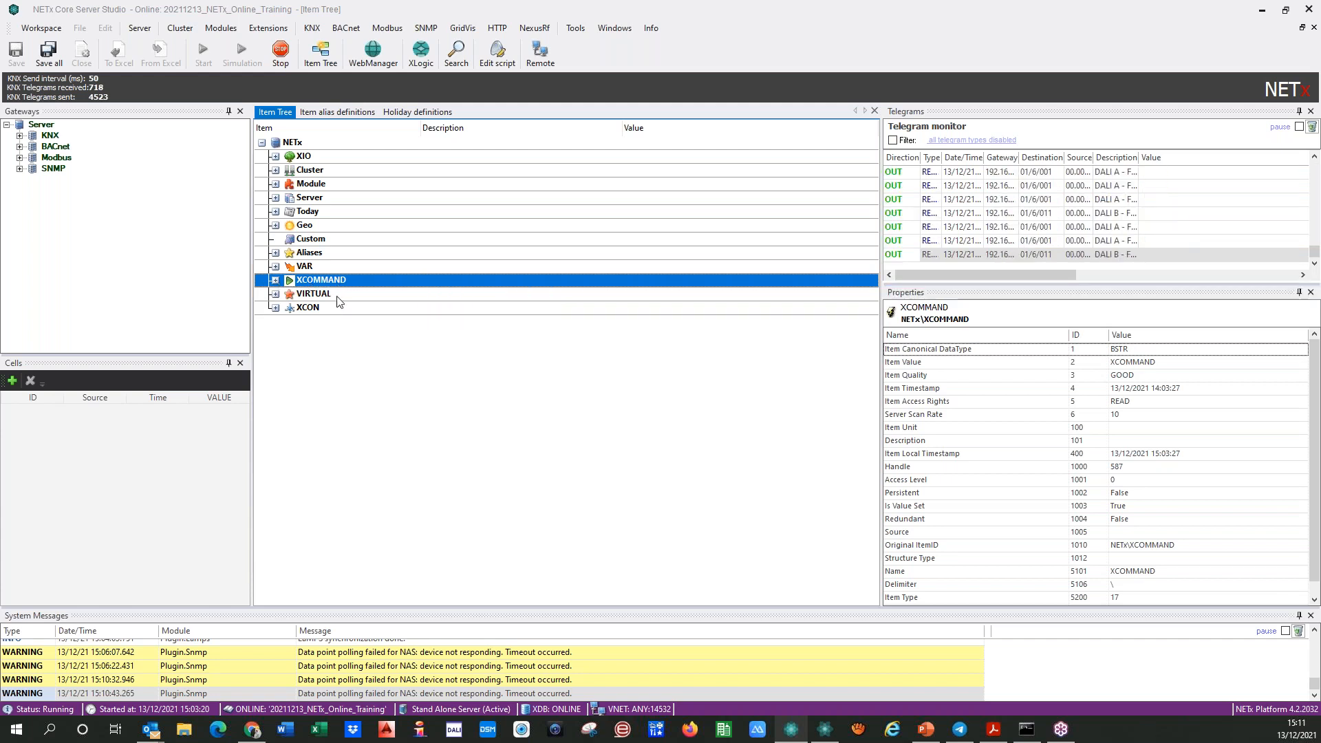
- Expand the VIRTUAL branch through BuildingA, Floor1 and RoomA and examine the GlobalOff item's properties
{"action": "left_click", "coordinate": [275, 294]}
{"action": "left_click", "coordinate": [290, 308]}
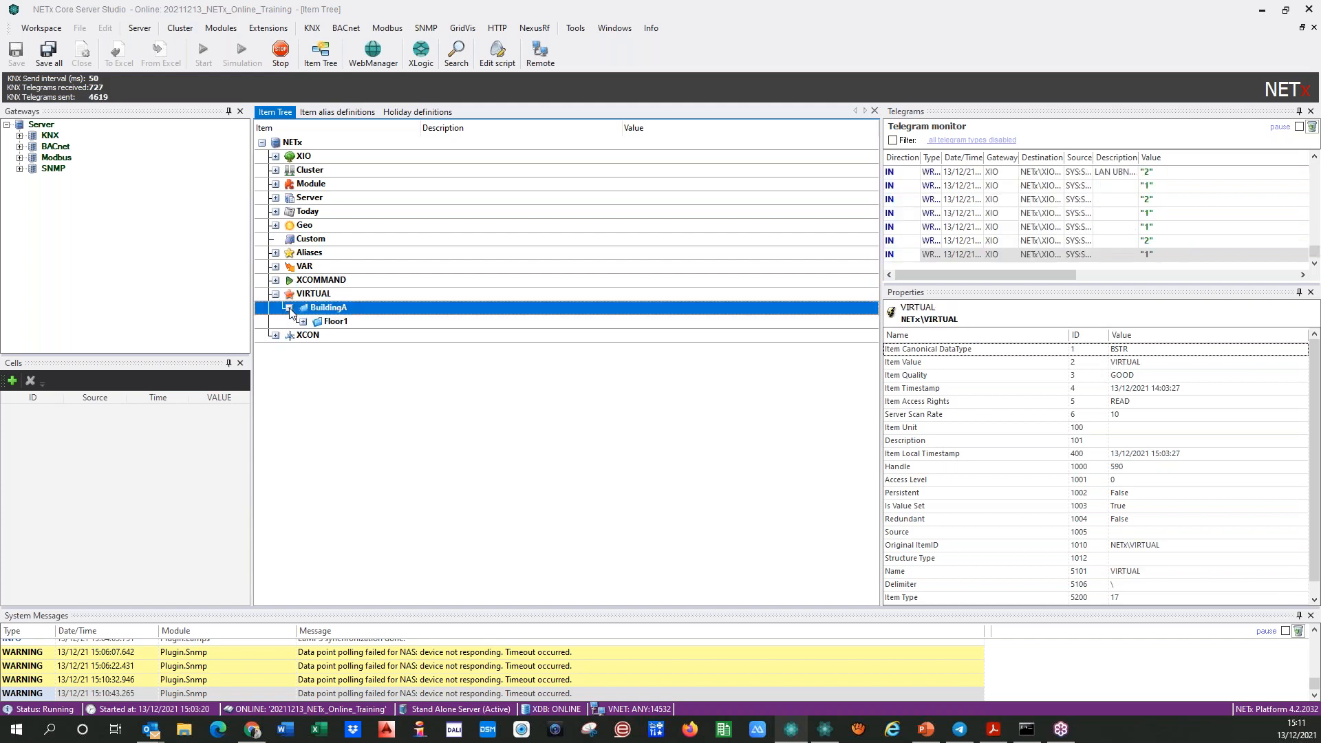
{"action": "left_click", "coordinate": [303, 321]}
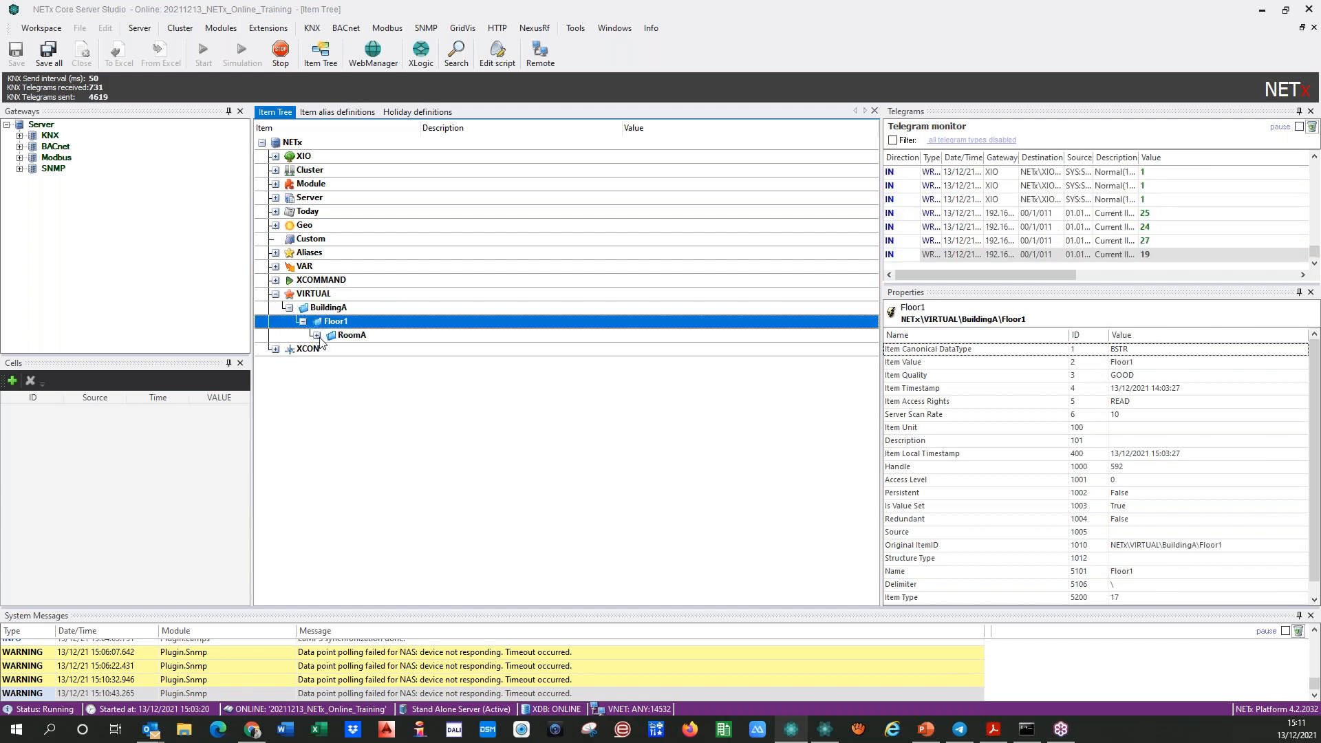
{"action": "left_click", "coordinate": [317, 335]}
{"action": "left_click", "coordinate": [382, 349]}
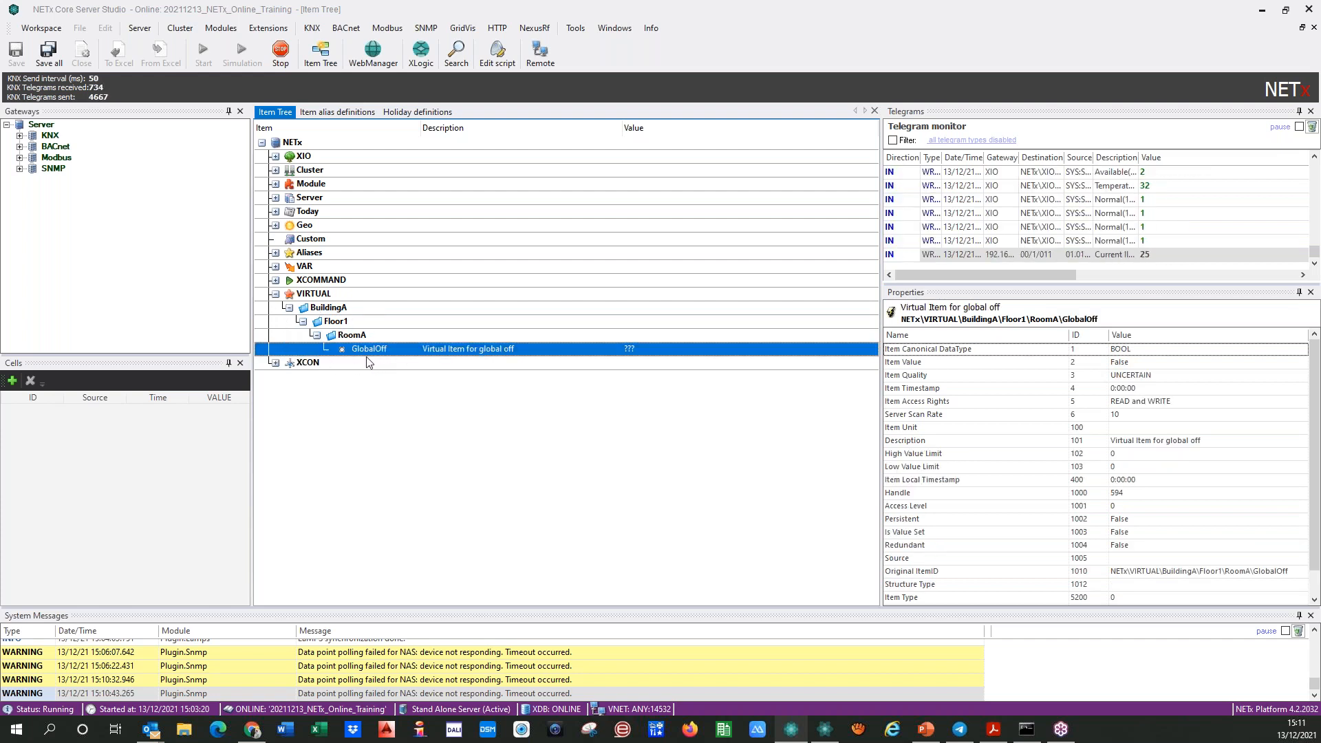
{"action": "left_click", "coordinate": [293, 307]}
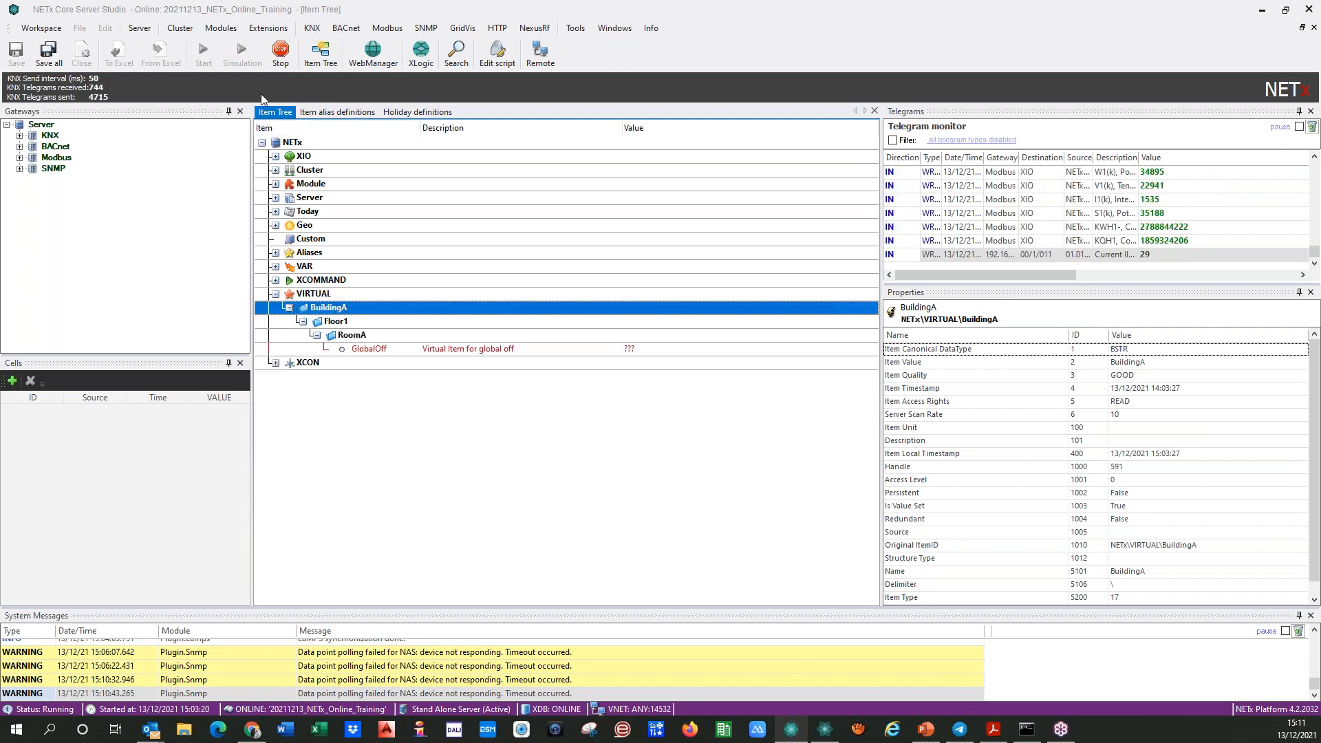
- Open the Virtual item definitions and delete all existing rows from the table
{"action": "left_click", "coordinate": [267, 29]}
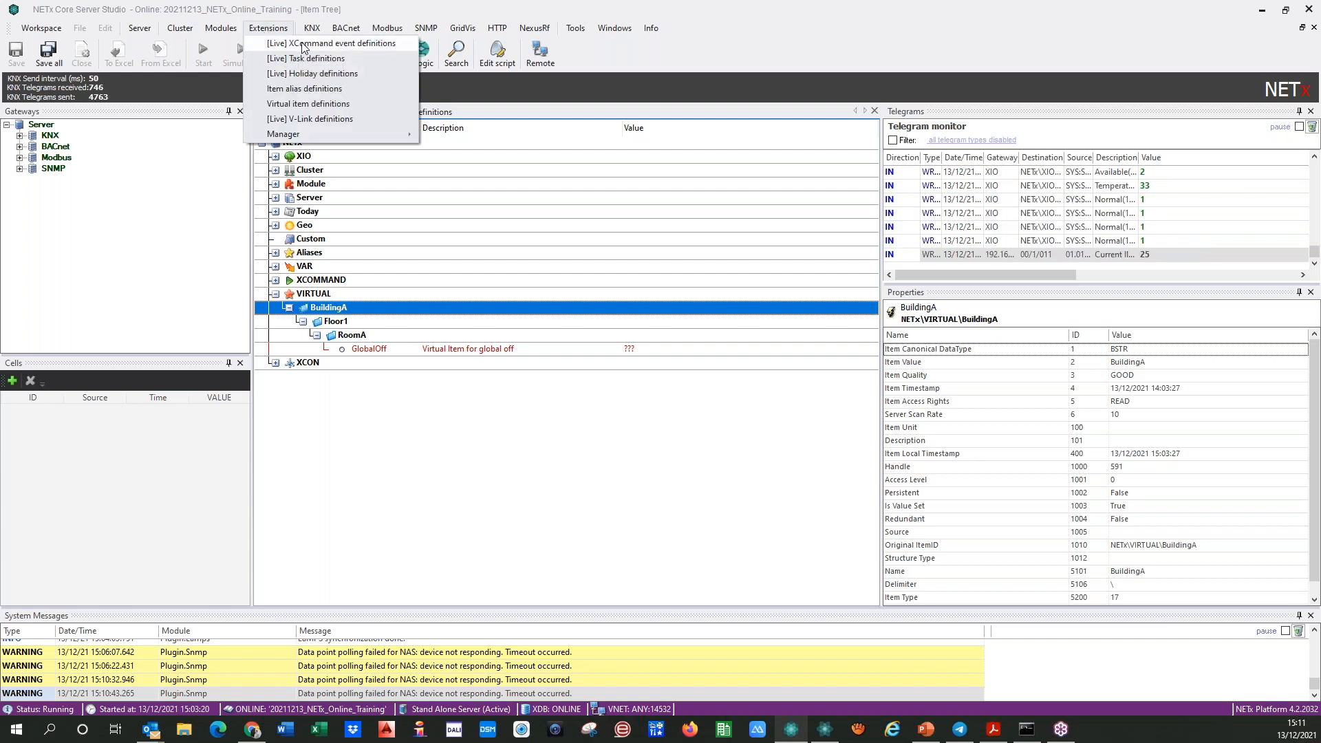
{"action": "left_click", "coordinate": [309, 104]}
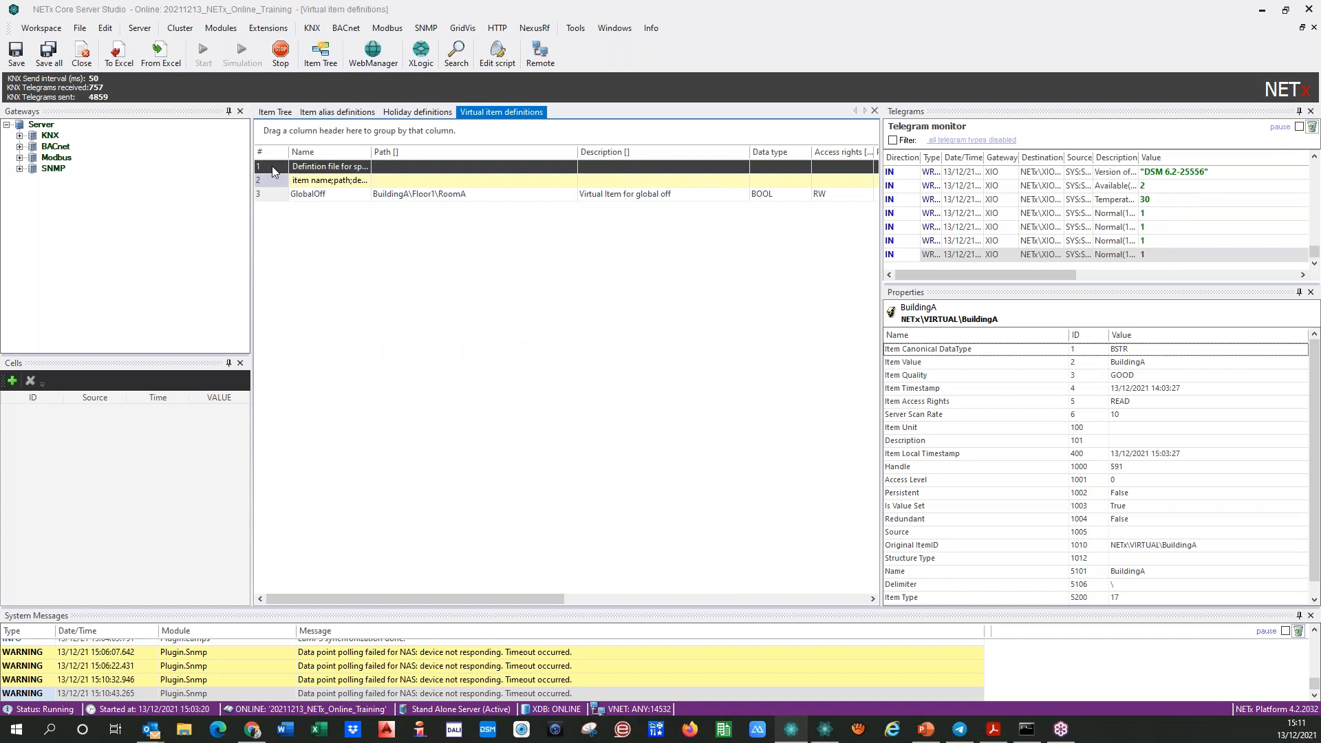
{"action": "key", "text": "ctrl+a"}
{"action": "key", "text": "Delete"}
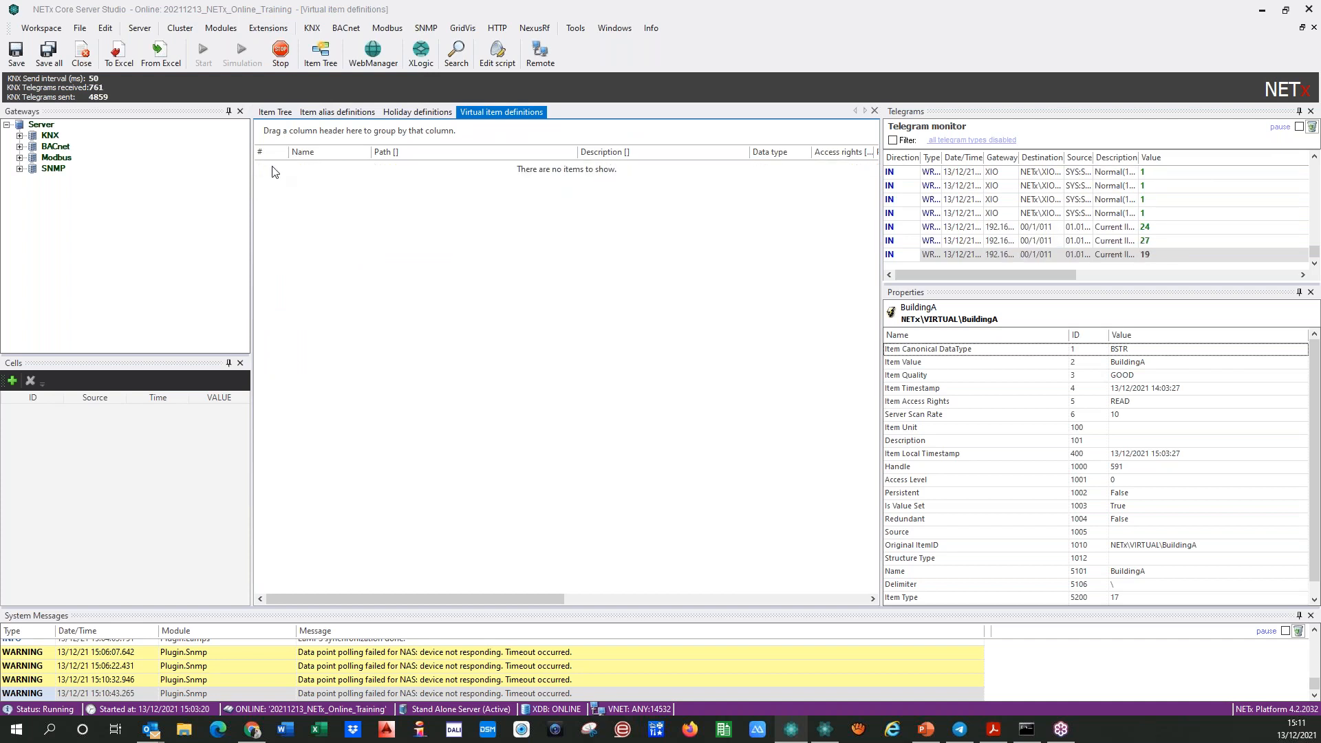
- Add a virtual item named "Average Temparure Floor 1" with the path Temperatures, and widen the Name column to fit
{"action": "right_click", "coordinate": [273, 168]}
{"action": "left_click", "coordinate": [313, 174]}
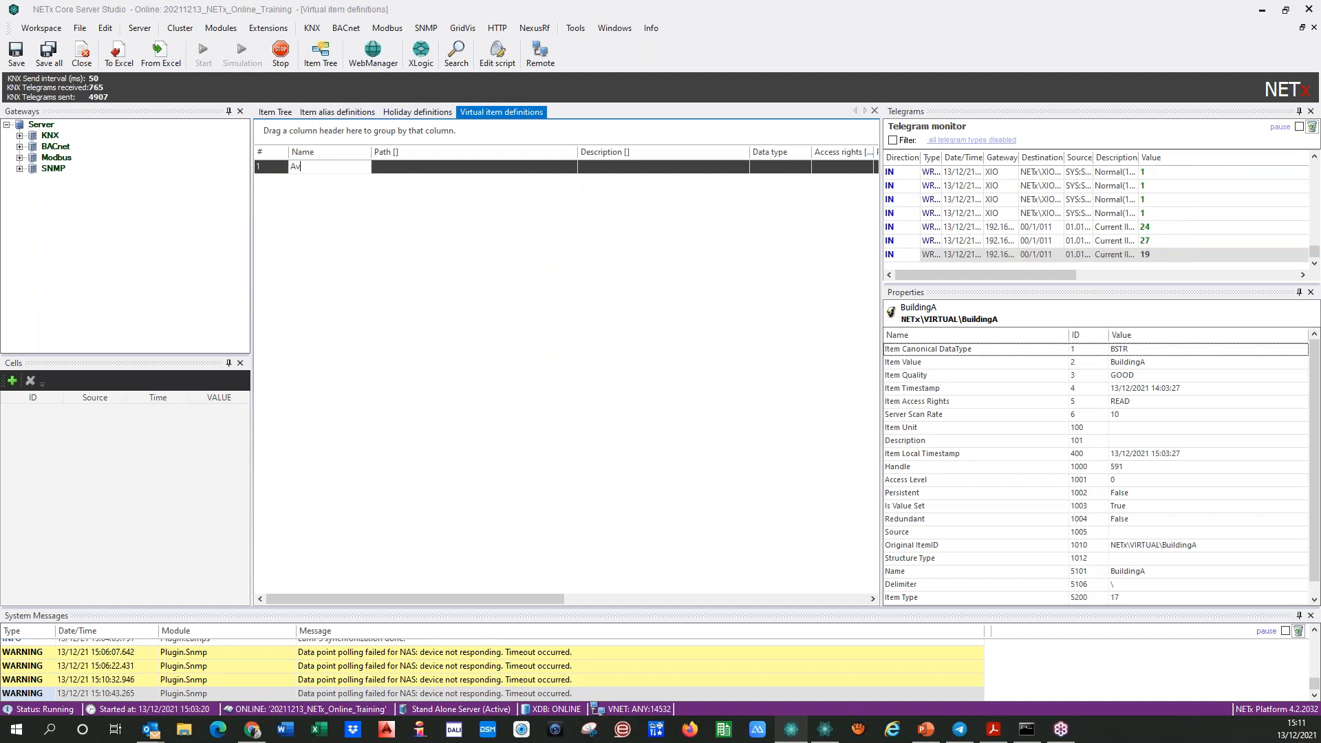
{"action": "type", "text": "Average Temp"}
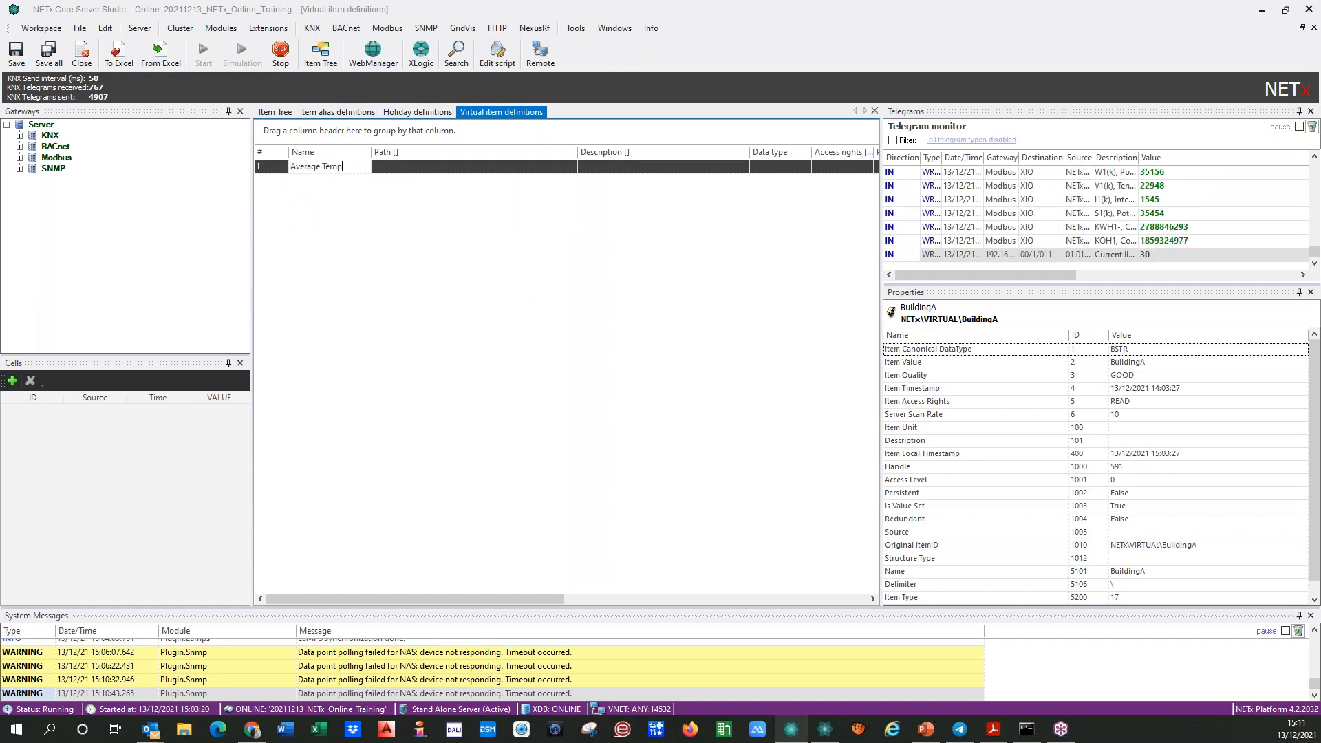
{"action": "type", "text": "arure"}
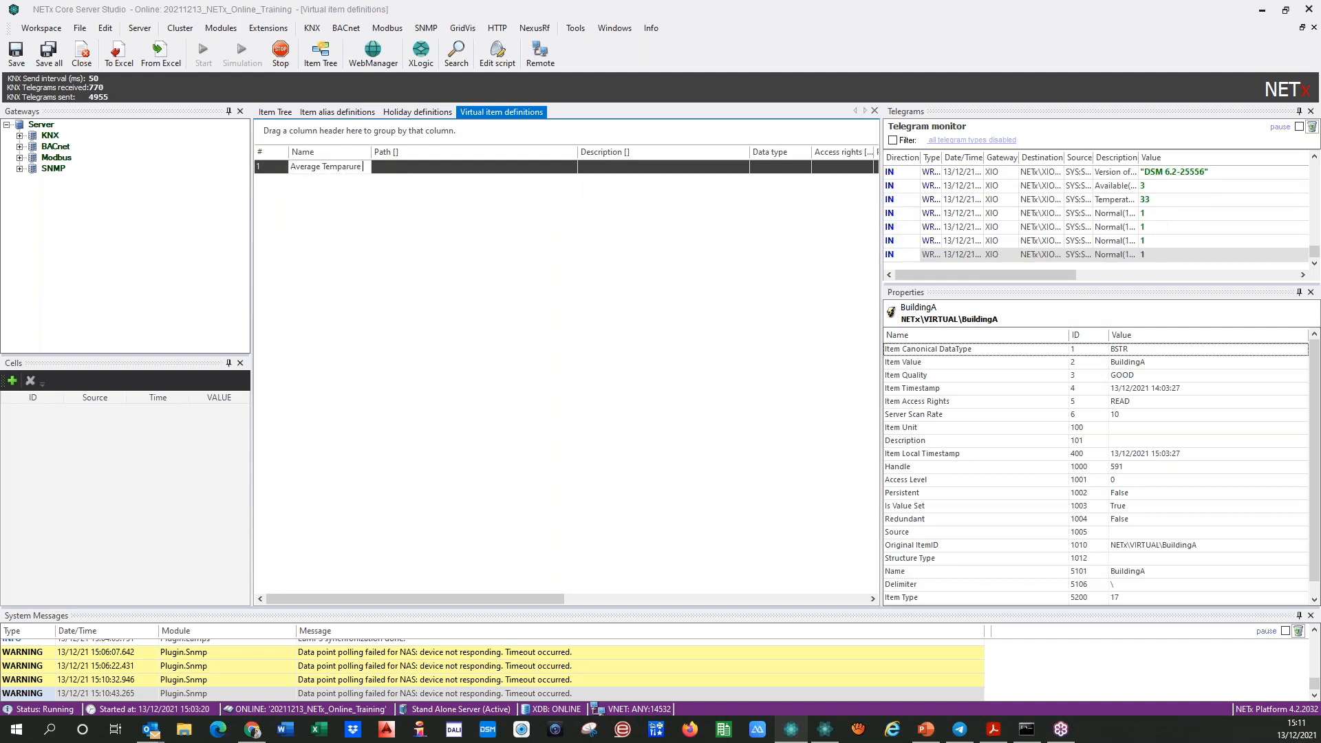
{"action": "type", "text": " Floo"}
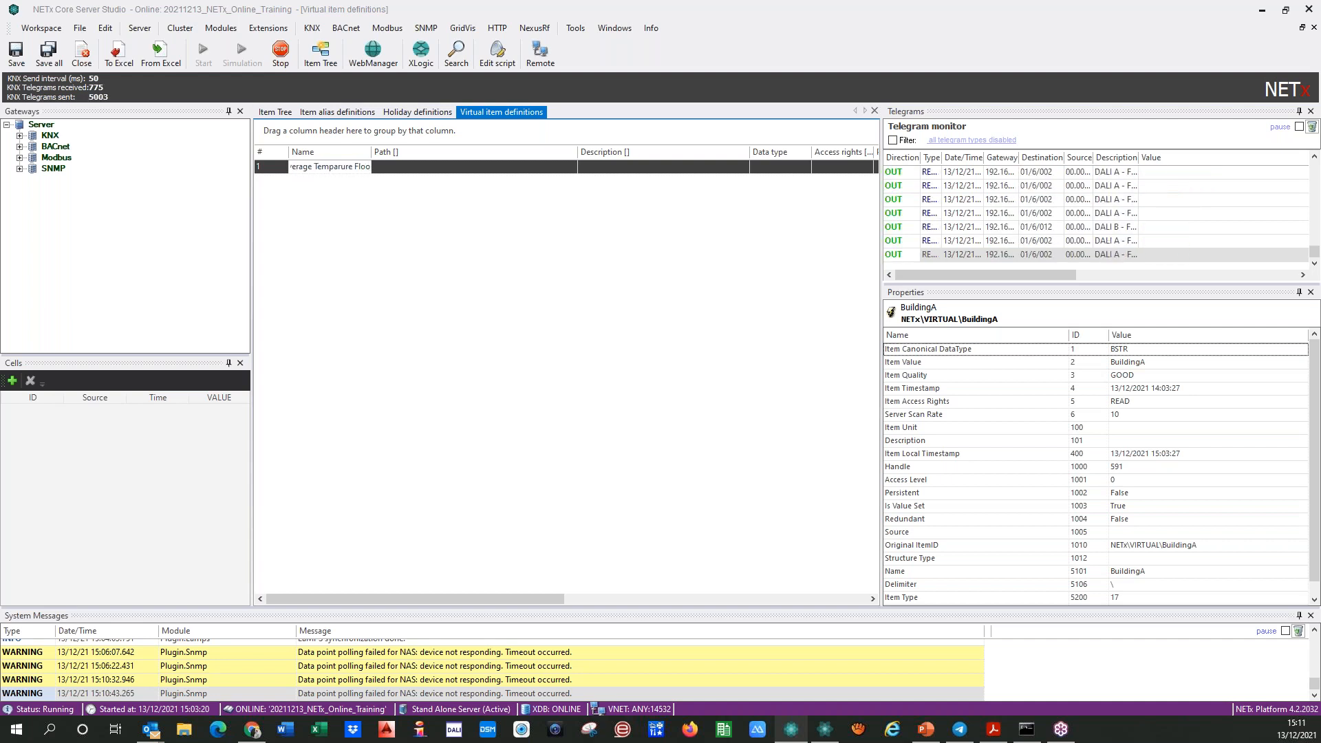
{"action": "type", "text": "r 1"}
{"action": "left_click", "coordinate": [385, 170]}
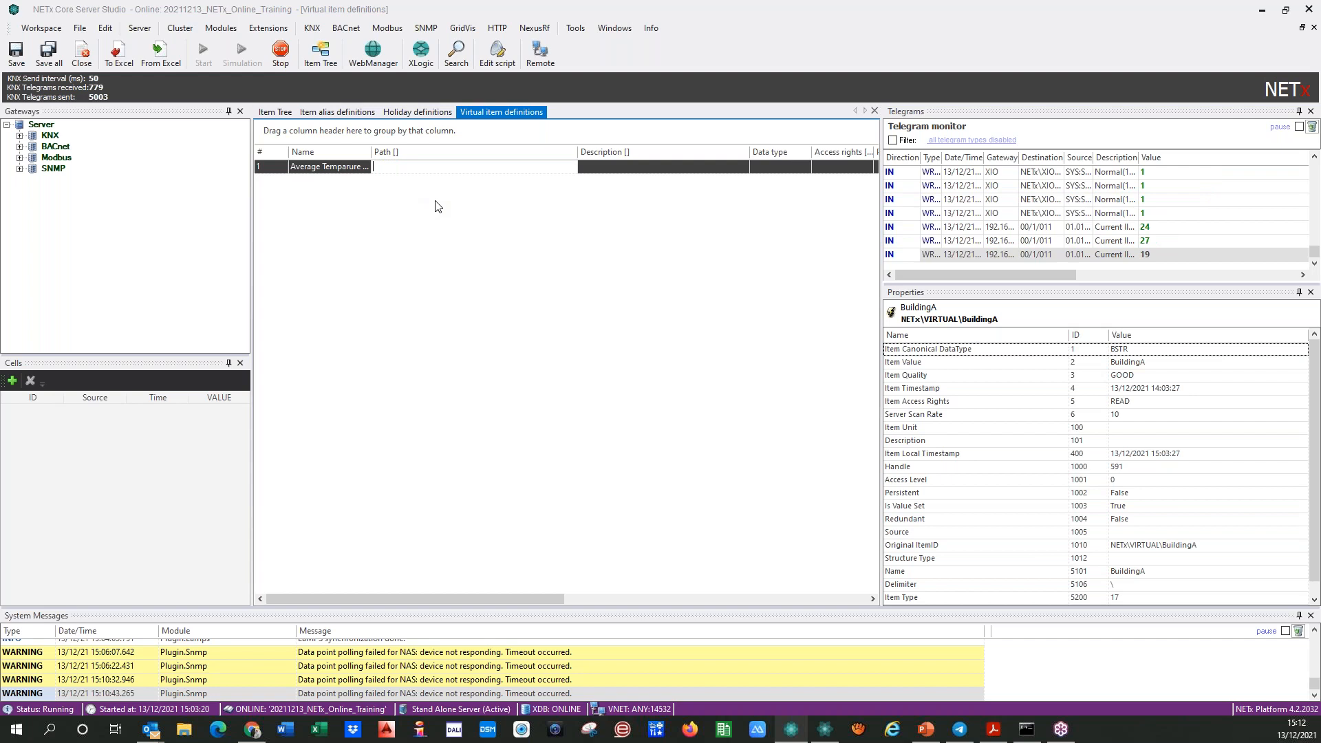
{"action": "type", "text": "Temperatures"}
{"action": "left_click", "coordinate": [438, 252]}
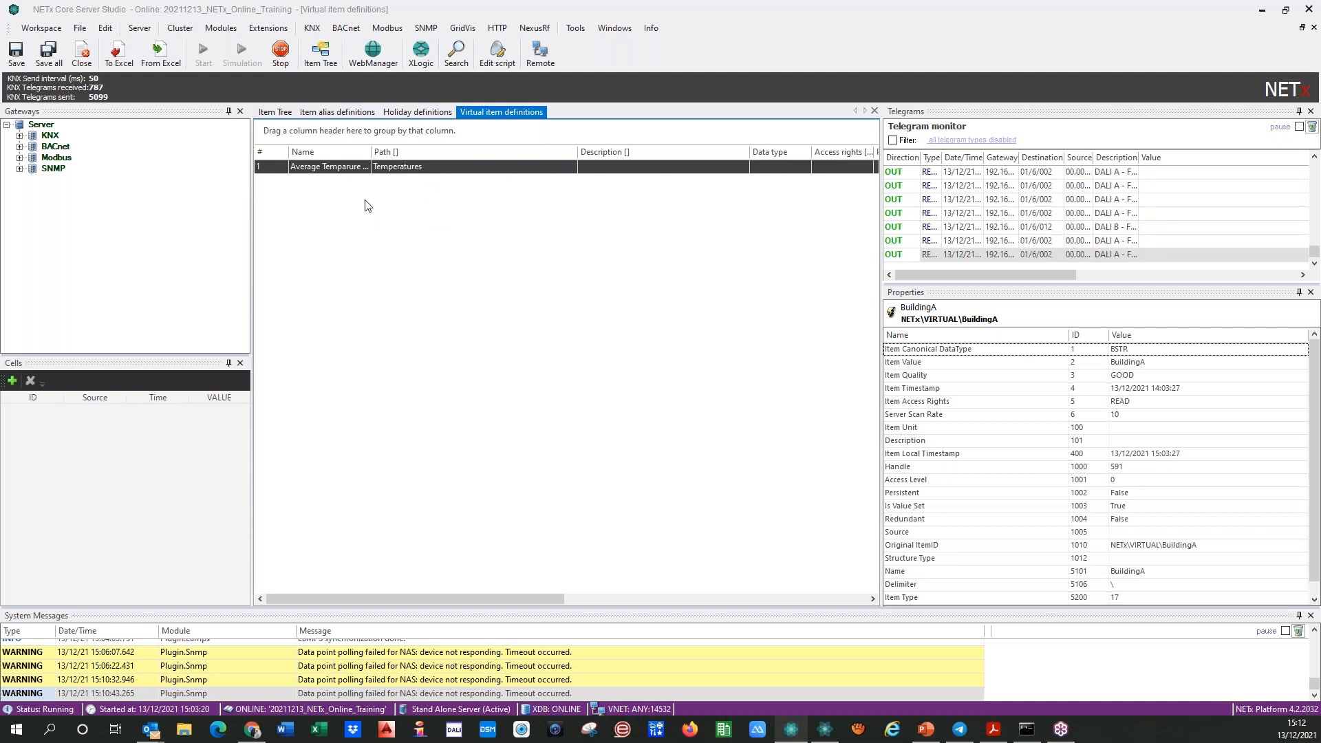
{"action": "double_click", "coordinate": [371, 151]}
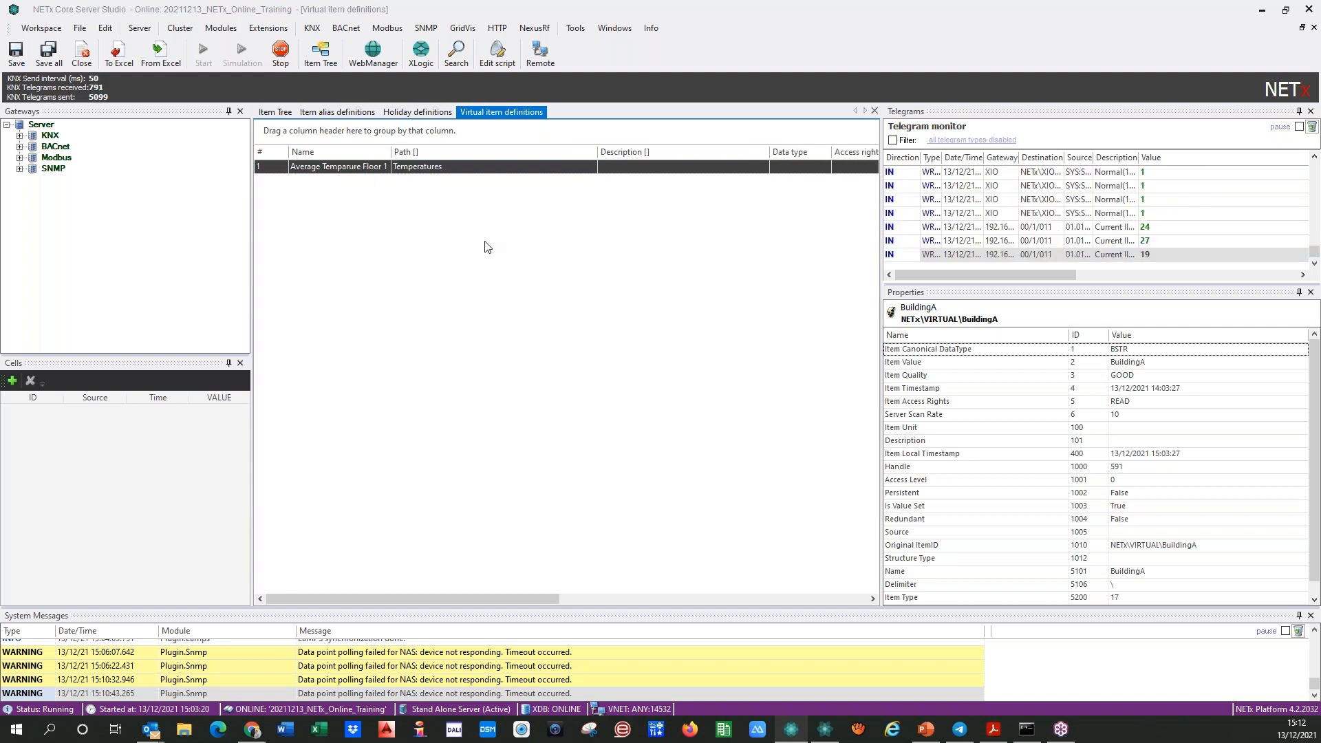
- Enter "Average of the Room temperatures at Floor 01" as the new virtual item's description
{"action": "left_click", "coordinate": [633, 168]}
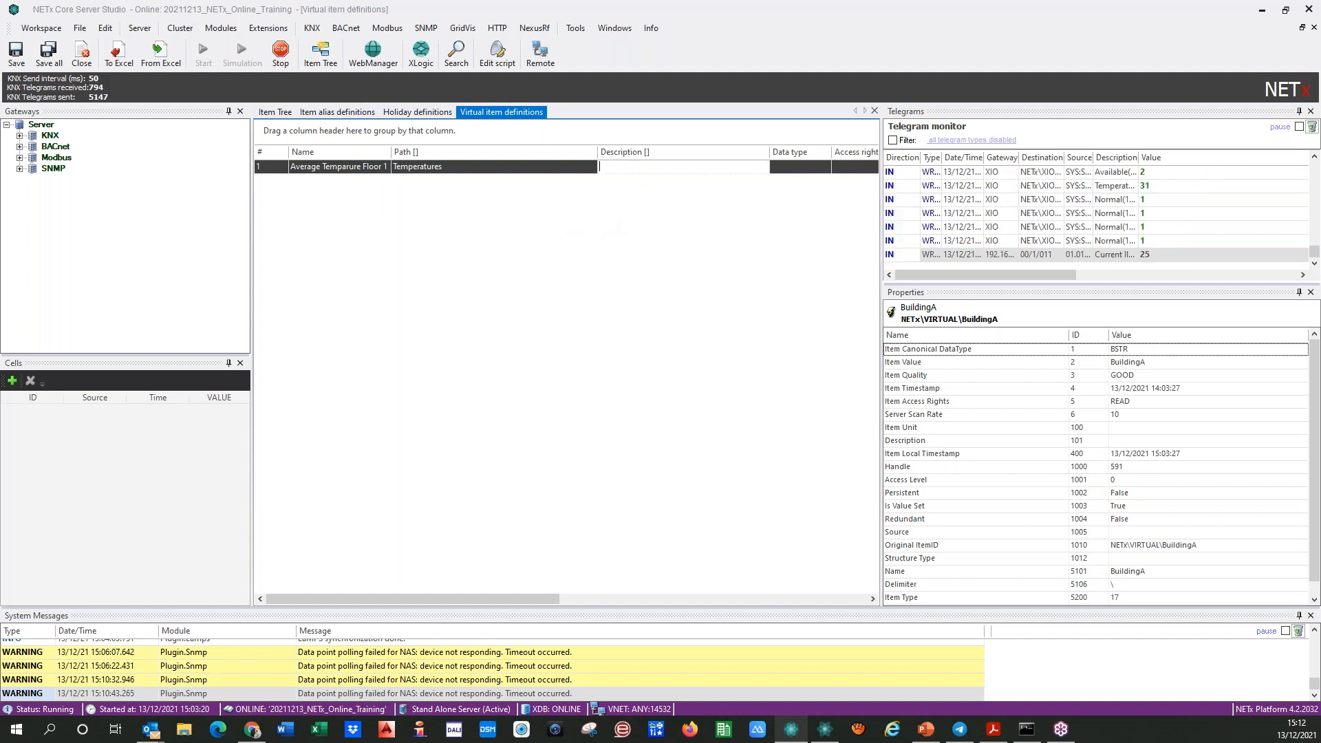
{"action": "type", "text": "Average of the Room temper"}
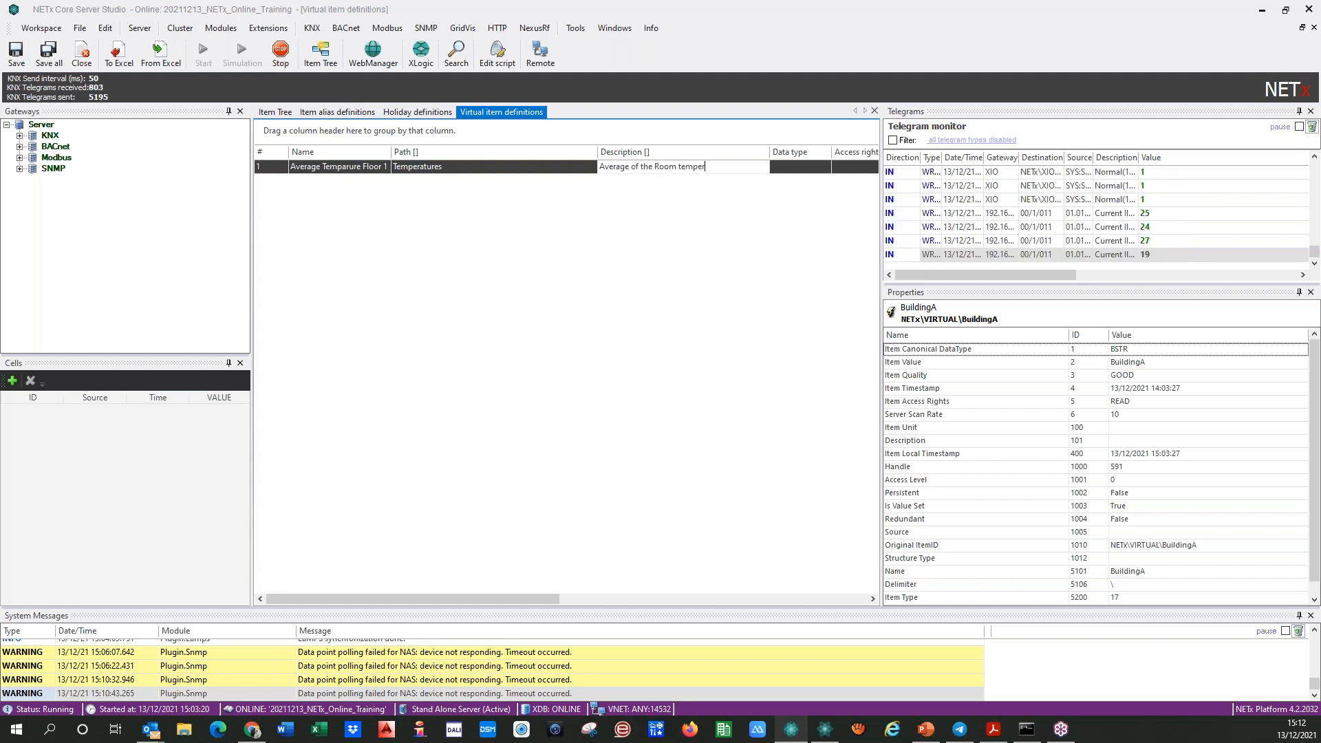
{"action": "type", "text": "atures at F"}
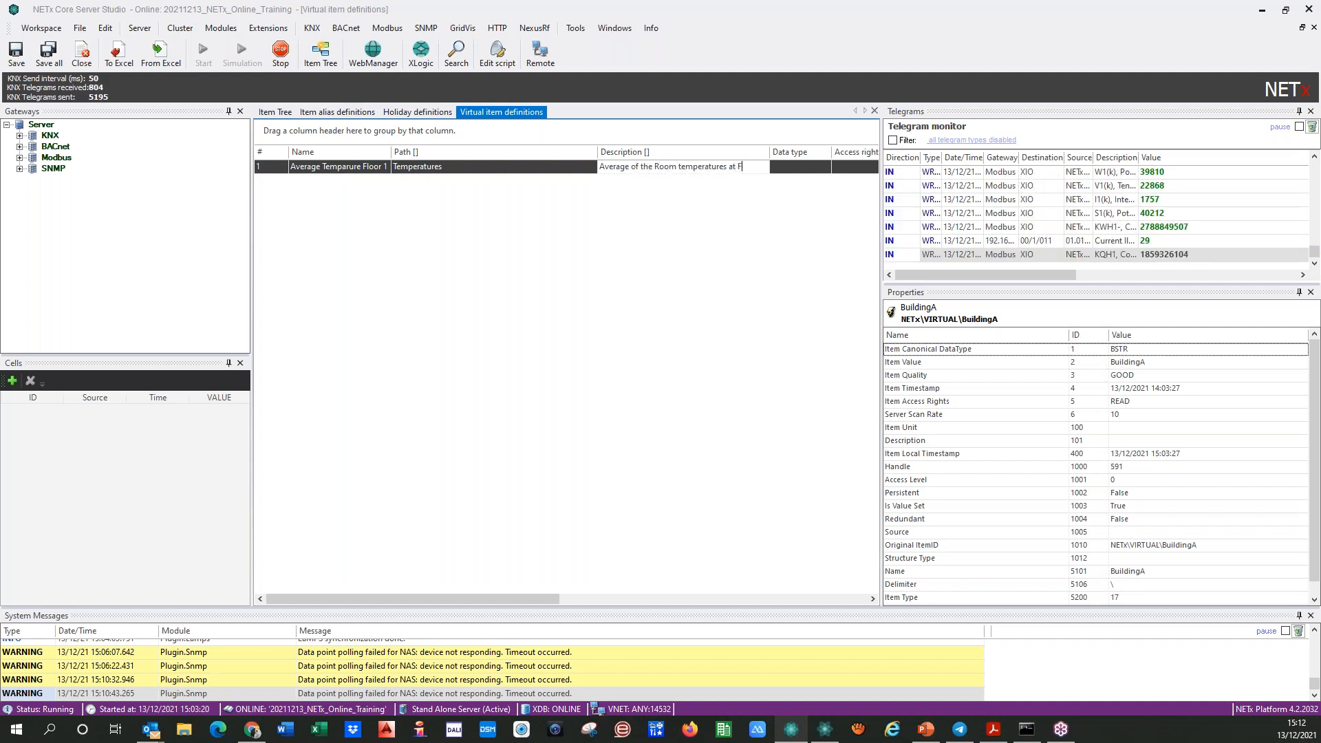
{"action": "type", "text": "loor 01"}
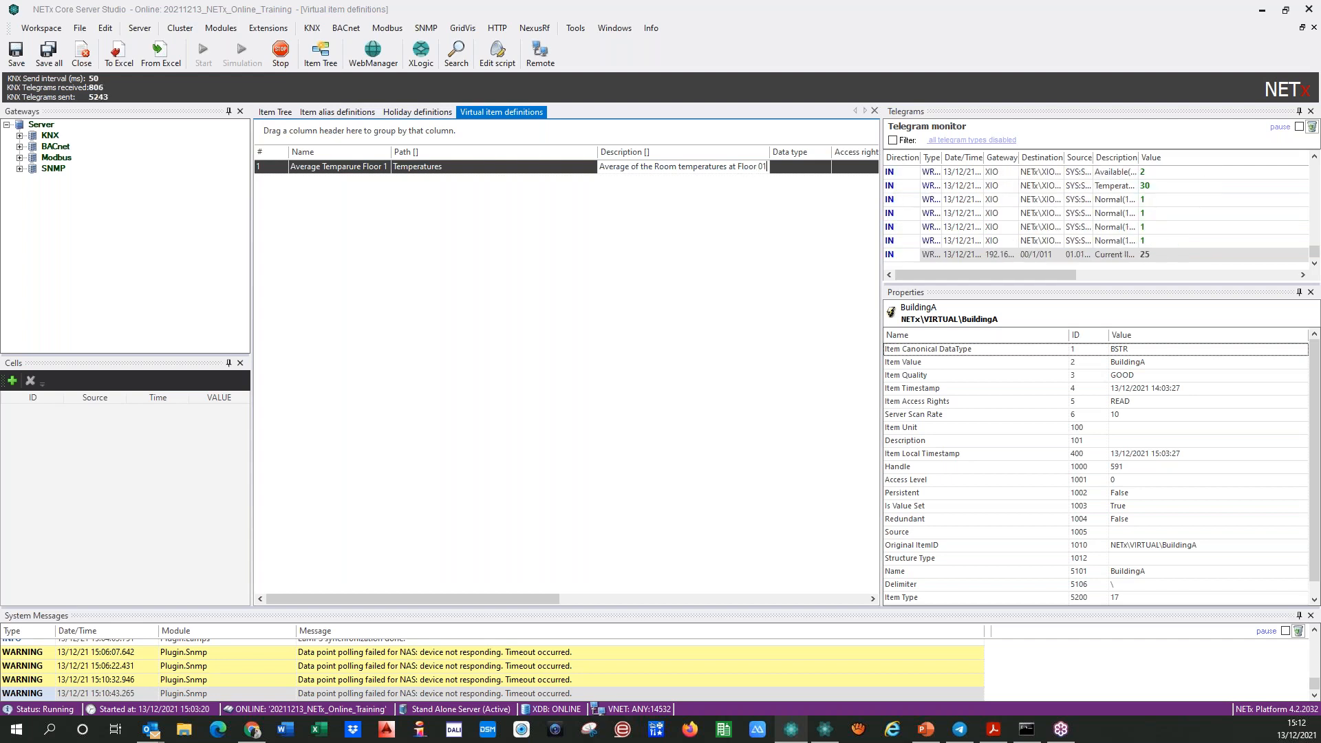
{"action": "left_click", "coordinate": [630, 180]}
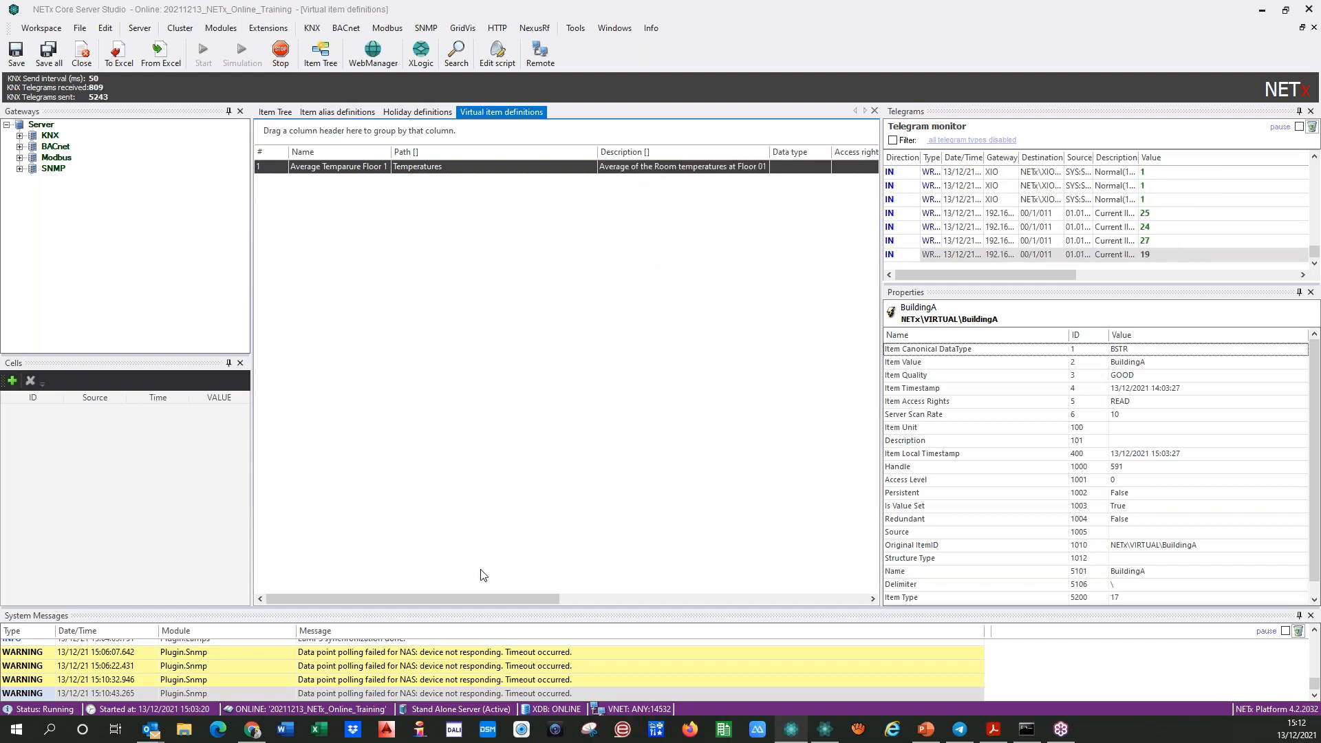
- Set the virtual item's data type to FLOAT and its access rights to RW
{"action": "left_click_drag", "start_coordinate": [505, 597], "coordinate": [637, 598]}
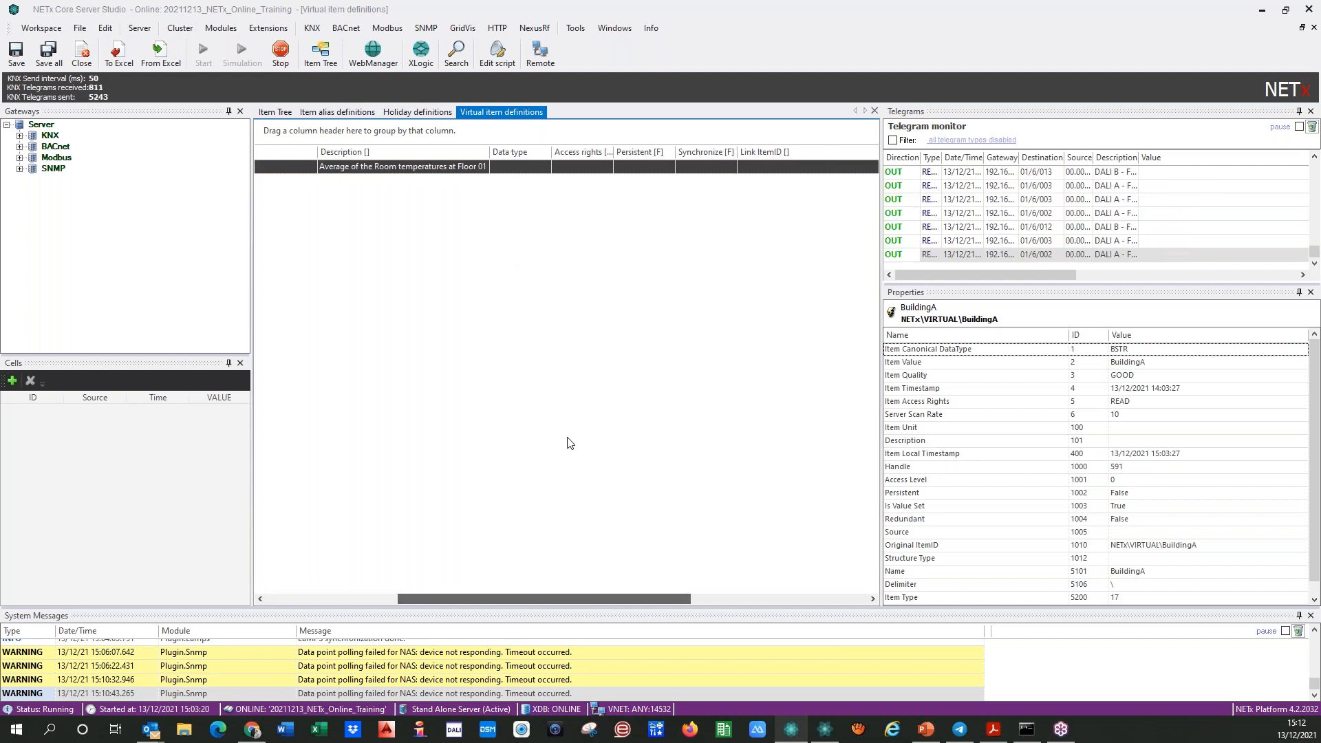
{"action": "left_click", "coordinate": [518, 172]}
{"action": "left_click", "coordinate": [544, 167]}
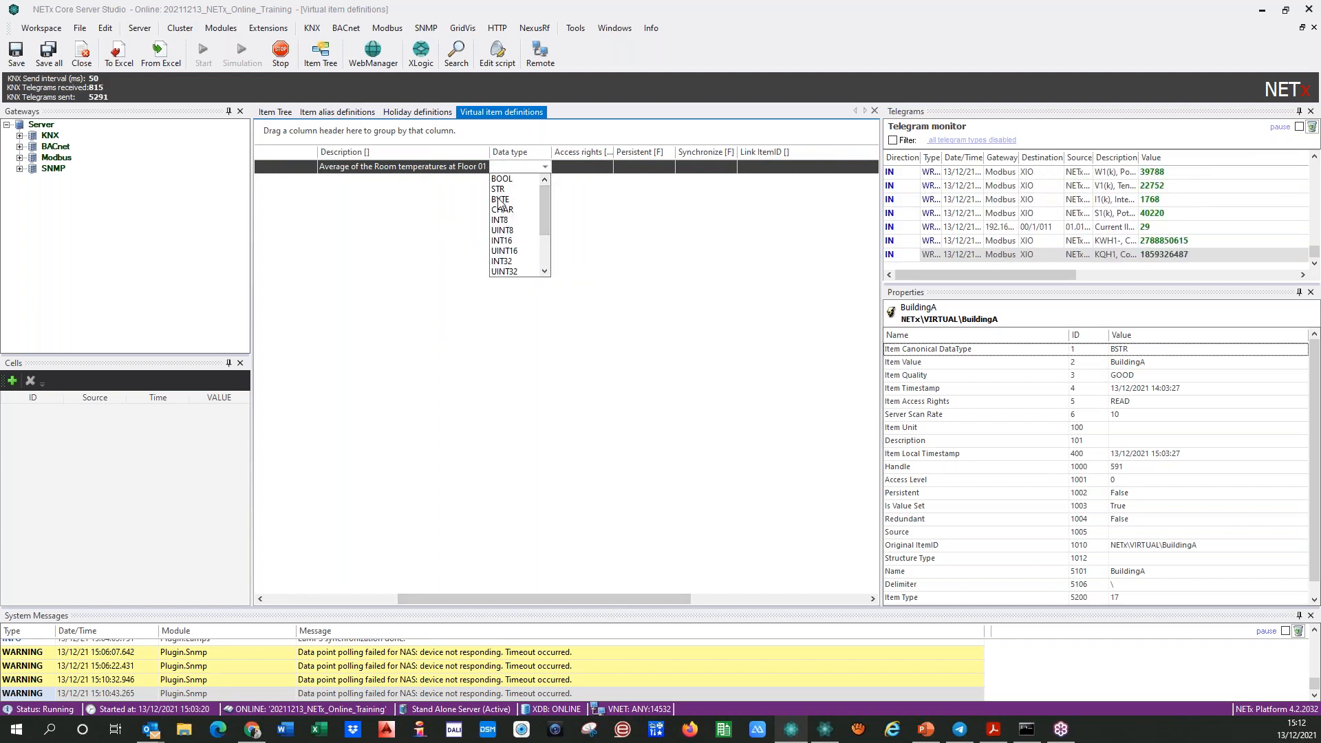
{"action": "left_click_drag", "start_coordinate": [542, 230], "coordinate": [543, 252]}
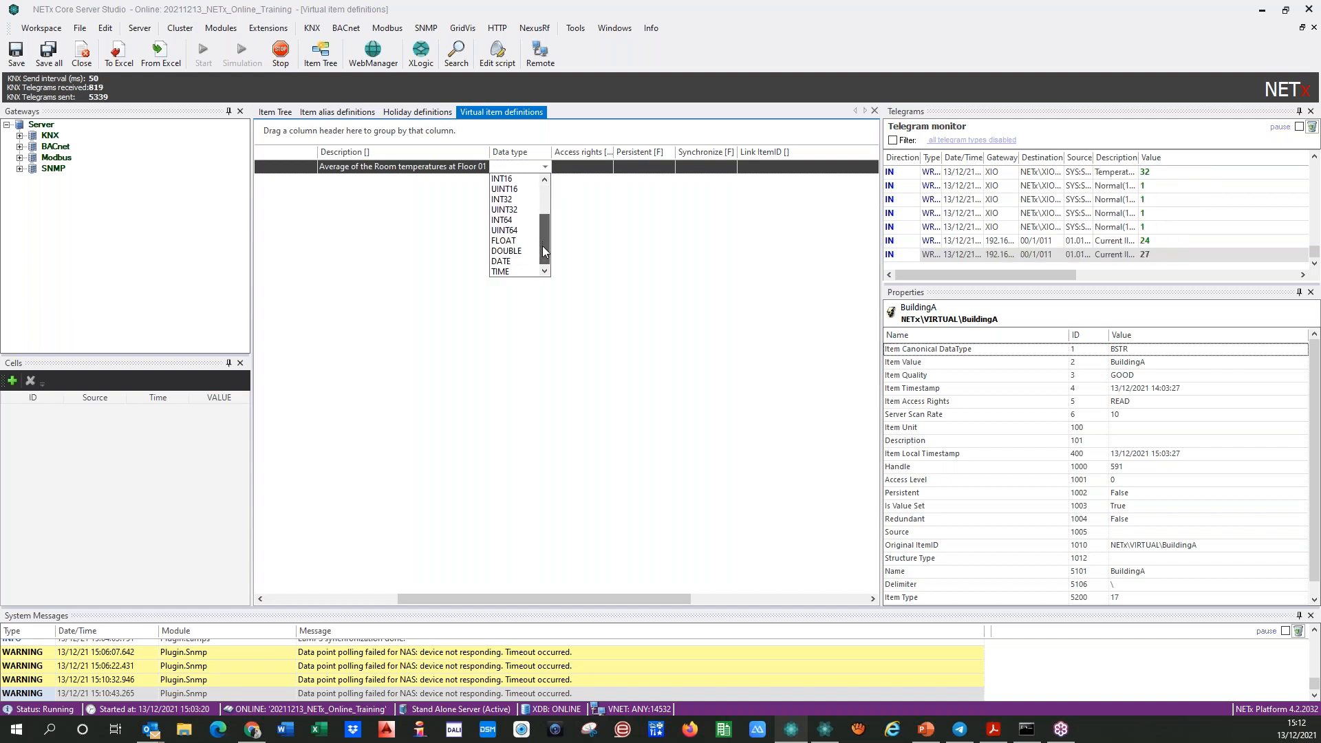
{"action": "left_click", "coordinate": [505, 252]}
{"action": "left_click", "coordinate": [546, 168]}
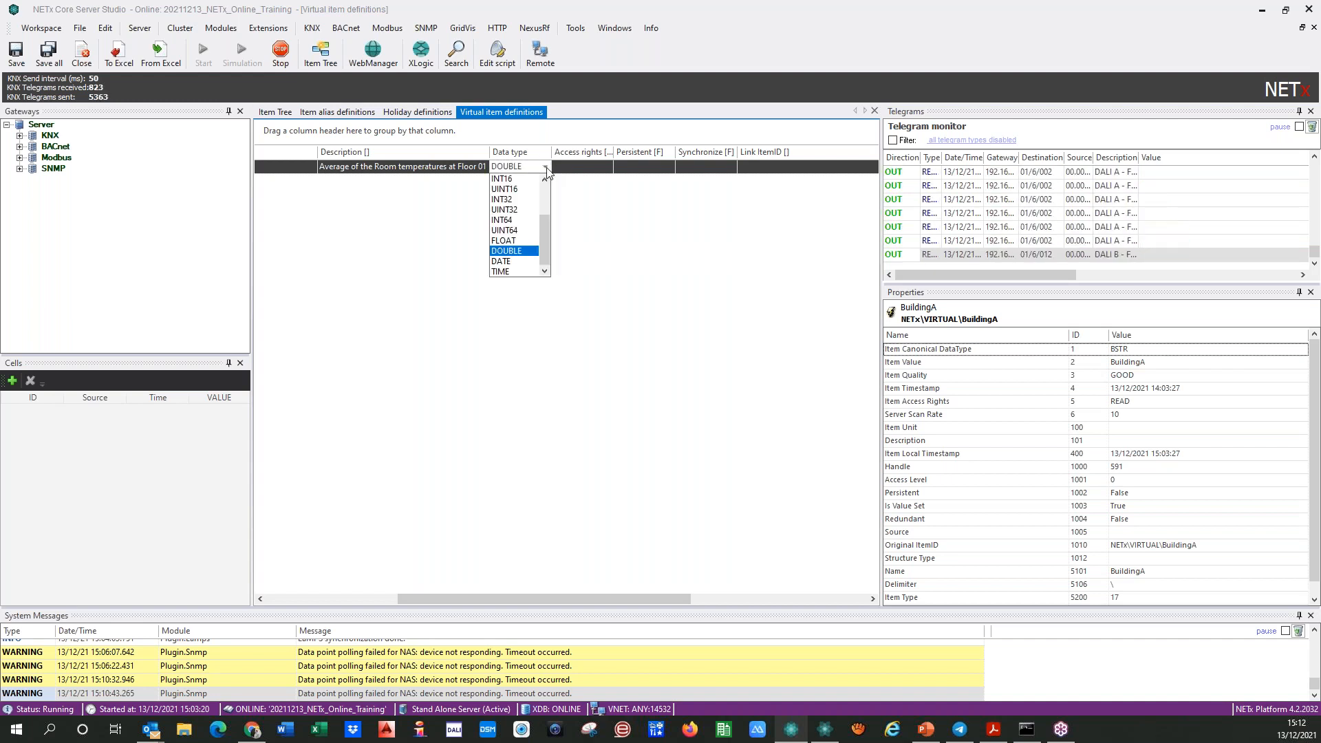
{"action": "left_click", "coordinate": [504, 241]}
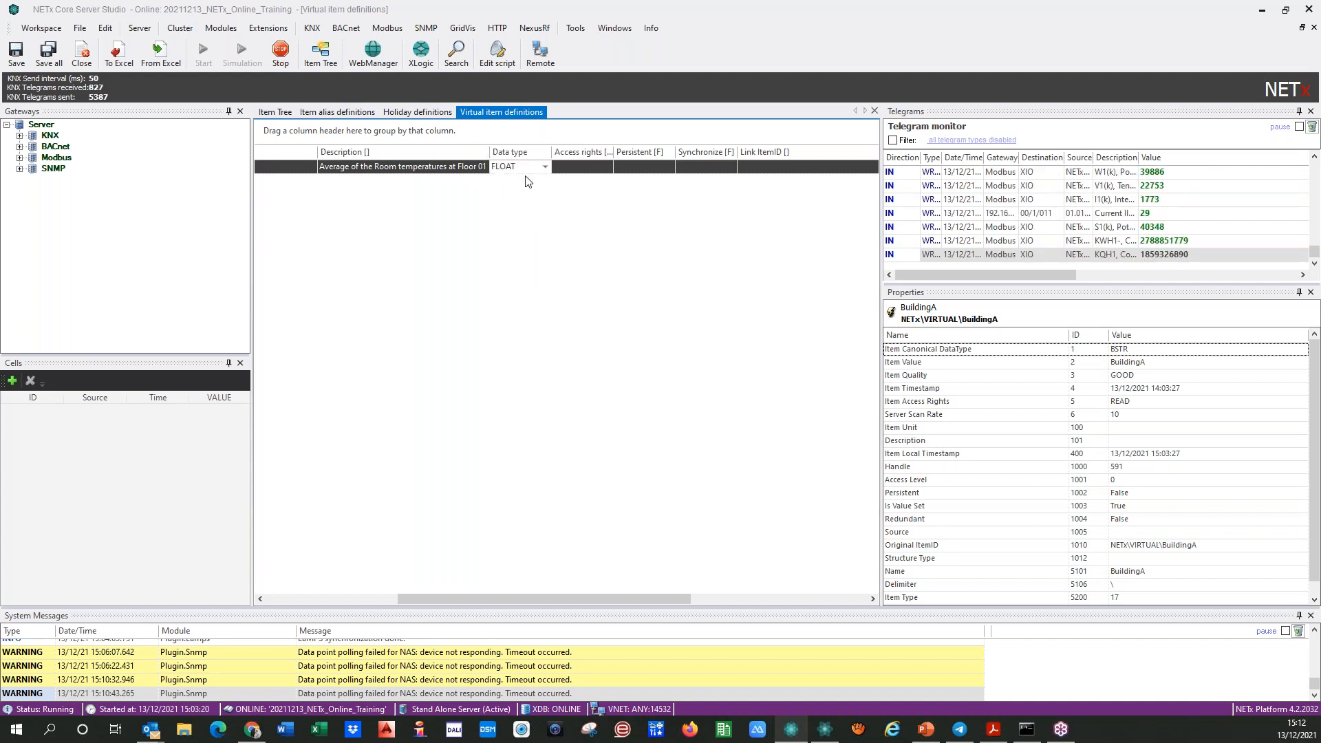
{"action": "left_click", "coordinate": [593, 171]}
{"action": "left_click", "coordinate": [607, 167]}
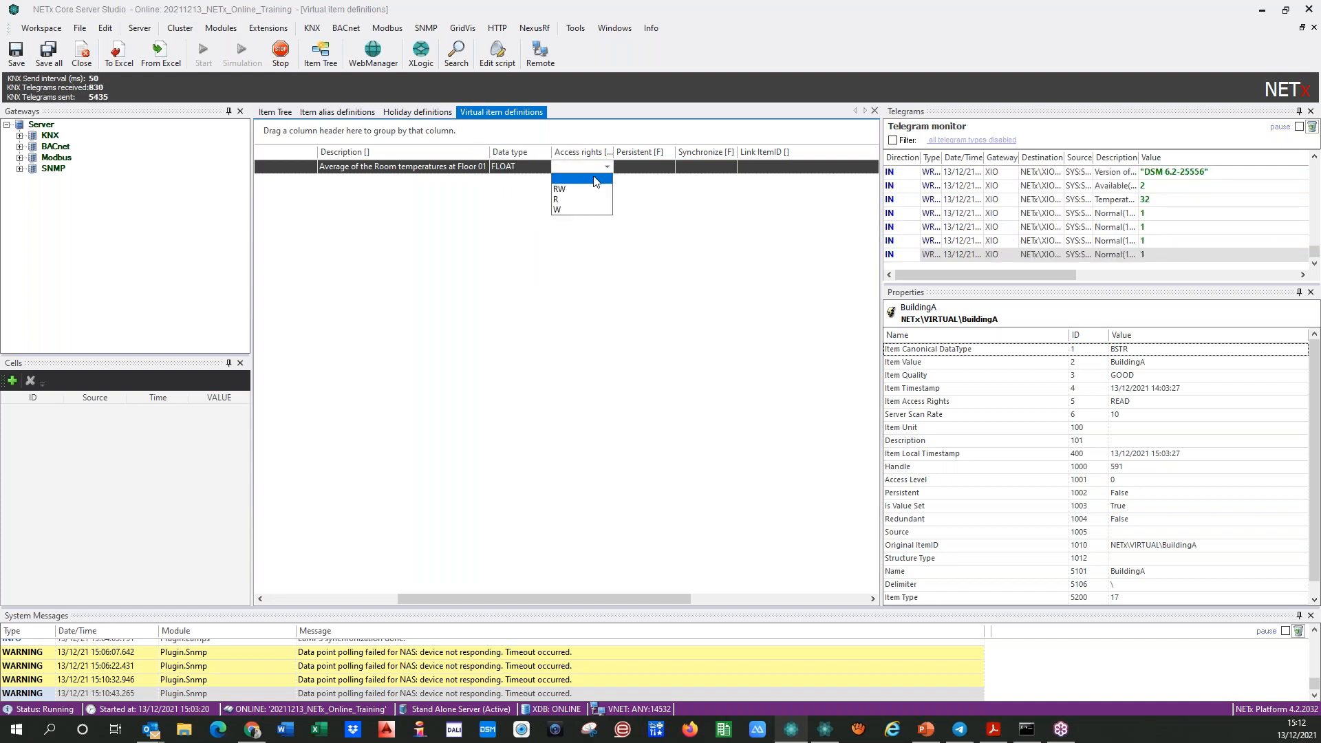
{"action": "left_click", "coordinate": [558, 190]}
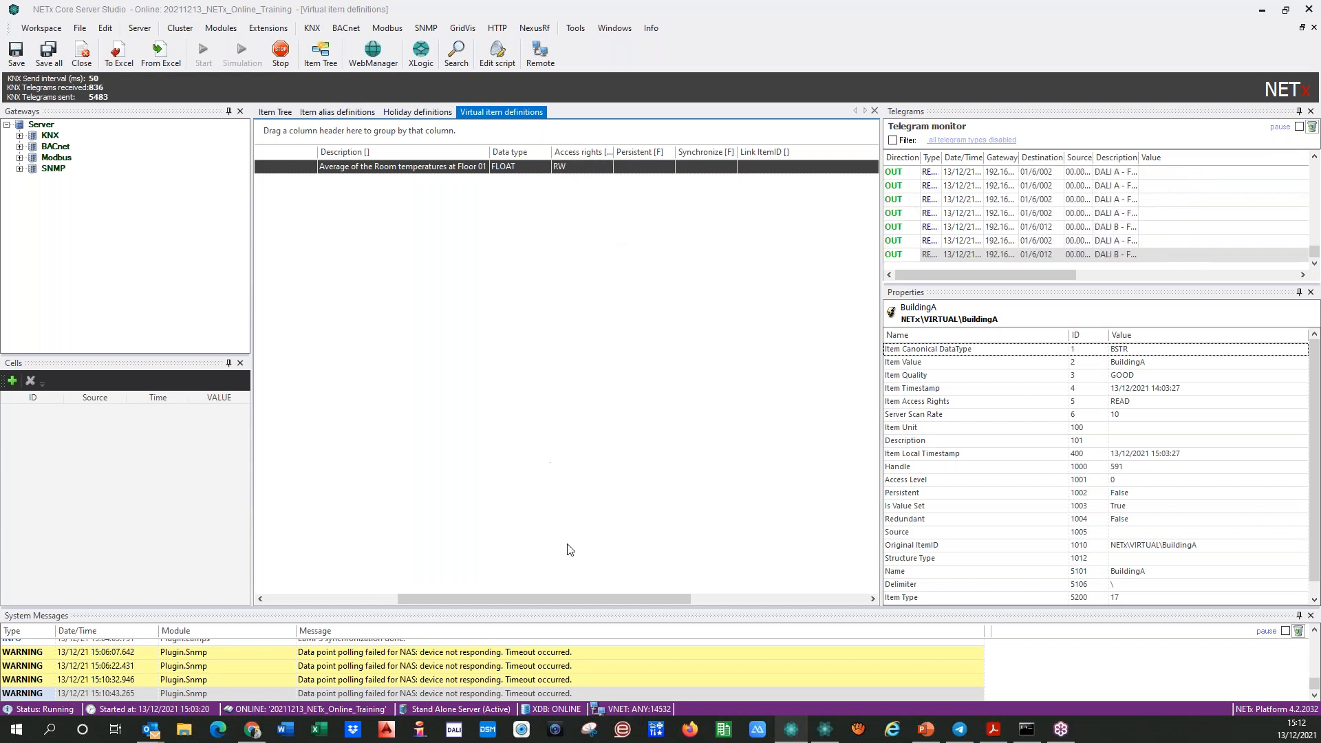
- Duplicate the average-temperature item row and change the floor number in the copy's name to 2
{"action": "left_click_drag", "start_coordinate": [575, 597], "coordinate": [627, 590]}
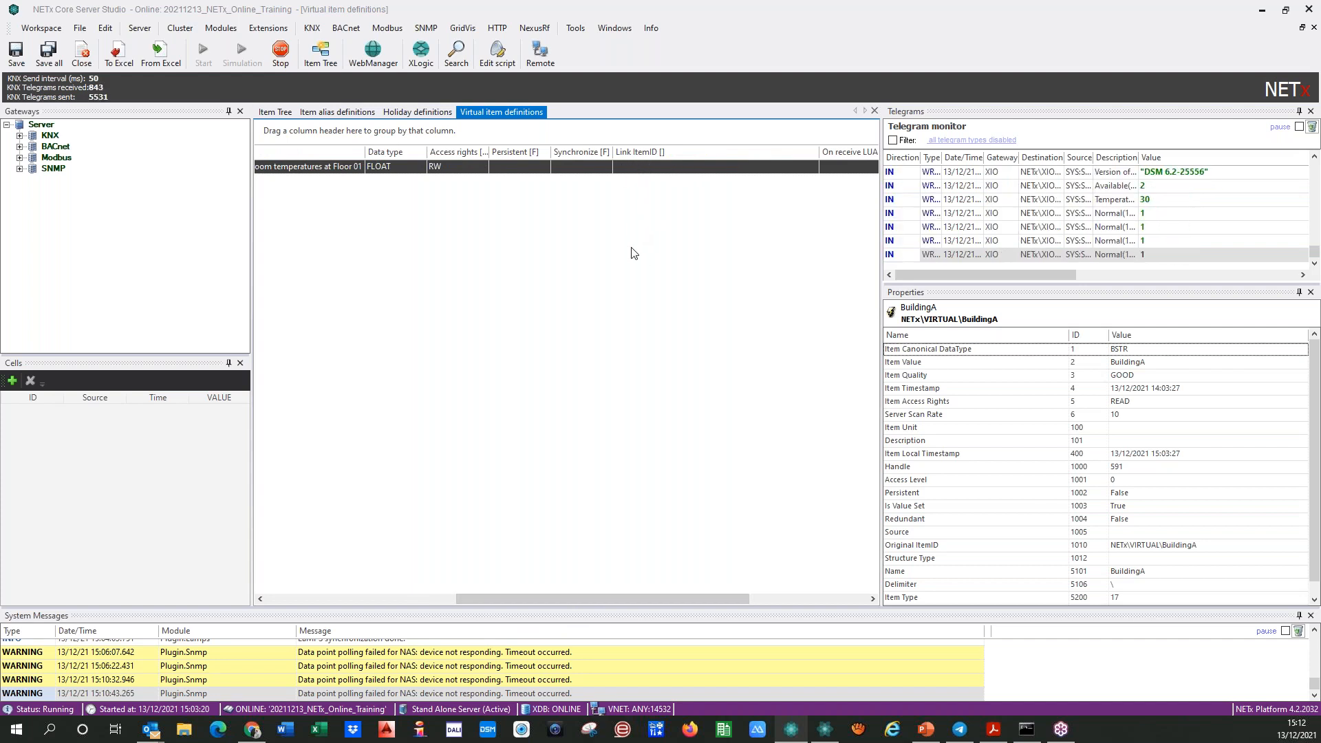
{"action": "left_click_drag", "start_coordinate": [630, 601], "coordinate": [711, 597]}
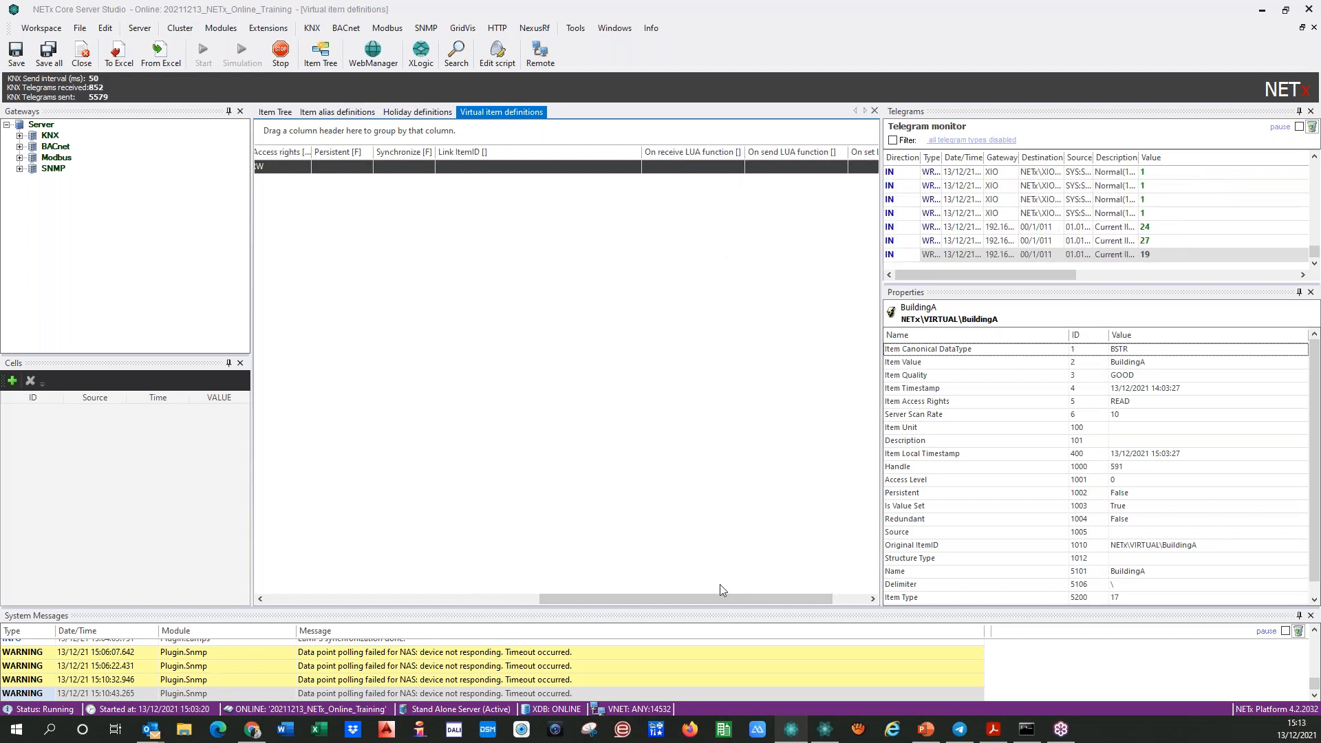
{"action": "left_click_drag", "start_coordinate": [720, 599], "coordinate": [412, 596]}
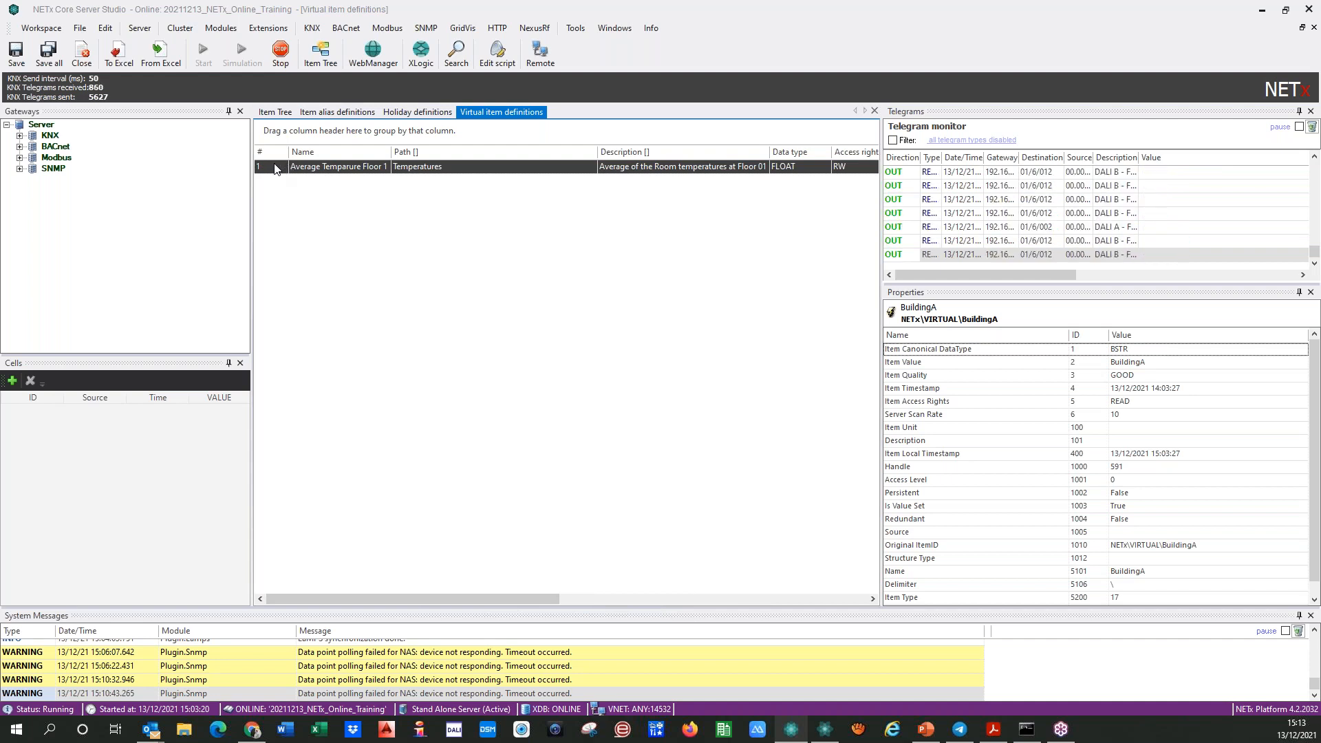
{"action": "key", "text": "ctrl+v"}
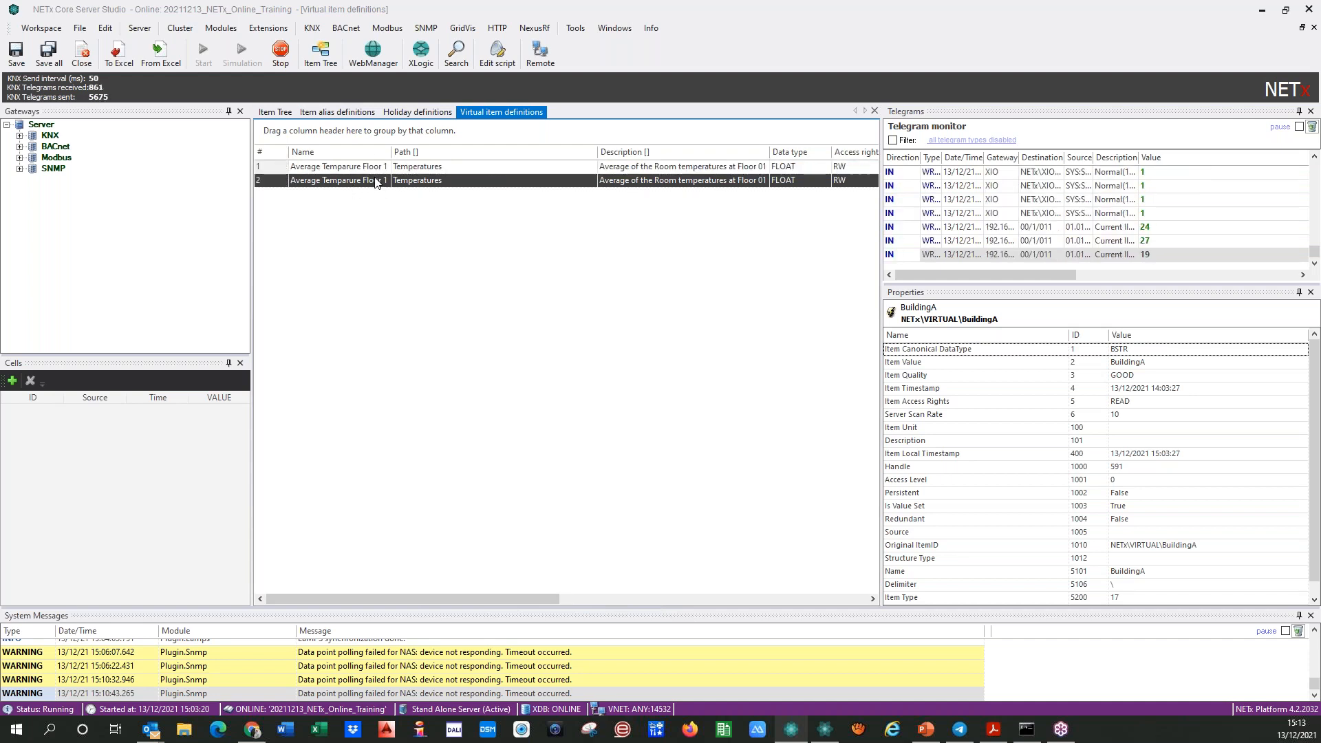
{"action": "left_click", "coordinate": [380, 181]}
{"action": "key", "text": "BackSpace"}
{"action": "type", "text": "2"}
- Renumber the two item names as Floor 01 and Floor 02, and set the second item's description to Floor 02
{"action": "left_click", "coordinate": [387, 168]}
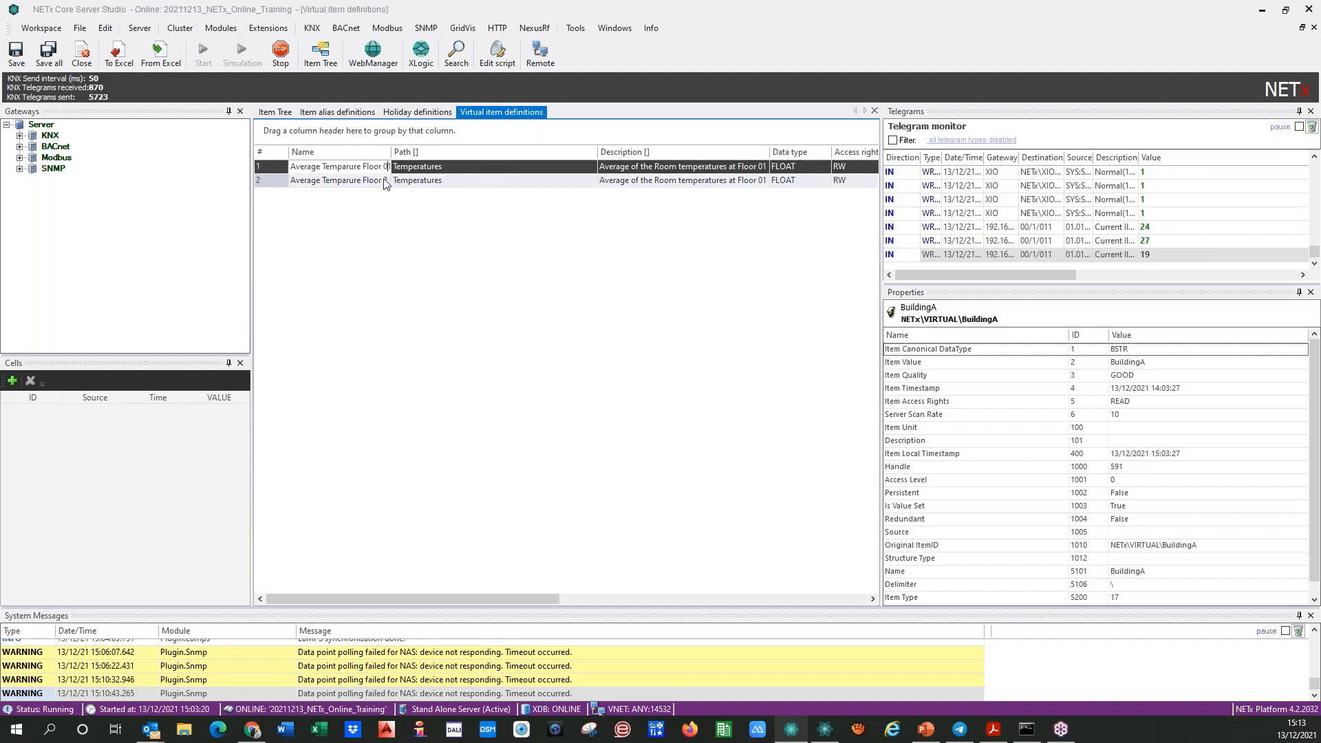
{"action": "left_click", "coordinate": [385, 182]}
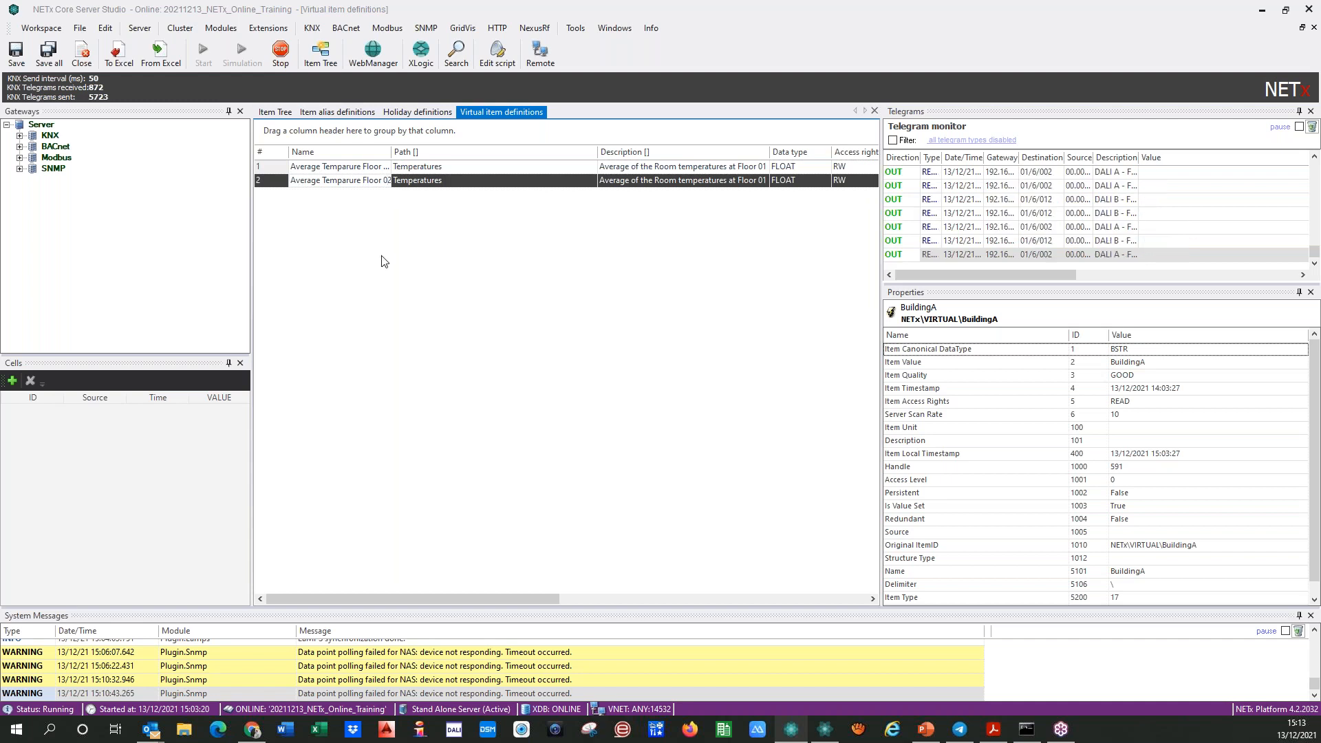
{"action": "left_click", "coordinate": [698, 181]}
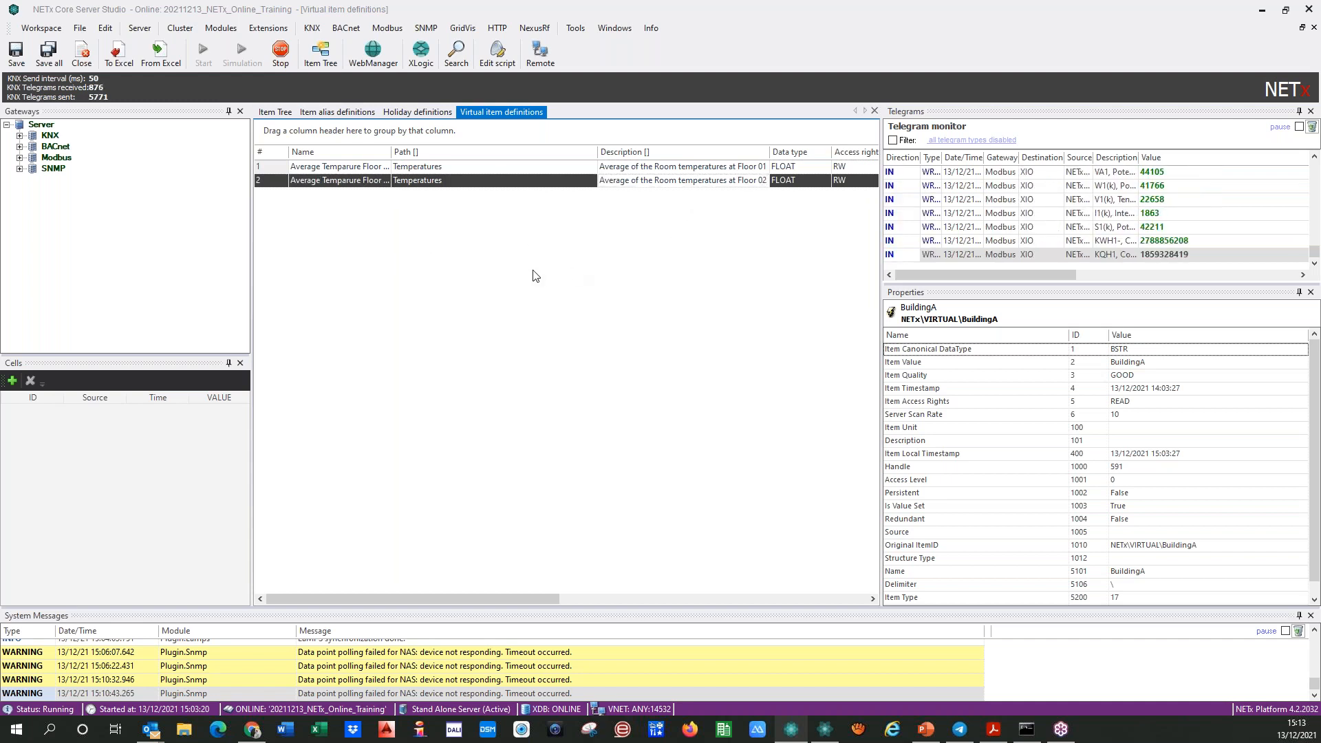
- Shorten the first virtual item's name to "AvgTemp_Floor 01"
{"action": "left_click", "coordinate": [324, 171]}
{"action": "left_click", "coordinate": [324, 169]}
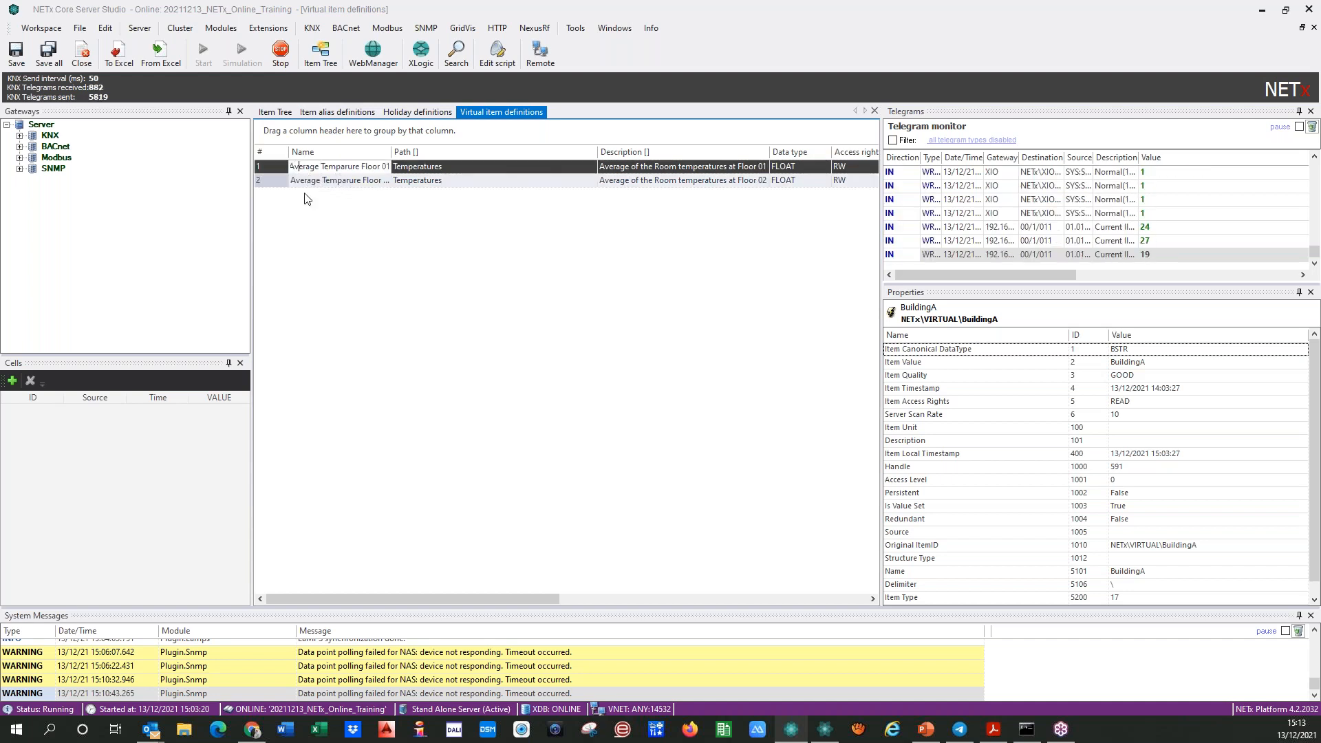
{"action": "type", "text": "g"}
{"action": "key", "text": "Delete"}
{"action": "key", "text": "Delete"}
{"action": "key", "text": "Delete"}
{"action": "key", "text": "Delete"}
{"action": "key", "text": "Delete"}
{"action": "key", "text": "Delete"}
{"action": "key", "text": "Right"}
{"action": "key", "text": "Right"}
{"action": "key", "text": "Right"}
{"action": "key", "text": "Right"}
{"action": "key", "text": "Delete"}
{"action": "key", "text": "Delete"}
{"action": "key", "text": "Delete"}
{"action": "key", "text": "Delete"}
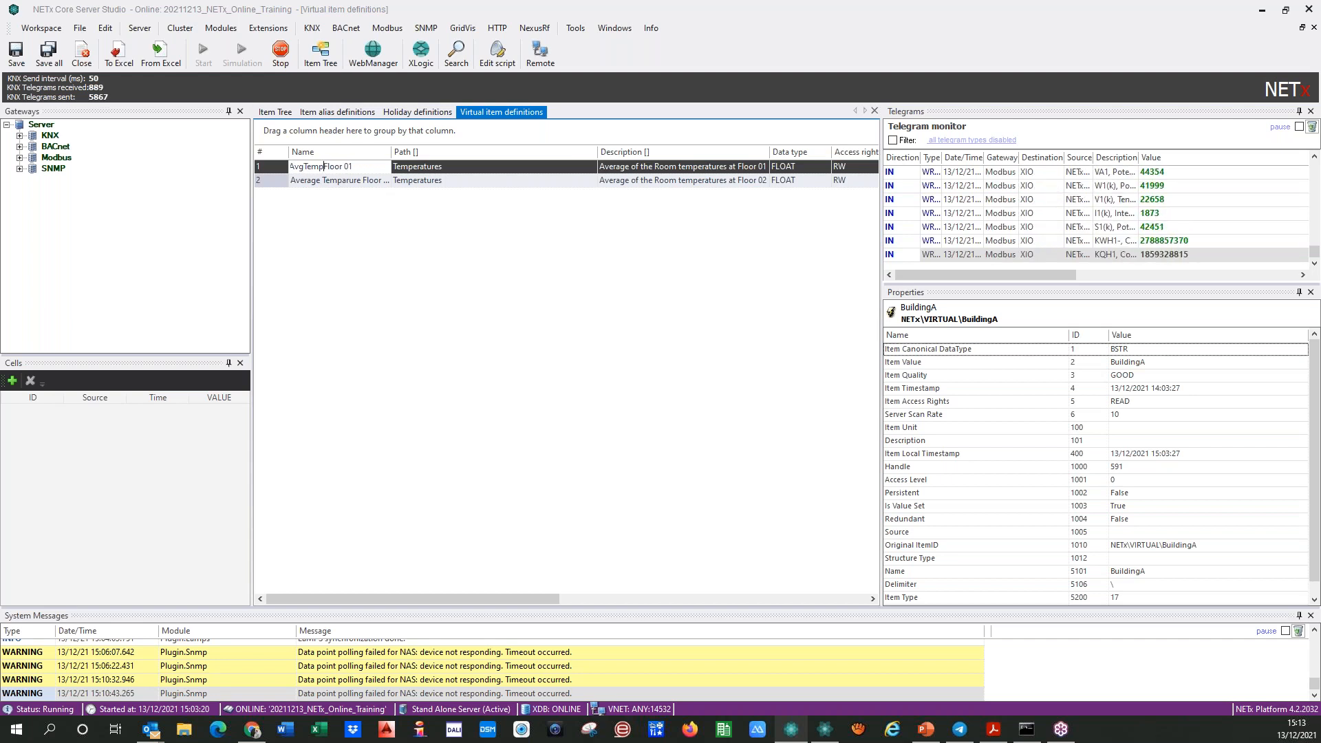
{"action": "type", "text": "_"}
{"action": "key", "text": "Right"}
{"action": "key", "text": "Right"}
{"action": "key", "text": "Right"}
{"action": "key", "text": "Right"}
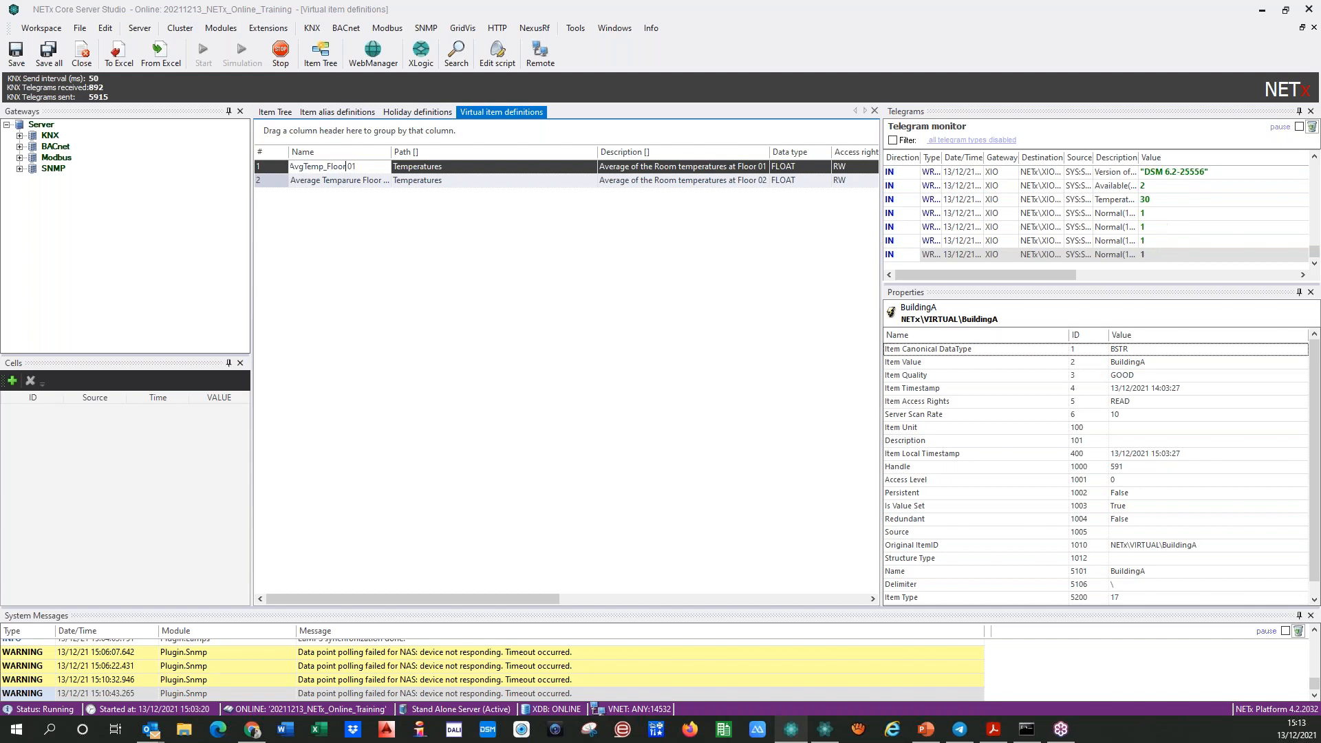
- Replace the start of the second item's name with the copied prefix so it reads "AvgTemp_Floor 02"
{"action": "left_click_drag", "start_coordinate": [327, 167], "coordinate": [290, 167]}
{"action": "key", "text": "ctrl+c"}
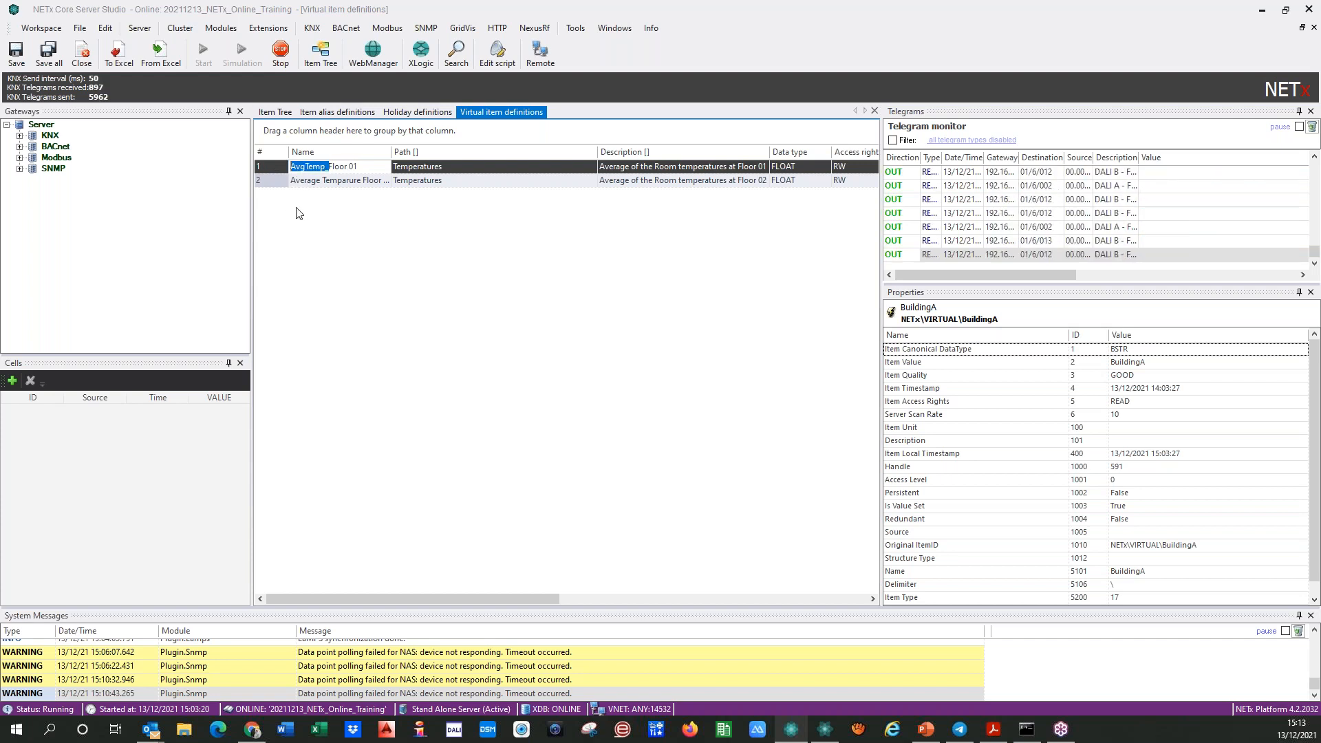
{"action": "left_click", "coordinate": [337, 180]}
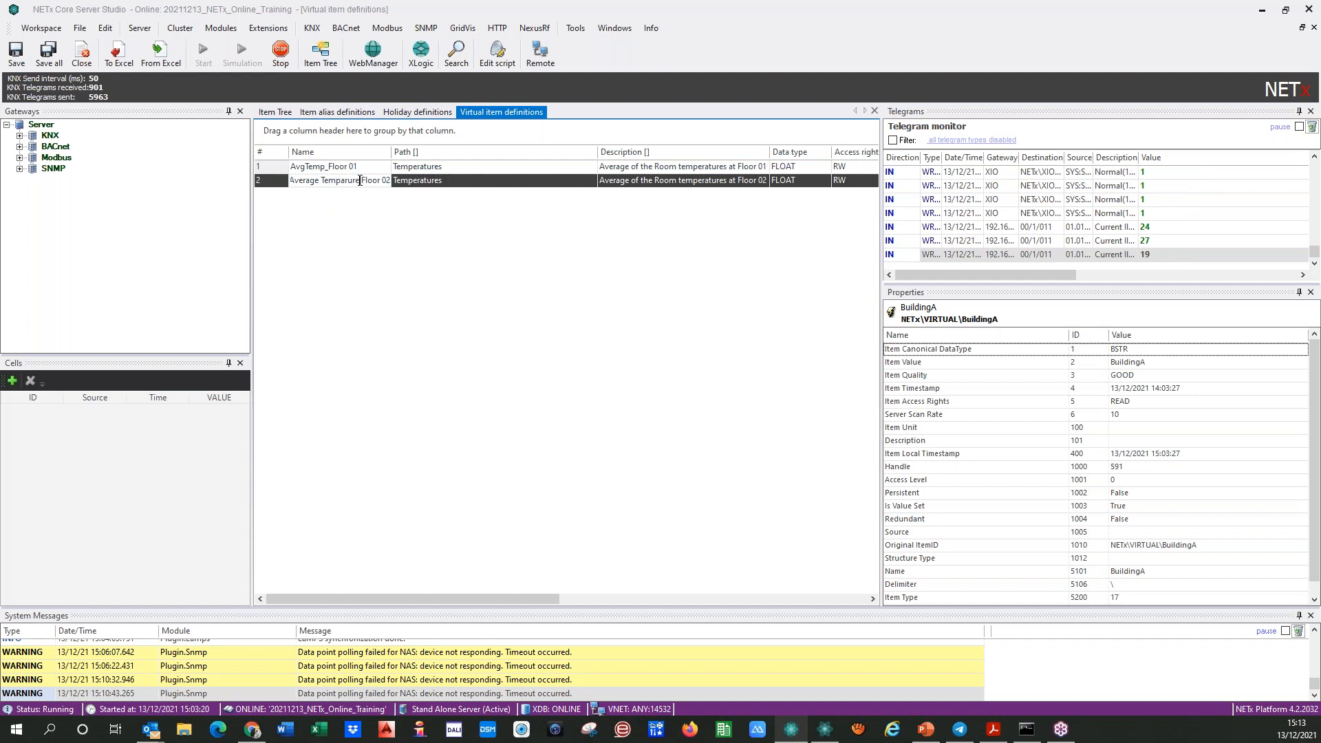
{"action": "left_click_drag", "start_coordinate": [359, 181], "coordinate": [242, 191]}
{"action": "key", "text": "ctrl+v"}
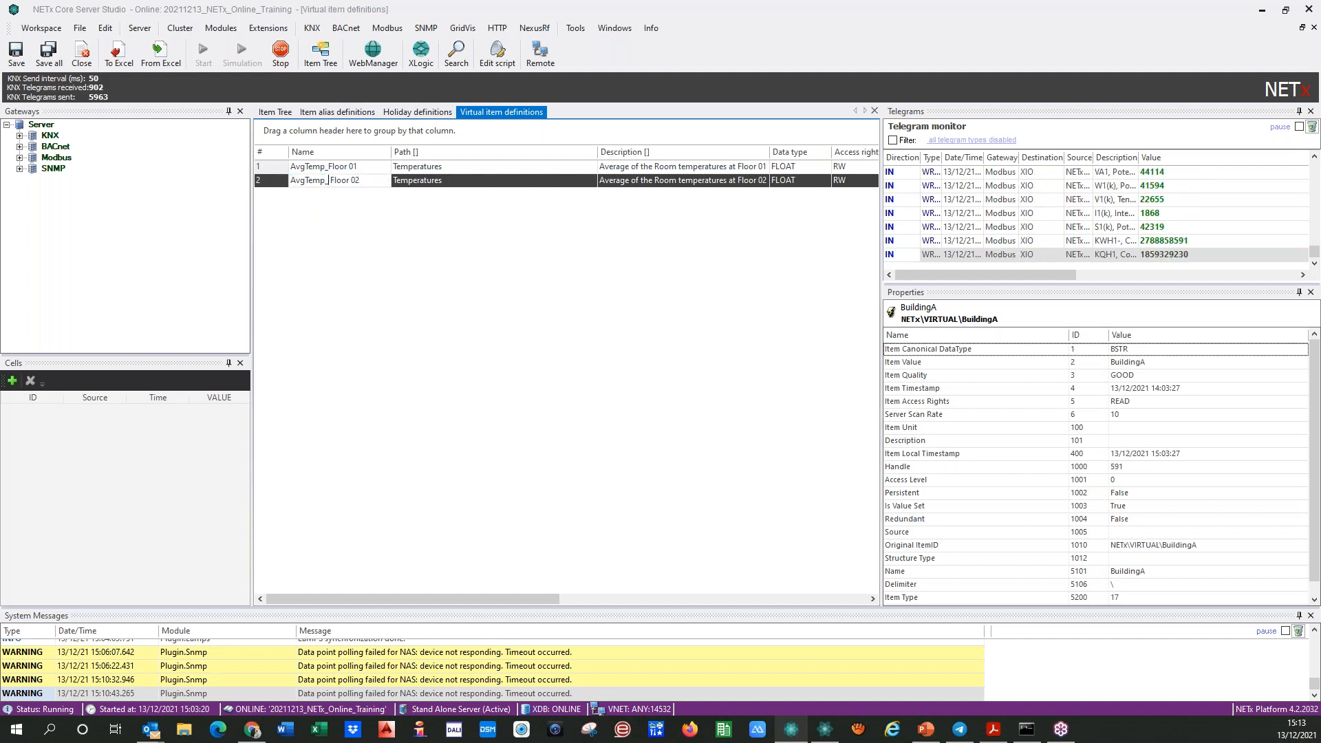
{"action": "key", "text": "Return"}
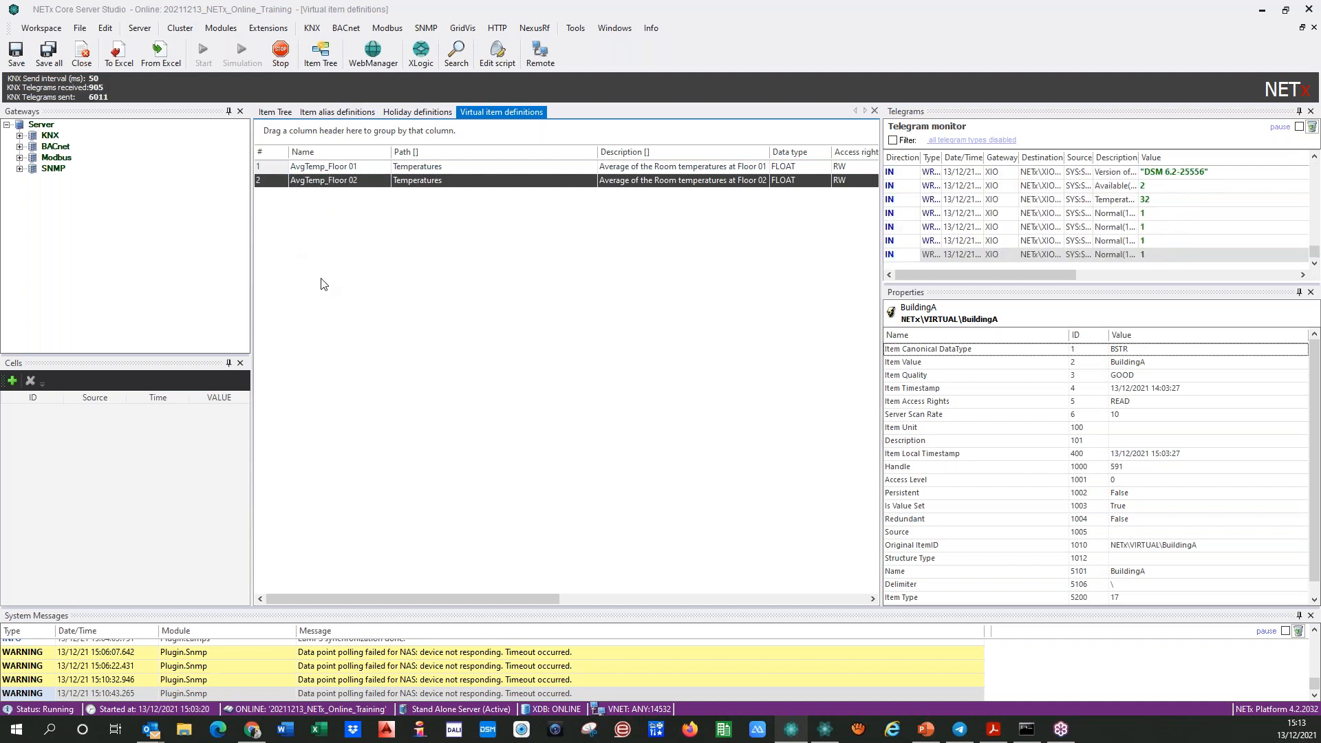
- Save all the open definition tables
{"action": "key", "text": "Up"}
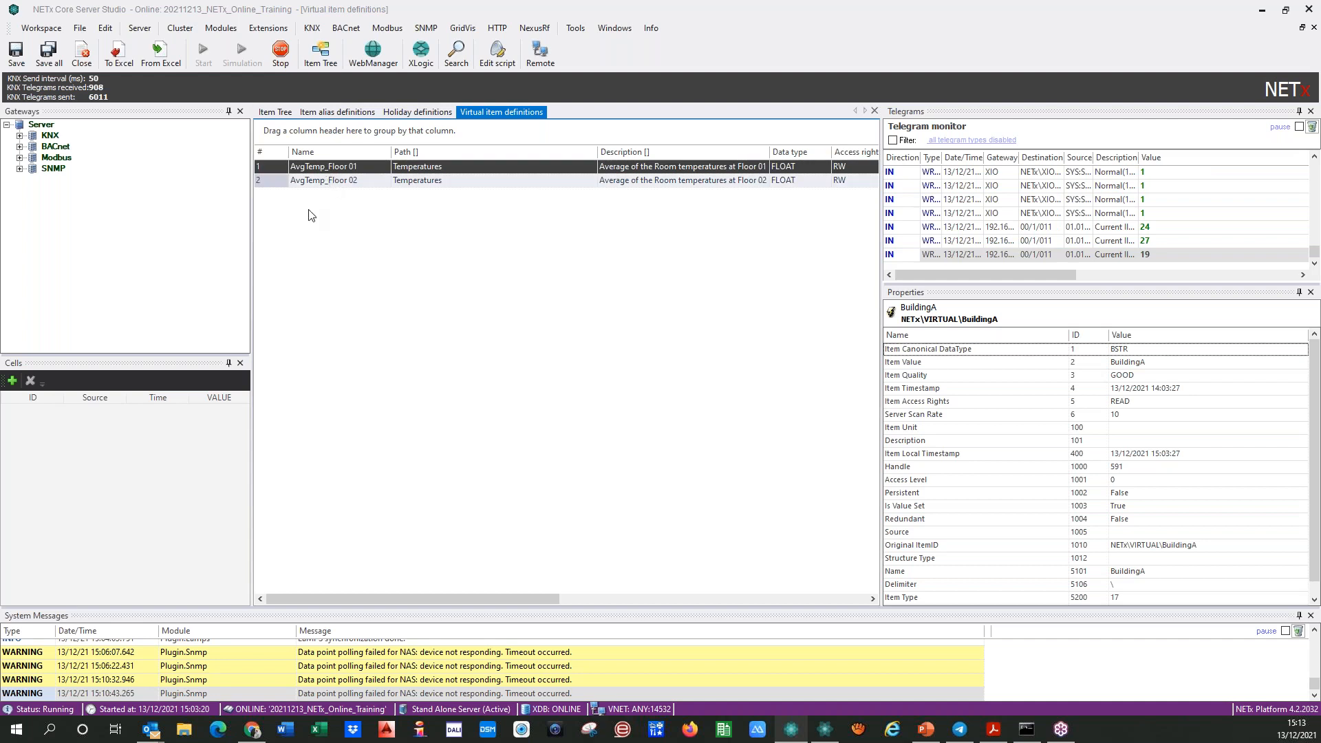
{"action": "left_click", "coordinate": [48, 53]}
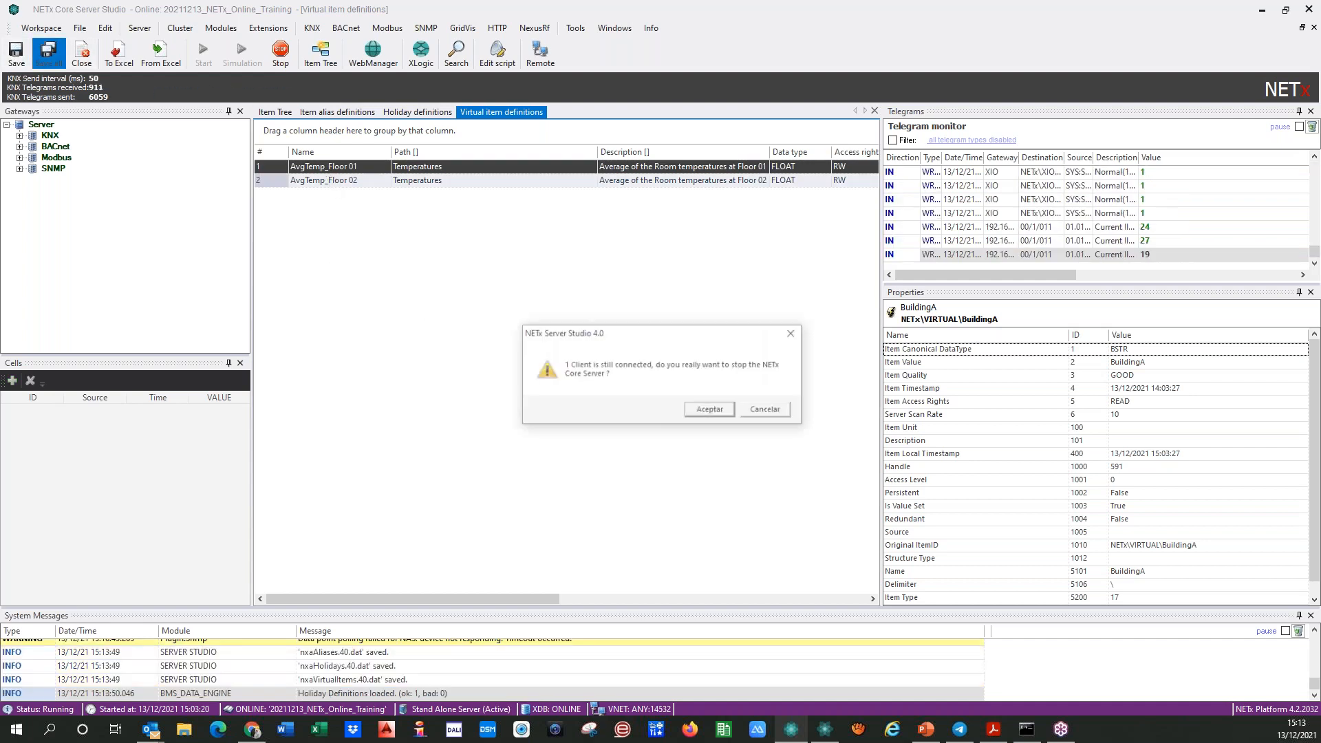
- Restart the server despite the connected client and expand the Temperatures folder under VIRTUAL in the item tree
{"action": "left_click", "coordinate": [695, 414]}
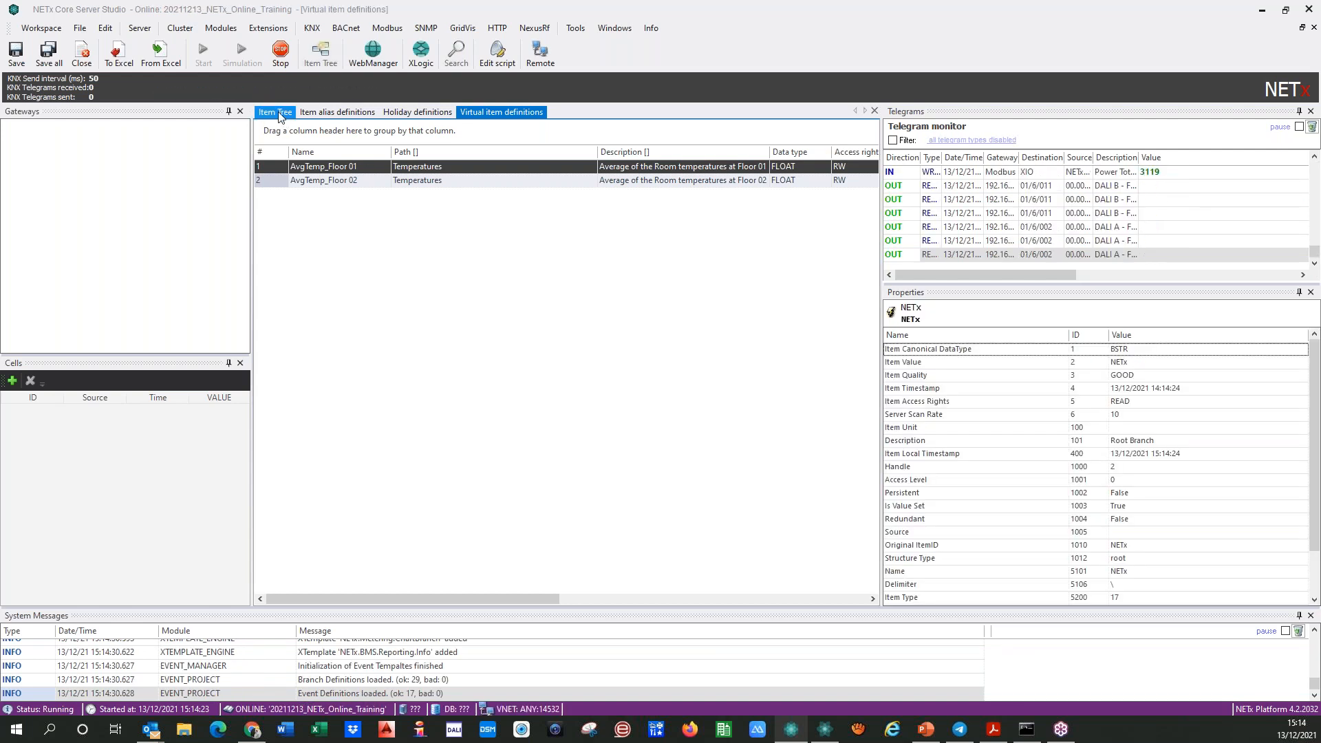
{"action": "left_click", "coordinate": [278, 111]}
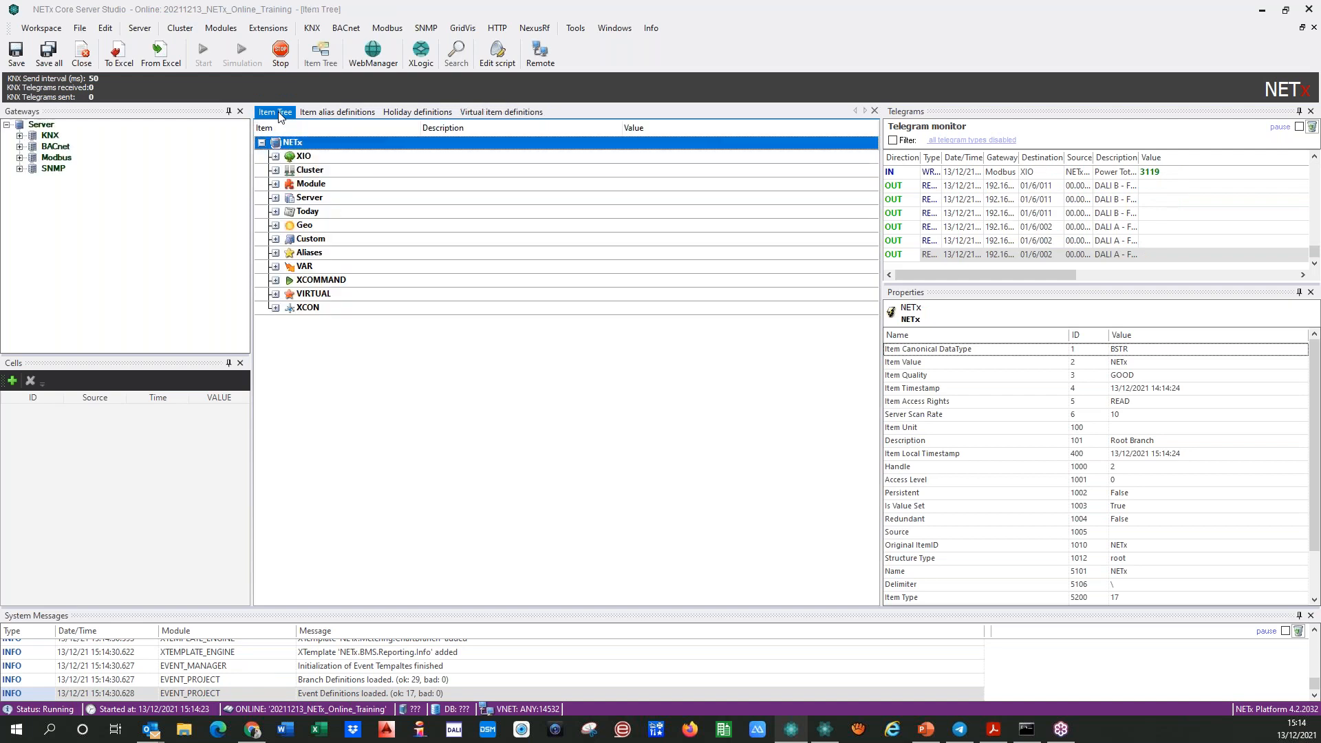
{"action": "double_click", "coordinate": [287, 294]}
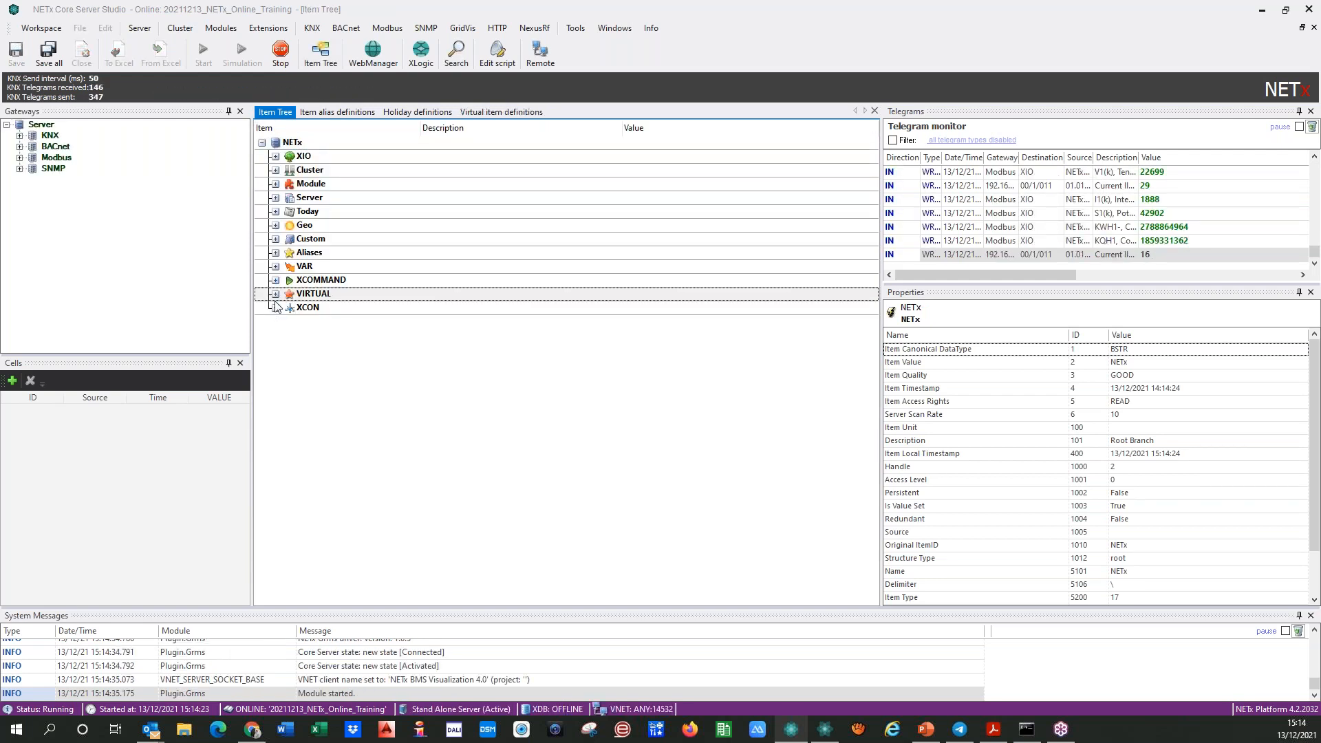
{"action": "left_click", "coordinate": [289, 308]}
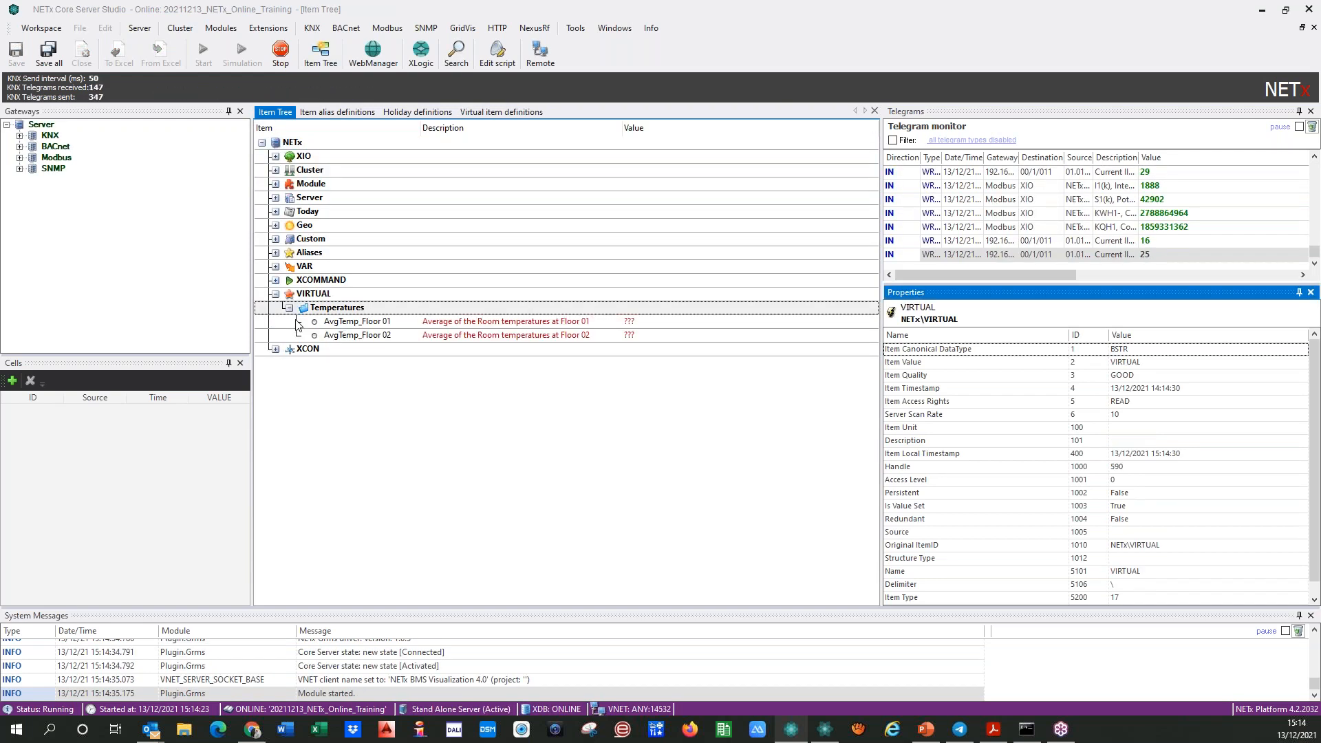
- Write the value 23 to the AvgTemp_Floor 01 virtual item
{"action": "right_click", "coordinate": [402, 325]}
{"action": "left_click", "coordinate": [442, 331]}
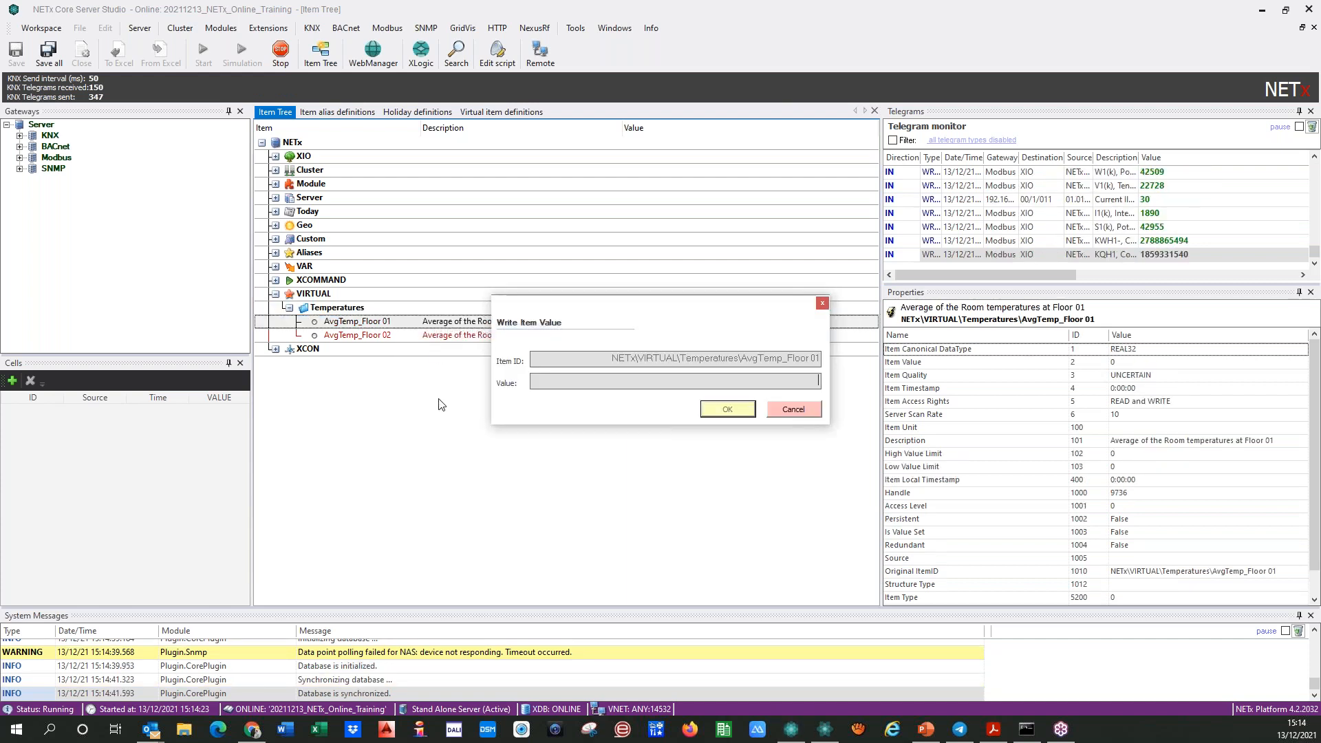
{"action": "type", "text": "23"}
{"action": "left_click", "coordinate": [747, 411]}
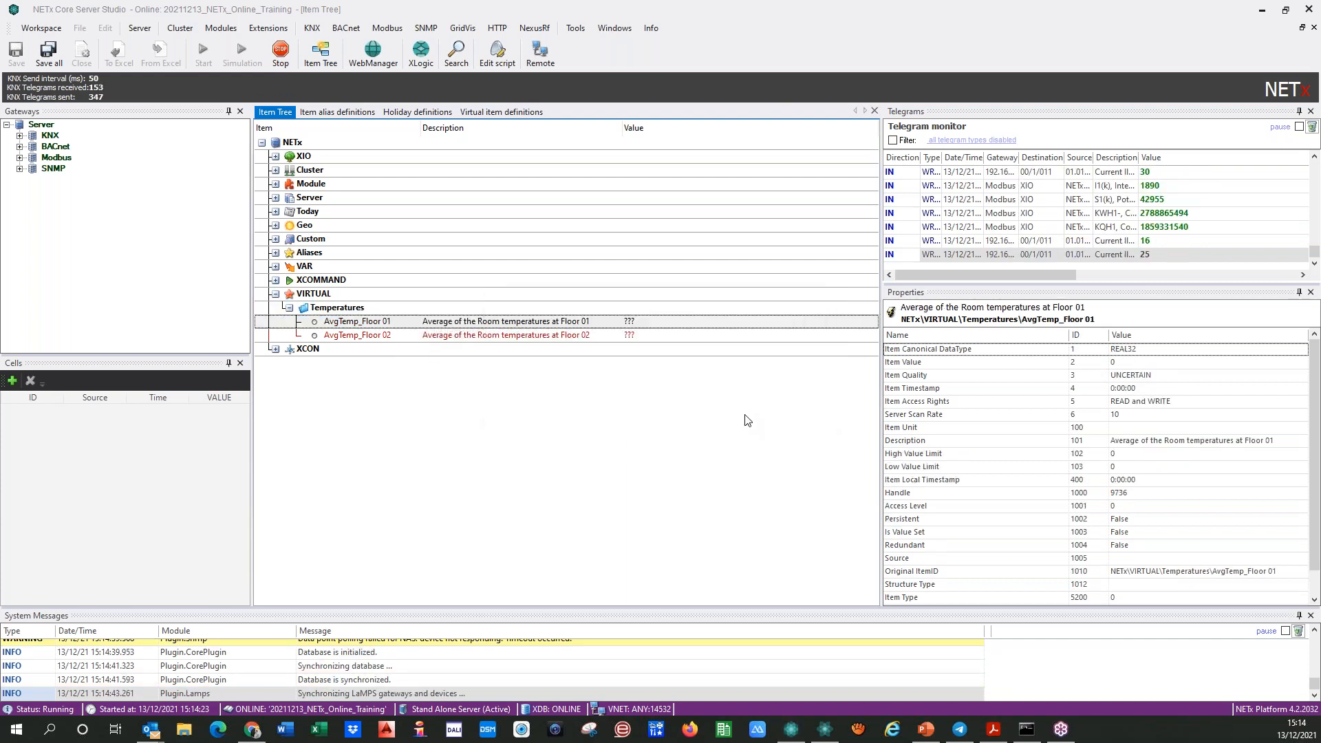
- Write the value 31 to the AvgTemp_Floor 02 virtual item
{"action": "right_click", "coordinate": [407, 335]}
{"action": "left_click", "coordinate": [435, 346]}
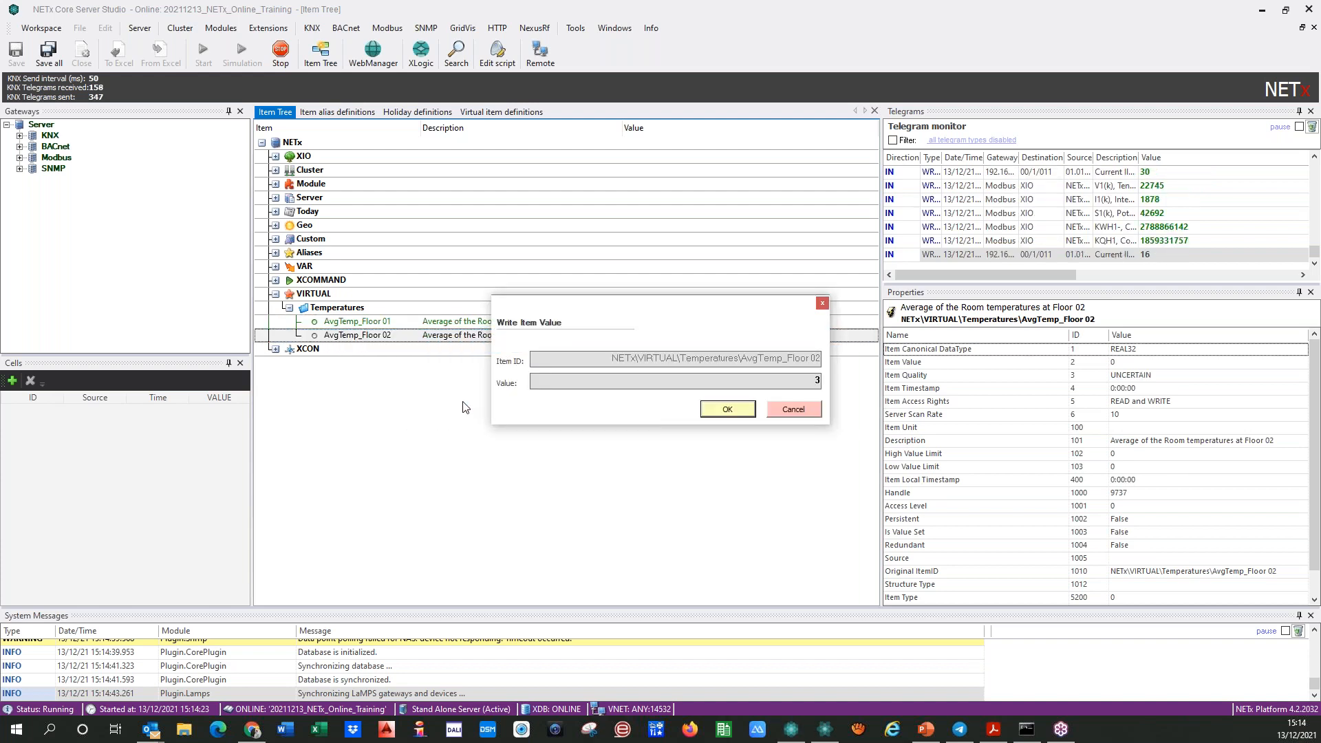
{"action": "type", "text": "1"}
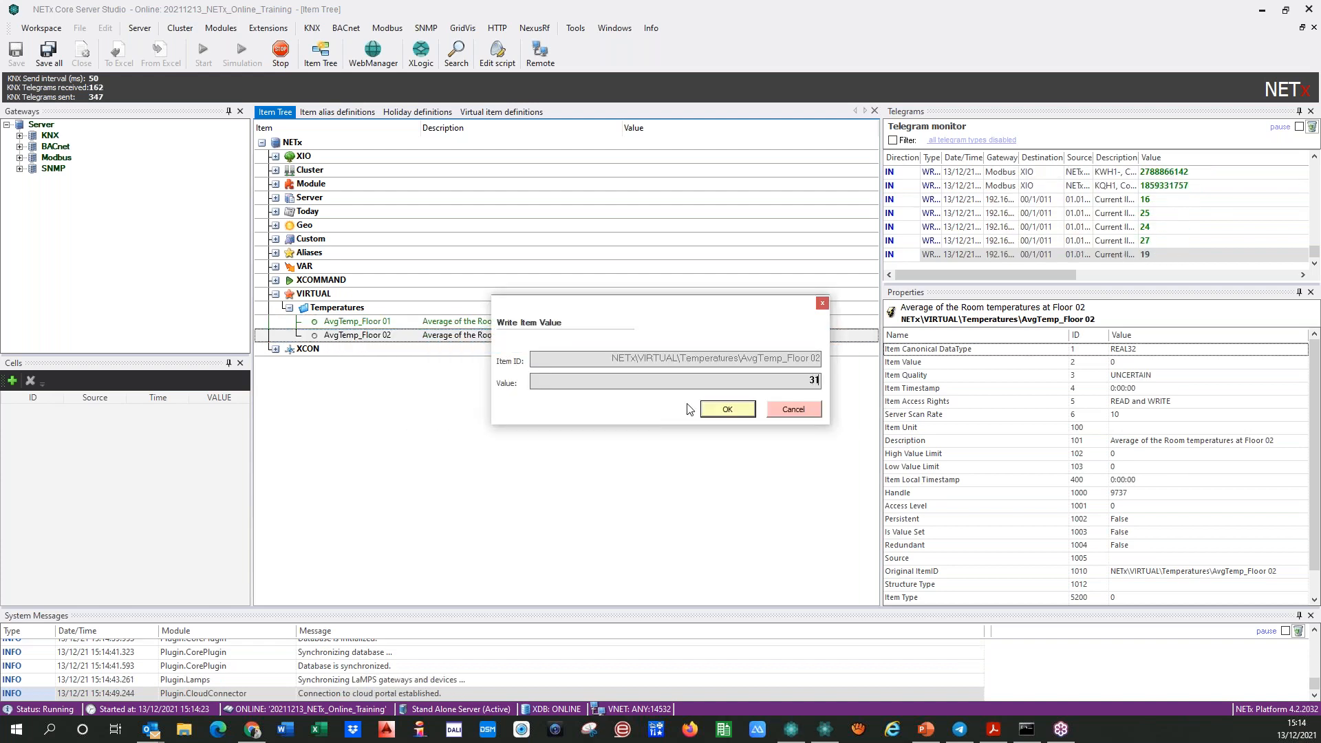
{"action": "left_click", "coordinate": [725, 409]}
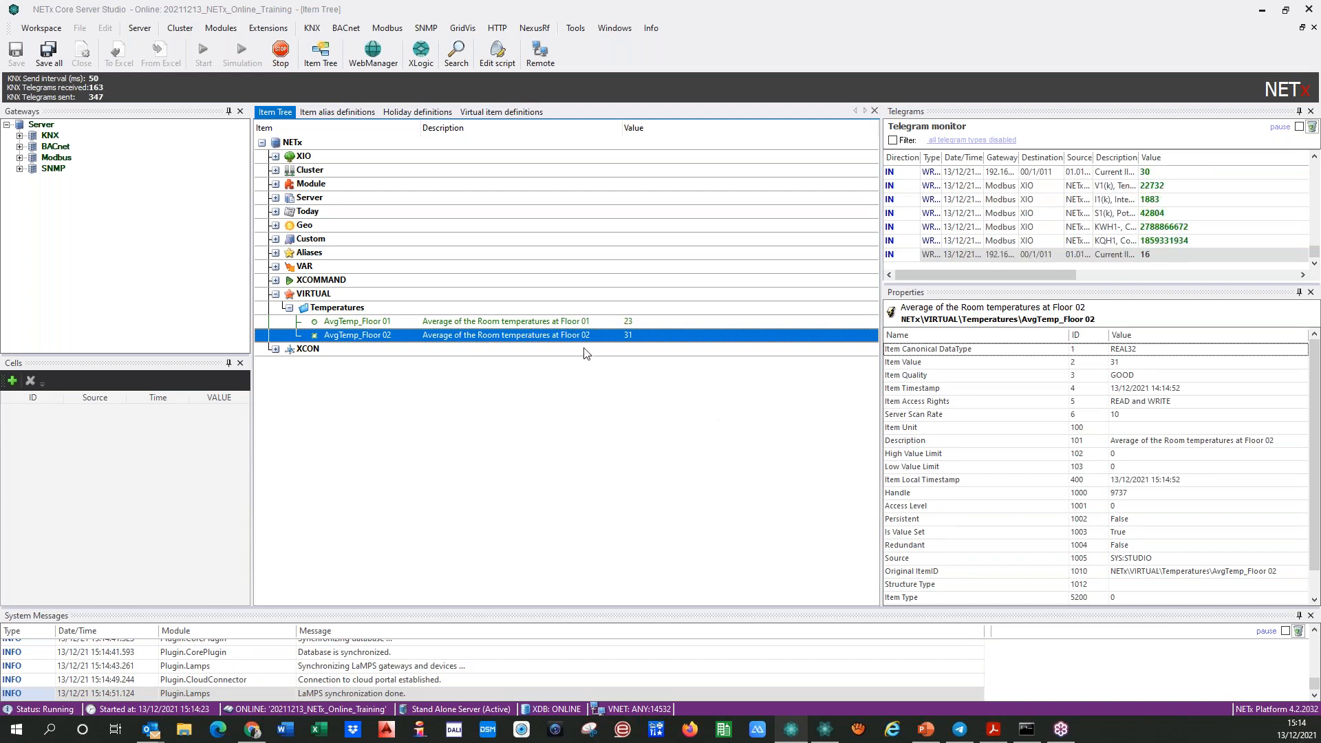
- Collapse the VIRTUAL branch and examine the properties of XCON's SEND_UDP_STR and SEND_UDP_HEX items
{"action": "left_click", "coordinate": [277, 294]}
{"action": "left_click", "coordinate": [276, 294]}
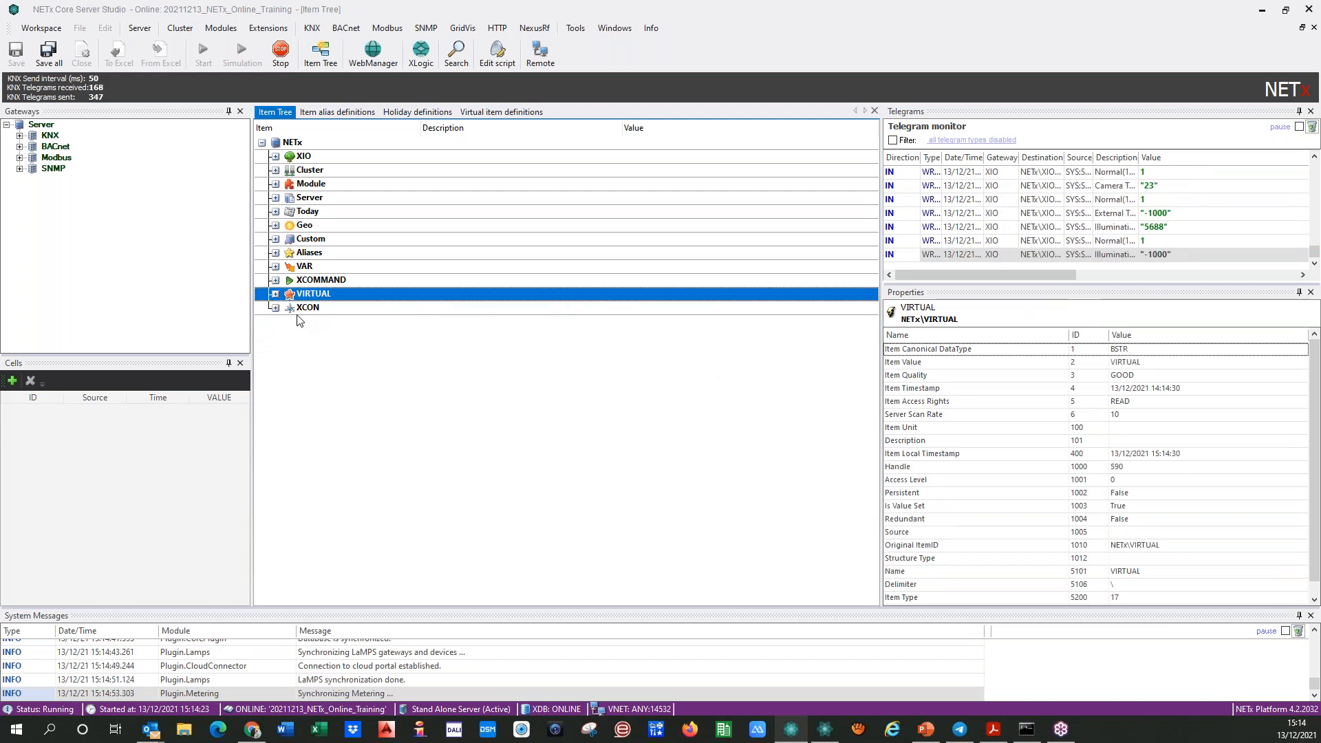
{"action": "left_click", "coordinate": [276, 309]}
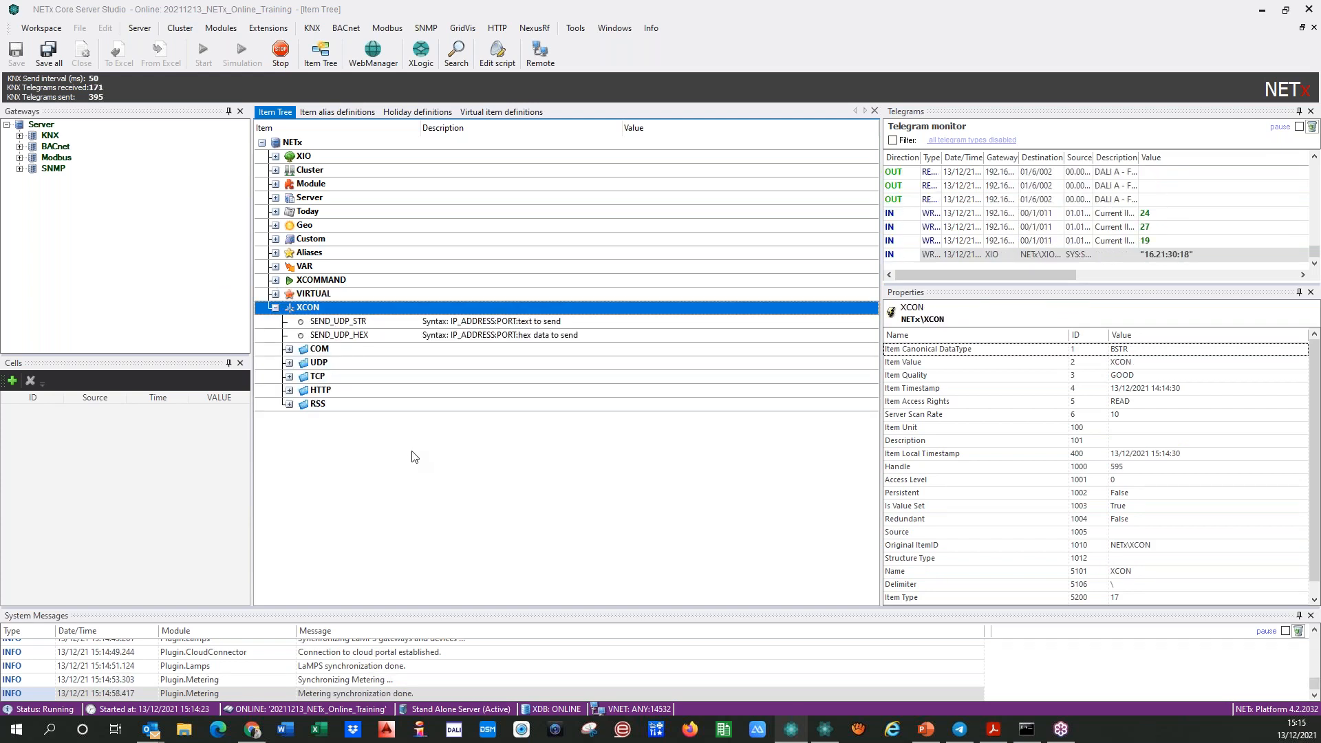
{"action": "left_click", "coordinate": [275, 308]}
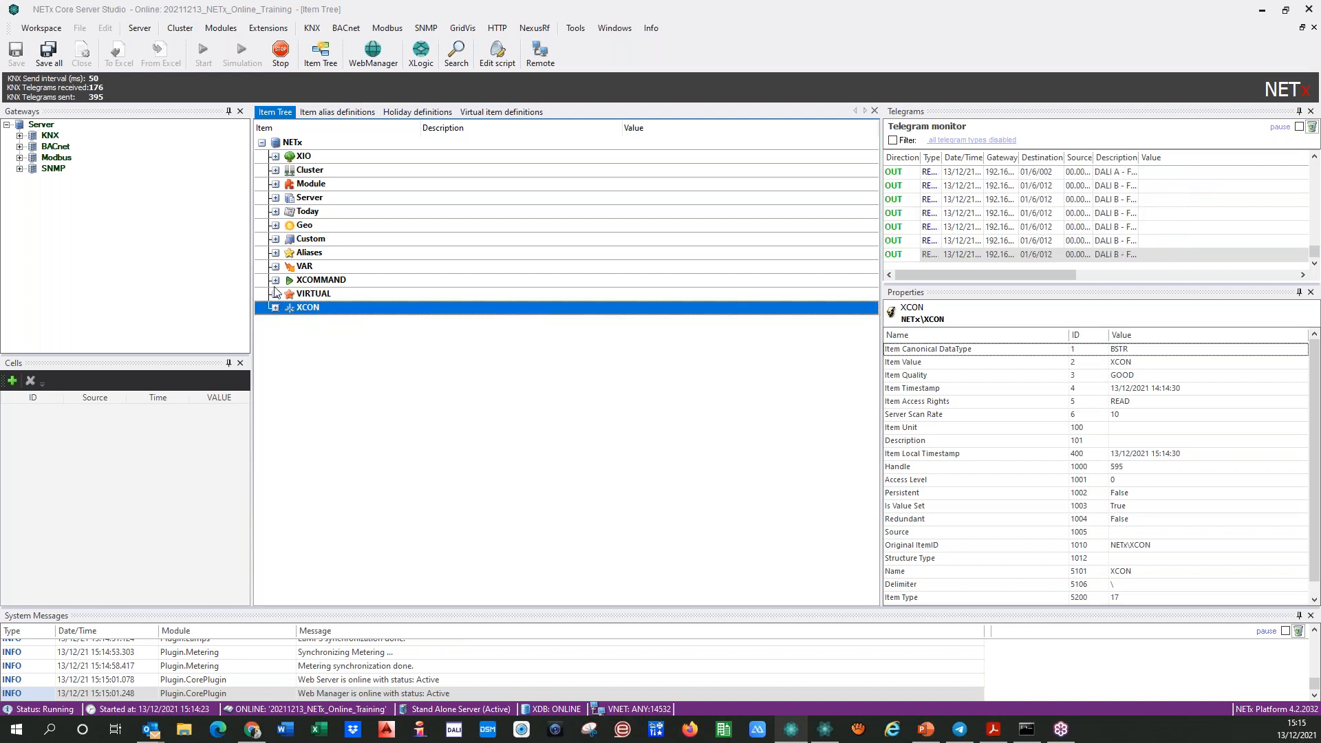
{"action": "left_click", "coordinate": [275, 308]}
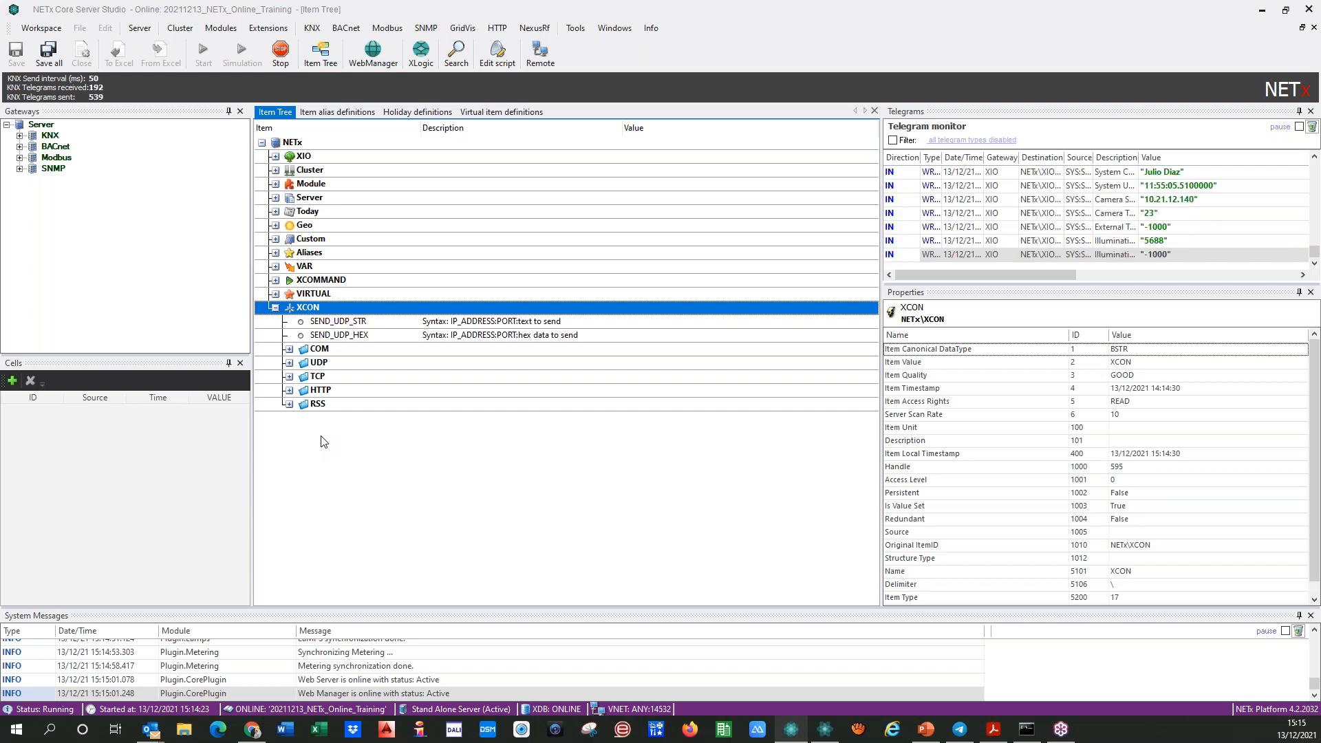
{"action": "left_click", "coordinate": [356, 326]}
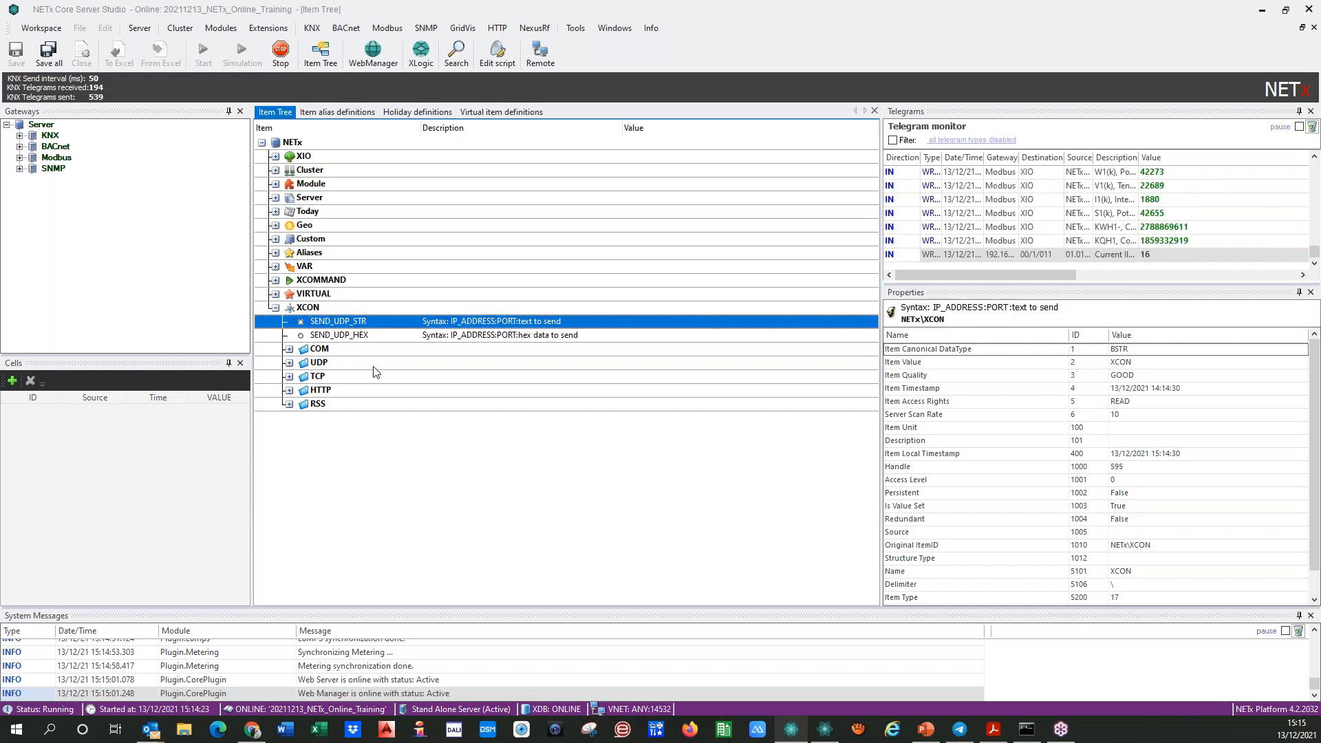
{"action": "left_click", "coordinate": [354, 336]}
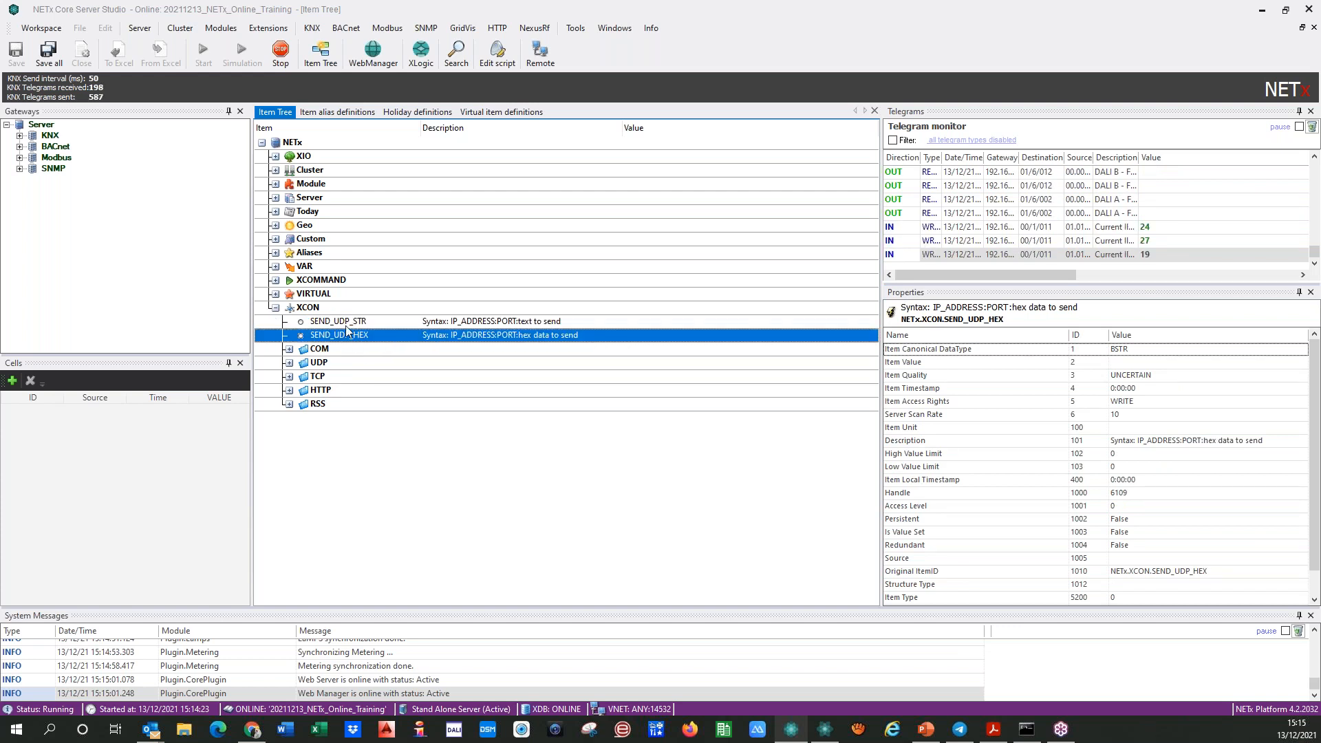
{"action": "left_click", "coordinate": [346, 326]}
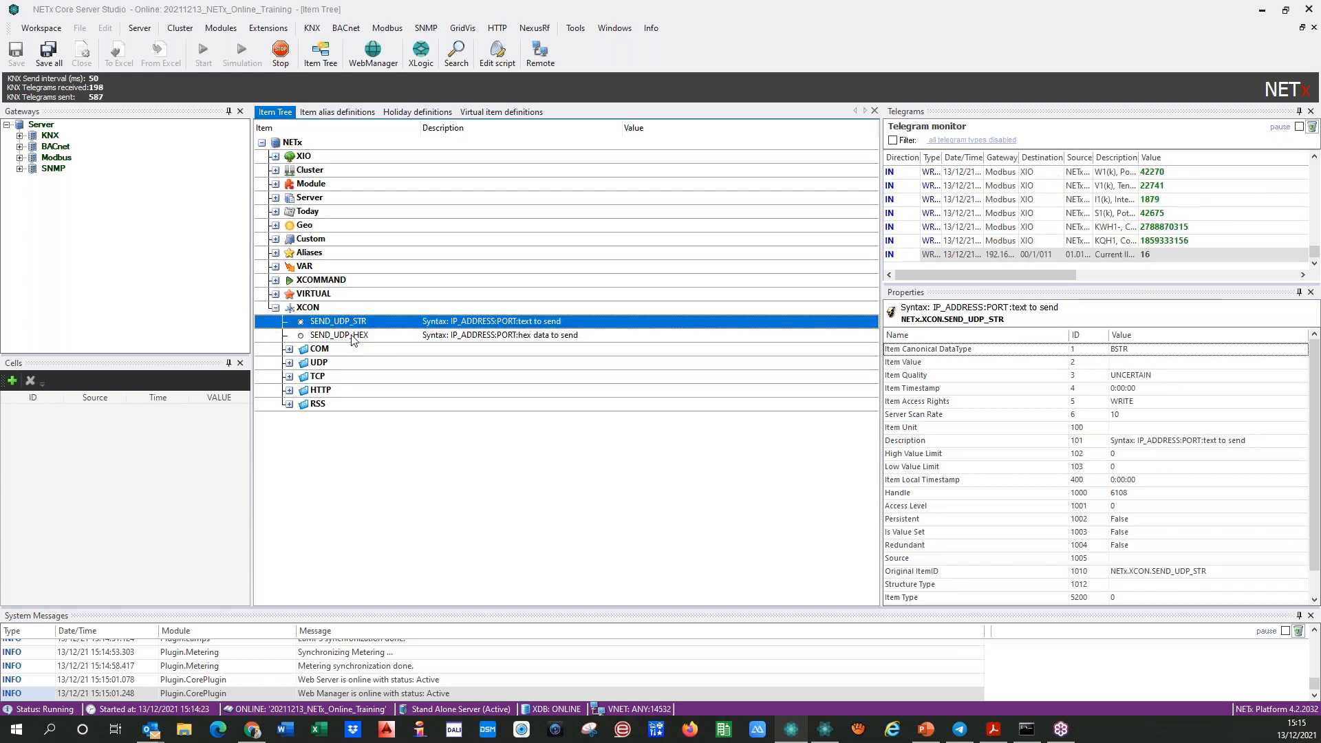
{"action": "left_click", "coordinate": [353, 336]}
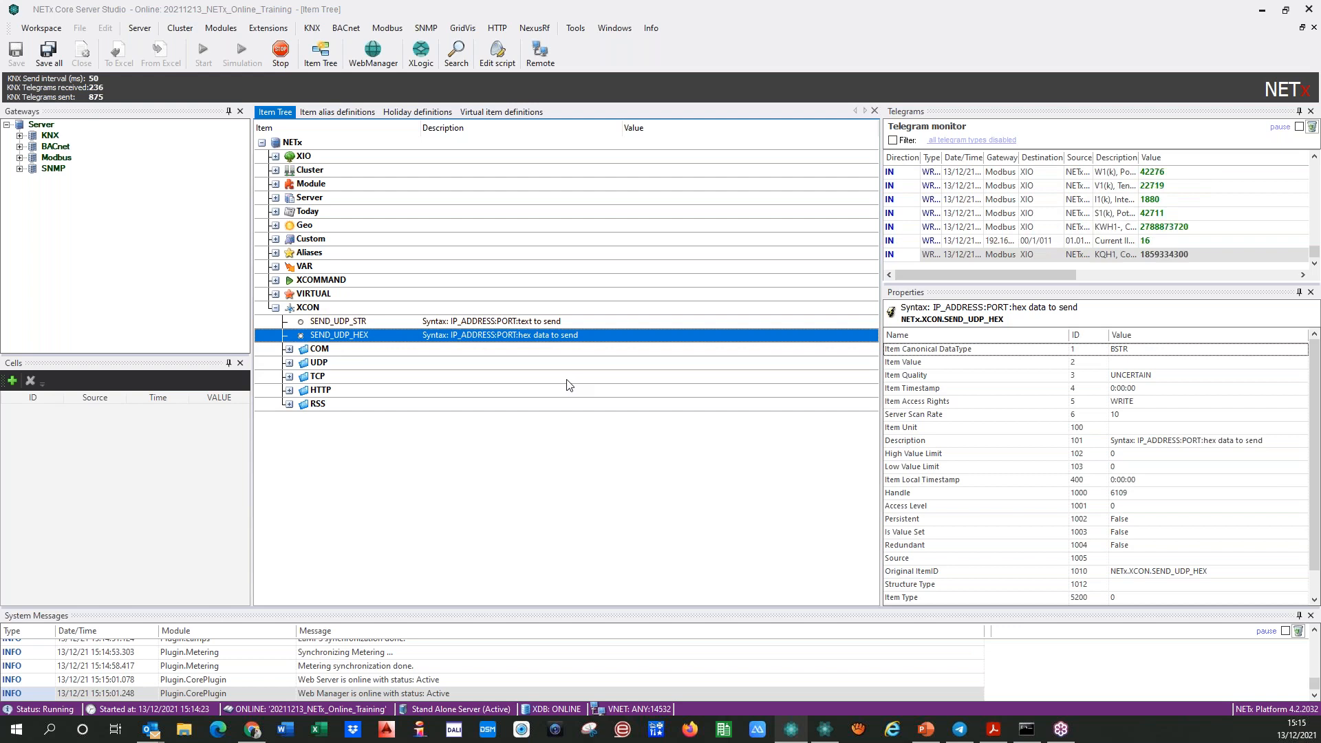
- Write the value 192.168.71.16:53:FFBA to the SEND_UDP_HEX item under XCON
{"action": "right_click", "coordinate": [444, 340]}
{"action": "left_click", "coordinate": [464, 346]}
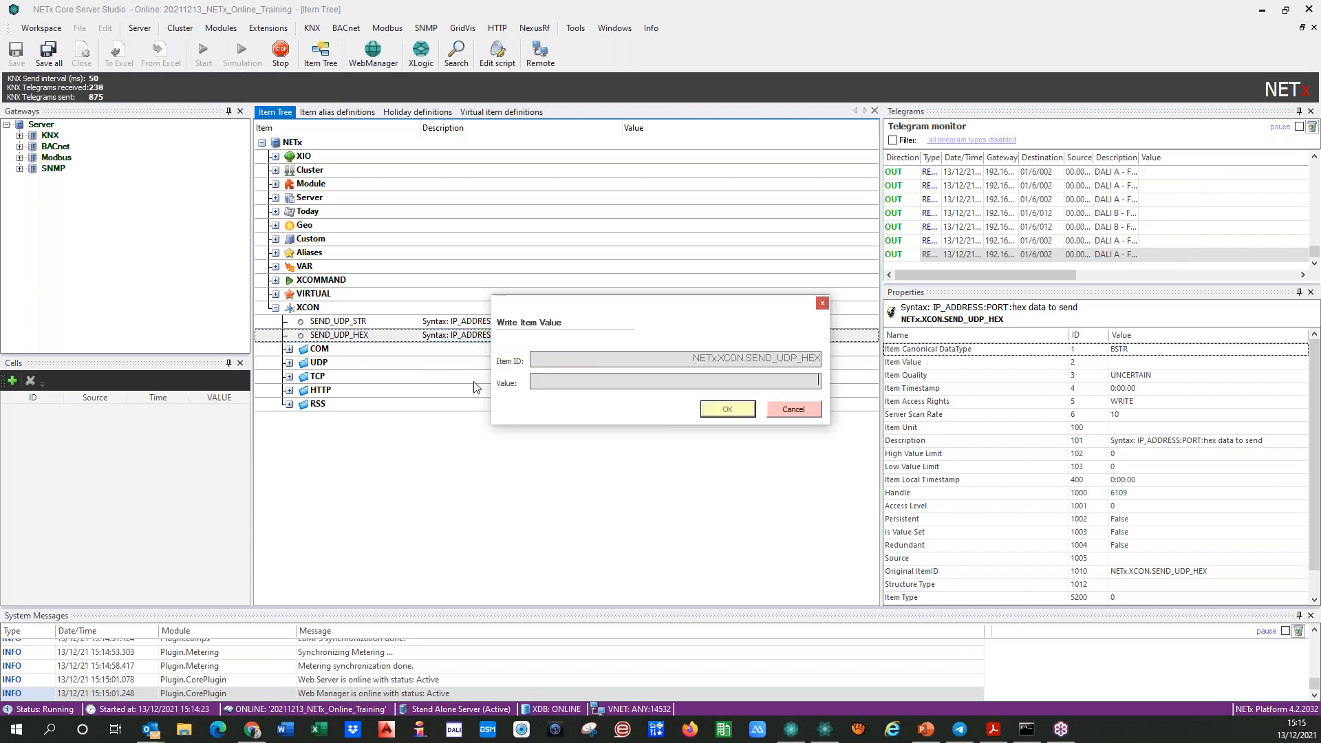
{"action": "type", "text": "192.168.71."}
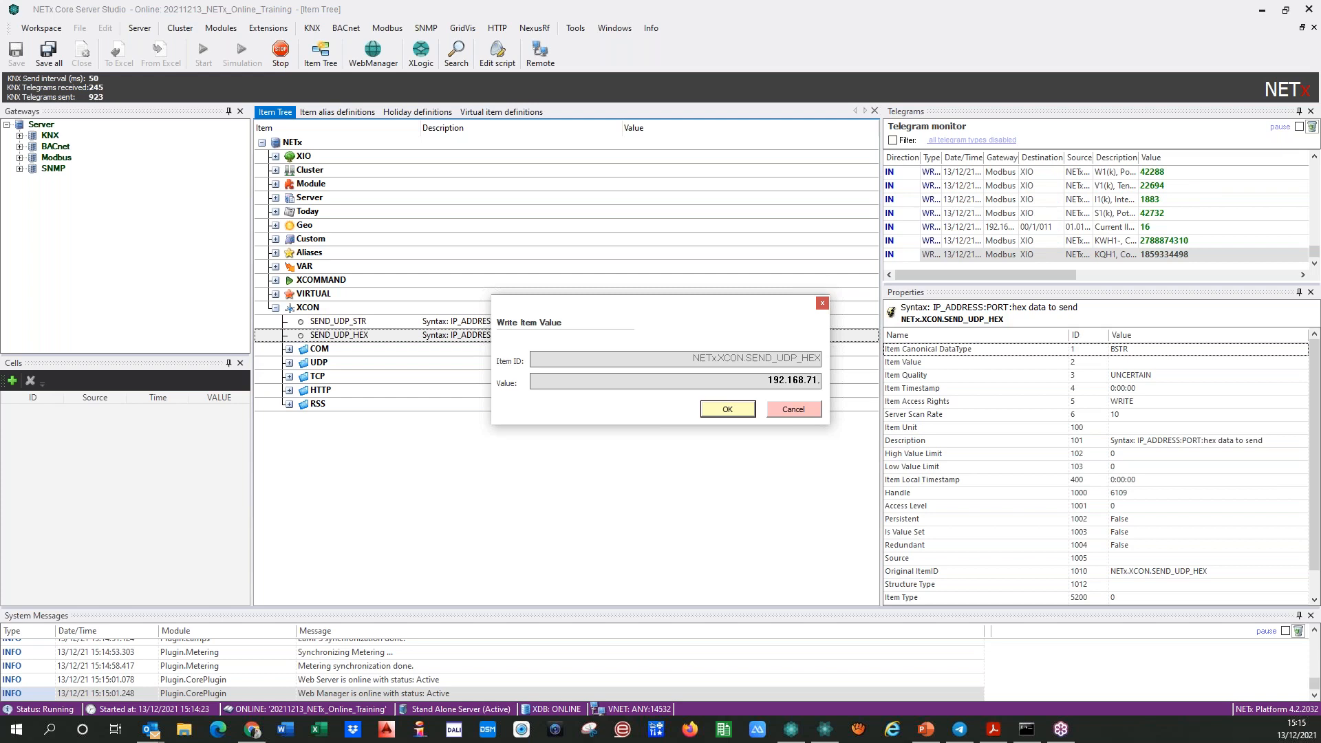
{"action": "type", "text": "16:"}
{"action": "left_click_drag", "start_coordinate": [593, 329], "coordinate": [471, 474]}
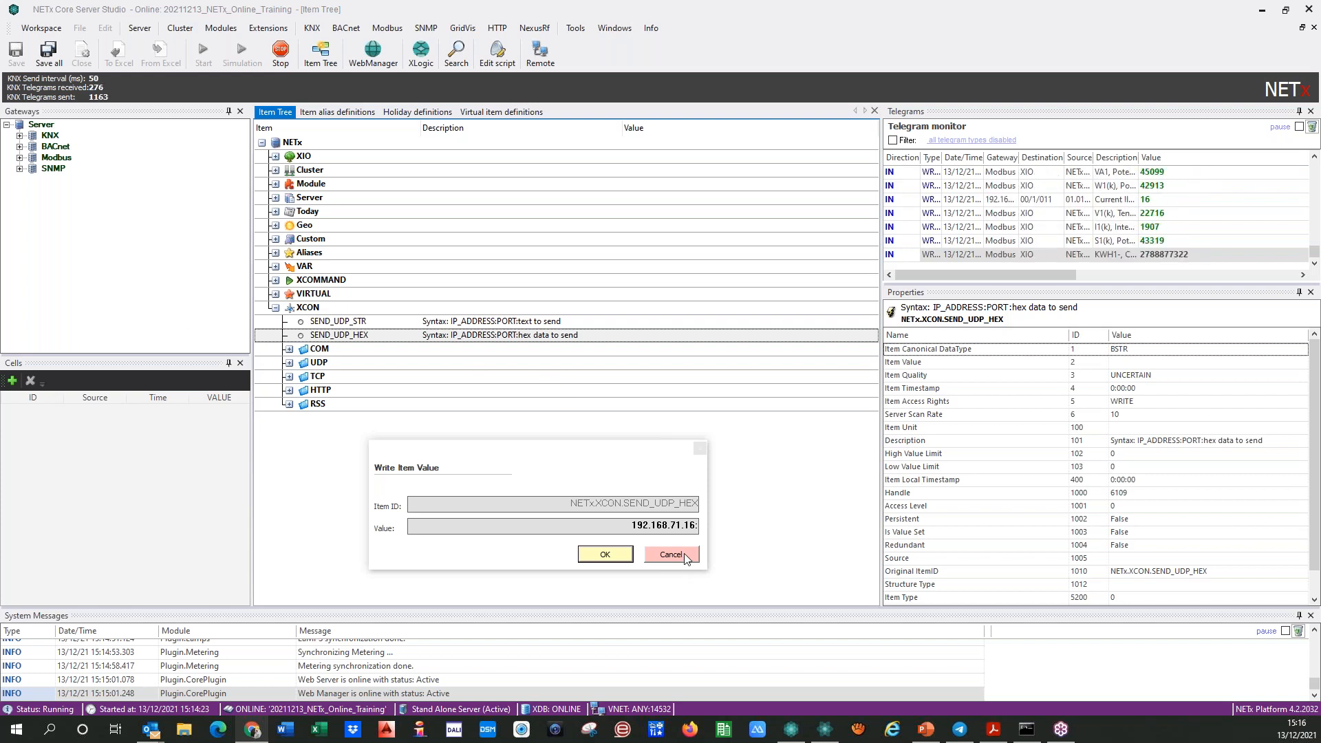
{"action": "left_click", "coordinate": [691, 527]}
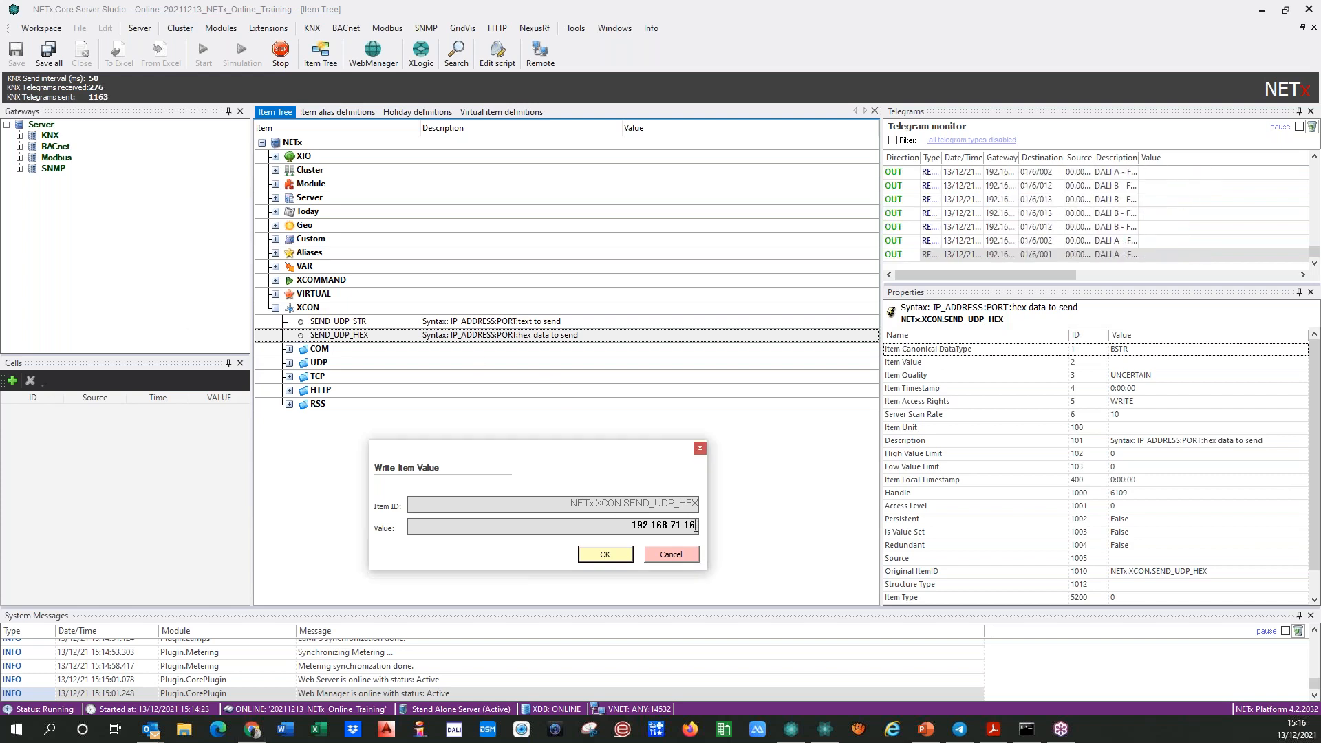
{"action": "type", "text": "53"}
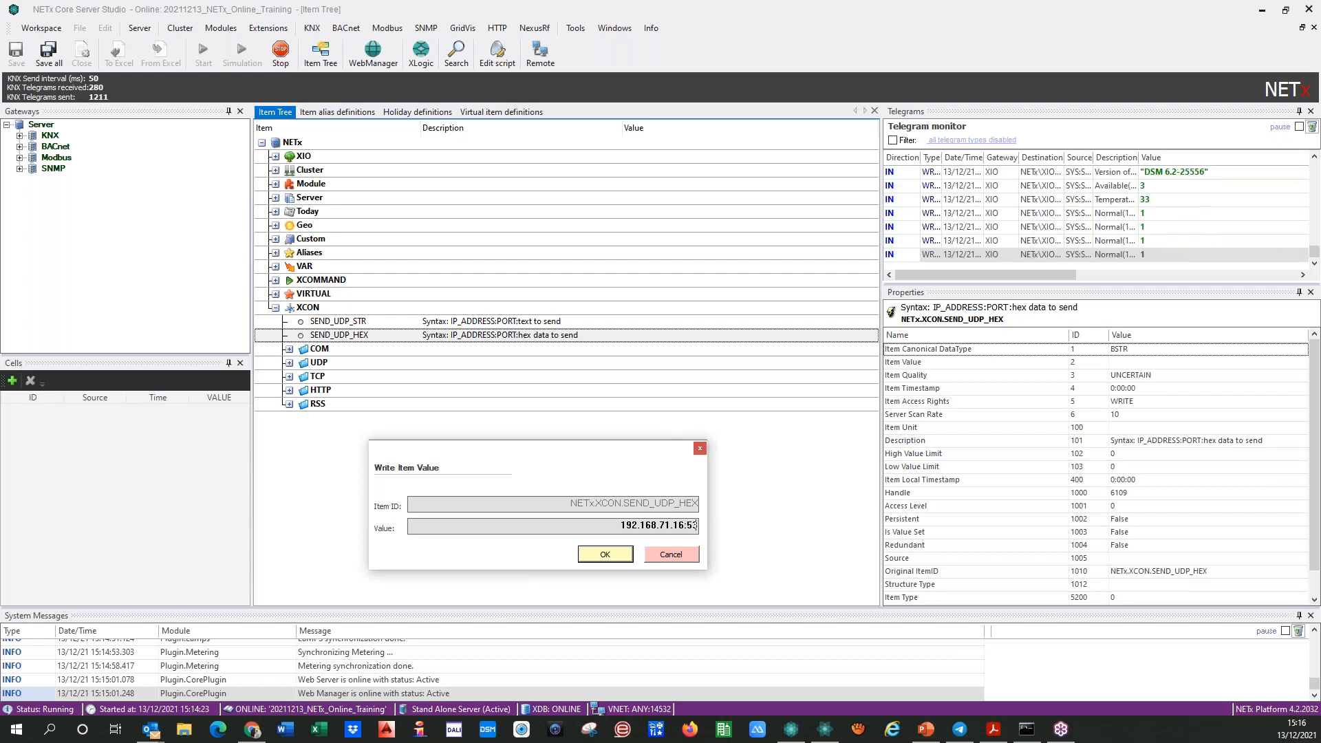
{"action": "type", "text": ":"}
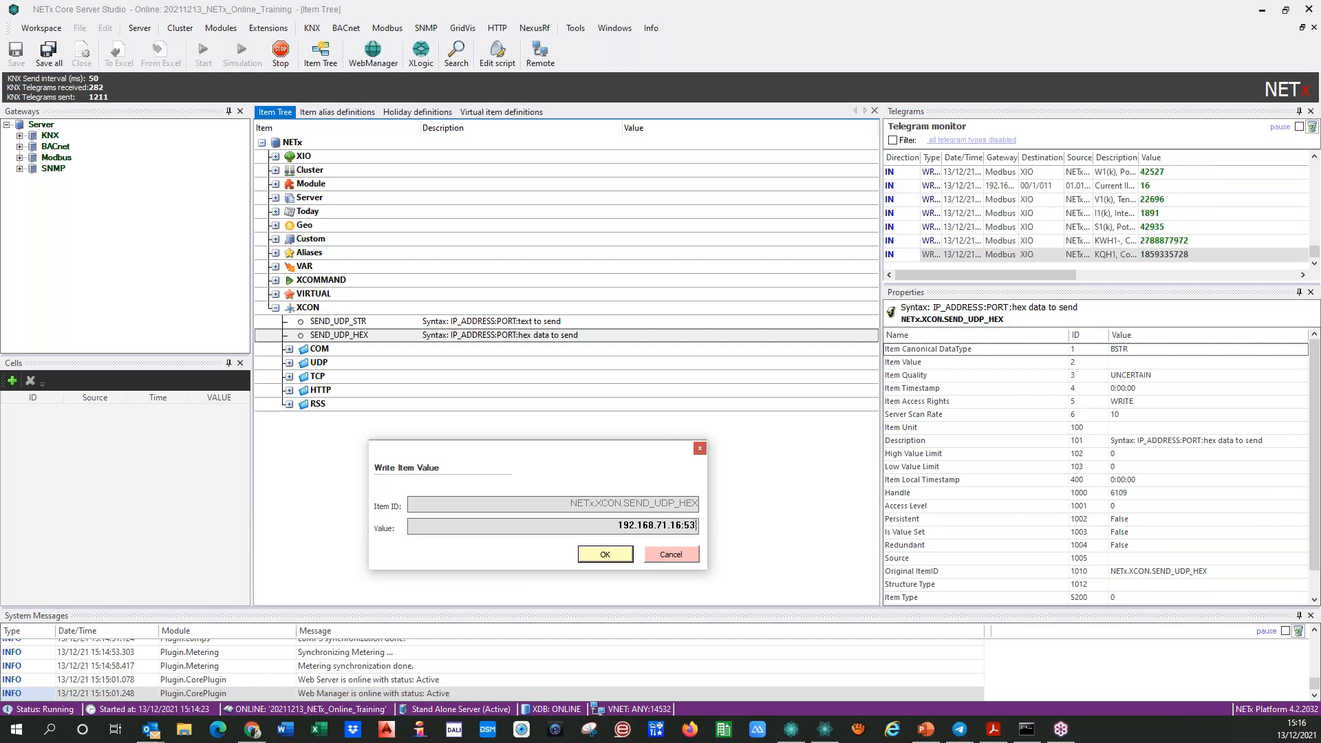
{"action": "type", "text": "FF"}
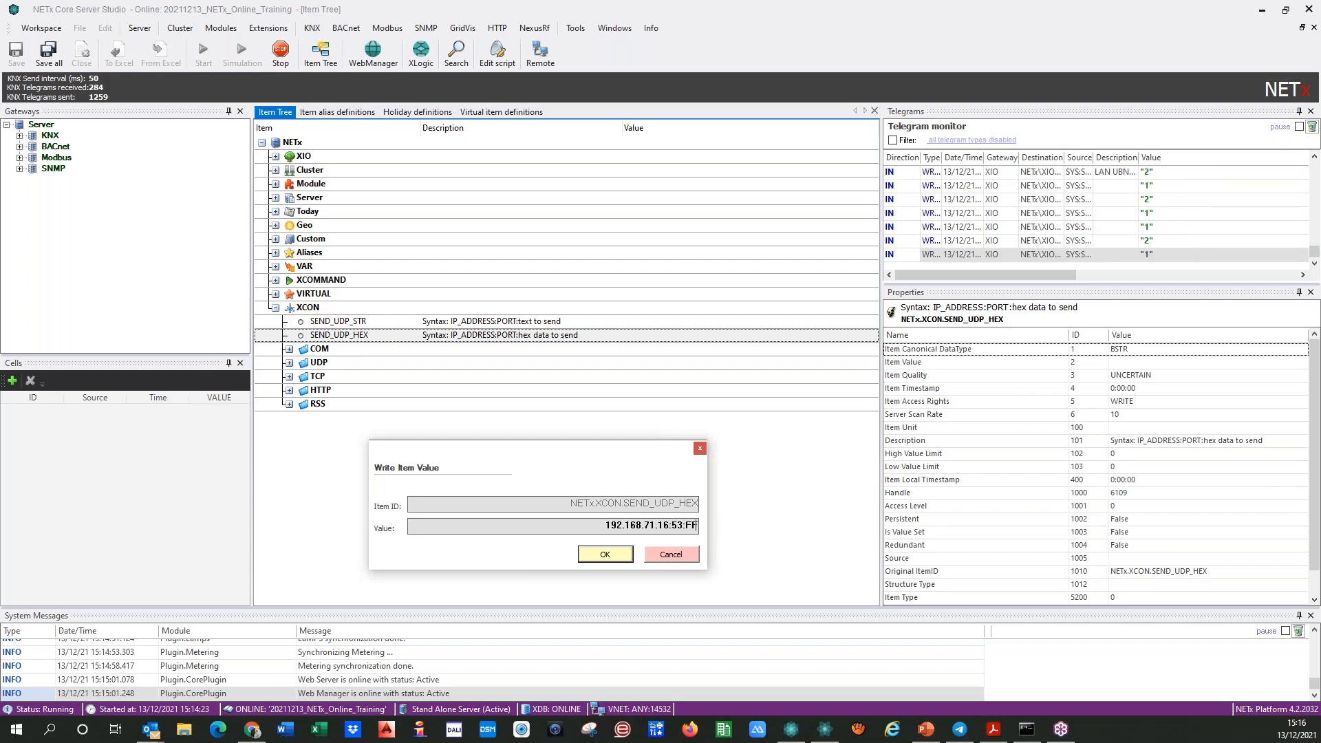
{"action": "type", "text": "BA"}
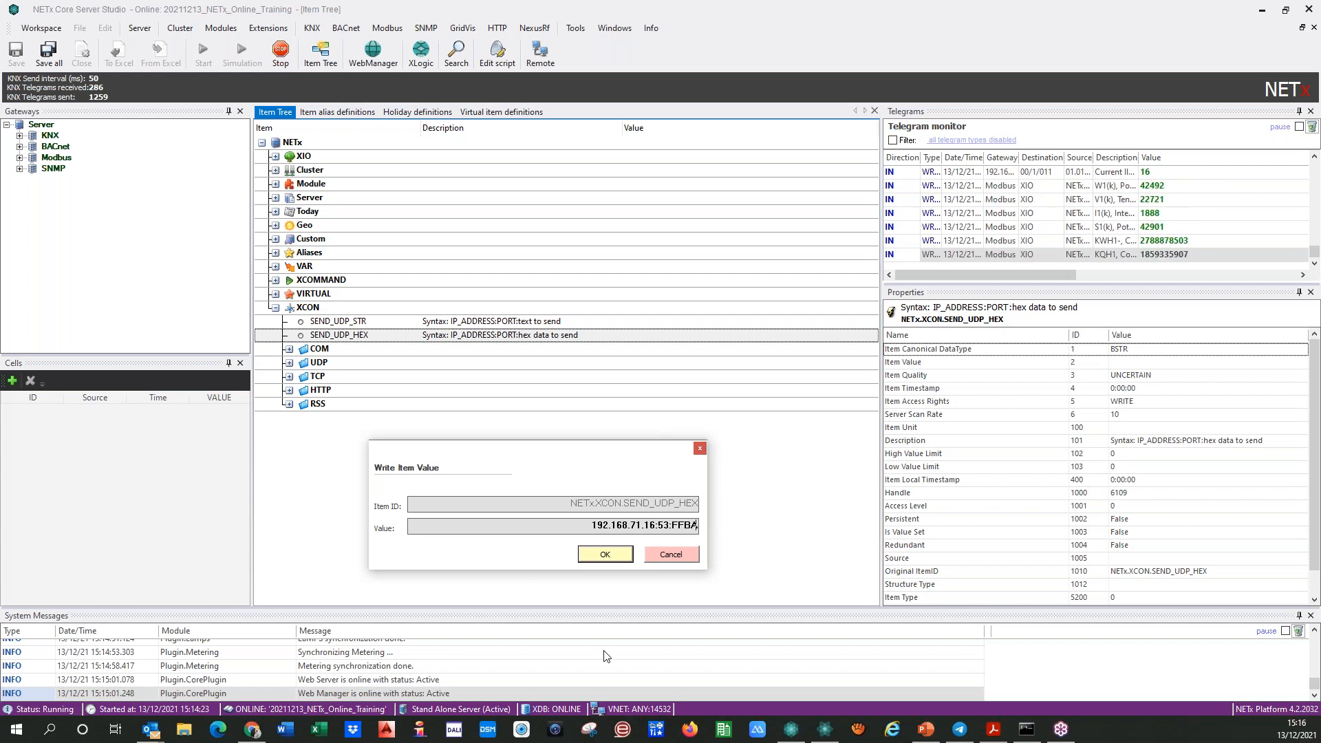
{"action": "left_click", "coordinate": [599, 563]}
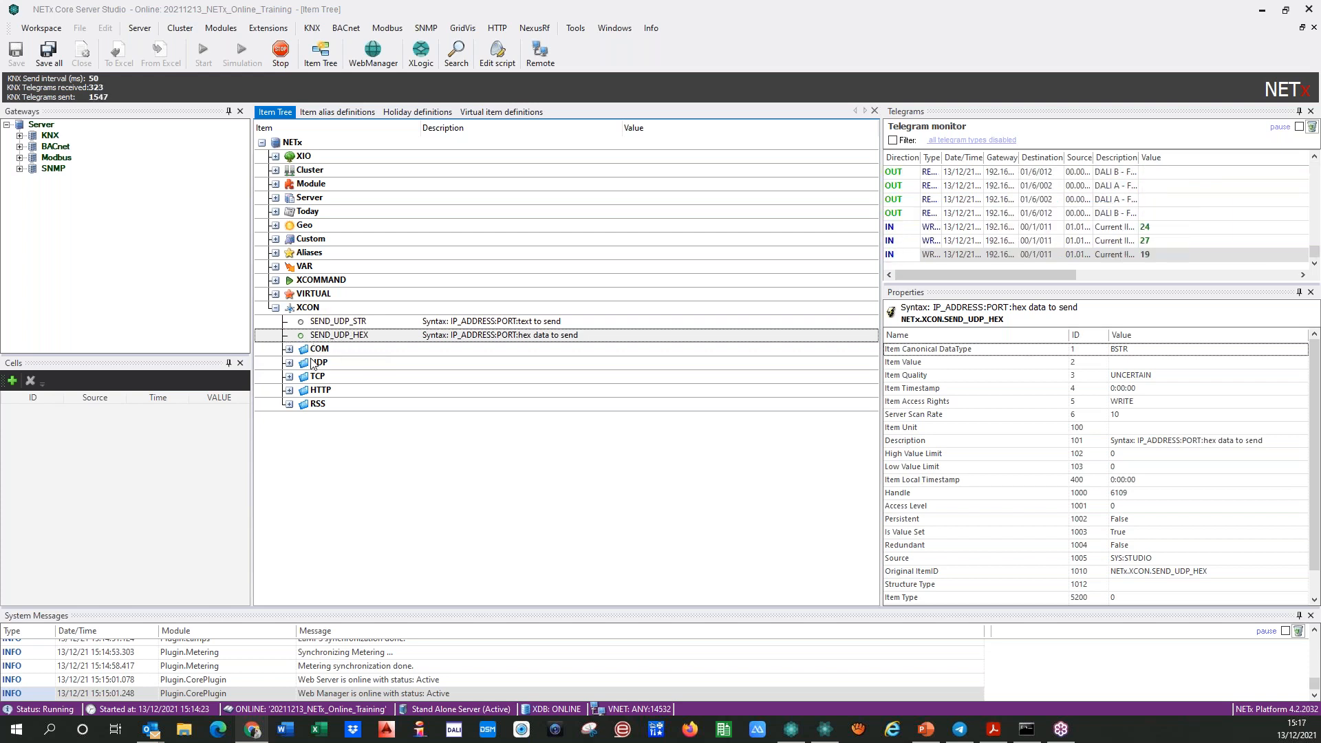
- Examine the COM items under XCON, including the Config folder's serial settings and the Baudrate properties, and collapse the COM branch
{"action": "left_click", "coordinate": [290, 349]}
{"action": "left_click", "coordinate": [326, 378]}
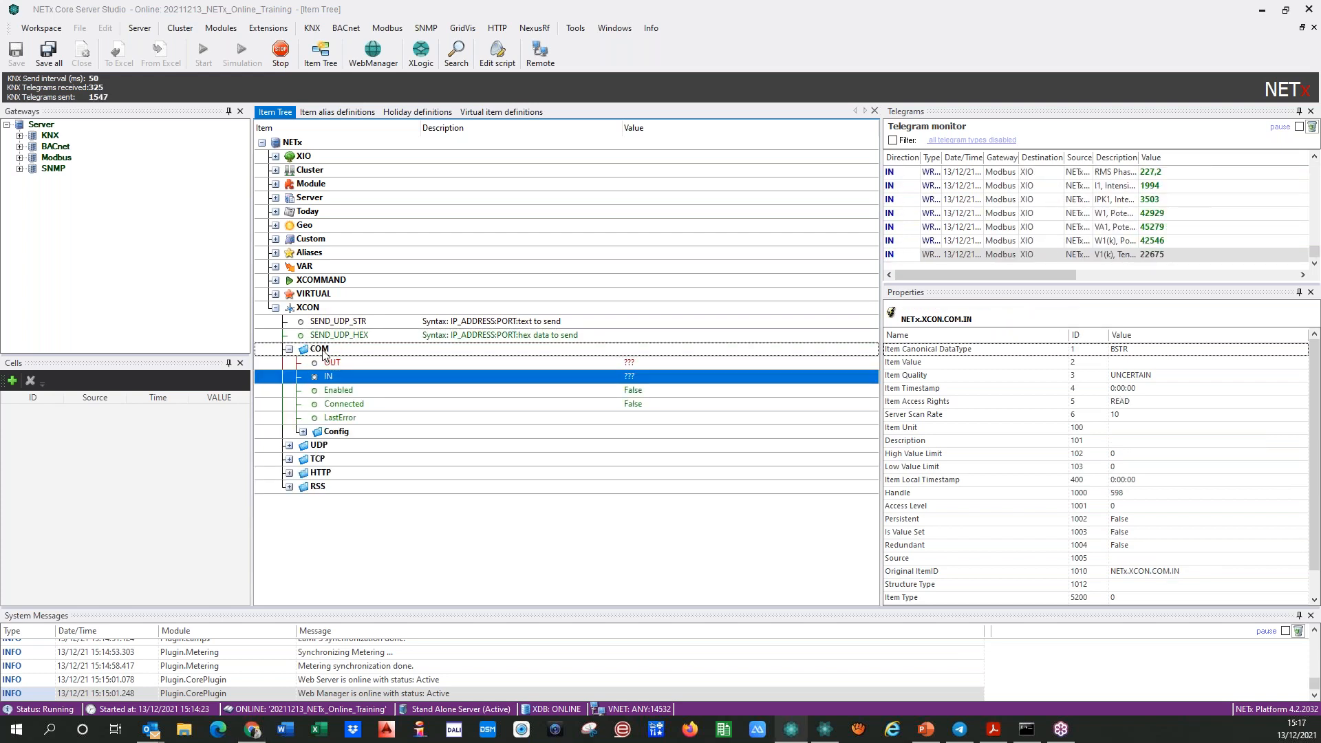
{"action": "left_click", "coordinate": [324, 351]}
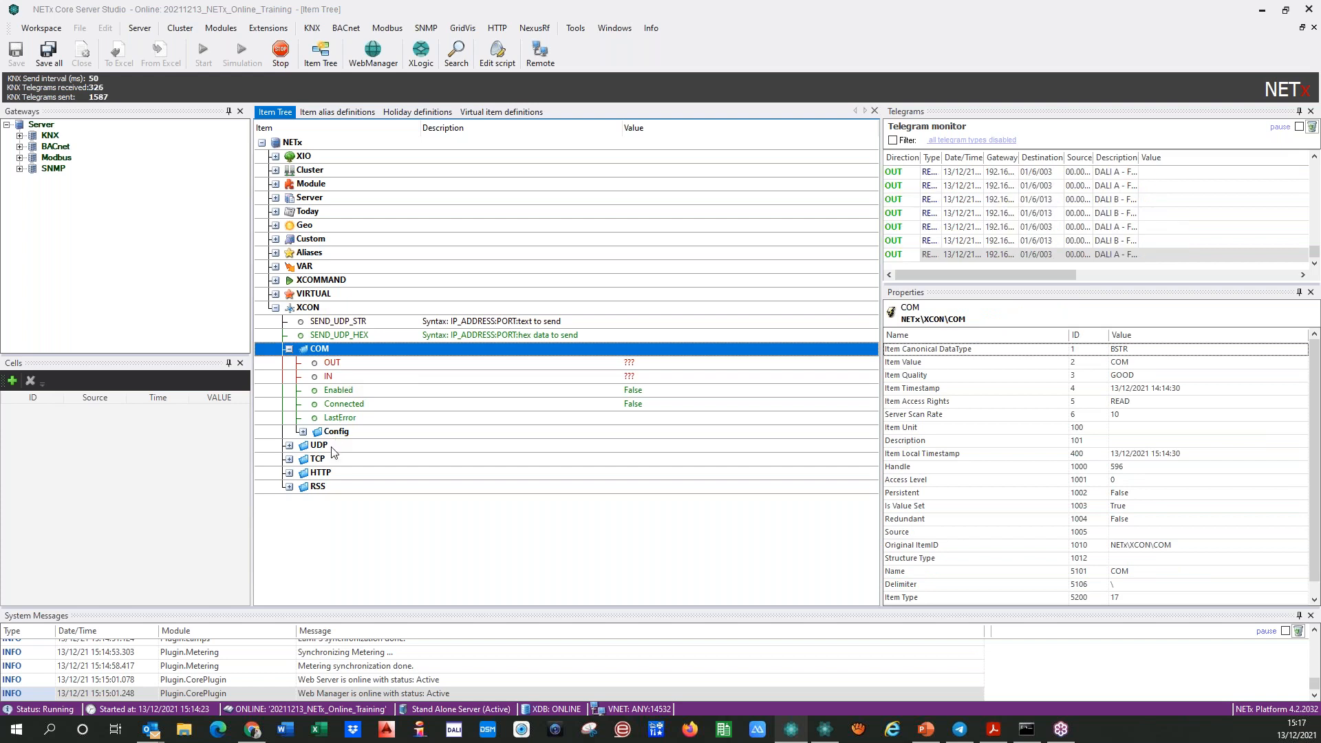
{"action": "left_click", "coordinate": [304, 432]}
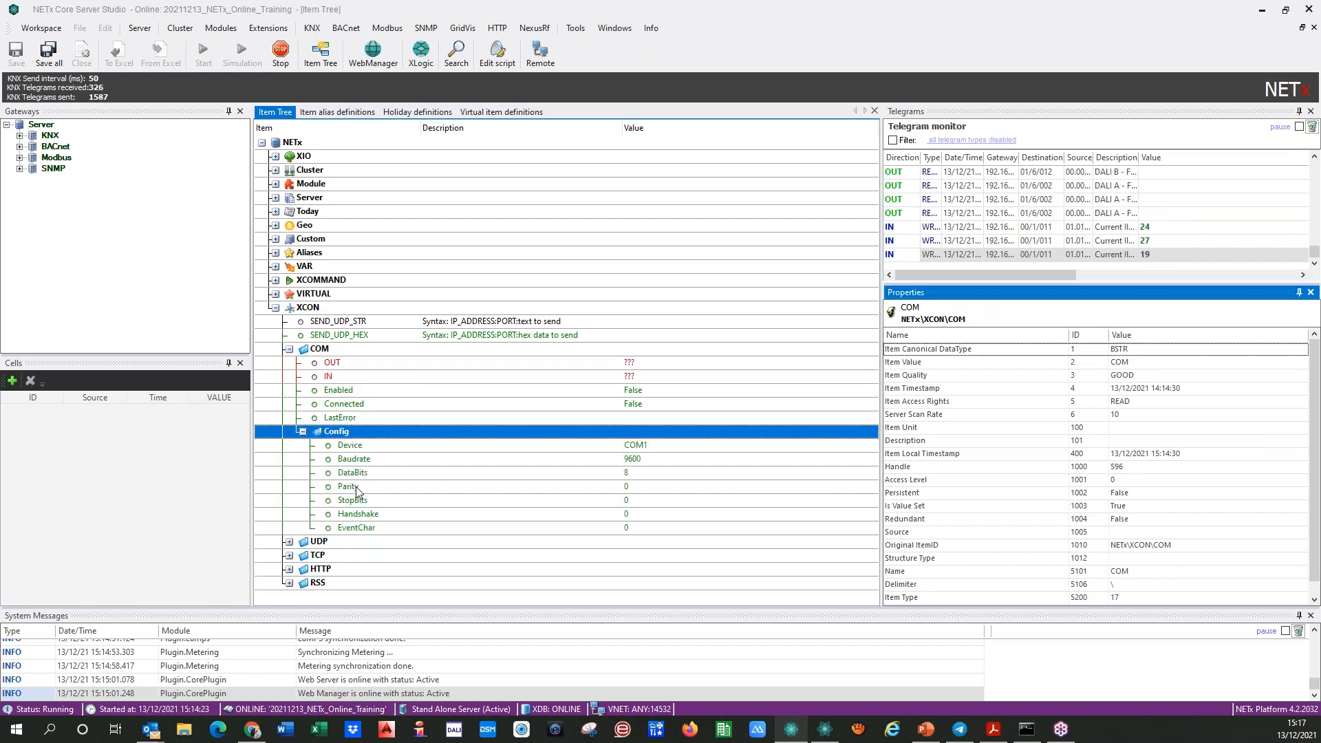
{"action": "left_click", "coordinate": [633, 460]}
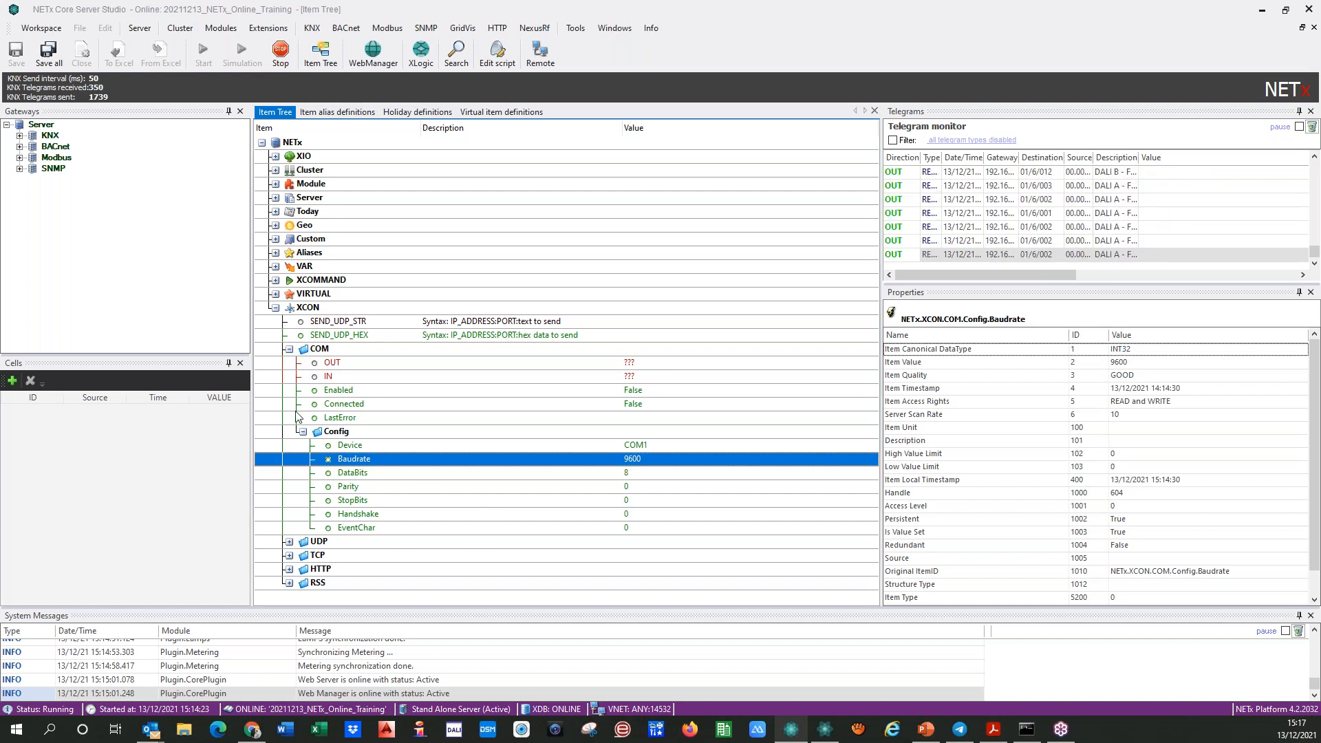
{"action": "left_click", "coordinate": [288, 350]}
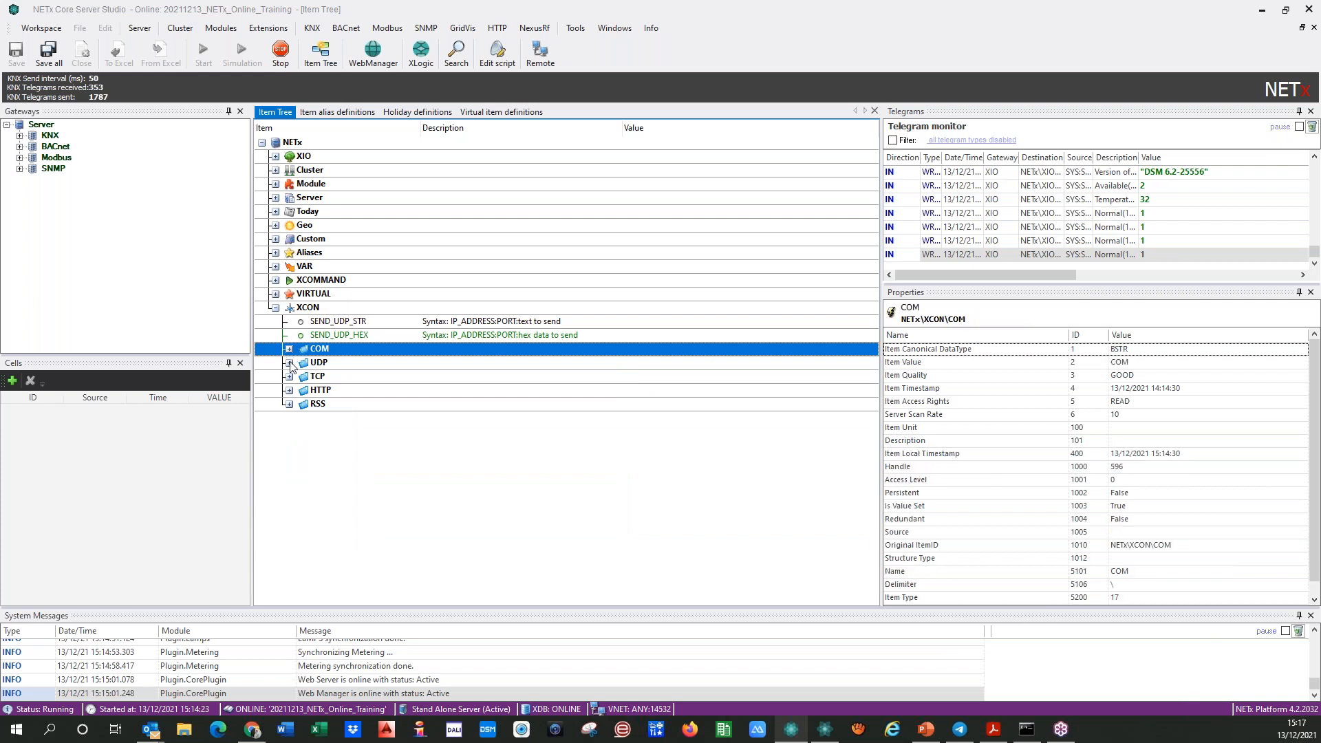
- Examine XCON's UDP branch with its Config folder, its TCP and HTTP branches, and the available HTTP driver definition options
{"action": "left_click", "coordinate": [289, 362]}
{"action": "double_click", "coordinate": [338, 446]}
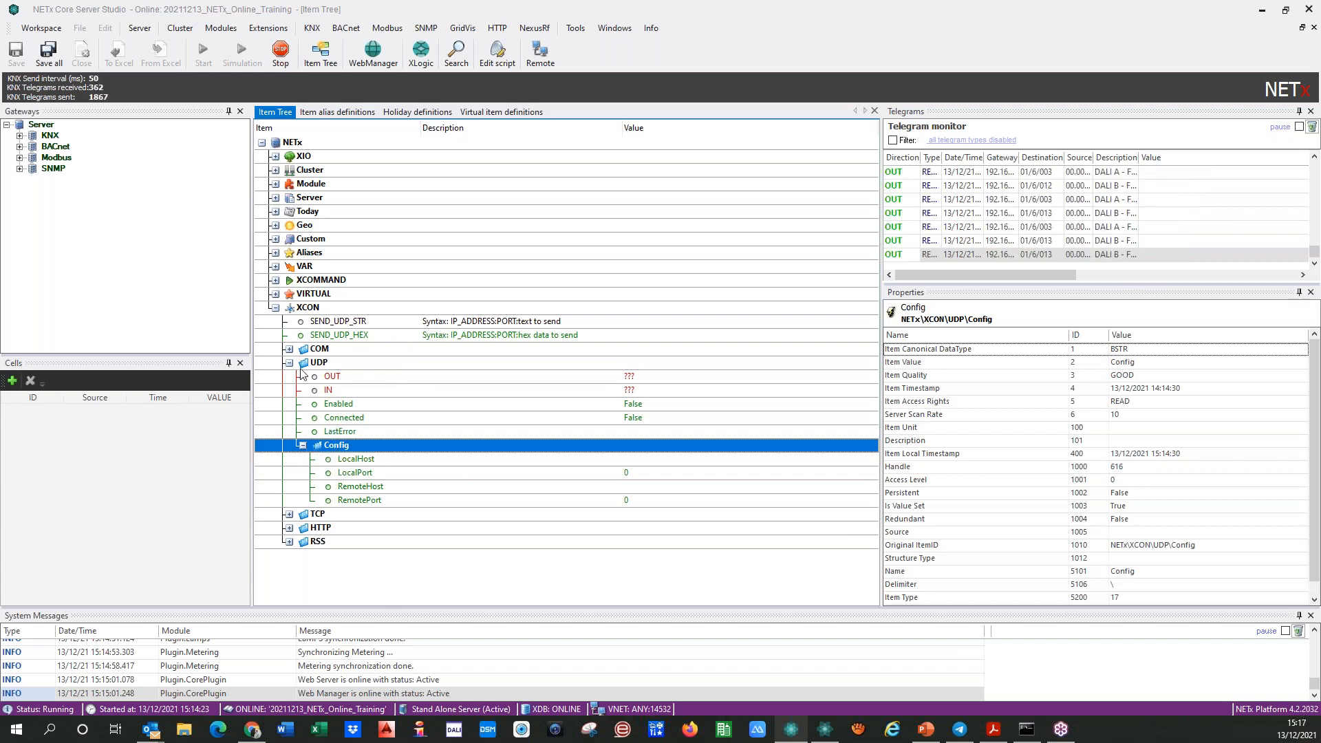
{"action": "left_click", "coordinate": [290, 515]}
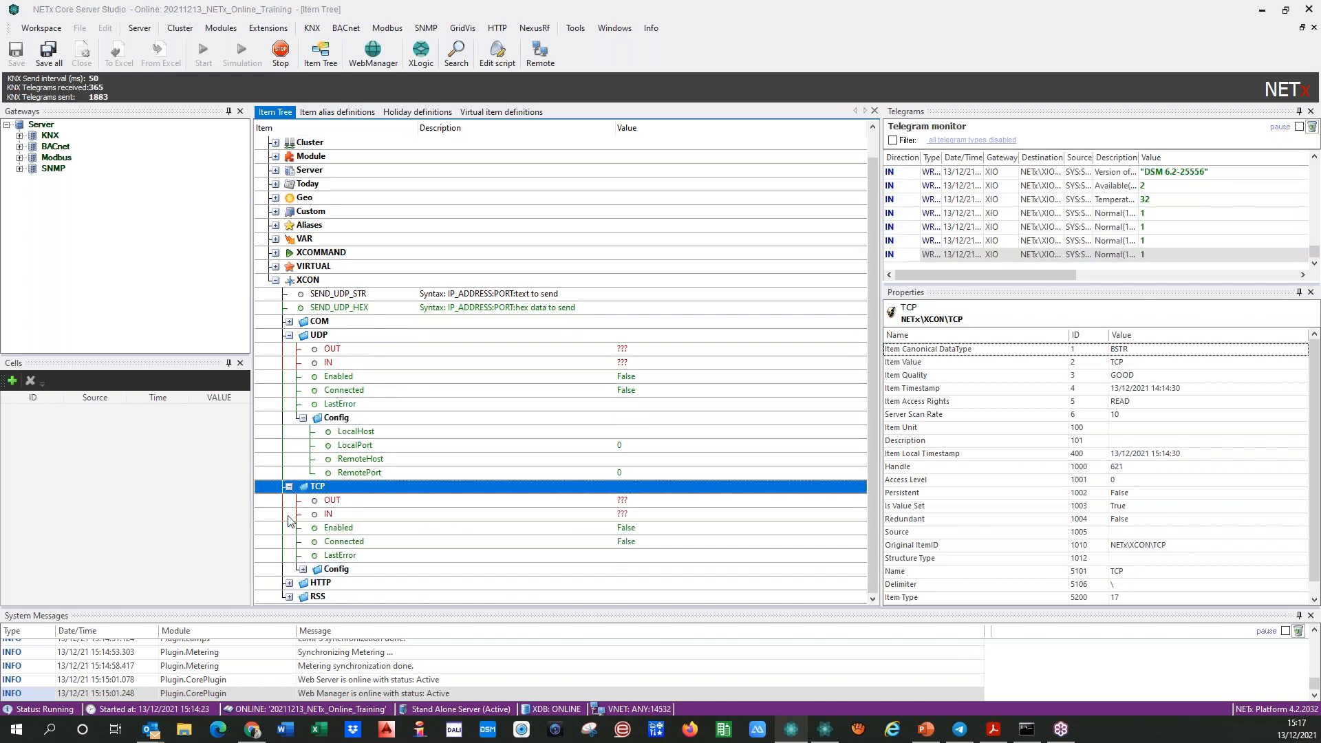
{"action": "left_click", "coordinate": [290, 582]}
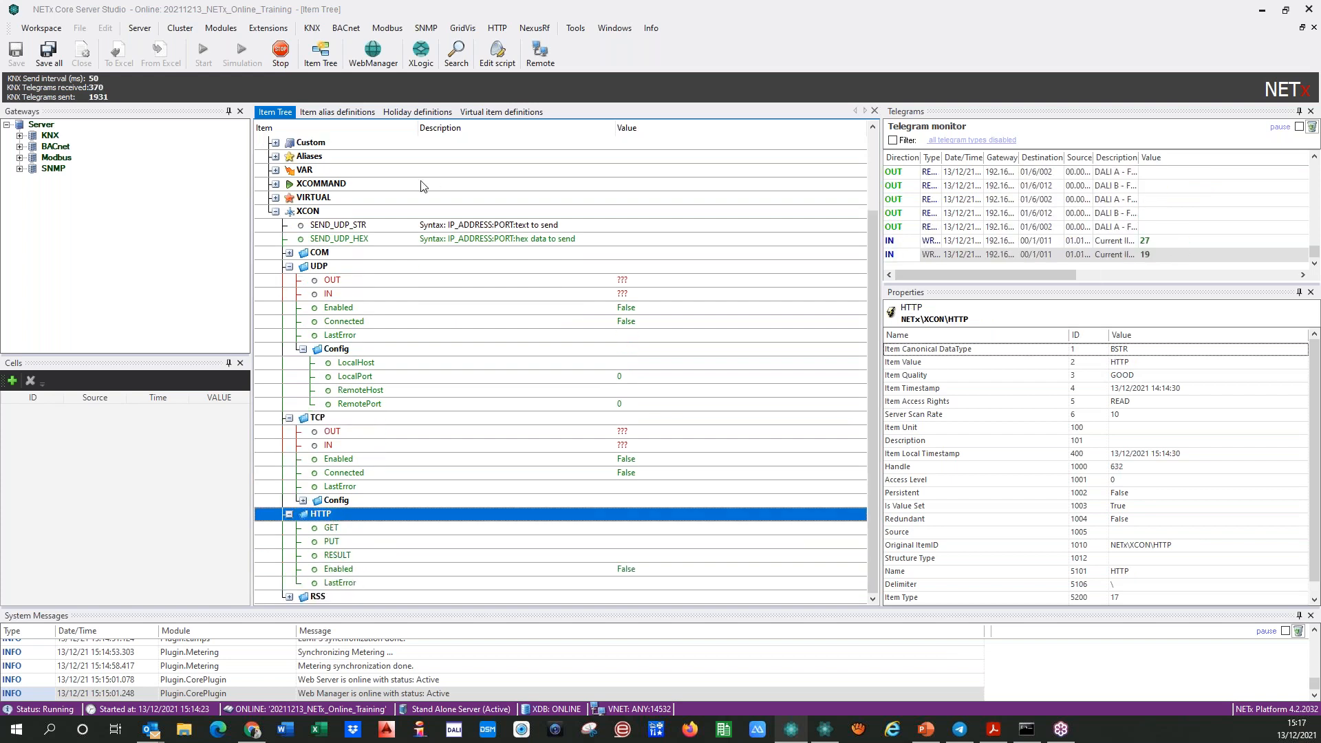
{"action": "left_click", "coordinate": [498, 29]}
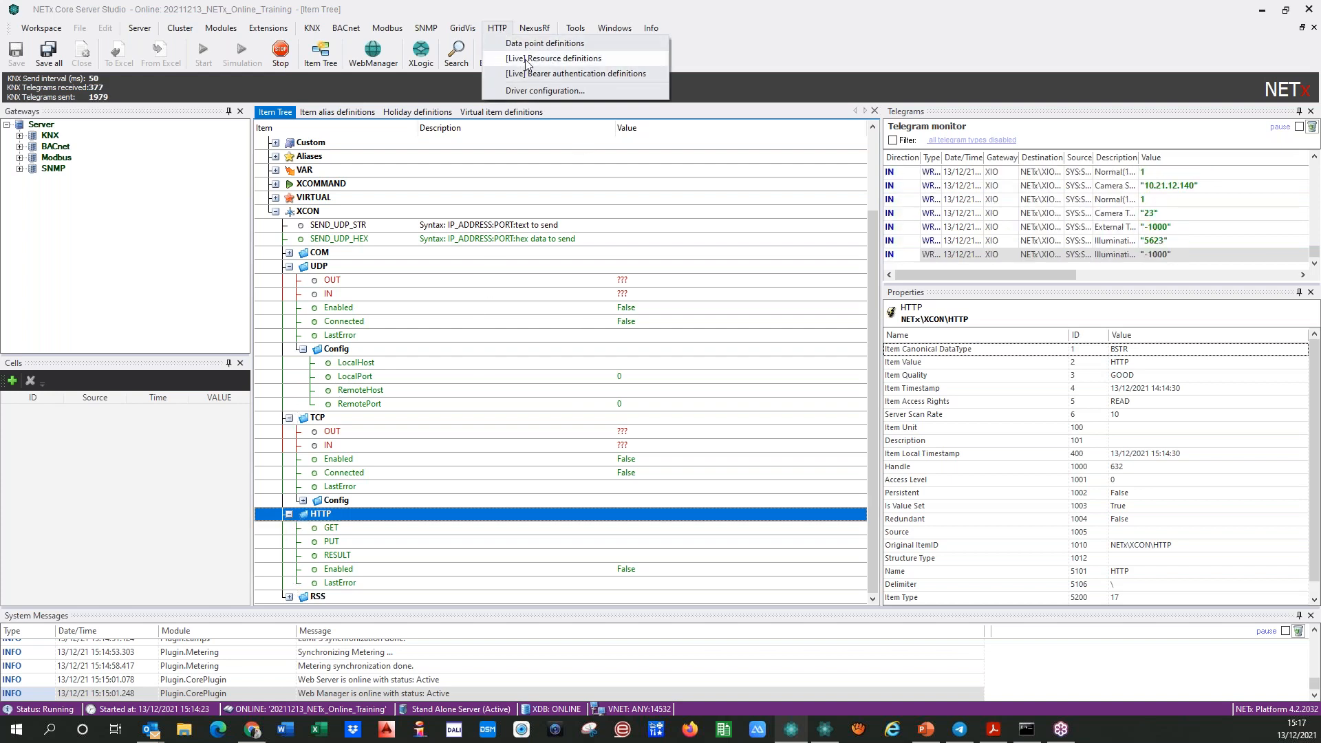
- Collapse XCON's HTTP, TCP and UDP branches with UDP's Config folder, and collapse the XCON branch itself
{"action": "left_click", "coordinate": [500, 33]}
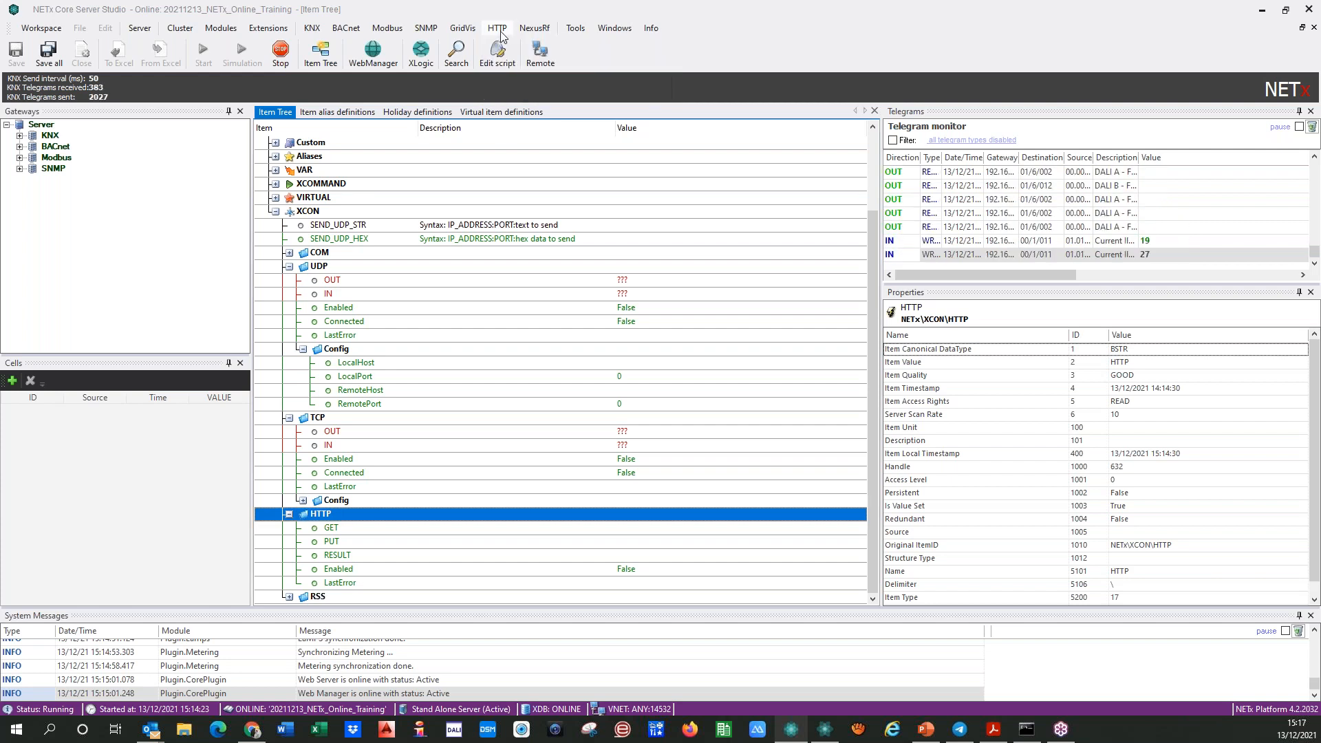
{"action": "left_click", "coordinate": [289, 515]}
{"action": "left_click", "coordinate": [289, 486]}
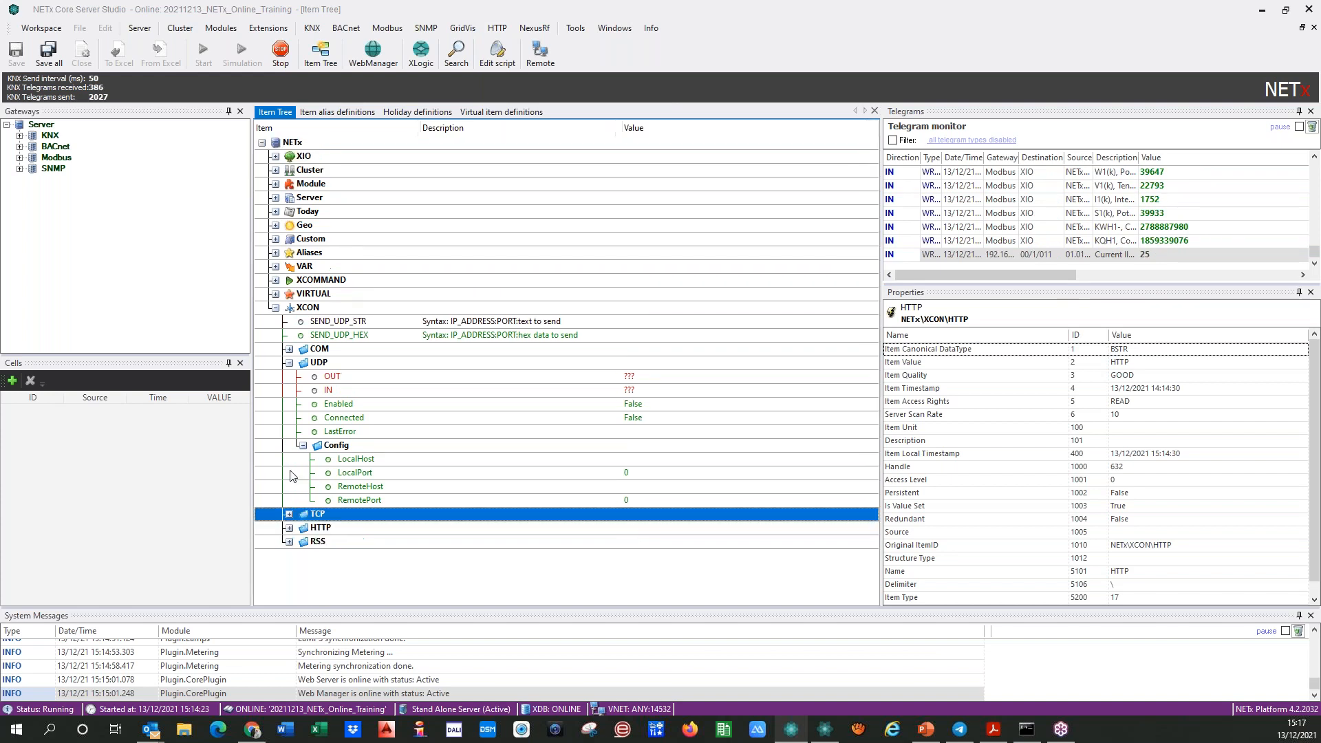
{"action": "left_click", "coordinate": [303, 445]}
{"action": "left_click", "coordinate": [289, 363]}
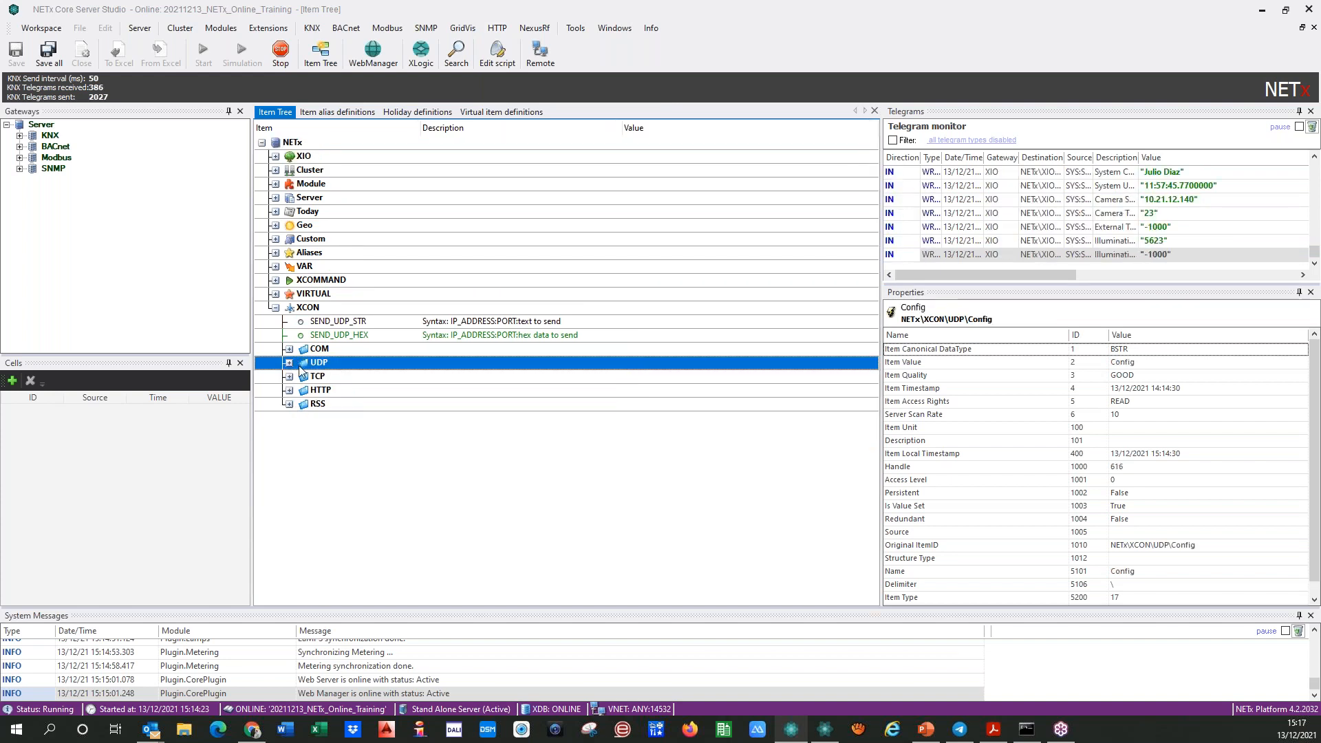
{"action": "left_click", "coordinate": [275, 307]}
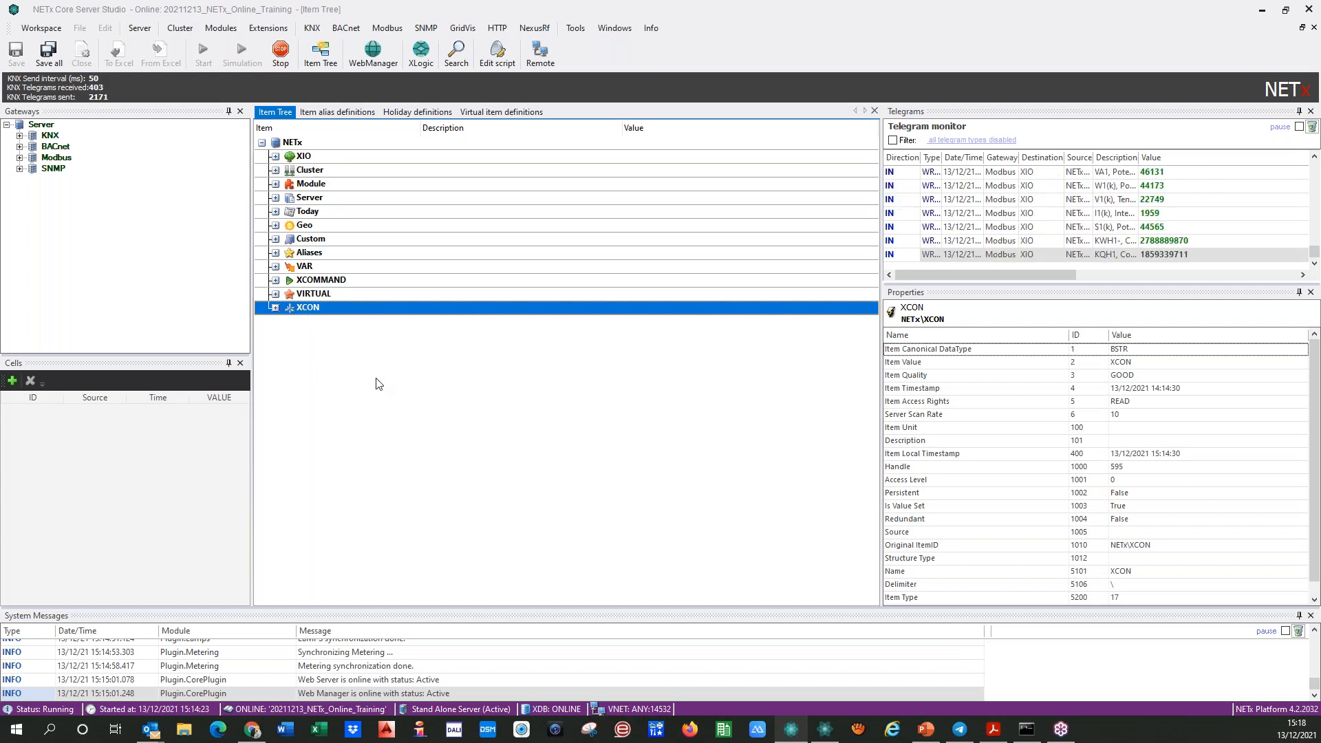
- Examine the submodules under the Module branch, collapse it, and check the Custom branch for items
{"action": "double_click", "coordinate": [311, 184]}
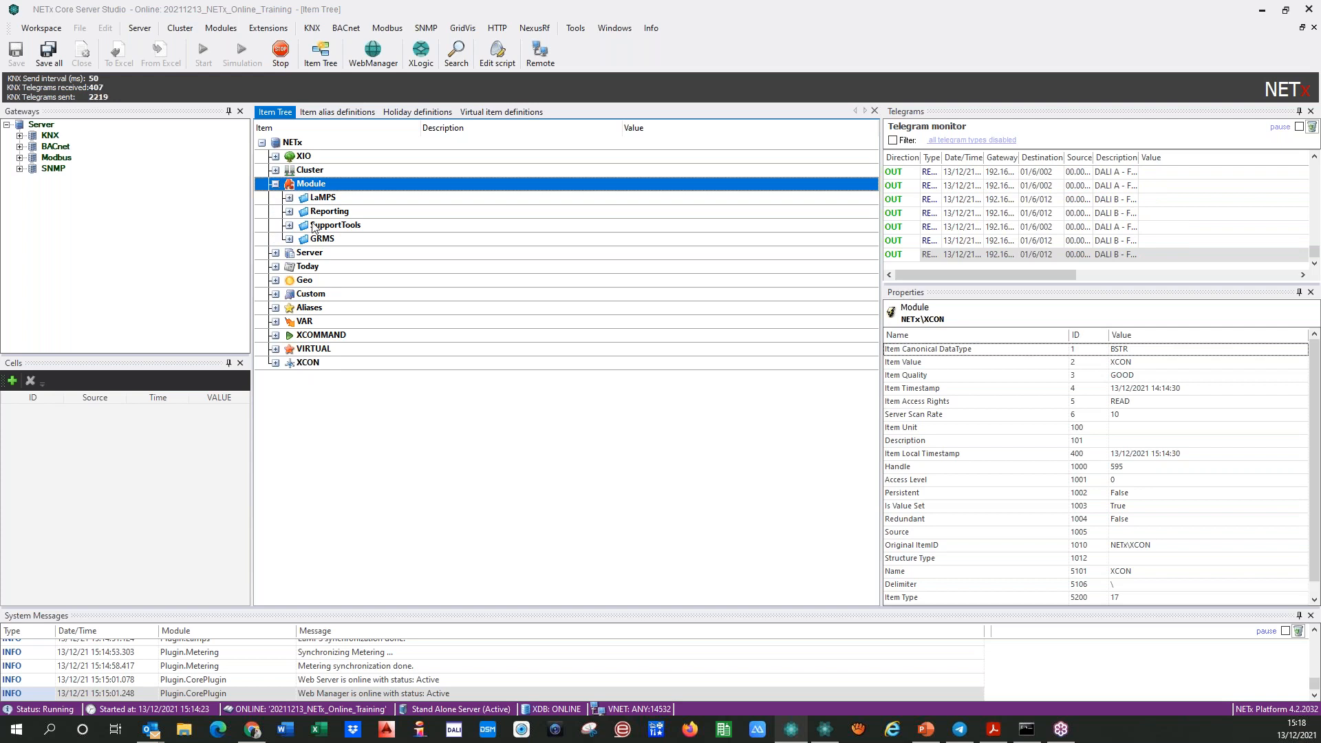
{"action": "left_click", "coordinate": [274, 184]}
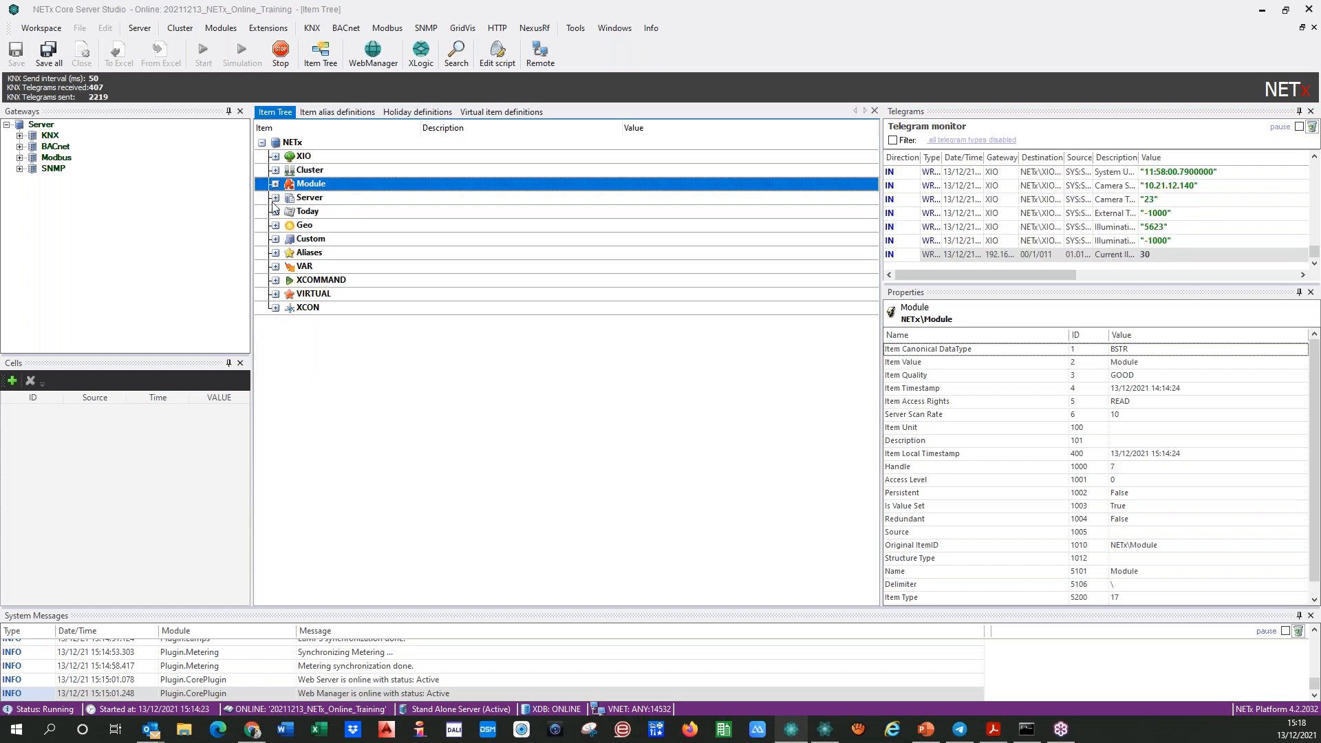
{"action": "left_click", "coordinate": [304, 240]}
{"action": "double_click", "coordinate": [302, 240]}
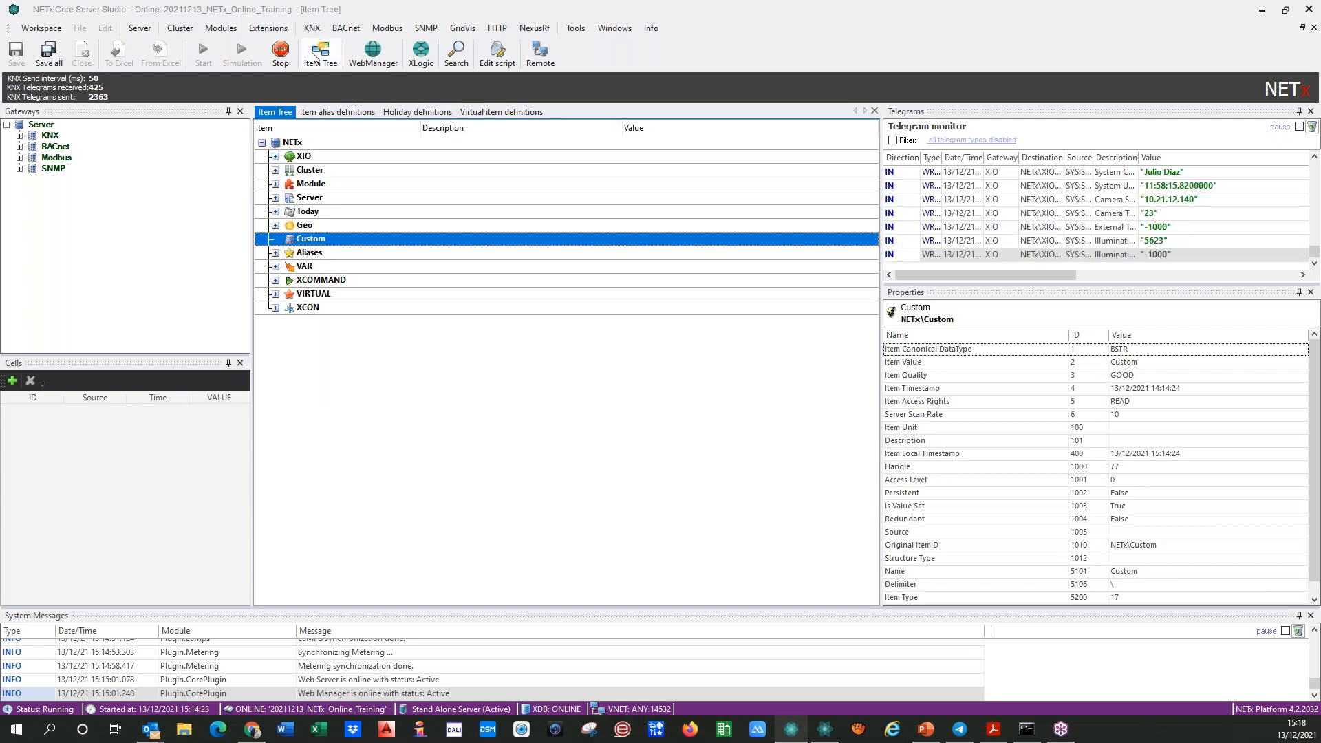
- Back up all KNX values to the Excel file nxaKNXValuesBackup_20211213_151838 in the Session_03_Excel Files folder
{"action": "left_click", "coordinate": [312, 29]}
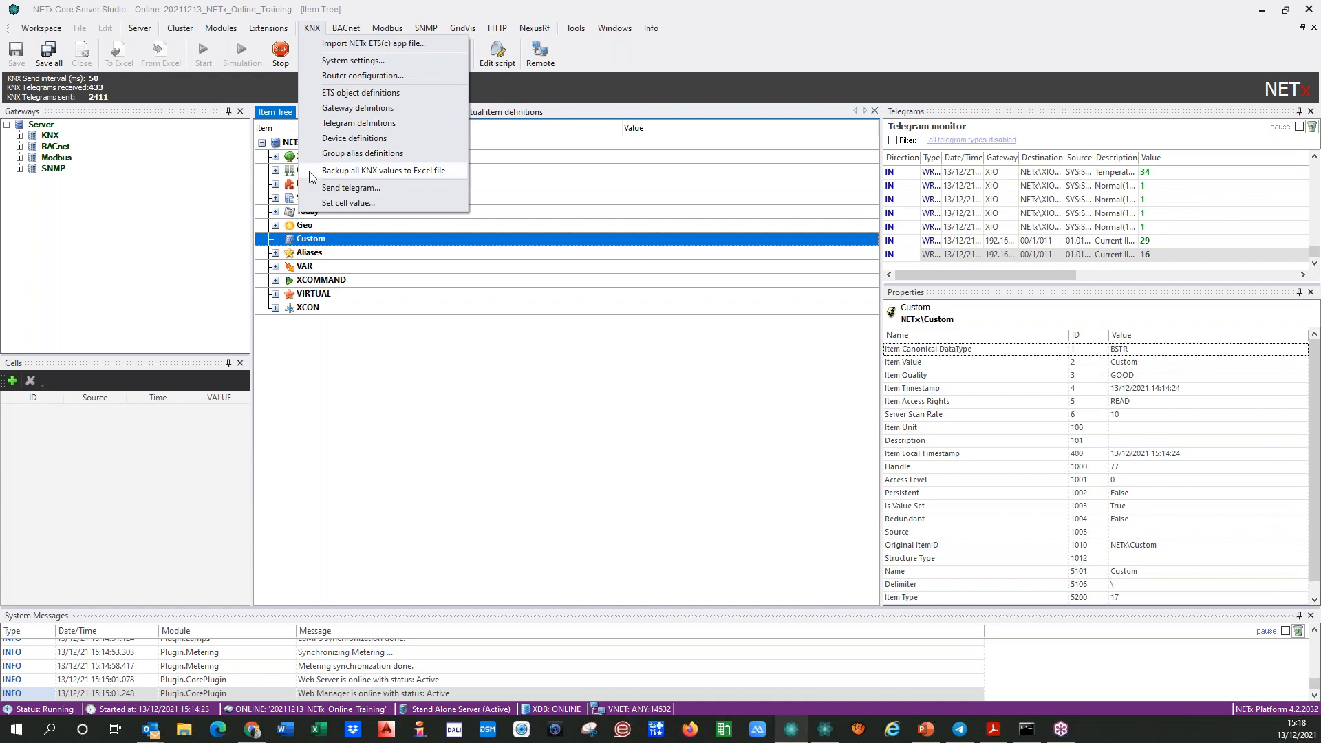
{"action": "left_click", "coordinate": [455, 170]}
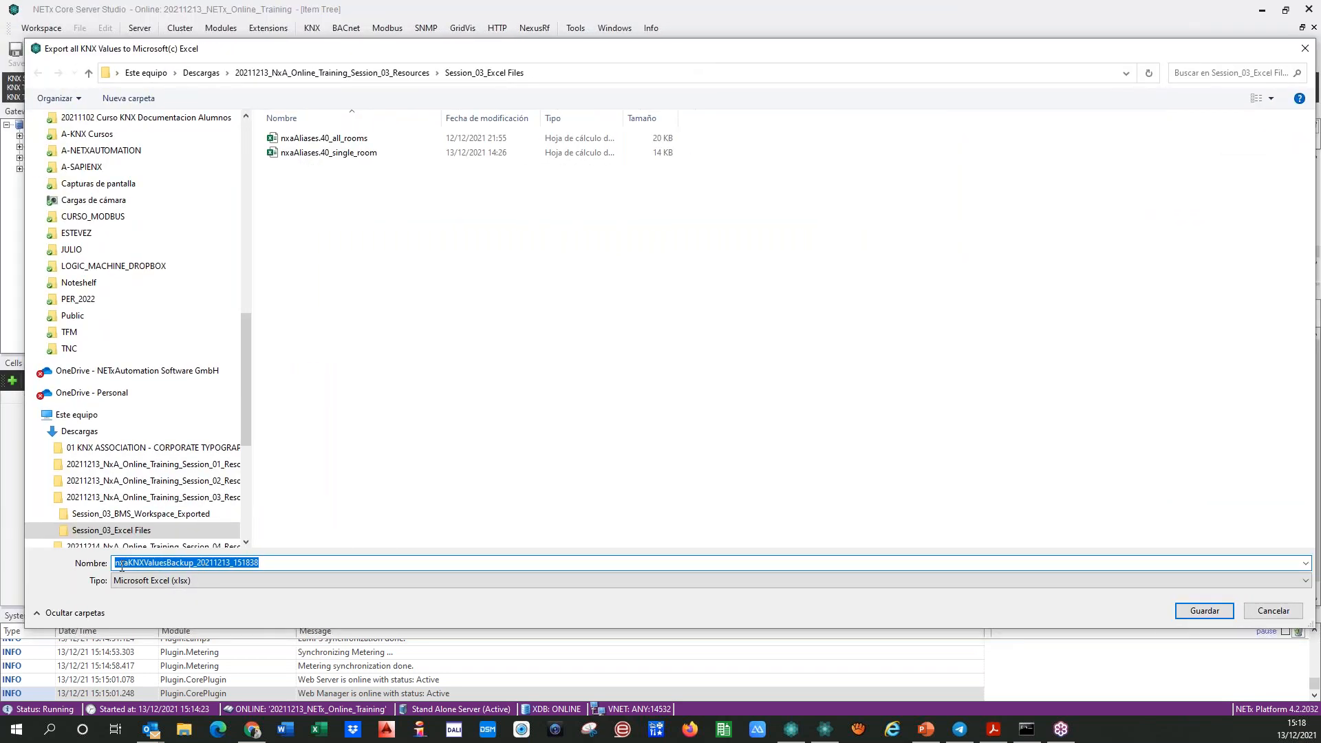
{"action": "left_click_drag", "start_coordinate": [200, 566], "coordinate": [274, 566]}
{"action": "left_click", "coordinate": [273, 564]}
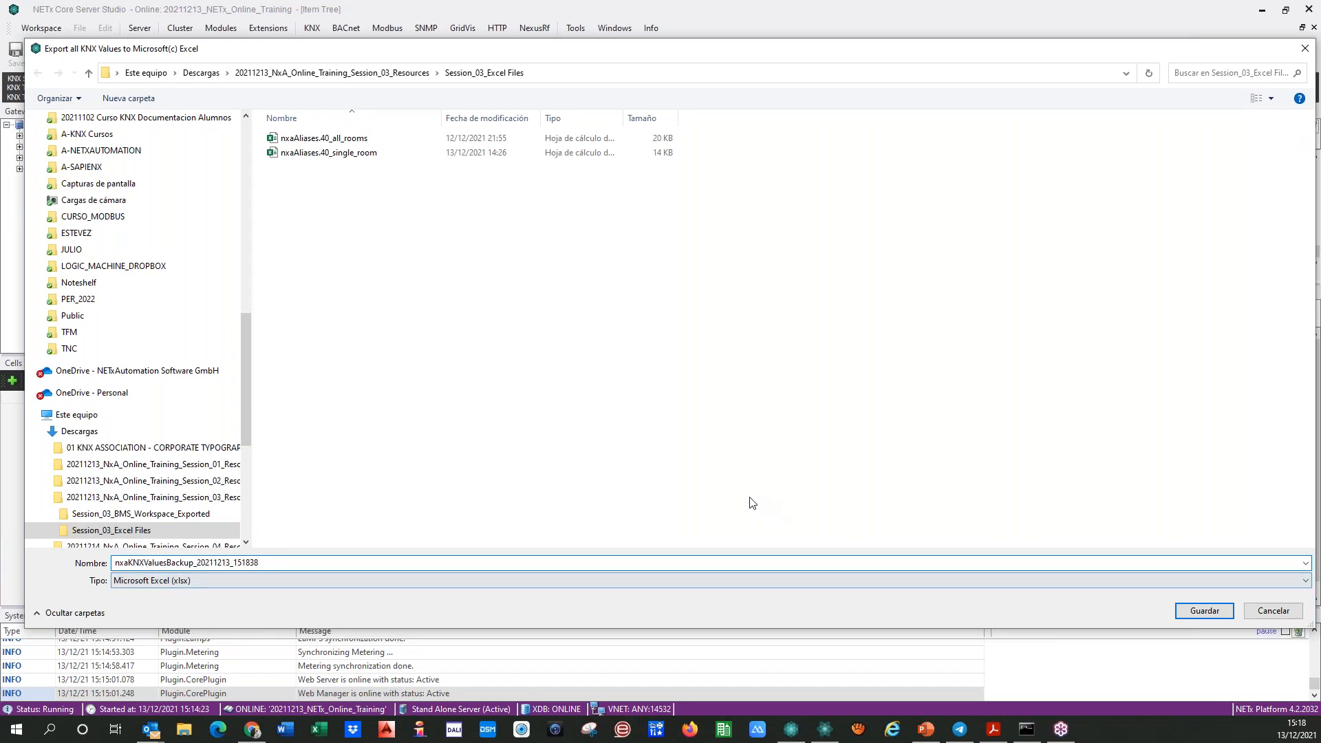
{"action": "left_click", "coordinate": [1215, 612]}
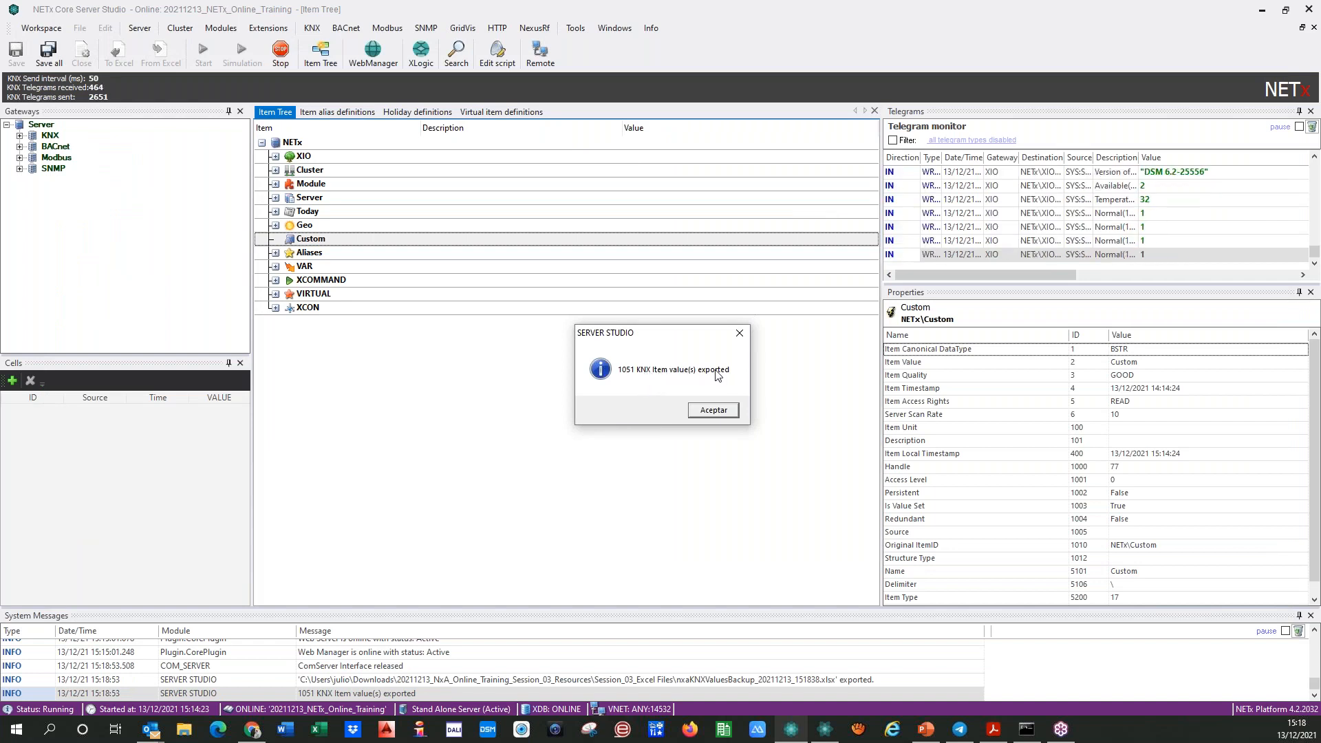
{"action": "left_click", "coordinate": [716, 409]}
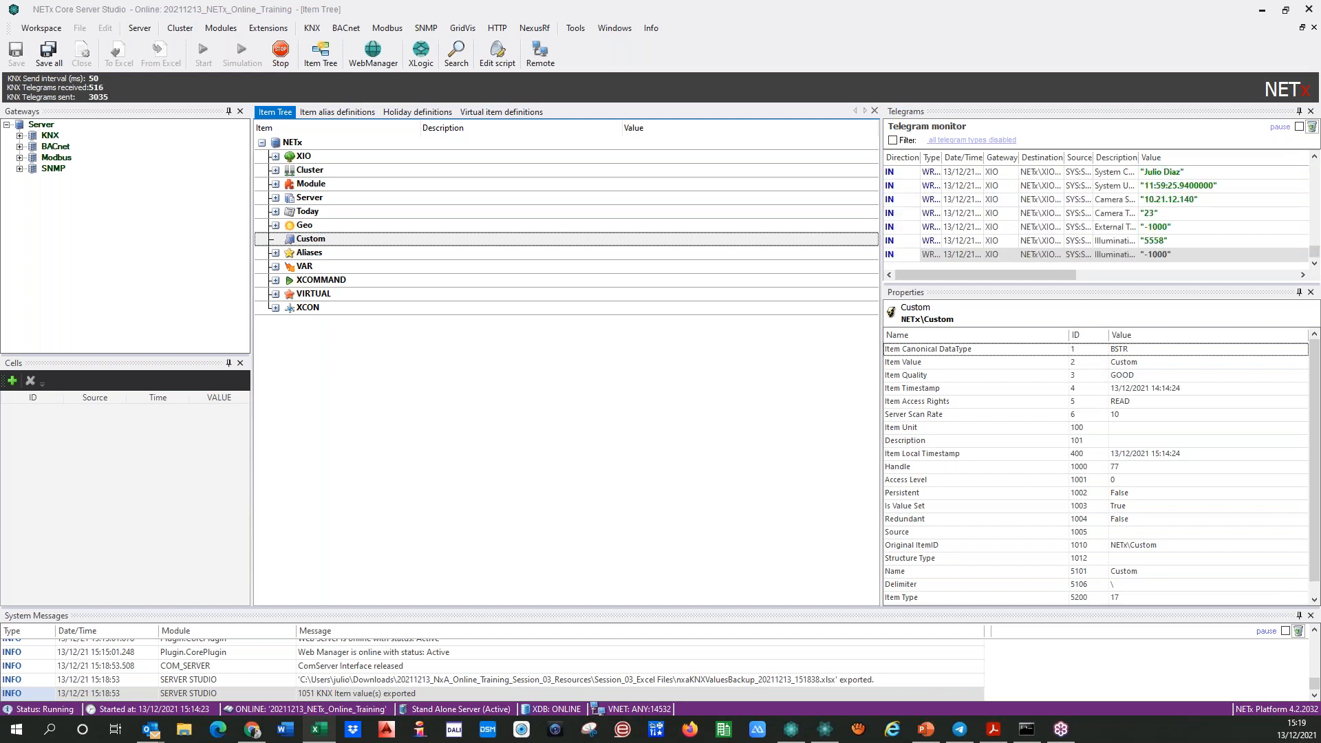
- Switch to Excel and open the nxaKNXValuesBackup_20211213_151838 workbook from the Session_03_Excel Files folder
{"action": "left_click_drag", "start_coordinate": [0, 110], "coordinate": [873, 108]}
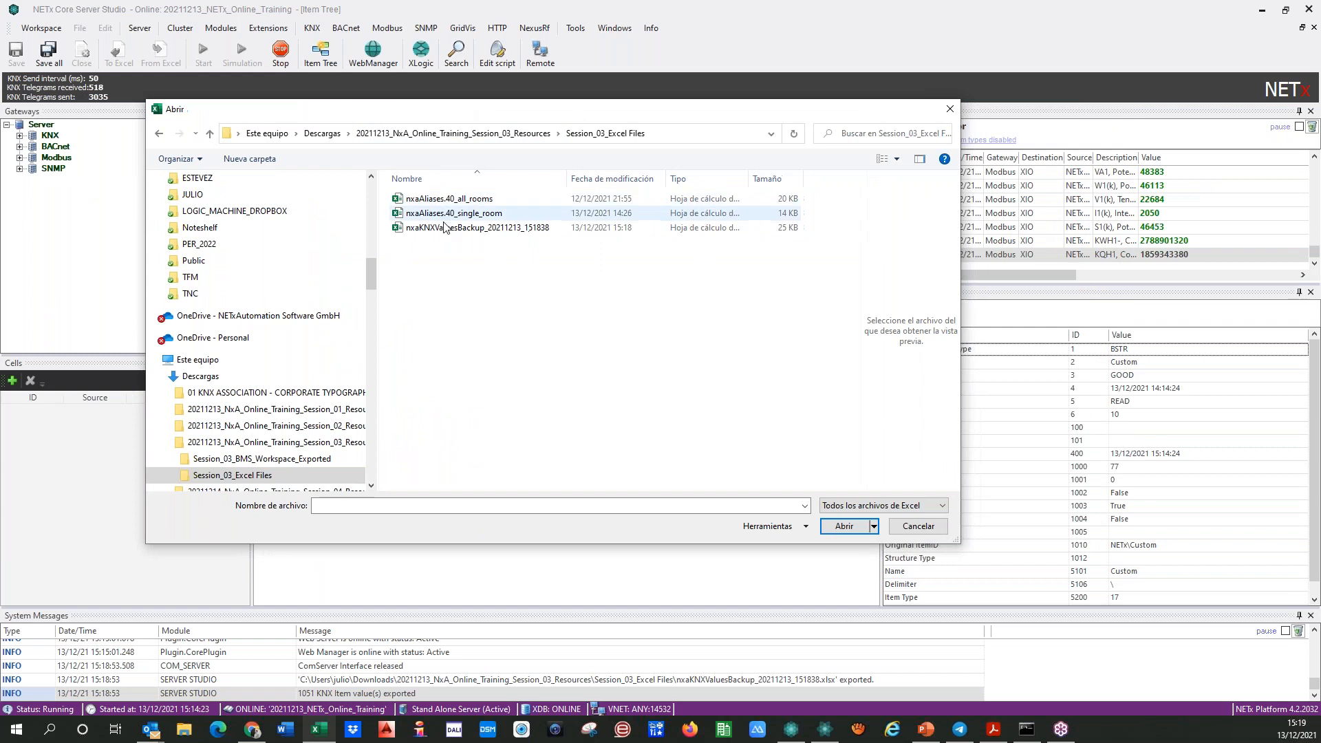
{"action": "left_click", "coordinate": [475, 230]}
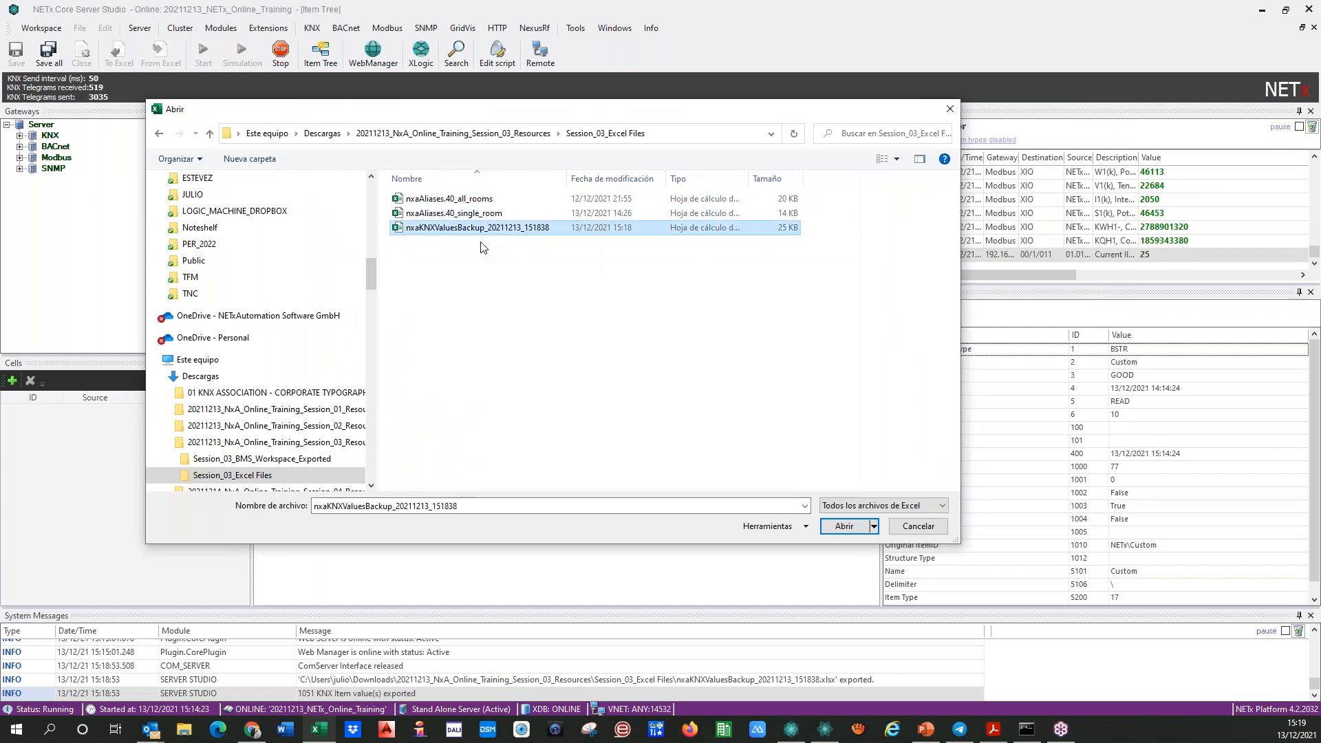
{"action": "left_click", "coordinate": [832, 528]}
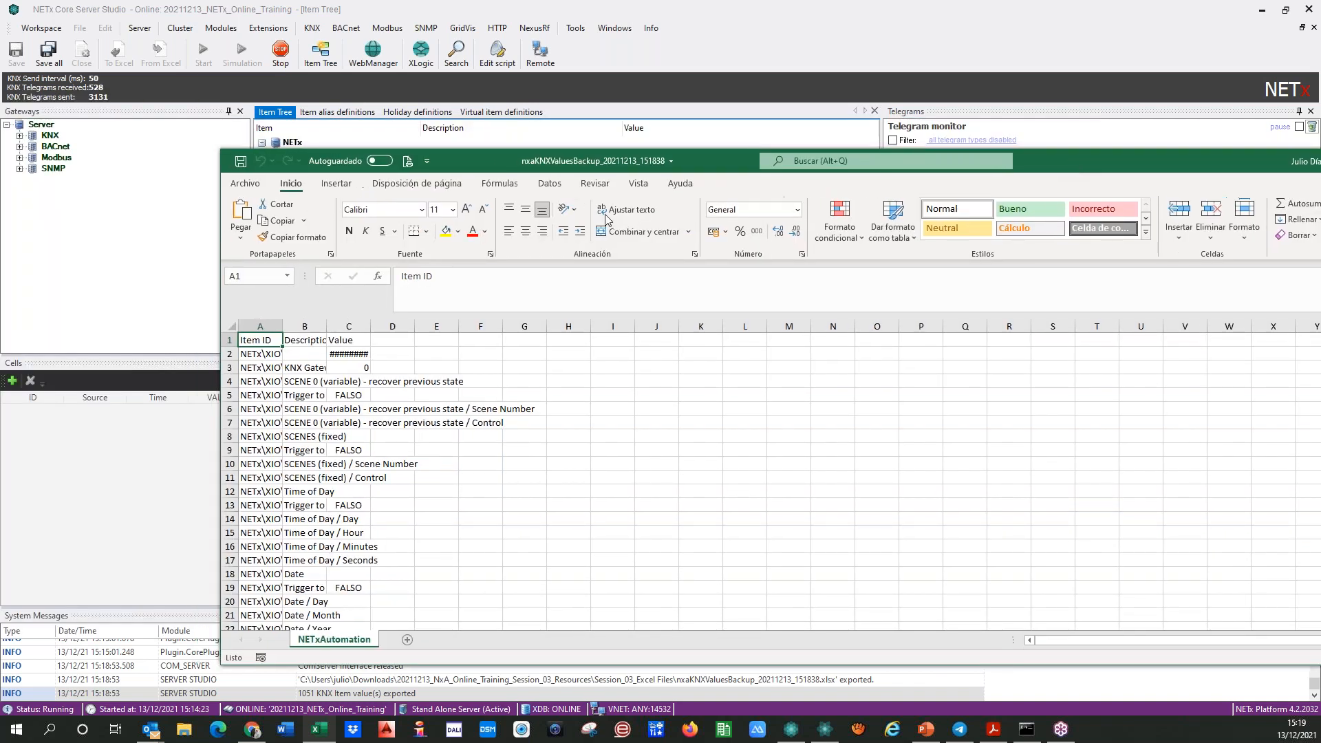
- Auto-fit all column widths in the KNX backup sheet so item IDs, descriptions and values are fully readable
{"action": "left_click", "coordinate": [230, 324]}
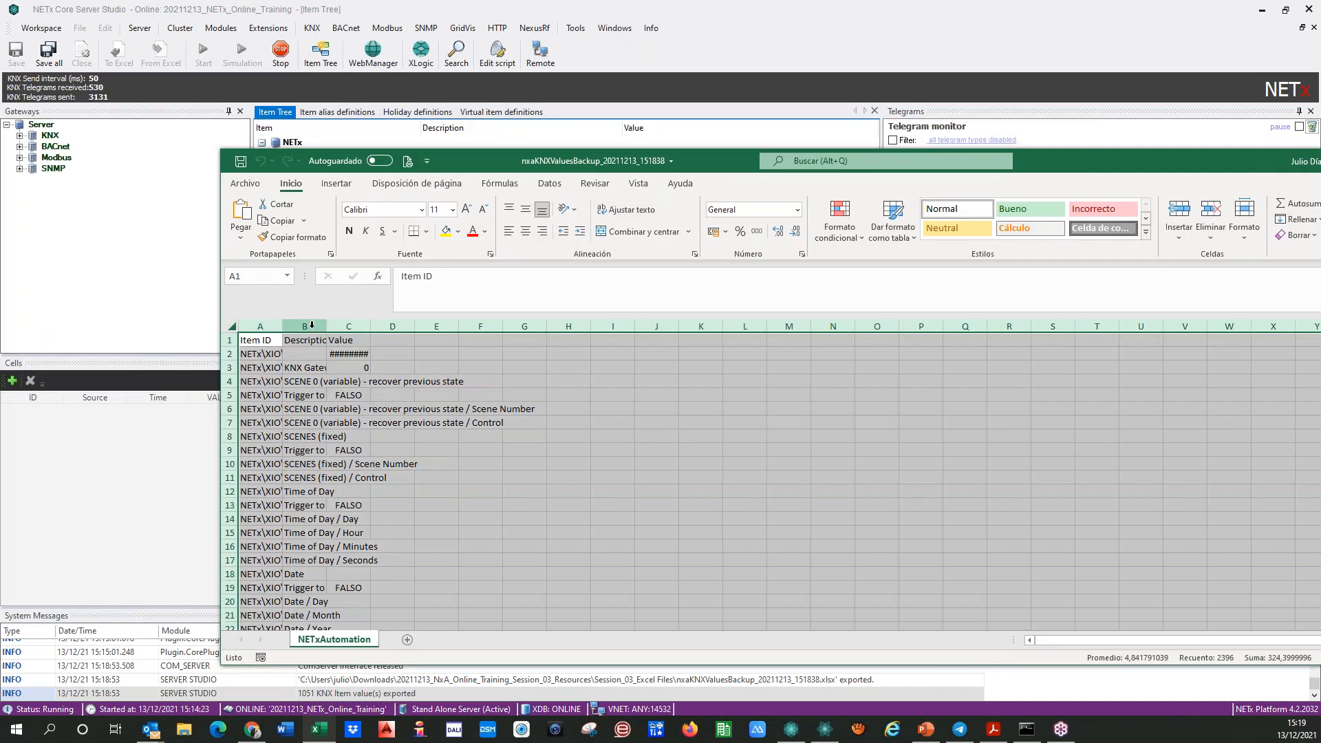
{"action": "double_click", "coordinate": [282, 326]}
{"action": "scroll", "coordinate": [668, 447], "scroll_direction": "down", "scroll_amount": 5}
{"action": "scroll", "coordinate": [664, 444], "scroll_direction": "up", "scroll_amount": 5}
{"action": "left_click", "coordinate": [797, 424]}
{"action": "left_click", "coordinate": [759, 394]}
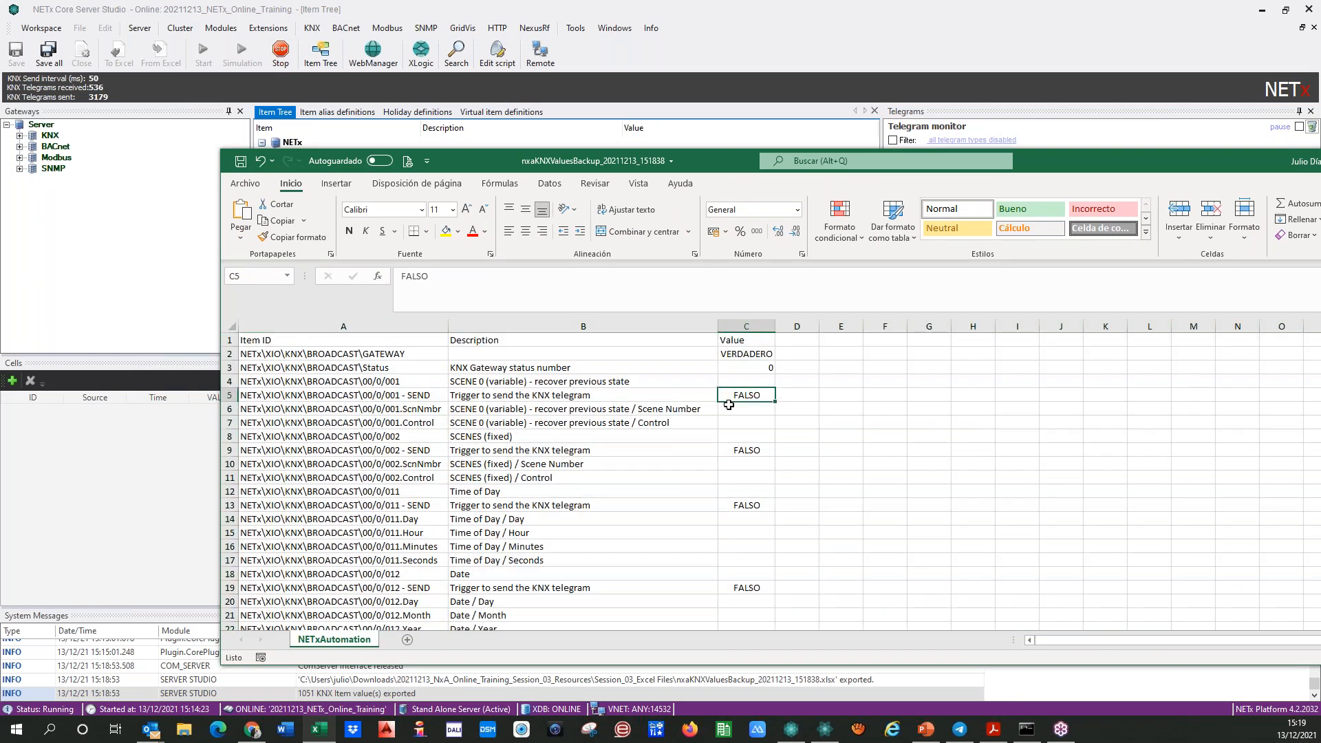
- Examine the exported KNX values for Rooms 0101 to 0103, including Room 0101's temperature and illuminance, and return to NETx Core Server Studio
{"action": "scroll", "coordinate": [772, 435], "scroll_direction": "down", "scroll_amount": 4}
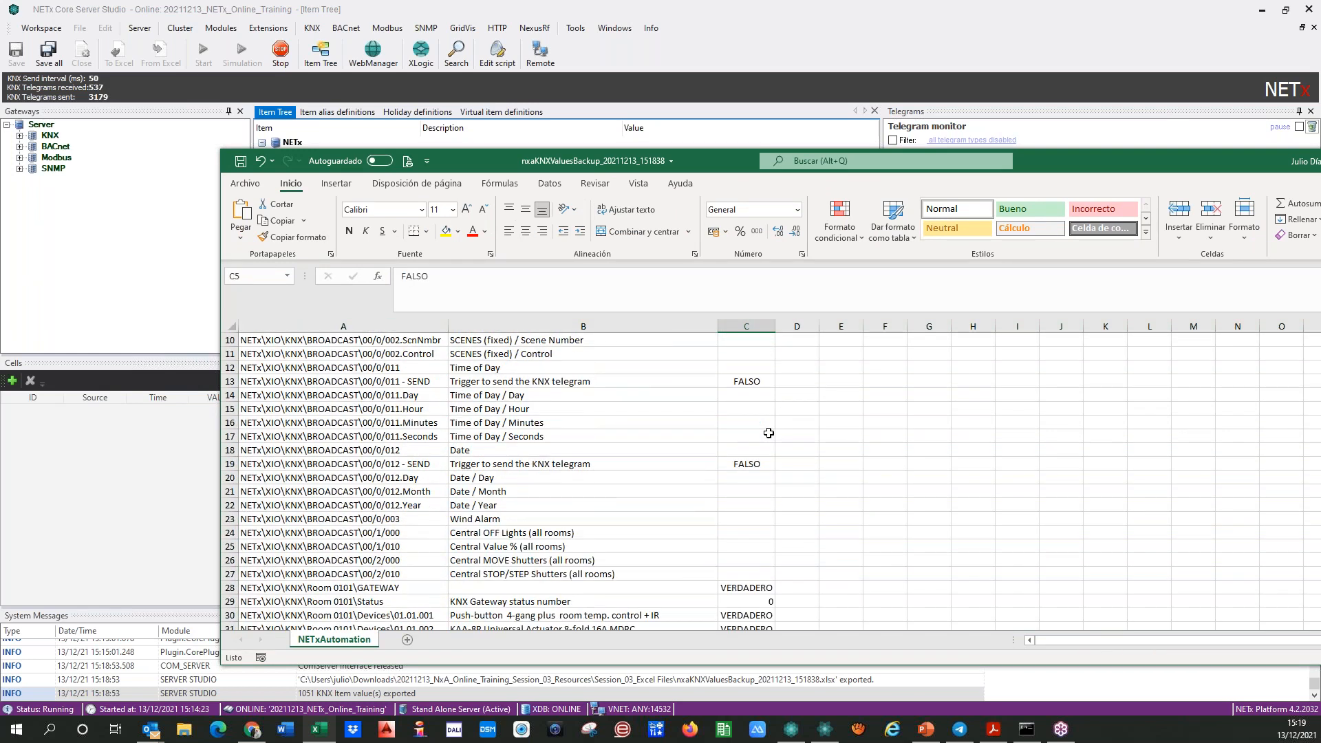
{"action": "scroll", "coordinate": [748, 427], "scroll_direction": "down", "scroll_amount": 4}
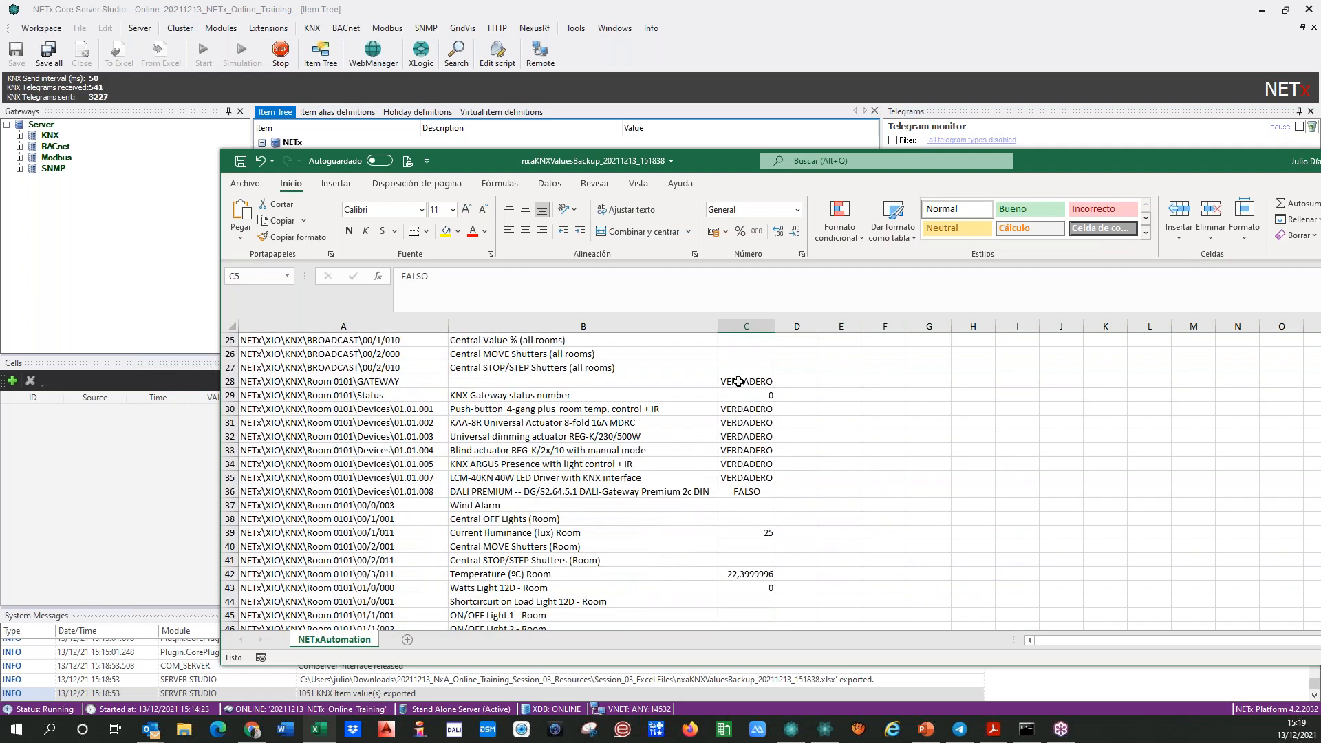
{"action": "scroll", "coordinate": [733, 383], "scroll_direction": "down", "scroll_amount": 4}
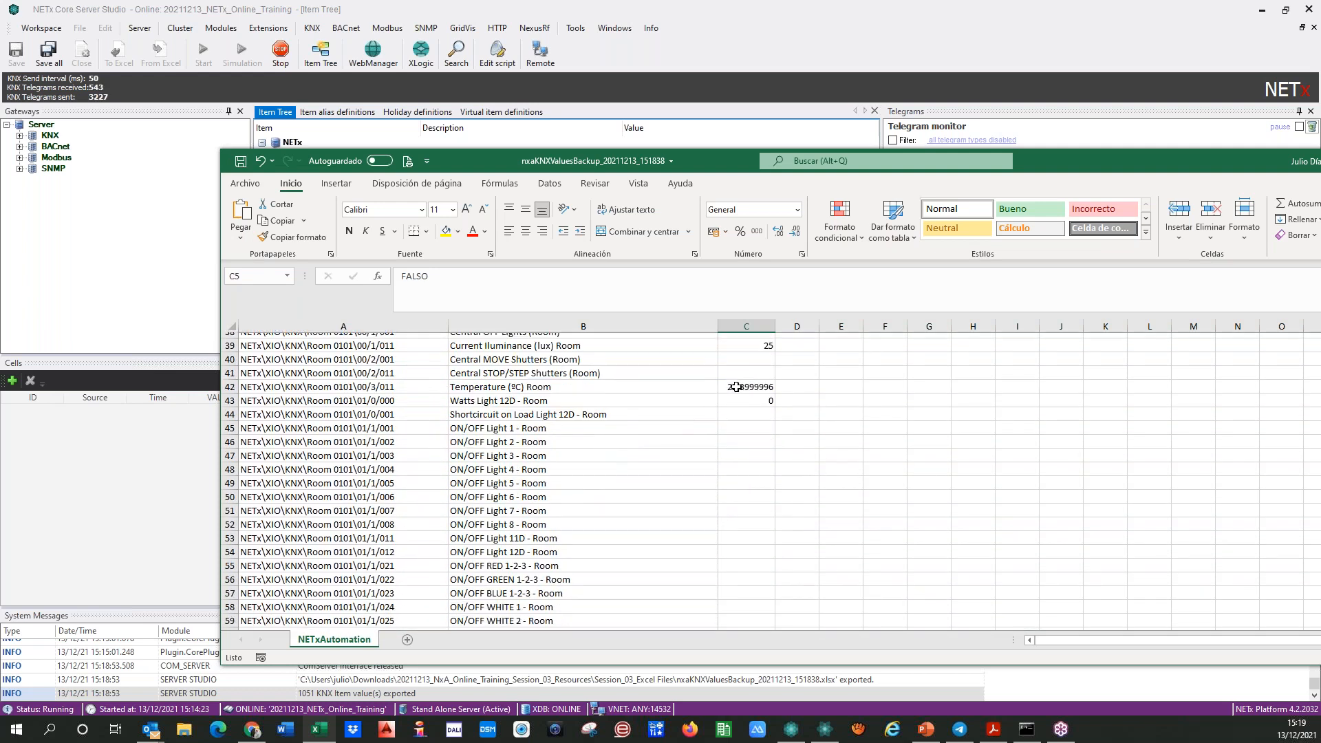
{"action": "scroll", "coordinate": [734, 391], "scroll_direction": "up", "scroll_amount": 1}
{"action": "left_click", "coordinate": [735, 410]}
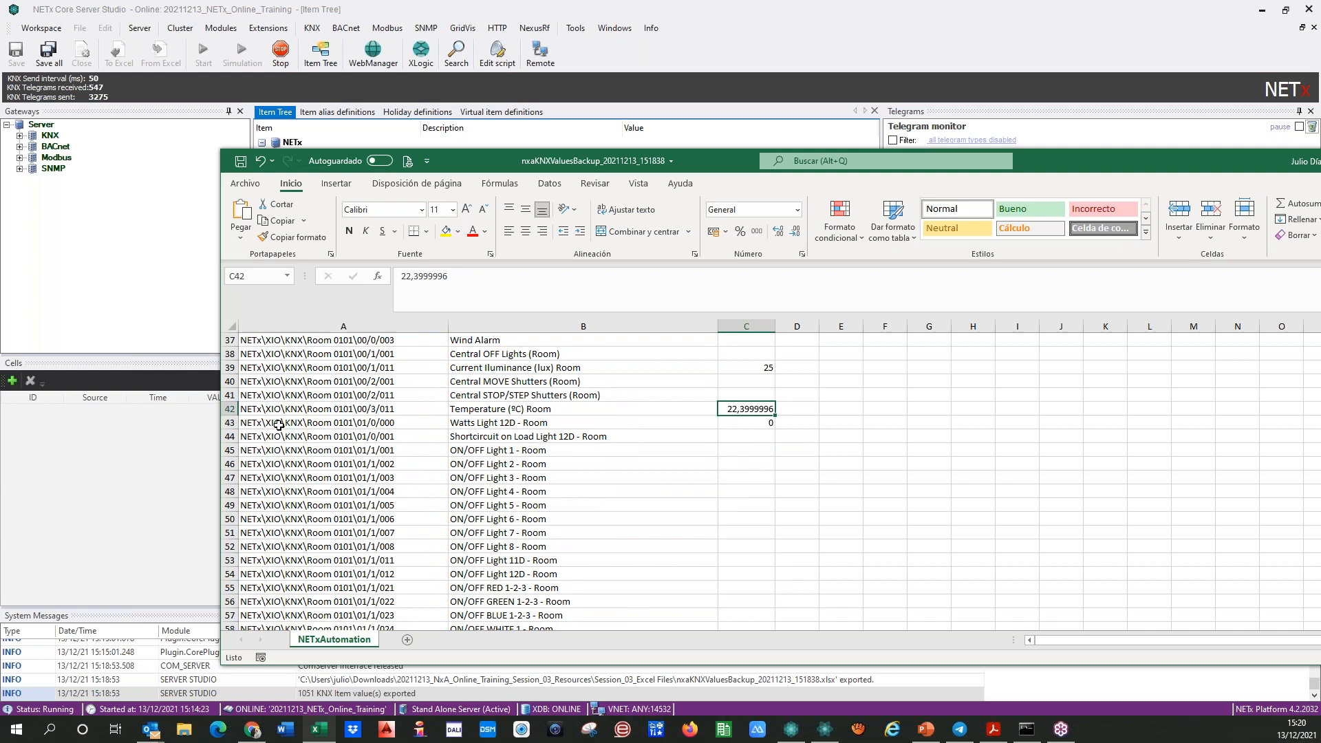
{"action": "left_click", "coordinate": [741, 371]}
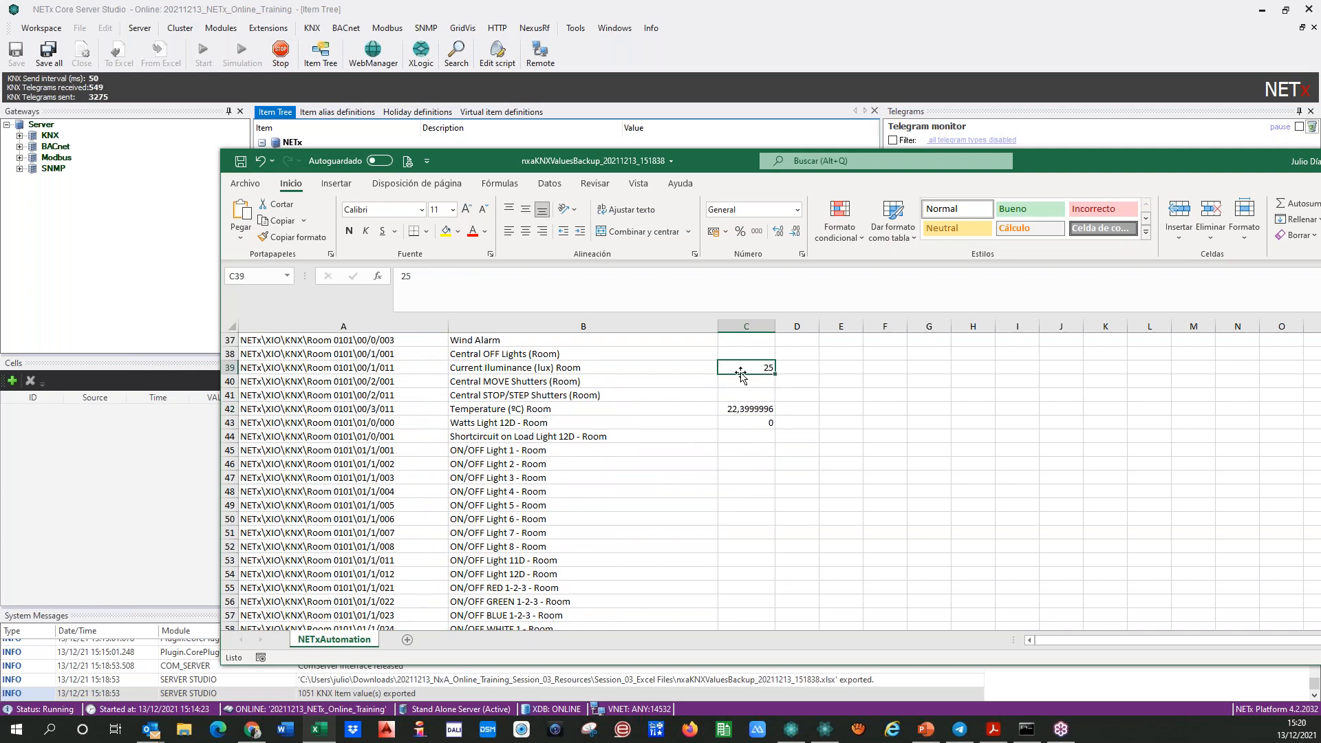
{"action": "scroll", "coordinate": [739, 469], "scroll_direction": "down", "scroll_amount": 17}
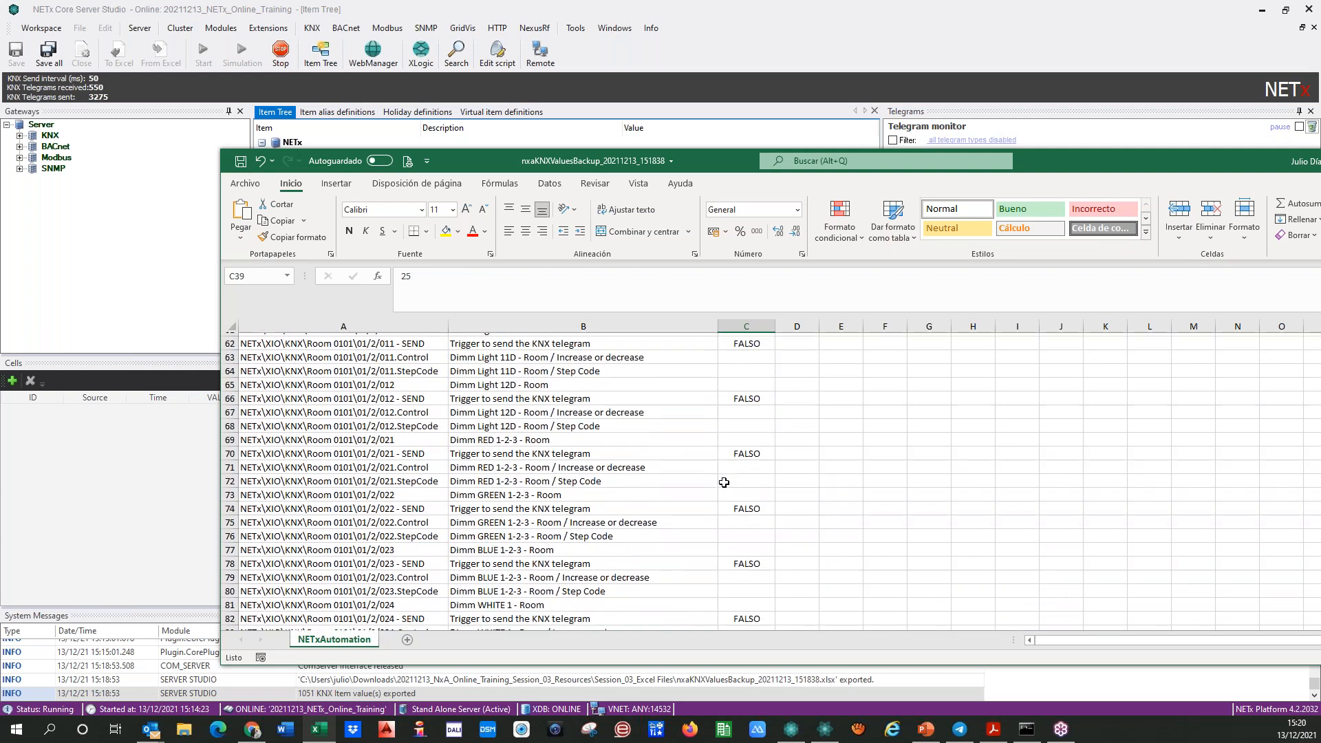
{"action": "scroll", "coordinate": [726, 481], "scroll_direction": "down", "scroll_amount": 20}
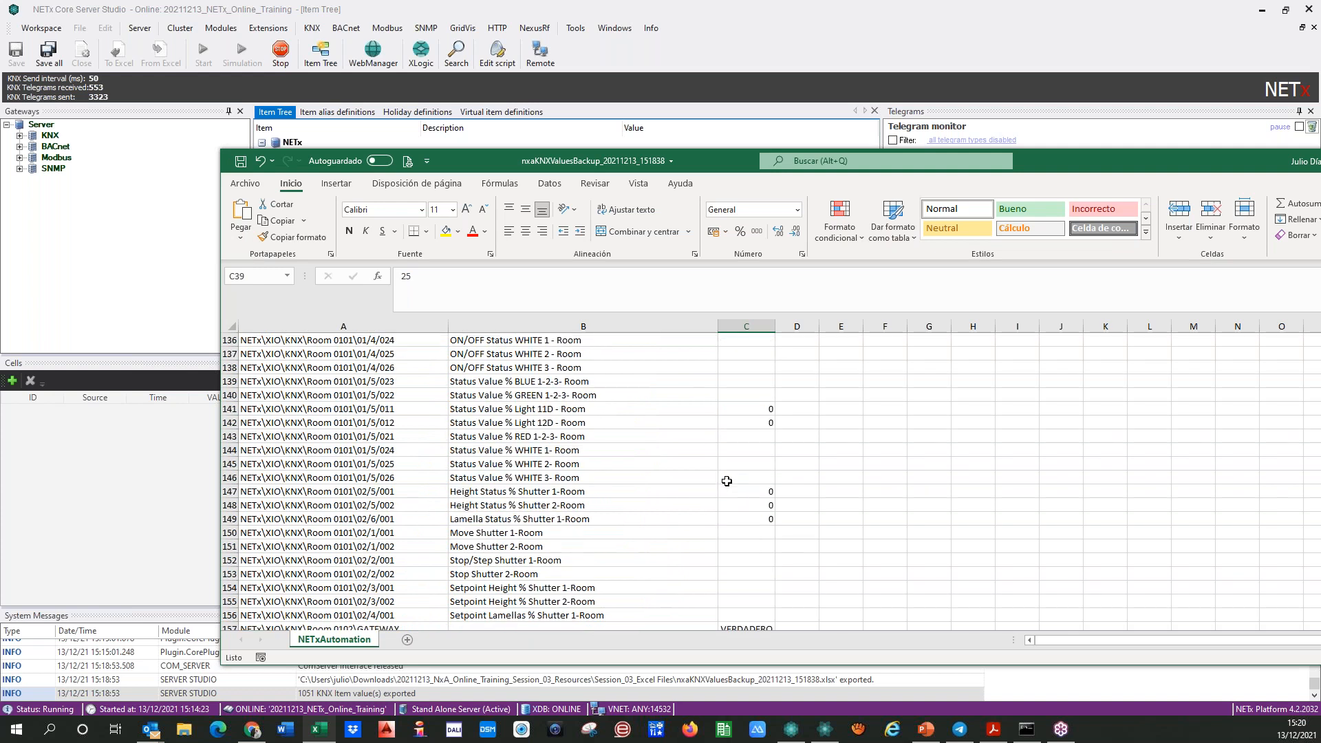
{"action": "scroll", "coordinate": [725, 481], "scroll_direction": "down", "scroll_amount": 20}
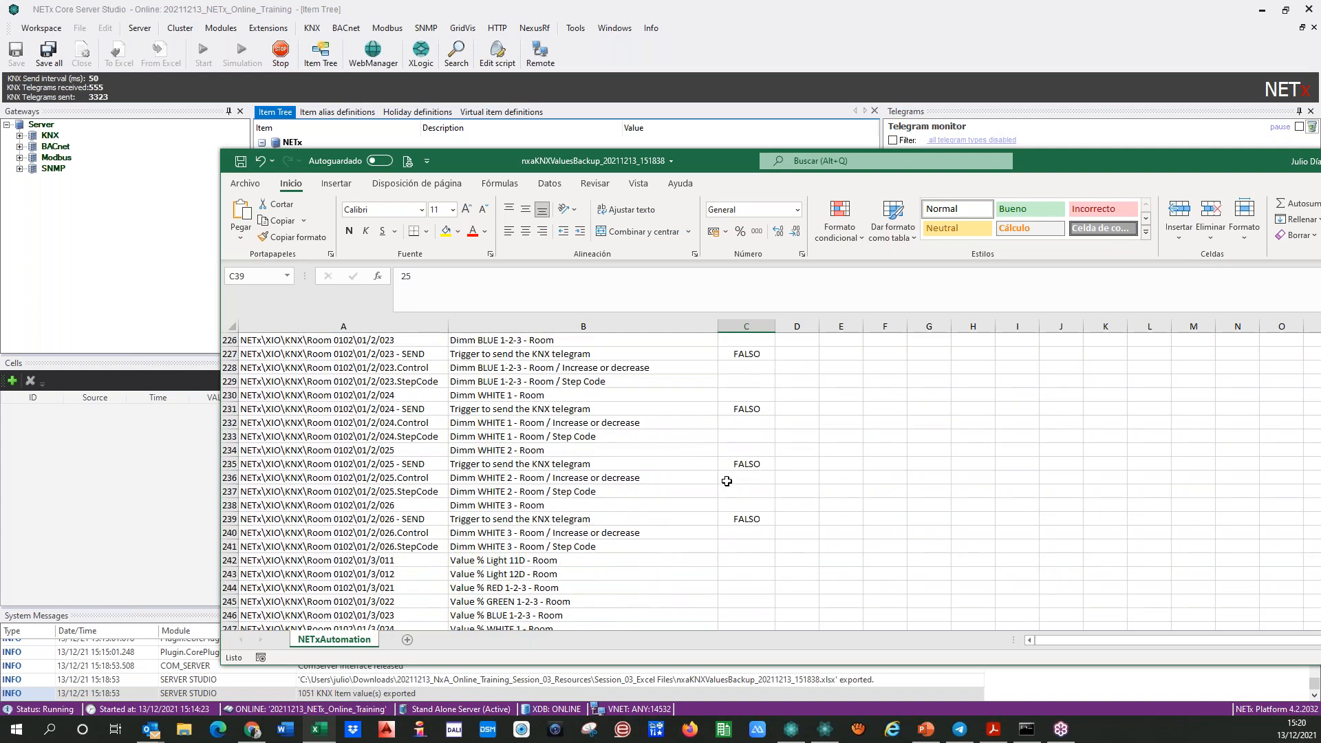
{"action": "scroll", "coordinate": [726, 481], "scroll_direction": "down", "scroll_amount": 11}
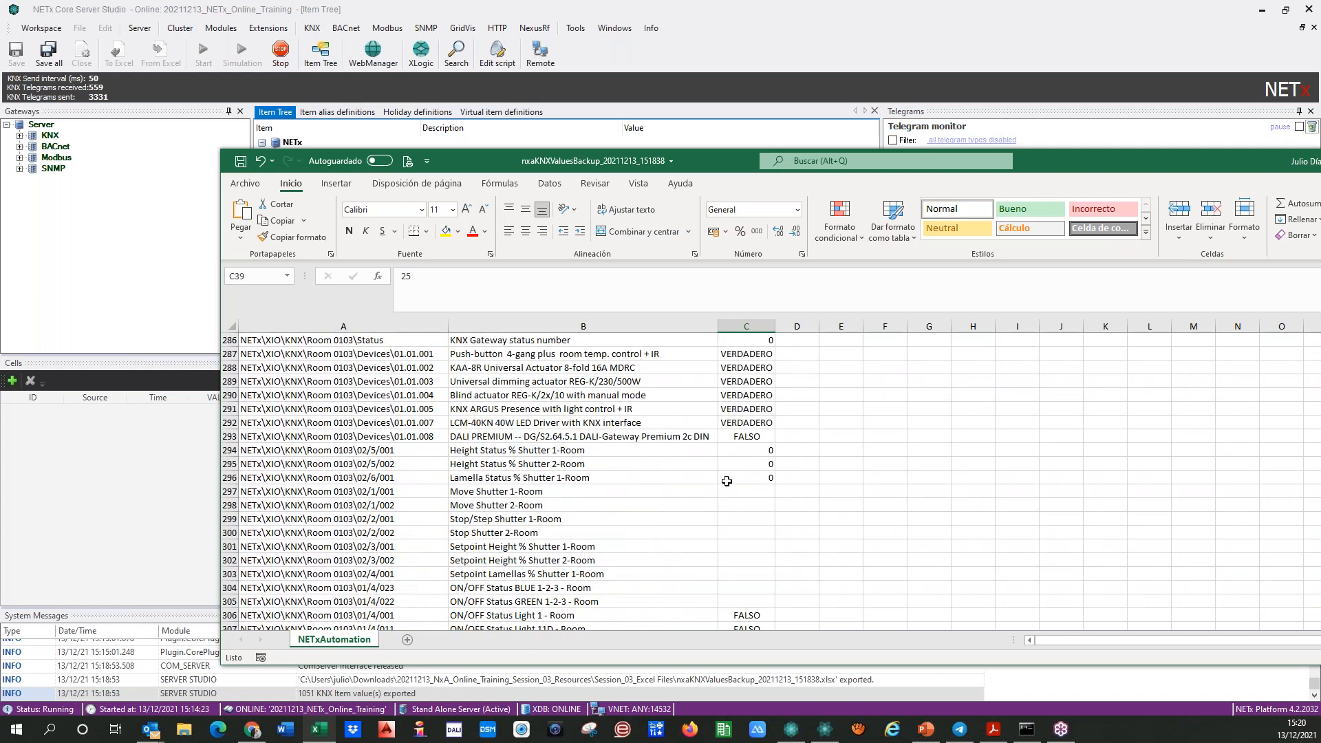
{"action": "scroll", "coordinate": [648, 443], "scroll_direction": "down", "scroll_amount": 11}
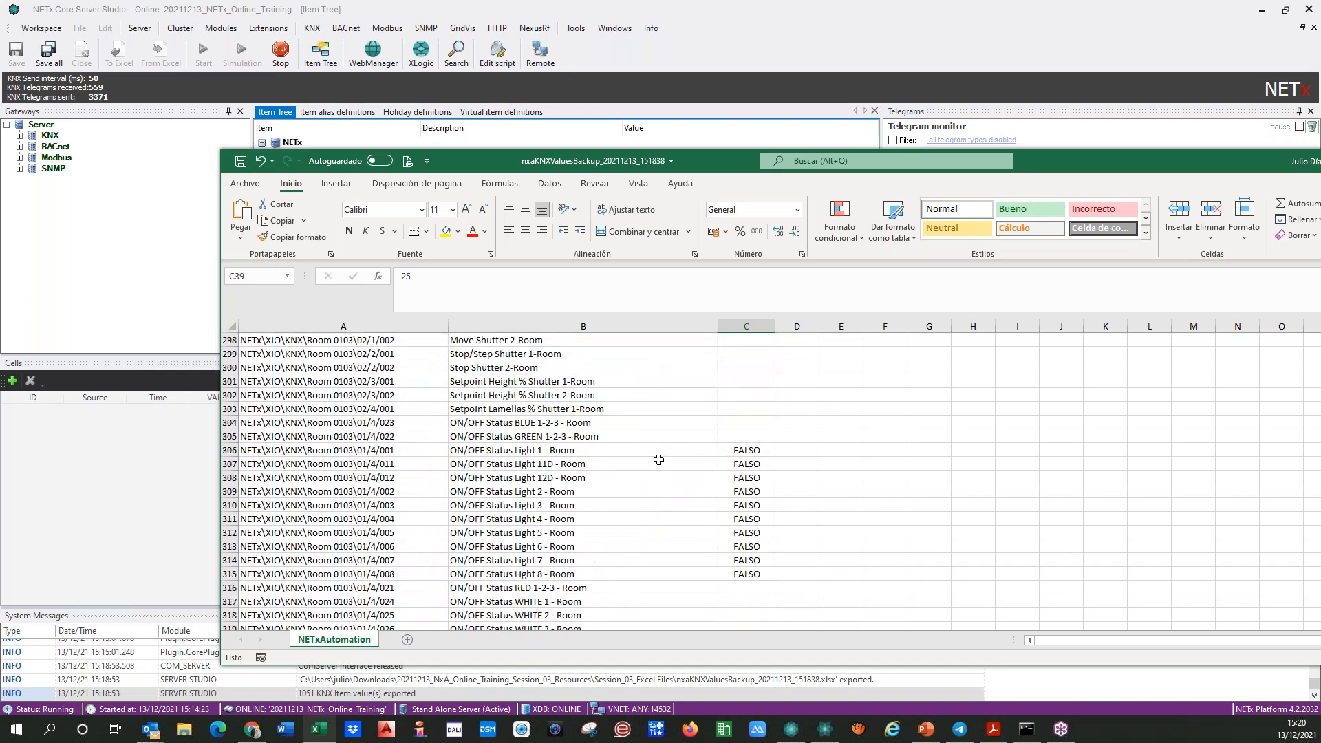
{"action": "left_click_drag", "start_coordinate": [1171, 162], "coordinate": [1, 81]}
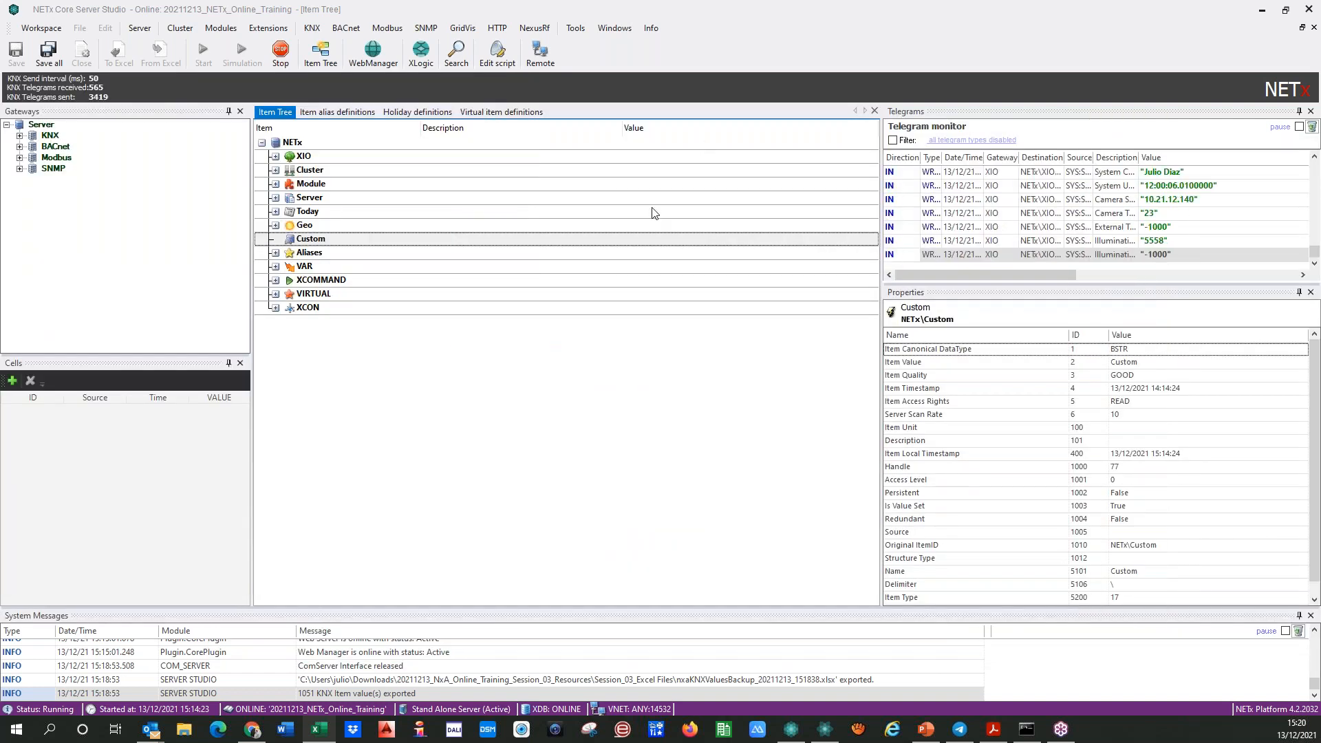
{"action": "left_click", "coordinate": [506, 407]}
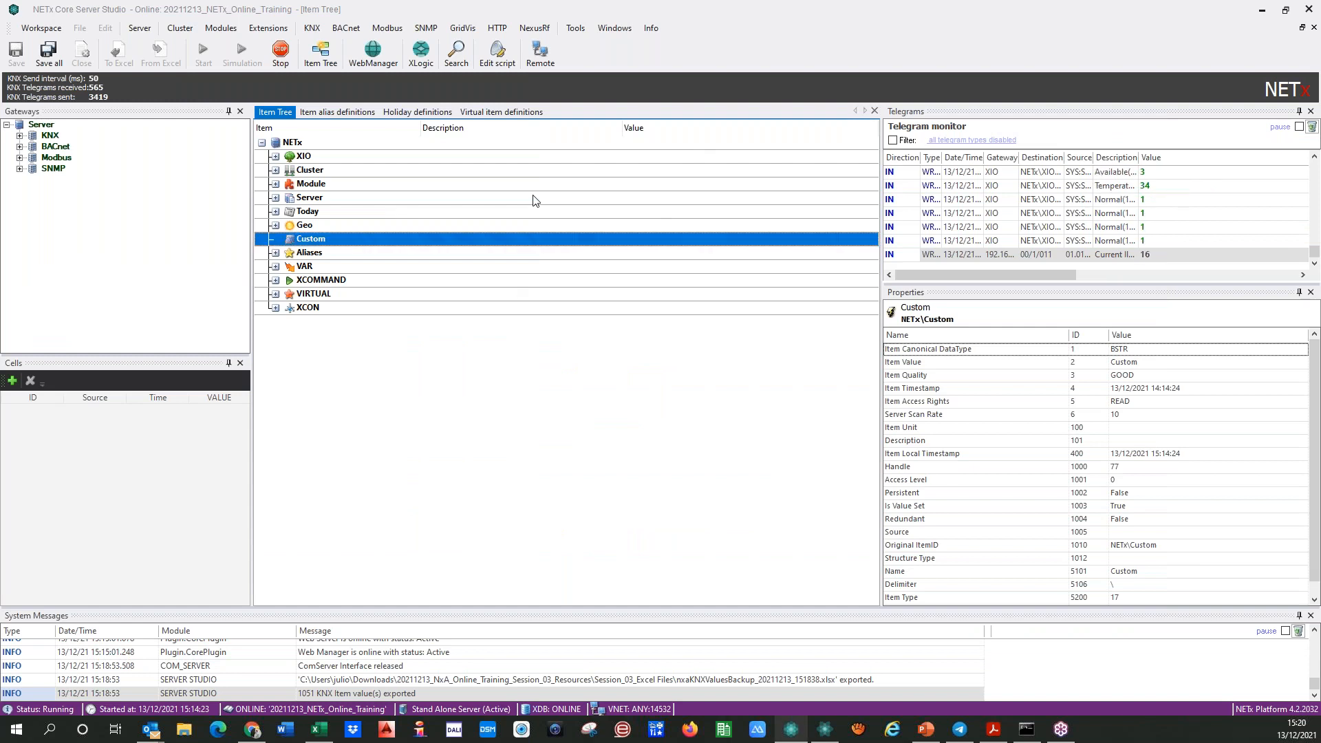
- Back up all server item values to the Excel file nxaAllValuesBackup_20211213_152047 in the Session_03_Excel Files folder
{"action": "left_click", "coordinate": [577, 29]}
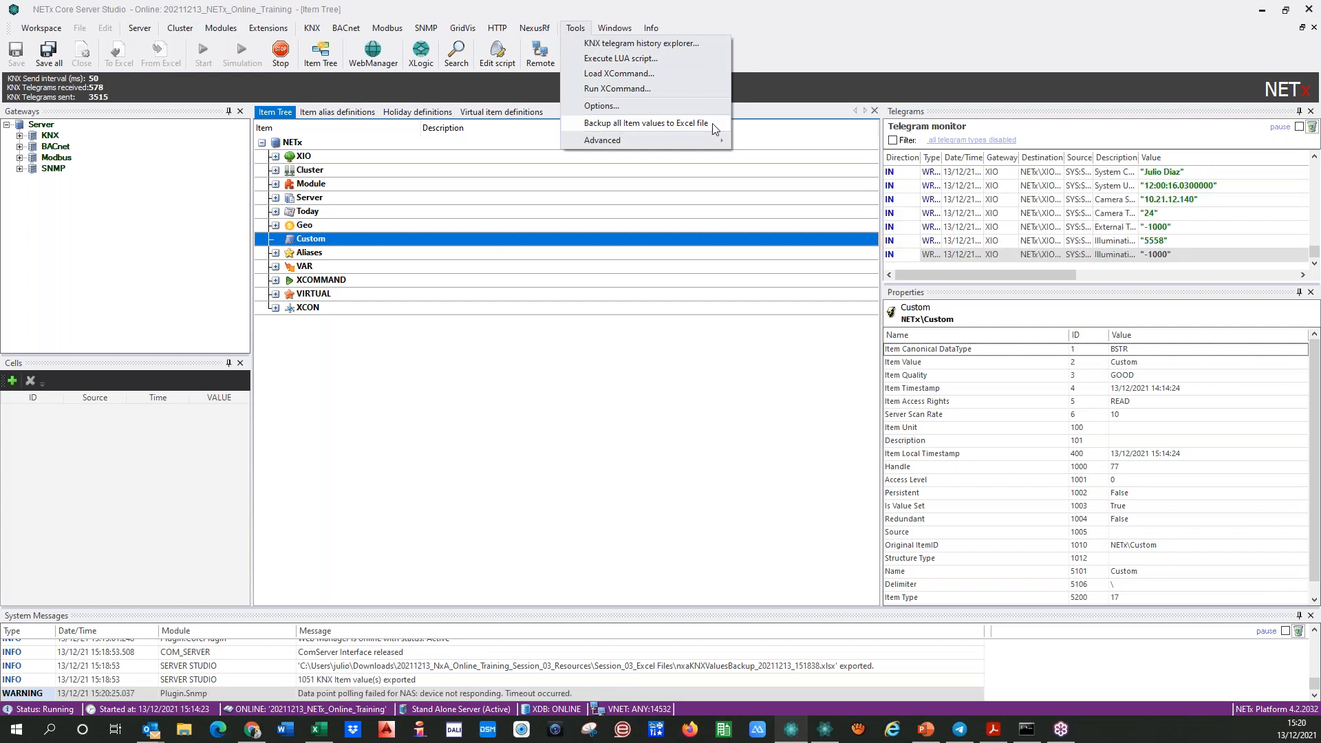
{"action": "mouse_move", "coordinate": [708, 141]}
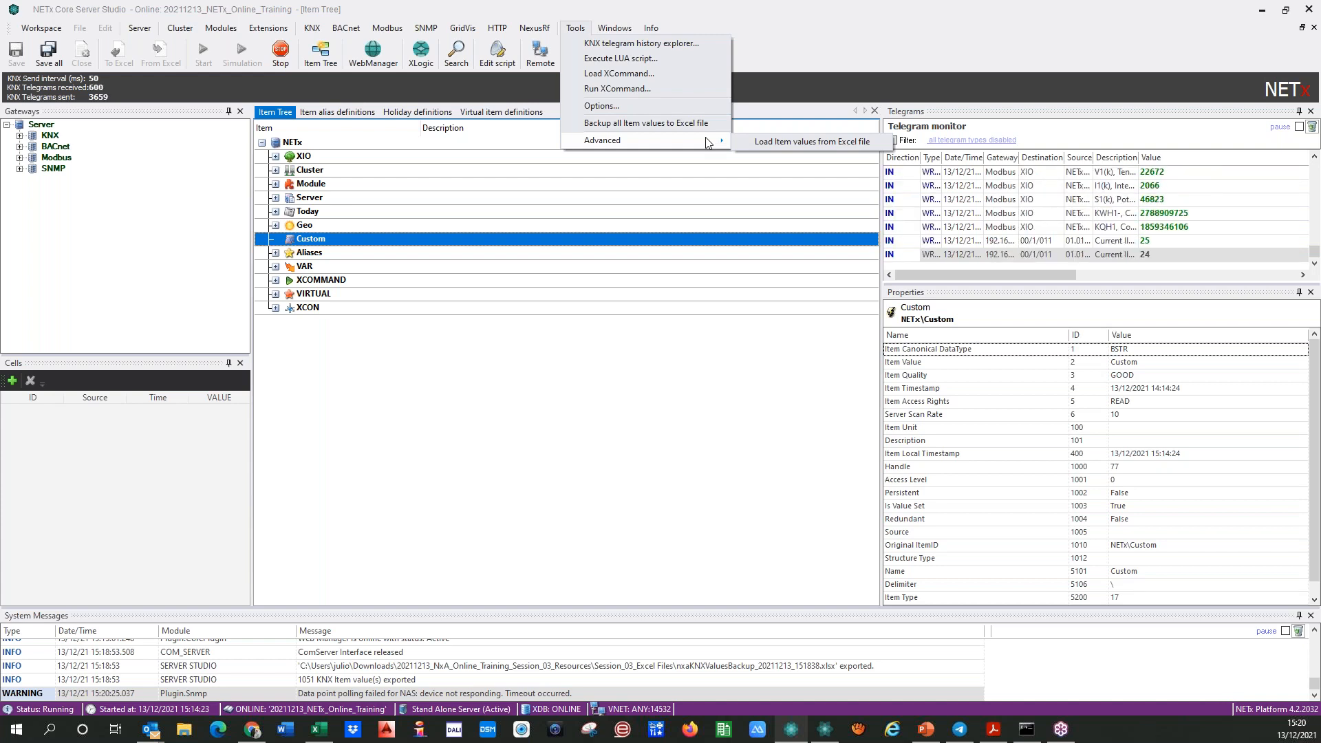
{"action": "left_click", "coordinate": [573, 124]}
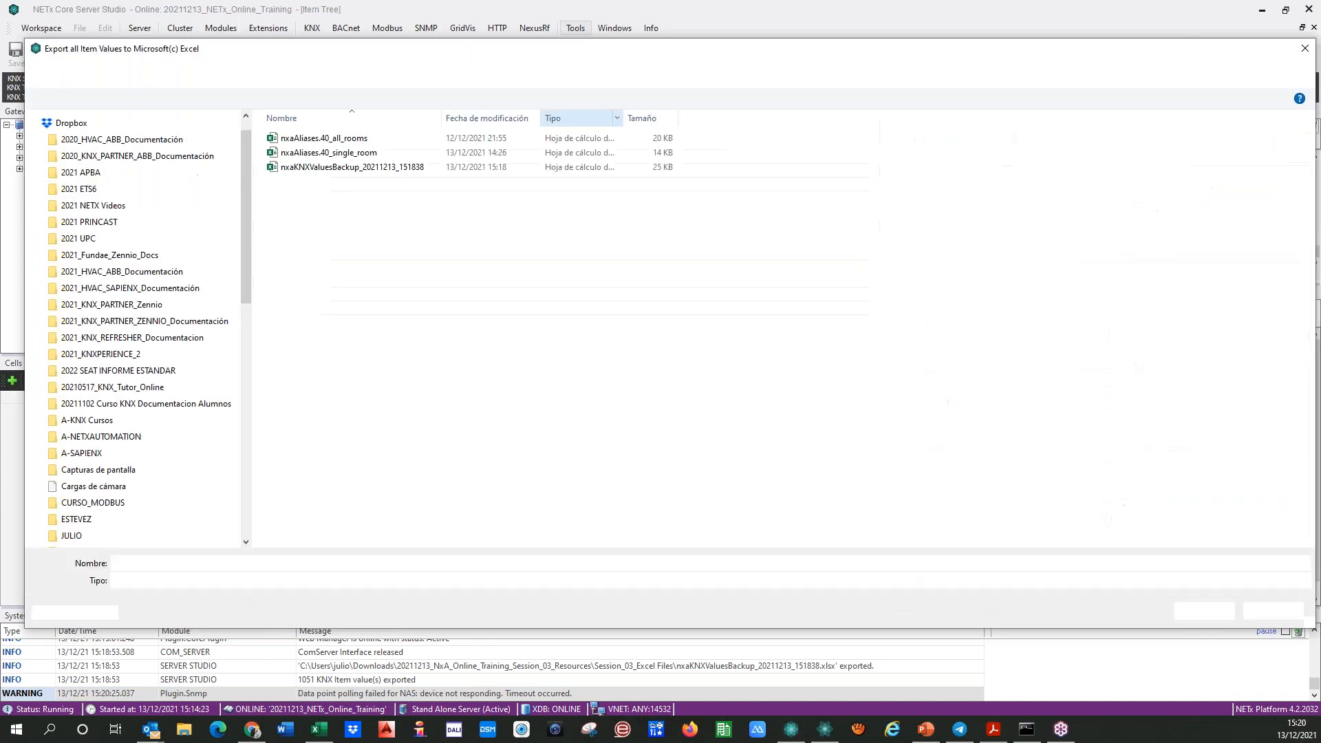
{"action": "left_click", "coordinate": [1194, 609]}
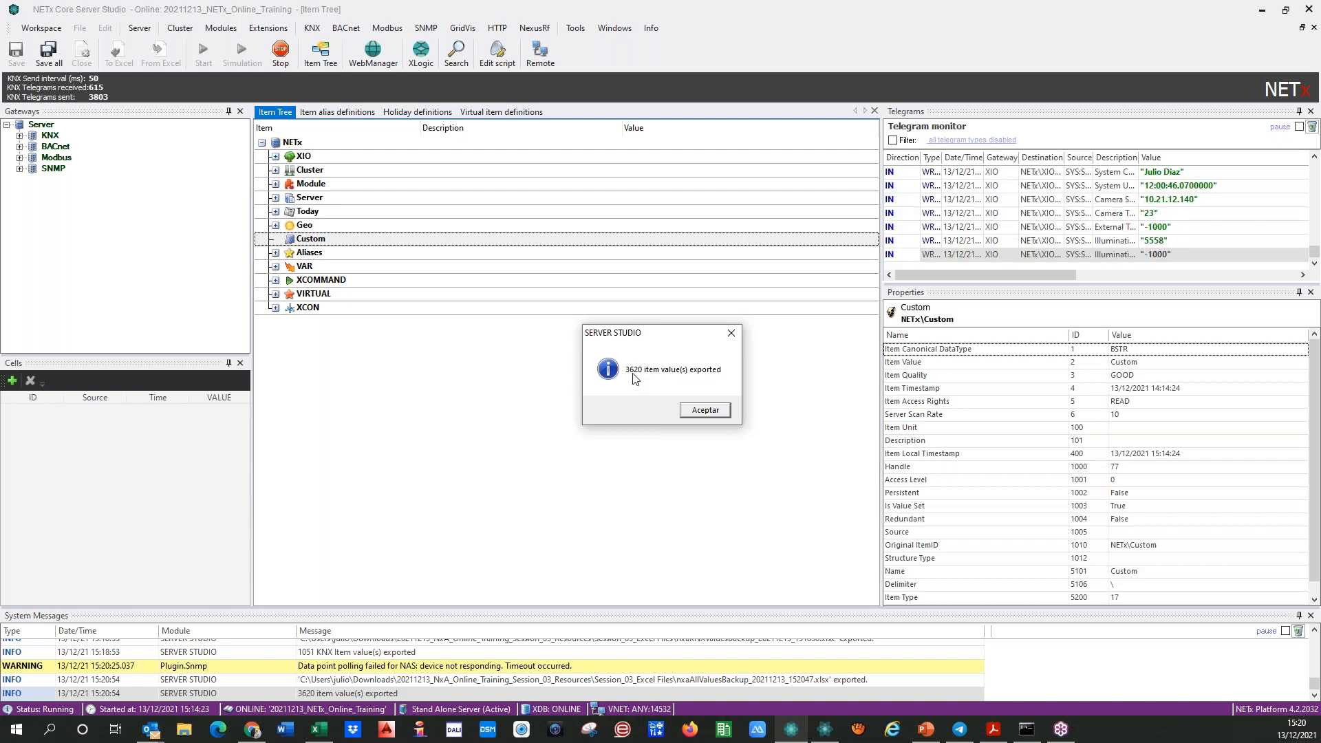
{"action": "left_click", "coordinate": [692, 414]}
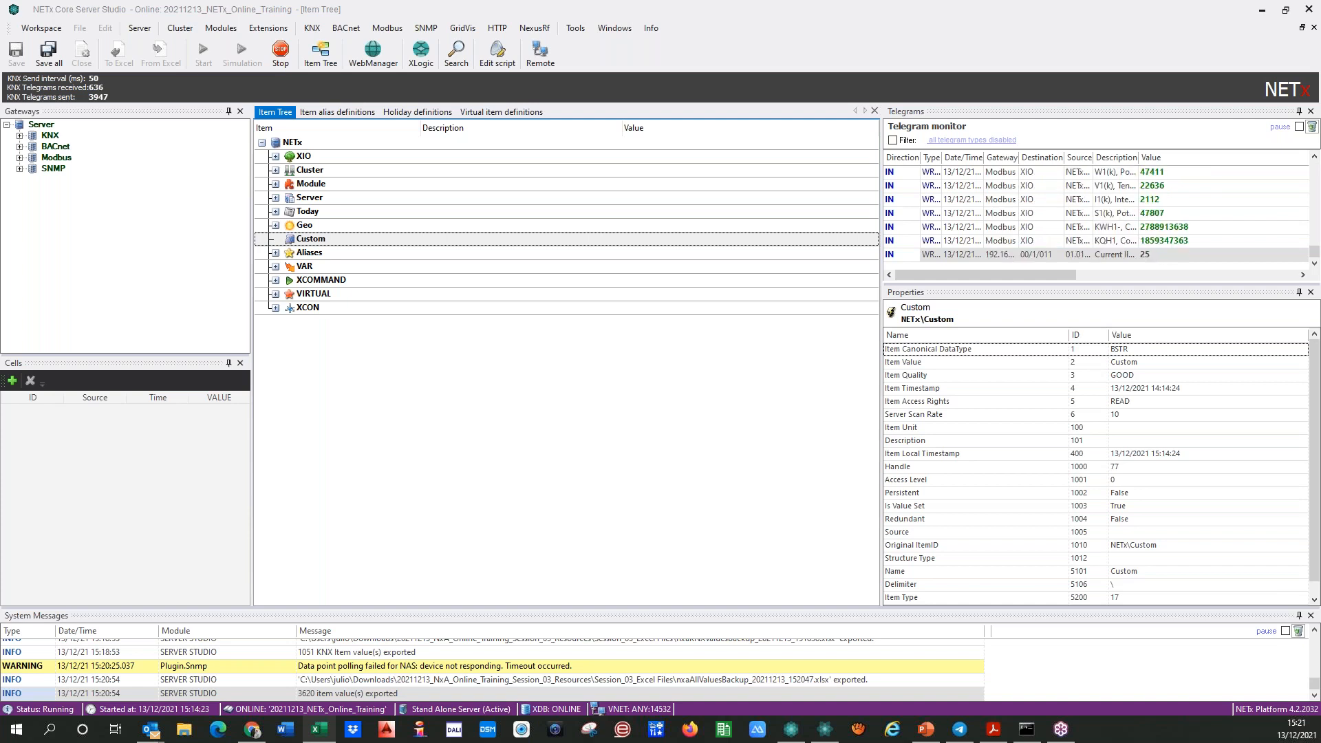
- Open the nxaAllValuesBackup_20211213_152047 workbook from the Session_03_Excel Files folder in Excel
{"action": "left_click_drag", "start_coordinate": [0, 114], "coordinate": [248, 121]}
{"action": "left_click", "coordinate": [209, 234]}
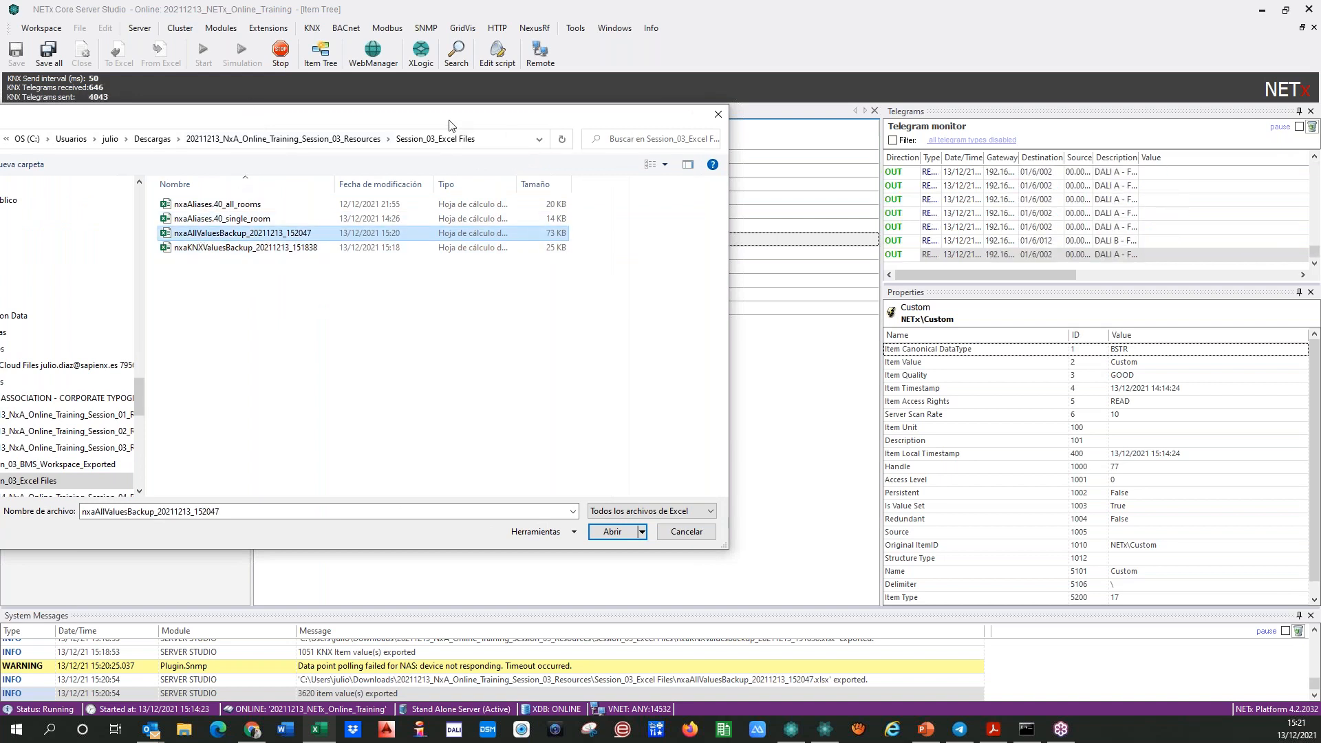
{"action": "left_click_drag", "start_coordinate": [486, 125], "coordinate": [786, 127]}
{"action": "left_click", "coordinate": [909, 529]}
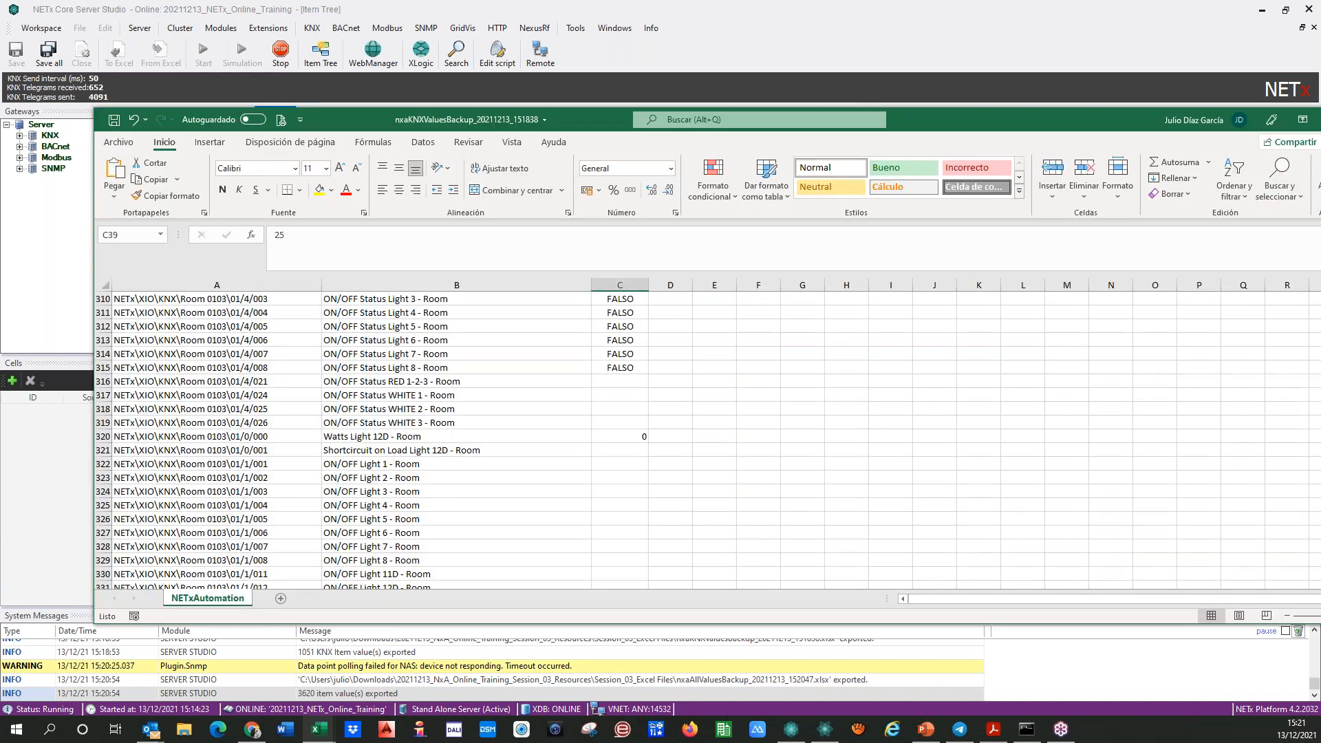
{"action": "left_click_drag", "start_coordinate": [640, 138], "coordinate": [1081, 184]}
{"action": "left_click_drag", "start_coordinate": [1085, 124], "coordinate": [0, 118]}
{"action": "left_click_drag", "start_coordinate": [981, 180], "coordinate": [1001, 67]}
- Adjust the widths of the Item ID, Description and Value columns so all exported entries are readable
{"action": "double_click", "coordinate": [183, 229]}
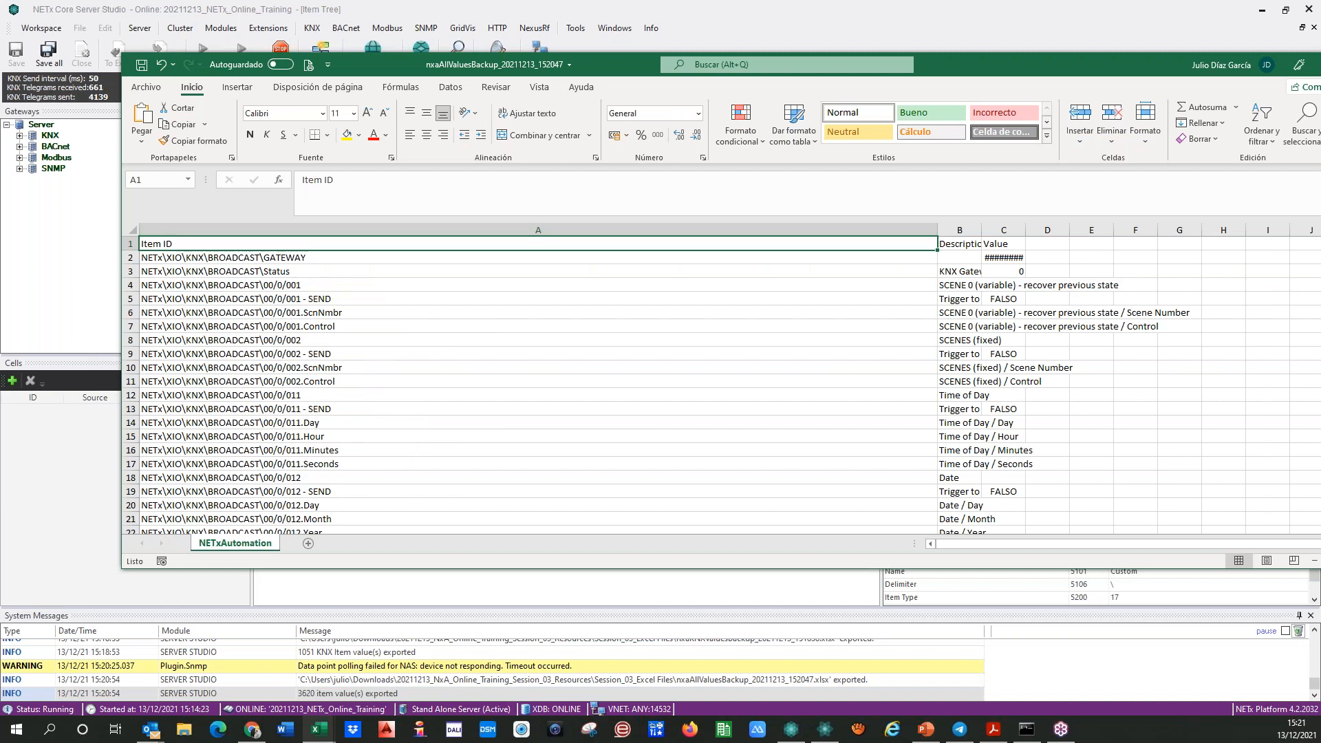
{"action": "left_click_drag", "start_coordinate": [938, 228], "coordinate": [575, 224]}
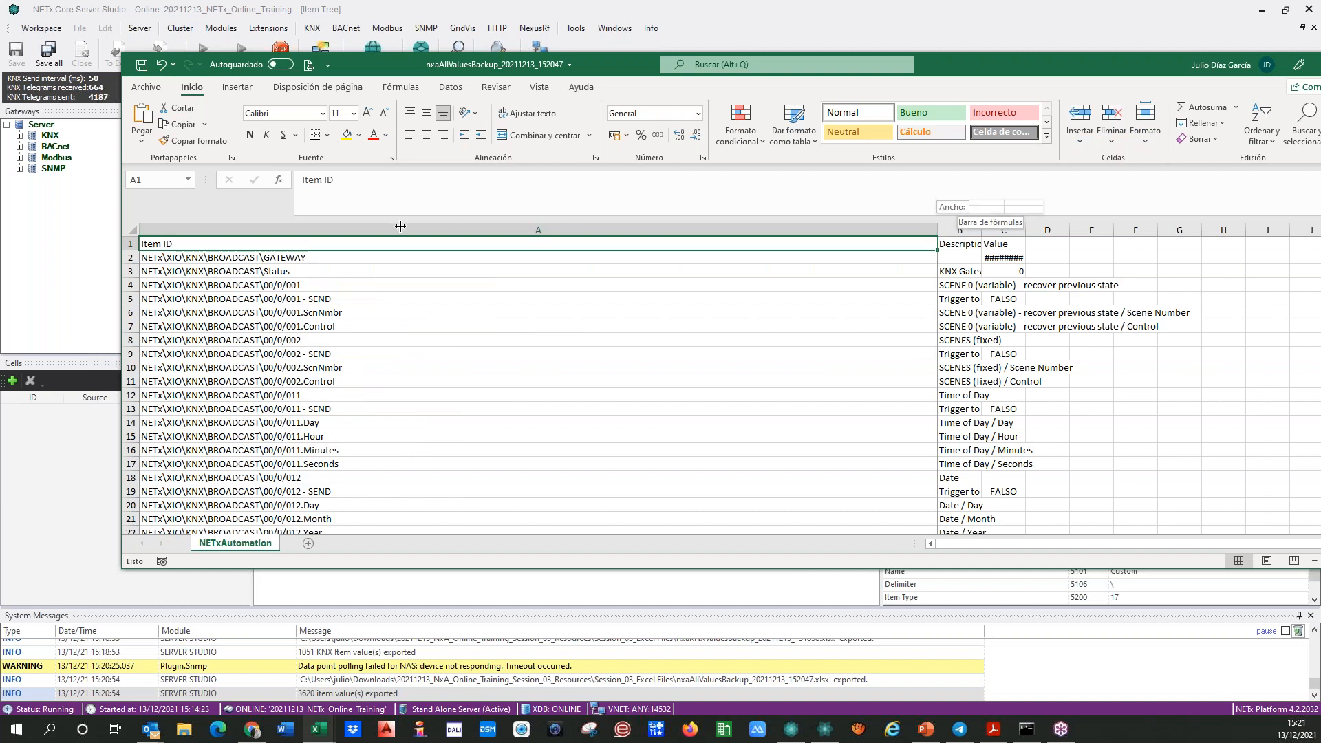
{"action": "left_click_drag", "start_coordinate": [399, 226], "coordinate": [402, 227]}
{"action": "double_click", "coordinate": [448, 230]}
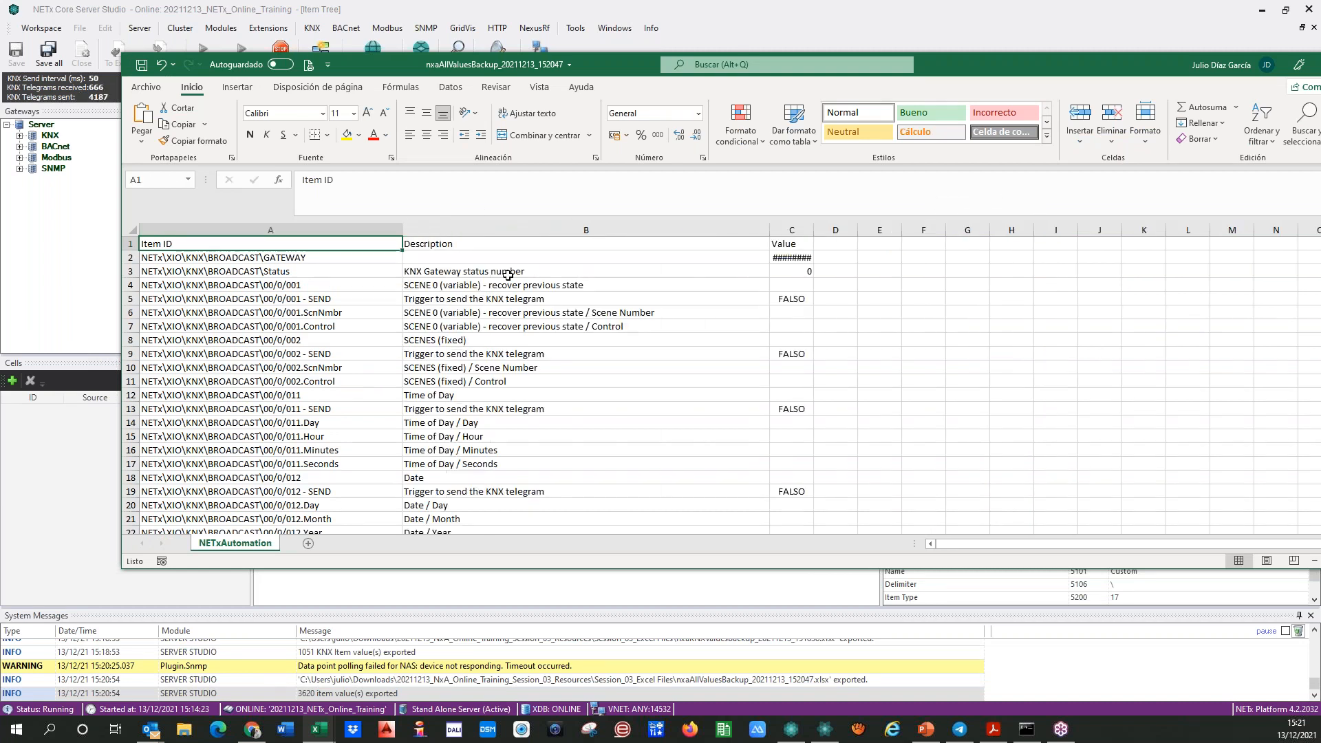
{"action": "scroll", "coordinate": [537, 319], "scroll_direction": "down", "scroll_amount": 12}
{"action": "scroll", "coordinate": [575, 307], "scroll_direction": "up", "scroll_amount": 6}
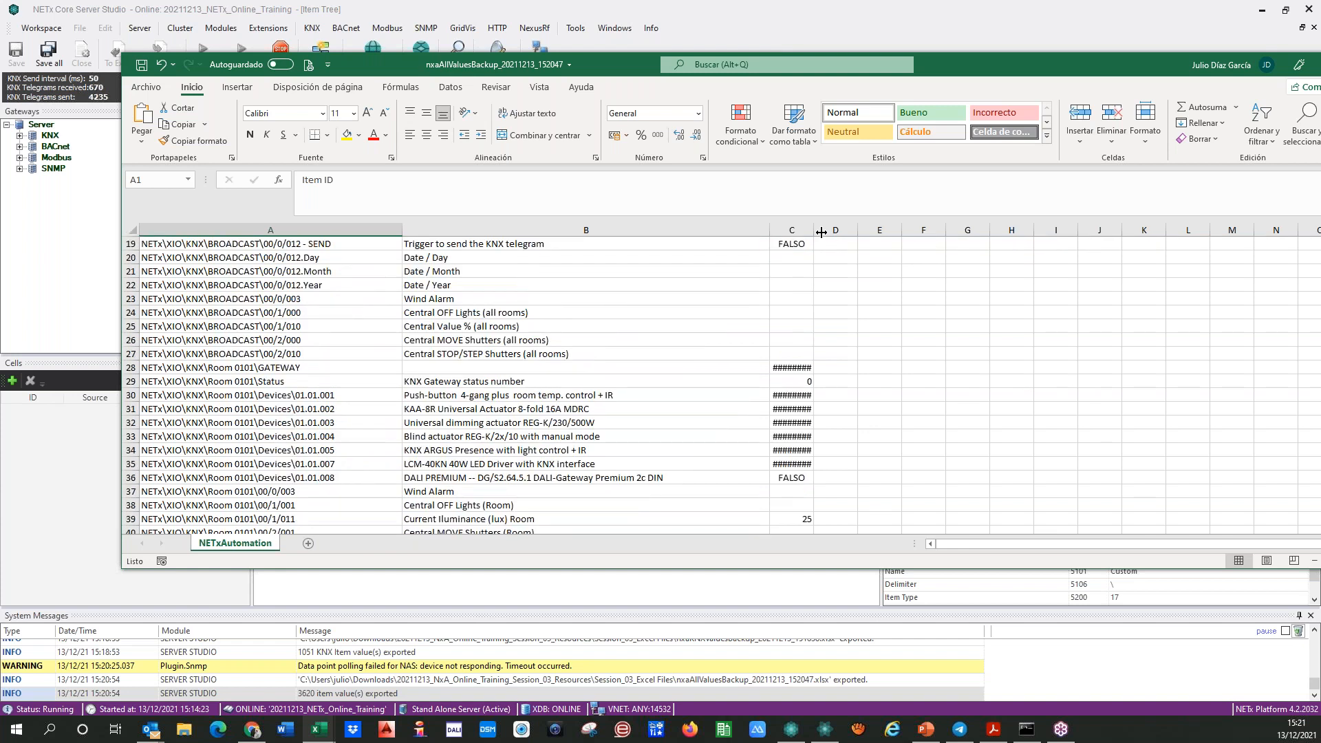
{"action": "double_click", "coordinate": [821, 232]}
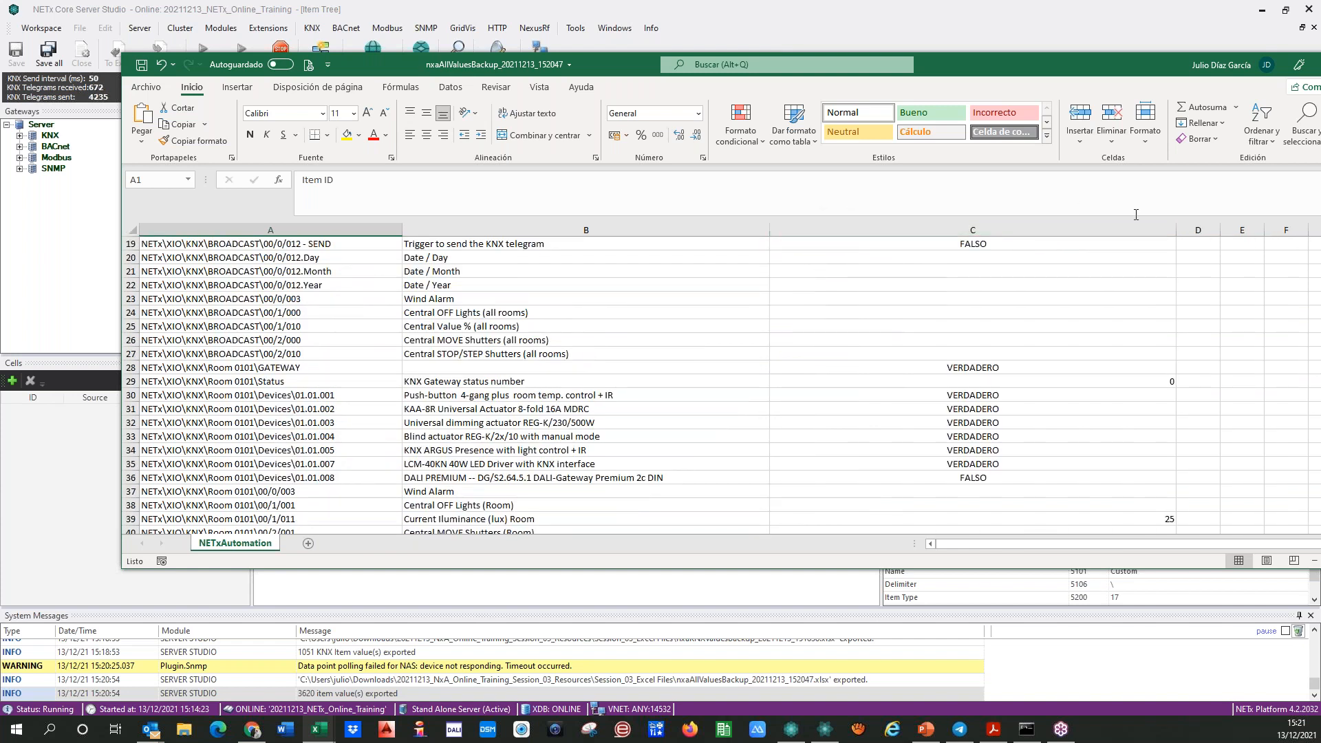
{"action": "left_click_drag", "start_coordinate": [1176, 230], "coordinate": [888, 230]}
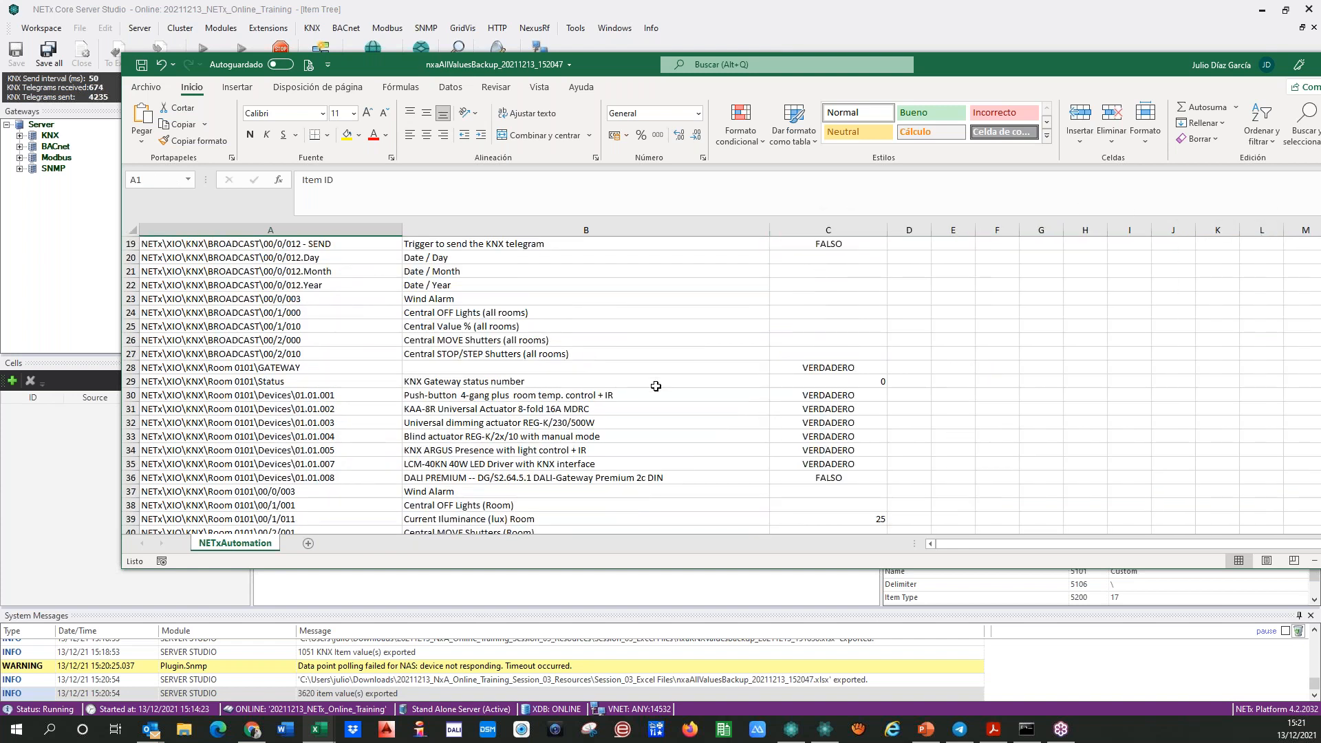
- Examine the exported Room 0101 values, including temperature and light status, and return to NETx Core Server Studio
{"action": "scroll", "coordinate": [657, 385], "scroll_direction": "down", "scroll_amount": 6}
{"action": "scroll", "coordinate": [658, 385], "scroll_direction": "down", "scroll_amount": 4}
{"action": "scroll", "coordinate": [661, 385], "scroll_direction": "up", "scroll_amount": 2}
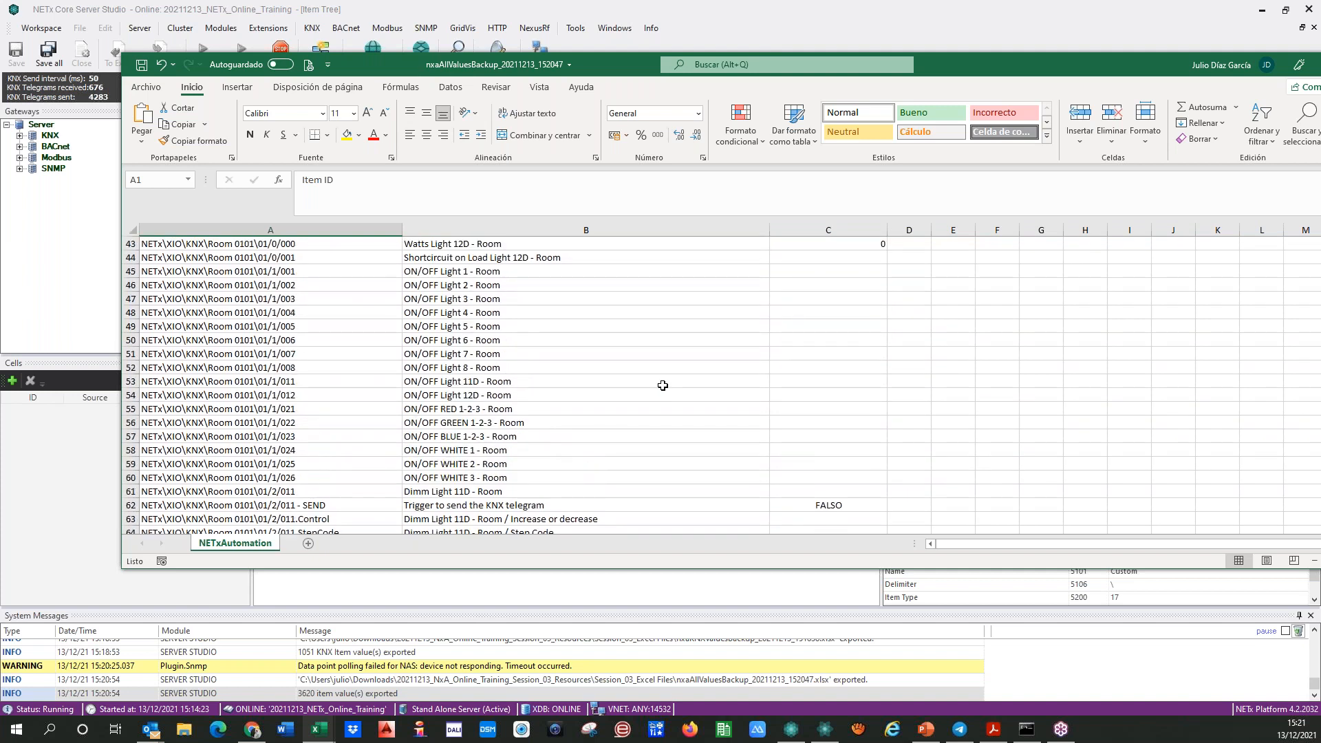
{"action": "left_click", "coordinate": [815, 272]}
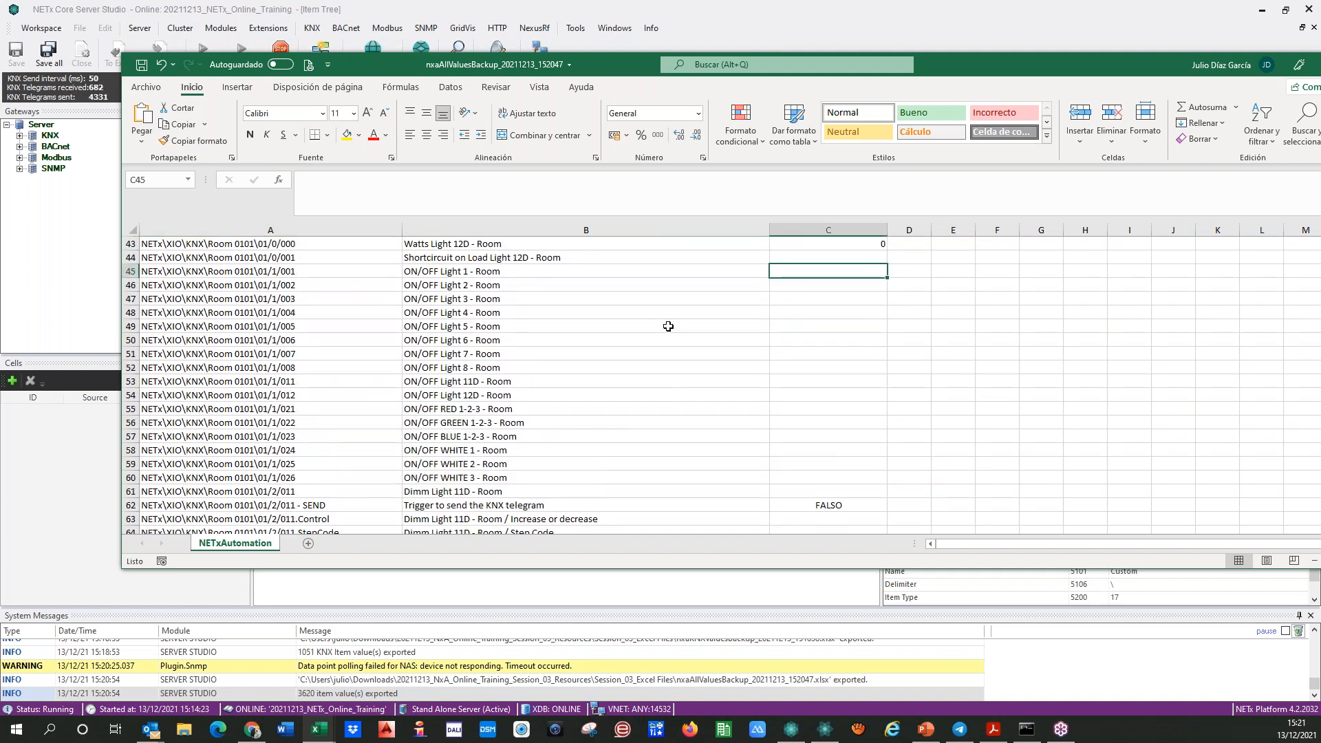
{"action": "scroll", "coordinate": [711, 330], "scroll_direction": "up", "scroll_amount": 1}
{"action": "left_click", "coordinate": [812, 274]}
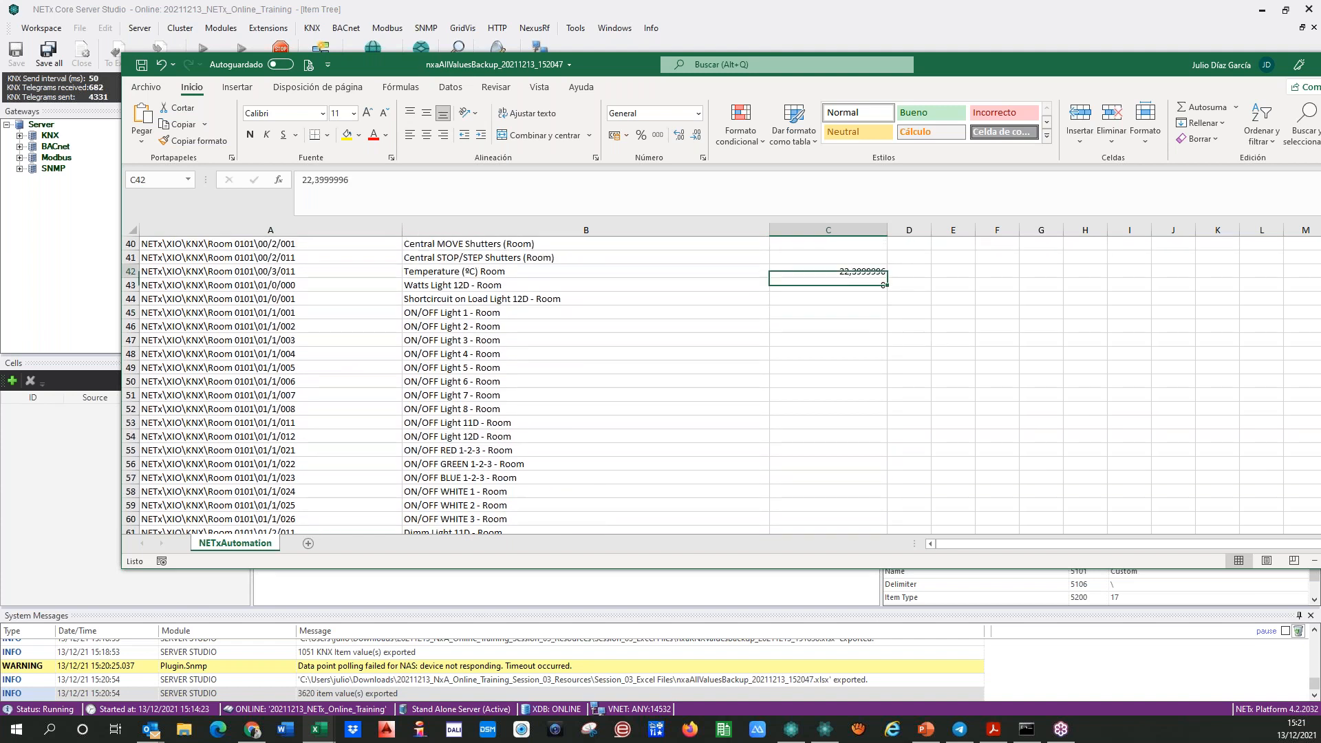
{"action": "scroll", "coordinate": [796, 316], "scroll_direction": "down", "scroll_amount": 12}
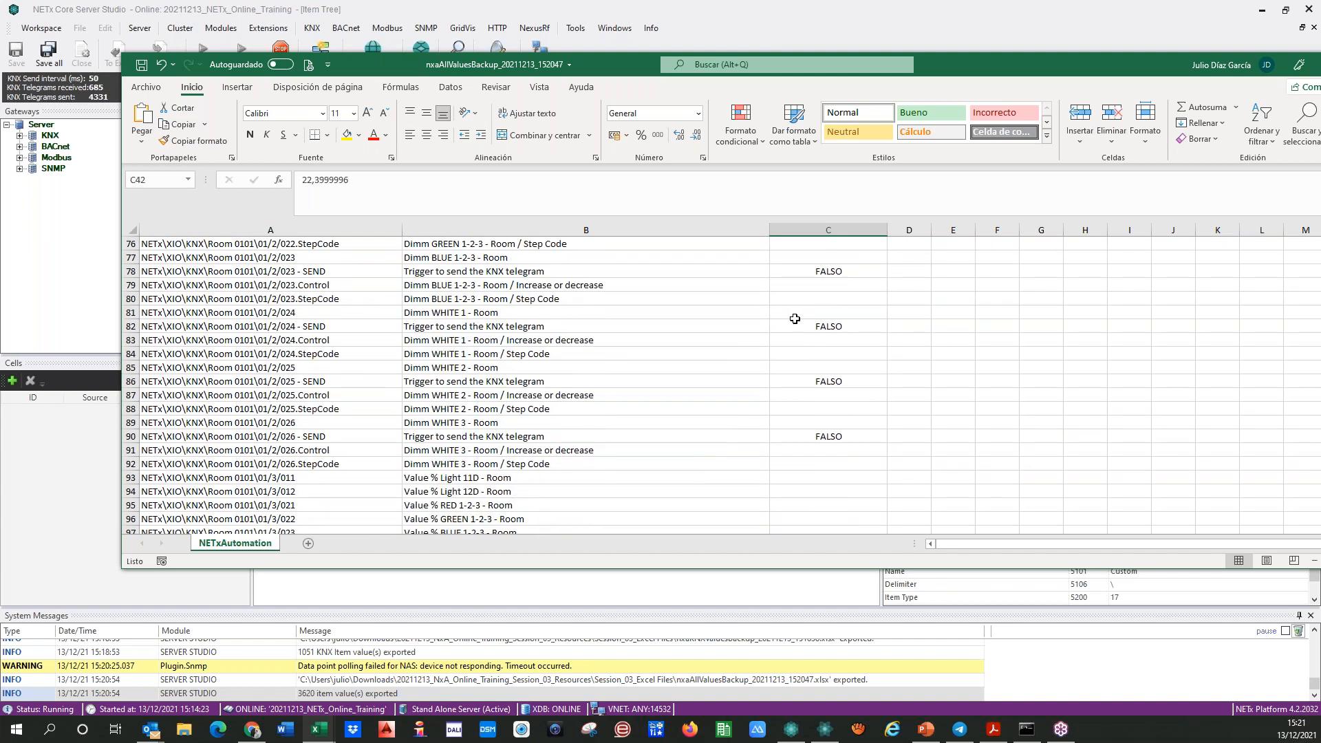
{"action": "scroll", "coordinate": [836, 369], "scroll_direction": "down", "scroll_amount": 15}
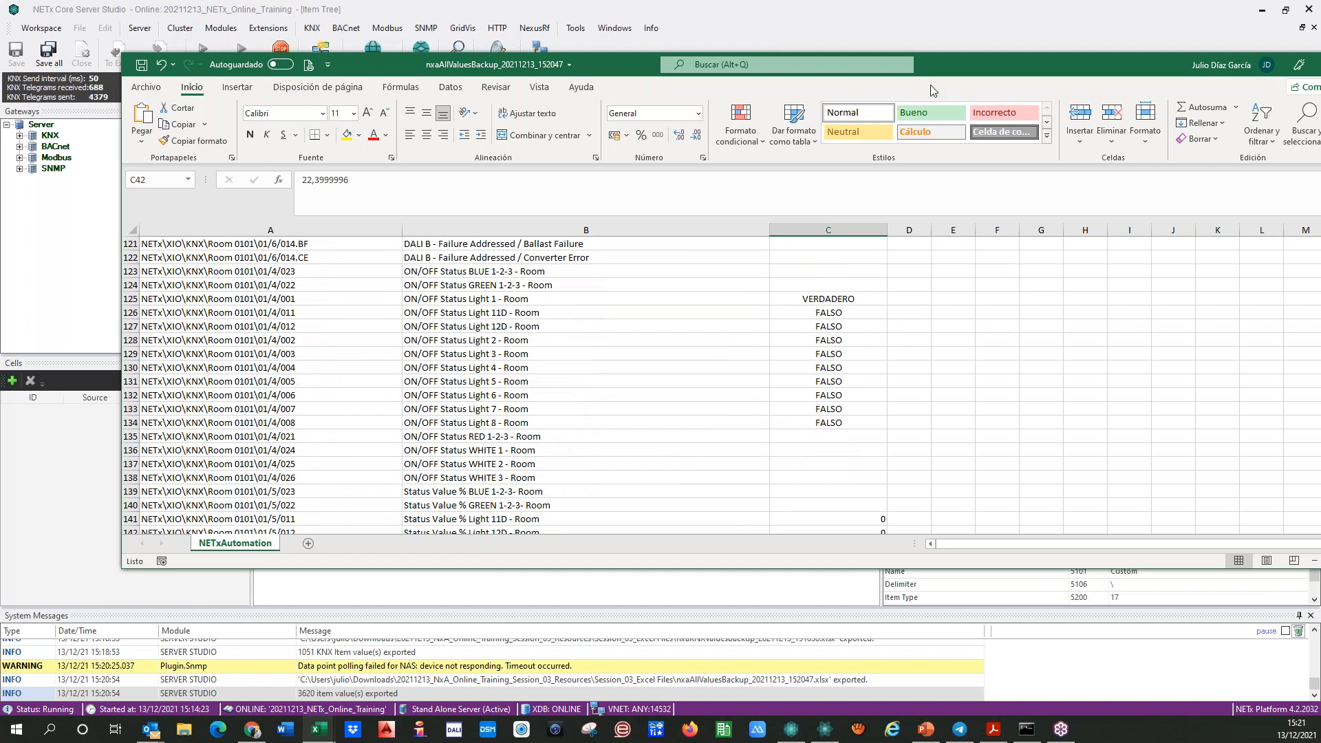
{"action": "left_click_drag", "start_coordinate": [888, 71], "coordinate": [0, 97]}
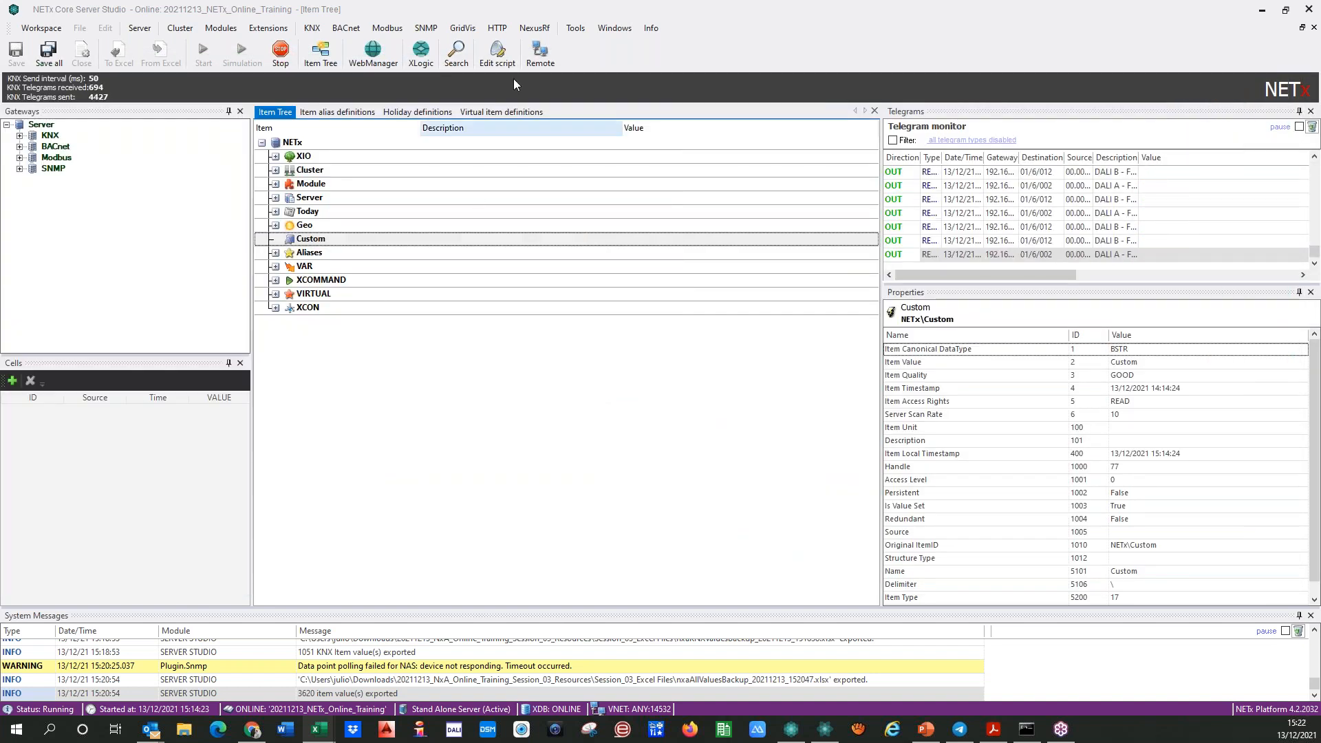
{"action": "left_click", "coordinate": [571, 30]}
{"action": "mouse_move", "coordinate": [614, 141]}
{"action": "left_click", "coordinate": [789, 143]}
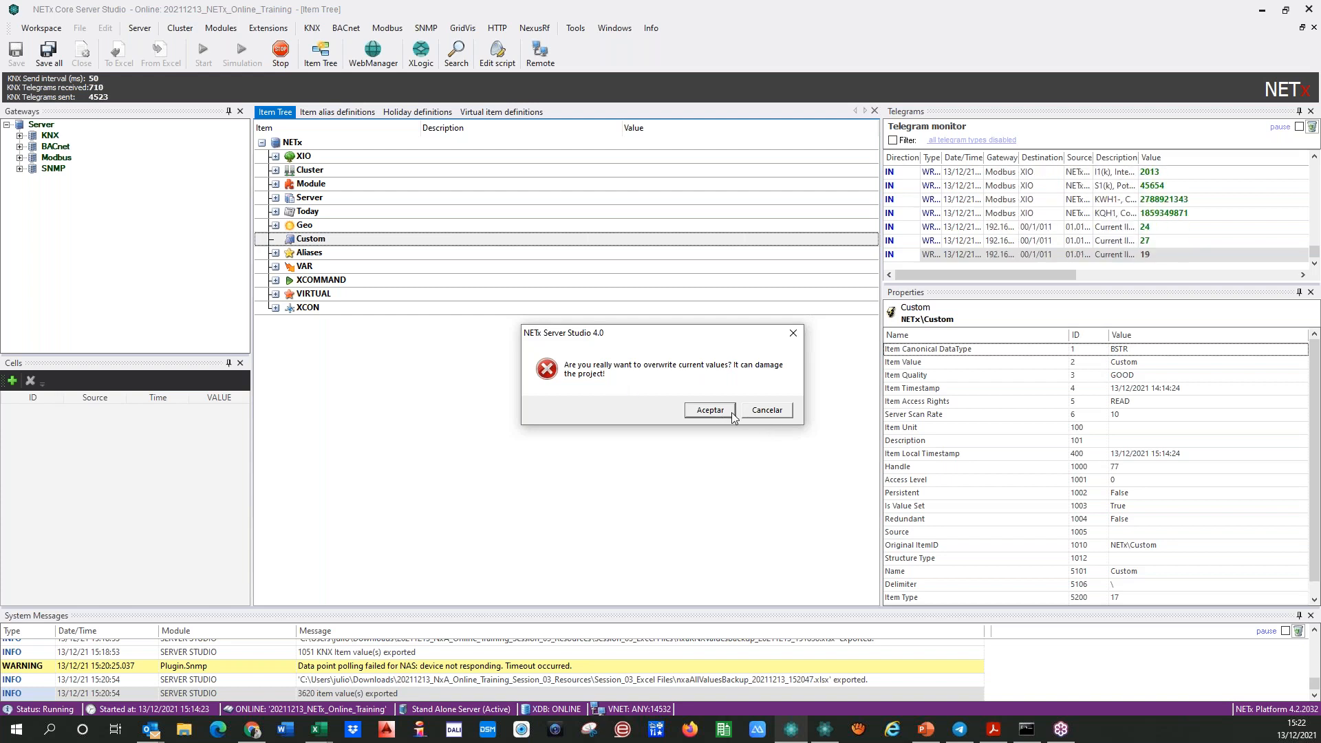
{"action": "left_click", "coordinate": [789, 412]}
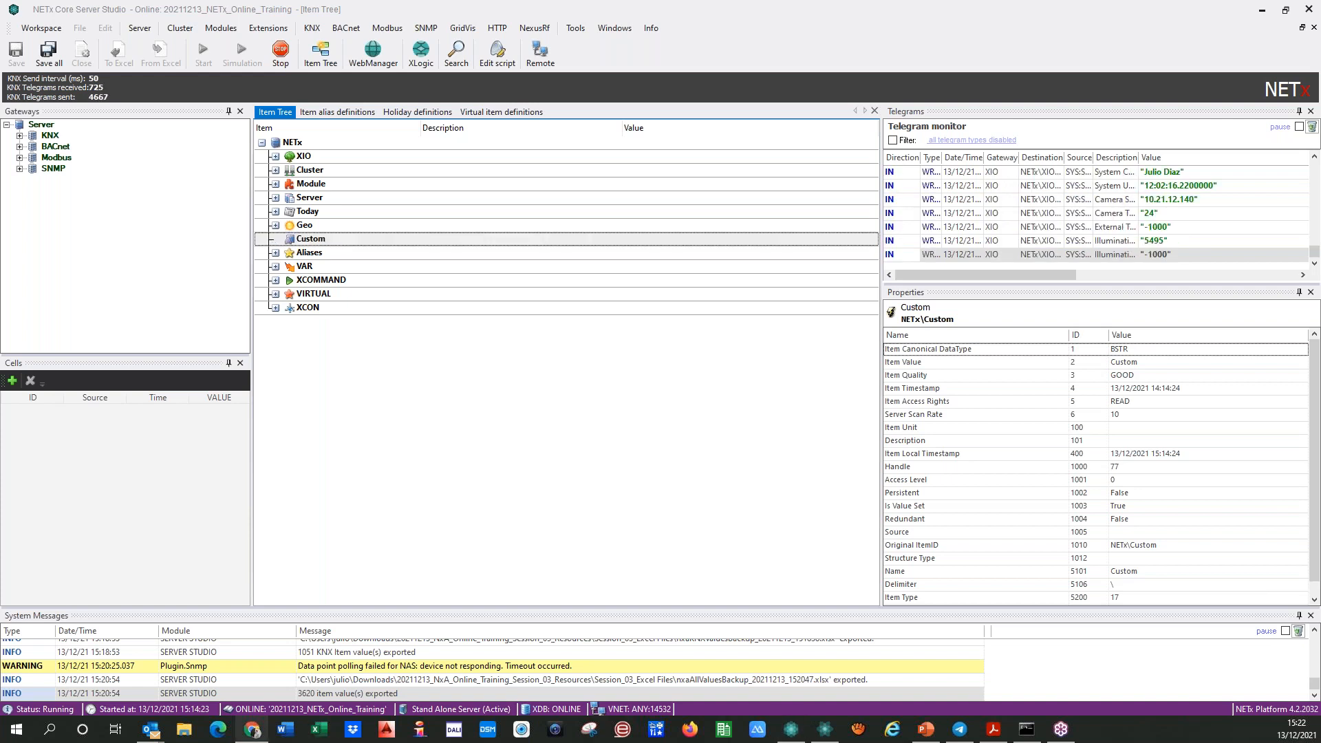
{"action": "left_click", "coordinate": [525, 432]}
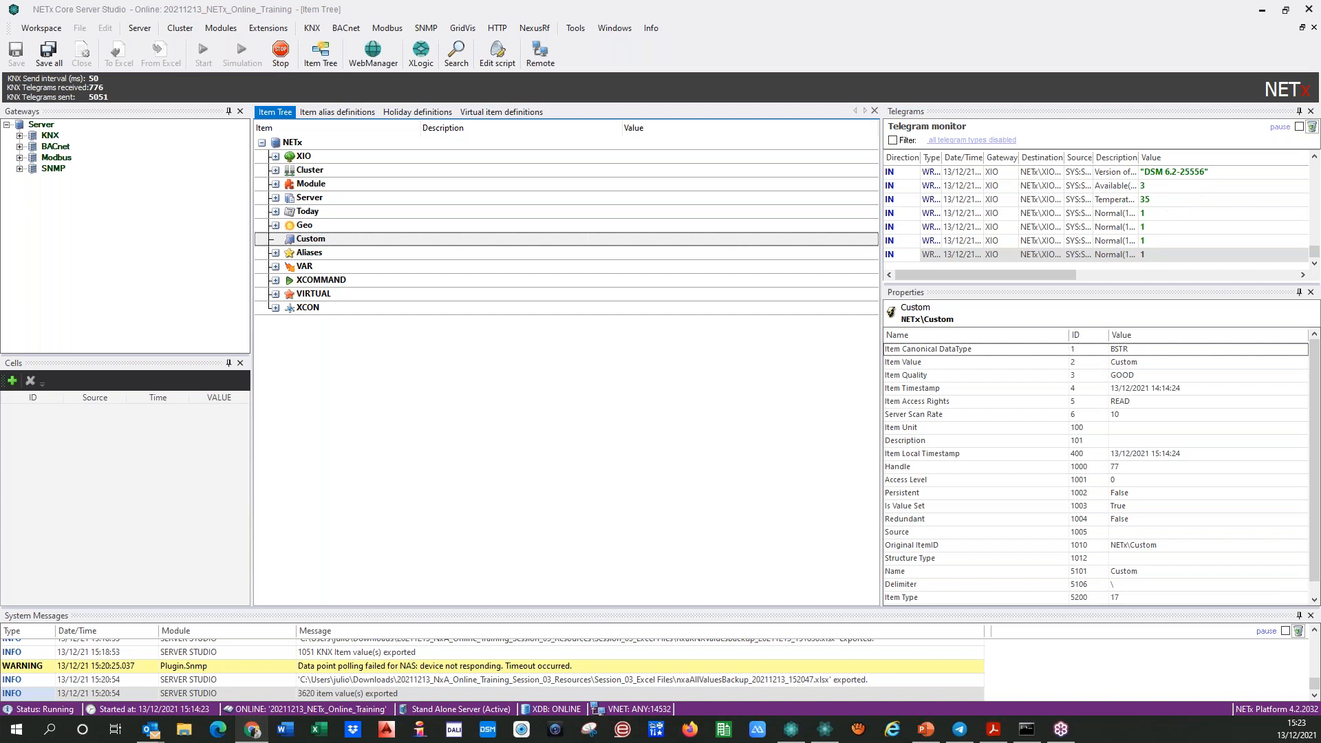
- Switch to the NETx-Test-MAIN remote desktop session, close the email definitions, and open the BACnet object mapping definitions
{"action": "left_click_drag", "start_coordinate": [304, 75], "coordinate": [790, 55]}
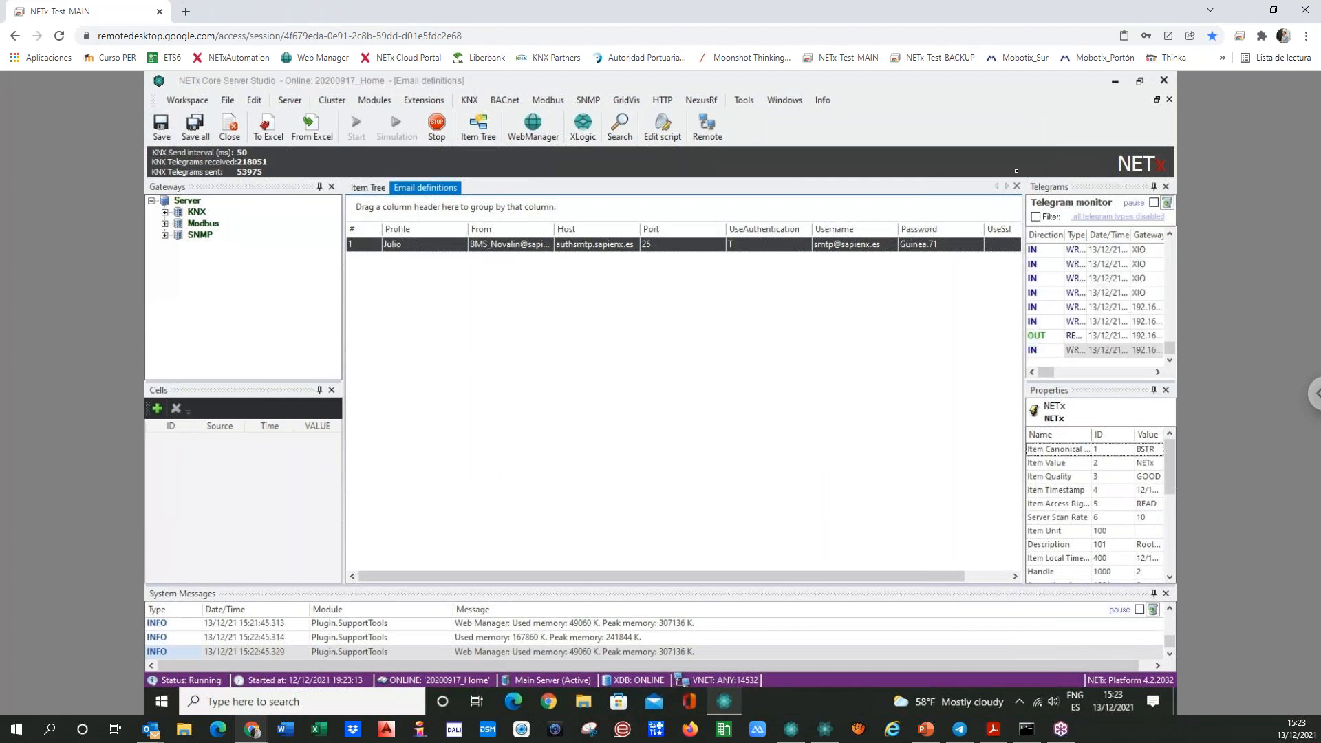
{"action": "left_click", "coordinate": [1017, 186]}
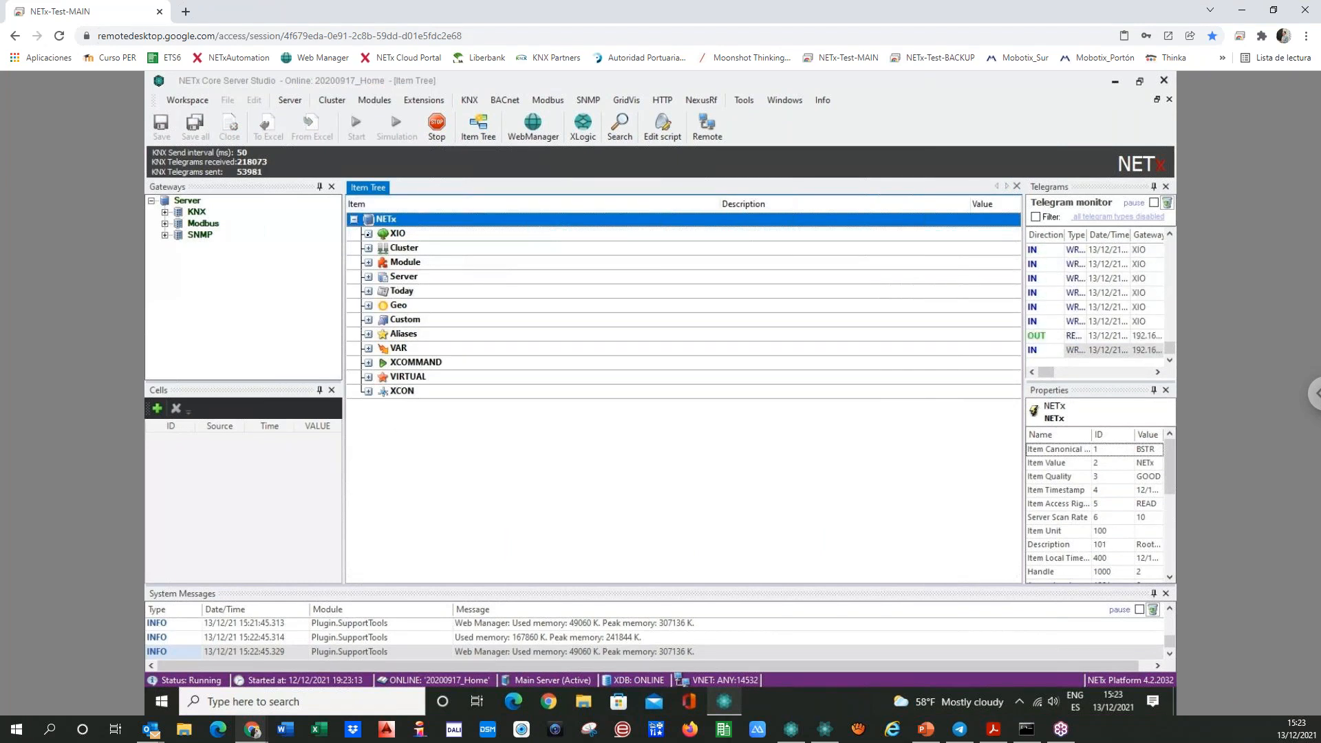
{"action": "left_click", "coordinate": [368, 234]}
{"action": "left_click", "coordinate": [367, 234]}
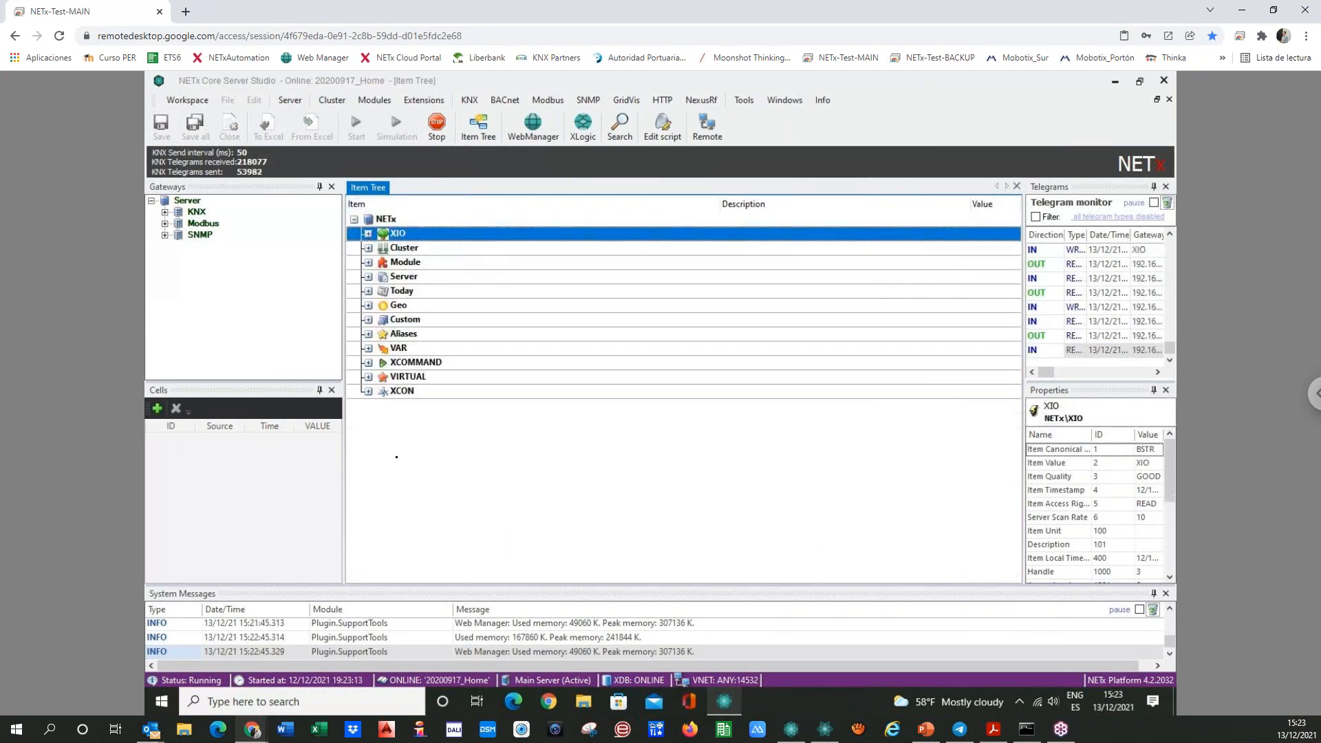
{"action": "left_click", "coordinate": [505, 100]}
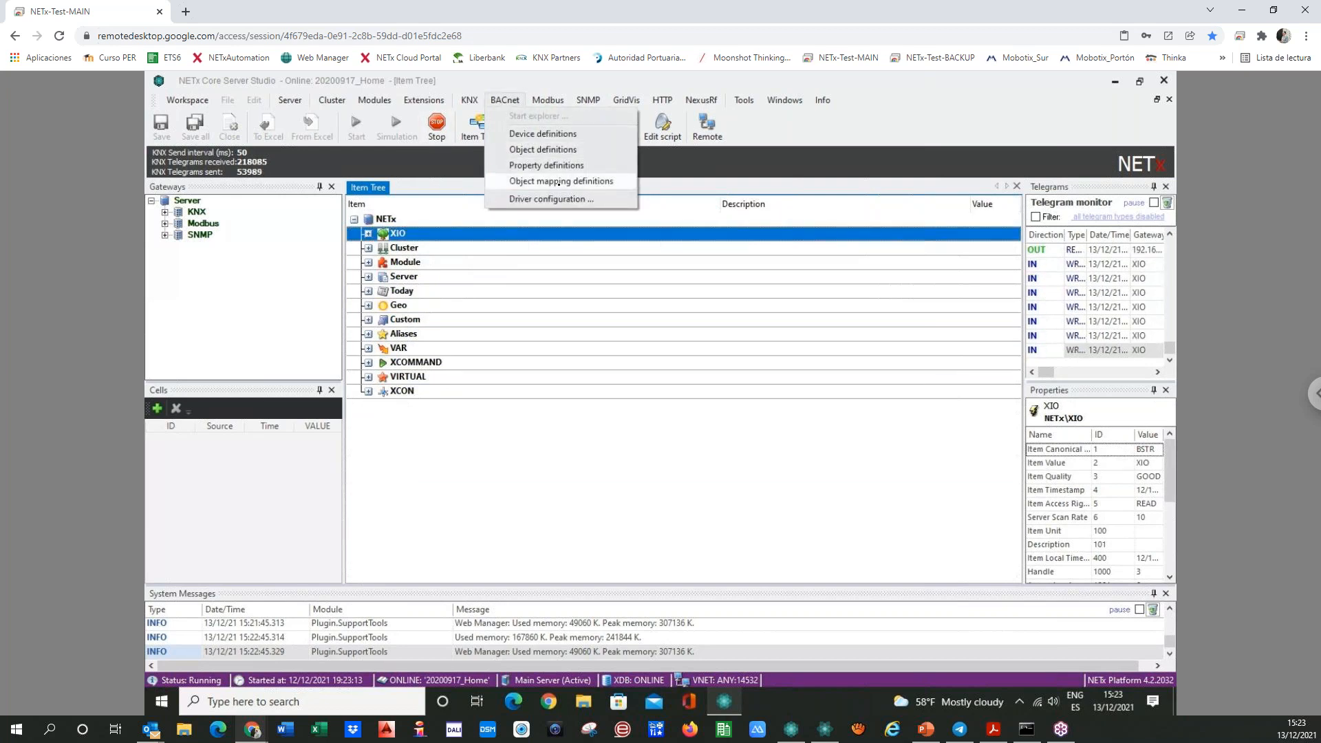
{"action": "left_click", "coordinate": [557, 182]}
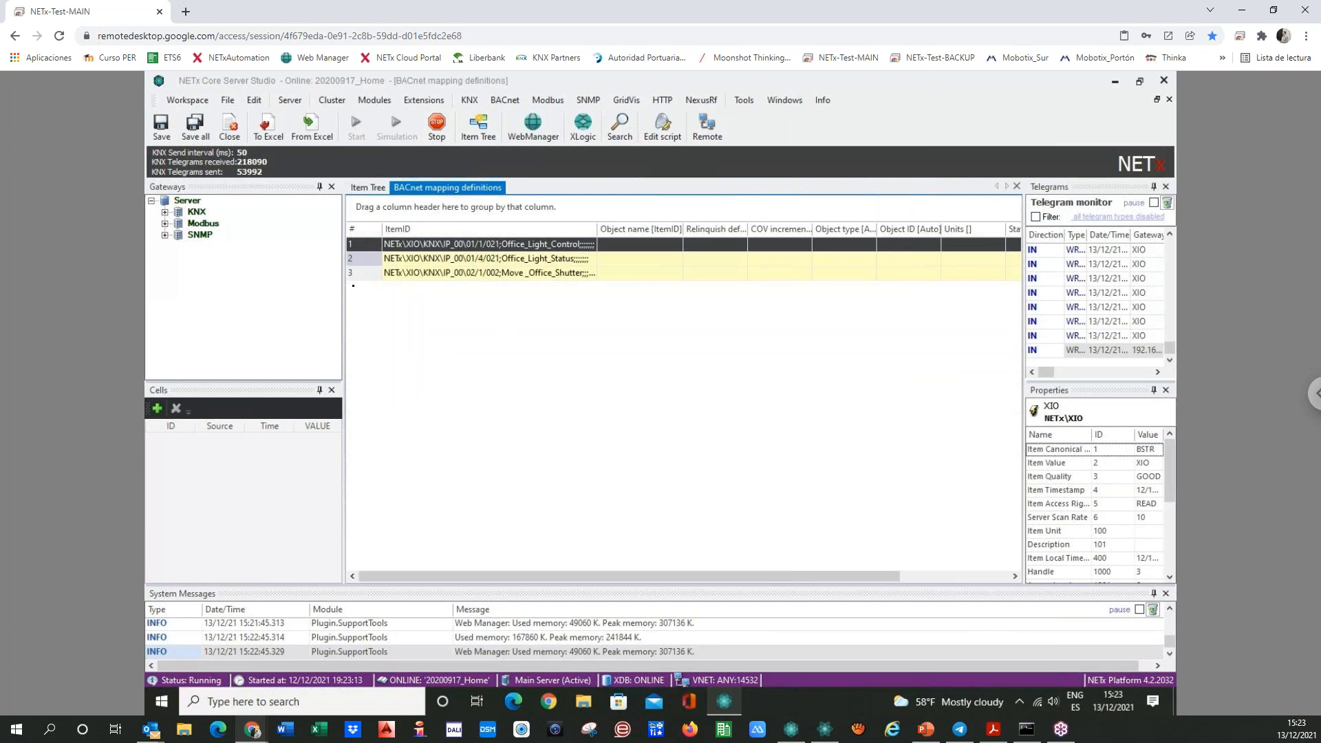
- Convert all three commented BACnet mapping rows to definitions and narrow the ItemID column
{"action": "key", "text": "ctrl+a"}
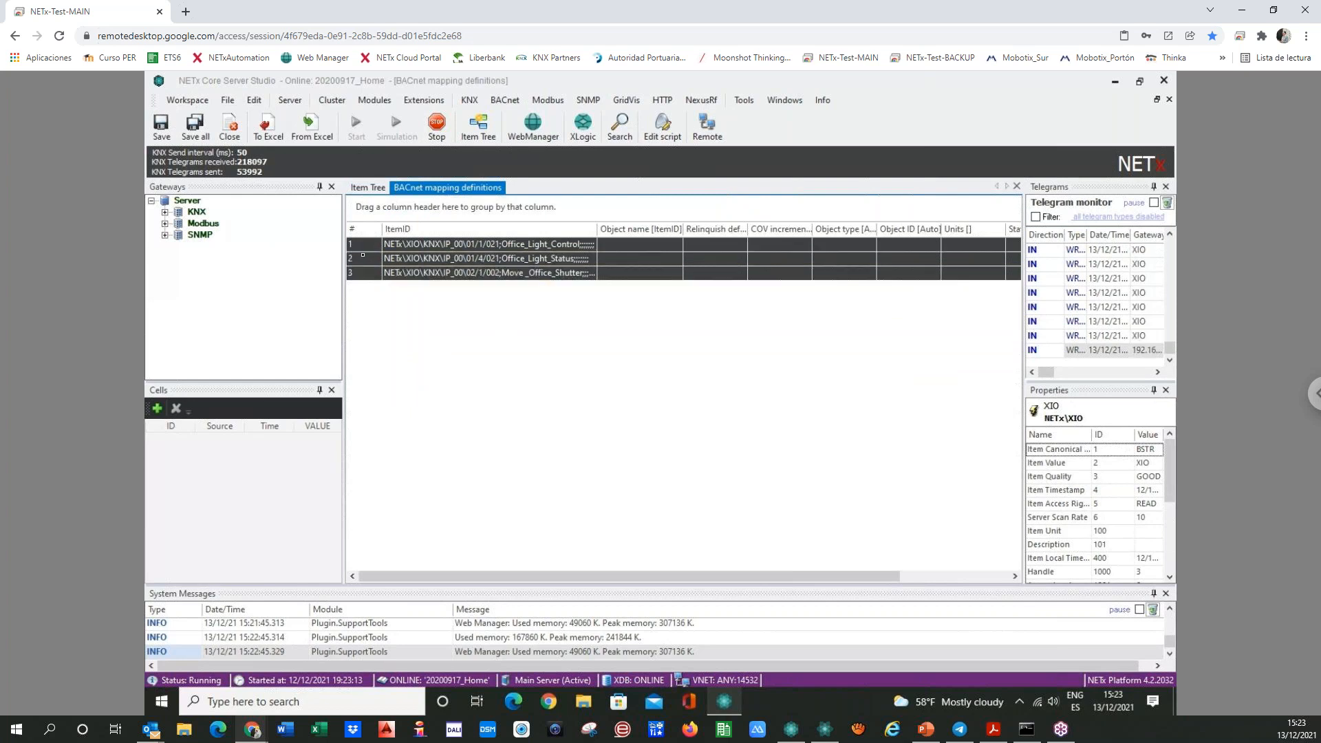
{"action": "right_click", "coordinate": [368, 244]}
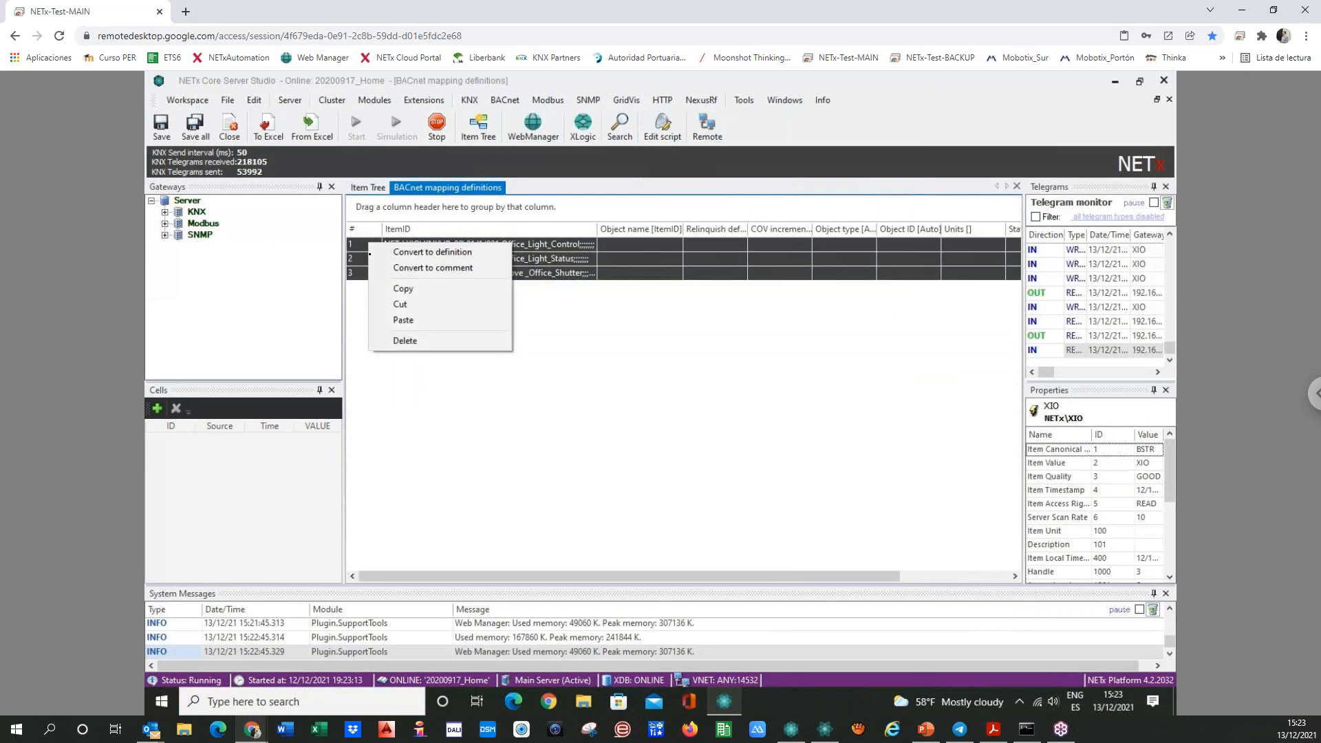
{"action": "left_click", "coordinate": [419, 252]}
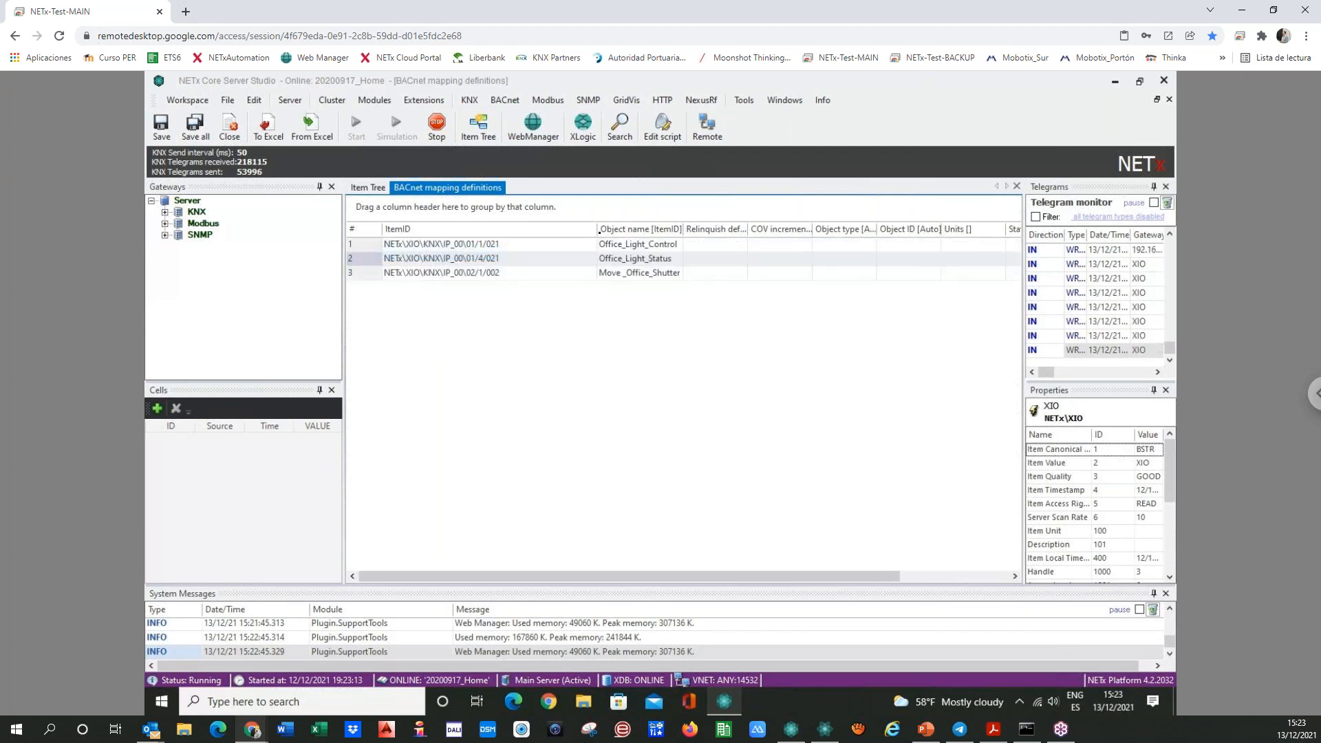
{"action": "left_click_drag", "start_coordinate": [597, 230], "coordinate": [532, 260]}
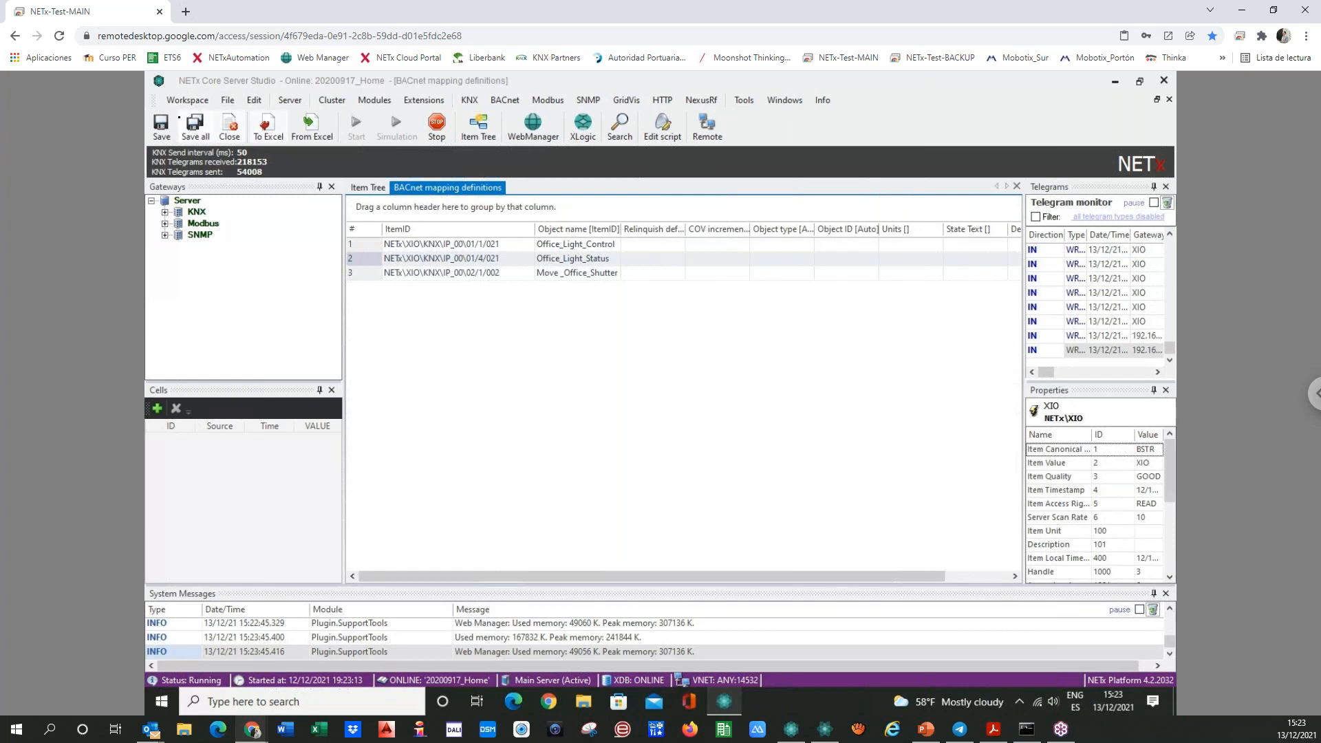
- Save all changes on the remote server with a restart, and show its item tree in a smaller browser window
{"action": "left_click", "coordinate": [195, 125]}
{"action": "left_click", "coordinate": [676, 432]}
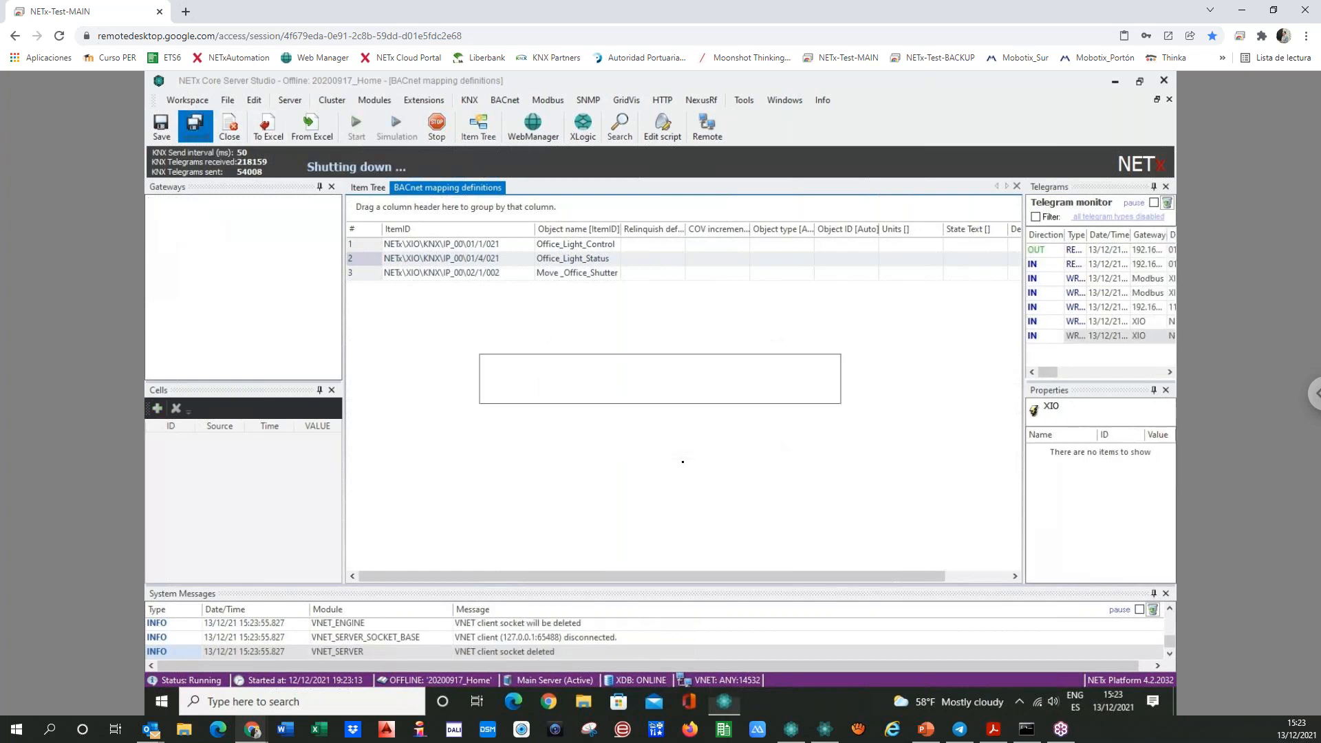
{"action": "left_click", "coordinate": [1273, 10]}
{"action": "left_click_drag", "start_coordinate": [625, 55], "coordinate": [721, 80]}
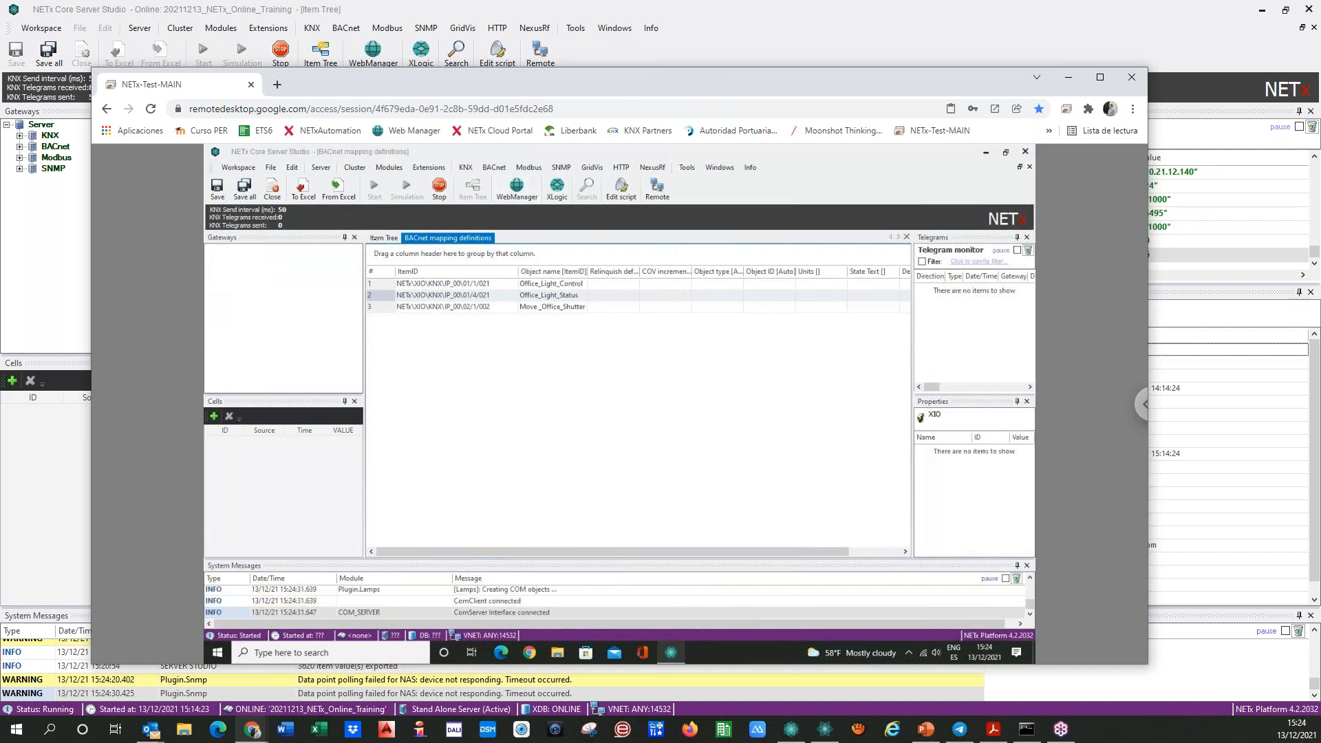
{"action": "left_click", "coordinate": [384, 238]}
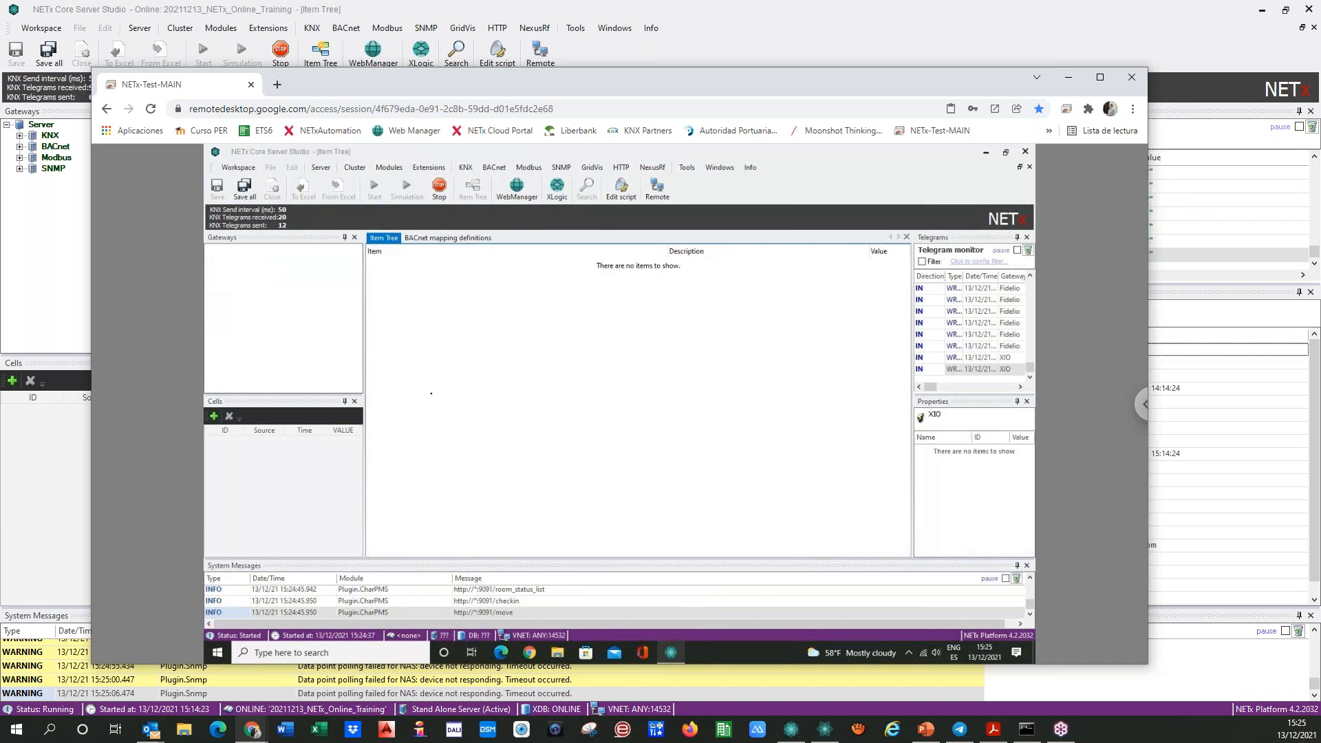
- Return to the local NETx Core Server Studio and shut down the 20211213_NETx_Online_Training server
{"action": "left_click_drag", "start_coordinate": [584, 82], "coordinate": [456, 742]}
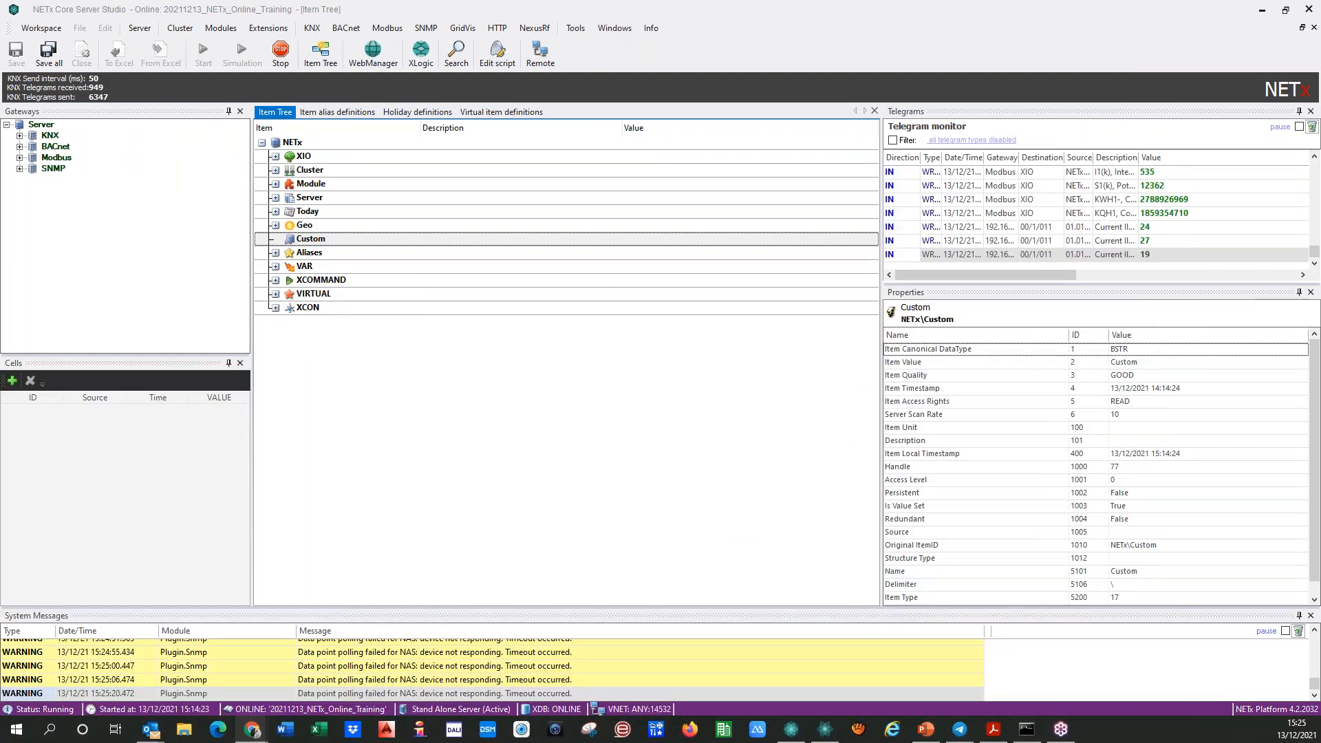
{"action": "left_click", "coordinate": [288, 54]}
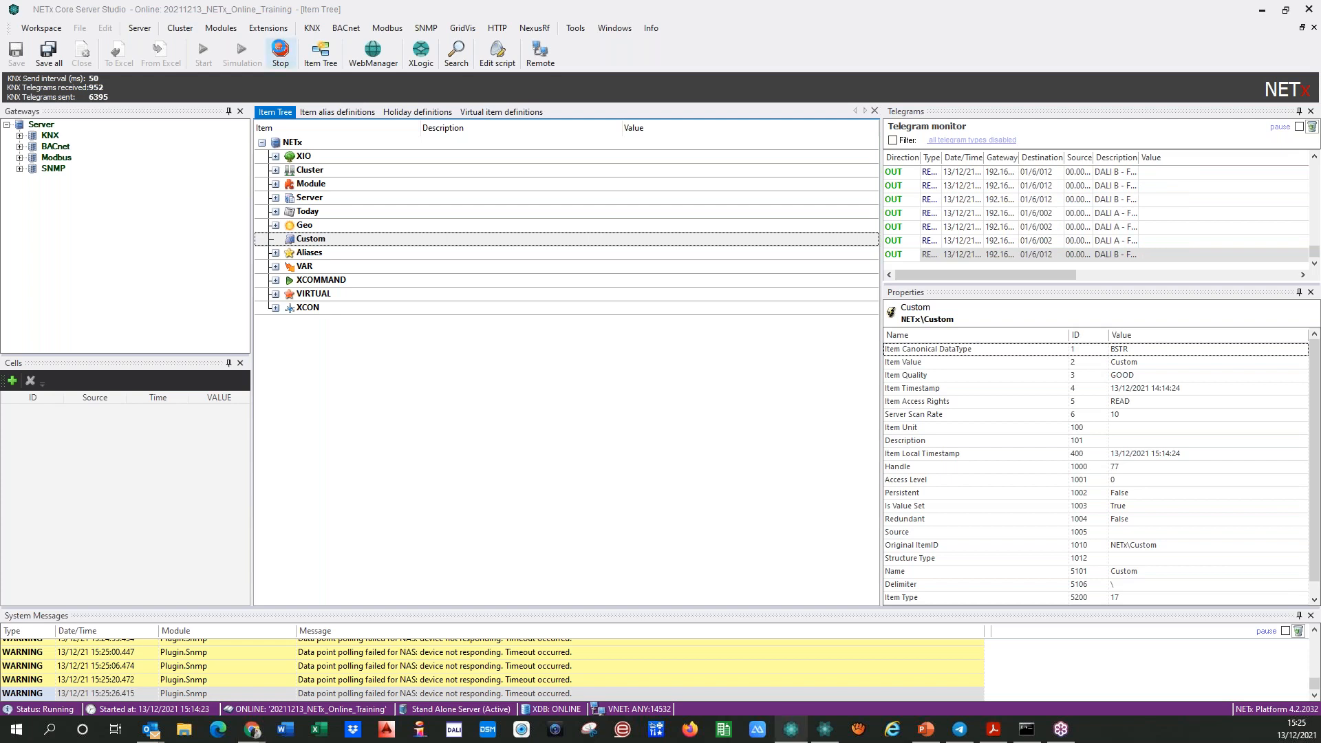
{"action": "left_click", "coordinate": [726, 410]}
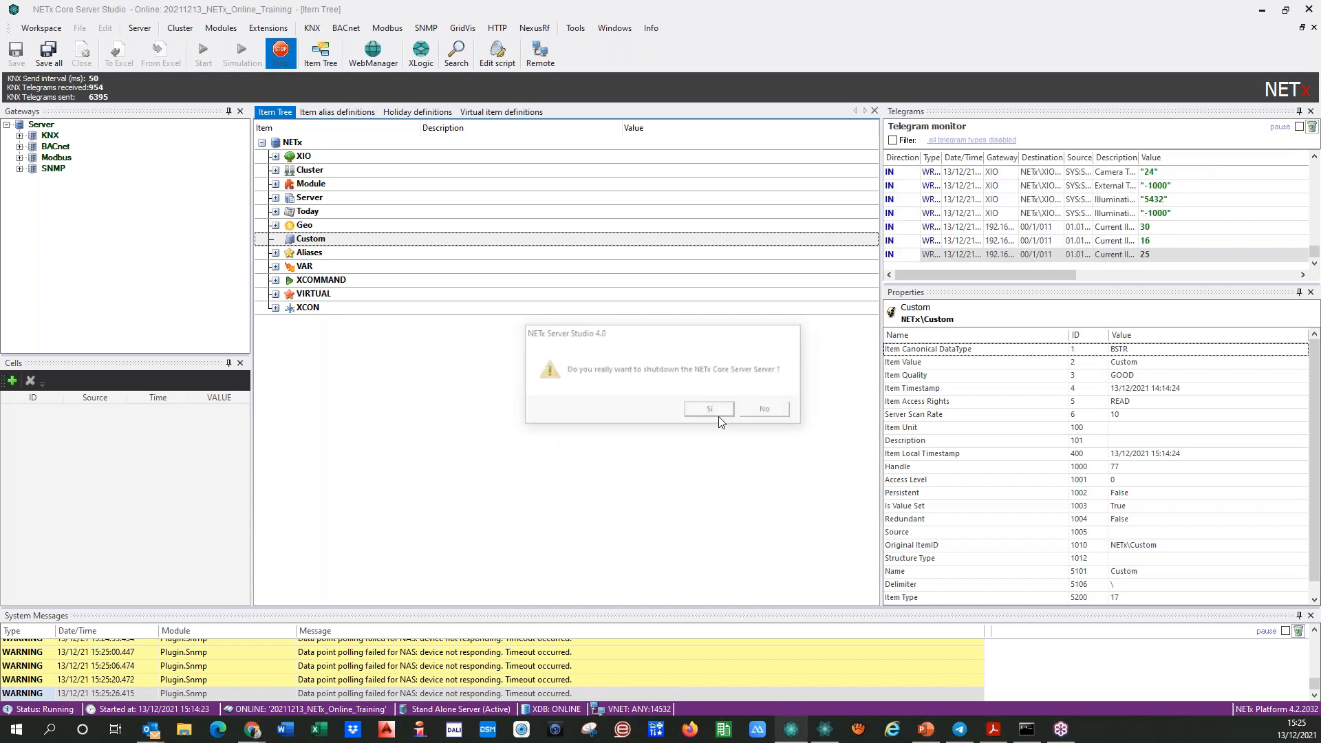
{"action": "left_click", "coordinate": [709, 410]}
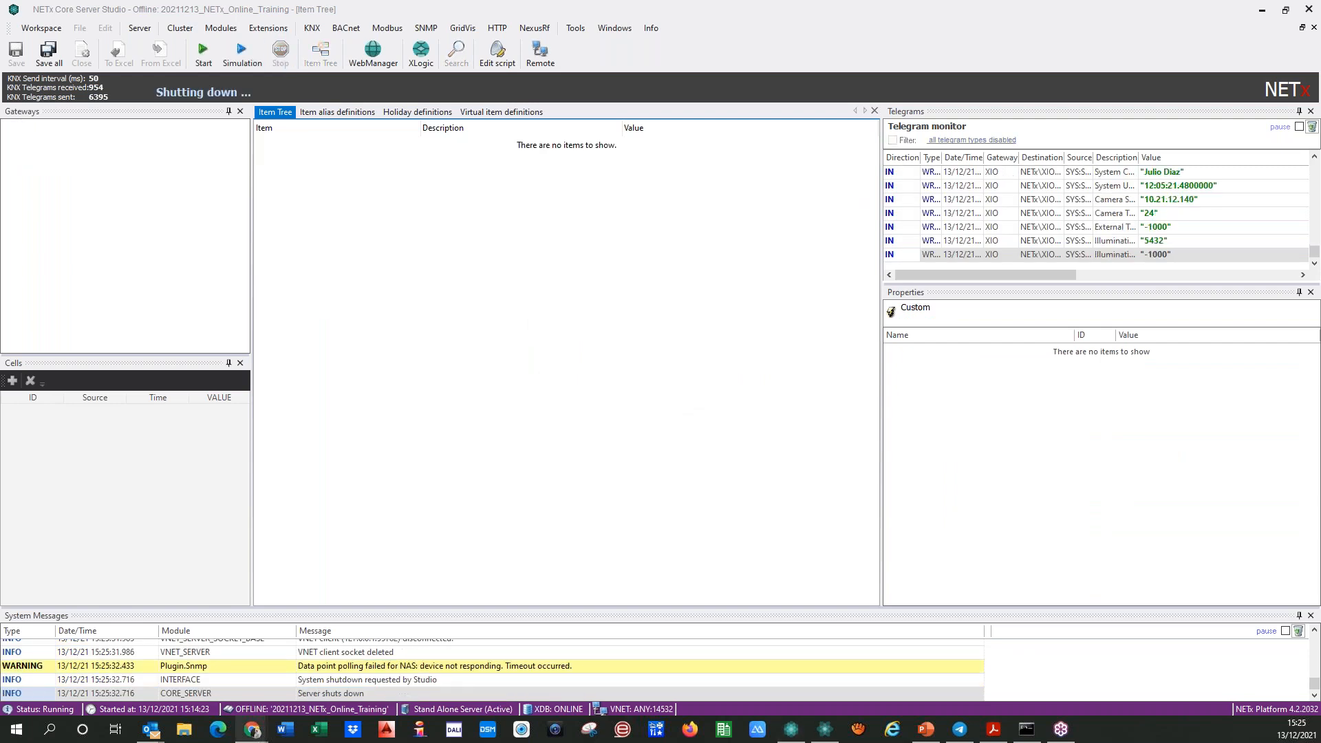
- Switch back to the remote desktop session and expand the KNX, Modbus and SNMP gateways to check their connection status
{"action": "left_click_drag", "start_coordinate": [0, 96], "coordinate": [639, 97]}
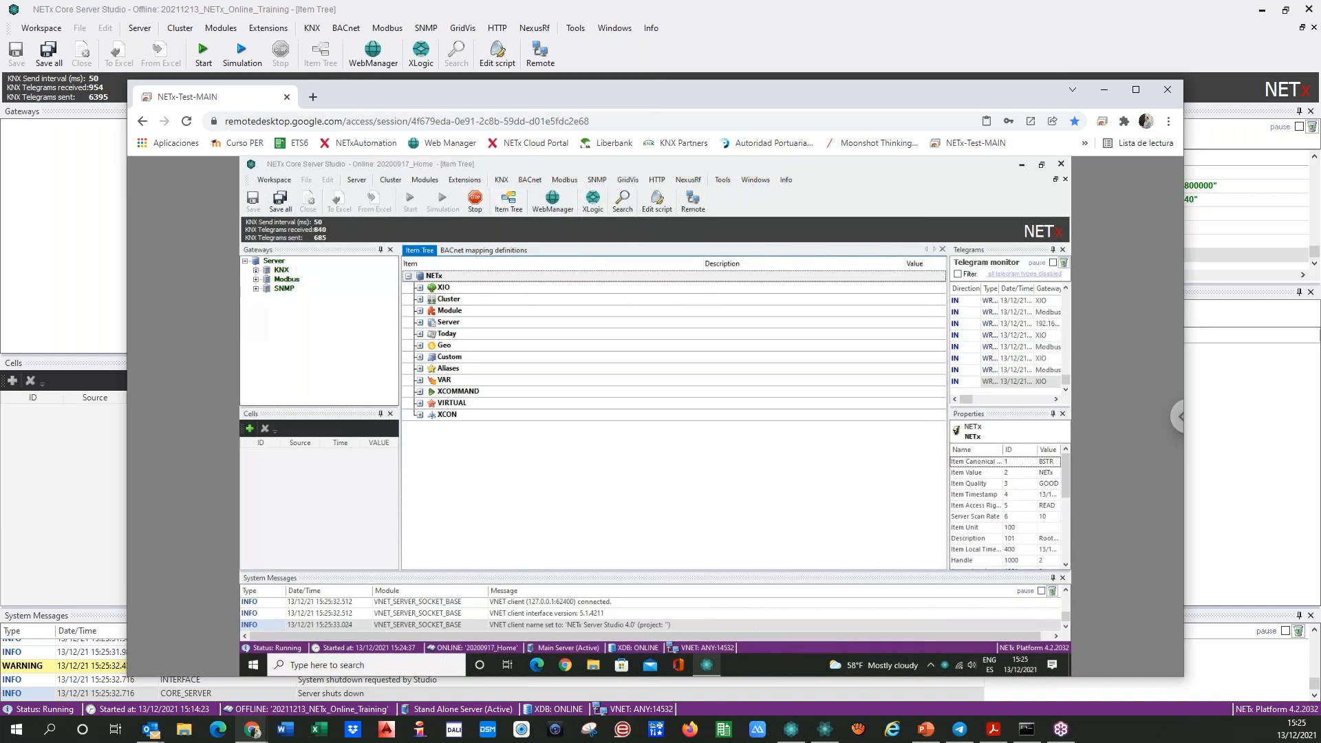
{"action": "left_click", "coordinate": [256, 271]}
{"action": "left_click", "coordinate": [256, 307]}
{"action": "left_click", "coordinate": [256, 298]}
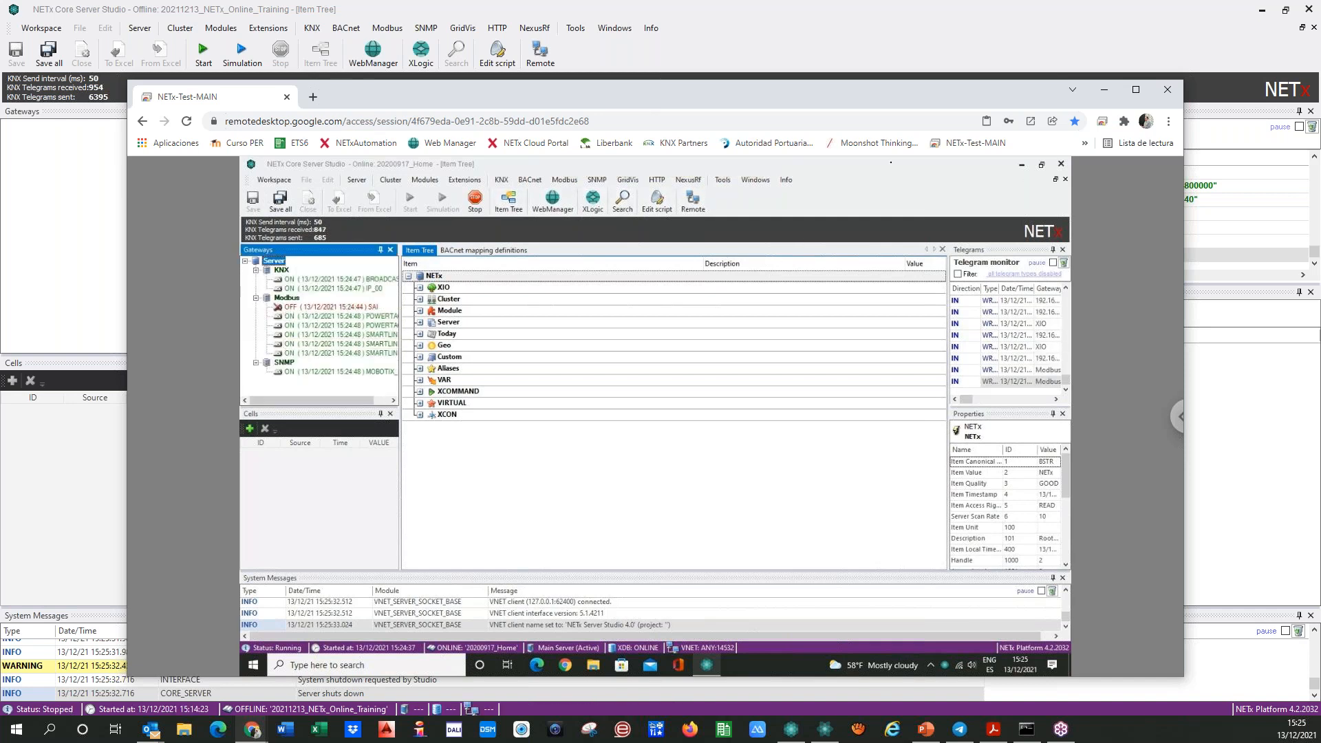
- Return to the local NETx Core Server Studio, scan for BACnet devices with the BACnet explorer, and select the NETx BMS Server device
{"action": "left_click_drag", "start_coordinate": [796, 95], "coordinate": [0, 99]}
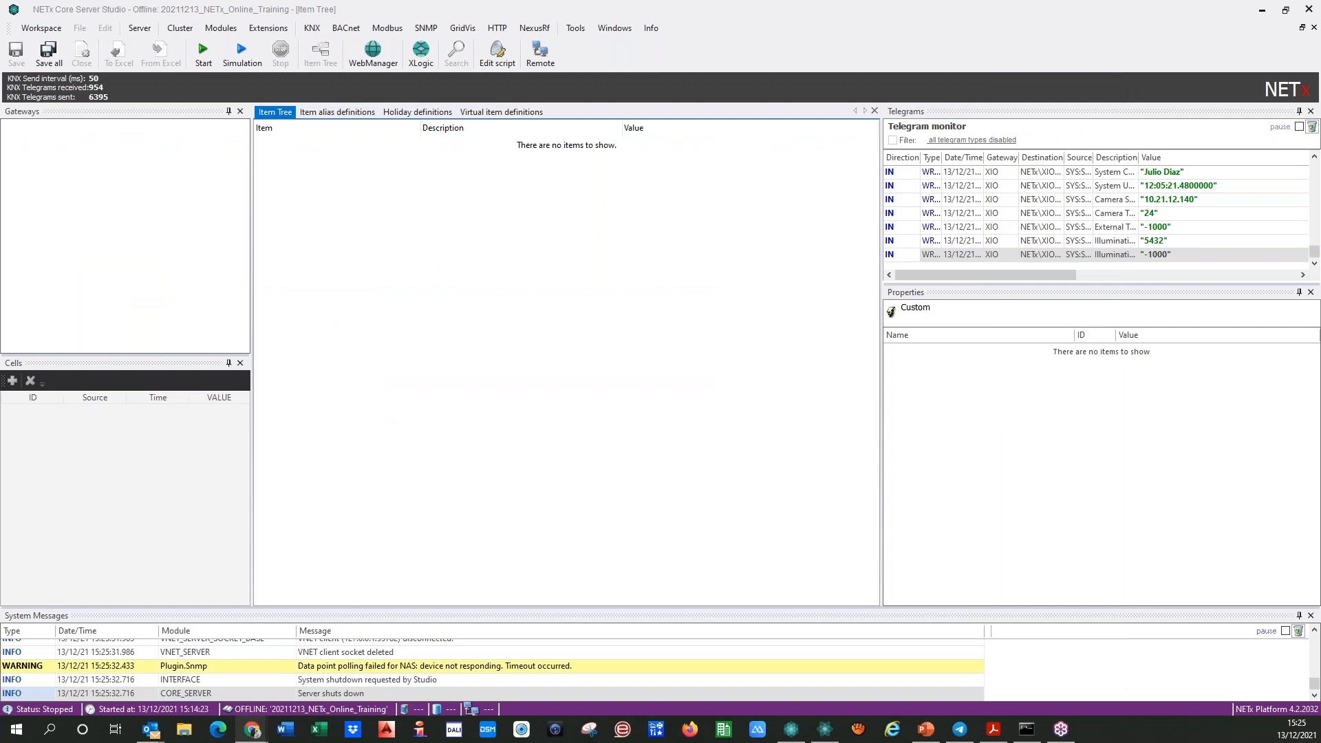
{"action": "left_click", "coordinate": [351, 32]}
{"action": "left_click", "coordinate": [355, 45]}
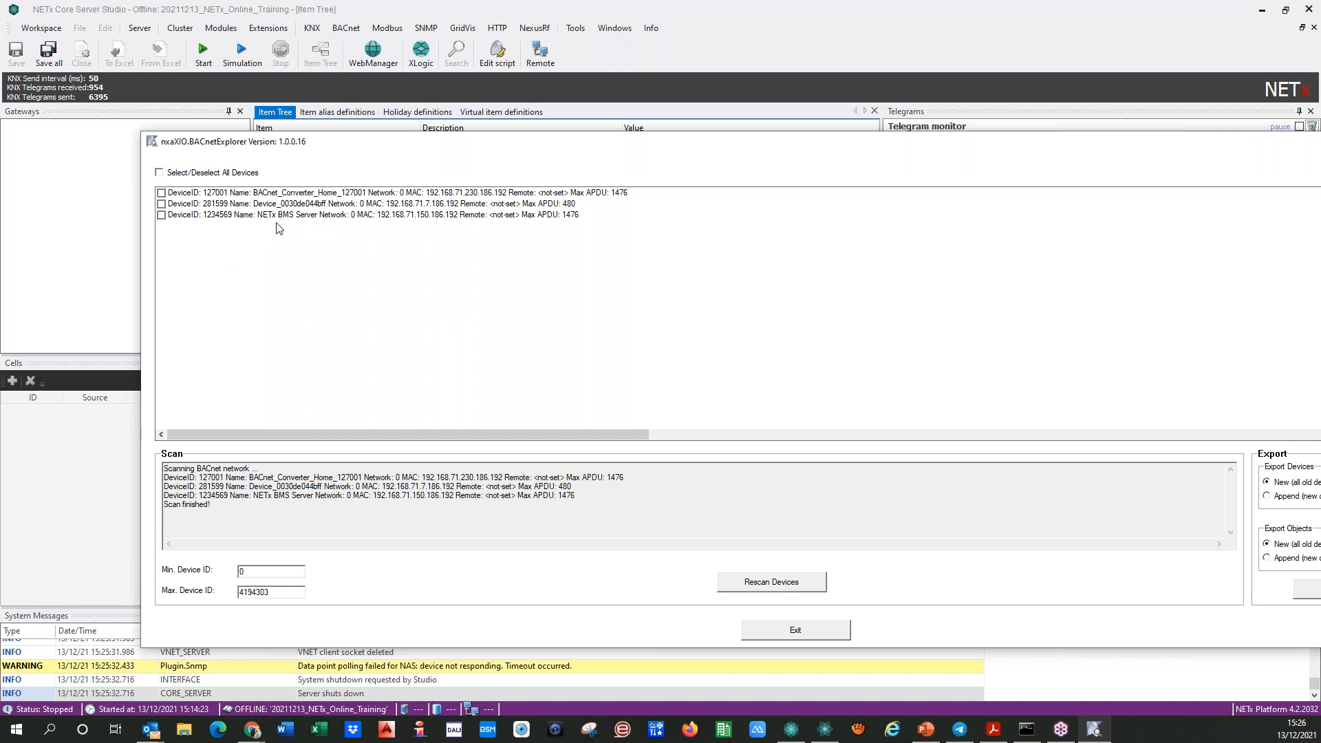
{"action": "left_click", "coordinate": [161, 215]}
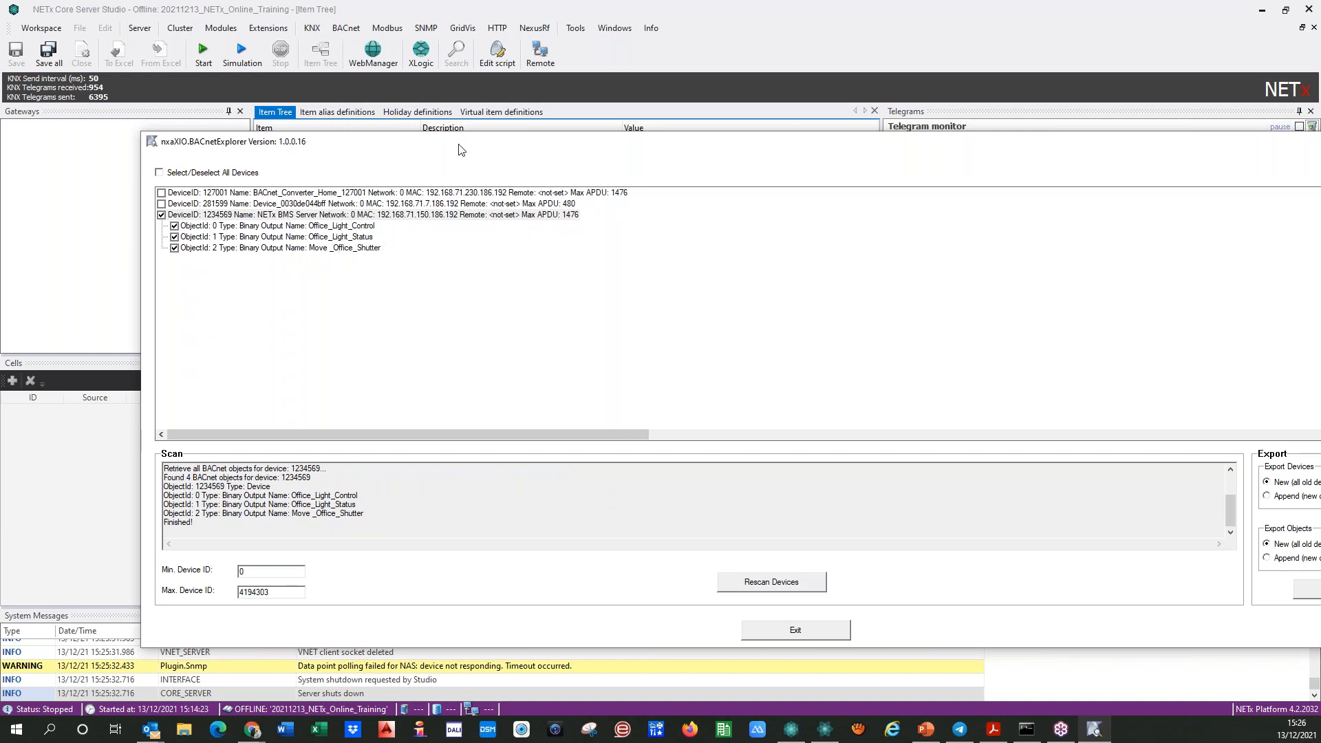
- Export the selected BACnet device and its objects to the workspace, appending both to the existing definitions
{"action": "left_click_drag", "start_coordinate": [452, 144], "coordinate": [250, 108]}
{"action": "left_click", "coordinate": [1064, 459]}
{"action": "left_click", "coordinate": [1065, 509]}
{"action": "left_click", "coordinate": [1066, 522]}
{"action": "left_click", "coordinate": [1113, 551]}
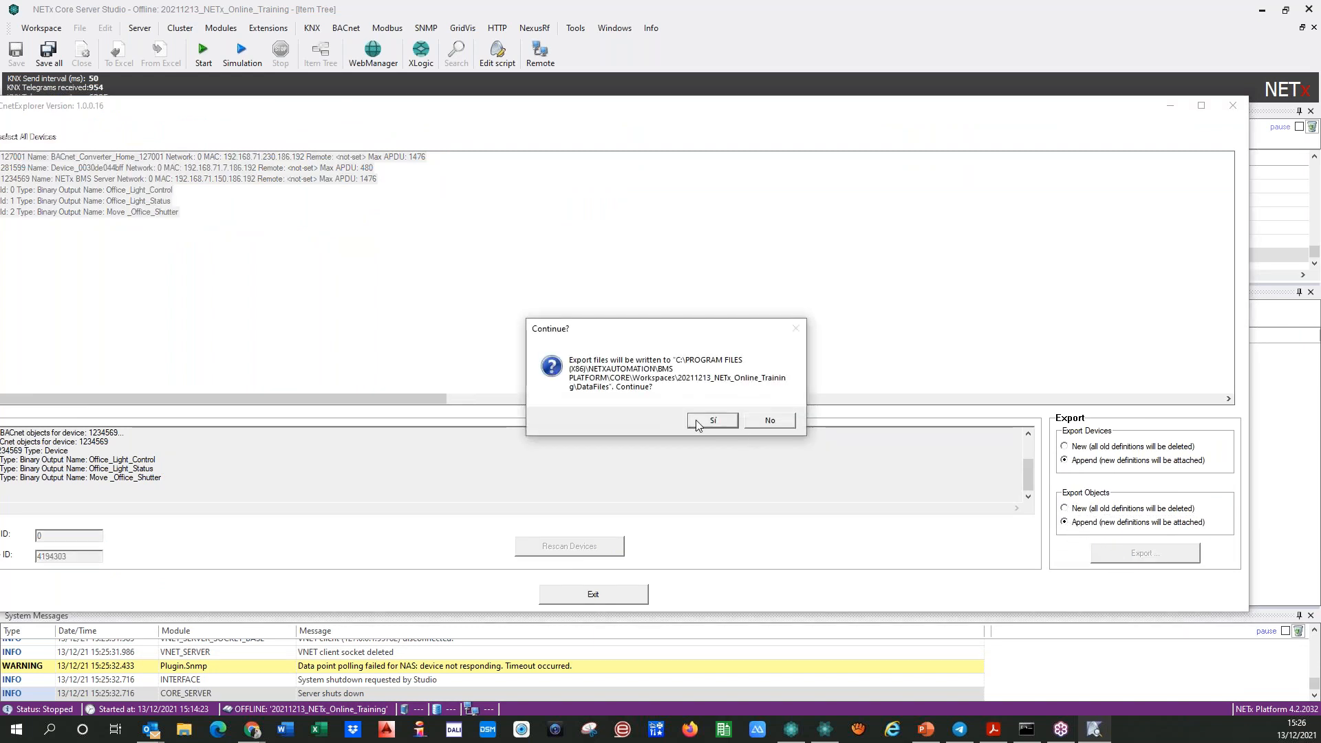
{"action": "left_click", "coordinate": [713, 420]}
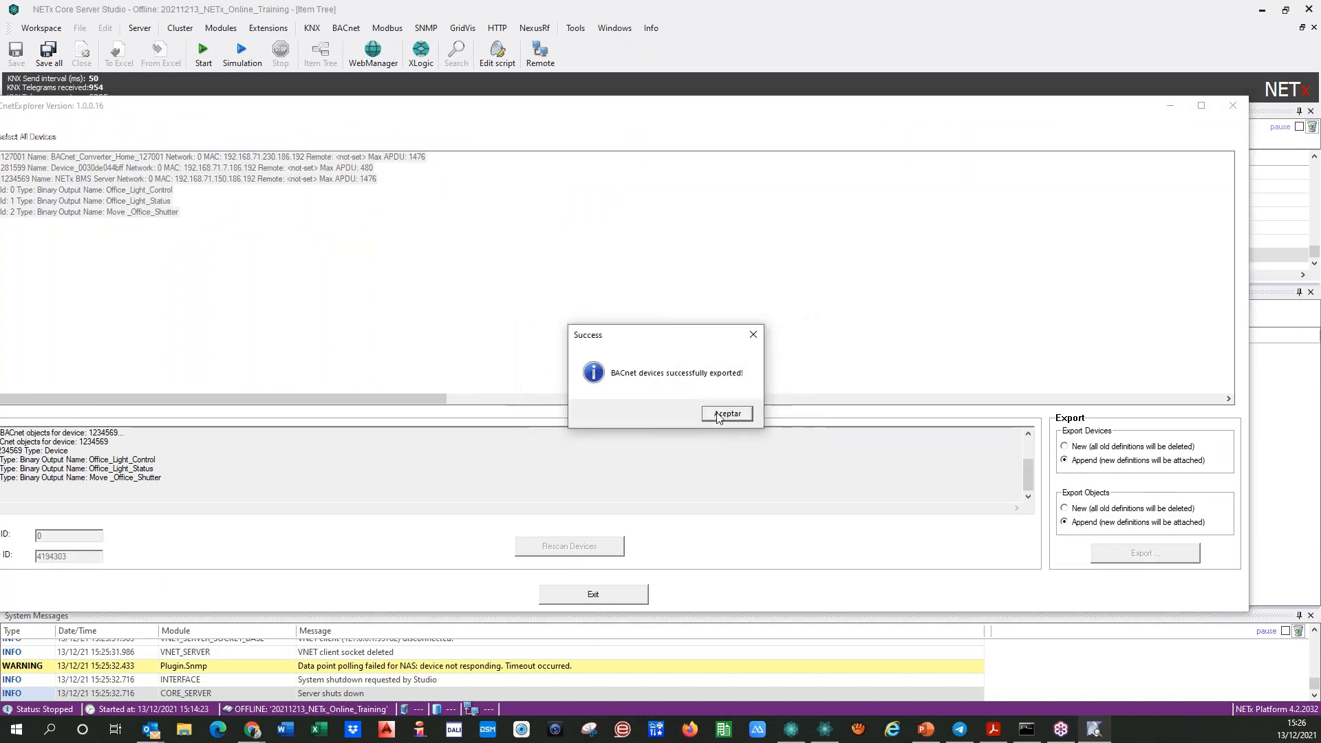
{"action": "left_click", "coordinate": [713, 415]}
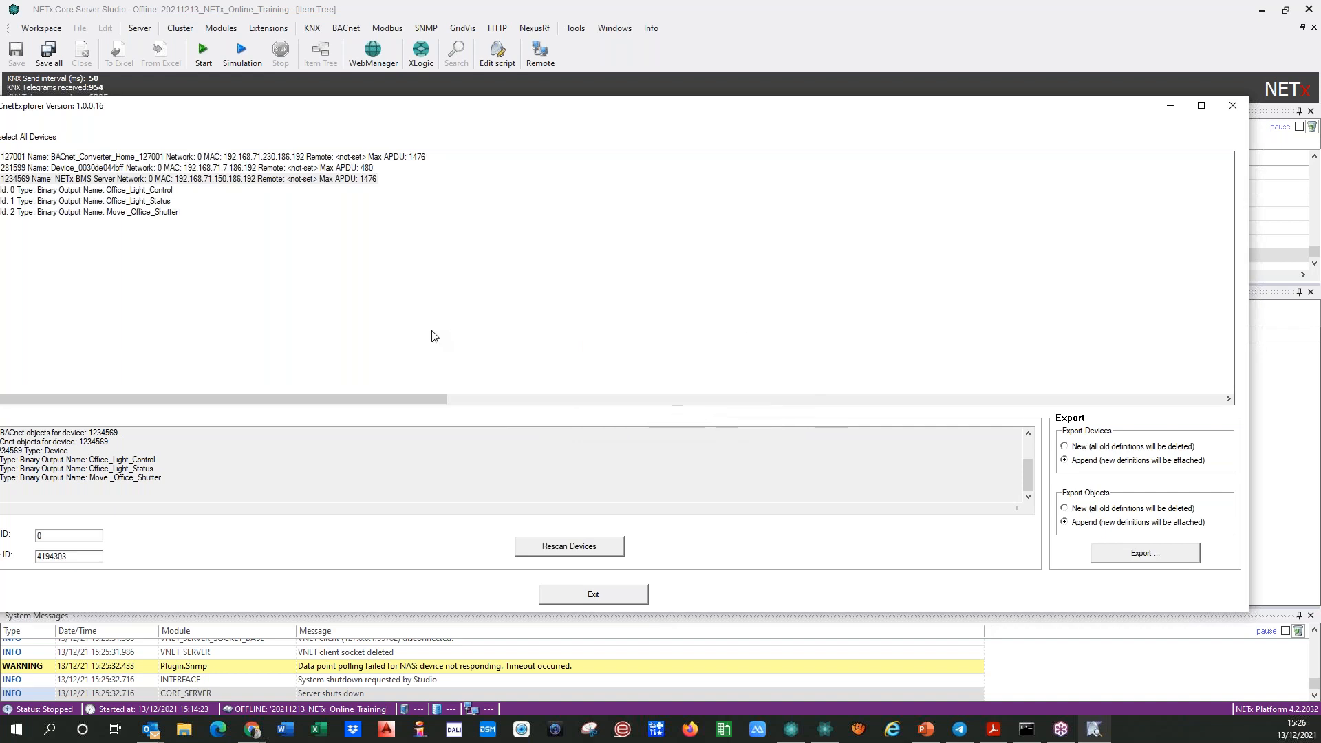
- Exit the BACnet explorer and start the local server
{"action": "left_click_drag", "start_coordinate": [278, 112], "coordinate": [387, 115]}
{"action": "left_click", "coordinate": [669, 597]}
{"action": "left_click", "coordinate": [203, 54]}
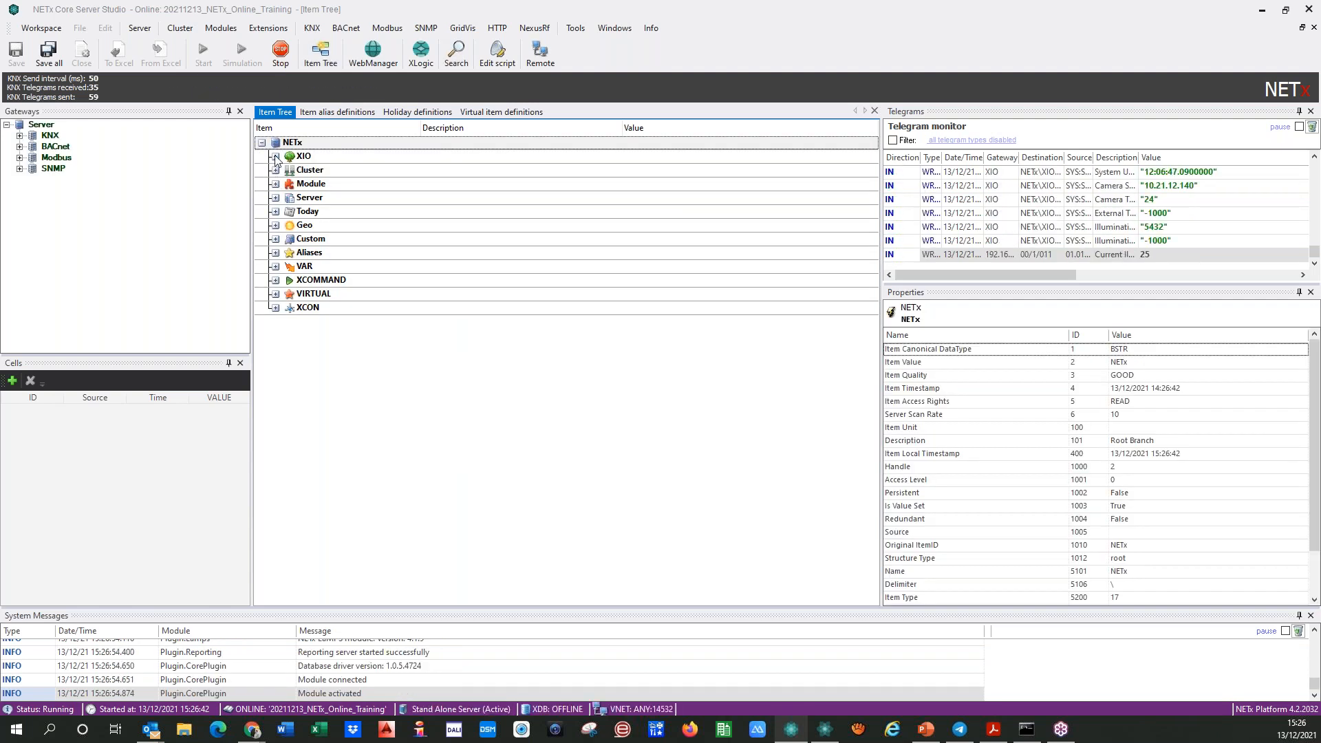
- Expand the NETx BMS Server device under XIO BACnet, including its light control, light status and shutter objects
{"action": "left_click", "coordinate": [276, 157]}
{"action": "left_click", "coordinate": [289, 183]}
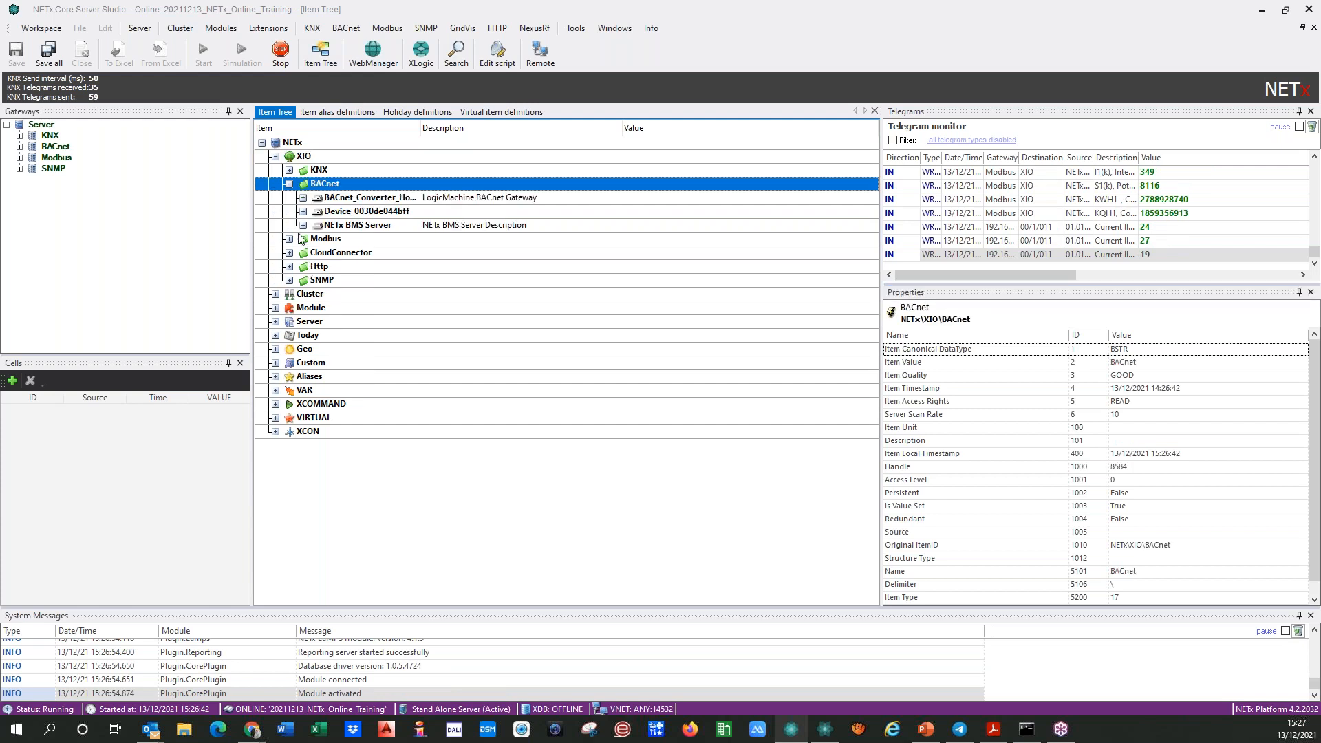
{"action": "left_click", "coordinate": [276, 157]}
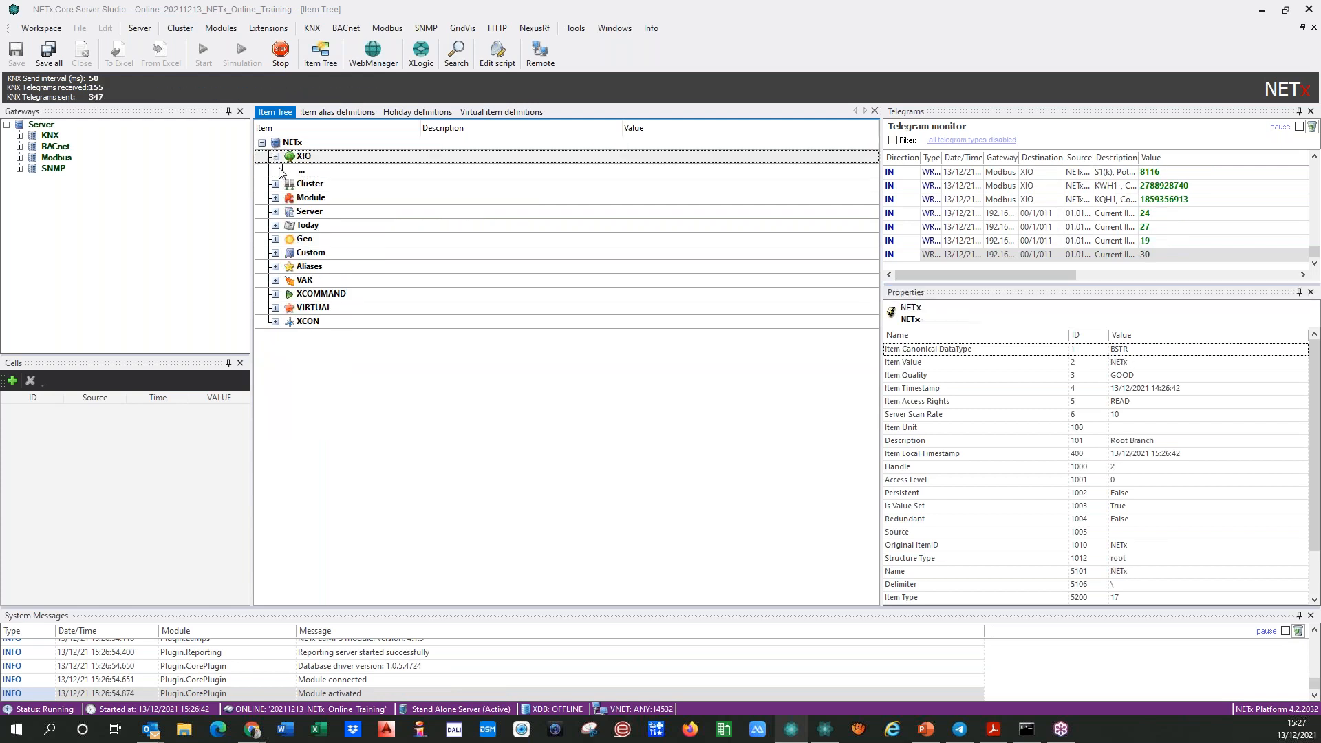
{"action": "left_click", "coordinate": [289, 183]}
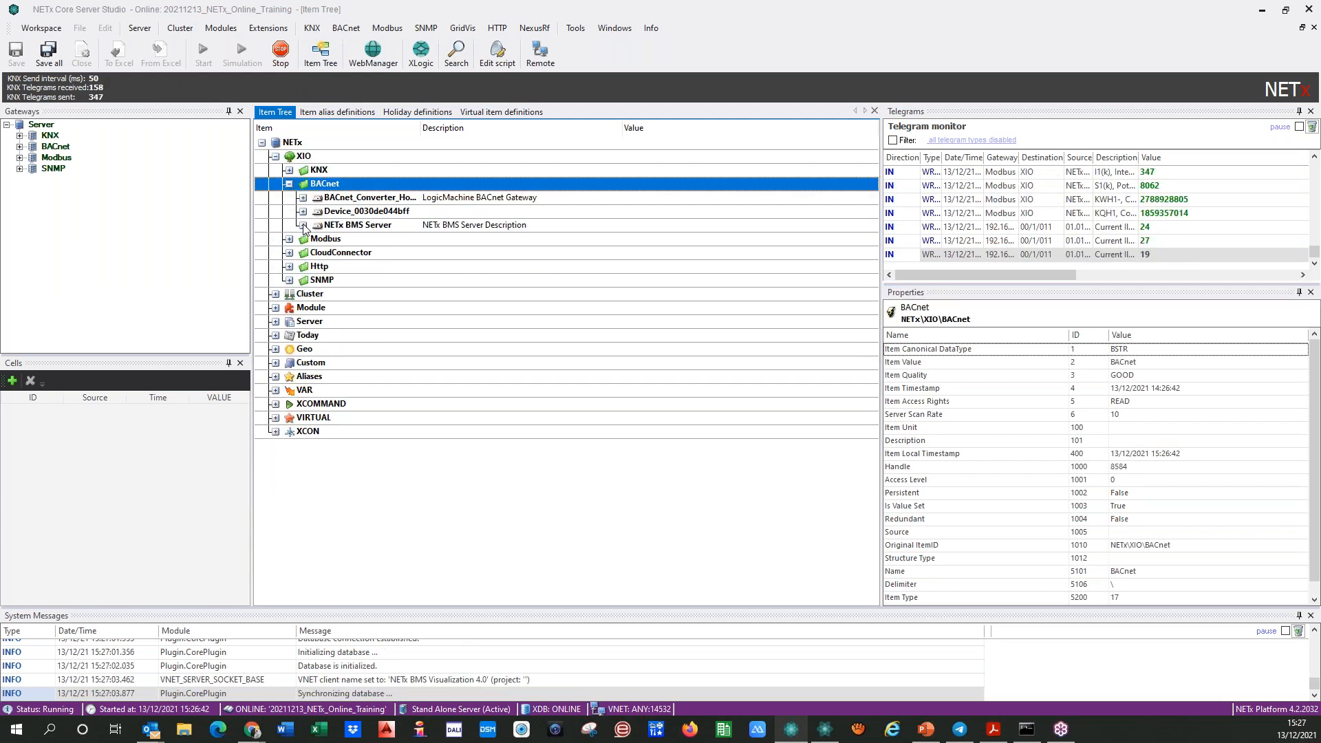
{"action": "left_click", "coordinate": [303, 225]}
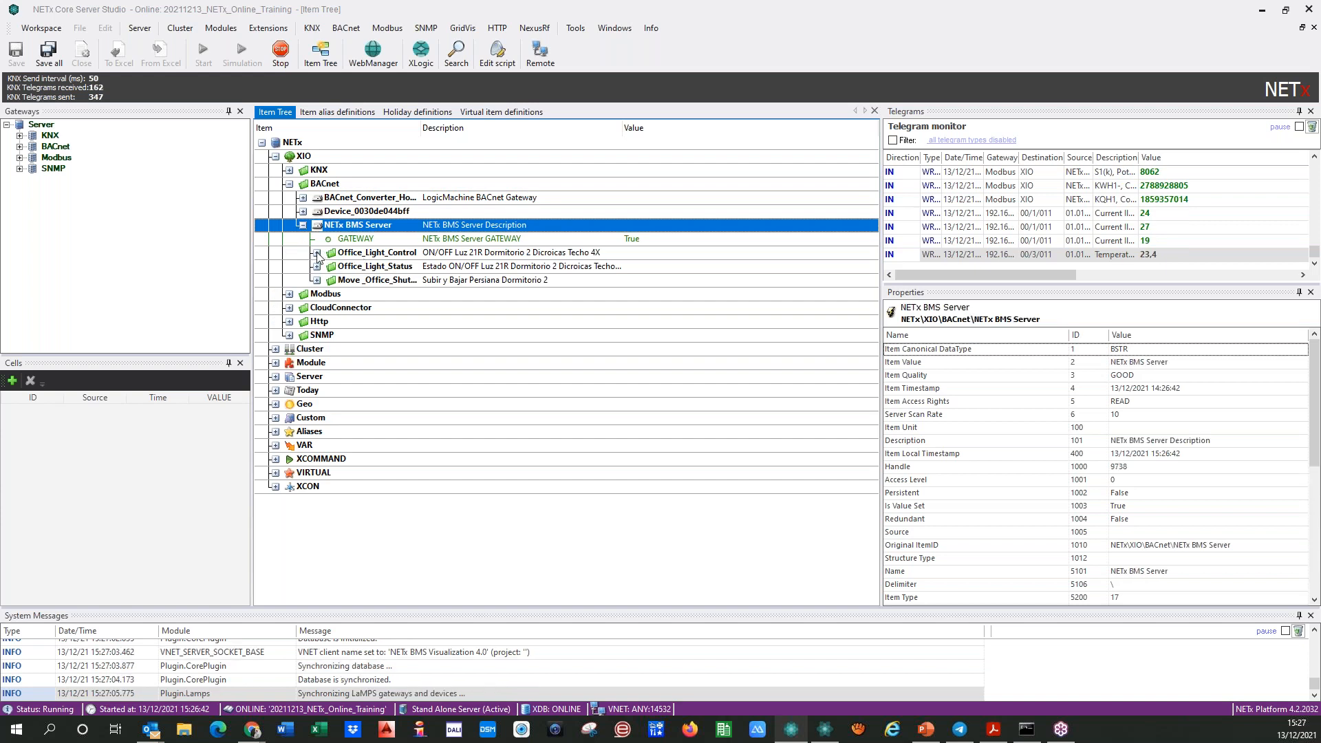
{"action": "left_click", "coordinate": [316, 253]}
{"action": "left_click", "coordinate": [316, 322]}
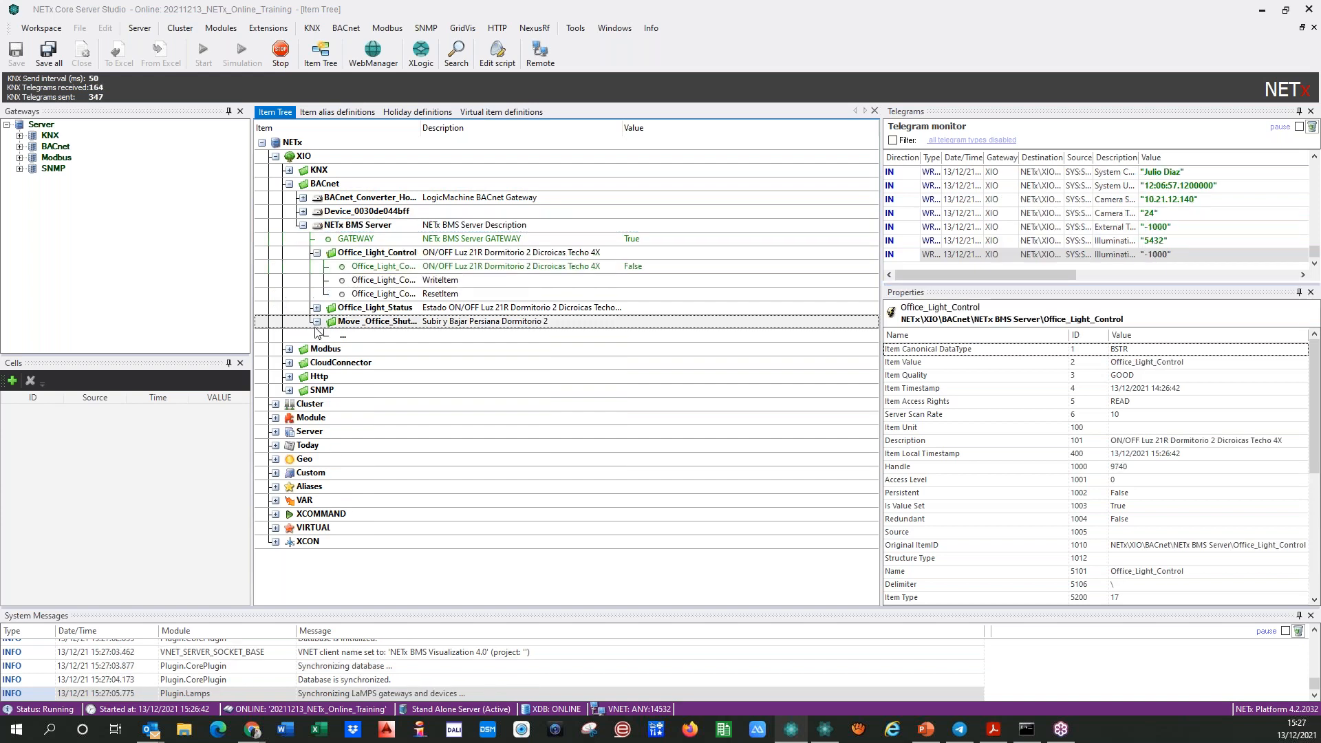
{"action": "left_click", "coordinate": [316, 308]}
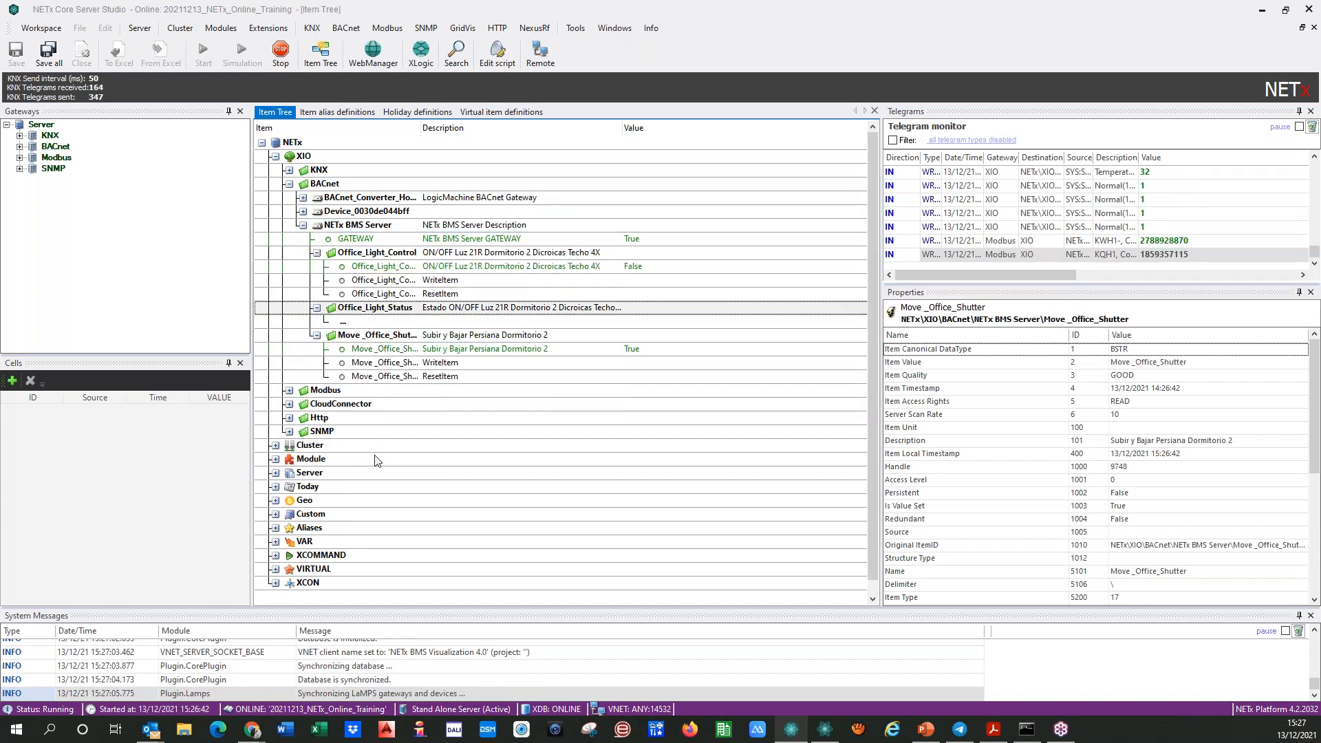
- Write the values 1, 0 and 1 in succession to the WriteItem of Office_Light_Control
{"action": "right_click", "coordinate": [472, 281]}
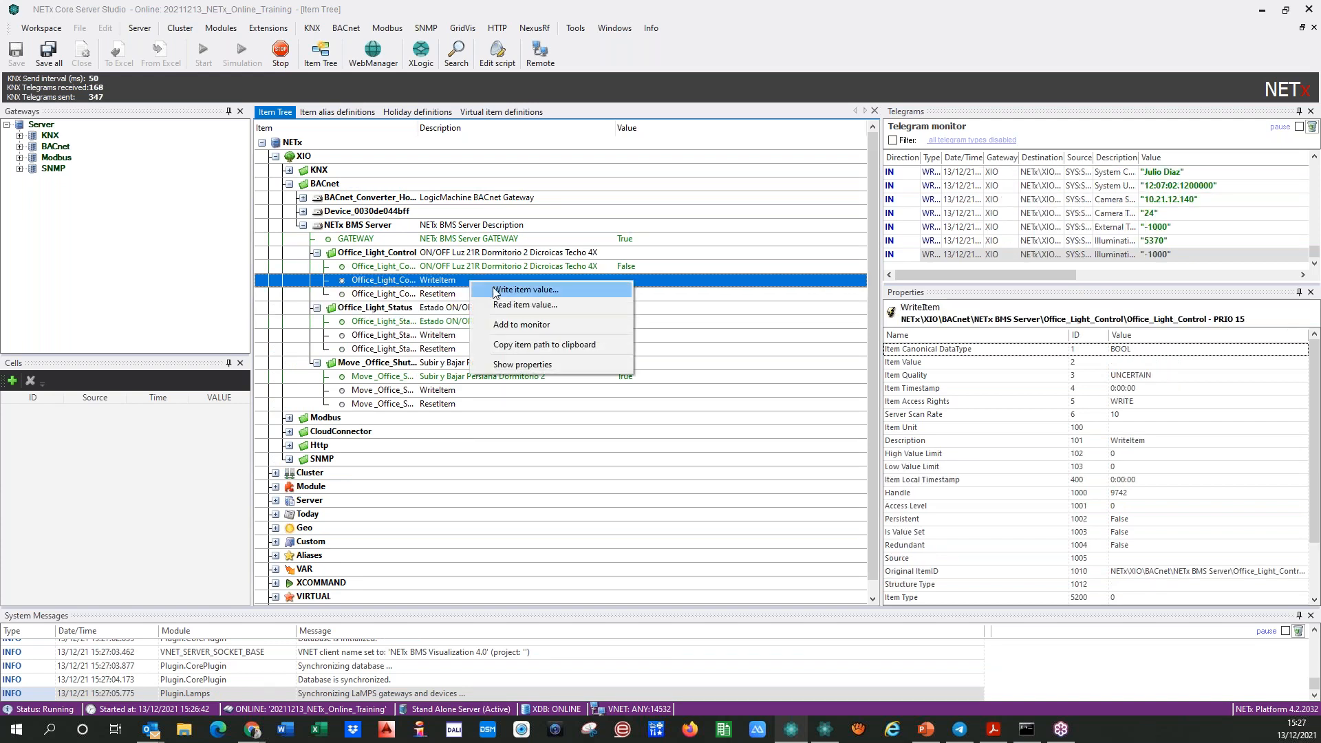
{"action": "left_click", "coordinate": [495, 291]}
{"action": "type", "text": "1"}
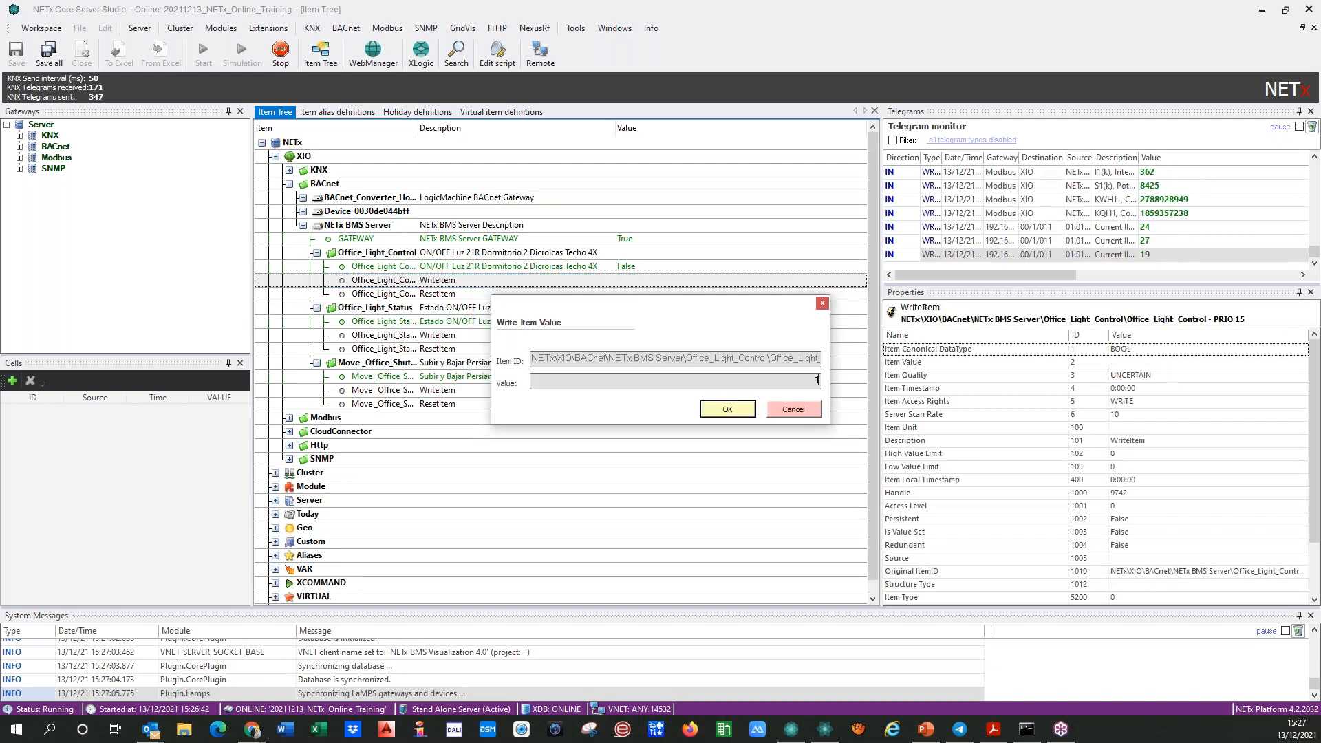
{"action": "left_click", "coordinate": [715, 416]}
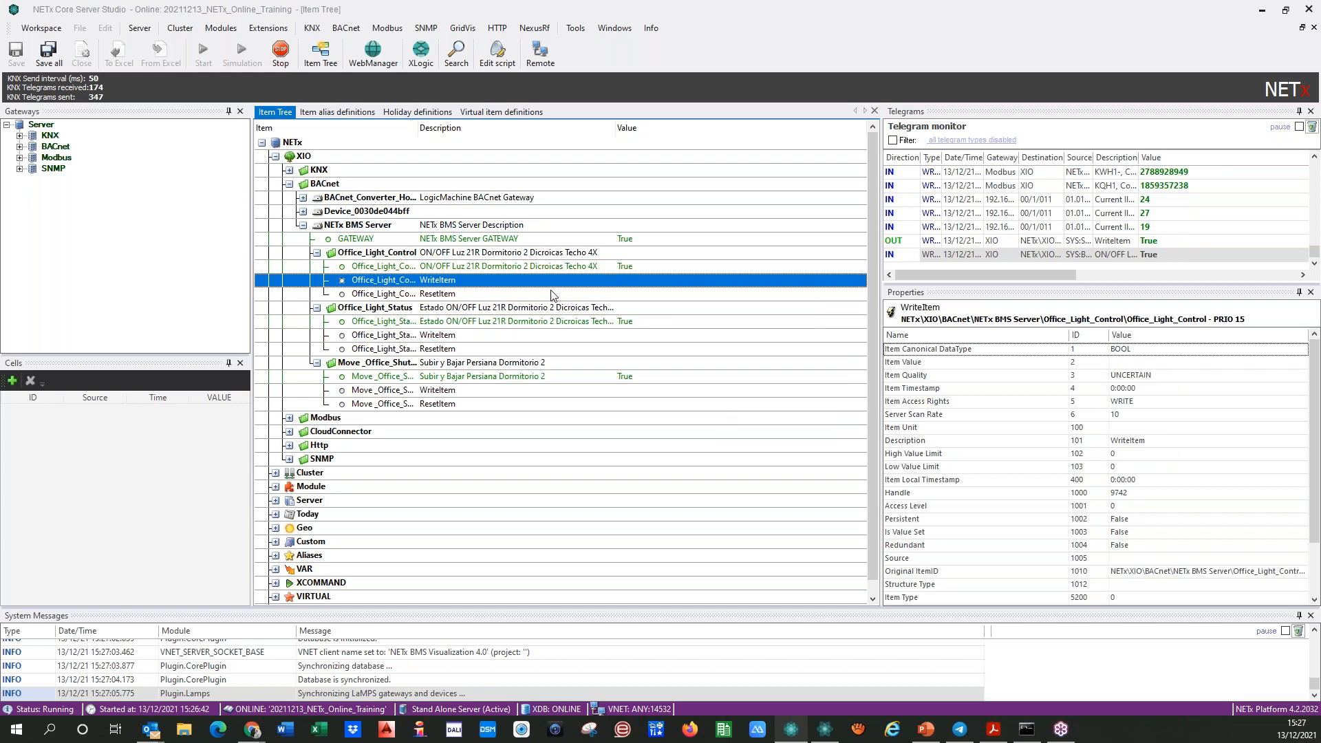
{"action": "right_click", "coordinate": [521, 281]}
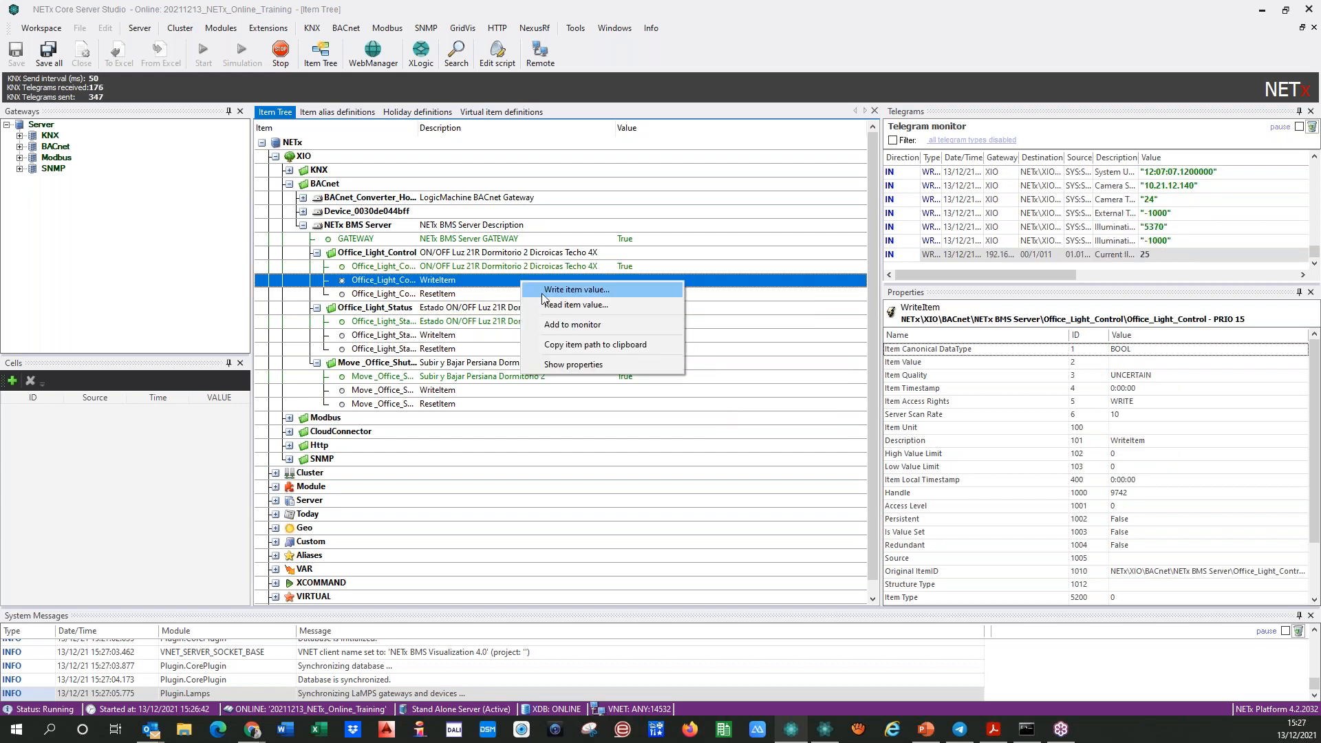
{"action": "left_click", "coordinate": [543, 290]}
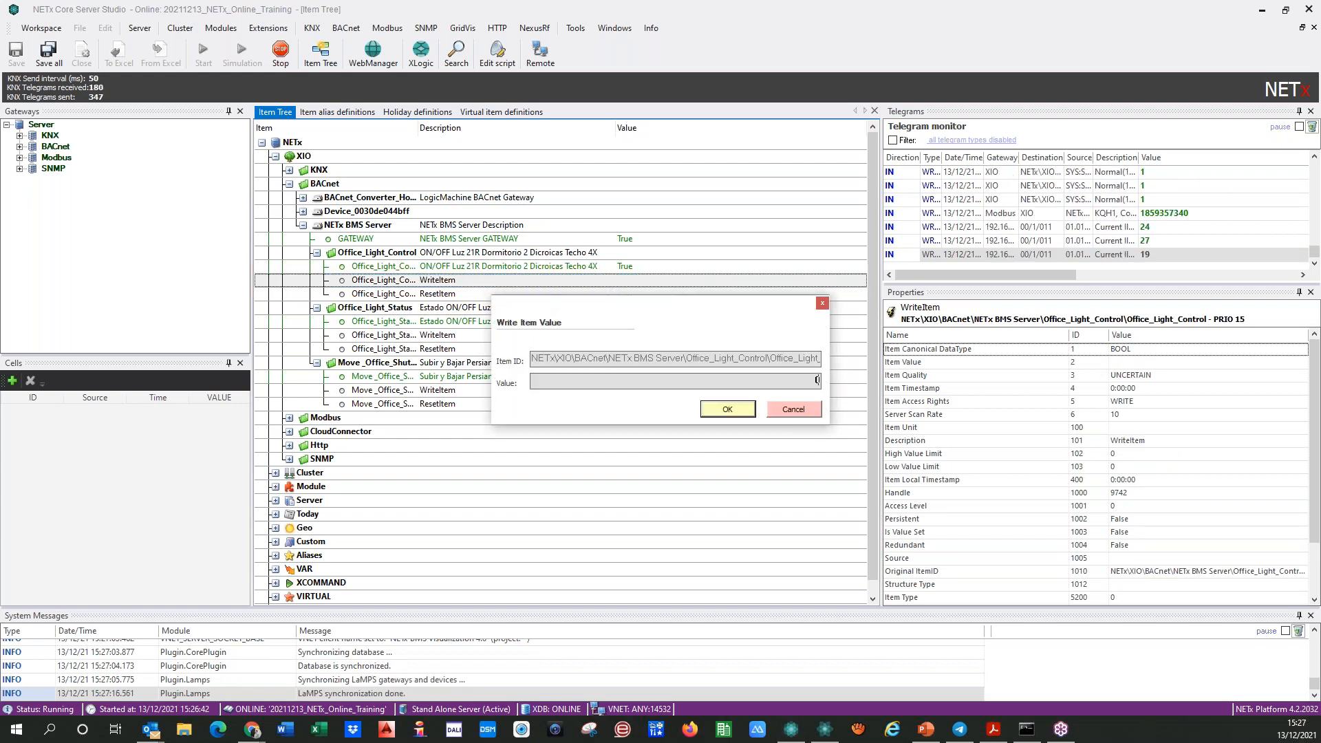
{"action": "left_click", "coordinate": [713, 416]}
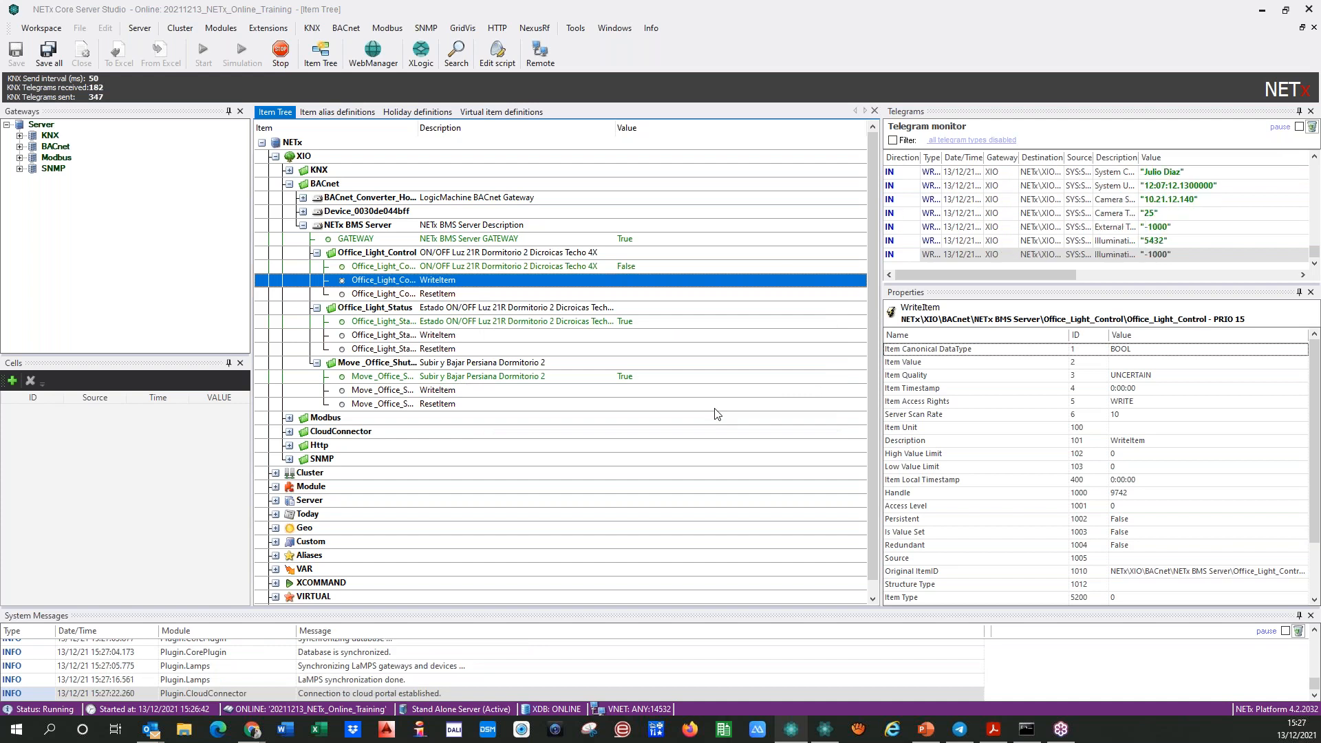
{"action": "right_click", "coordinate": [555, 280]}
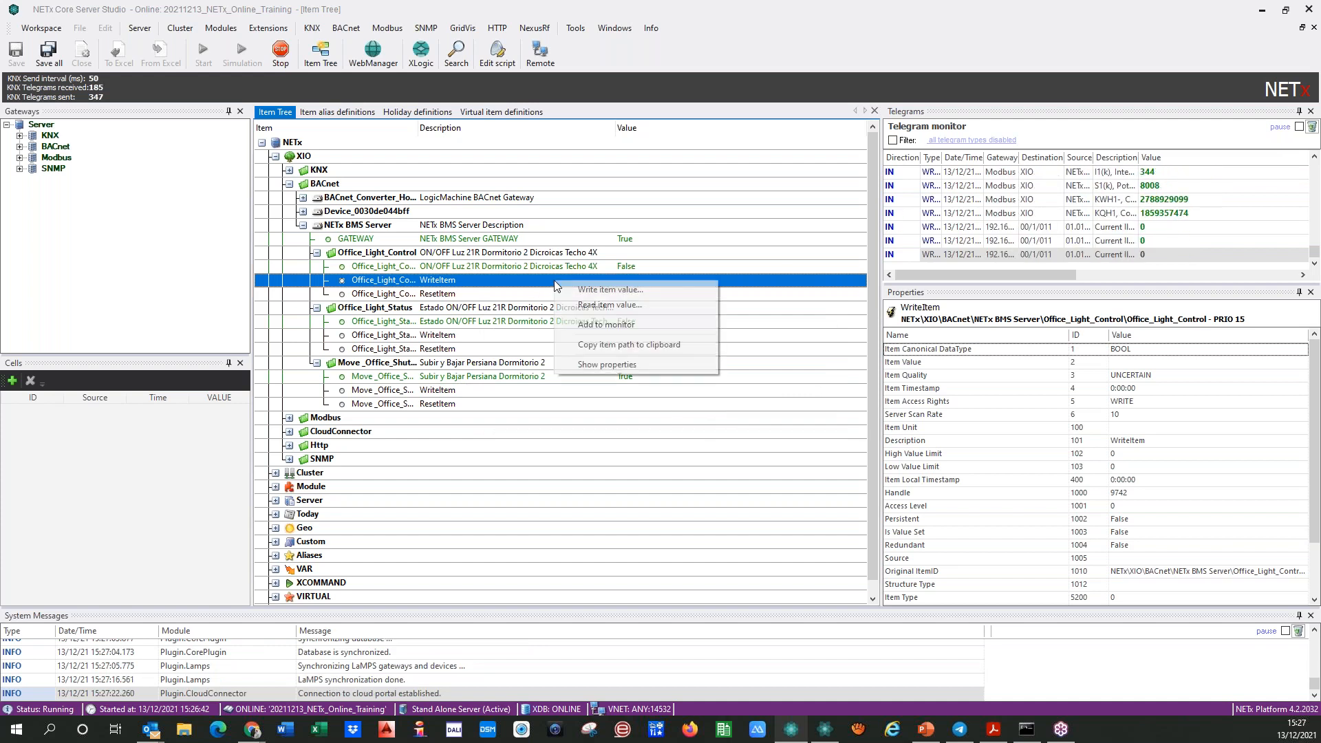
{"action": "left_click", "coordinate": [570, 292]}
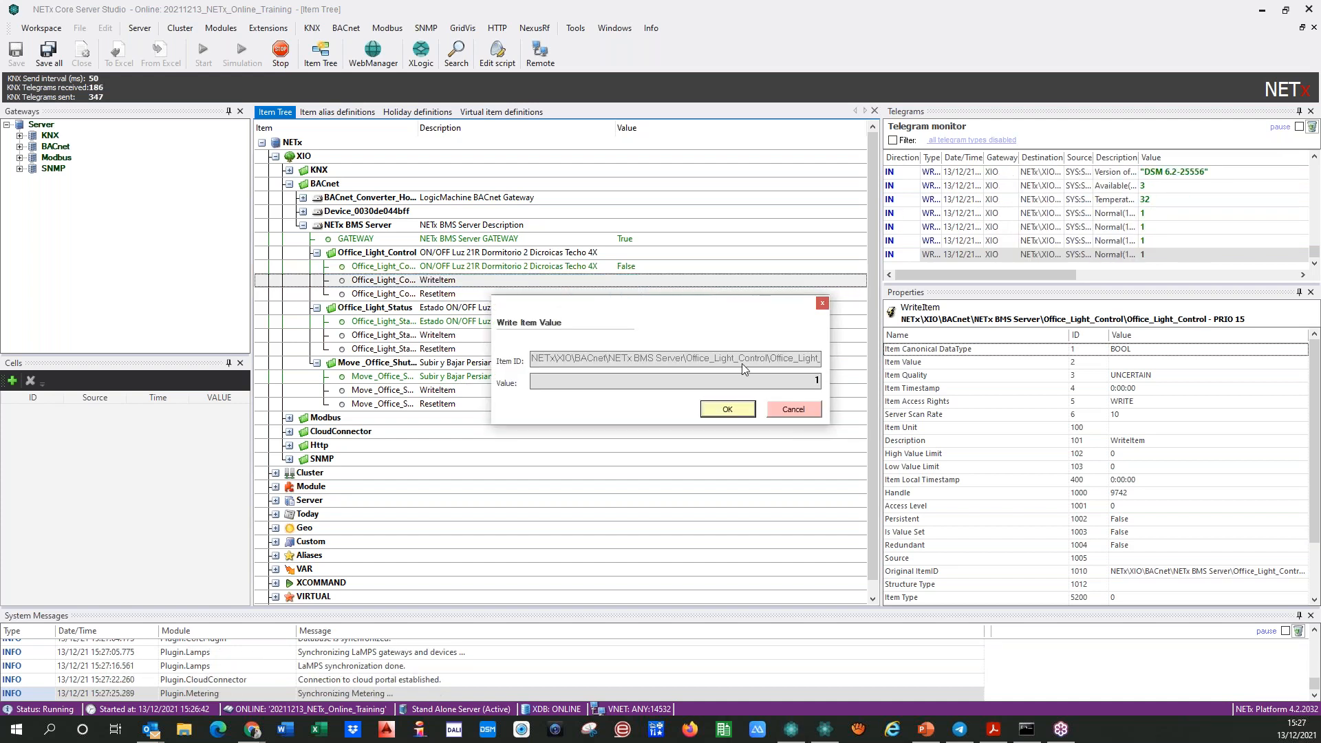
{"action": "left_click", "coordinate": [726, 409]}
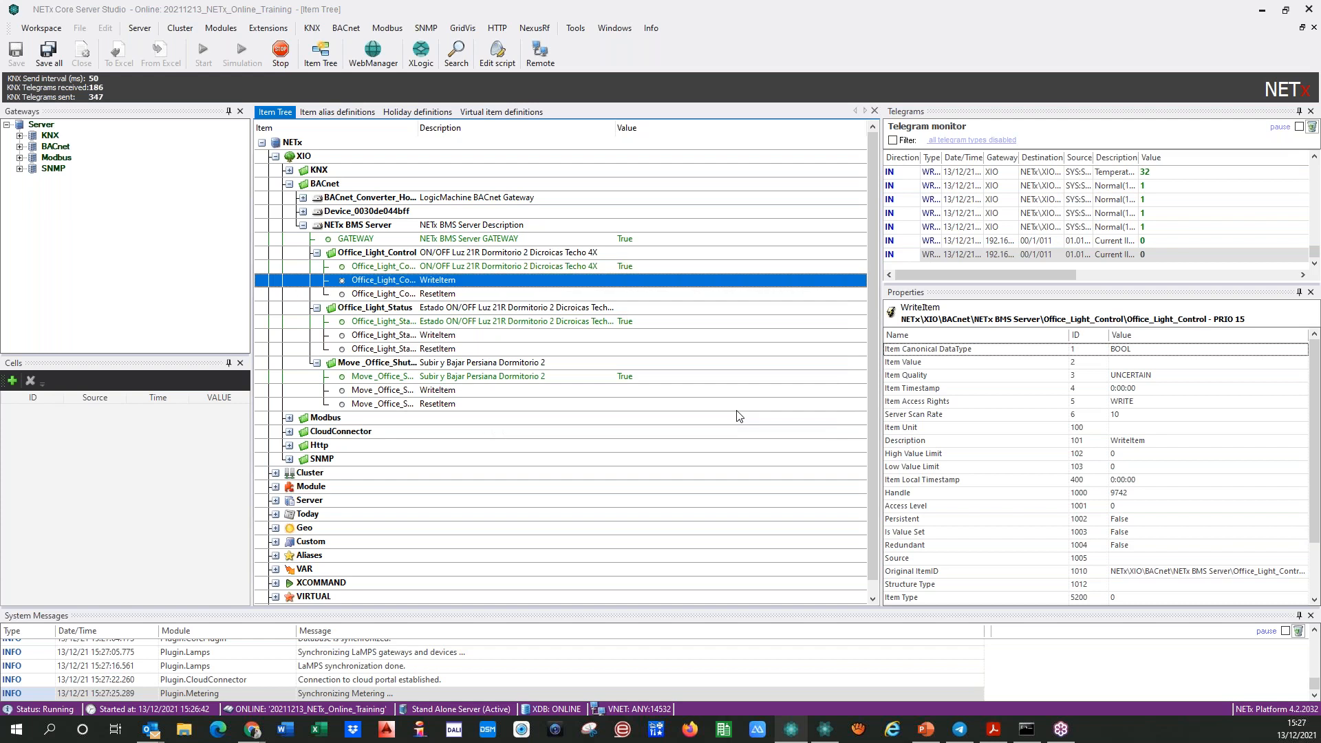
- Write the value 0 to the WriteItem of Move _Office_Shutter and collapse the NETx BMS Server branch
{"action": "right_click", "coordinate": [468, 377]}
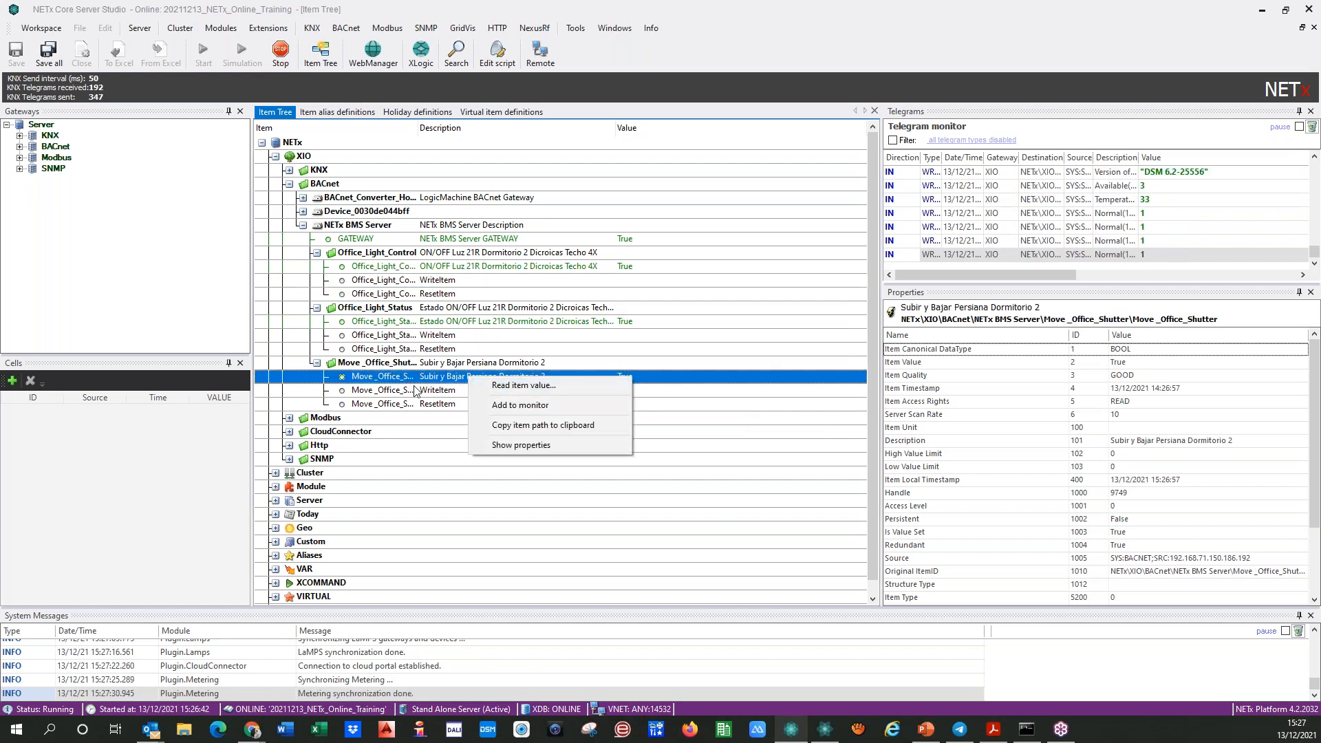
{"action": "left_click", "coordinate": [416, 390]}
{"action": "right_click", "coordinate": [420, 390]}
{"action": "left_click", "coordinate": [475, 399]}
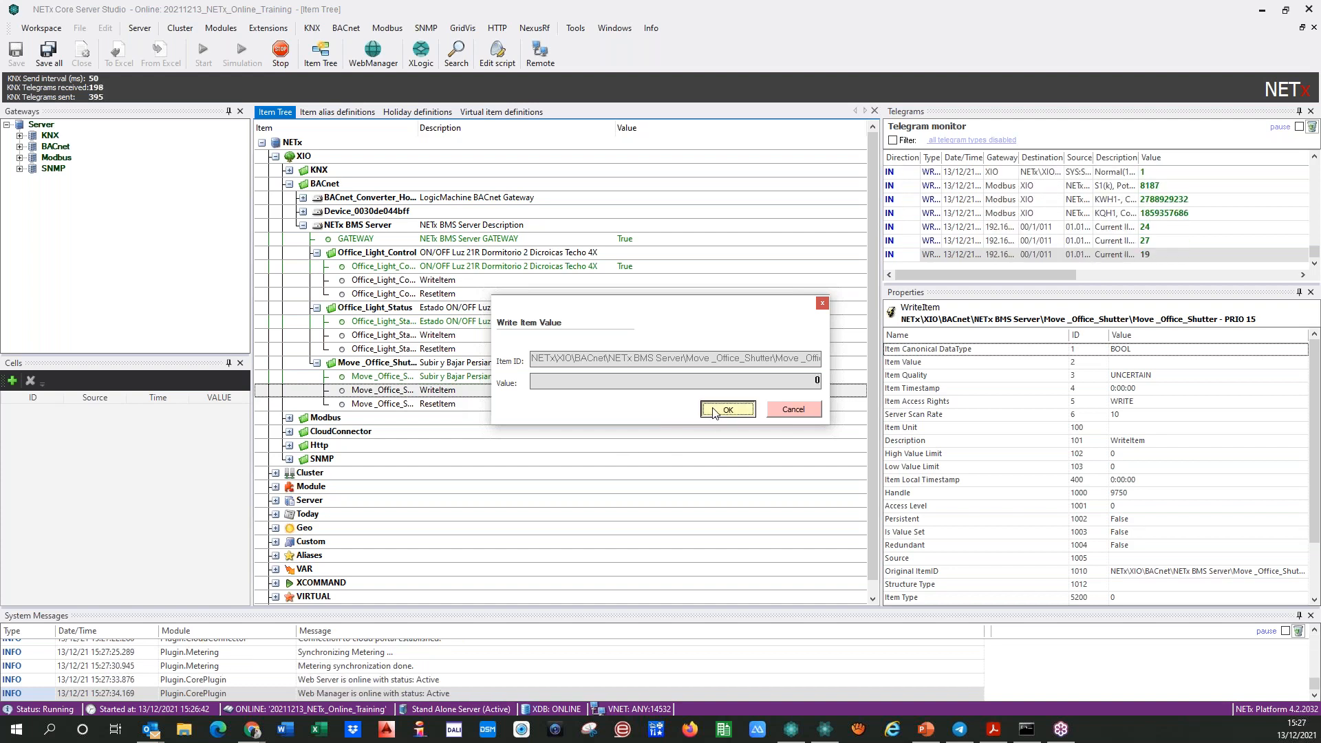
{"action": "left_click", "coordinate": [727, 410]}
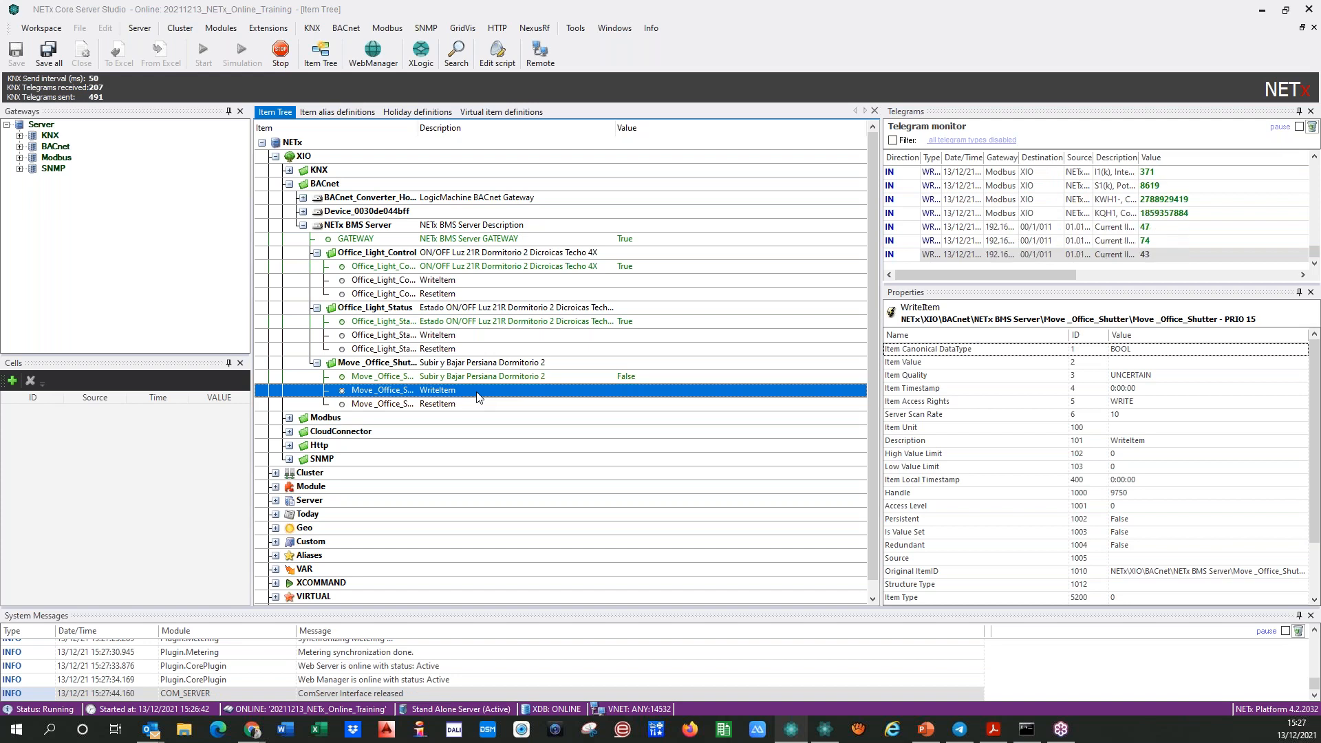
{"action": "left_click", "coordinate": [303, 226]}
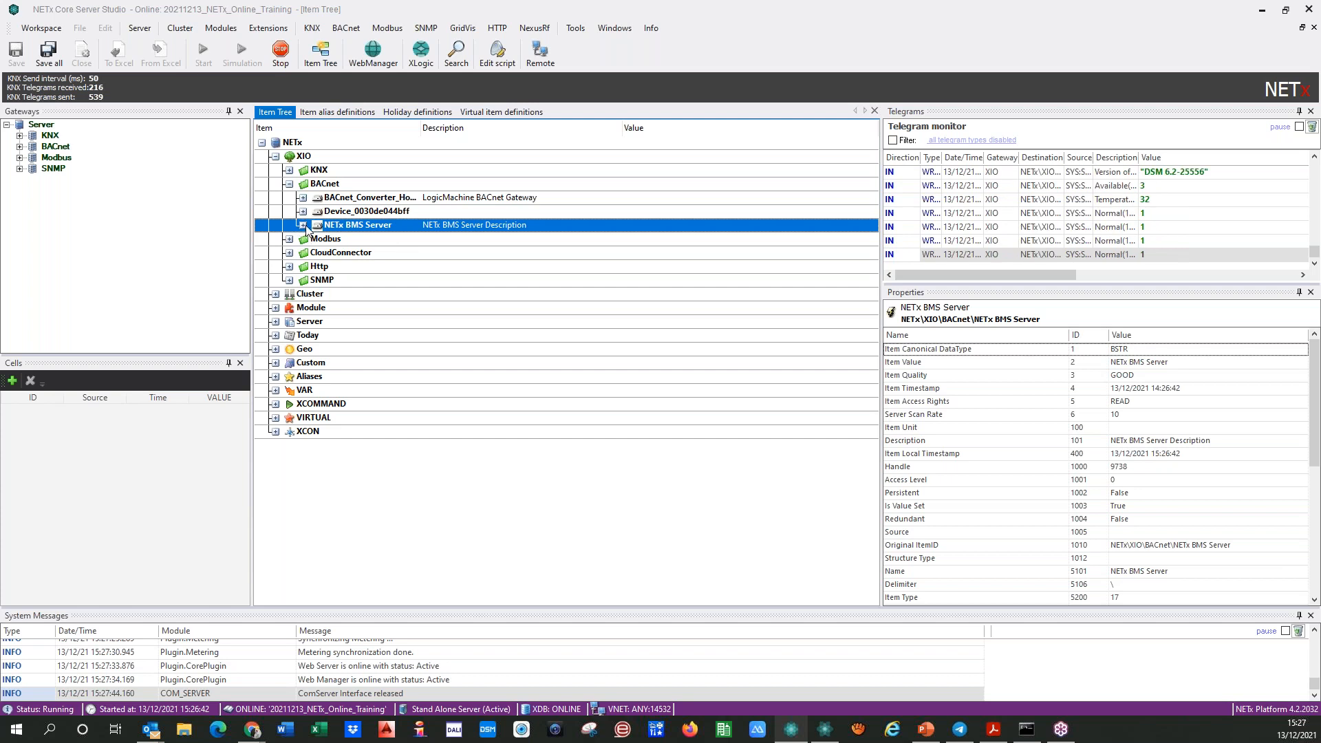
{"action": "left_click", "coordinate": [303, 225]}
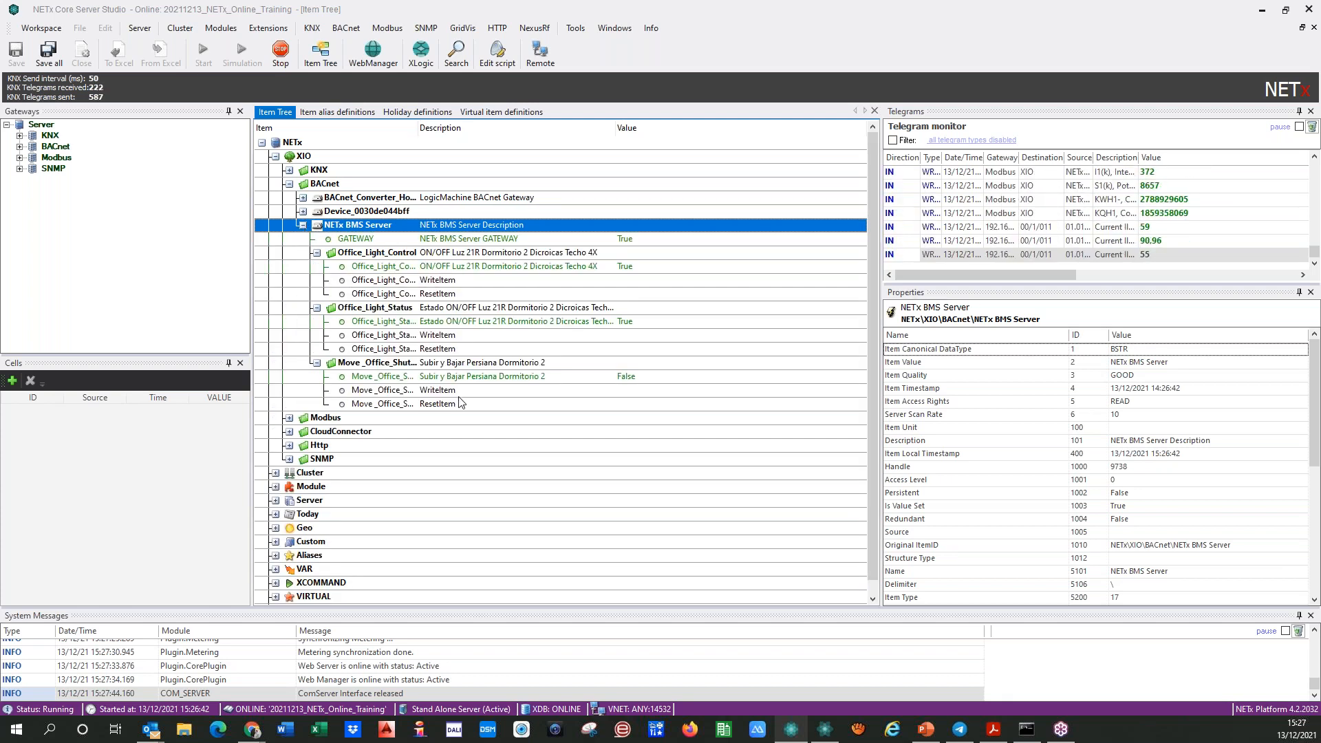
{"action": "left_click", "coordinate": [304, 225]}
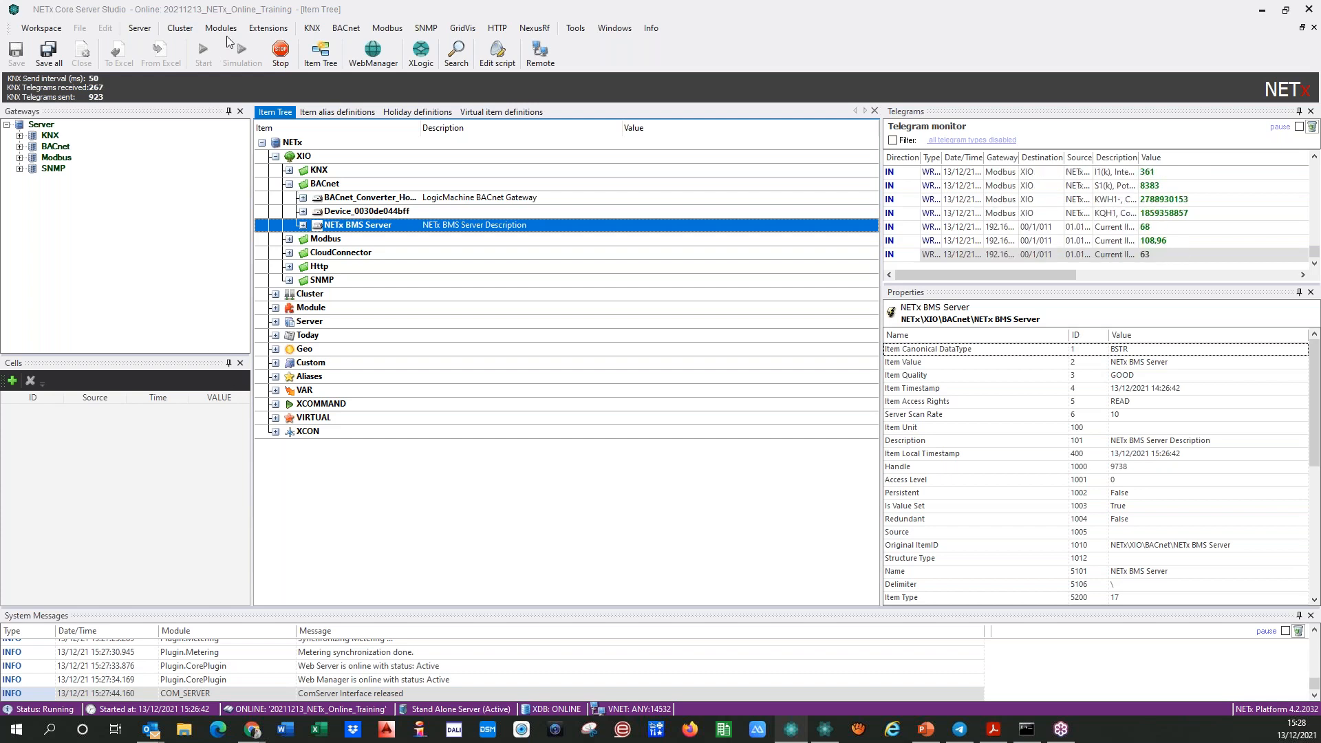
- Enable OPC UA and anonymous access in the OPC UA server configuration and save it
{"action": "left_click", "coordinate": [176, 30]}
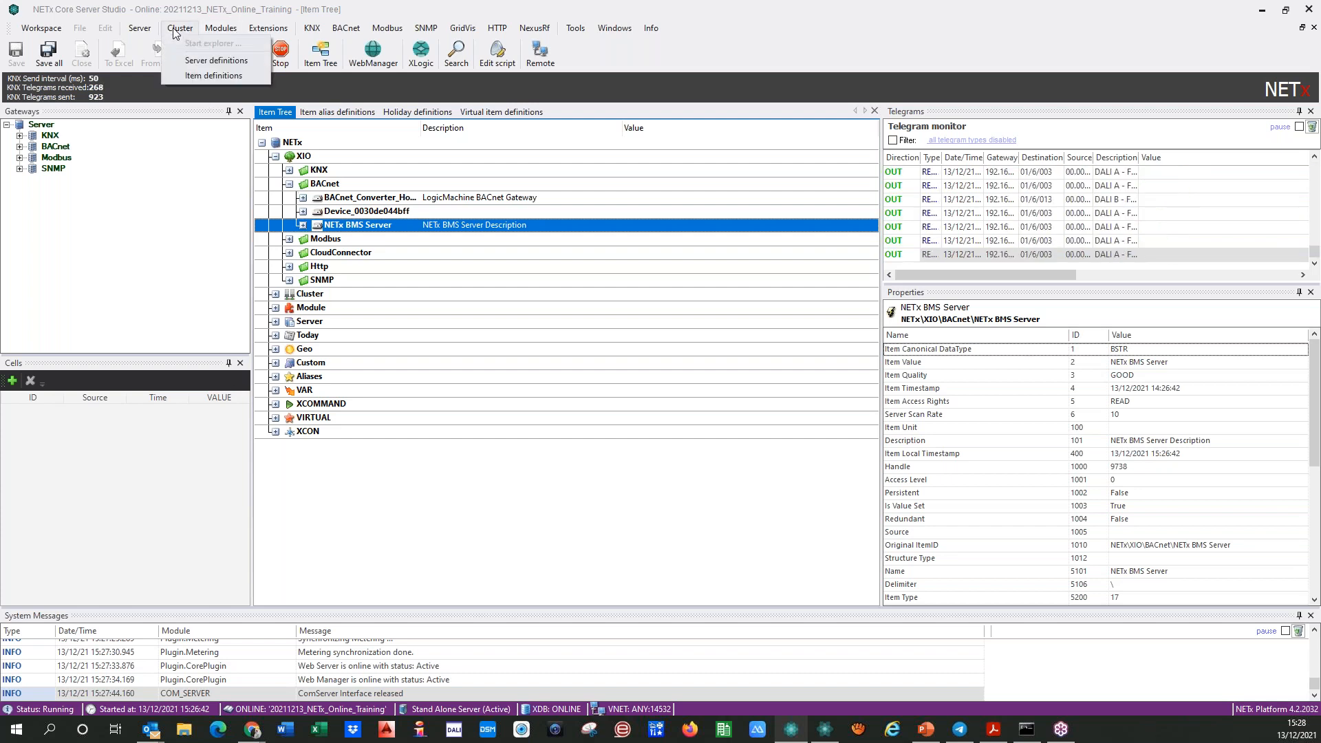
{"action": "mouse_move", "coordinate": [248, 135]}
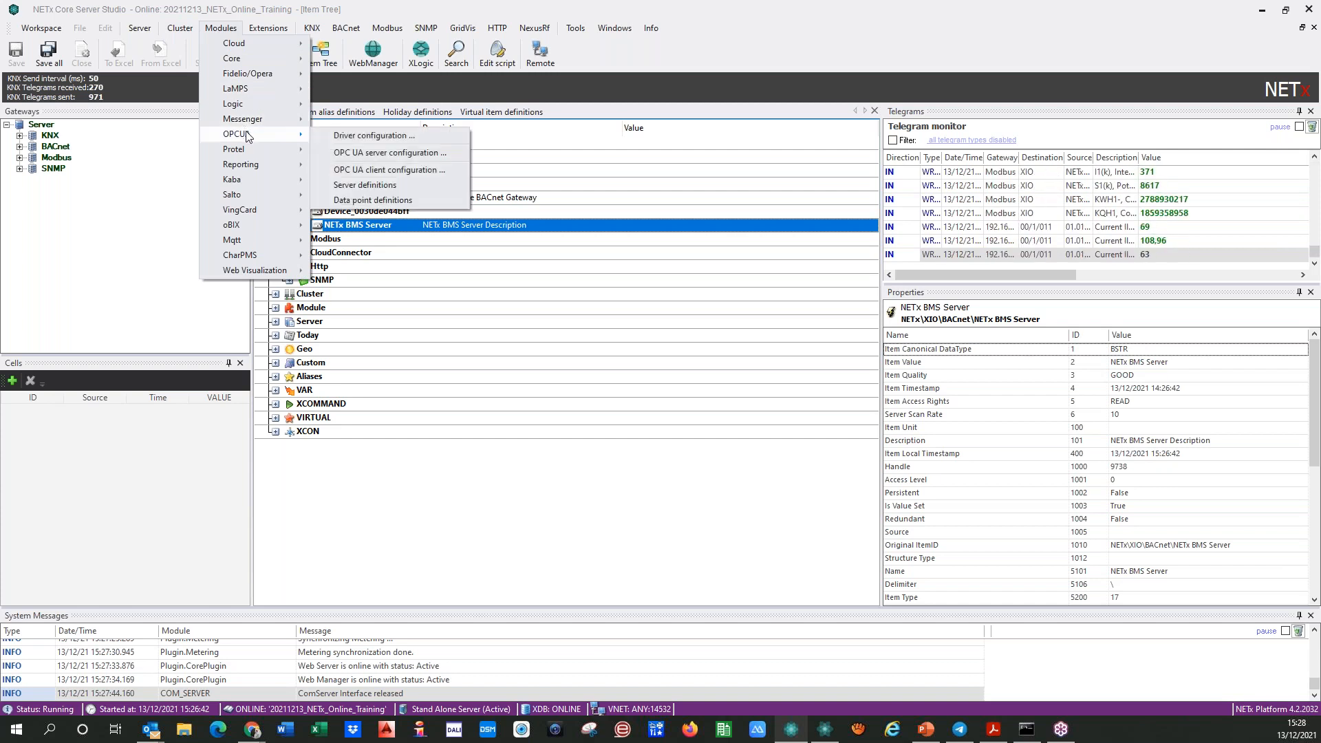
{"action": "left_click", "coordinate": [384, 152]}
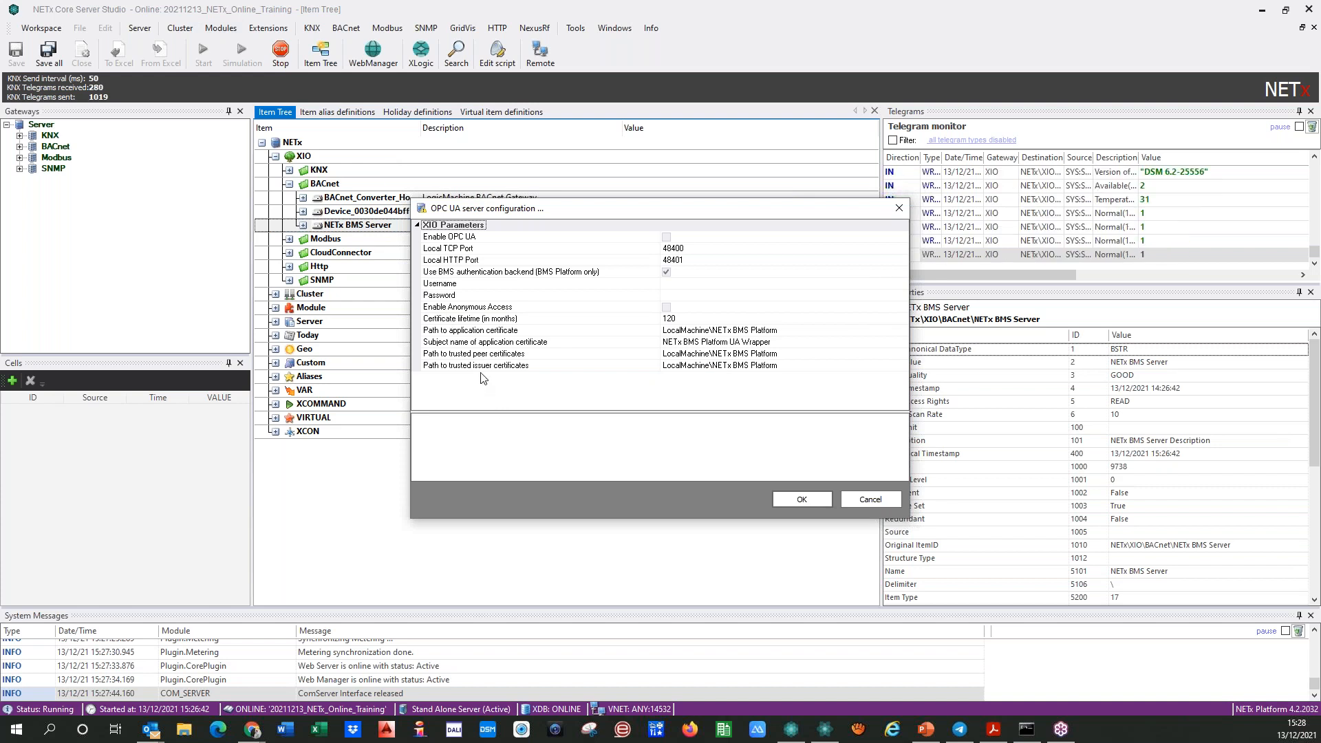
{"action": "left_click", "coordinate": [665, 307]}
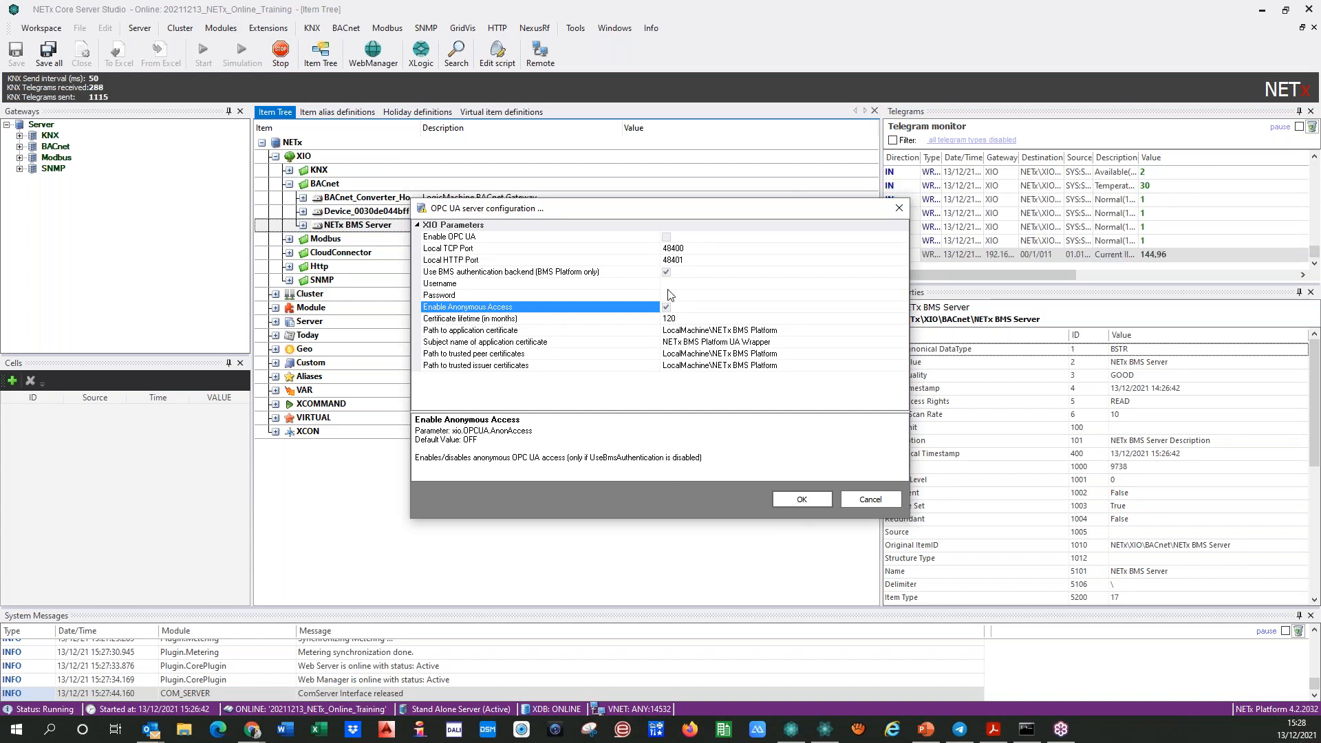
{"action": "left_click", "coordinate": [666, 238]}
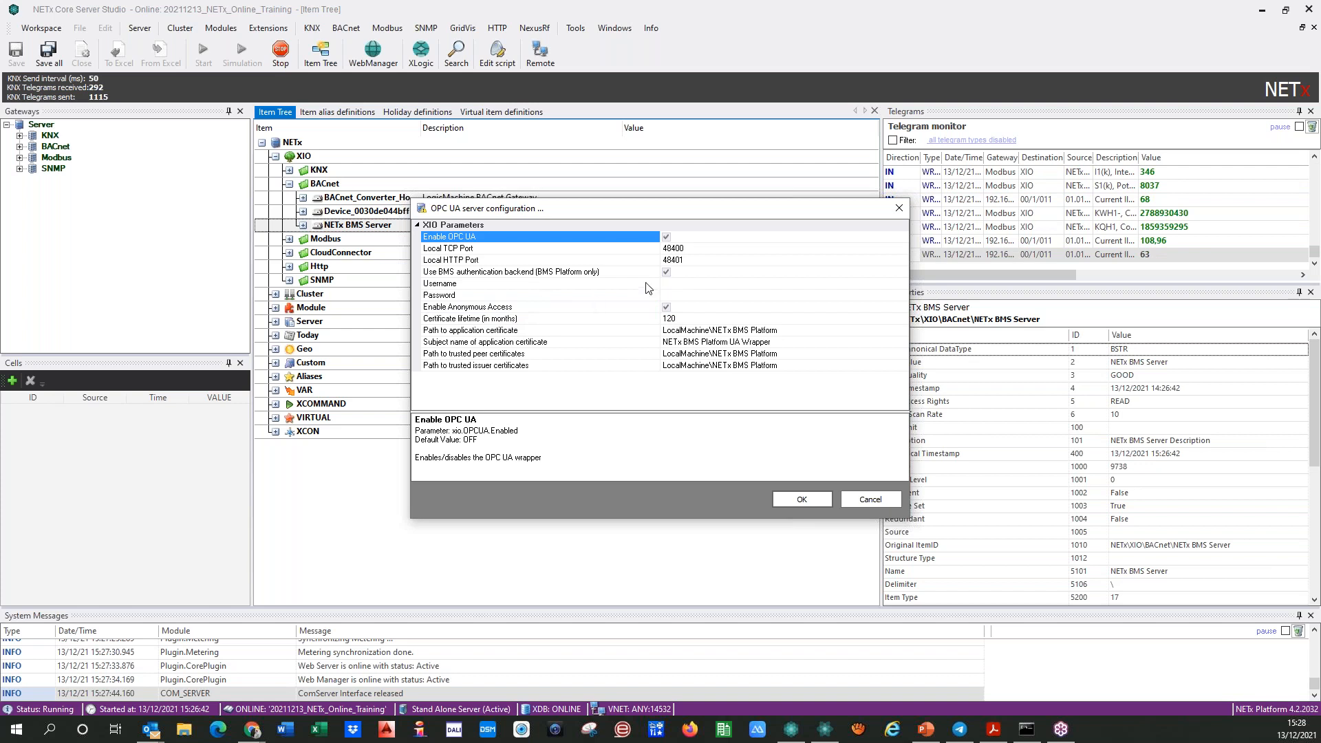
{"action": "left_click", "coordinate": [787, 497]}
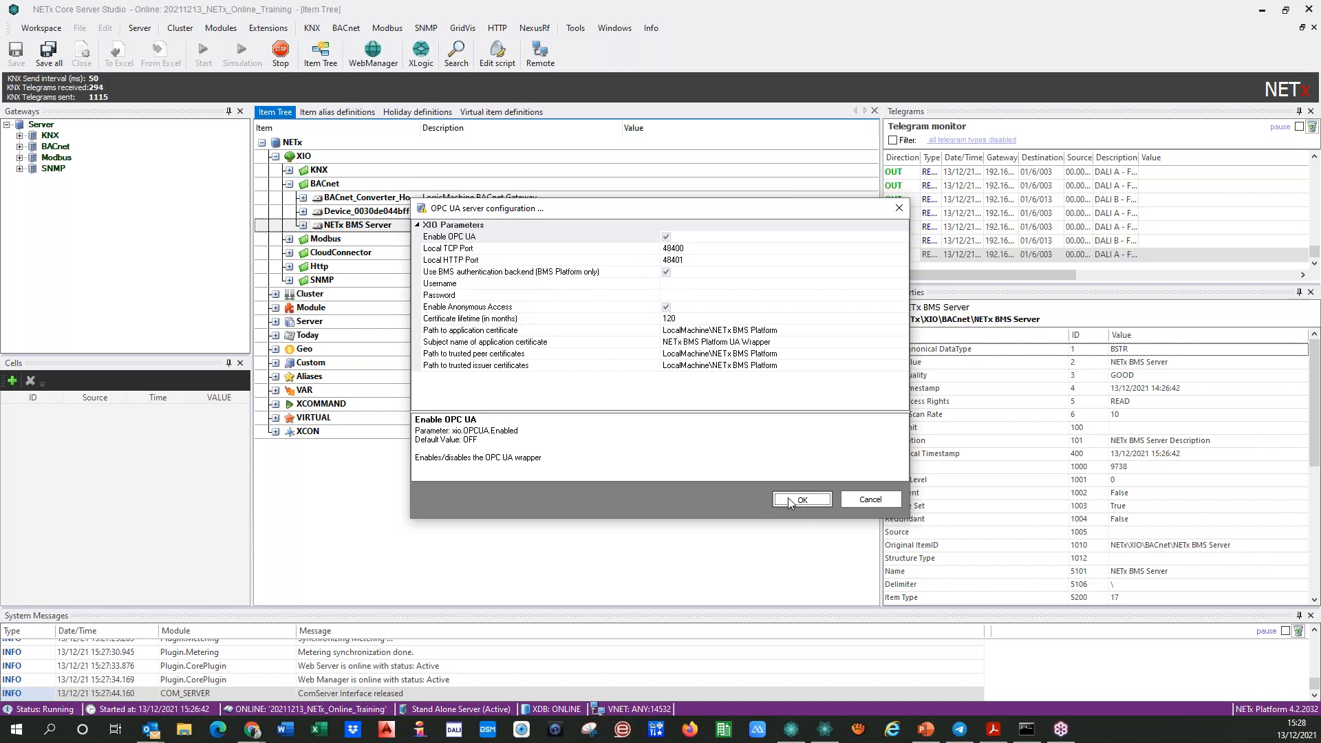
{"action": "left_click", "coordinate": [699, 419]}
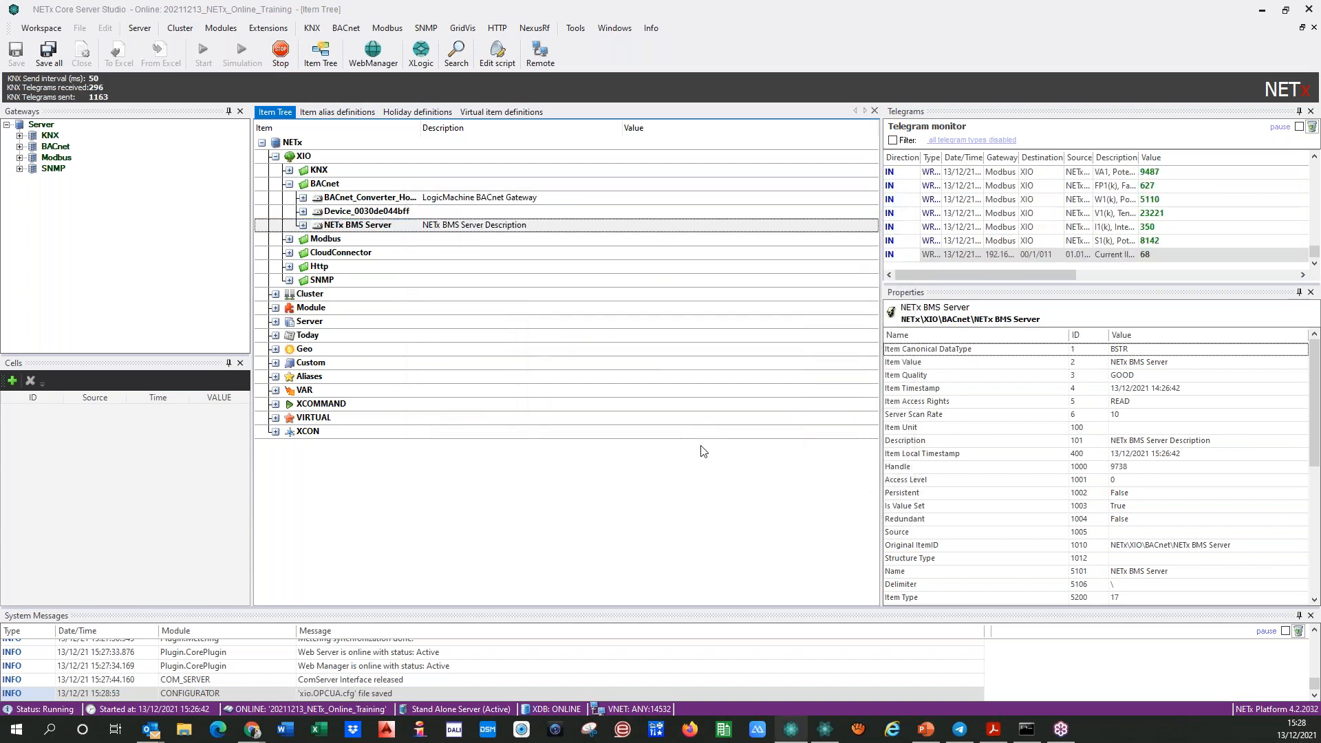
- Restart the core server and bring the UaExpert OPC UA client to the front
{"action": "left_click", "coordinate": [703, 413]}
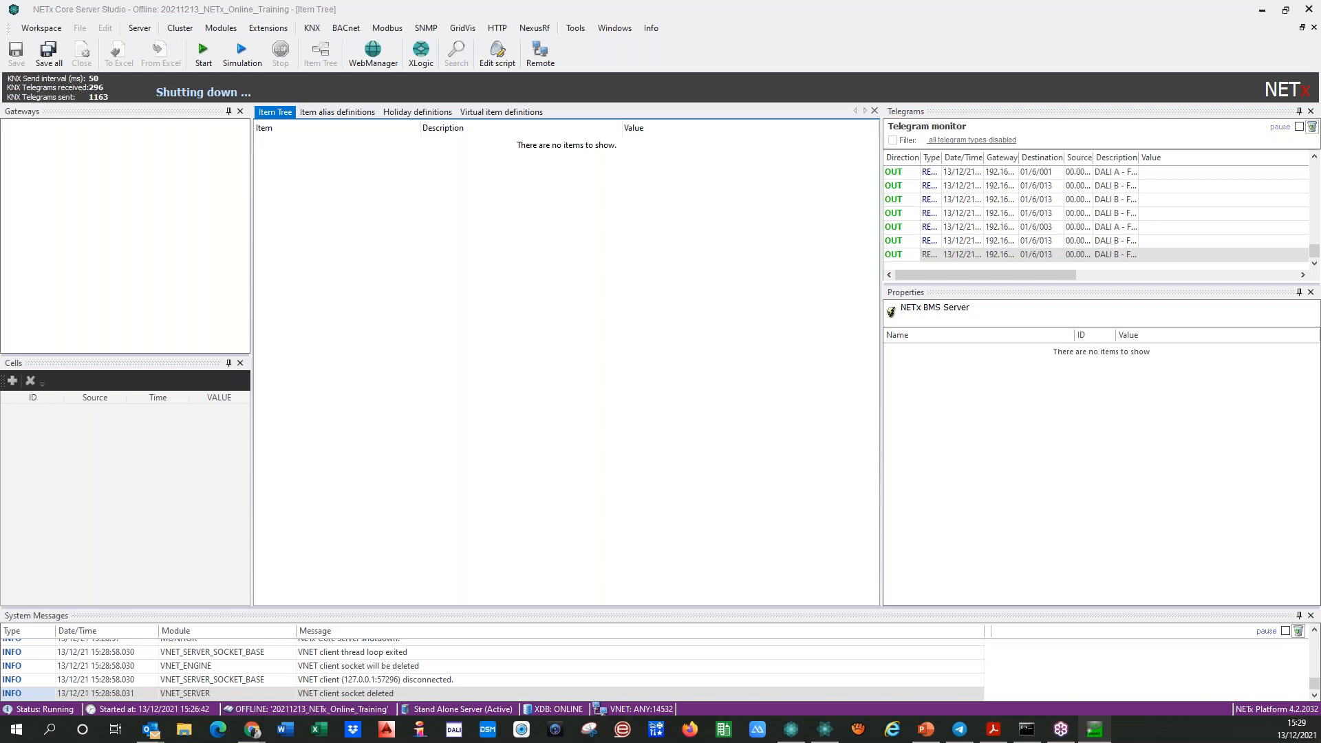
{"action": "left_click_drag", "start_coordinate": [782, 147], "coordinate": [760, 129]}
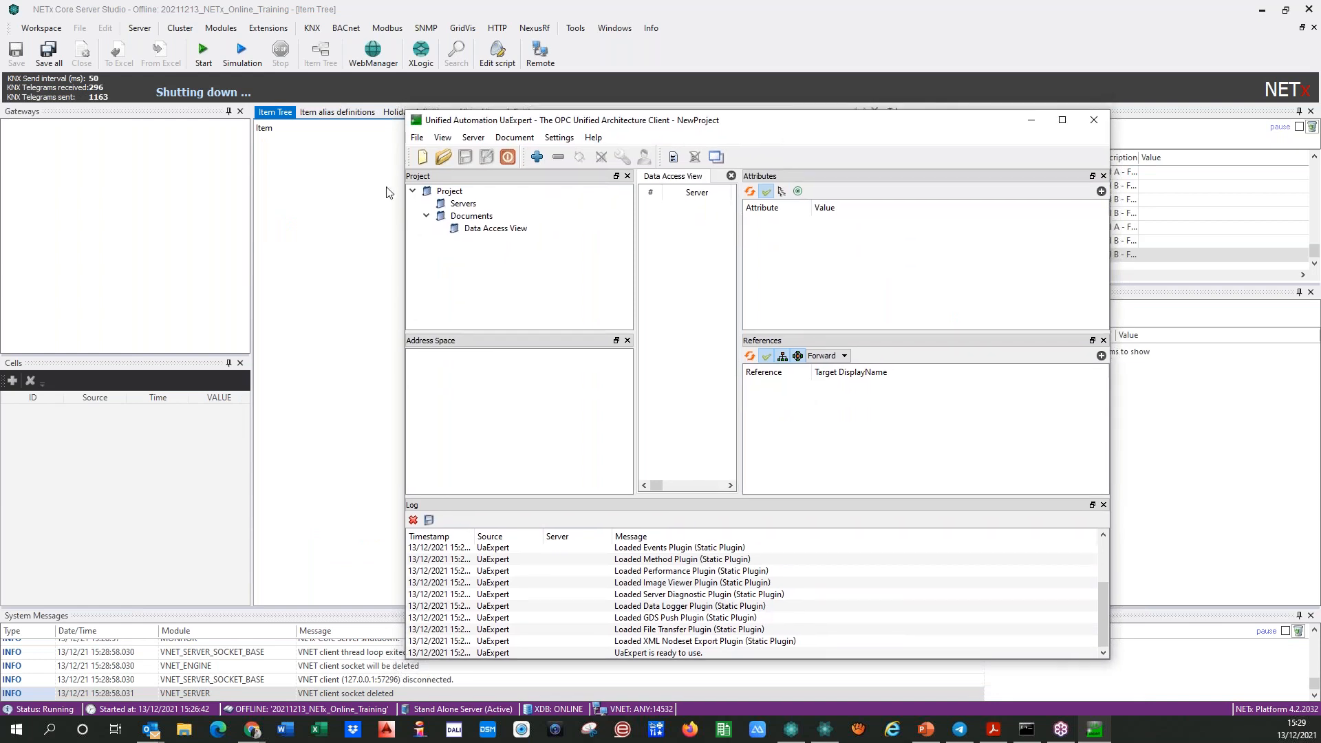
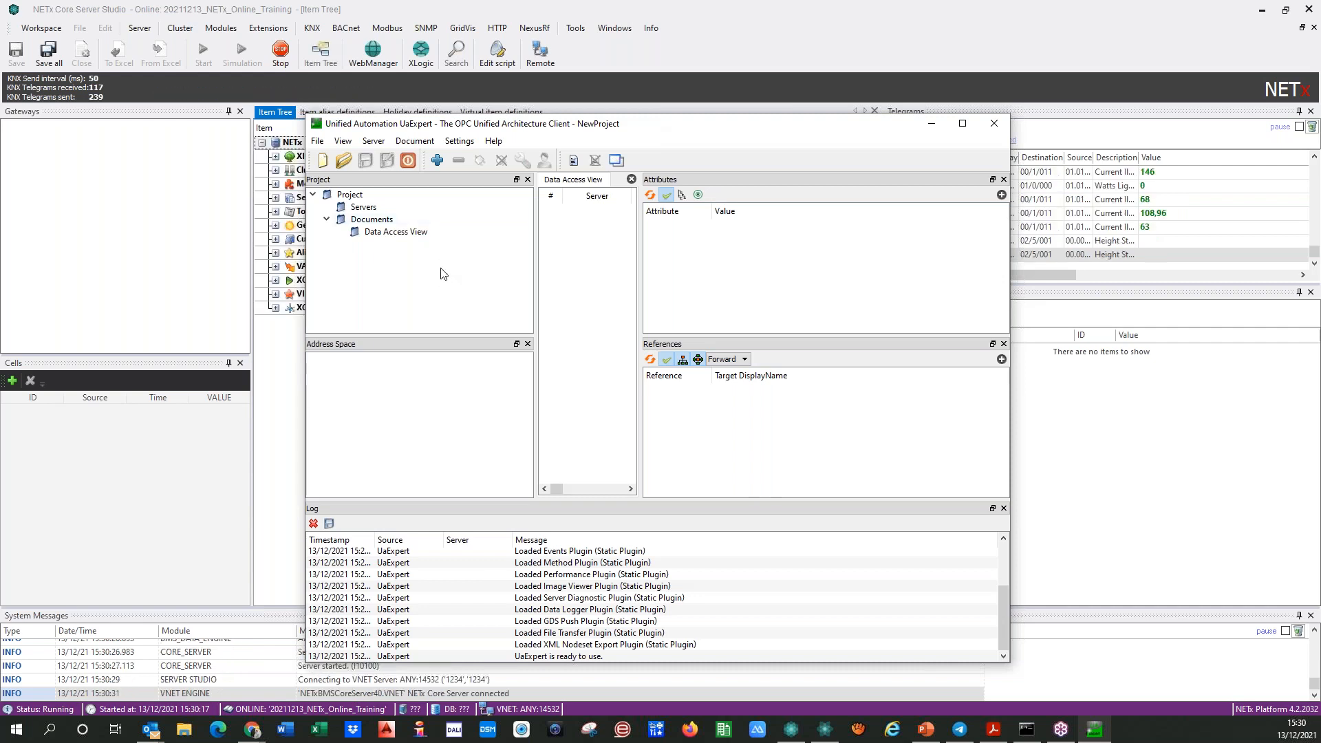
{"action": "mouse_move", "coordinate": [629, 127]}
{"action": "left_mouse_down"}
{"action": "mouse_move", "coordinate": [786, 90]}
{"action": "mouse_move", "coordinate": [614, 107]}
{"action": "left_mouse_up"}
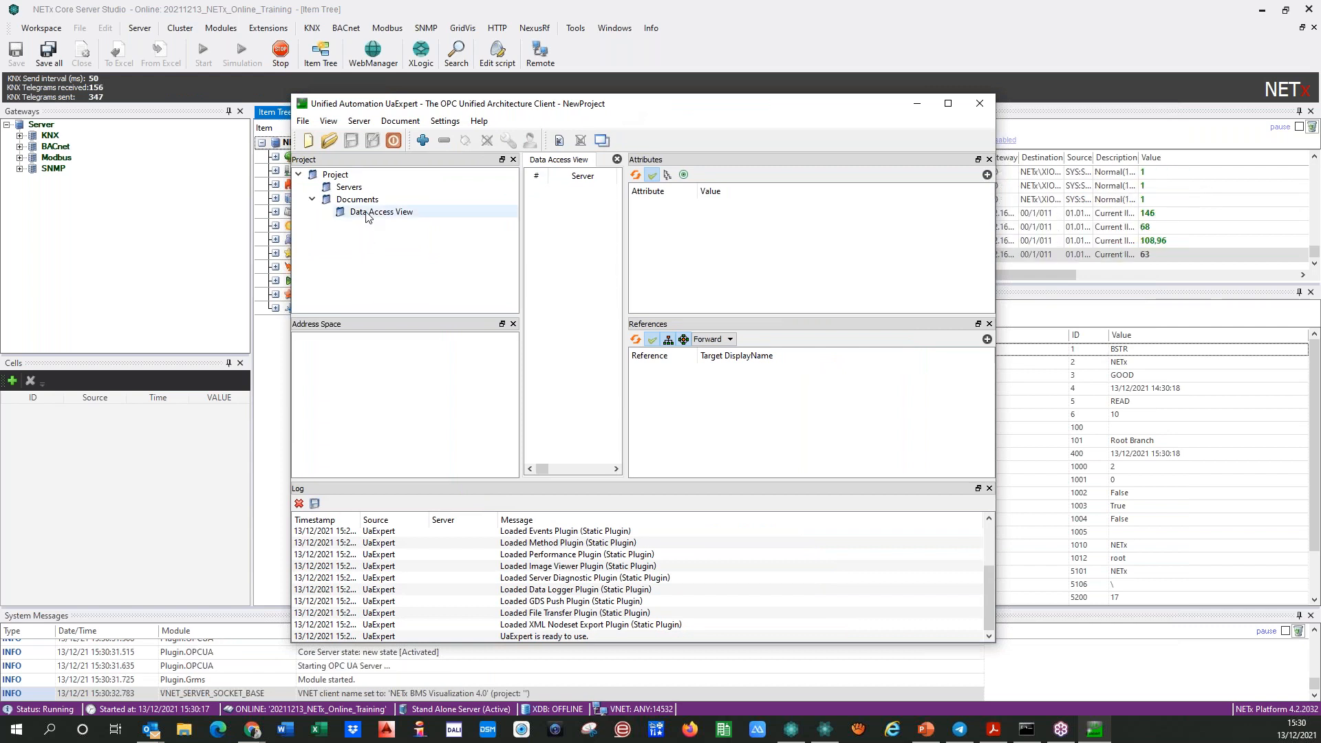
- Add the recently used NETx BMS Platform UA Wrapper server to the UaExpert project with anonymous authentication and automatic connection
{"action": "left_click", "coordinate": [349, 187]}
{"action": "left_click", "coordinate": [423, 141]}
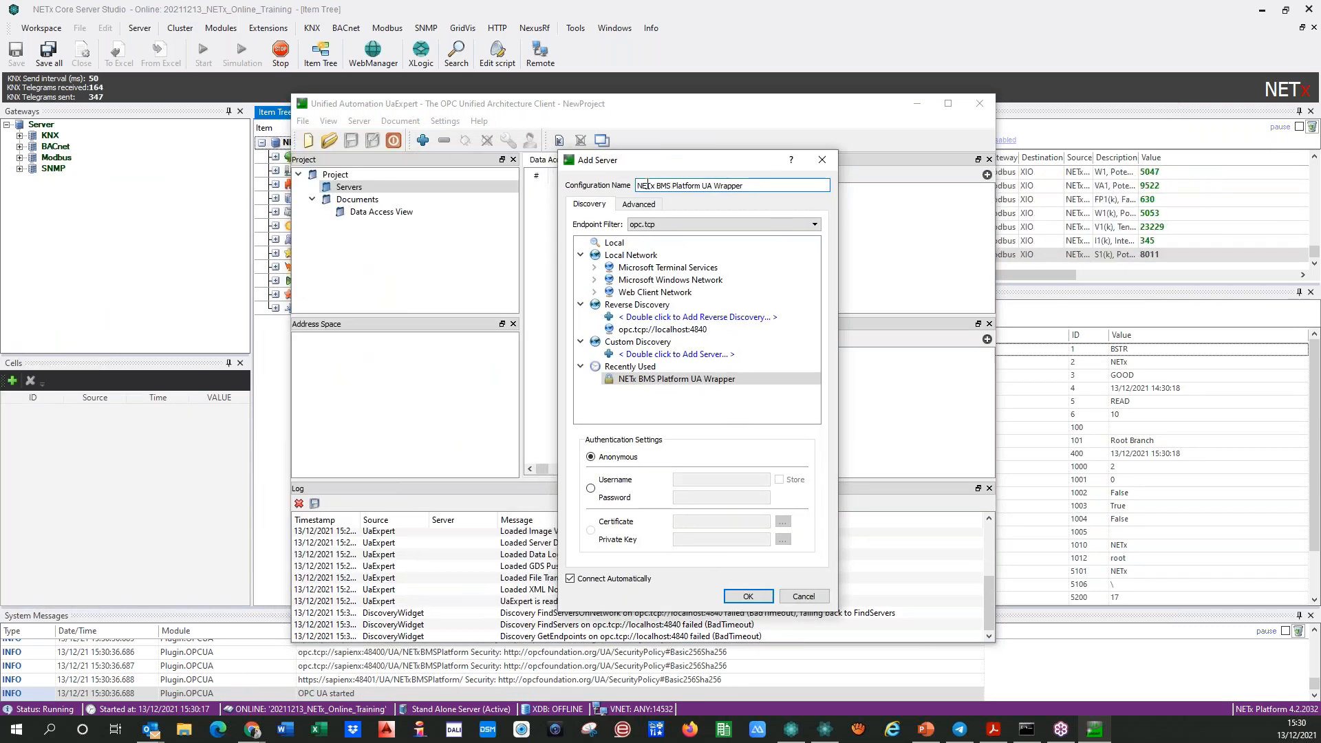
{"action": "left_click", "coordinate": [744, 599]}
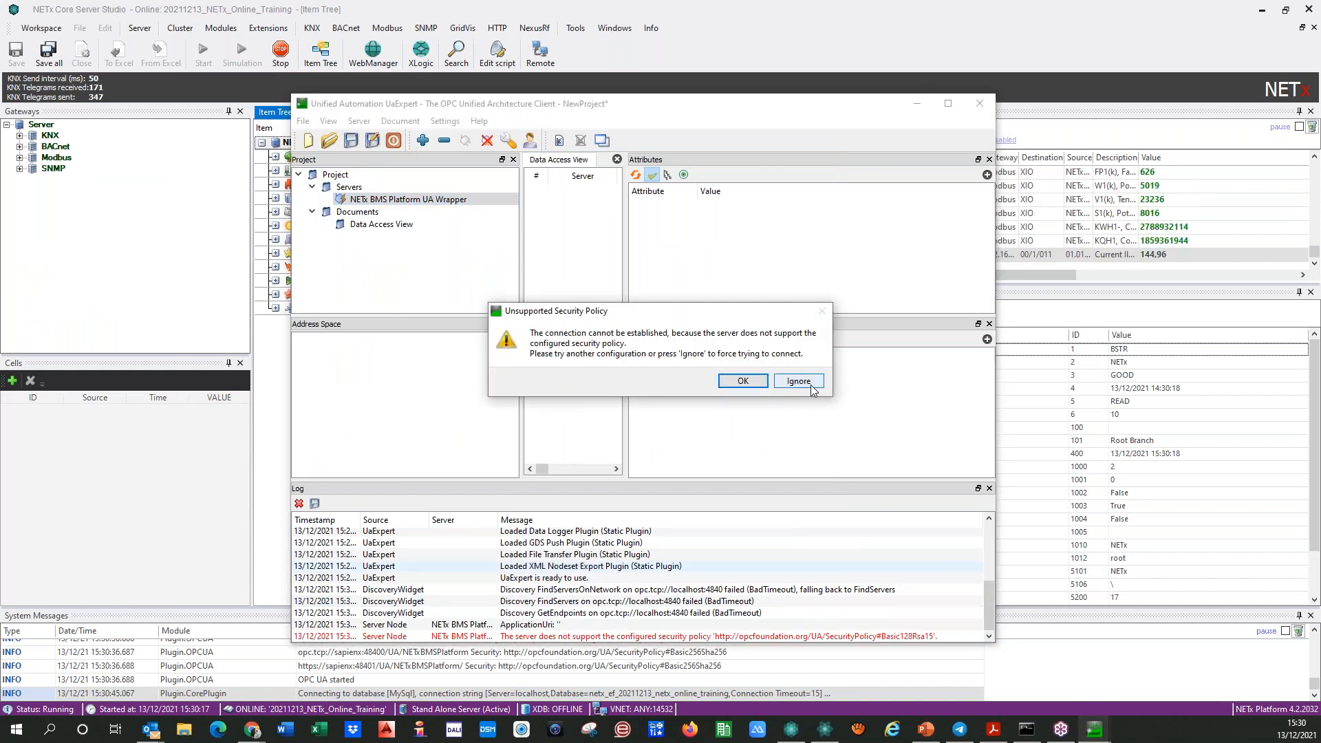
- Try to force the connection to NETx BMS Platform UA Wrapper by repeatedly ignoring the unsupported security policy
{"action": "left_click", "coordinate": [799, 381]}
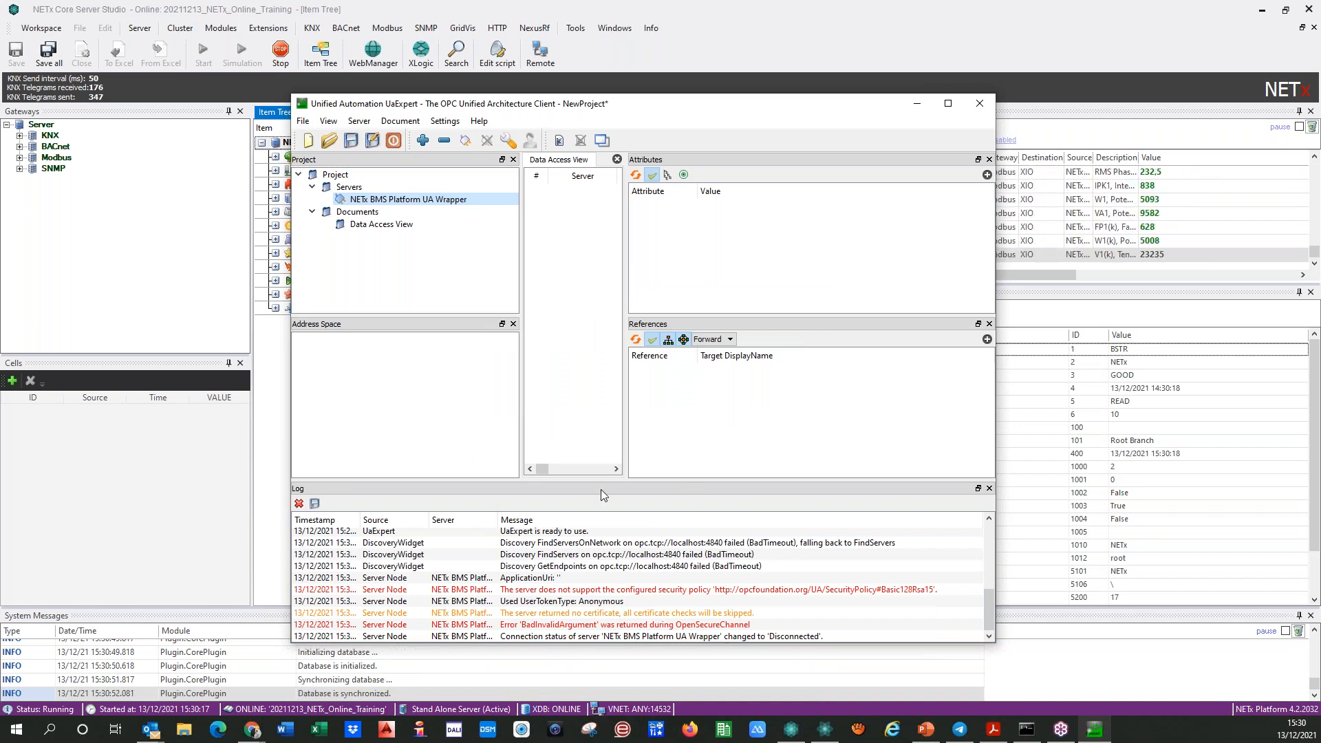
{"action": "left_click", "coordinate": [465, 140]}
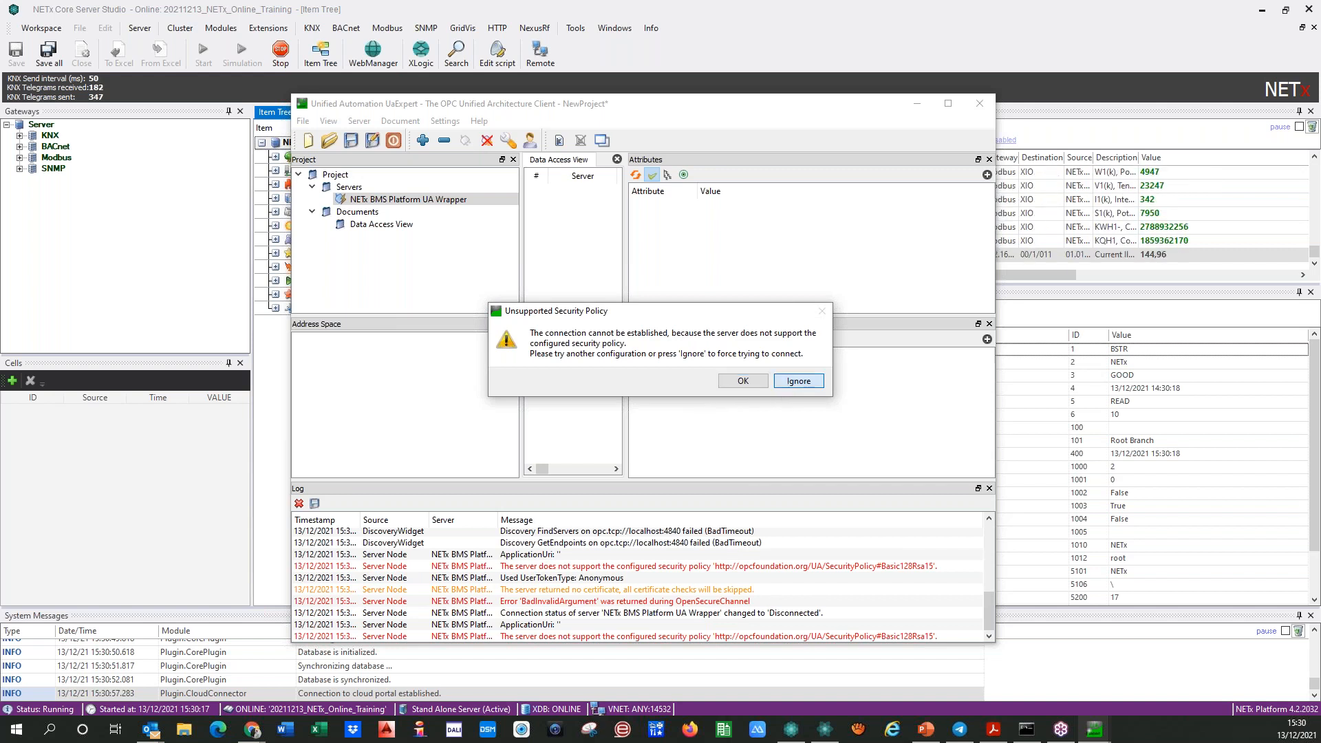
{"action": "left_click", "coordinate": [792, 383]}
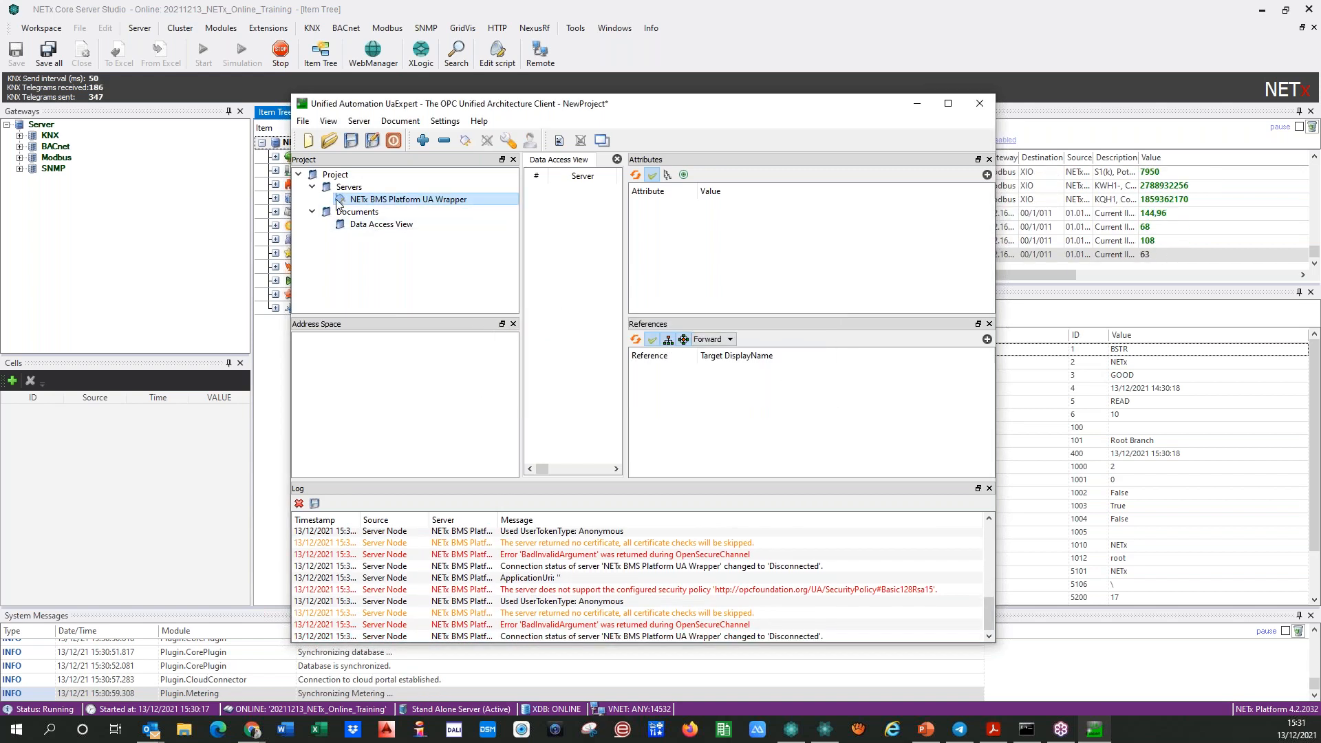
{"action": "left_click", "coordinate": [465, 140]}
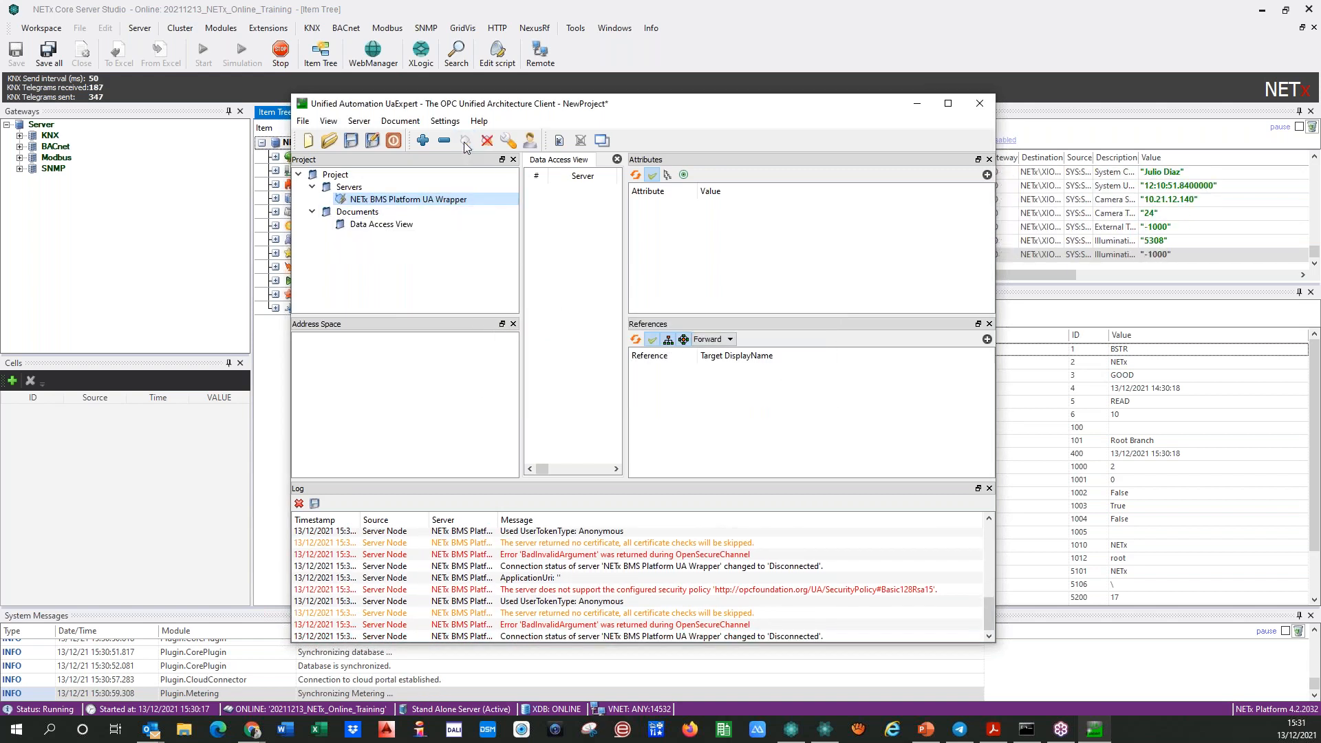
{"action": "left_click", "coordinate": [796, 382]}
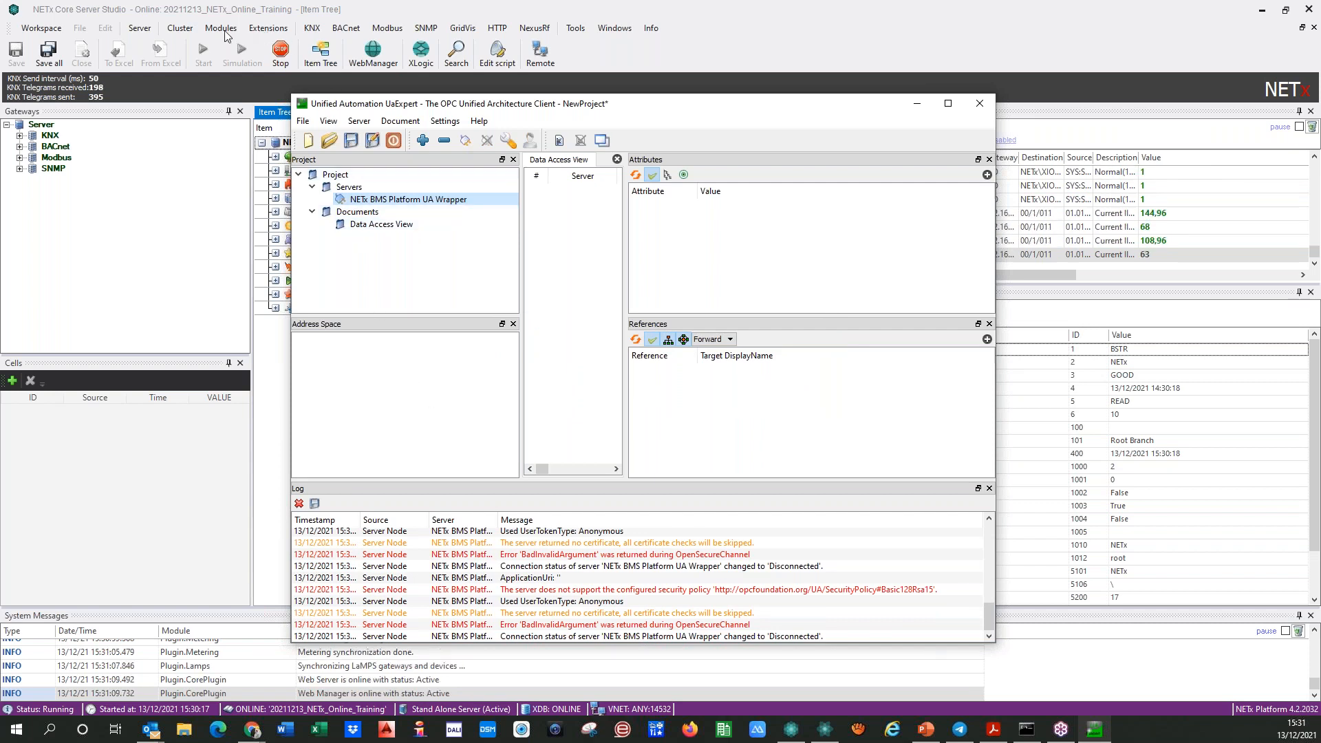
- Switch to NETx Core Server Studio, check the OPC UA server configuration and accept it
{"action": "left_click", "coordinate": [195, 31]}
{"action": "mouse_move", "coordinate": [211, 31]}
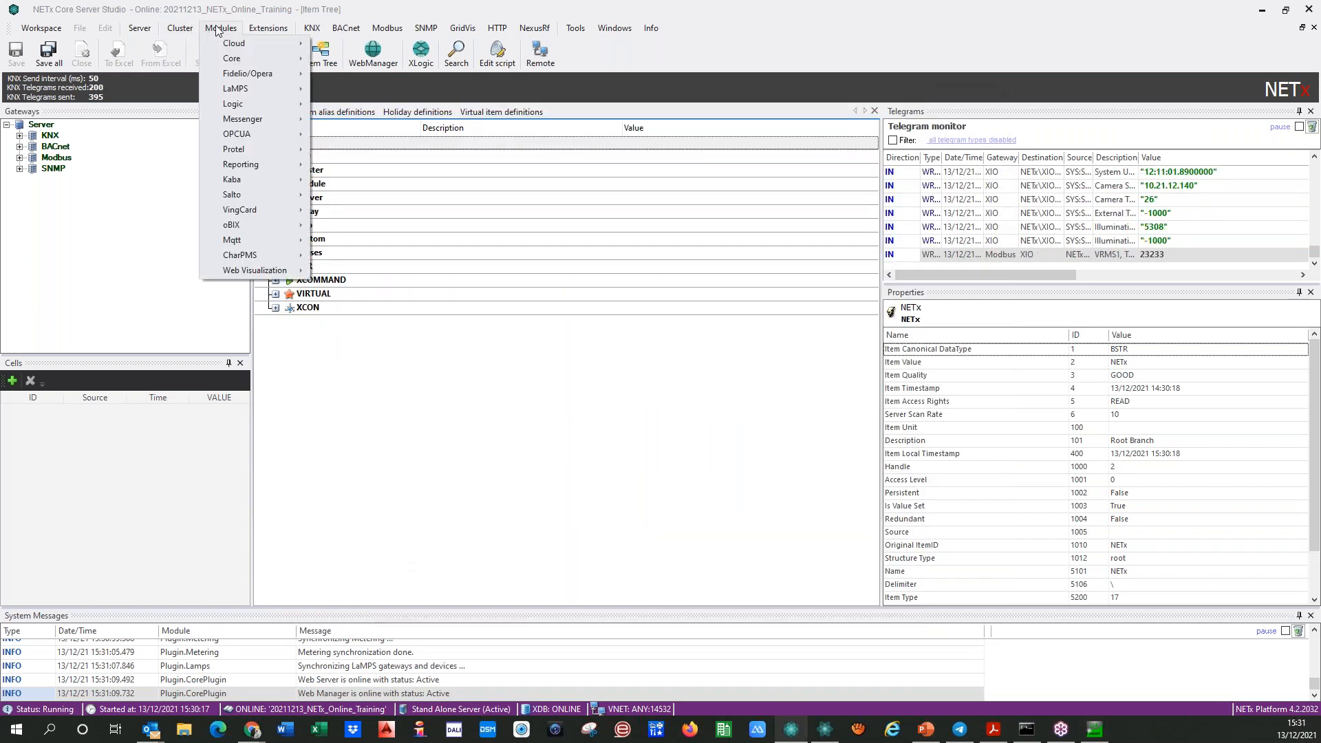
{"action": "mouse_move", "coordinate": [240, 127]}
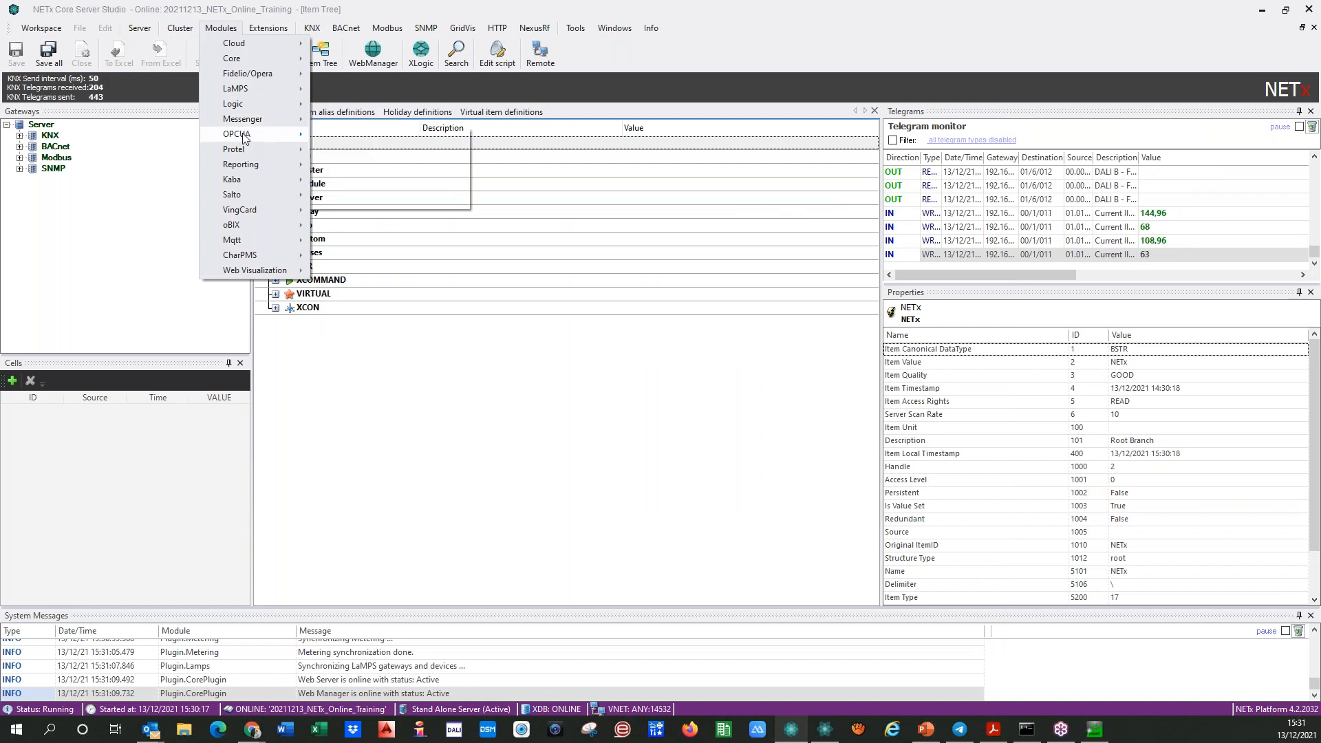
{"action": "left_click", "coordinate": [375, 149]}
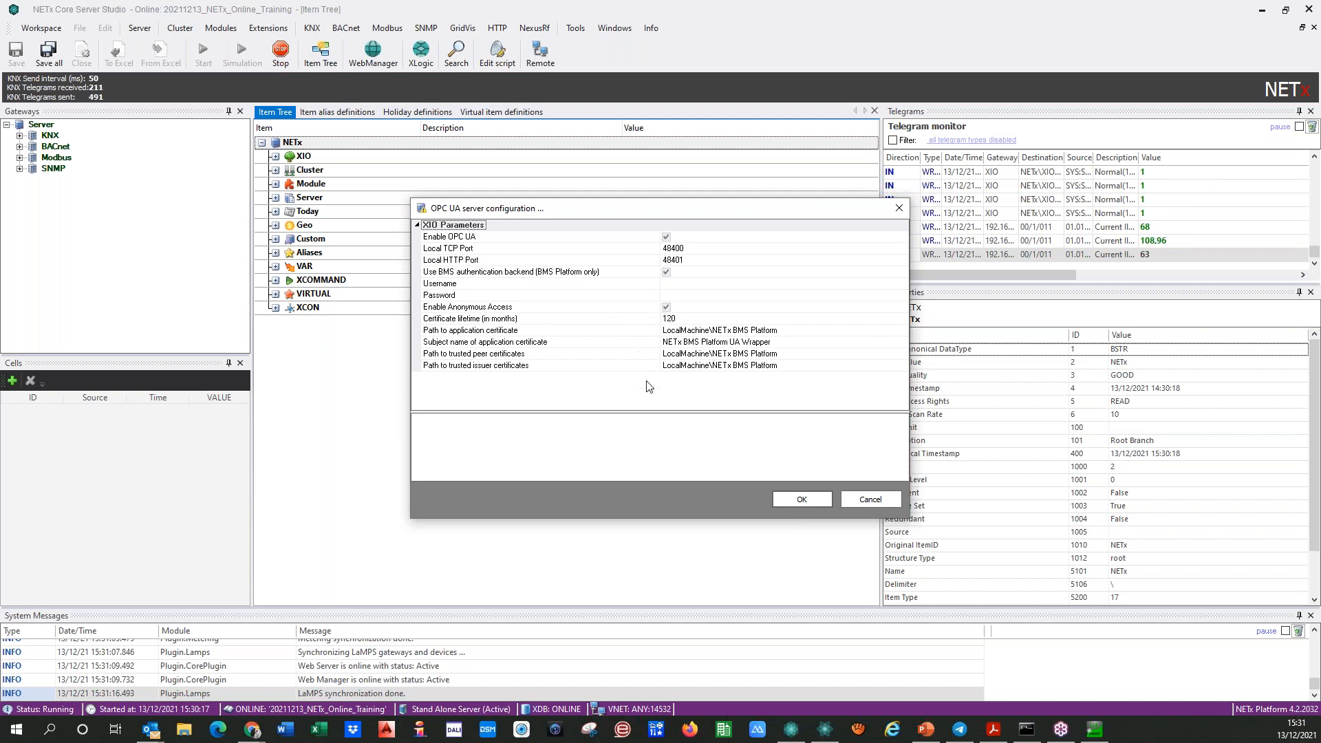
{"action": "left_click", "coordinate": [800, 500]}
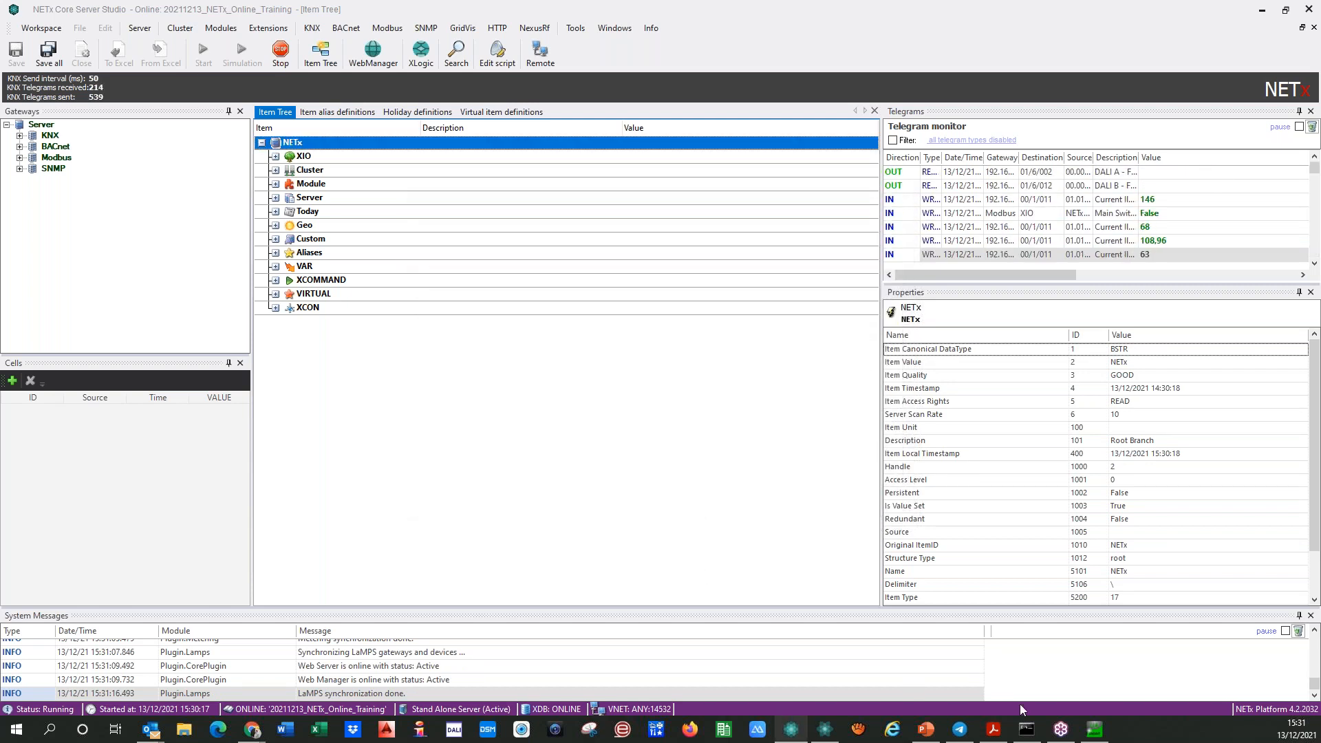
- Switch back to UaExpert and retry the connection to the wrapper server, accepting the security policy warning
{"action": "left_click", "coordinate": [1090, 732]}
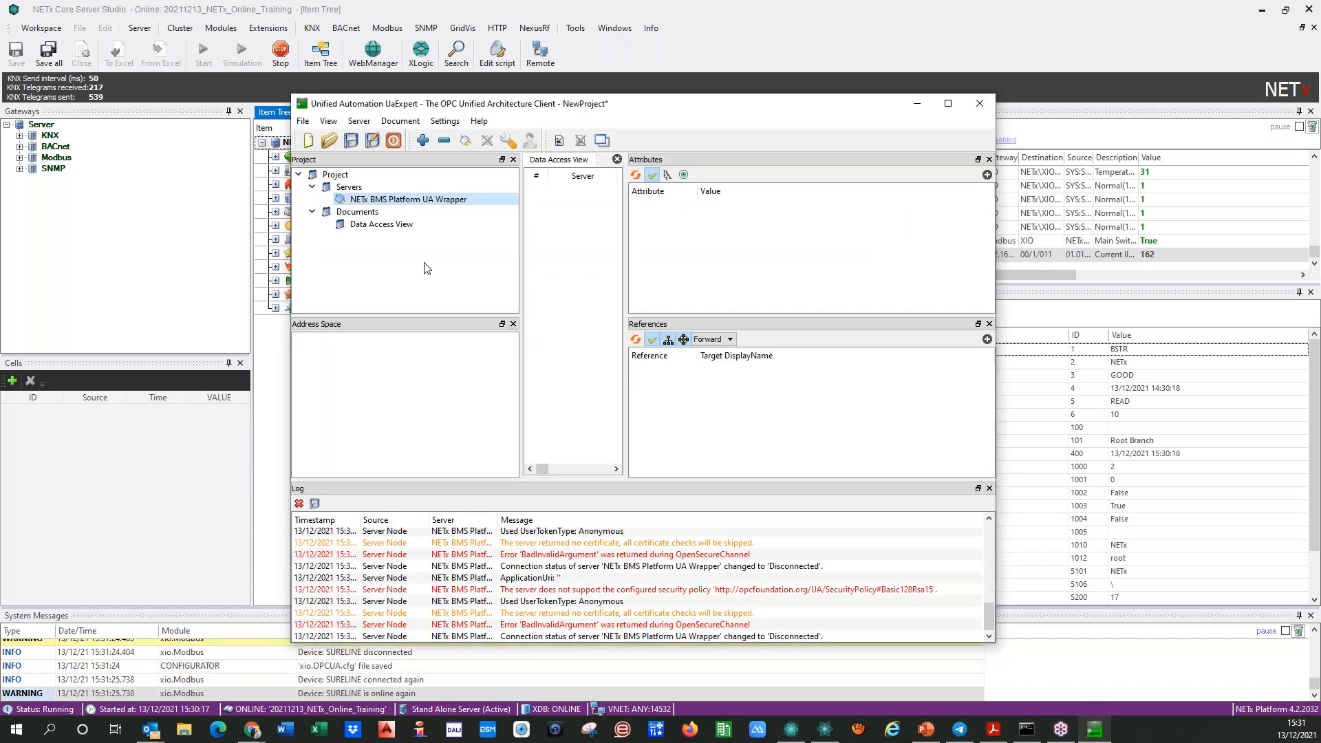
{"action": "left_click", "coordinate": [465, 140]}
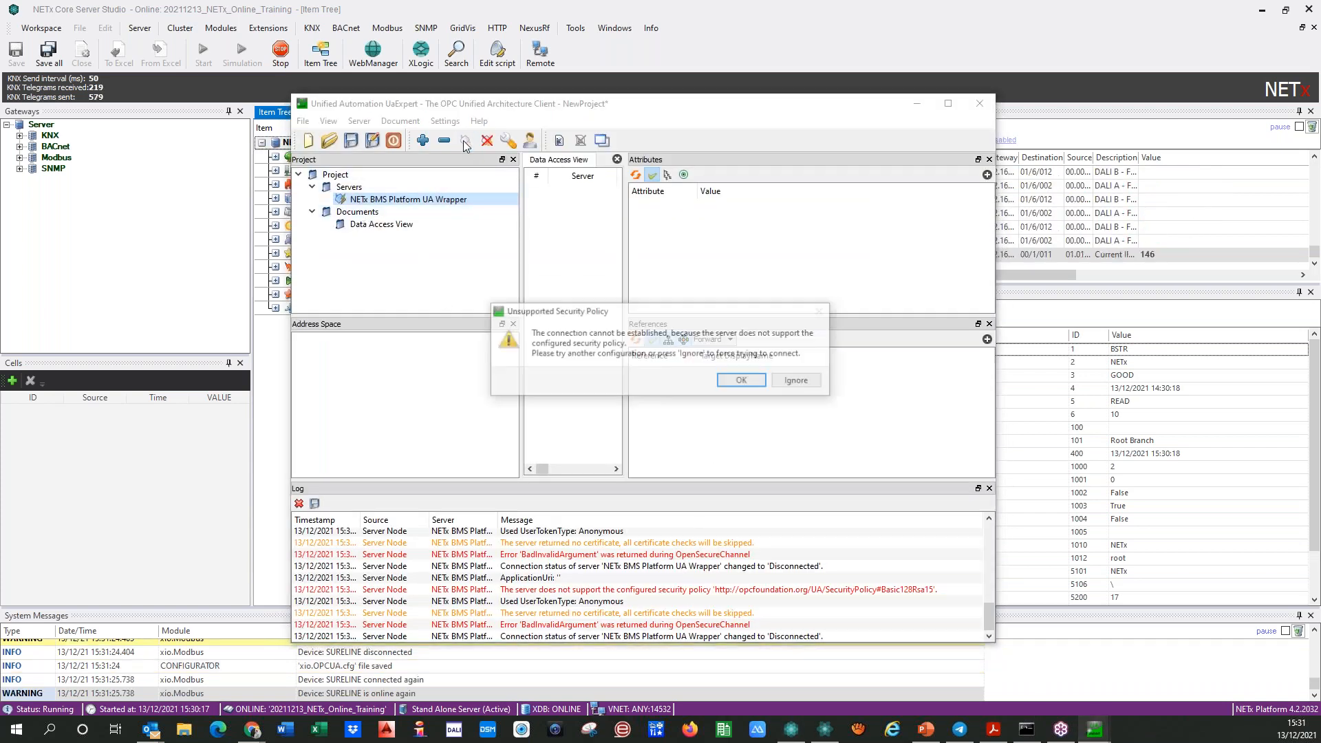
{"action": "left_click", "coordinate": [737, 383]}
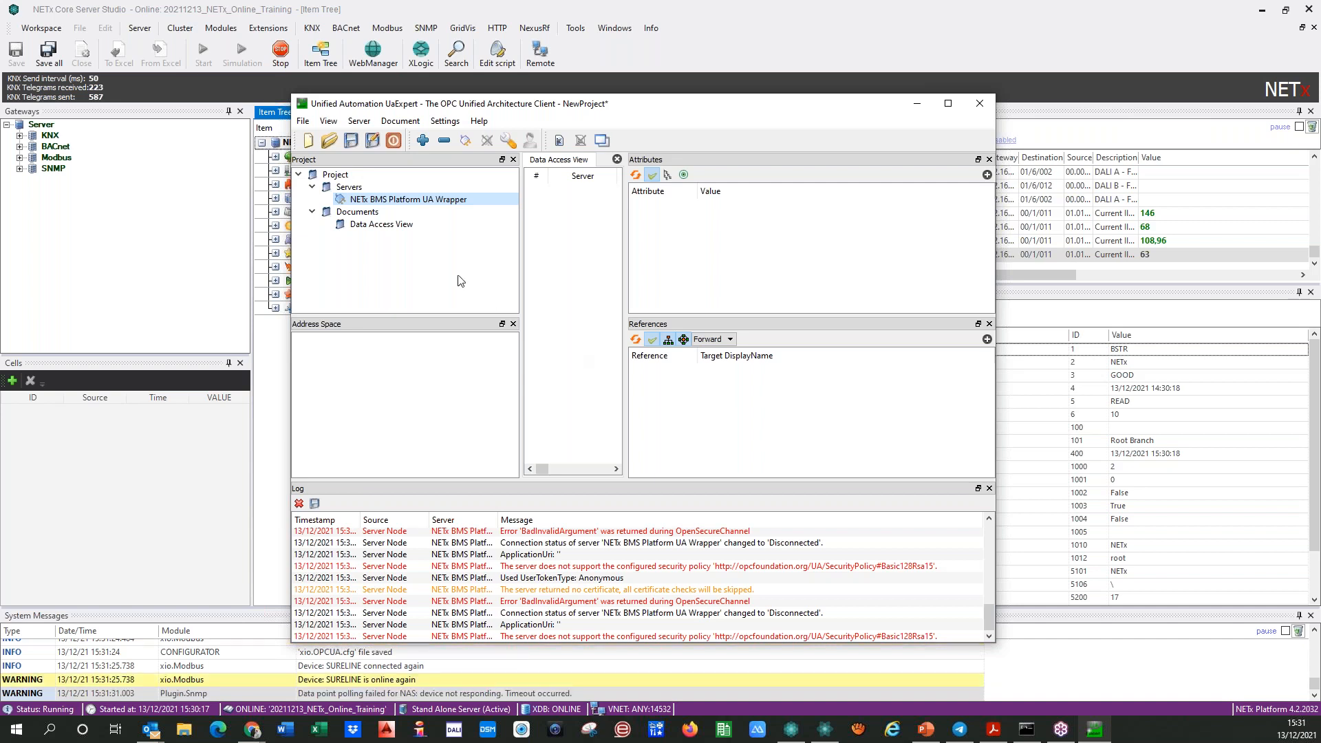
- Set the wrapper server's Security Policy and Message Security Mode to None and try to connect anonymously
{"action": "left_click", "coordinate": [508, 141]}
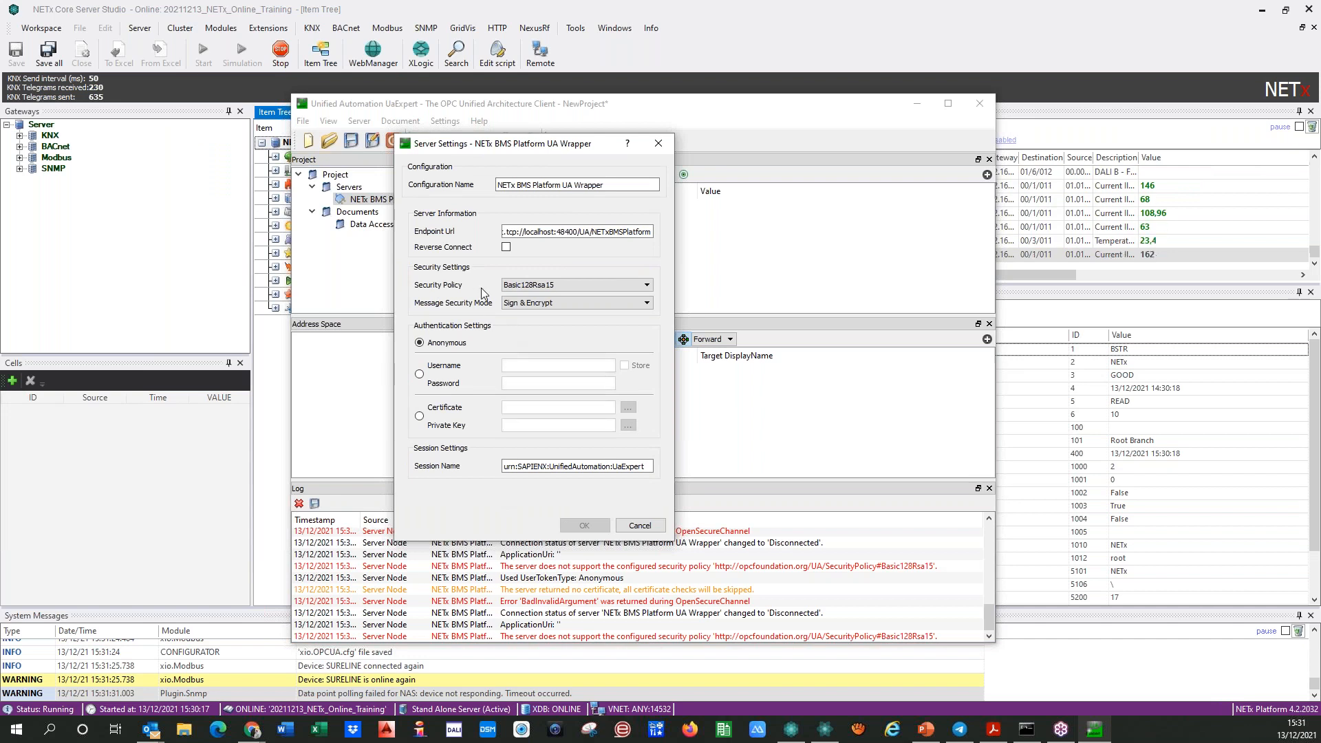
{"action": "left_click", "coordinate": [590, 286]}
{"action": "left_click", "coordinate": [572, 297]}
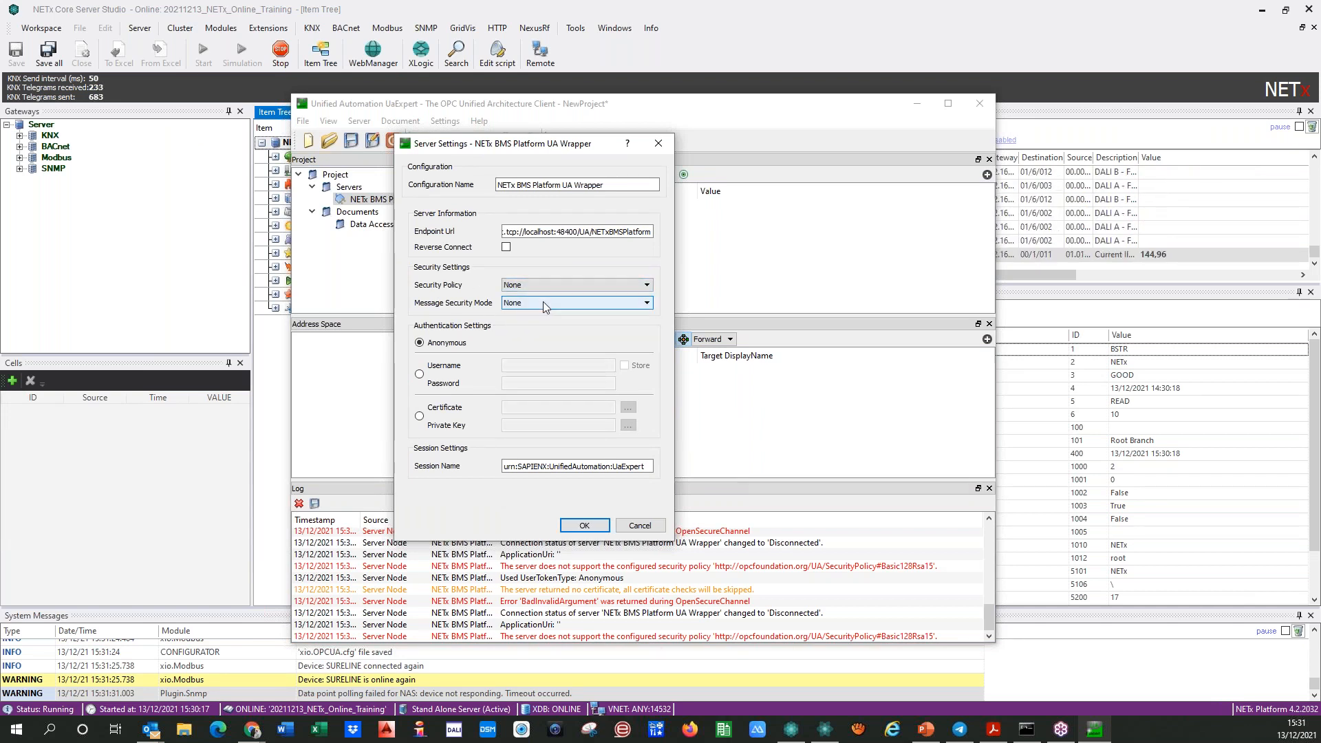
{"action": "left_click", "coordinate": [581, 526]}
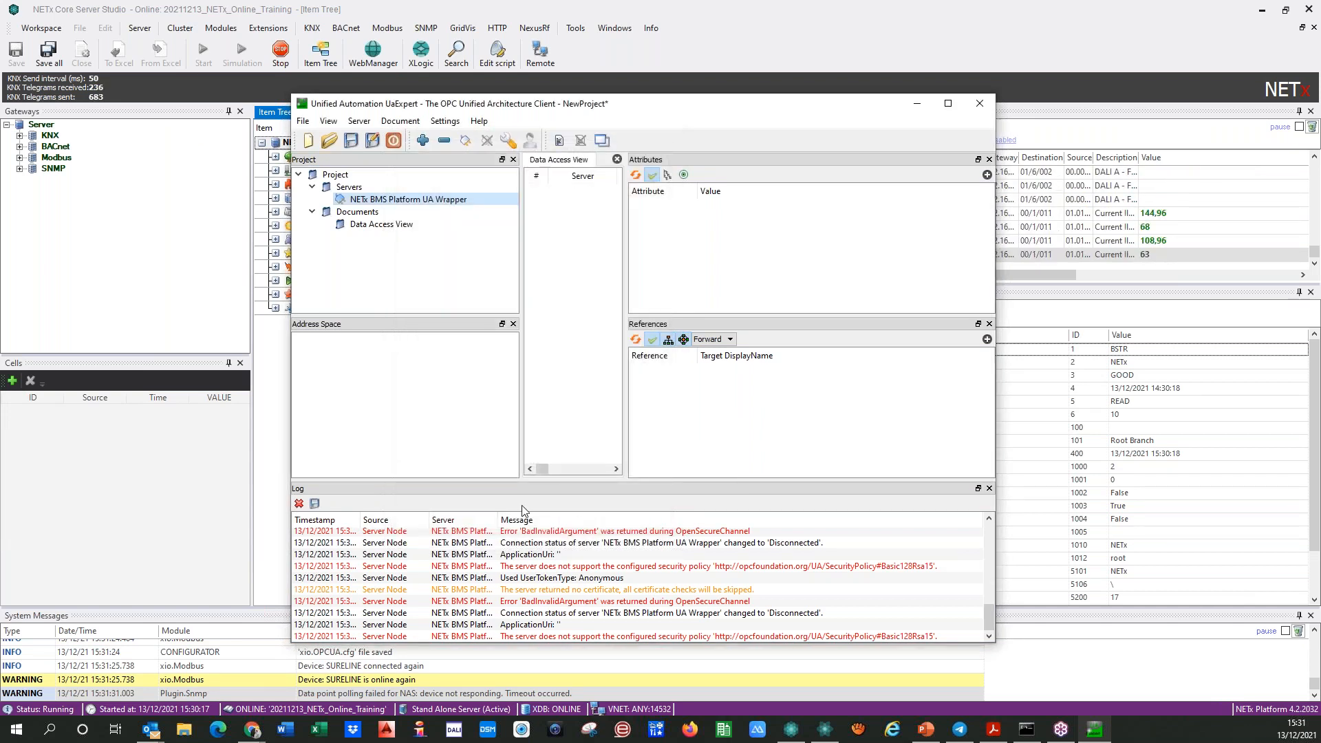
{"action": "left_click", "coordinate": [465, 141]}
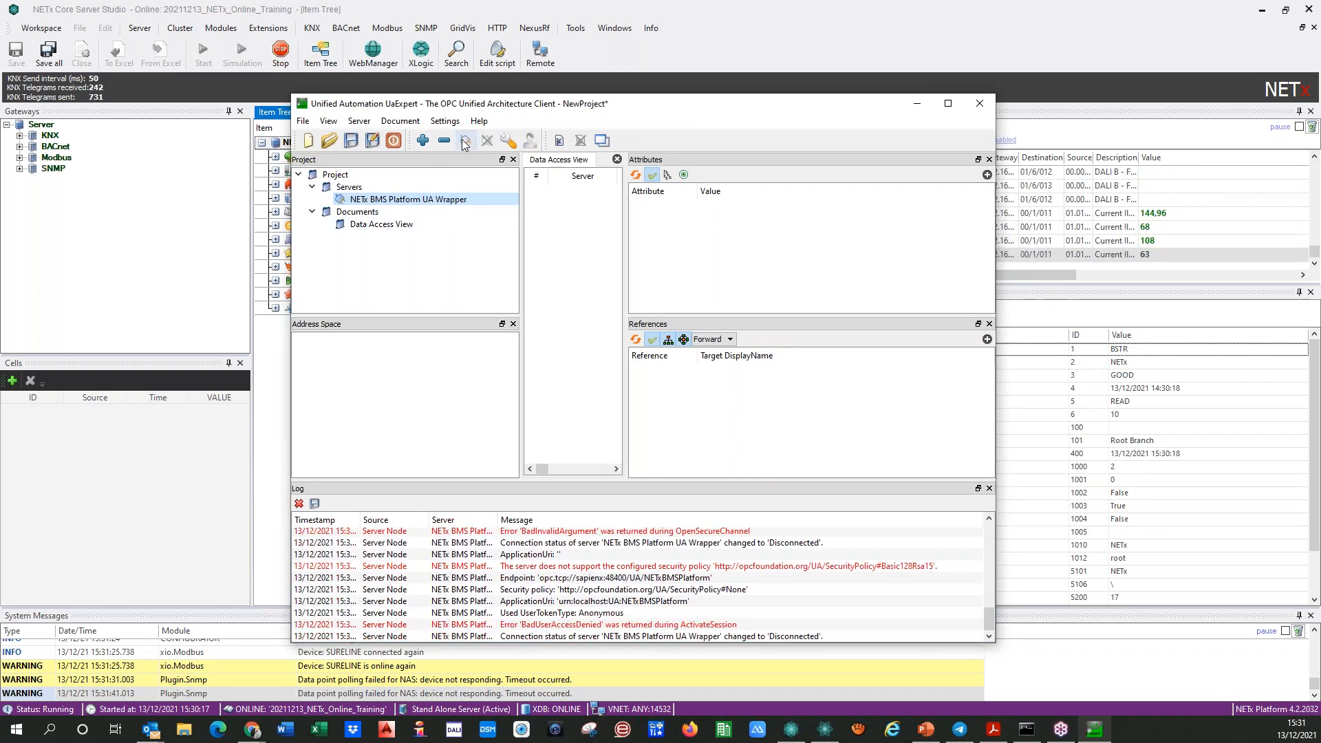
{"action": "left_click", "coordinate": [465, 141]}
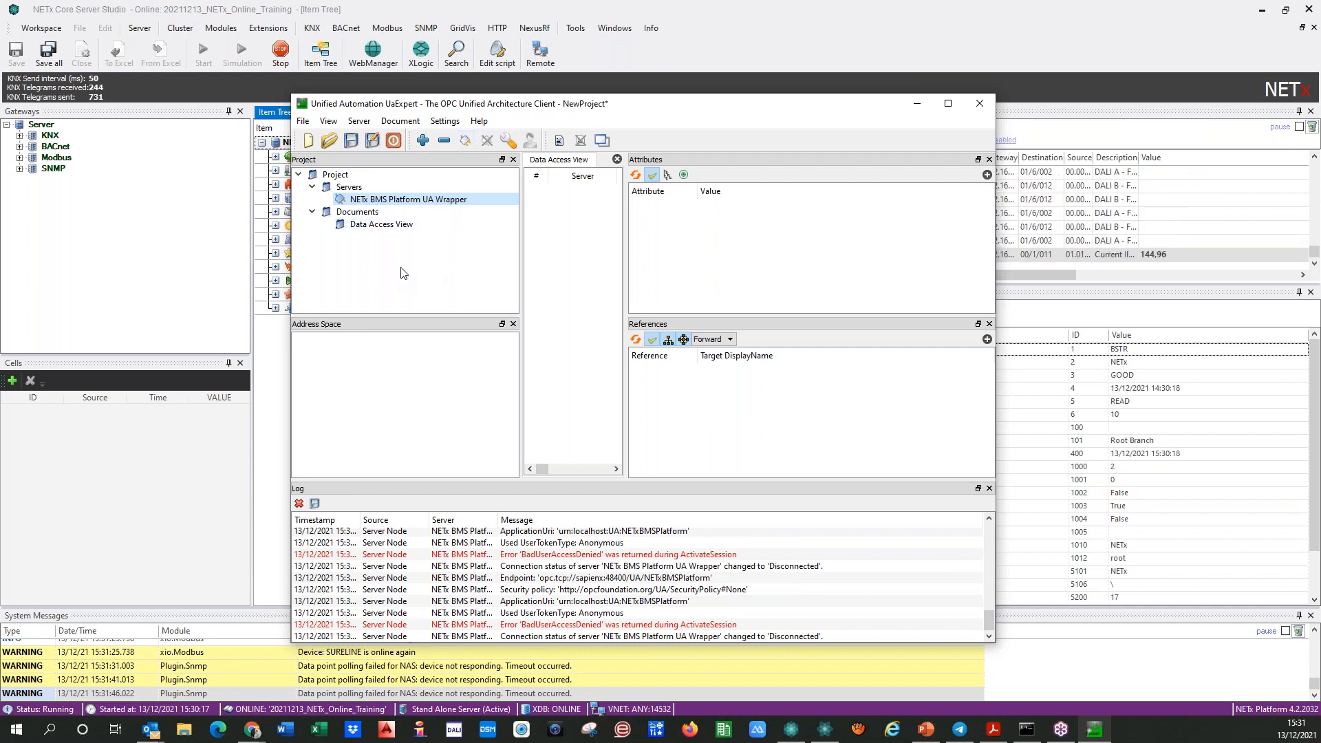
- Switch to Integration Objects' OPC Data Access Explorer, maximize it and connect to NETxBMSCoreServer40 on SAPIENX
{"action": "left_click_drag", "start_coordinate": [692, 114], "coordinate": [742, 99]}
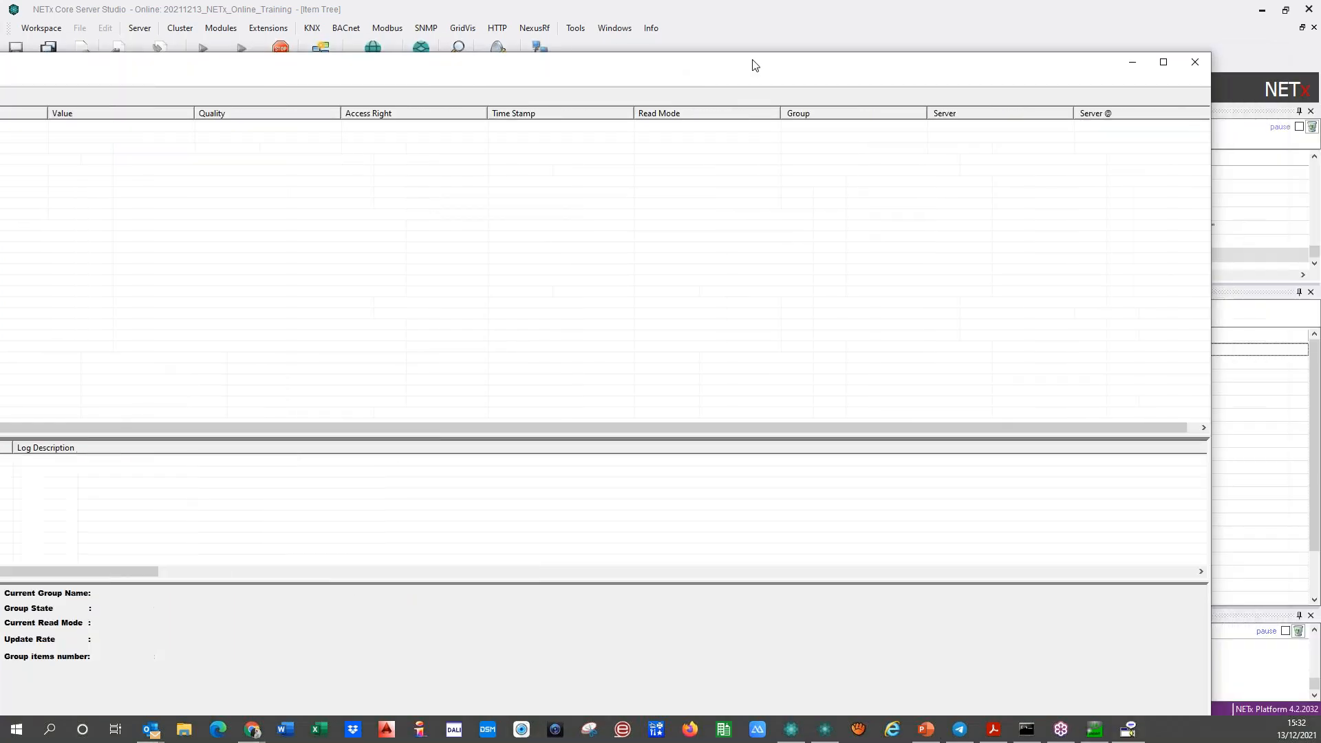
{"action": "left_click", "coordinate": [1164, 62]}
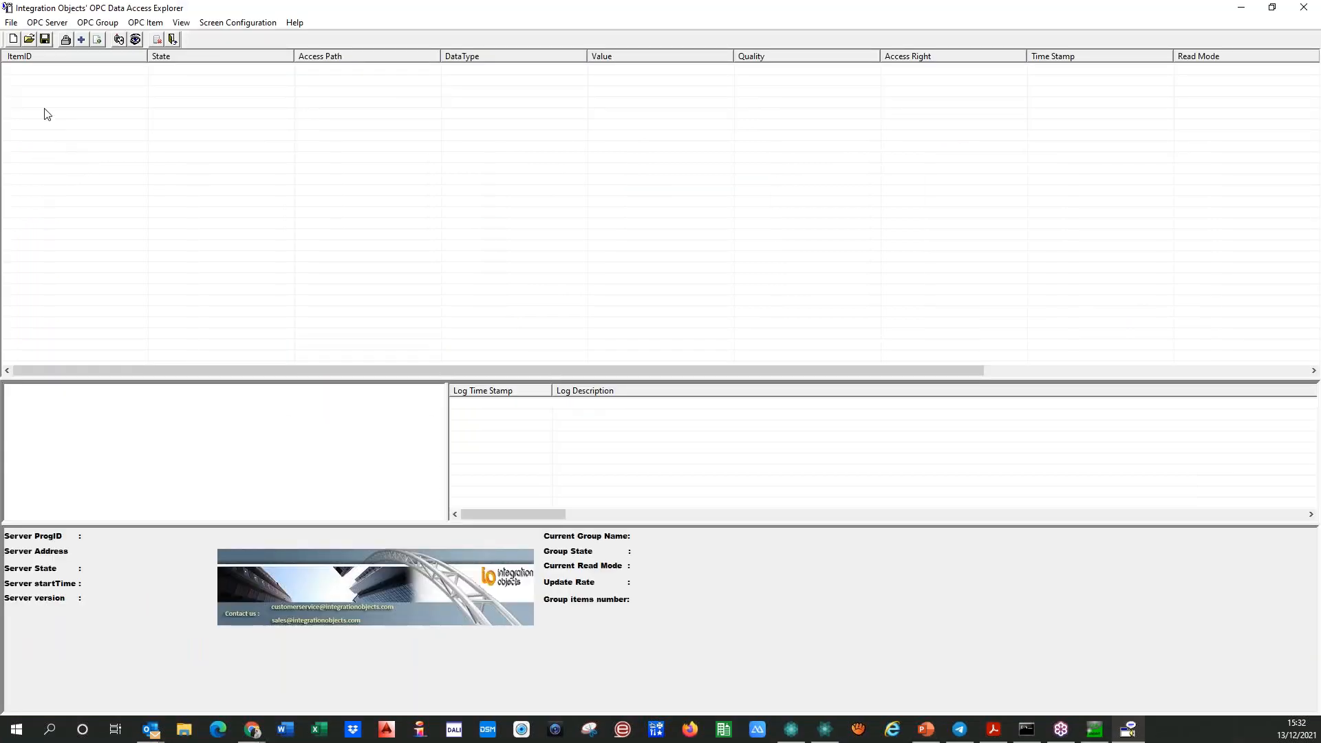
{"action": "left_click", "coordinate": [47, 23]}
{"action": "left_click", "coordinate": [90, 43]}
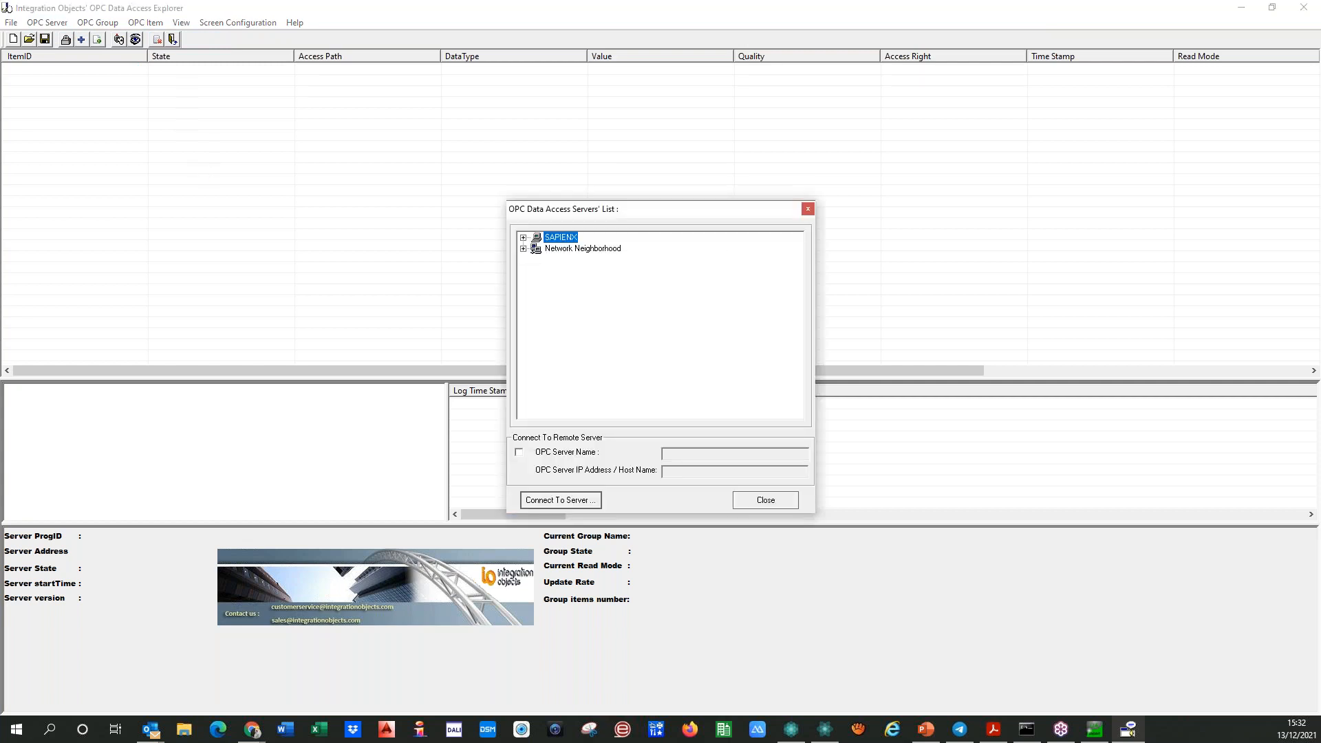
{"action": "left_click", "coordinate": [523, 238]}
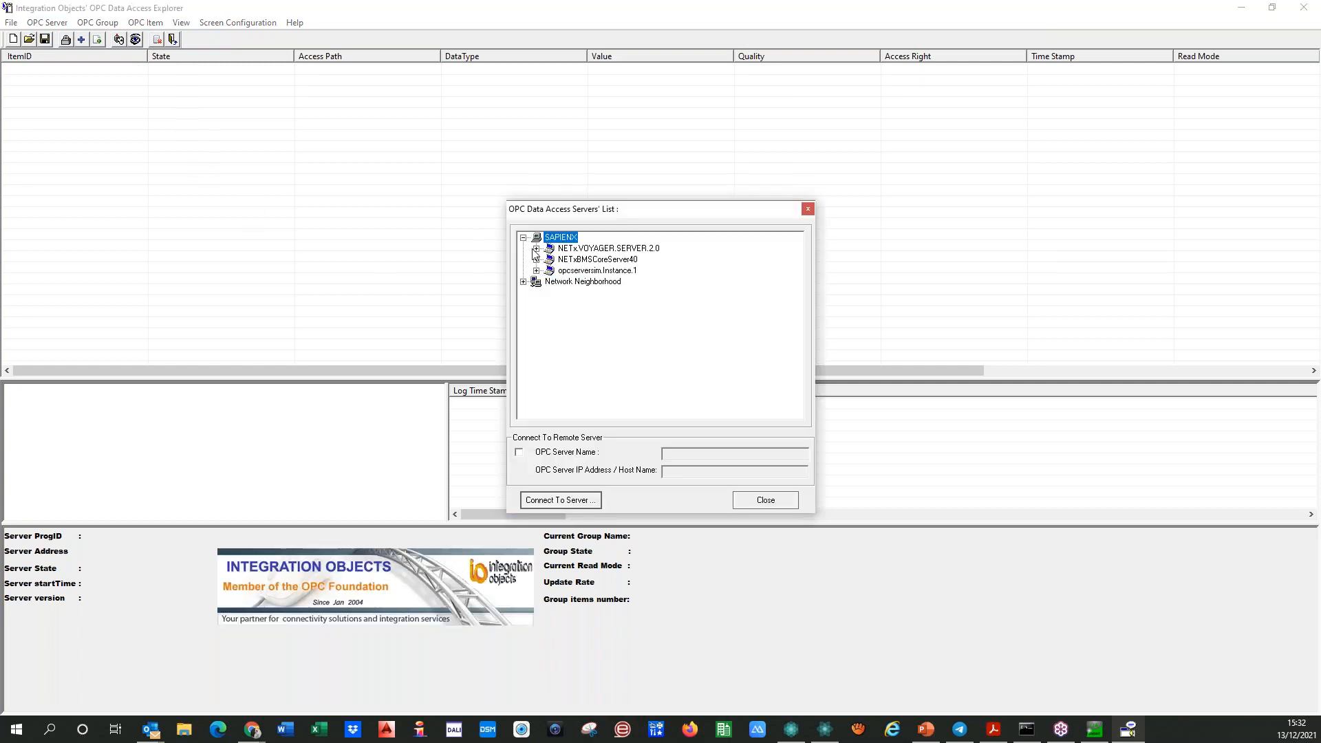
{"action": "left_click", "coordinate": [595, 260]}
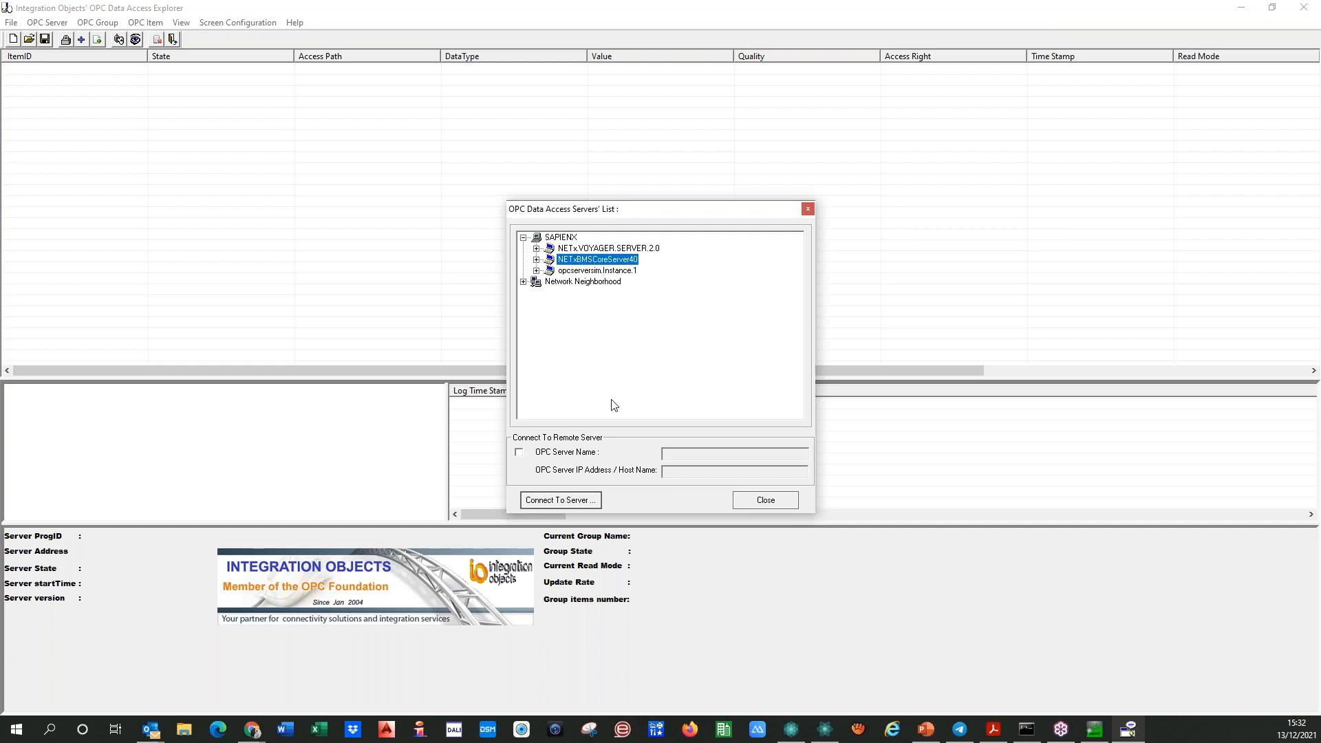
{"action": "left_click", "coordinate": [568, 501]}
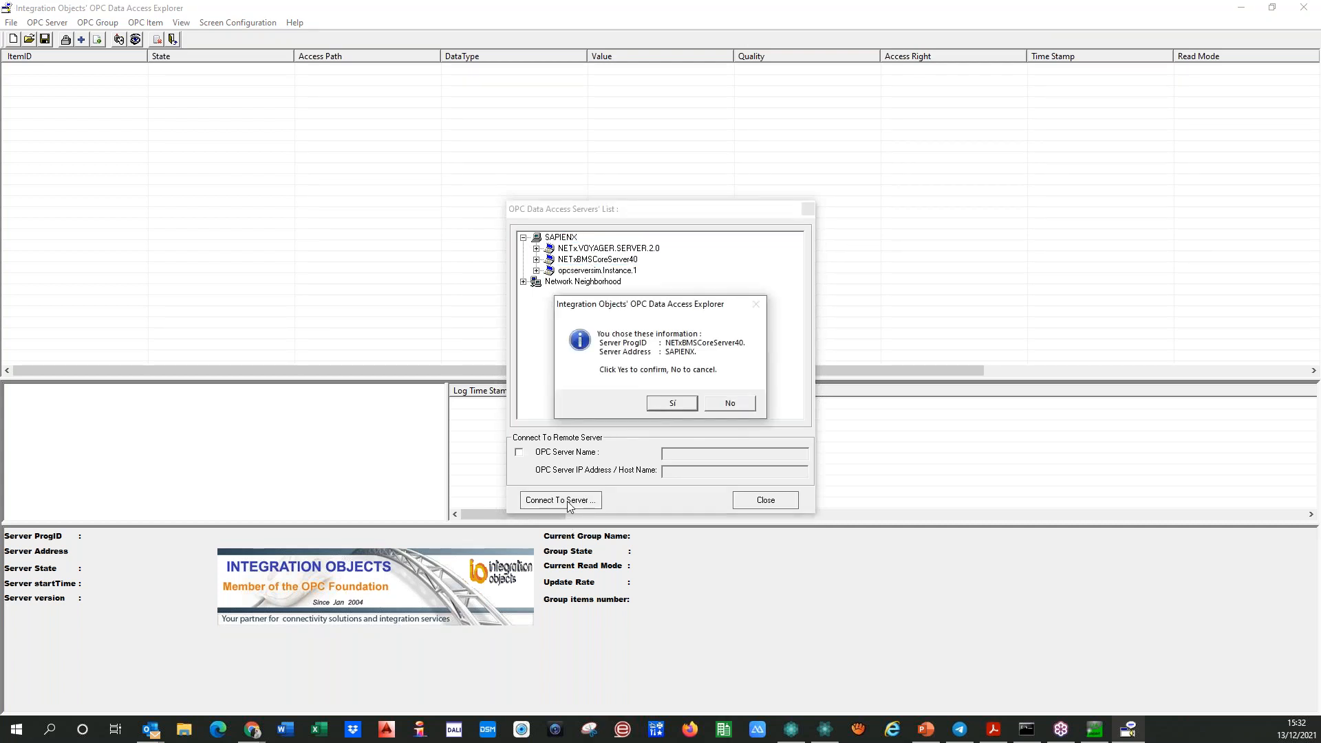
{"action": "left_click", "coordinate": [674, 402]}
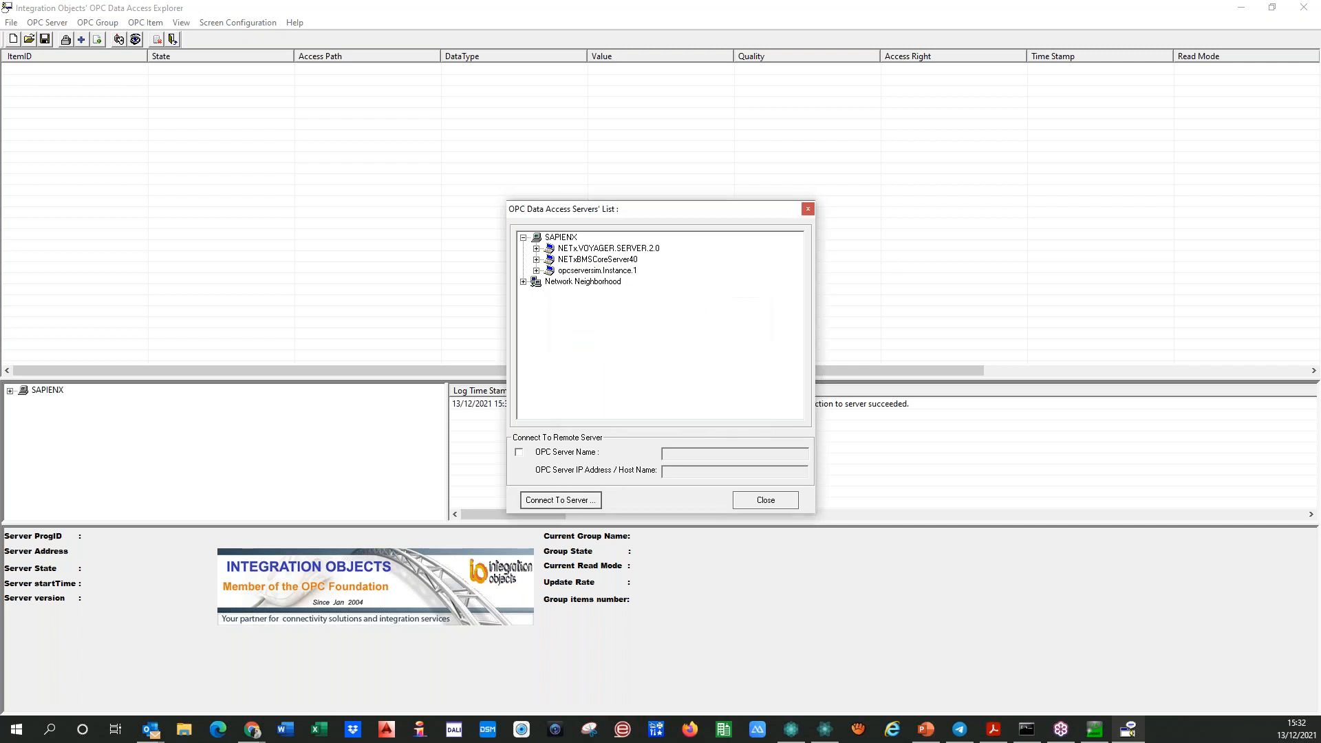
{"action": "left_click", "coordinate": [756, 505]}
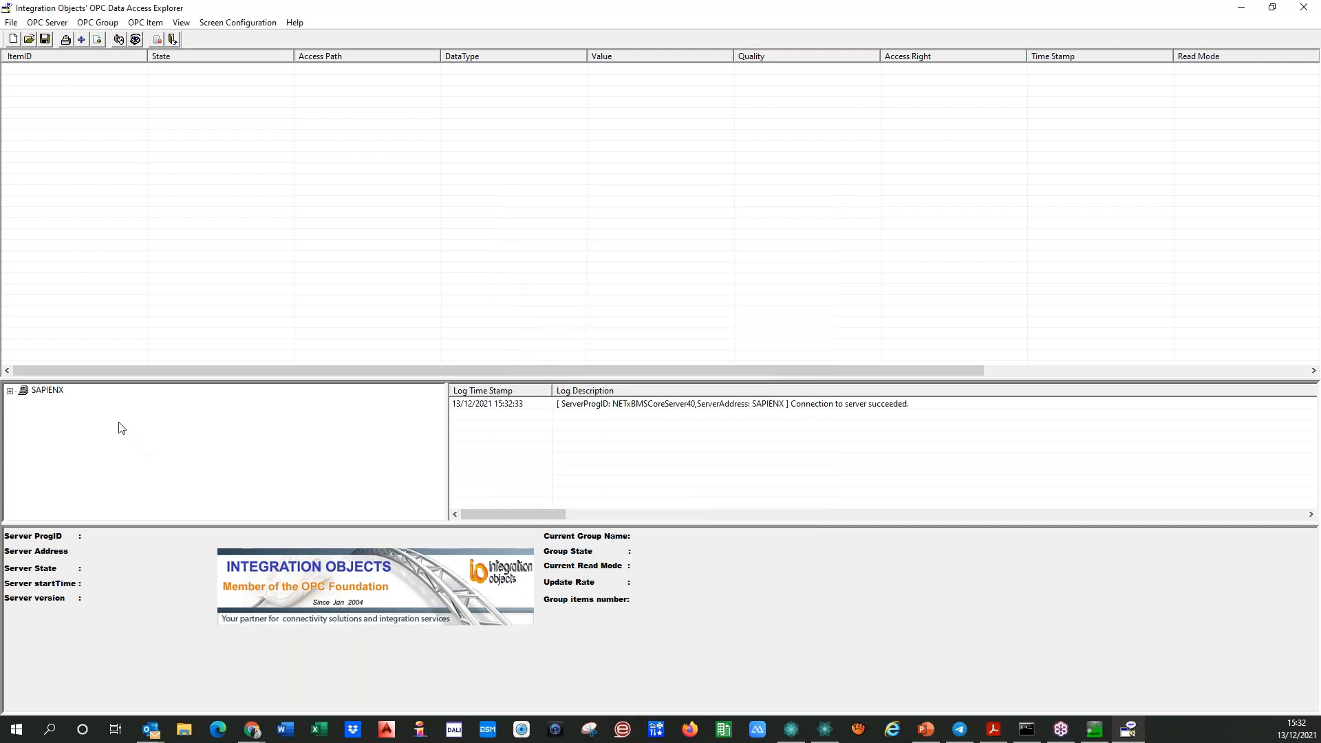
- Expand SAPIENX and add a group with the default settings to NETxBMSCoreServer40
{"action": "left_click", "coordinate": [10, 392]}
{"action": "left_click", "coordinate": [84, 402]}
{"action": "left_click", "coordinate": [100, 72]}
{"action": "left_click", "coordinate": [143, 23]}
{"action": "left_click", "coordinate": [91, 25]}
{"action": "left_click", "coordinate": [143, 25]}
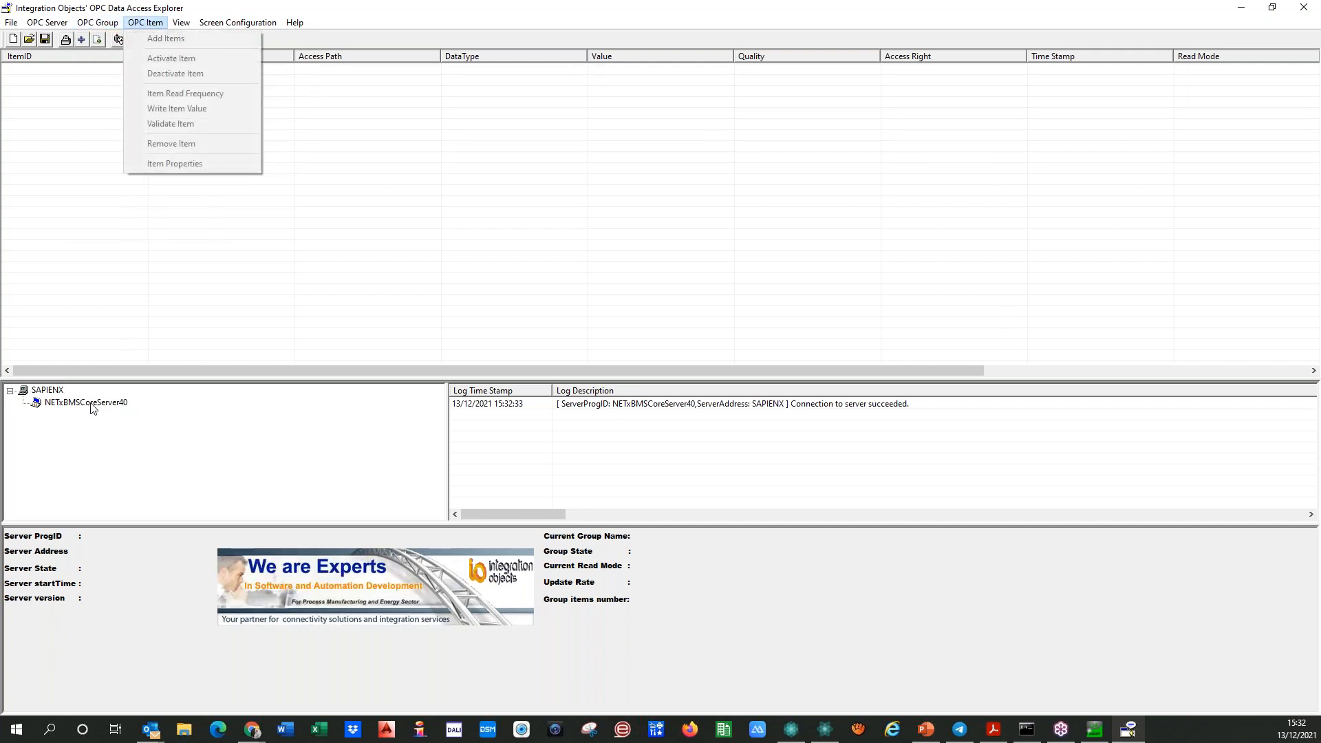
{"action": "left_click", "coordinate": [94, 409]}
{"action": "left_click", "coordinate": [145, 22]}
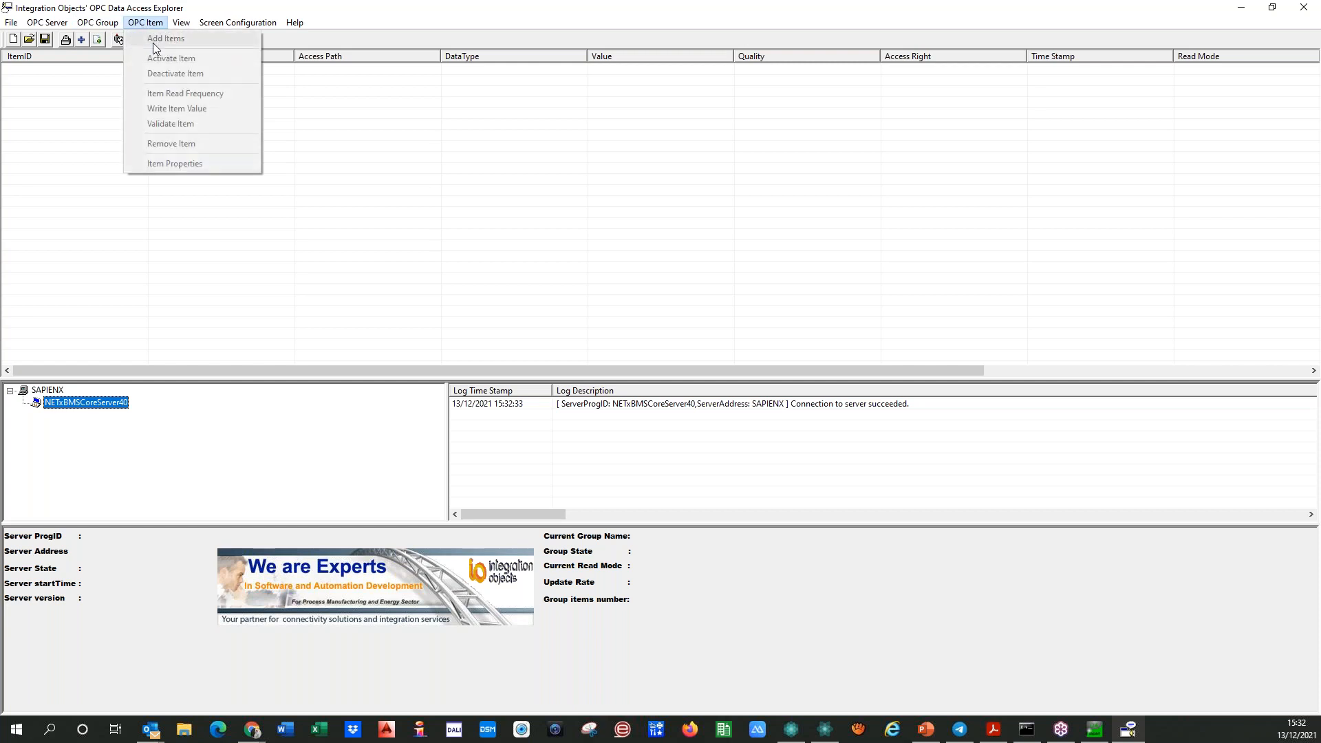
{"action": "right_click", "coordinate": [96, 405]}
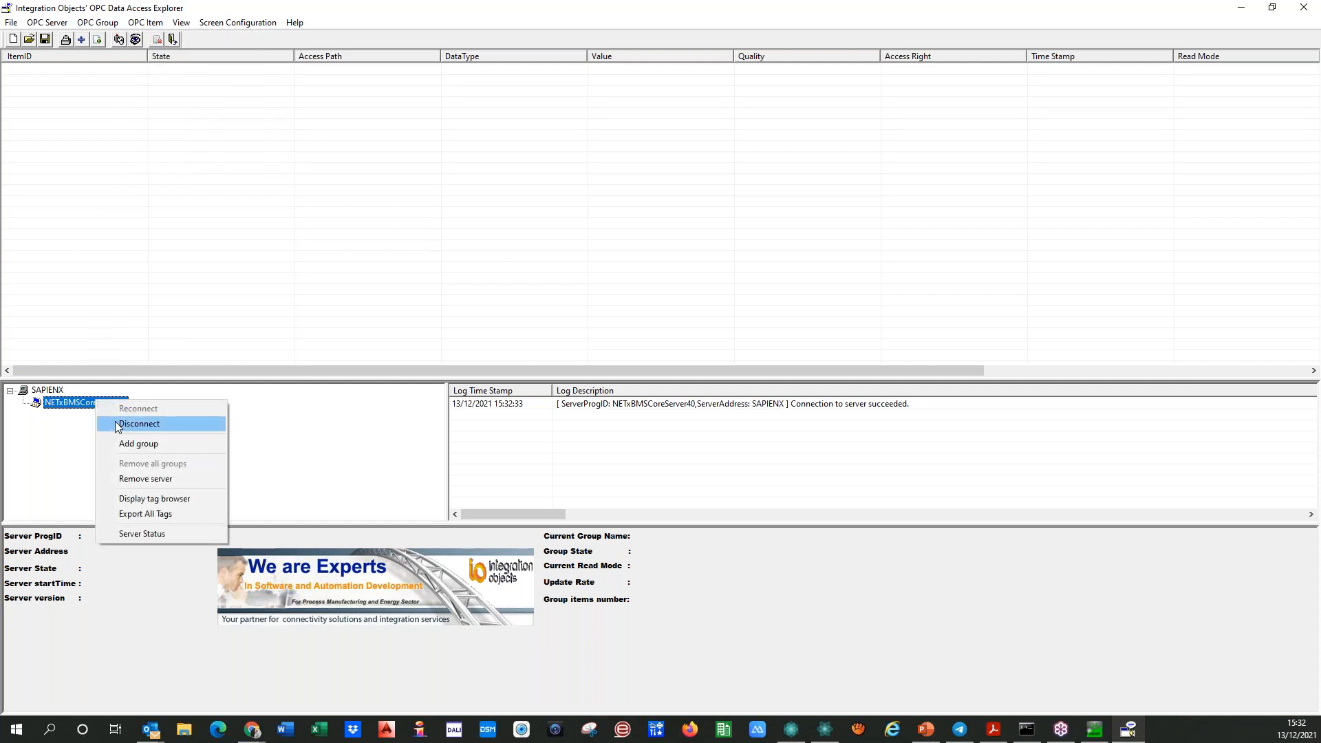
{"action": "left_click", "coordinate": [135, 444]}
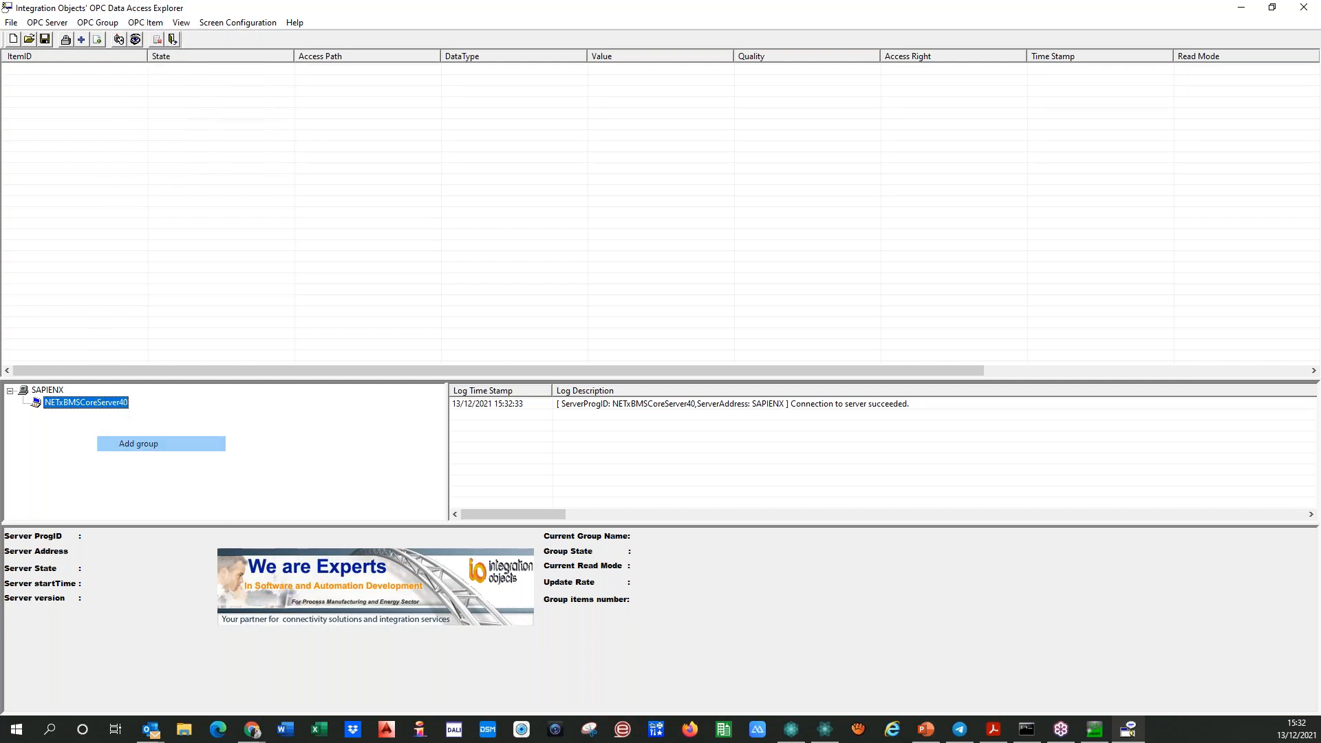
{"action": "left_click", "coordinate": [608, 481]}
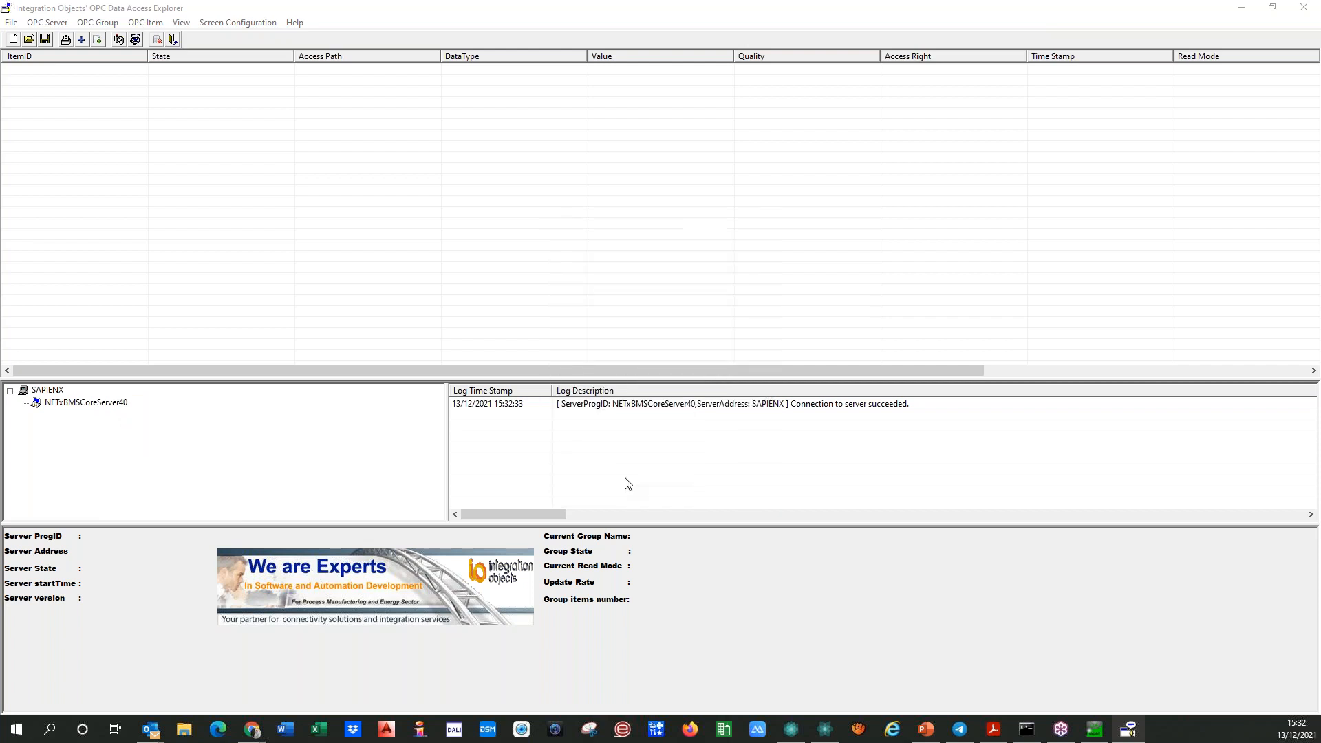
- Start adding items to the new group and browse to XIO > KNX > BROADCAST > 00 - MAIN FUNCTIONS > 1 - Lights
{"action": "left_click", "coordinate": [145, 22]}
{"action": "left_click", "coordinate": [78, 419]}
{"action": "left_click", "coordinate": [75, 416]}
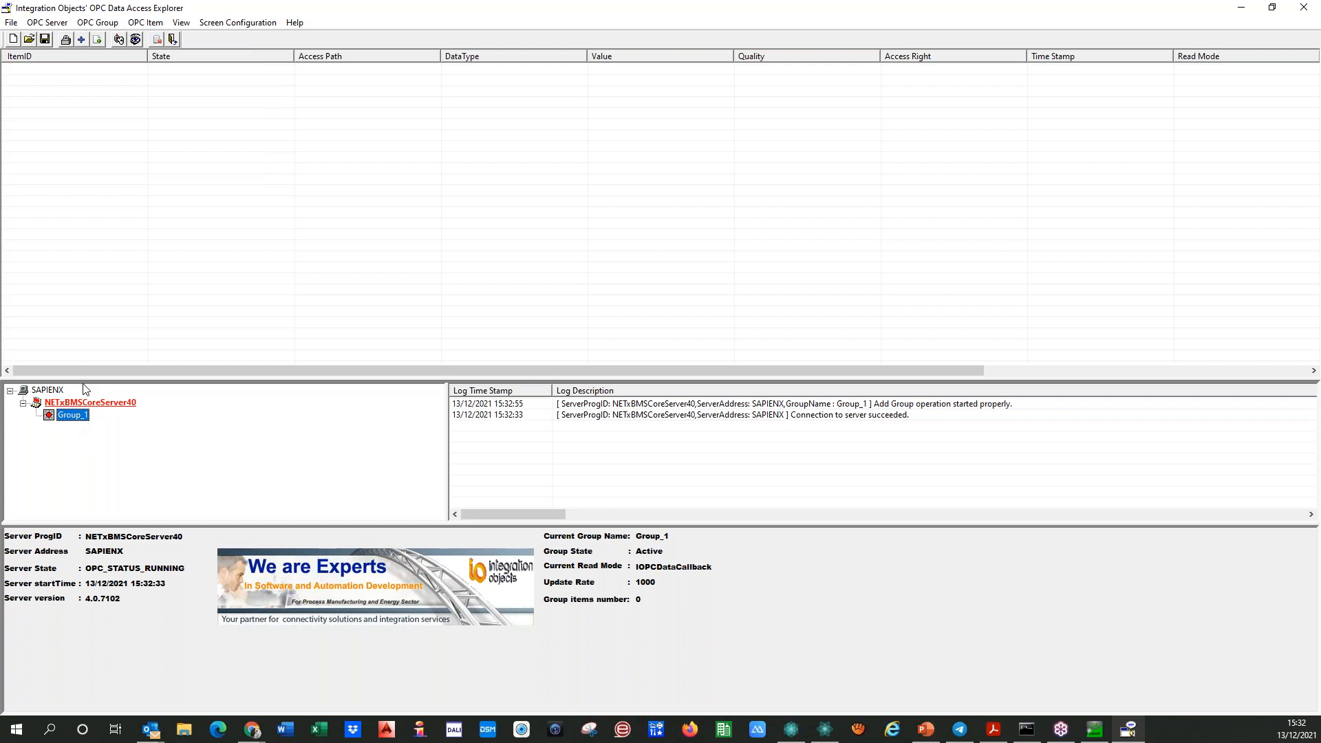
{"action": "left_click", "coordinate": [145, 22]}
{"action": "left_click", "coordinate": [164, 38]}
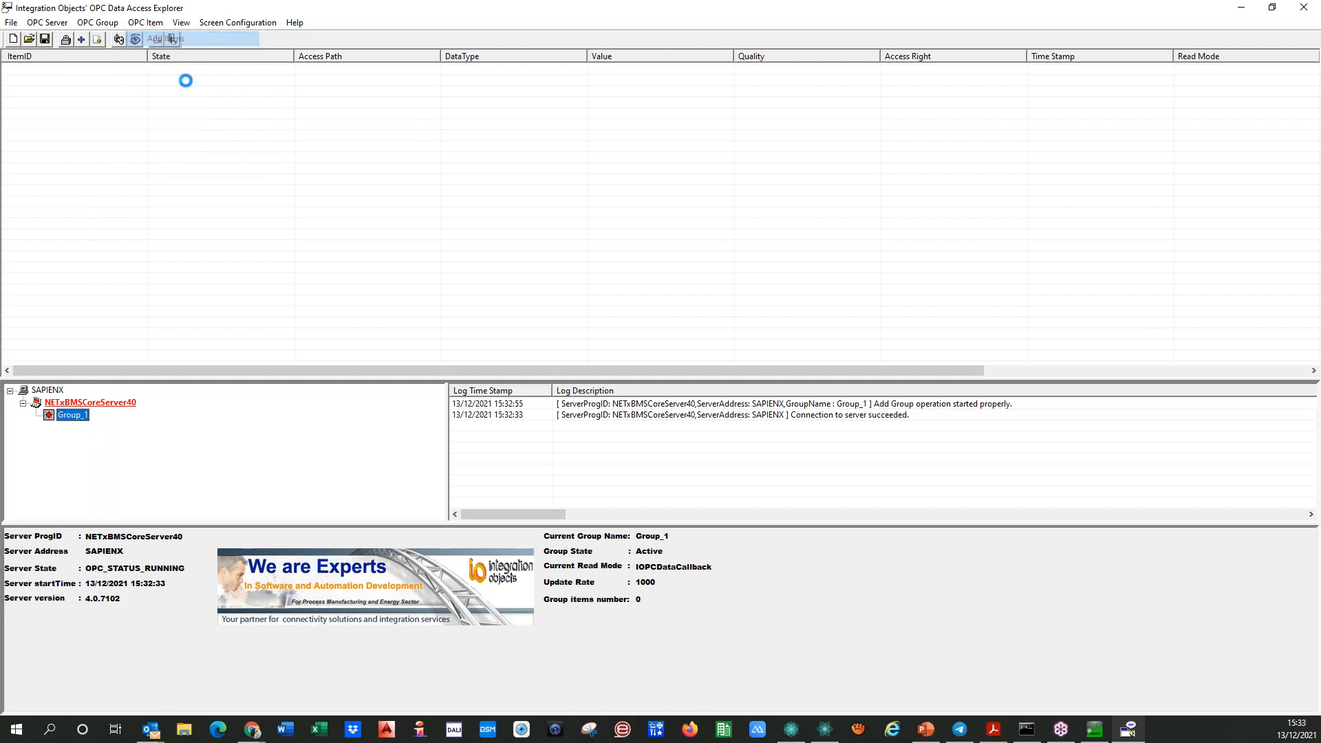
{"action": "left_click", "coordinate": [440, 266]}
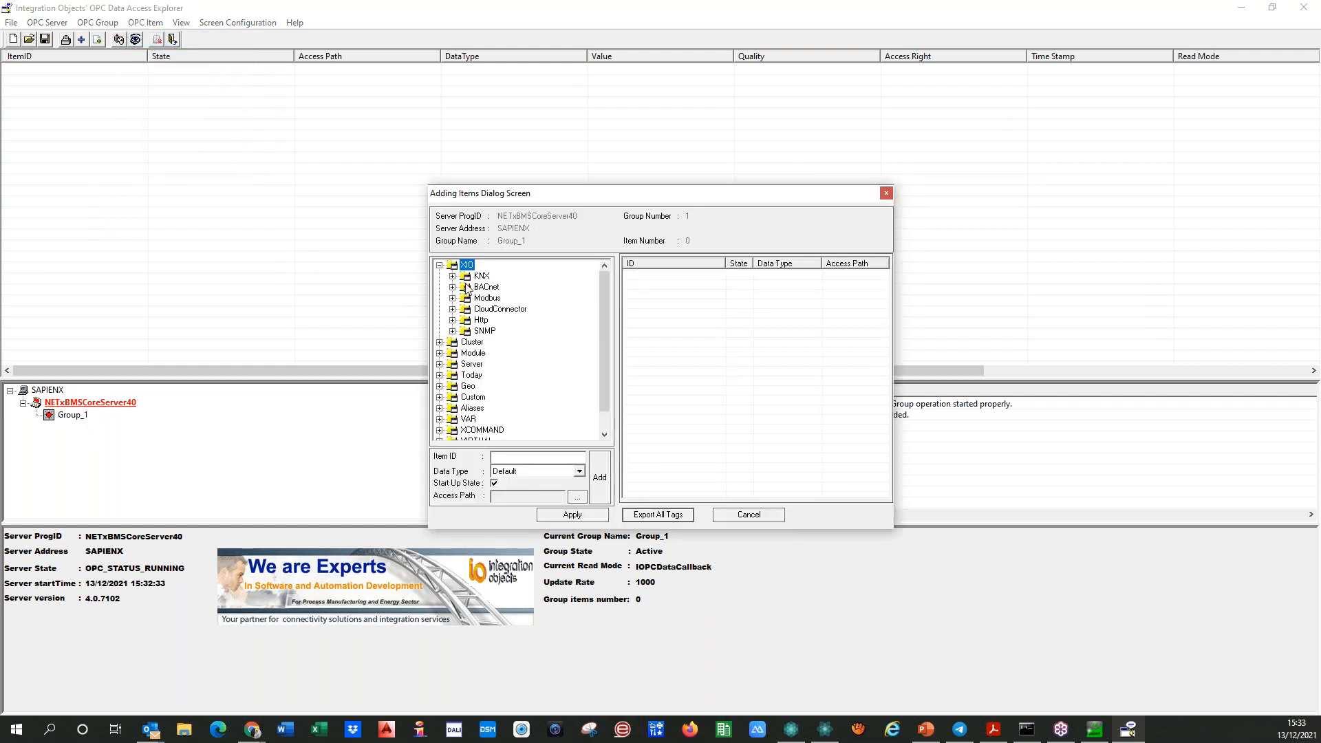
{"action": "left_click", "coordinate": [453, 276]}
{"action": "left_click", "coordinate": [466, 310]}
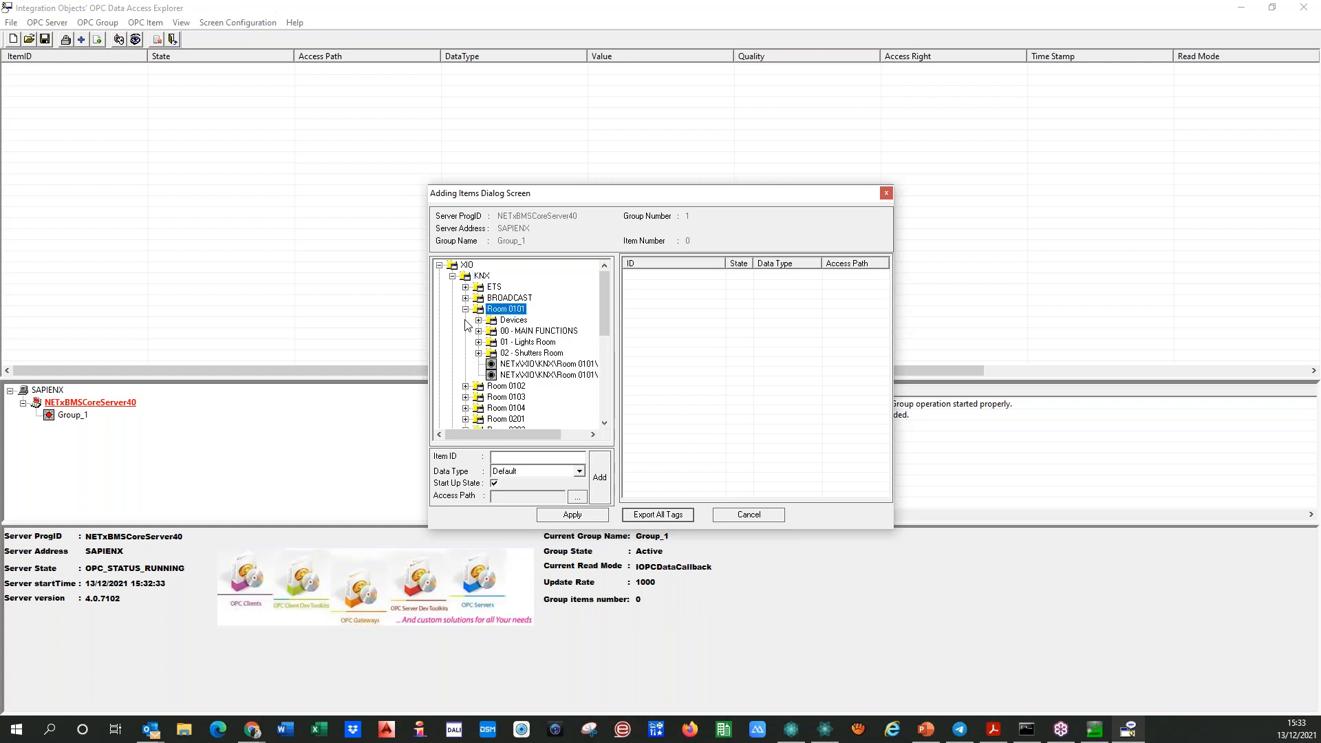
{"action": "left_click", "coordinate": [466, 298]}
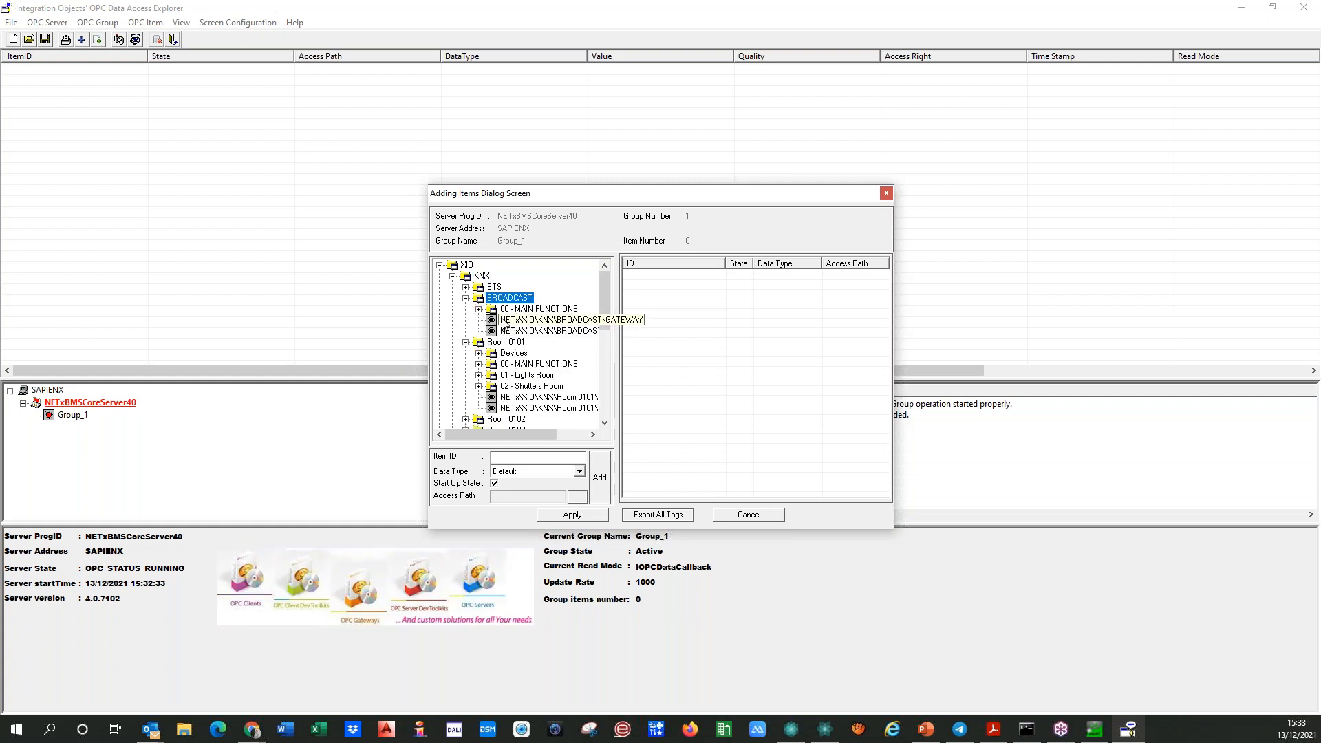
{"action": "left_click", "coordinate": [479, 309]}
{"action": "left_click", "coordinate": [491, 332]}
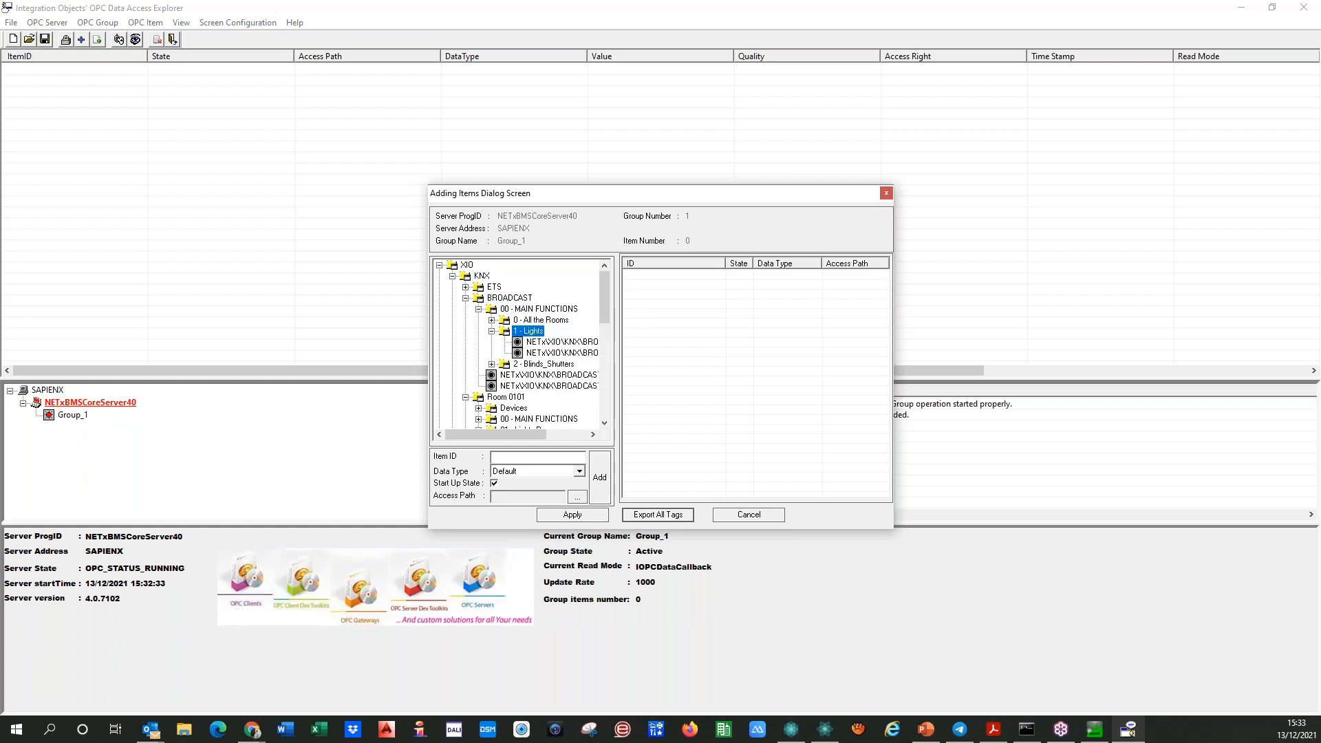
- Add the item NETx\XIO\KNX\BROADCAST\00/1/000 to the group and apply the selection
{"action": "left_click", "coordinate": [557, 344]}
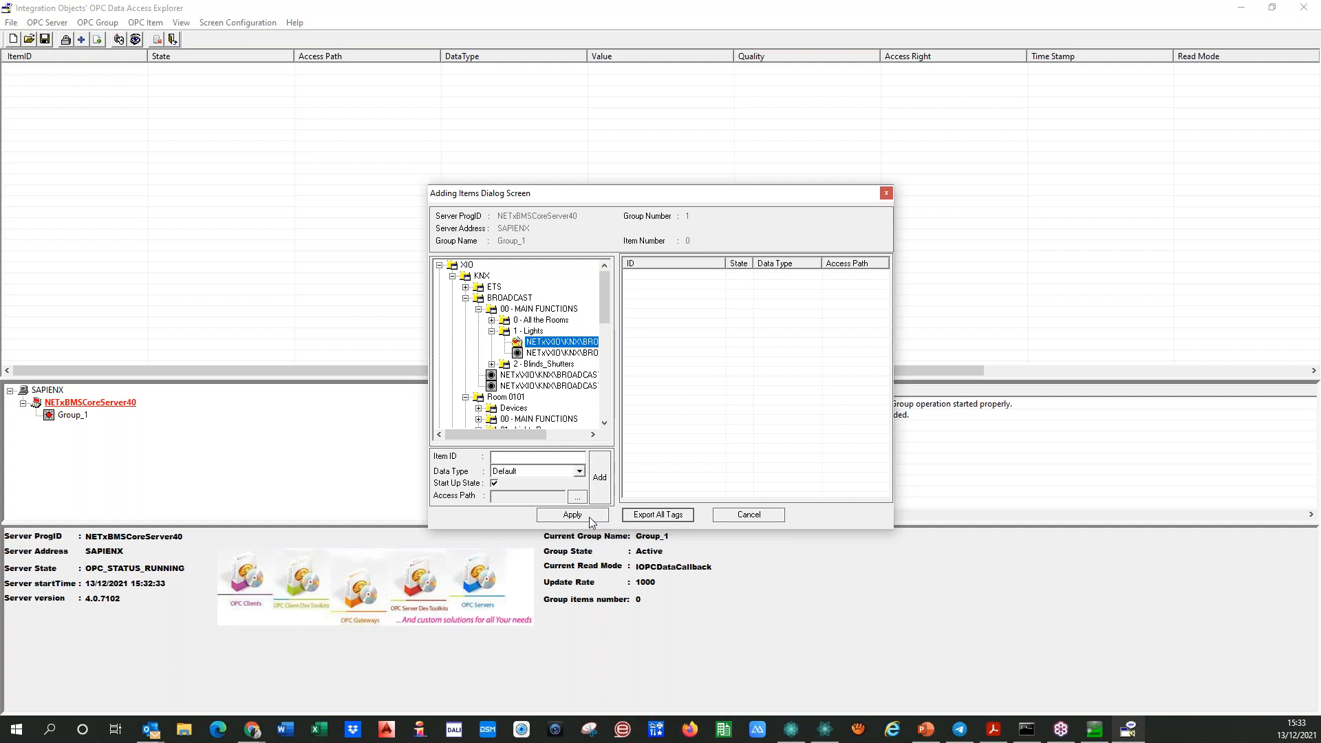
{"action": "left_click", "coordinate": [599, 477]}
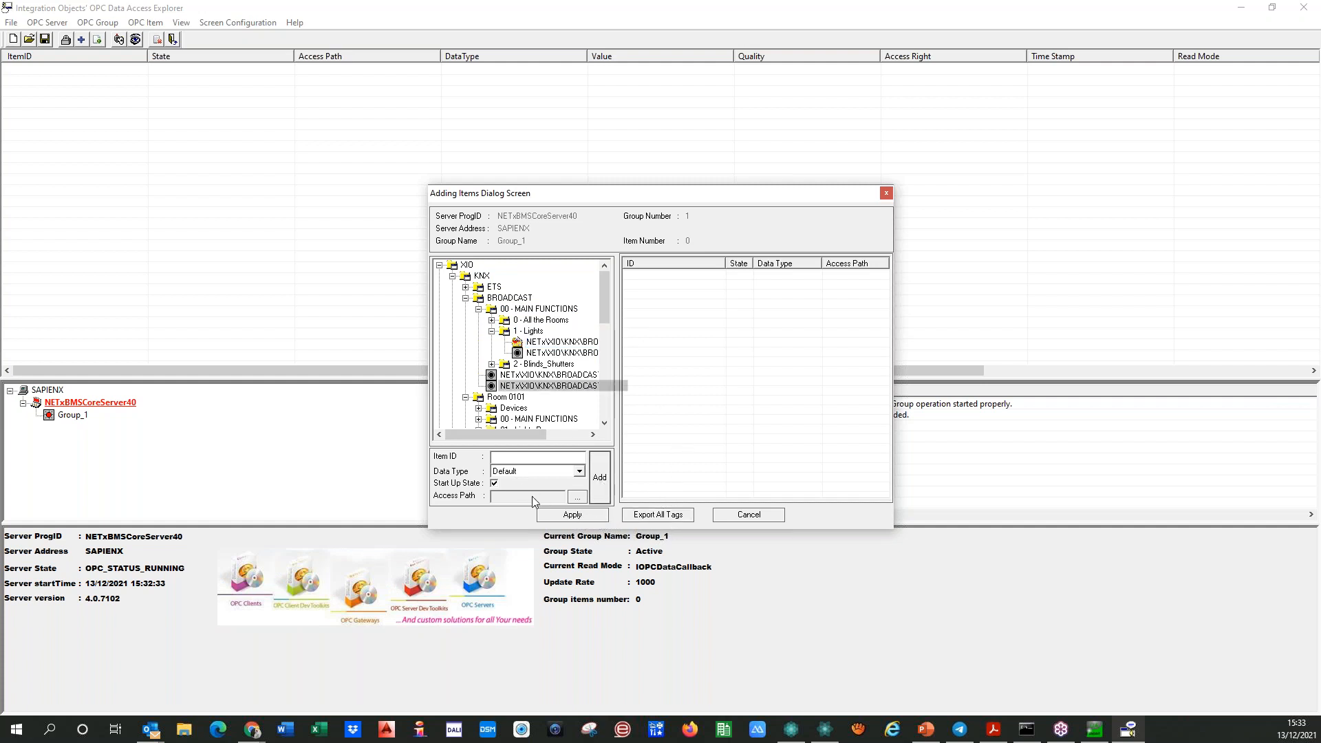
{"action": "left_click", "coordinate": [554, 353]}
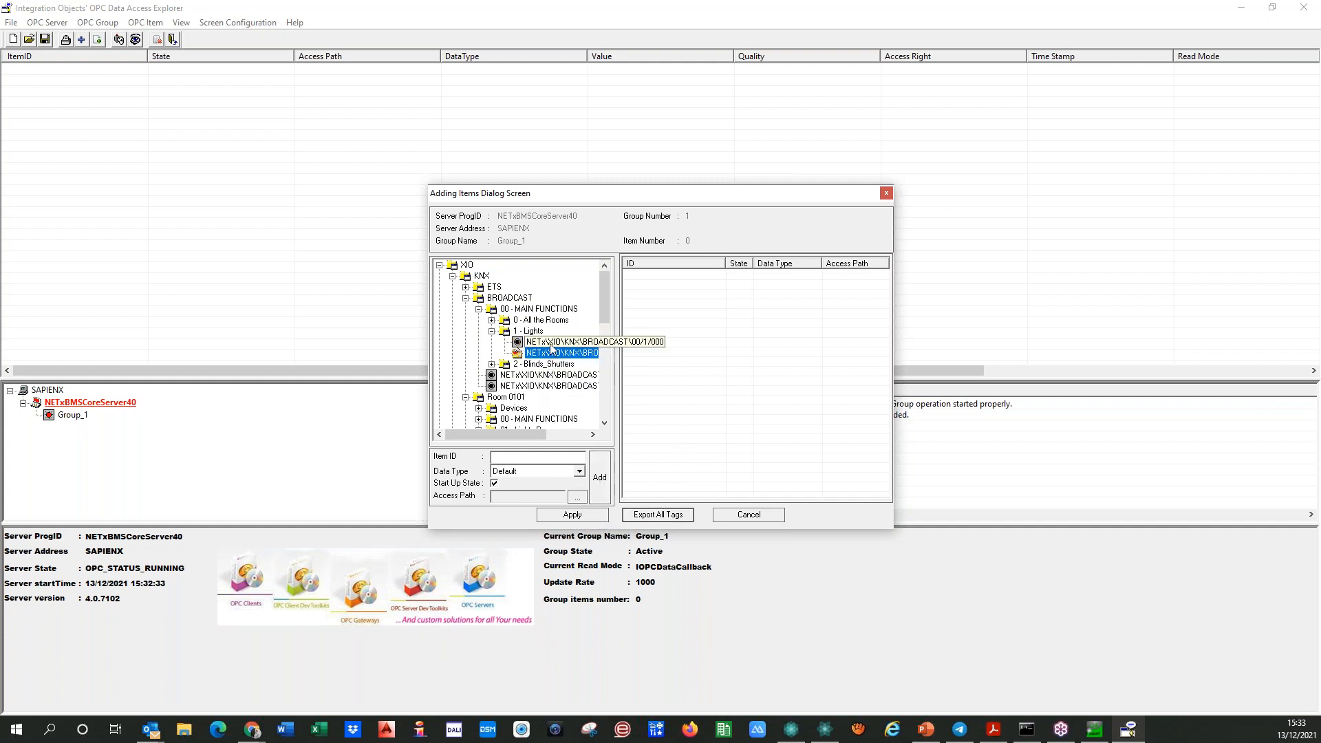
{"action": "left_click", "coordinate": [550, 346]}
{"action": "left_click", "coordinate": [594, 497]}
{"action": "left_click", "coordinate": [550, 342]}
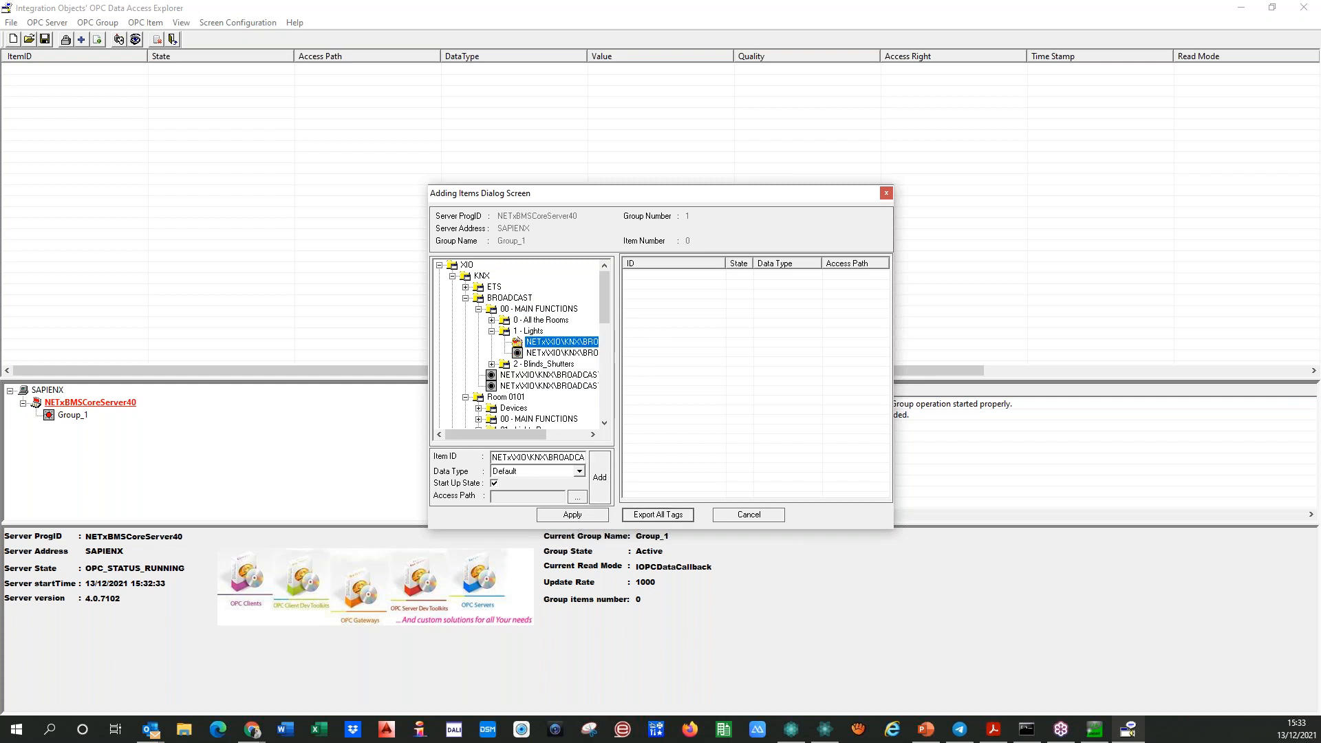
{"action": "left_click", "coordinate": [596, 474]}
{"action": "left_click", "coordinate": [570, 516]}
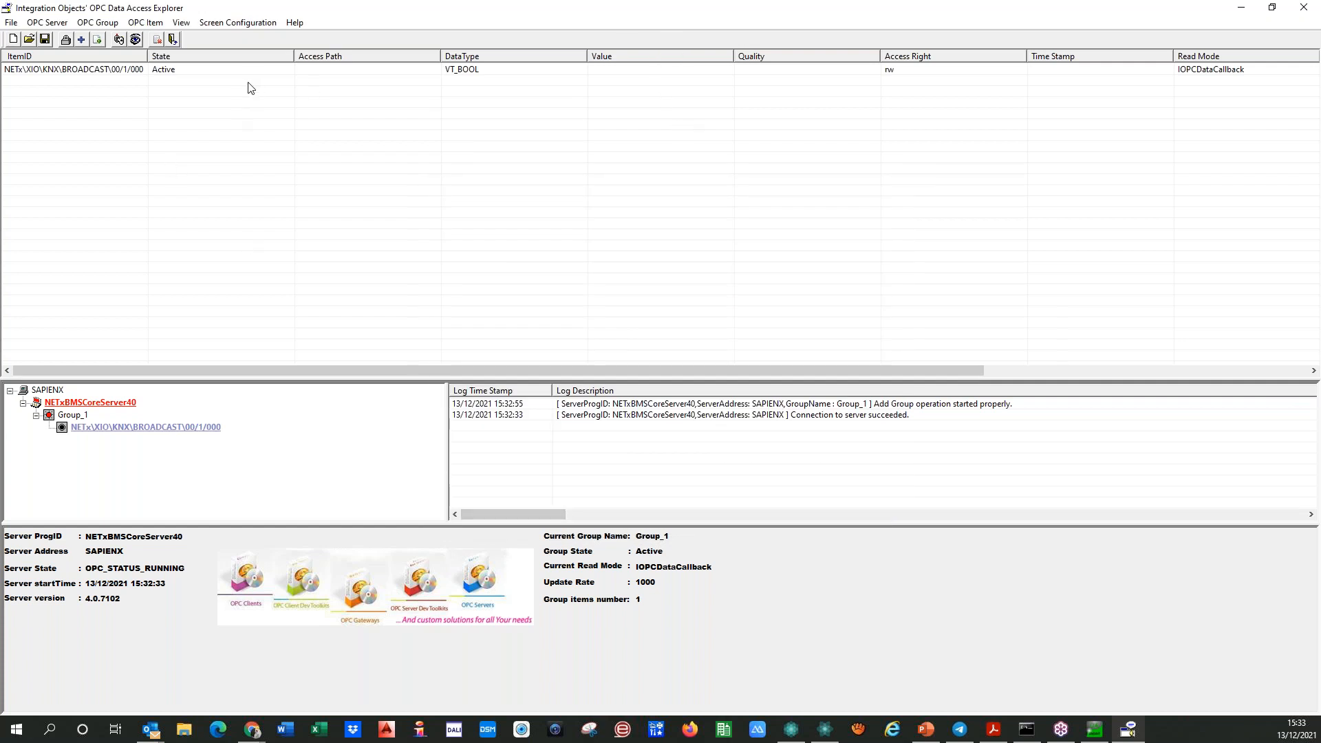
- Select the added item's row, shrink and move the OPC Data Access Explorer window out of the way, and switch to UaExpert
{"action": "left_click", "coordinate": [210, 69]}
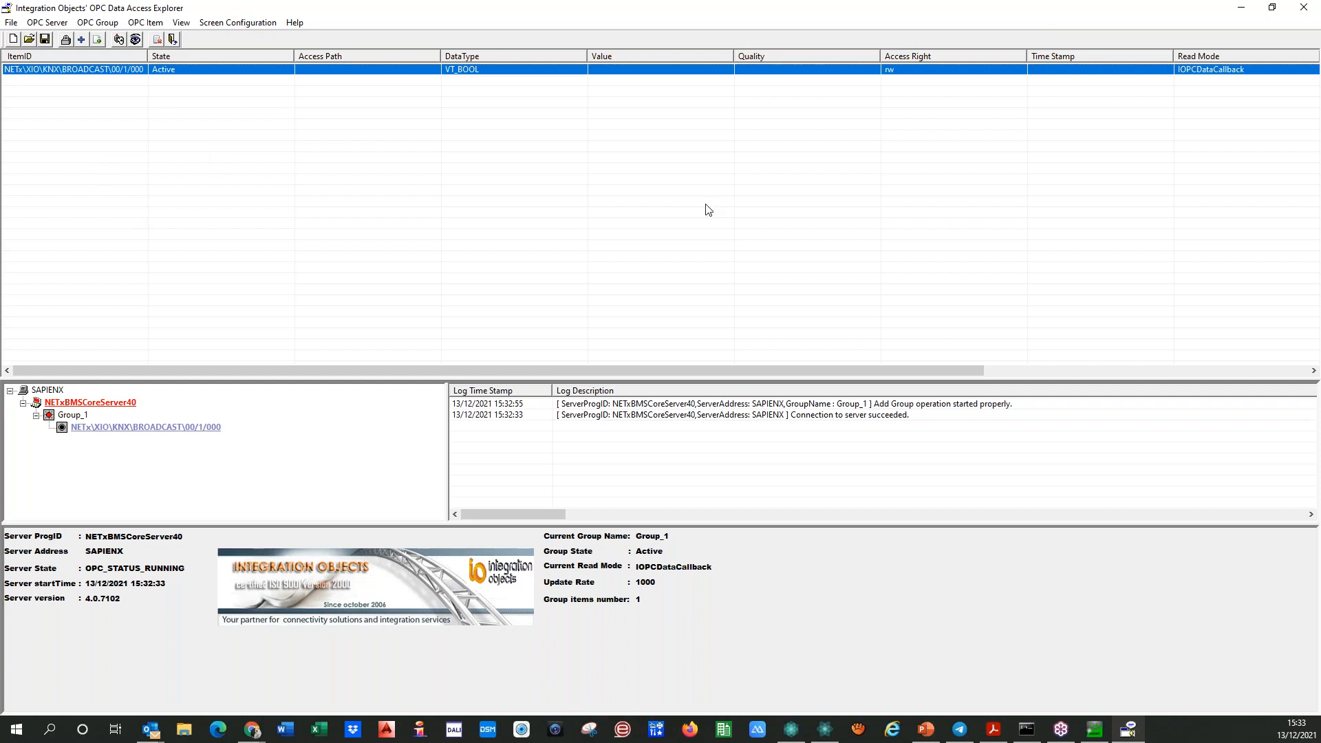
{"action": "left_click_drag", "start_coordinate": [1053, 9], "coordinate": [1021, 92]}
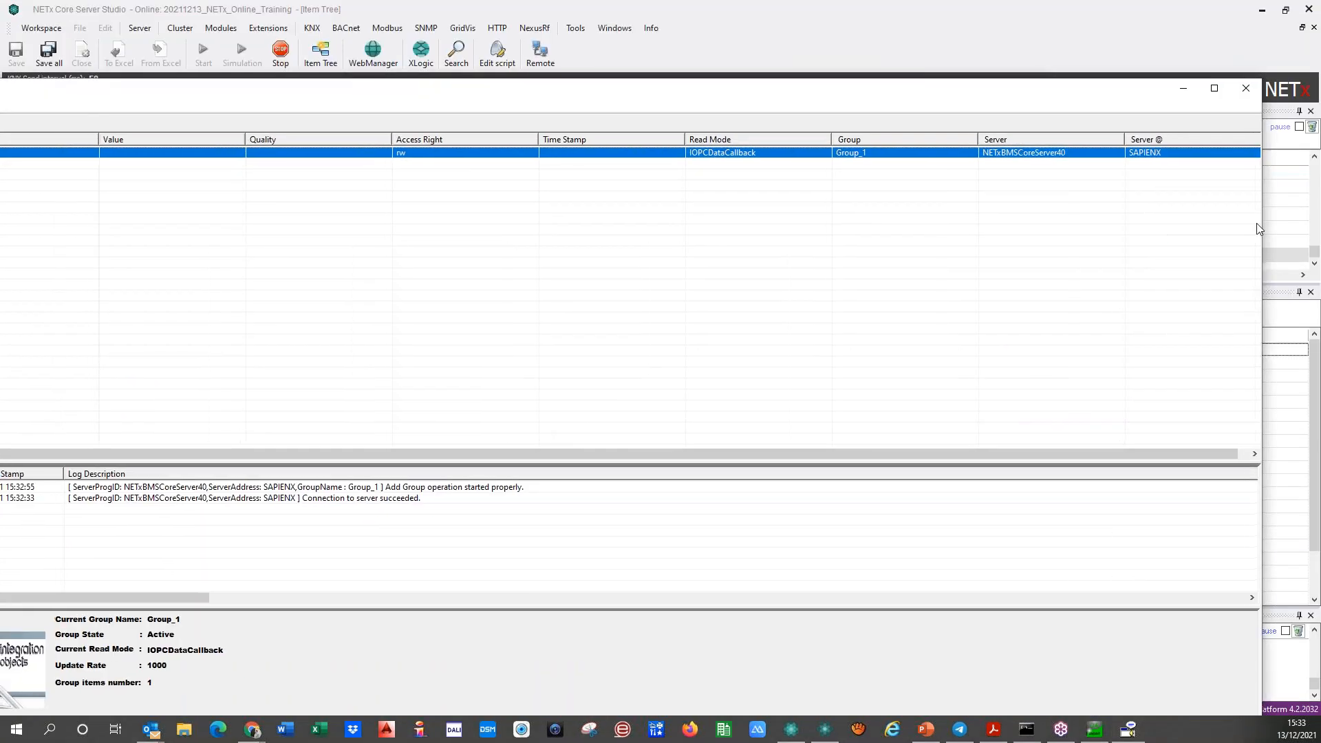
{"action": "left_click_drag", "start_coordinate": [1260, 224], "coordinate": [640, 197]}
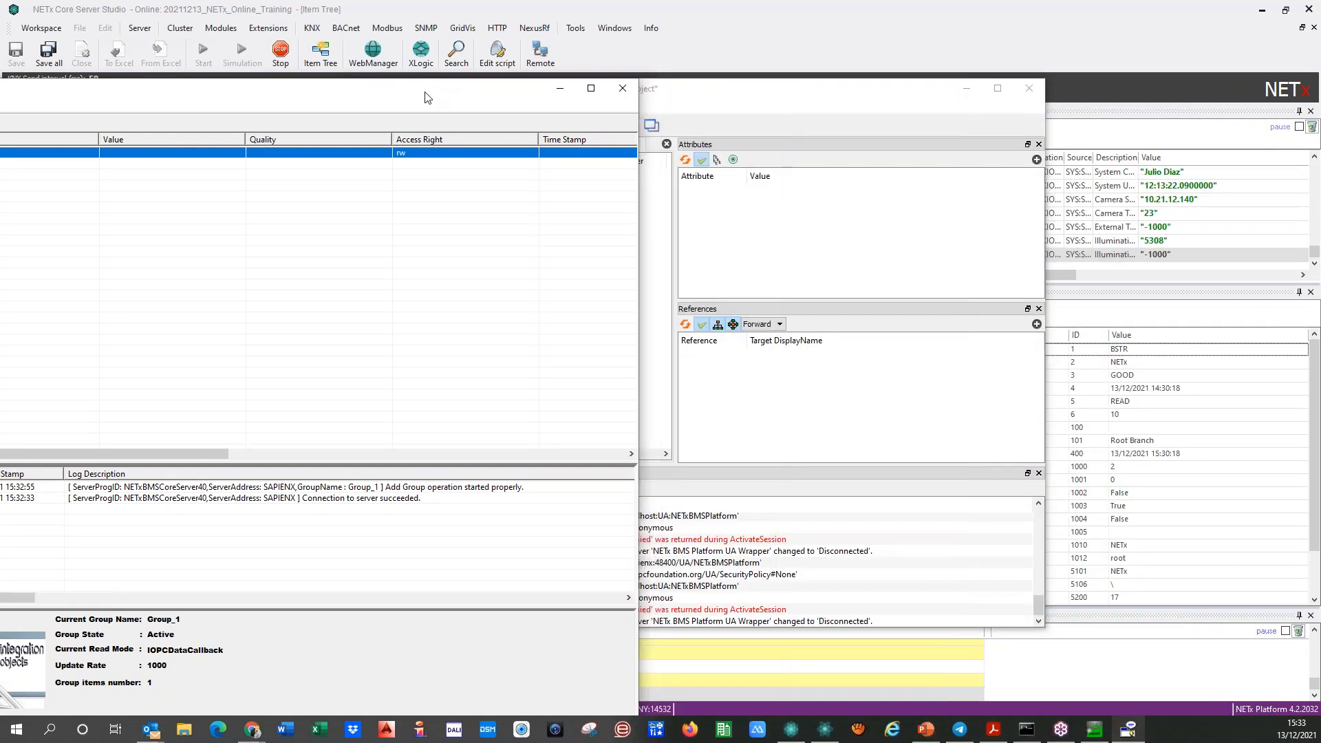
{"action": "left_click_drag", "start_coordinate": [591, 93], "coordinate": [0, 83]}
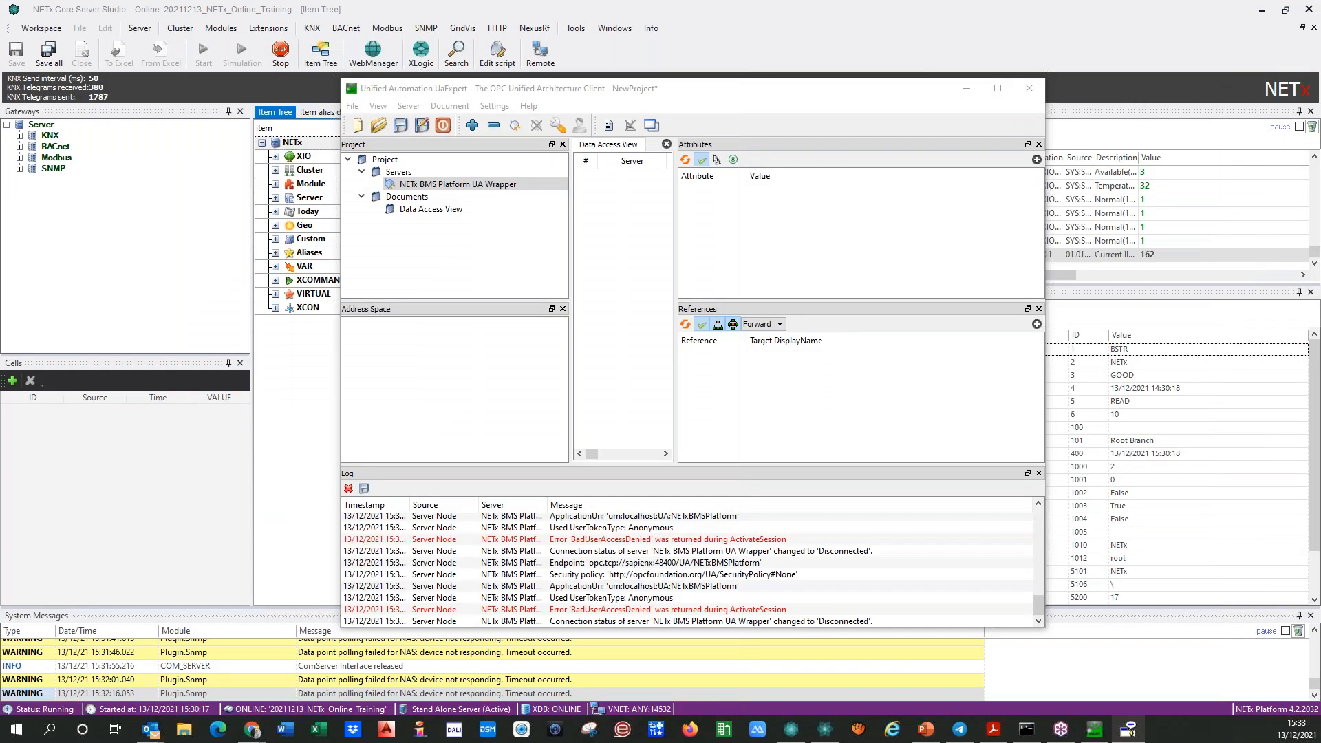
{"action": "left_click", "coordinate": [516, 130]}
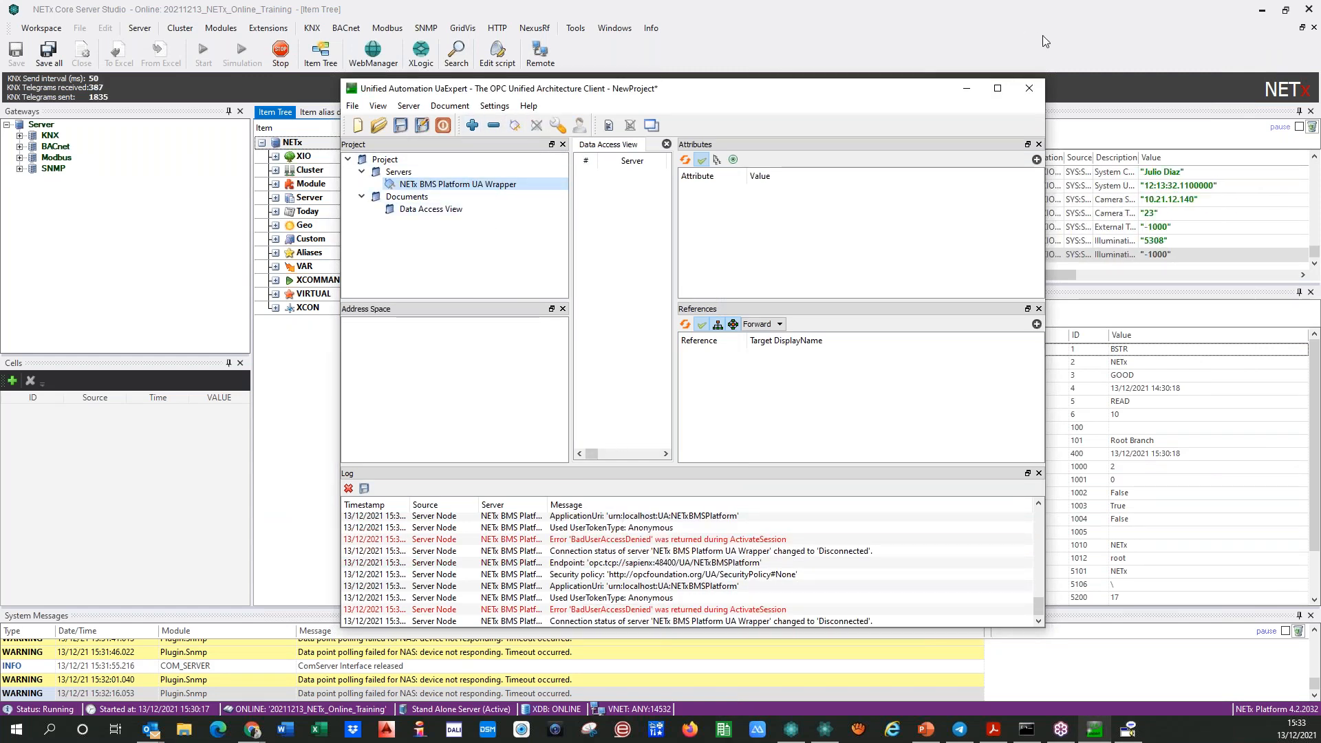
{"action": "left_click", "coordinate": [1030, 89]}
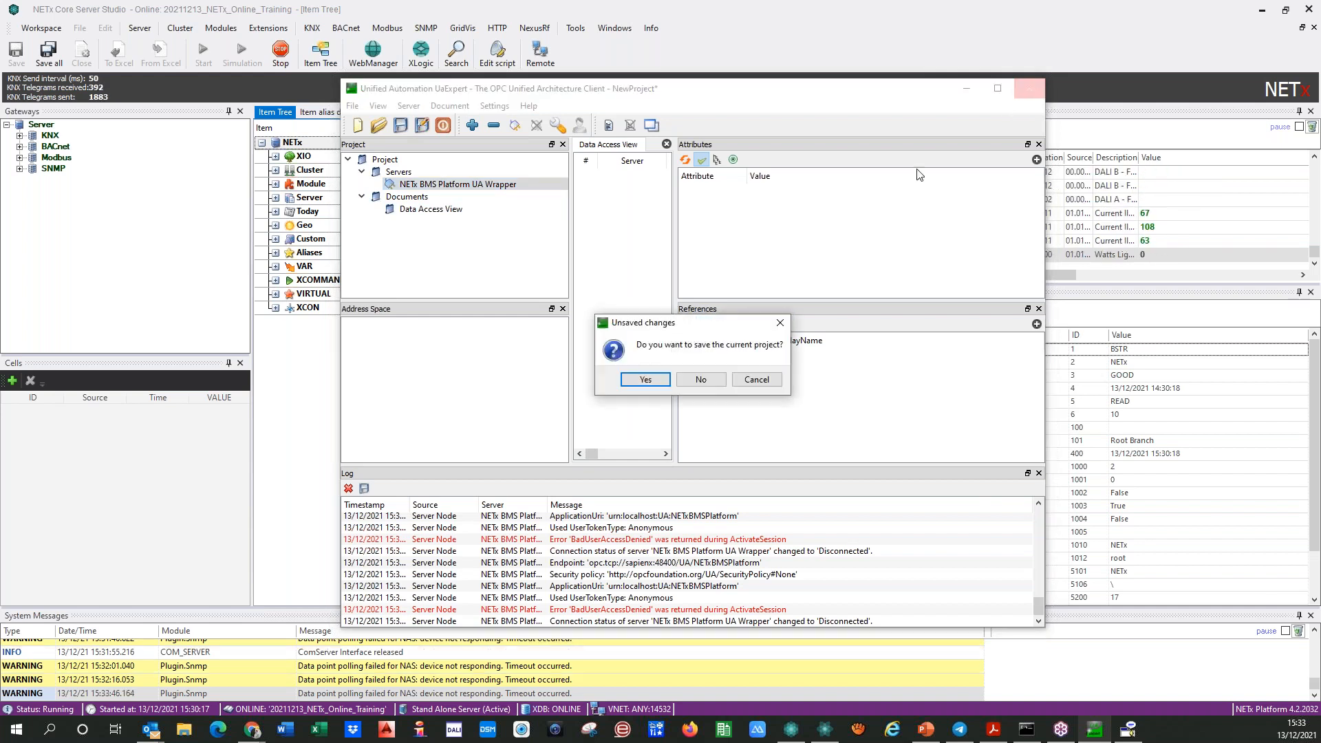
{"action": "left_click", "coordinate": [647, 381]}
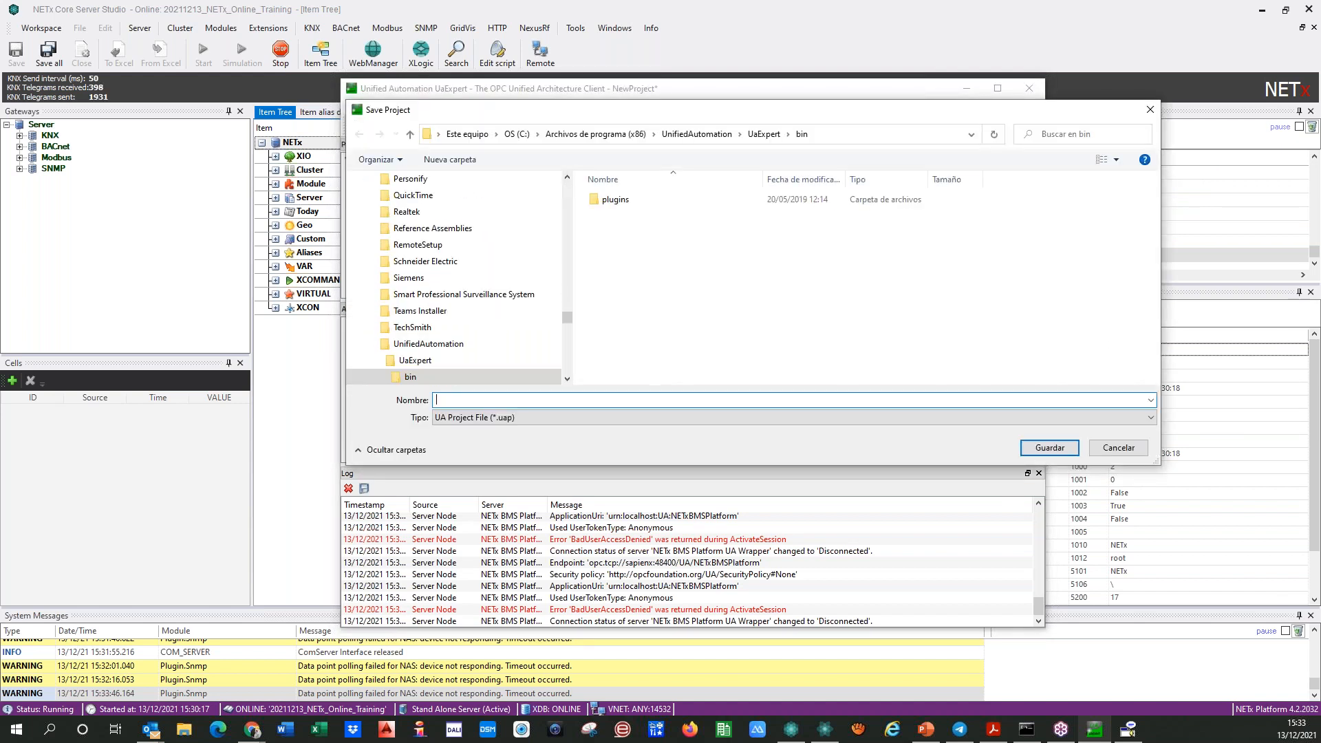
{"action": "left_click", "coordinate": [1118, 447]}
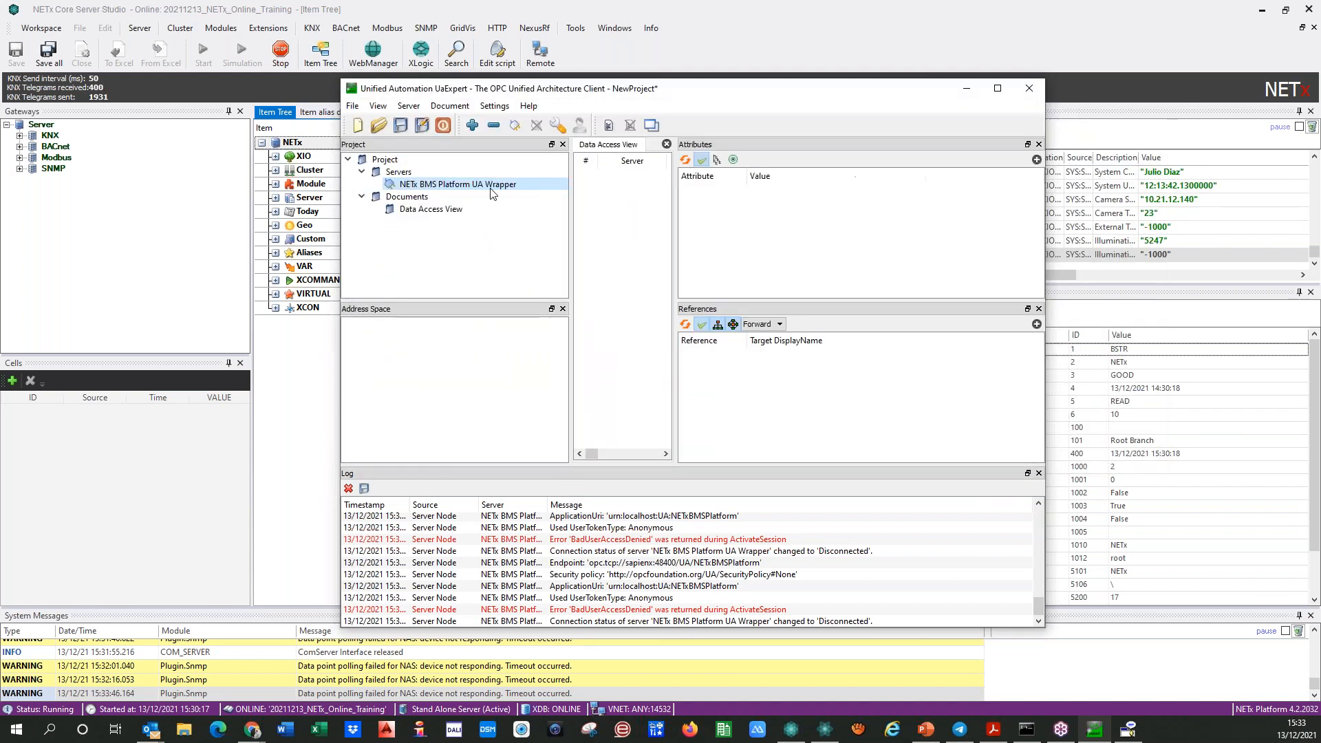
- Quit UaExpert without saving the current project
{"action": "left_click", "coordinate": [355, 106]}
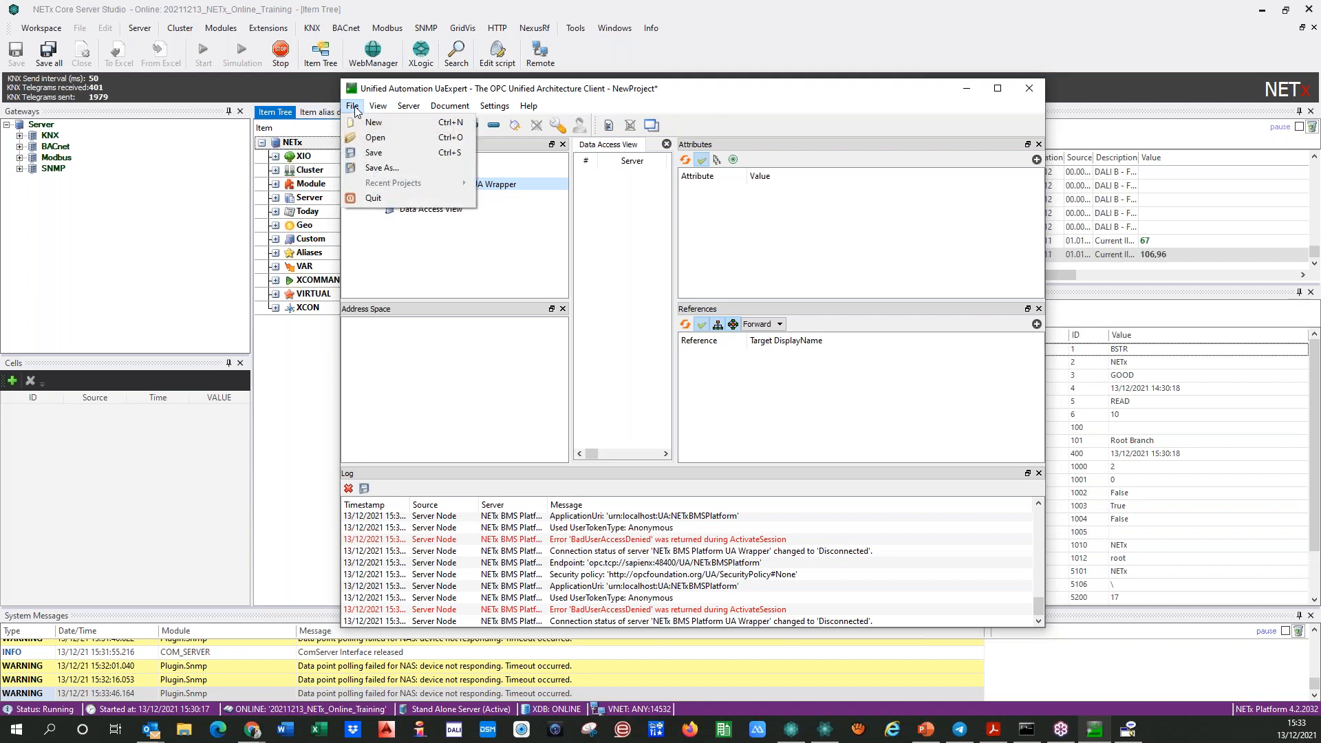
{"action": "left_click", "coordinate": [377, 199]}
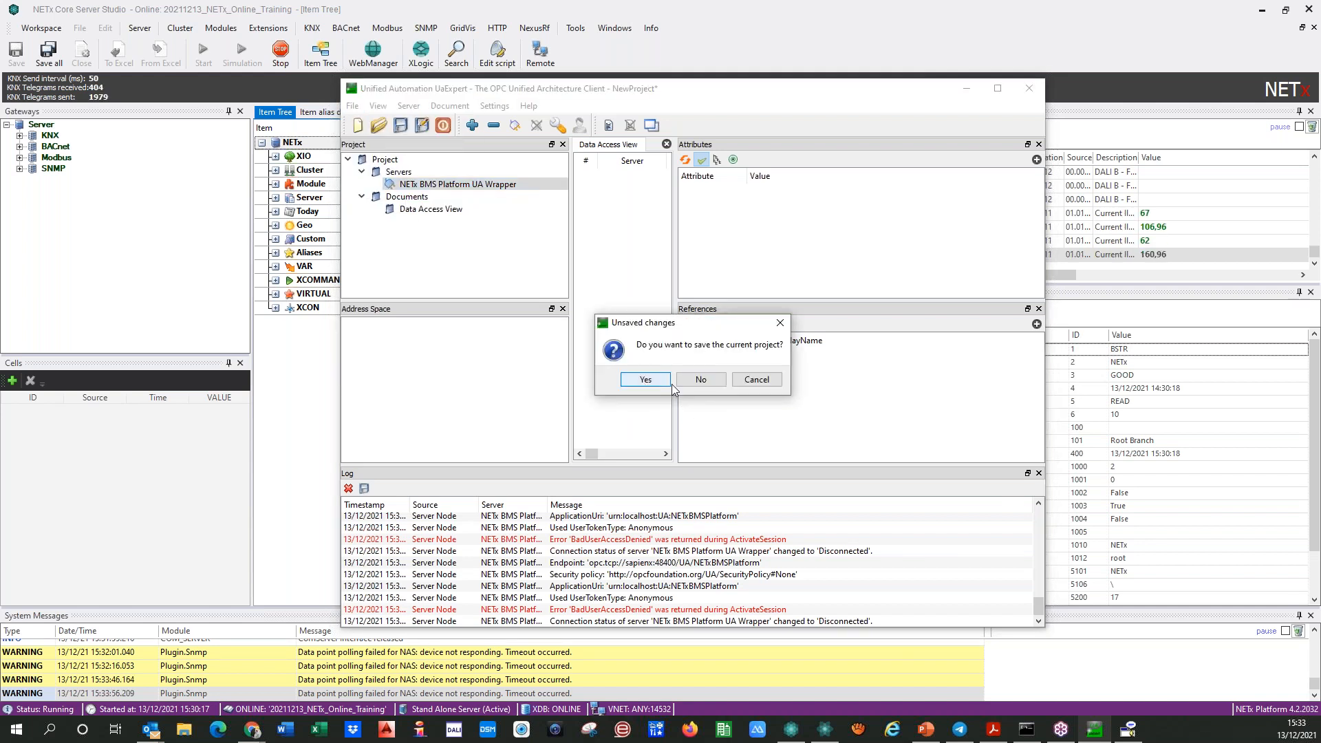
{"action": "left_click", "coordinate": [699, 381]}
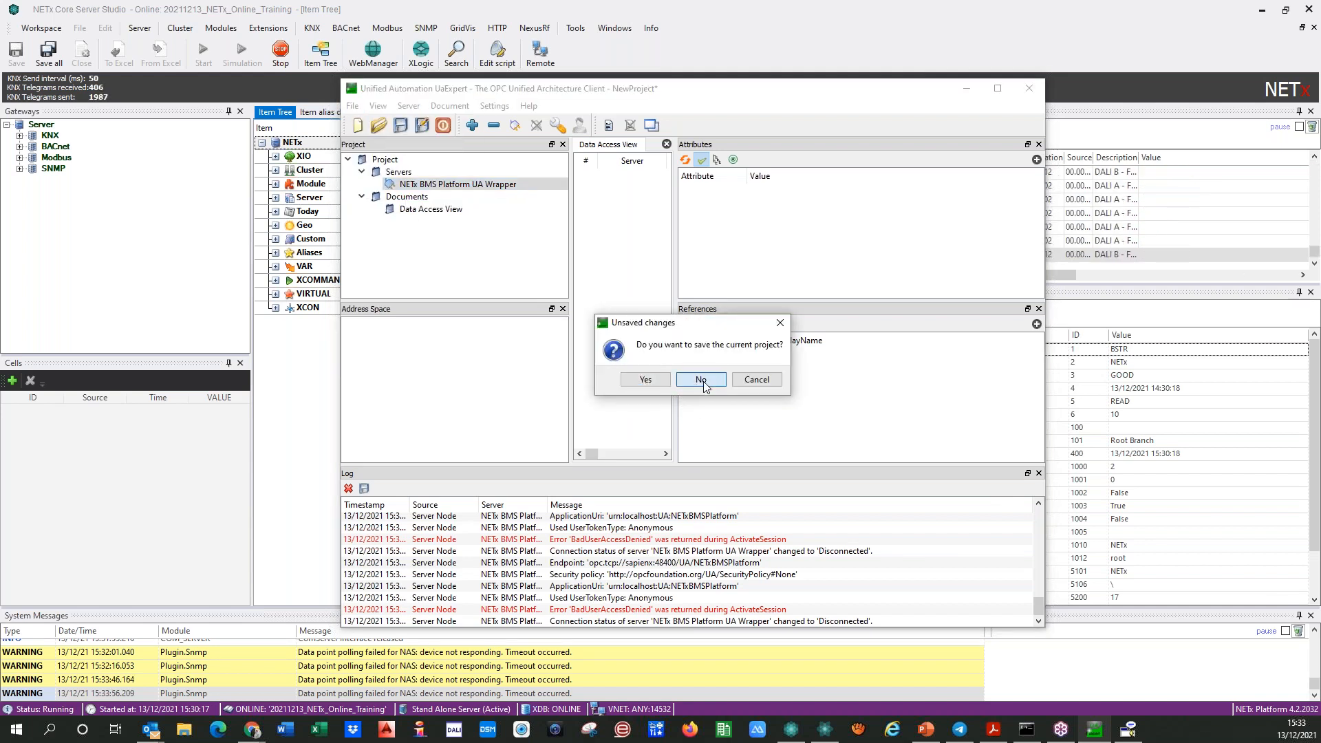